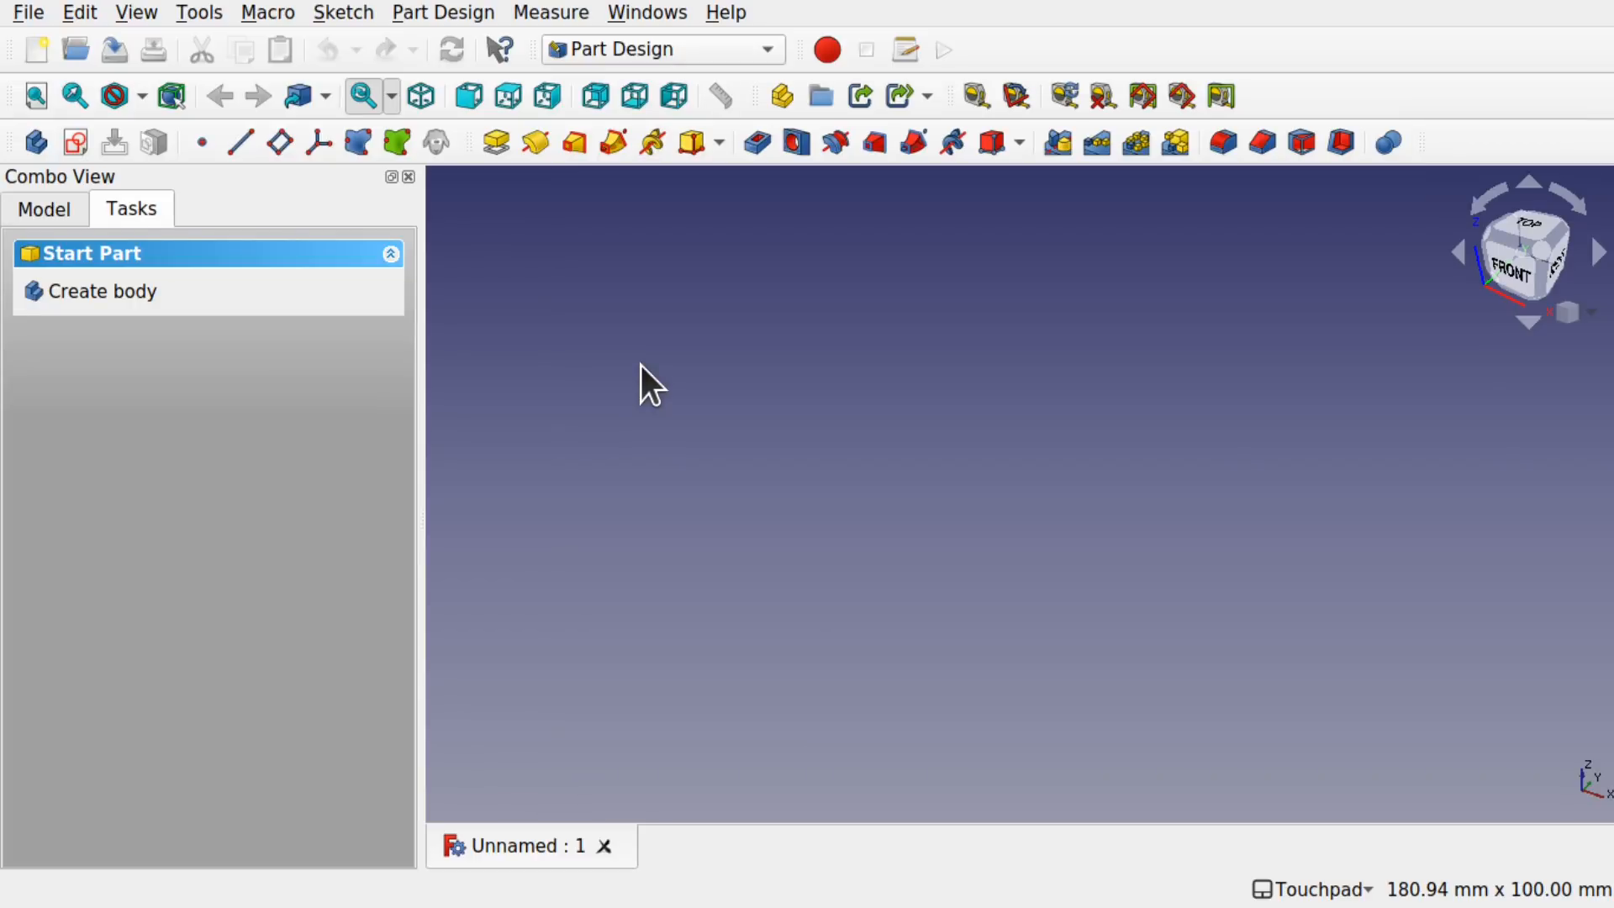
Step: Create a new body and start a sketch on its XY plane
left_click(145, 294)
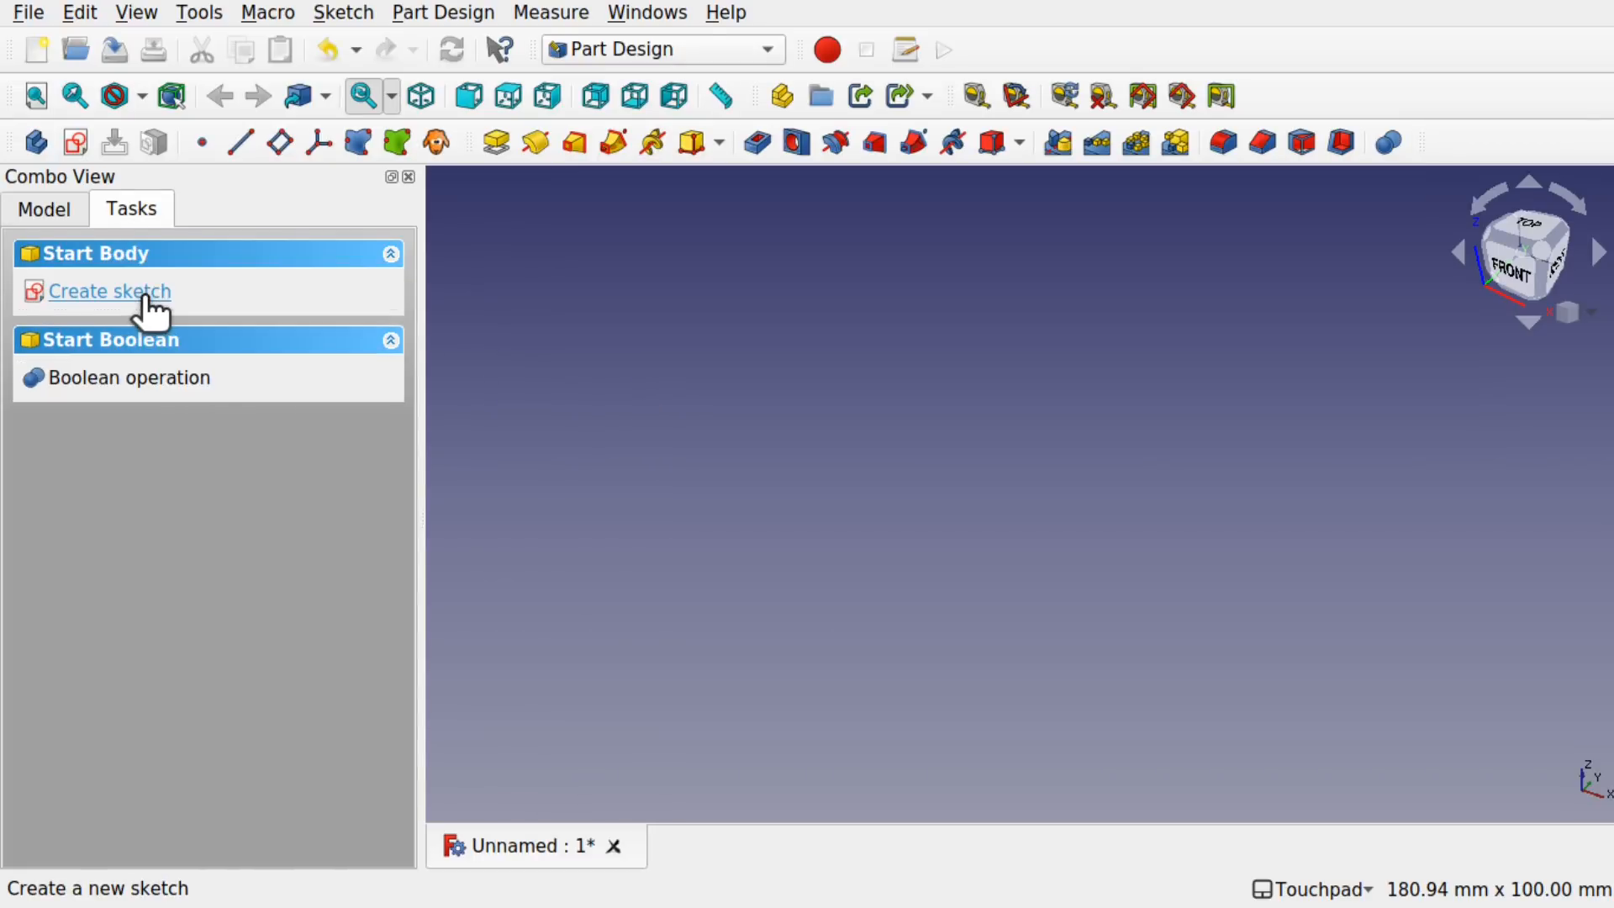
left_click(100, 294)
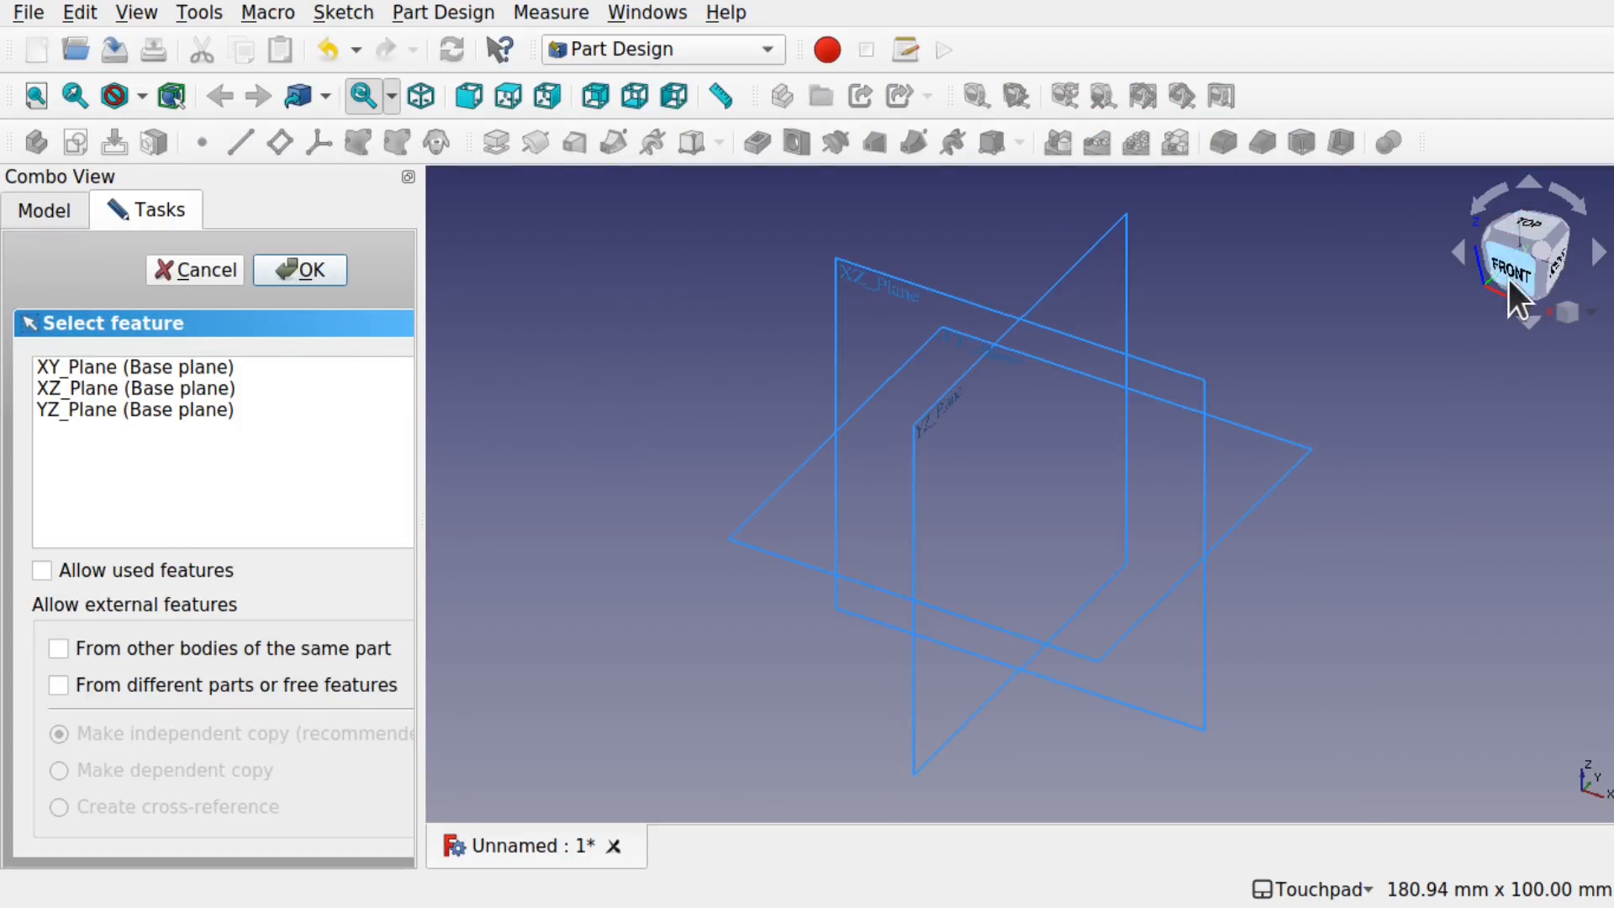
left_click(1533, 227)
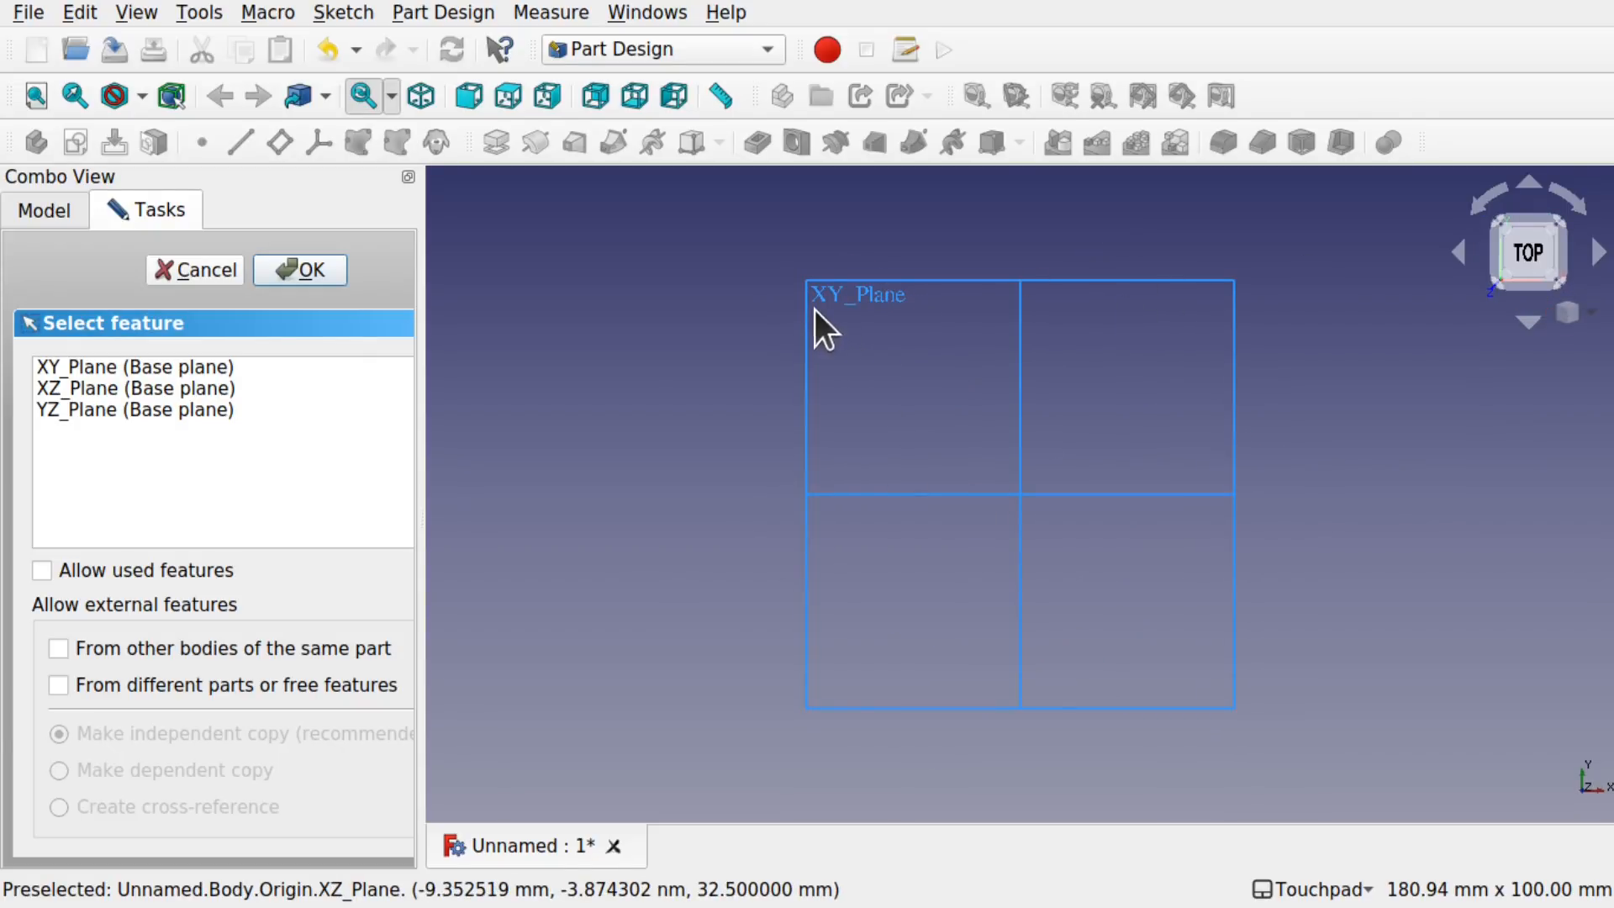
left_click(862, 294)
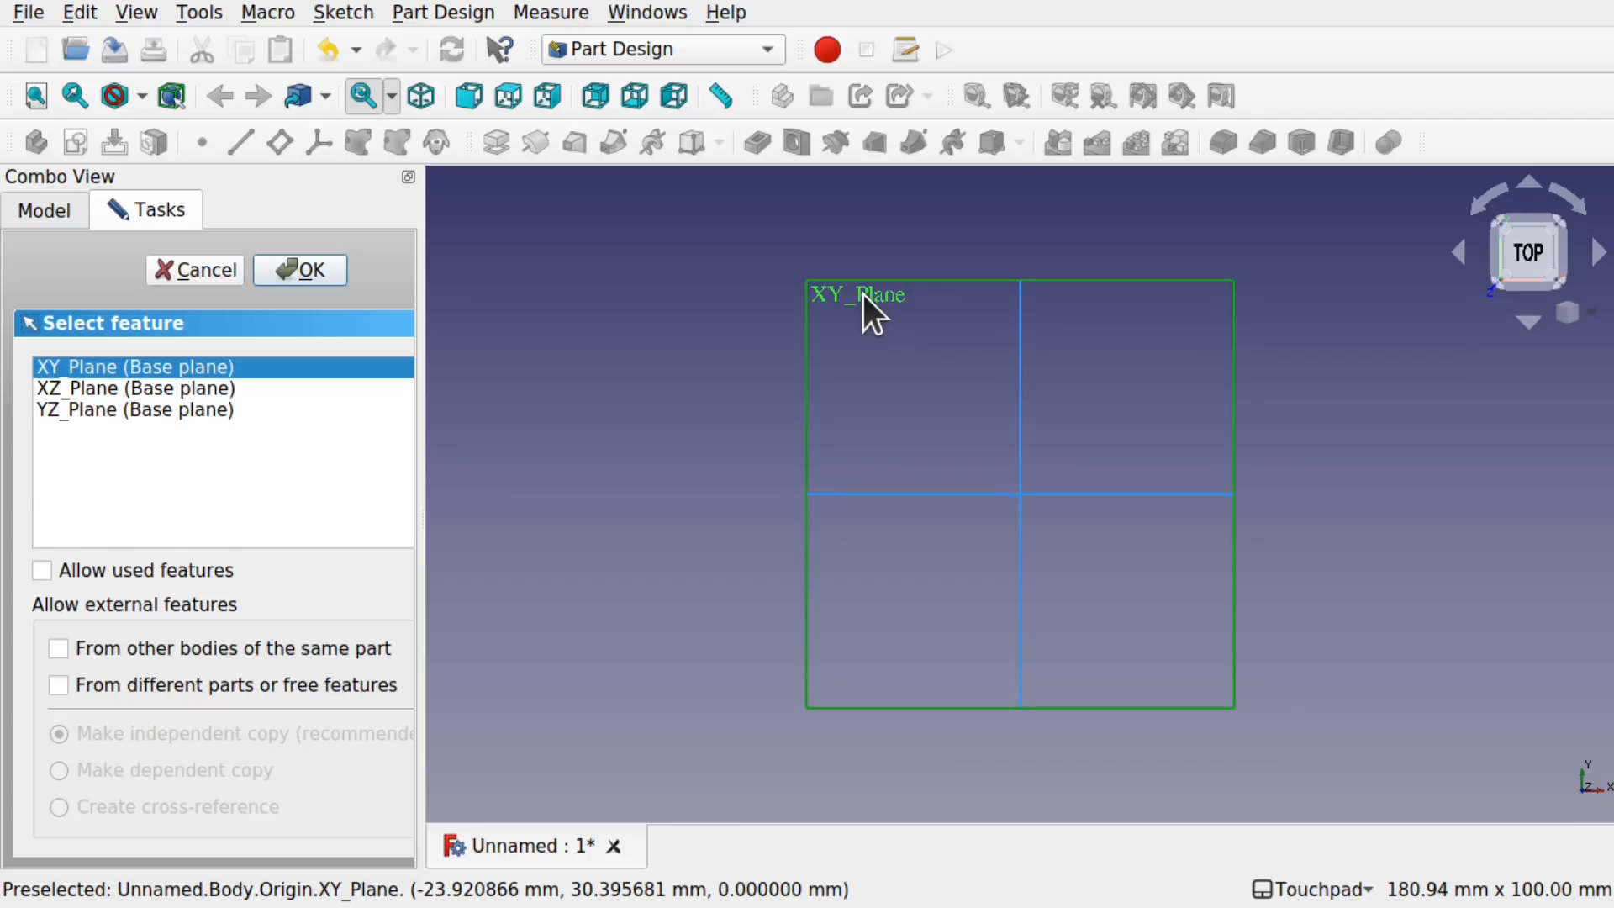
left_click(306, 267)
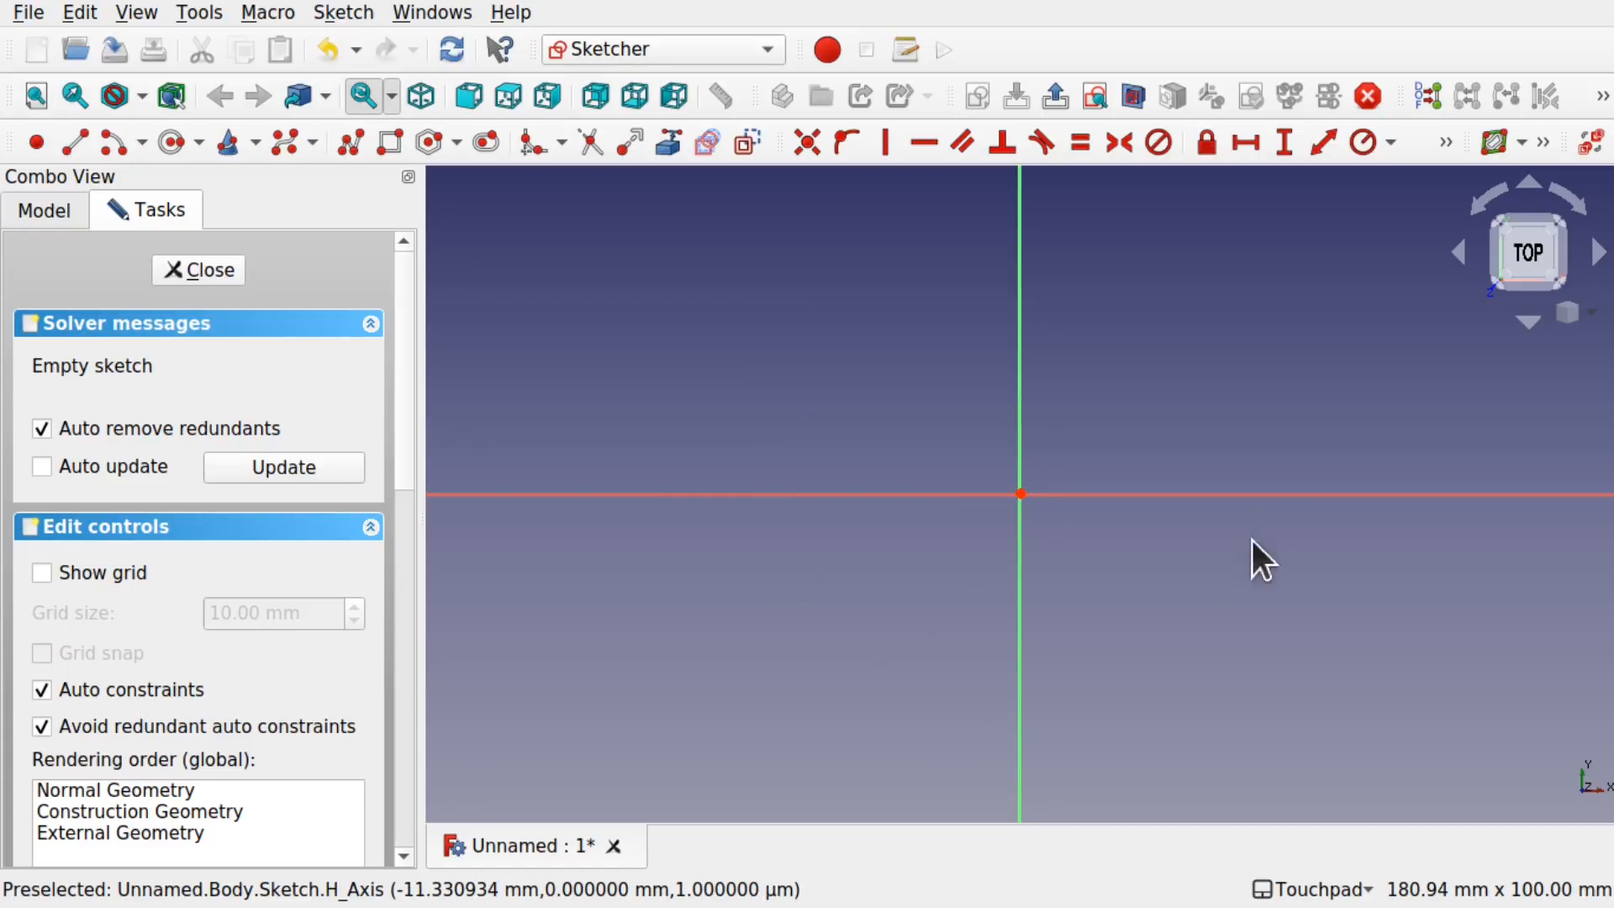
Step: Draw a rectangle about 81 mm wide and 48 mm high enclosing the origin, and leave the rectangle tool
left_click(390, 141)
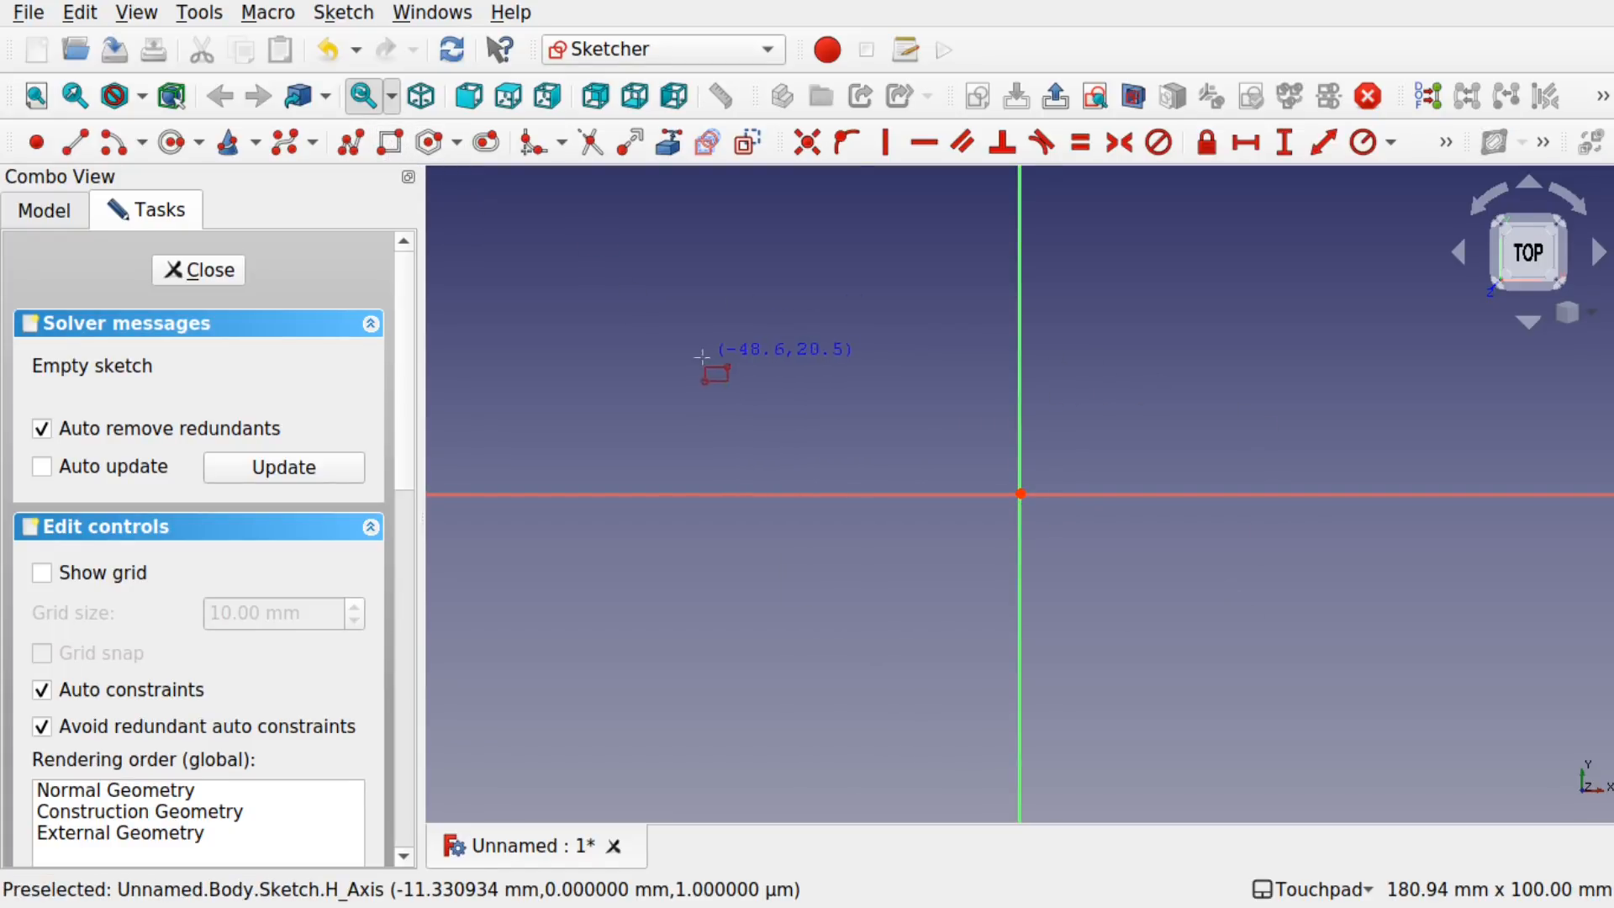
left_click(757, 354)
left_click(1289, 667)
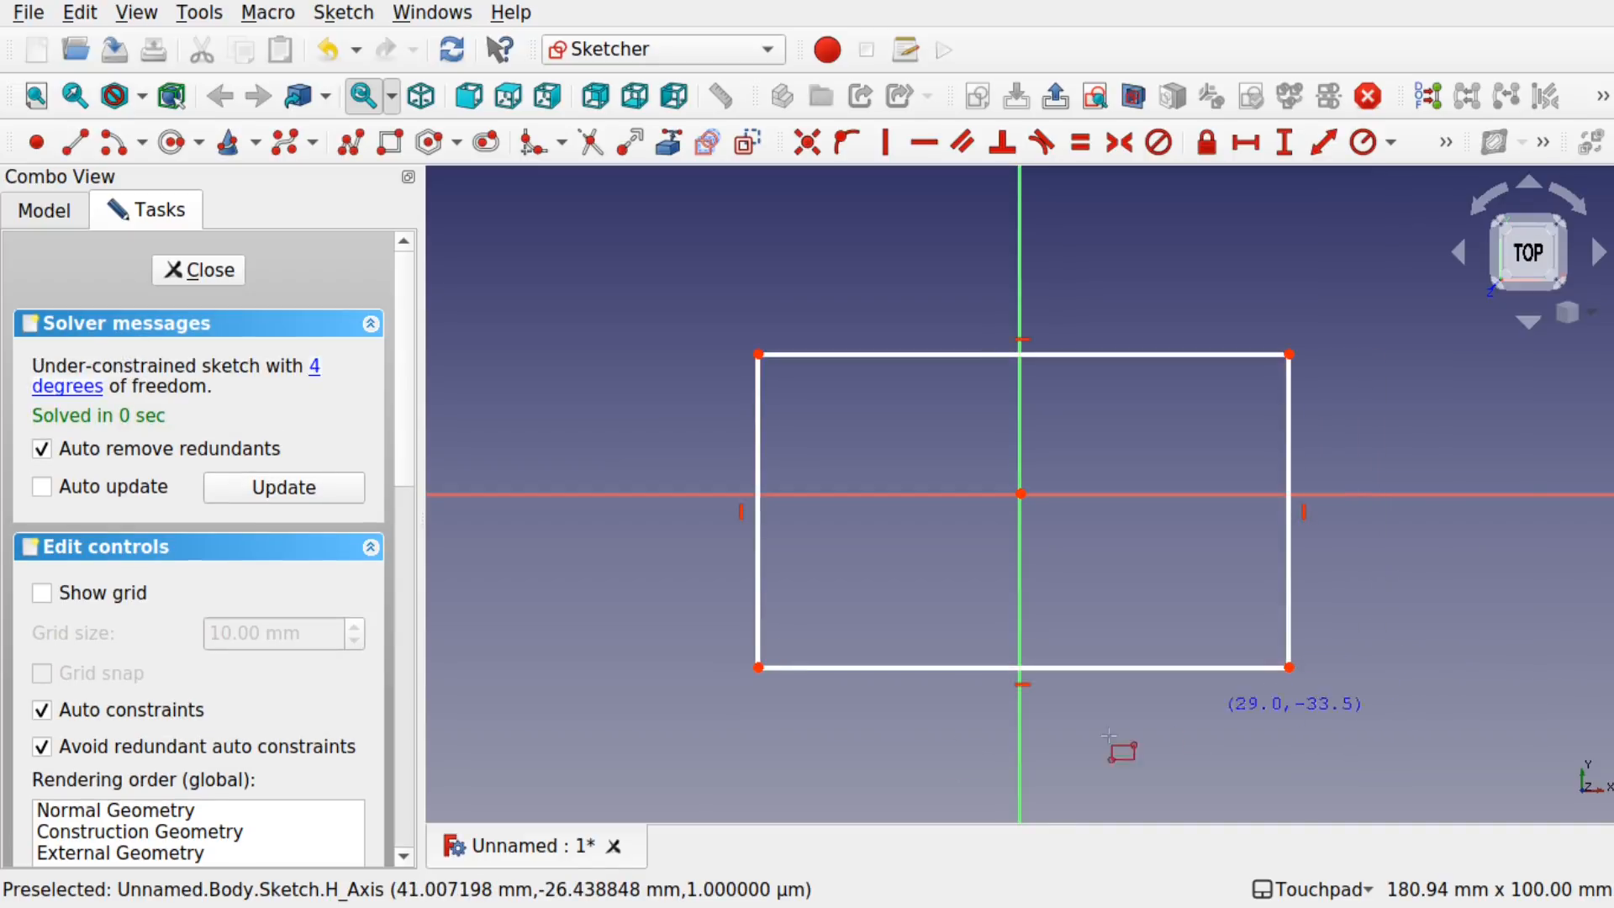
right_click(1115, 463)
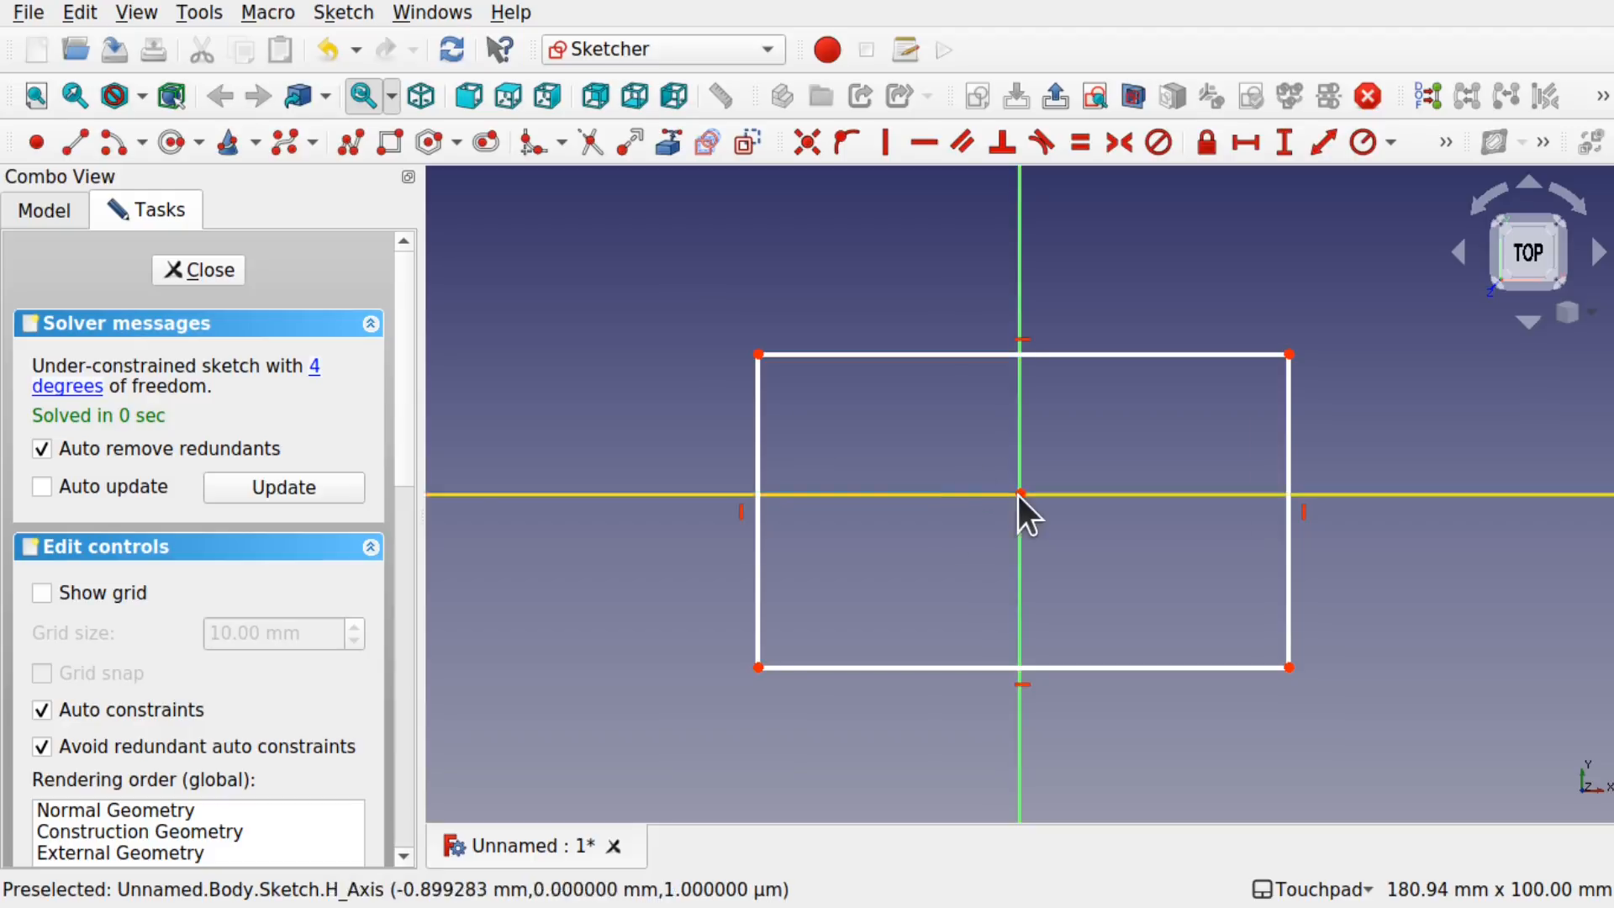
Step: Remove the coincident constraint at the rectangle's upper-left corner and move the top edge up, away from the left edge
left_click(1290, 420)
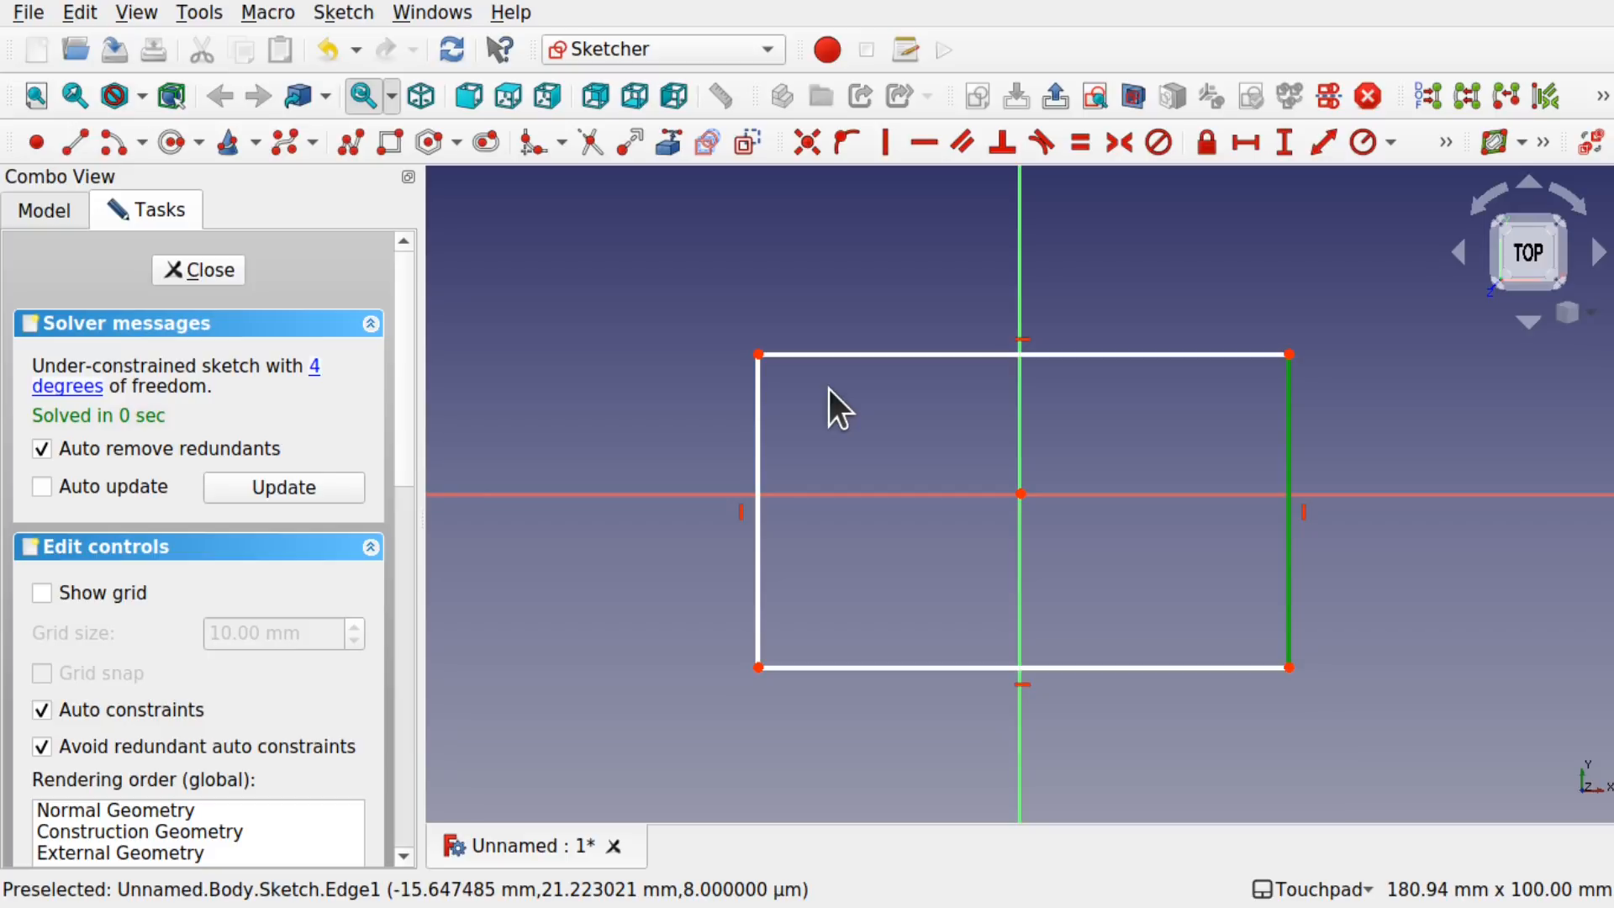
key("ctrl+z")
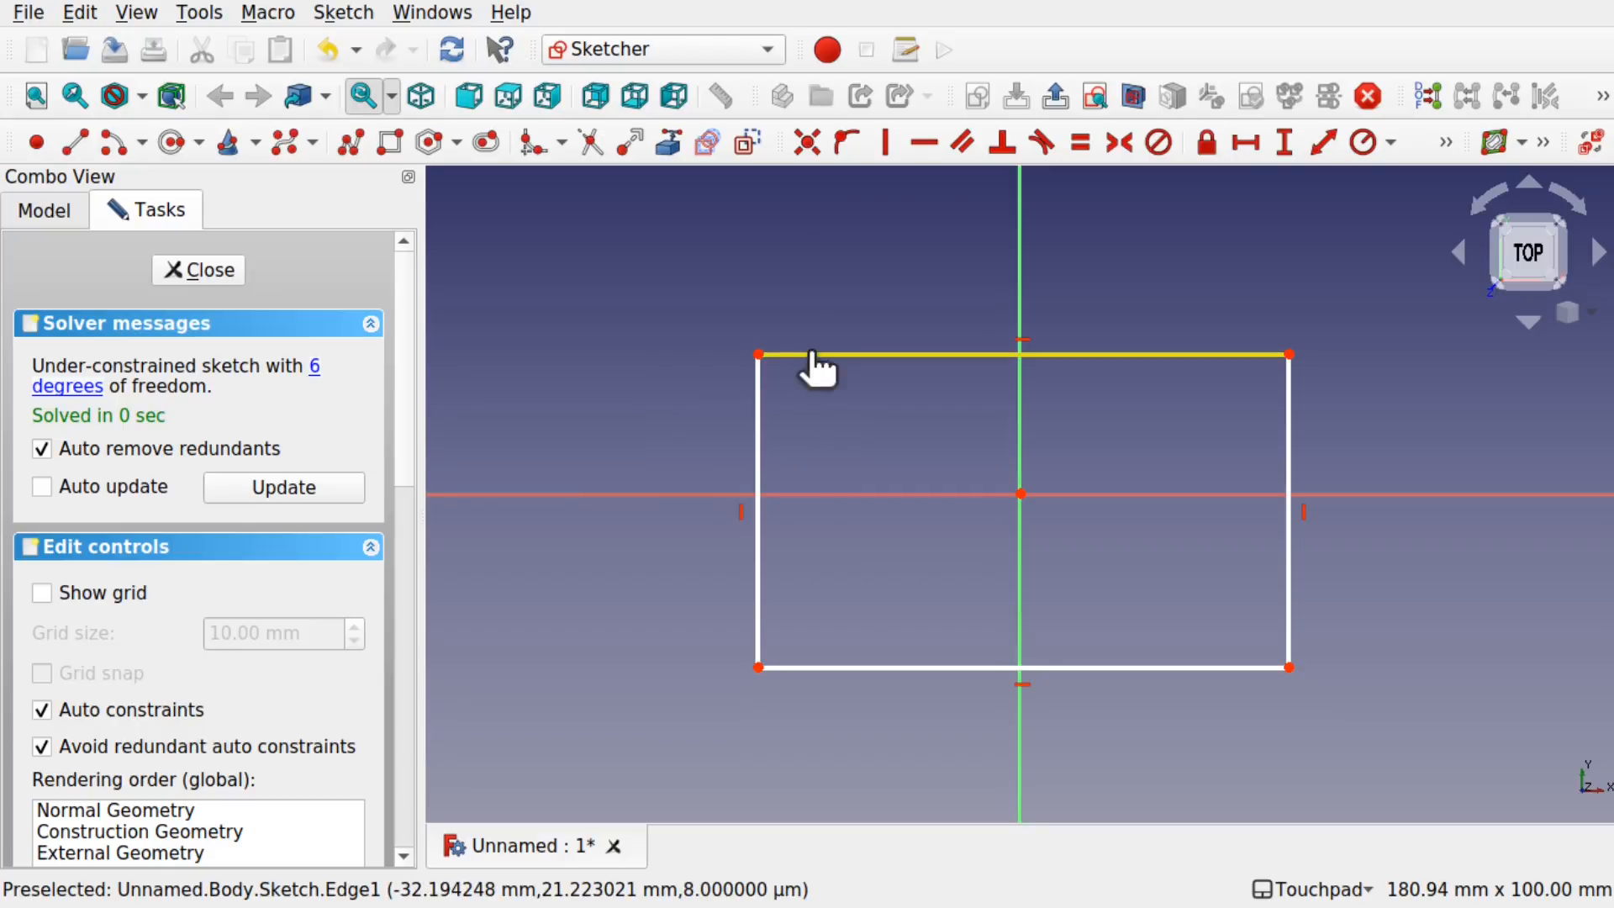
left_click_drag(819, 354, 835, 301)
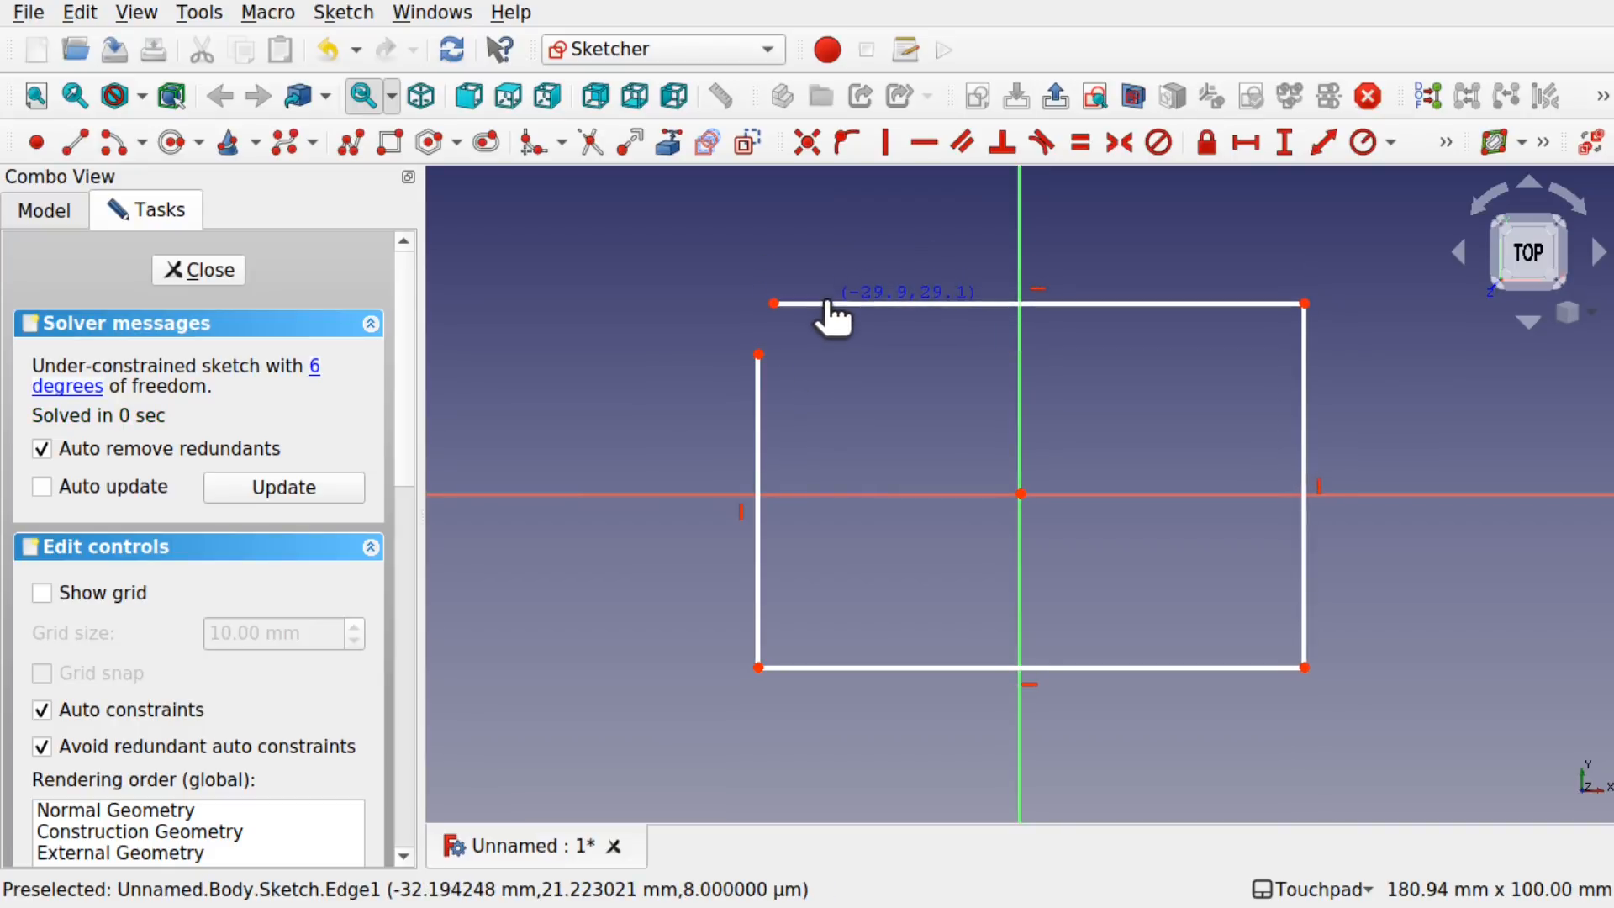
Step: Rejoin the open ends of the top and left edges with a coincident constraint
left_click(773, 302)
left_click(758, 354)
left_click(800, 145)
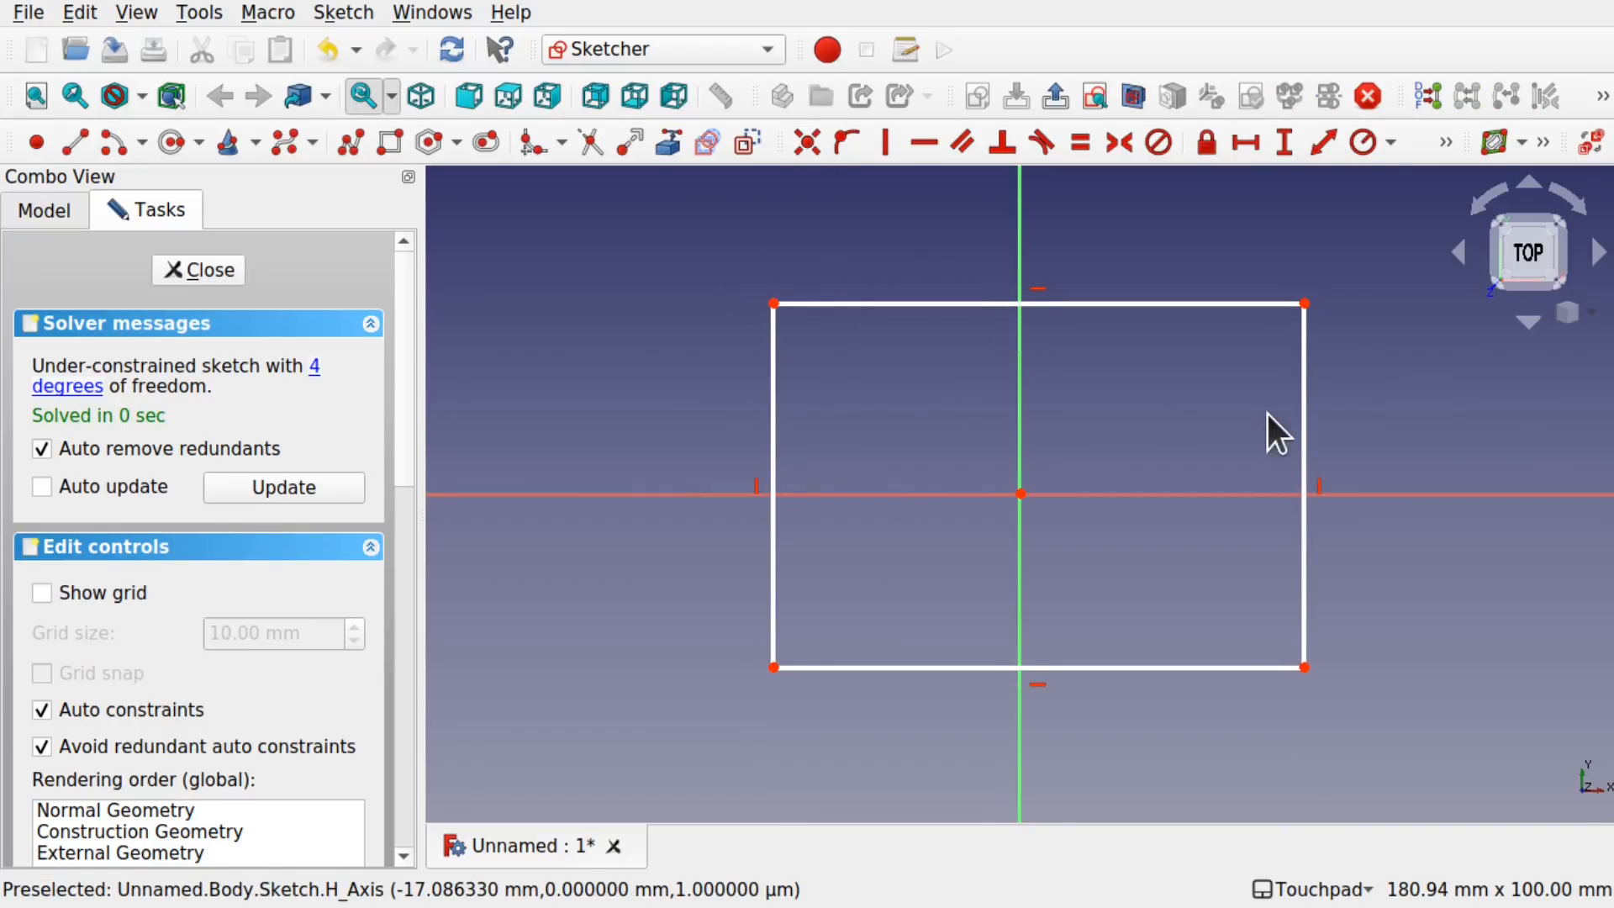
Step: Constrain the rectangle's right edge to a vertical length of 50 mm
left_click(1305, 424)
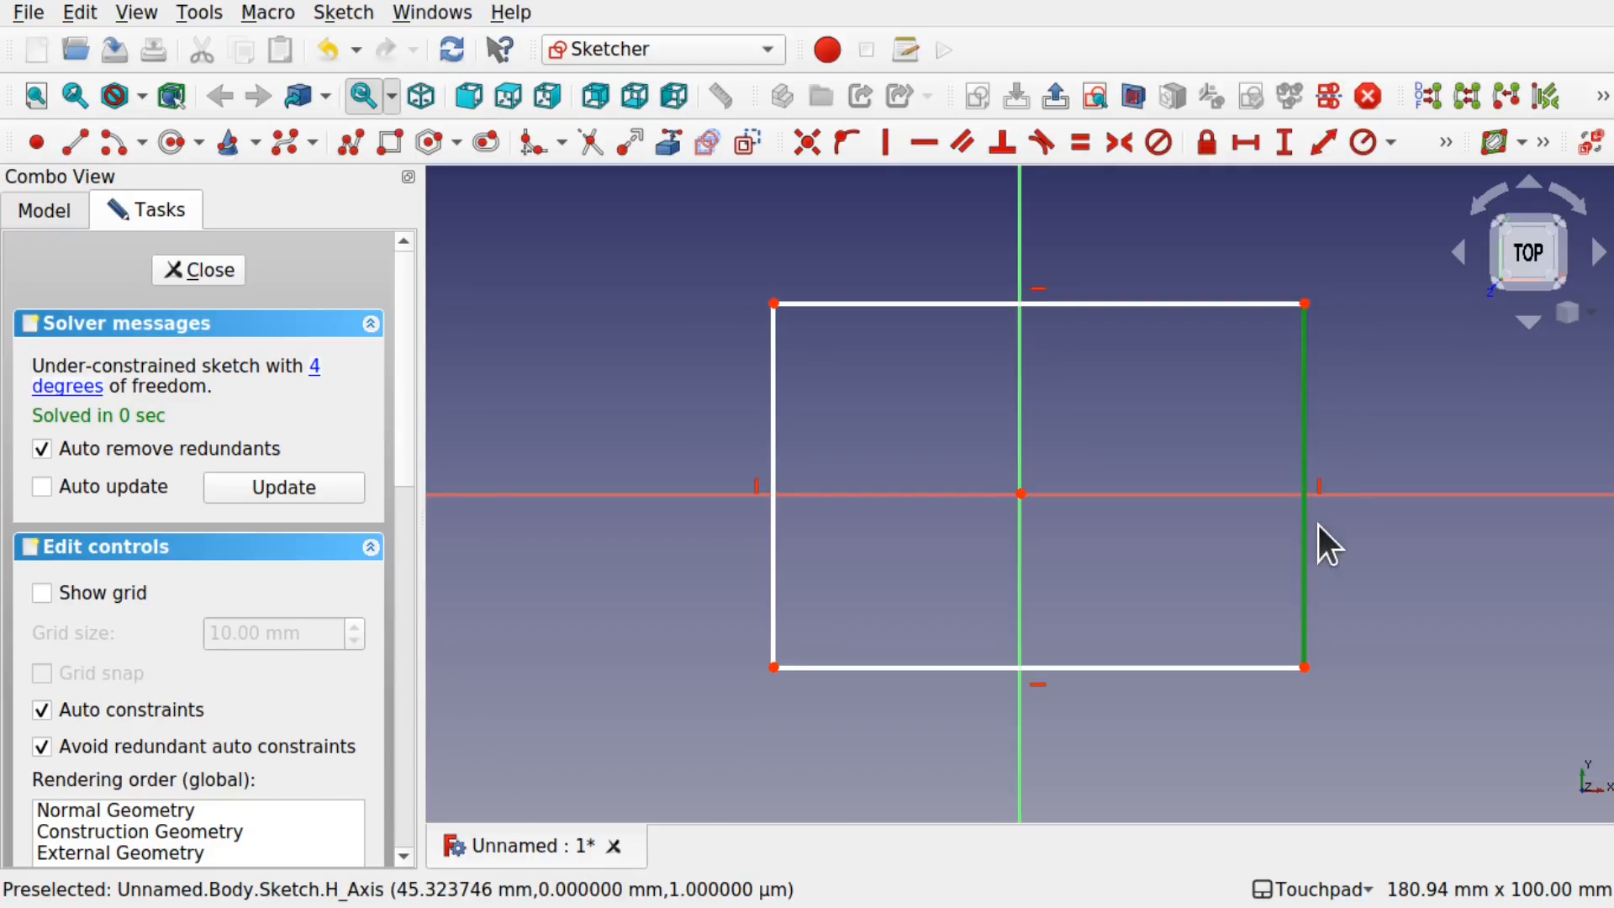
left_click(1283, 143)
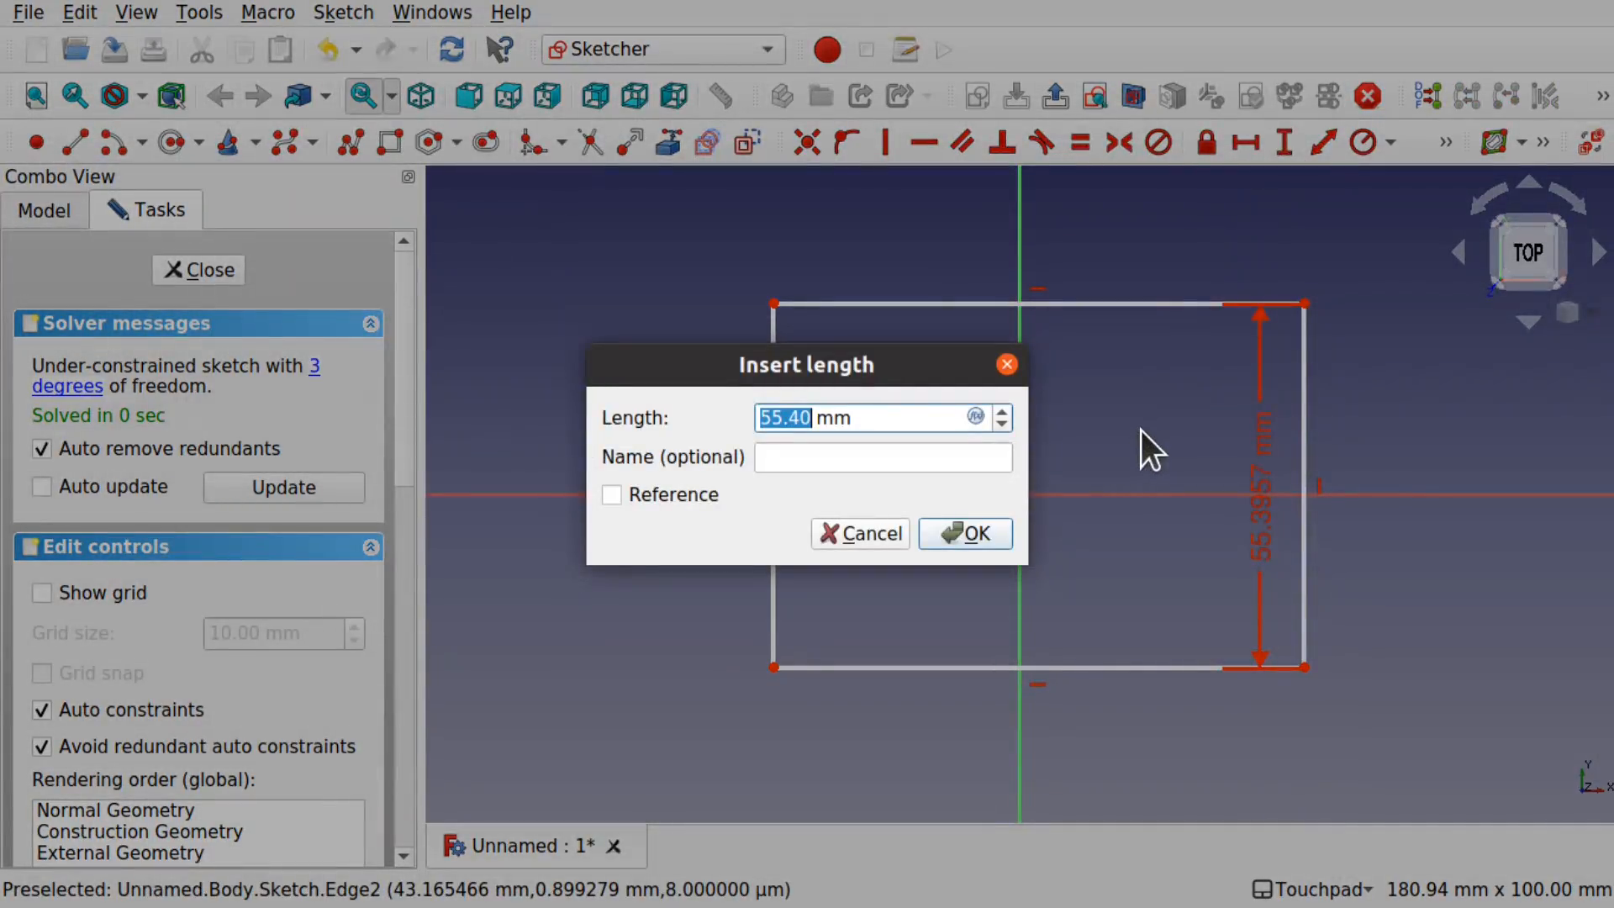
type("50")
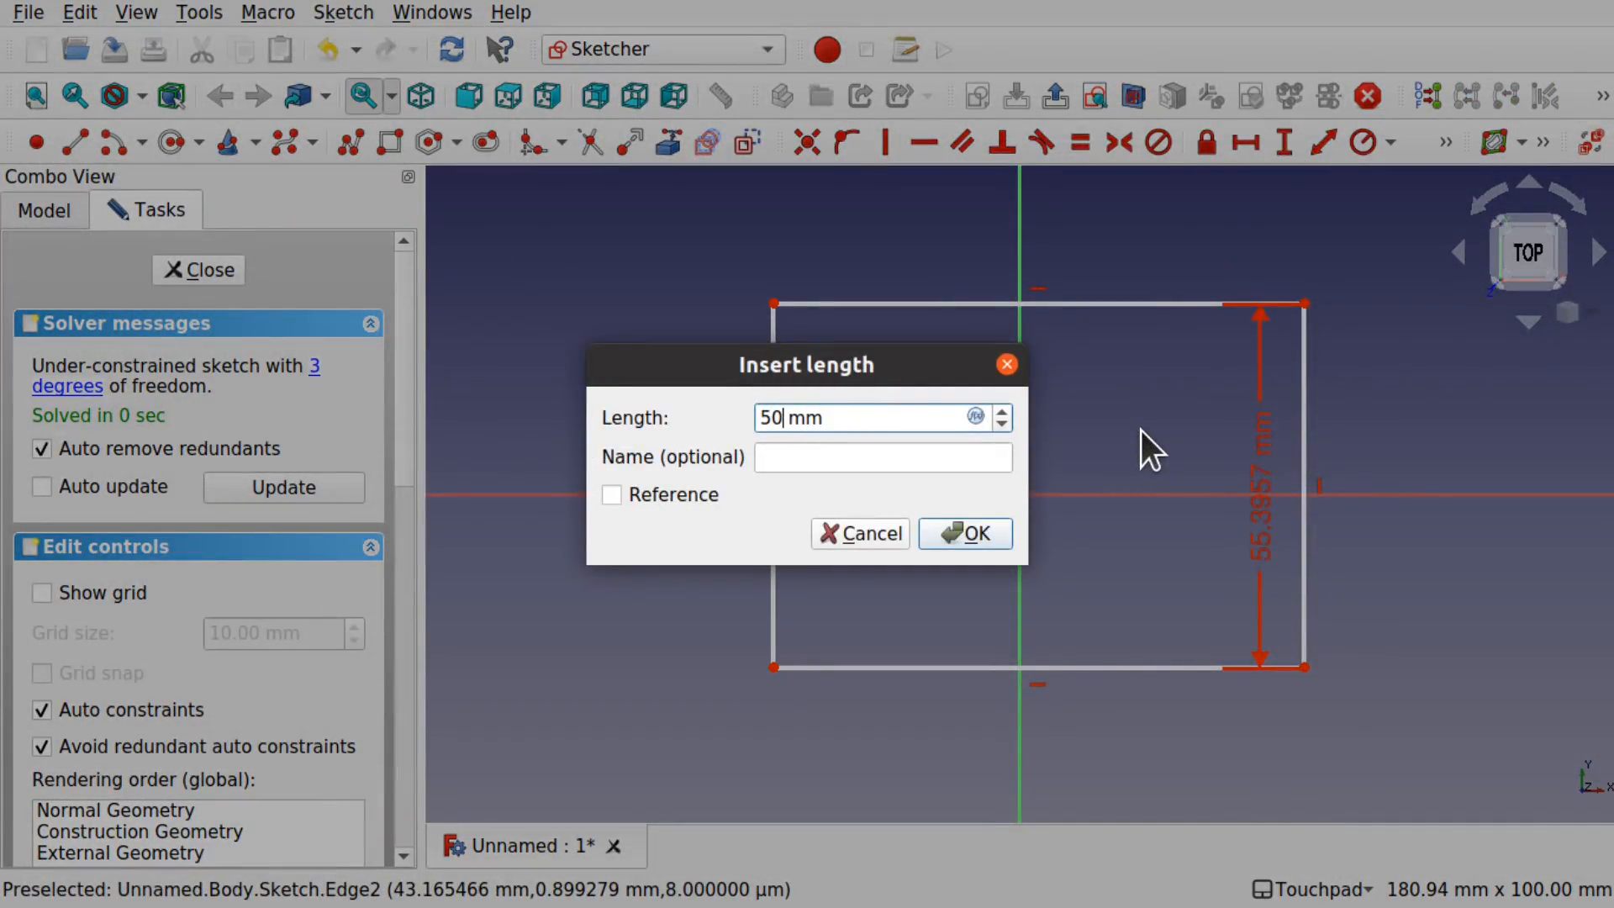
key("Return")
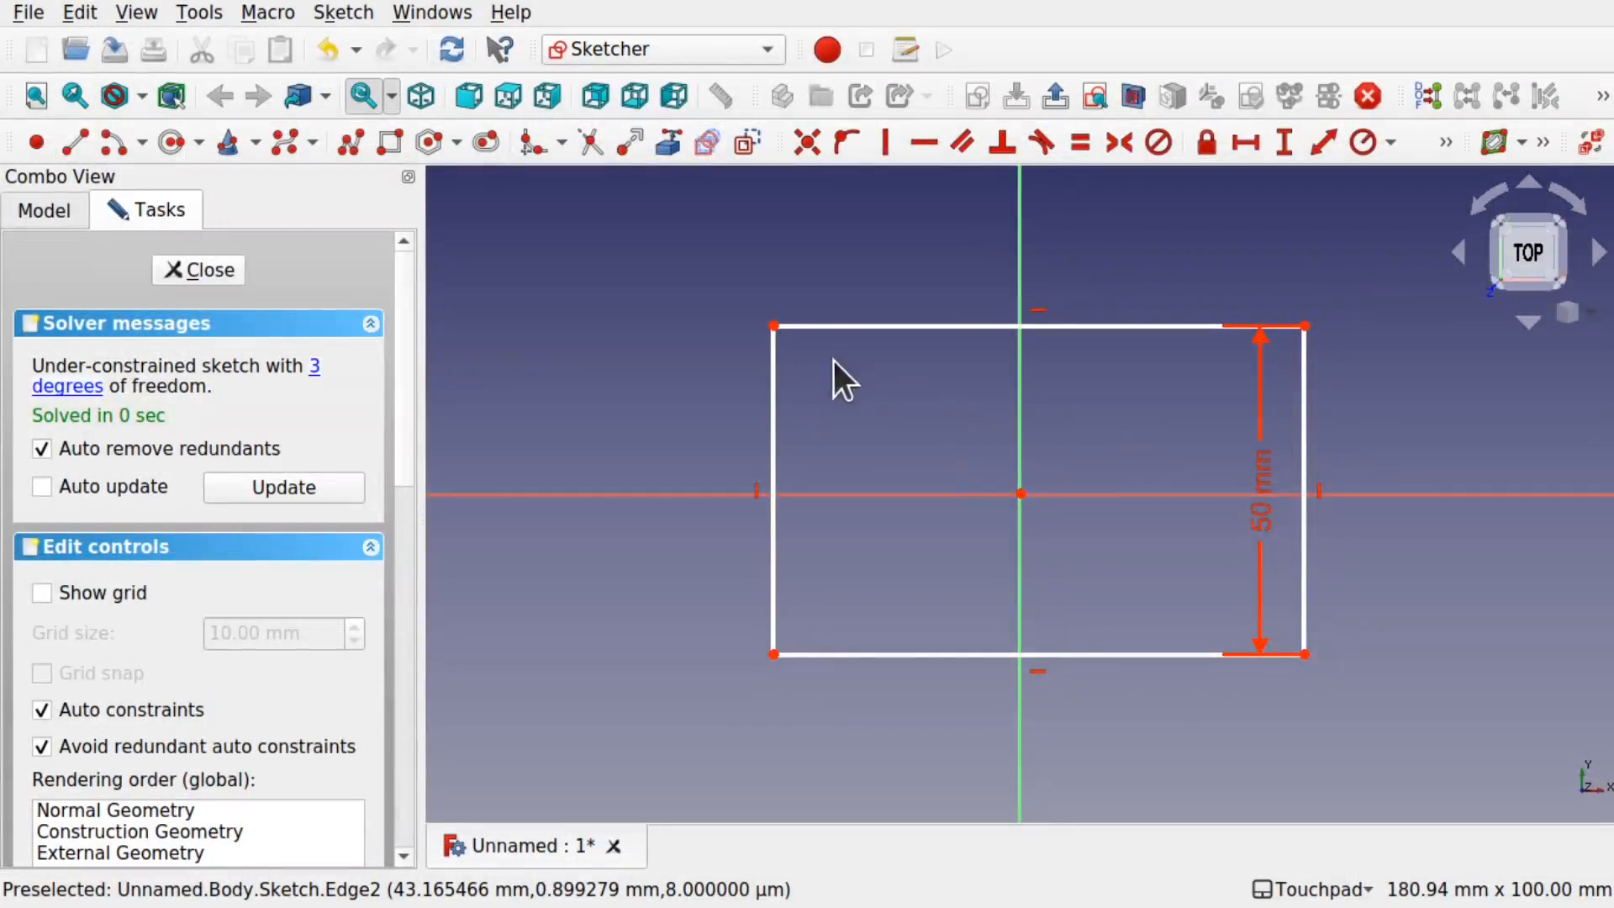
Step: Constrain the rectangle's top edge to a horizontal length of 100 mm and move the 50 mm dimension outside the rectangle
left_click(1128, 326)
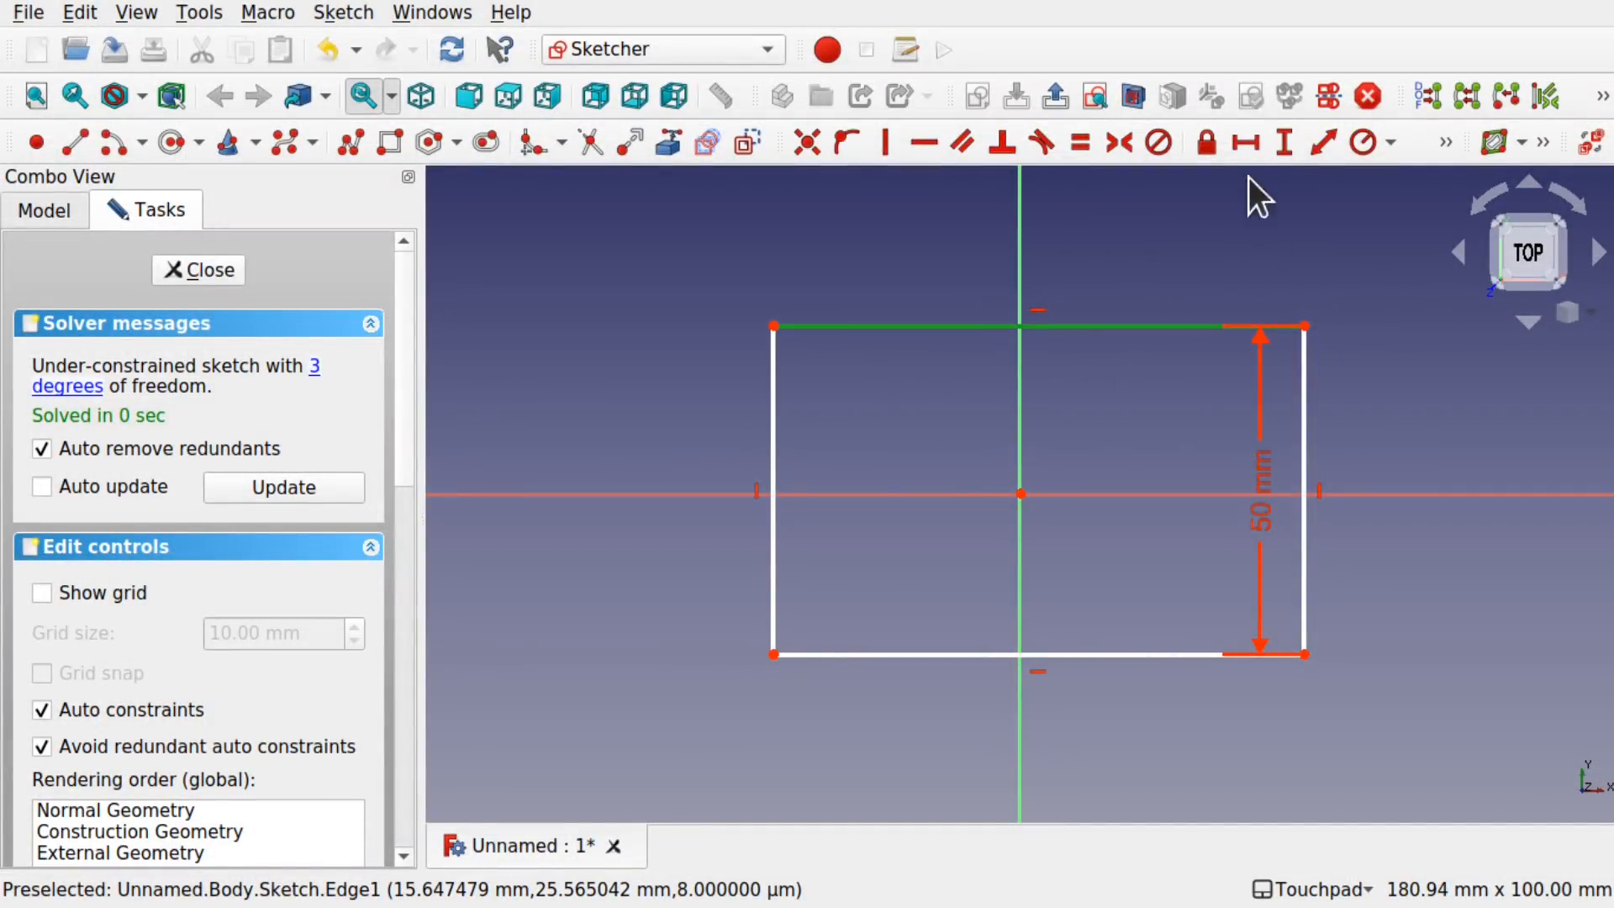
left_click(1248, 153)
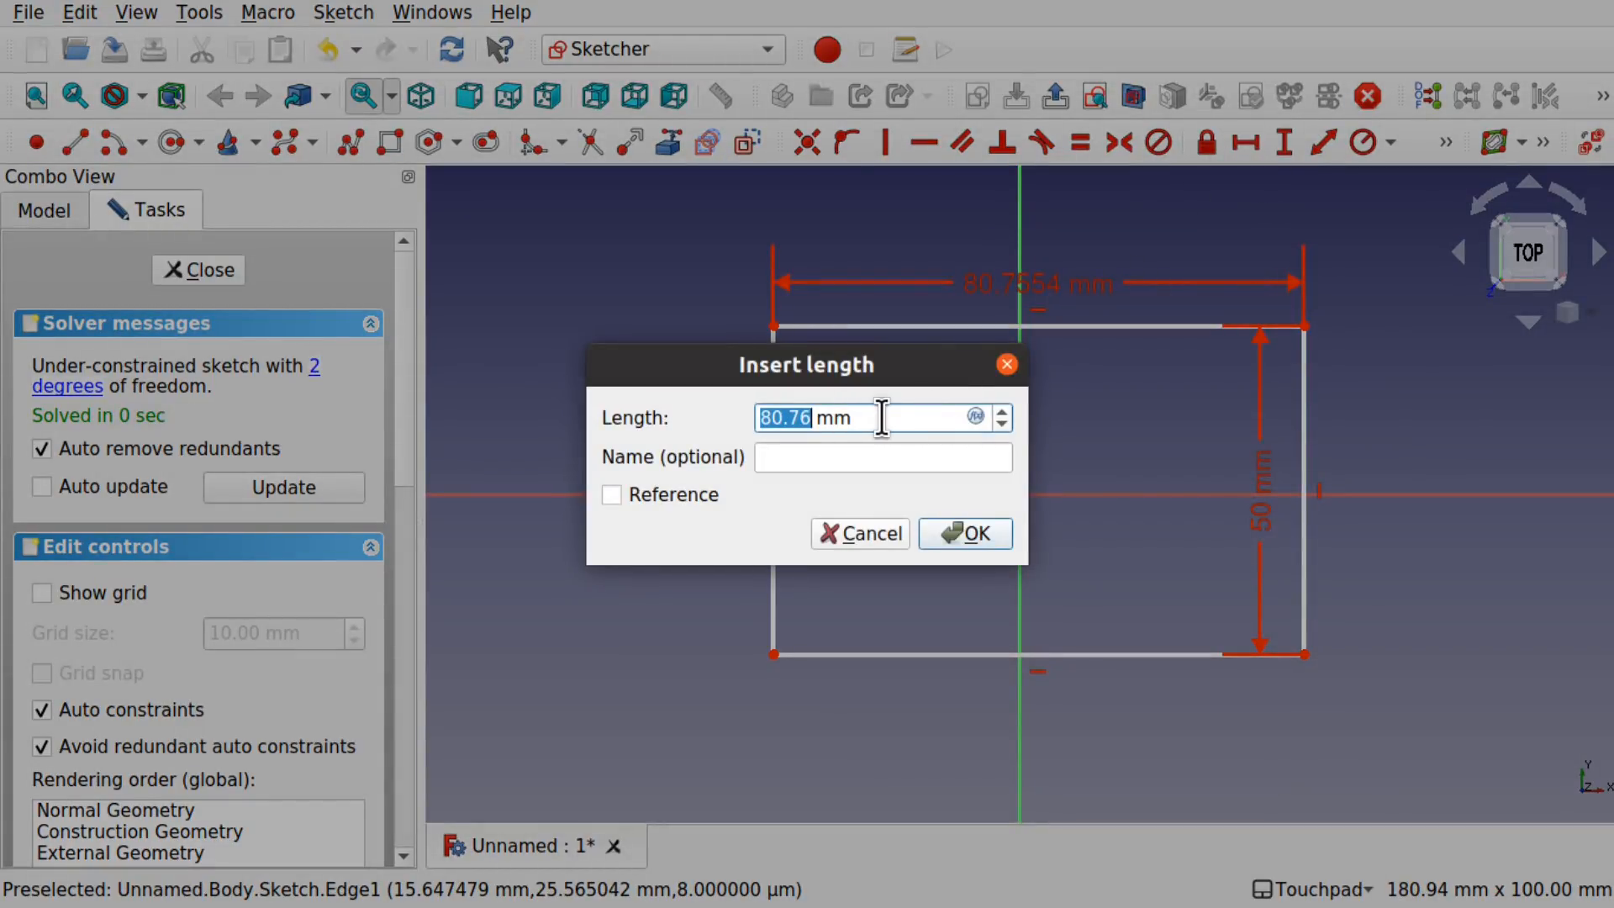
type("100")
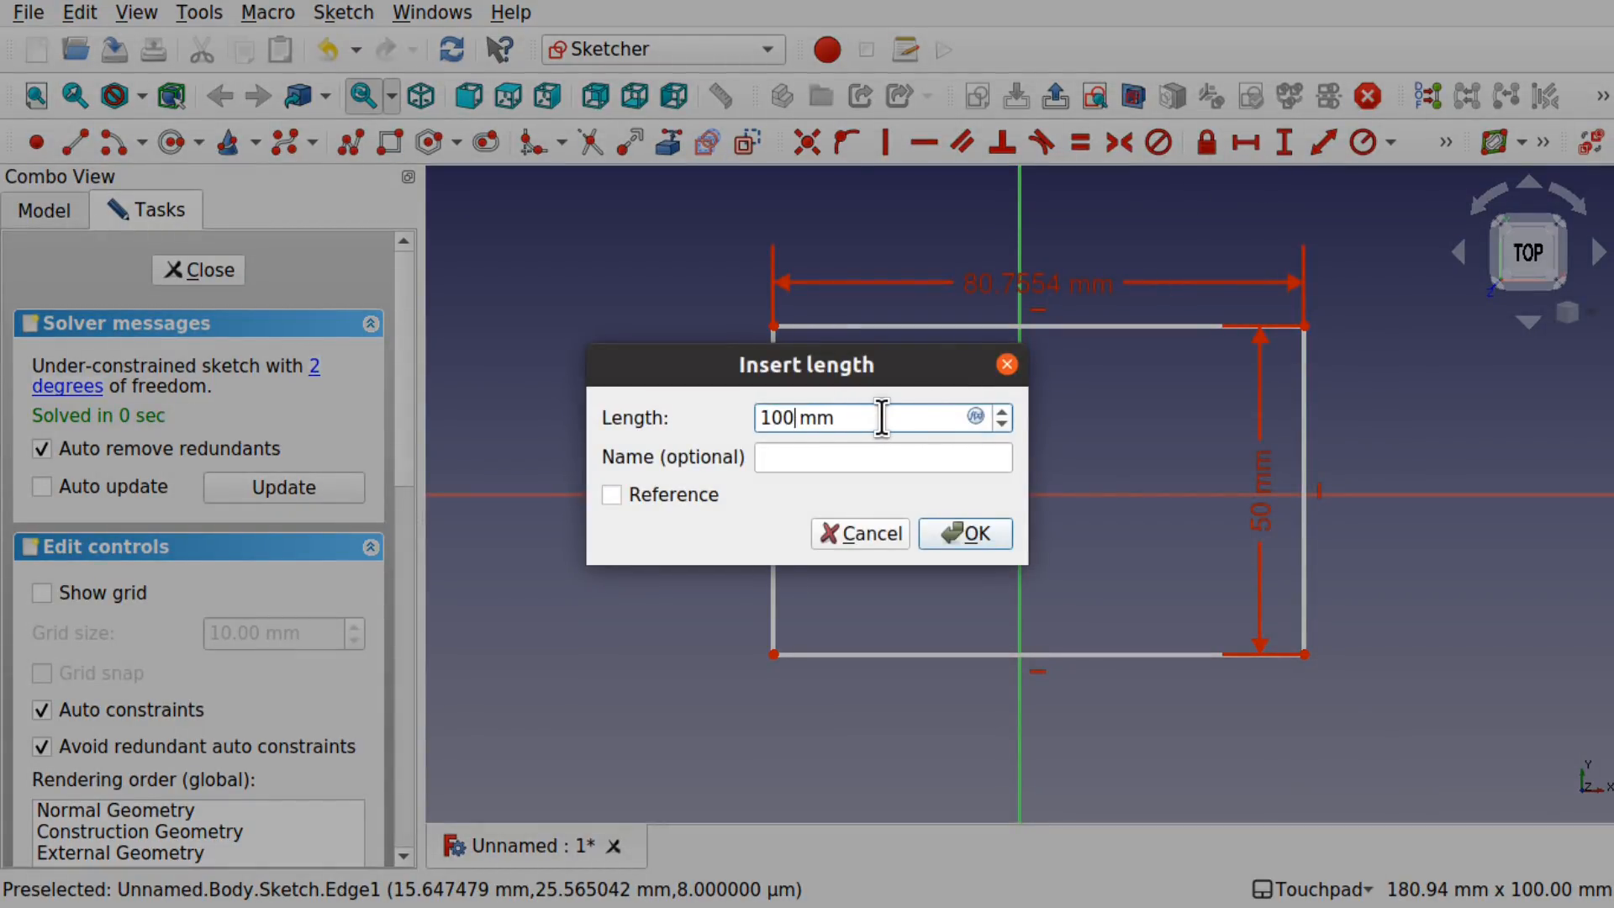
left_click(951, 534)
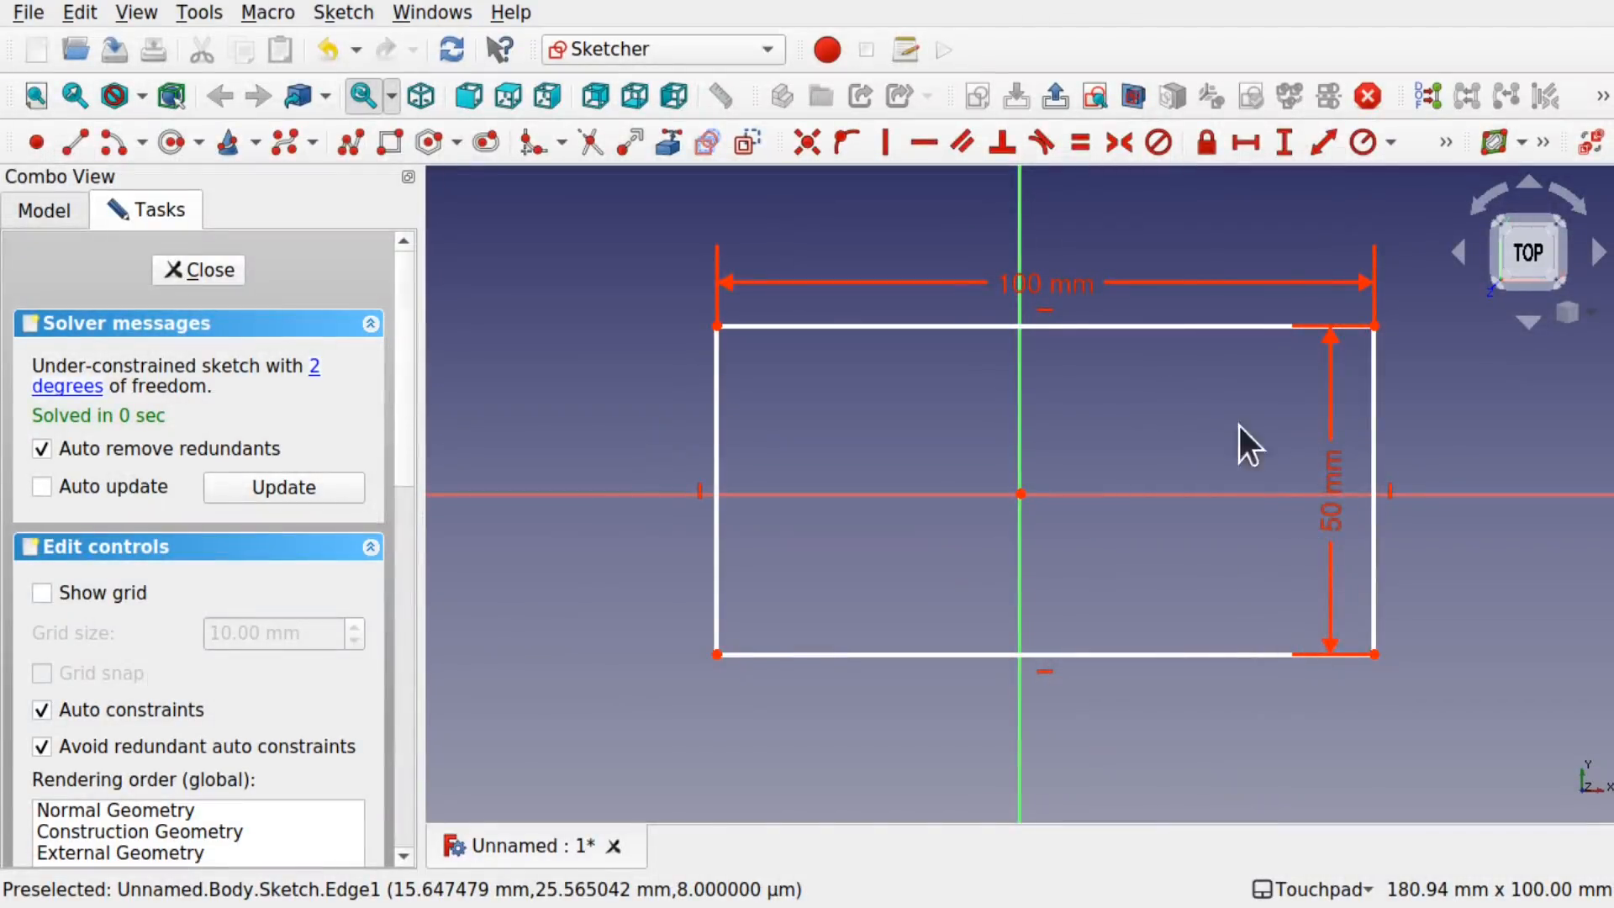
left_click_drag(1333, 482, 1485, 489)
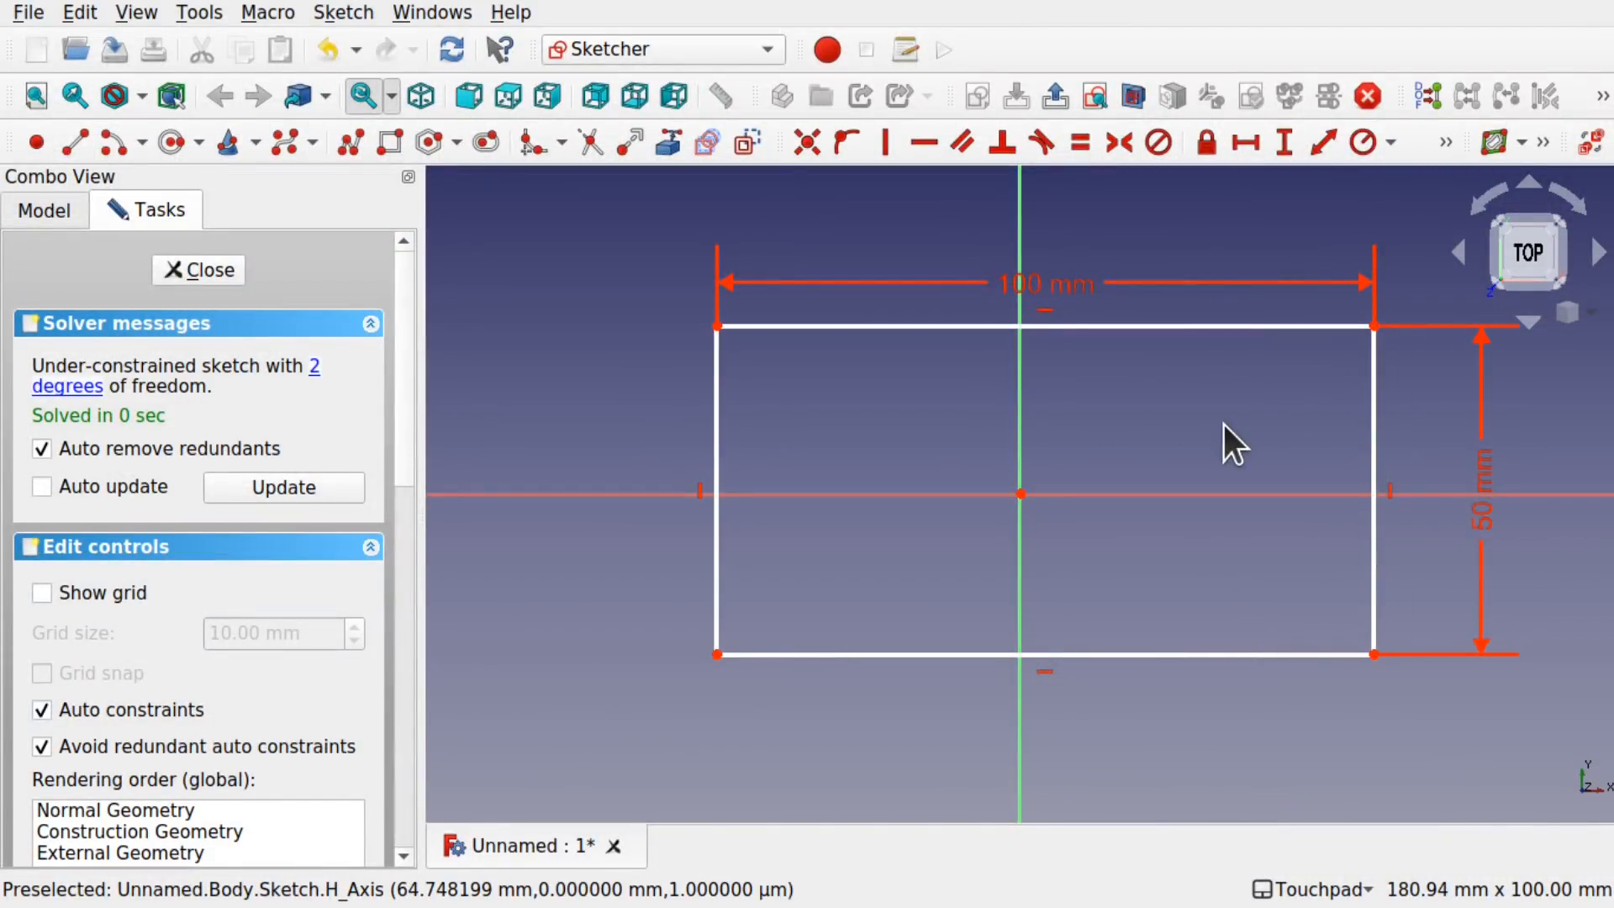
Step: Try to fix the rectangle's upper-left corner to the origin with a coincident constraint, and undo that constraint
left_click_drag(1186, 328, 1148, 325)
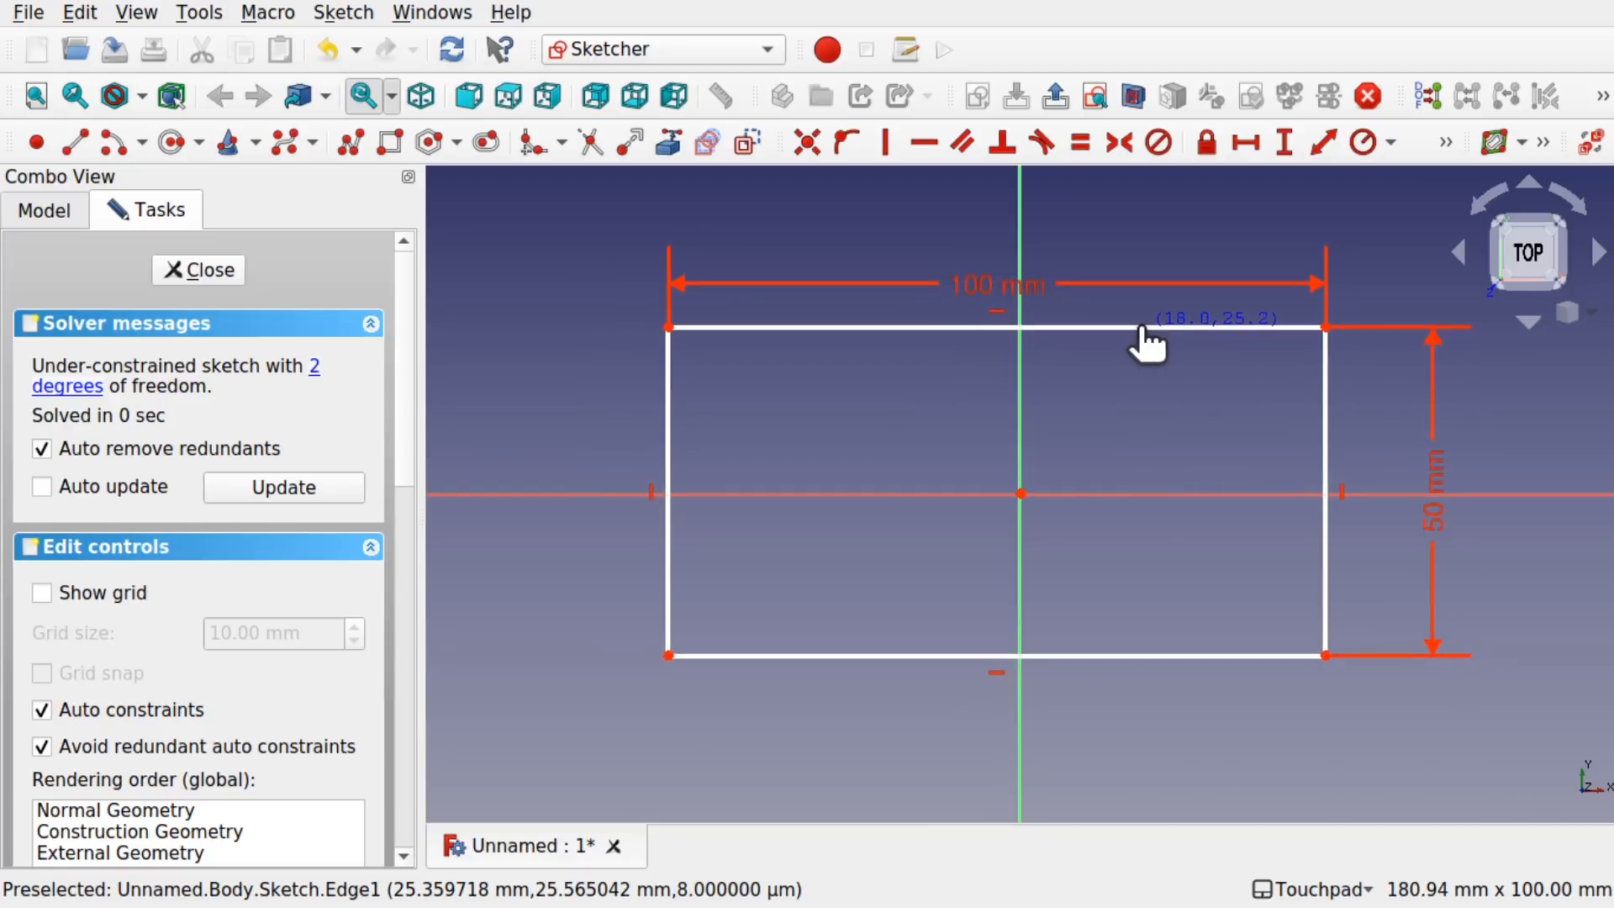
left_click(667, 330)
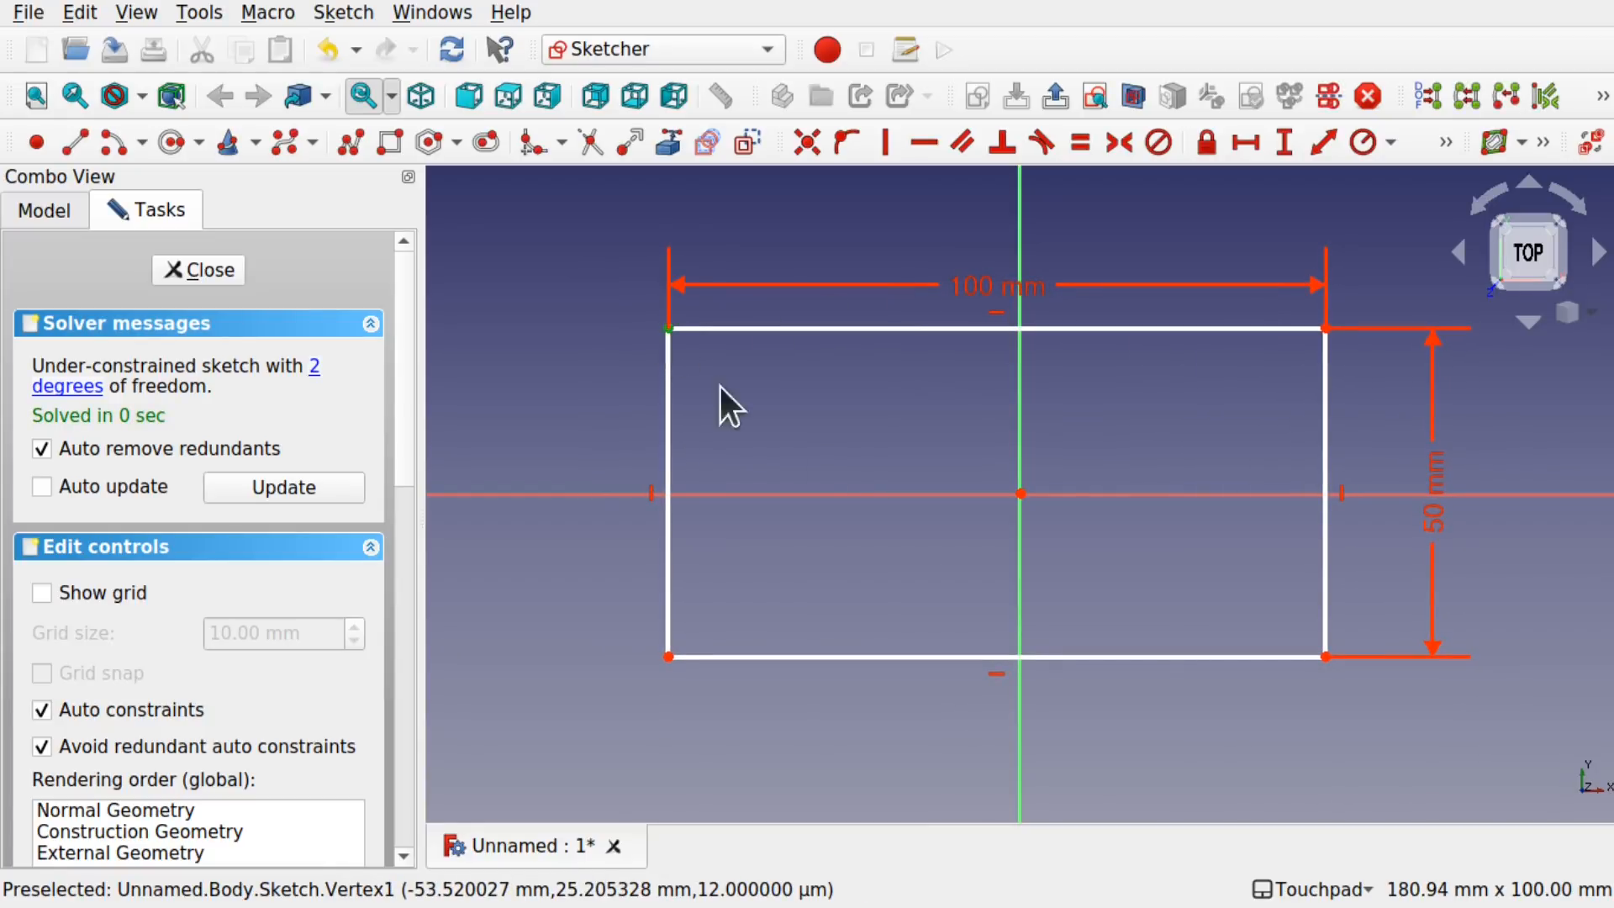
left_click(1021, 495)
left_click(805, 148)
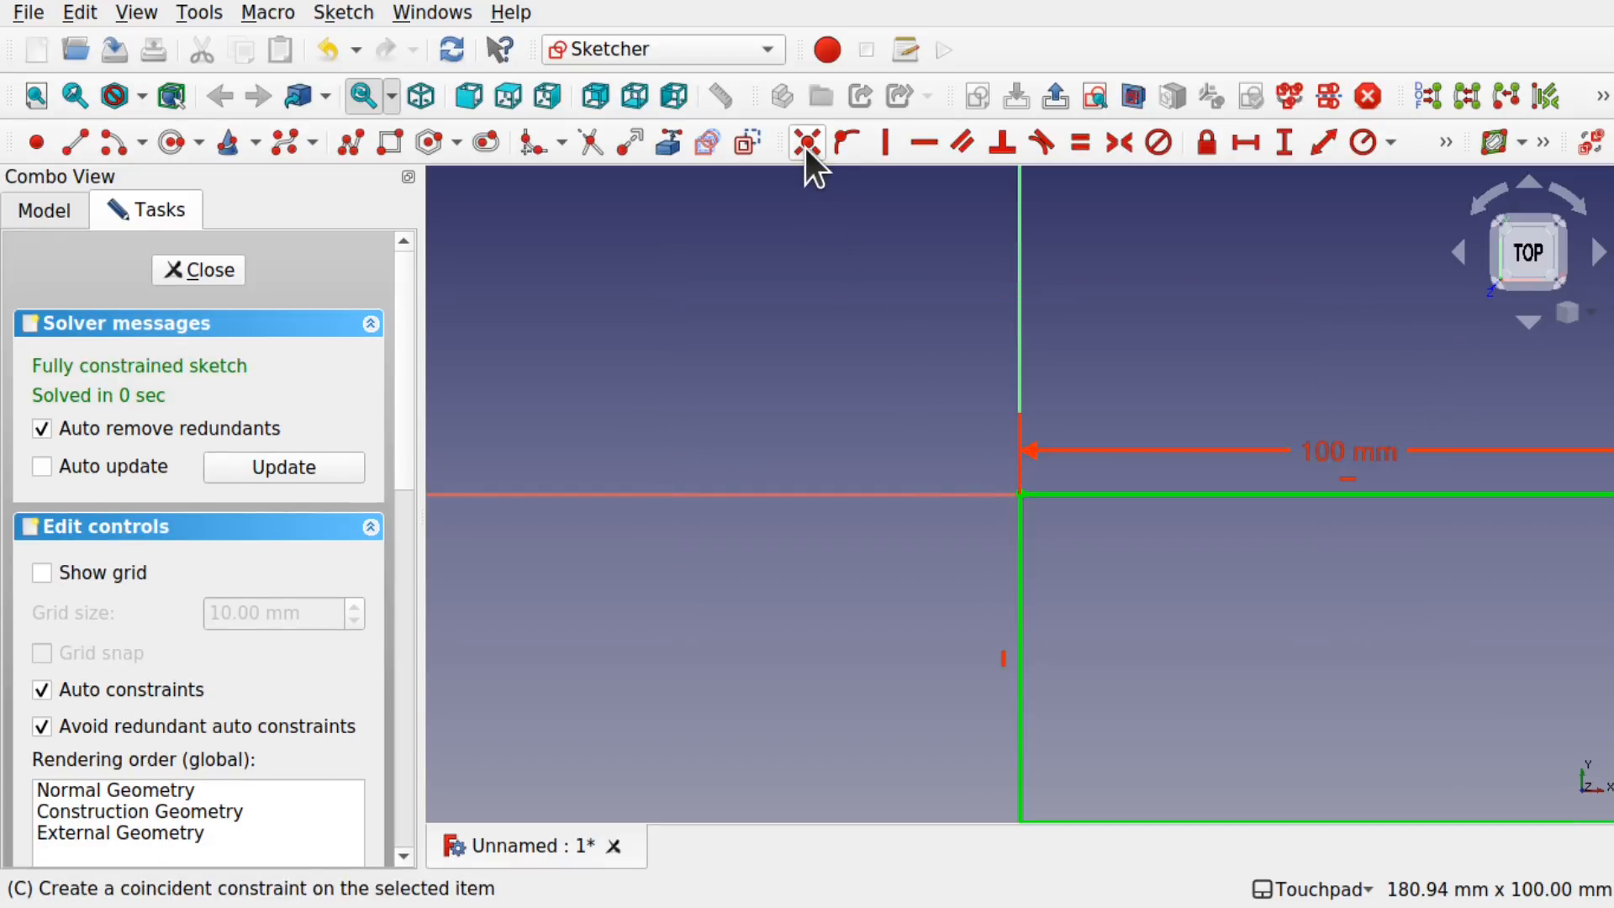
scroll(1082, 506, "down", 10)
scroll(1082, 507, "up", 10)
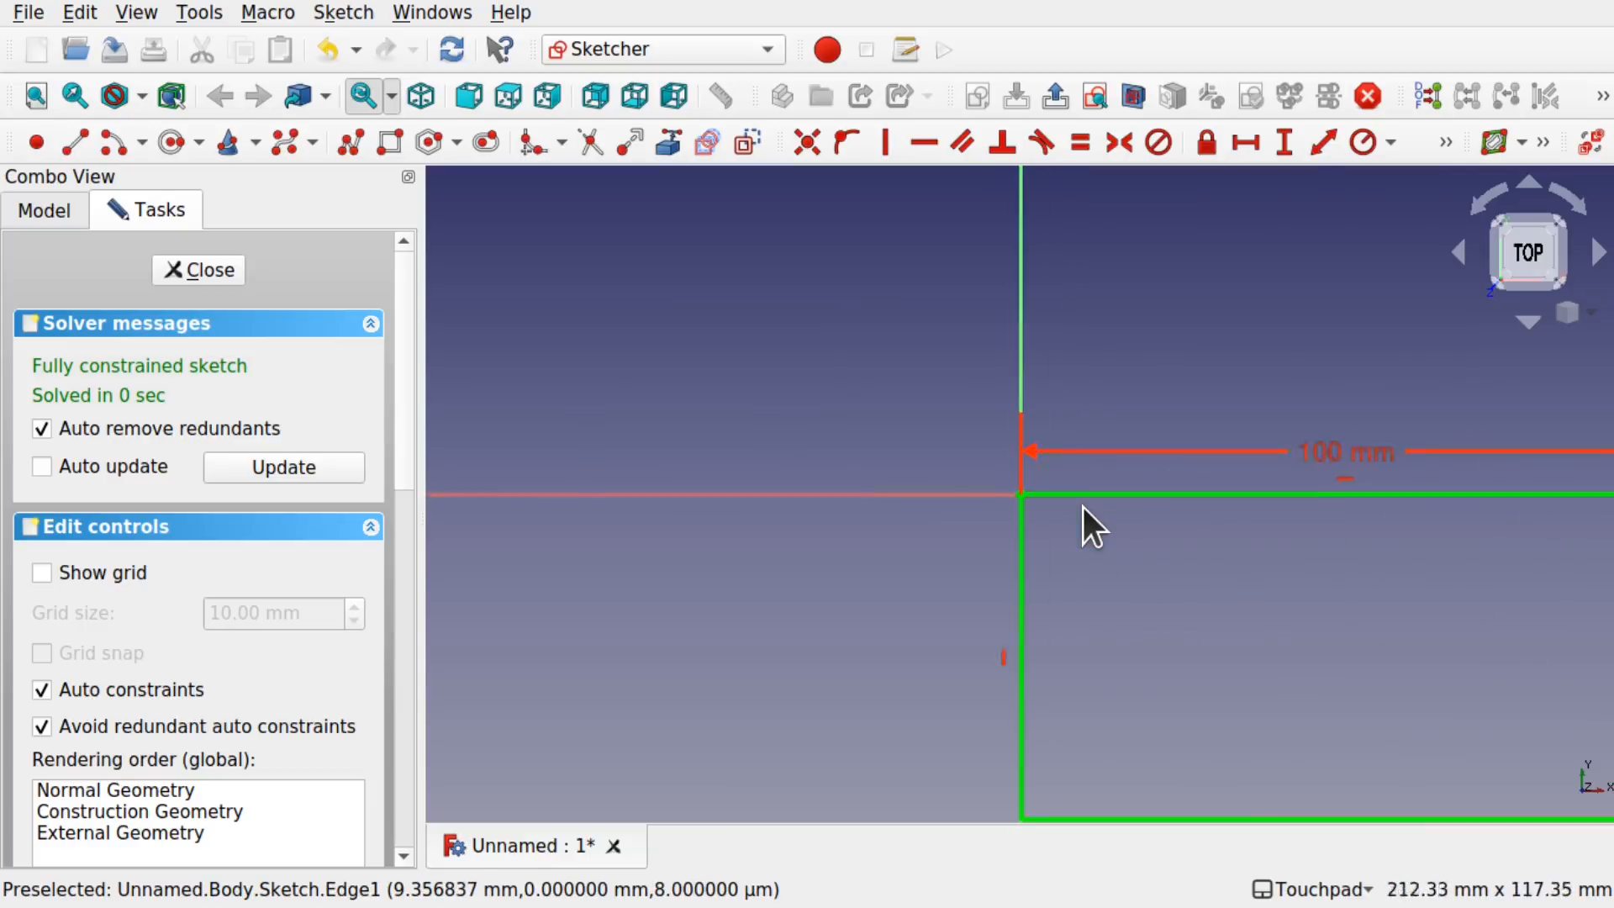
scroll(1082, 507, "down", 2)
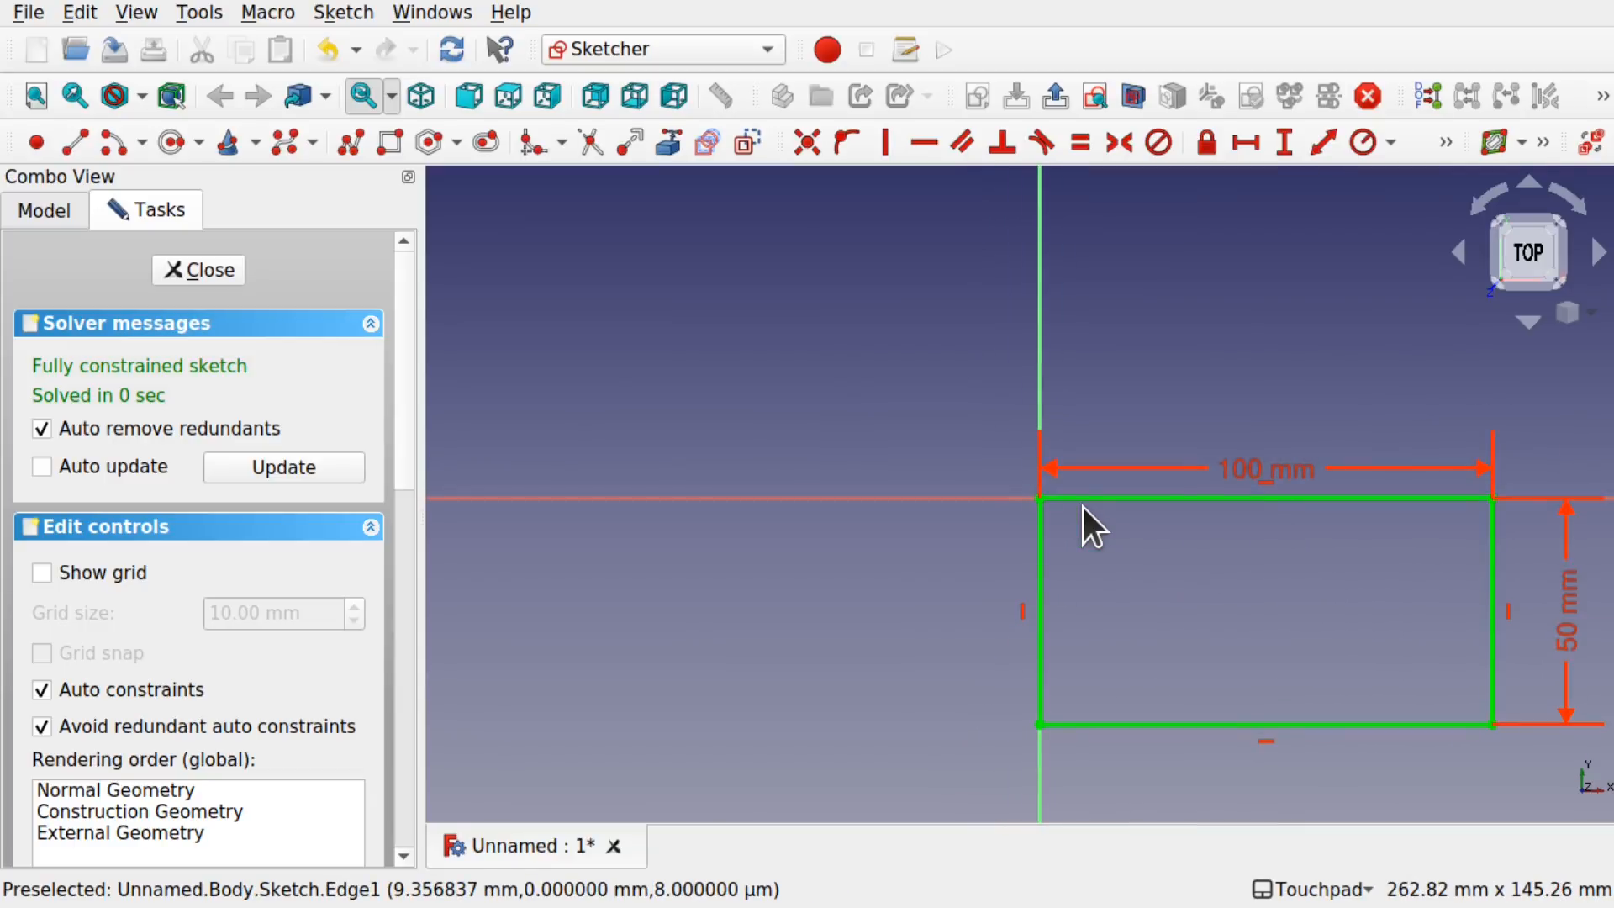
key("ctrl+z")
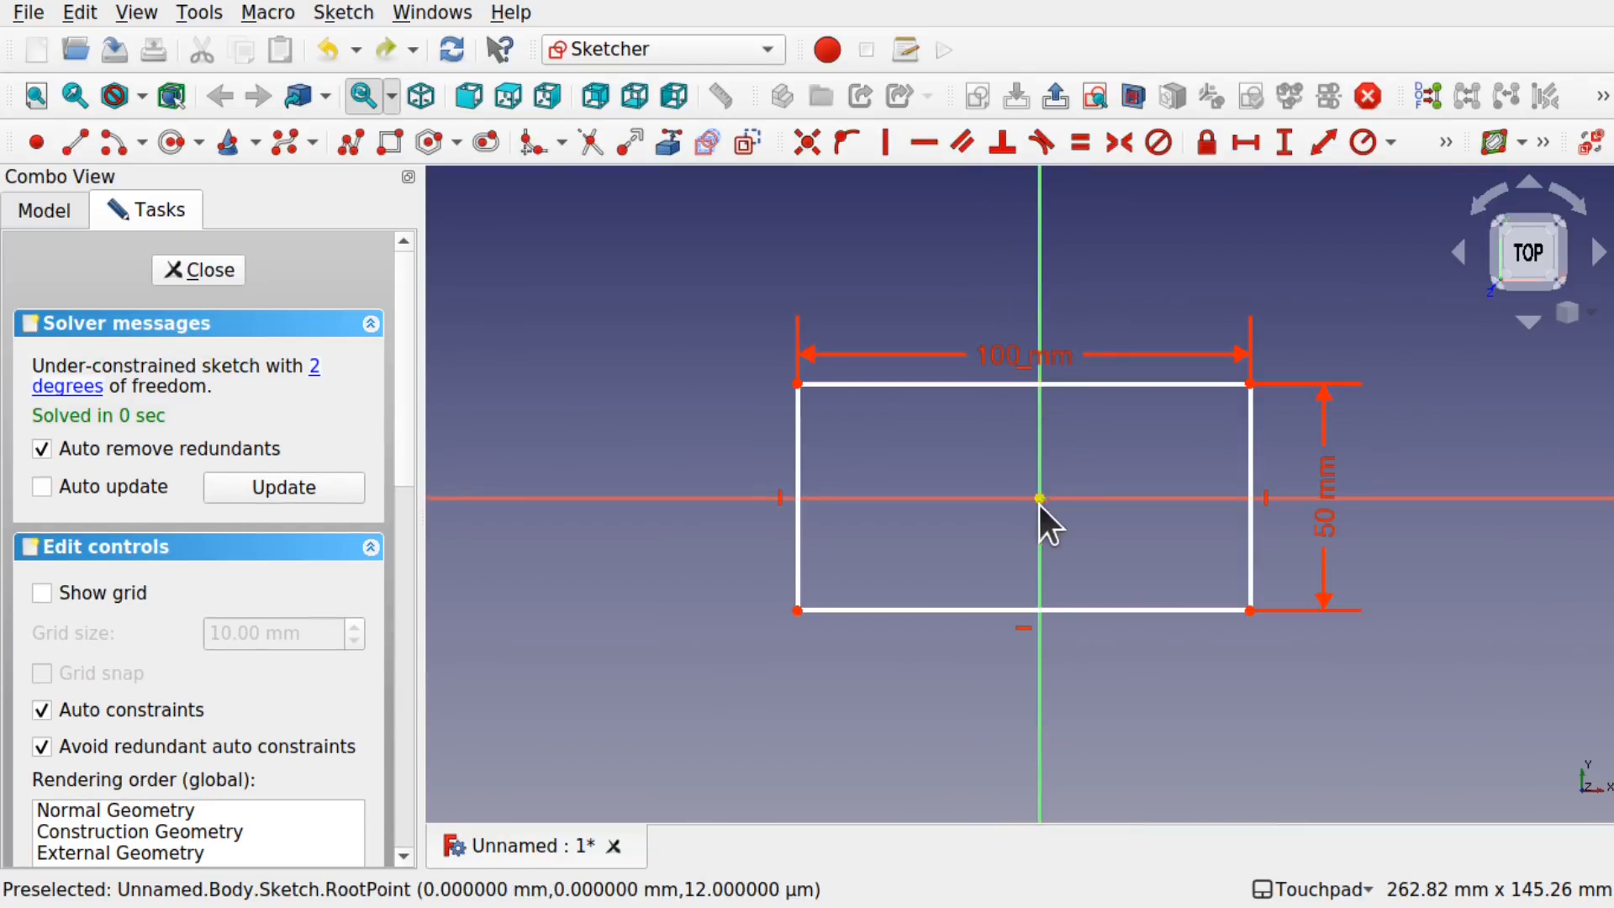
Step: Make the rectangle's upper-right and lower-left corners symmetric about the origin and close the sketch
left_click(1248, 385)
left_click(796, 610)
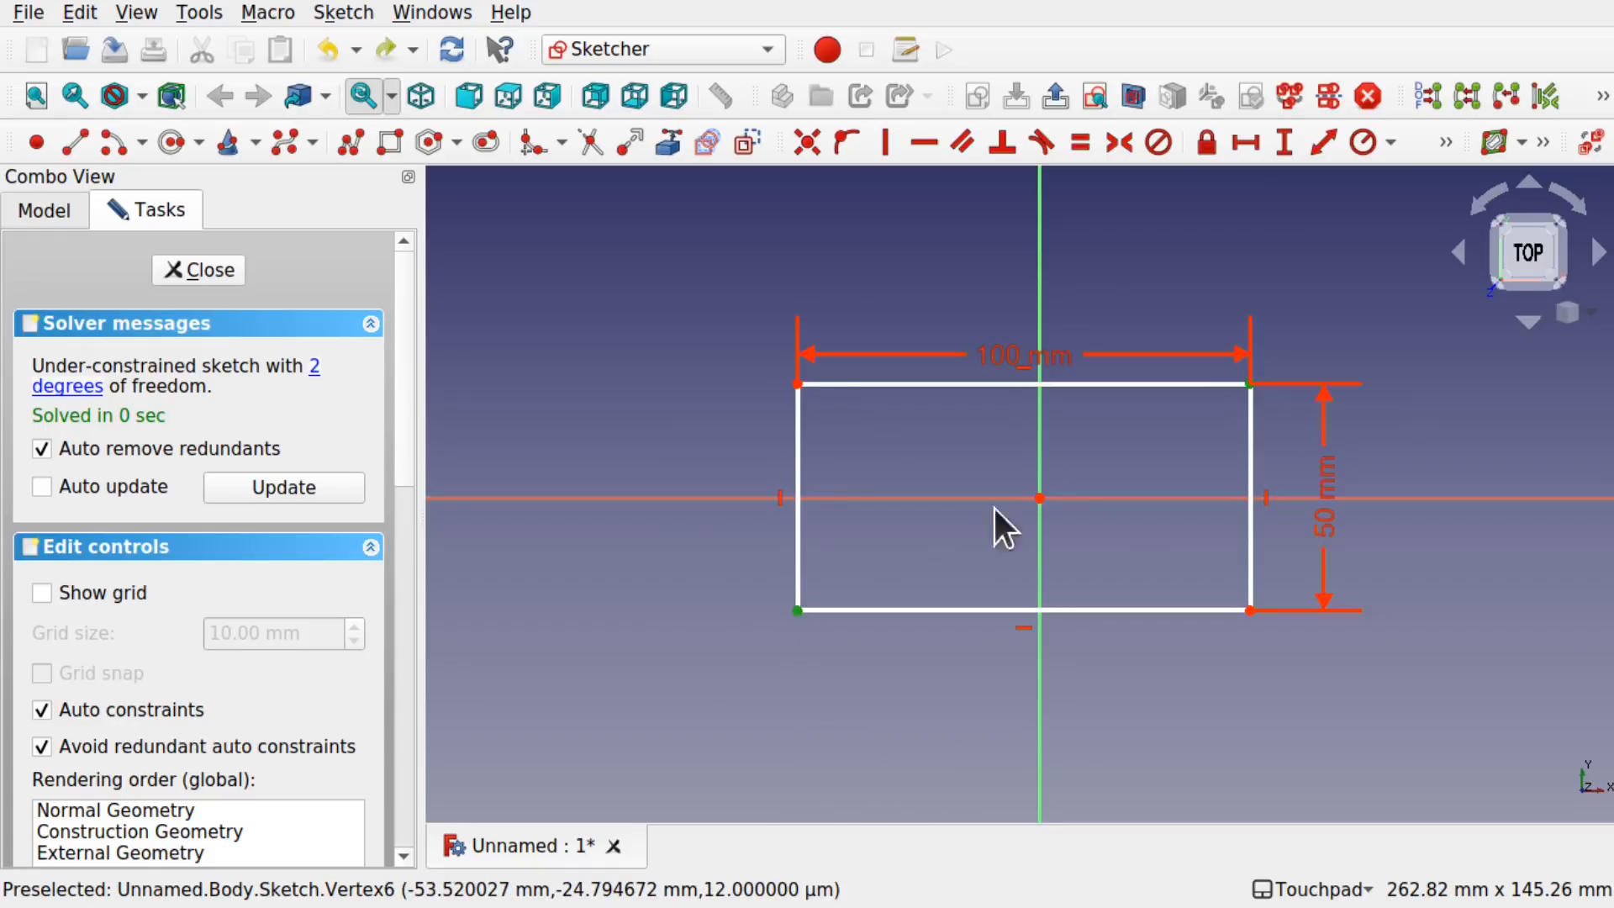
left_click(1125, 153)
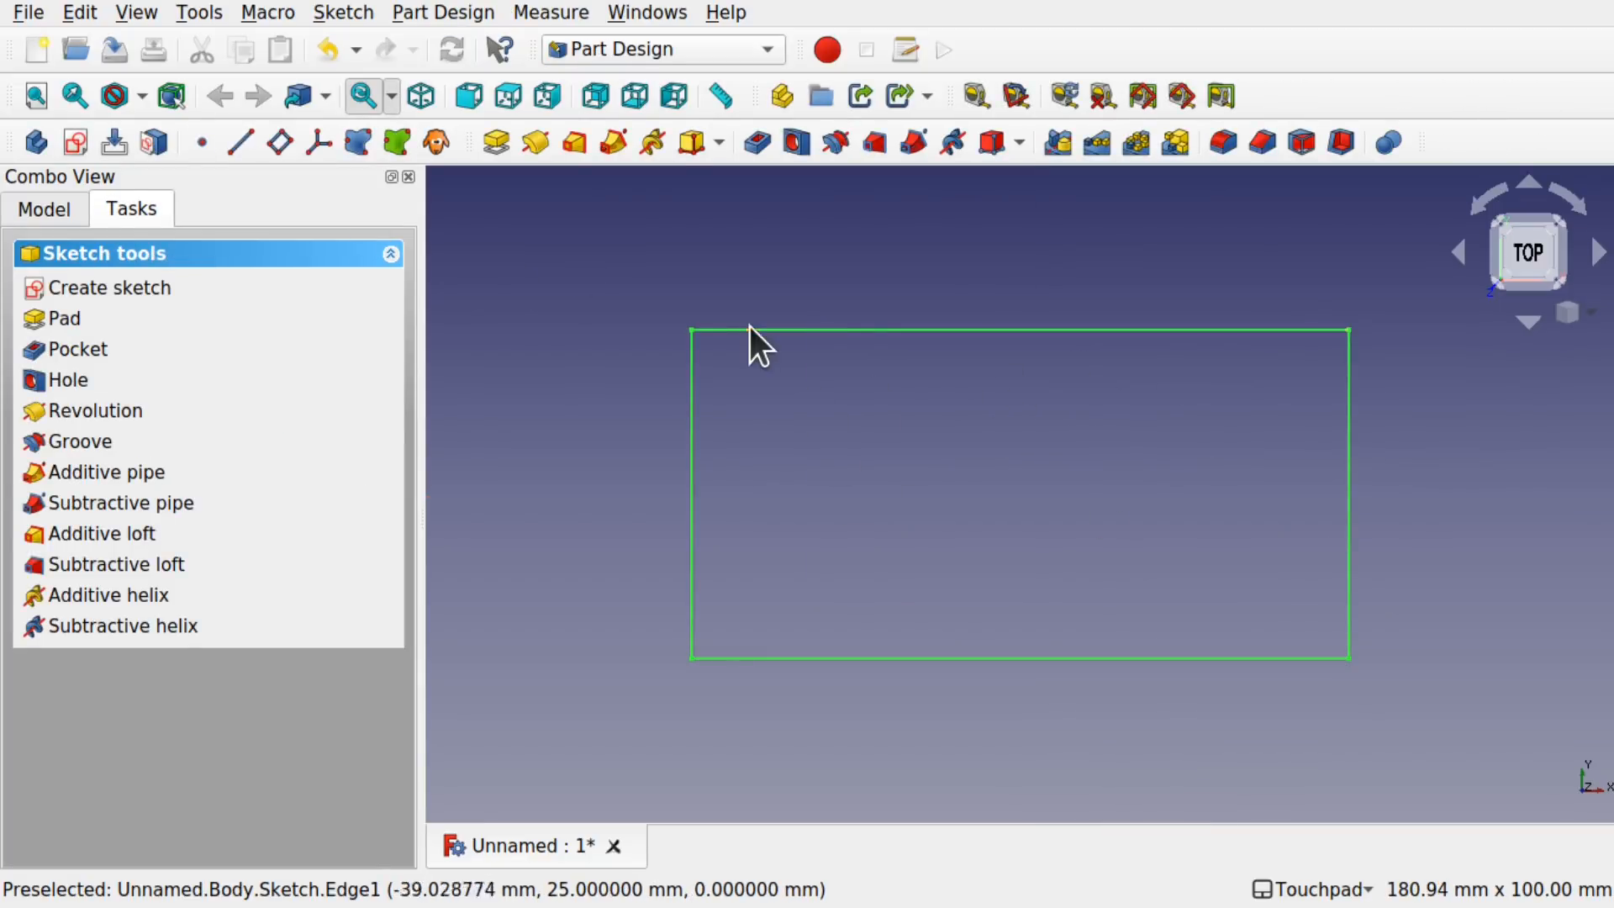
Step: Reopen the rectangle sketch from the model tree to check its constraints, and close it again
left_click(54, 215)
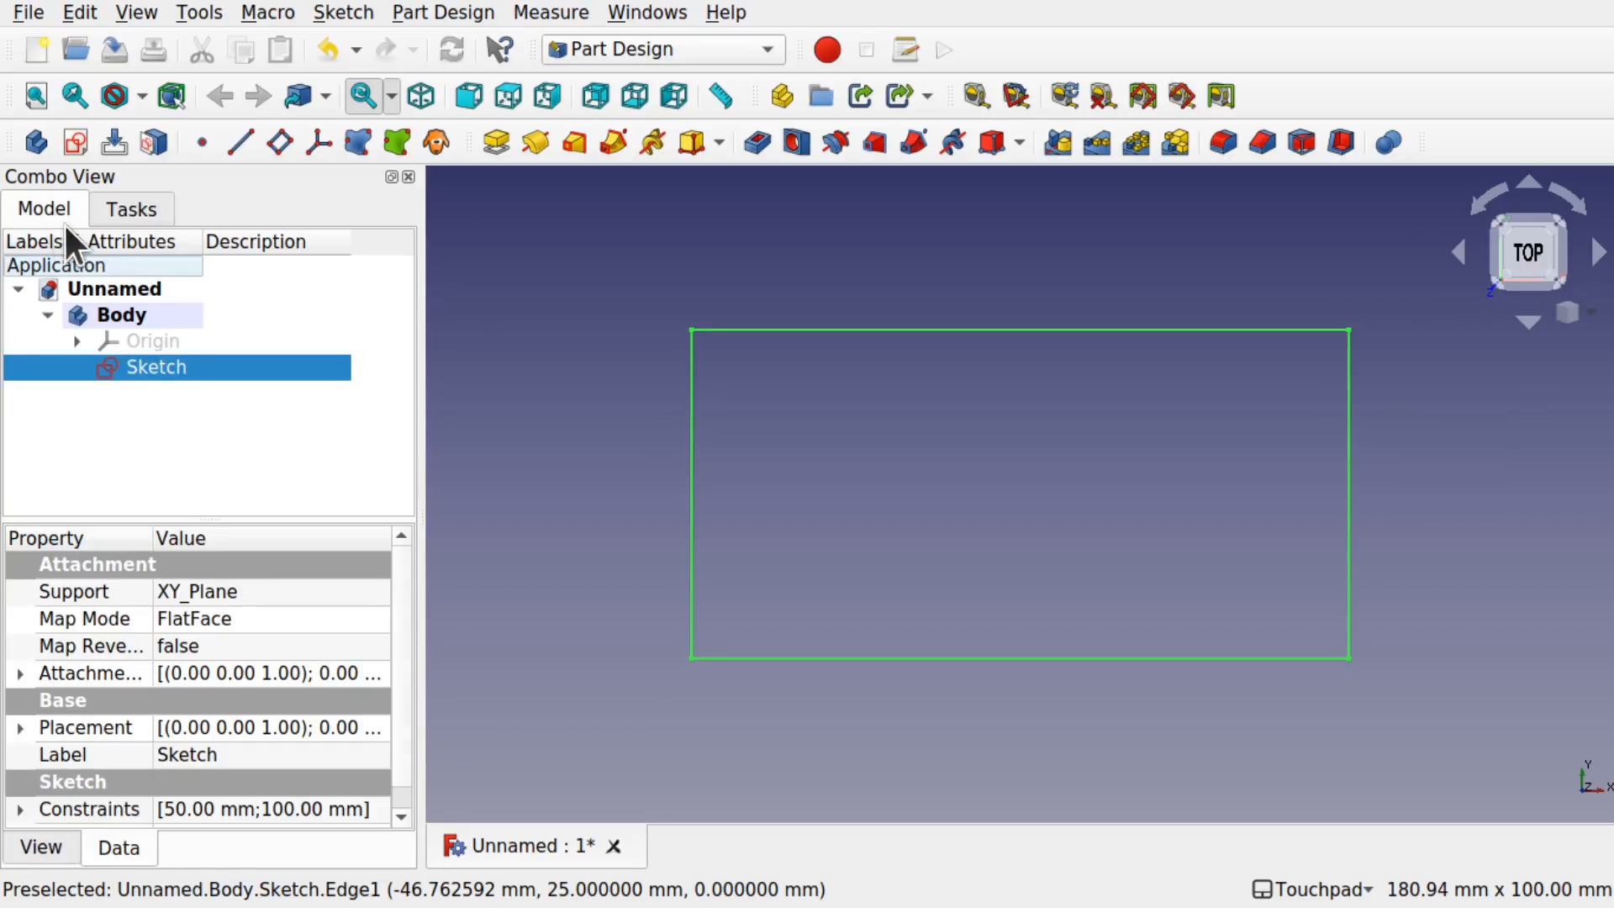
double_click(154, 356)
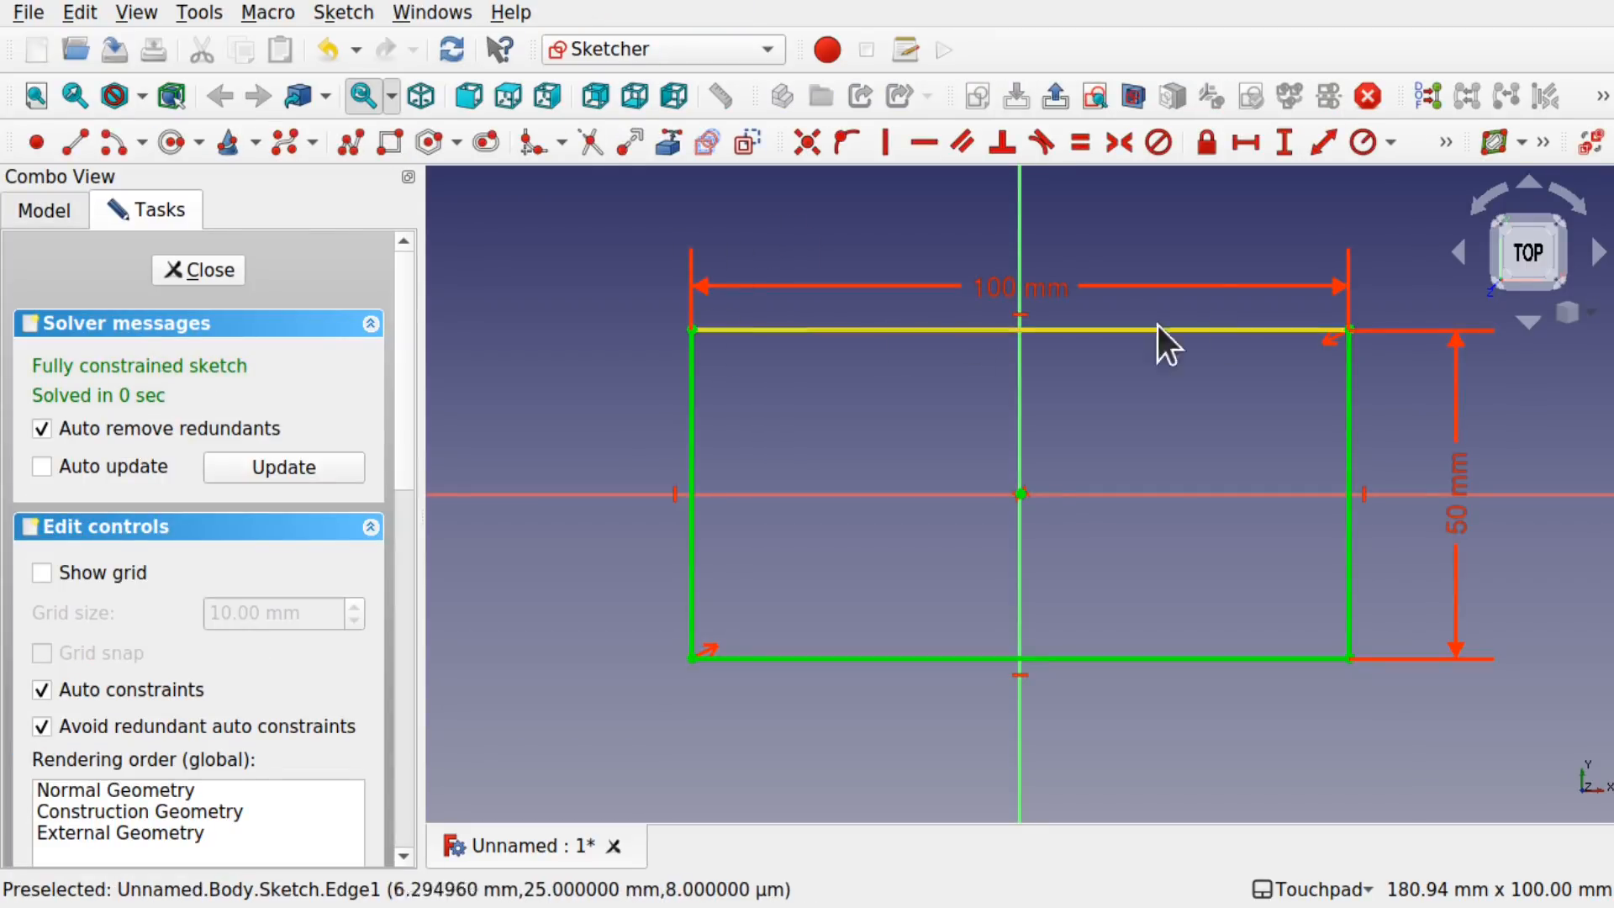
left_click(224, 271)
mouse_move(1081, 687)
left_mouse_down("alt")
mouse_move(947, 634)
mouse_move(982, 543)
mouse_move(1022, 601)
mouse_move(1088, 637)
mouse_move(1136, 613)
left_mouse_up("alt")
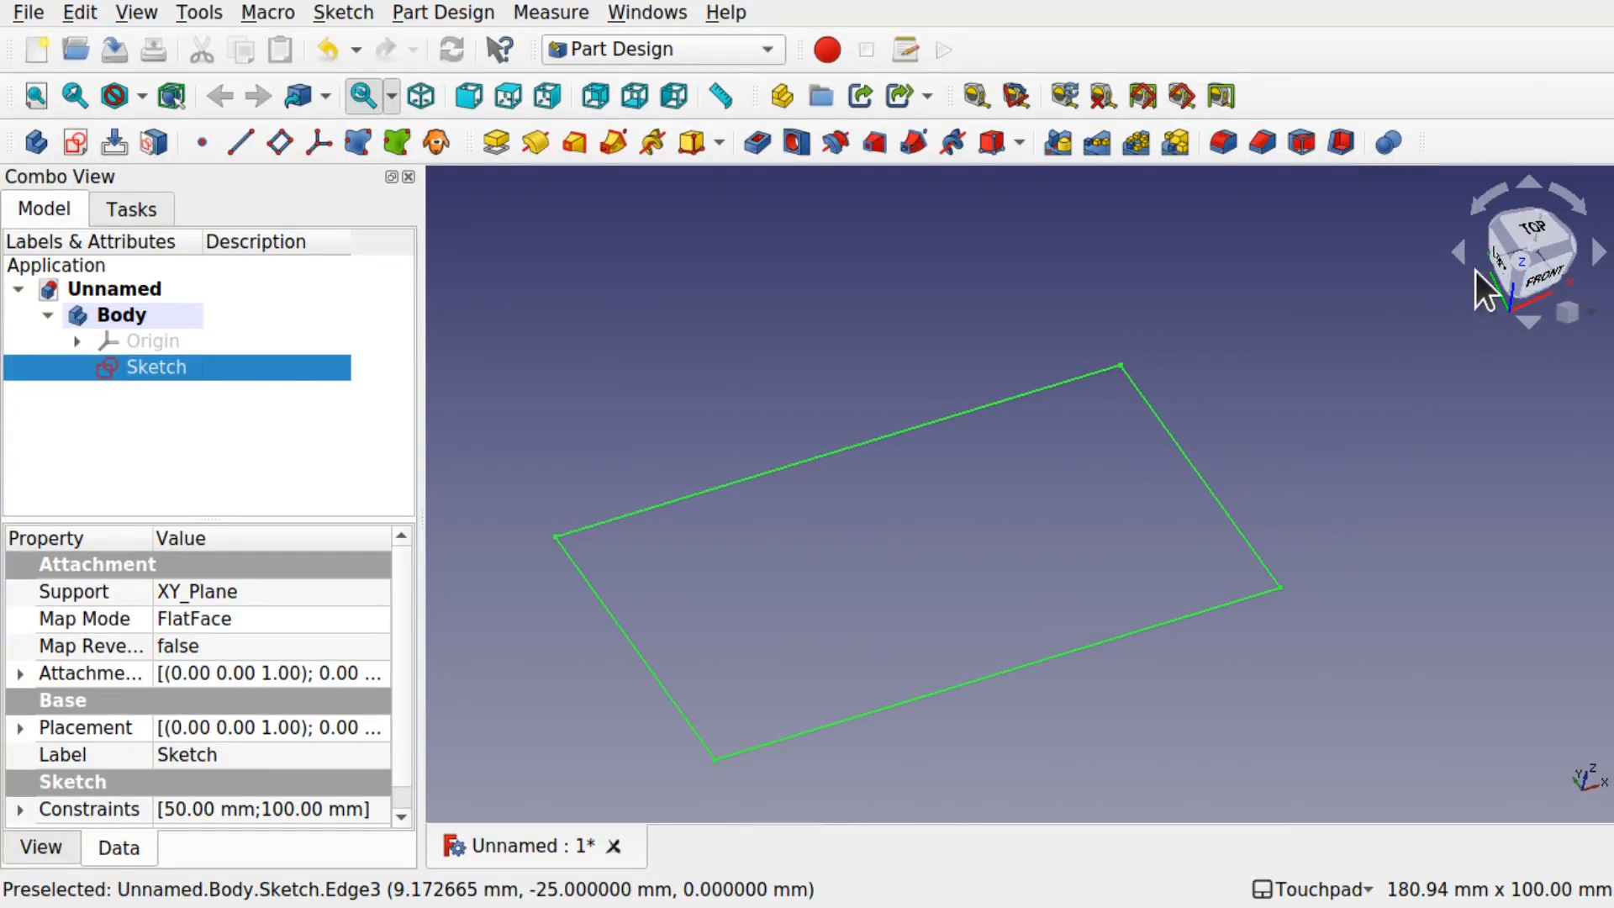
left_click(1524, 266)
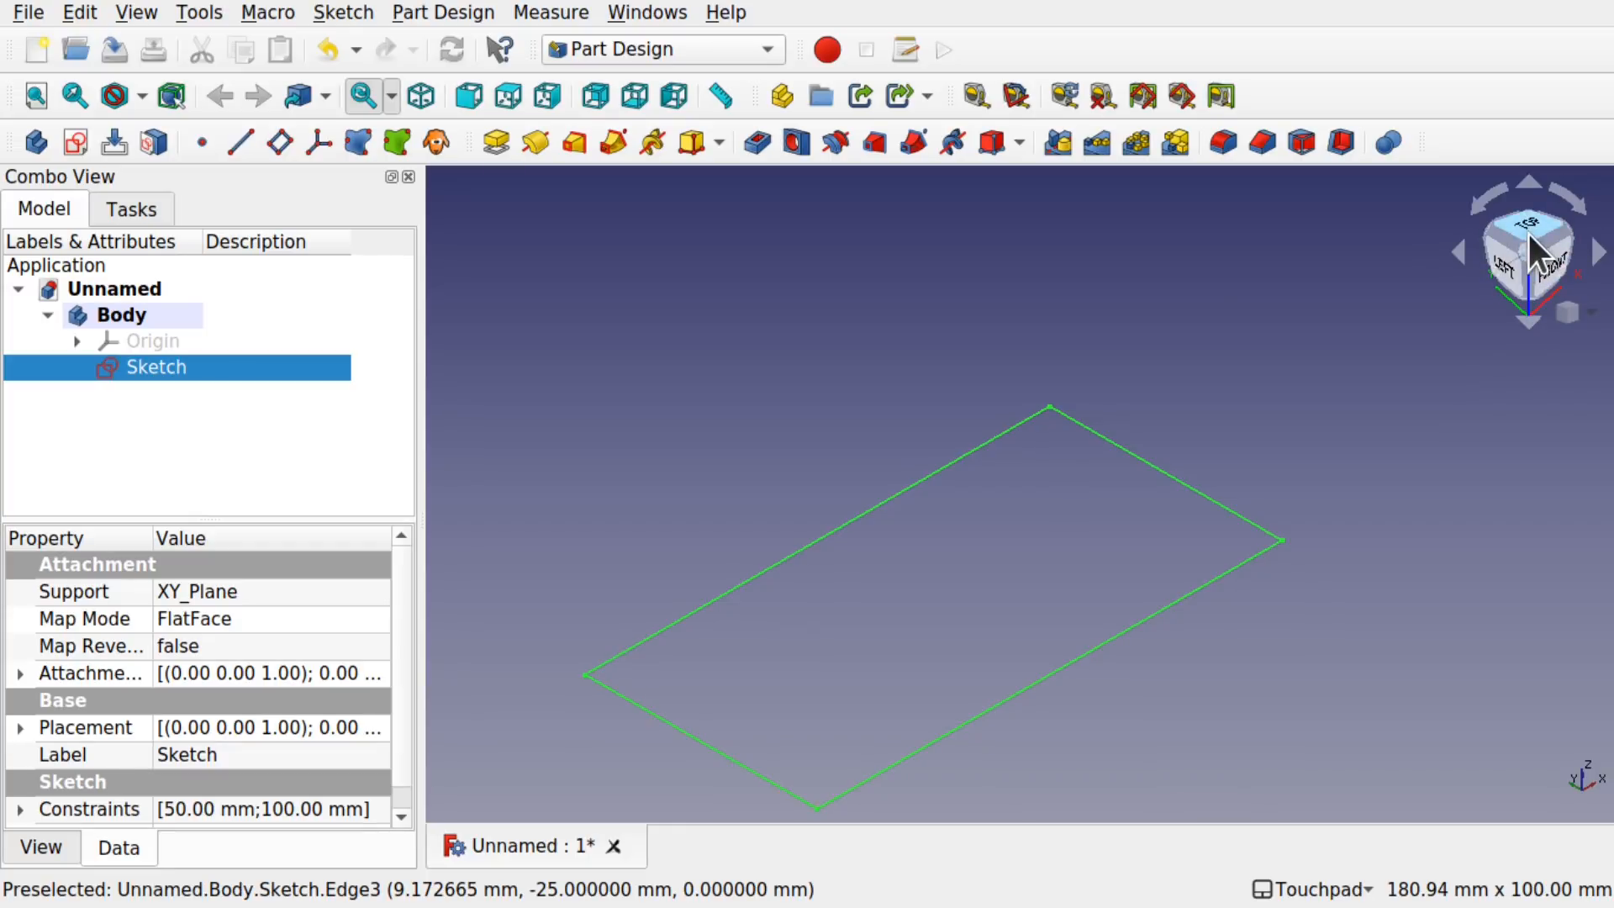
left_click_drag(1258, 466, 1323, 389, "shift")
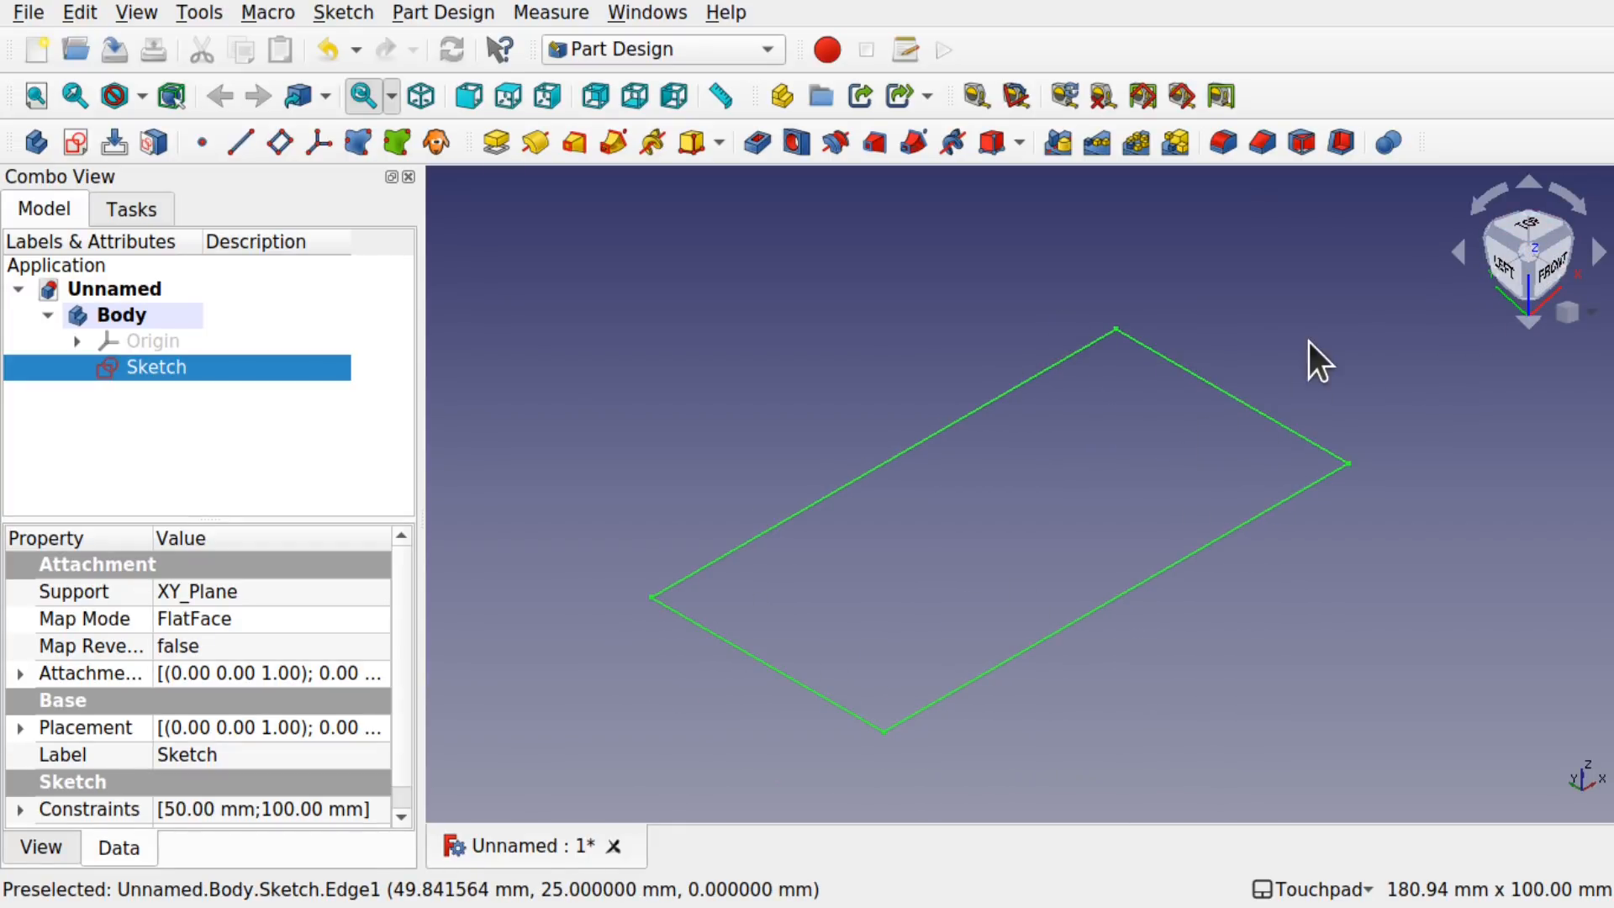
left_click_drag(1308, 341, 1362, 287, "alt")
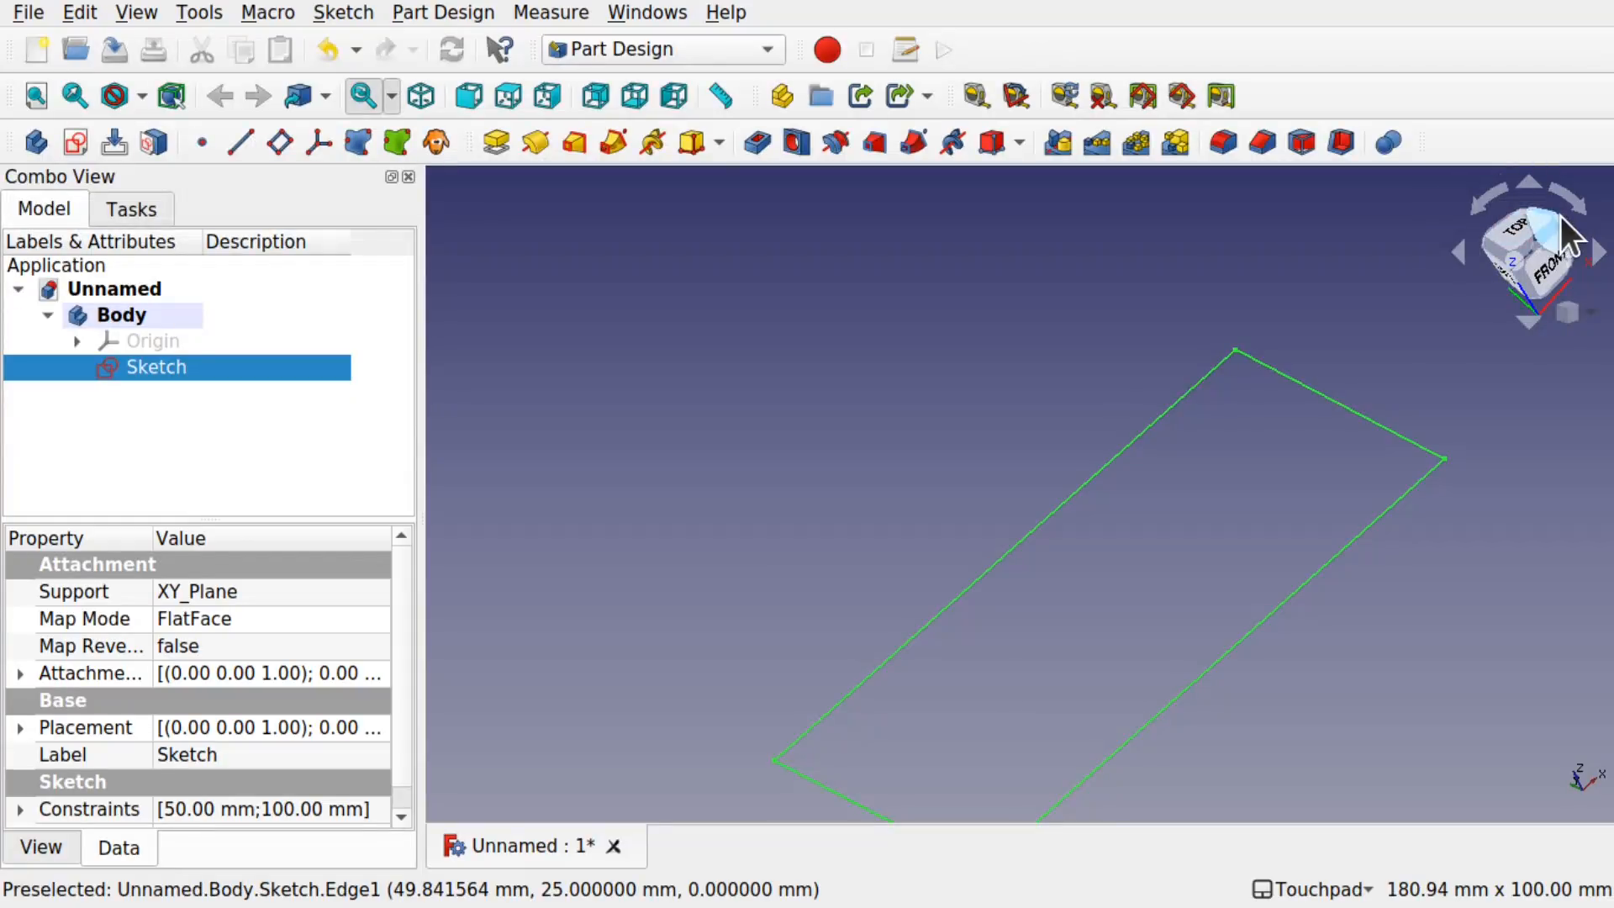
Step: Pad the rectangle sketch to a length of 50 mm
mouse_move(1131, 506)
left_mouse_down("alt")
mouse_move(1196, 486)
mouse_move(1160, 474)
left_mouse_up("alt")
left_click_drag(1160, 462, 1218, 329, "shift")
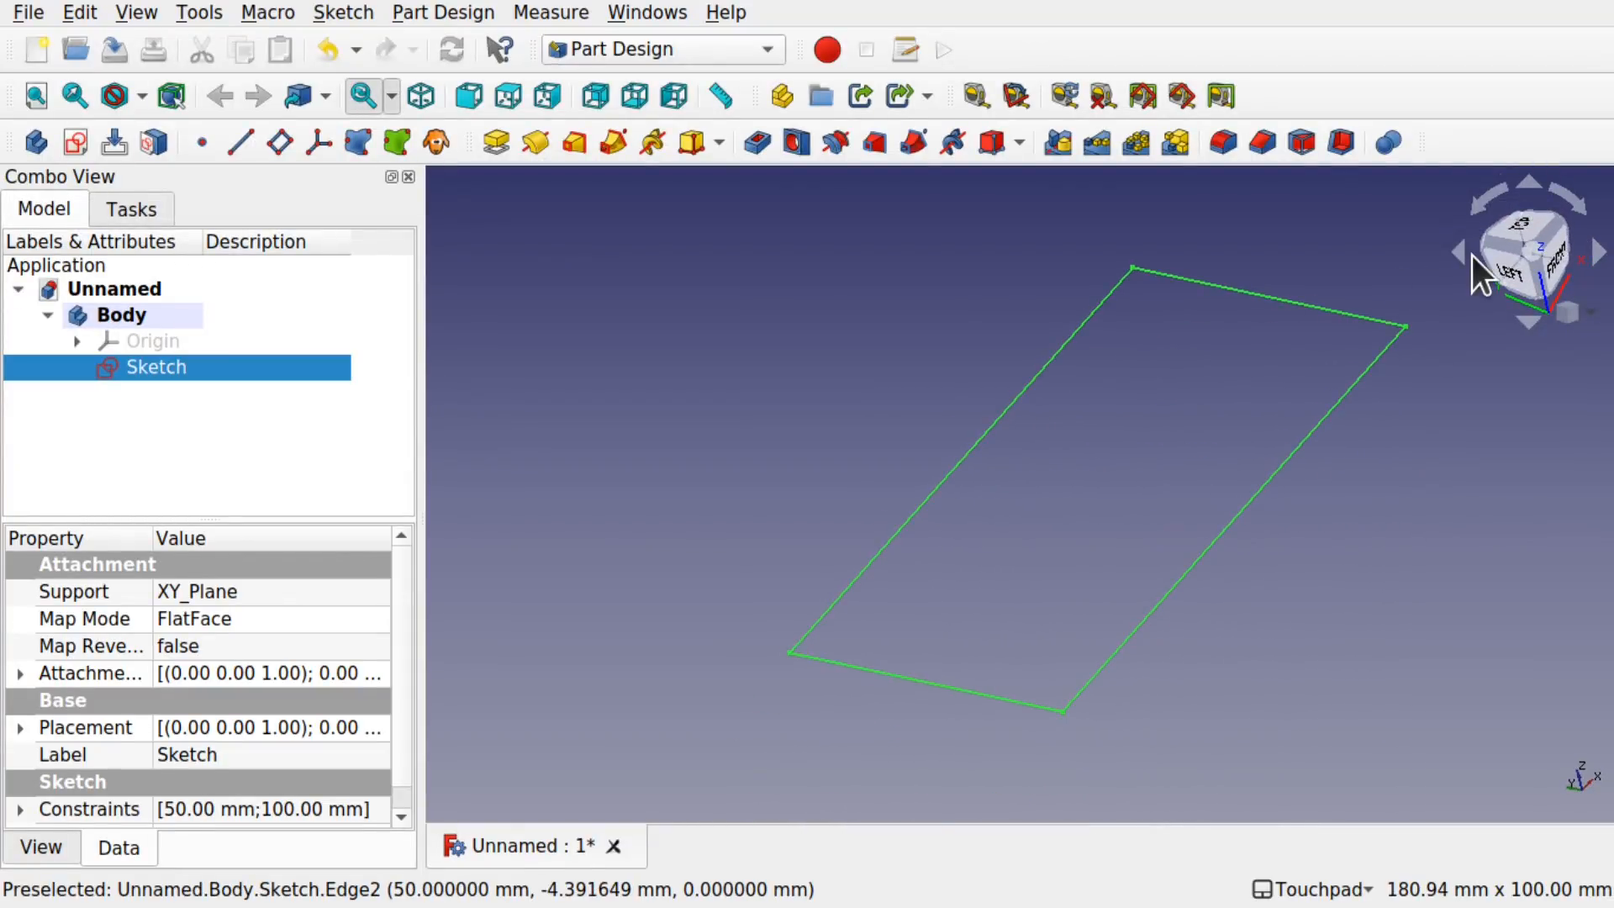
left_click(1536, 250)
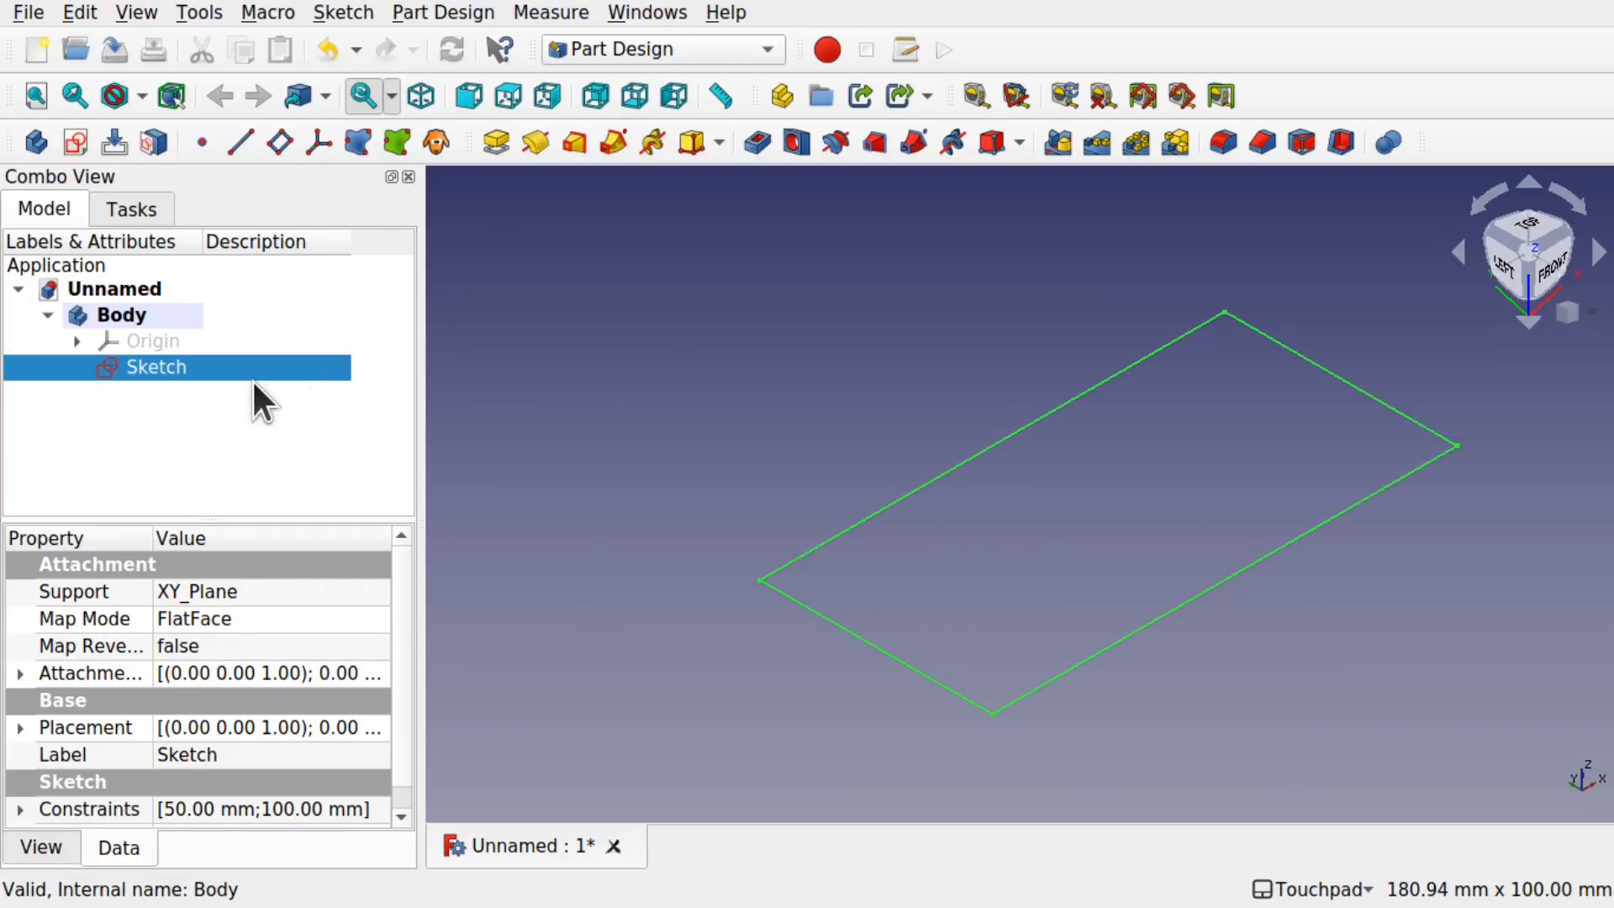
left_click(122, 383)
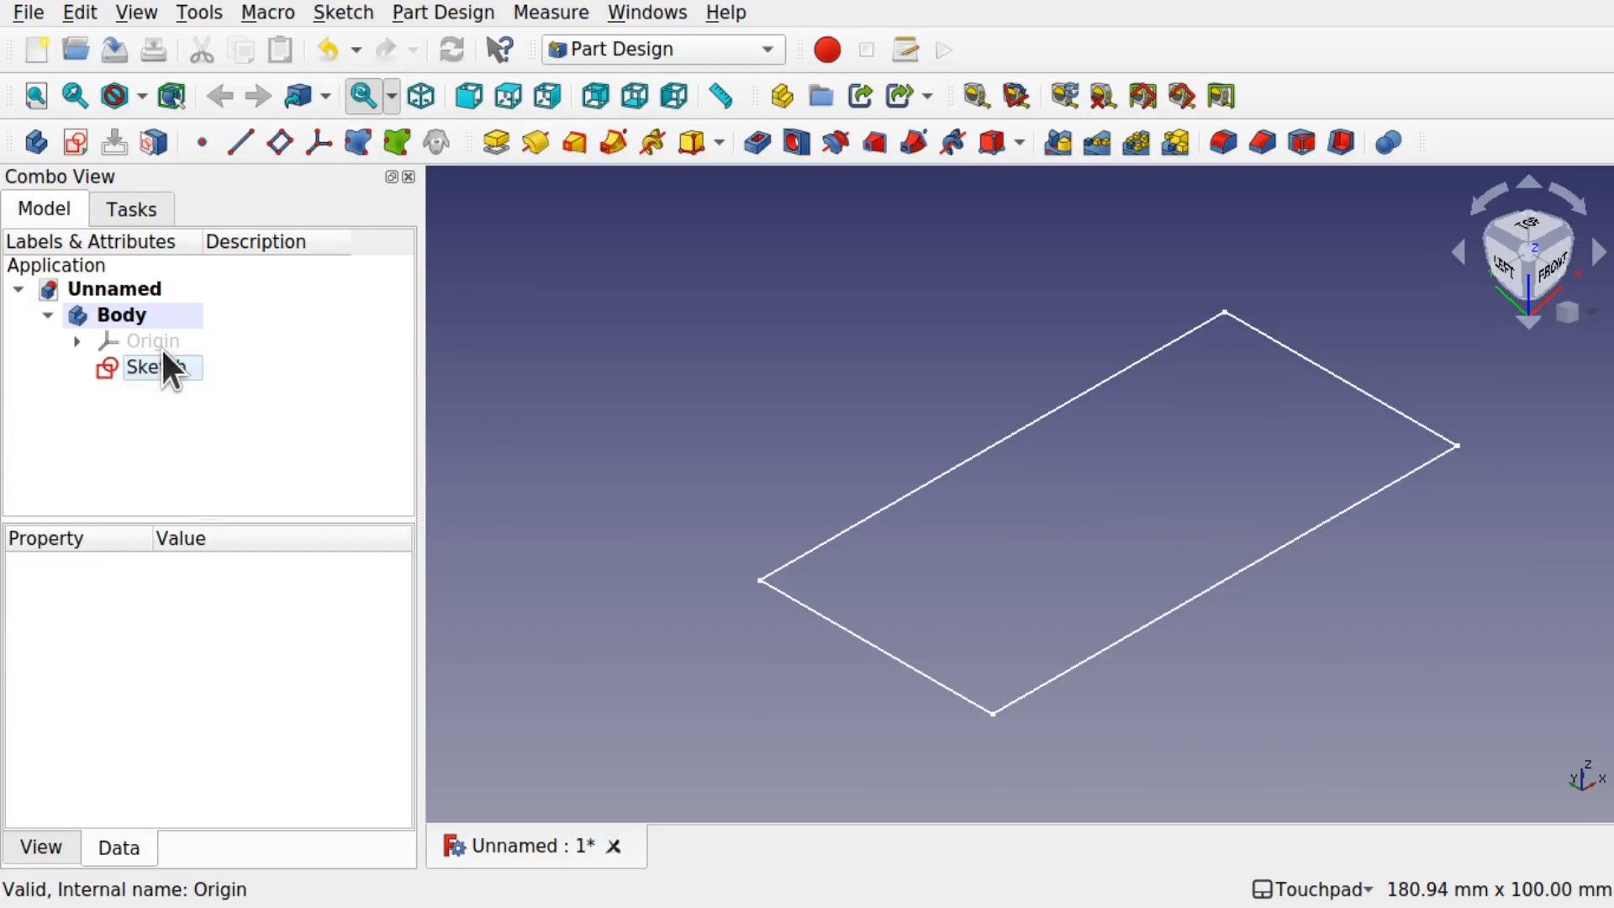
left_click(158, 366)
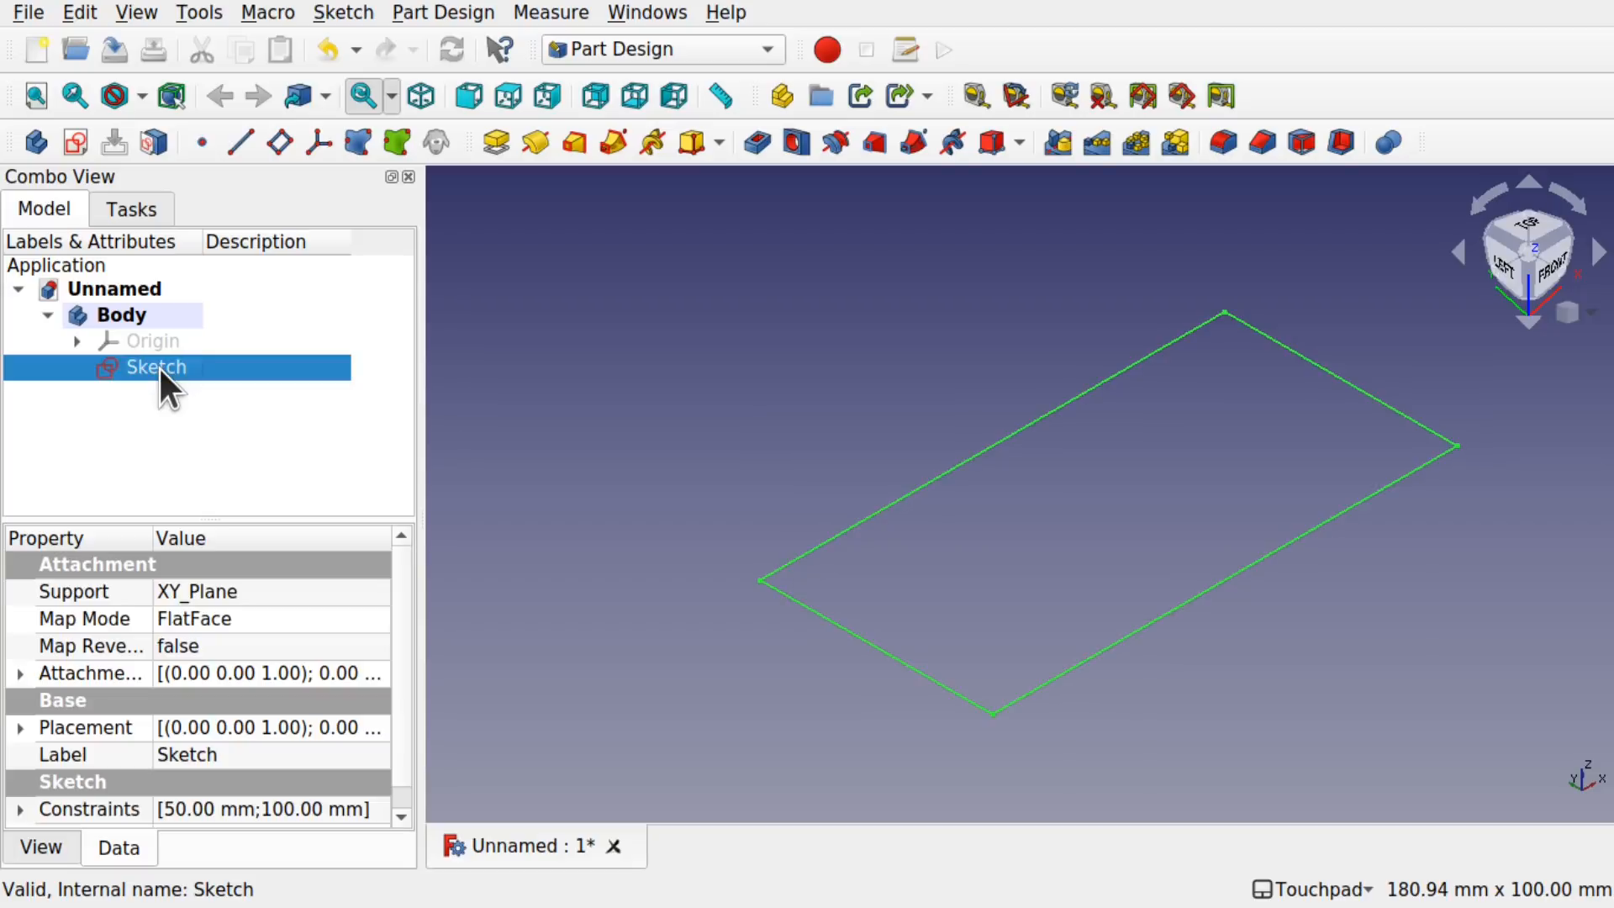
left_click(503, 137)
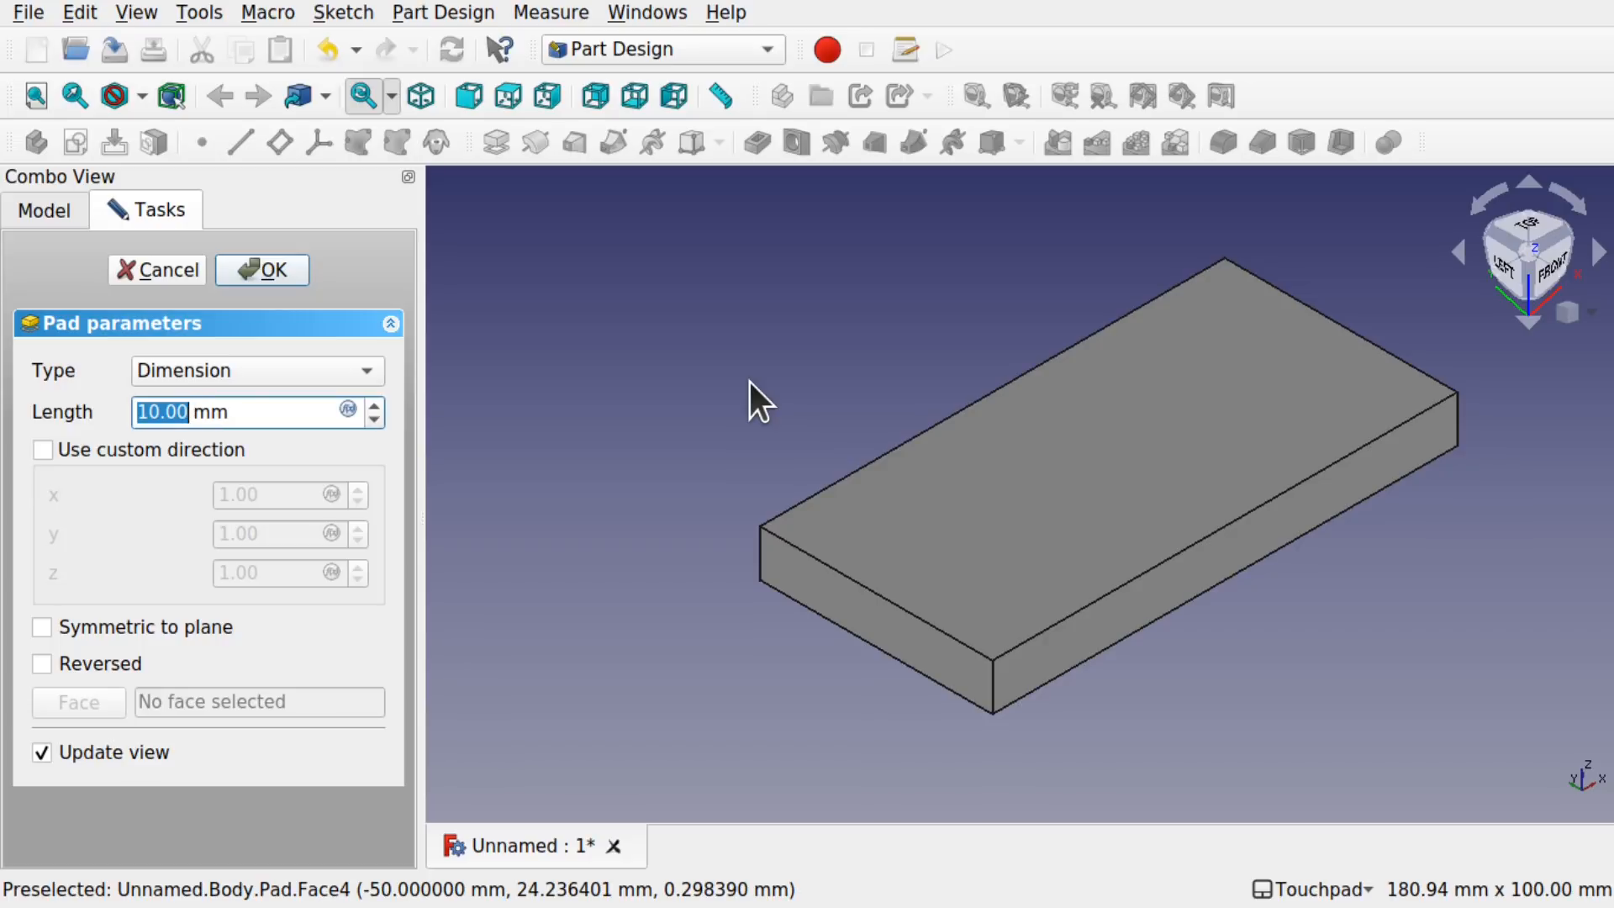
type("5")
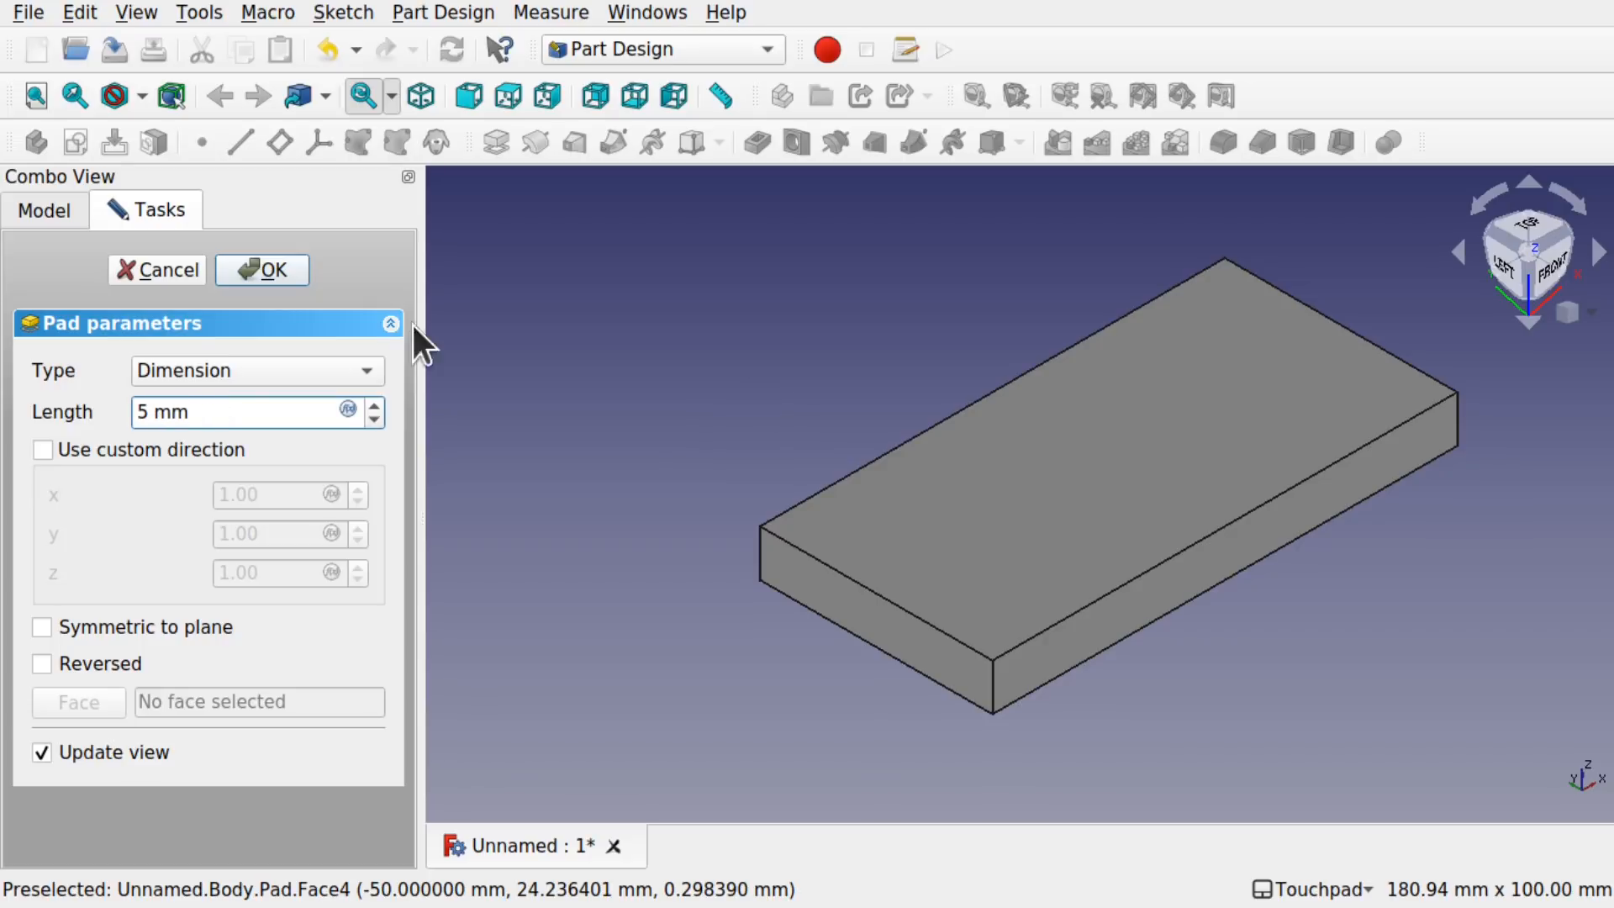
key("BackSpace")
type("50")
left_click(280, 264)
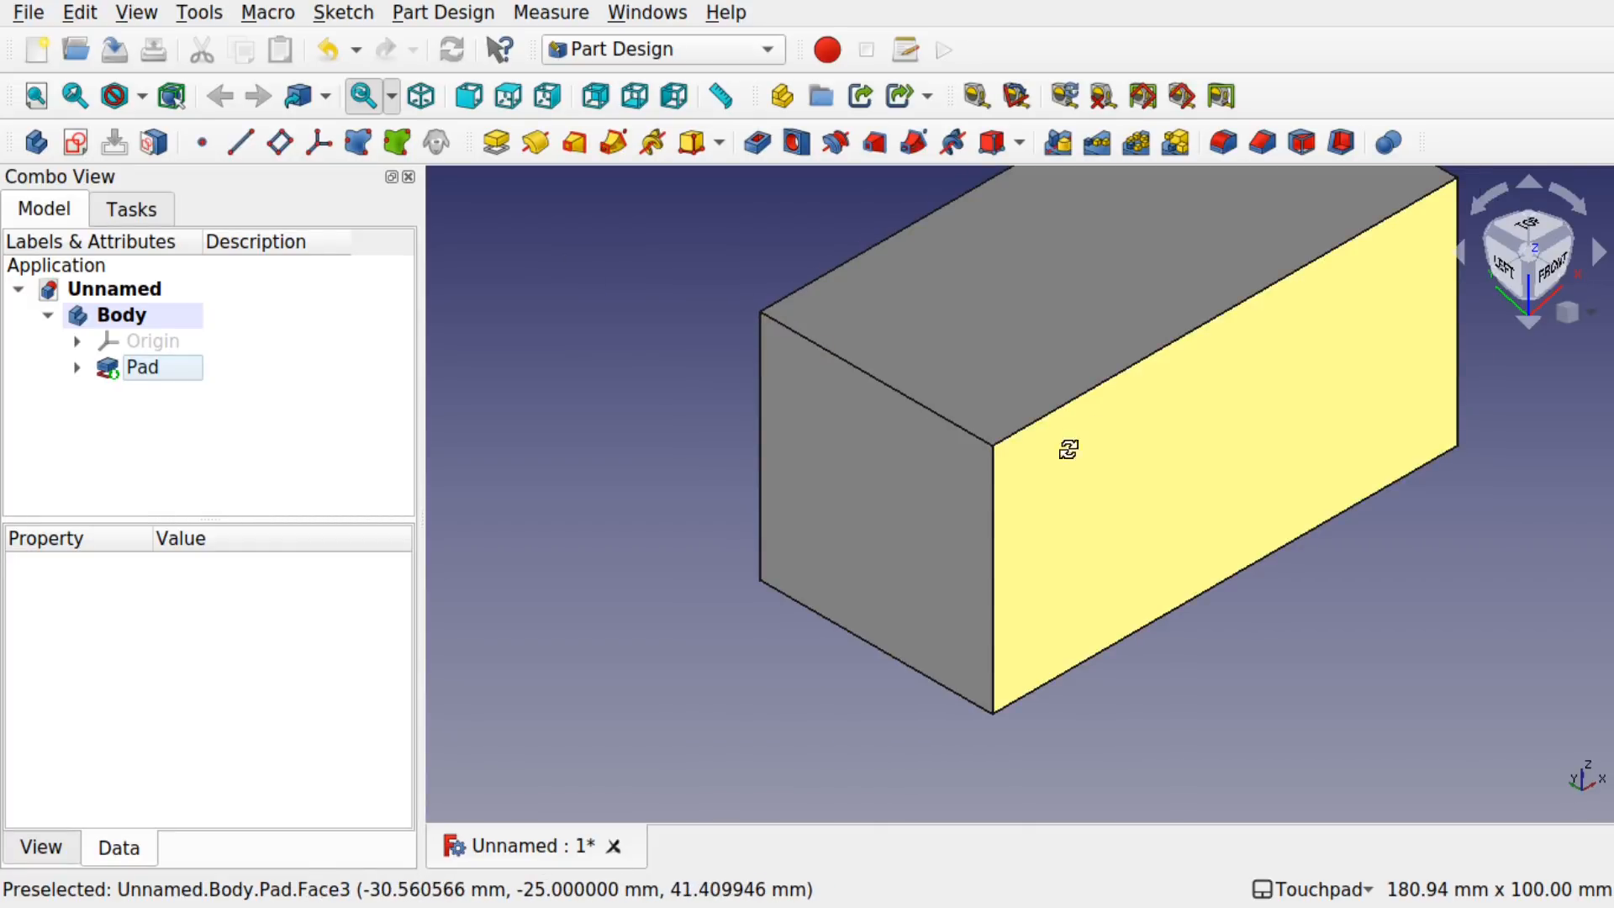
Step: Apply a Thickness feature to the pad's top face to hollow the block into an open box
mouse_move(1066, 450)
left_mouse_down("alt")
mouse_move(994, 519)
mouse_move(1069, 455)
left_mouse_up("alt")
left_click_drag(768, 318, 1031, 446, "alt")
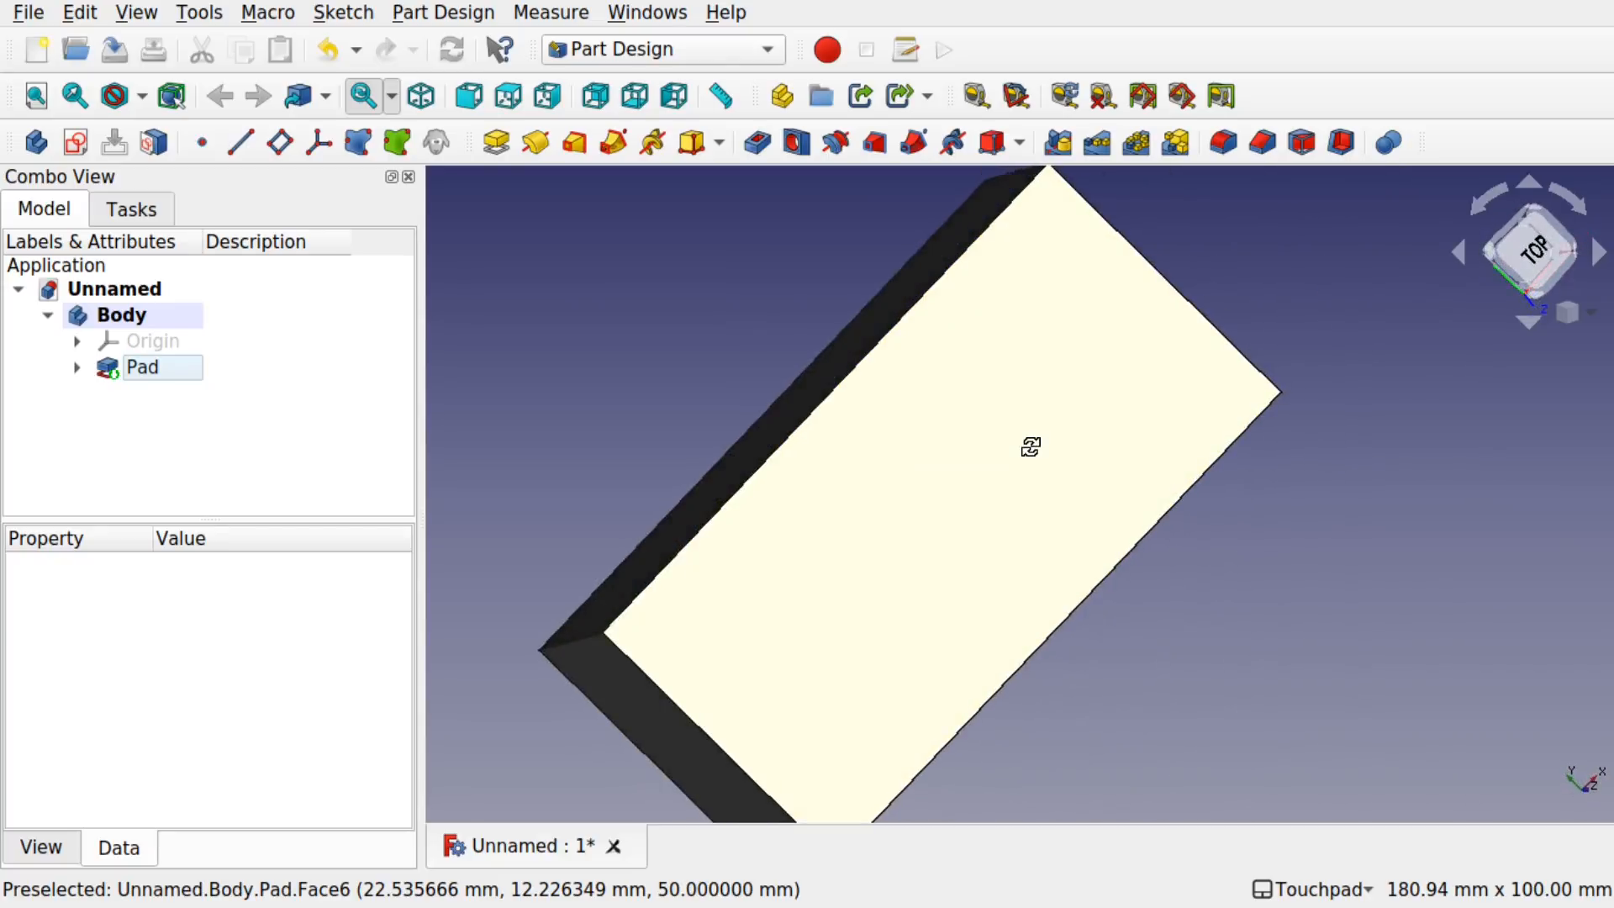
left_click(925, 493)
left_click(665, 356)
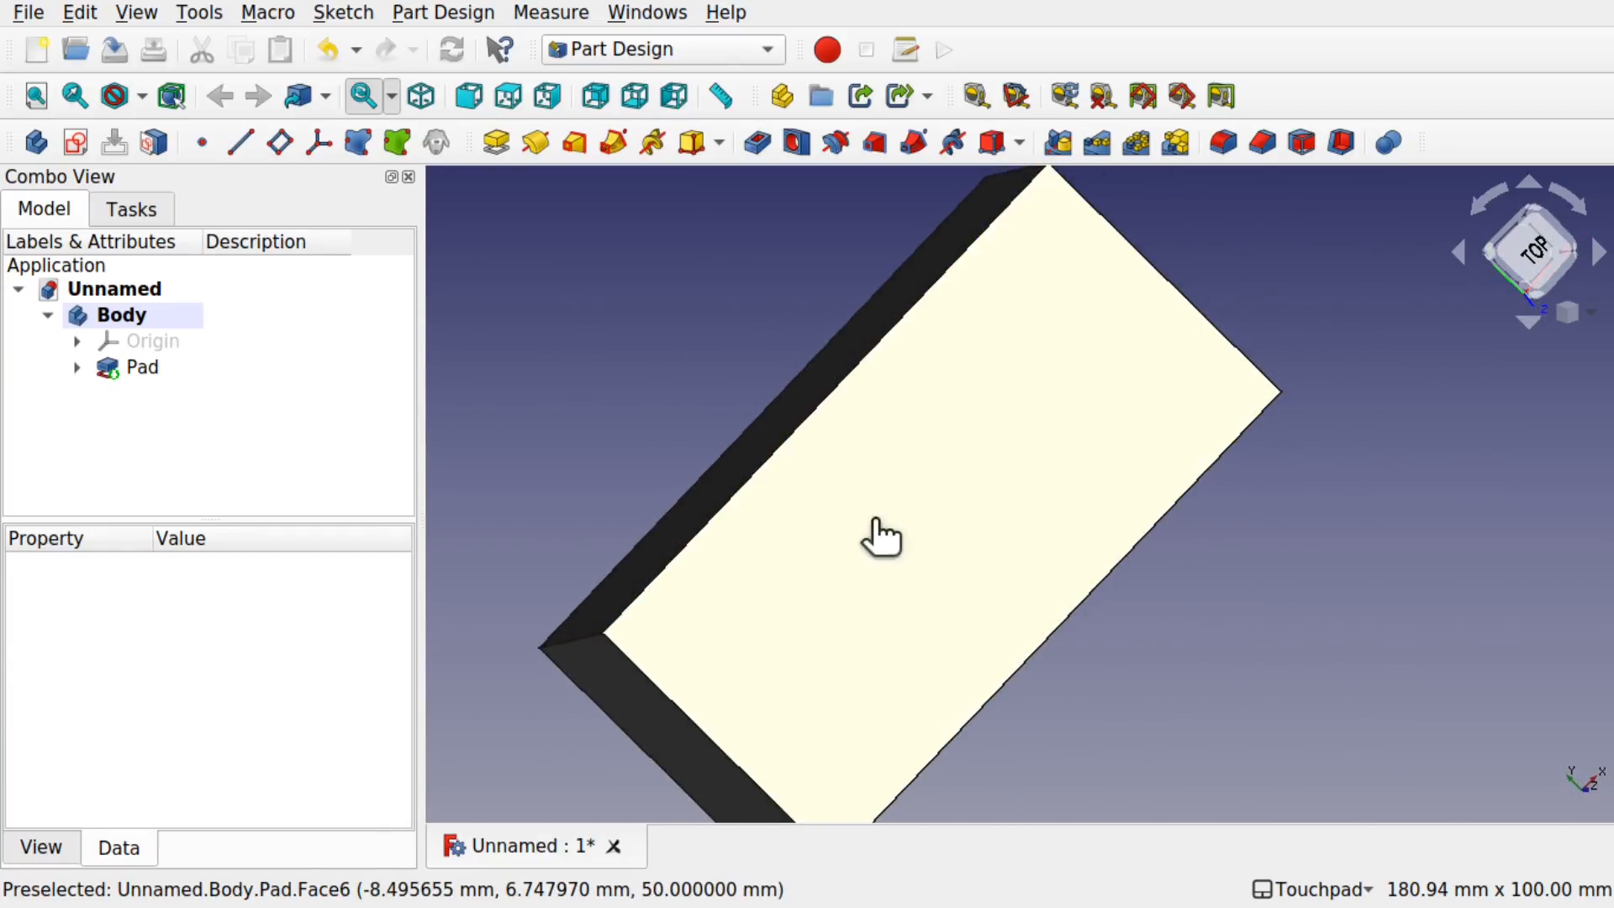
left_click(870, 518)
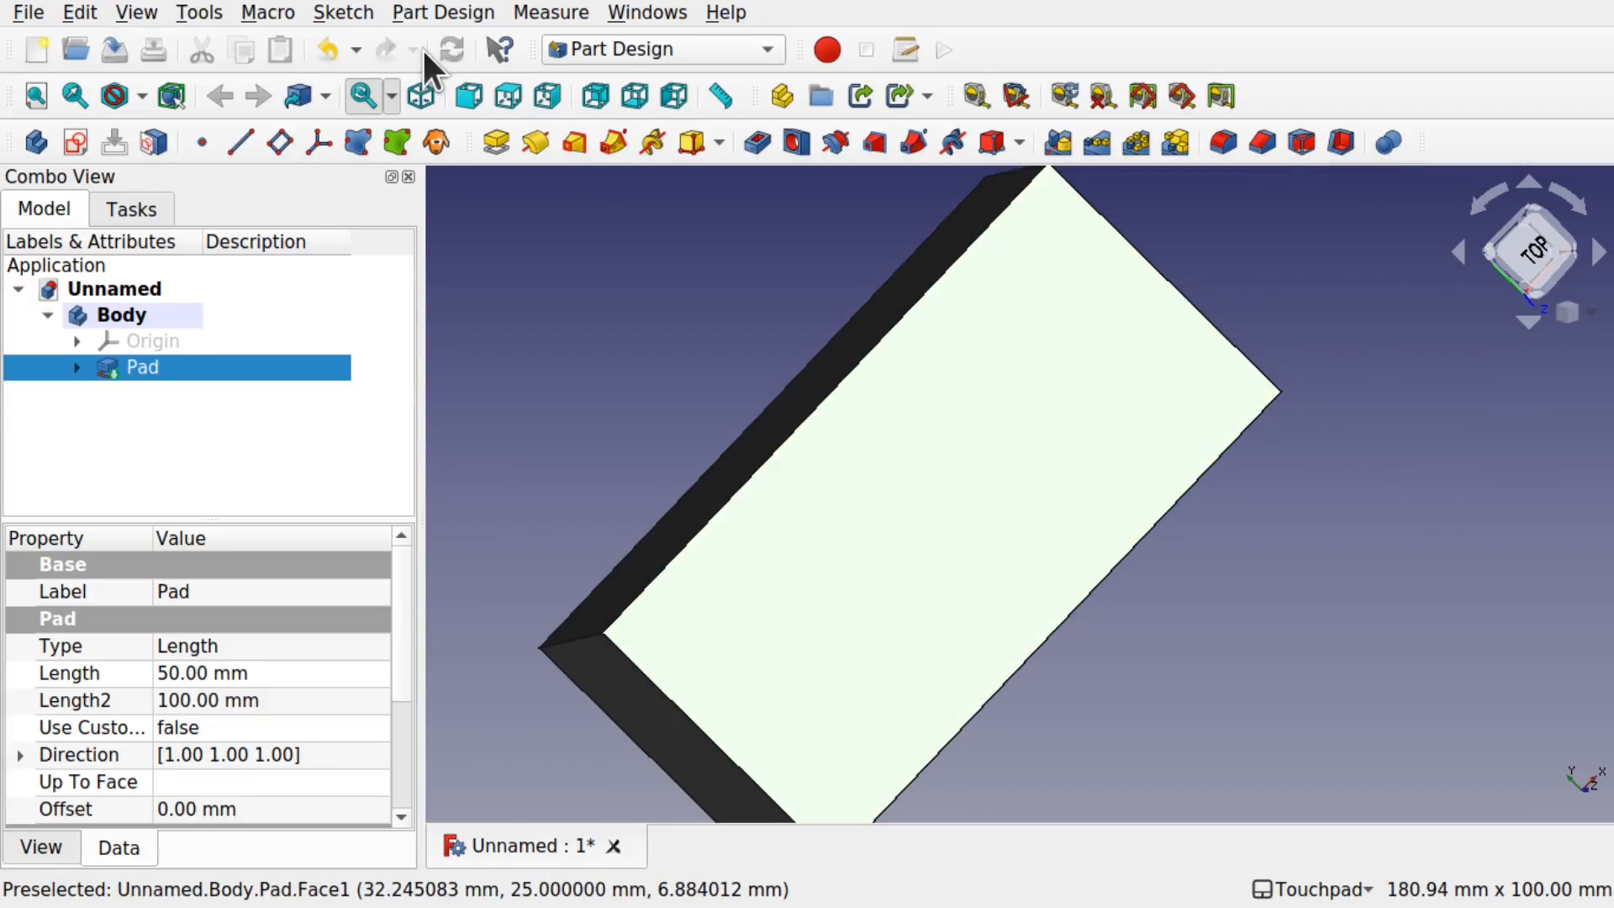
left_click(425, 12)
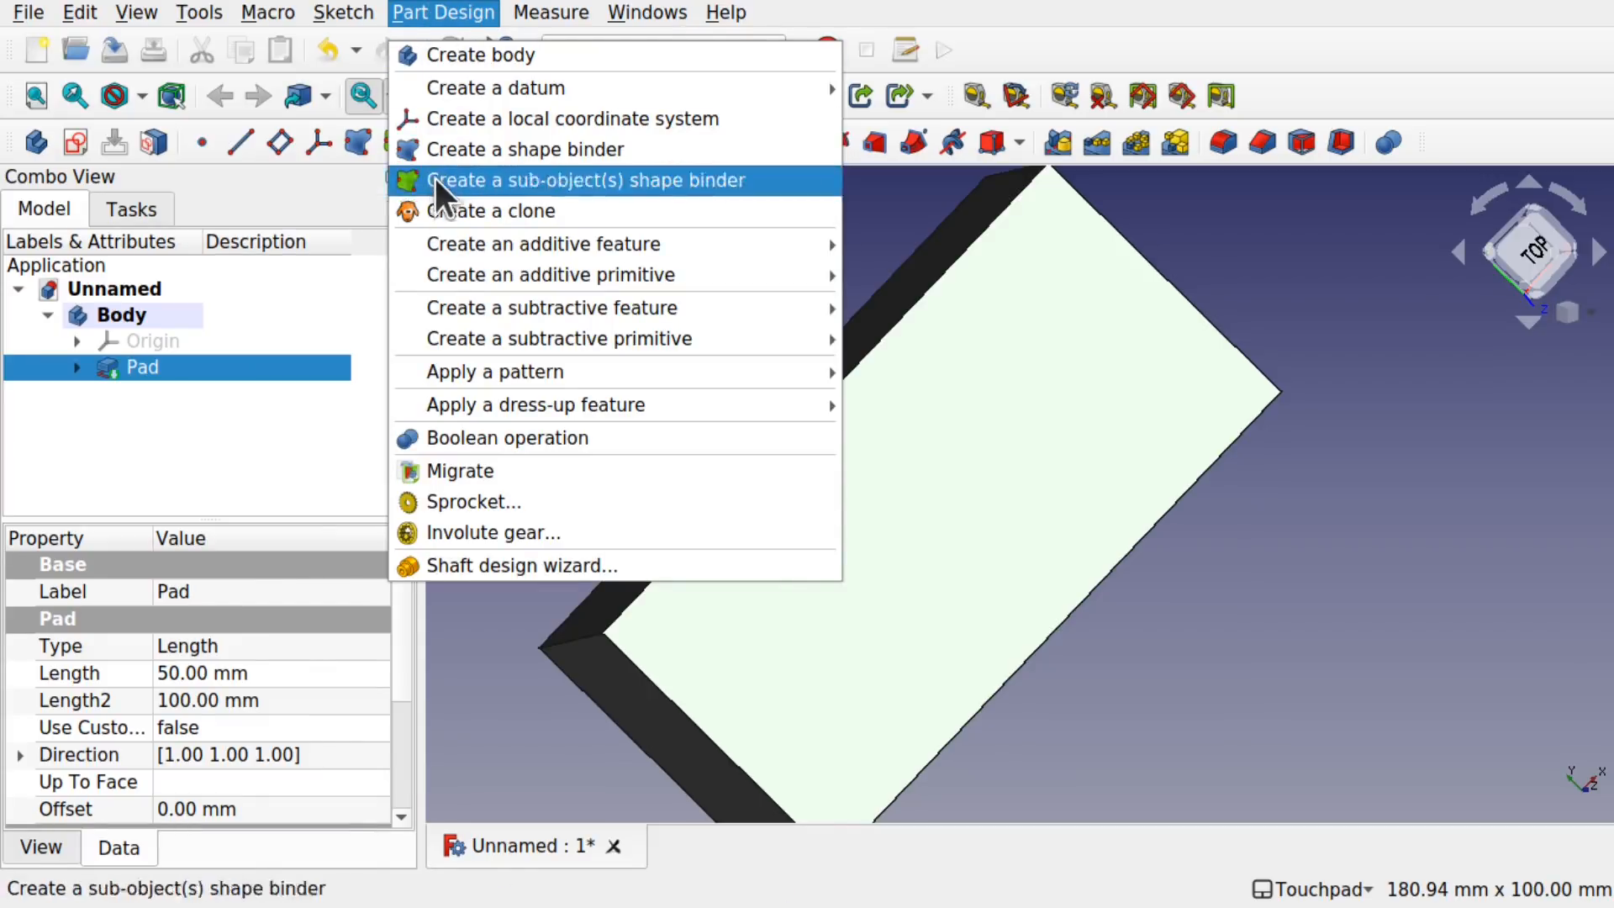
mouse_move(494, 336)
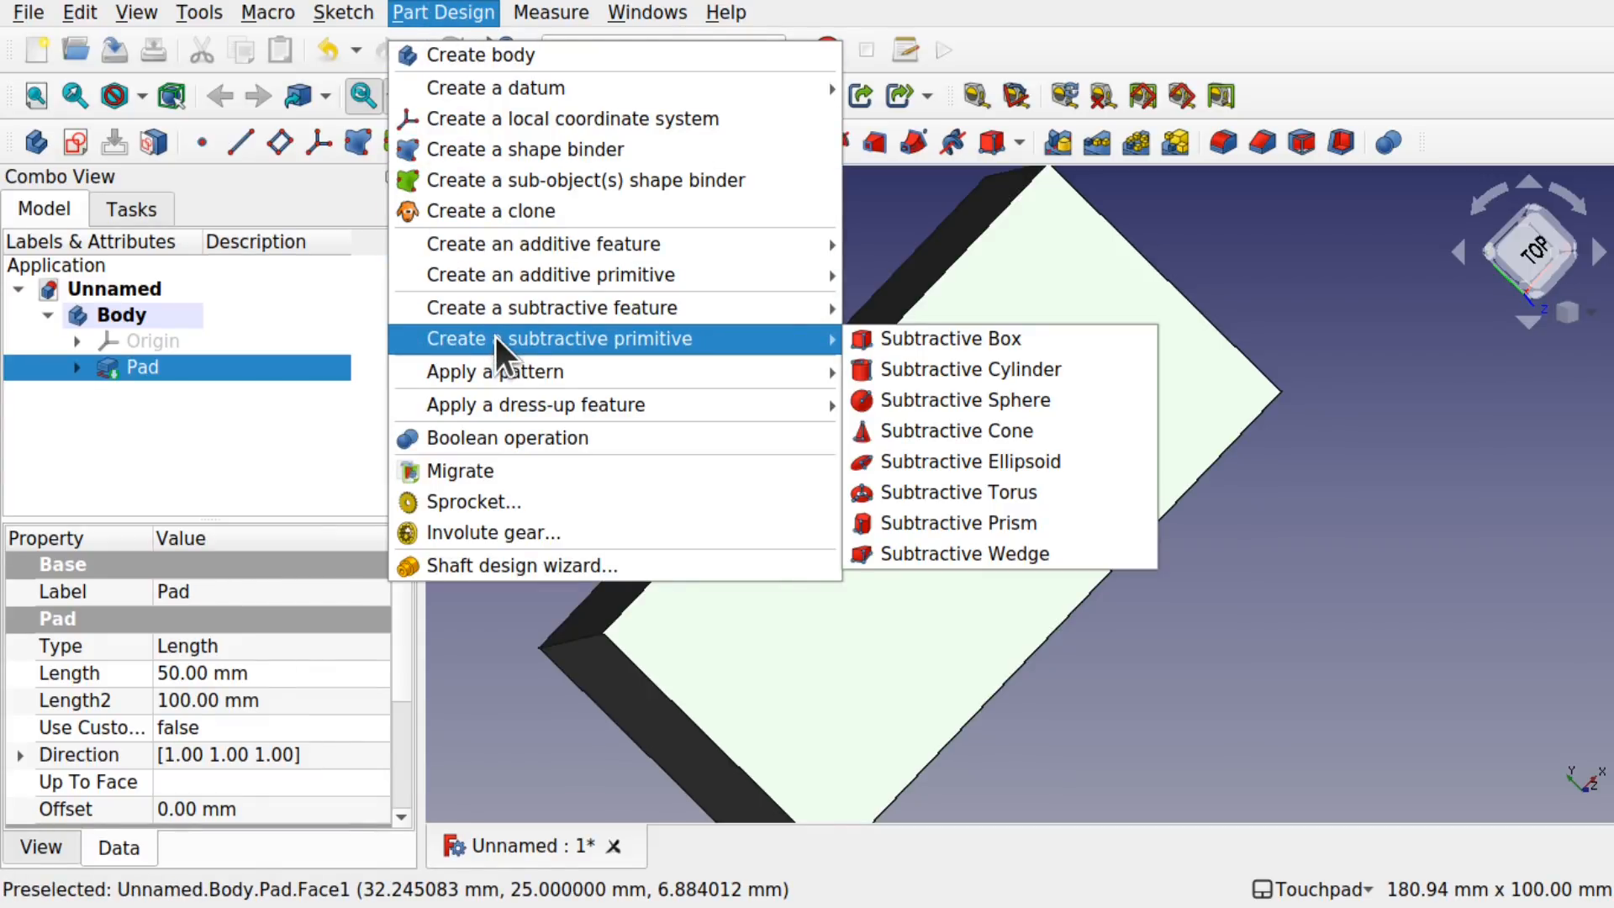
mouse_move(800, 315)
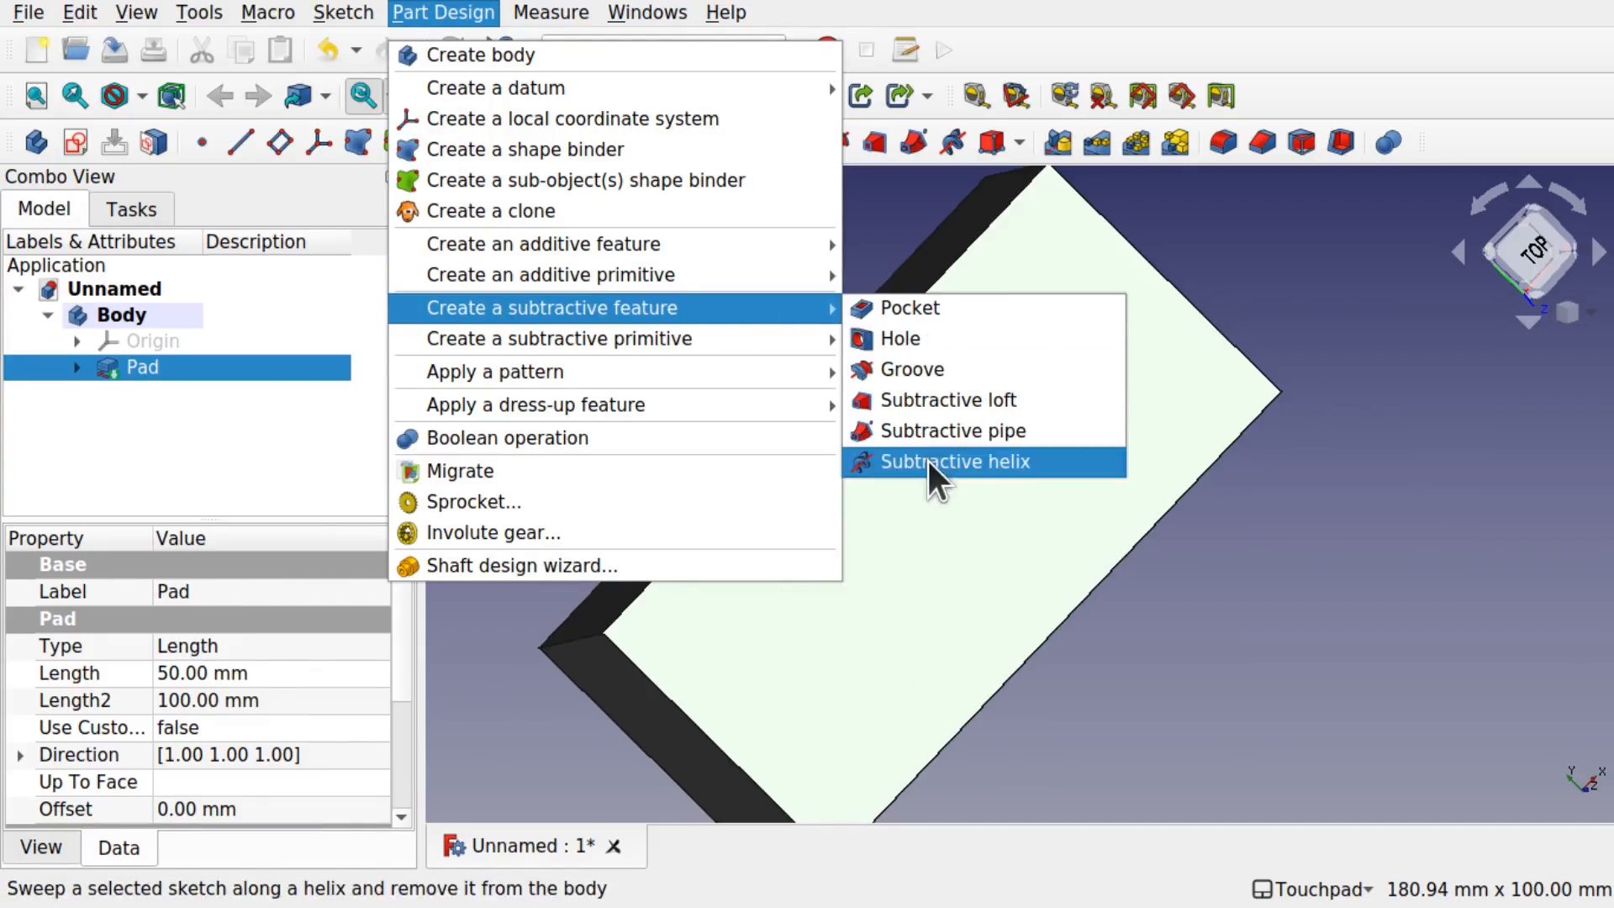
mouse_move(639, 337)
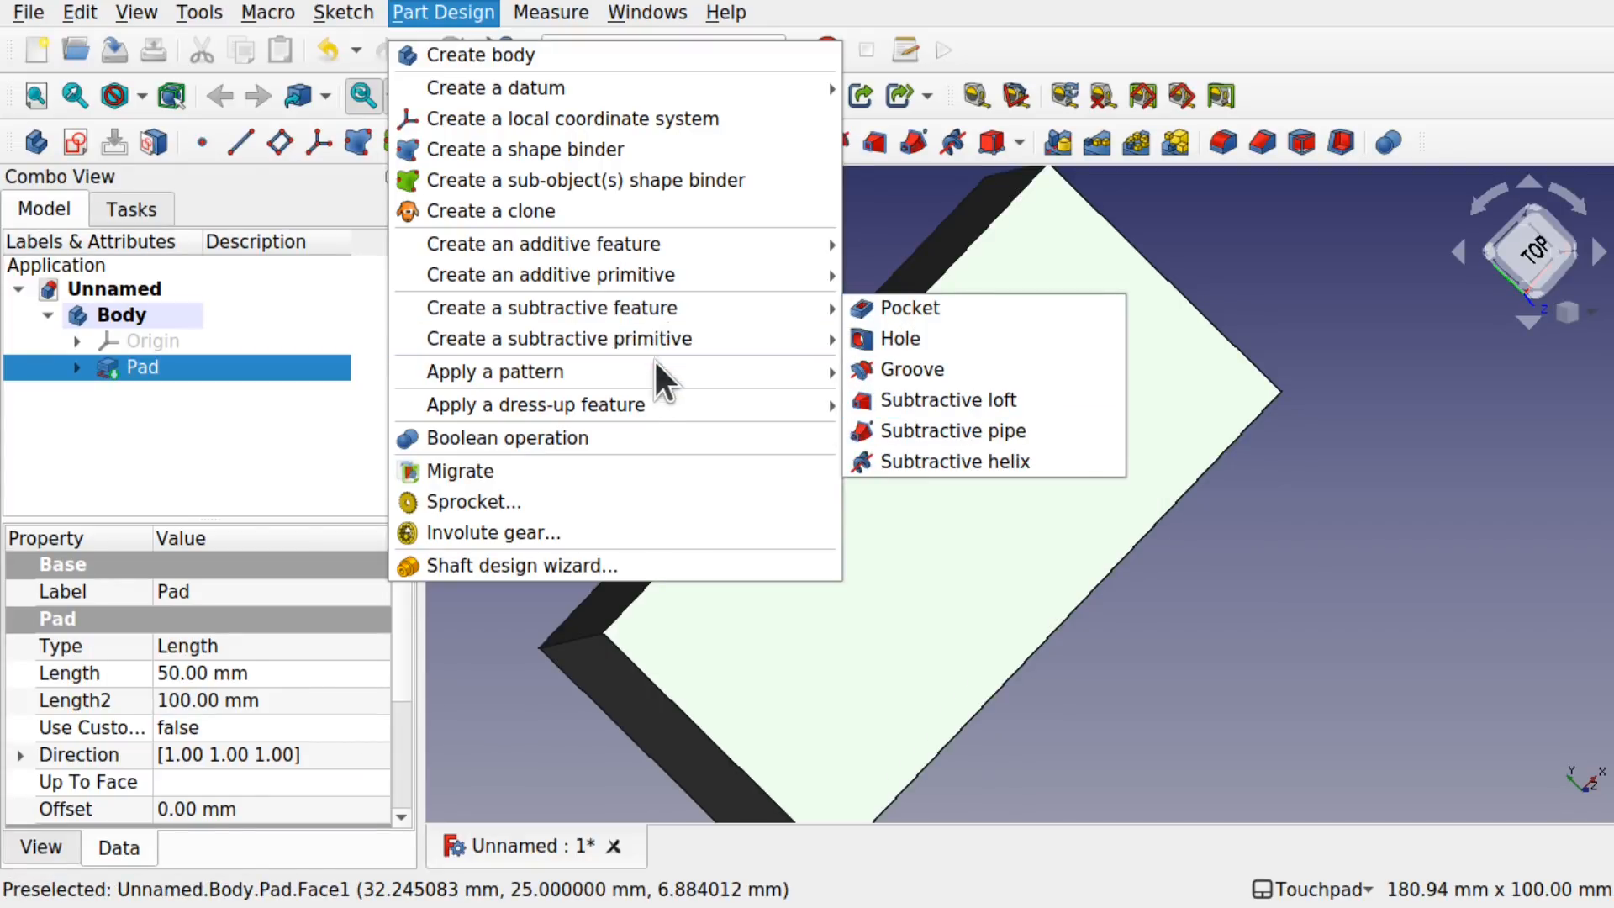
mouse_move(652, 401)
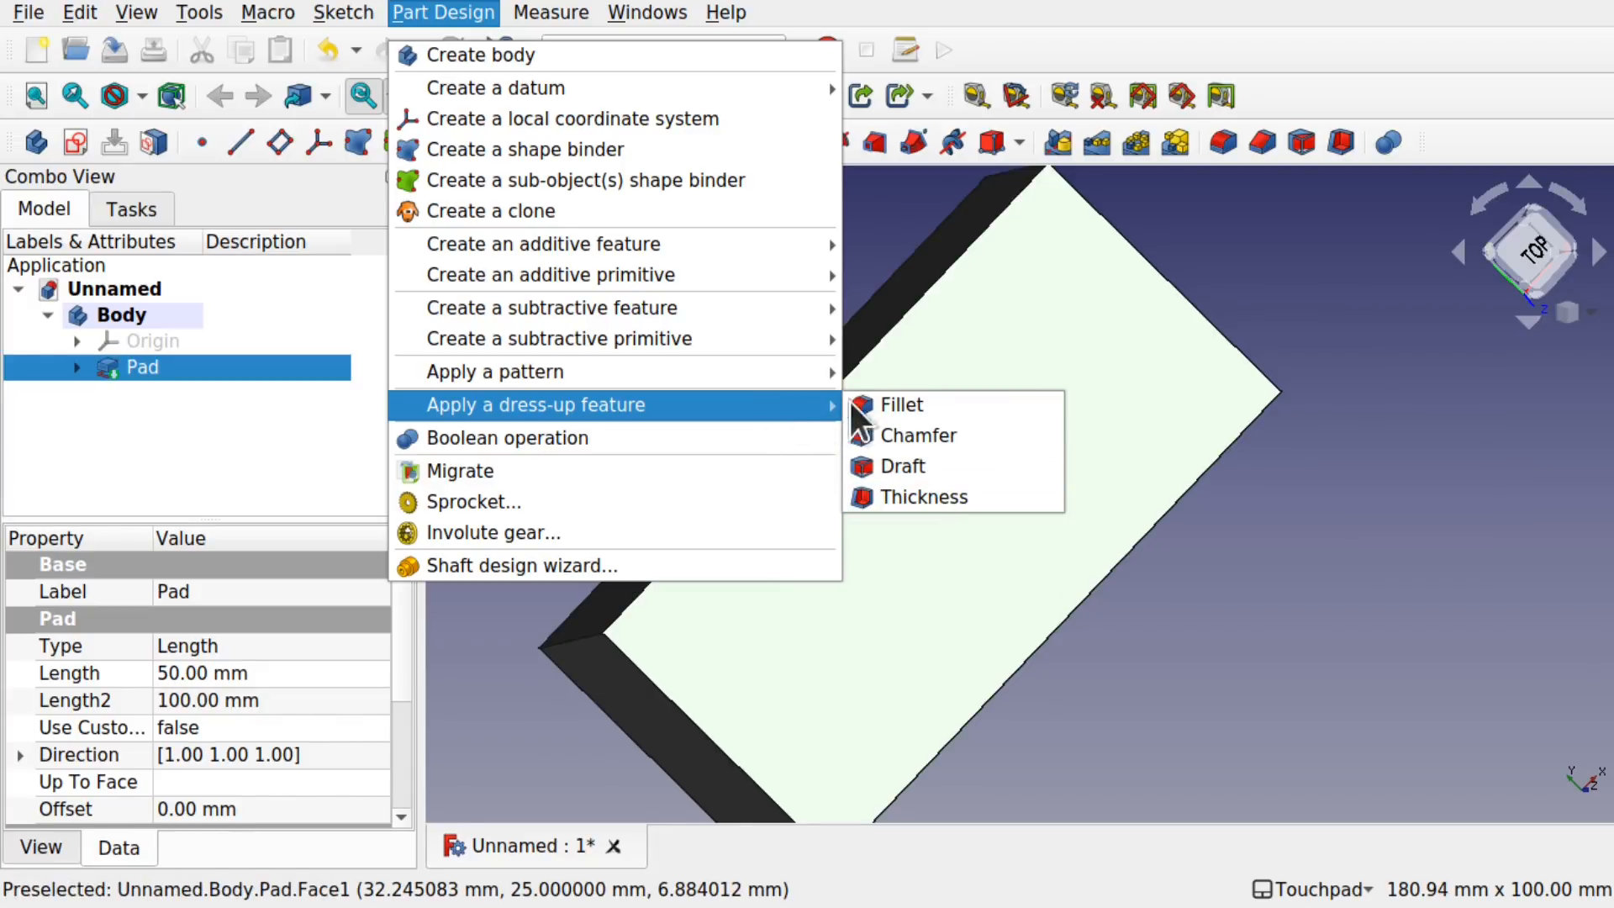
left_click(940, 492)
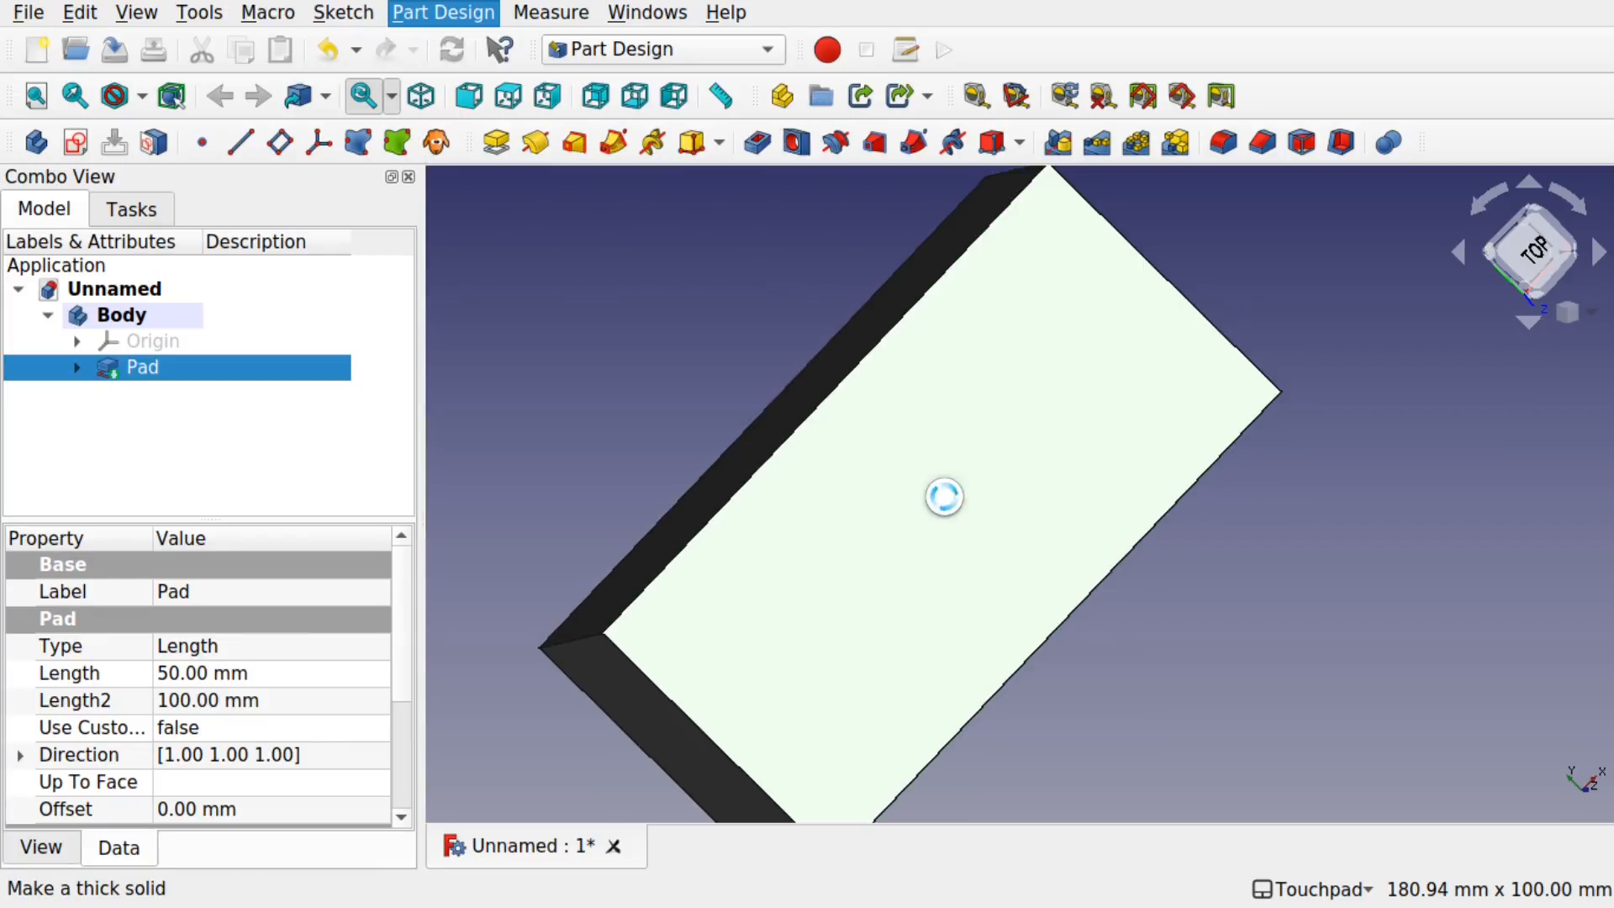
left_click_drag(914, 511, 850, 456, "alt")
left_click_drag(912, 401, 1029, 387, "alt")
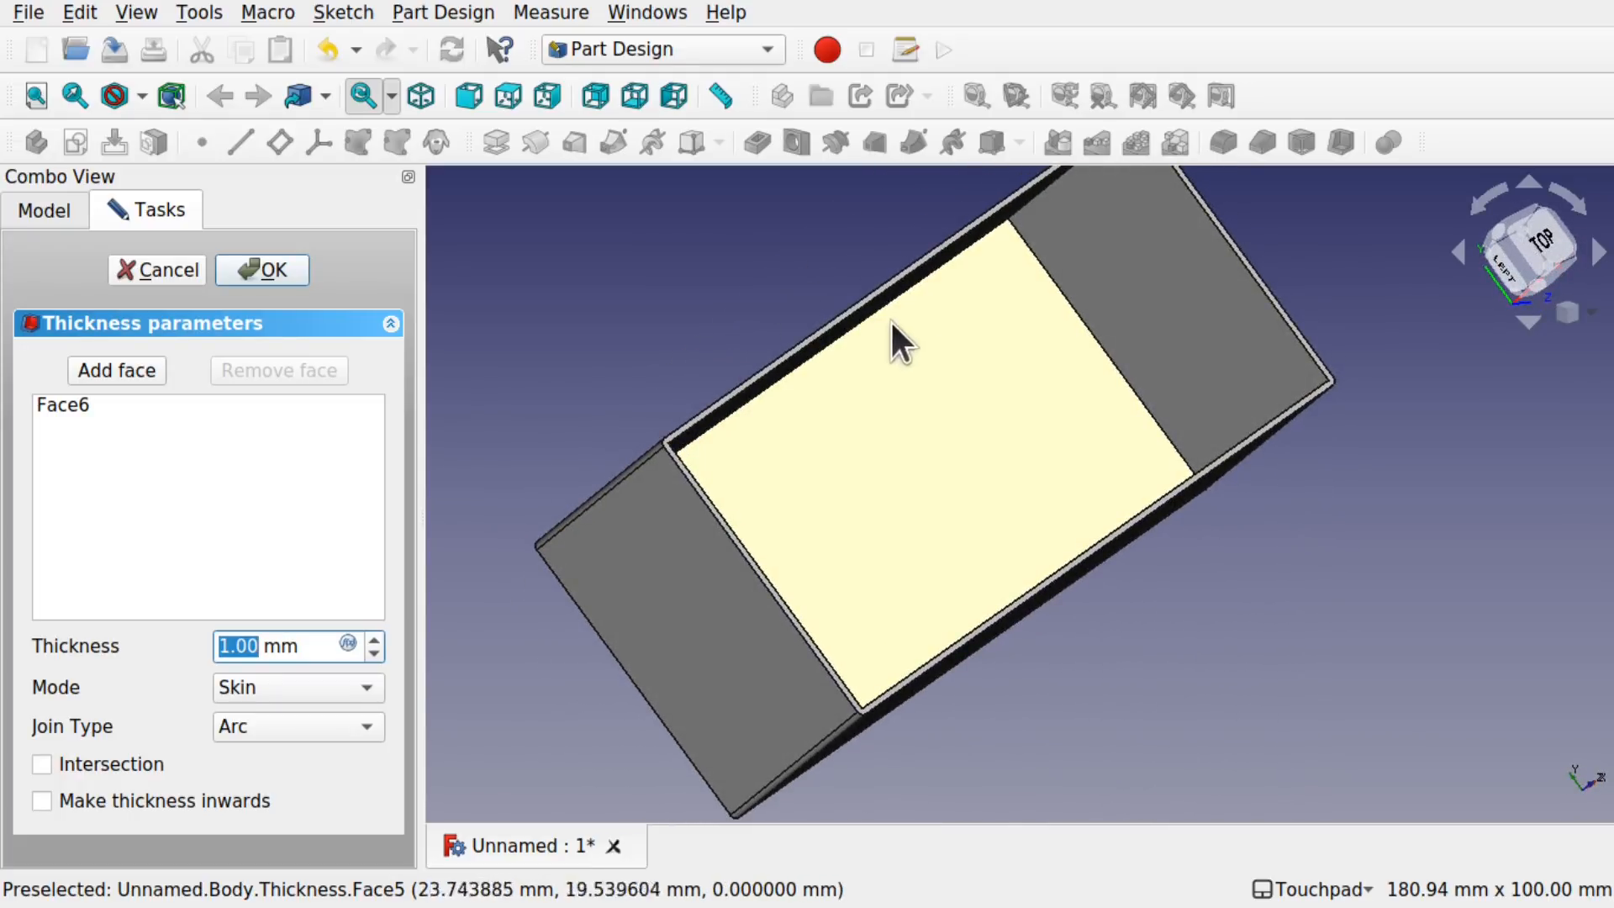
left_click_drag(899, 374, 1033, 478, "alt")
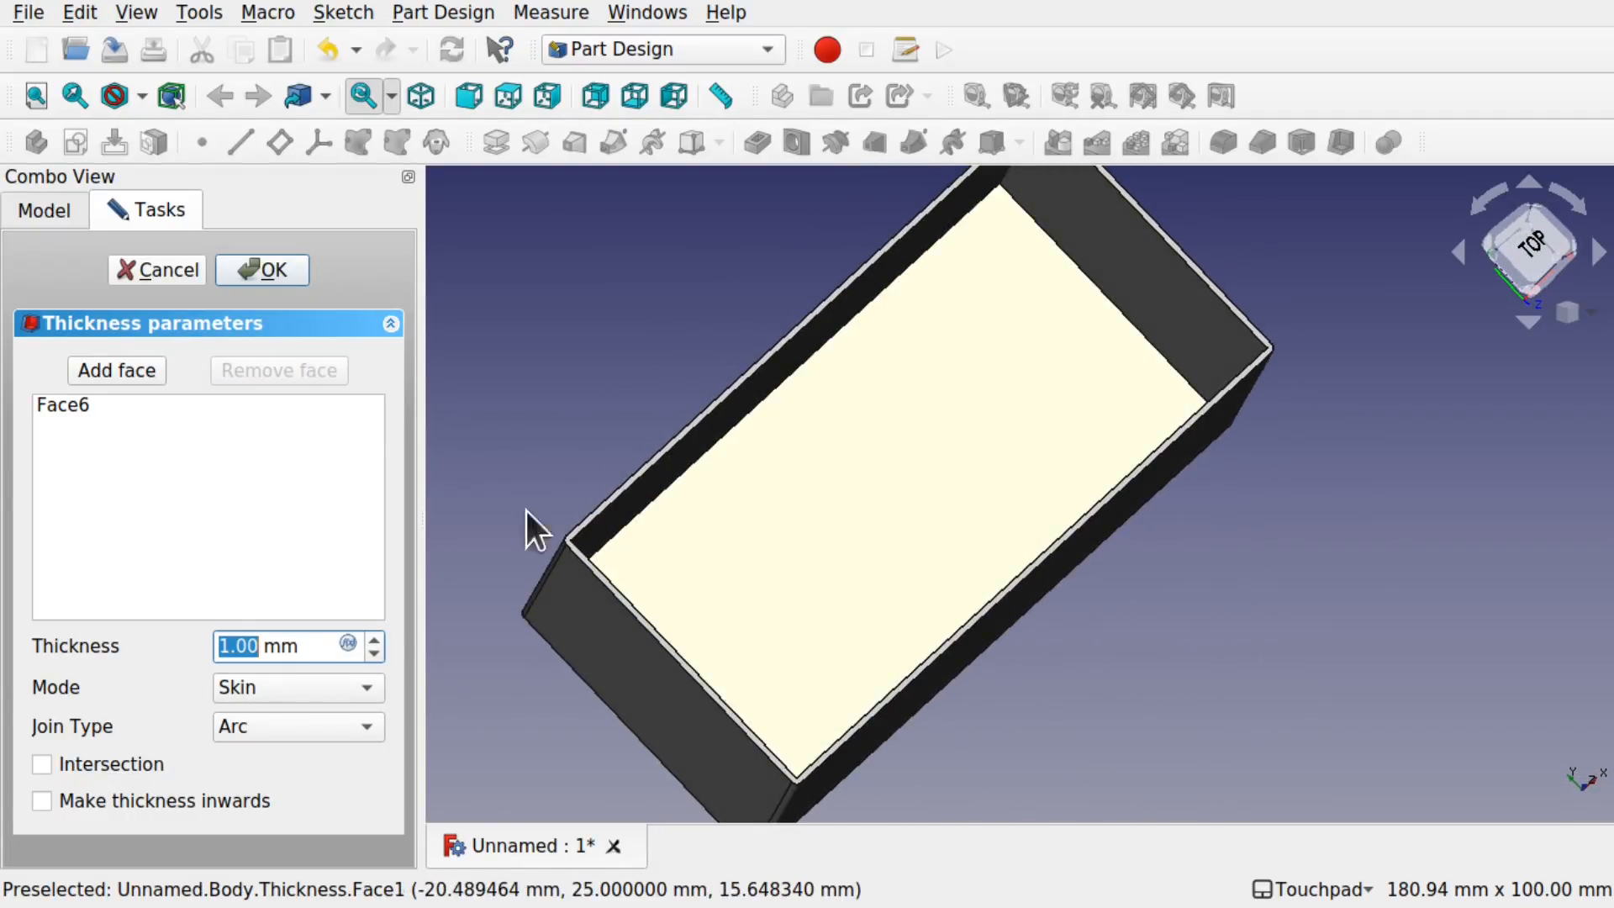
Step: Make the wall thickness go inwards, set it to 4 mm, and accept the Thickness feature
left_click(50, 798)
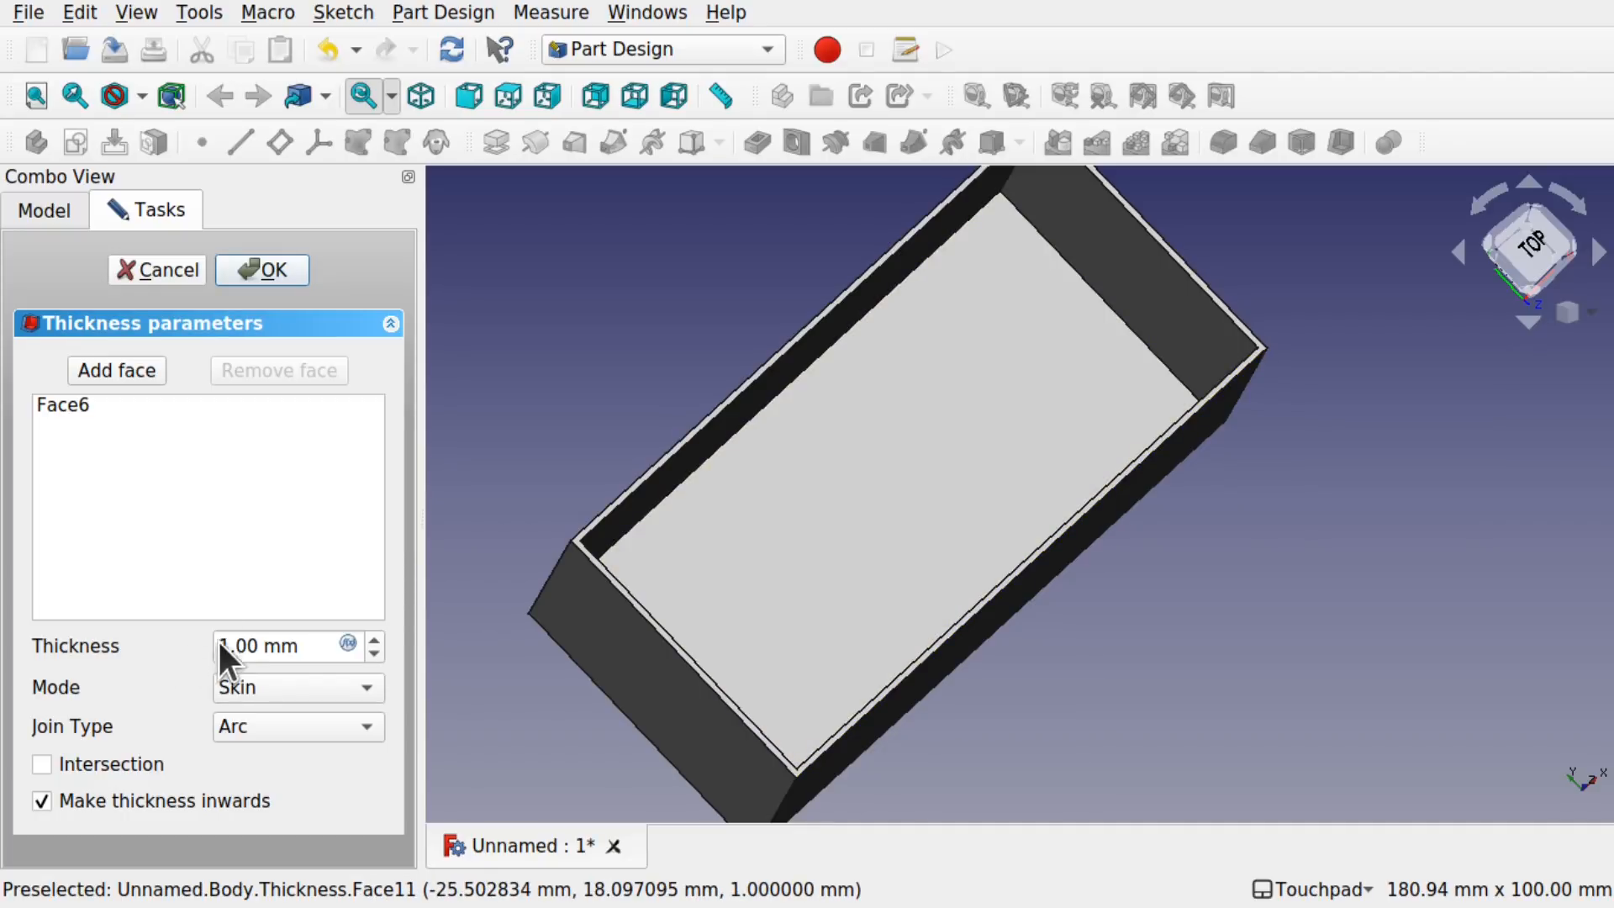
left_click_drag(259, 645, 183, 642)
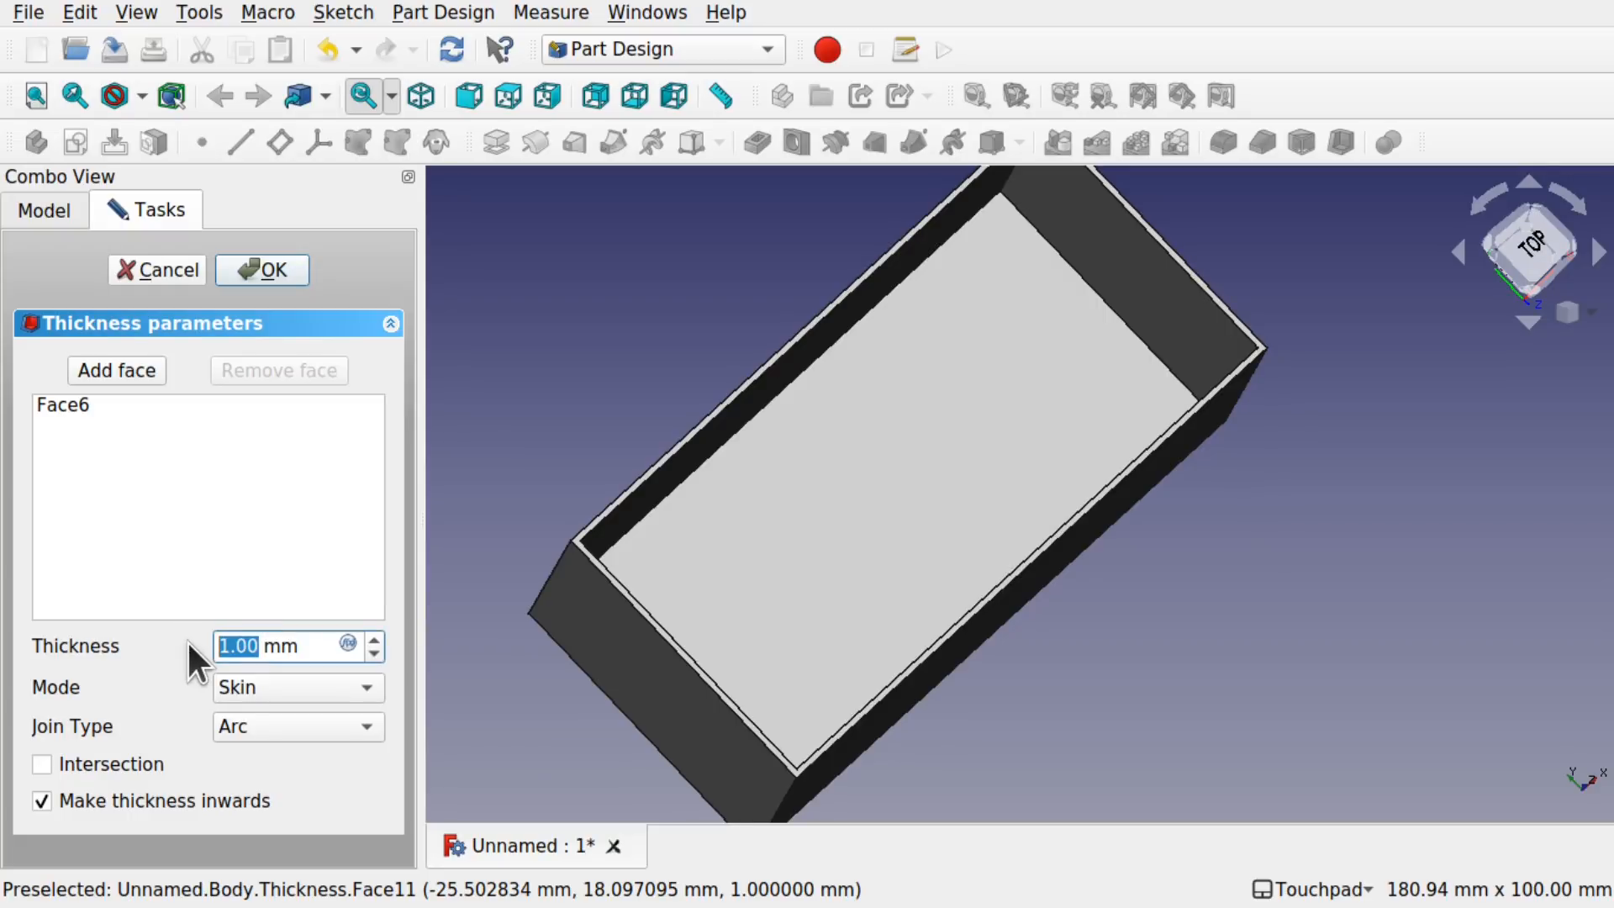
type("4")
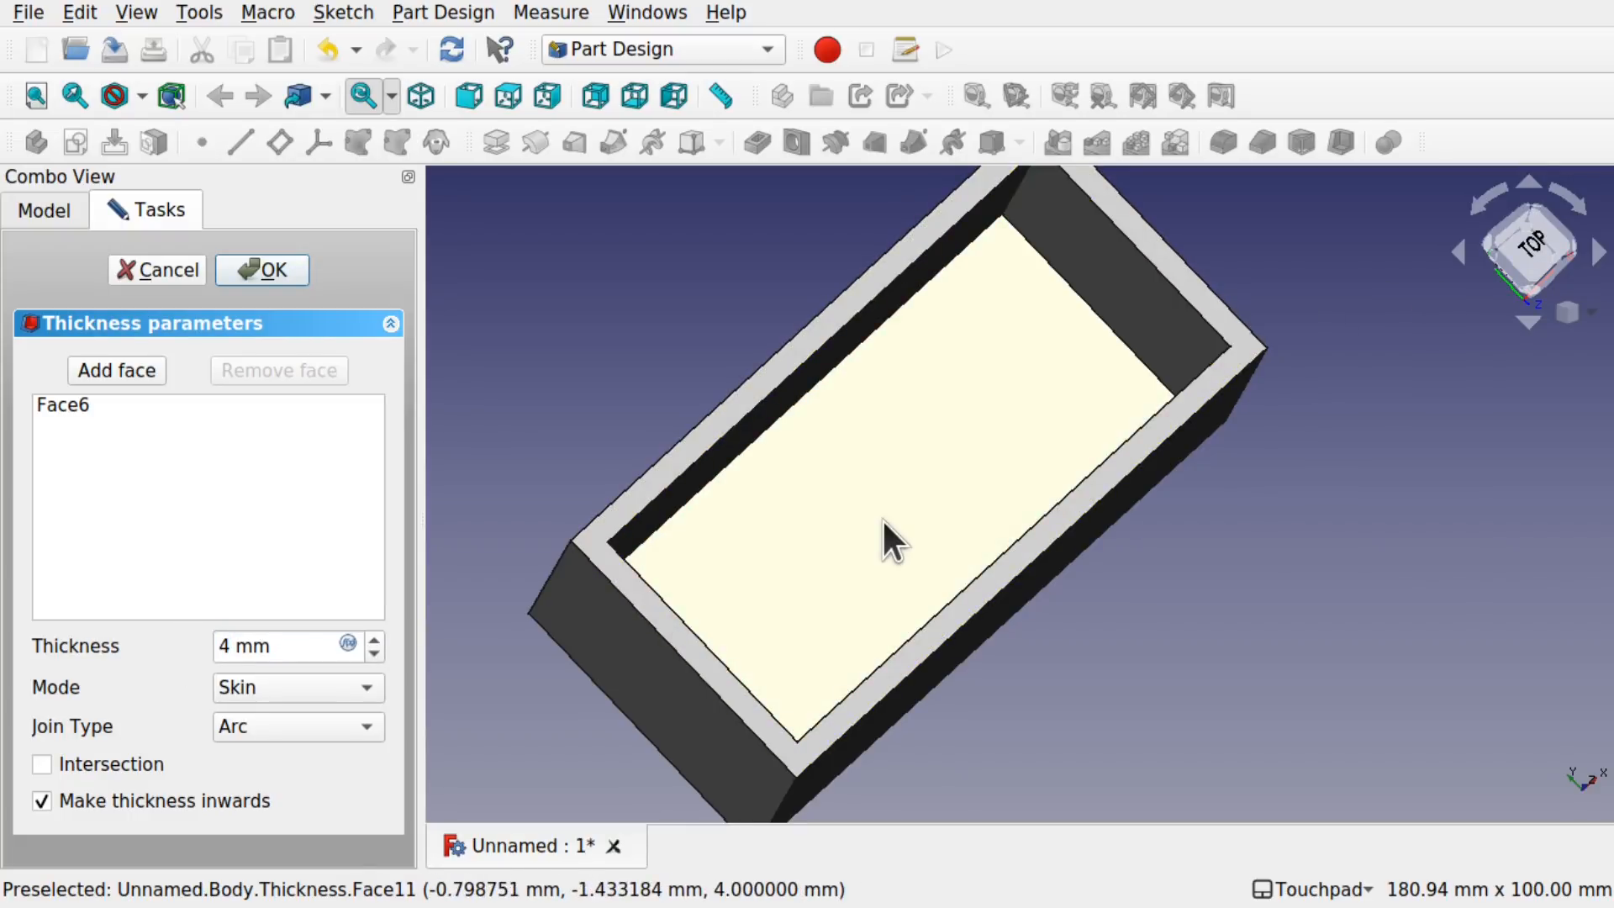
left_click(256, 271)
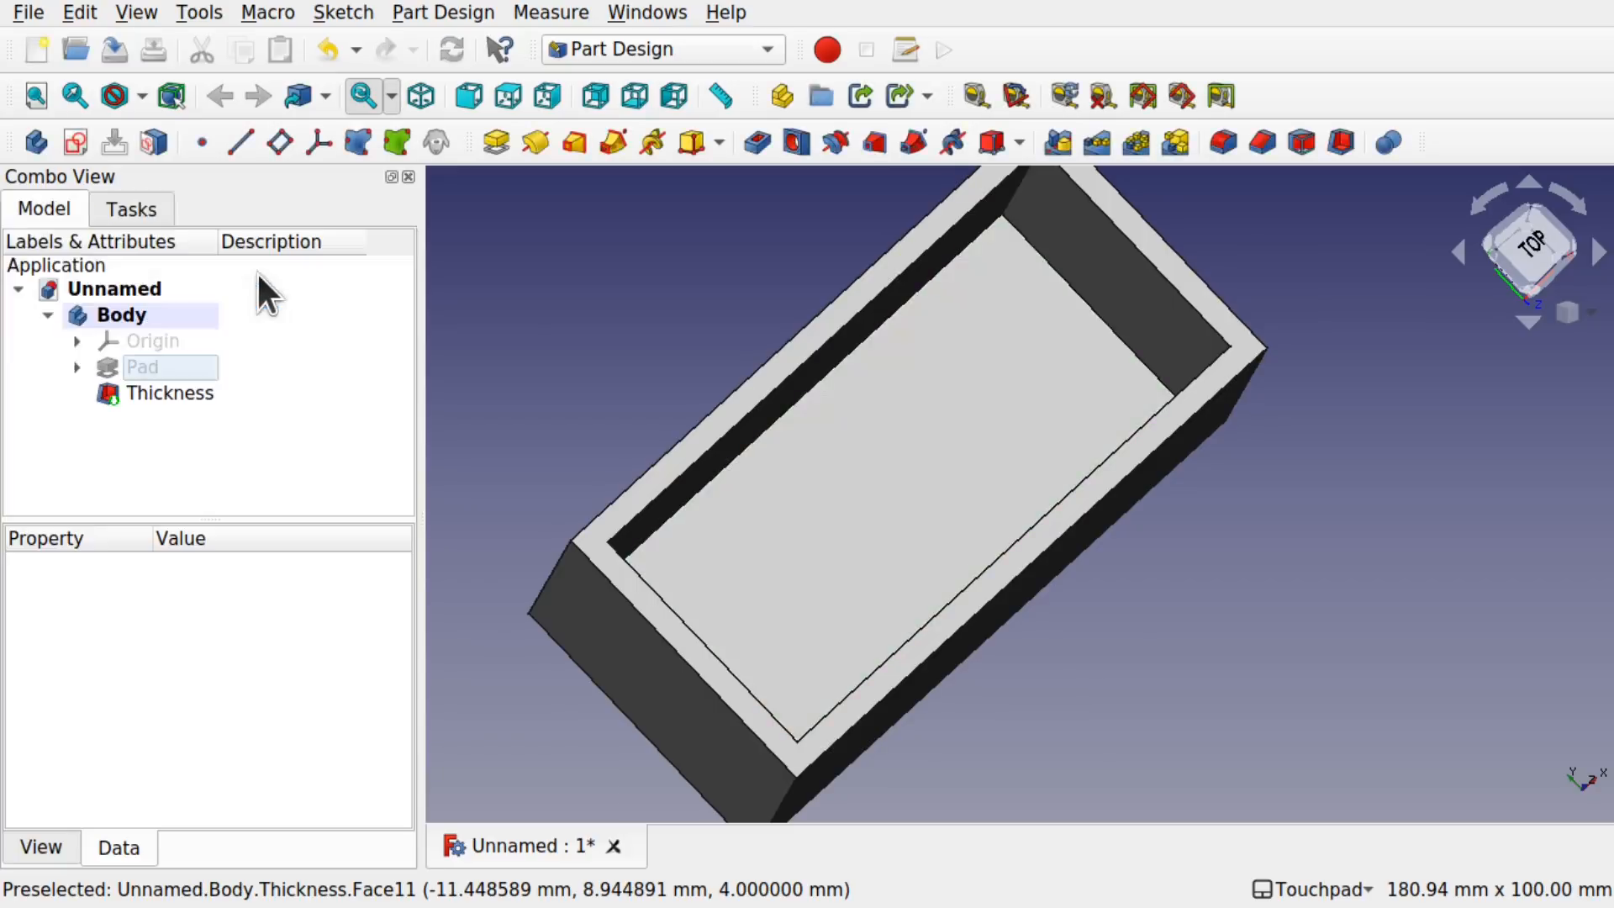
Step: Create a new sketch on the outer left end face of the hollow box
left_click_drag(978, 460, 1113, 472, "alt")
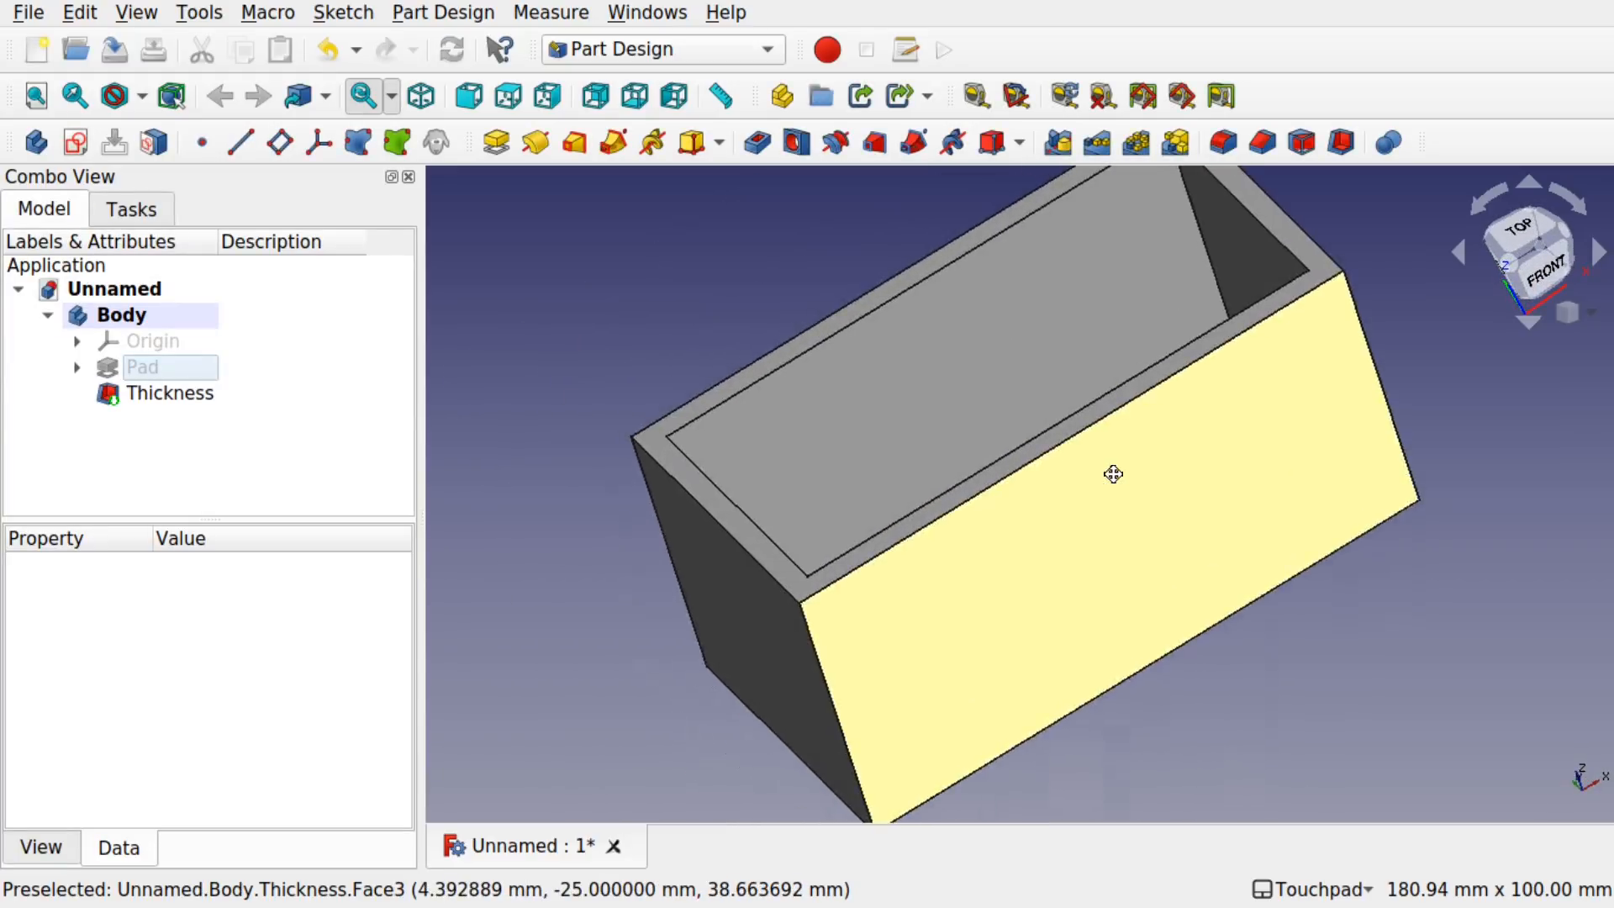
left_click_drag(819, 538, 1000, 504, "alt")
left_click_drag(958, 426, 976, 496, "alt")
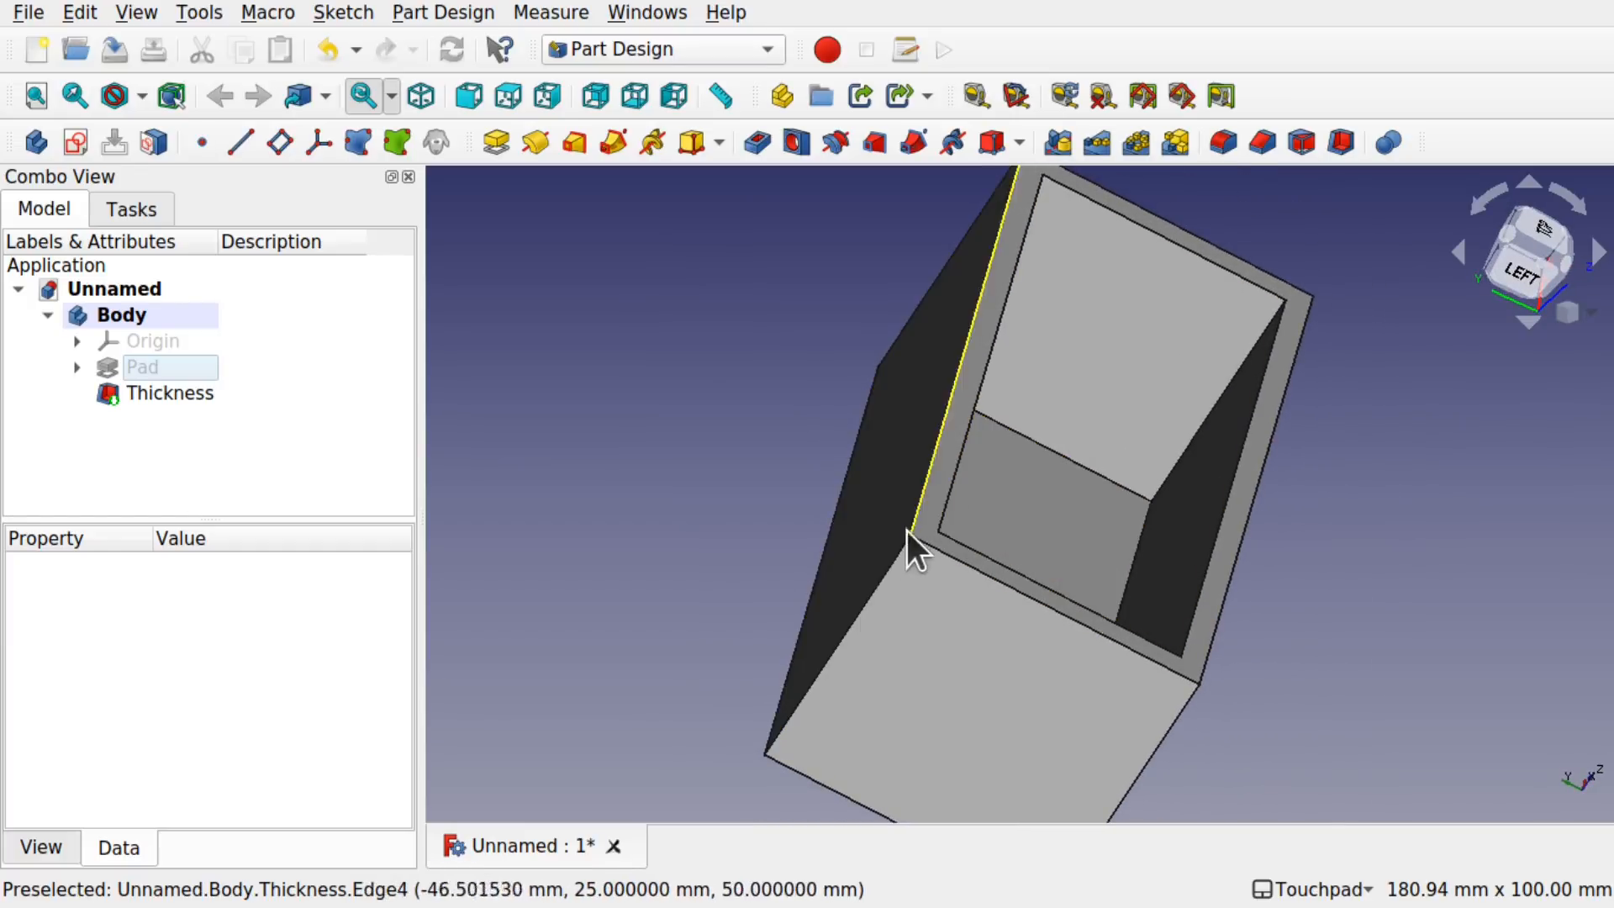
left_click_drag(904, 410, 1152, 426, "alt")
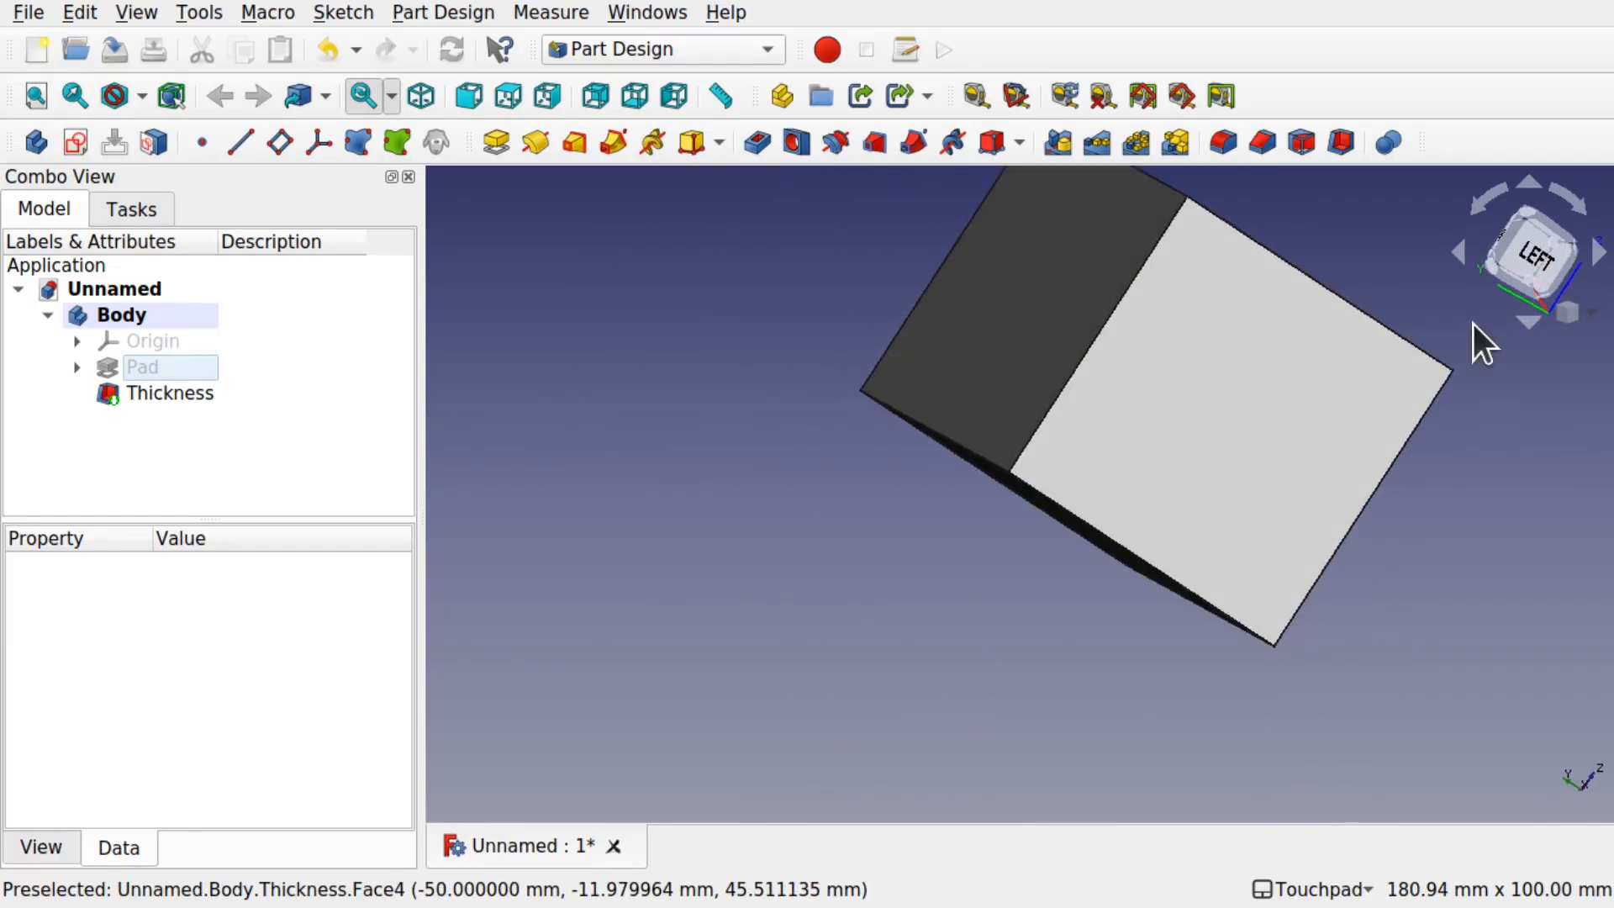
left_click(1519, 268)
left_click_drag(1334, 299, 1325, 504, "shift")
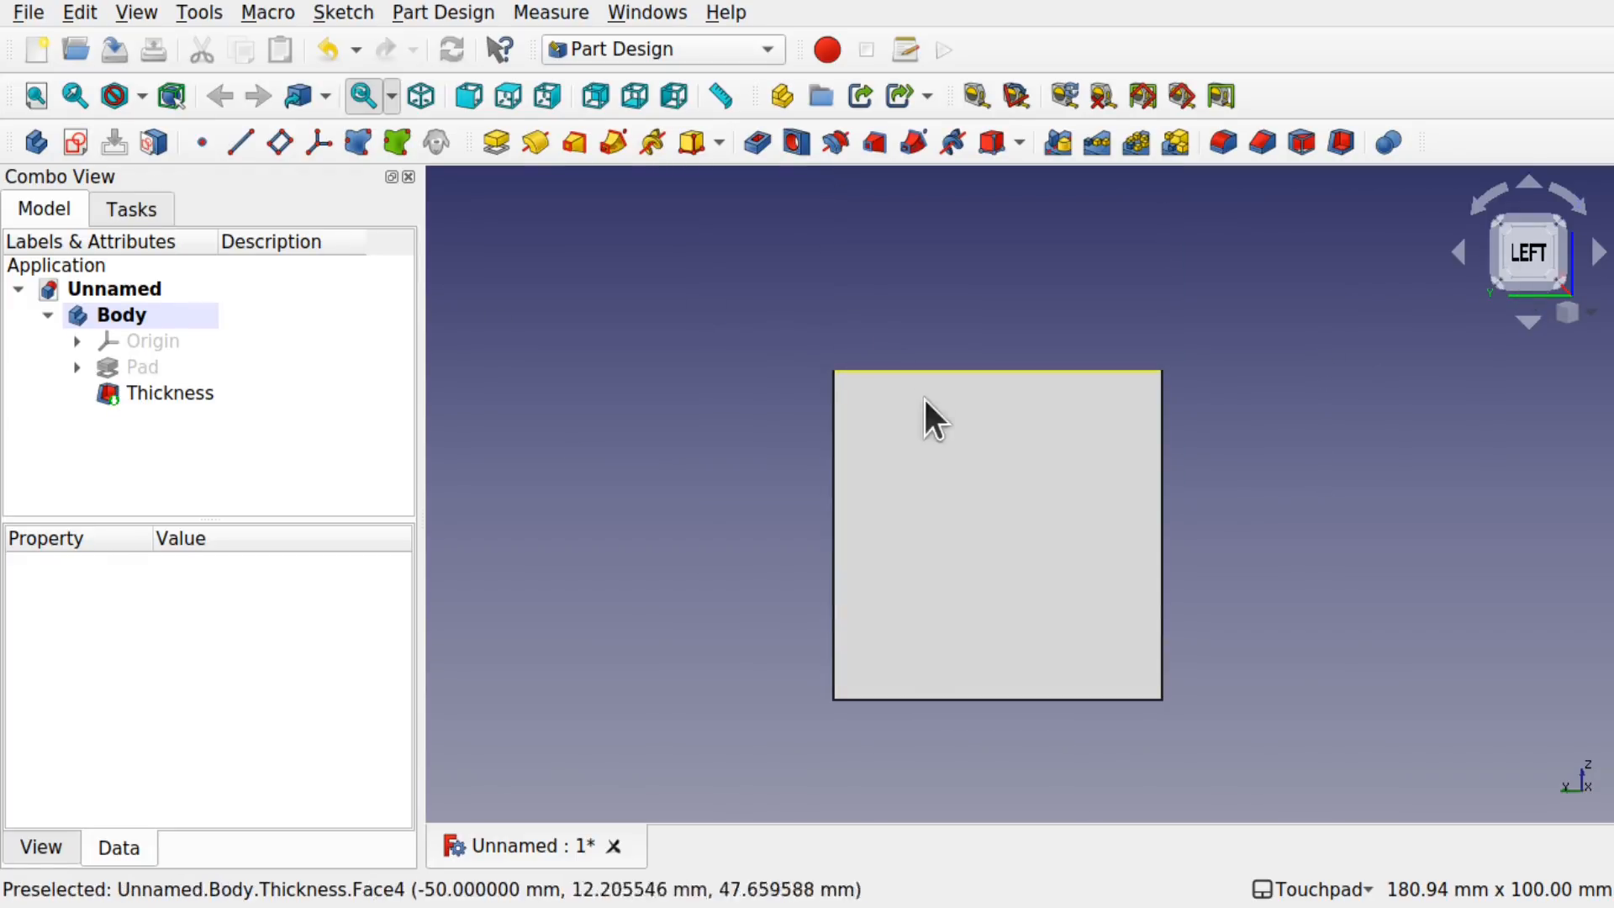
left_click(965, 497)
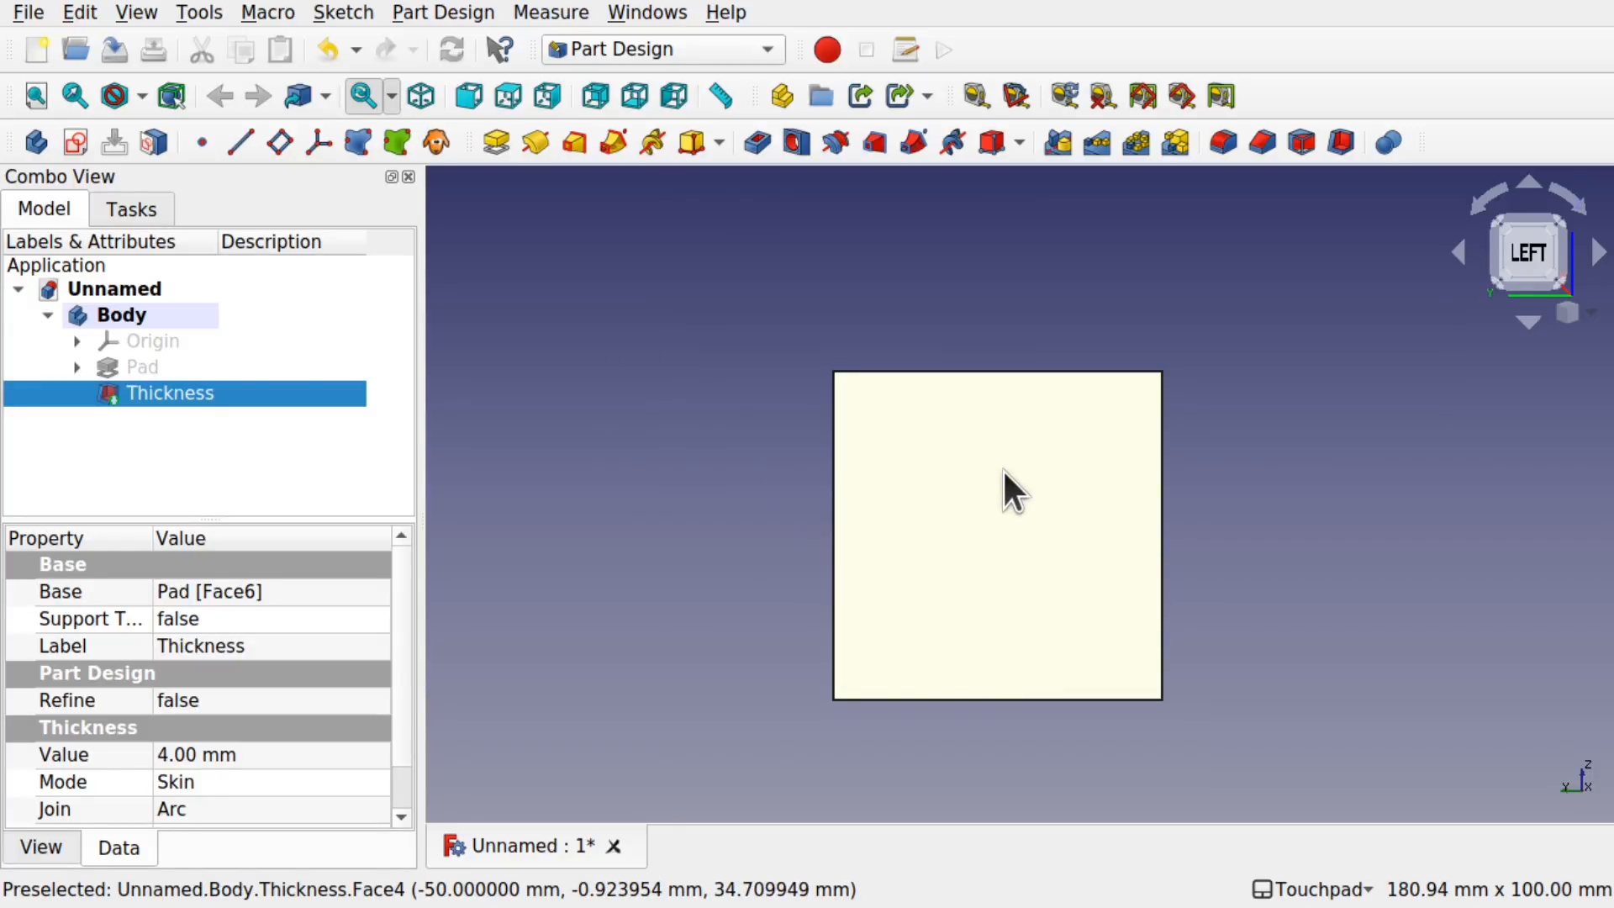
left_click(83, 144)
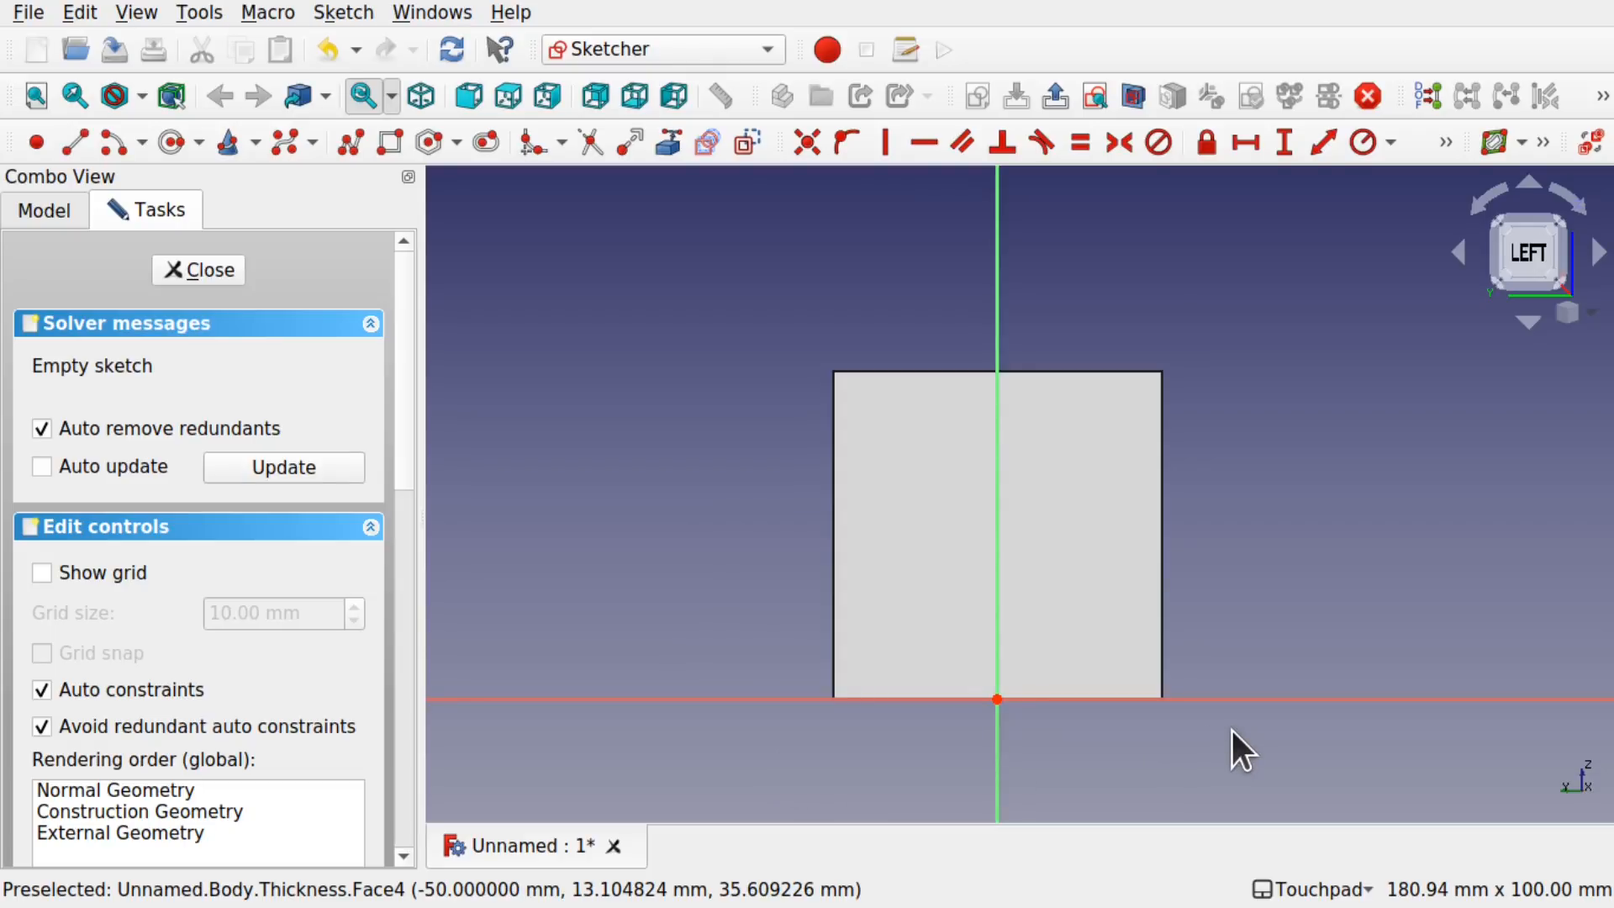
scroll(1231, 728, "down", 4)
left_click_drag(1088, 672, 1188, 711, "alt")
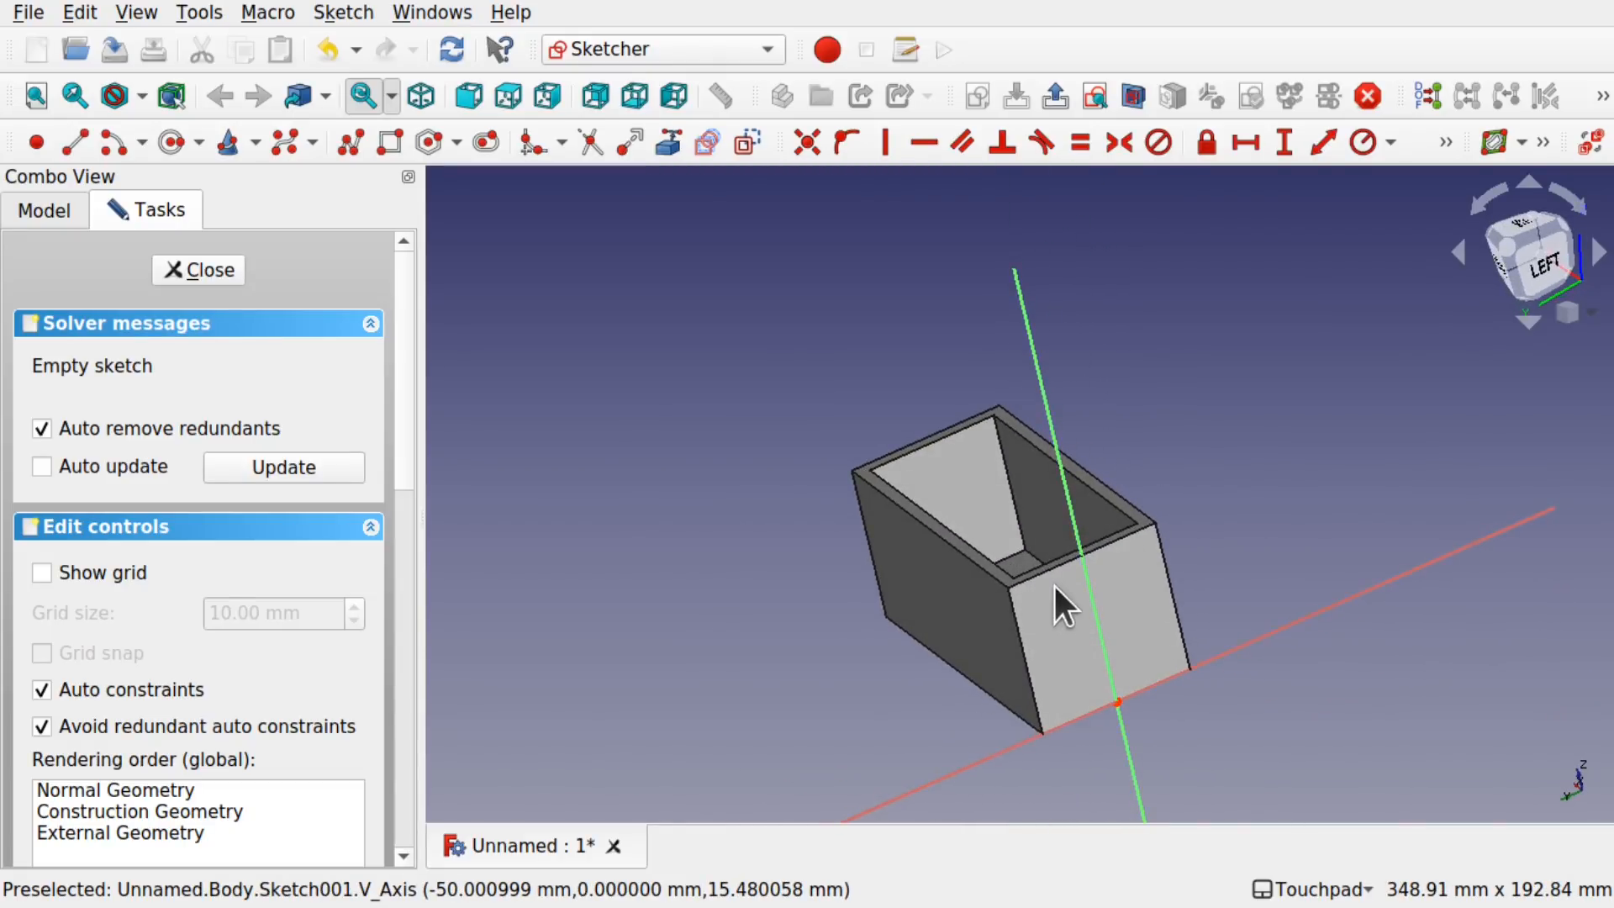
left_click_drag(1117, 712, 1177, 653, "alt")
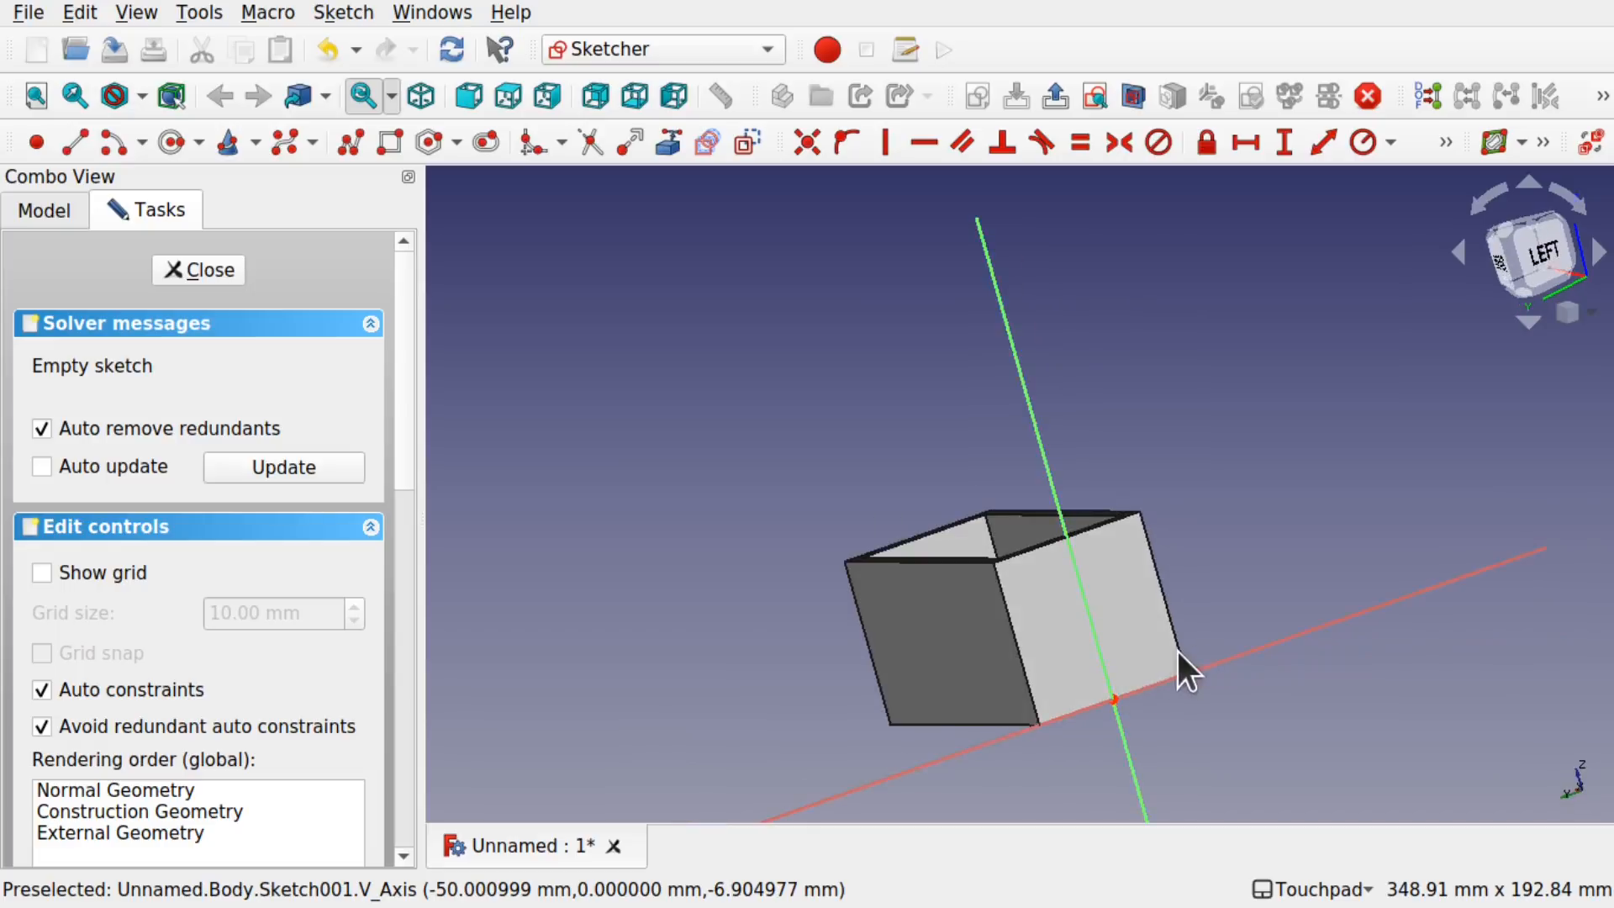
left_click(1544, 265)
scroll(989, 653, "up", 2)
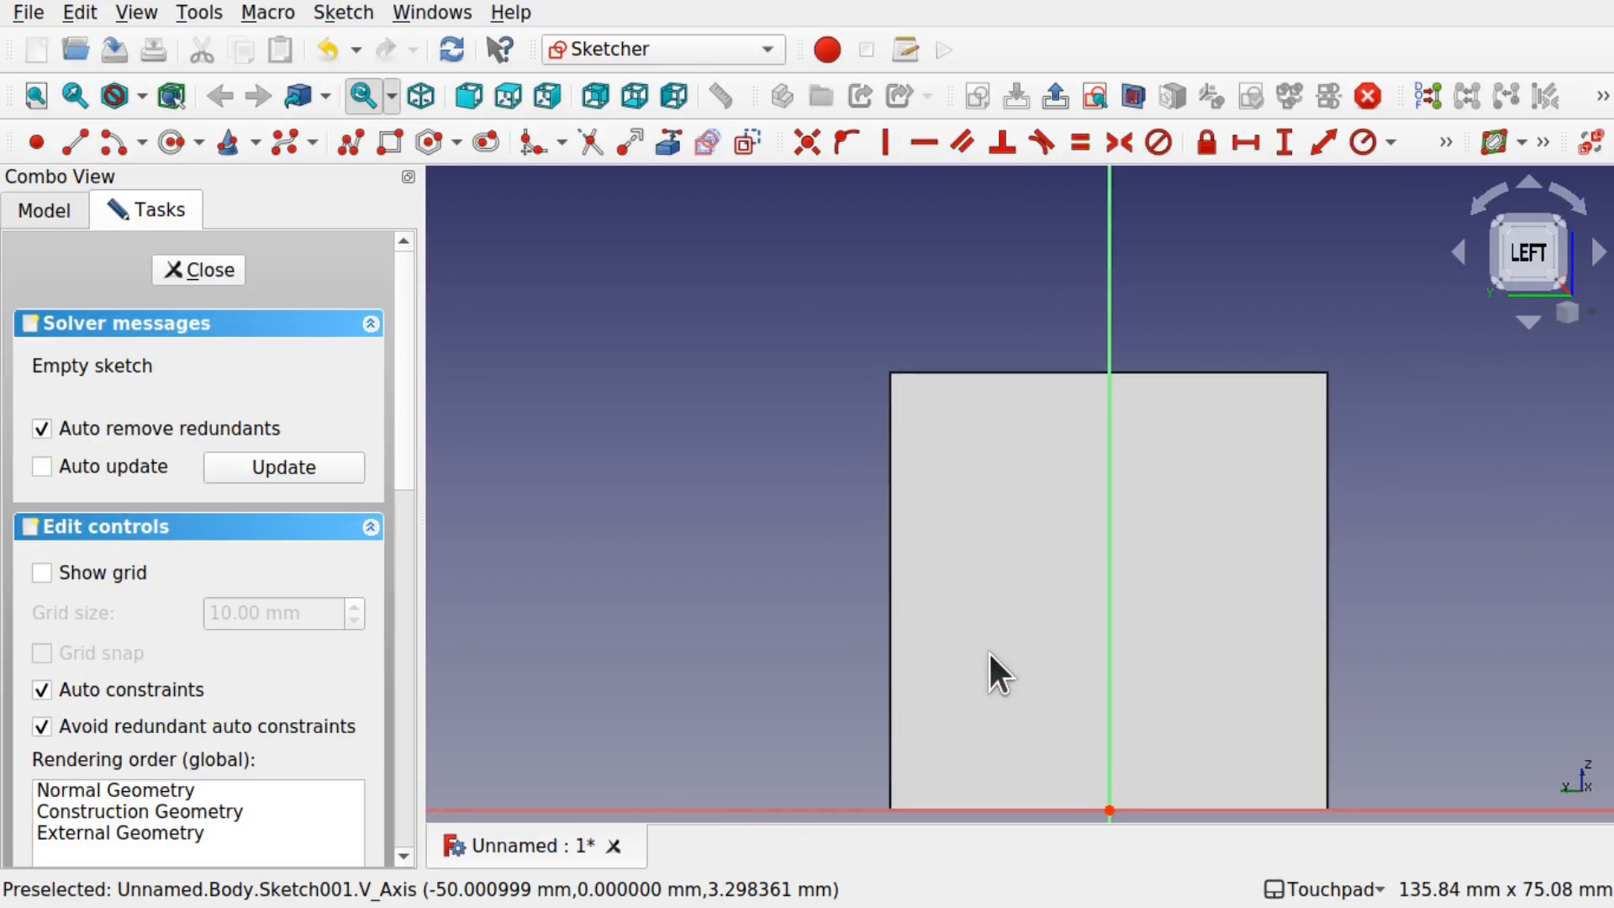
Step: Link the upper-left corner vertex of the box's end face into the sketch as external geometry
left_click(669, 143)
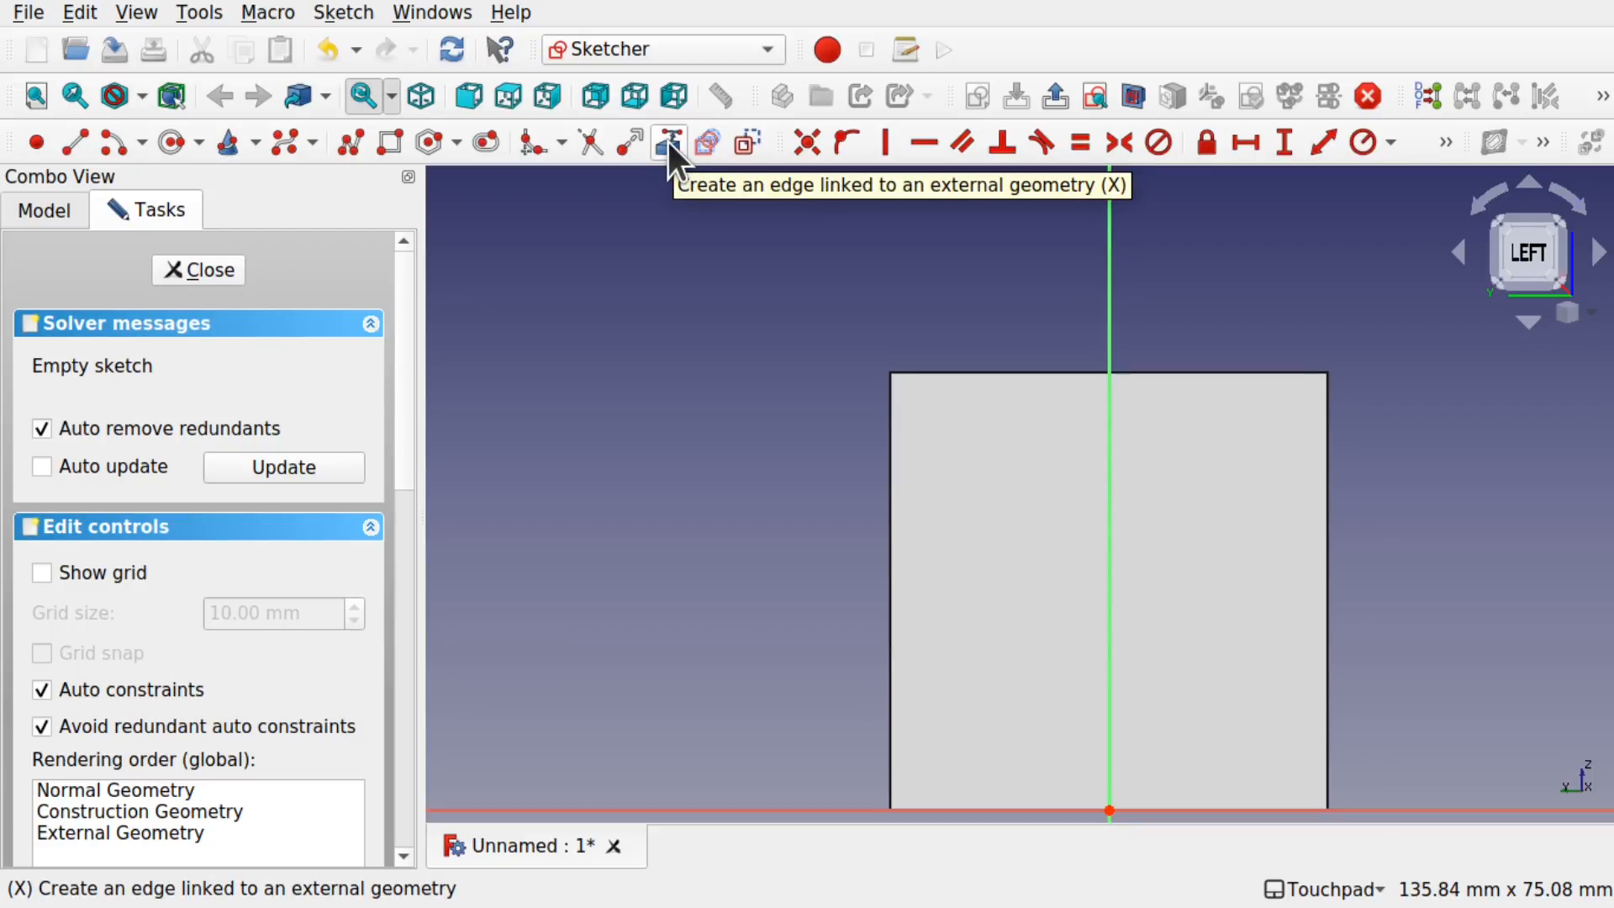
left_click(334, 14)
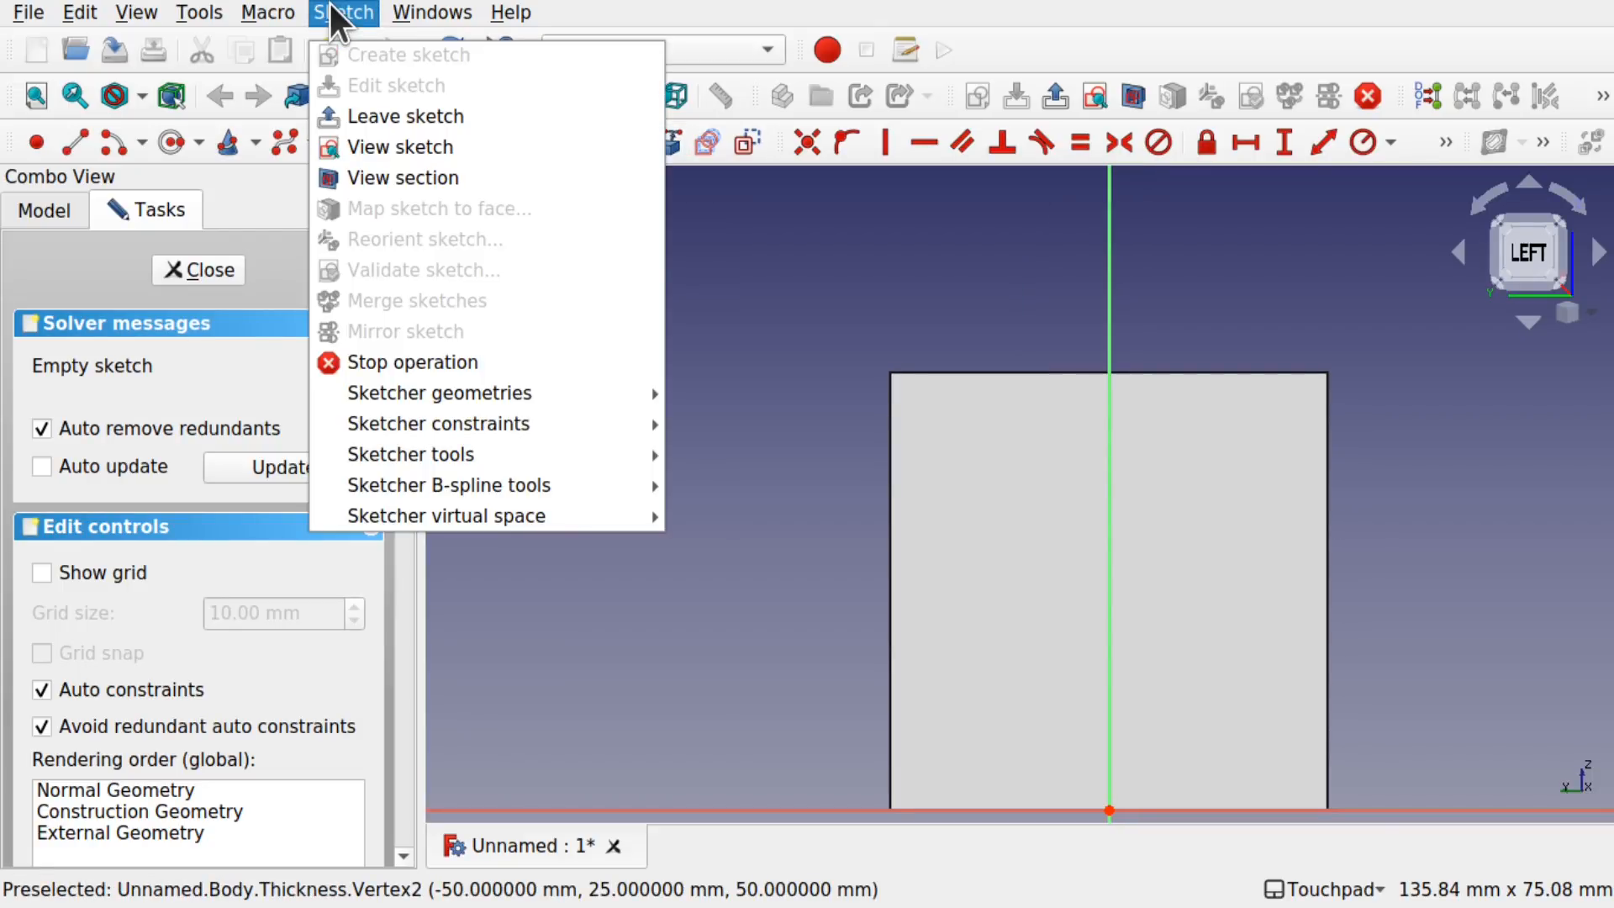
mouse_move(502, 426)
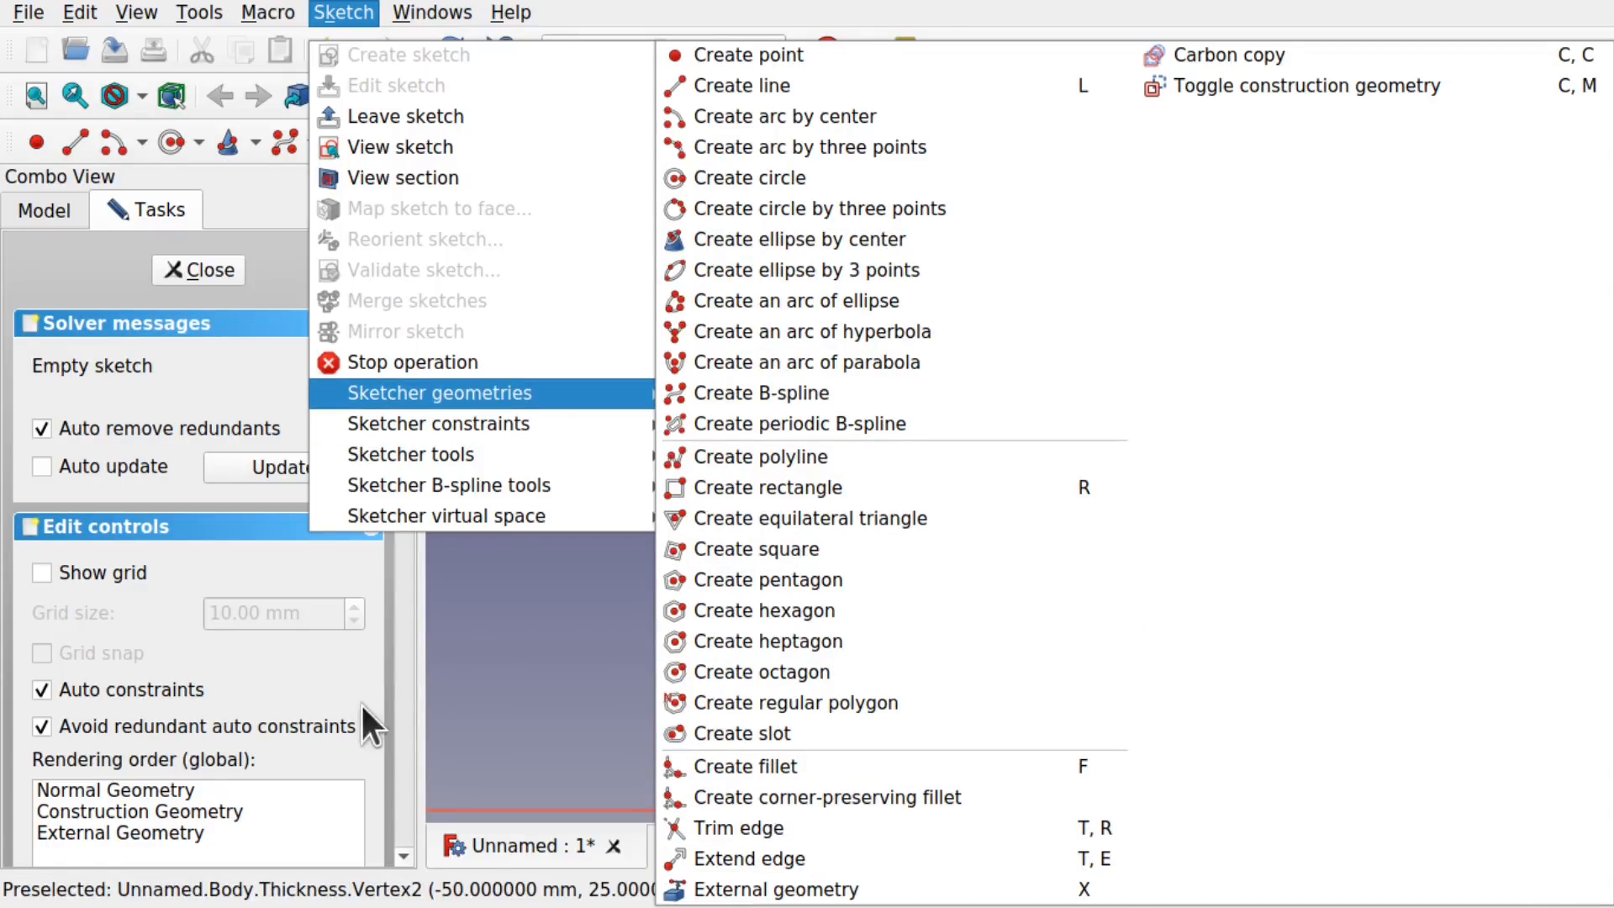
left_click(518, 599)
key("x")
middle_click_drag(969, 385, 942, 457, "alt")
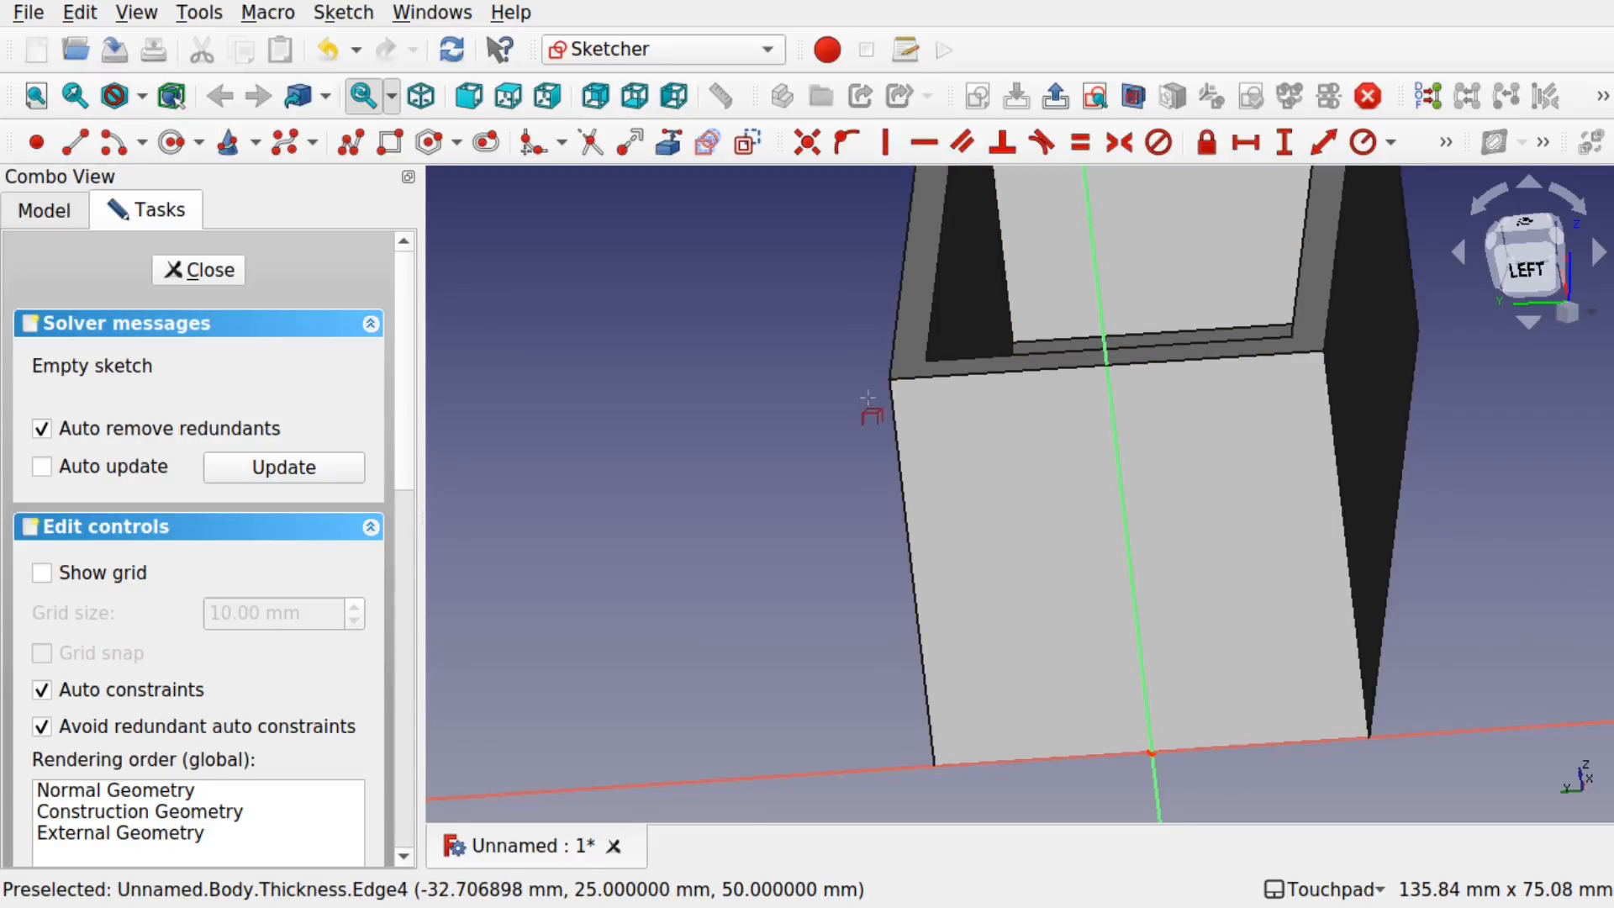
left_click(890, 379)
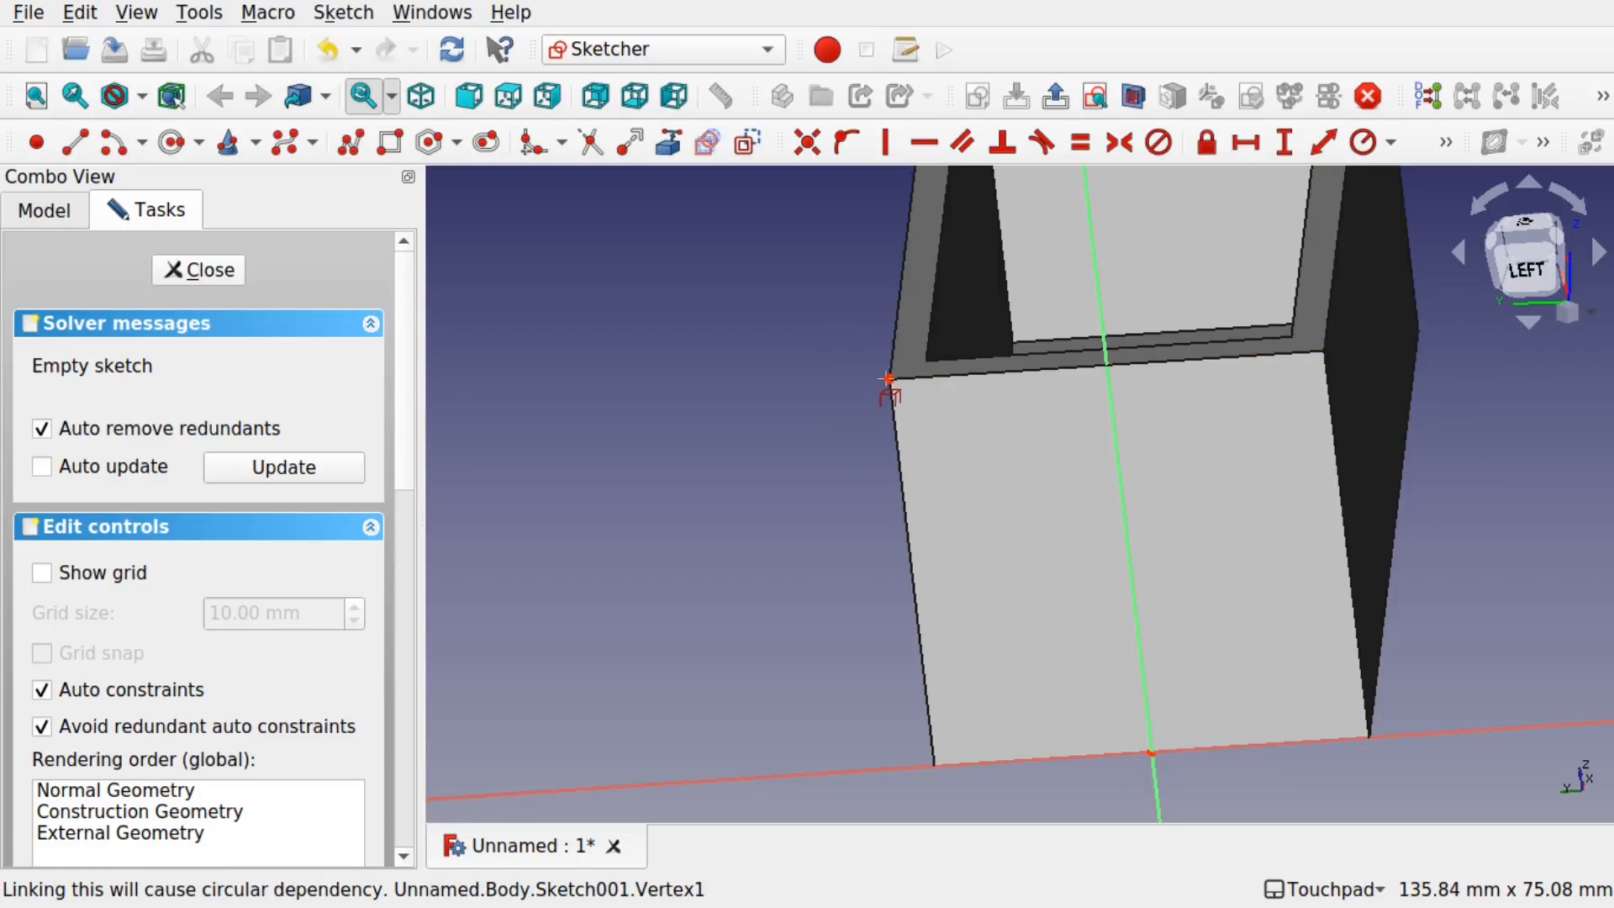
Step: Link the end face's vertical edge running down from the linked corner as external geometry
mouse_move(848, 378)
left_mouse_down("alt")
mouse_move(890, 376)
mouse_move(871, 347)
mouse_move(907, 332)
left_mouse_up("alt")
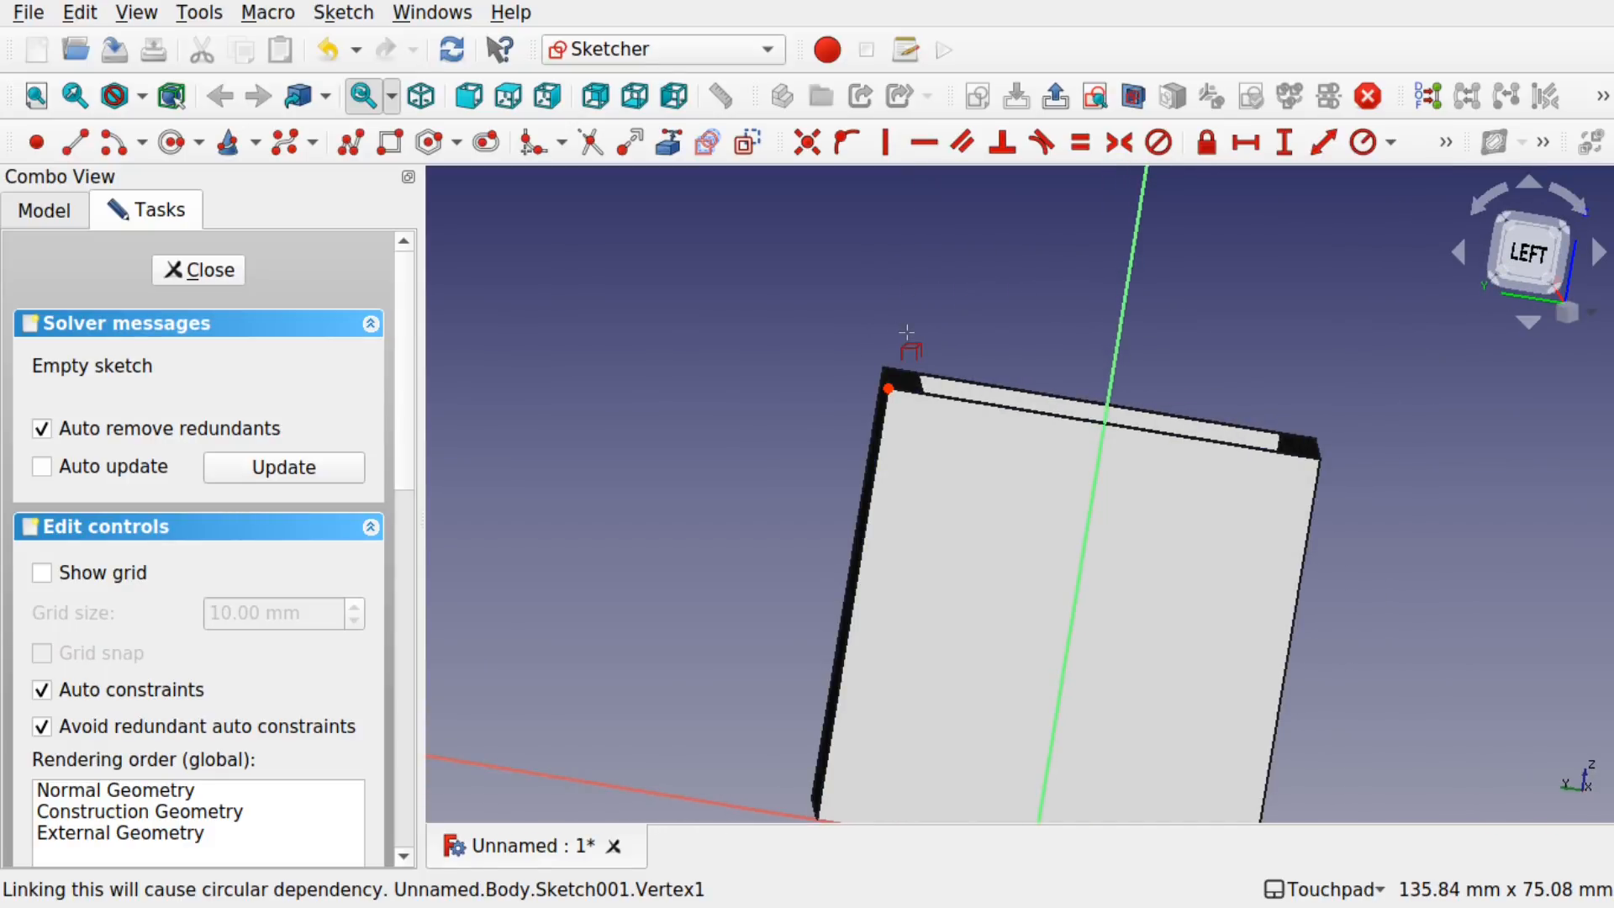
mouse_move(906, 332)
left_mouse_down("alt")
mouse_move(1056, 369)
mouse_move(1008, 412)
left_mouse_up("alt")
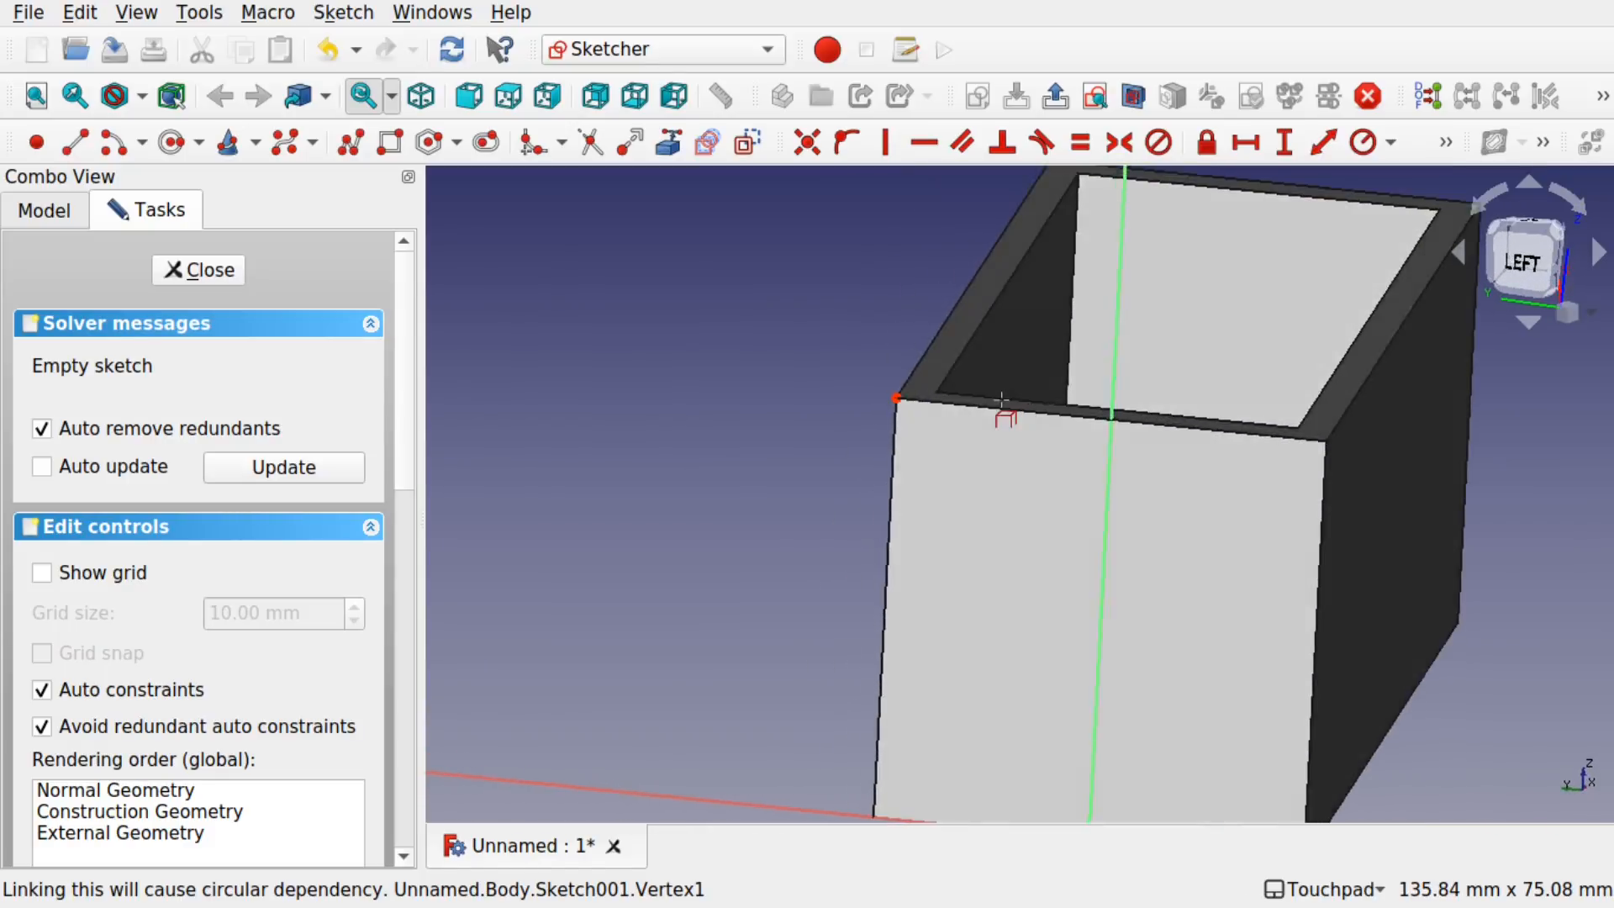
mouse_move(814, 767)
left_mouse_down("alt")
mouse_move(1059, 642)
mouse_move(1048, 583)
mouse_move(910, 429)
left_mouse_up("alt")
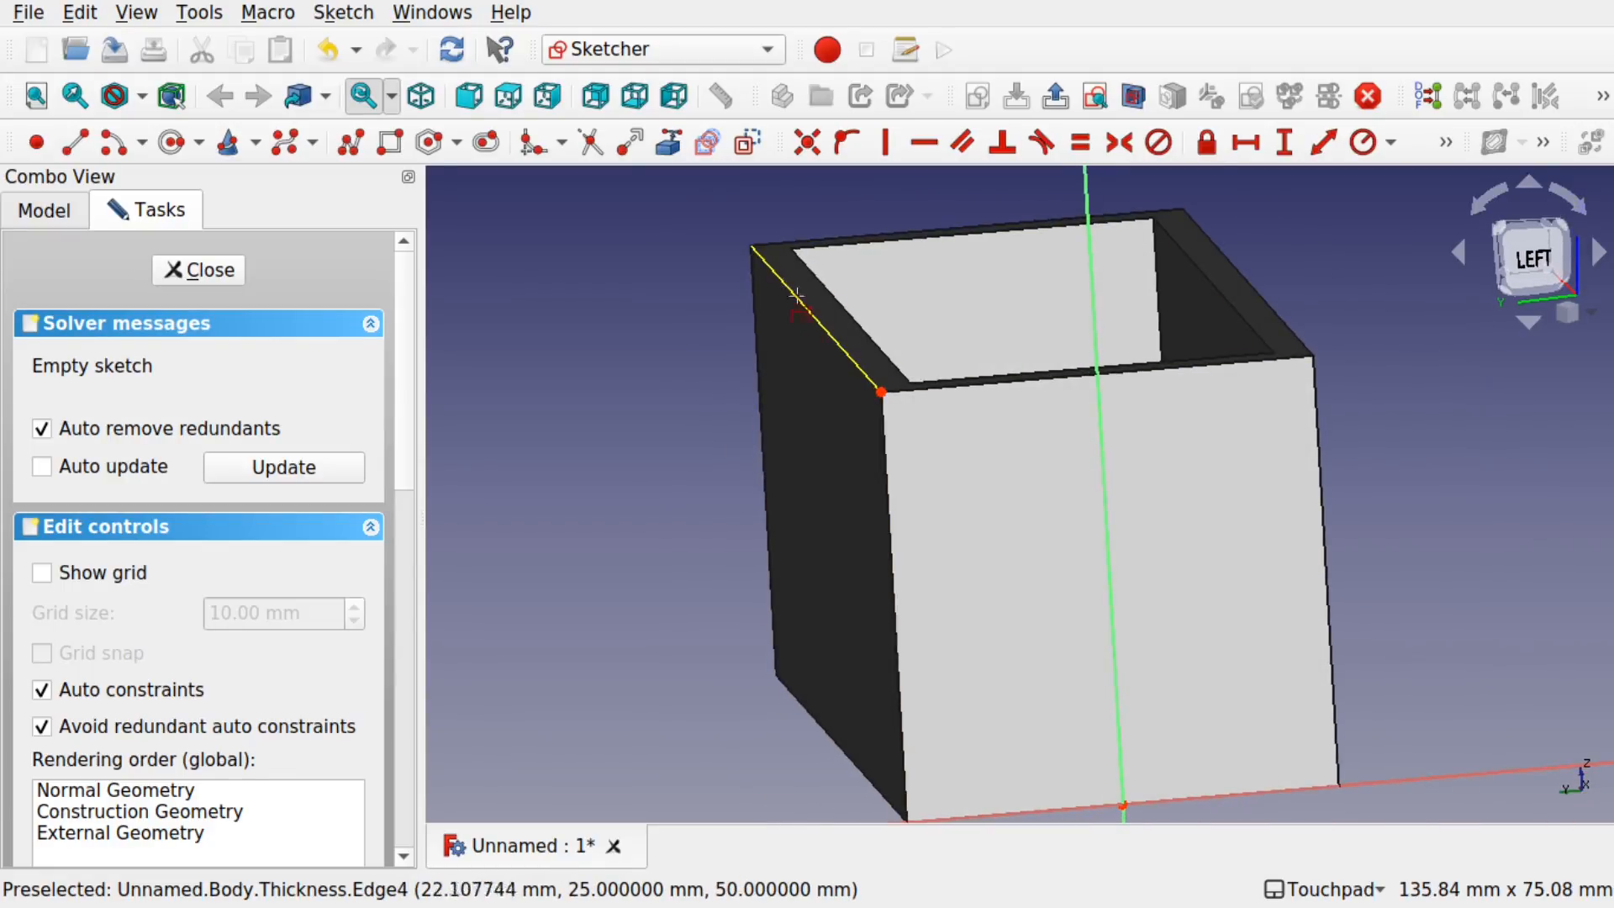
left_click_drag(975, 551, 943, 495, "alt")
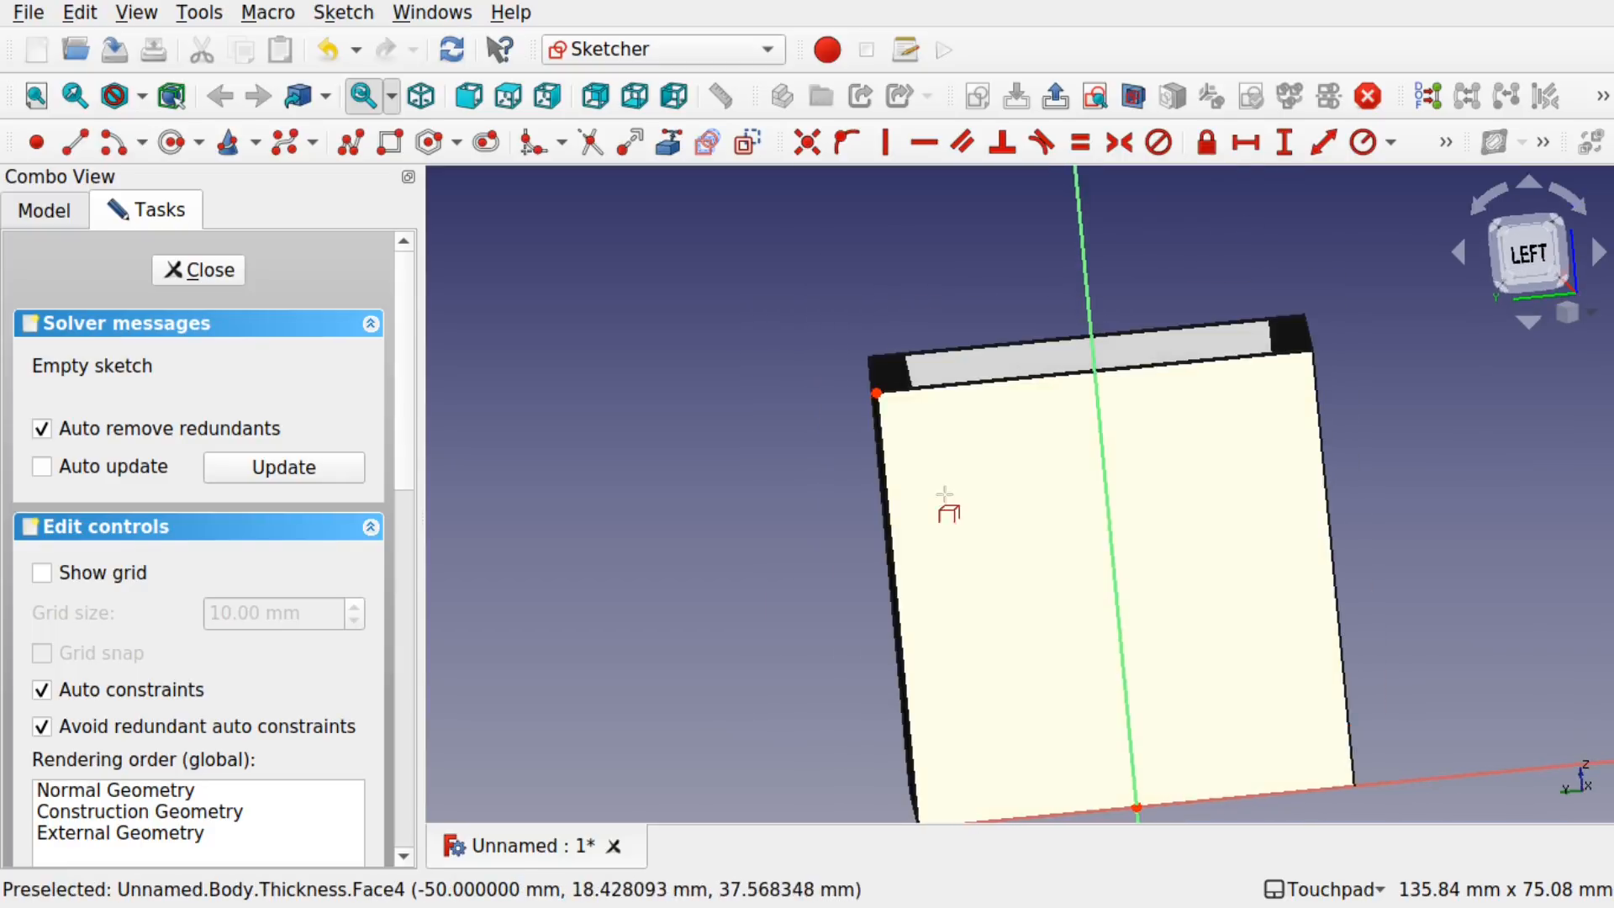
left_click_drag(814, 454, 867, 484, "alt")
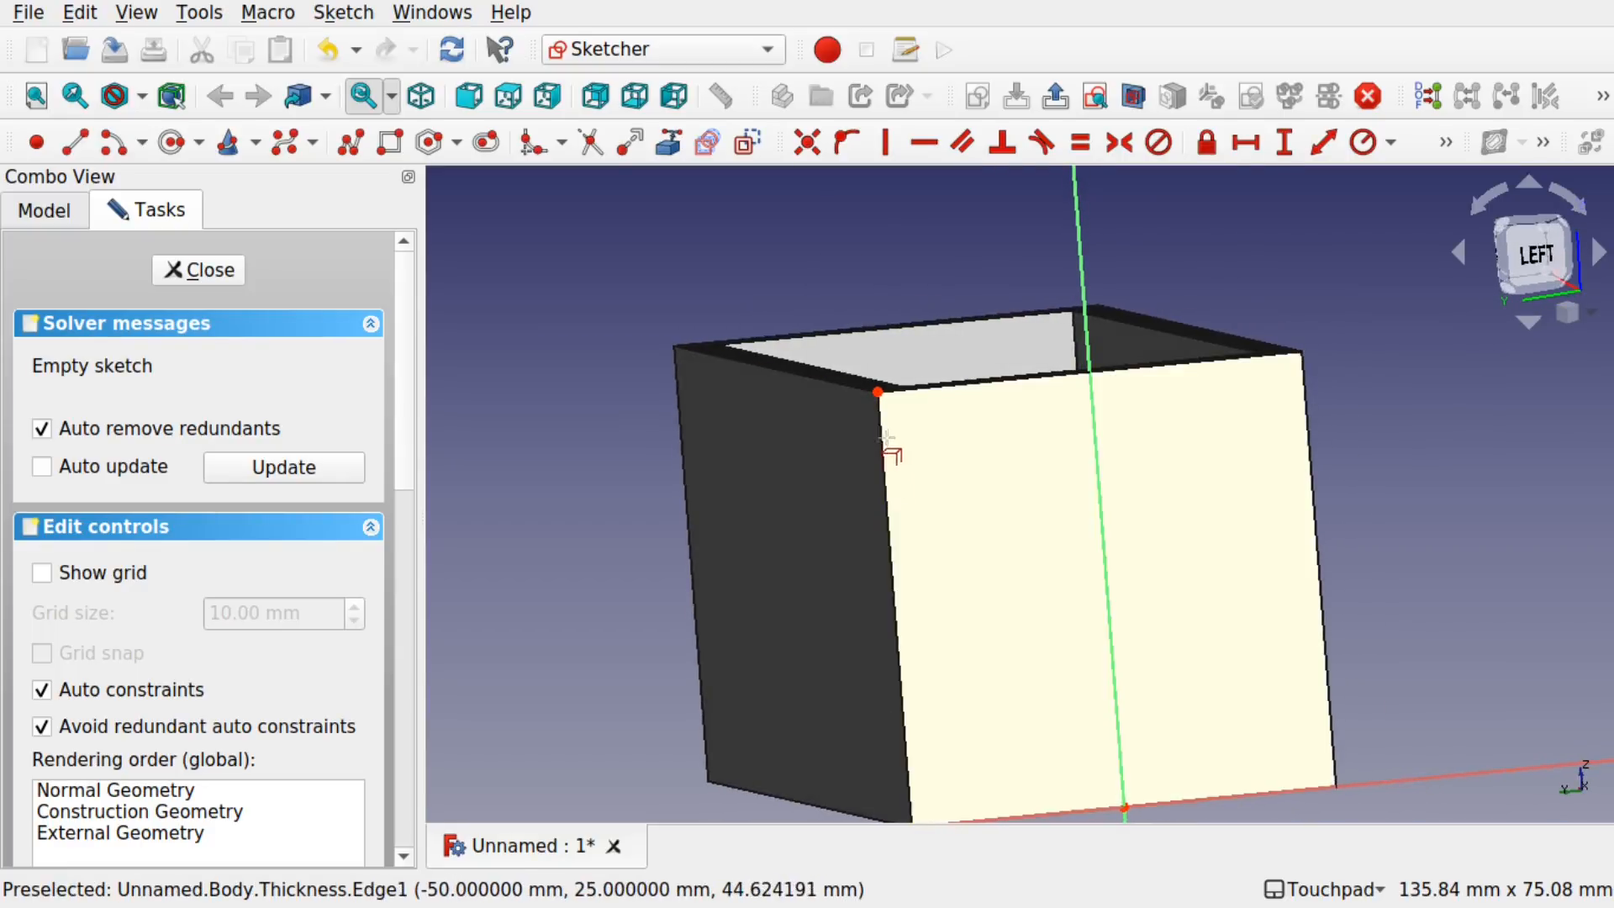
left_click(891, 504)
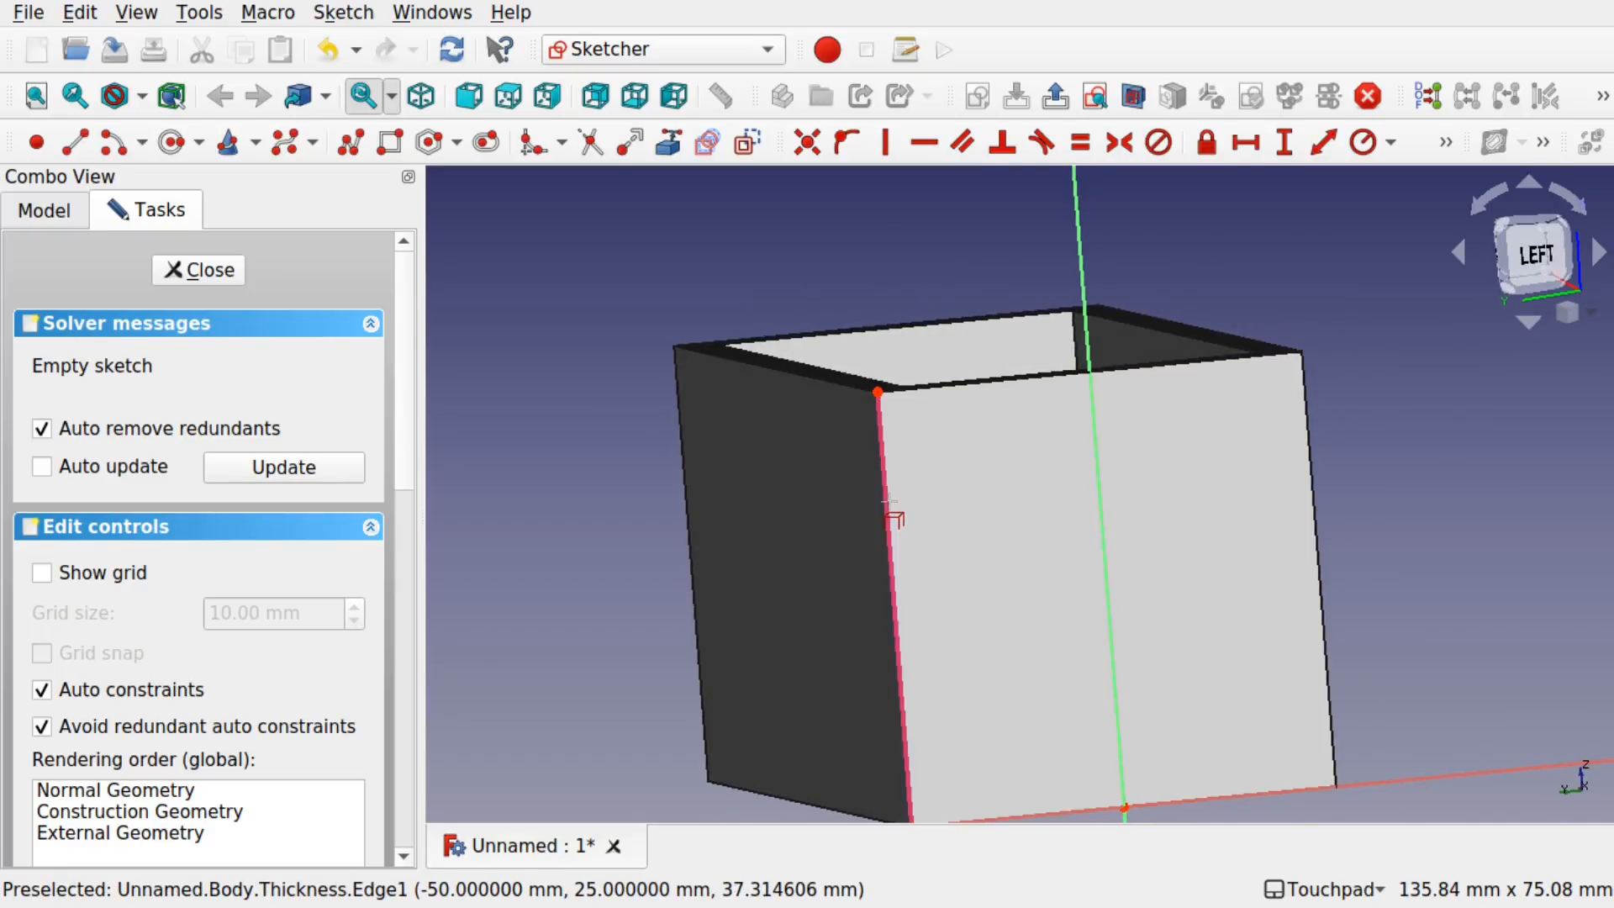
left_click_drag(895, 515, 844, 540, "alt")
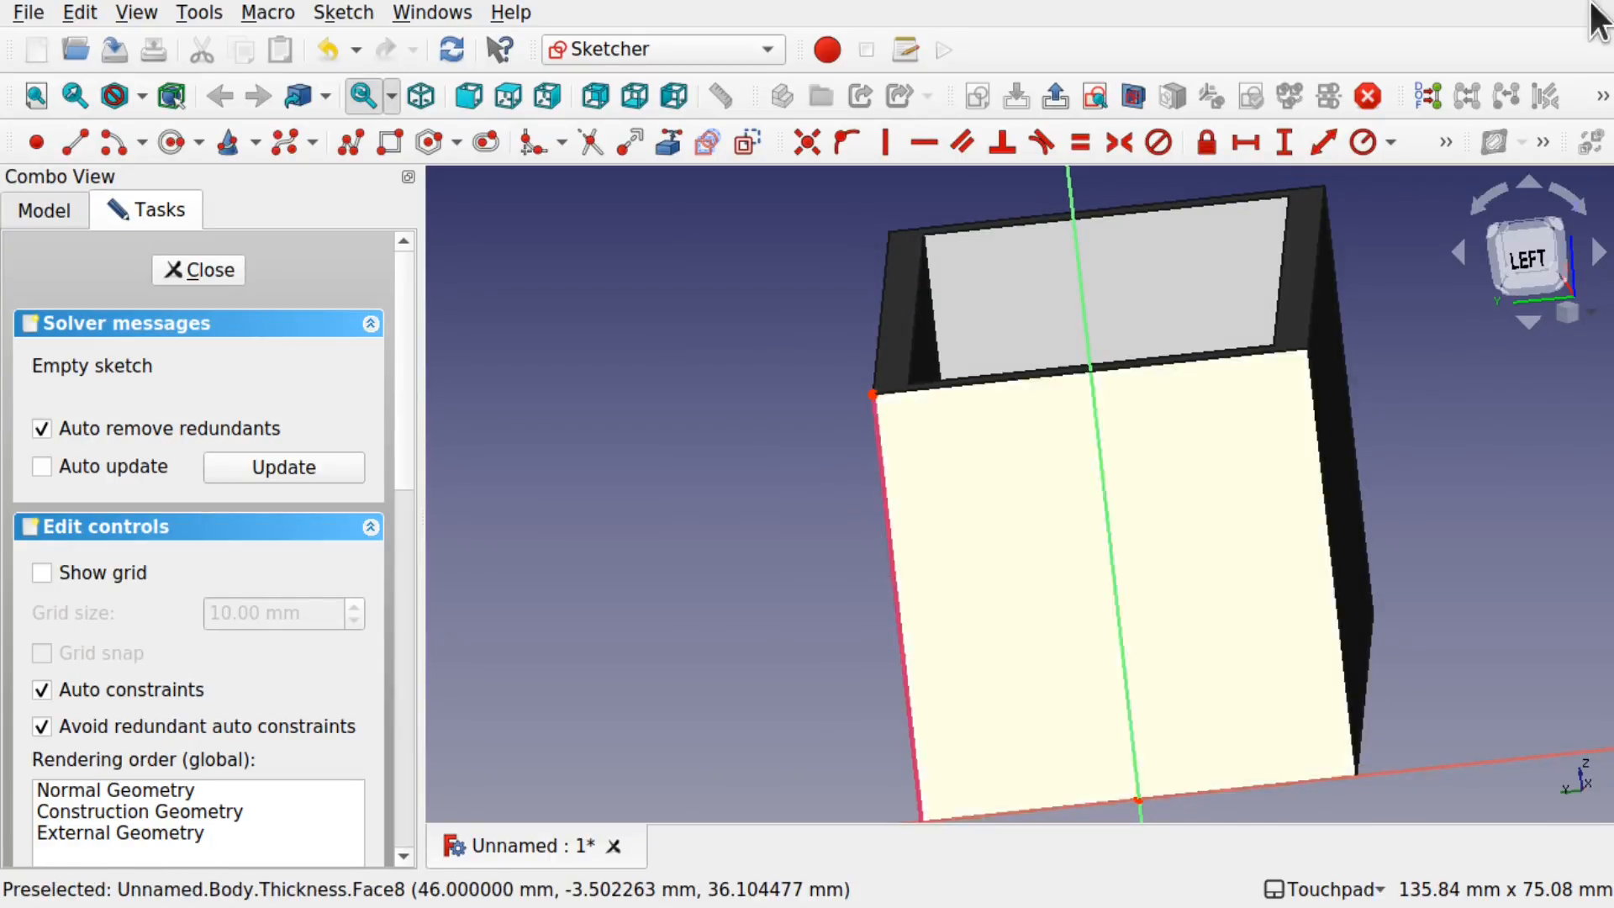
left_click(1513, 256)
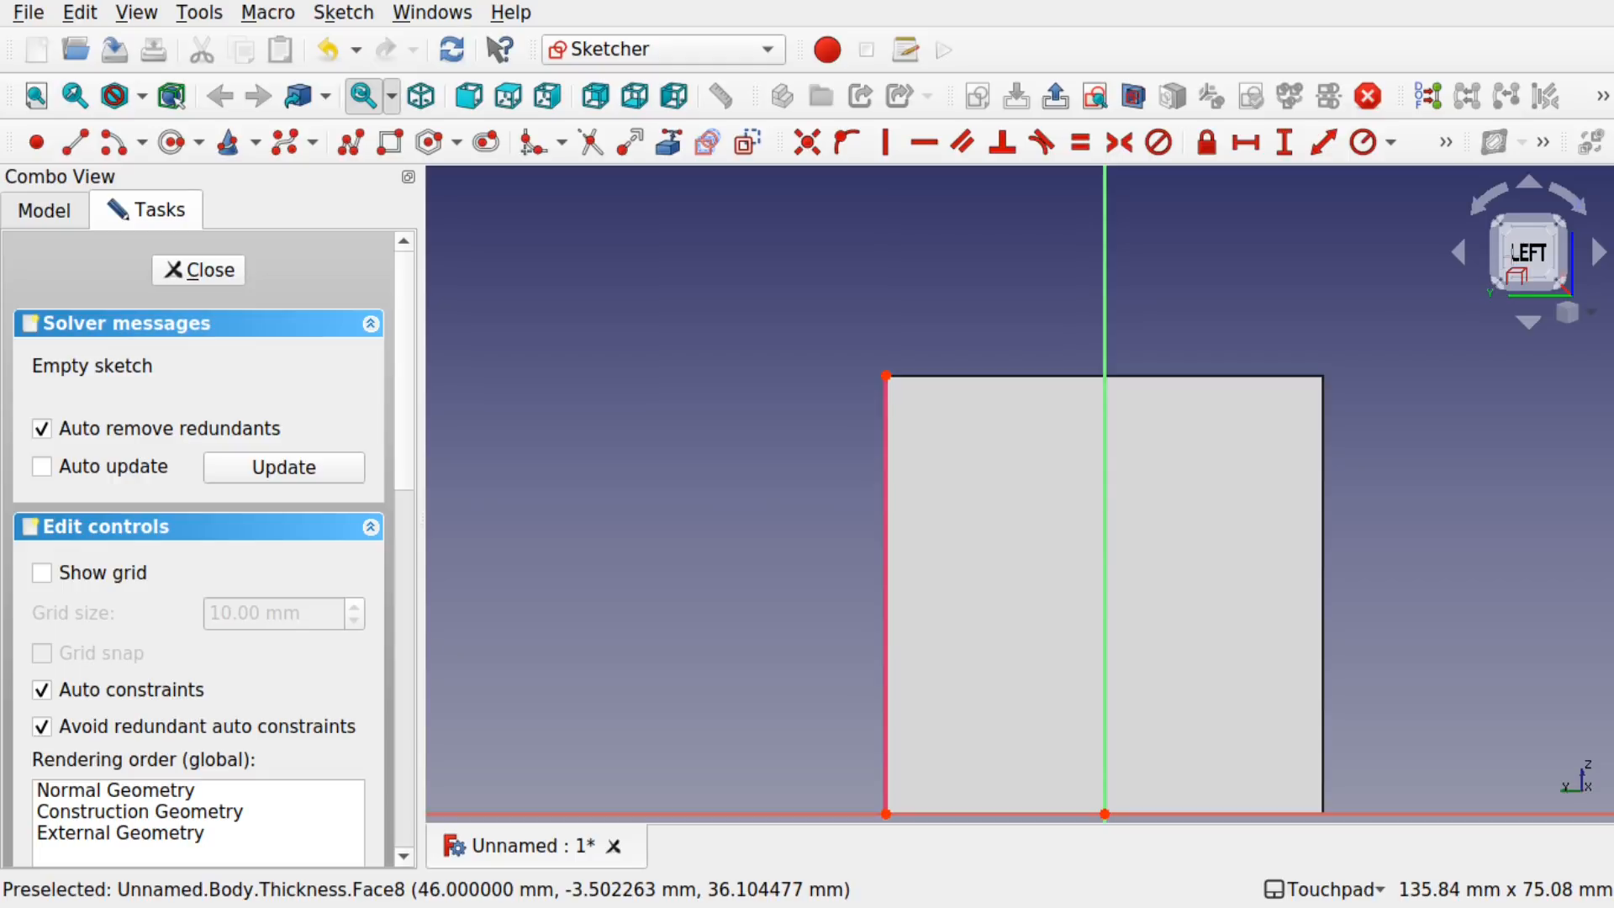
Step: Sketch two concentric circles outside the box, centred at about (-32.8, 50) beside the linked corner
scroll(887, 469, "up", 4)
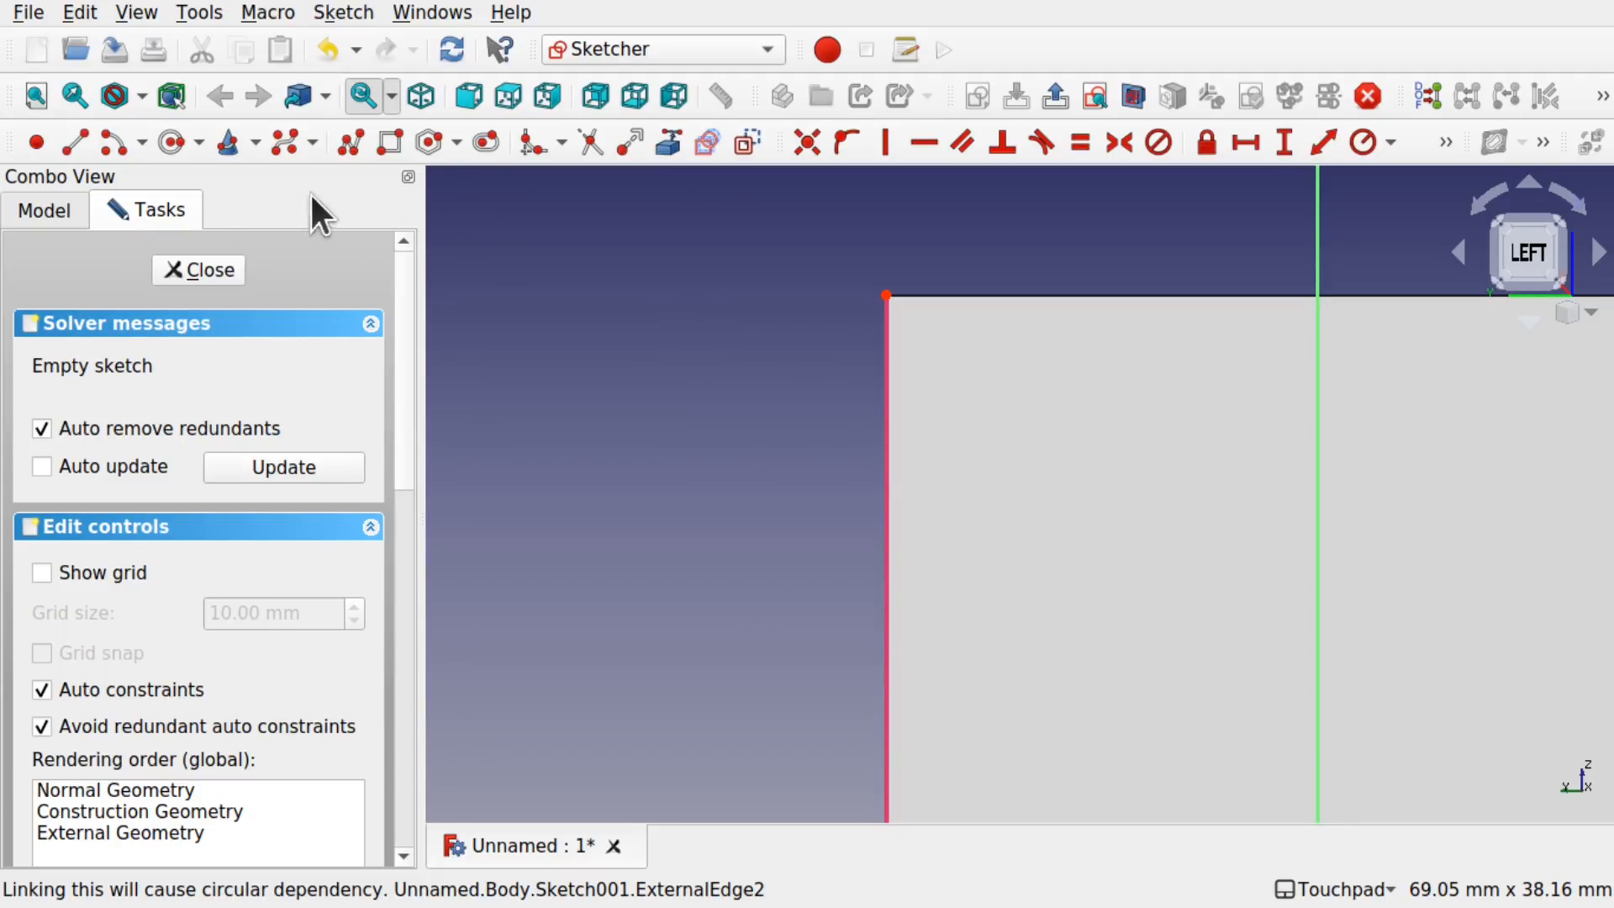
left_click(172, 144)
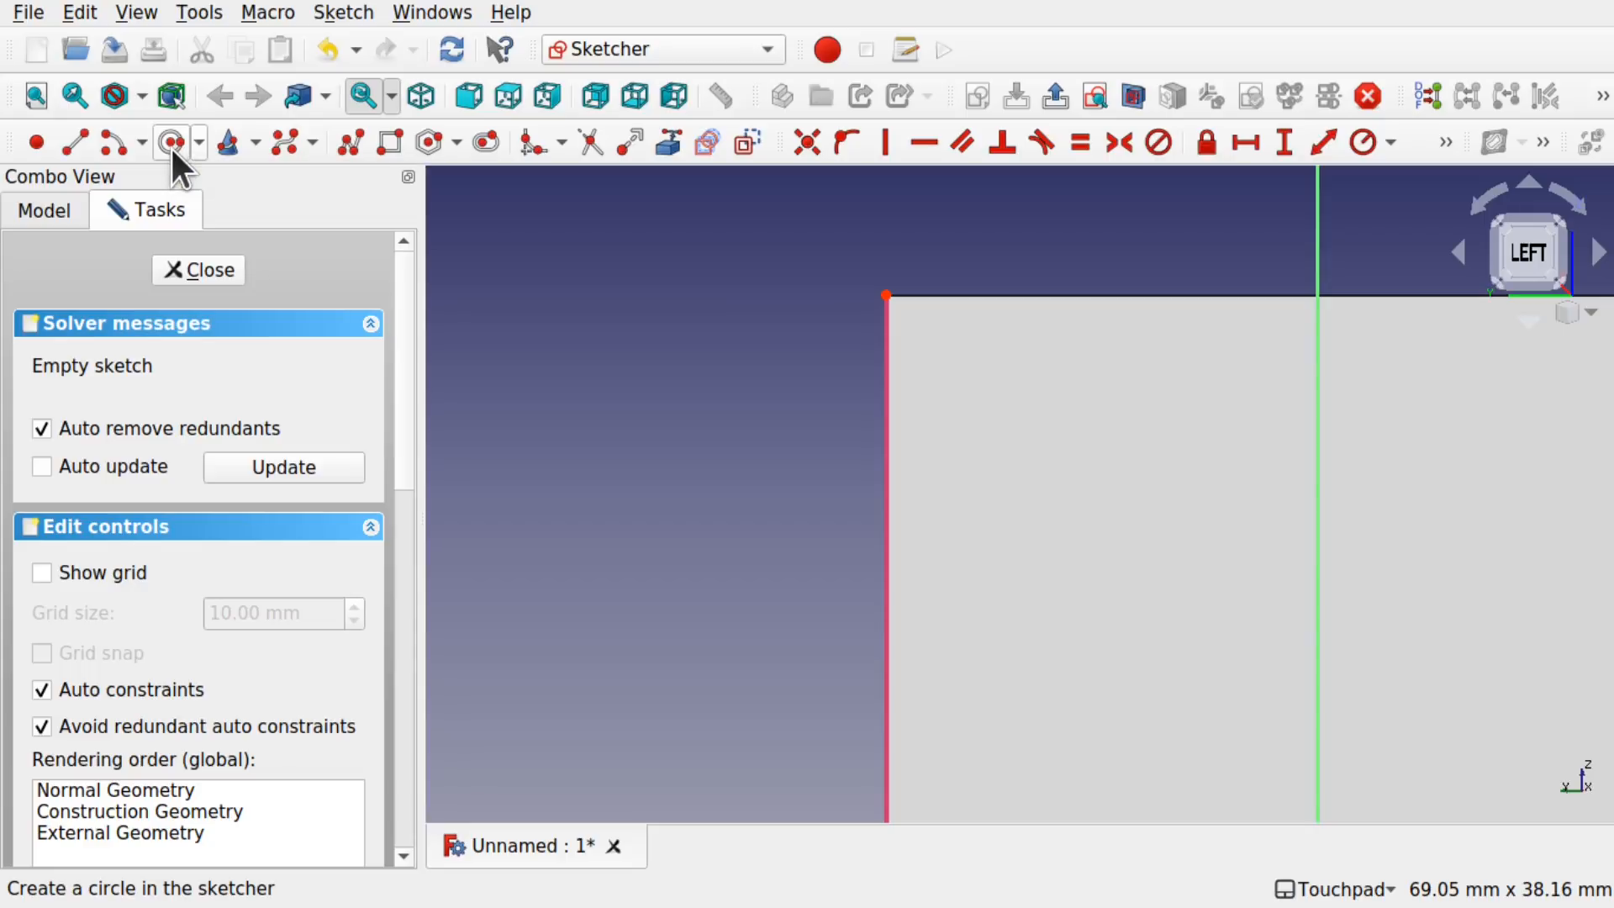
left_click(750, 292)
left_click(807, 327)
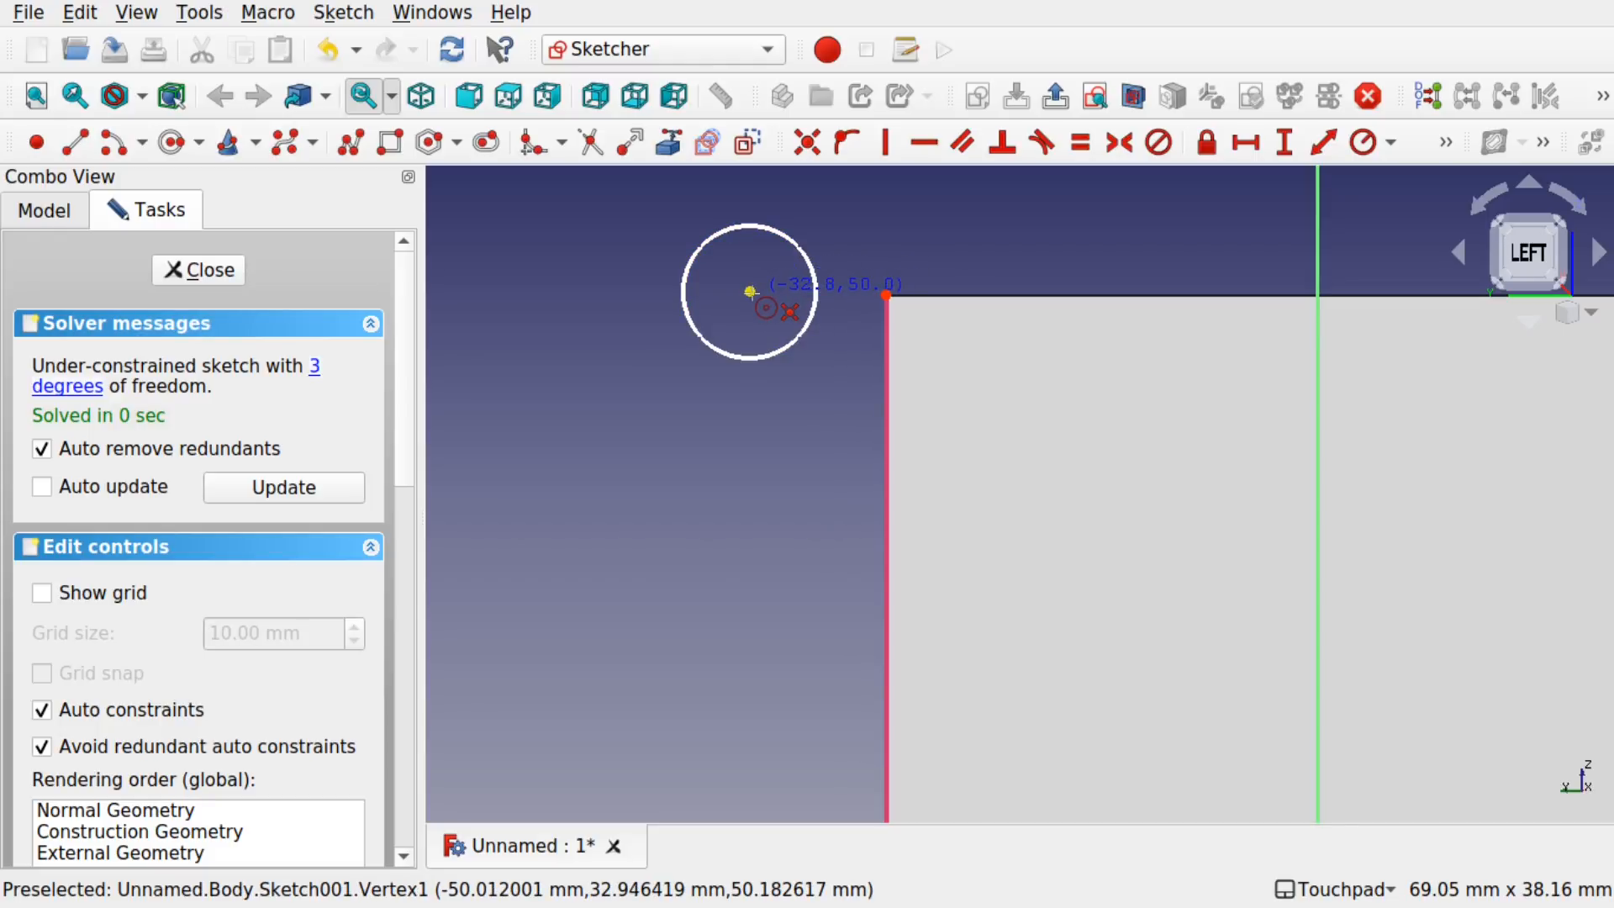
left_click(750, 291)
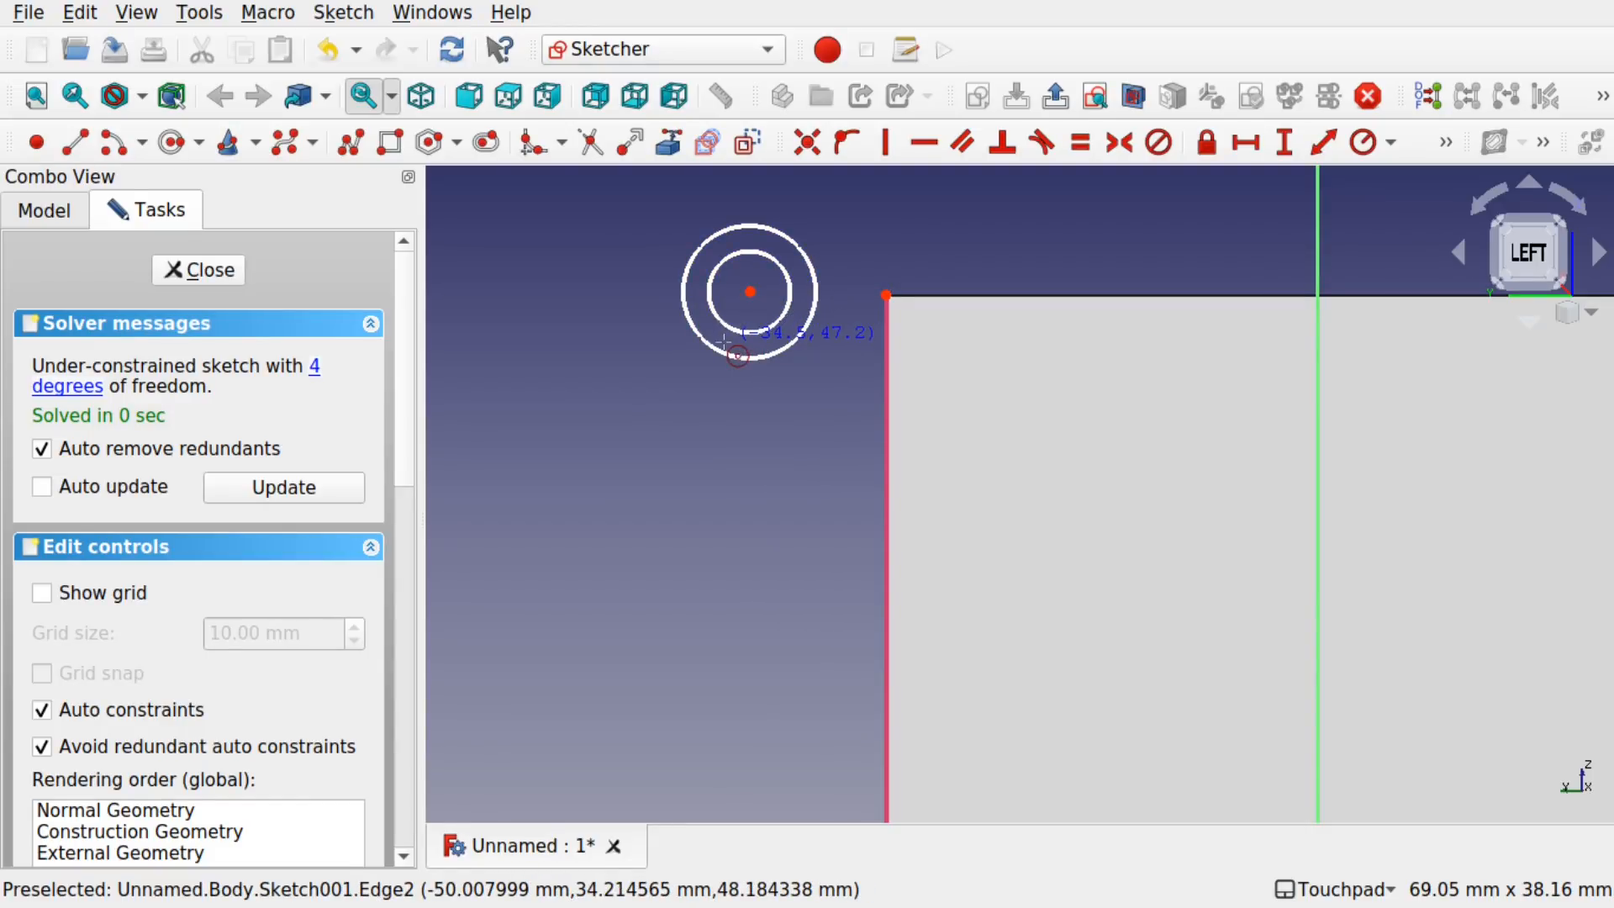
key("Escape")
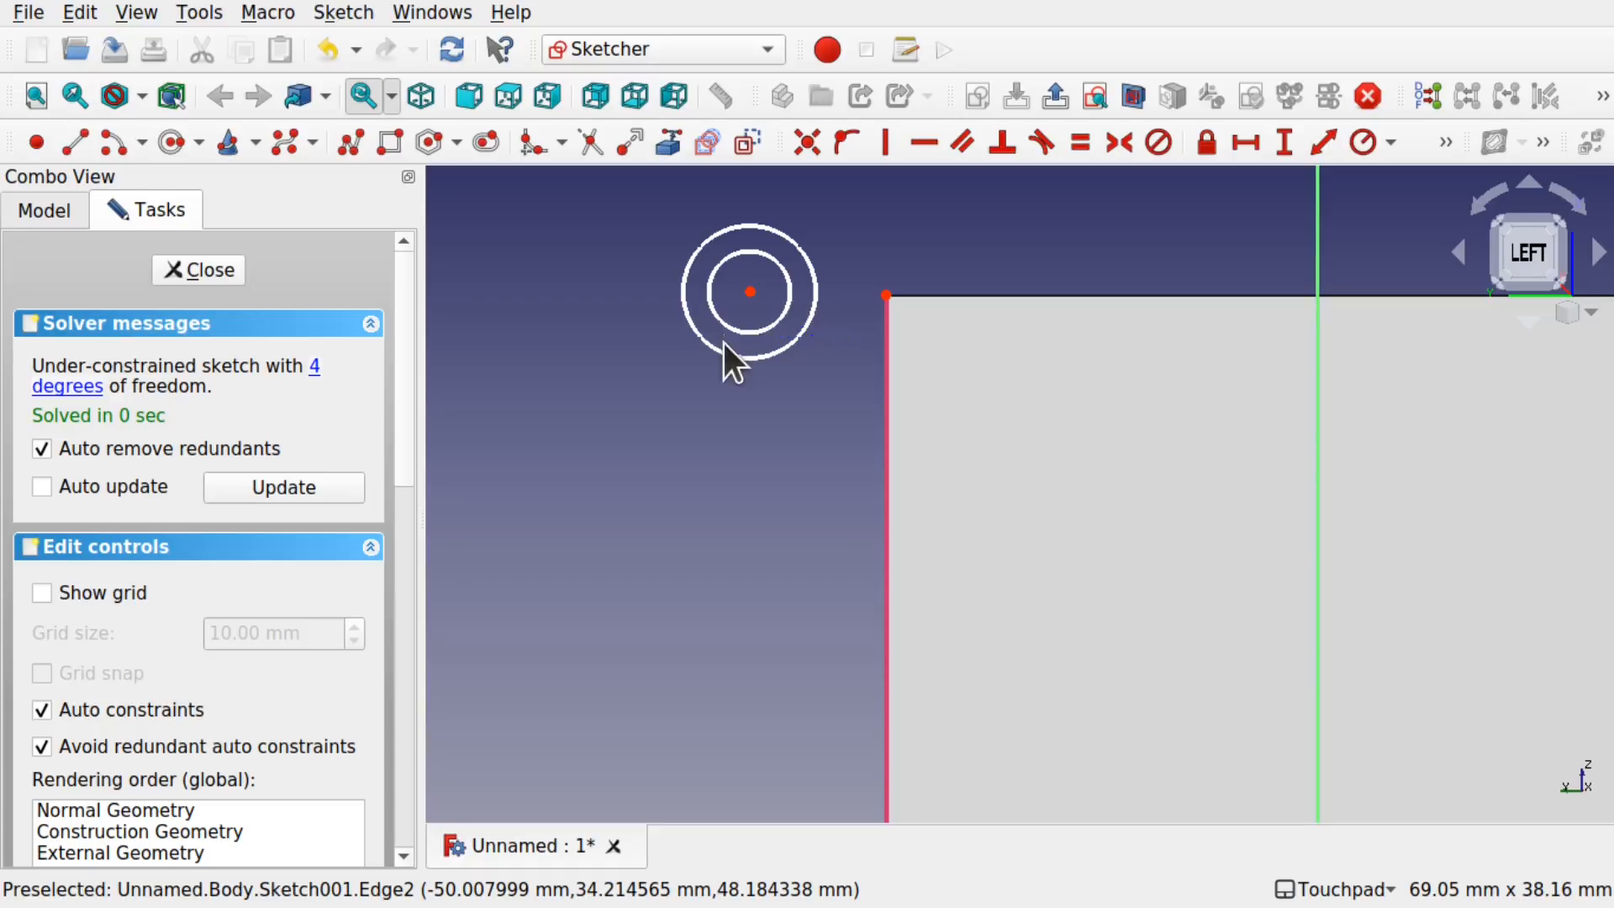
Step: Constrain the outer circle's diameter to 10 mm and the inner circle's diameter to 5 mm
left_click(809, 329)
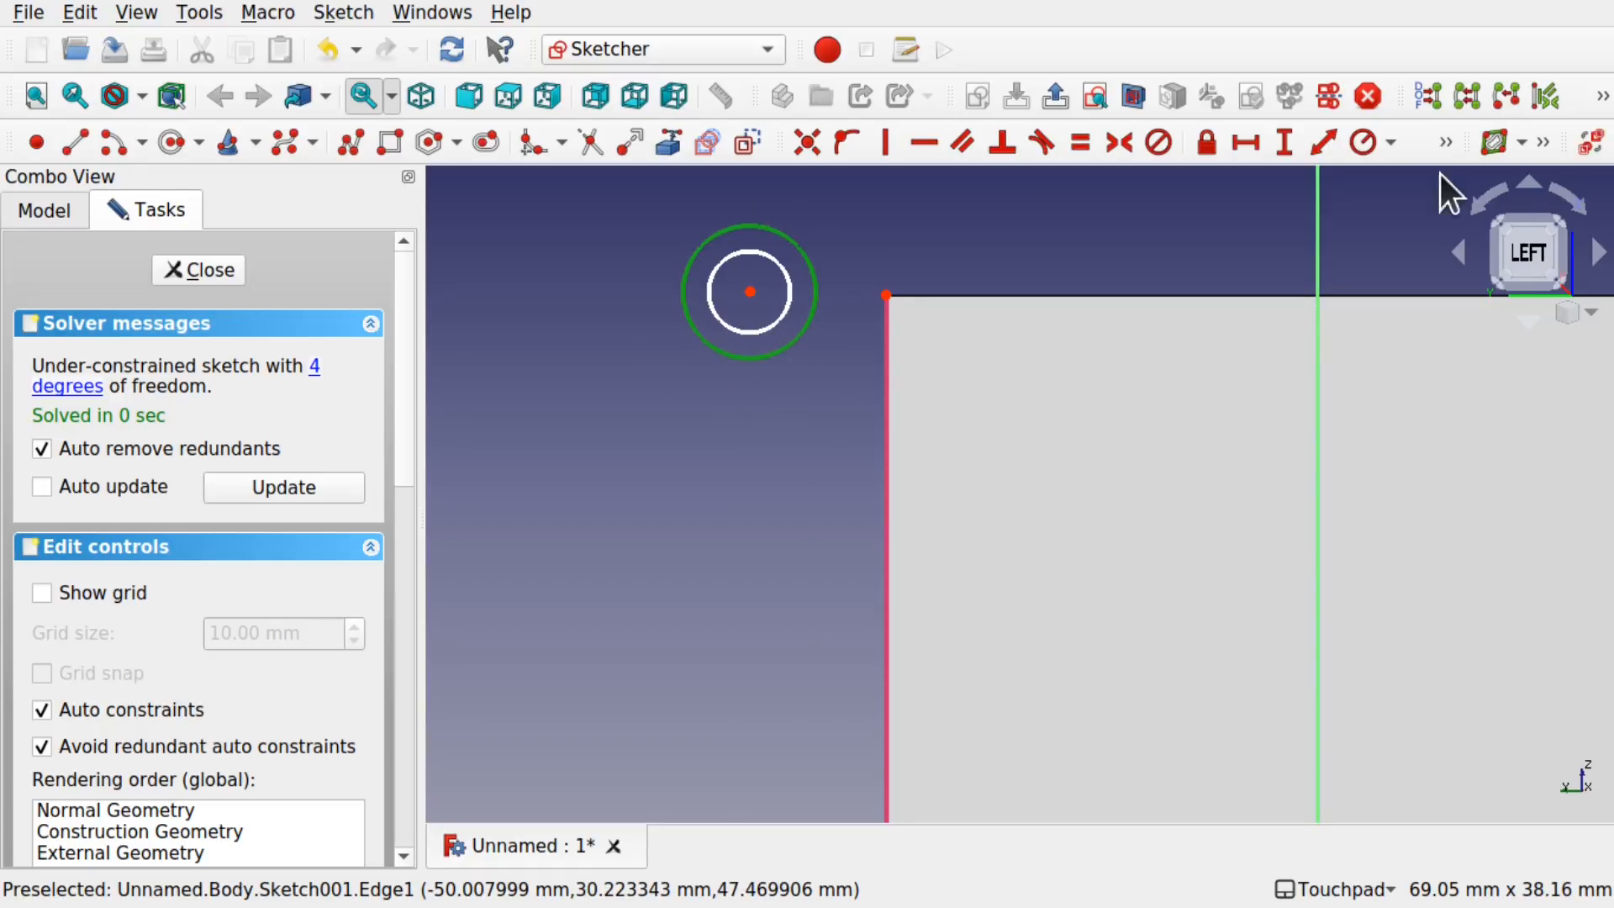
left_click(1389, 145)
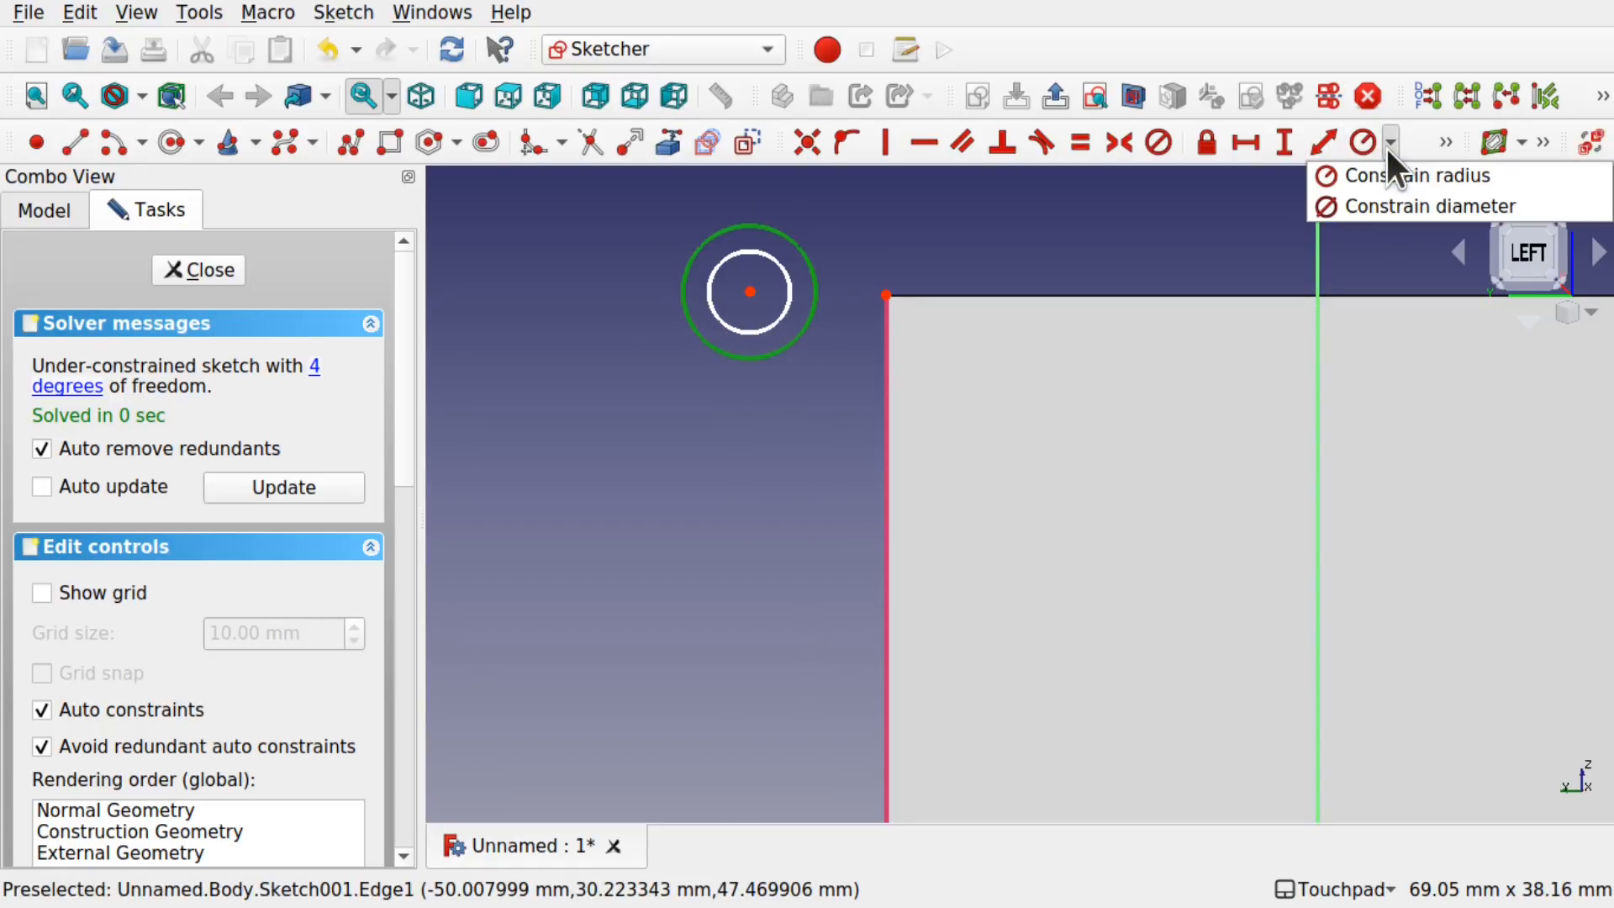
left_click(1400, 195)
type("10")
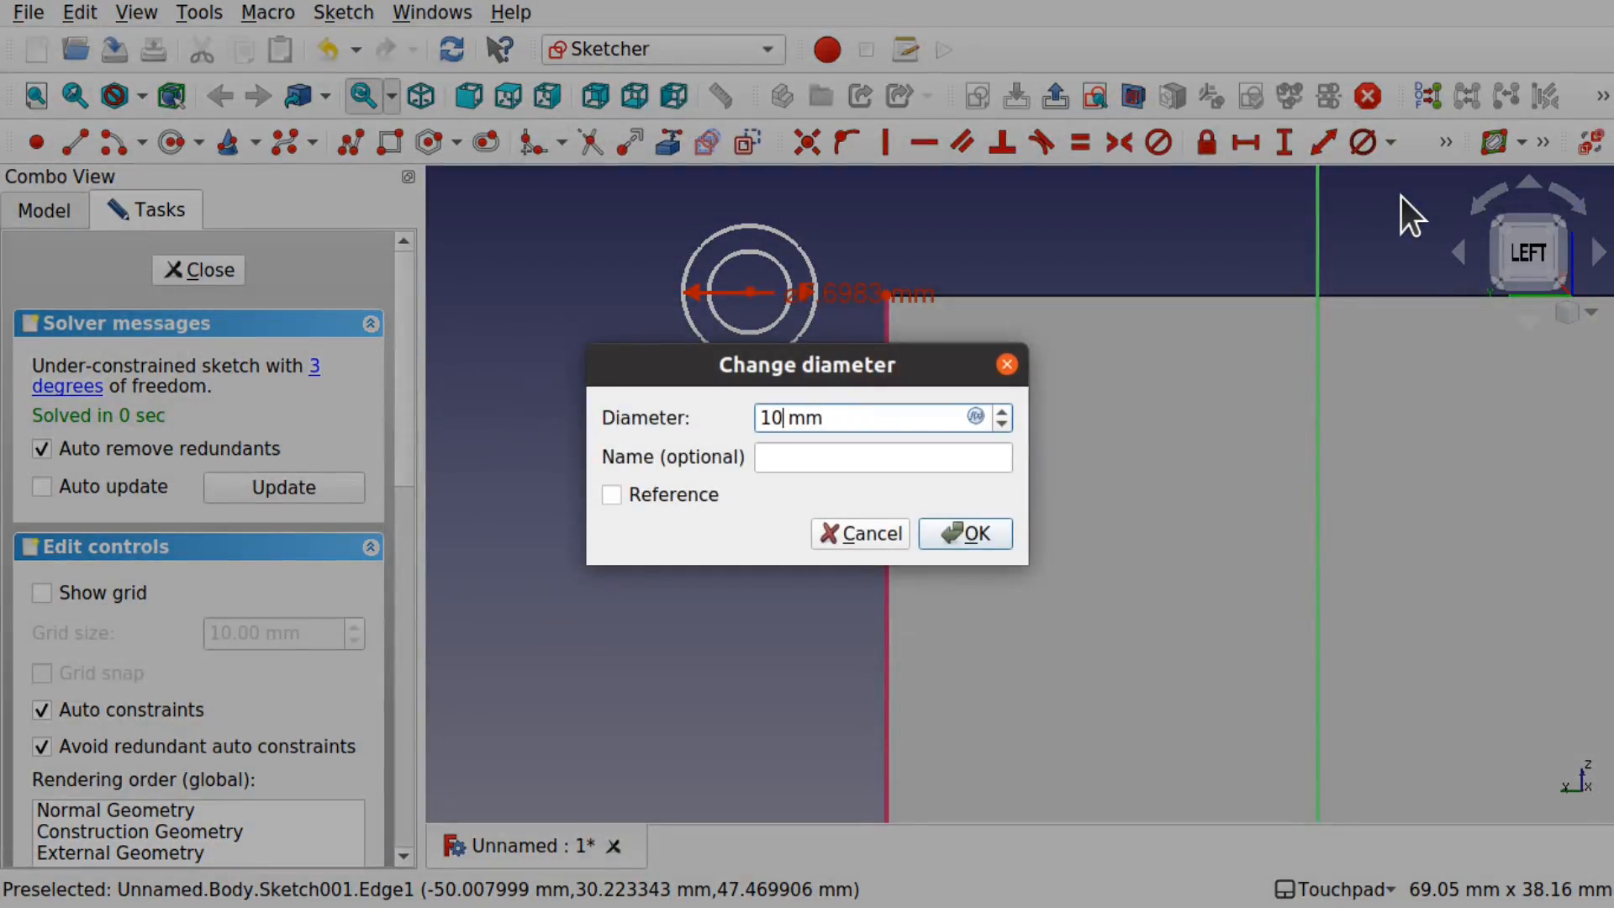
left_click(958, 533)
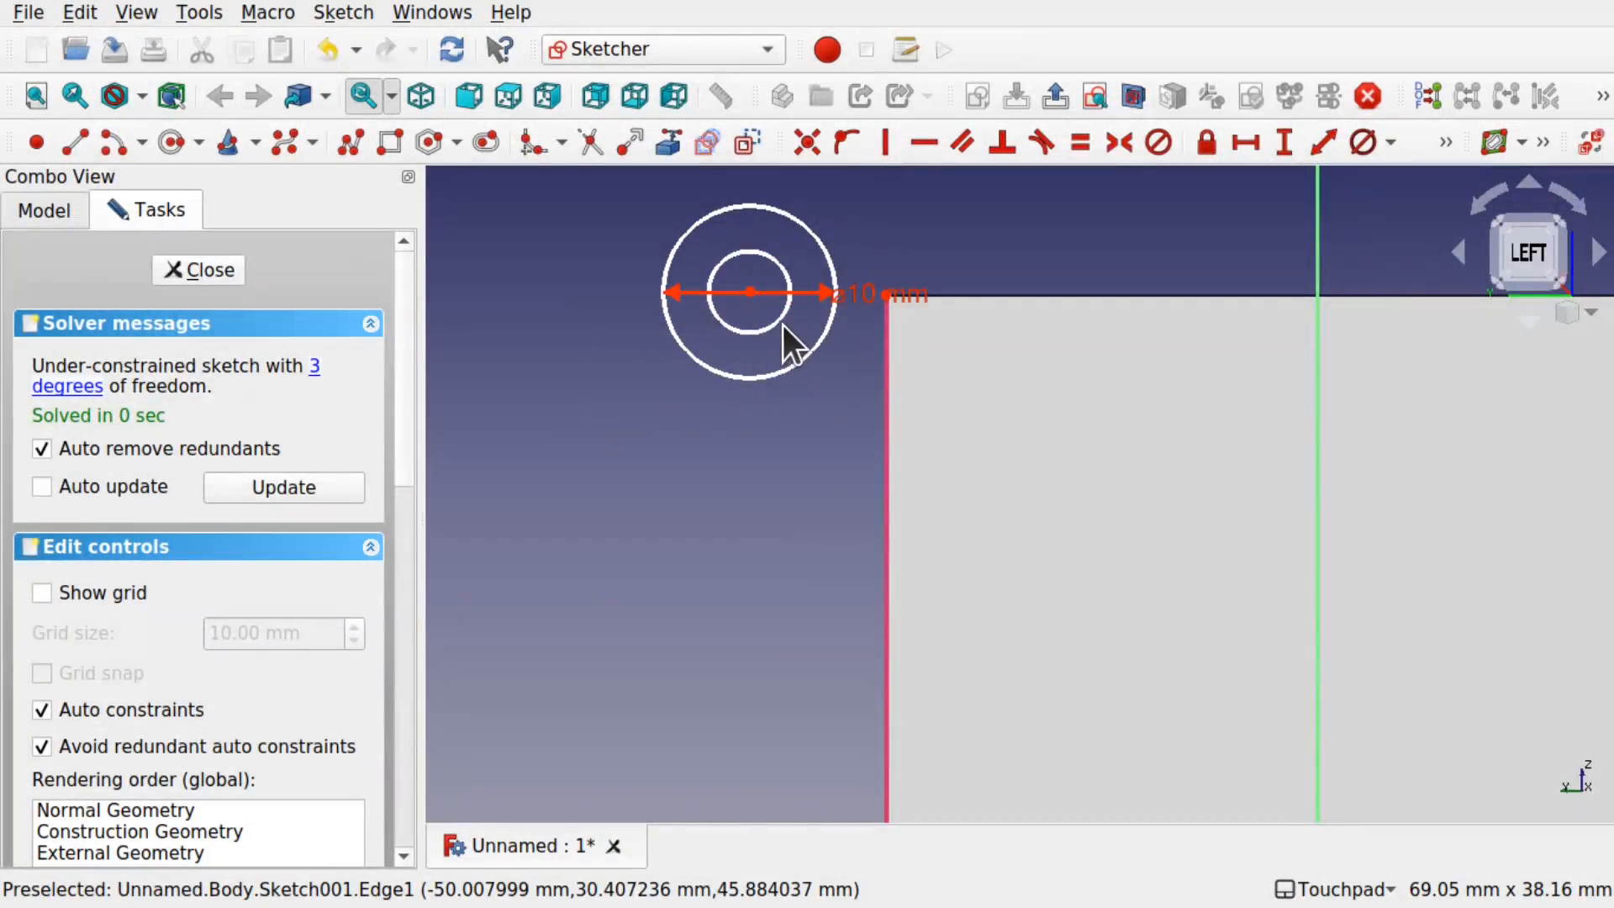
left_click(1360, 144)
type("5")
key("Return")
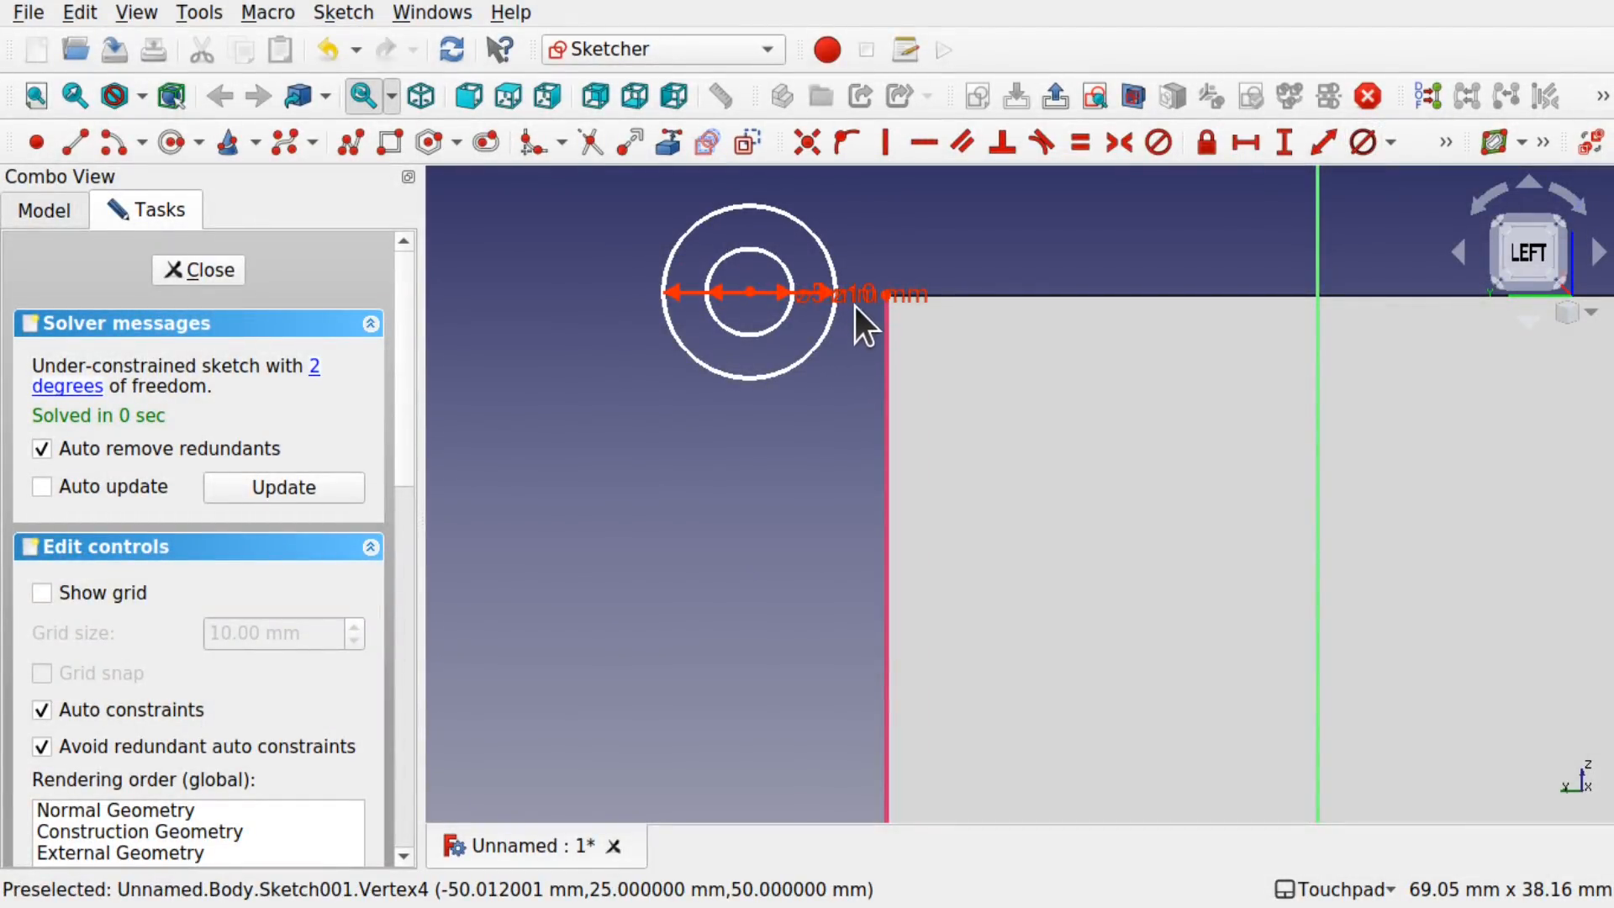
Step: Move both diameter dimensions off the circles, the 10 mm one straight below and the 5 mm one diagonally down to the left
left_click_drag(865, 296, 756, 500)
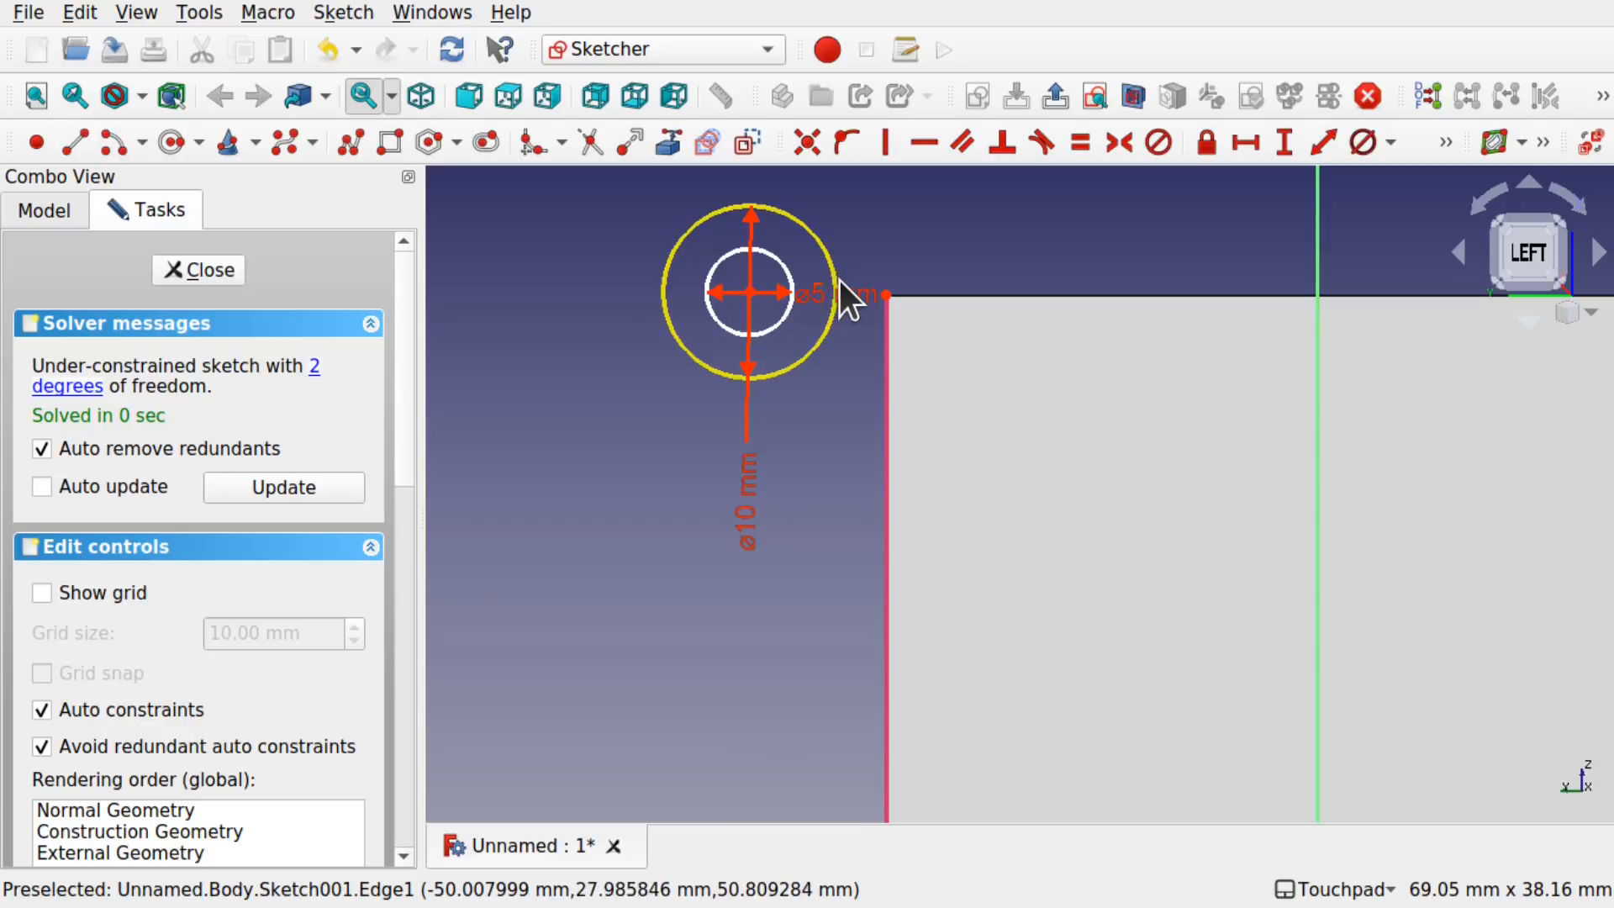
left_click_drag(839, 290, 712, 376)
left_click_drag(837, 315, 553, 475)
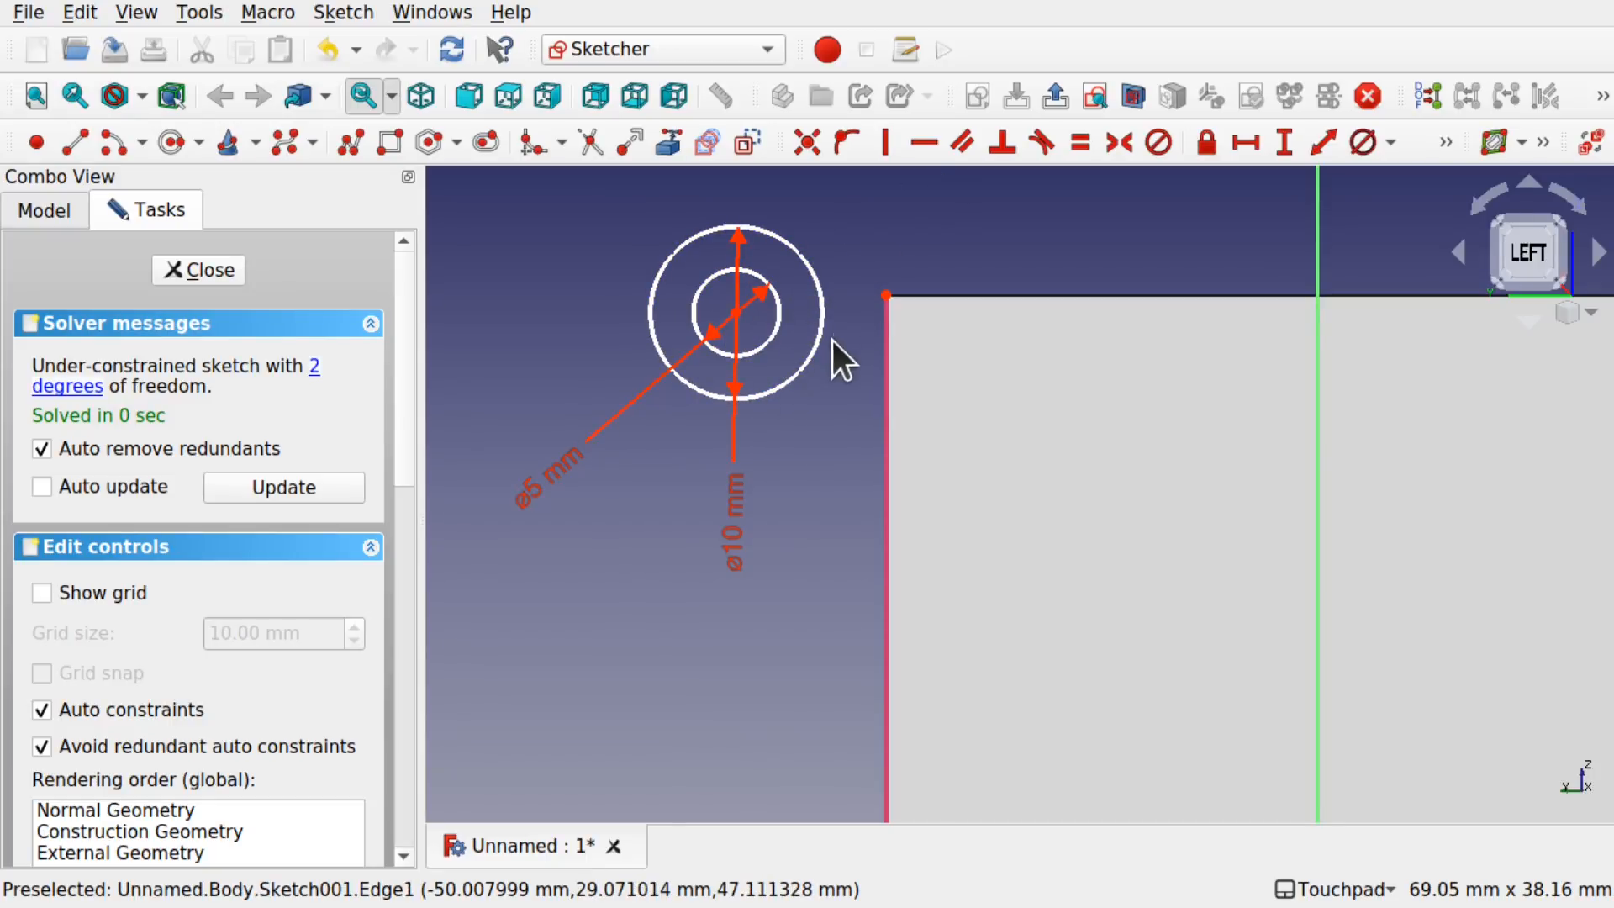
Step: Constrain the circles' centre horizontally to the linked box corner and test the remaining movement
left_click(737, 312)
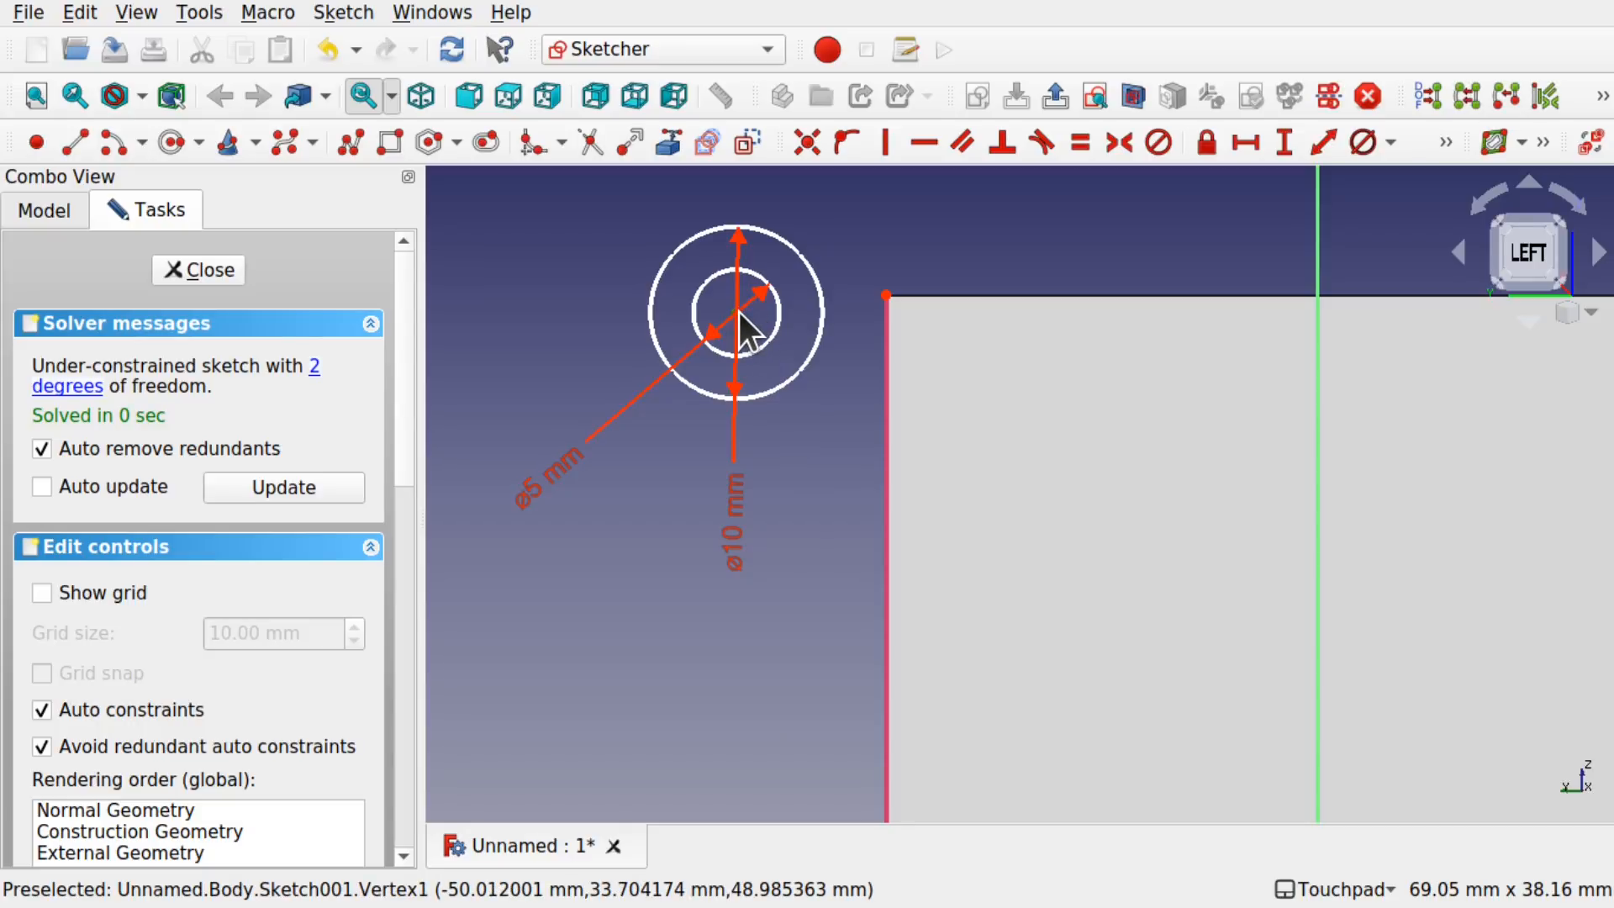
left_click(885, 293)
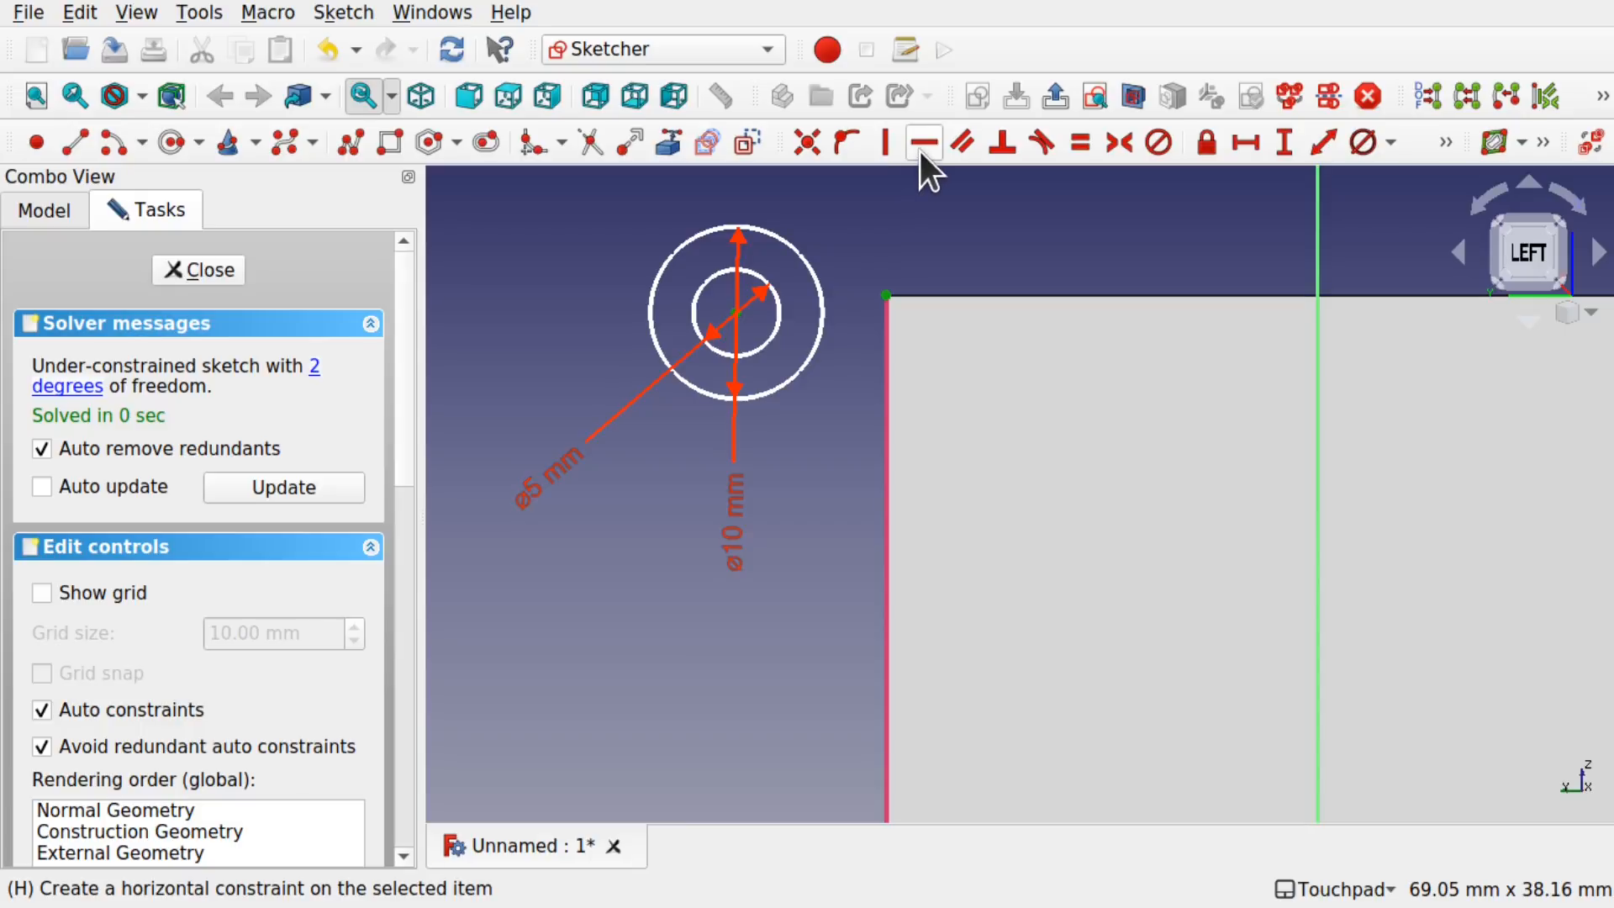
left_click(919, 152)
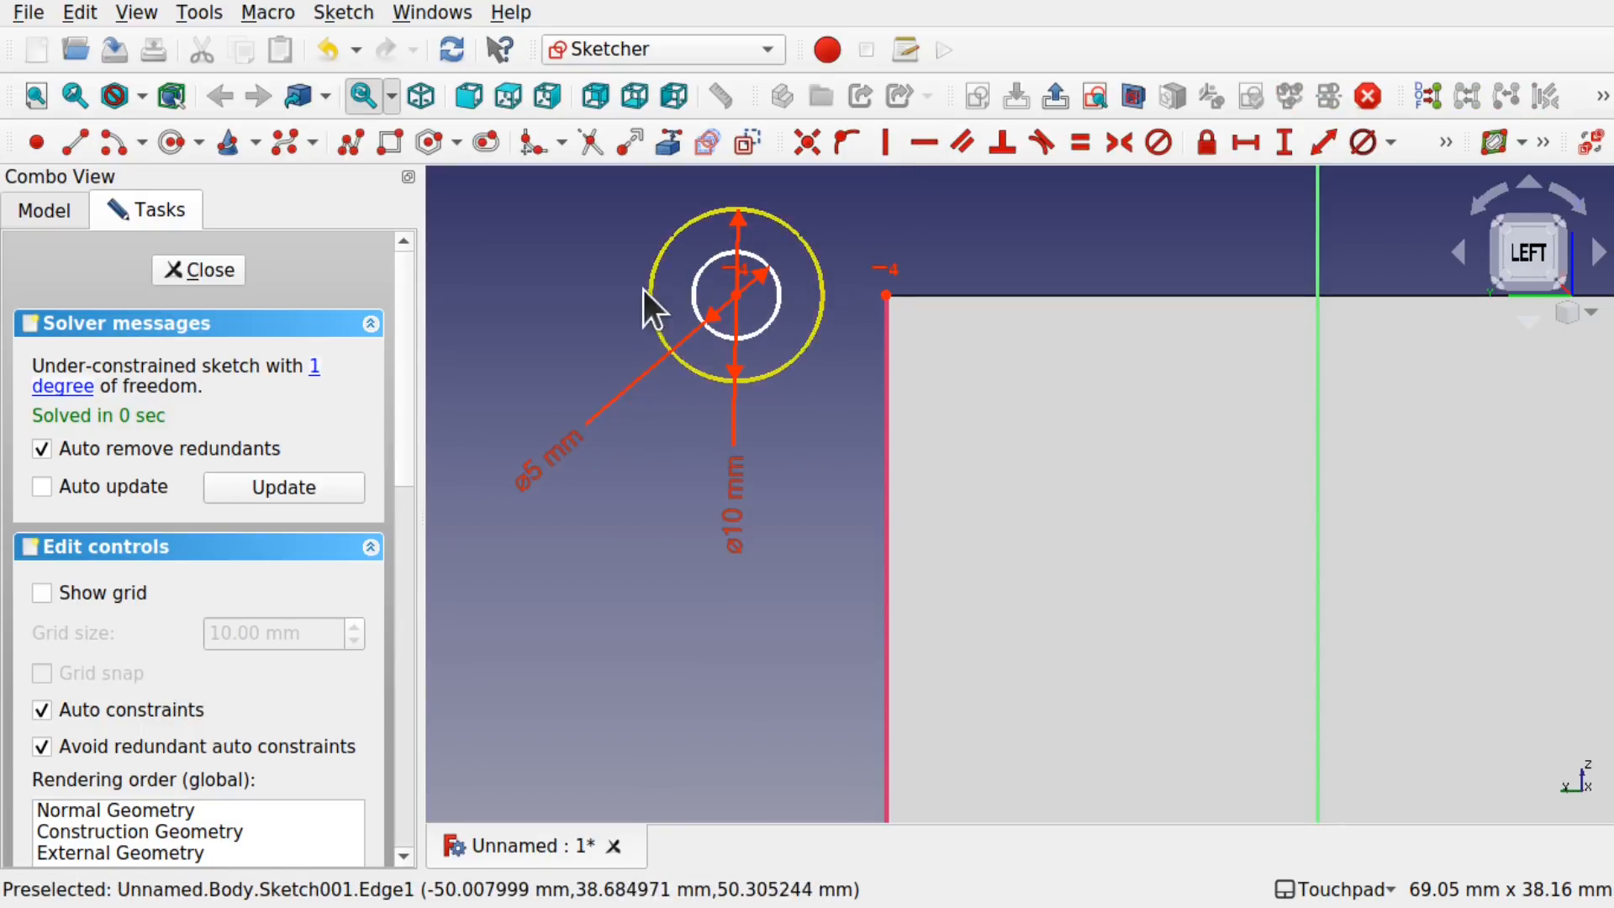
mouse_move(734, 295)
left_mouse_down()
mouse_move(736, 340)
mouse_move(763, 184)
mouse_move(759, 384)
mouse_move(759, 235)
mouse_move(615, 272)
mouse_move(862, 269)
mouse_move(549, 276)
mouse_move(786, 307)
mouse_move(738, 324)
left_mouse_up()
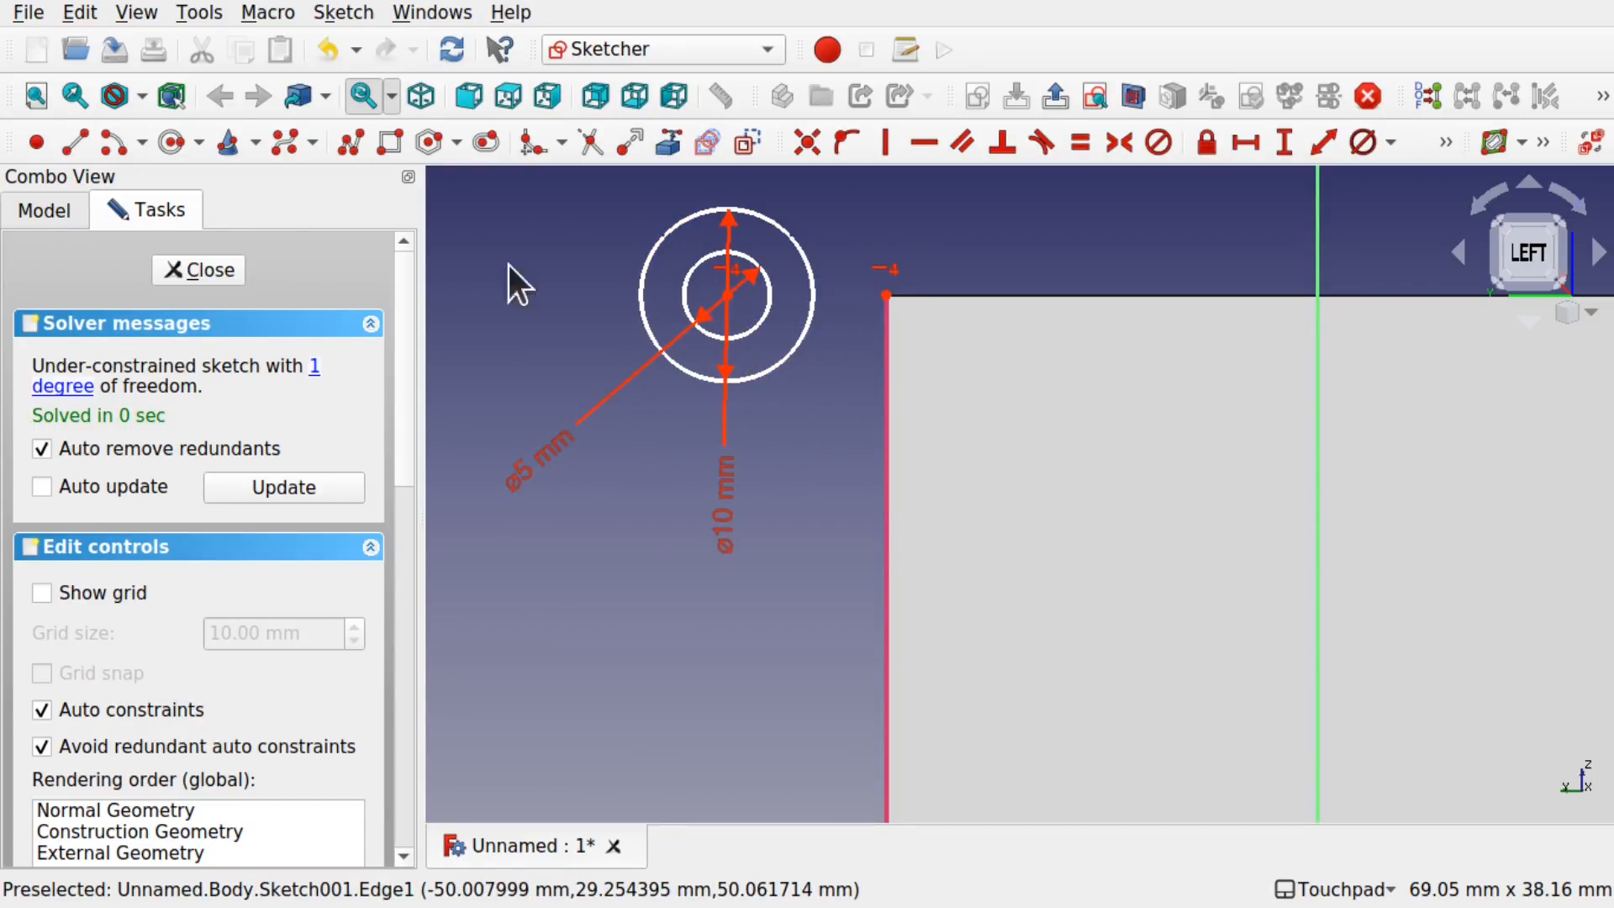
Step: Draw a line about 8.9 mm long from the linked box corner to the lower part of the outer circle
left_click(75, 142)
left_click(885, 295)
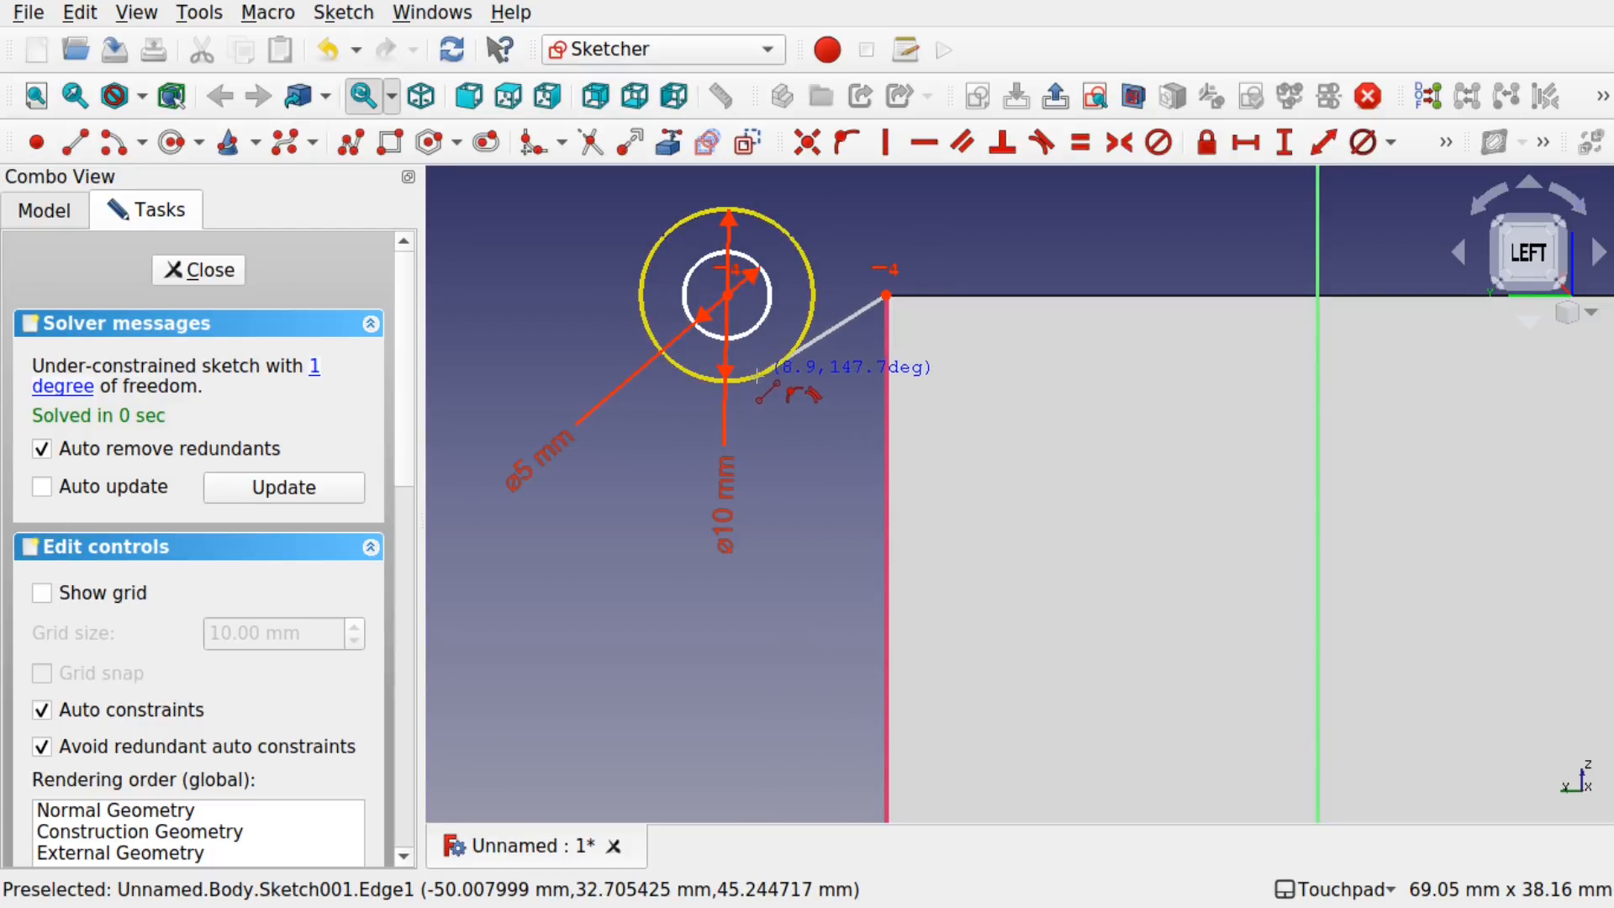
left_click(757, 373)
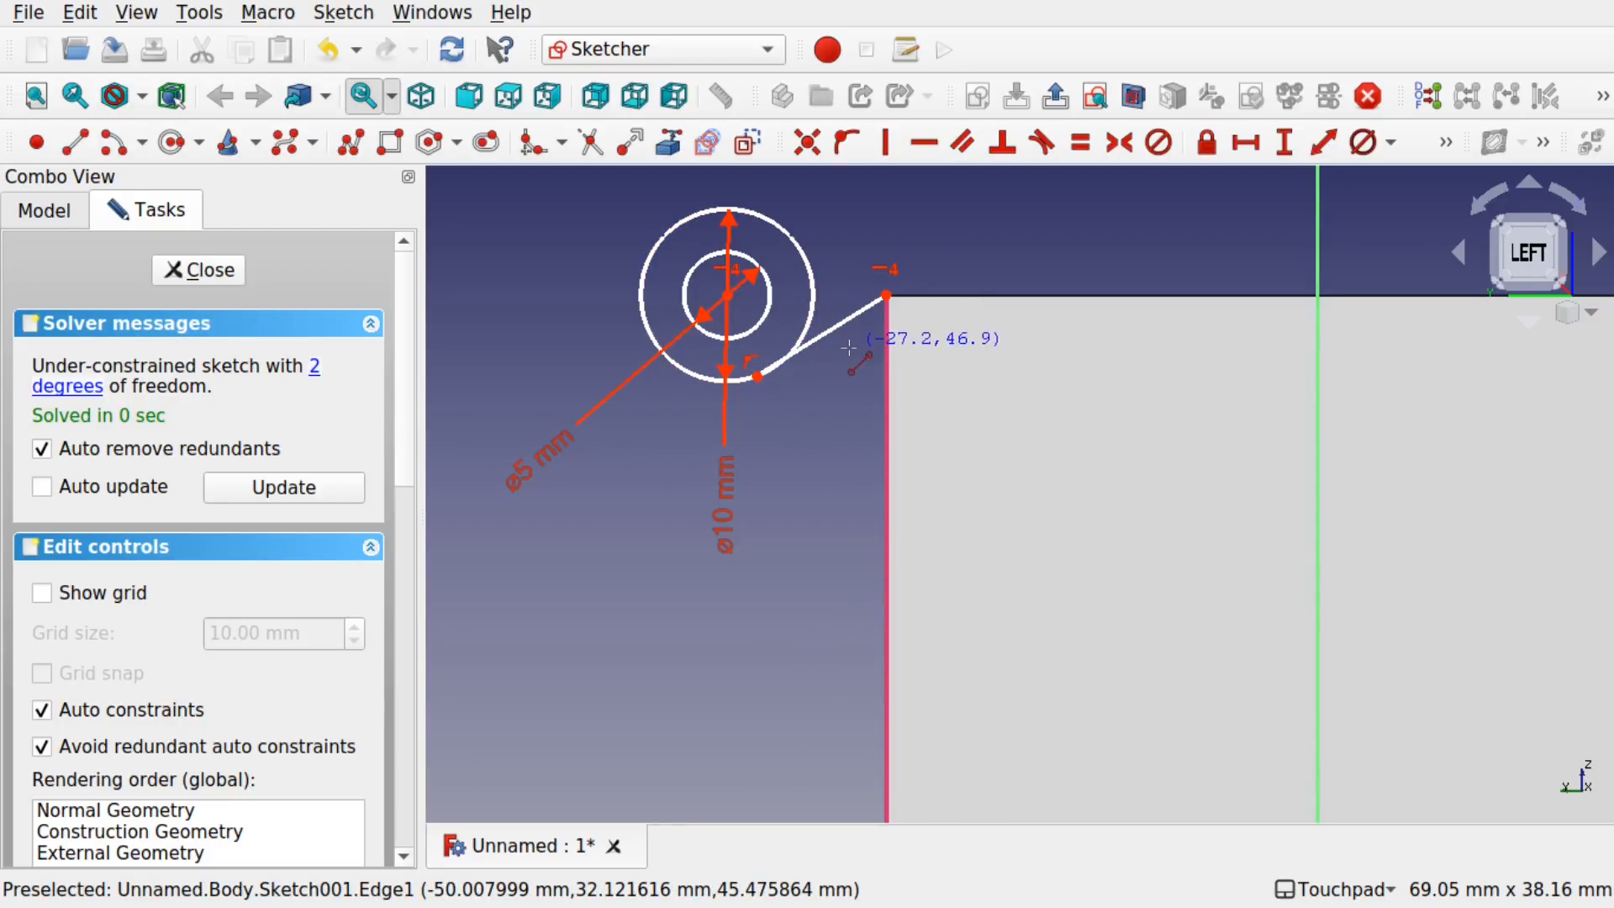
key("Escape")
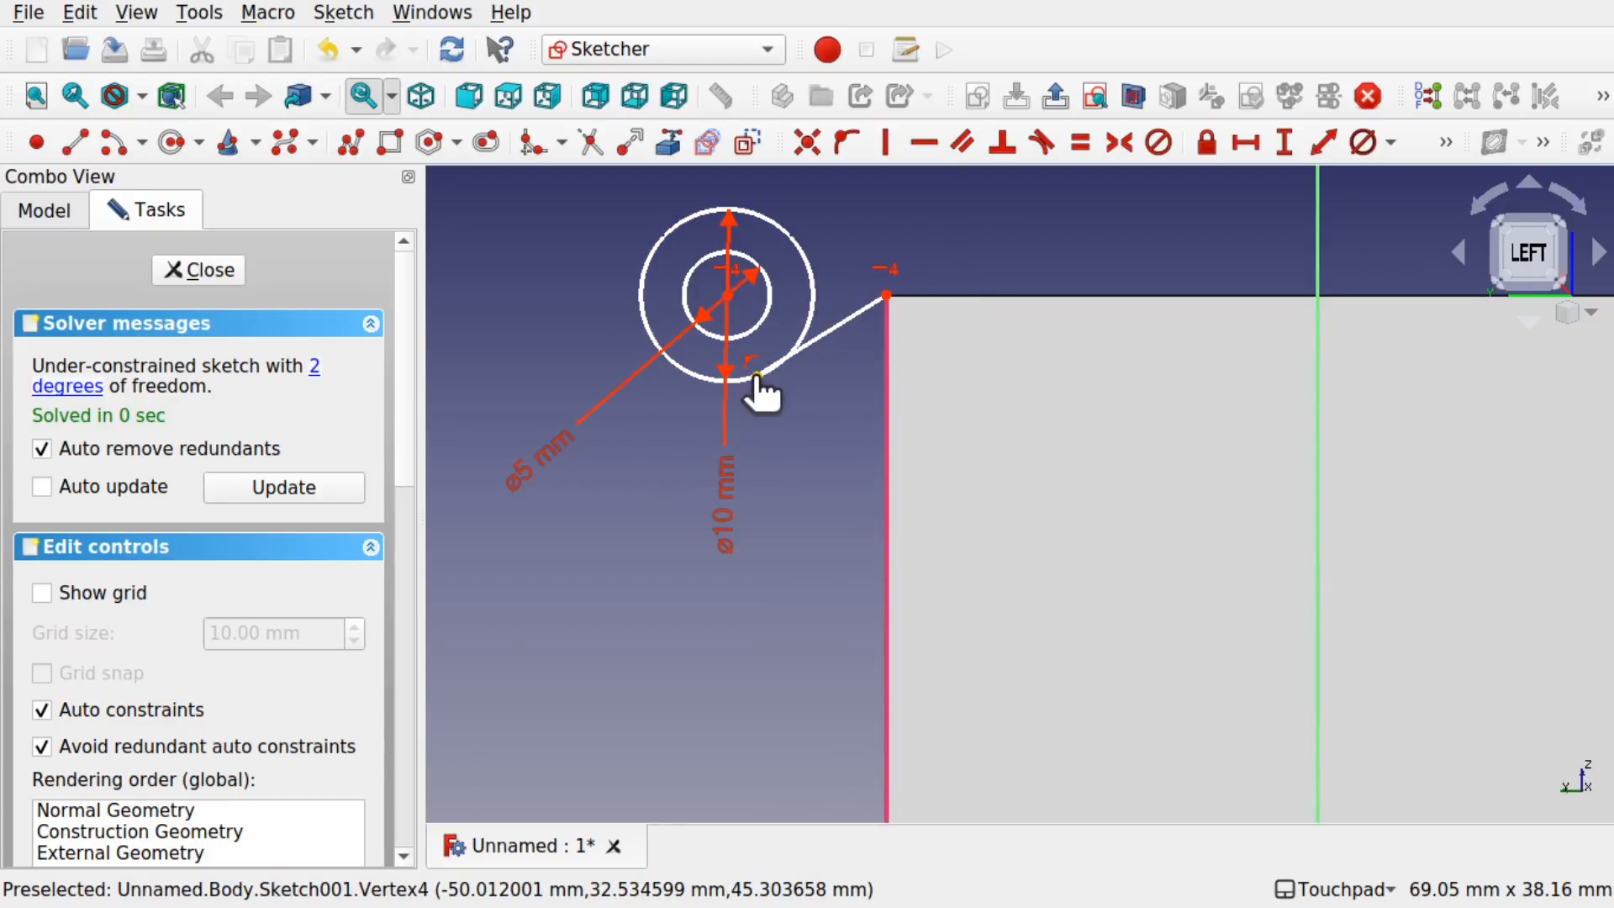
Step: Move the line's end on the outer circle roughly level with the box corner and constrain the line horizontal
left_click_drag(757, 377, 822, 296)
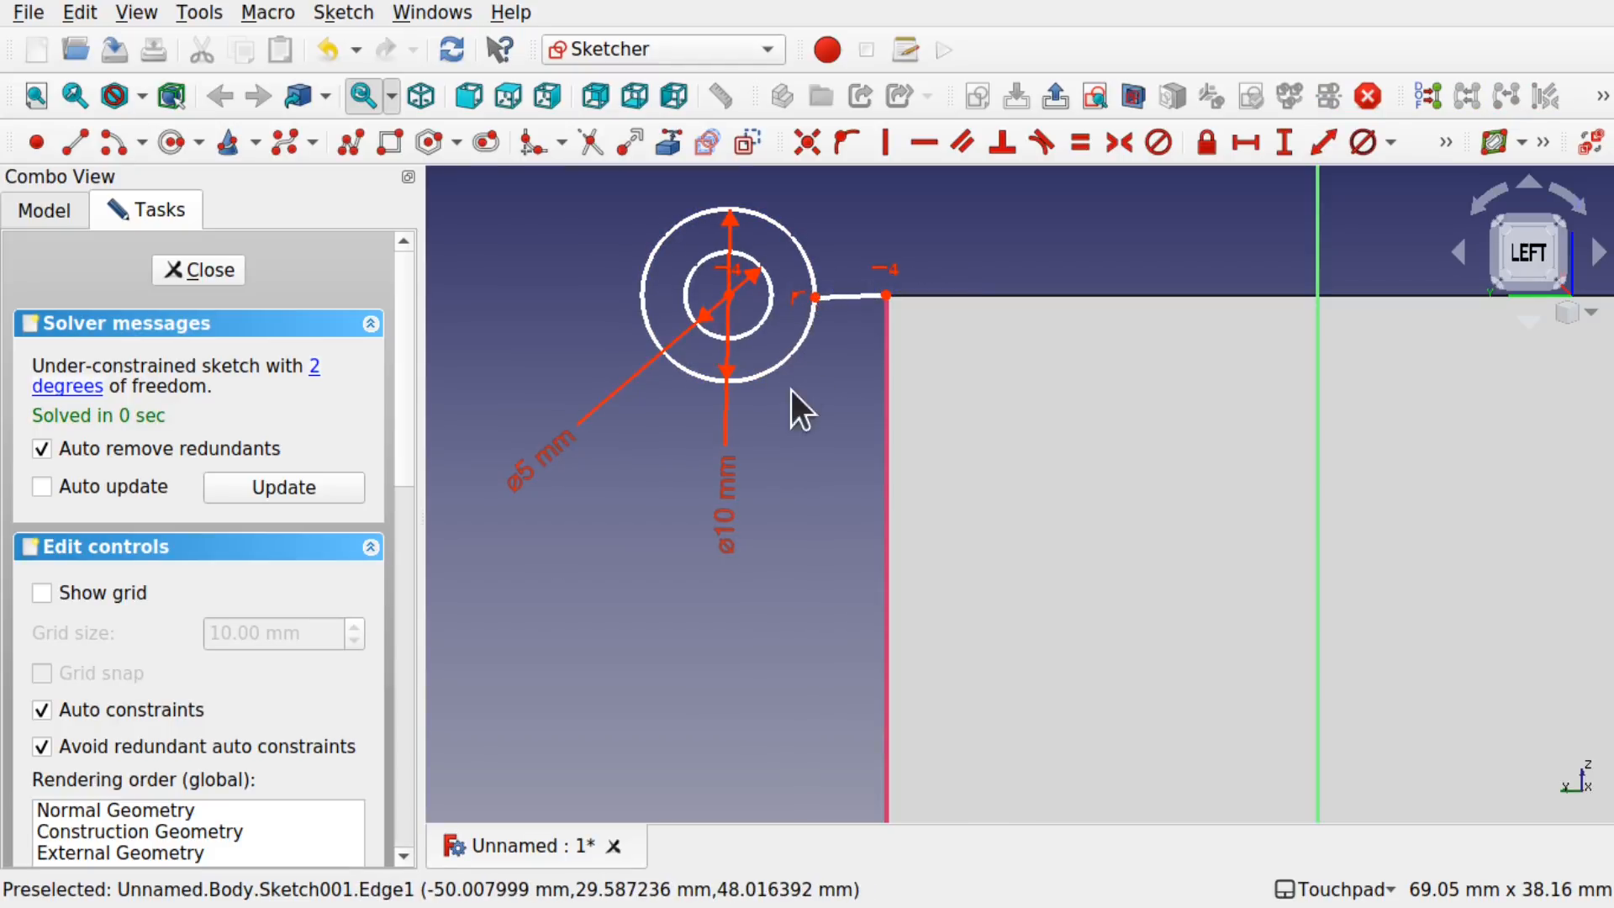
left_click(857, 299)
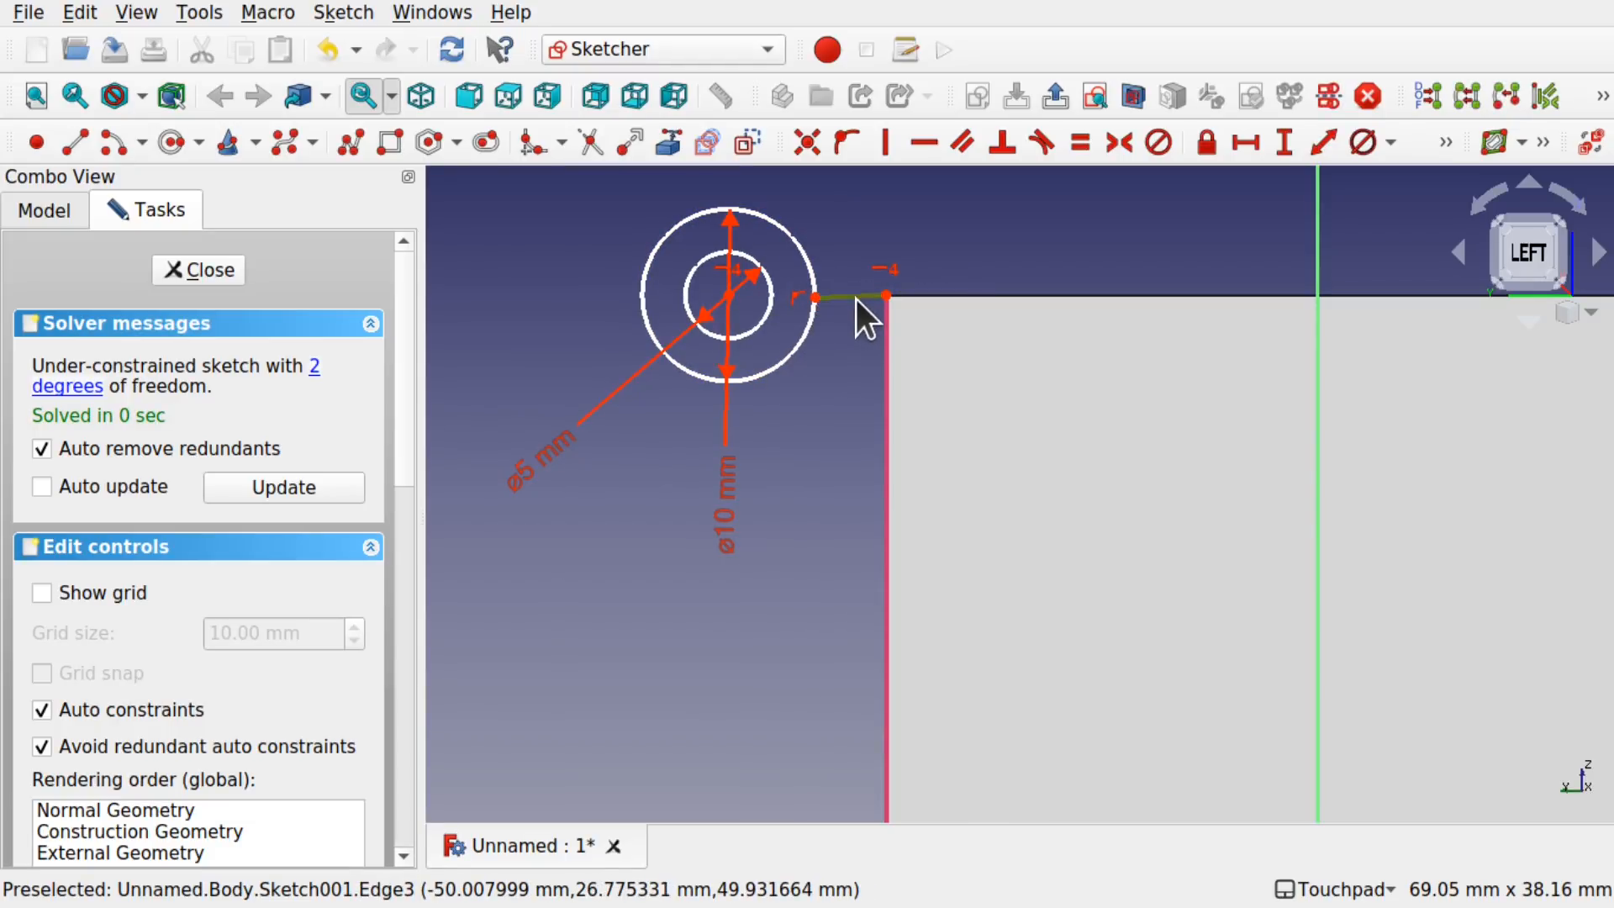
left_click(929, 136)
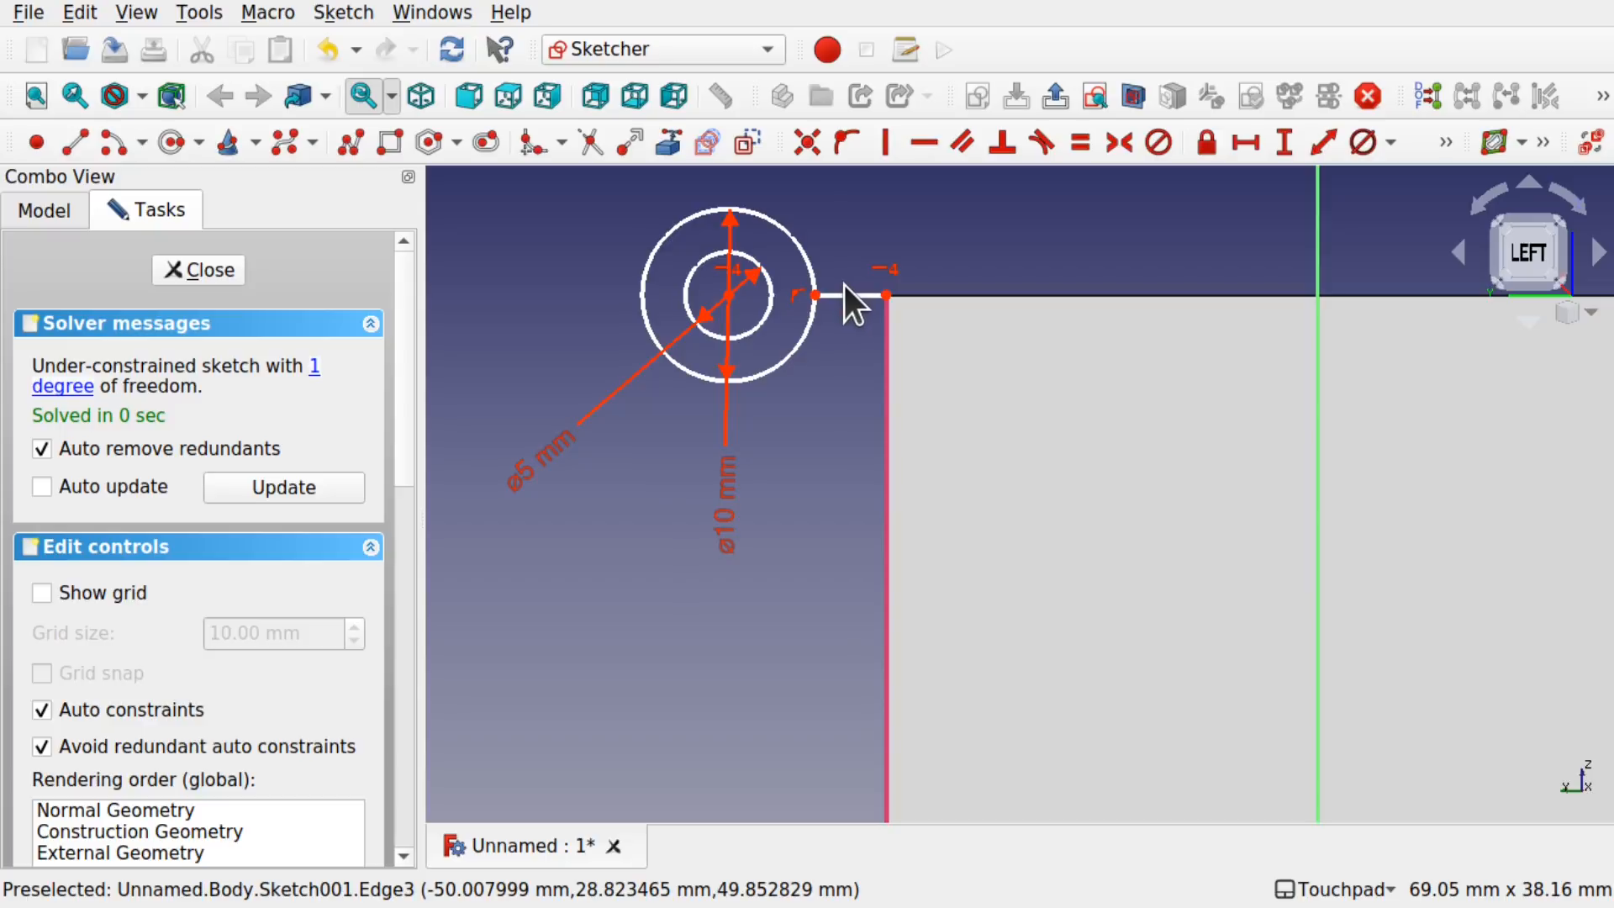
Step: Draw a sloping line from the lower part of the outer circle to the box's linked vertical edge
left_click(74, 141)
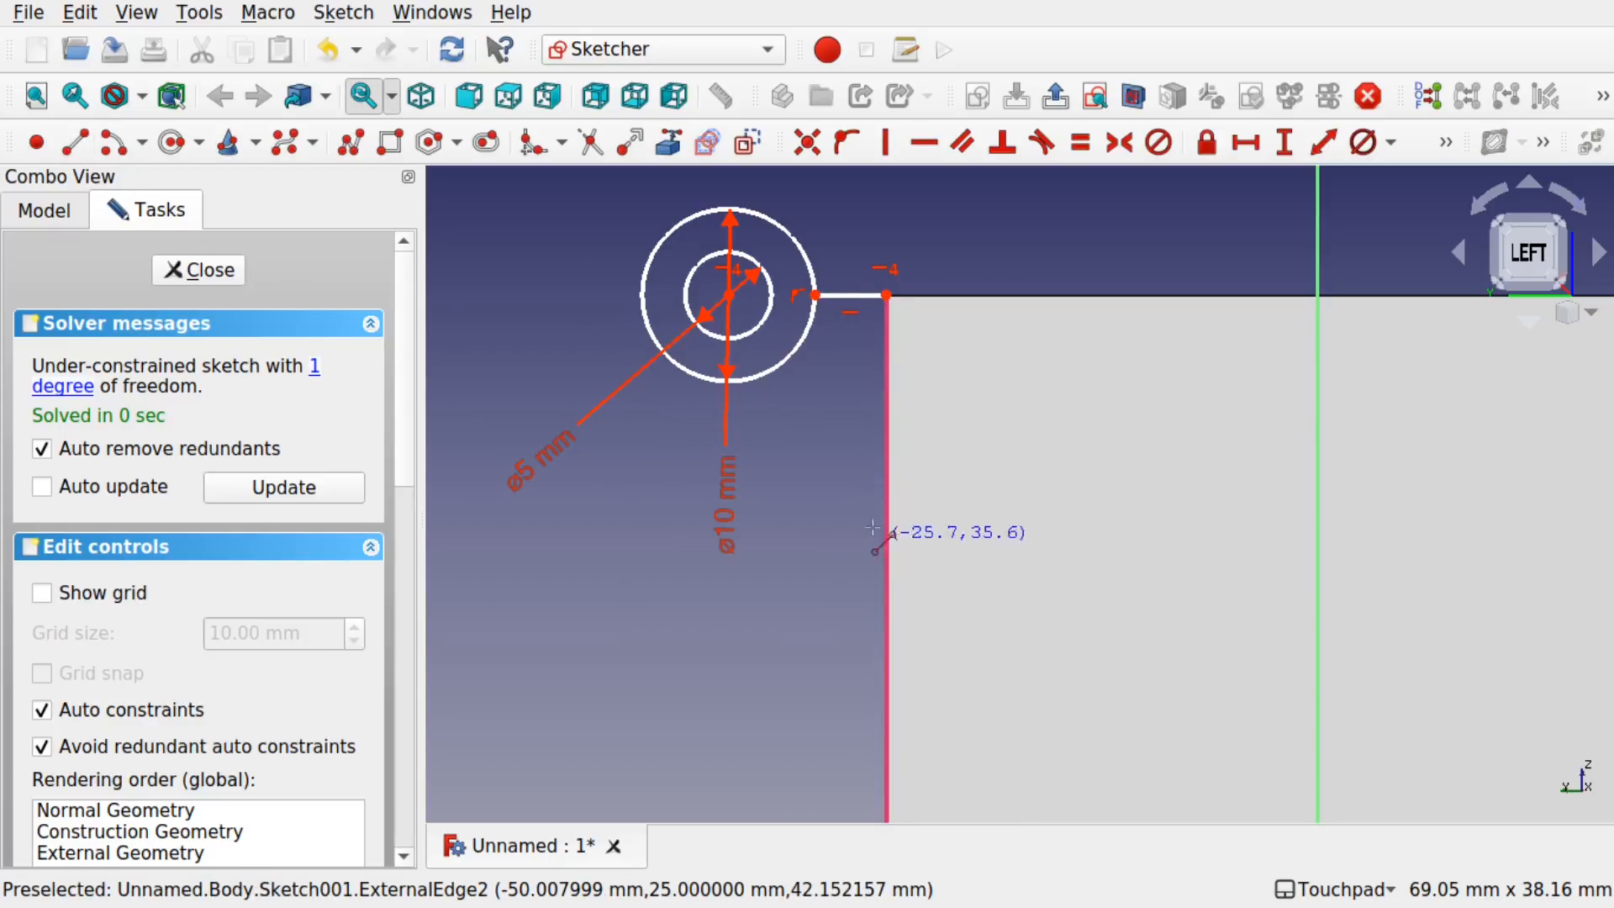
left_click(765, 371)
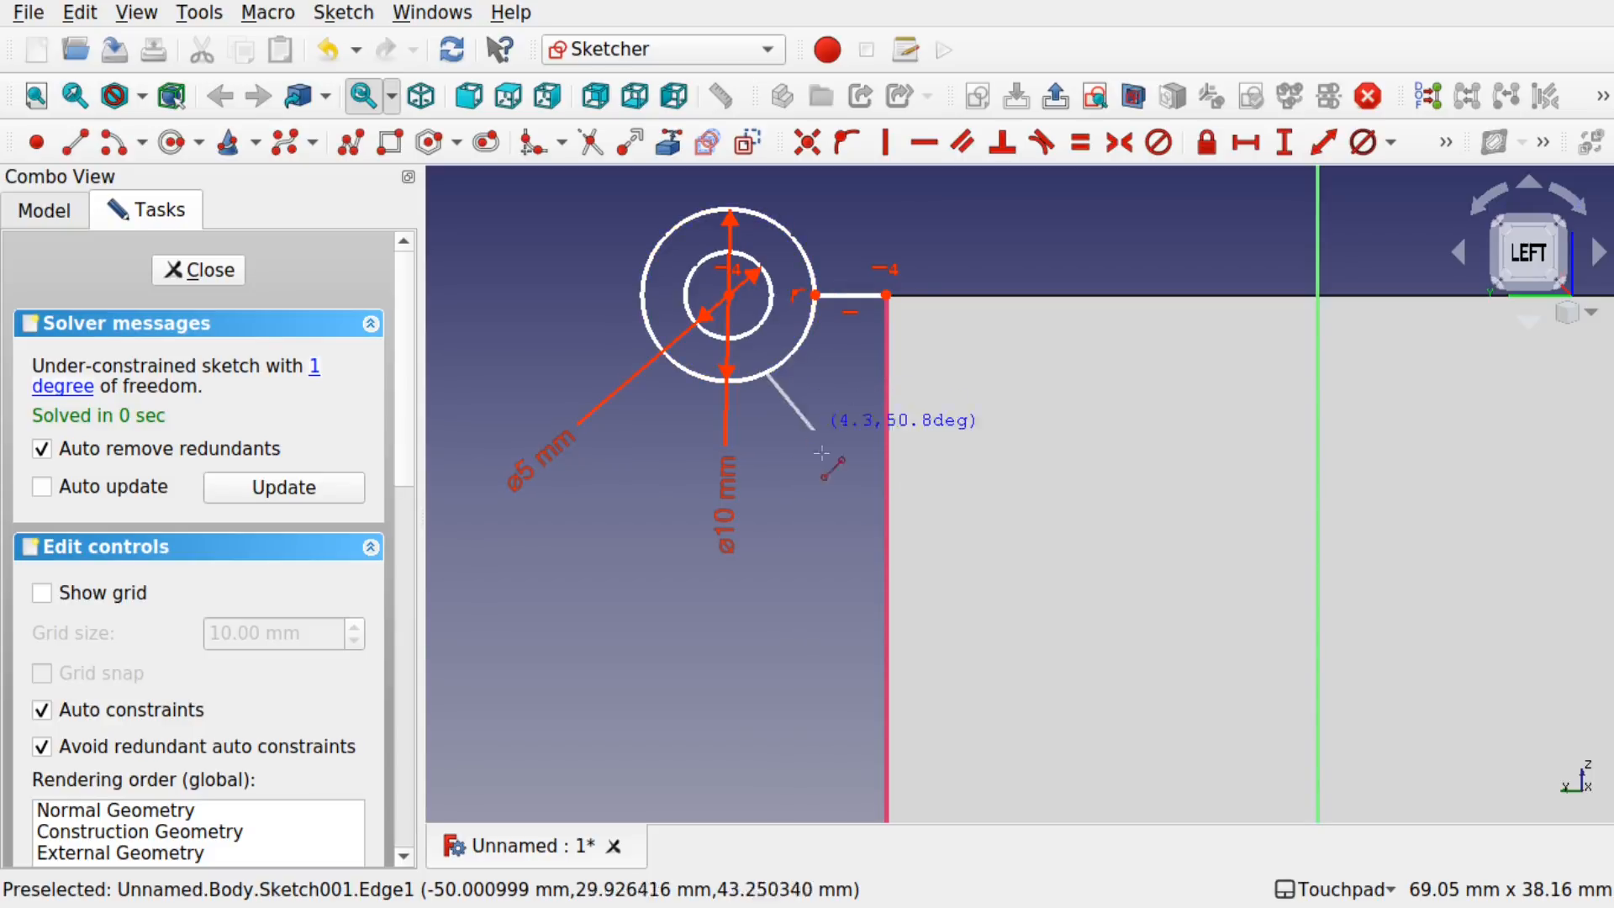
left_click(886, 499)
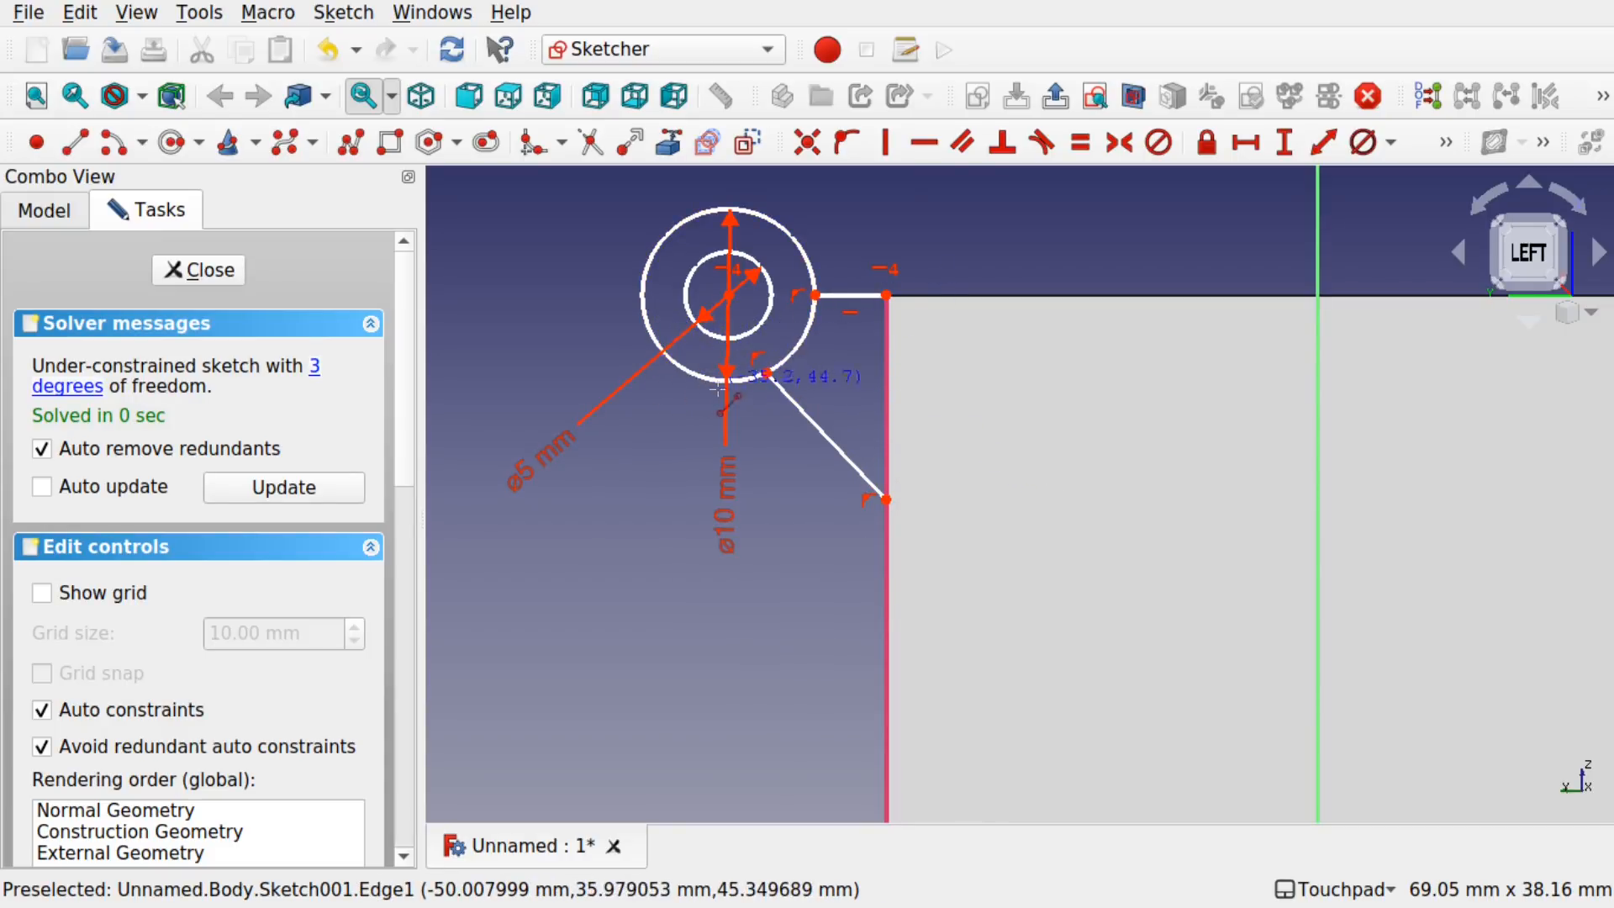
key("Escape")
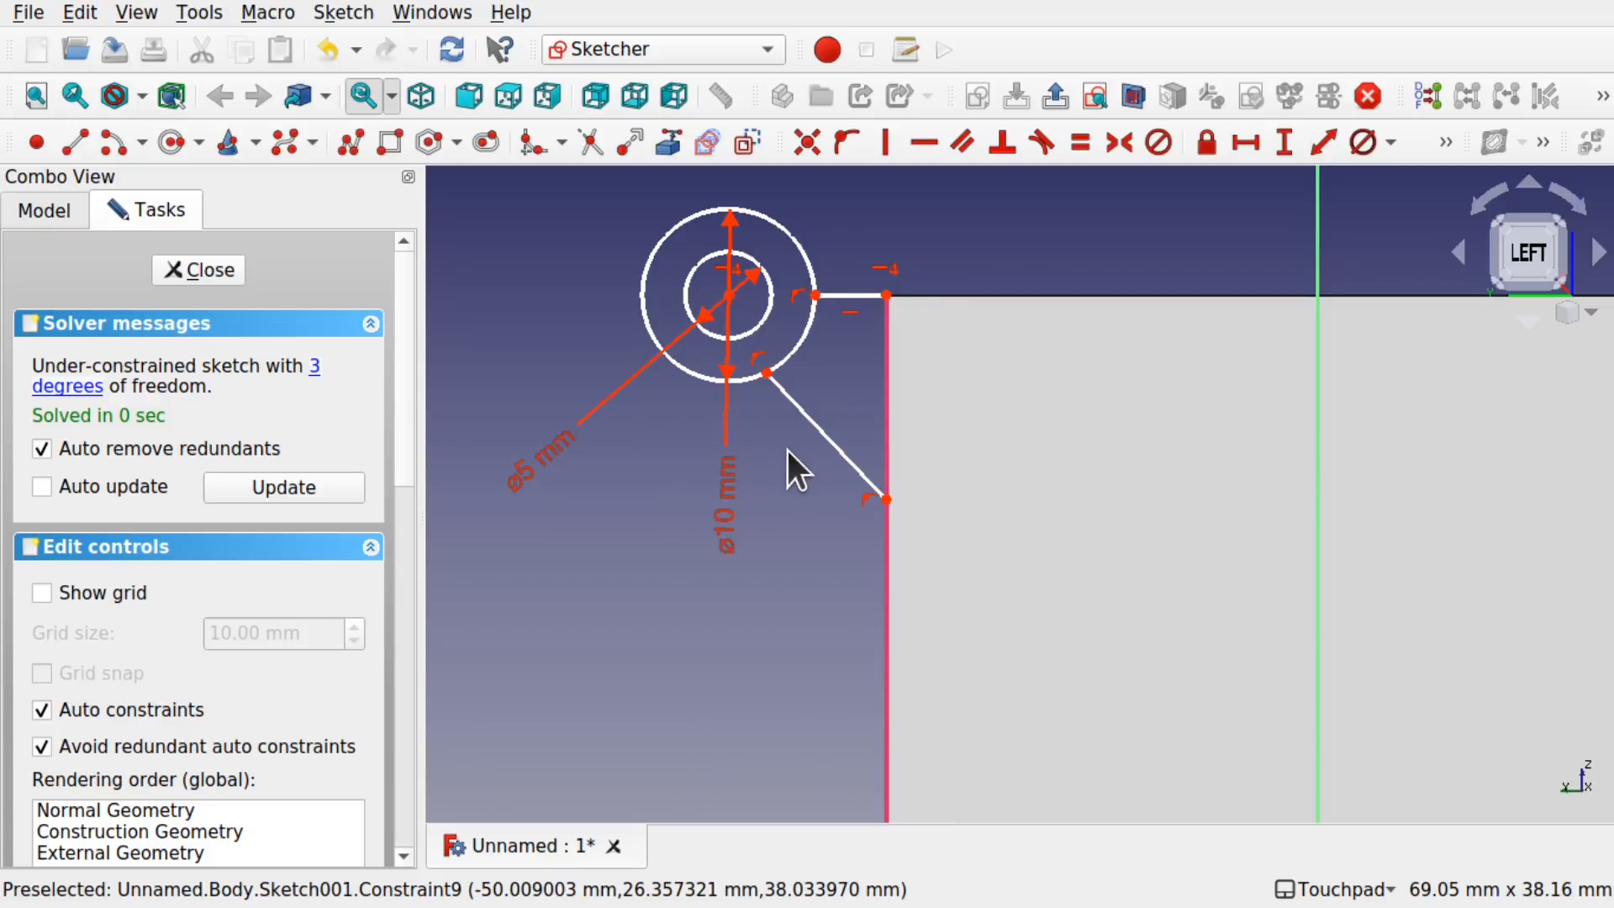
Step: Constrain the sloping line tangent to the outer circle
left_click(834, 441)
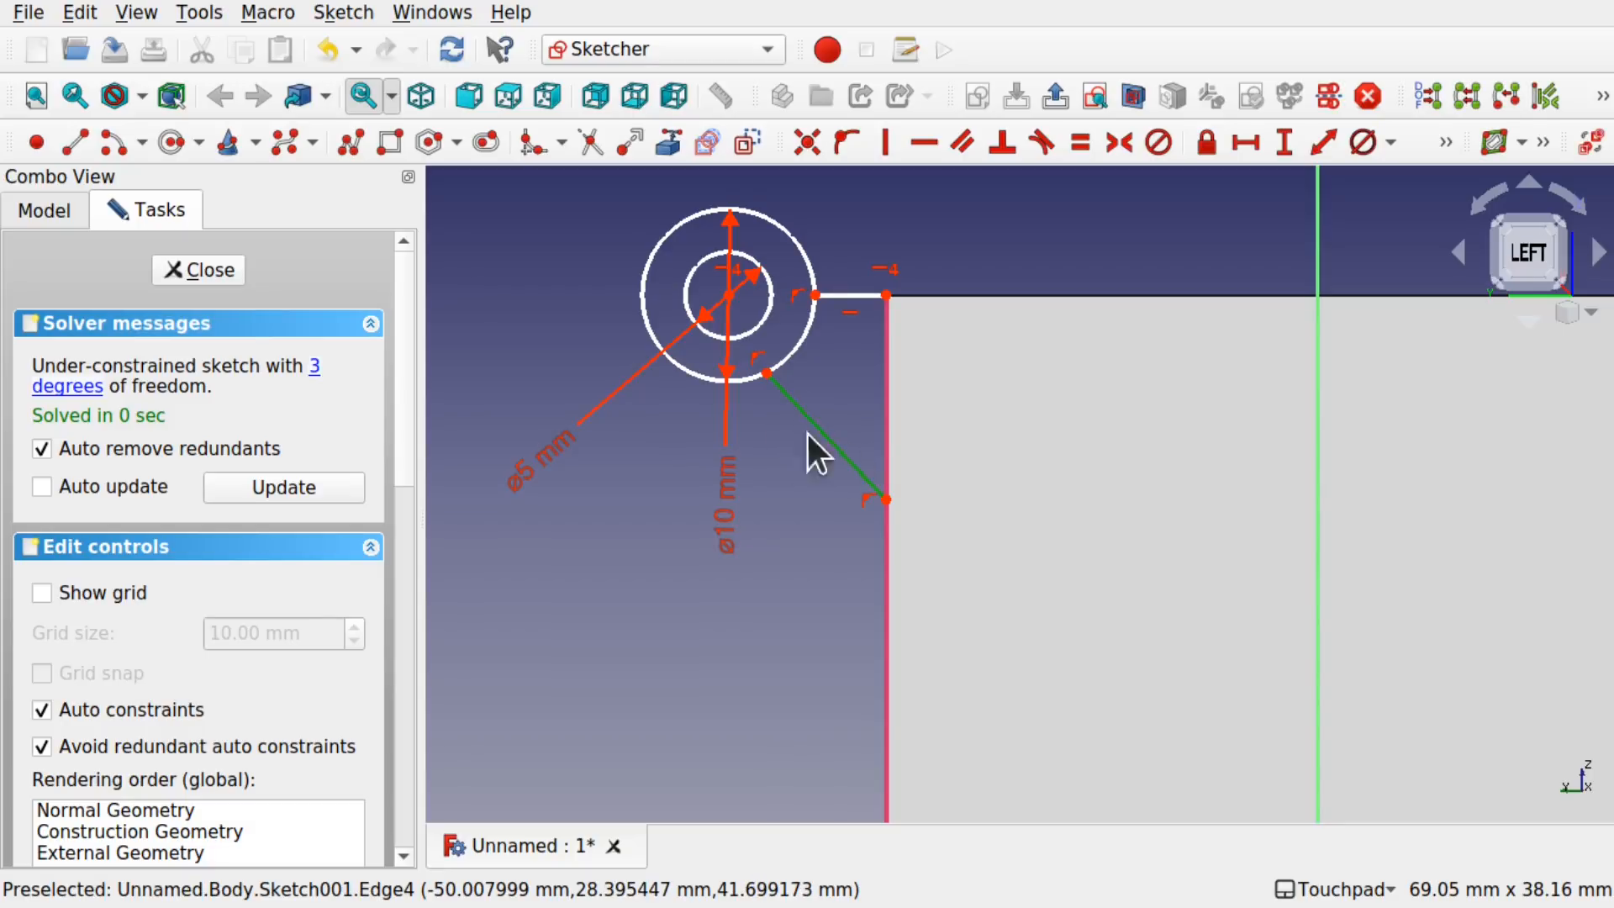
left_click(742, 385)
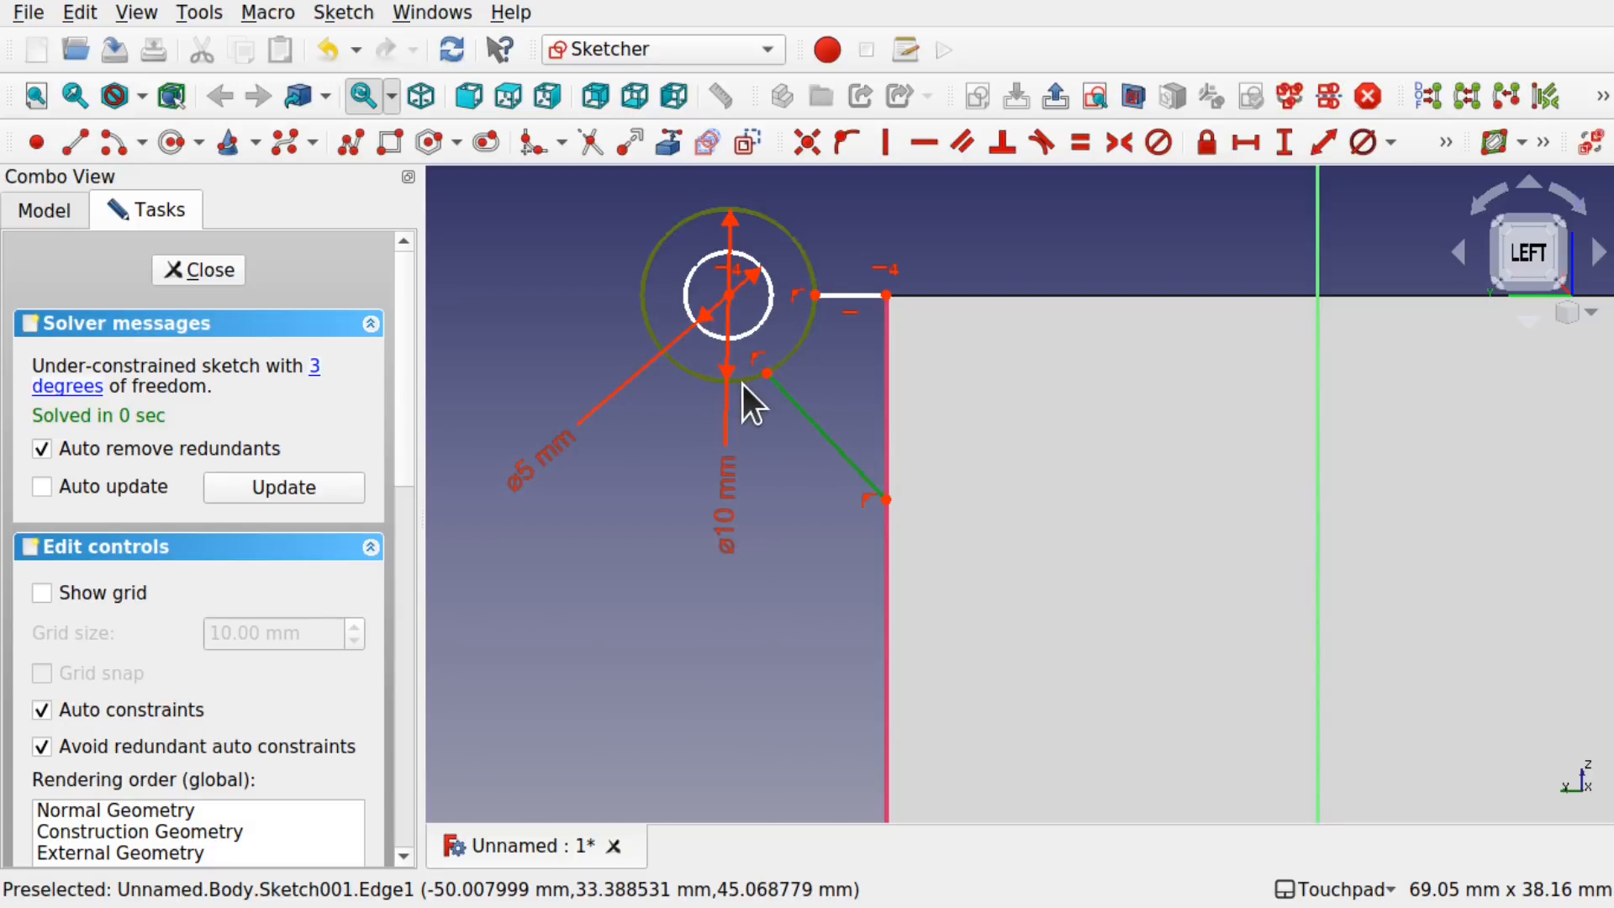
left_click(1041, 140)
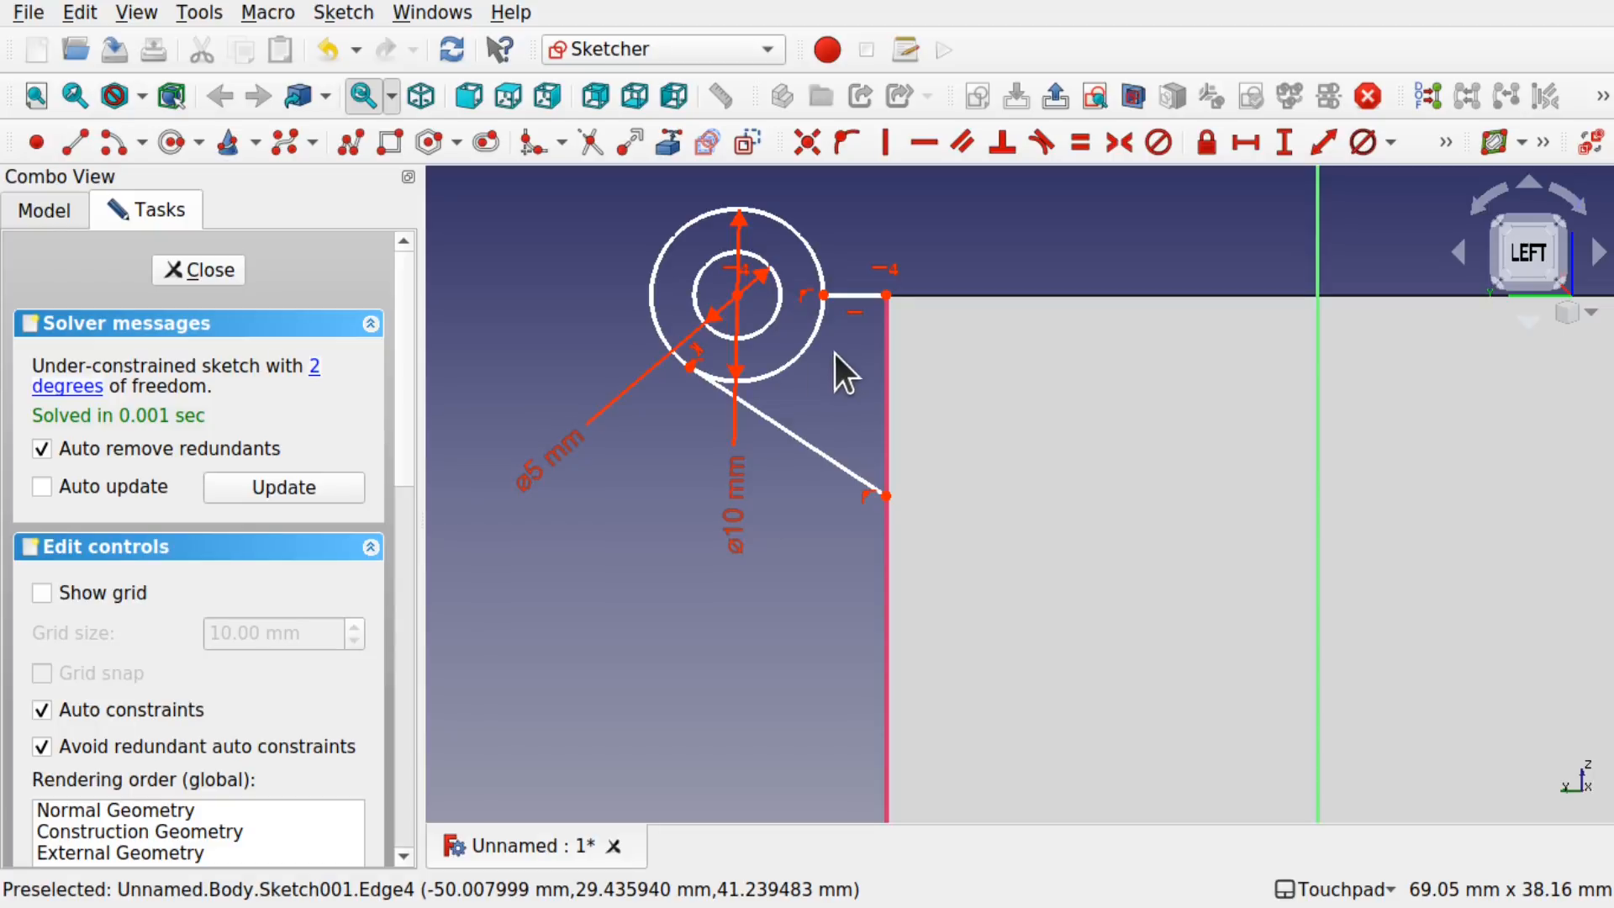
Step: Draw a line about 11.6 mm long from the box corner down to the sloping line's lower end
left_click(74, 143)
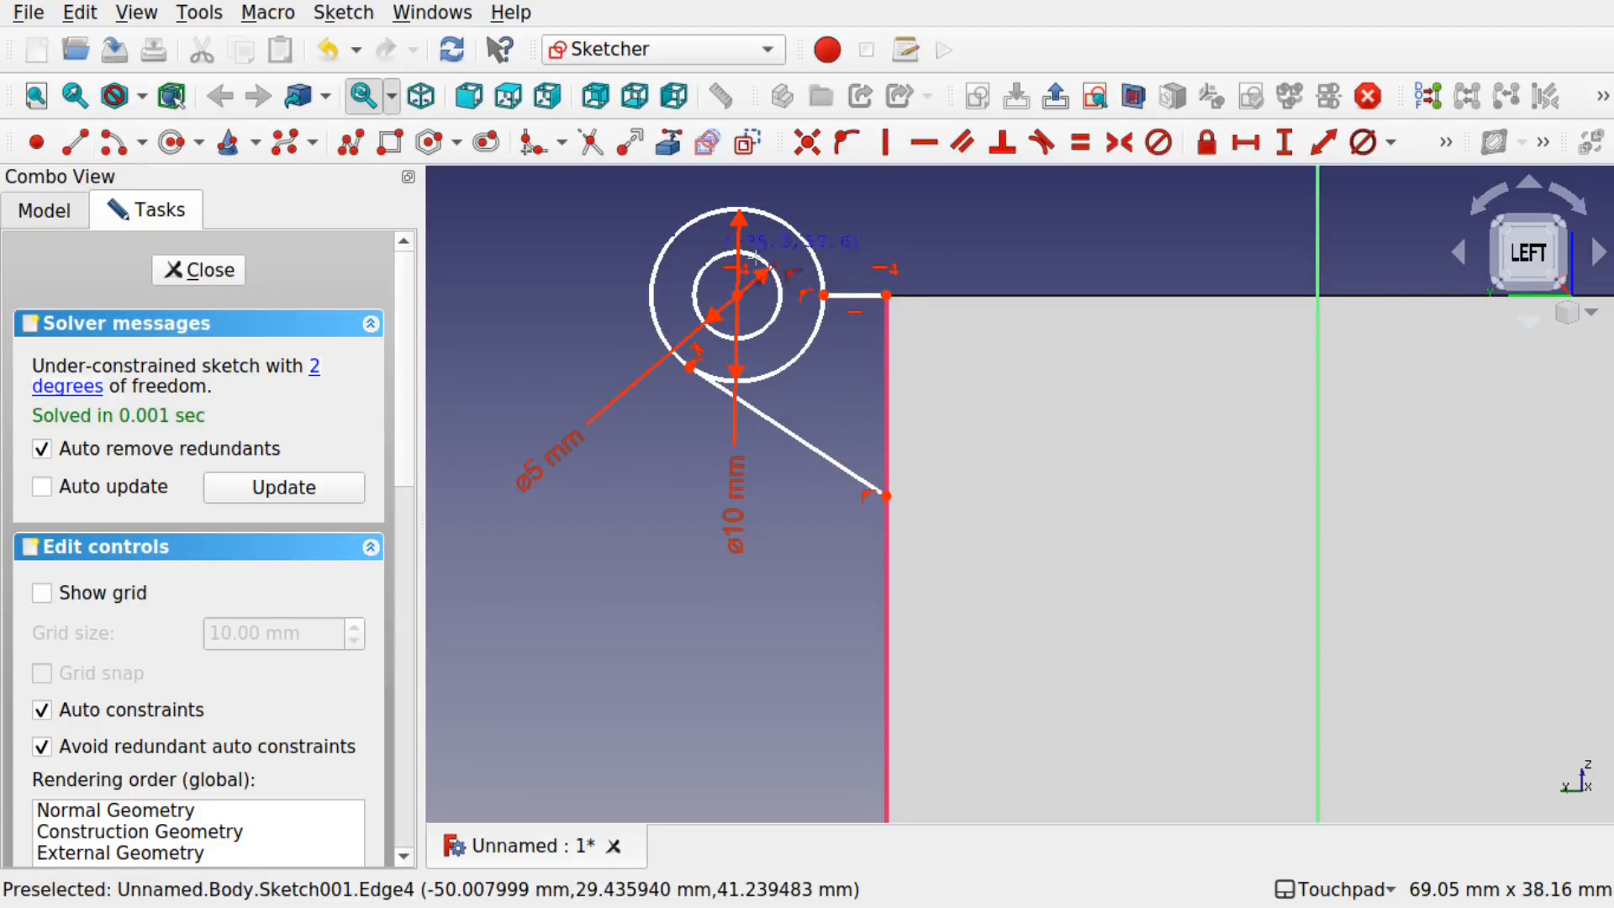
left_click(886, 295)
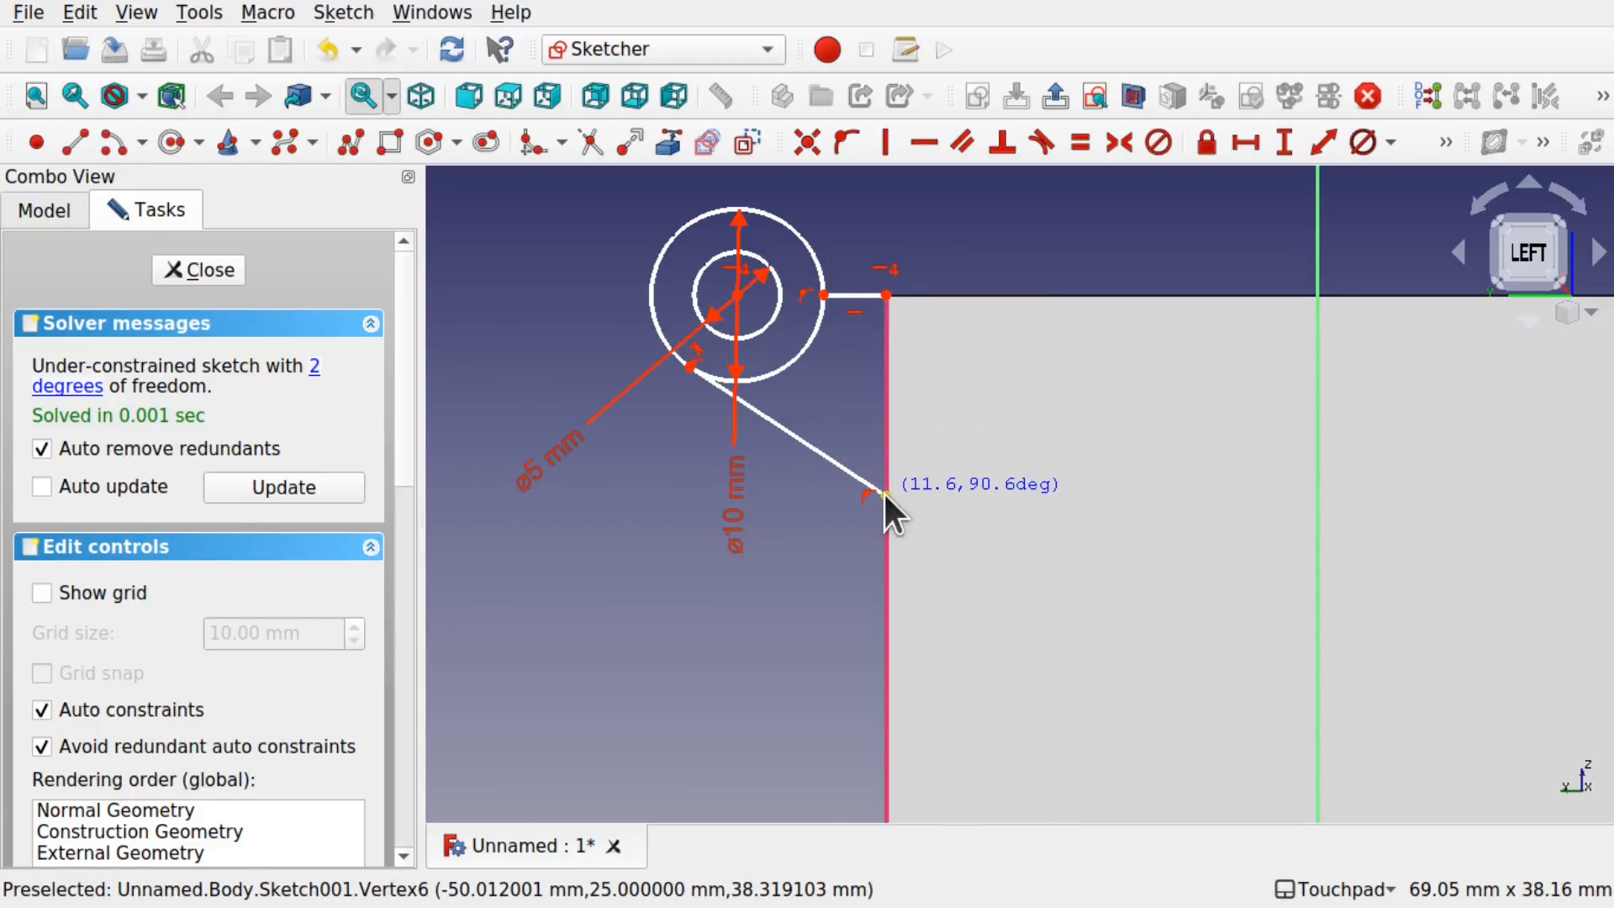
left_click(884, 491)
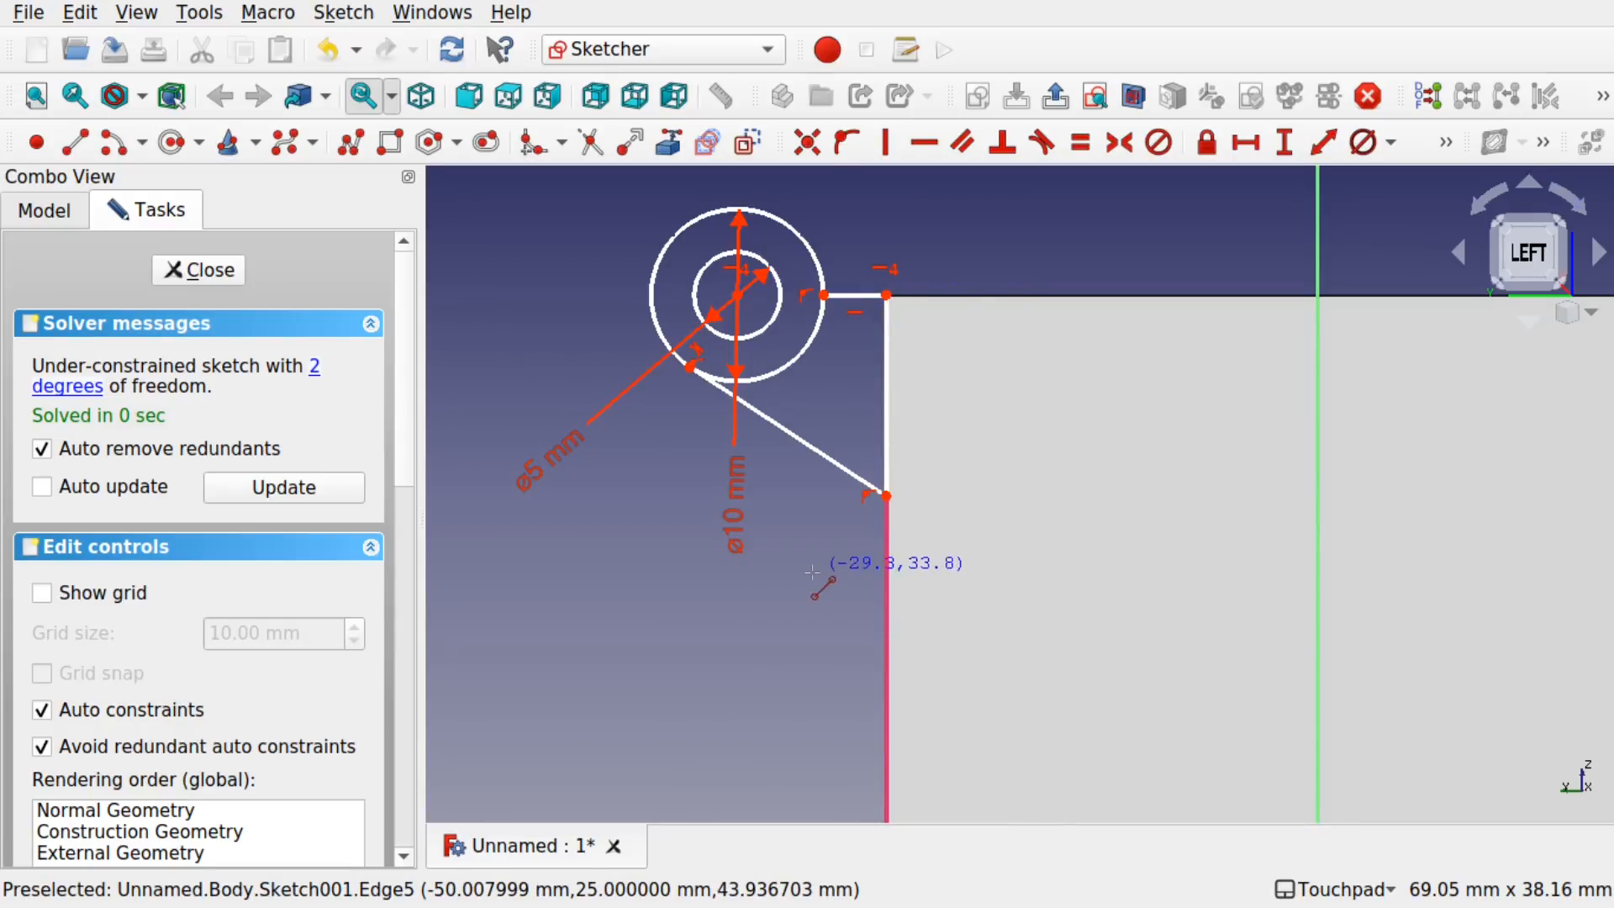
key("Escape")
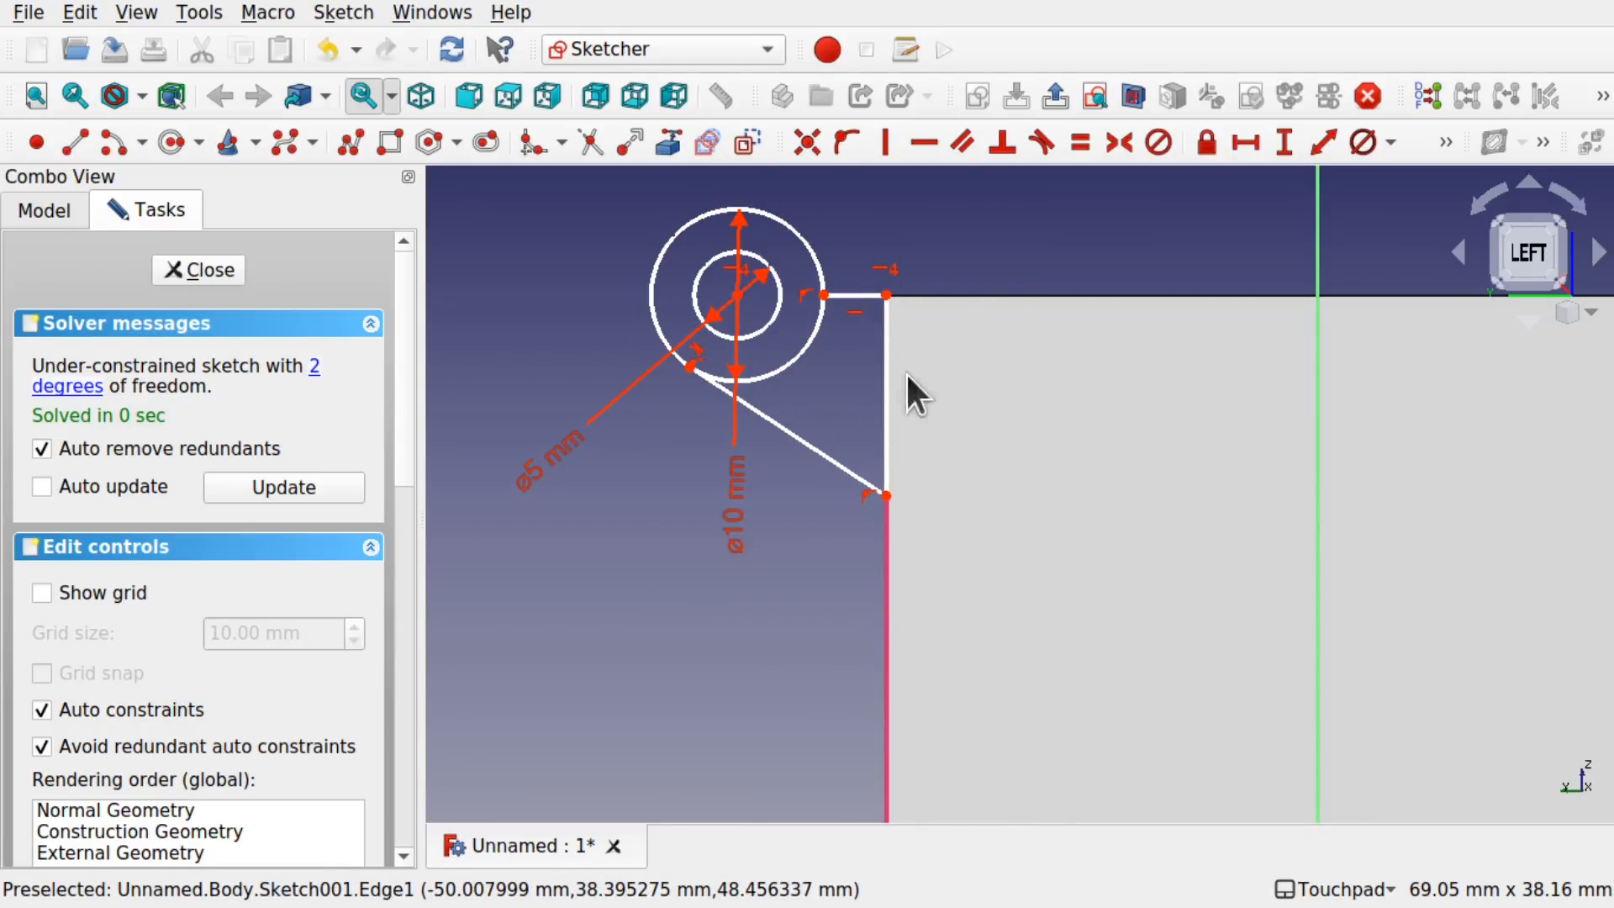
Step: Trim away the part of the outer circle between the horizontal line and the tangent line
left_click_drag(900, 420, 951, 430, "alt")
mouse_move(861, 407)
left_mouse_down("alt")
mouse_move(821, 404)
mouse_move(812, 326)
mouse_move(857, 451)
mouse_move(811, 345)
mouse_move(1041, 216)
mouse_move(967, 195)
mouse_move(933, 396)
left_mouse_up("alt")
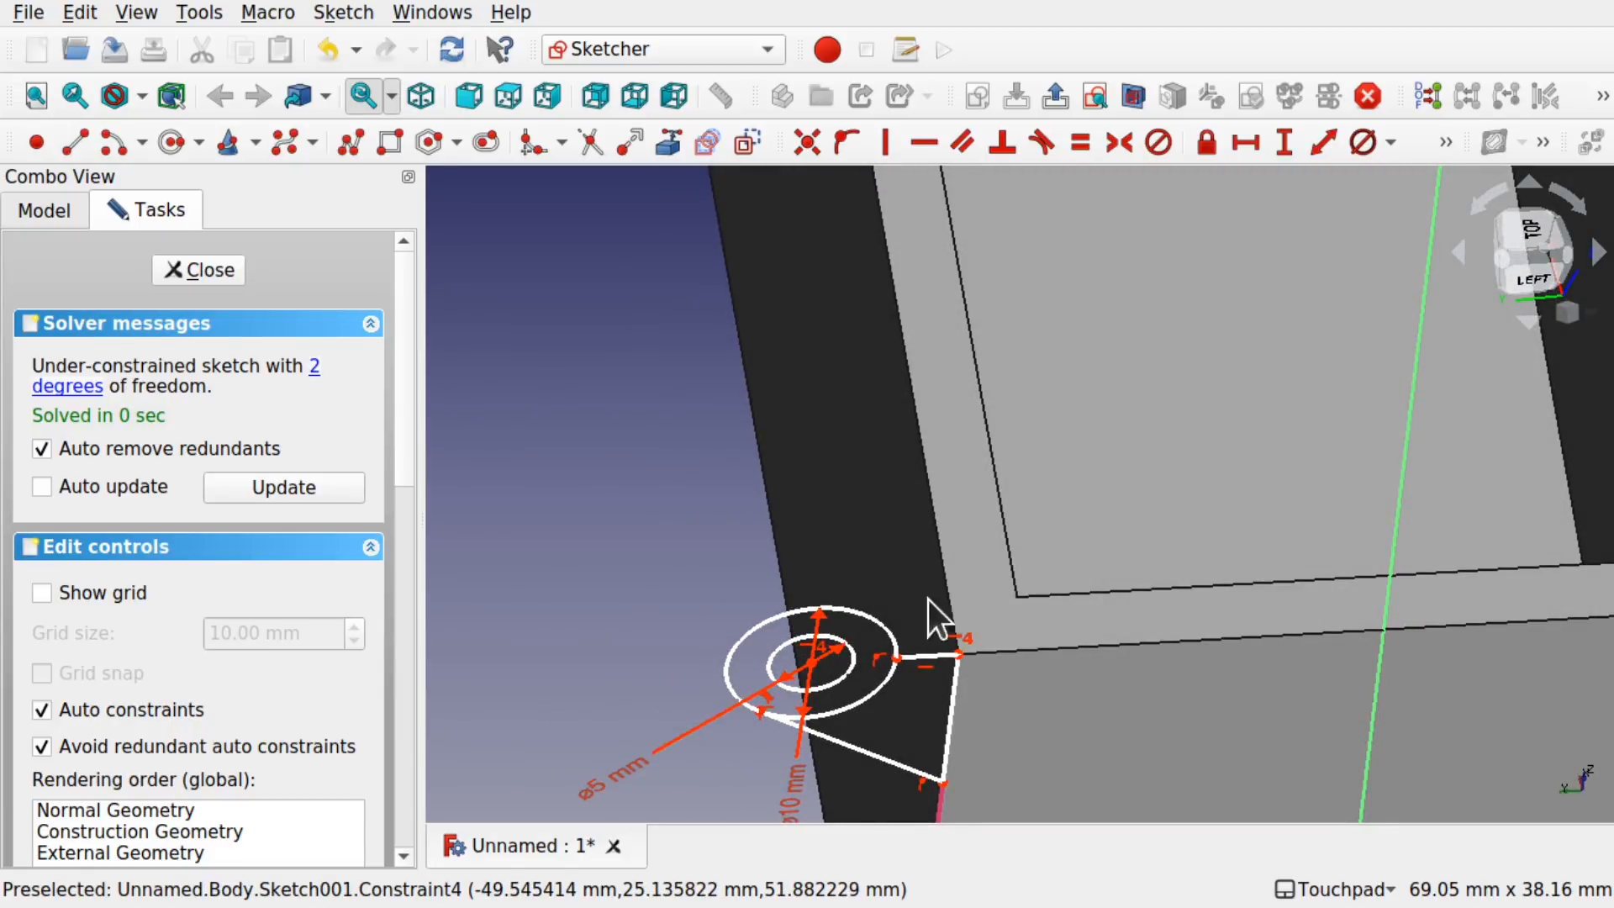
left_click_drag(927, 598, 897, 475, "alt")
left_click_drag(1092, 598, 1018, 399, "shift")
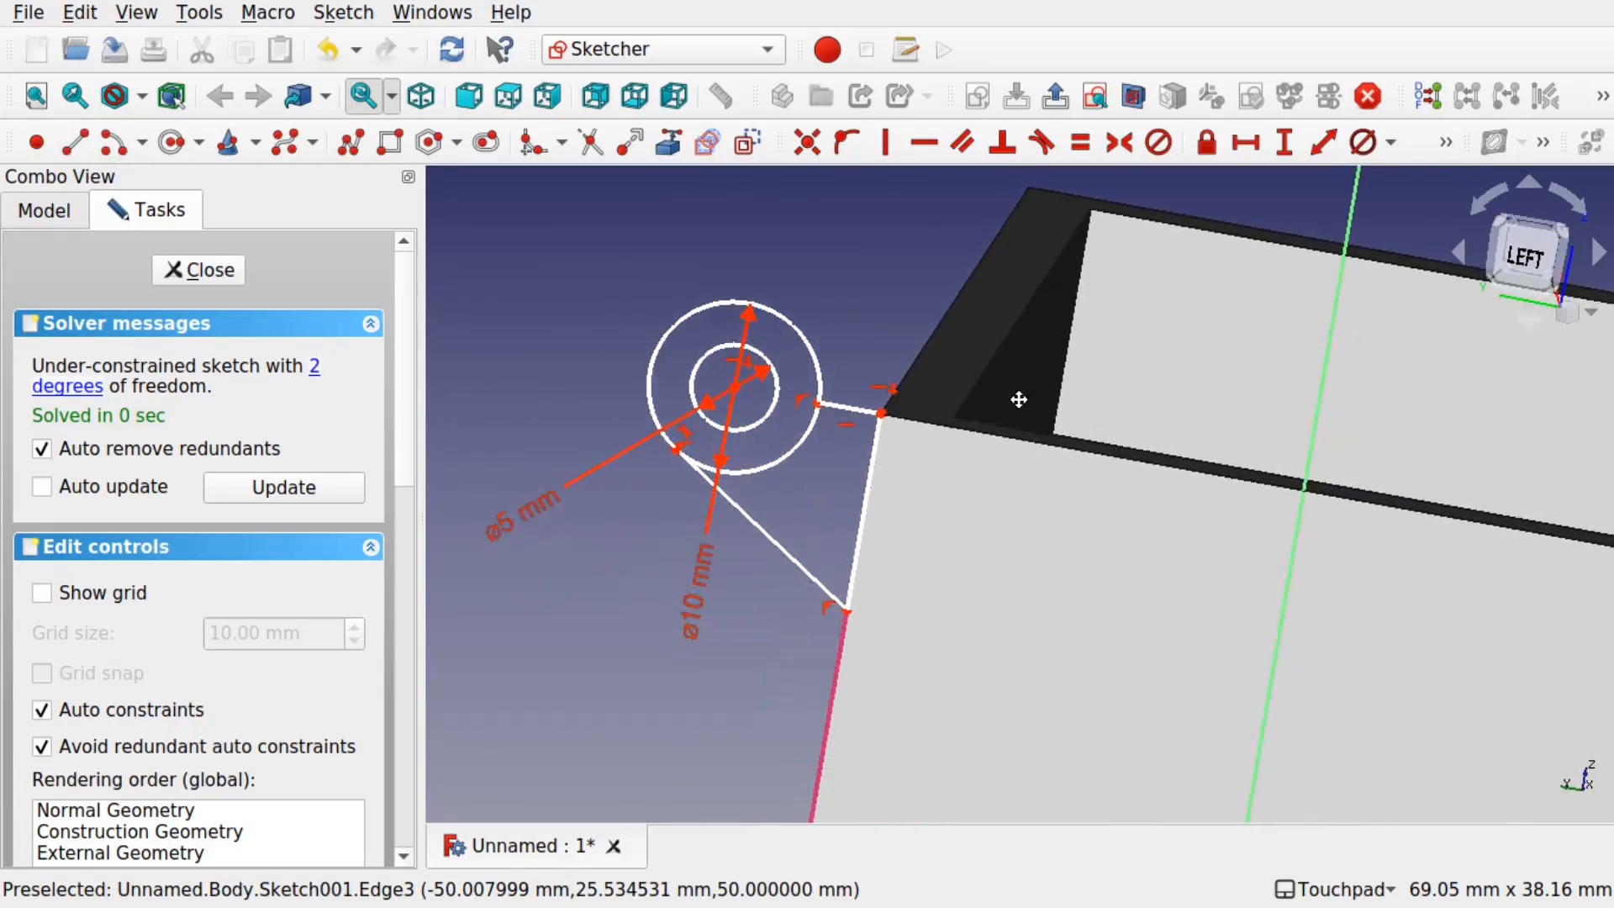
left_click_drag(967, 311, 962, 471, "alt")
left_click_drag(1088, 513, 1053, 477, "alt")
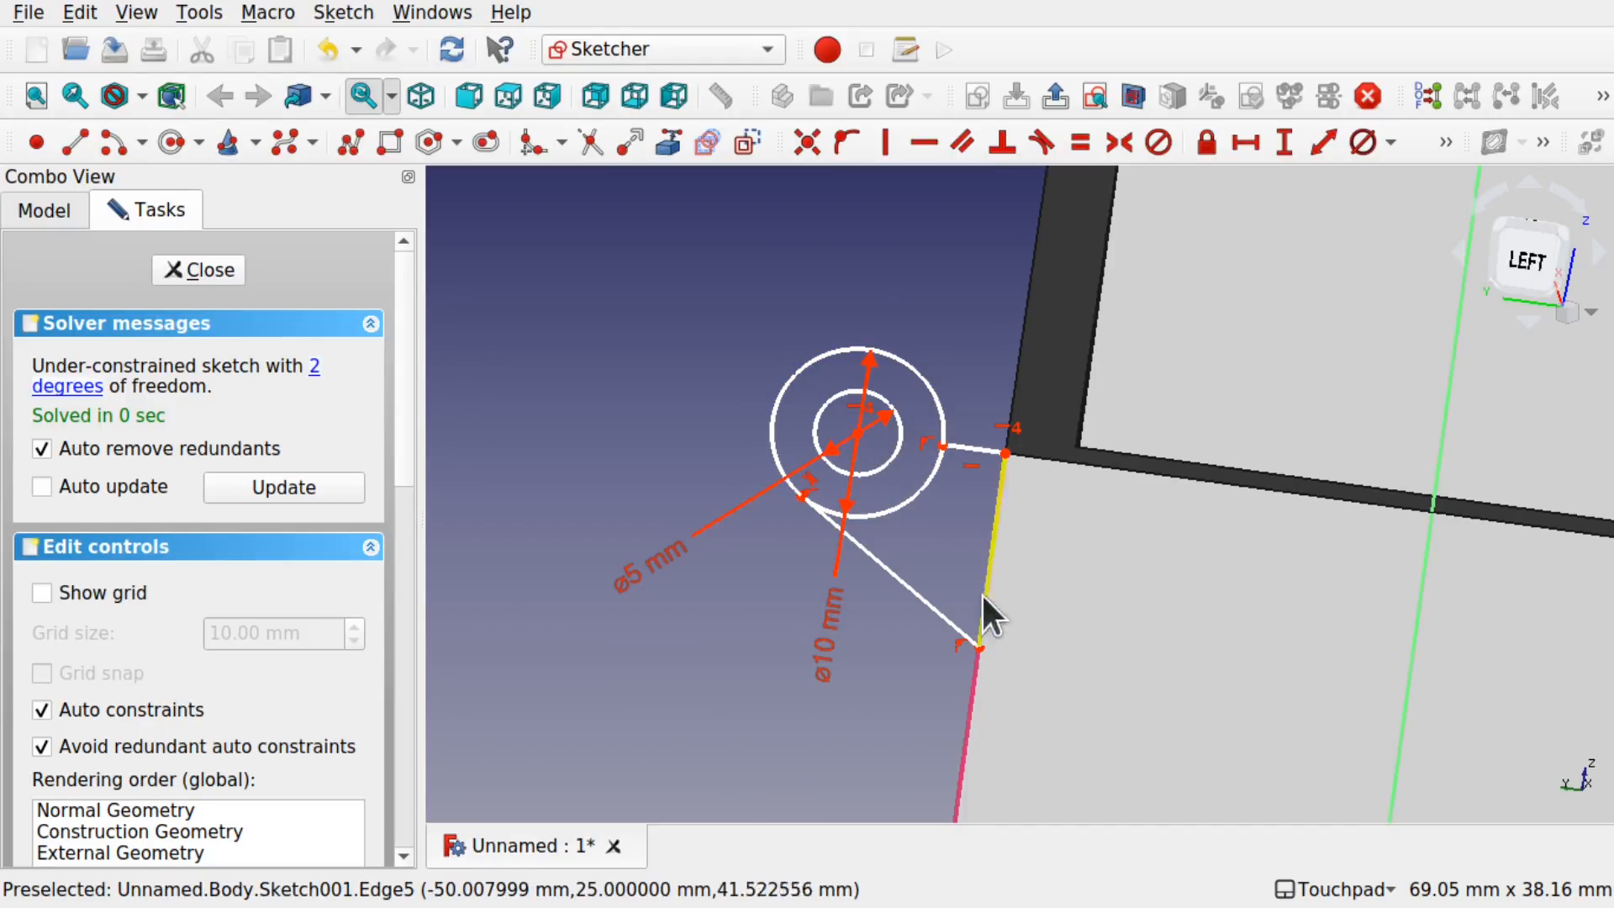
left_click(589, 144)
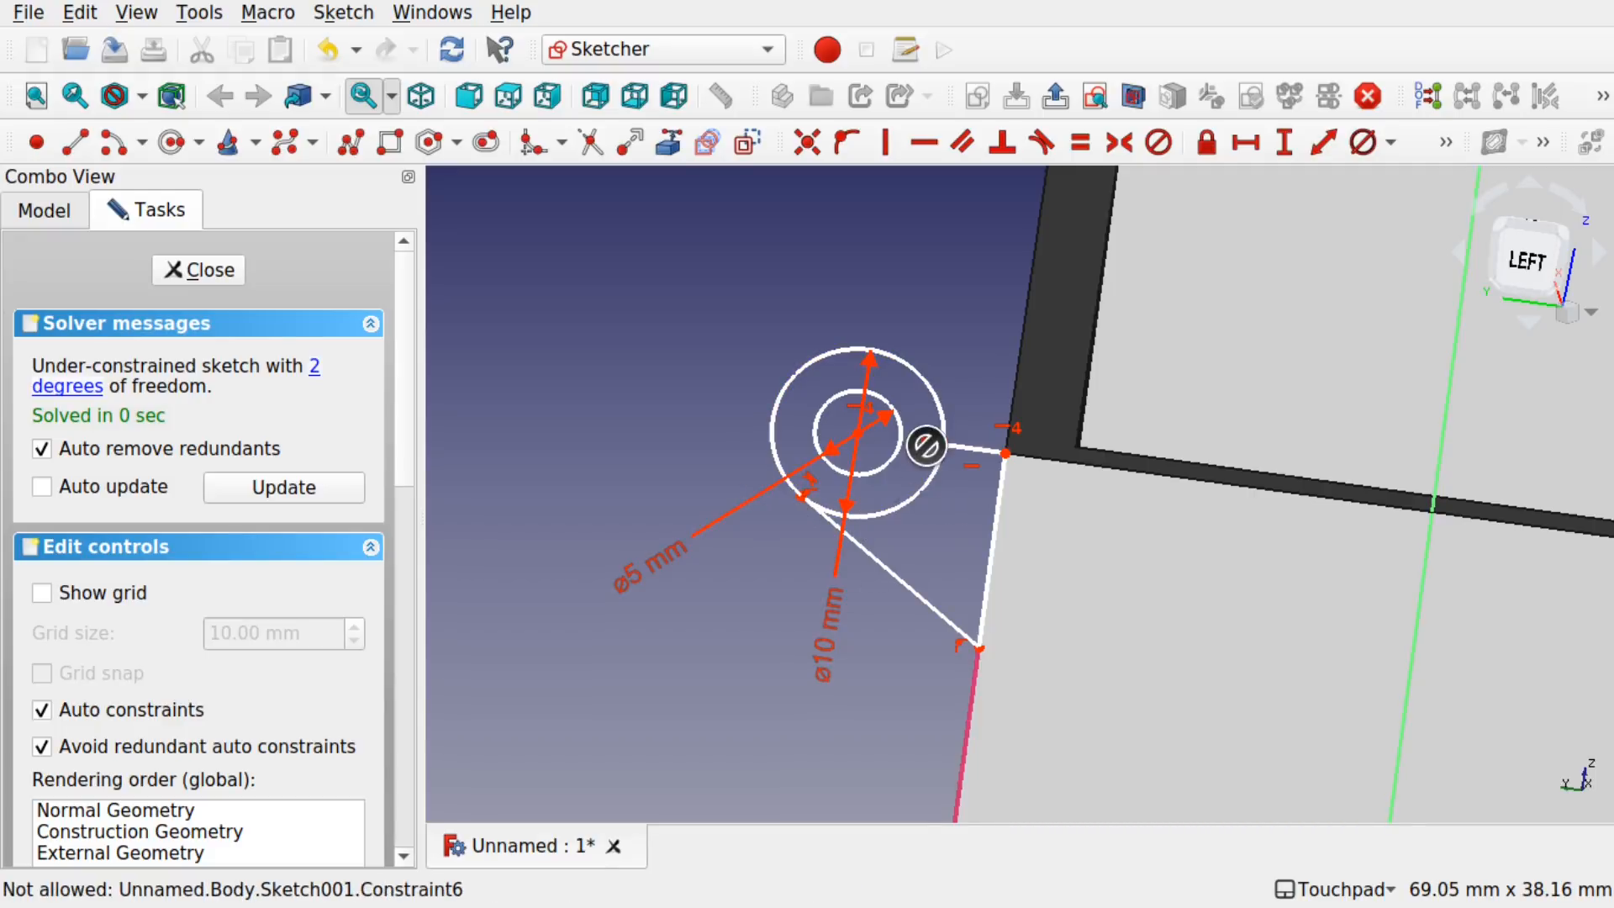
mouse_move(911, 501)
middle_mouse_down()
mouse_move(1025, 491)
mouse_move(1025, 403)
mouse_move(954, 500)
mouse_move(939, 478)
middle_mouse_up()
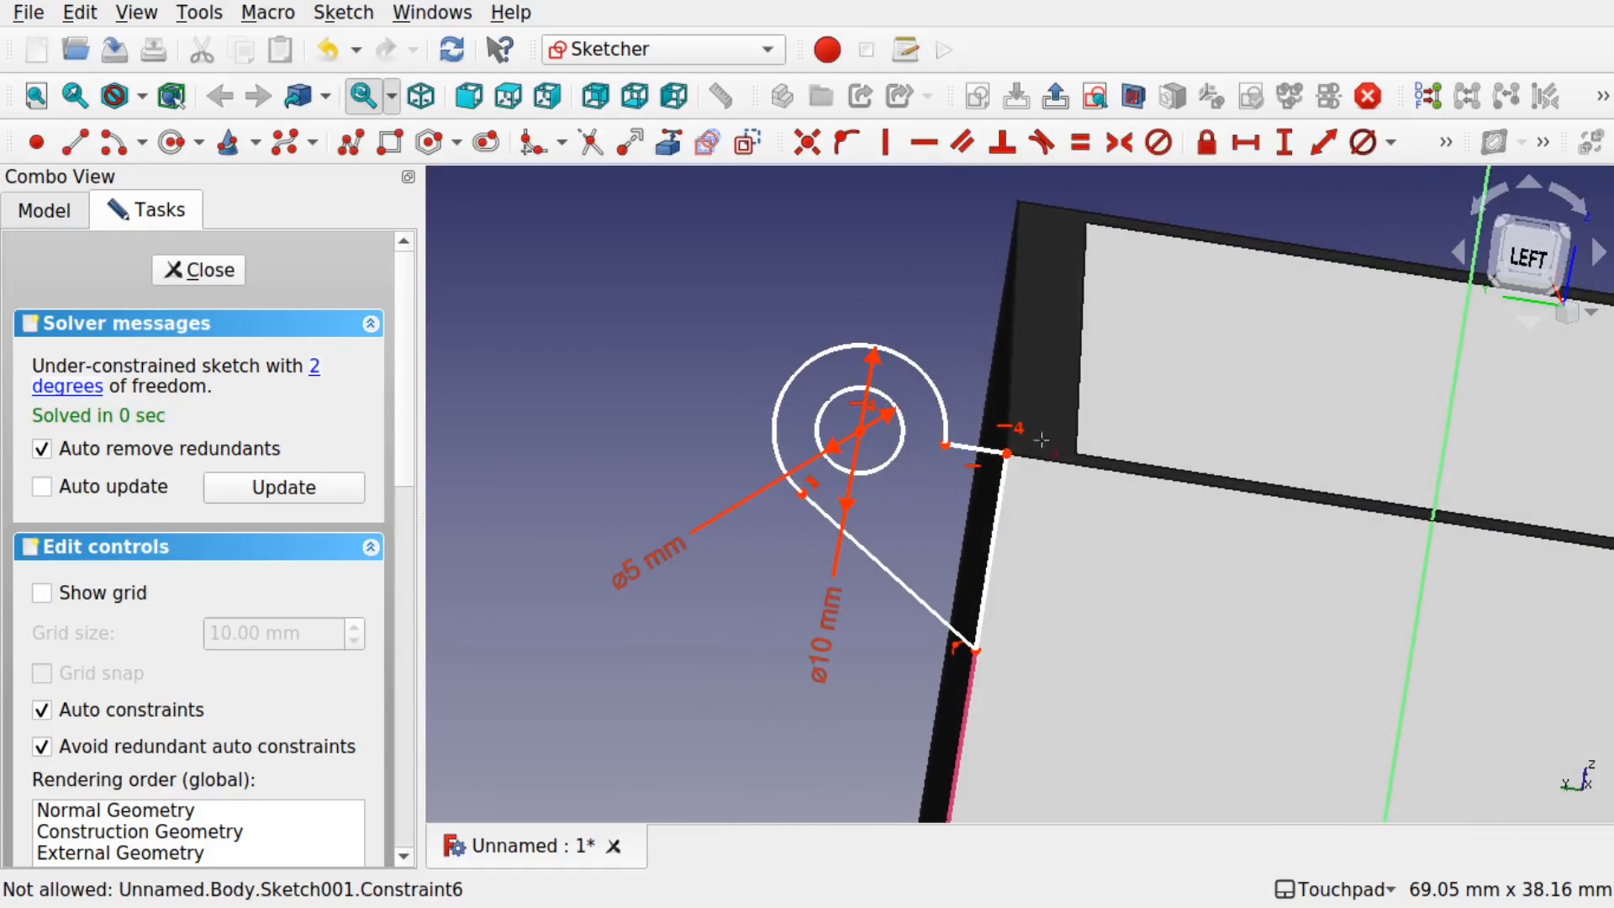
Step: Constrain the short horizontal line's length to 3 mm, working in the left view
left_click(1525, 259)
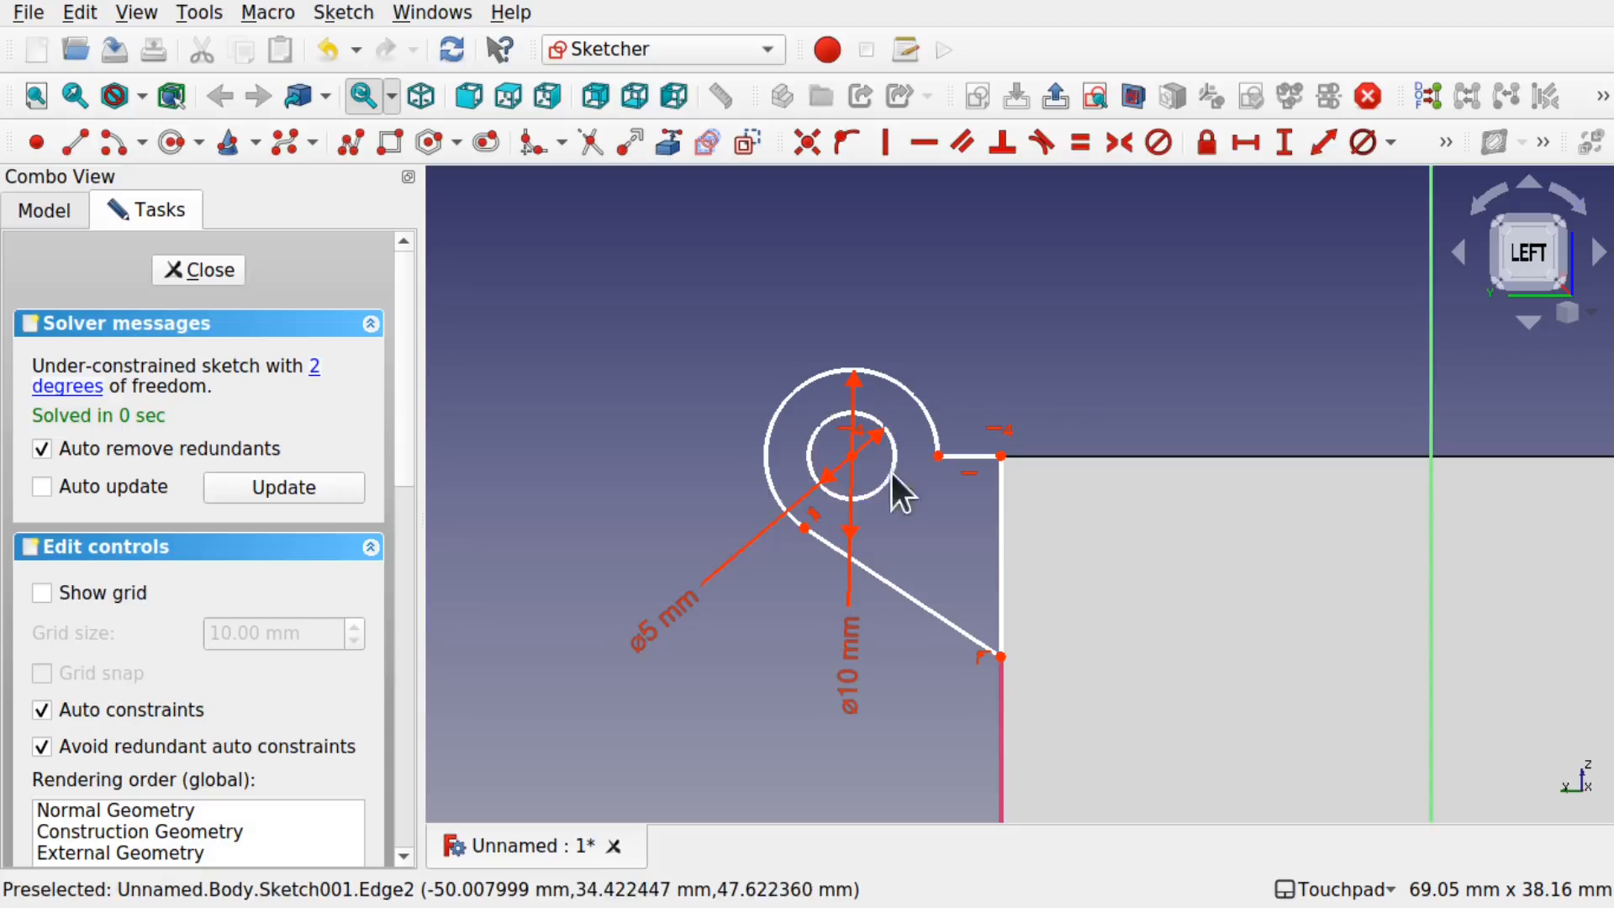
left_click(972, 455)
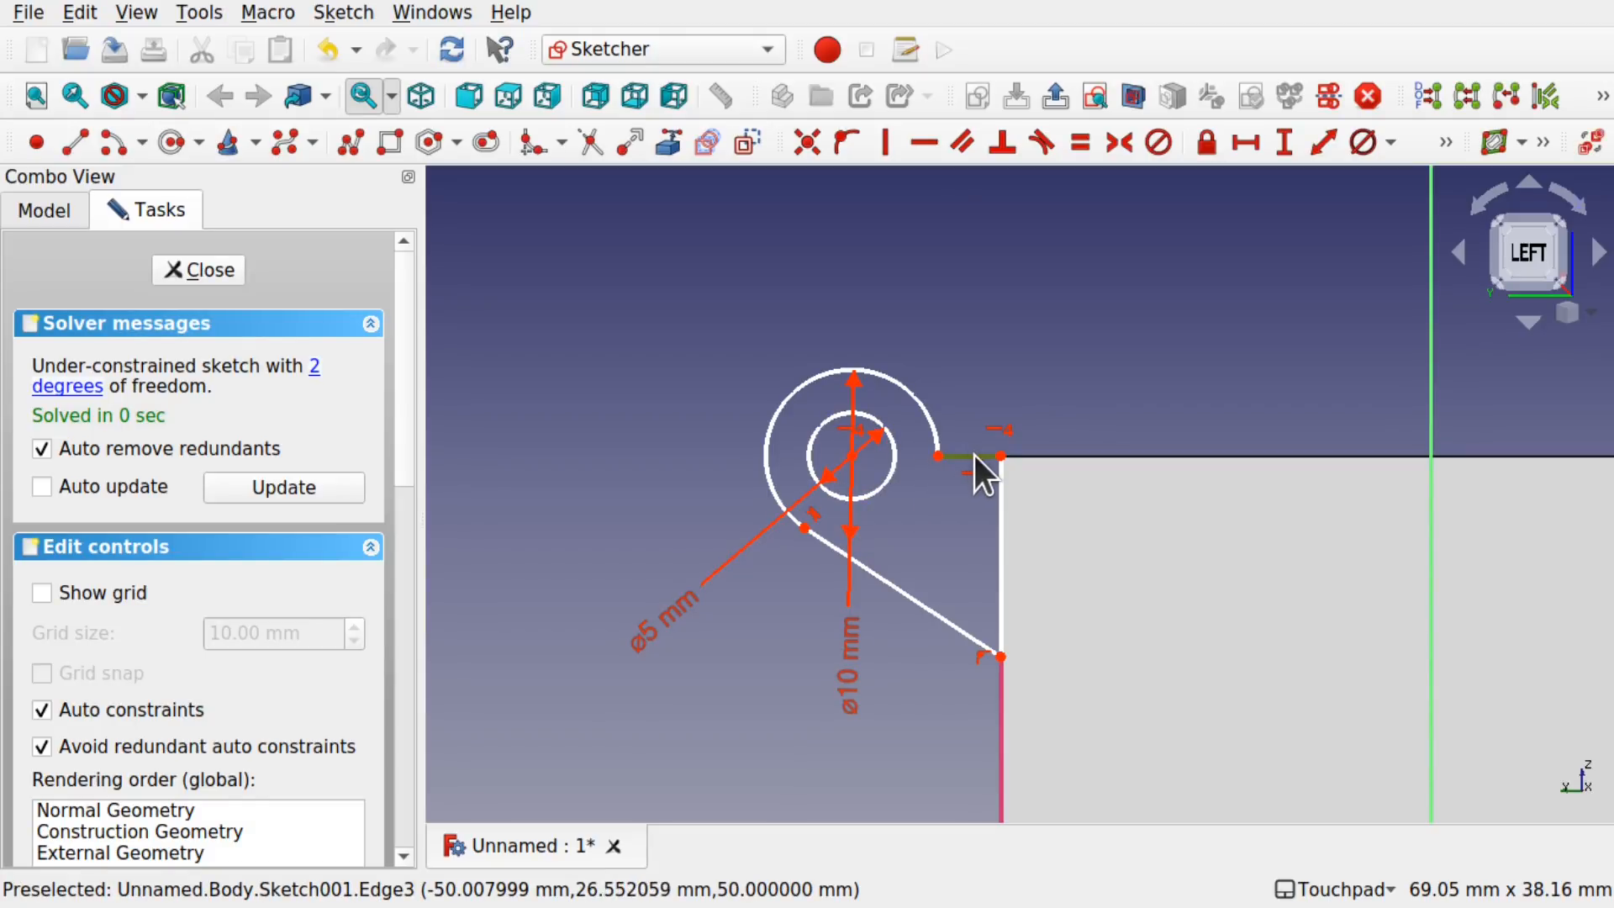
left_click(1243, 140)
type("3")
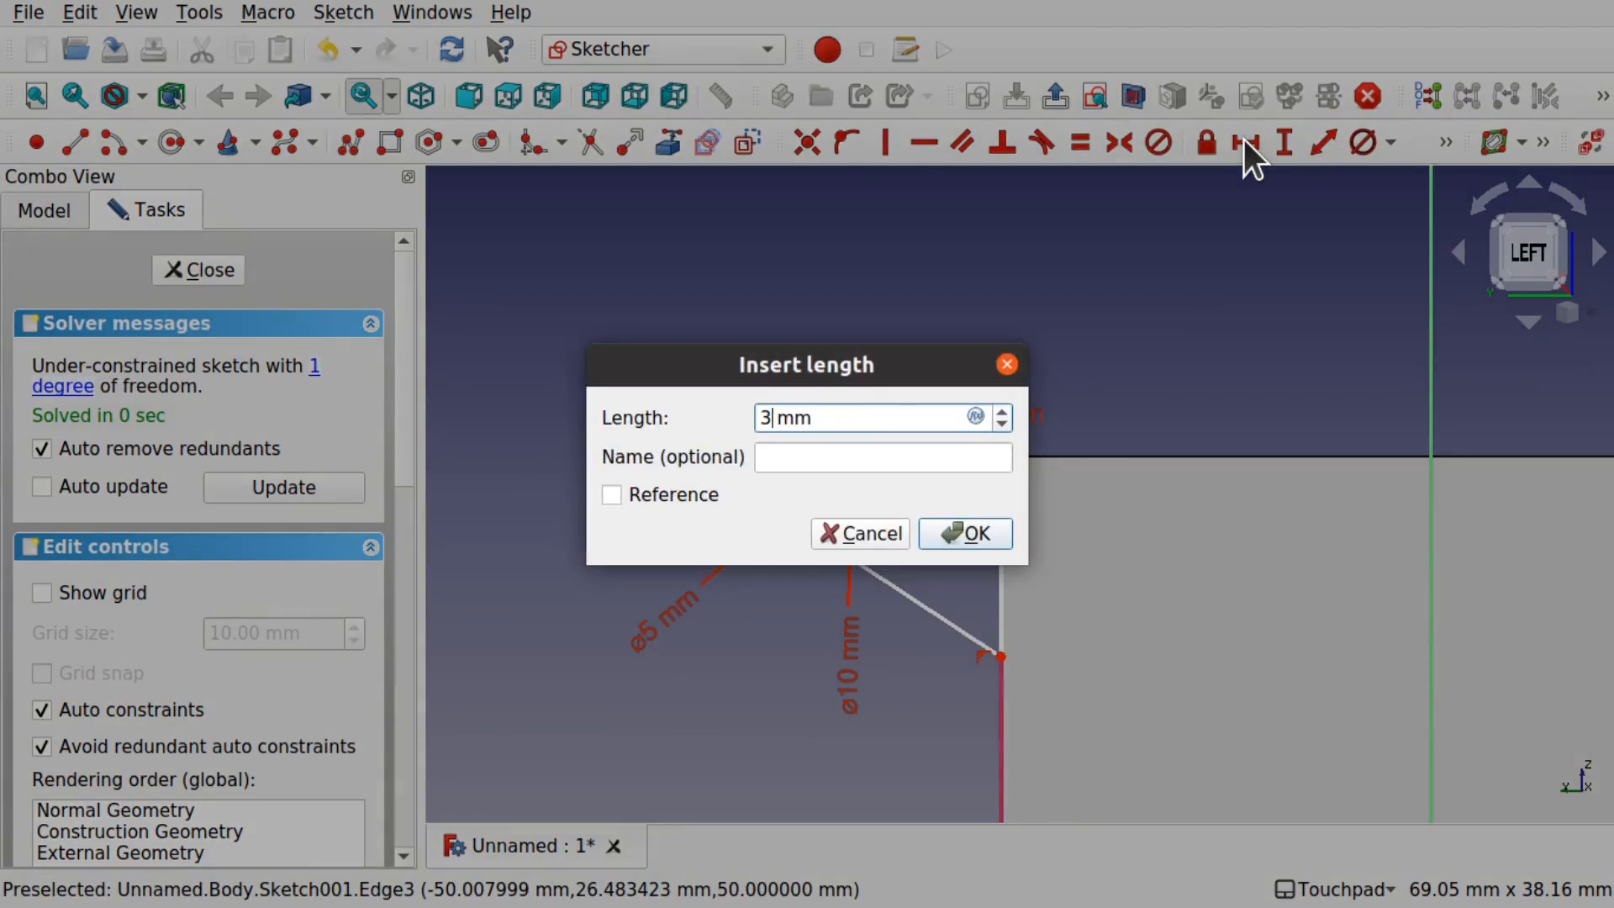
key("Return")
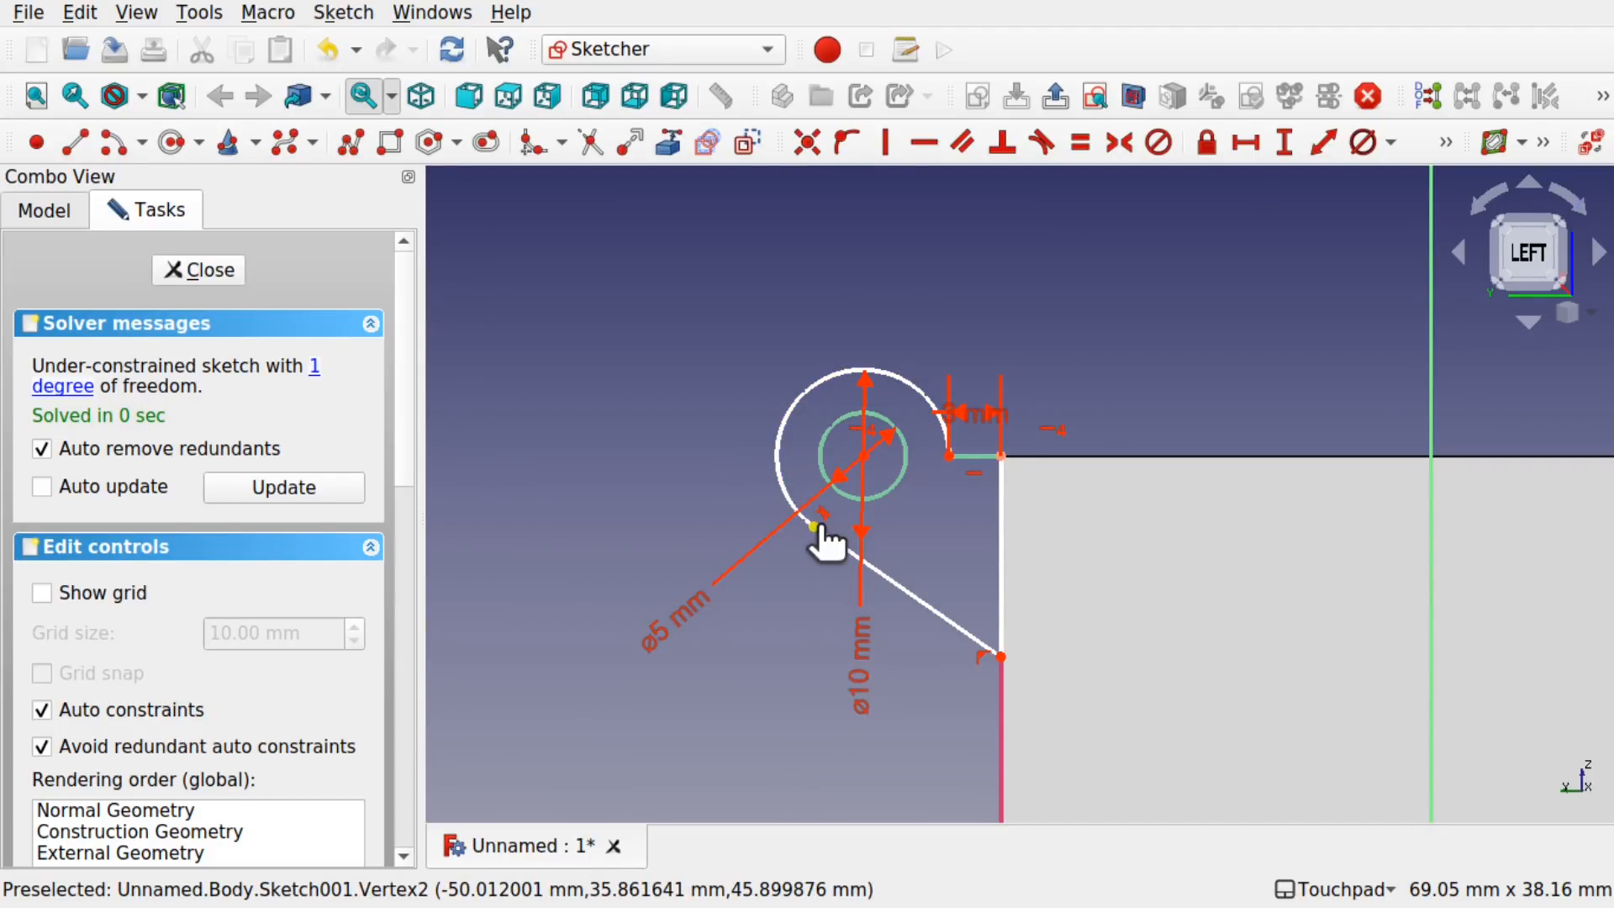
Step: Test the movement of the sloping line's ends and constrain the vertical line along the box edge to 10 mm
mouse_move(820, 527)
left_mouse_down()
mouse_move(869, 546)
mouse_move(790, 492)
mouse_move(870, 569)
mouse_move(801, 509)
mouse_move(851, 572)
mouse_move(820, 526)
left_mouse_up()
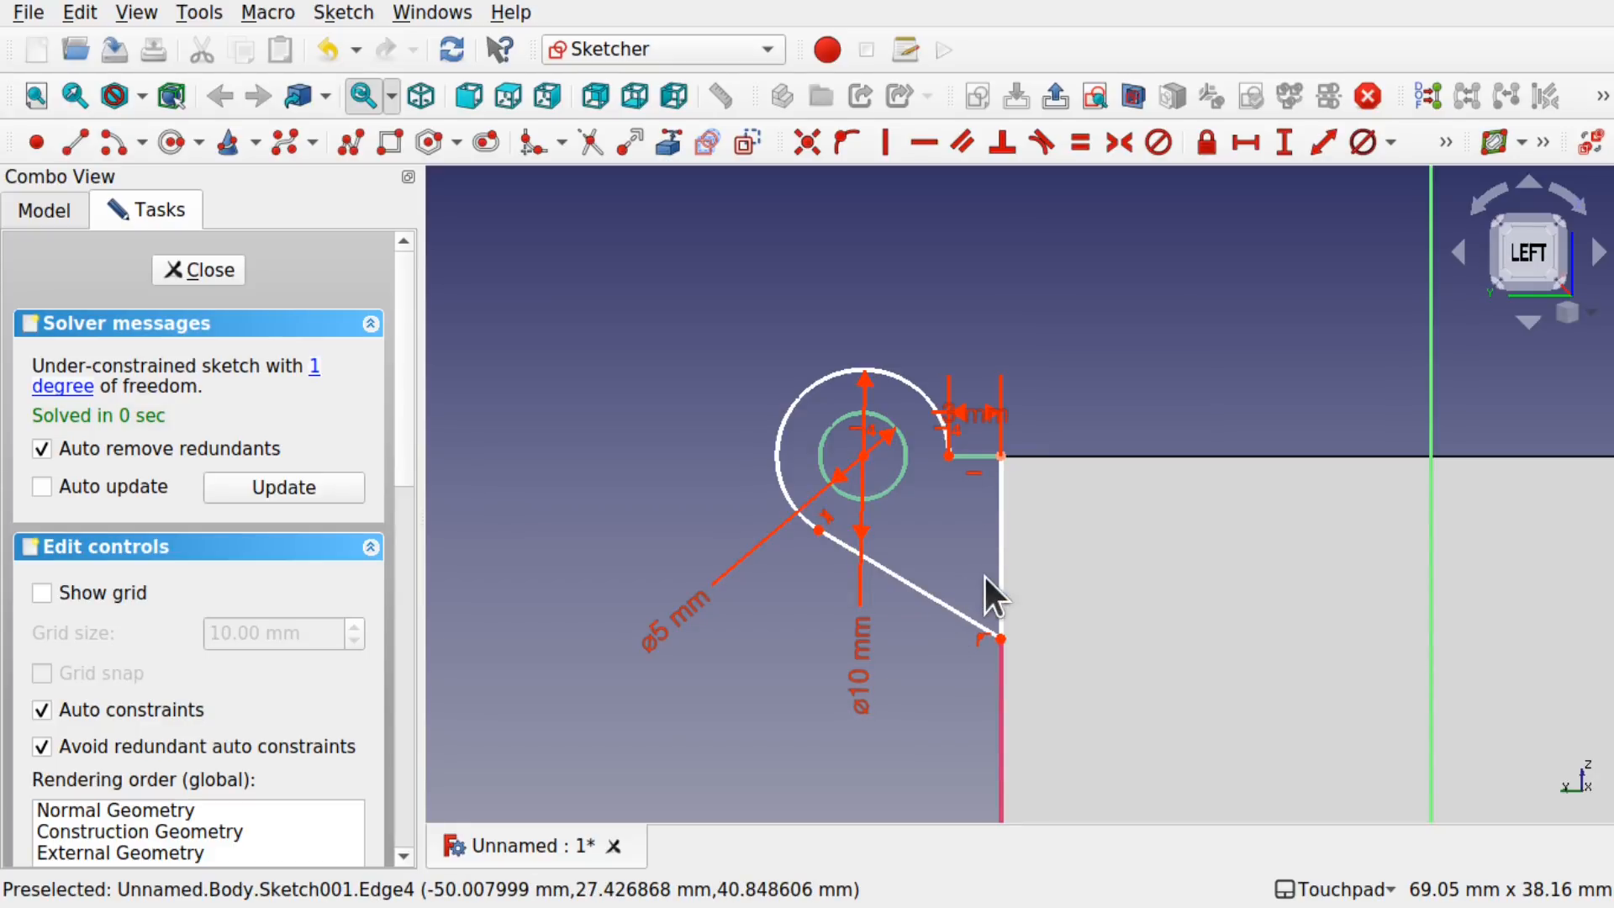
left_click_drag(1001, 638, 1030, 657)
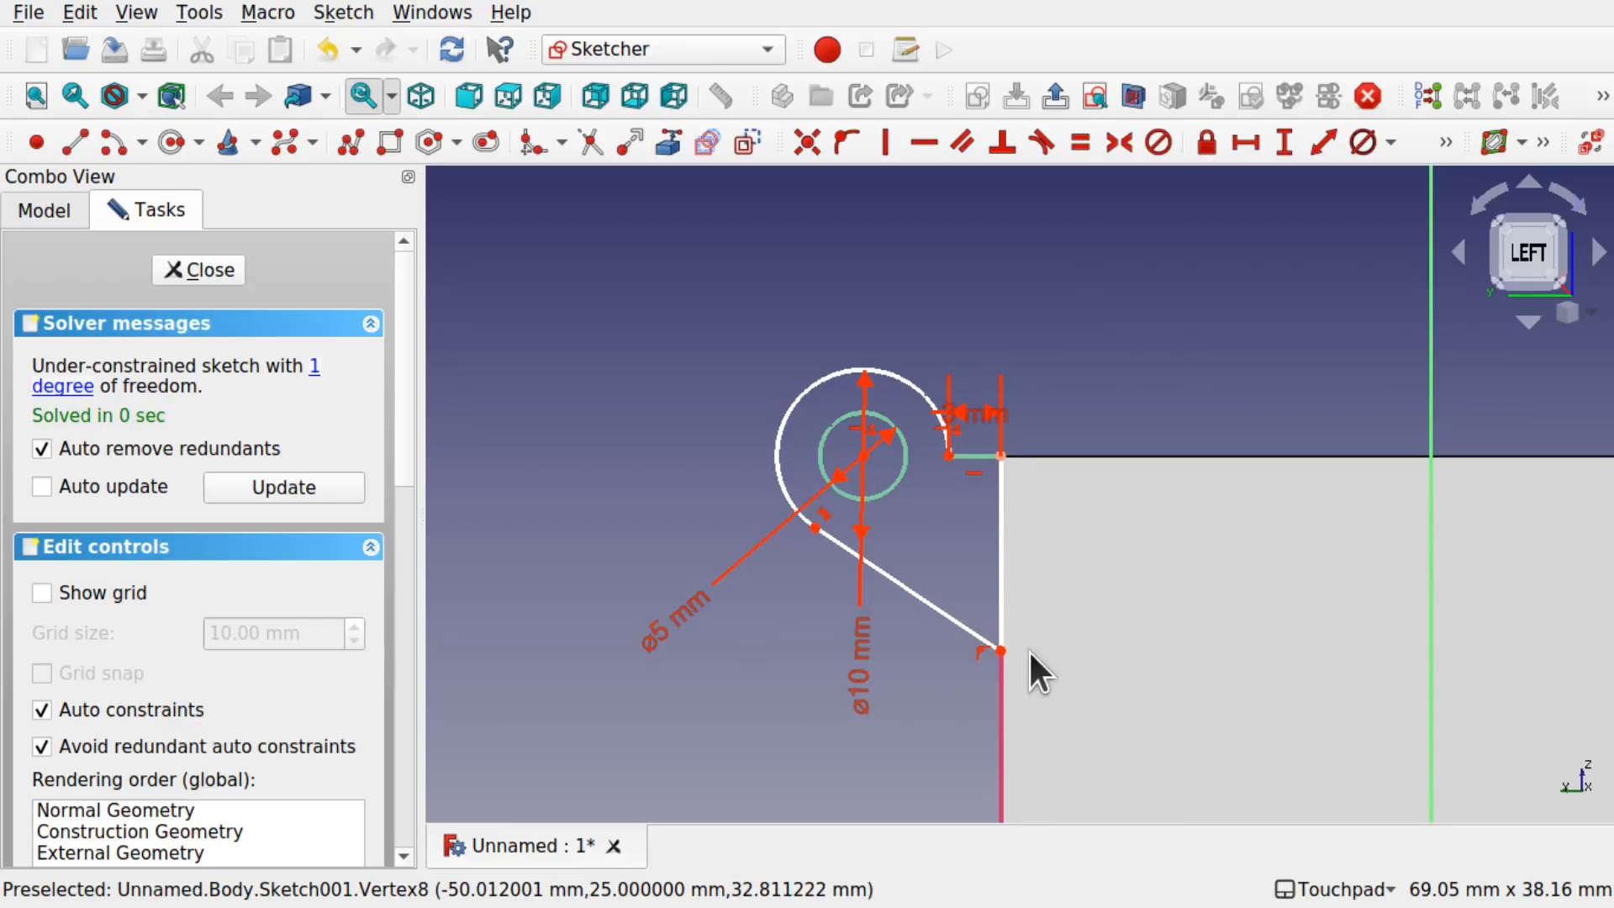
left_click(997, 563)
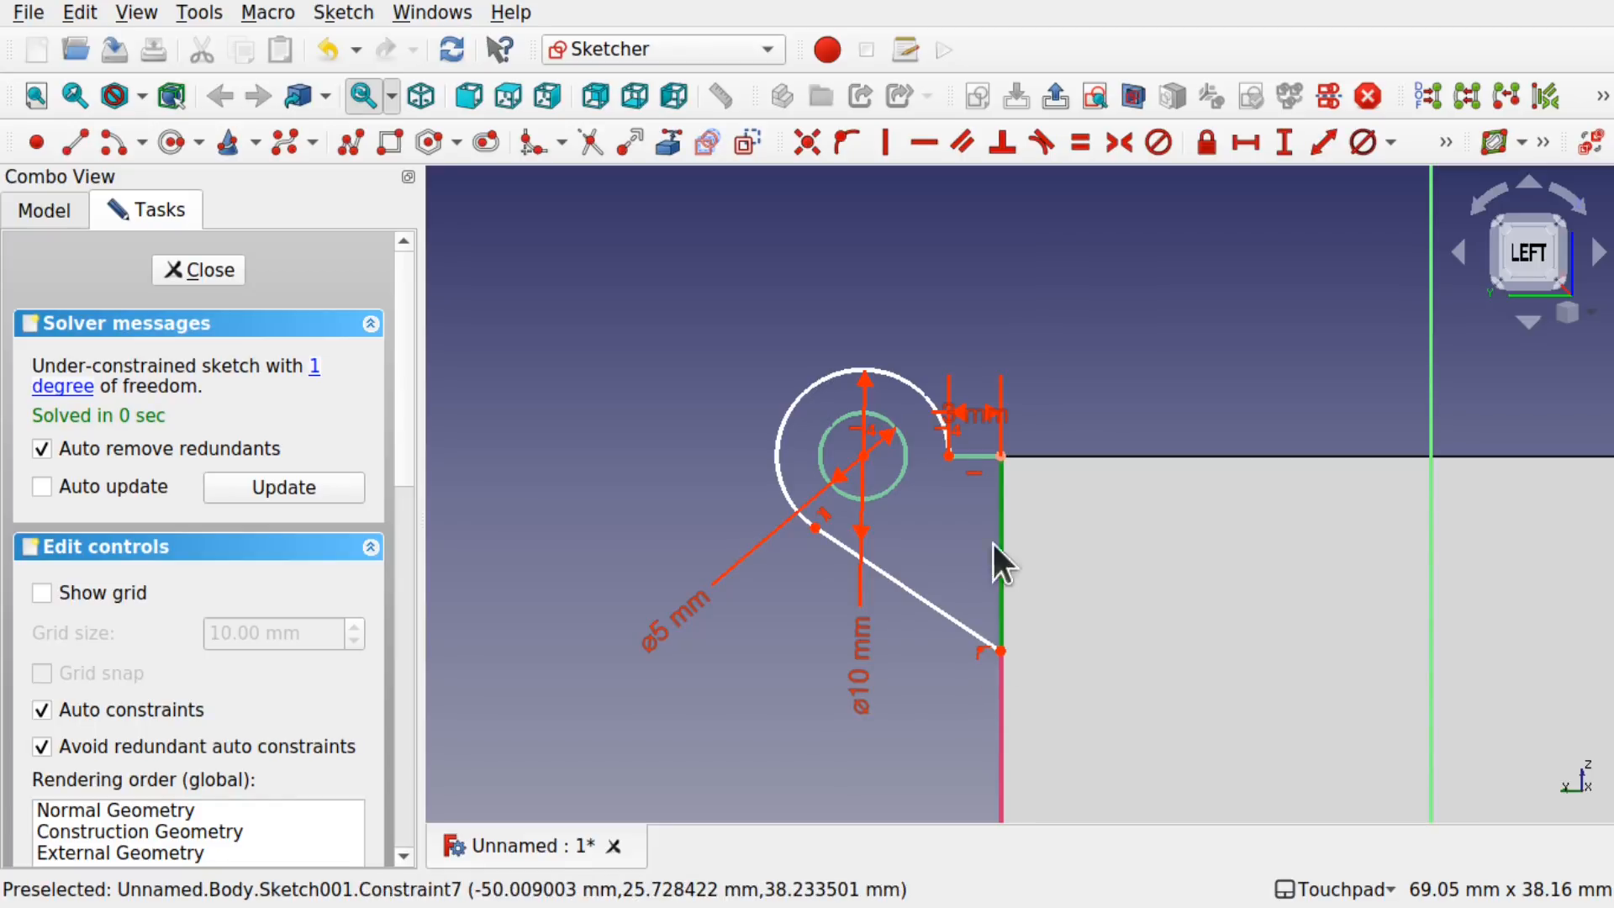
left_click(1286, 142)
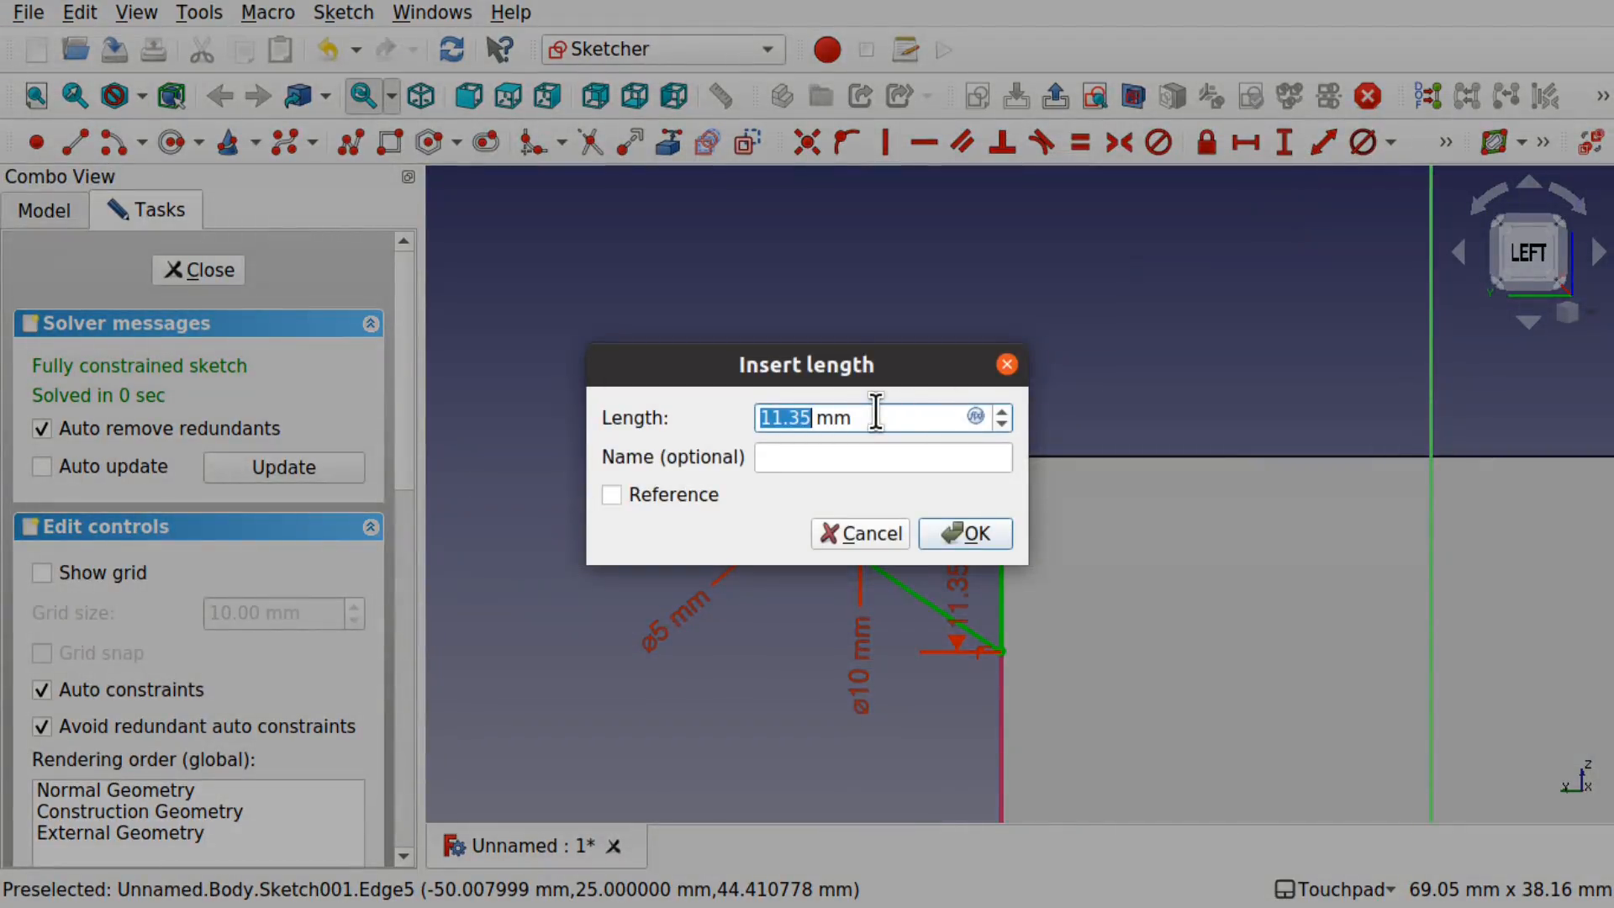
type("1")
key("Return")
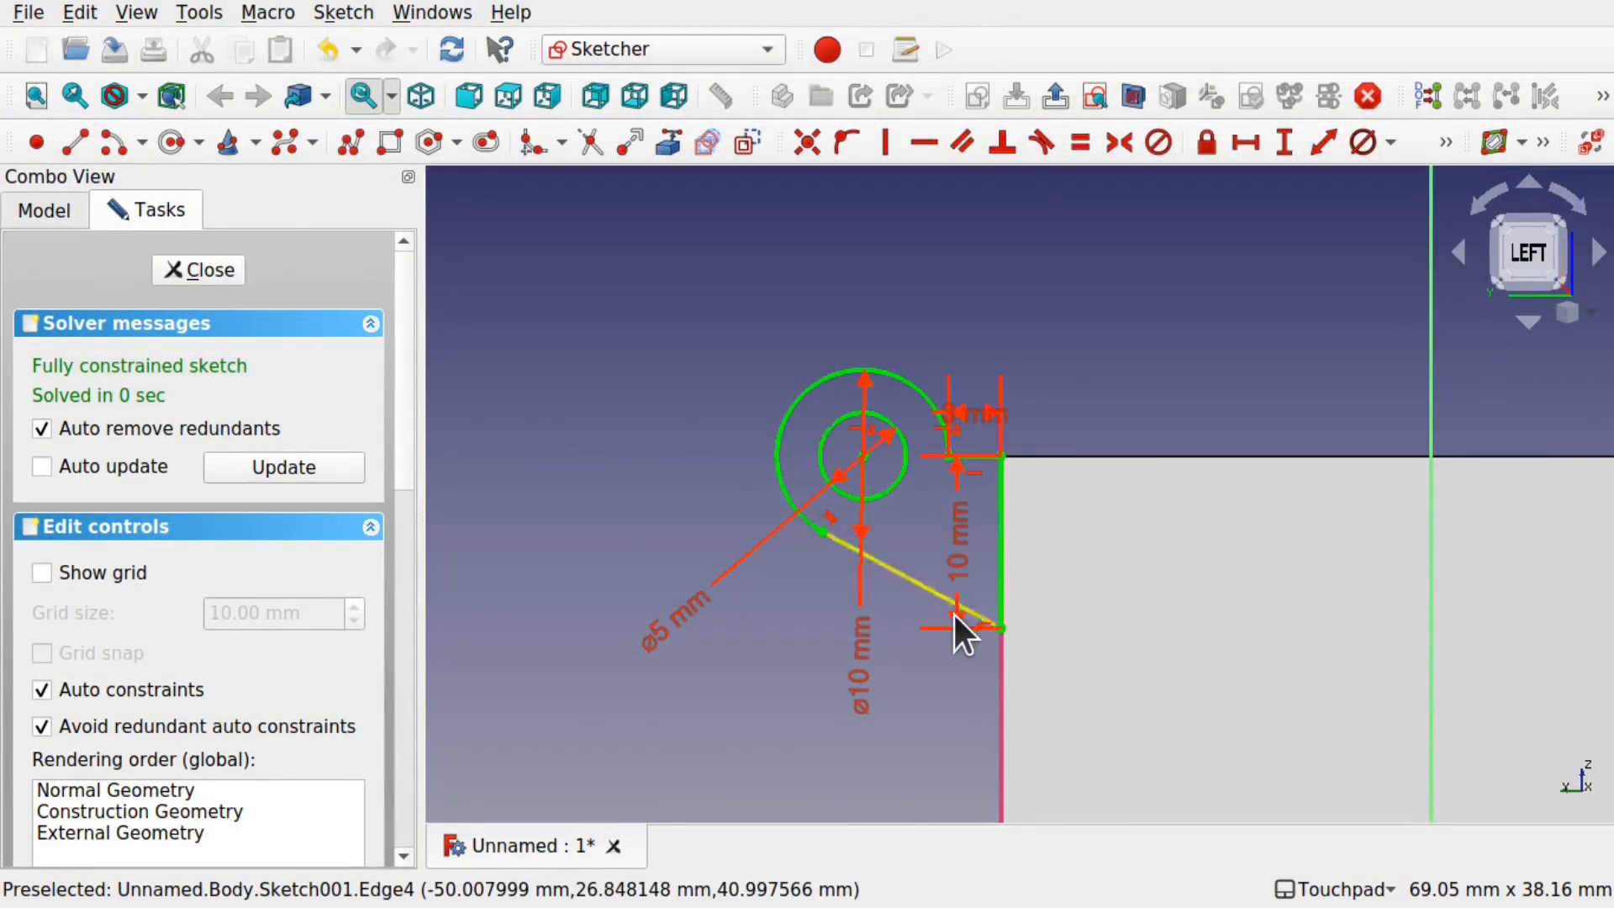
Step: Move the outer arc's 10 mm diameter dimension to the upper left of the arc and close the sketch
left_click_drag(860, 556, 684, 319)
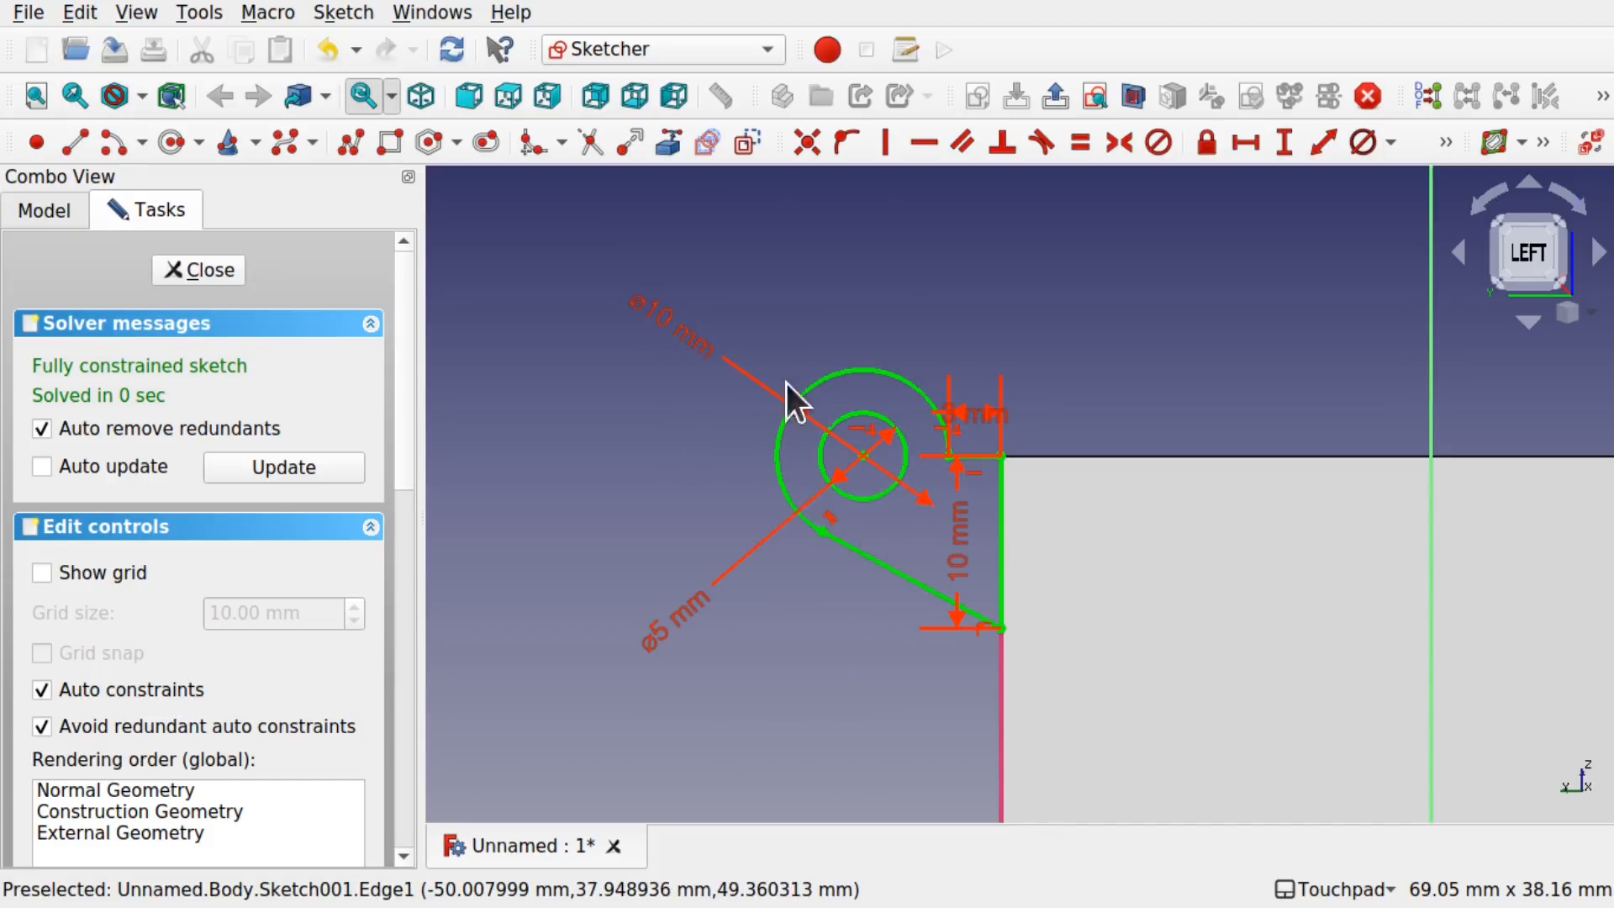
left_click(213, 261)
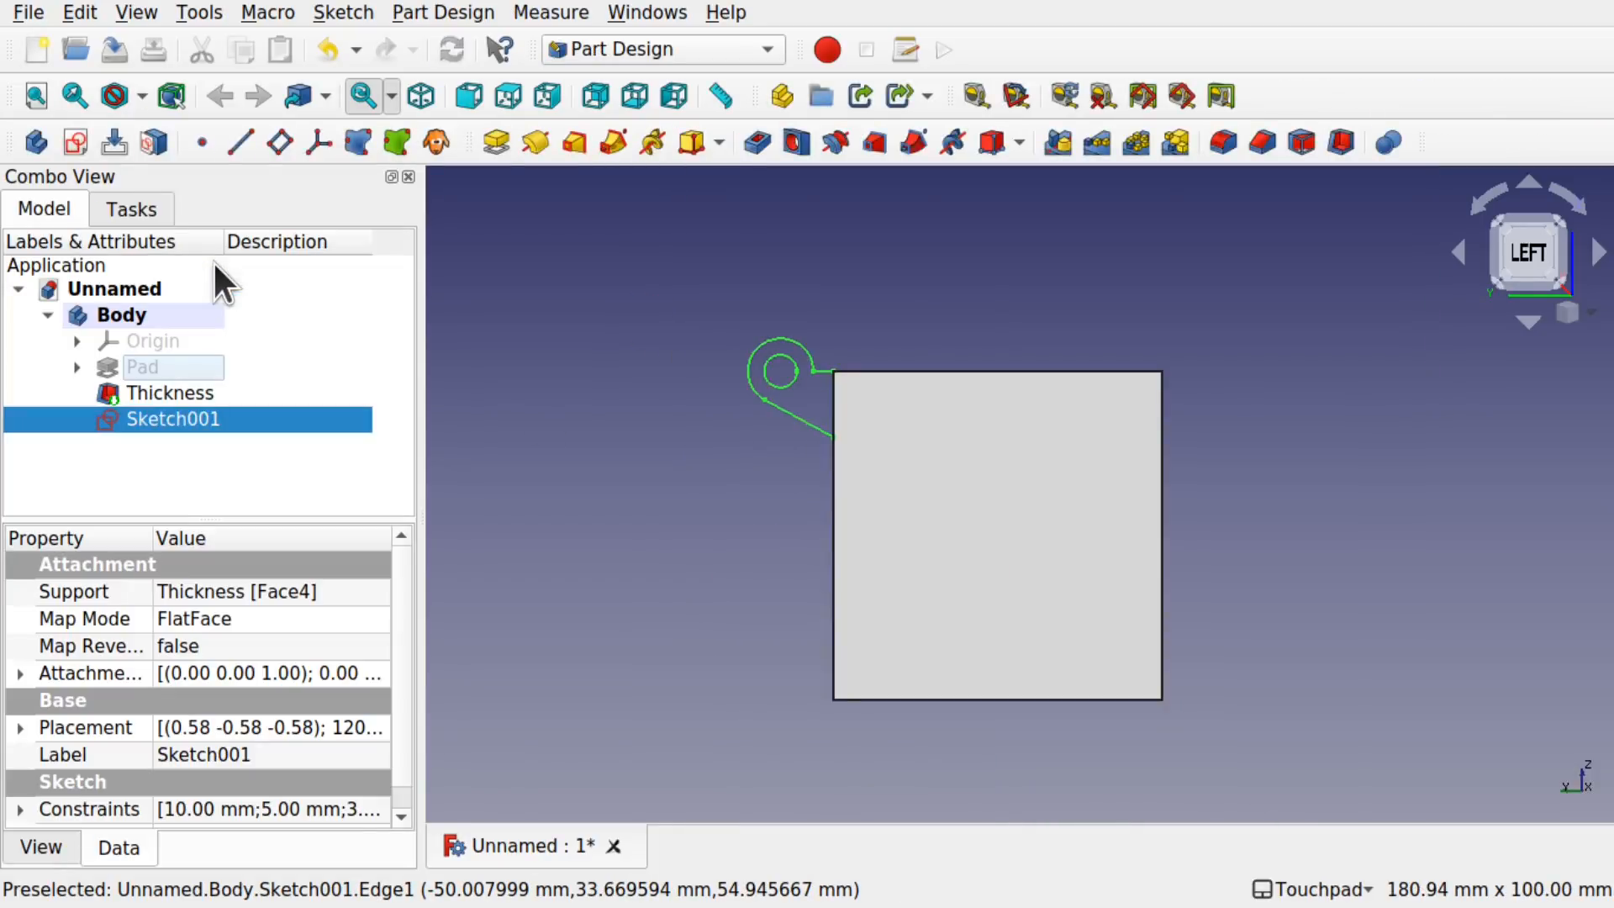
Step: Try to pad the hinge sketch 10 mm in the default direction, and cancel the command
mouse_move(785, 392)
middle_mouse_down()
mouse_move(922, 479)
mouse_move(1082, 710)
mouse_move(1045, 638)
mouse_move(995, 605)
mouse_move(1127, 619)
mouse_move(1045, 580)
mouse_move(1046, 611)
middle_mouse_up()
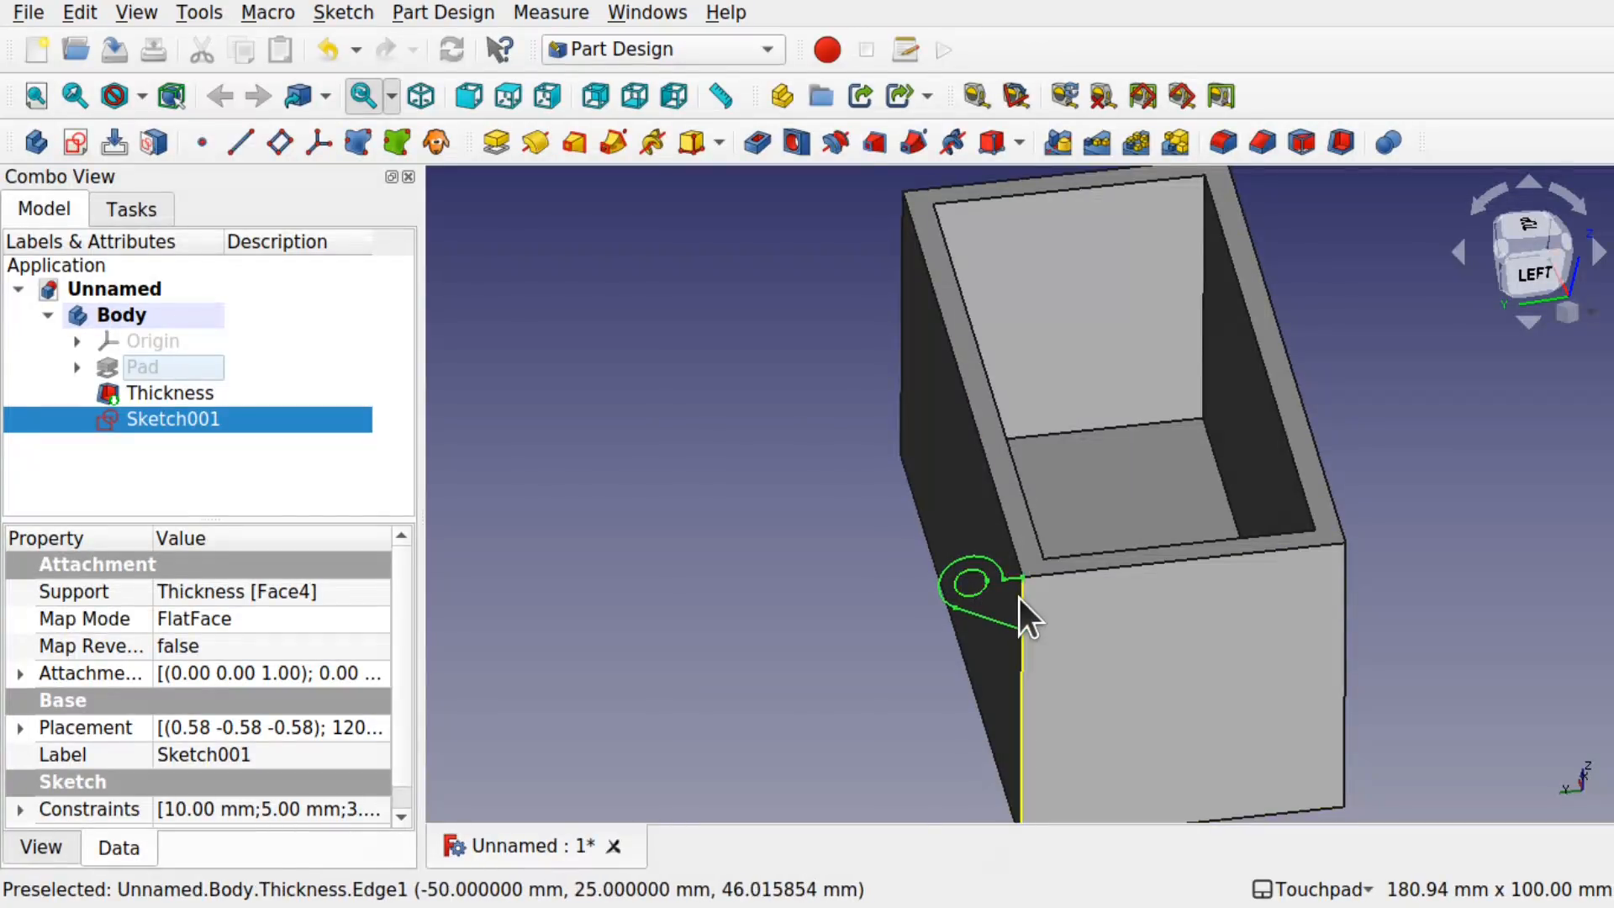
middle_click_drag(1174, 706, 943, 540, "shift")
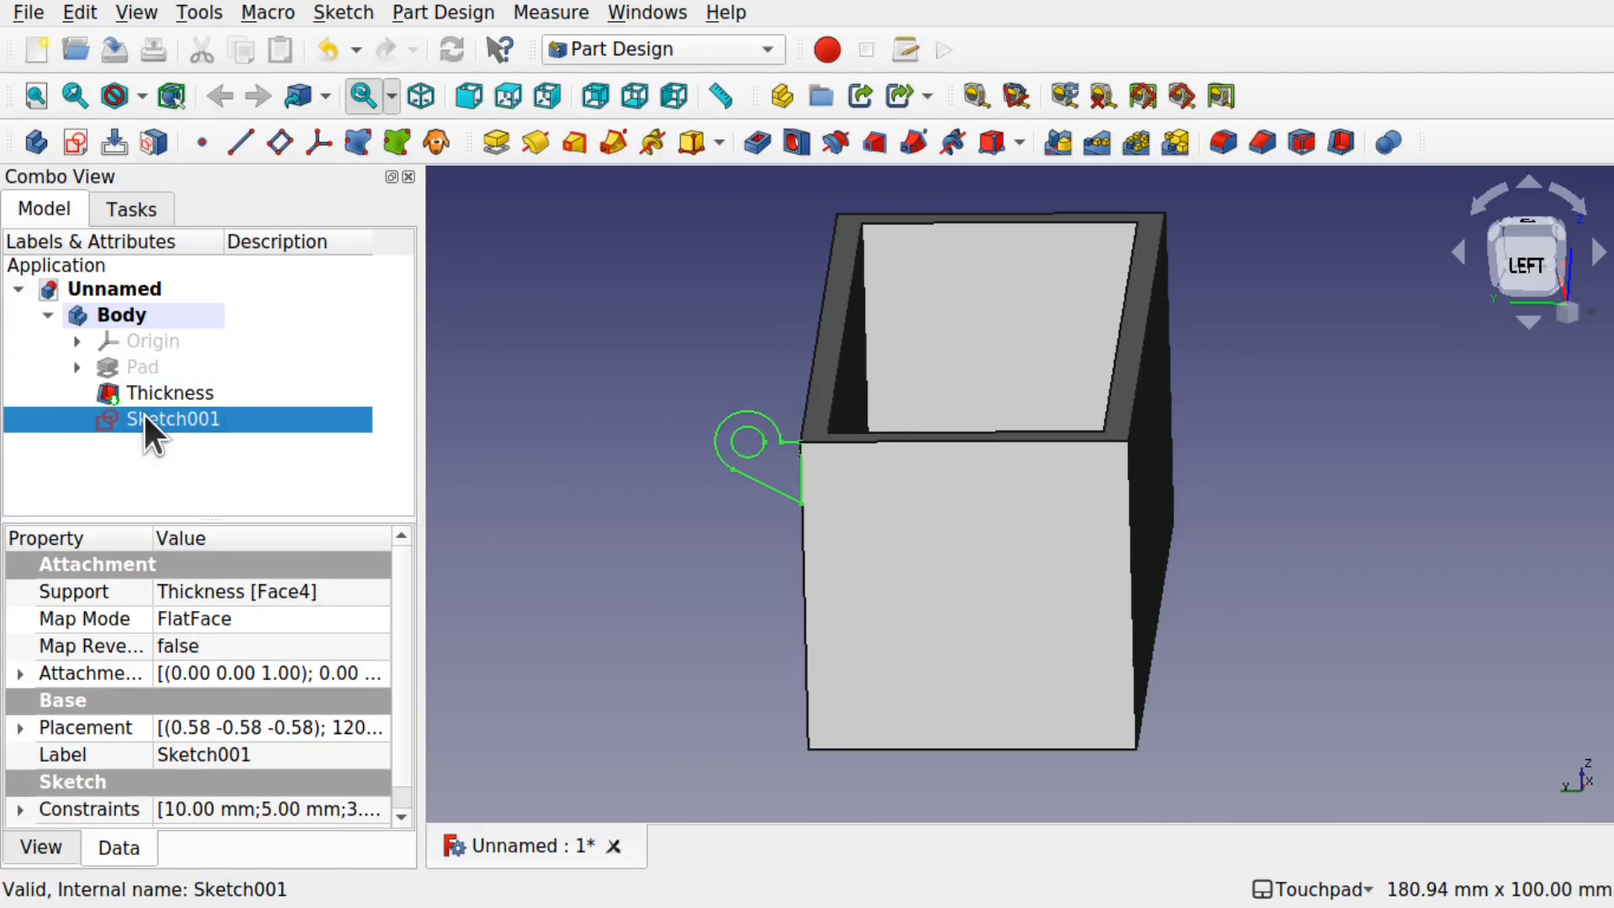
left_click(491, 137)
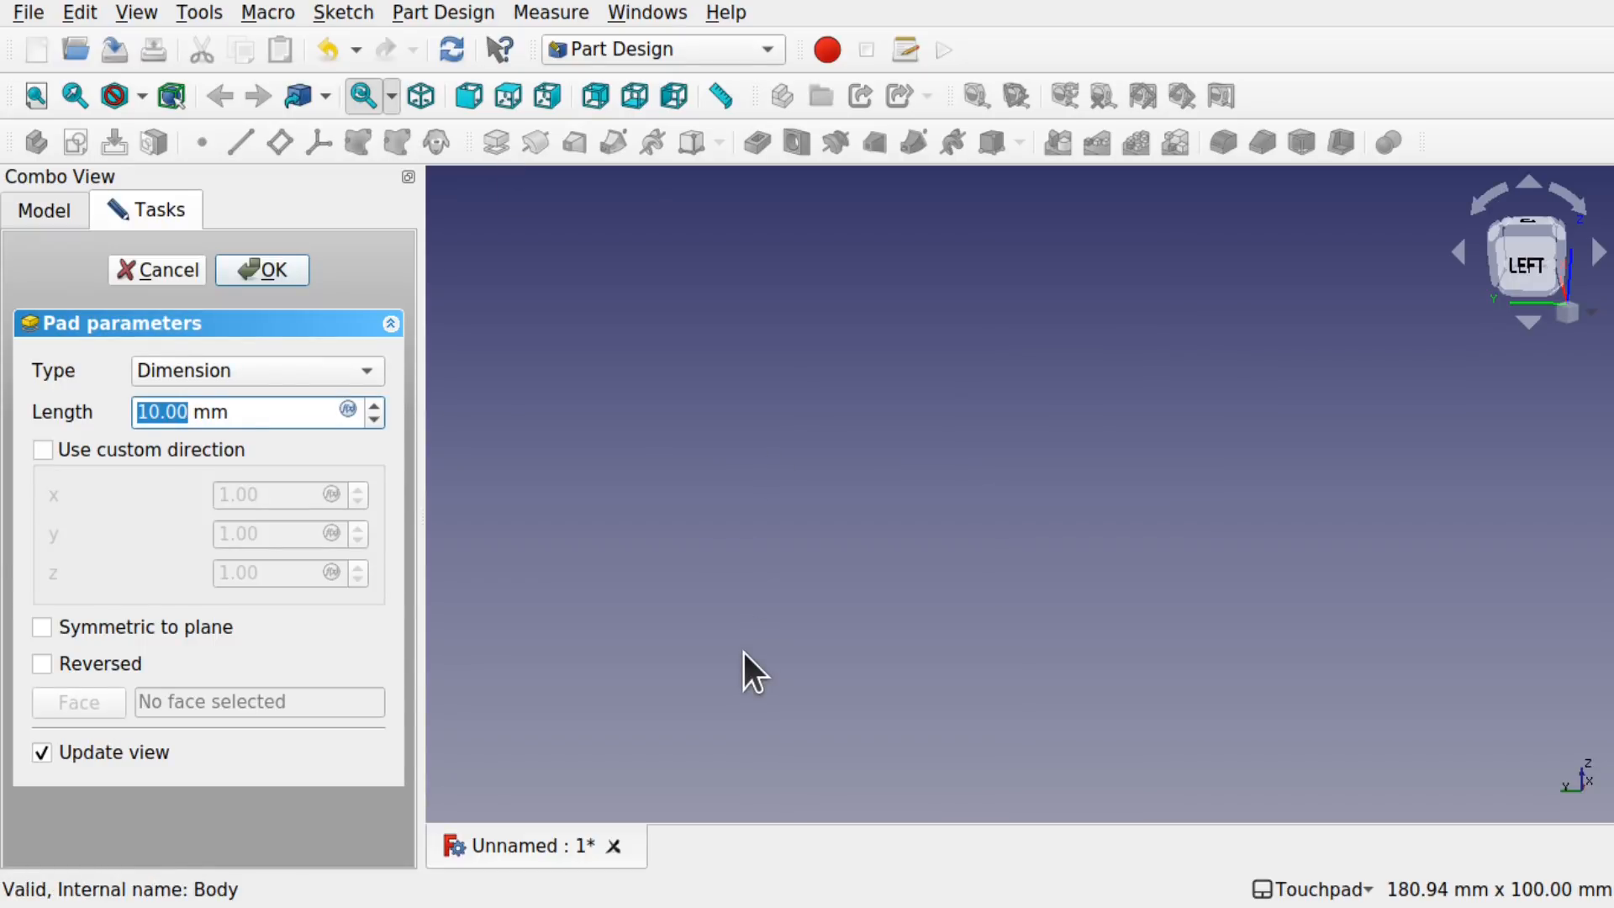
left_click(256, 270)
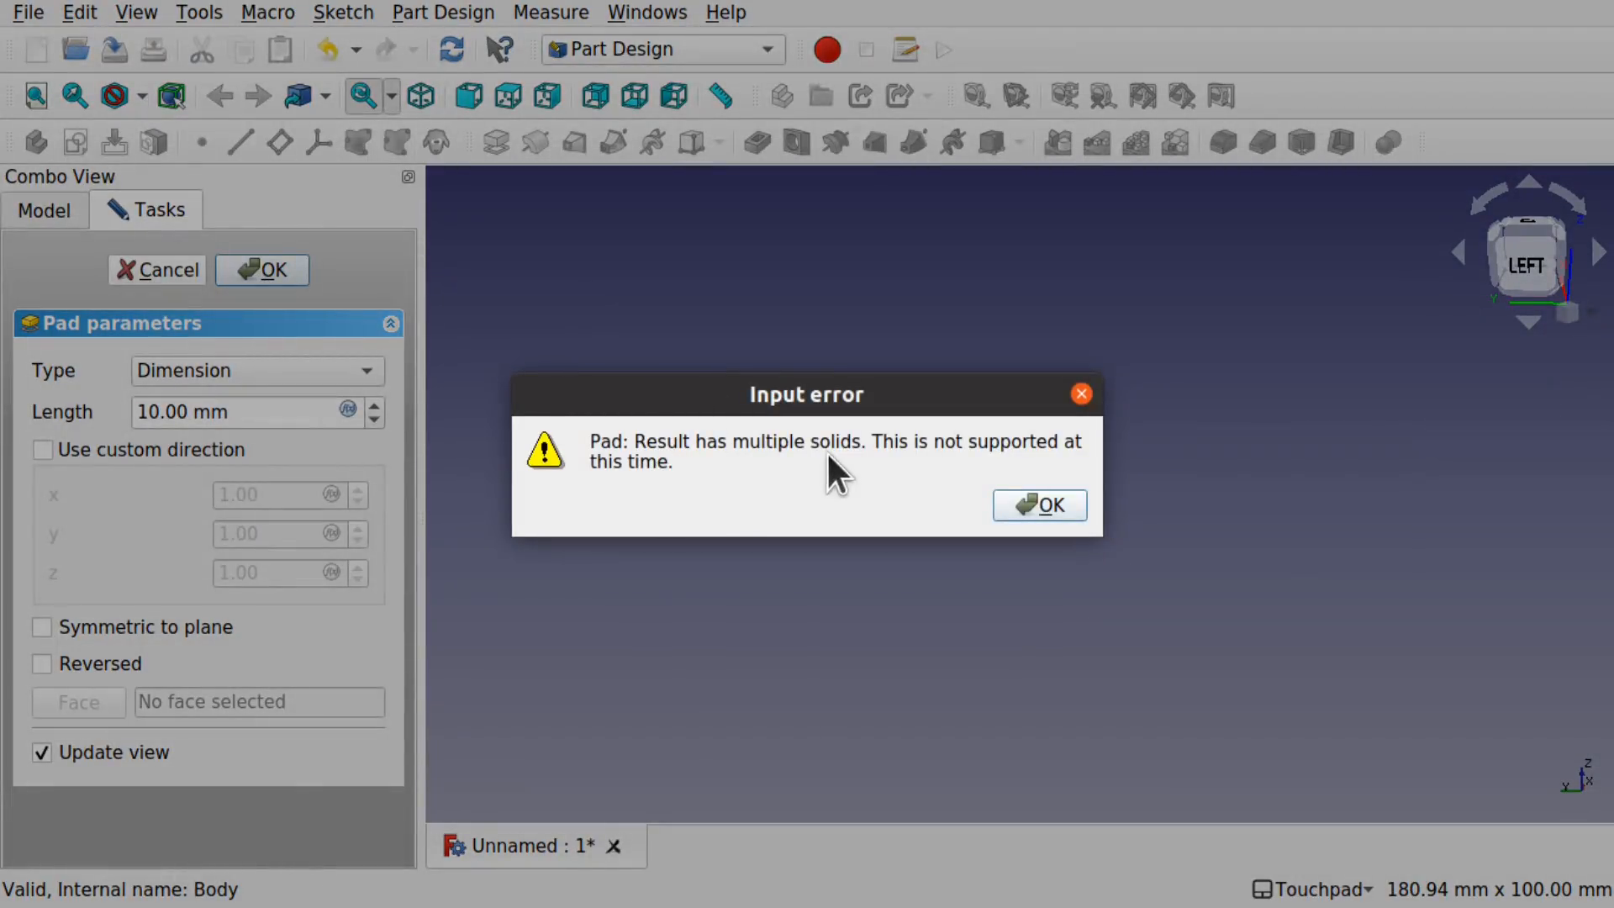
left_click(1032, 504)
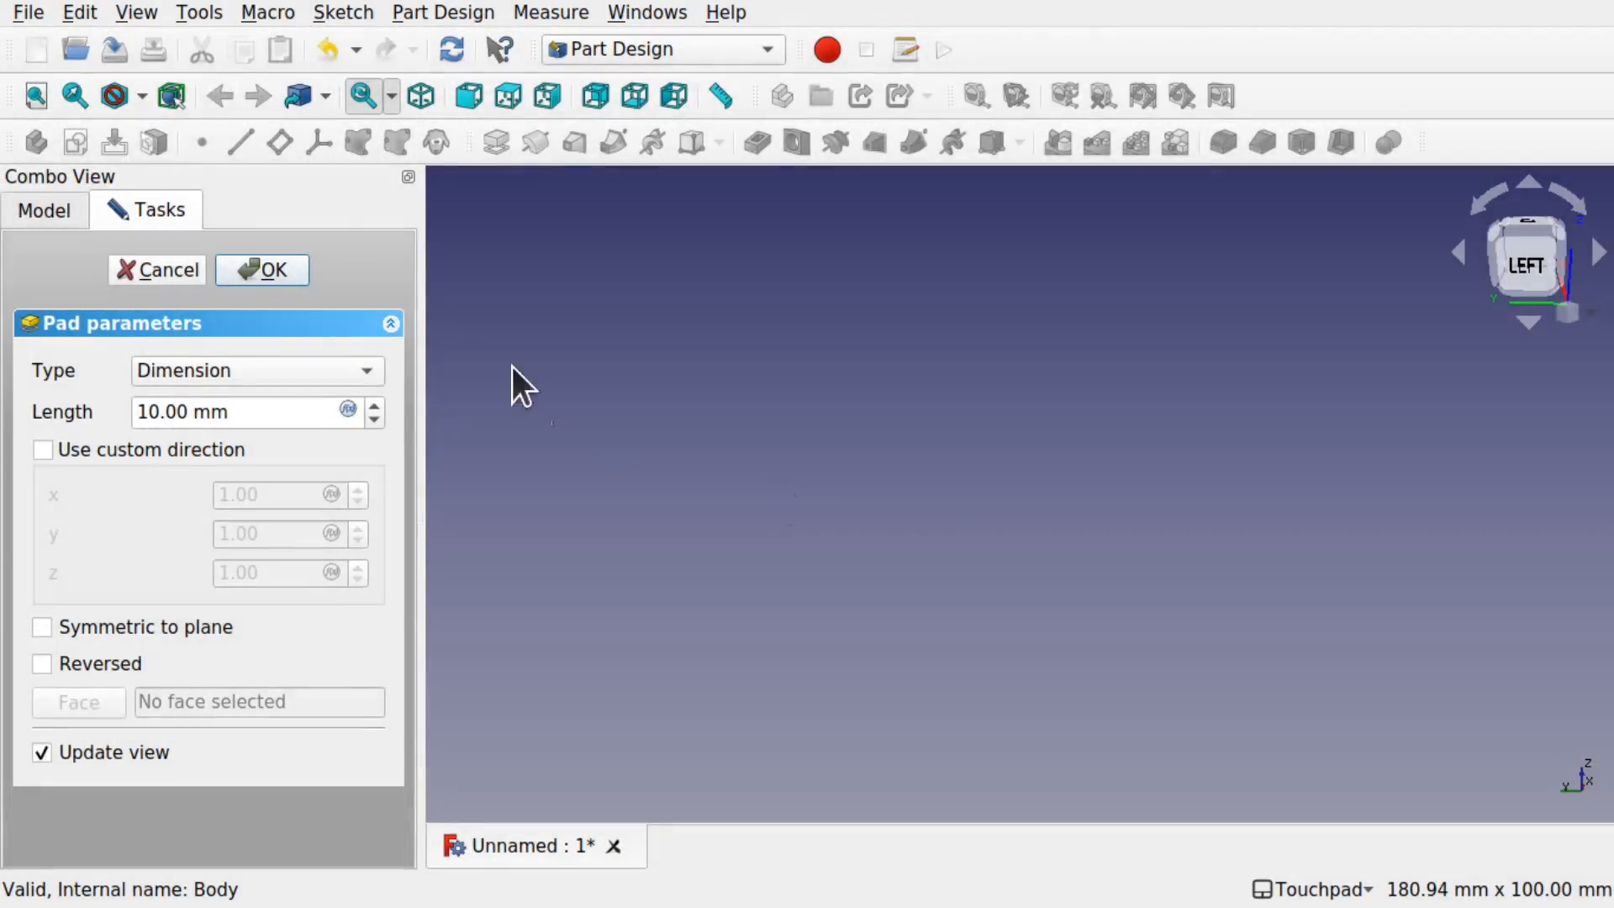
left_click(158, 273)
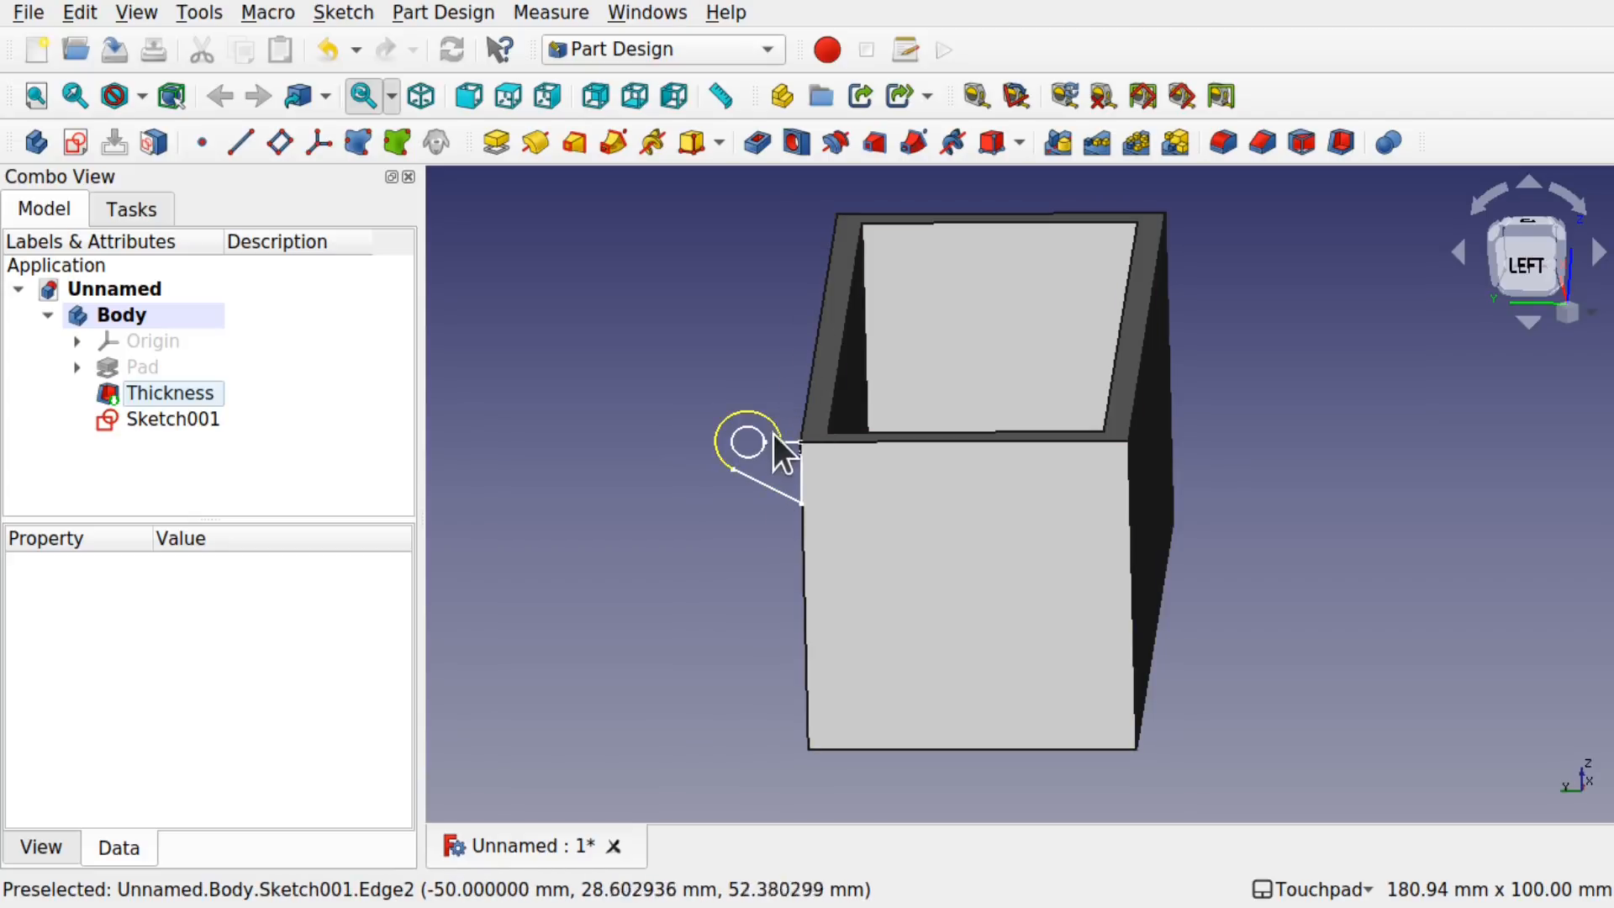
Step: Pad the hinge sketch 10 mm in the reversed direction, so it runs along the box's long side wall
left_click_drag(778, 437, 969, 463, "alt")
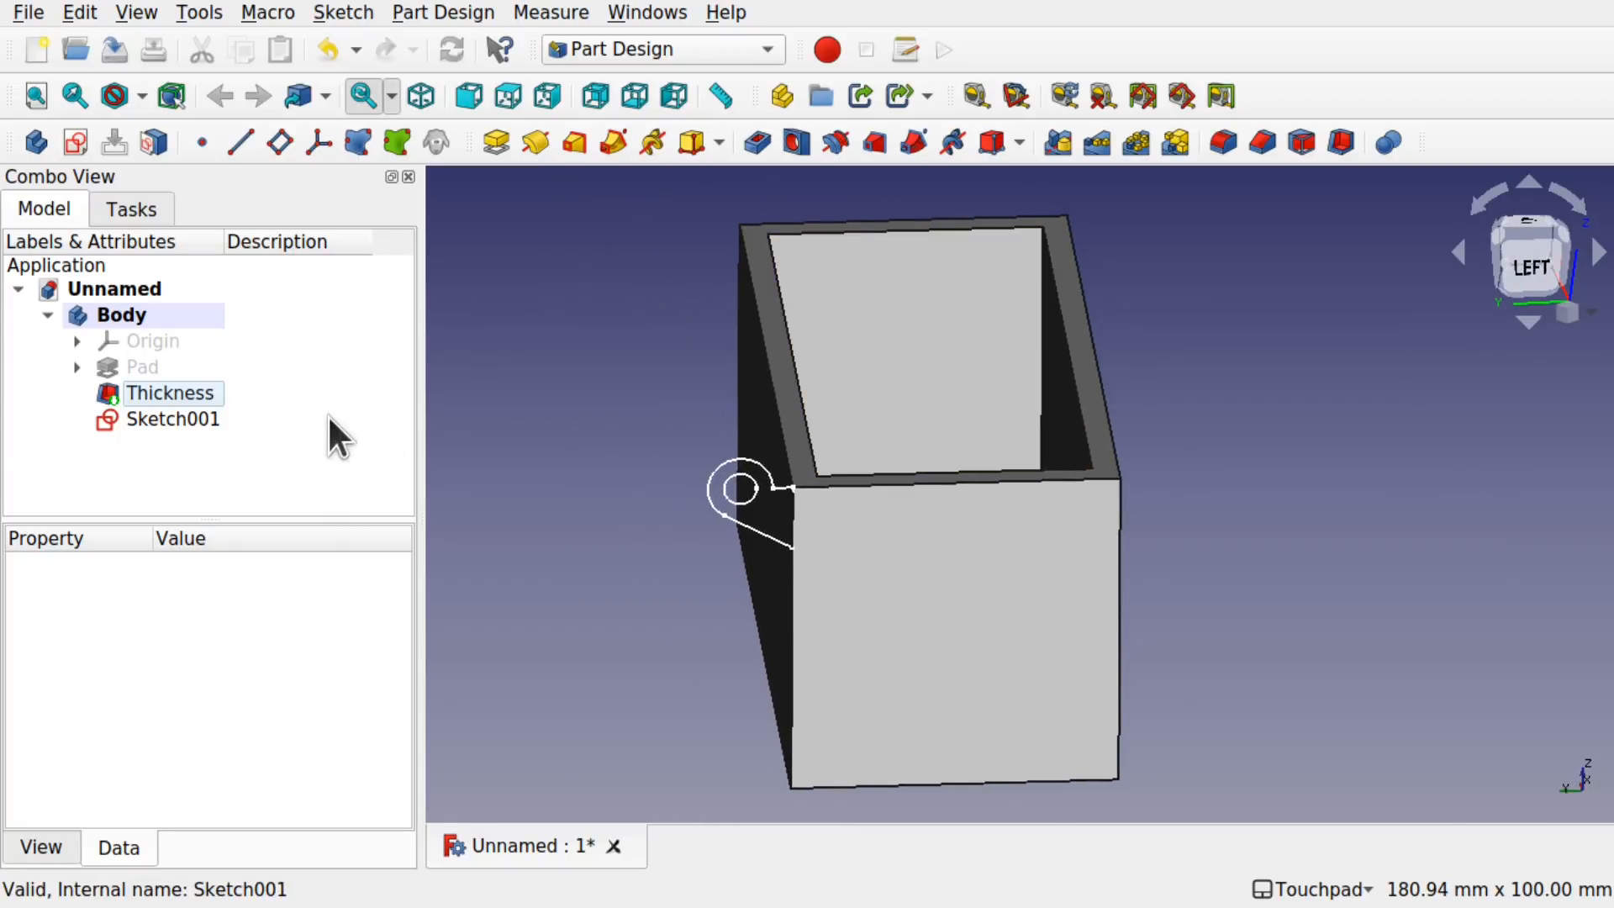
left_click(214, 420)
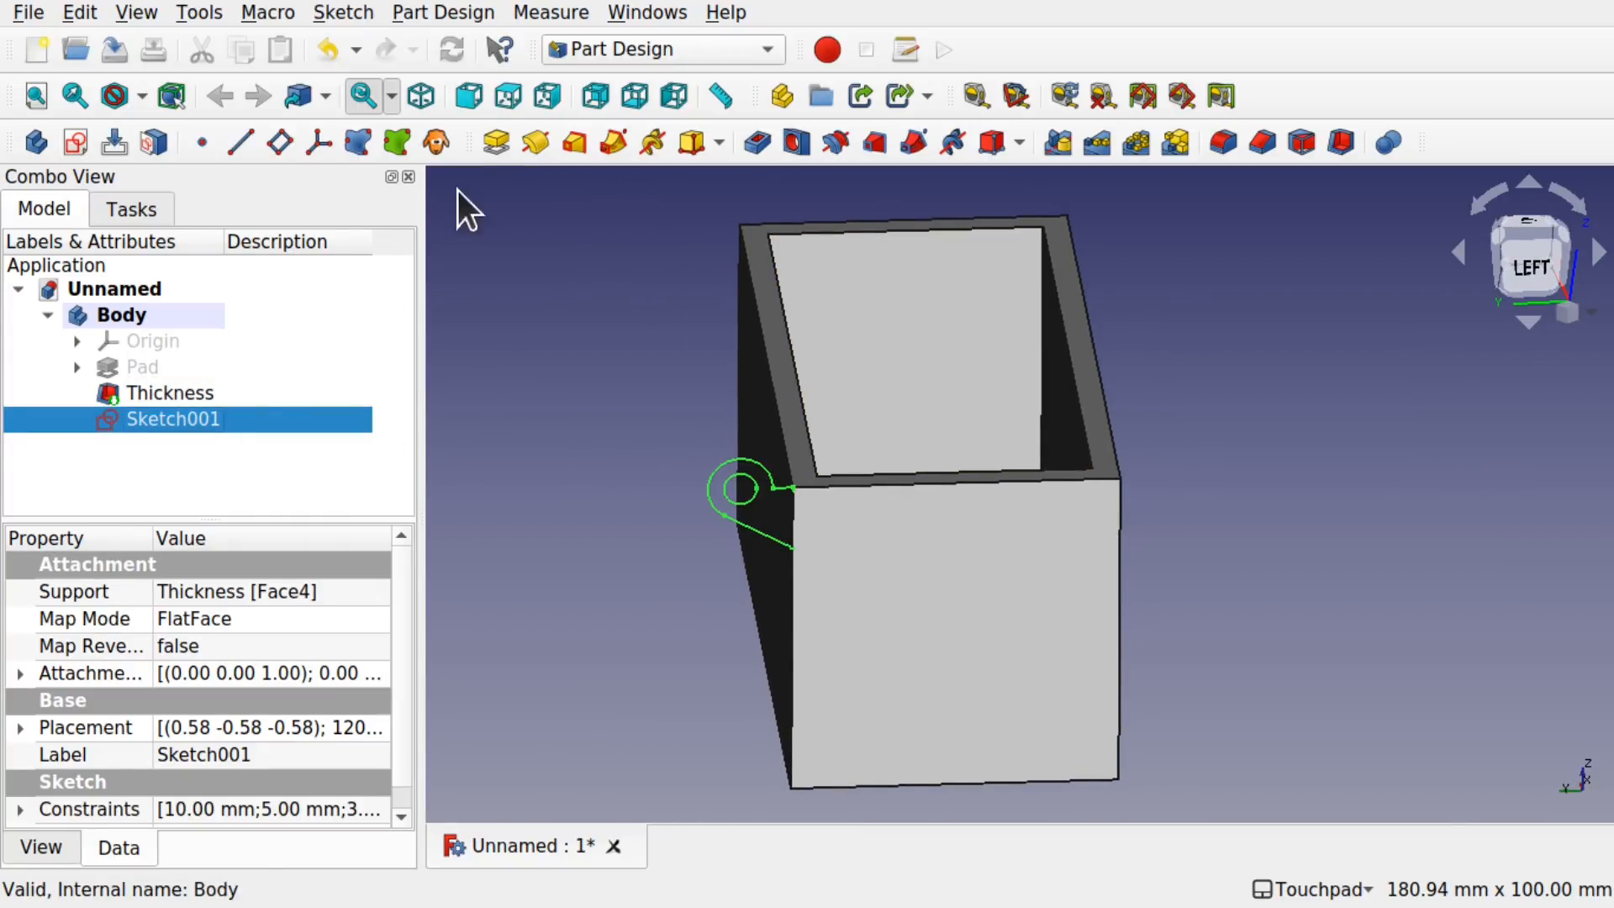
left_click(494, 144)
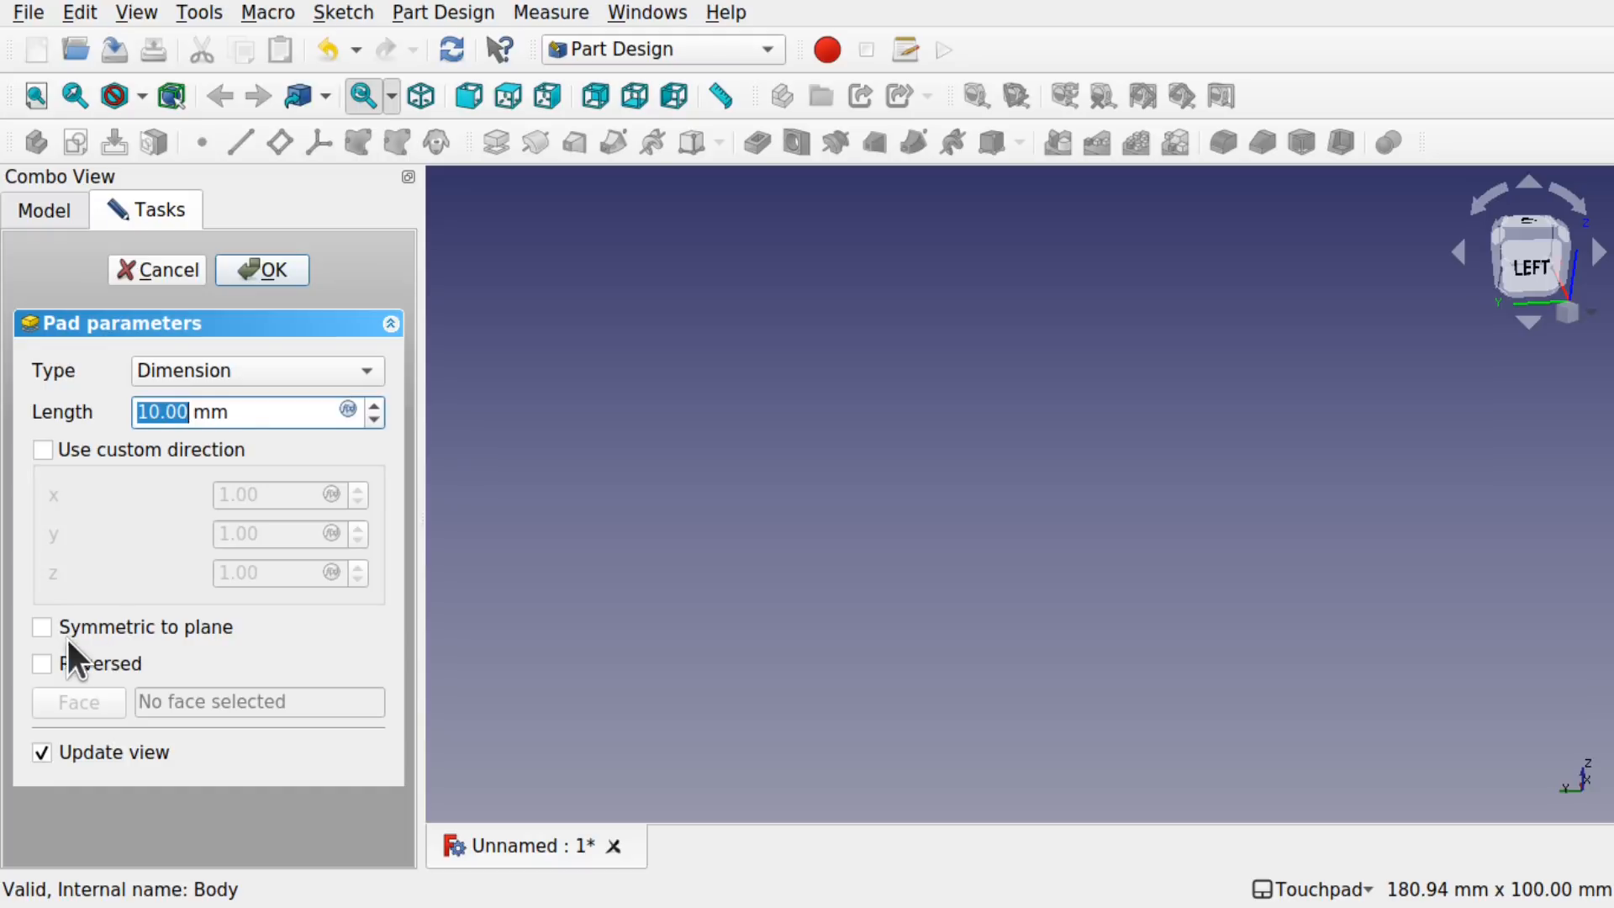
left_click(41, 664)
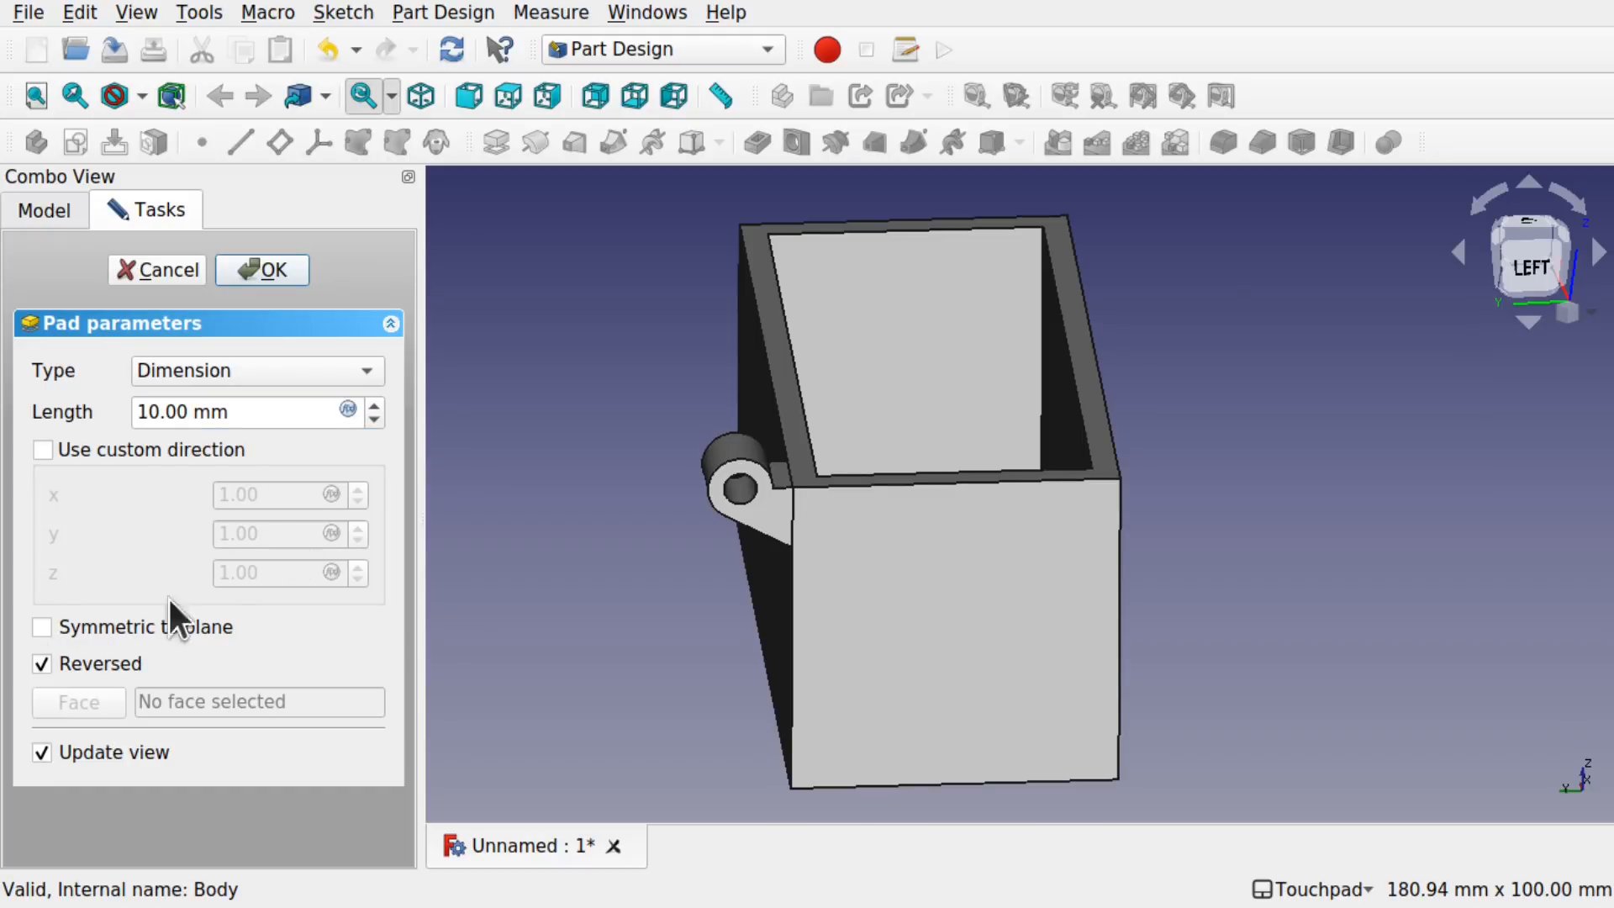
left_click_drag(817, 491, 799, 521, "alt")
scroll(789, 512, "up", 10)
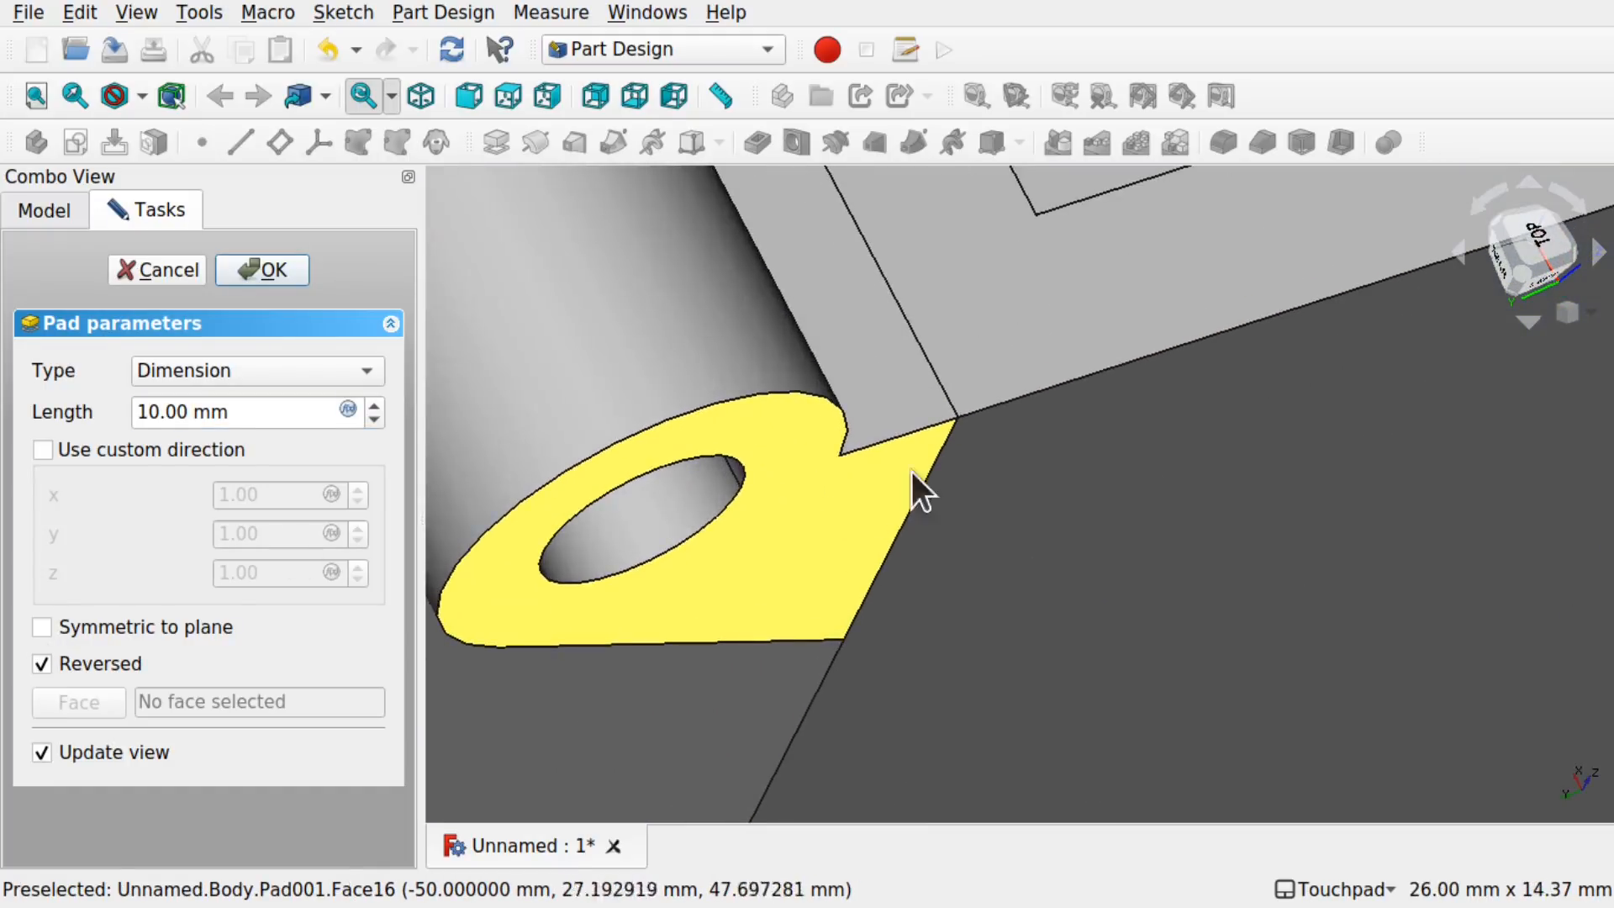
left_click_drag(898, 376, 876, 282, "alt")
scroll(872, 399, "down", 7)
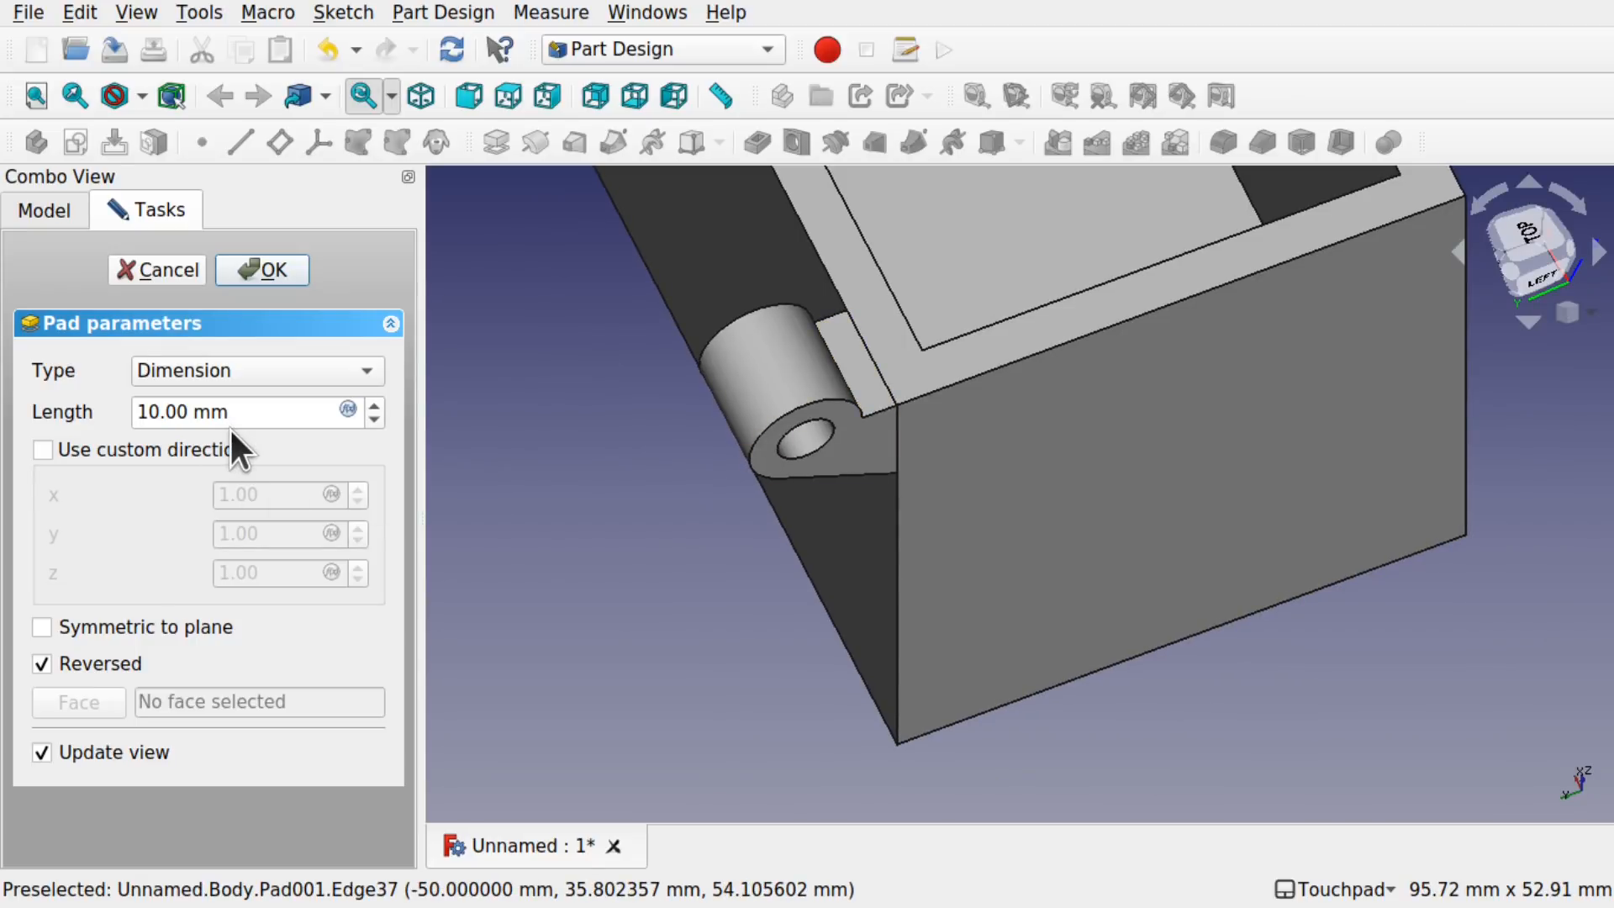
left_click_drag(755, 348, 852, 546, "shift")
scroll(845, 521, "down", 2)
scroll(845, 521, "down", 3)
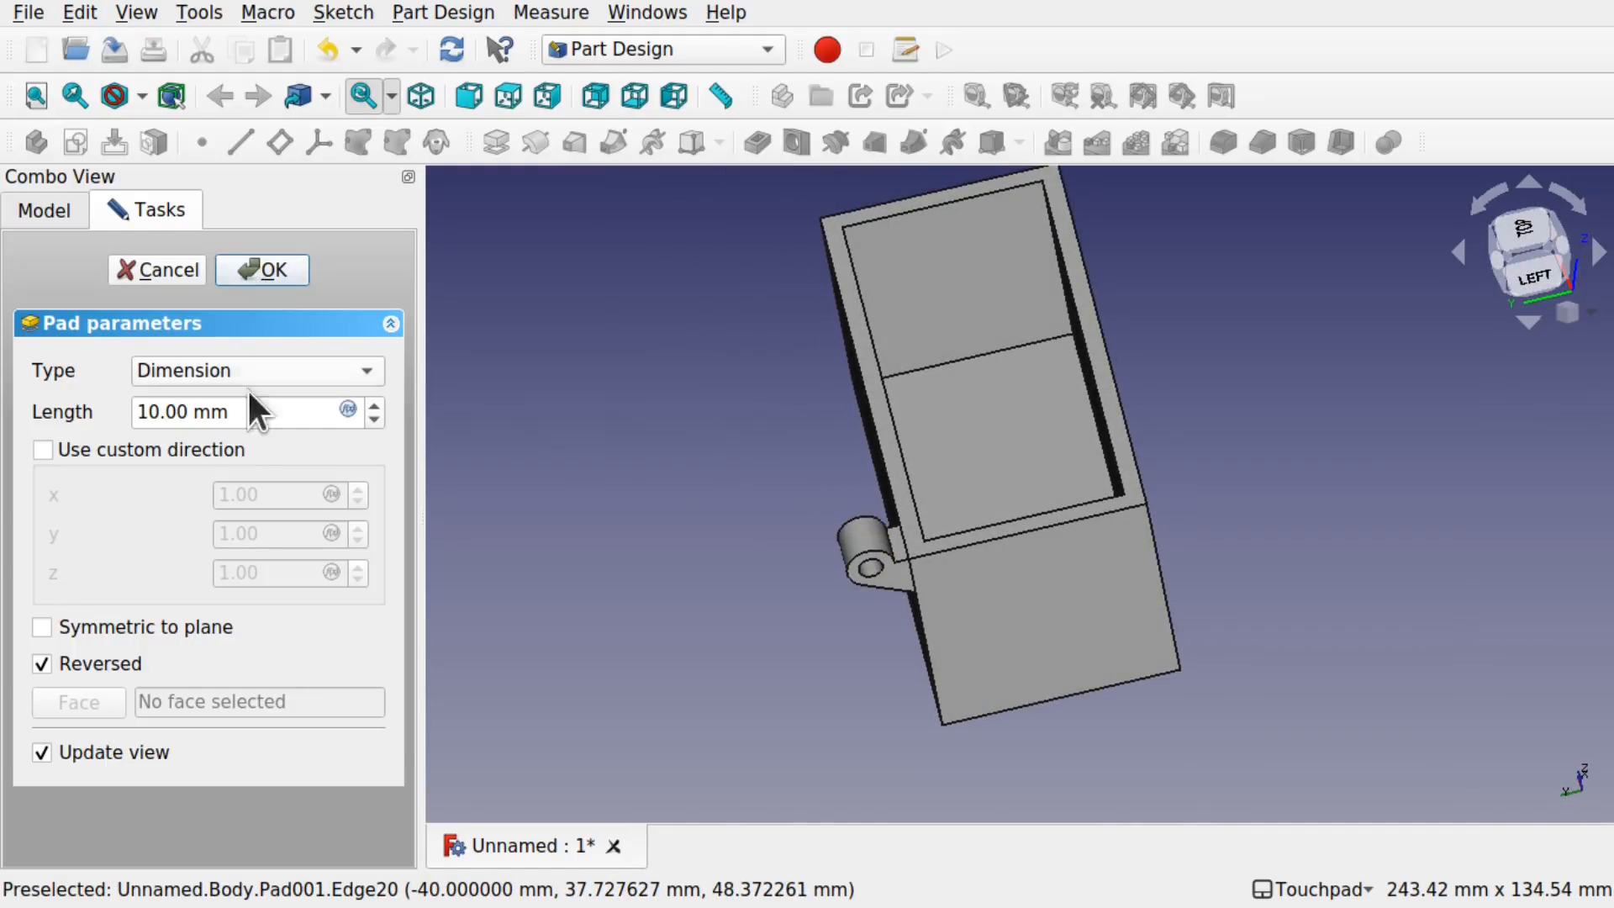
left_click(252, 265)
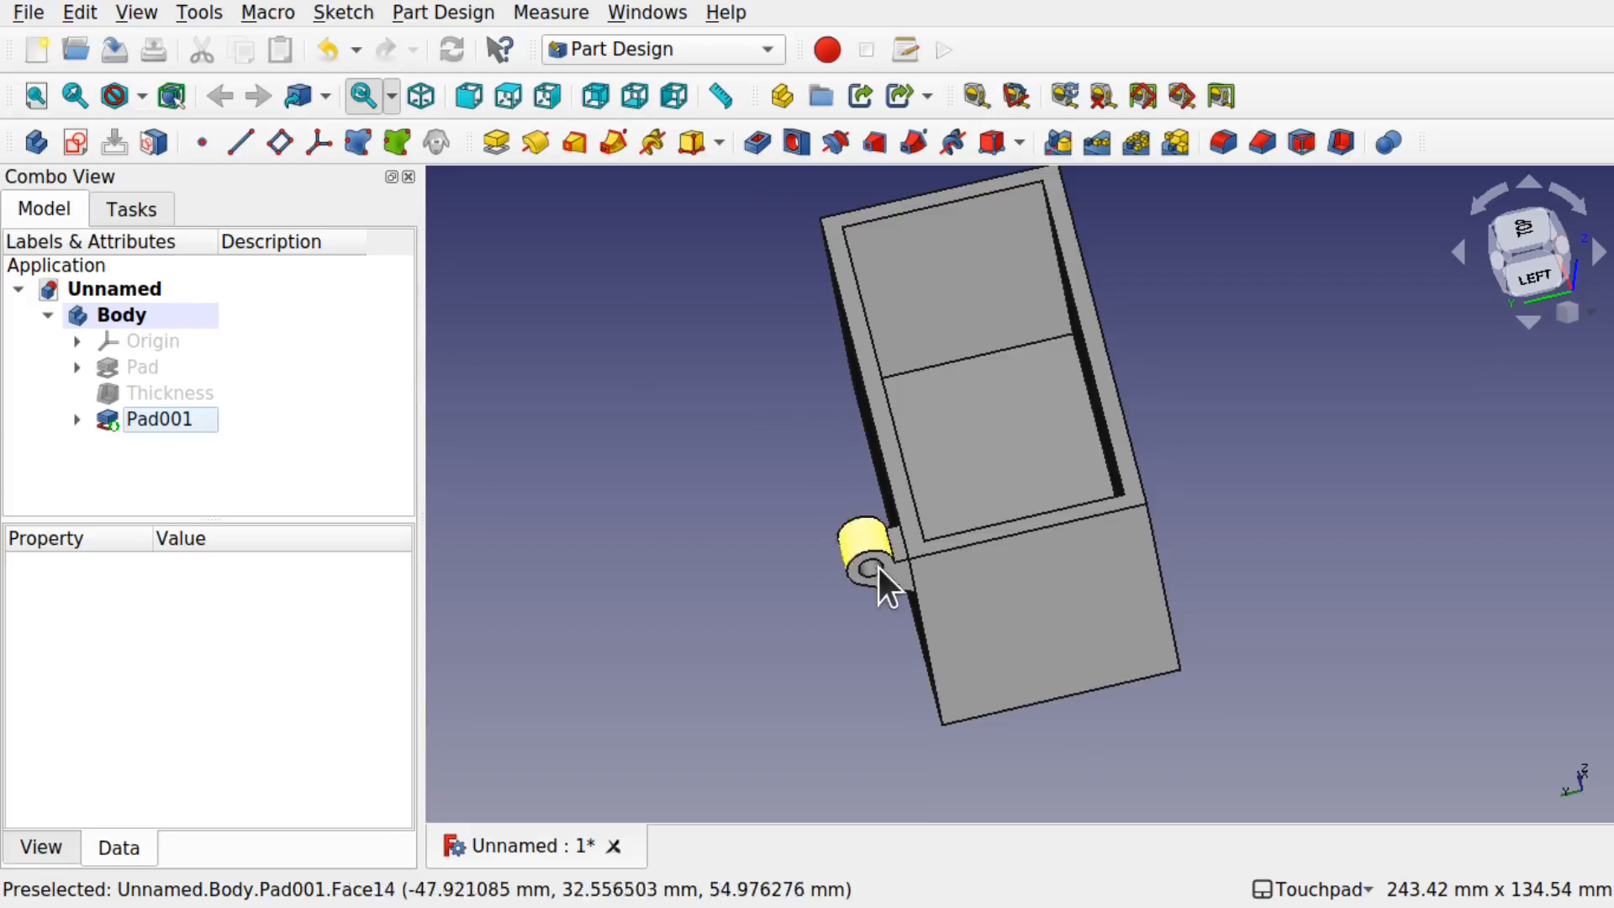
Step: Start a linear pattern of the hinge pad, using the box's long outer top edge on the hinge side as direction reference
left_click_drag(893, 581, 785, 538, "shift")
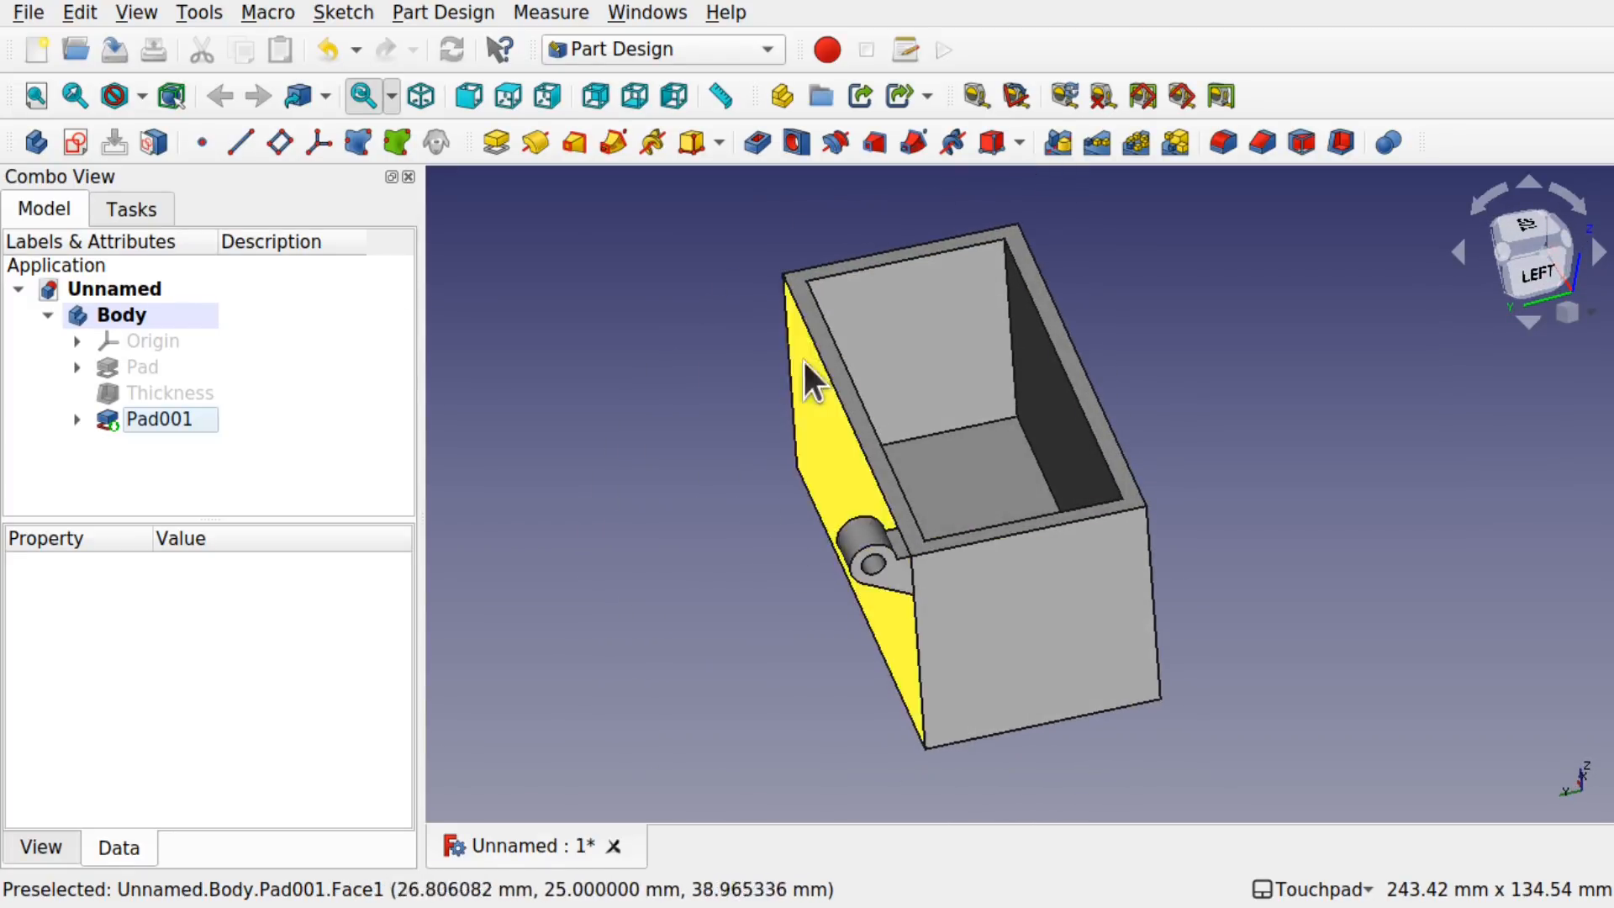
left_click_drag(937, 396, 956, 442, "shift")
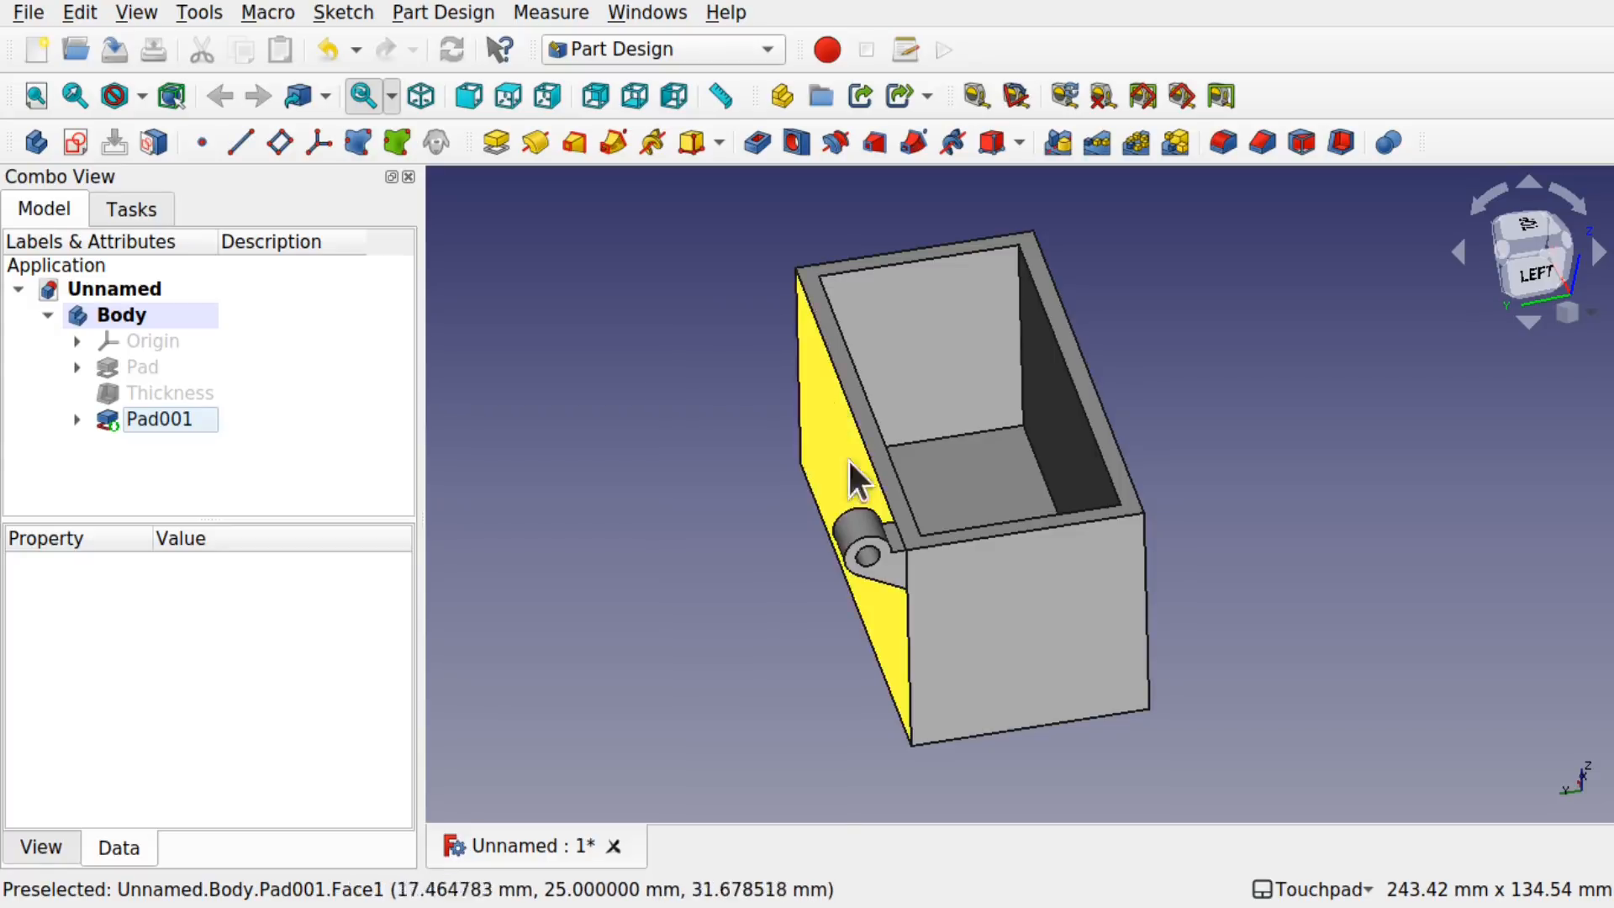
left_click_drag(883, 539, 1033, 523, "shift")
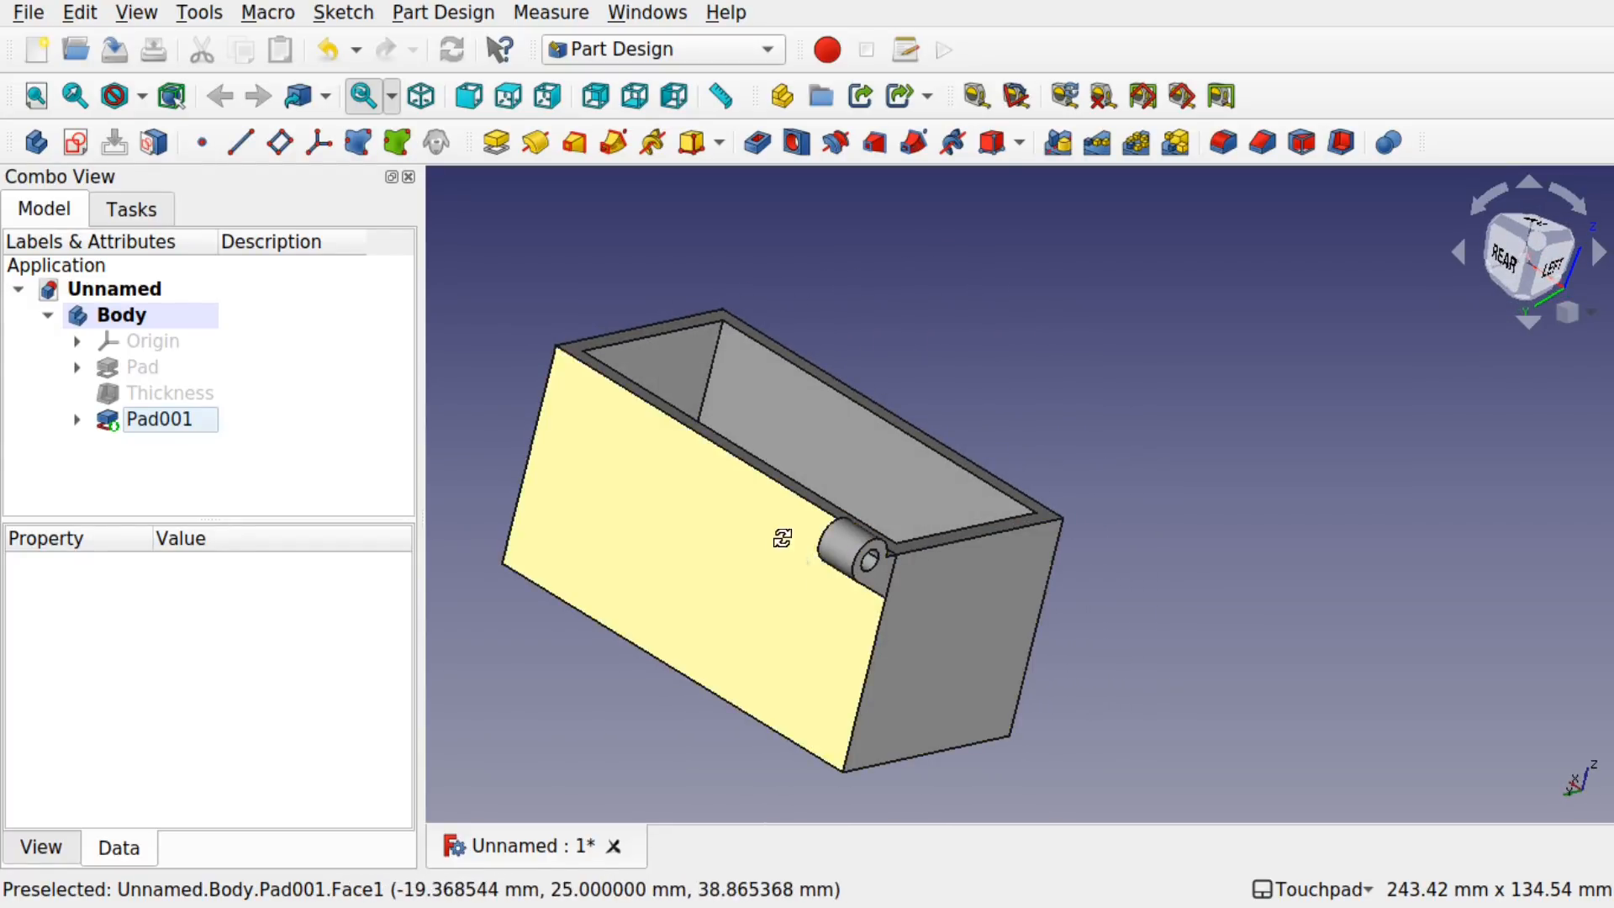
left_click_drag(782, 538, 679, 547, "shift")
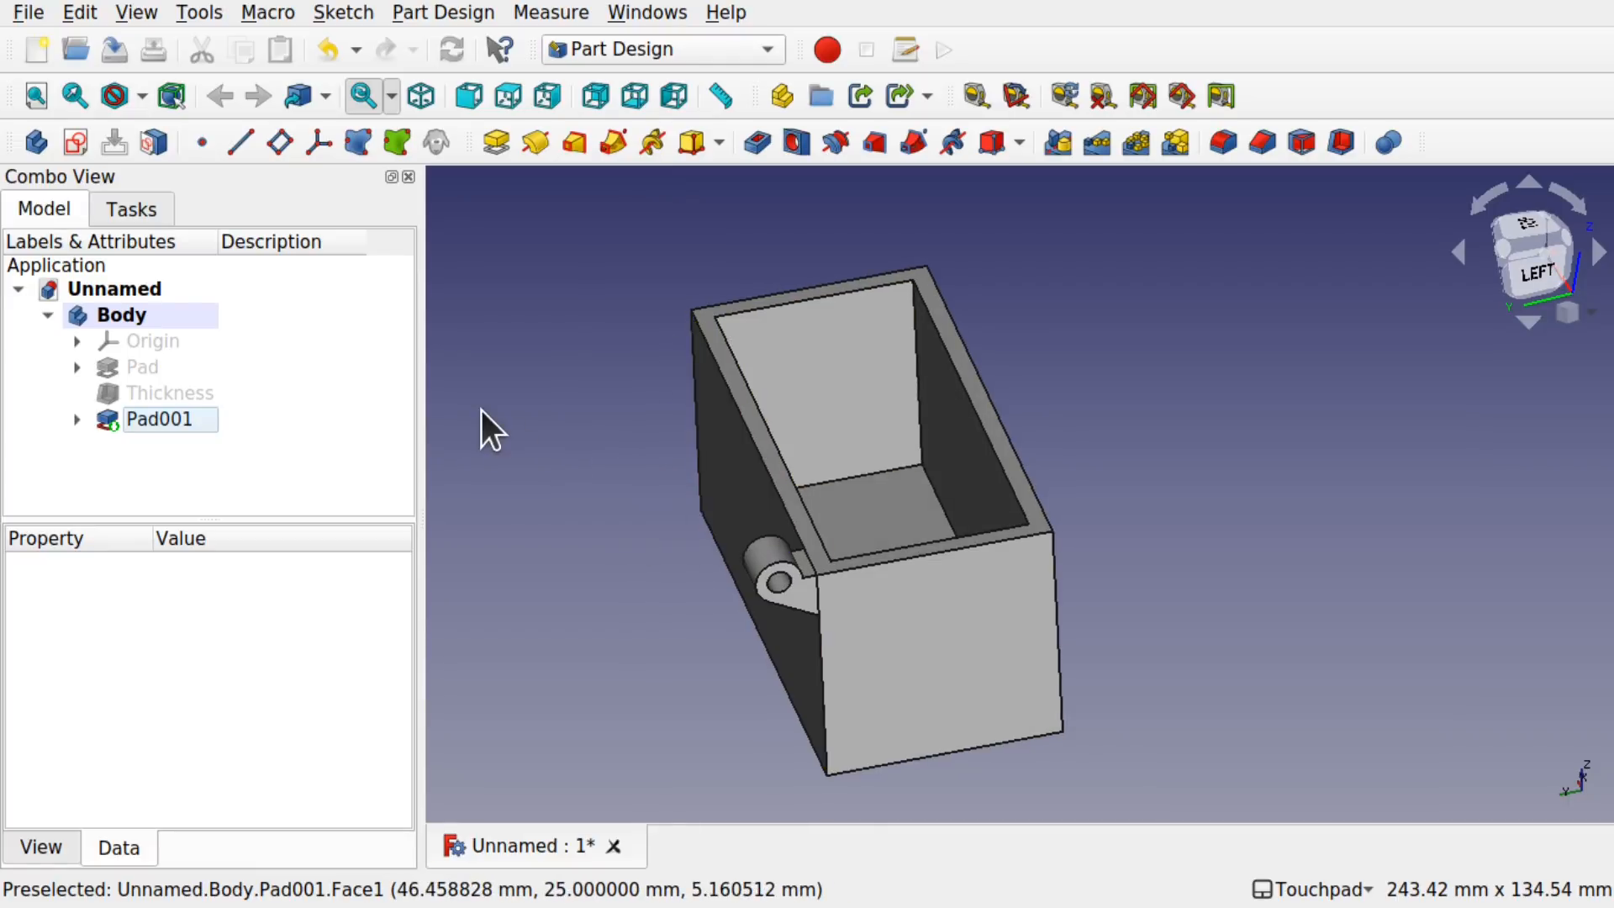
left_click(167, 425)
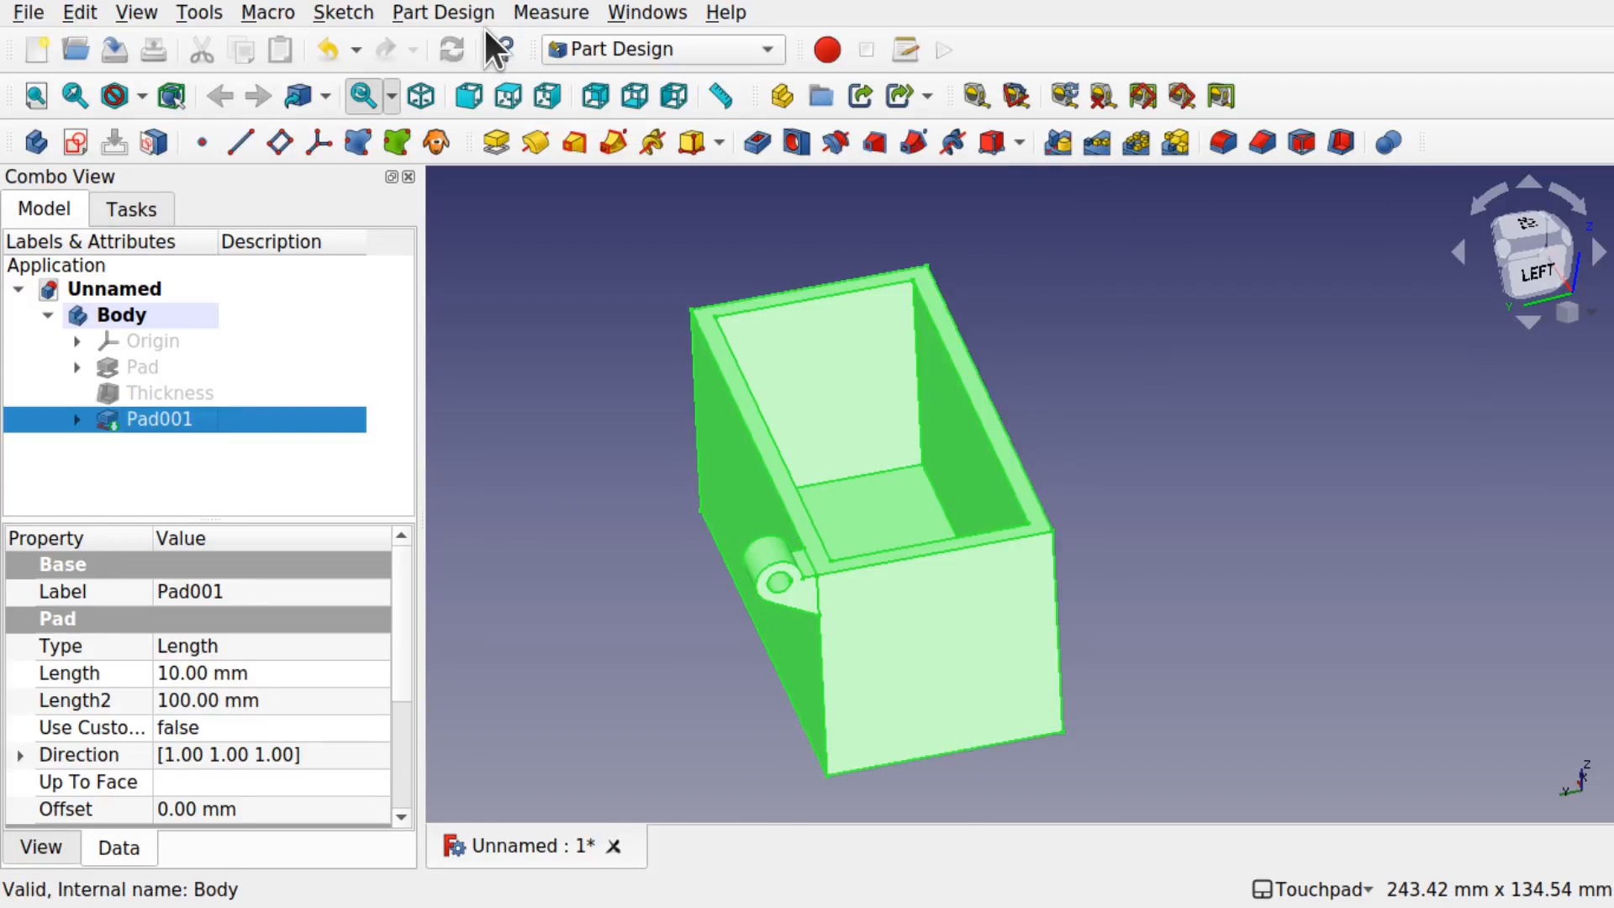
left_click(461, 13)
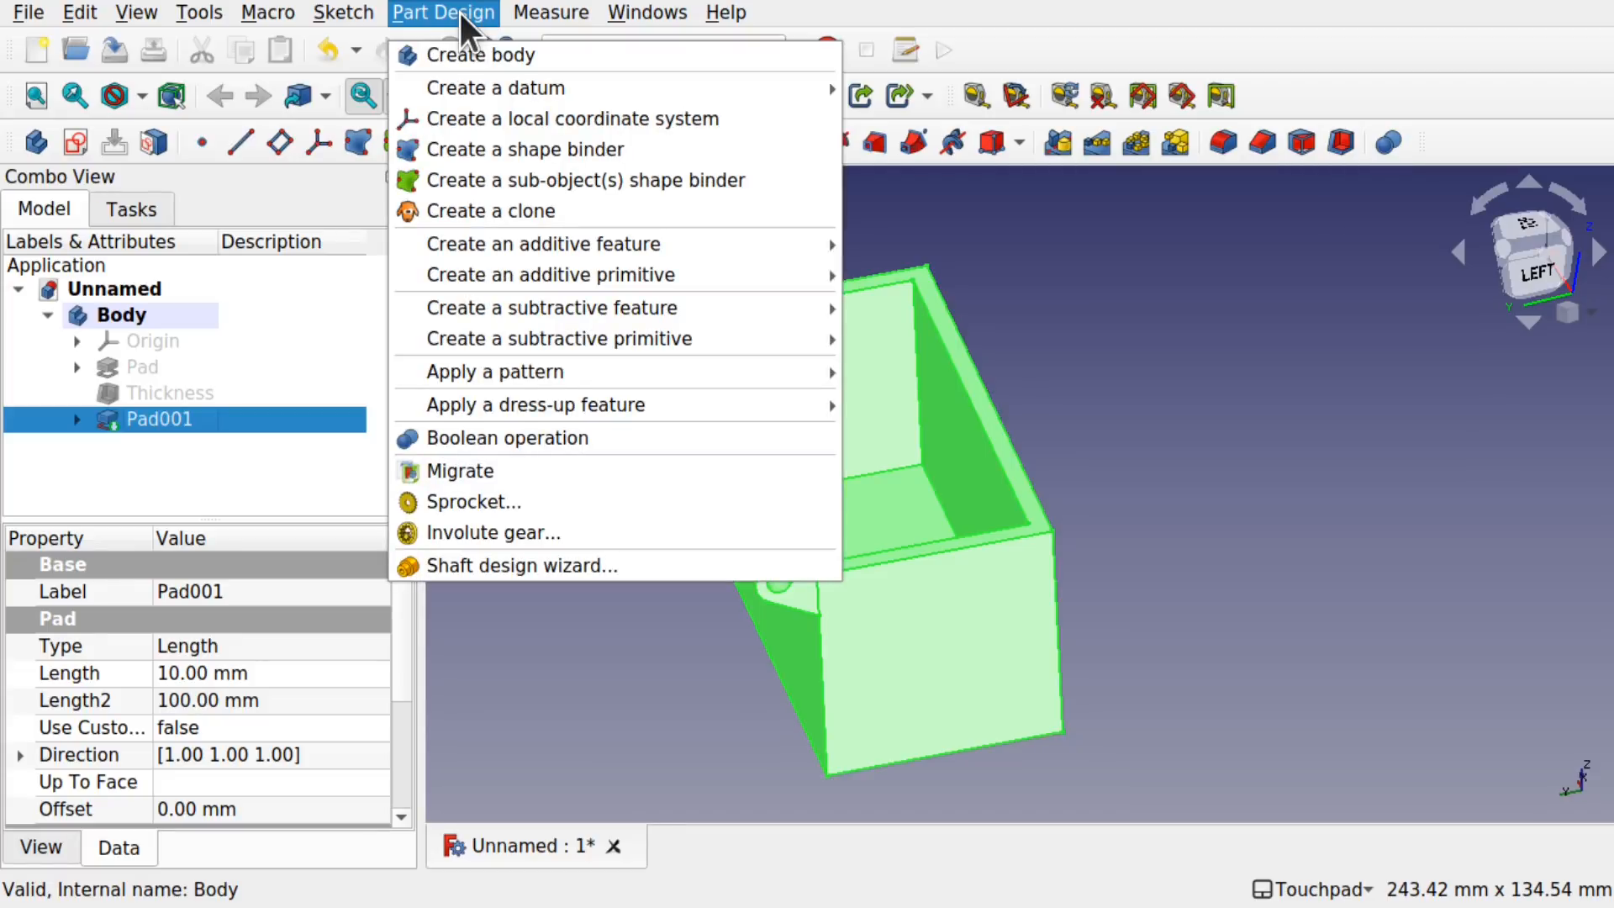
mouse_move(547, 380)
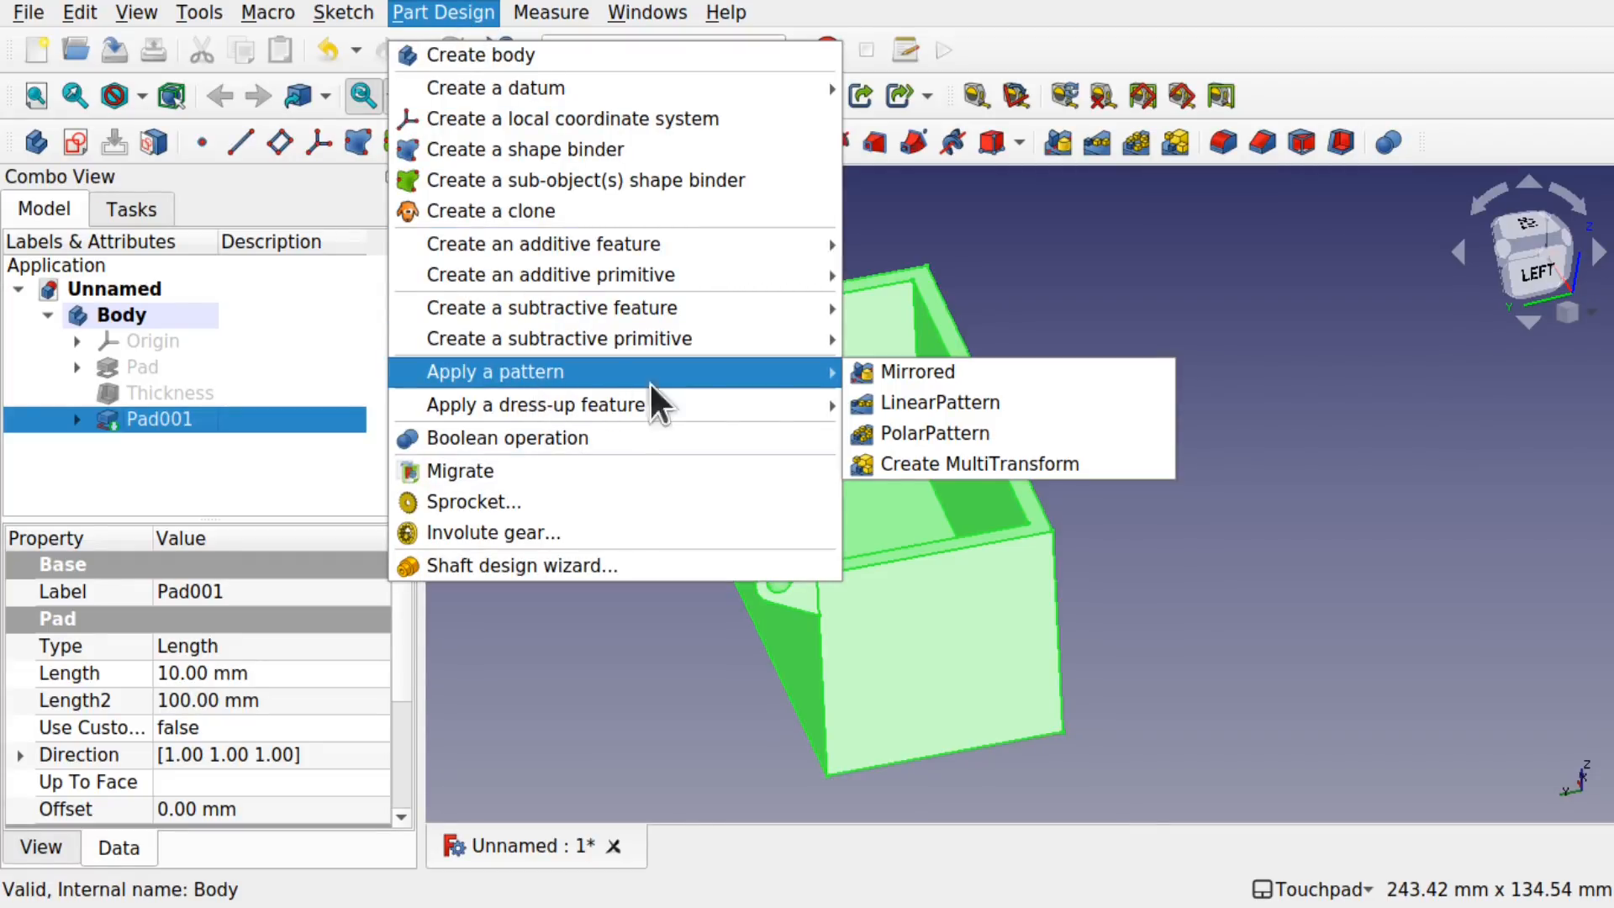
left_click(956, 392)
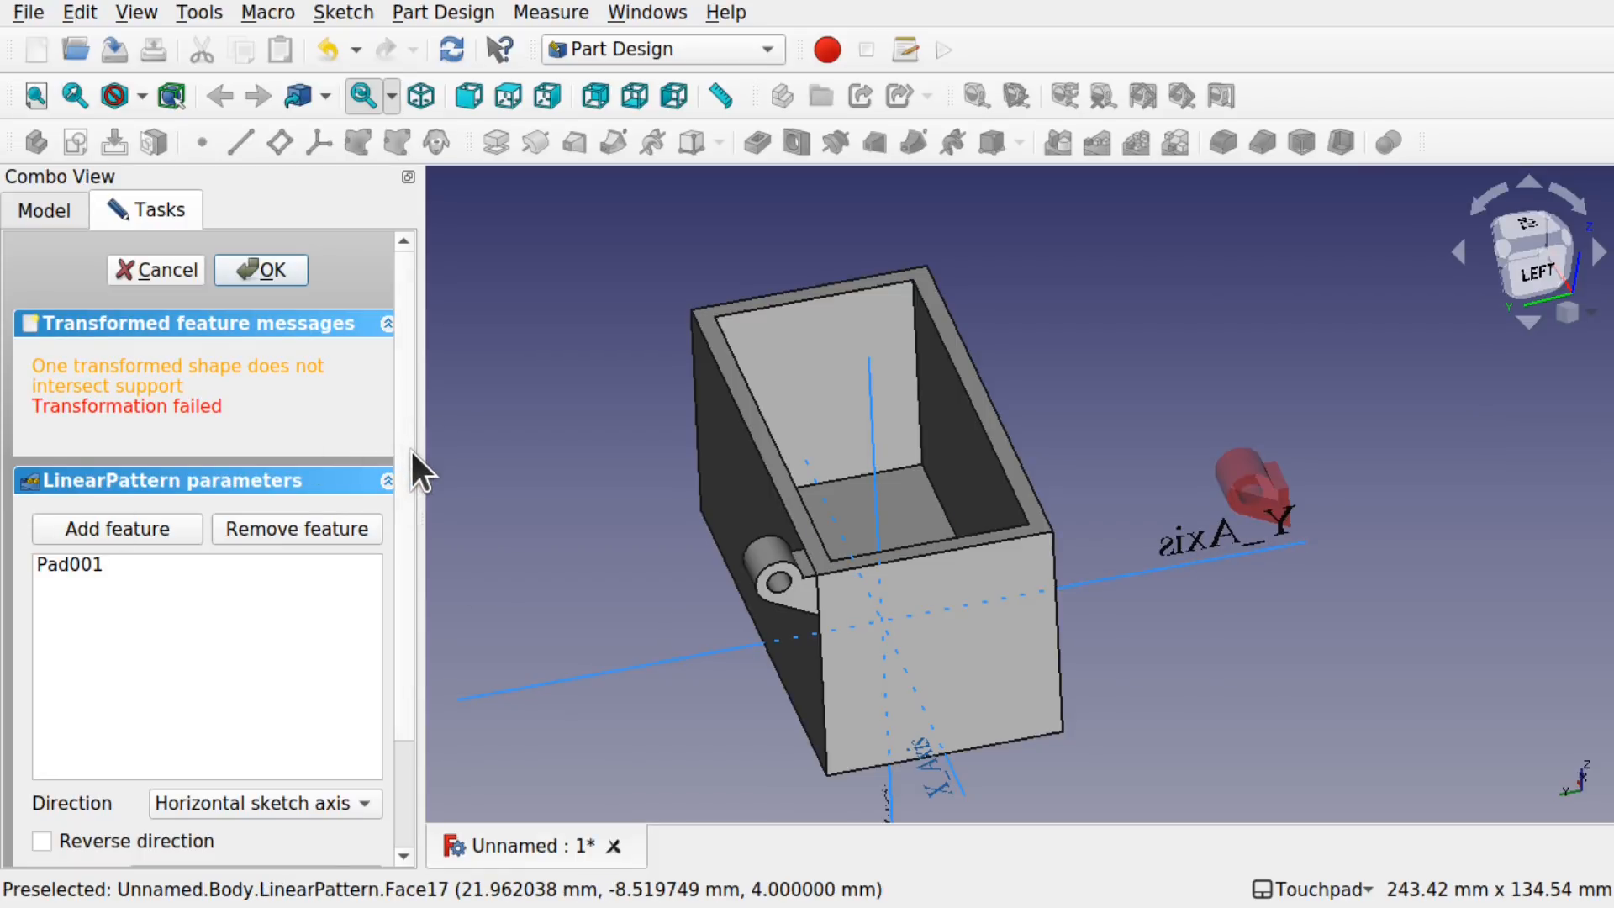
scroll(410, 452, "down", 3)
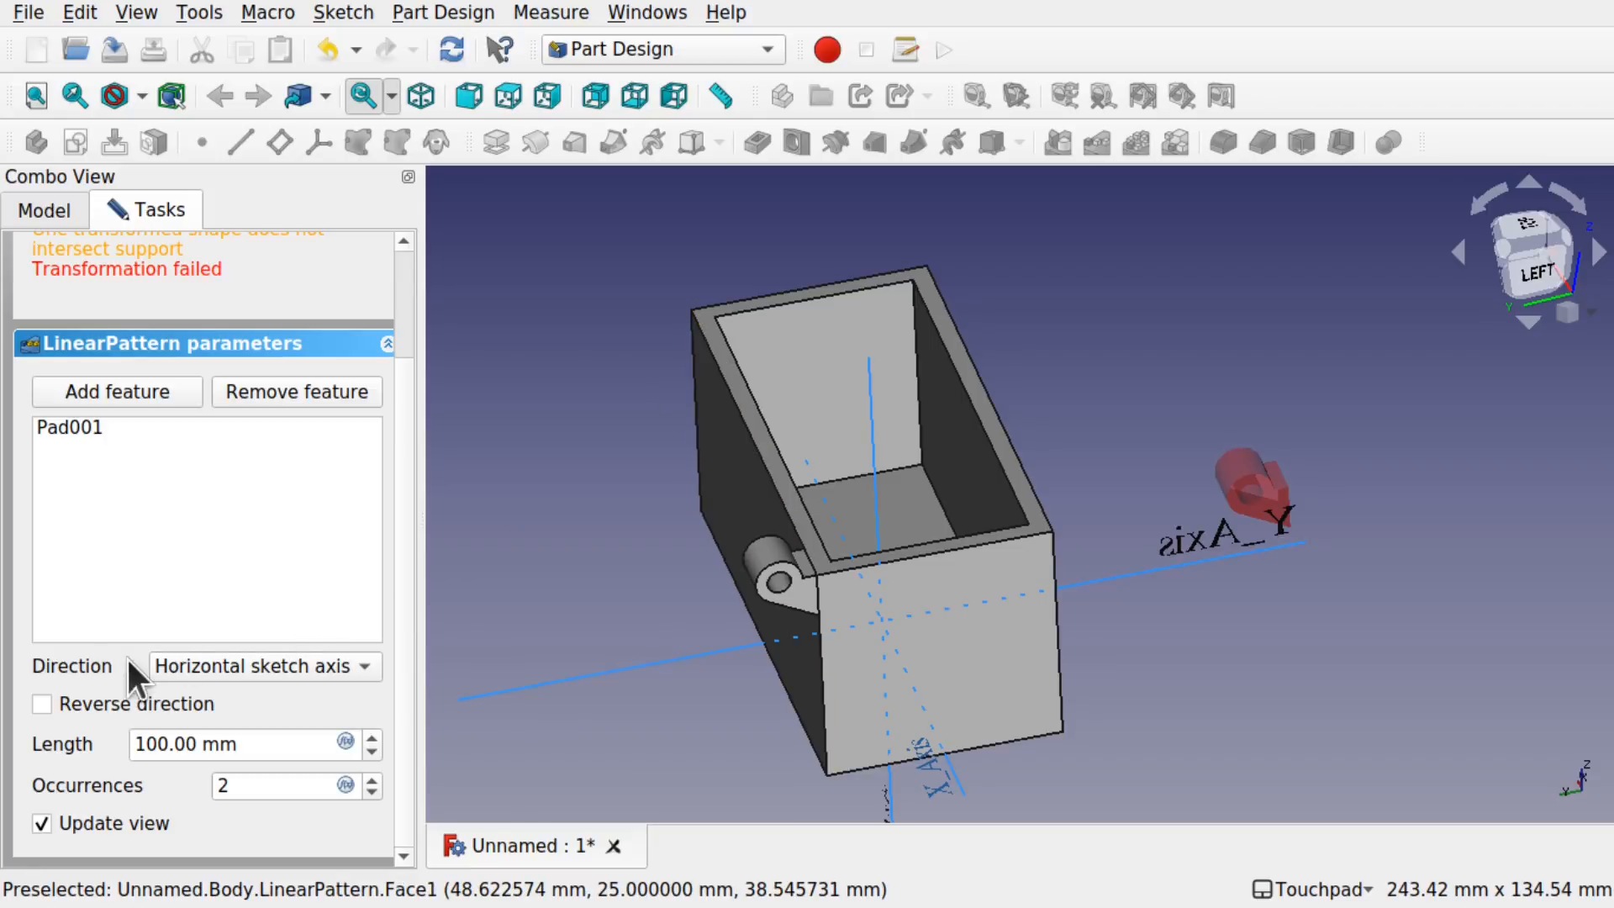
left_click(238, 656)
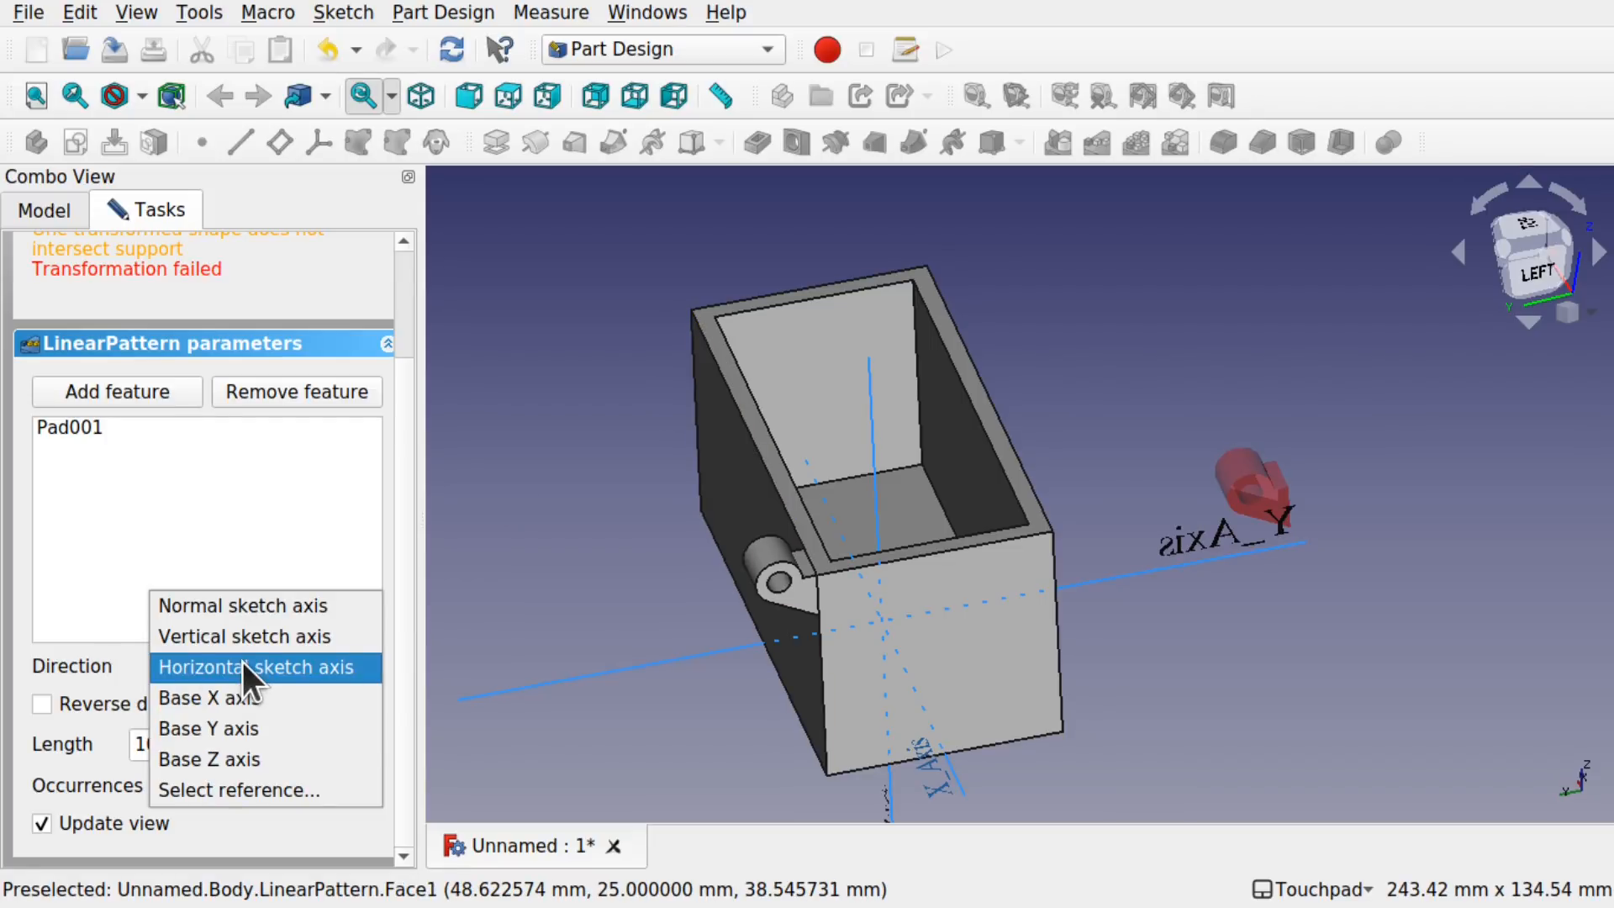
left_click(256, 787)
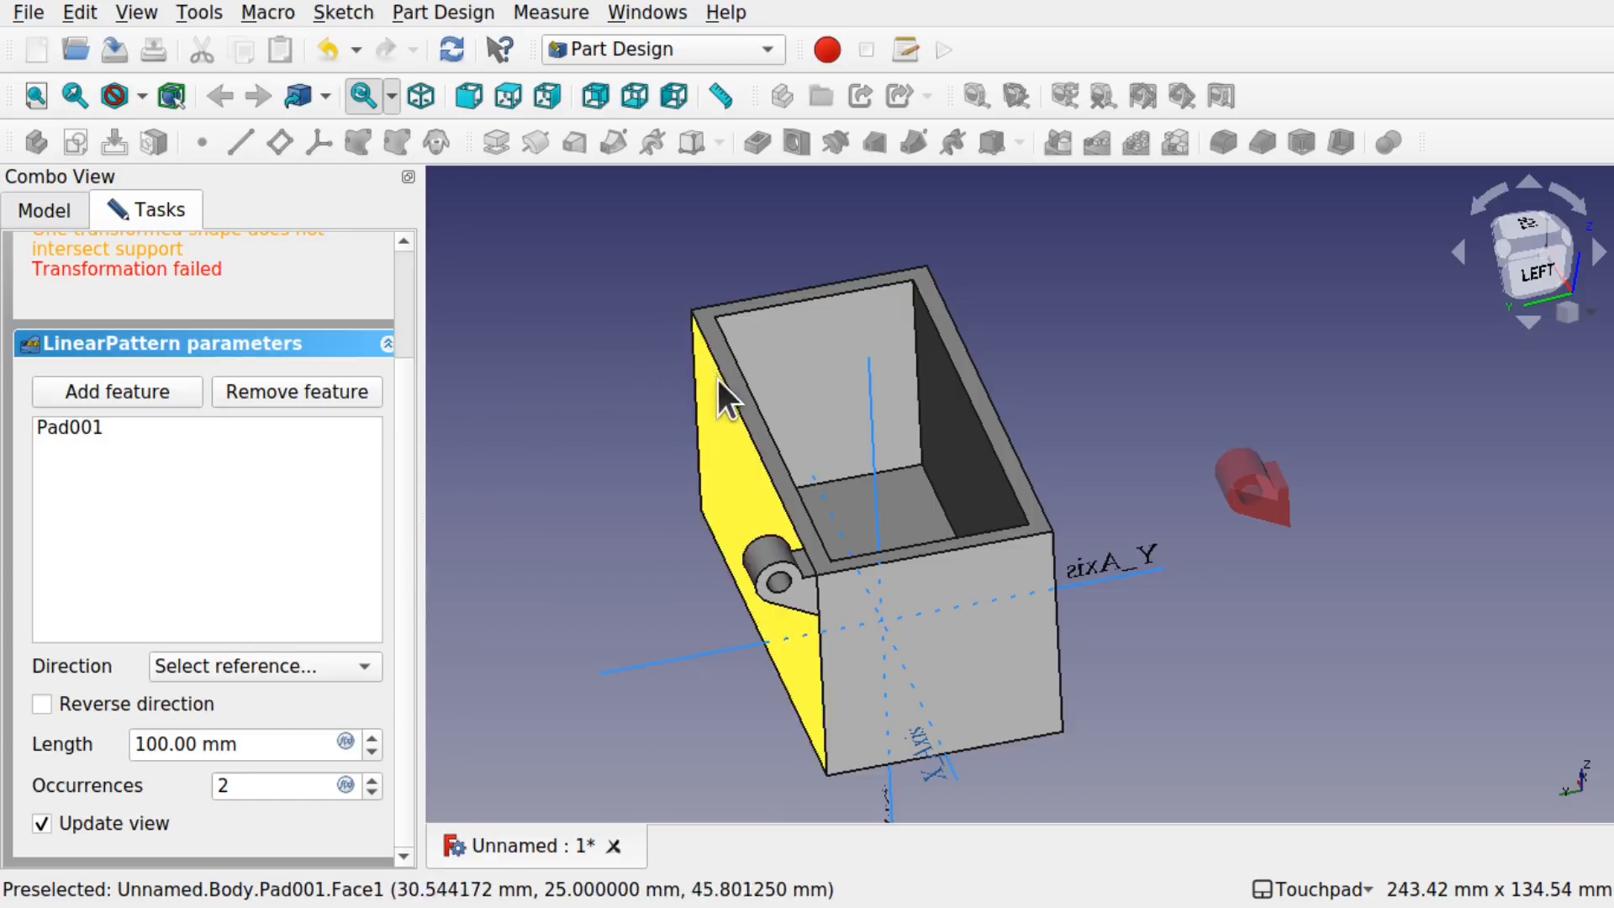
left_click(731, 397)
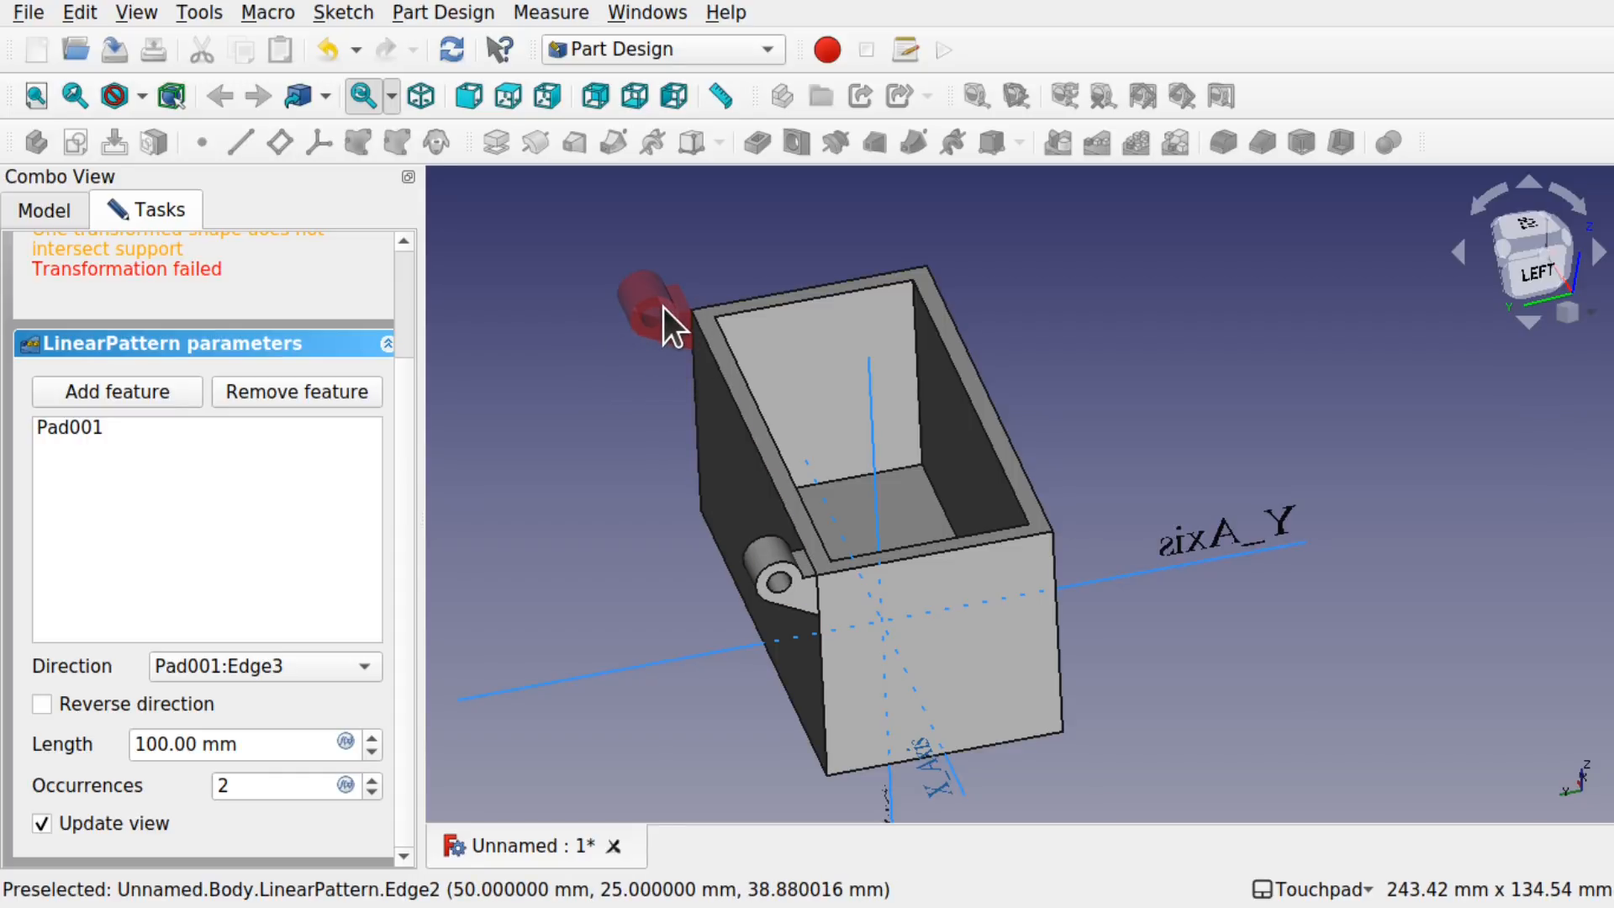
Step: Set the linear pattern's length to 90 mm
scroll(663, 307, "down", 1)
scroll(664, 308, "up", 2)
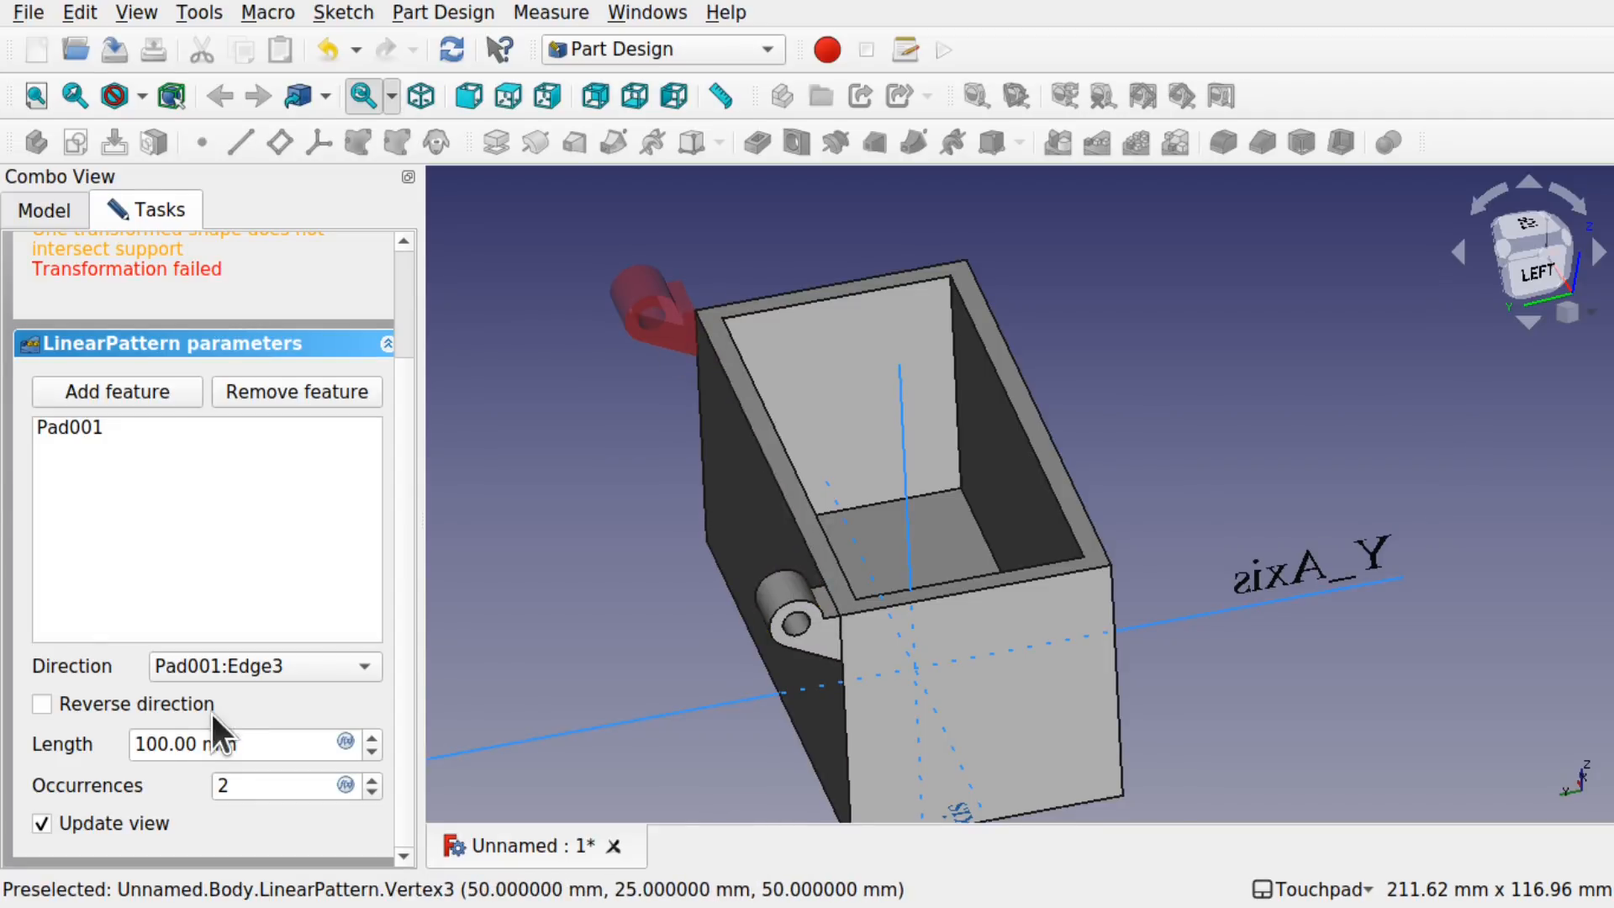
left_click(162, 743)
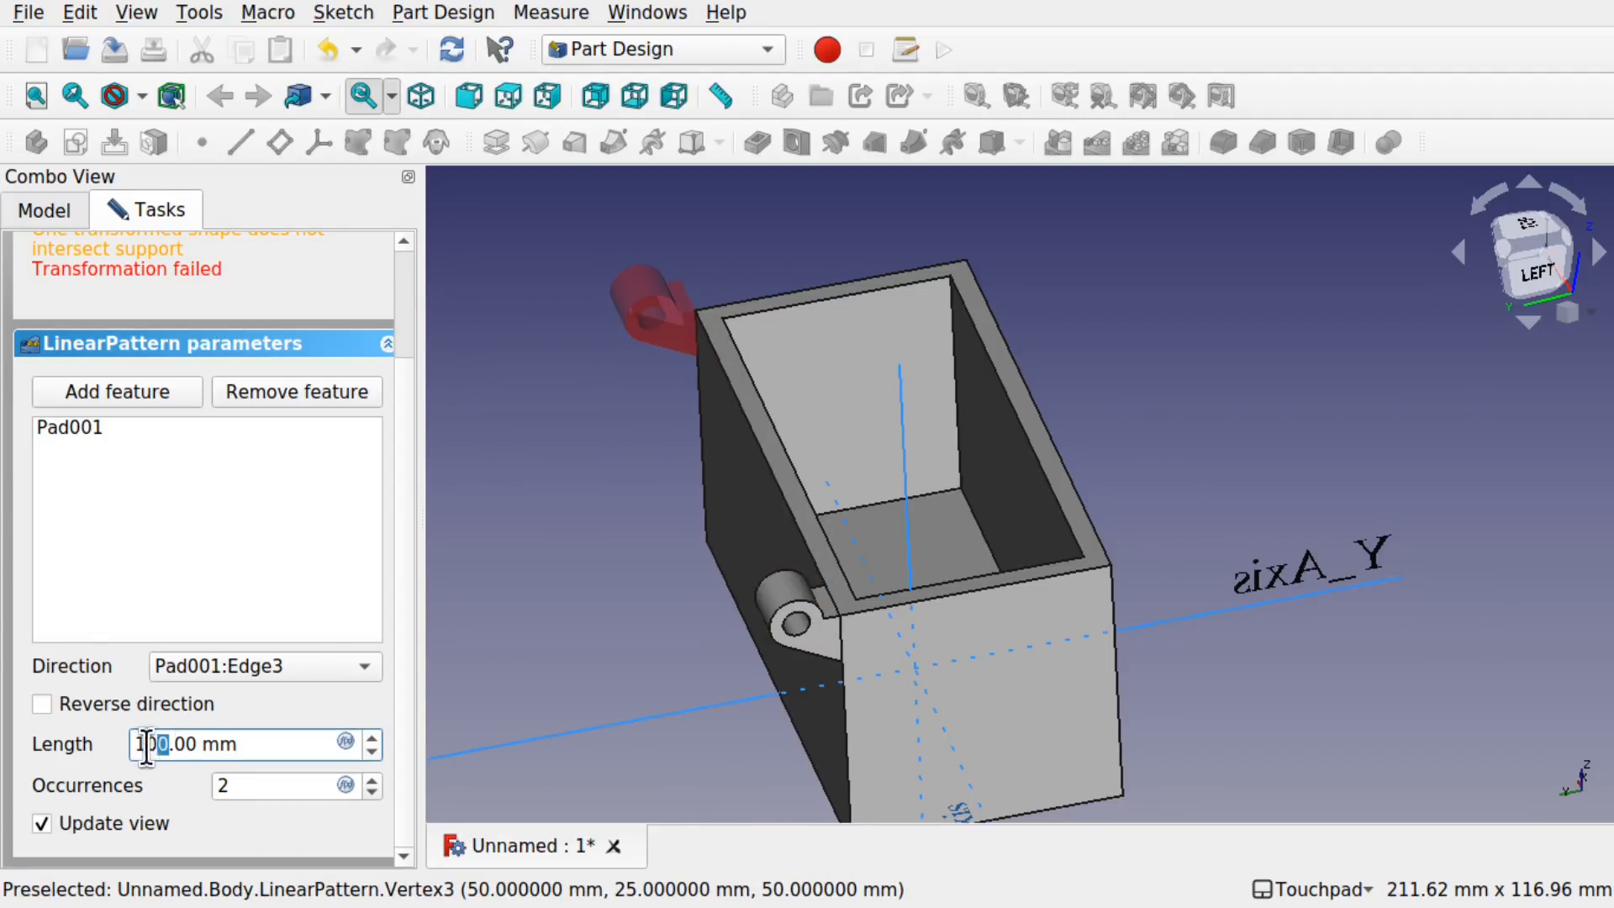
double_click(143, 743)
type("90")
left_click(213, 813)
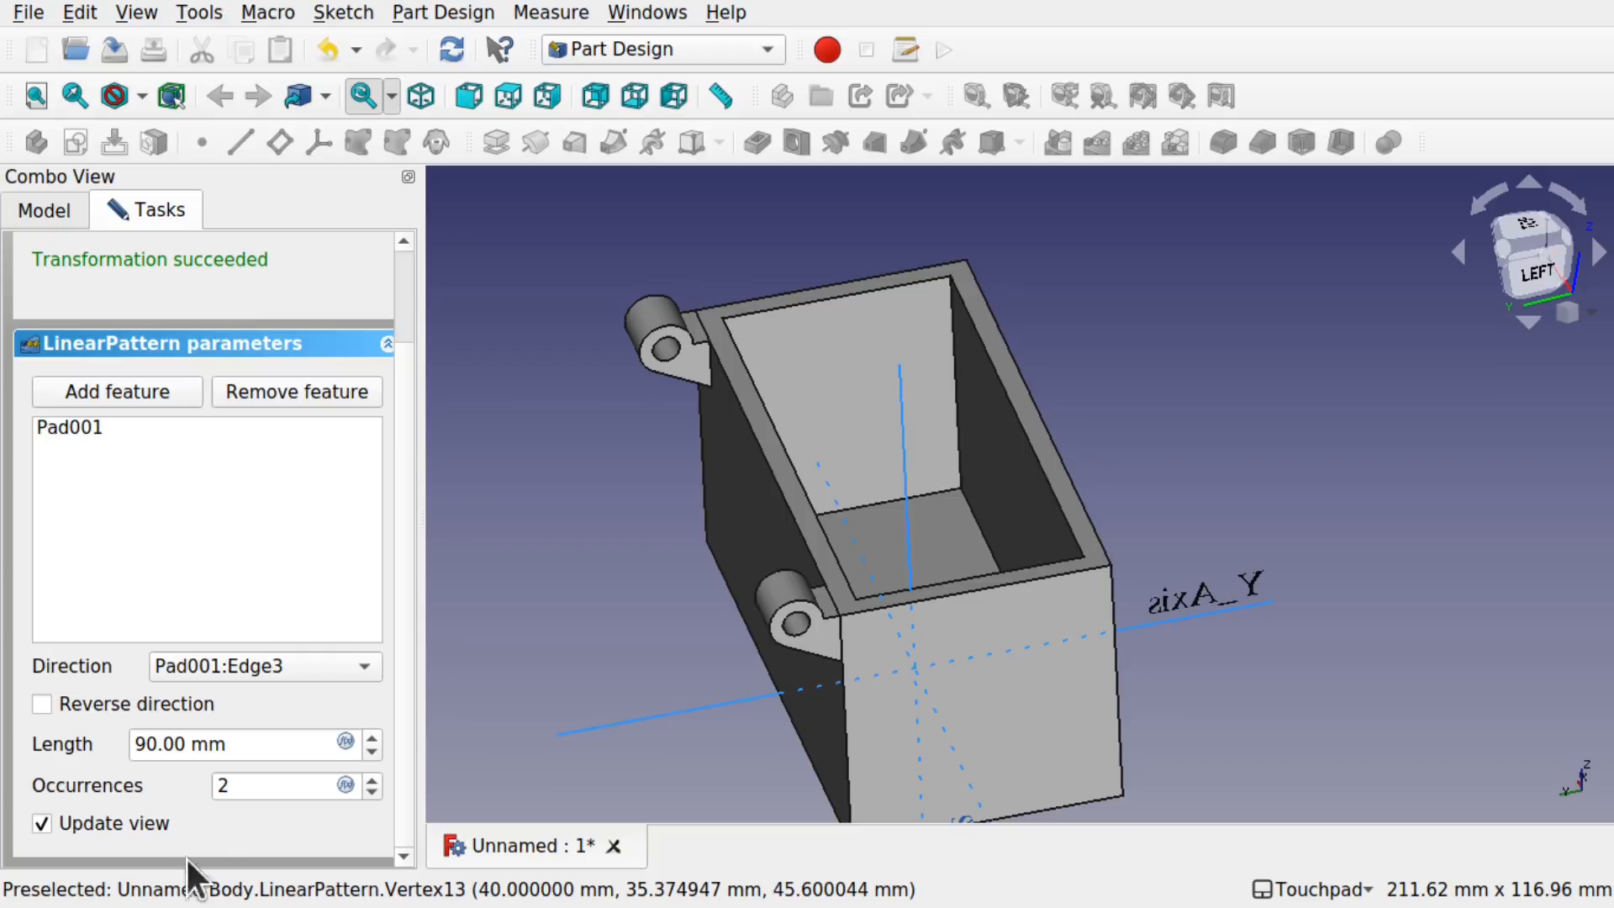
Step: Try the hinge pattern with 3 occurrences
double_click(270, 783)
type("3")
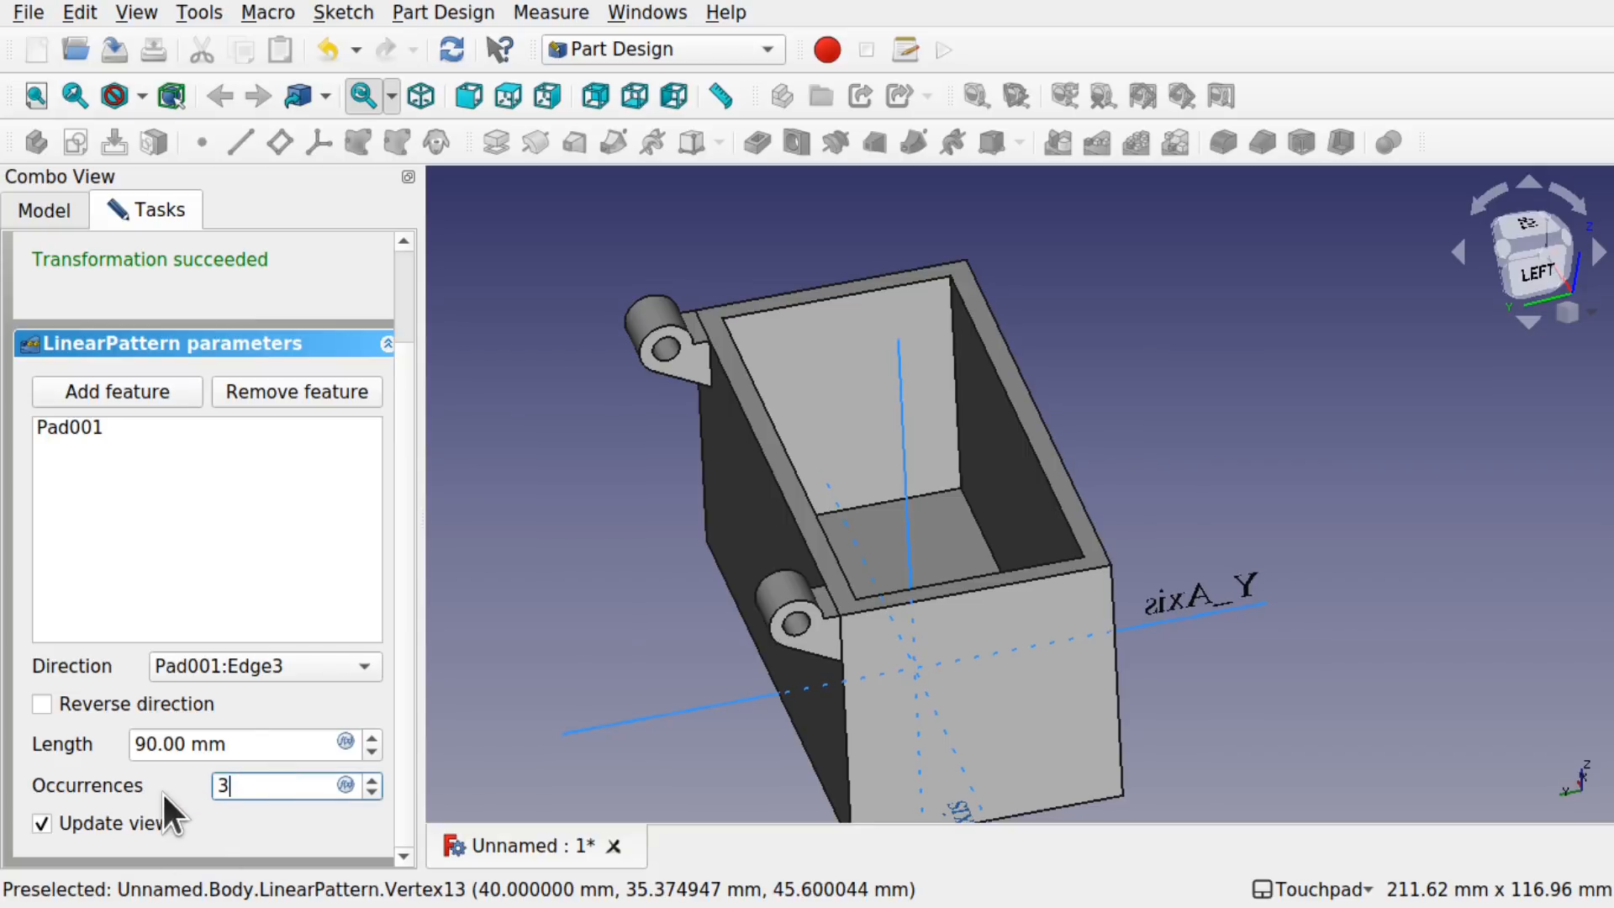
left_click(250, 826)
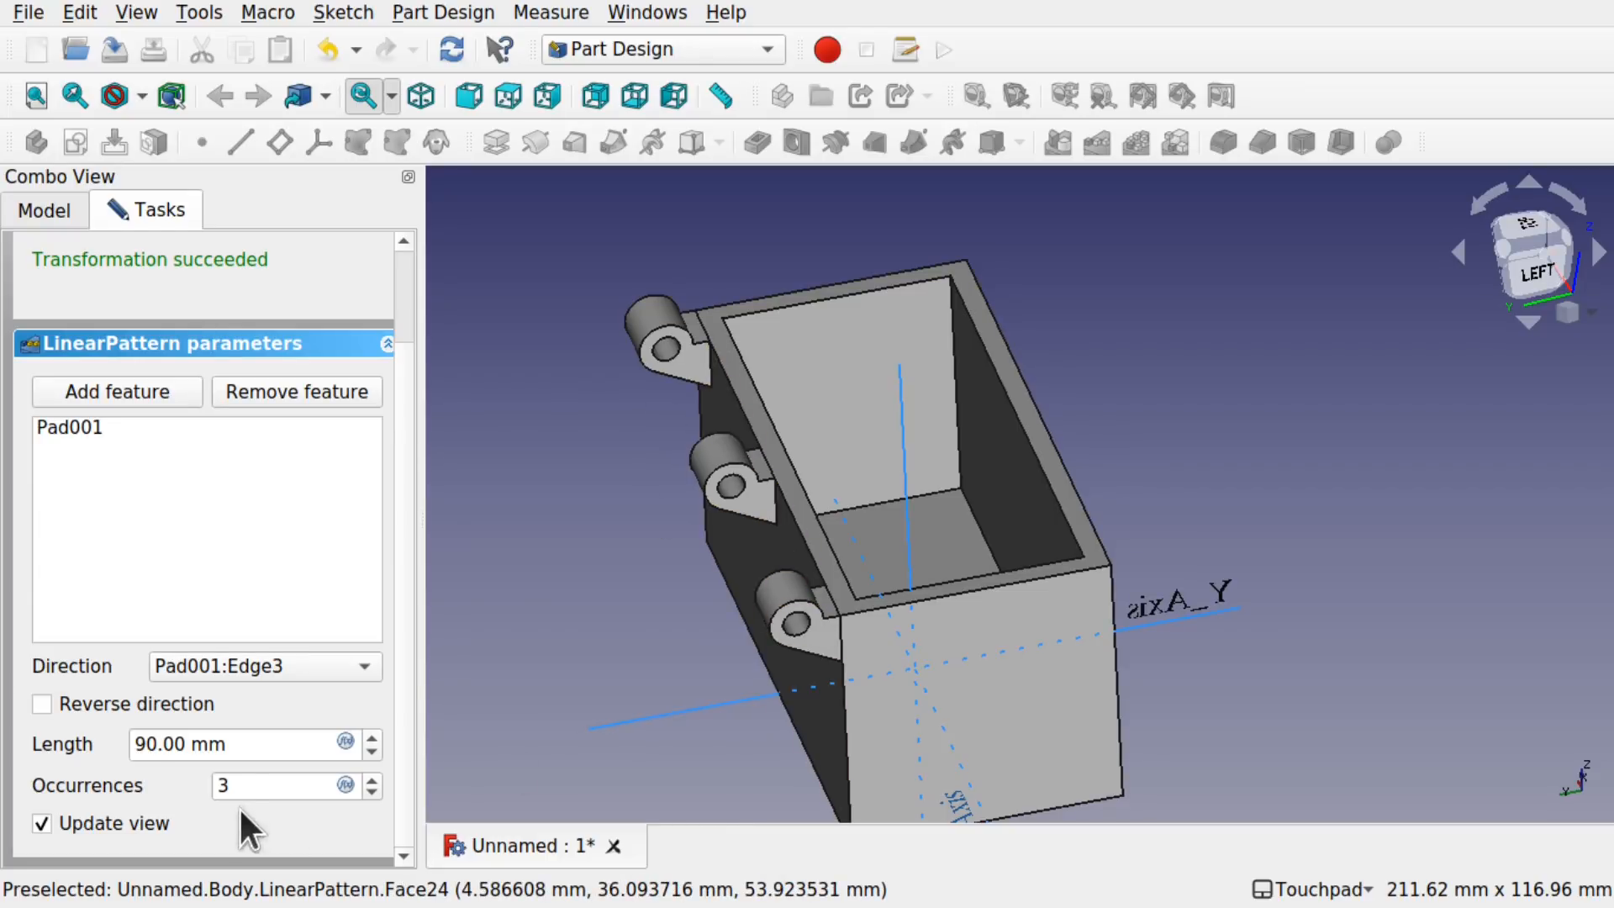
Step: Set the hinge pattern to 4 occurrences and check the knuckles' spacing from above and behind
left_click_drag(244, 787, 146, 786)
type("4")
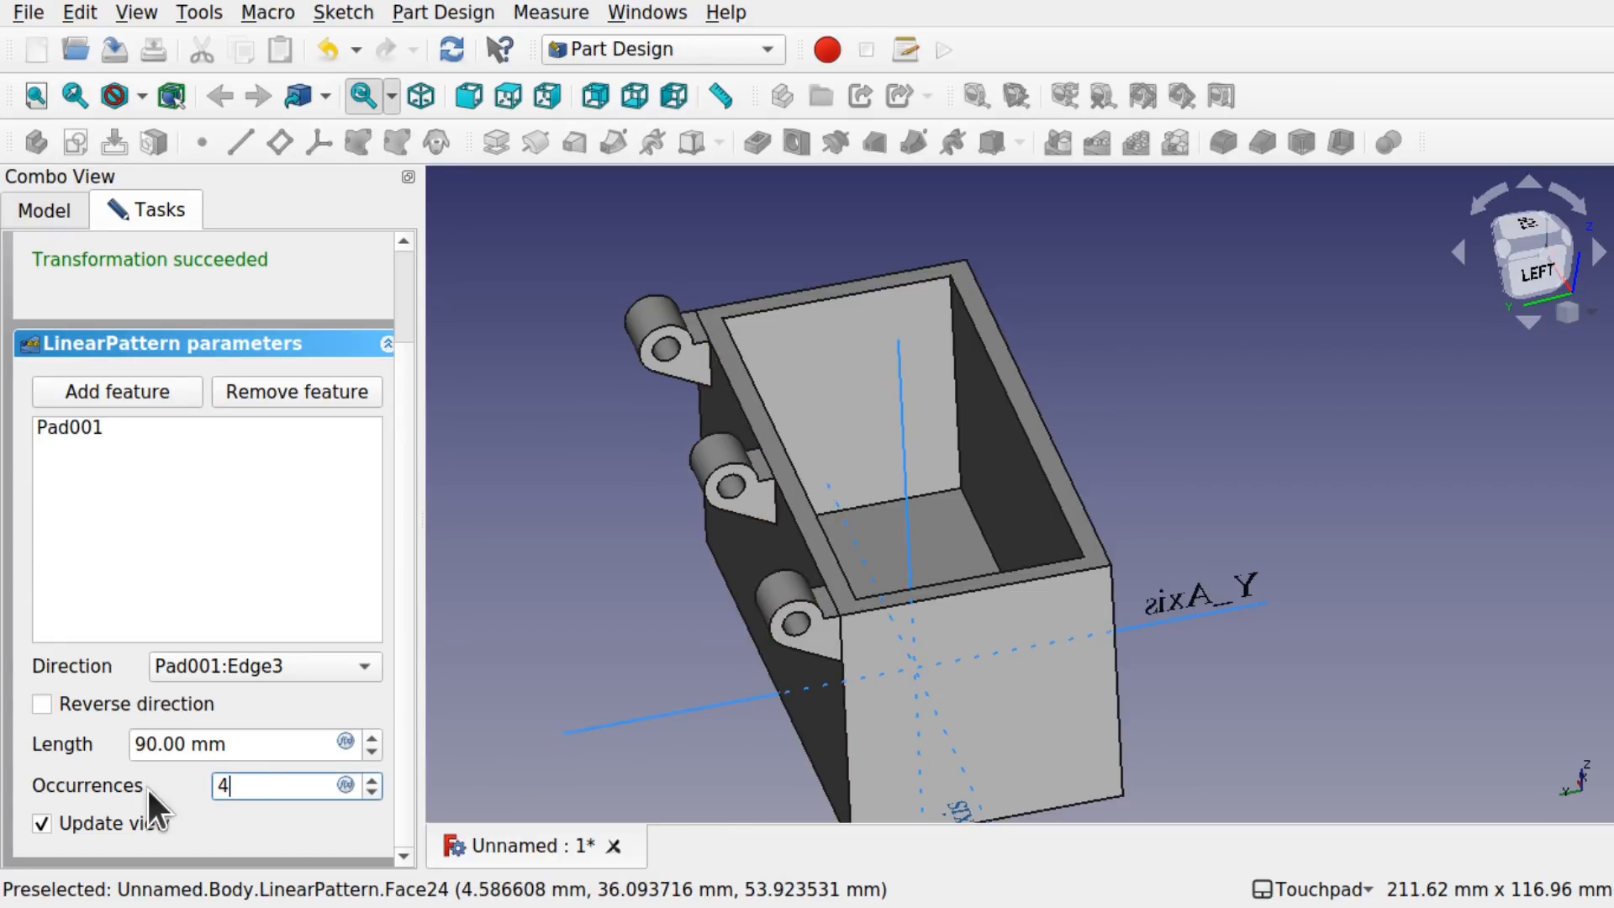
left_click(270, 815)
left_click_drag(681, 556, 948, 695, "shift")
left_click_drag(839, 632, 1069, 649, "shift")
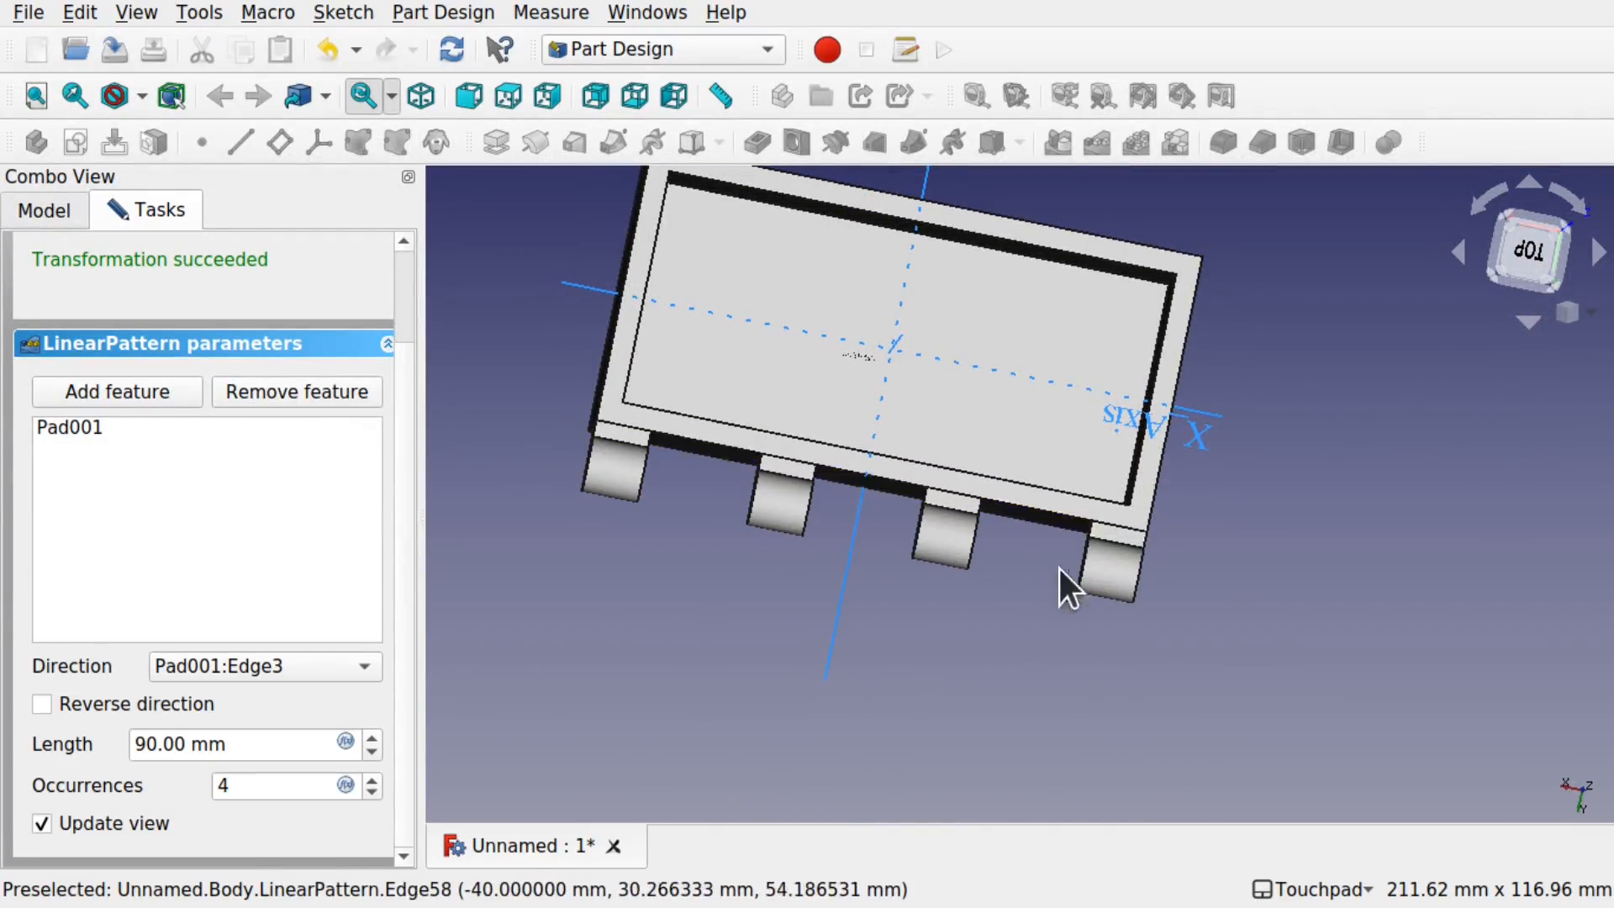
left_click_drag(1059, 568, 1036, 471, "shift")
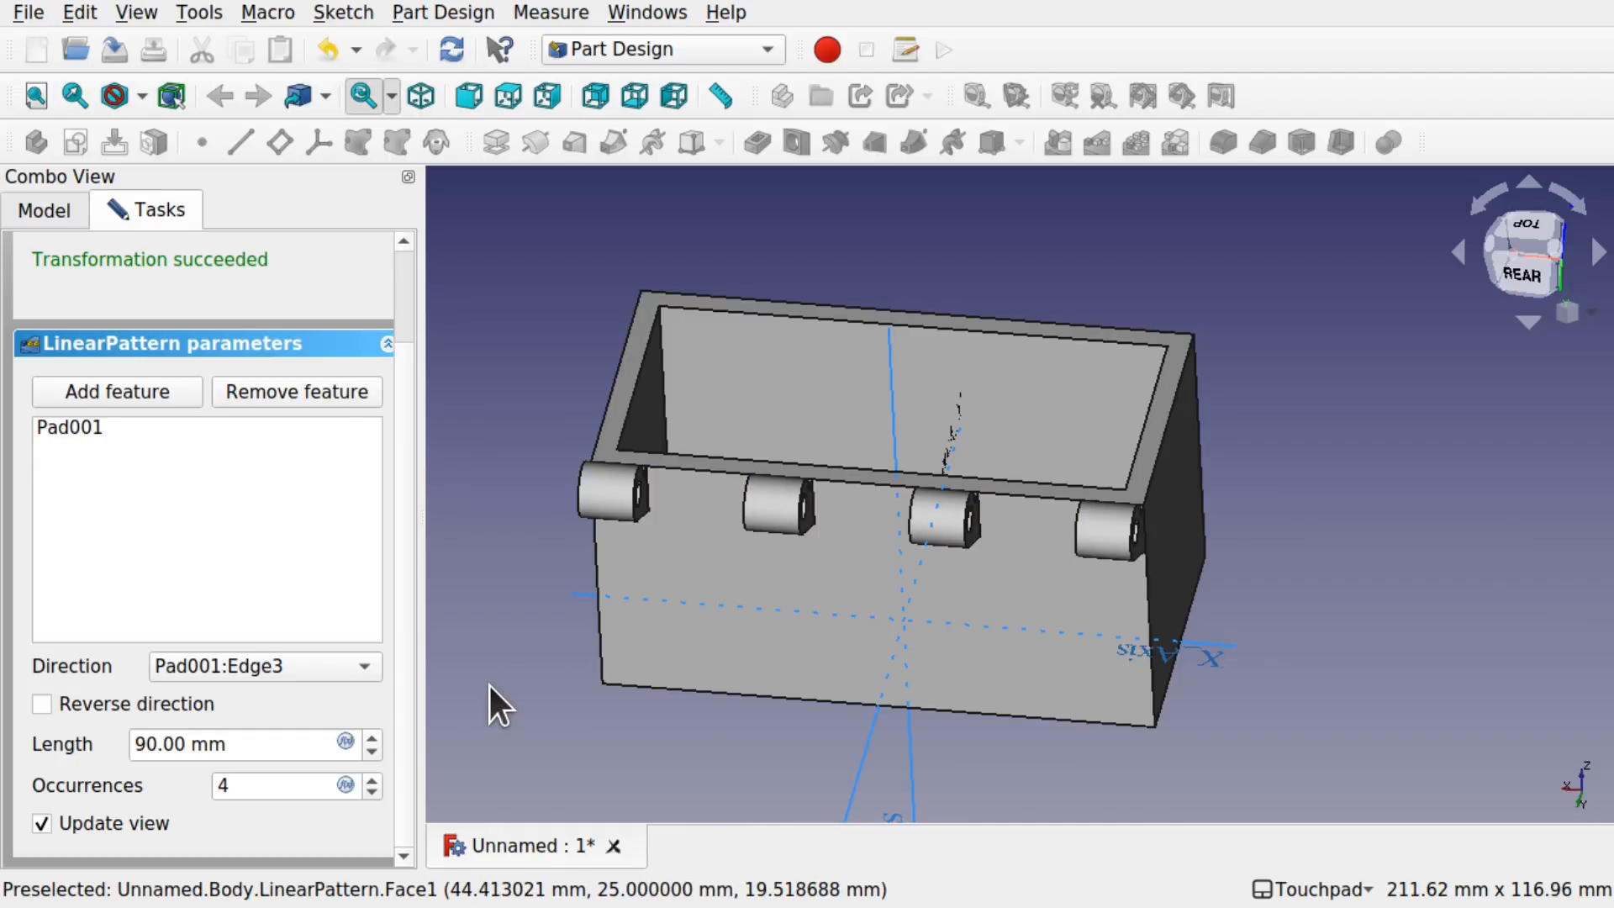
left_click_drag(489, 684, 564, 612, "alt")
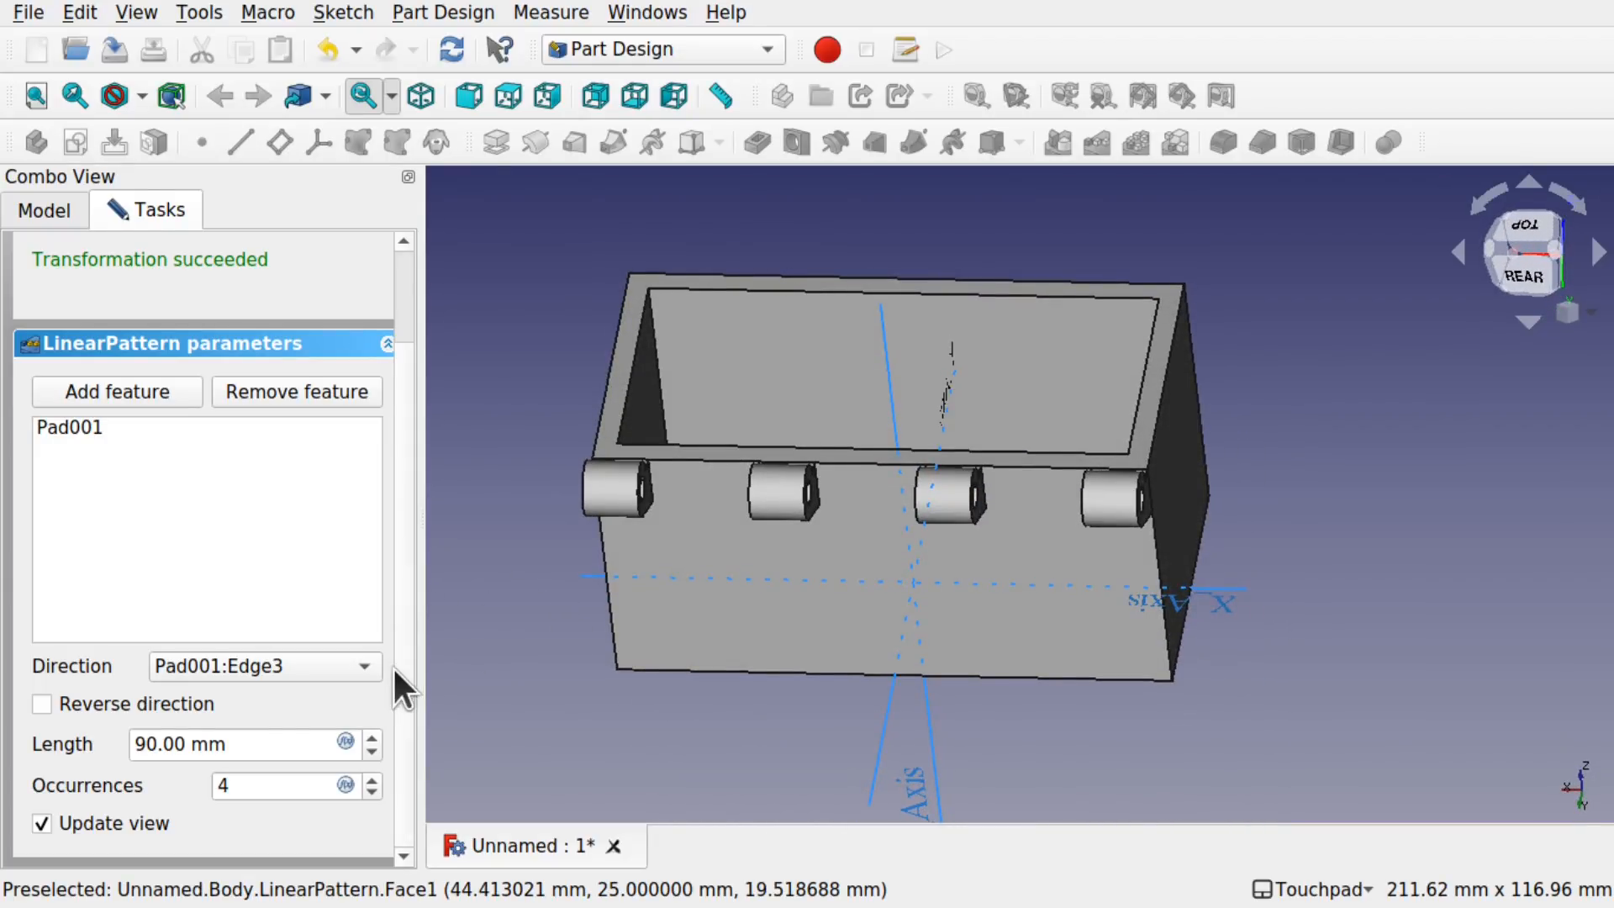
Step: Check the four hinge knuckles from behind and accept the linear pattern
scroll(401, 657, "up", 2)
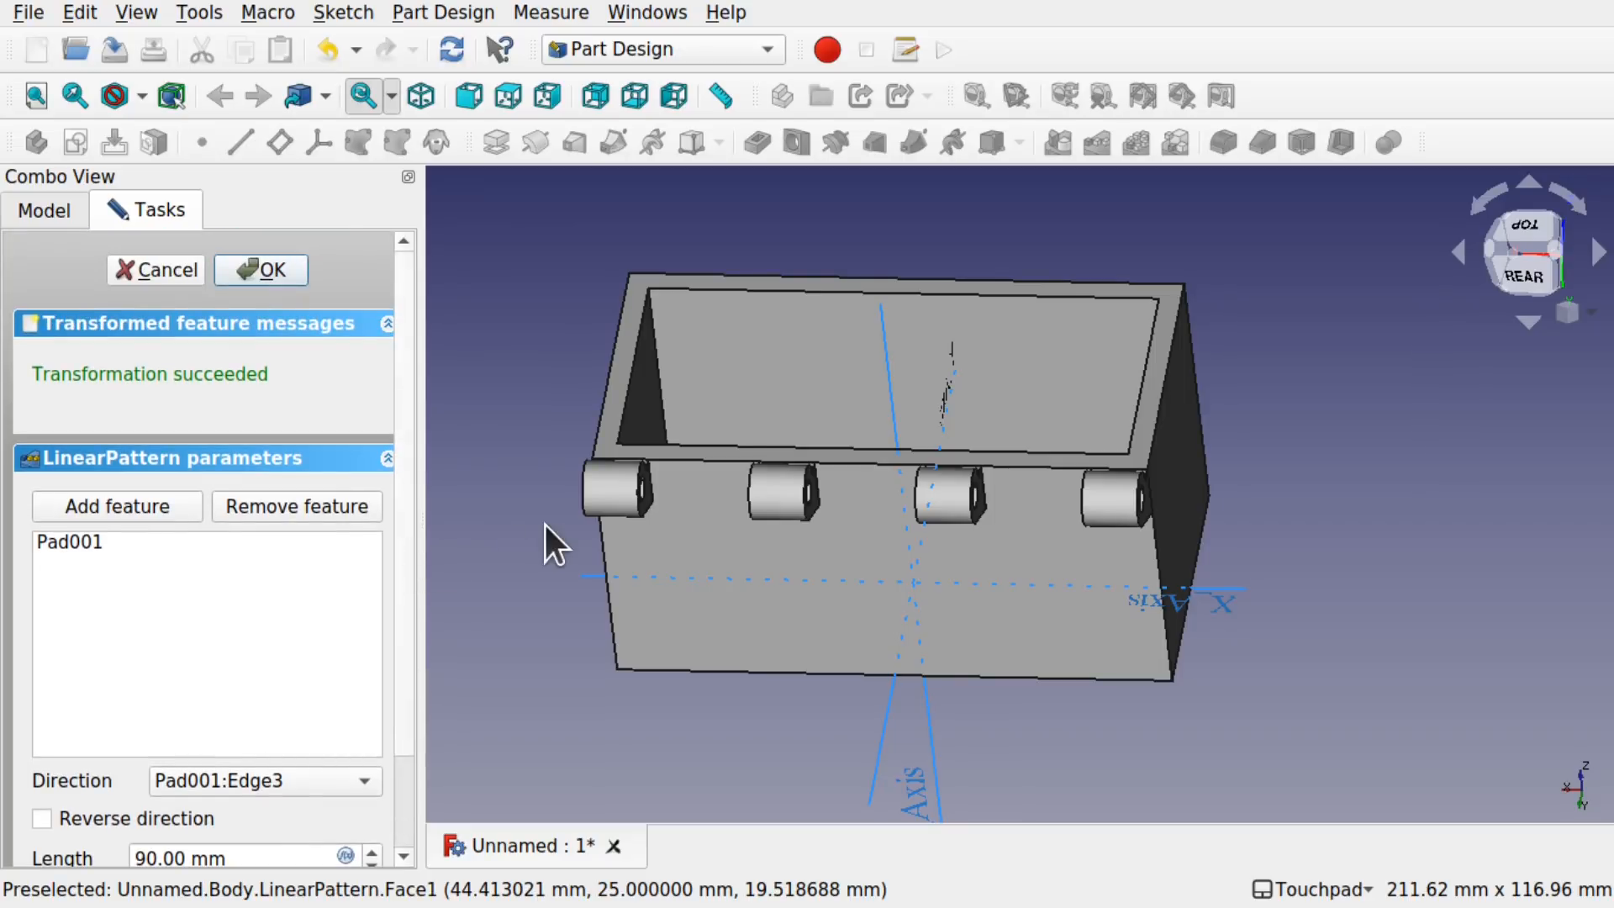
left_click_drag(545, 525, 621, 506, "alt")
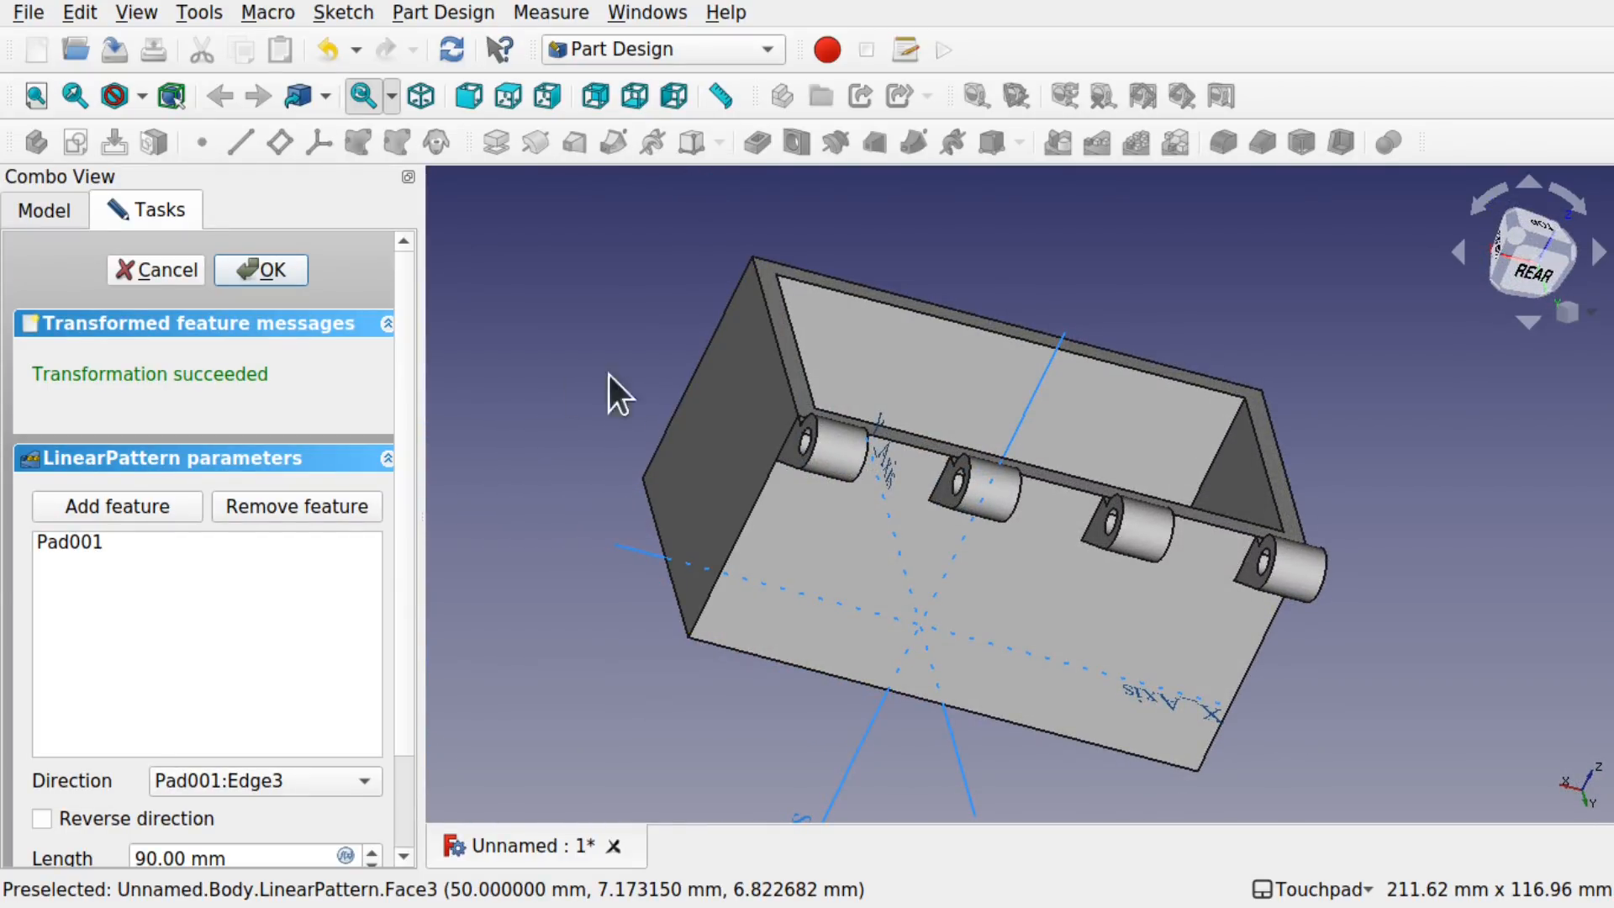
mouse_move(622, 382)
left_mouse_down("alt")
mouse_move(652, 396)
mouse_move(614, 392)
left_mouse_up("alt")
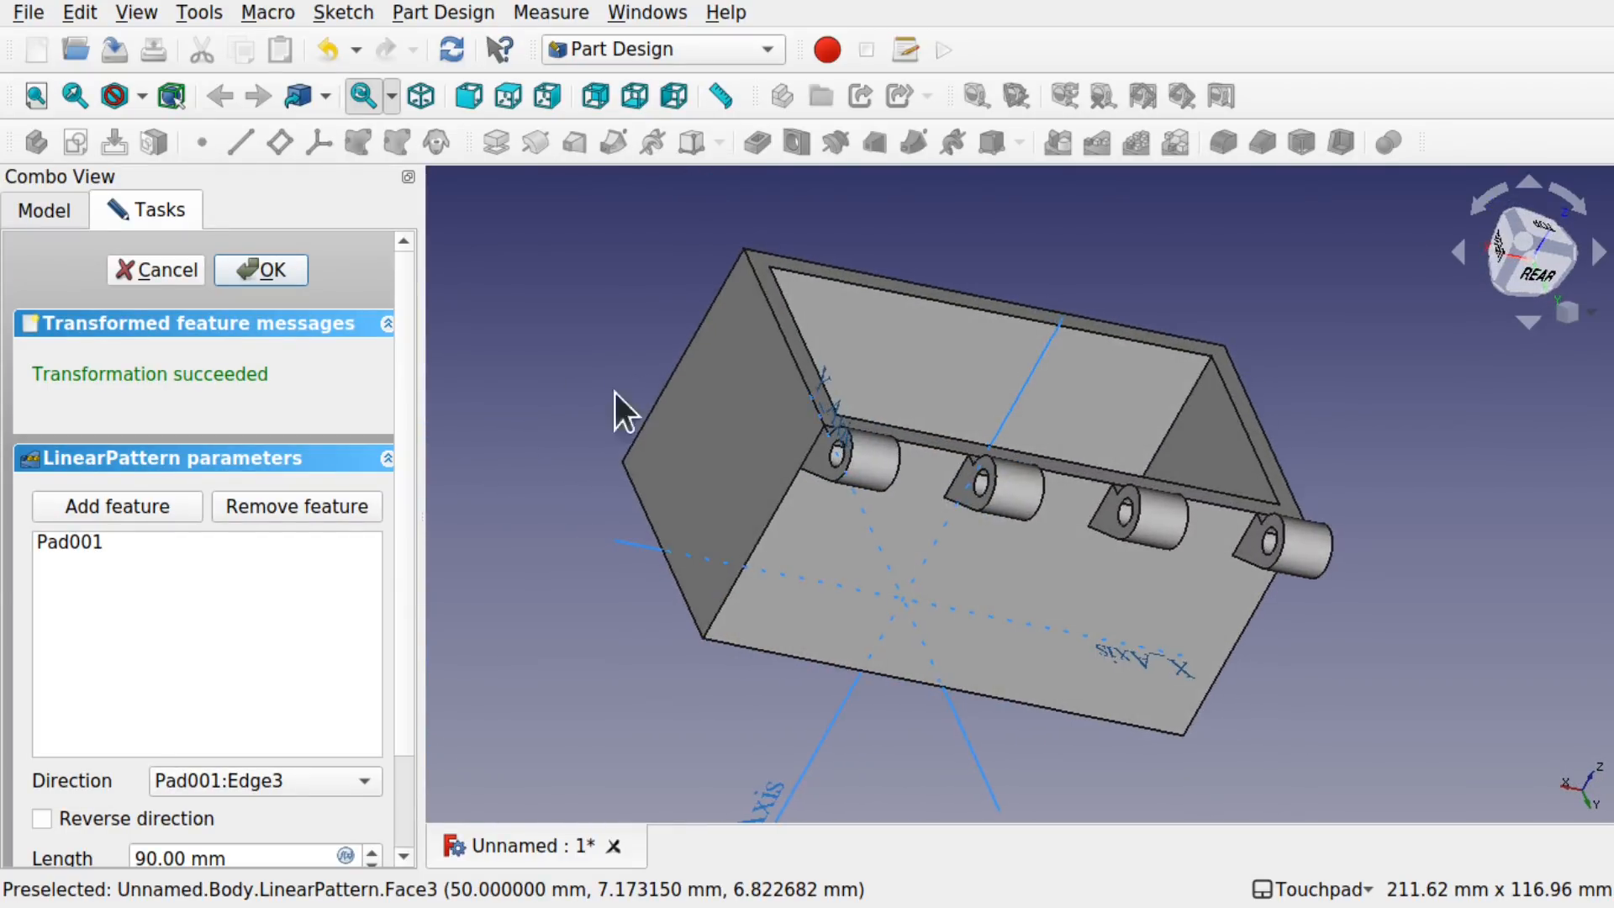
left_click(285, 267)
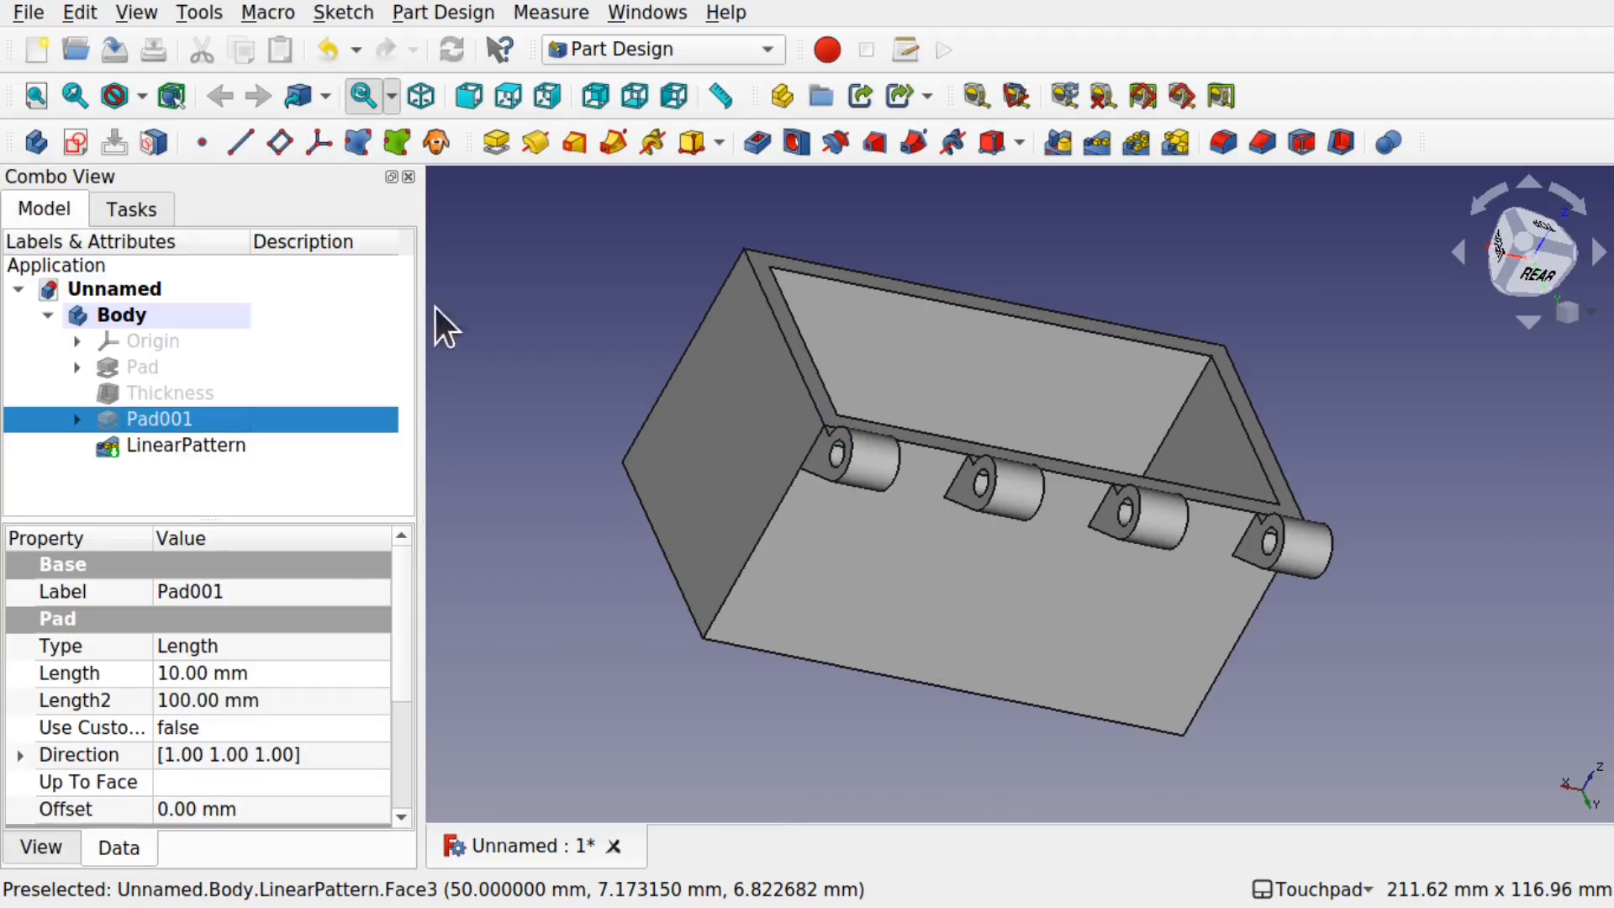
Step: Save the document under the file name box
left_click(28, 13)
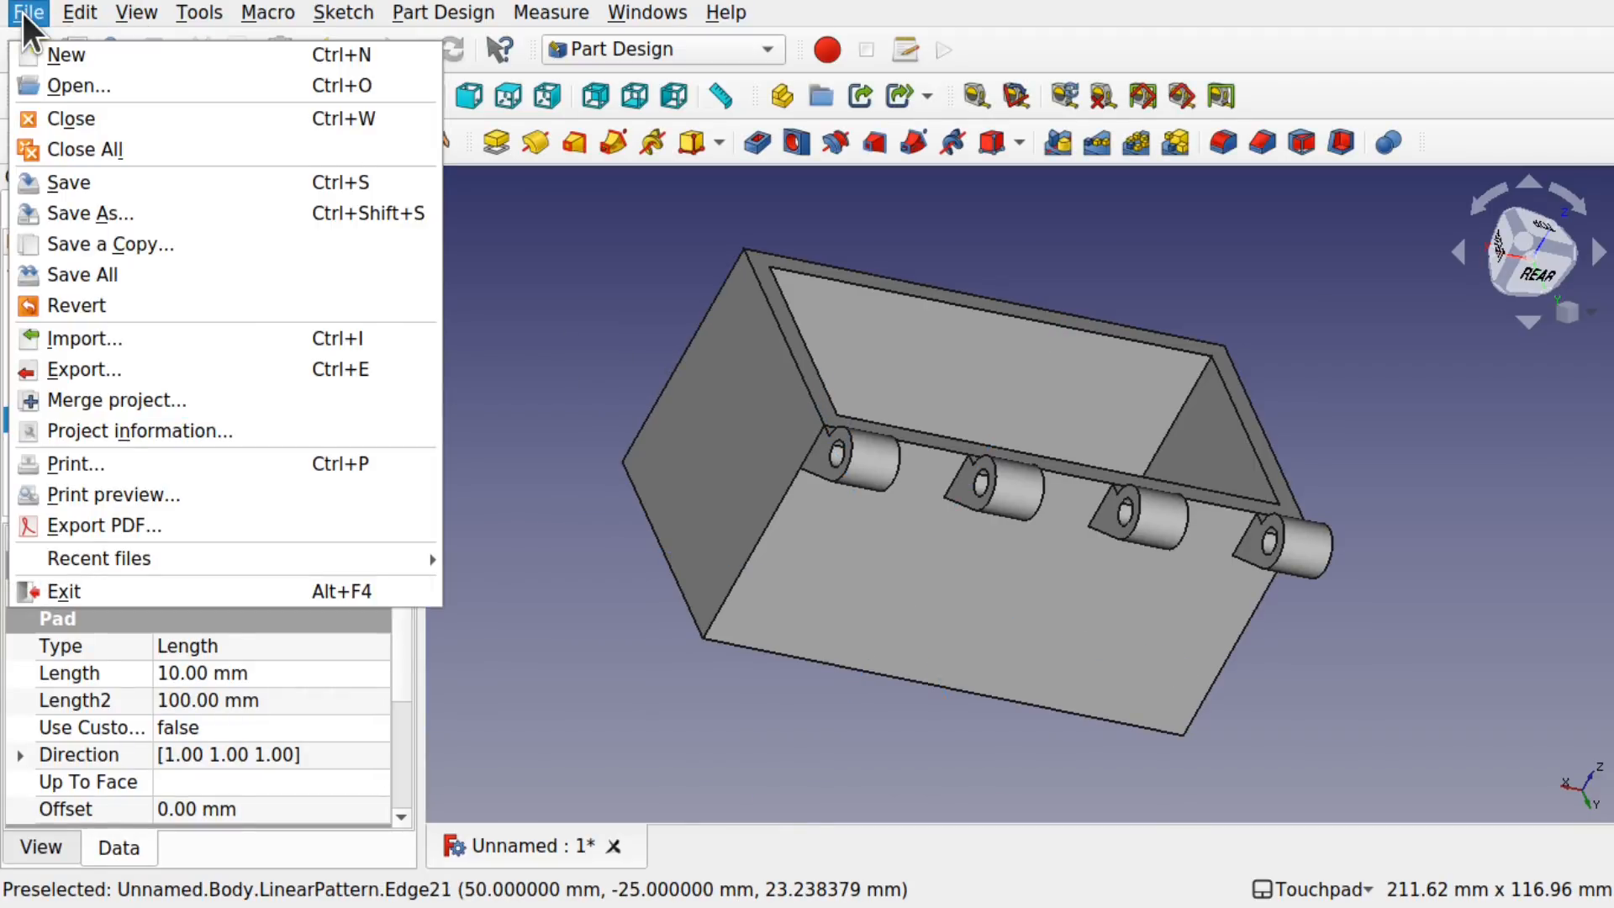
left_click(110, 189)
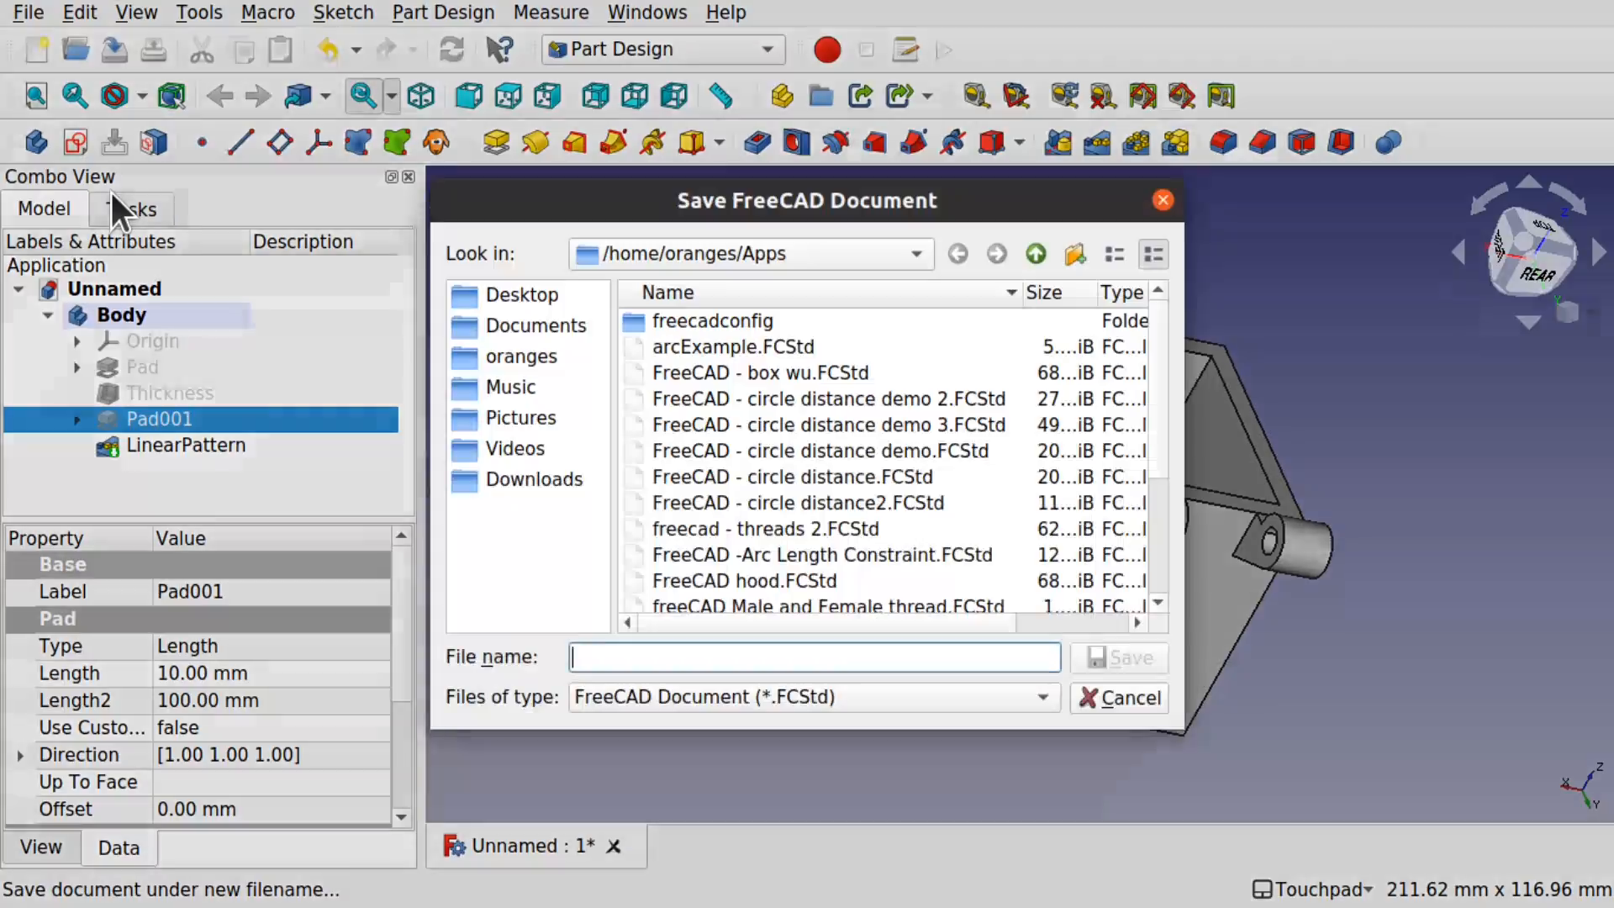
type("box")
key("Return")
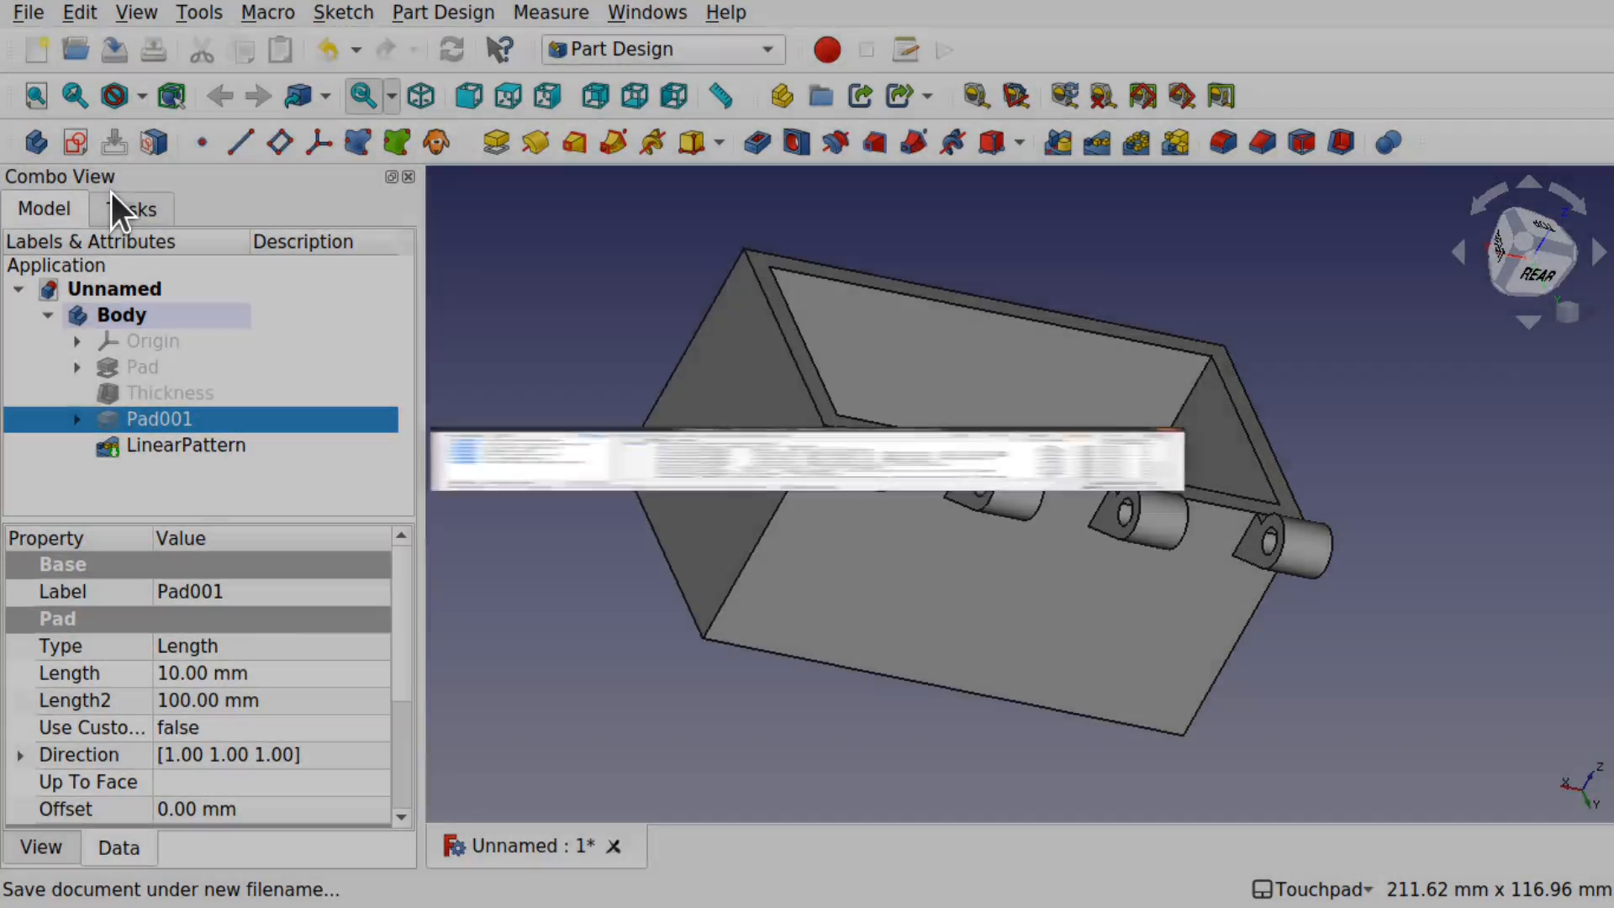
Step: Rename the box's body as BottomBody
left_click(130, 318)
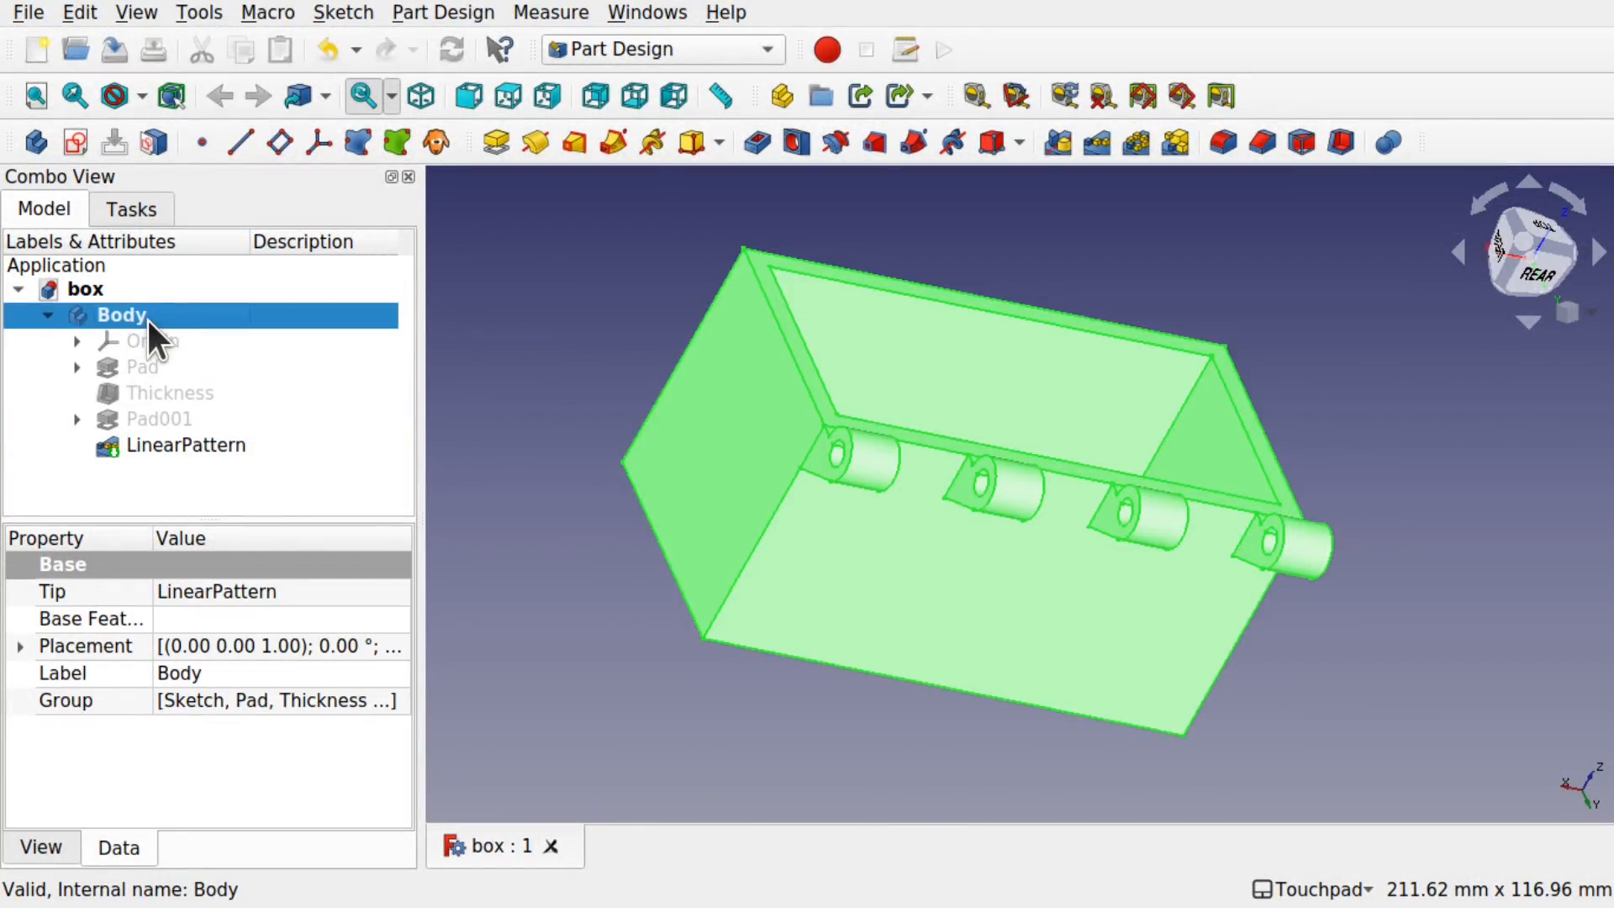
right_click(146, 316)
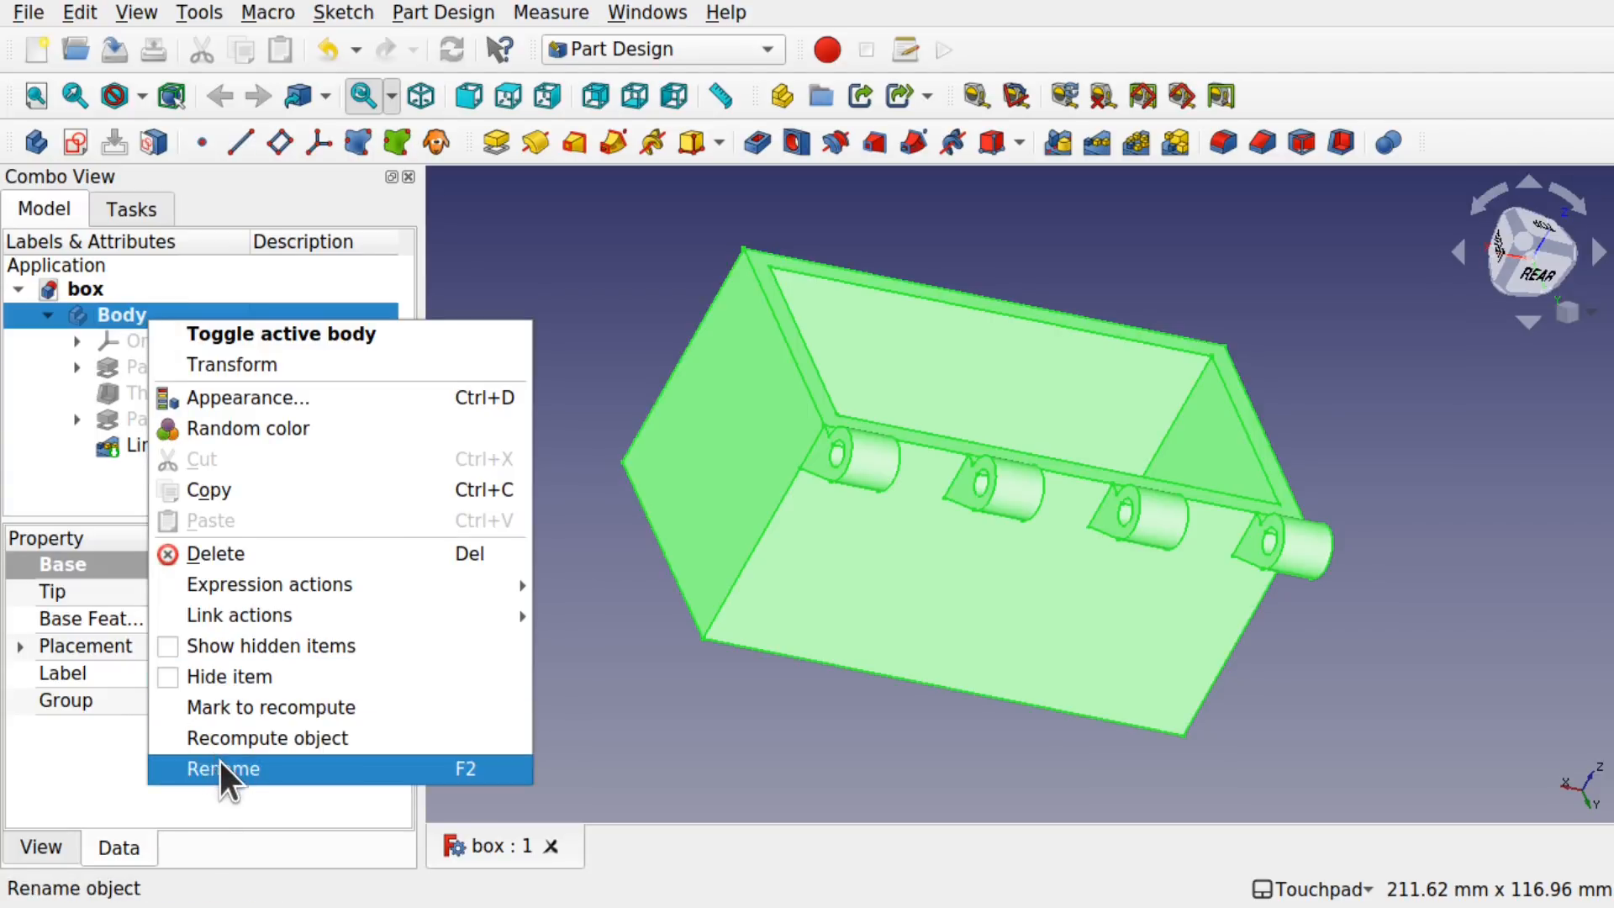
left_click(220, 766)
left_click(146, 305)
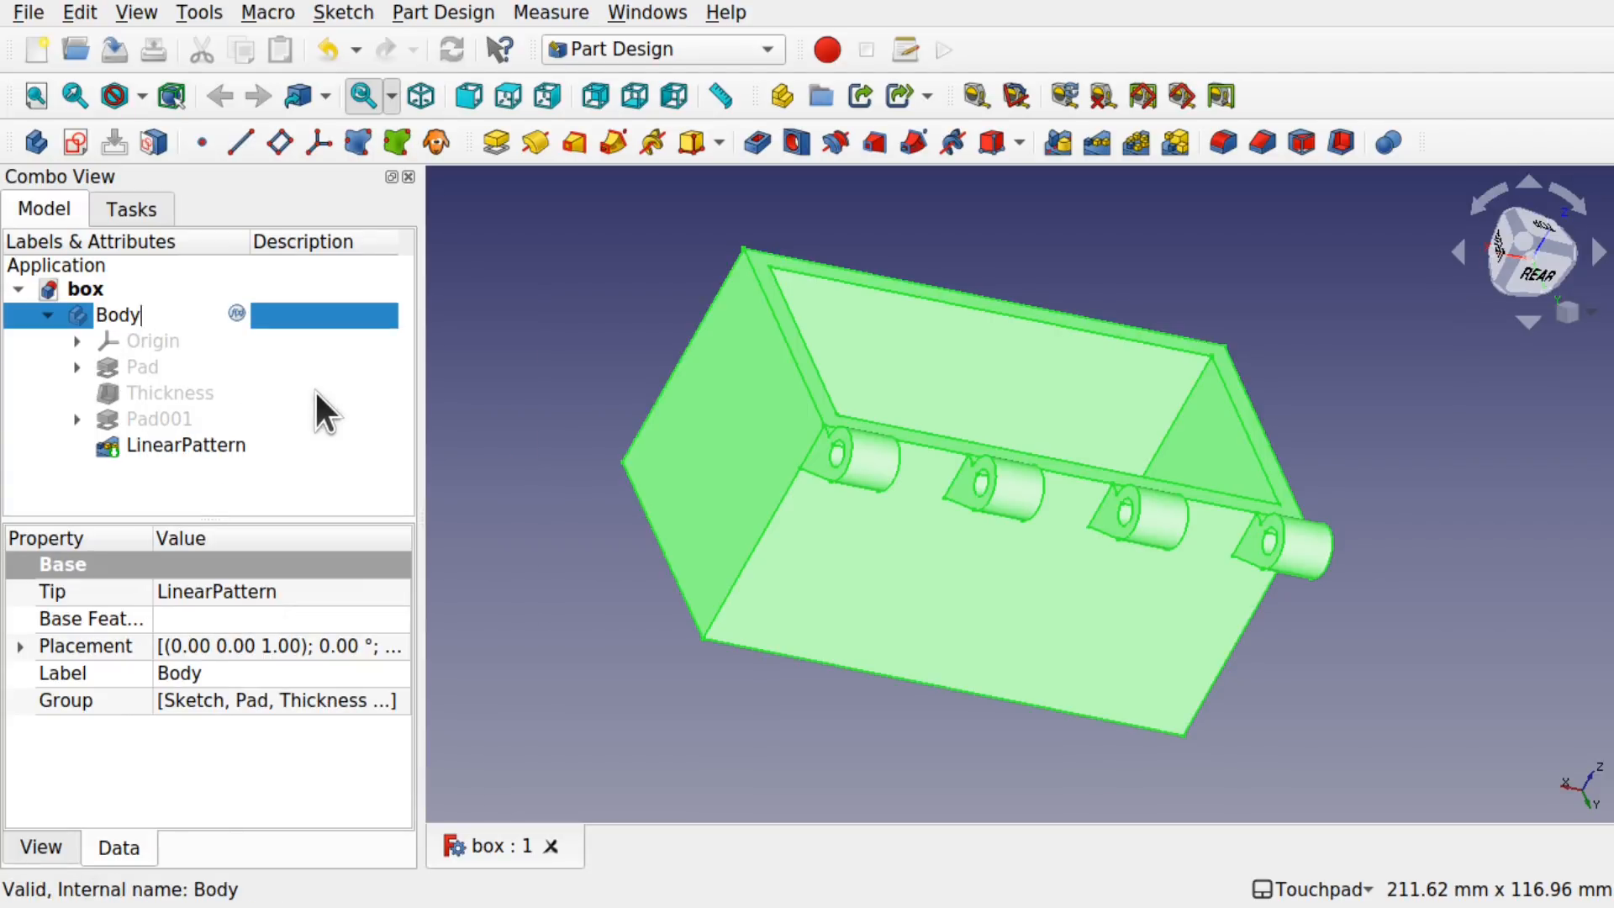
key("Left")
key("Left")
key("Left")
key("Left")
type("Bottom")
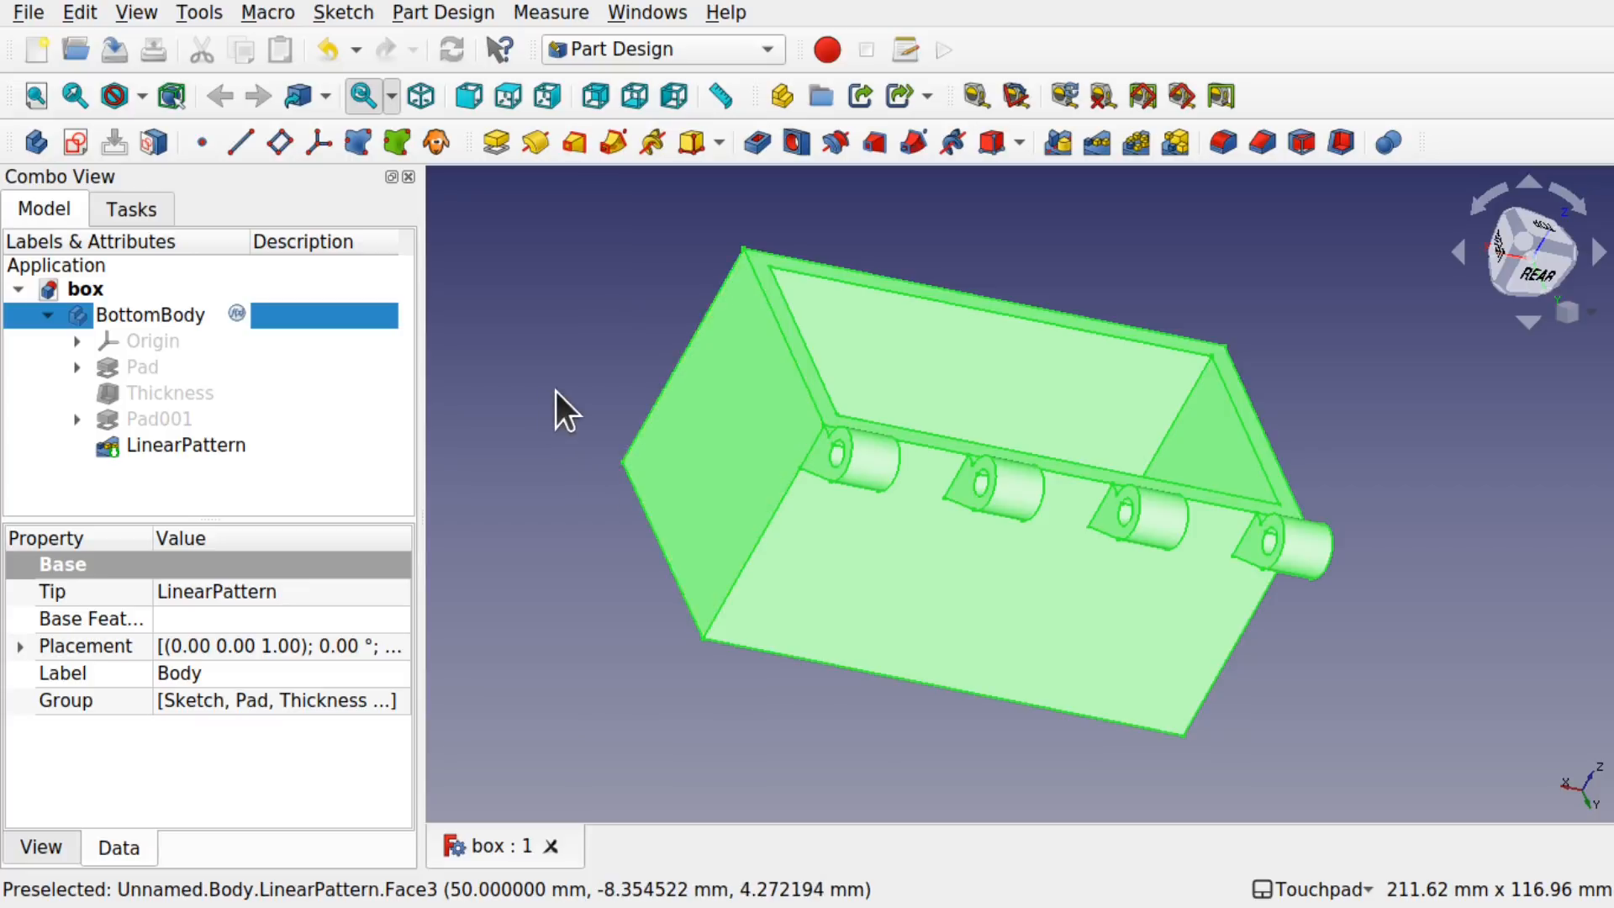
key("Return")
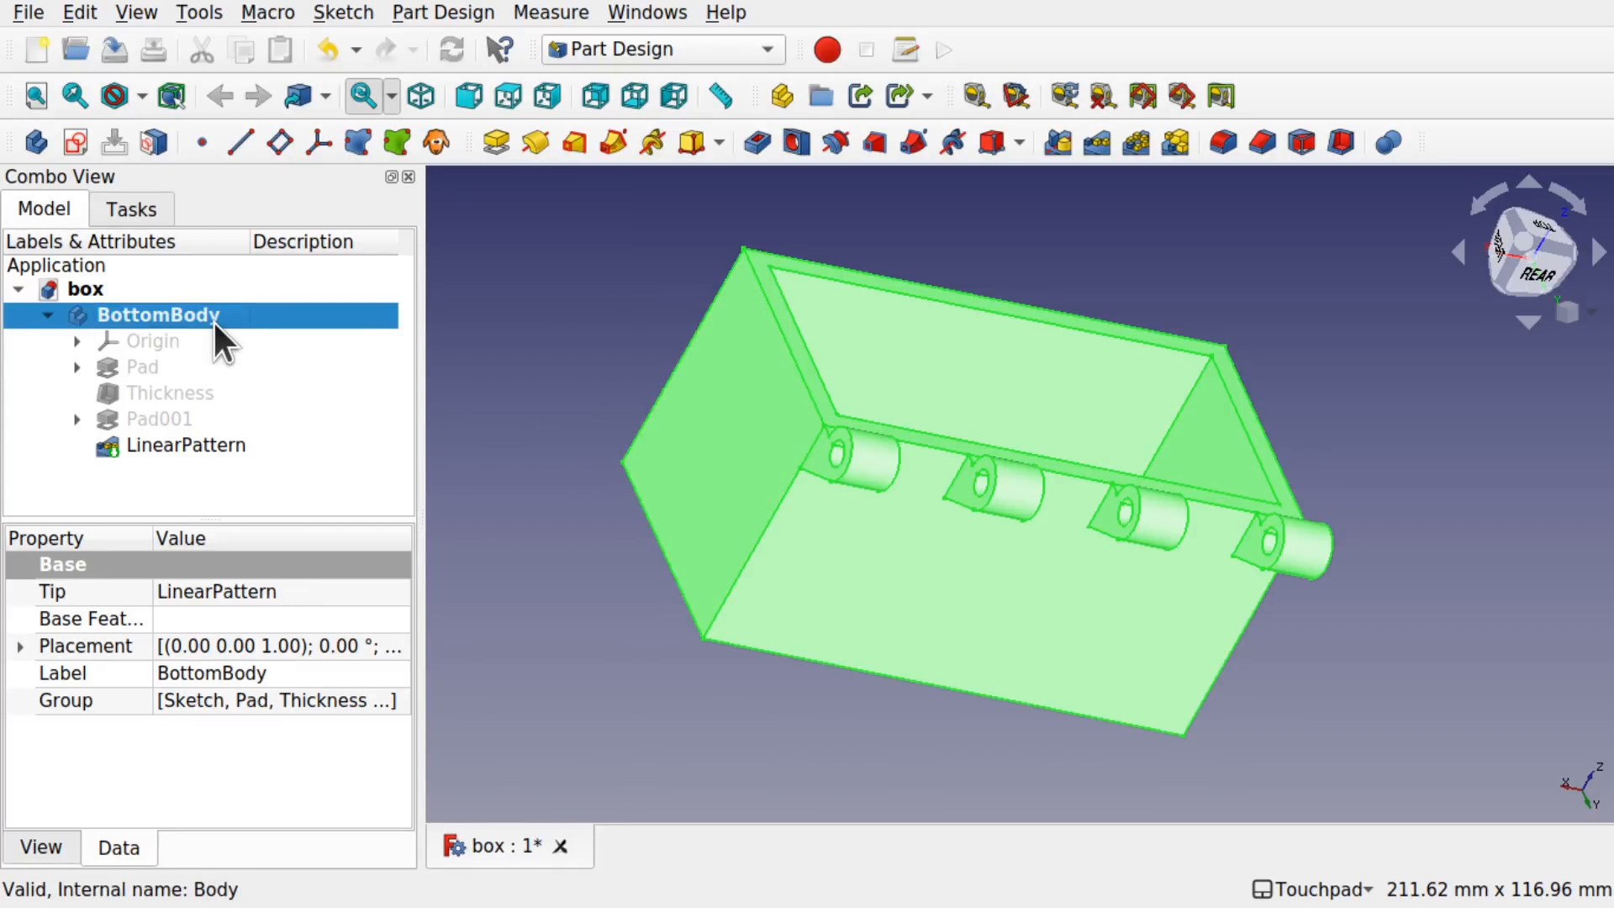
Step: Show the hidden profile sketch under the hinge pad and view it from the box's end
left_click(78, 417)
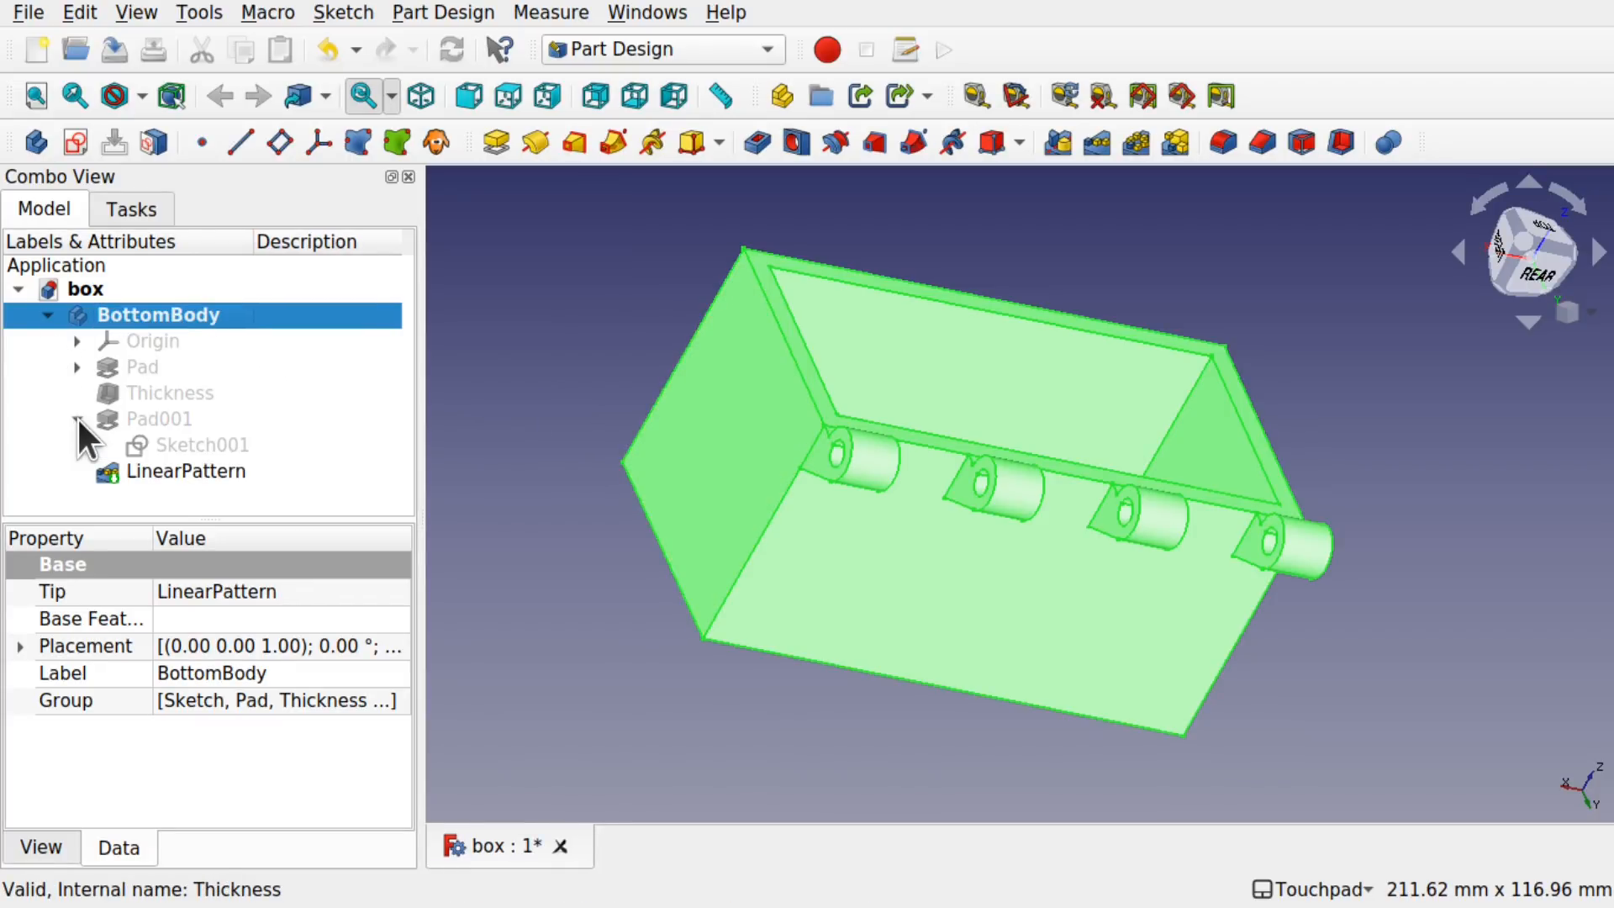
left_click(200, 443)
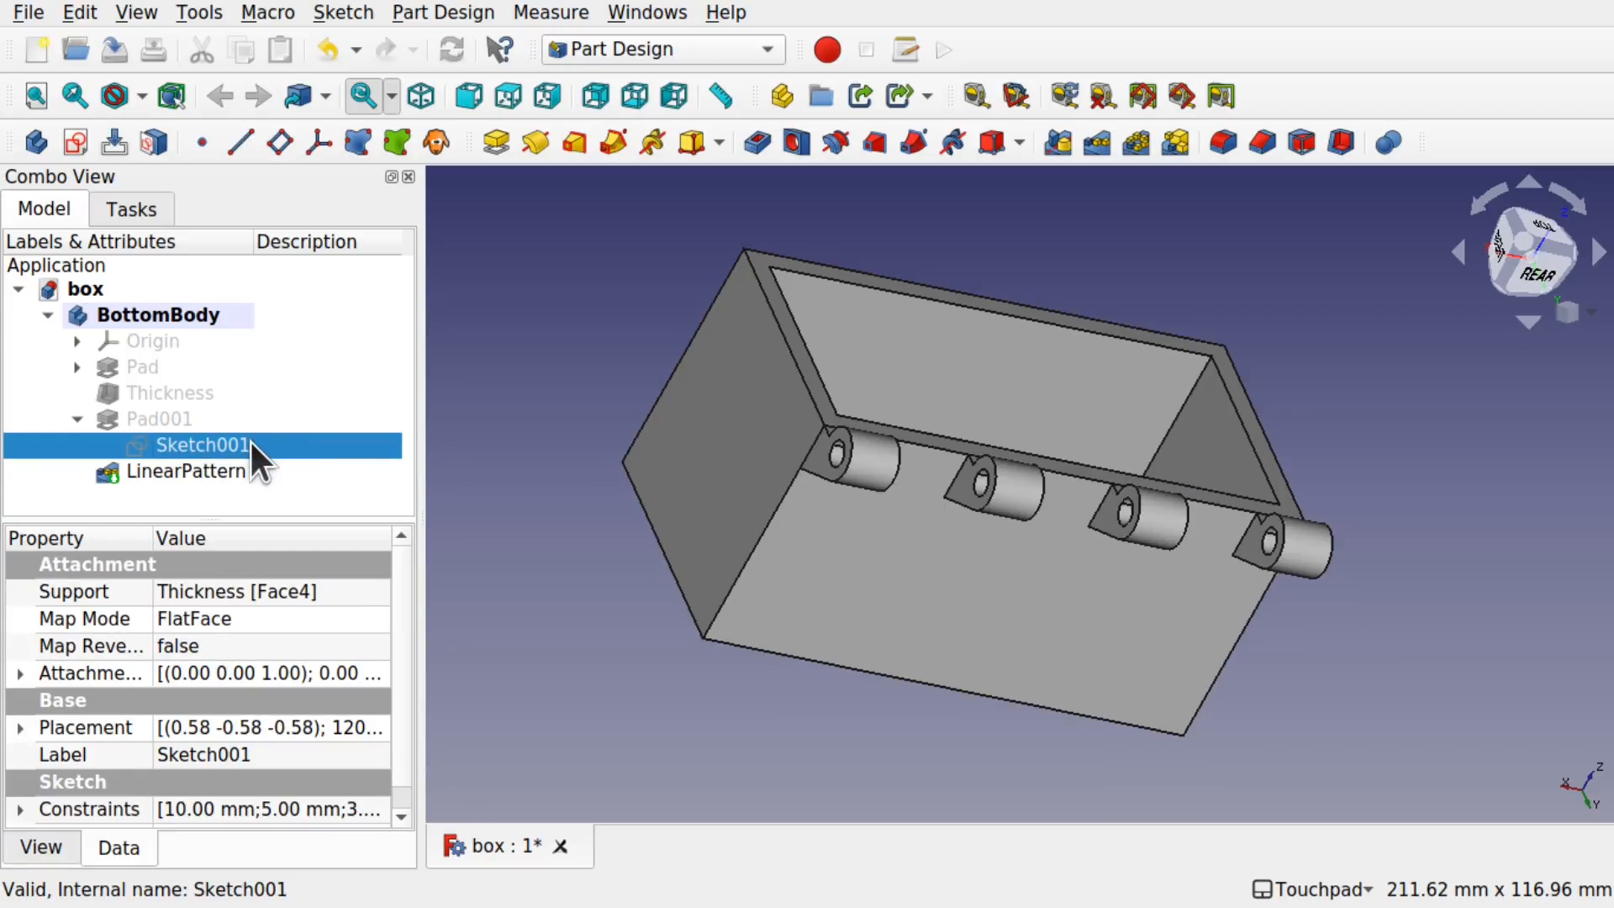
key("space")
mouse_move(1159, 540)
left_mouse_down("shift")
mouse_move(681, 403)
mouse_move(600, 411)
left_mouse_up("shift")
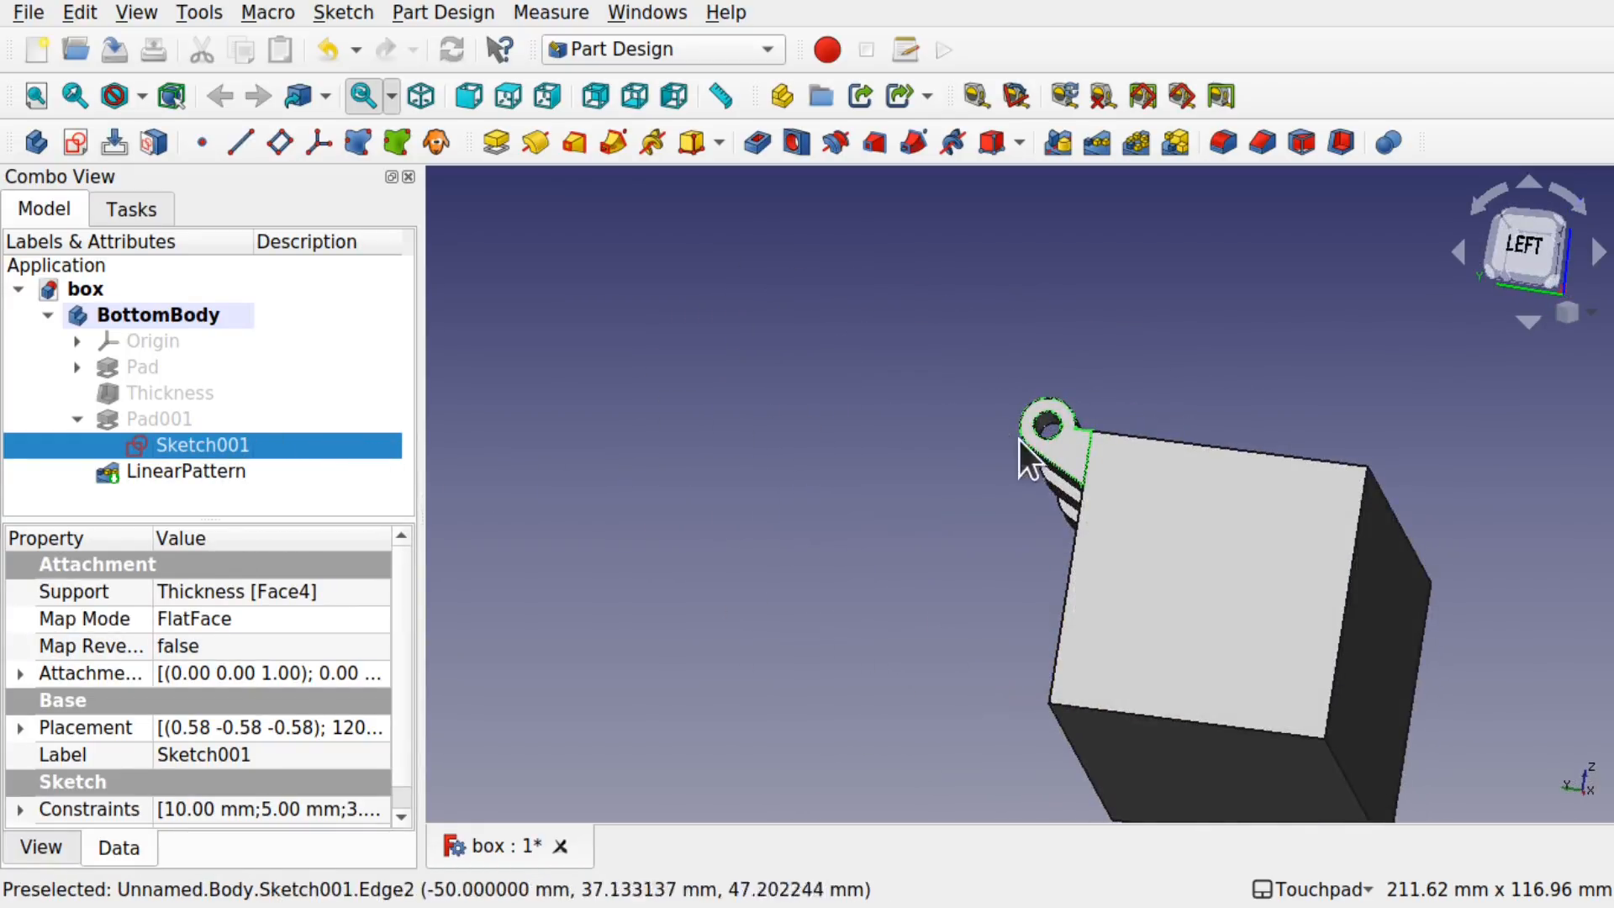
Step: Rename the hinge profile sketch as HingeSketch
right_click(224, 445)
left_click(275, 519)
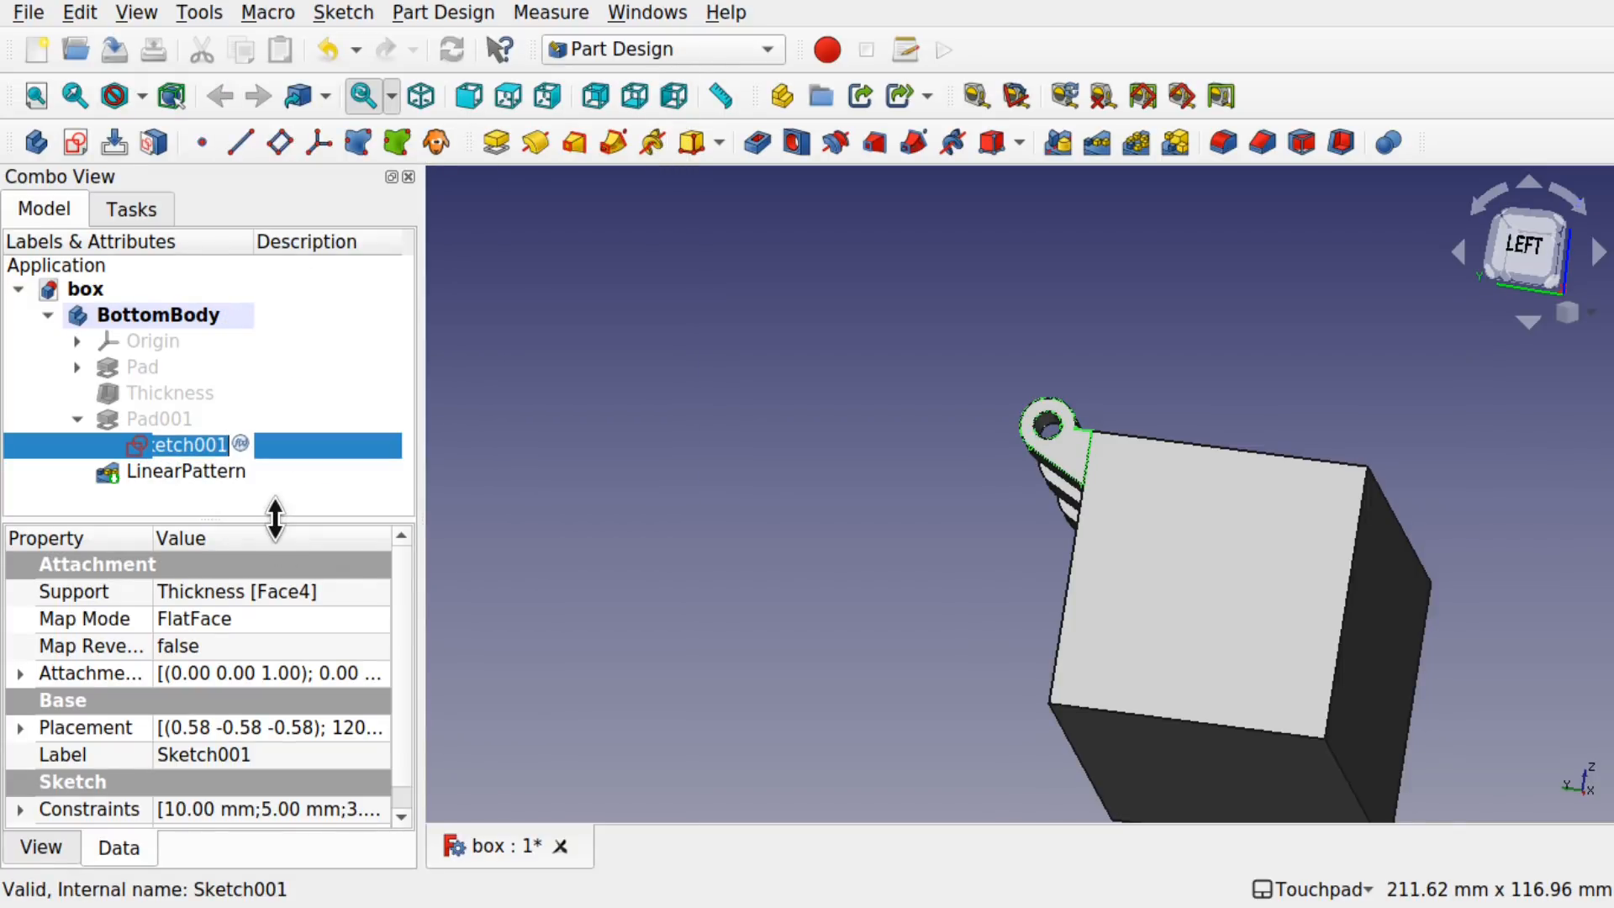
type("Hinge")
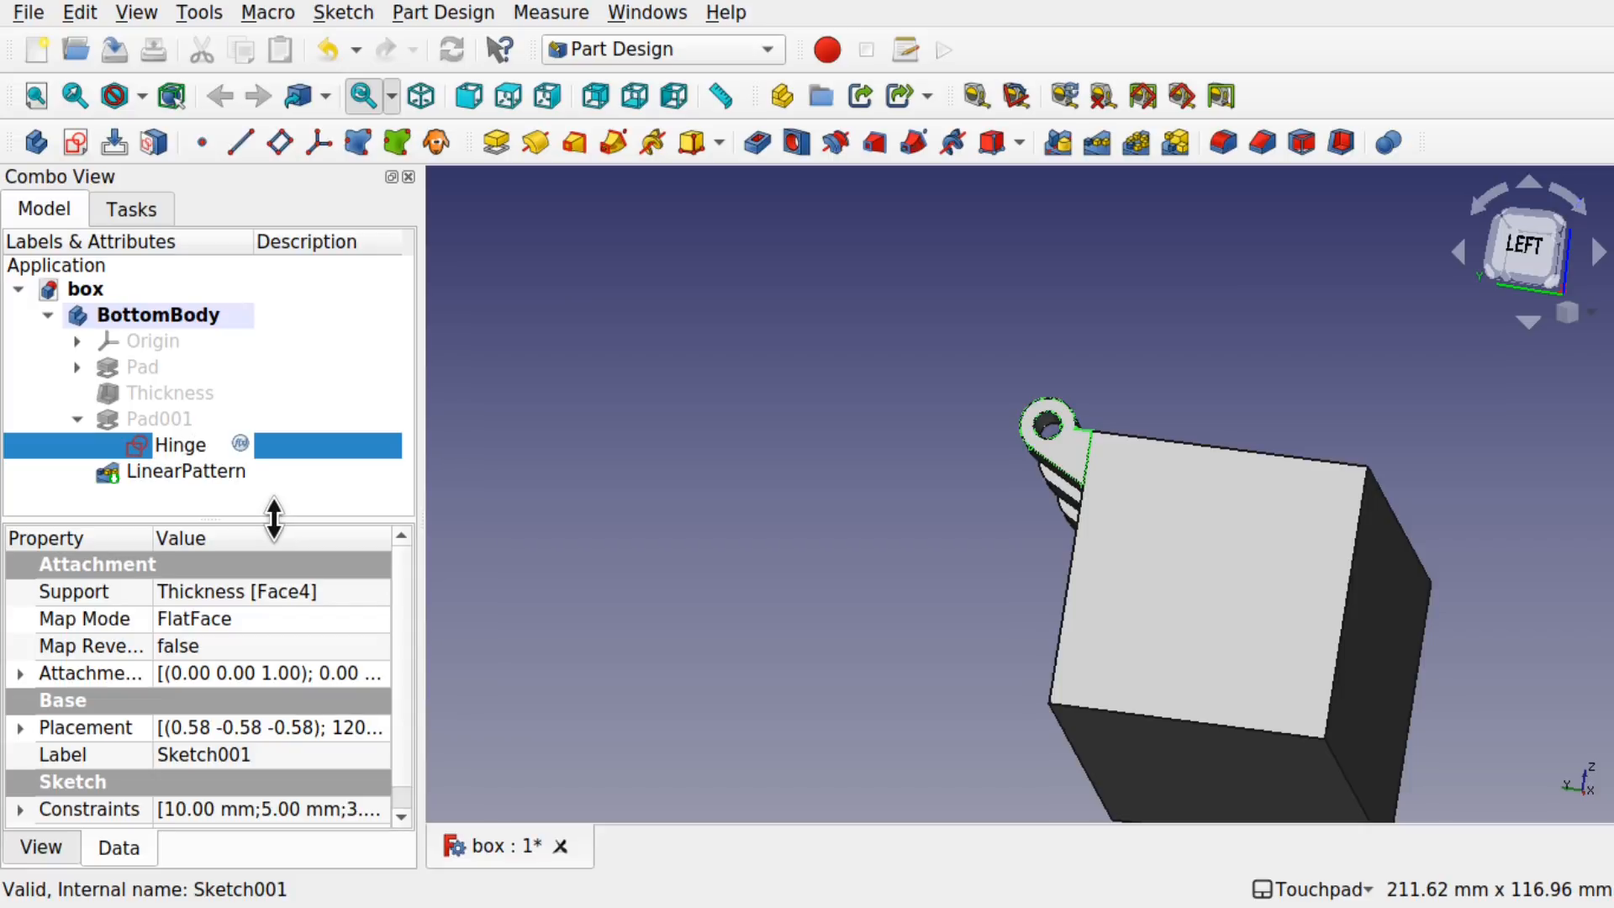
type("Sketch")
key("Return")
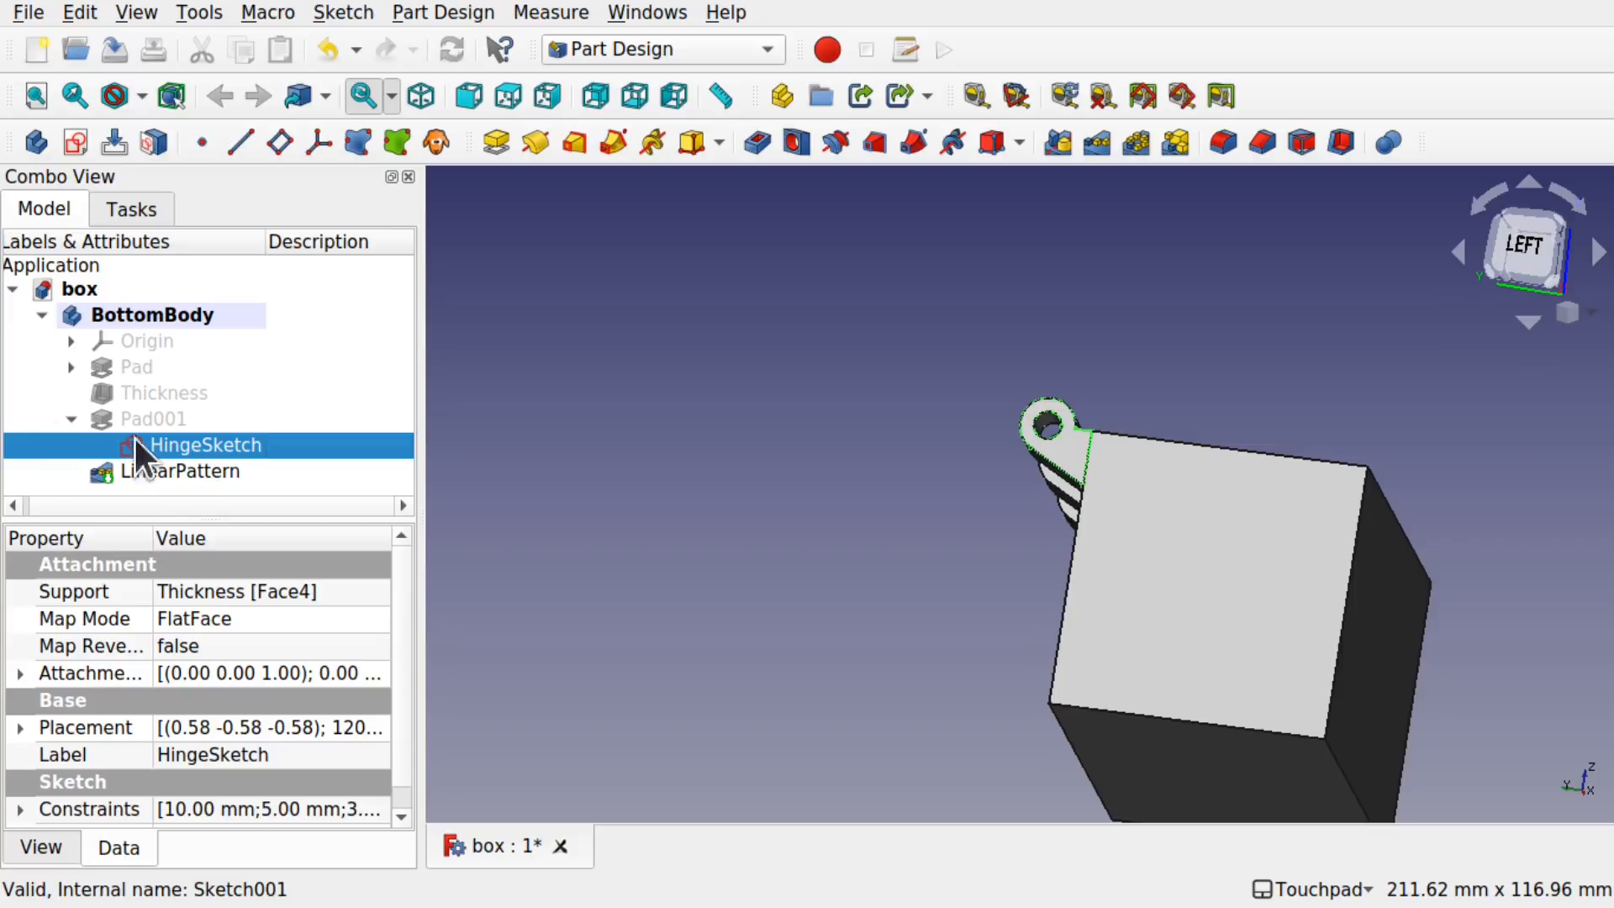
Step: Set the hinge sketch's line width to 4.00 and inspect its outline on the end knuckle
left_click(52, 844)
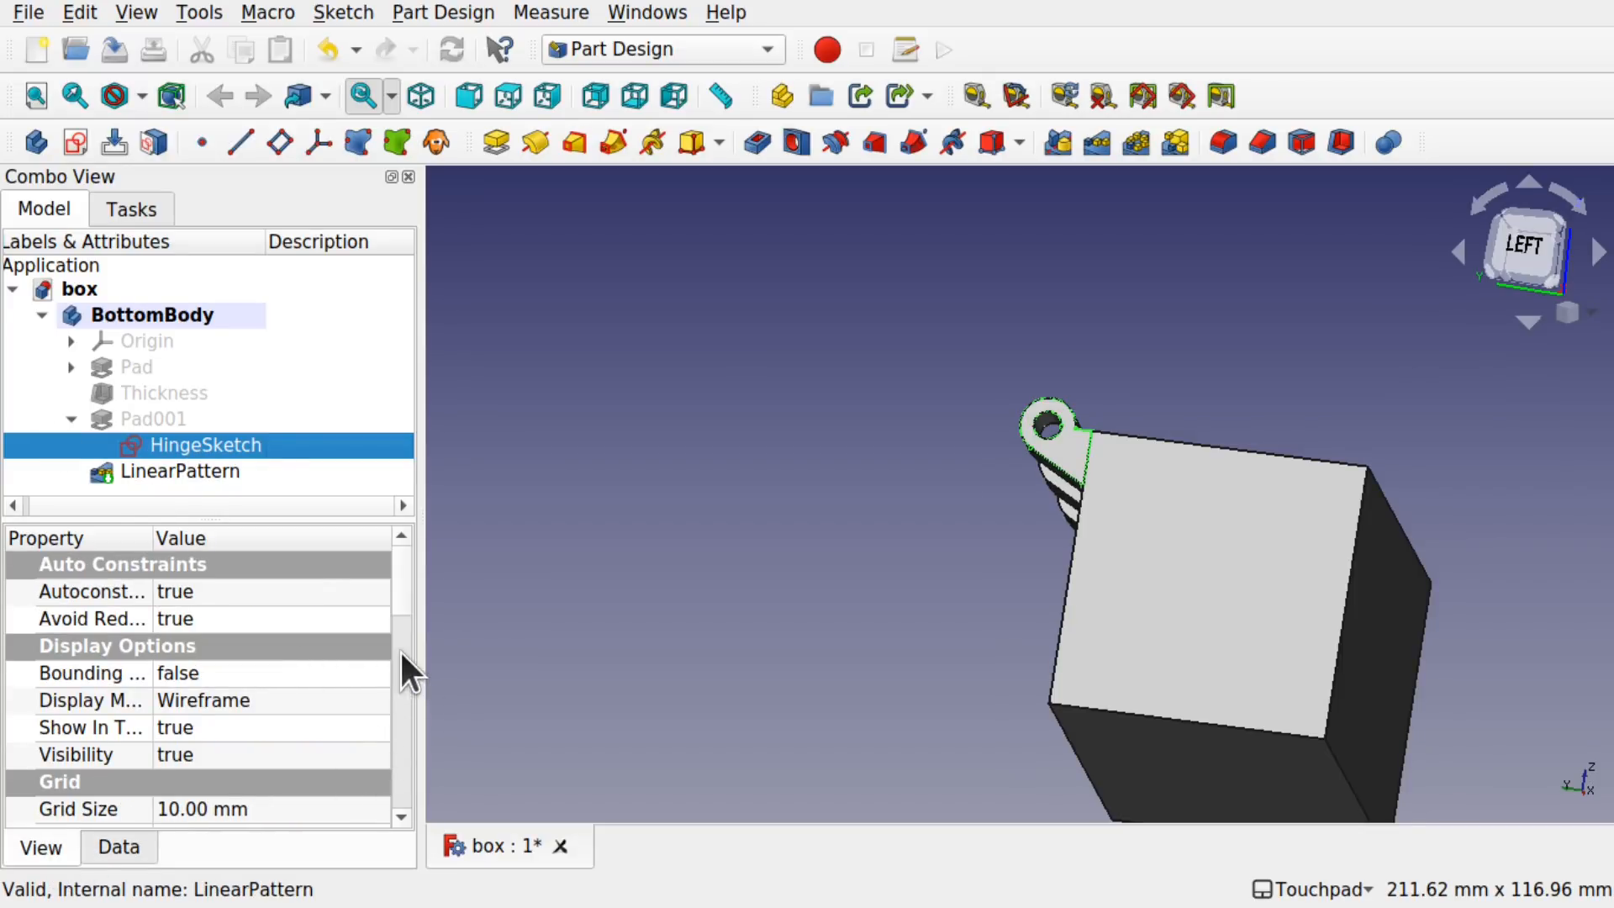
scroll(392, 602, "down", 1)
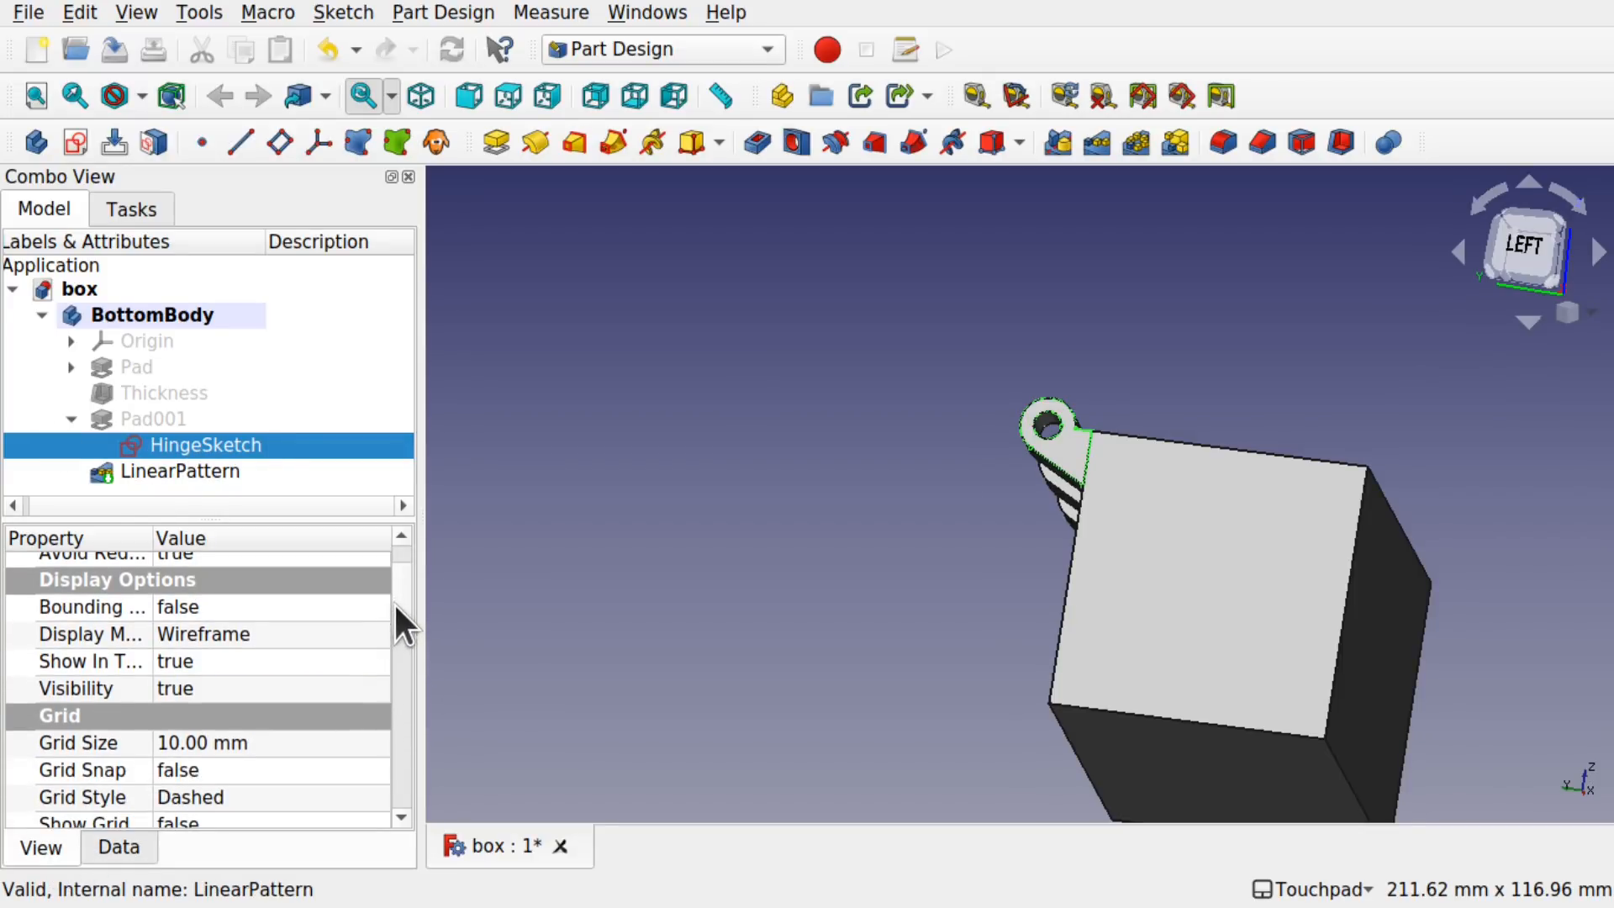
left_click_drag(393, 602, 350, 677)
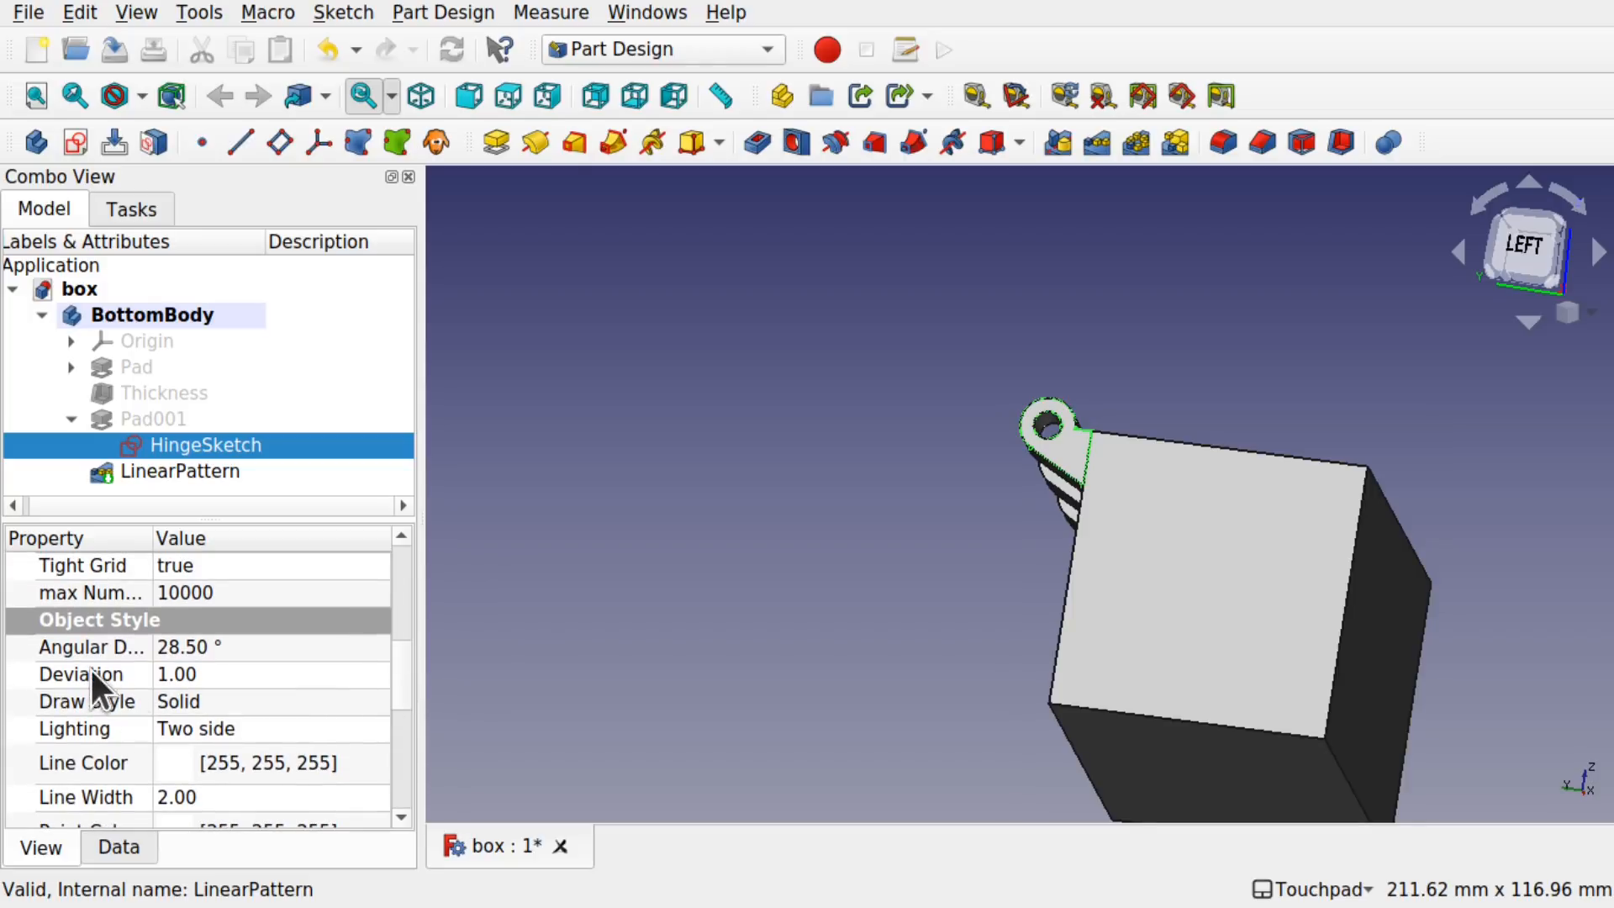
left_click(249, 788)
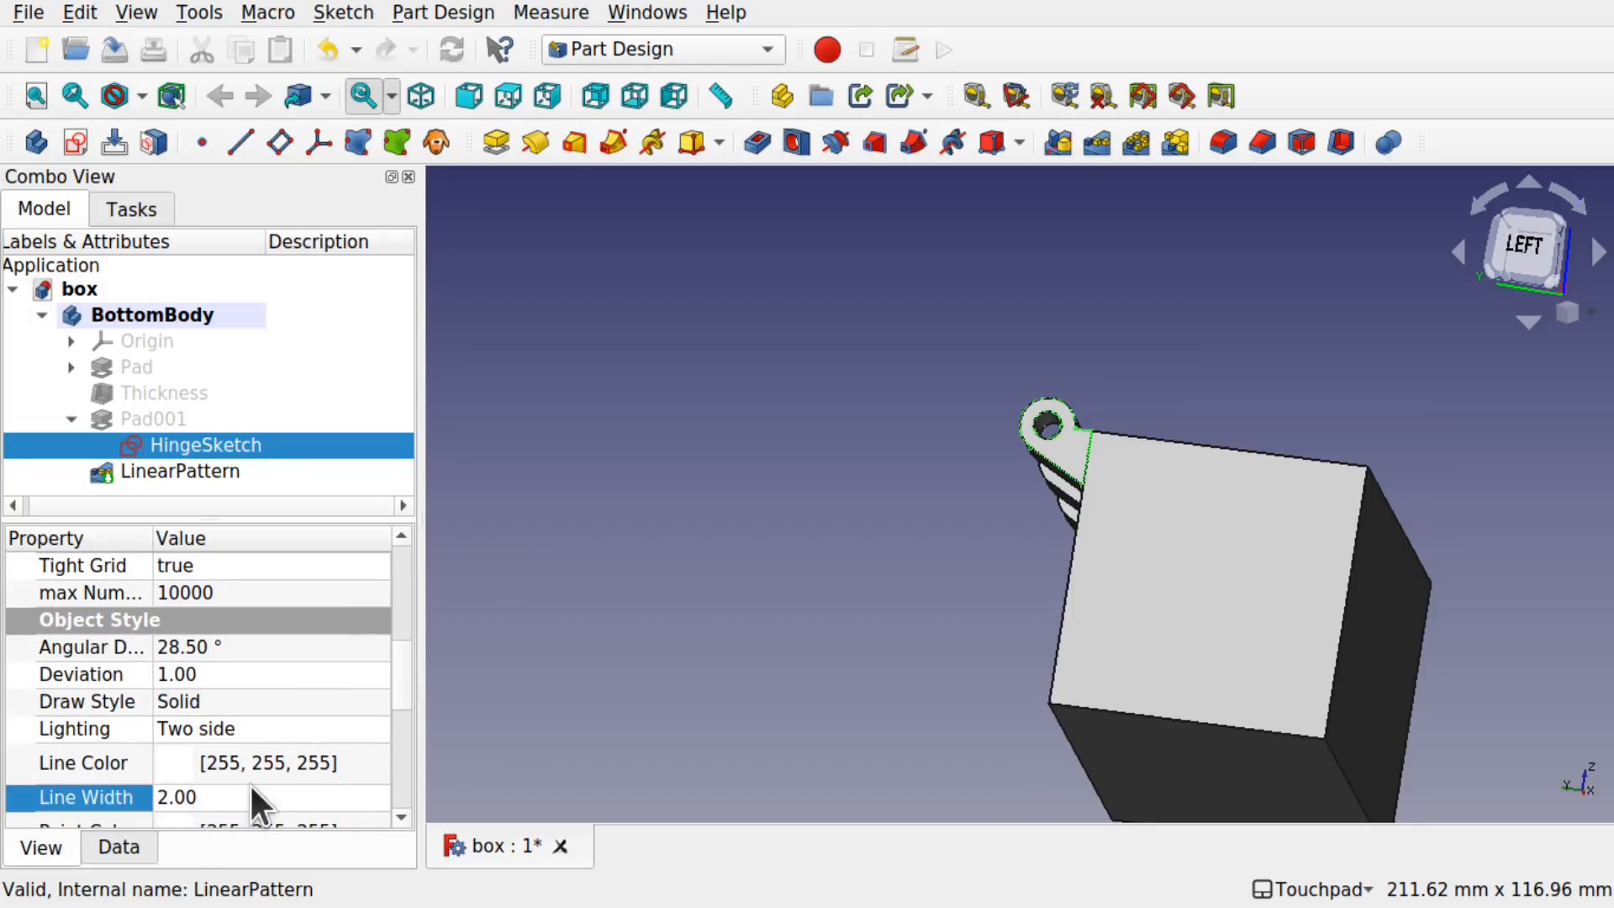
scroll(249, 785, "up", 2)
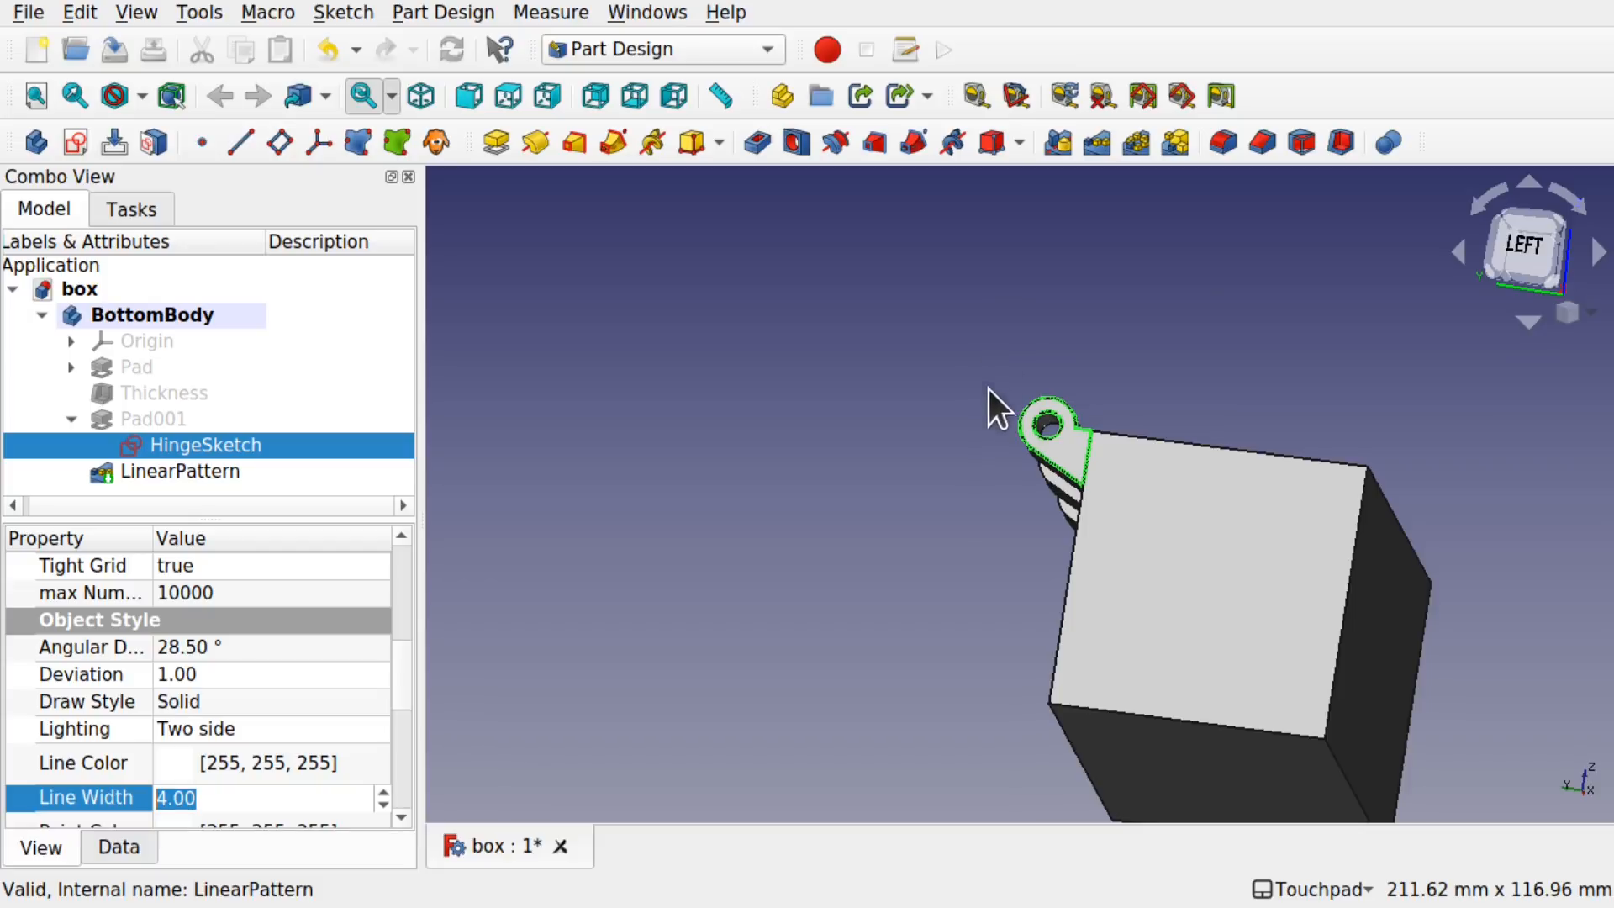
left_click_drag(989, 390, 1084, 479, "alt")
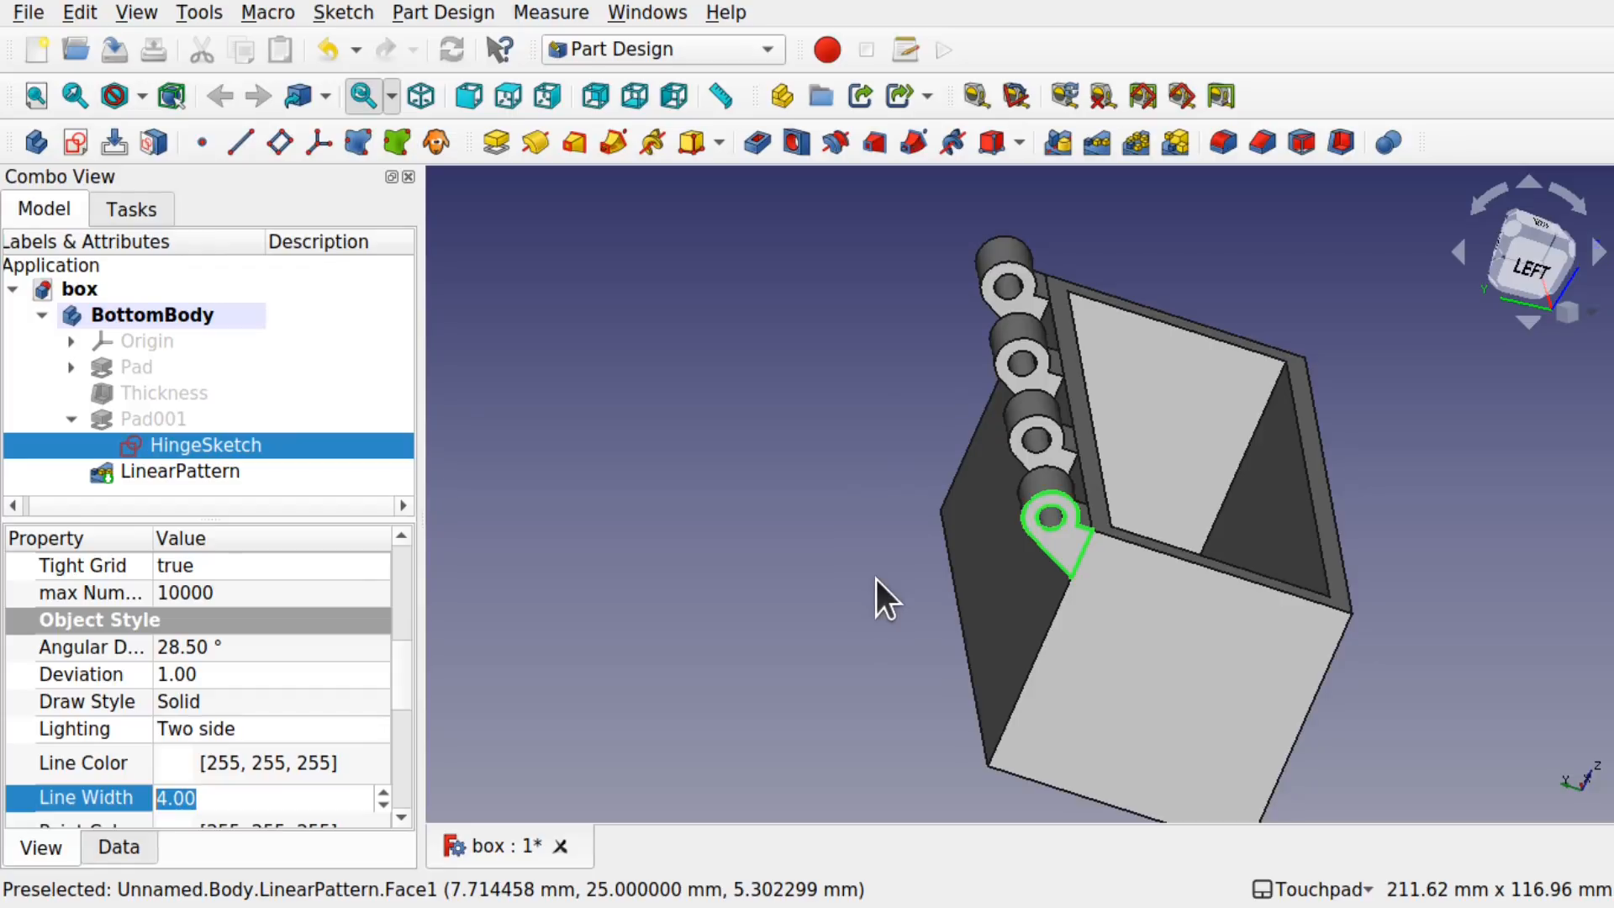
scroll(1079, 542, "up", 5)
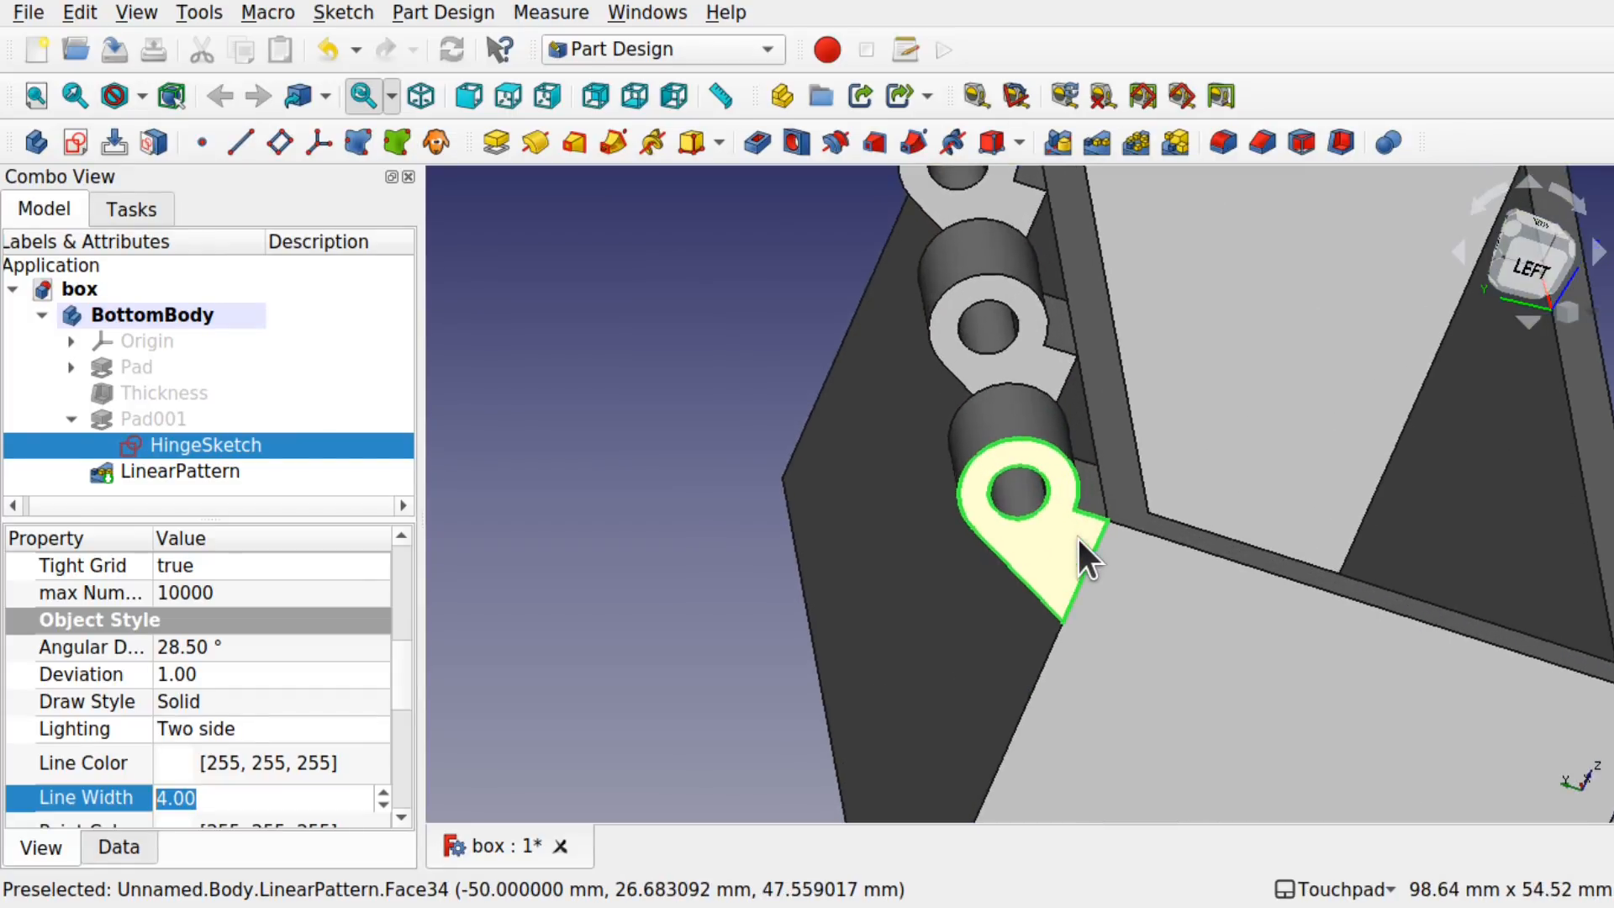
scroll(1079, 542, "down", 5)
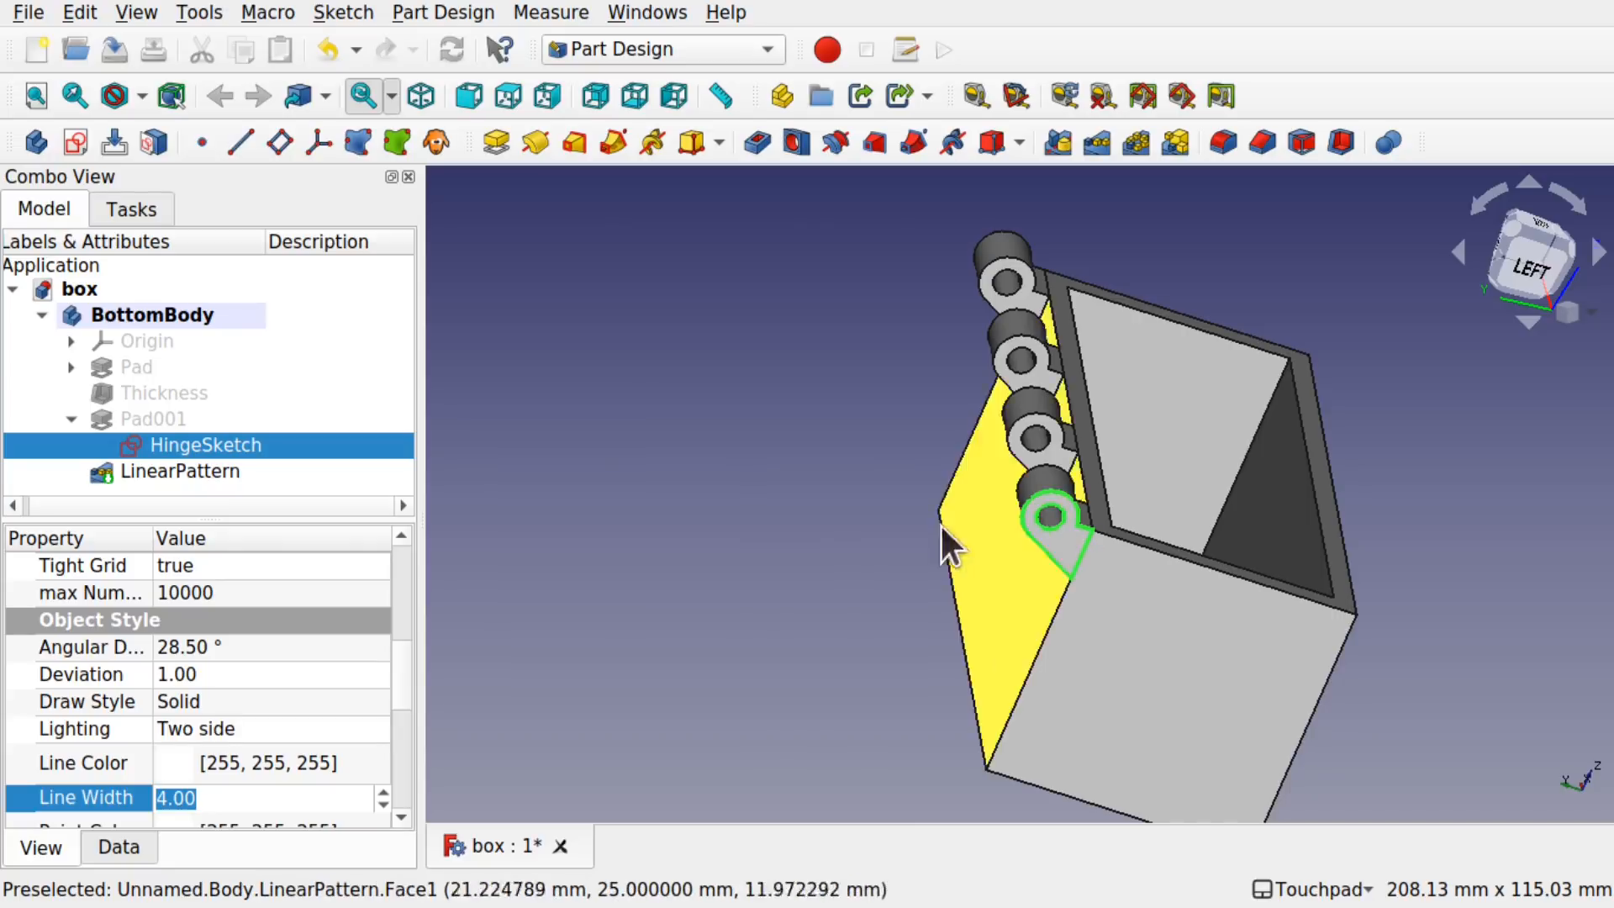
left_click(800, 558)
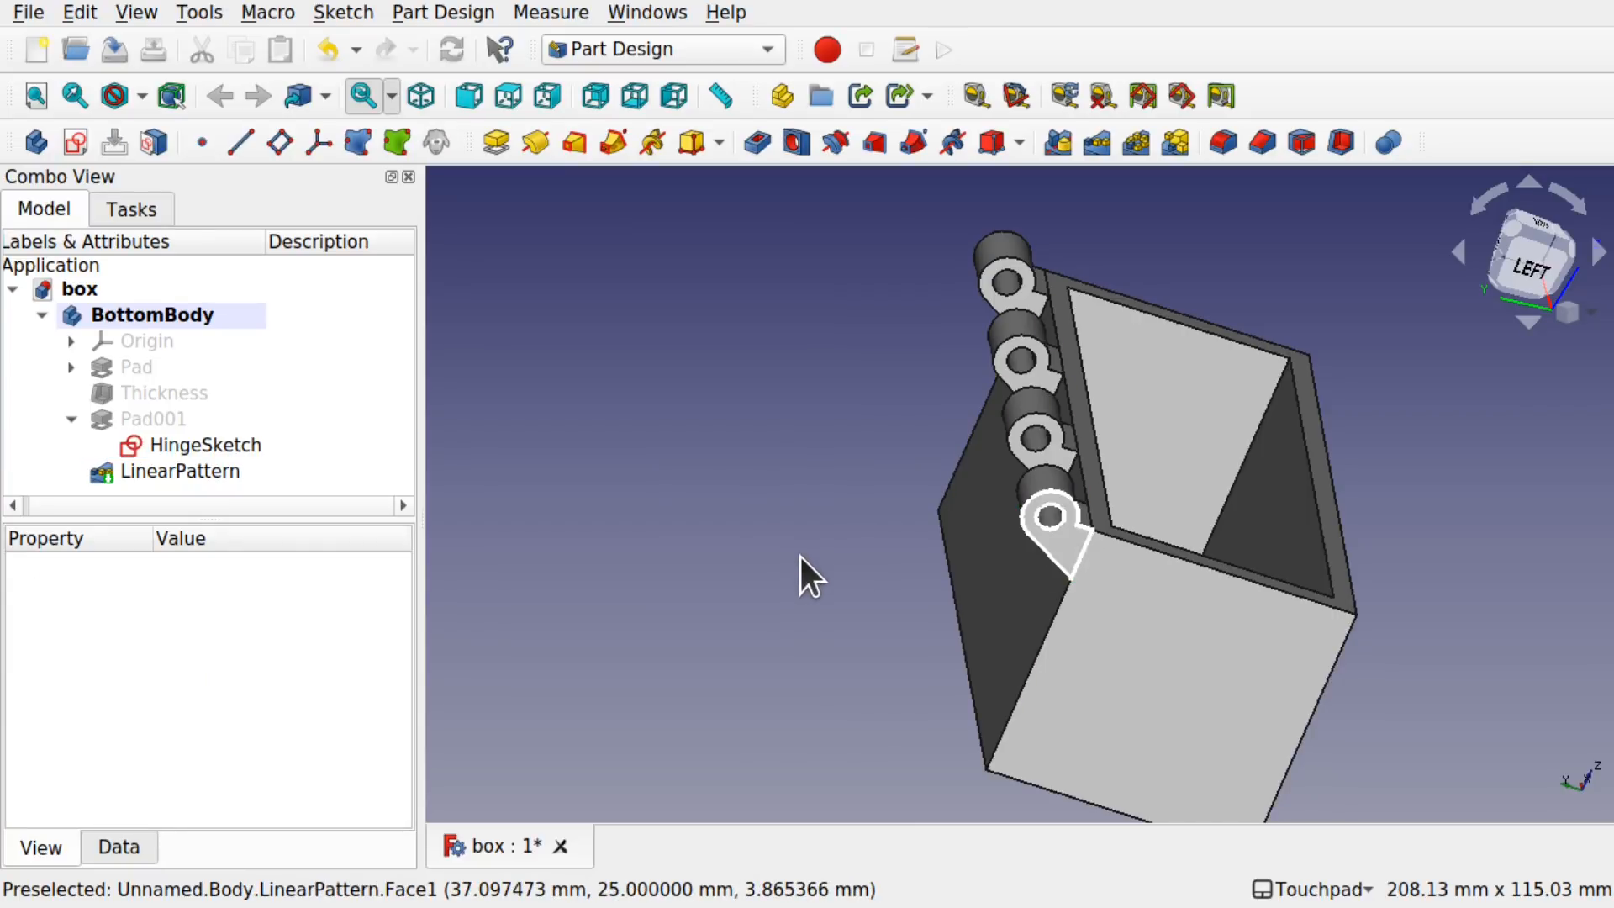
Step: Create a second body for the lid and rename it LidBody
left_click_drag(1348, 406, 1253, 432, "alt")
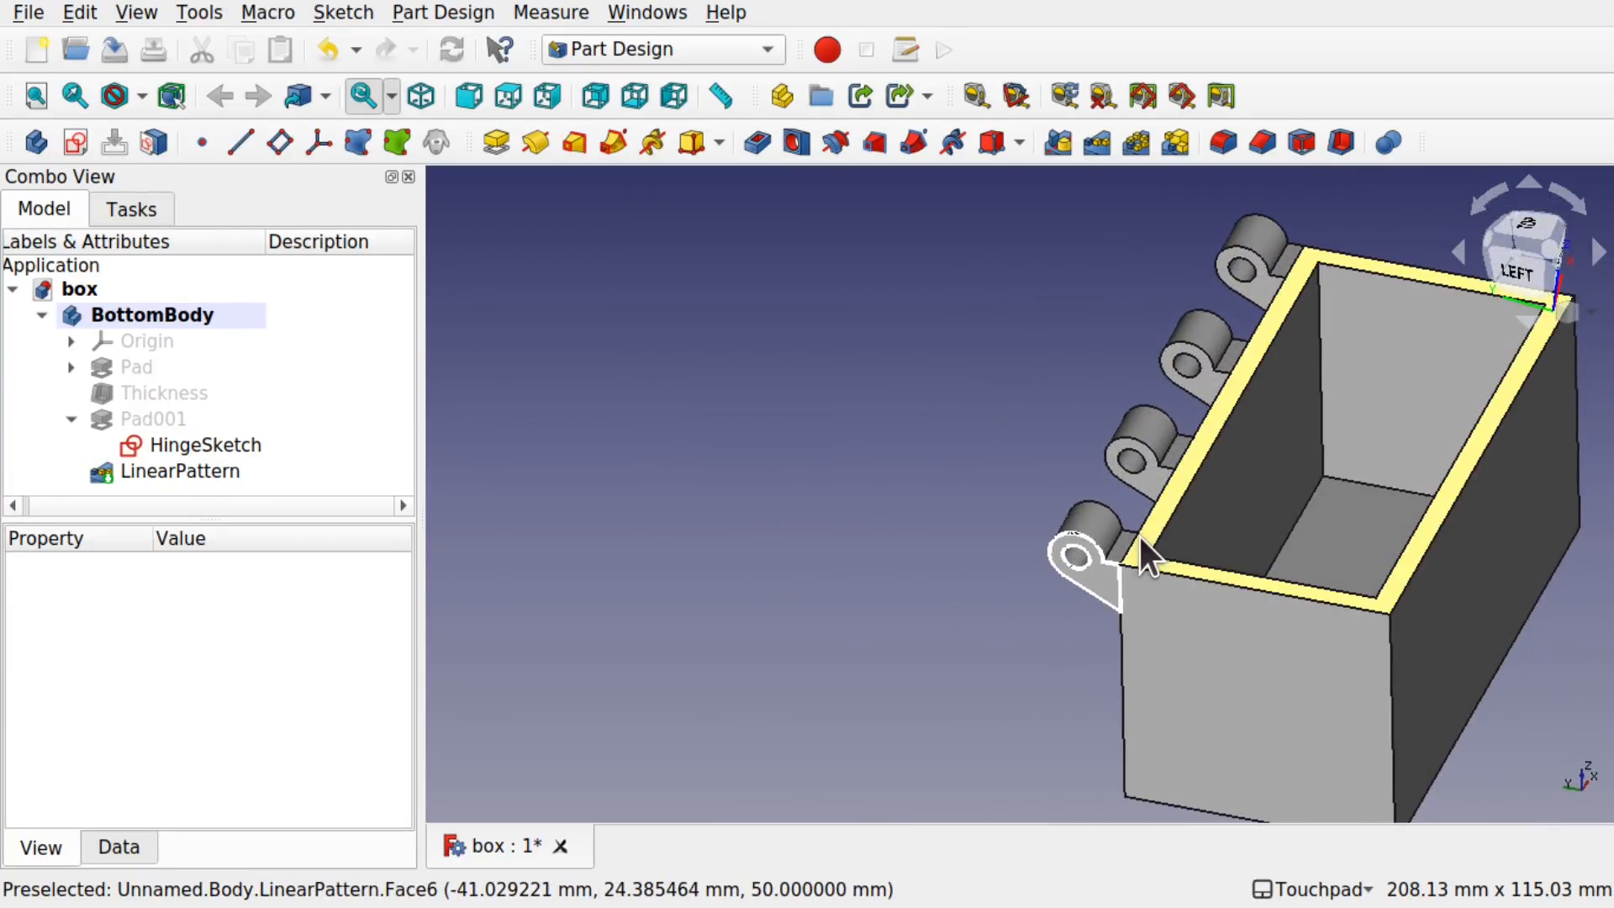
scroll(1375, 534, "down", 3)
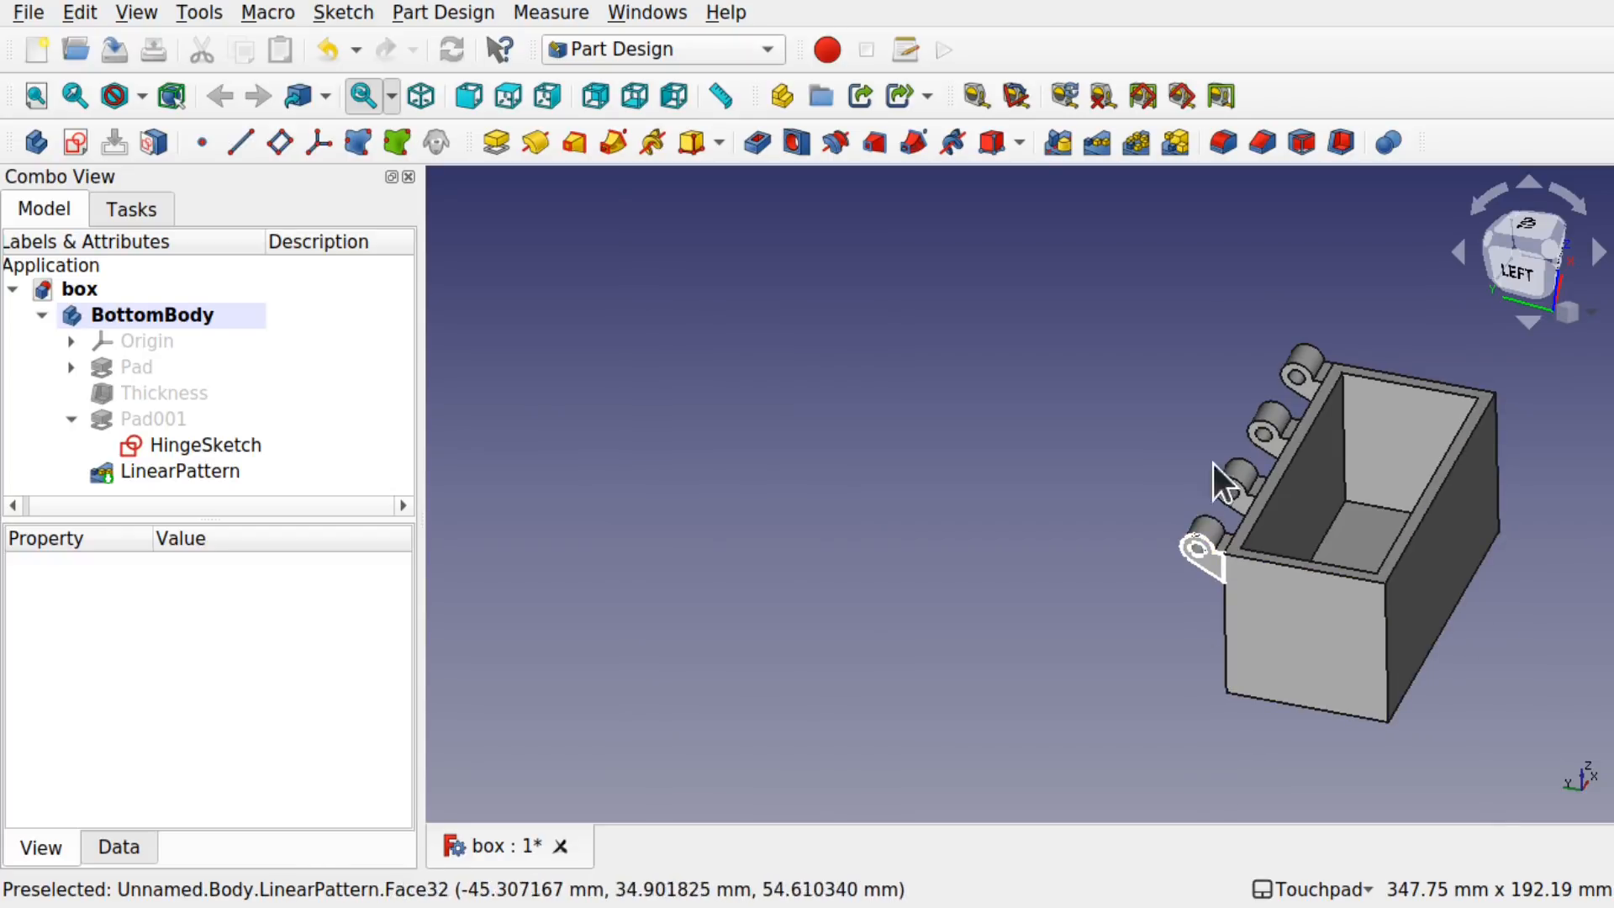
left_click_drag(1385, 612, 1299, 489, "alt")
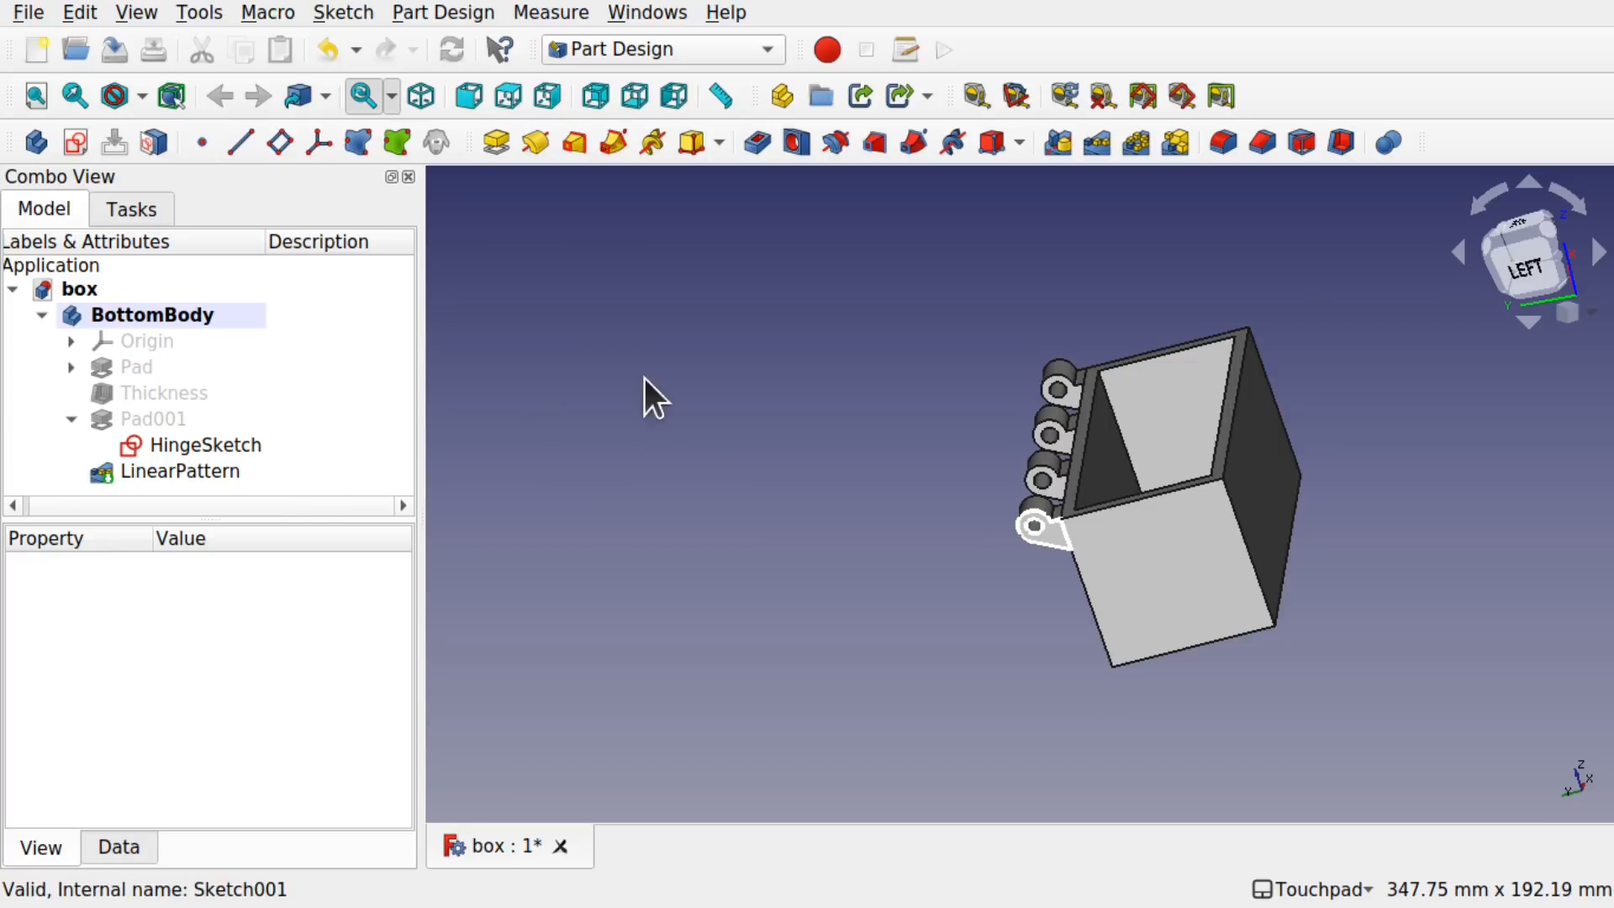
left_click(42, 315)
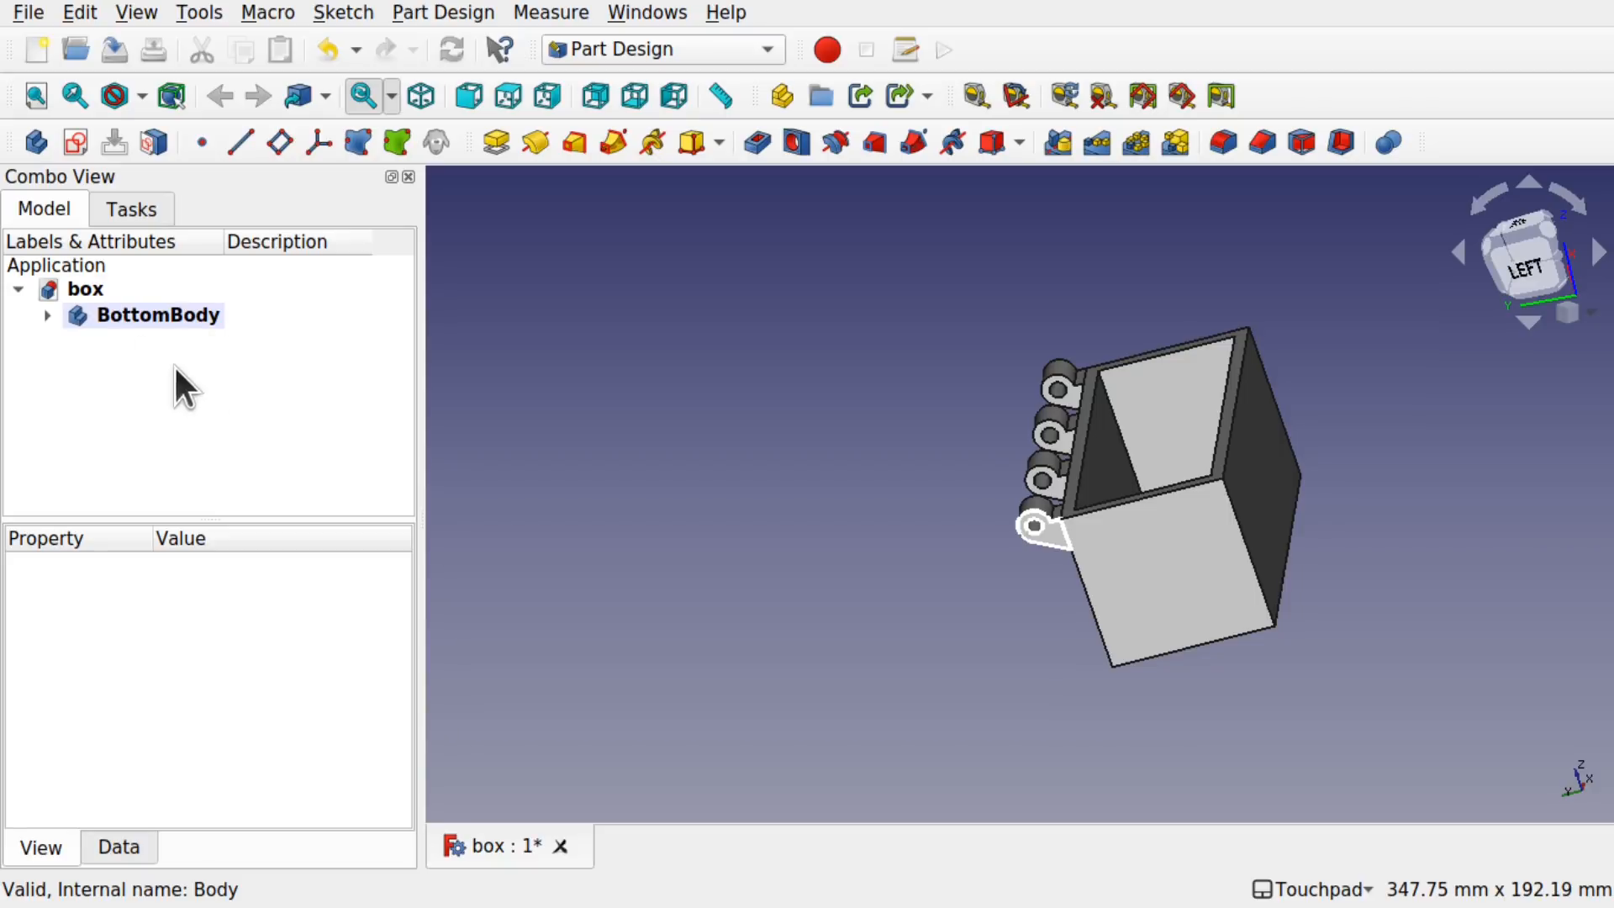
left_click(37, 142)
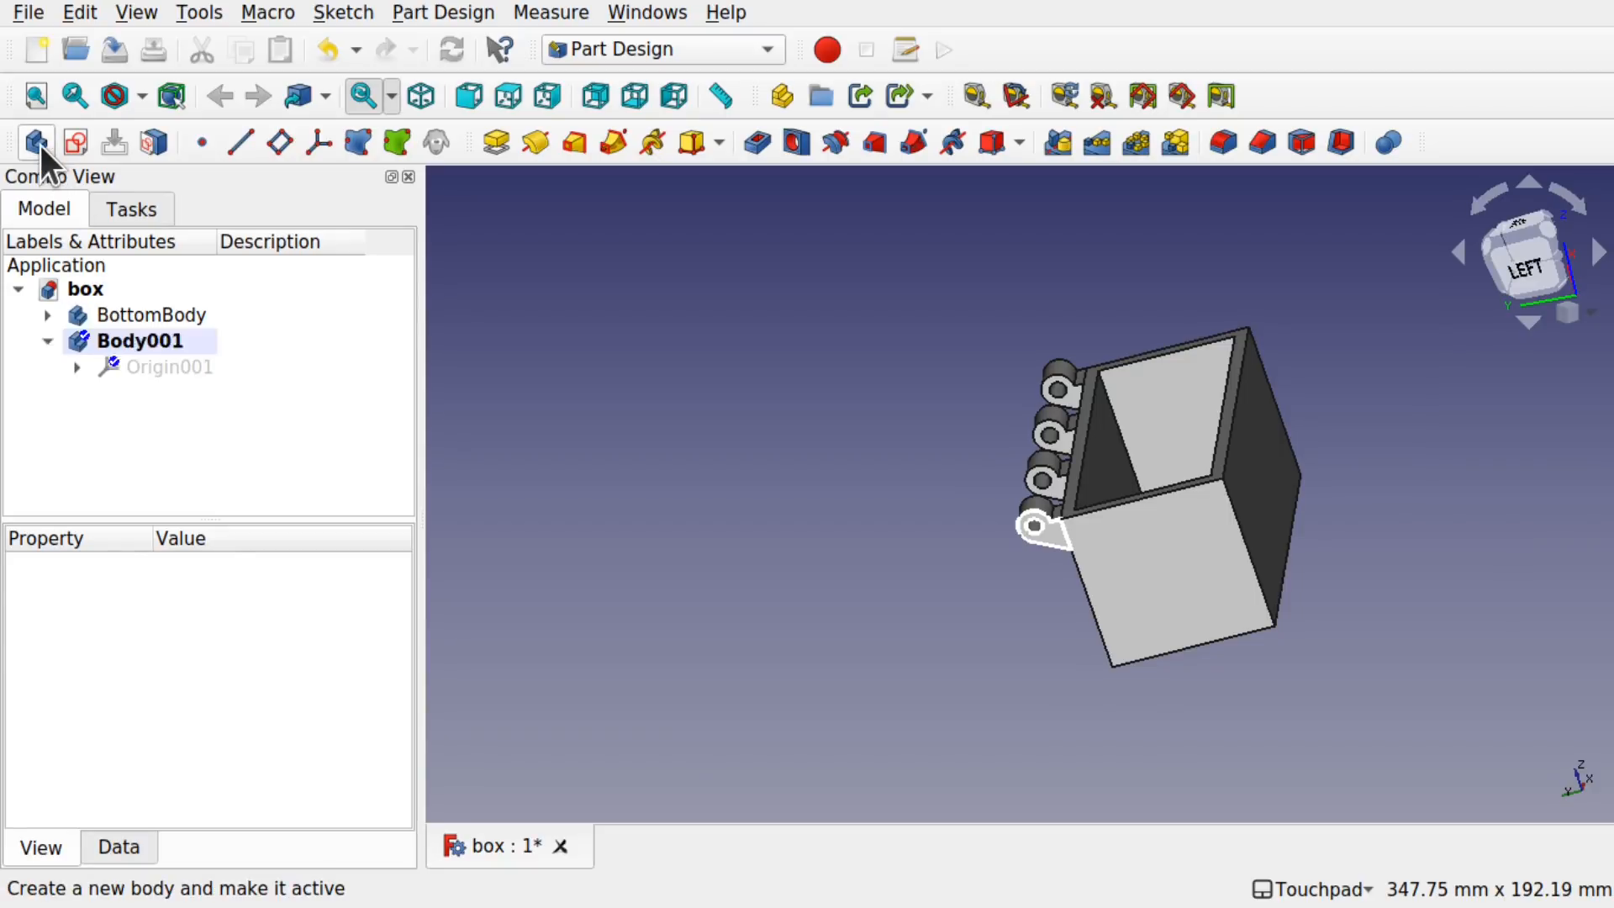
right_click(155, 343)
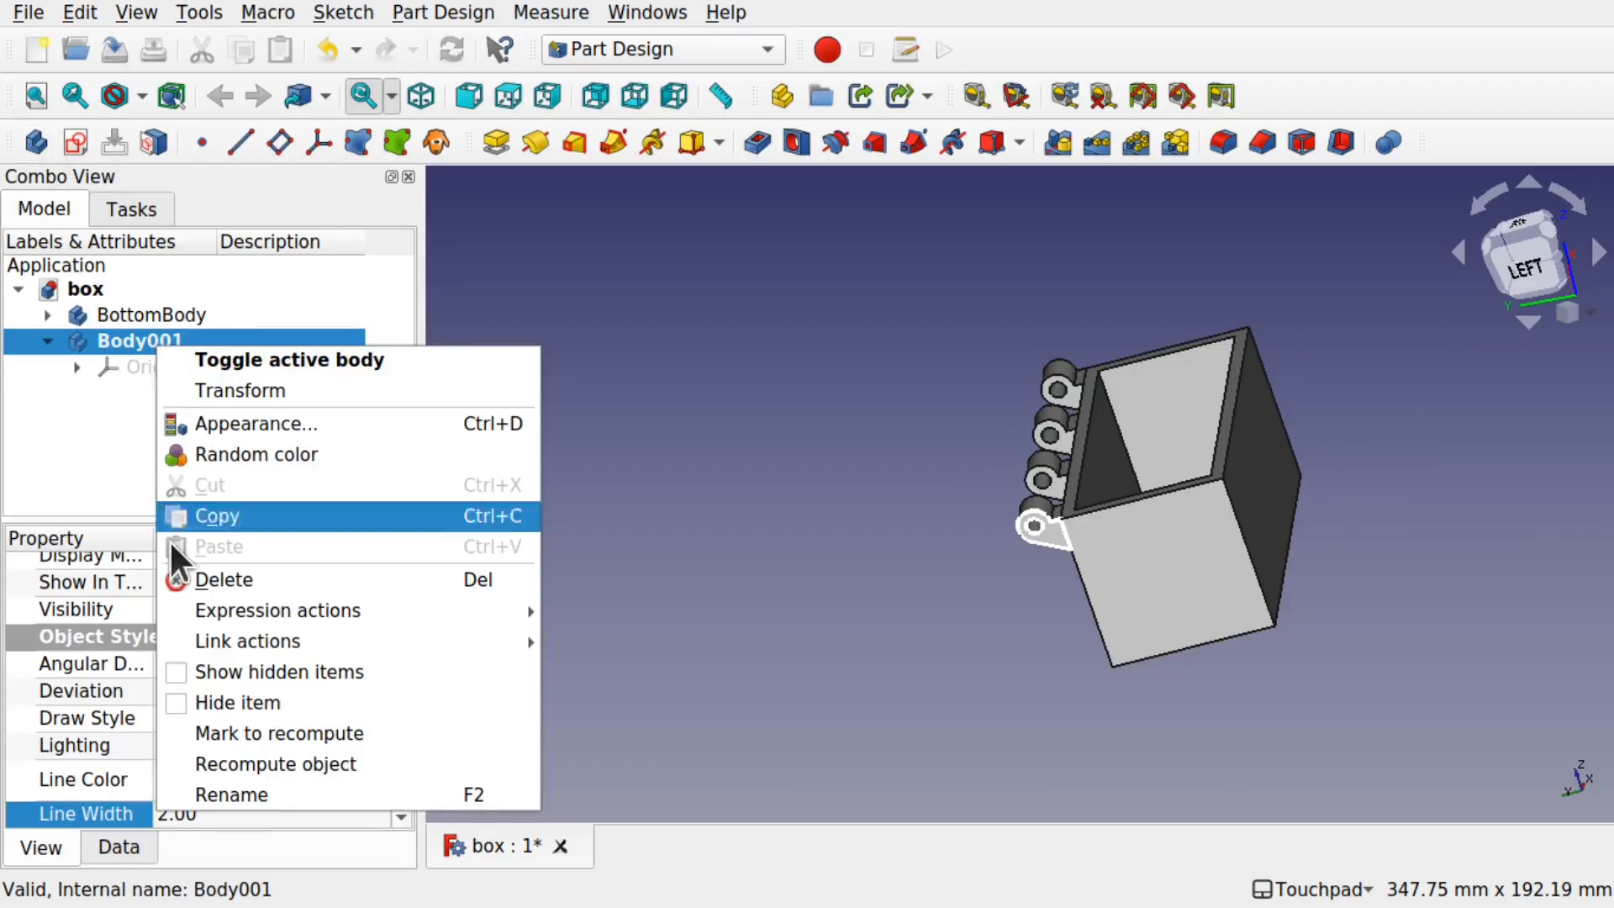
left_click(250, 792)
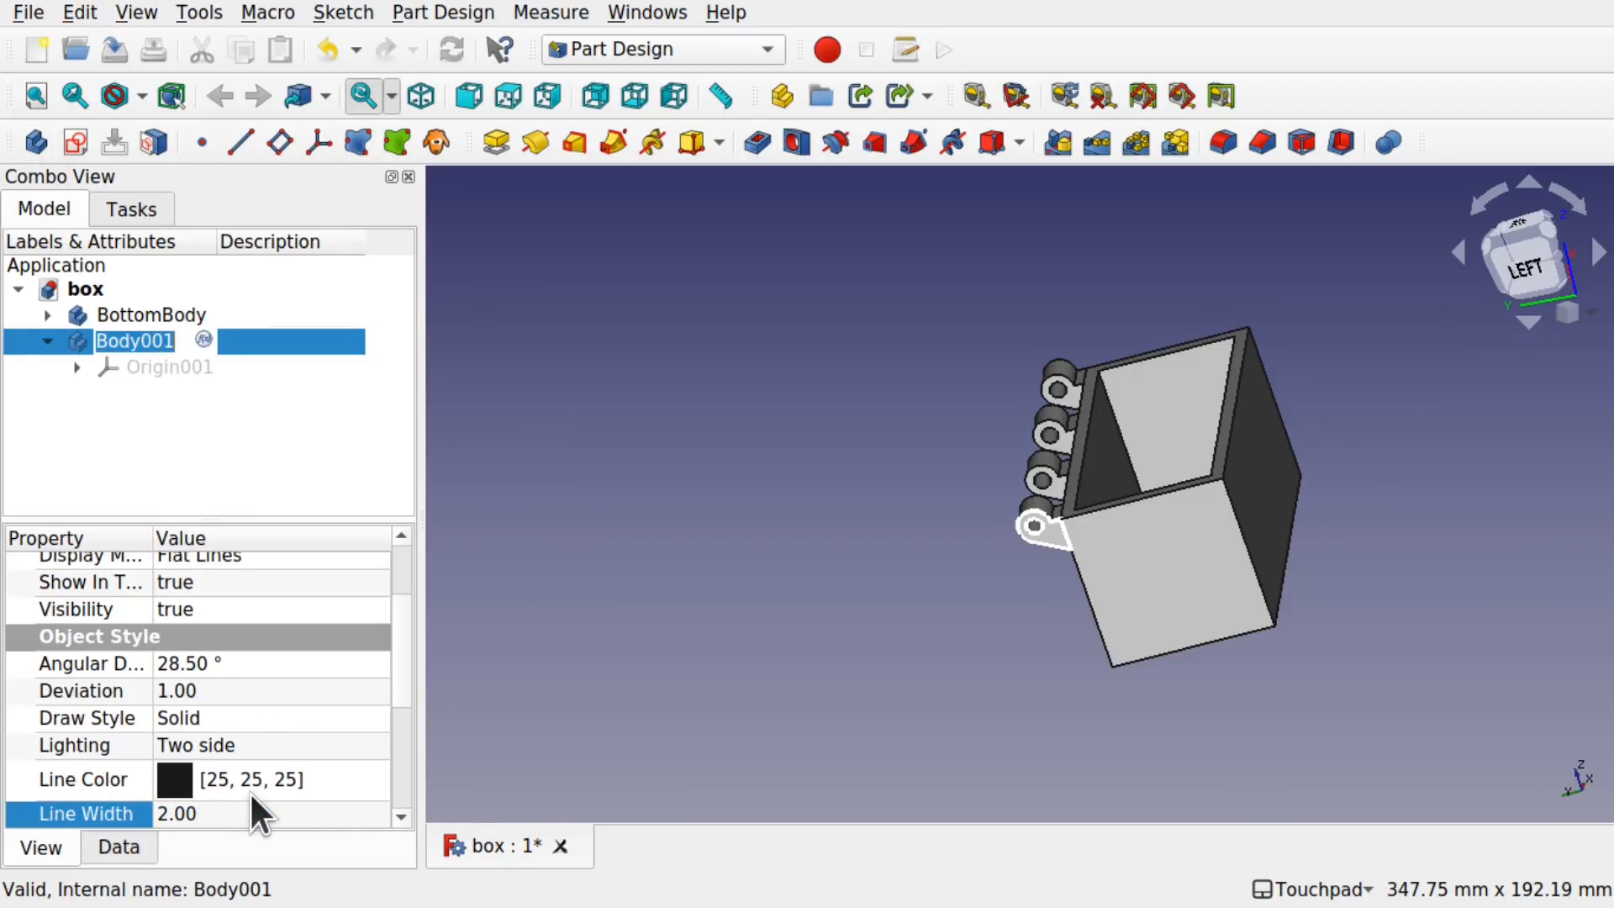
type("LidBody")
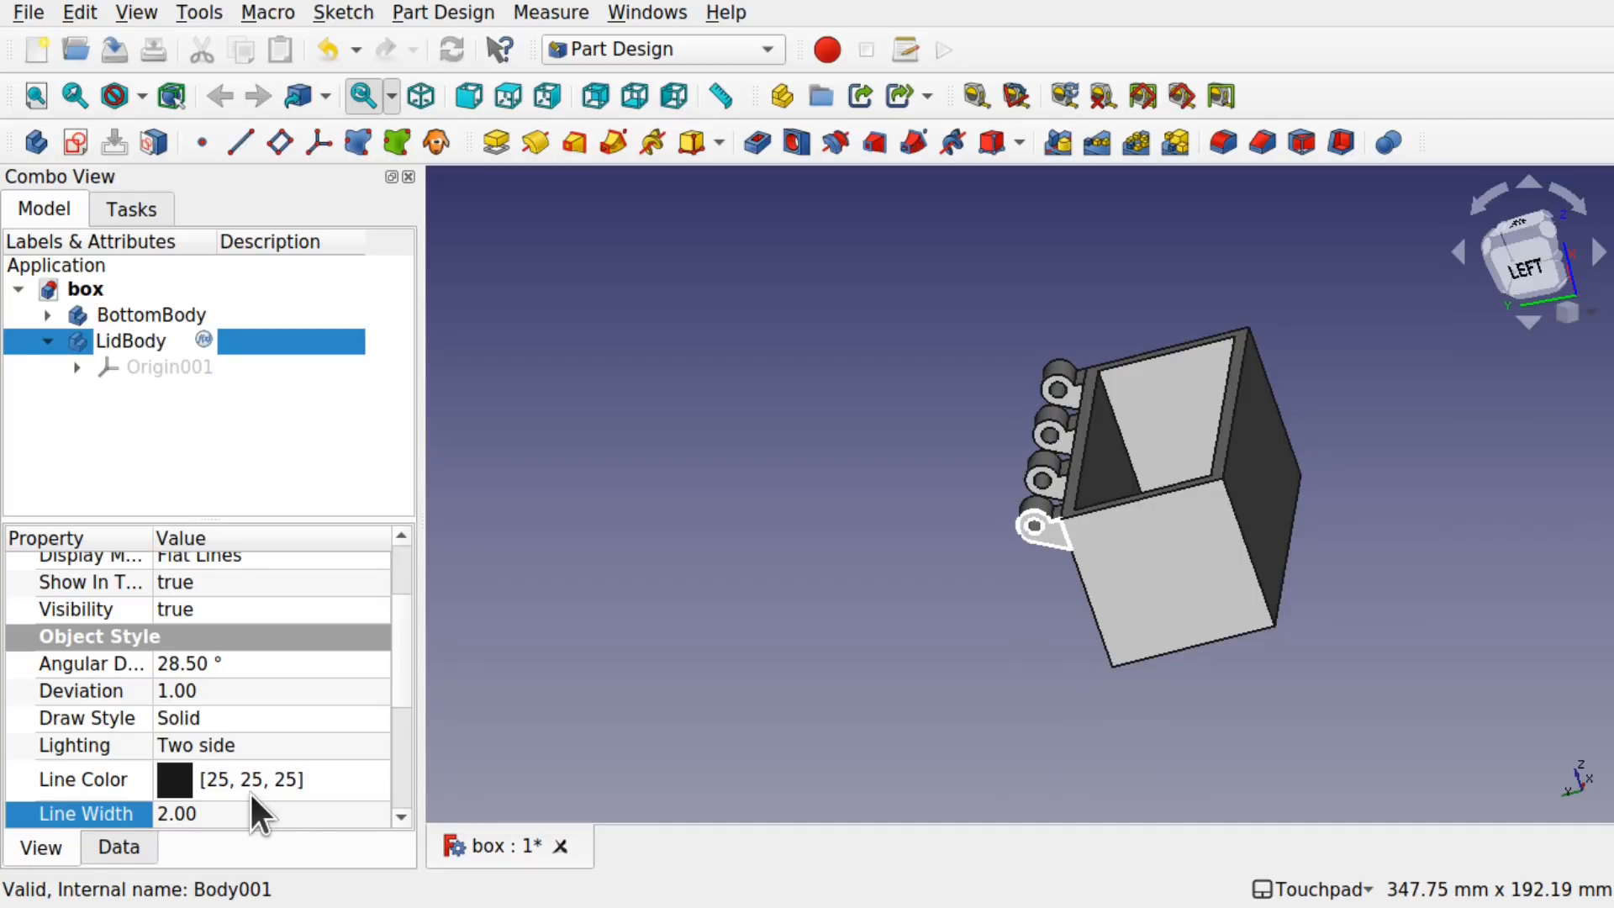
left_click(195, 405)
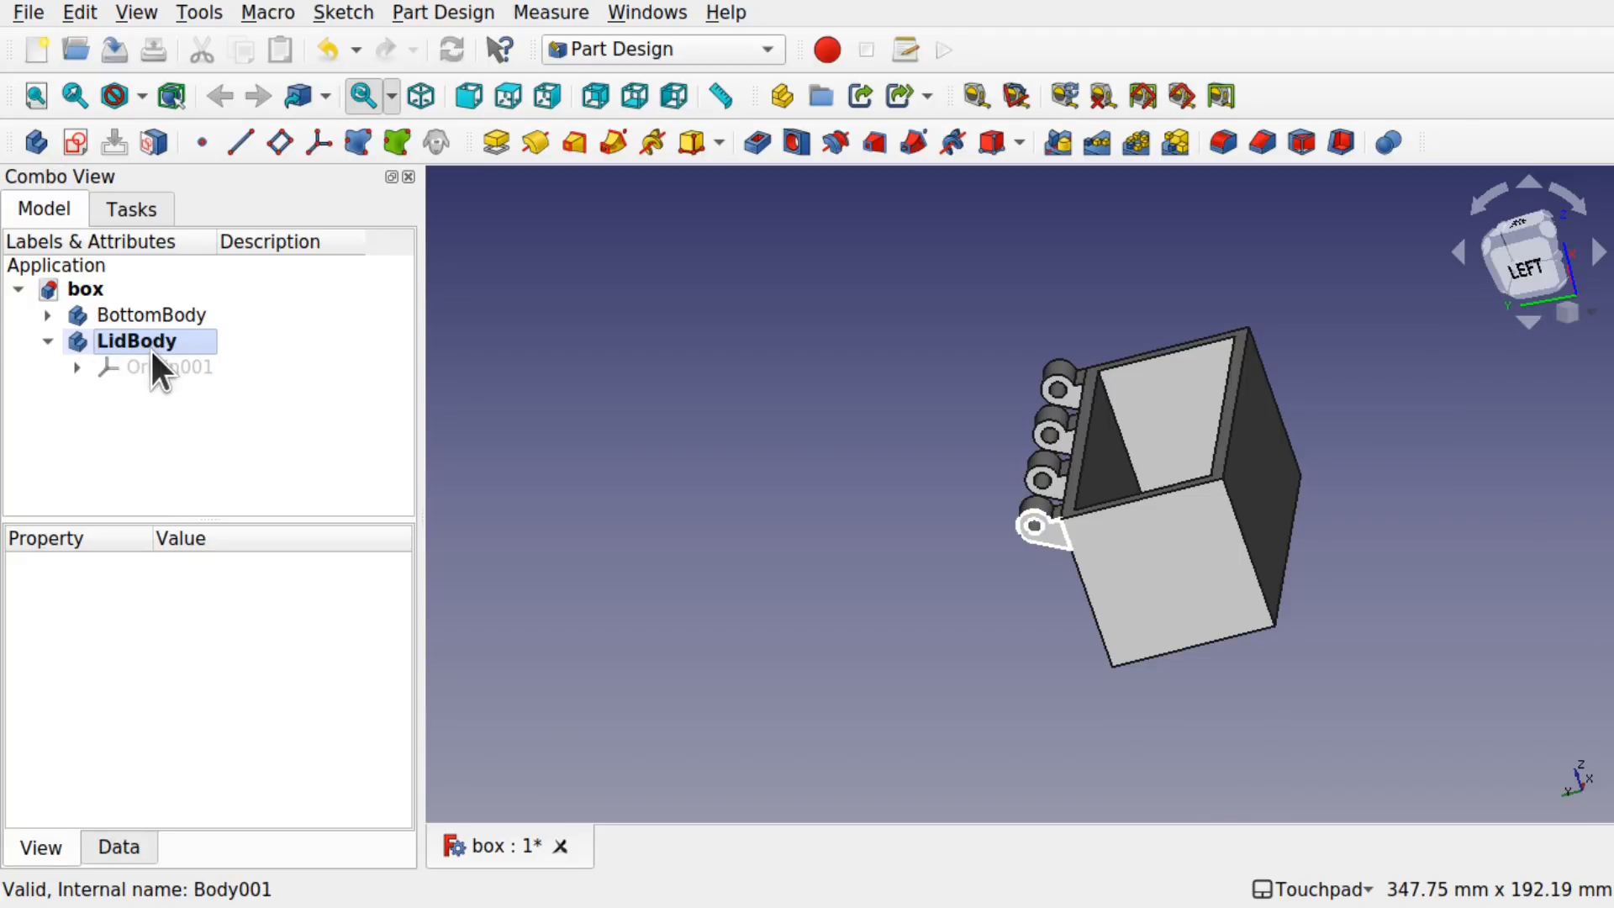
Step: Create a new sketch in LidBody on its YZ base plane
middle_click_drag(1027, 538, 981, 592)
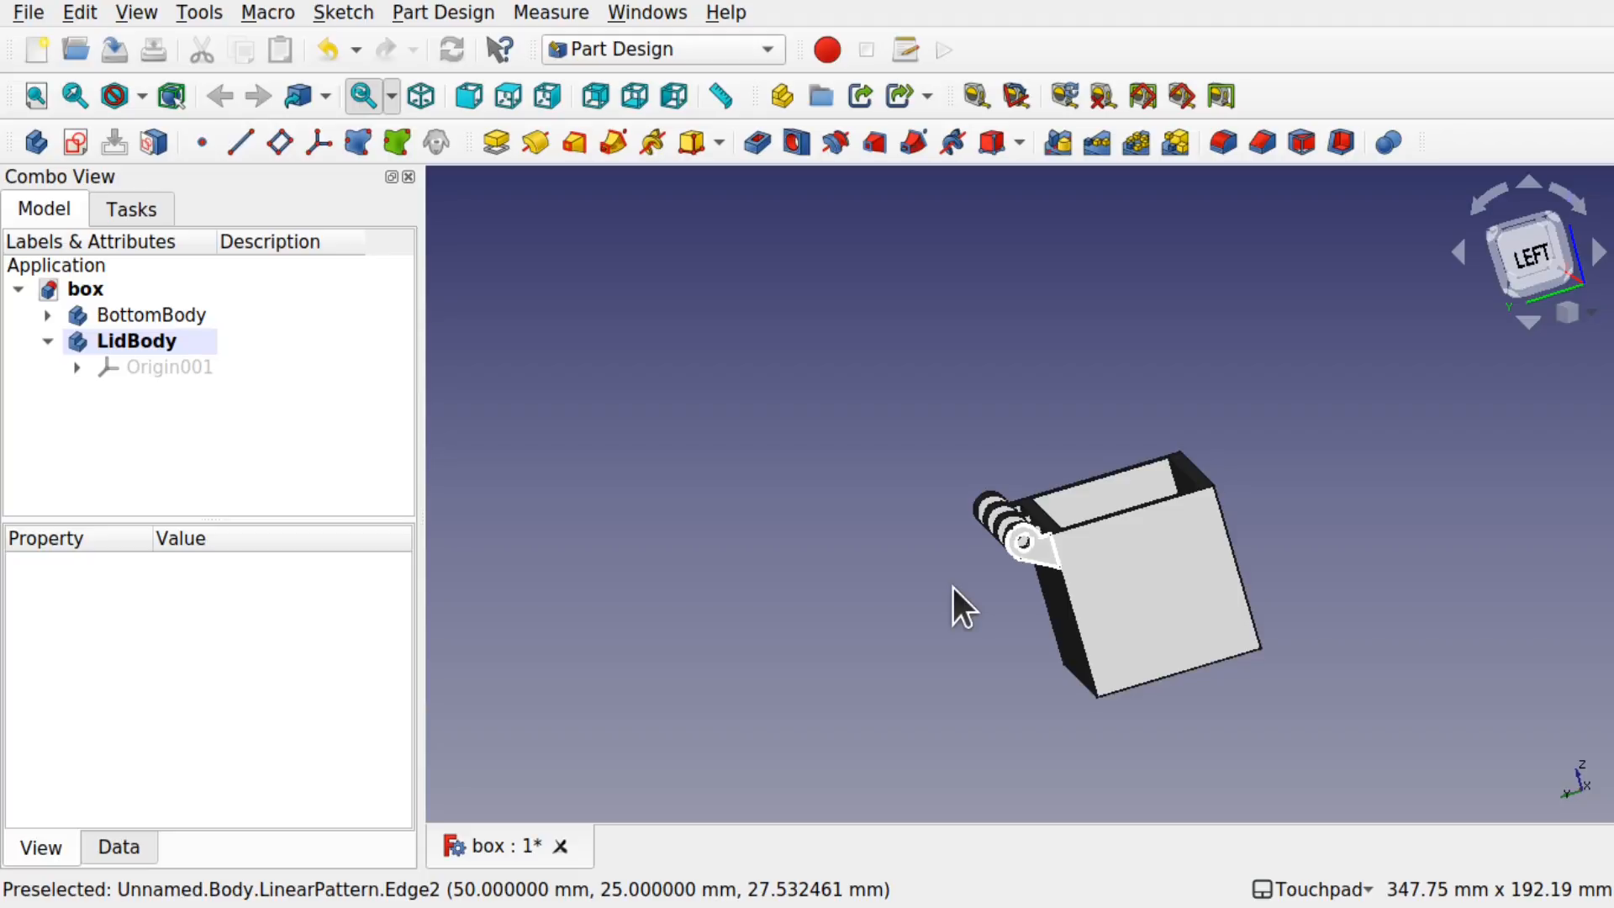
left_click(126, 341)
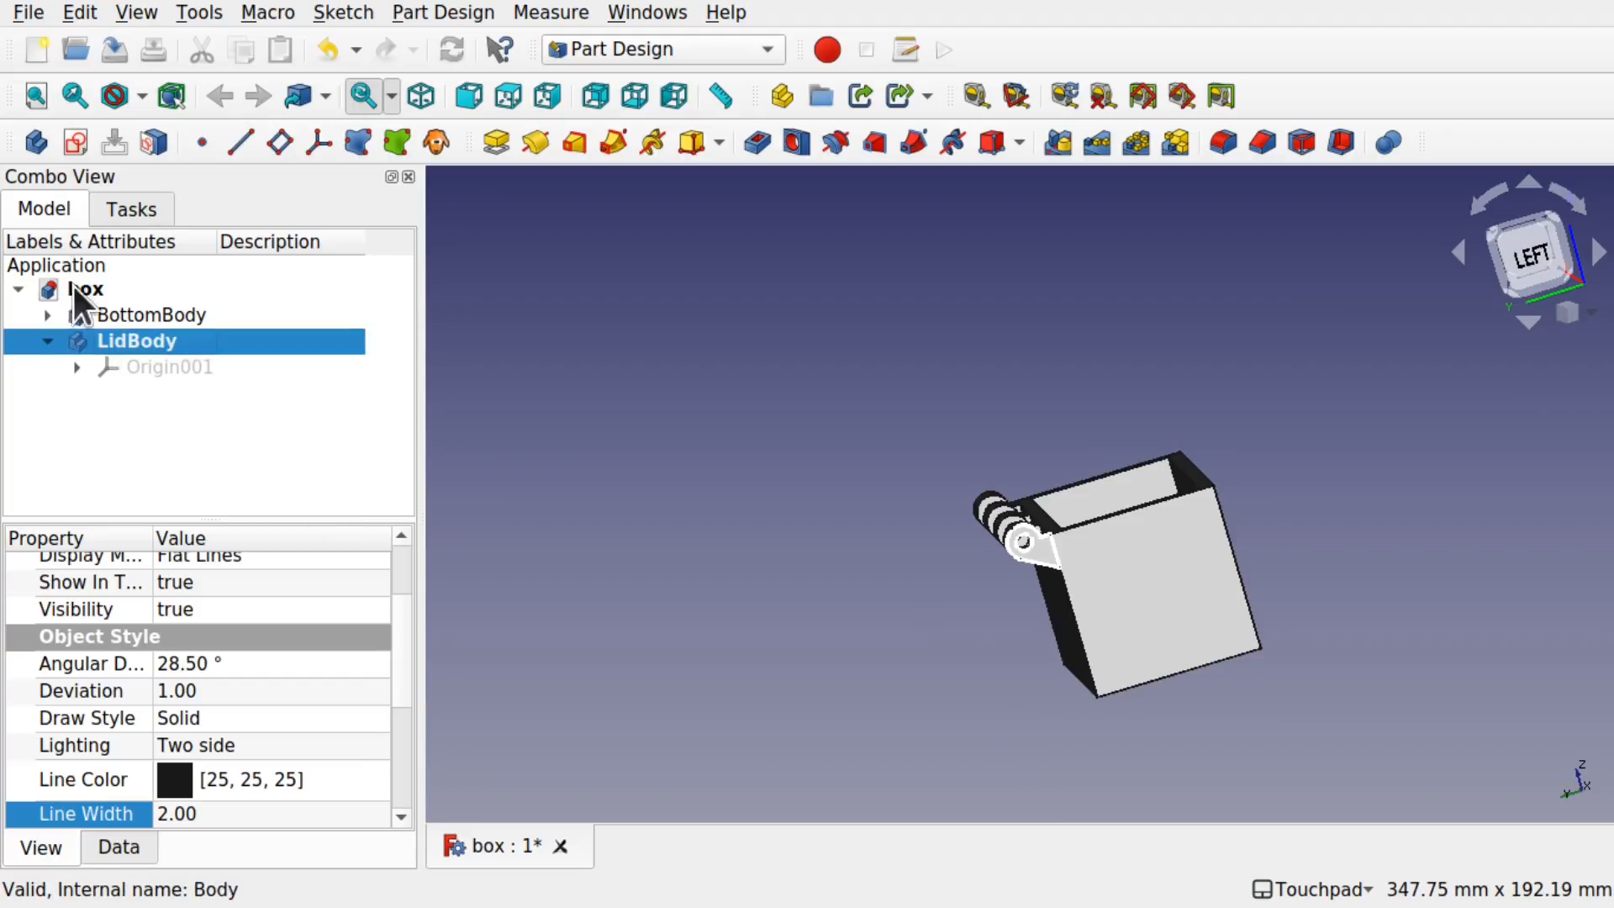
left_click(74, 145)
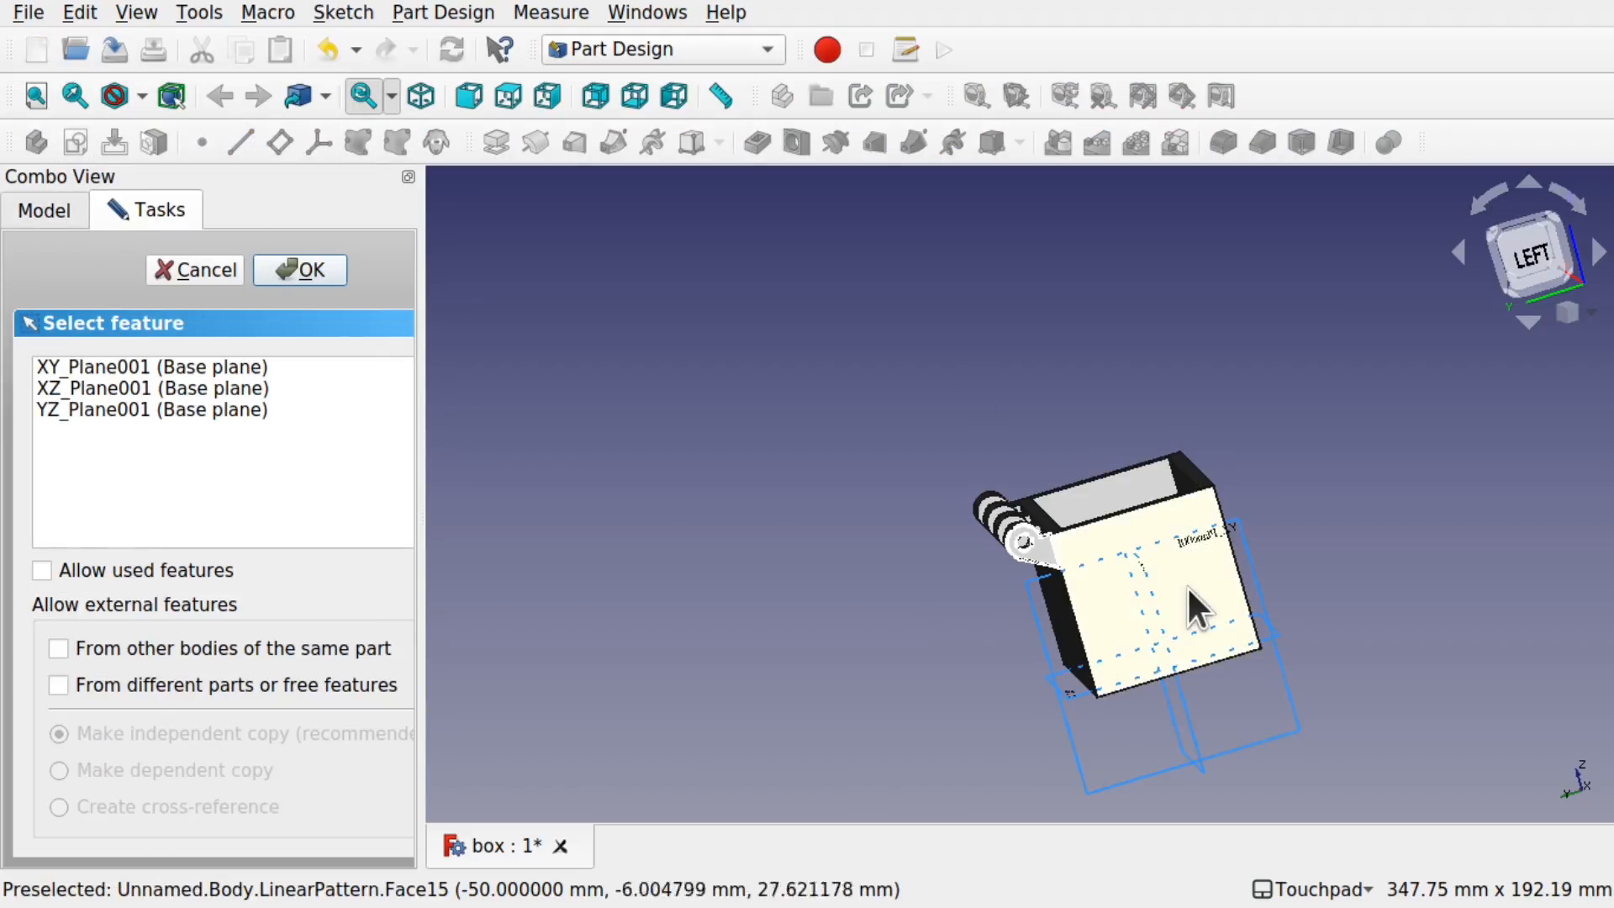
mouse_move(1186, 585)
middle_mouse_down()
mouse_move(1333, 620)
mouse_move(1126, 501)
middle_mouse_up()
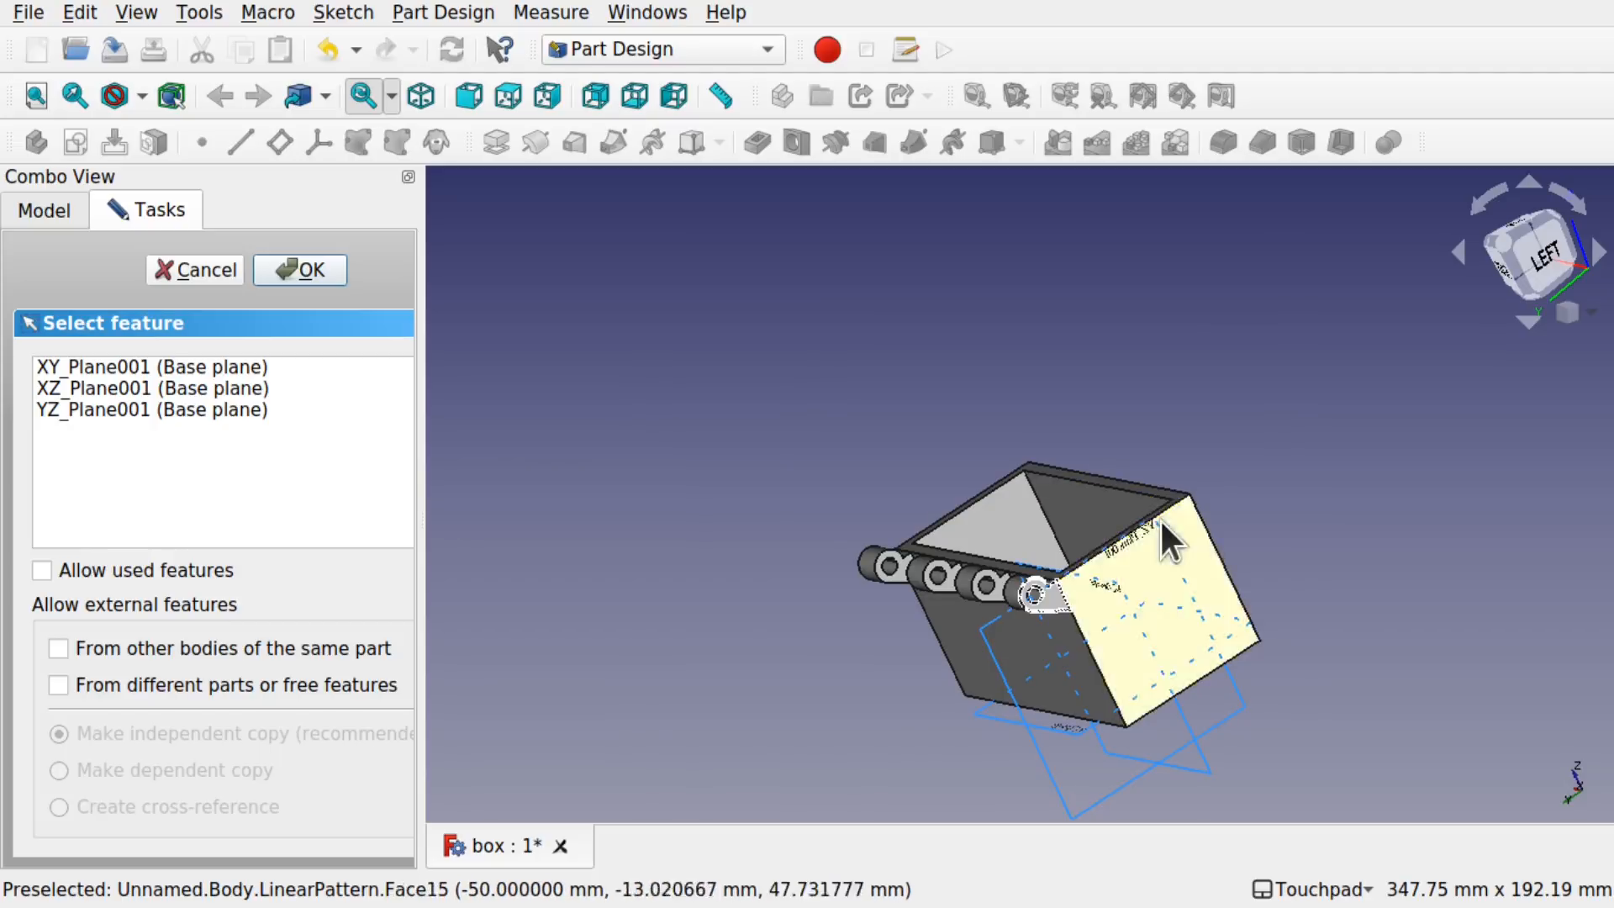
middle_click_drag(1152, 656, 1187, 674)
middle_click_drag(1028, 580, 912, 548)
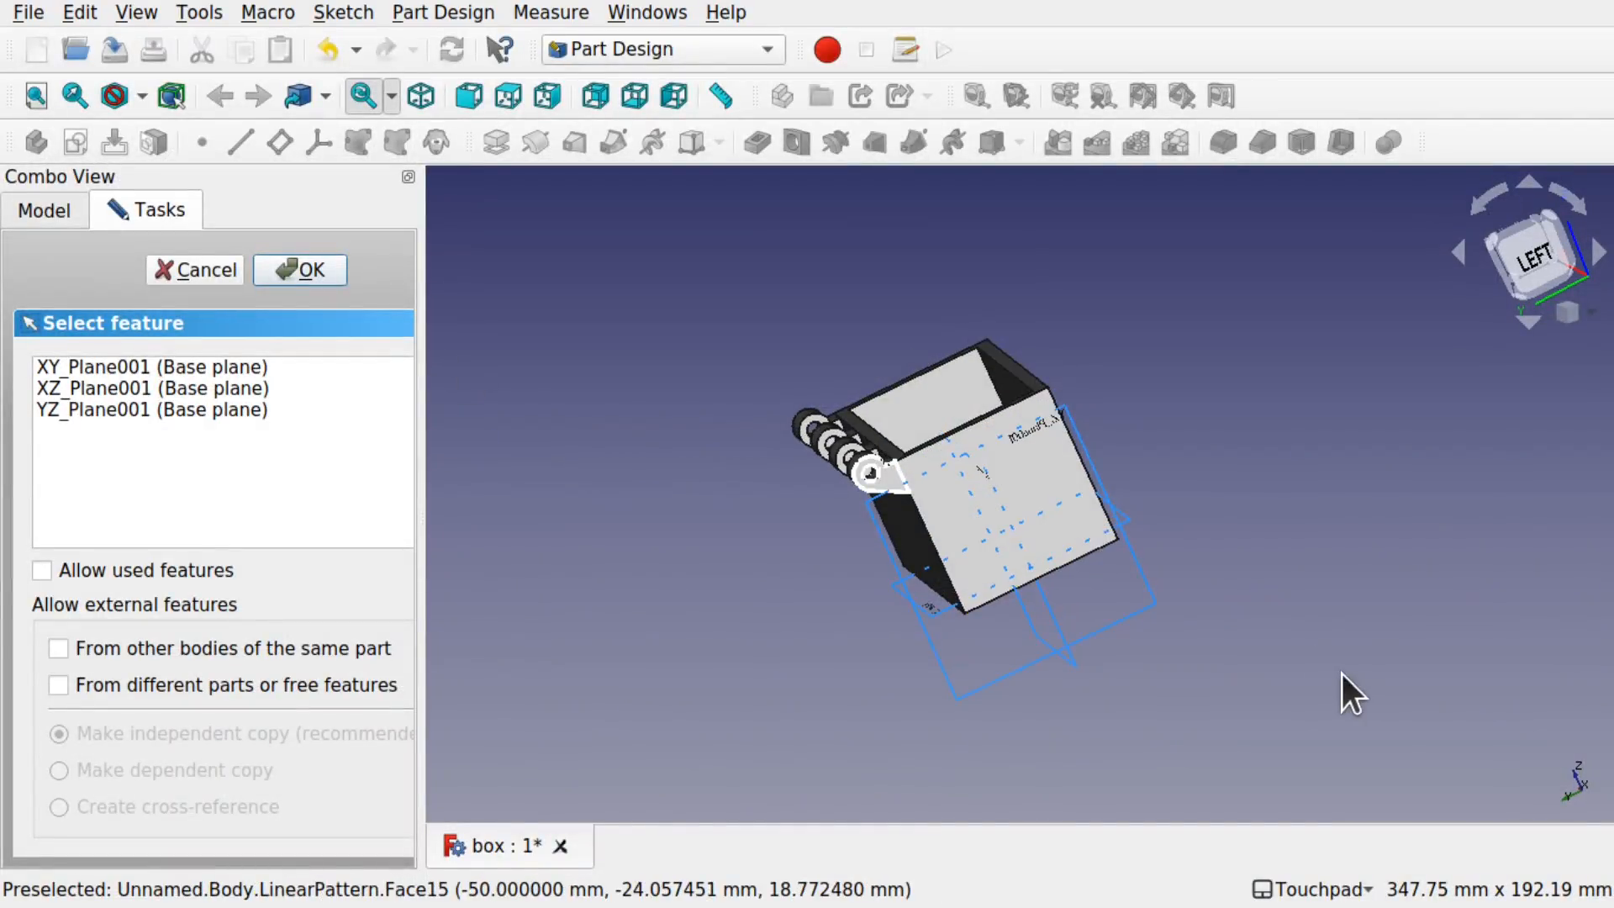
mouse_move(1584, 815)
middle_mouse_down()
mouse_move(1498, 793)
mouse_move(1437, 731)
mouse_move(1541, 757)
mouse_move(1509, 782)
mouse_move(1608, 814)
middle_mouse_up()
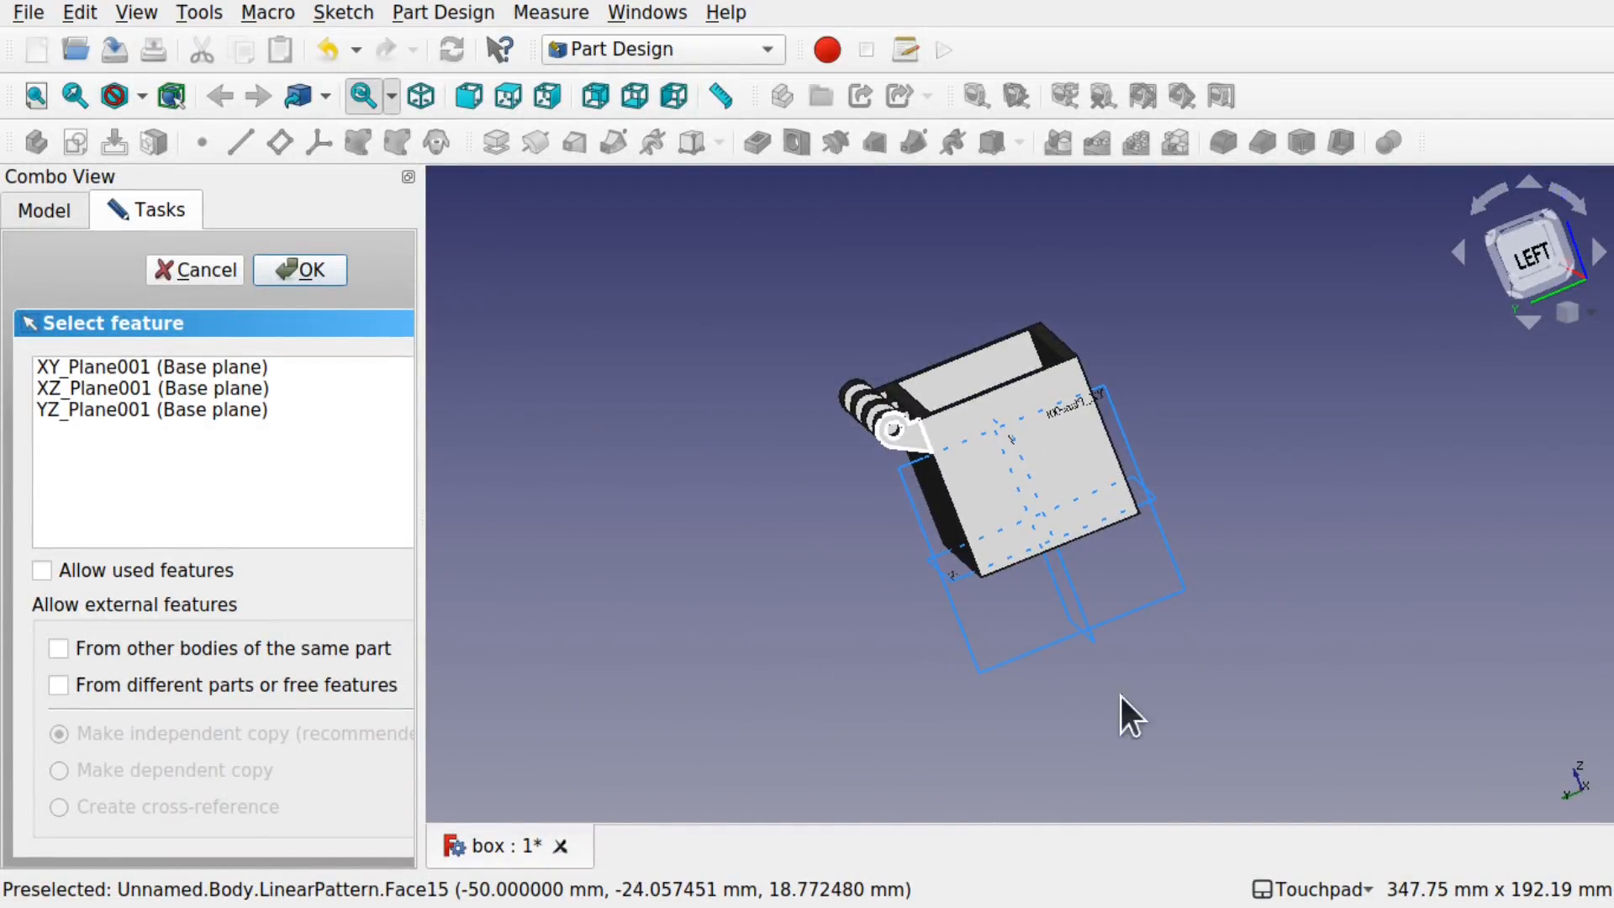
left_click(210, 410)
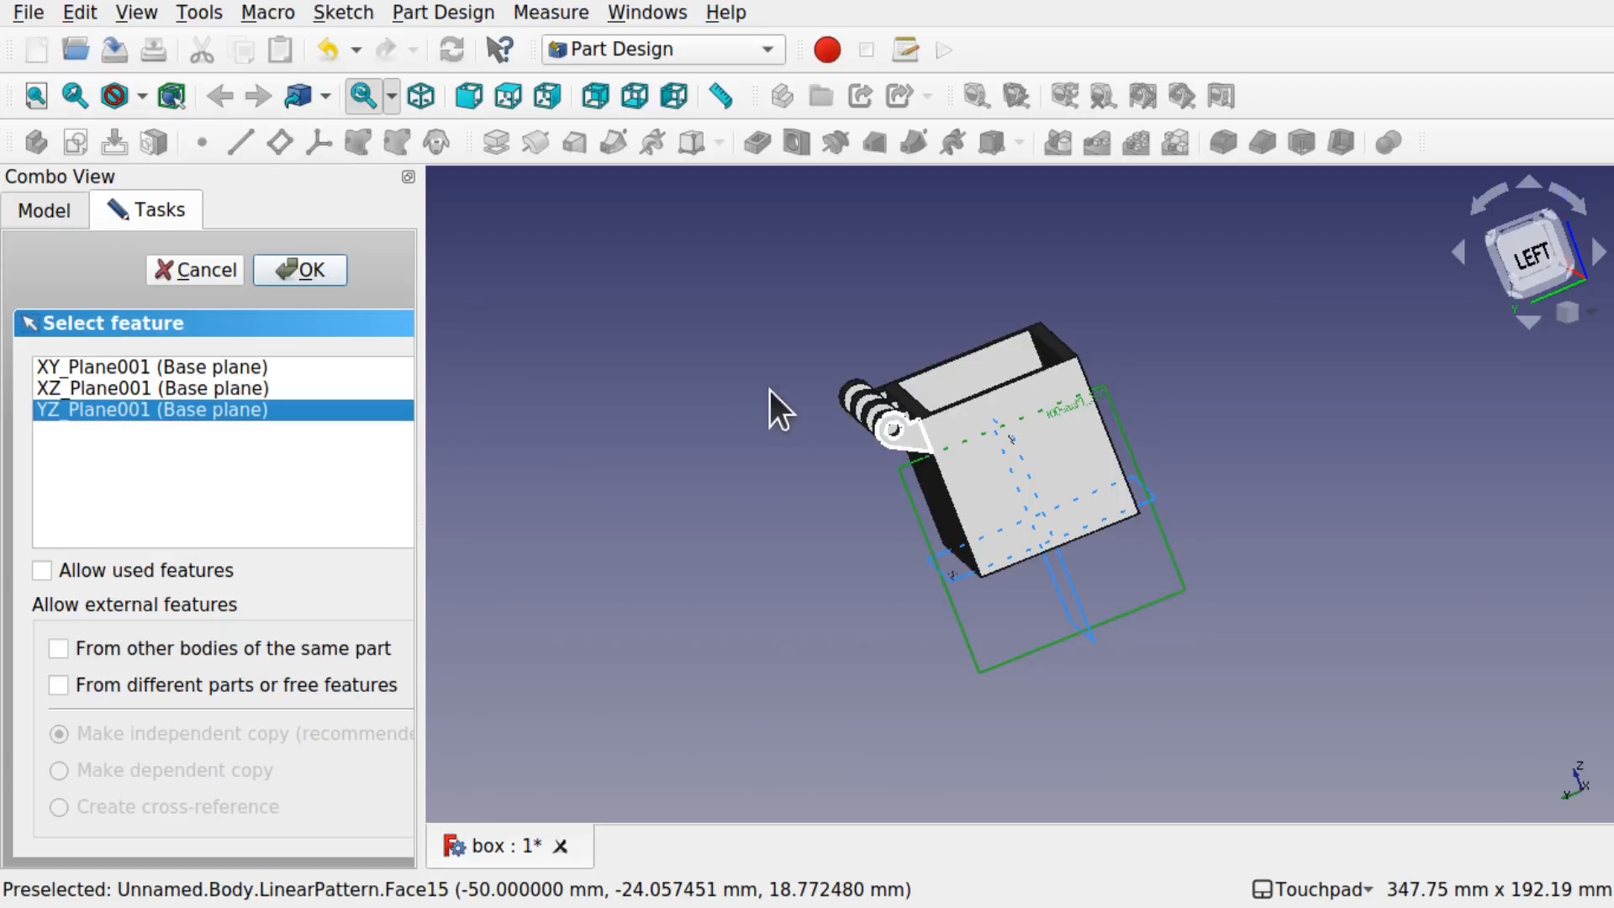
middle_click_drag(769, 390, 963, 643)
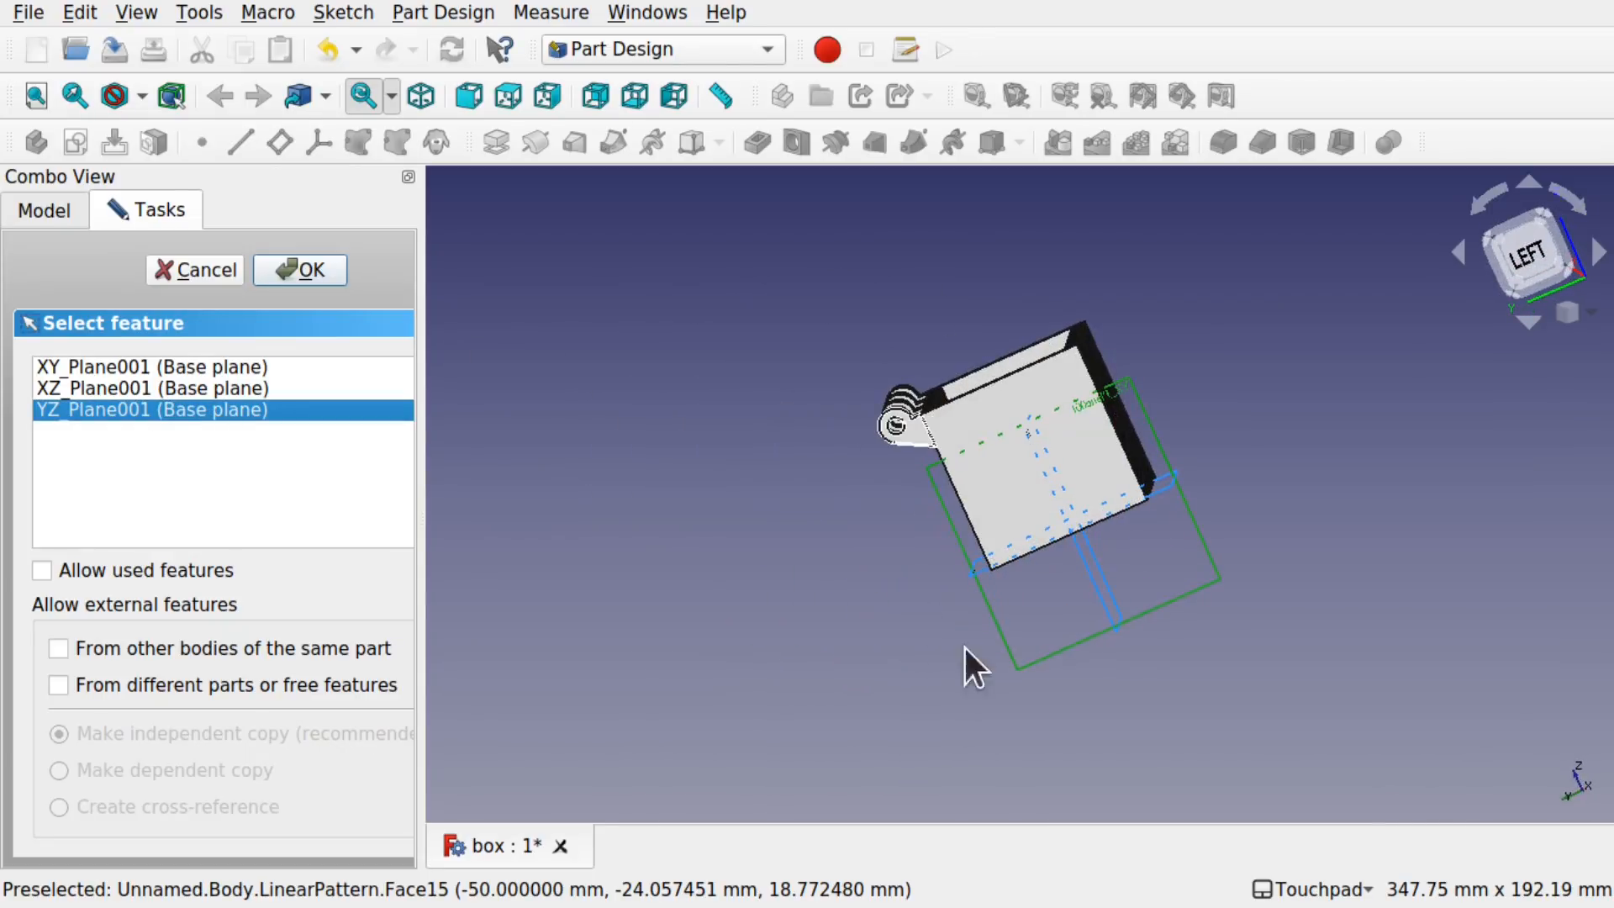
left_click(318, 279)
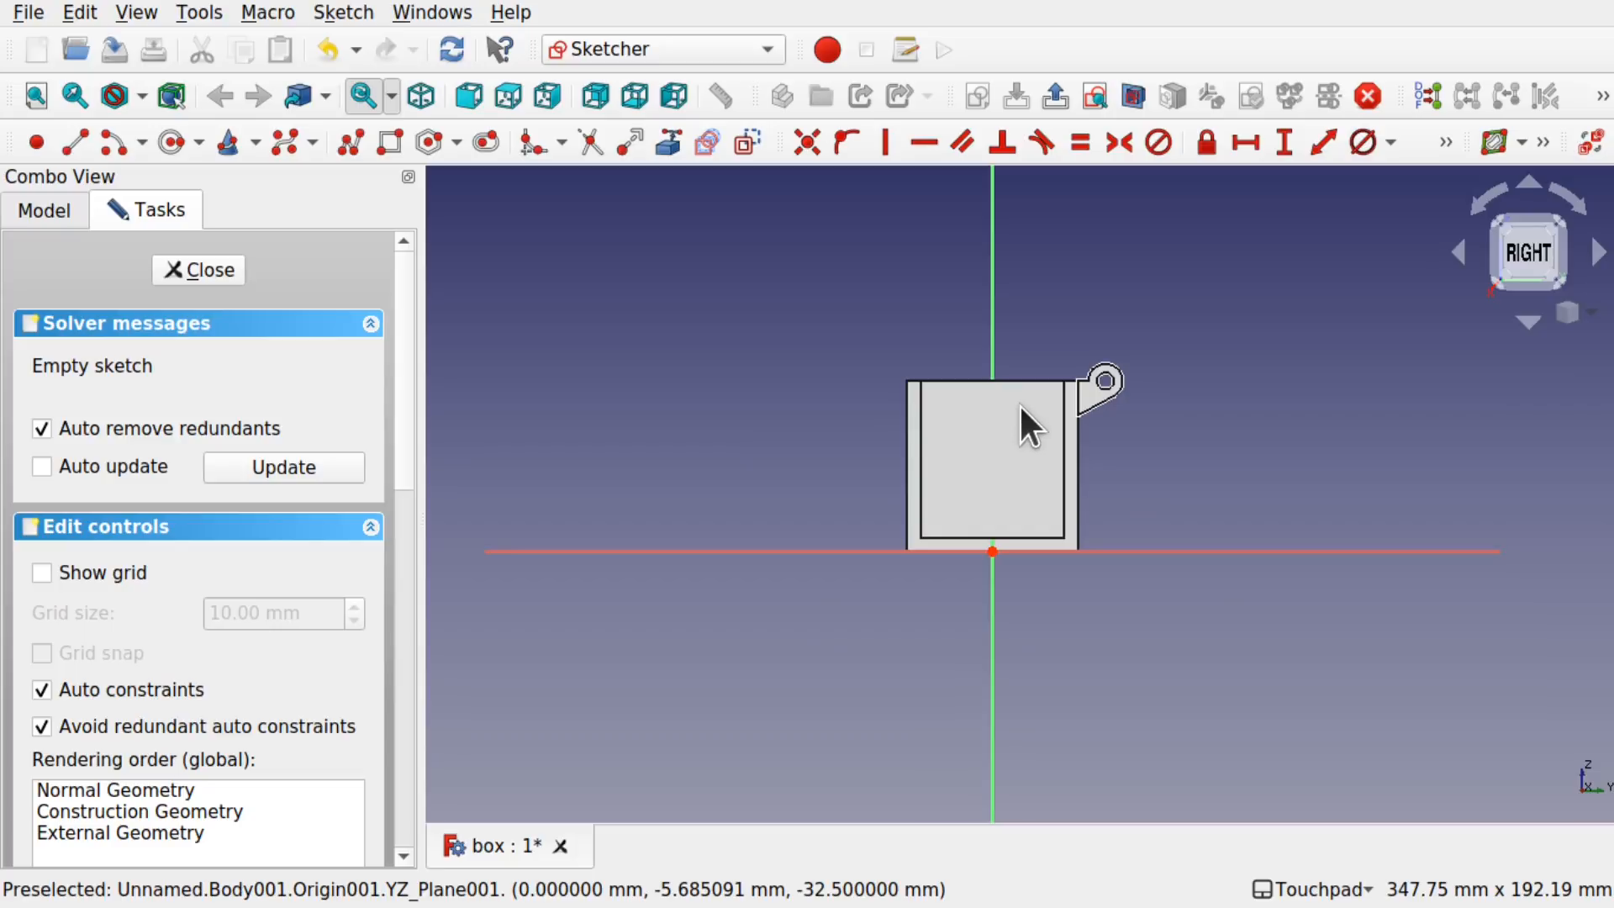
Step: Section the view, try to link a BottomBody edge as external geometry, and delete the empty lid sketch
scroll(1018, 403, "up", 4)
mouse_move(1019, 403)
middle_mouse_down()
mouse_move(1024, 594)
mouse_move(1030, 395)
mouse_move(1026, 414)
middle_mouse_up()
left_click(1123, 93)
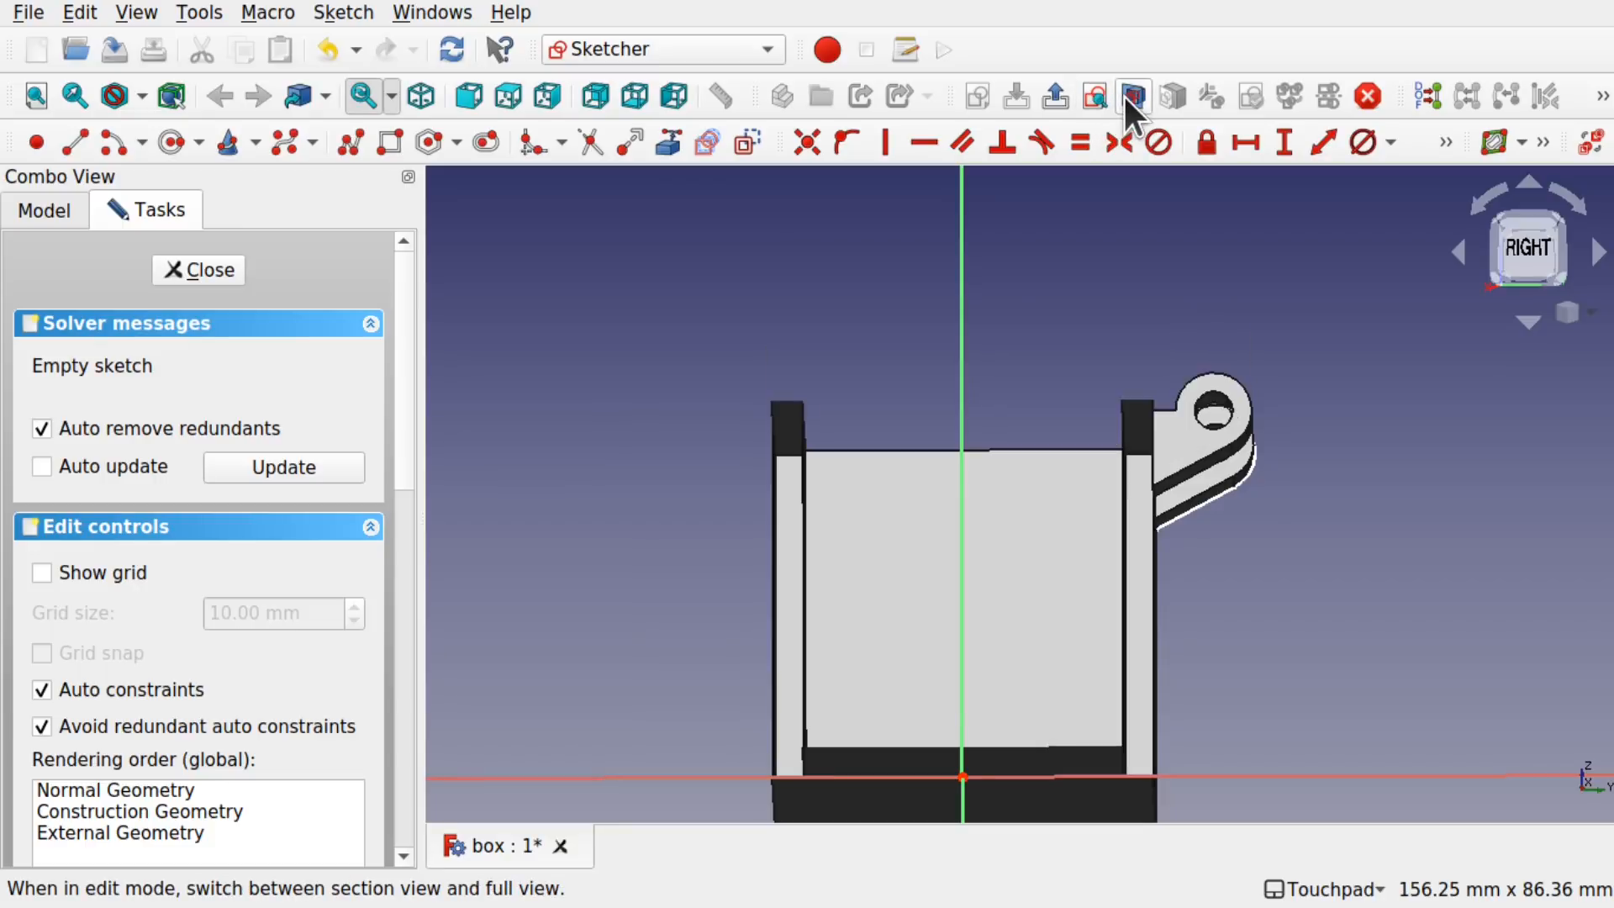
middle_click_drag(973, 342, 975, 358)
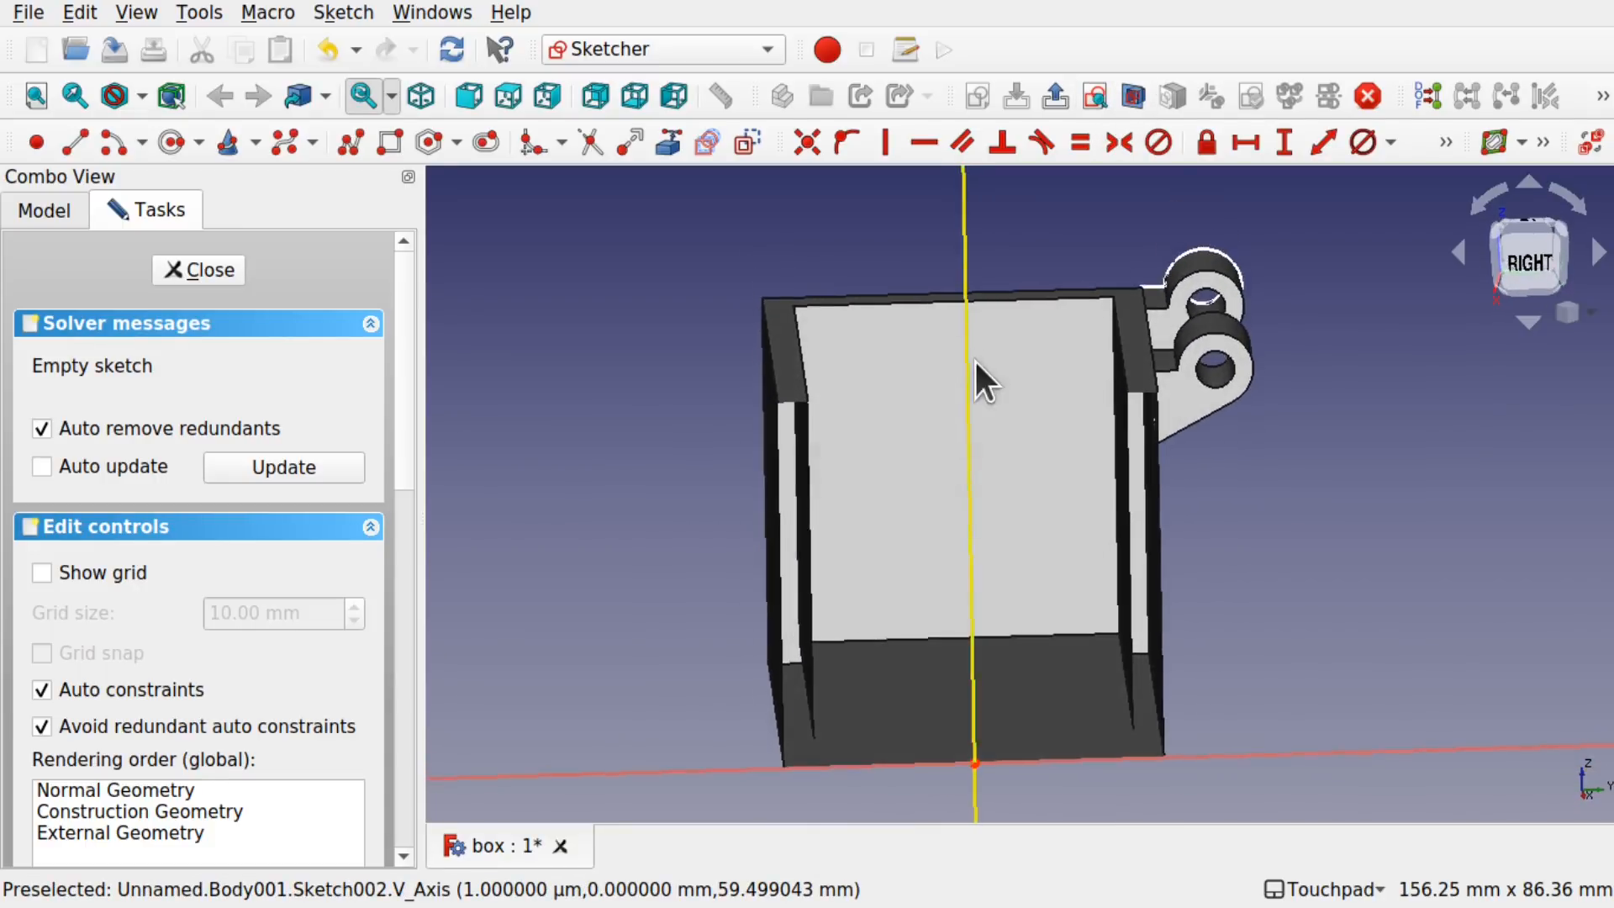
left_click(677, 152)
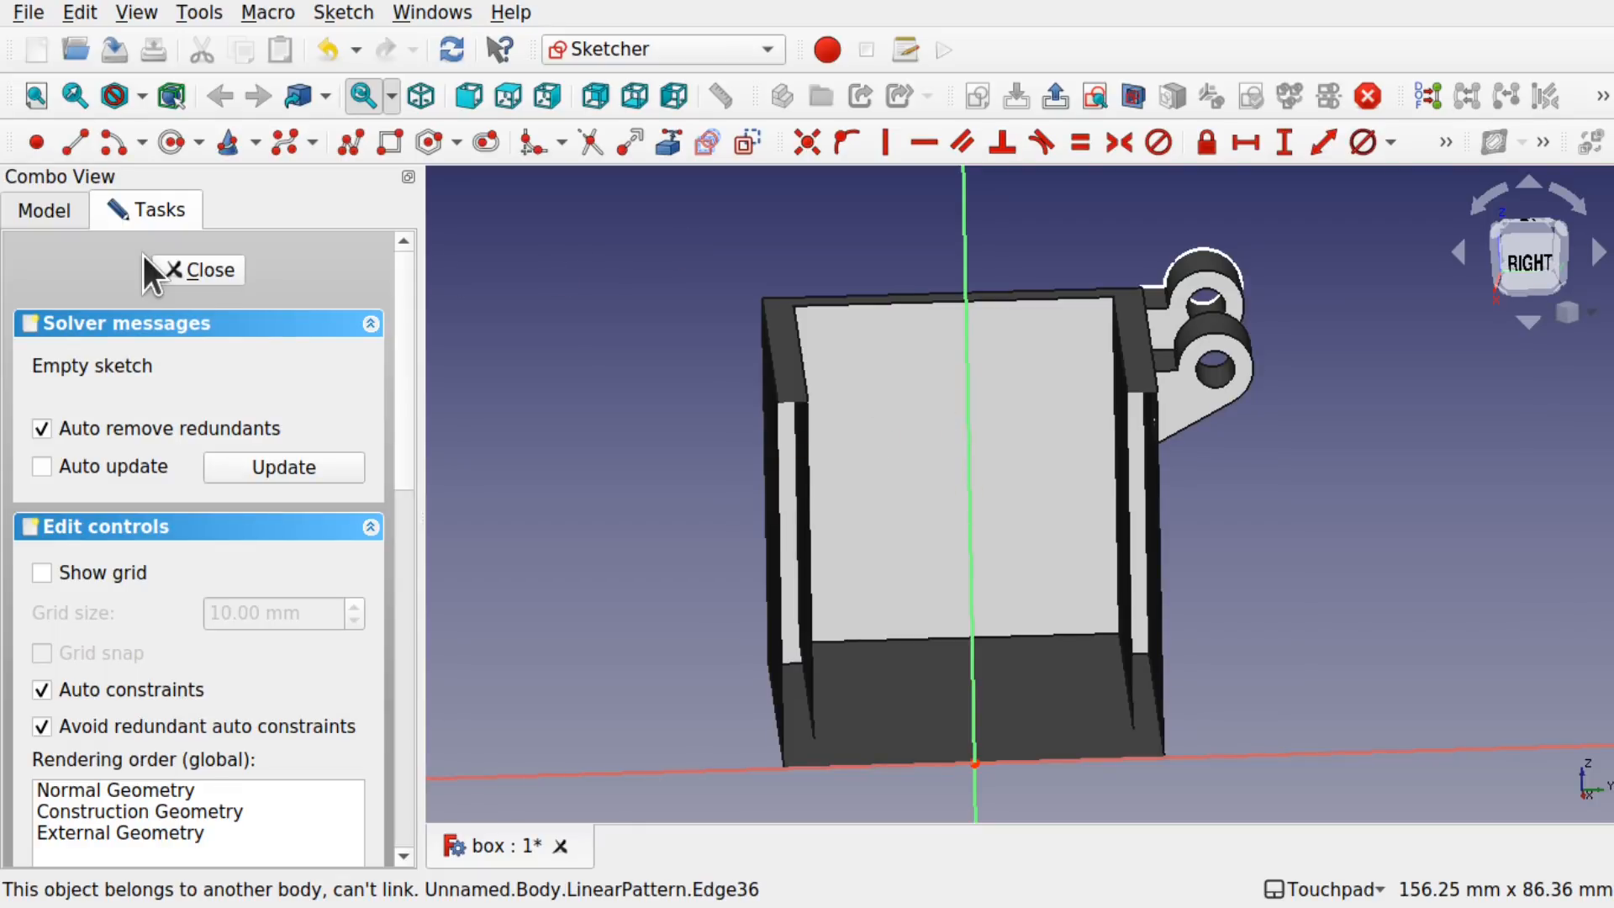
left_click(215, 267)
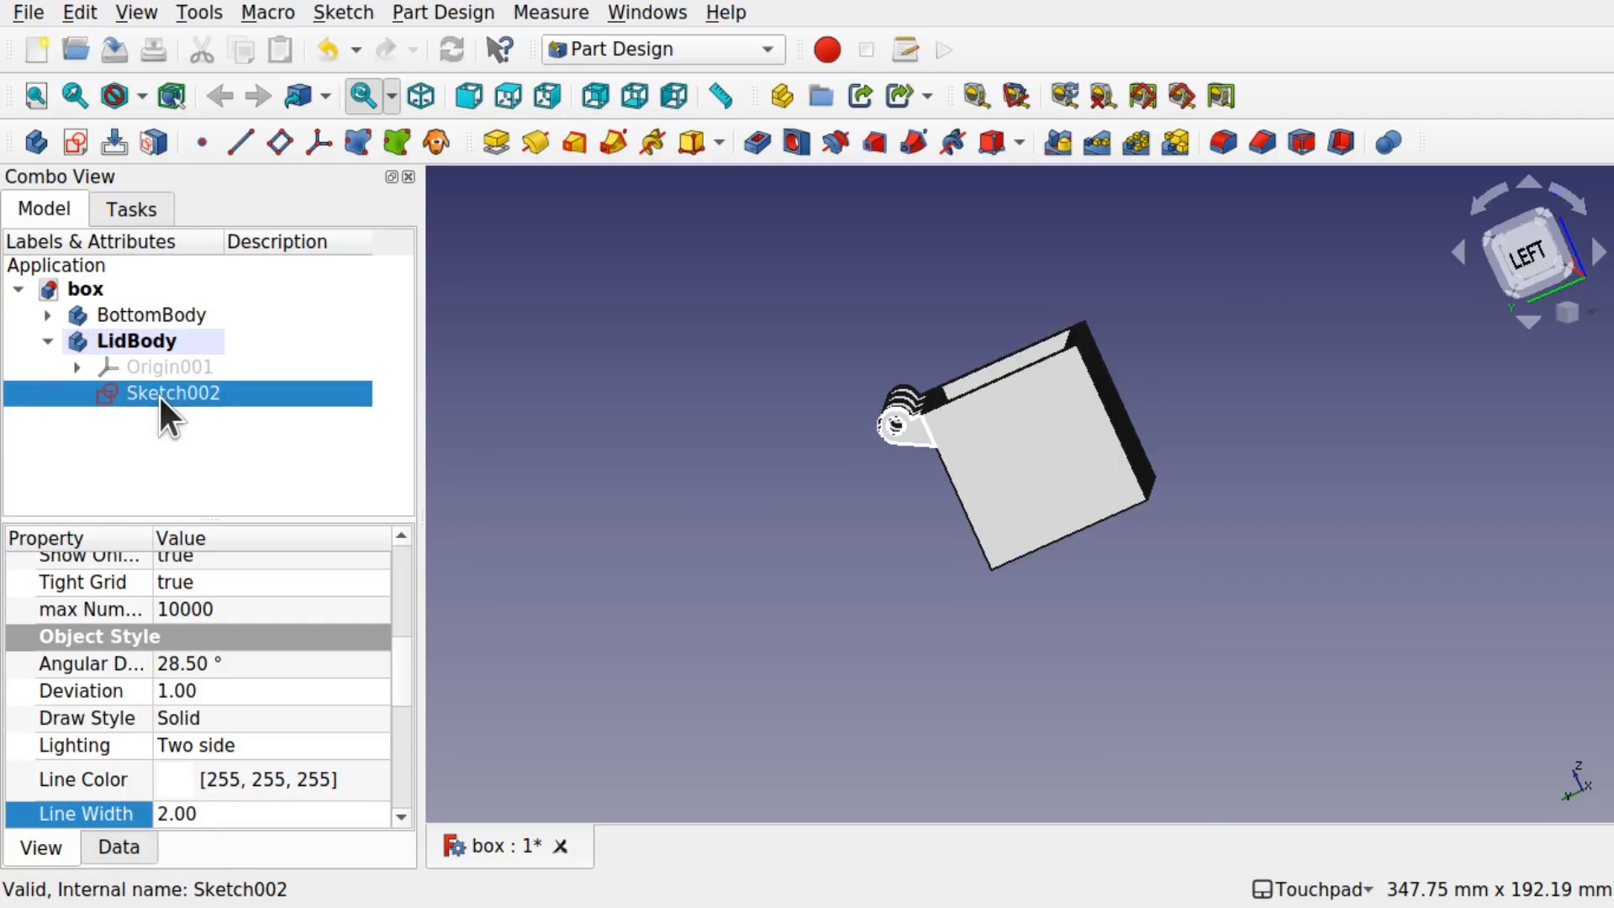
key("Delete")
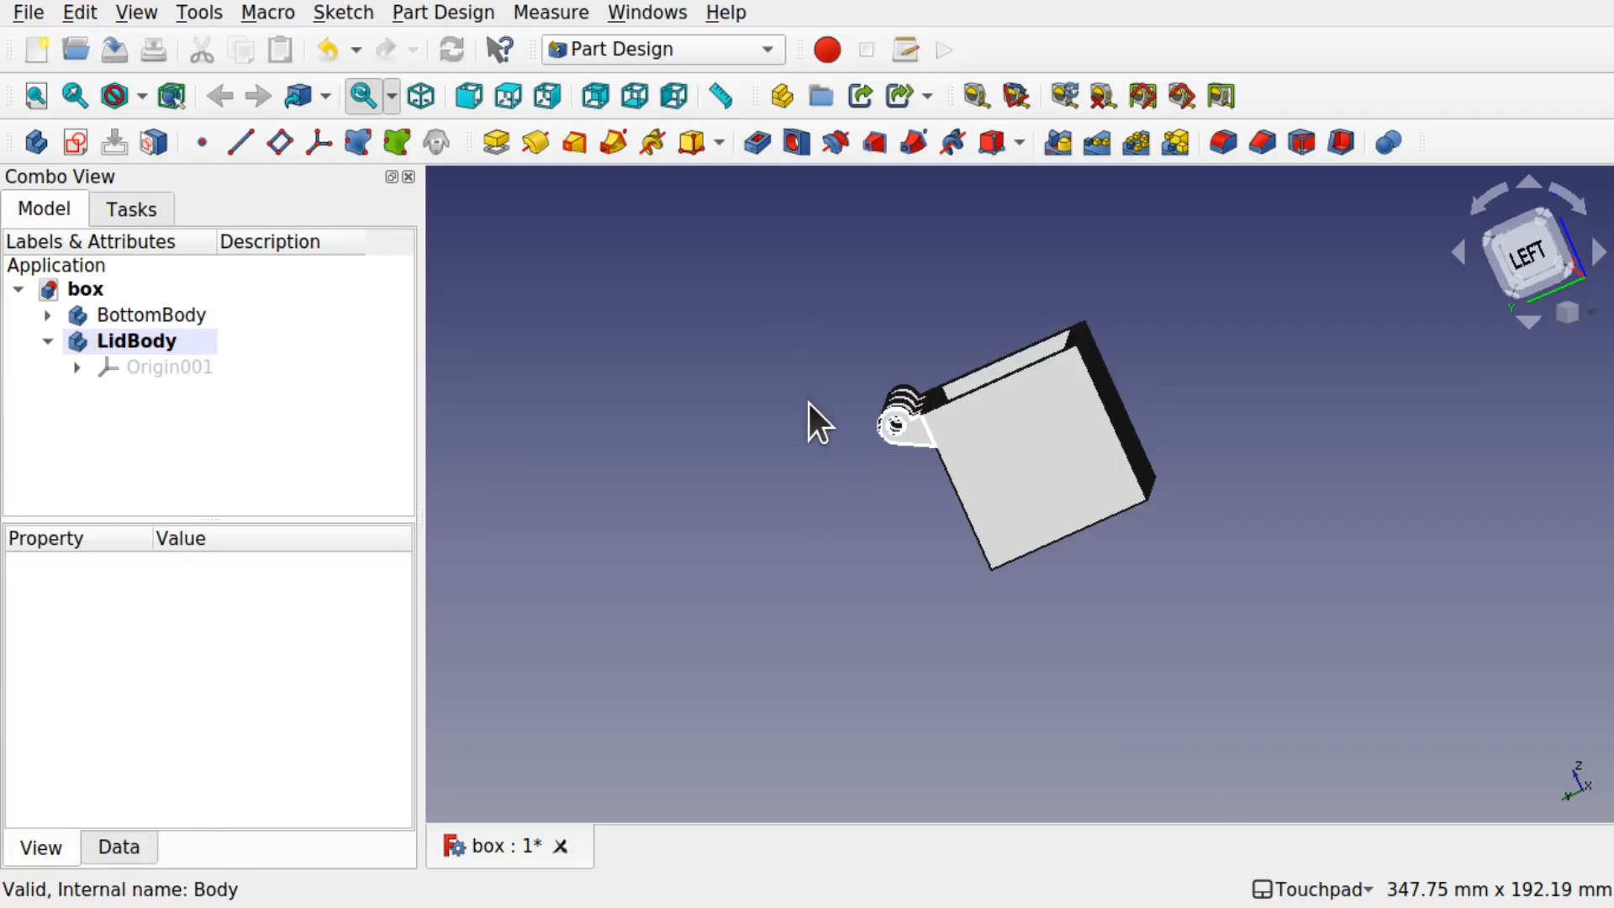
Step: Create a sub-object shape binder in LidBody from the top rim face of BottomBody
scroll(981, 334, "up", 6)
left_click_drag(980, 334, 1062, 385, "alt")
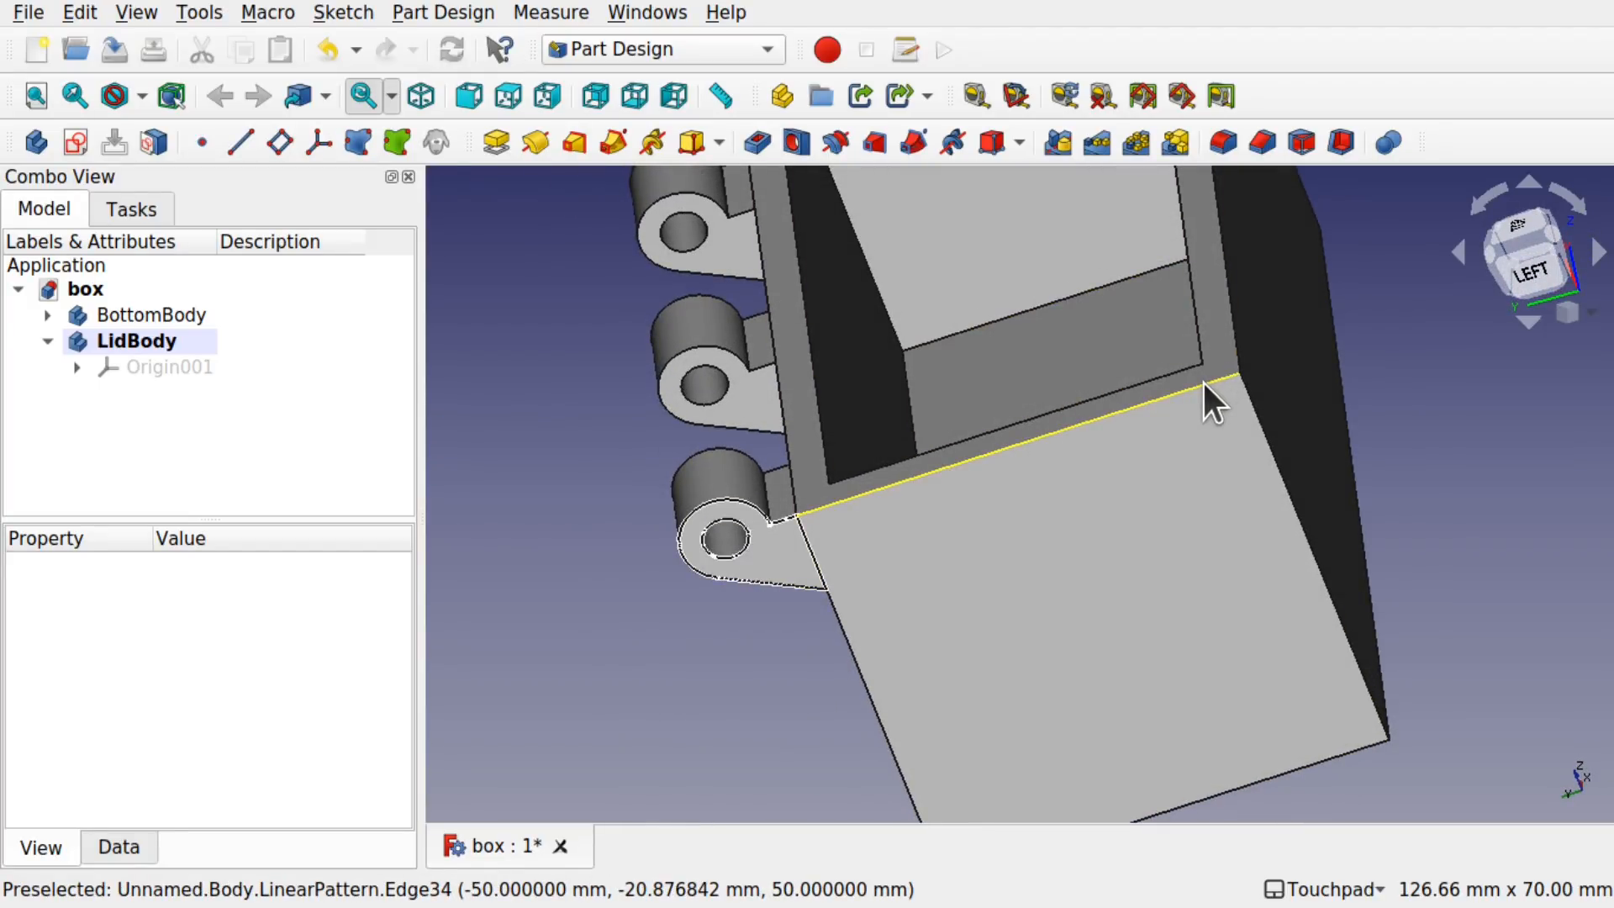
left_click(787, 368)
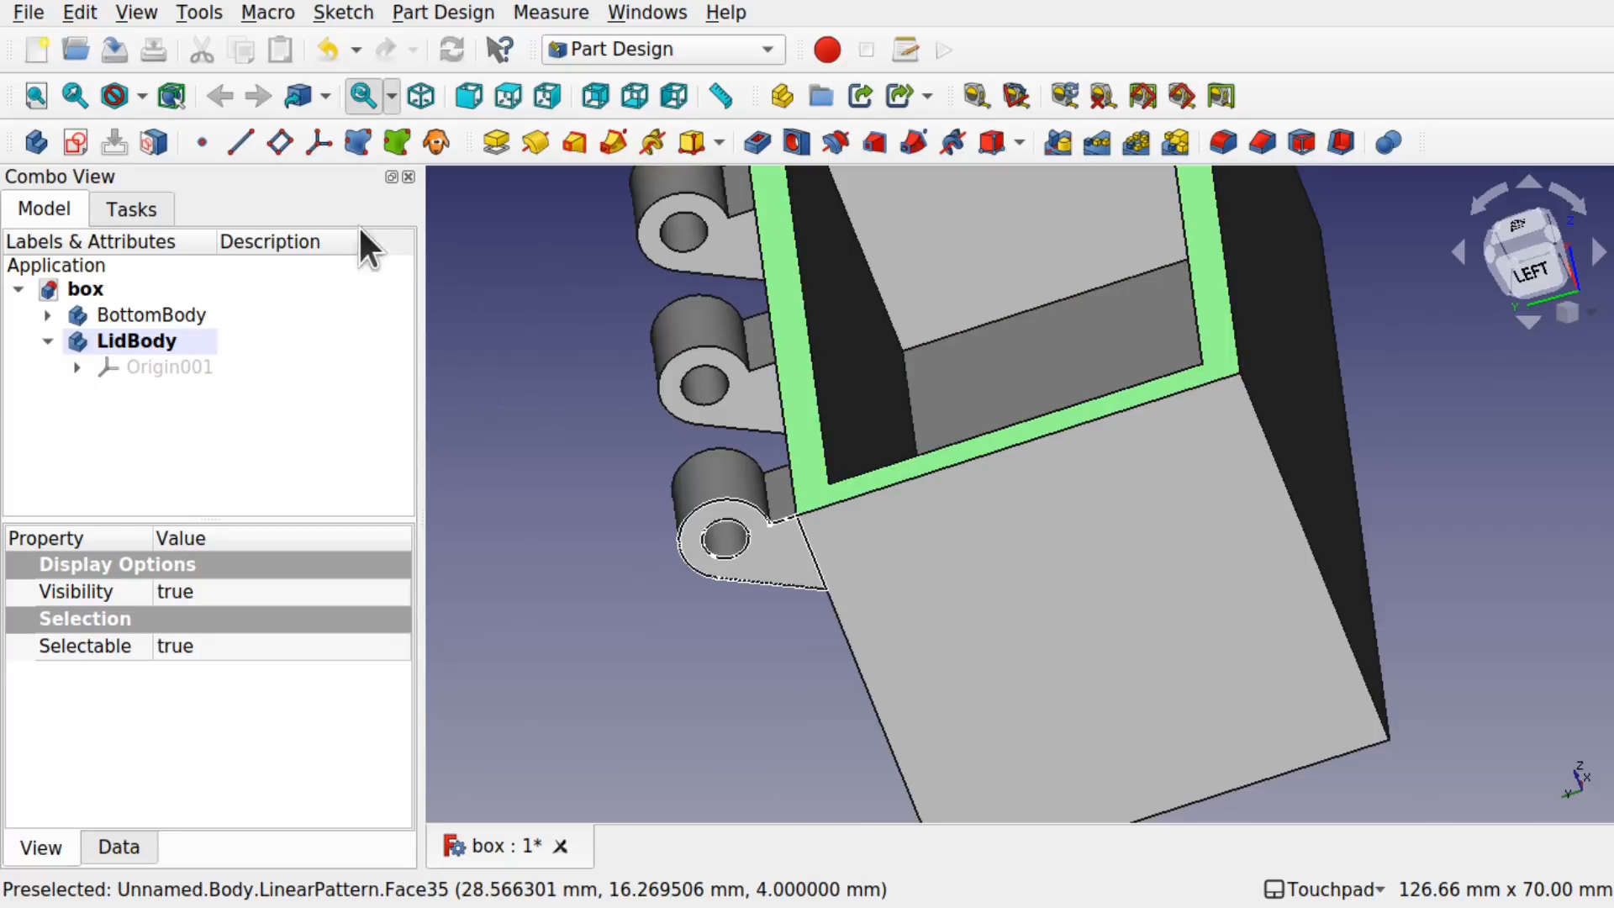
left_click(395, 138)
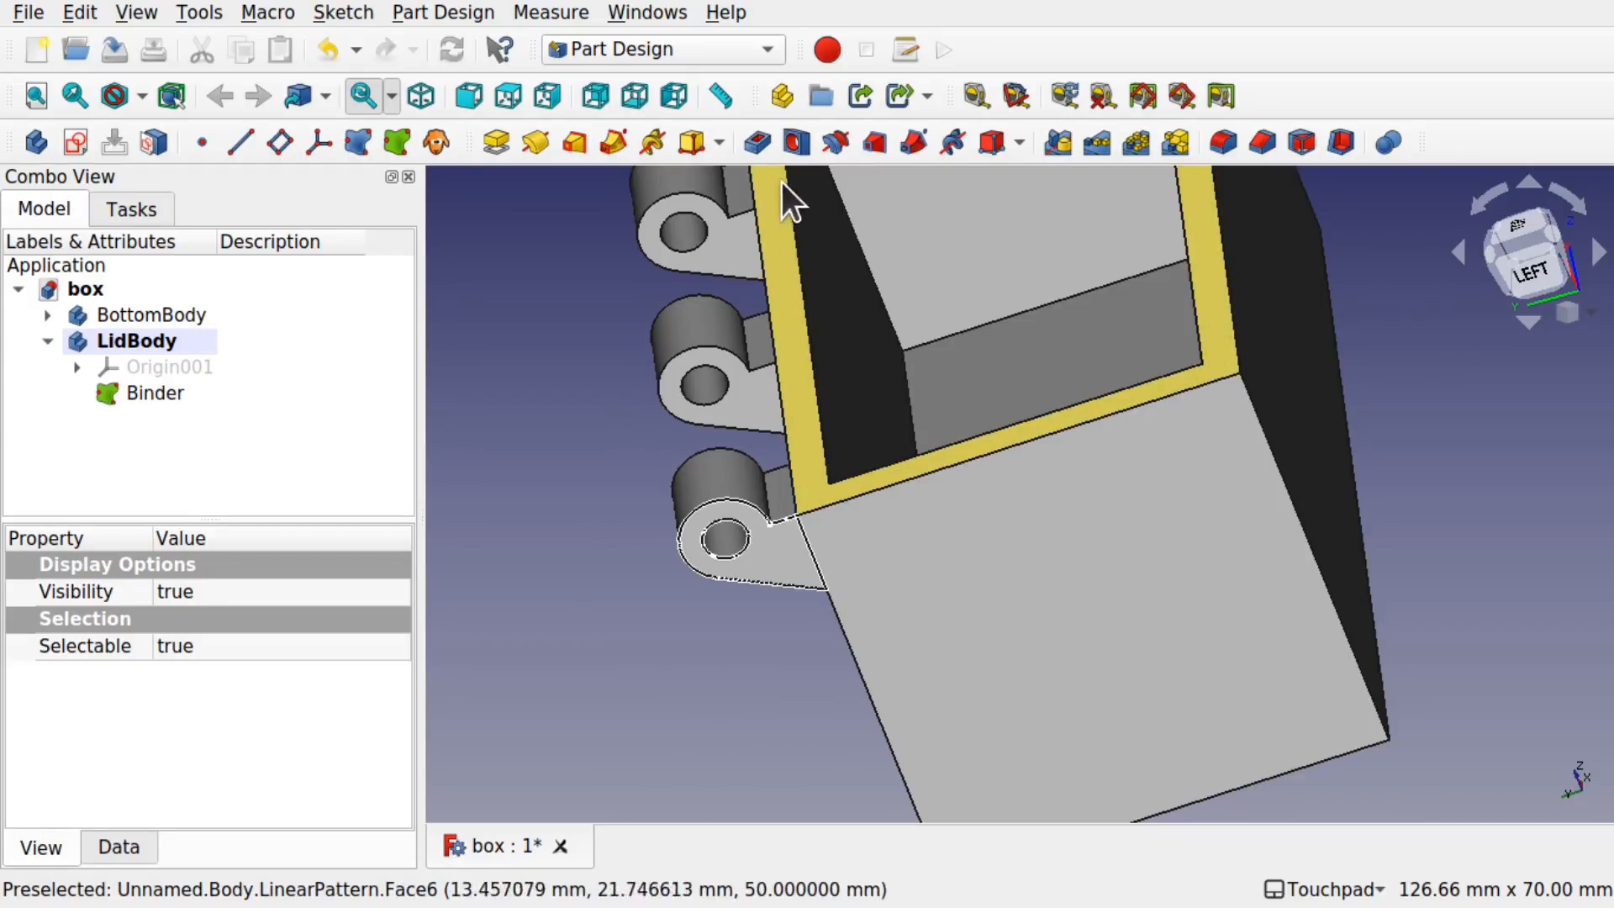
left_click(1065, 420)
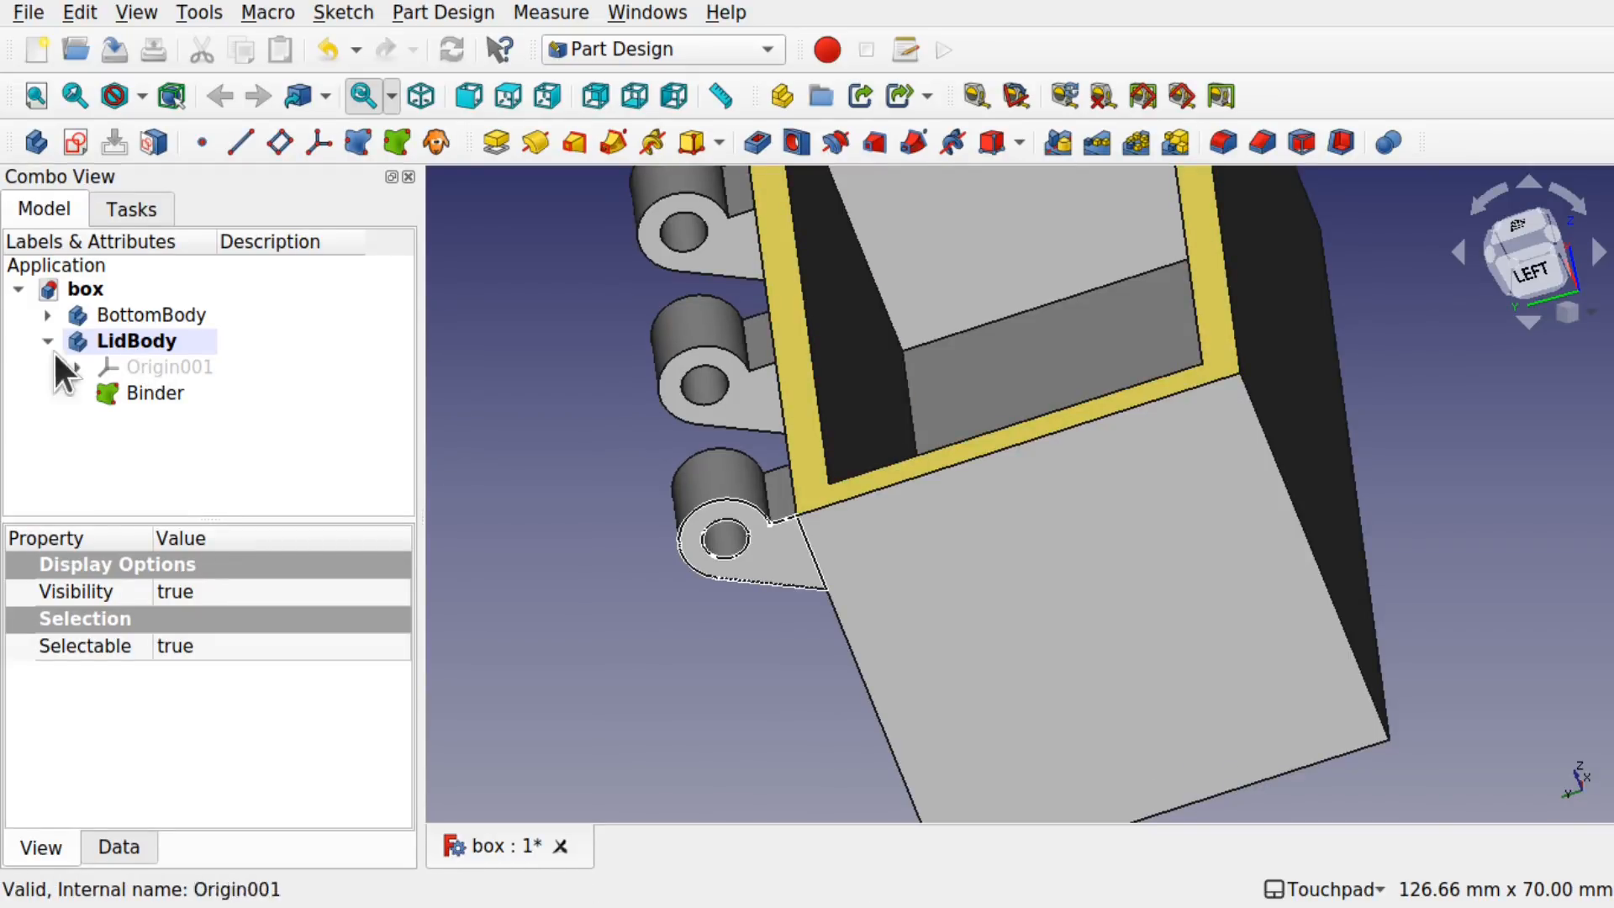
Step: Hide BottomBody to examine the rim face binder on its own, and show the body again
left_click(161, 312)
key("space")
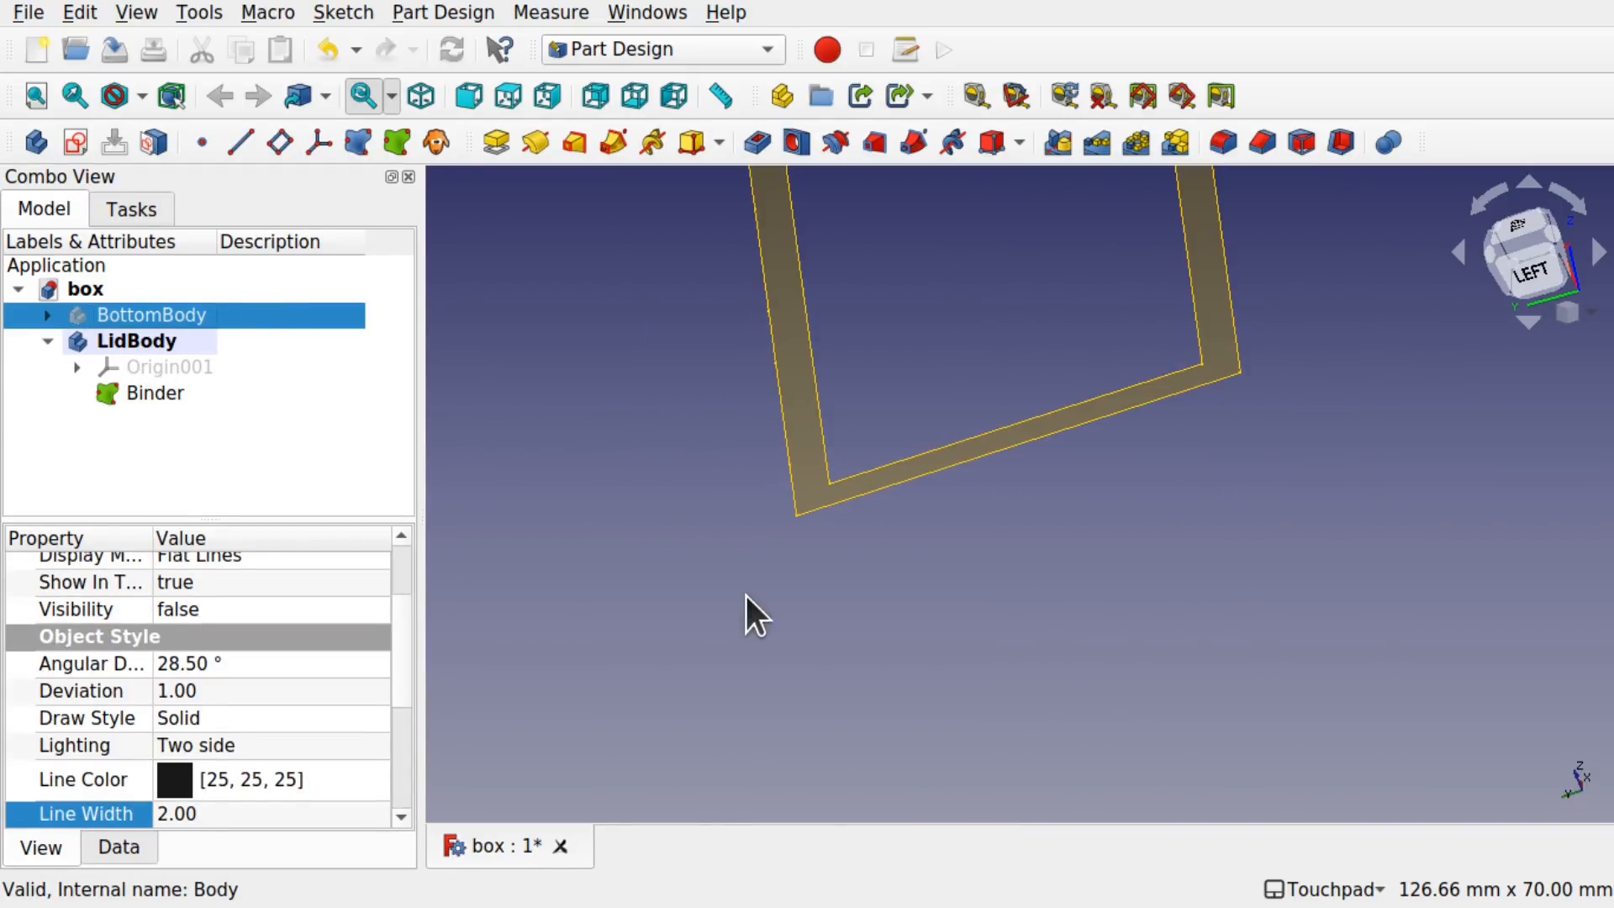
scroll(929, 378, "down", 6)
left_click_drag(930, 378, 965, 548, "alt")
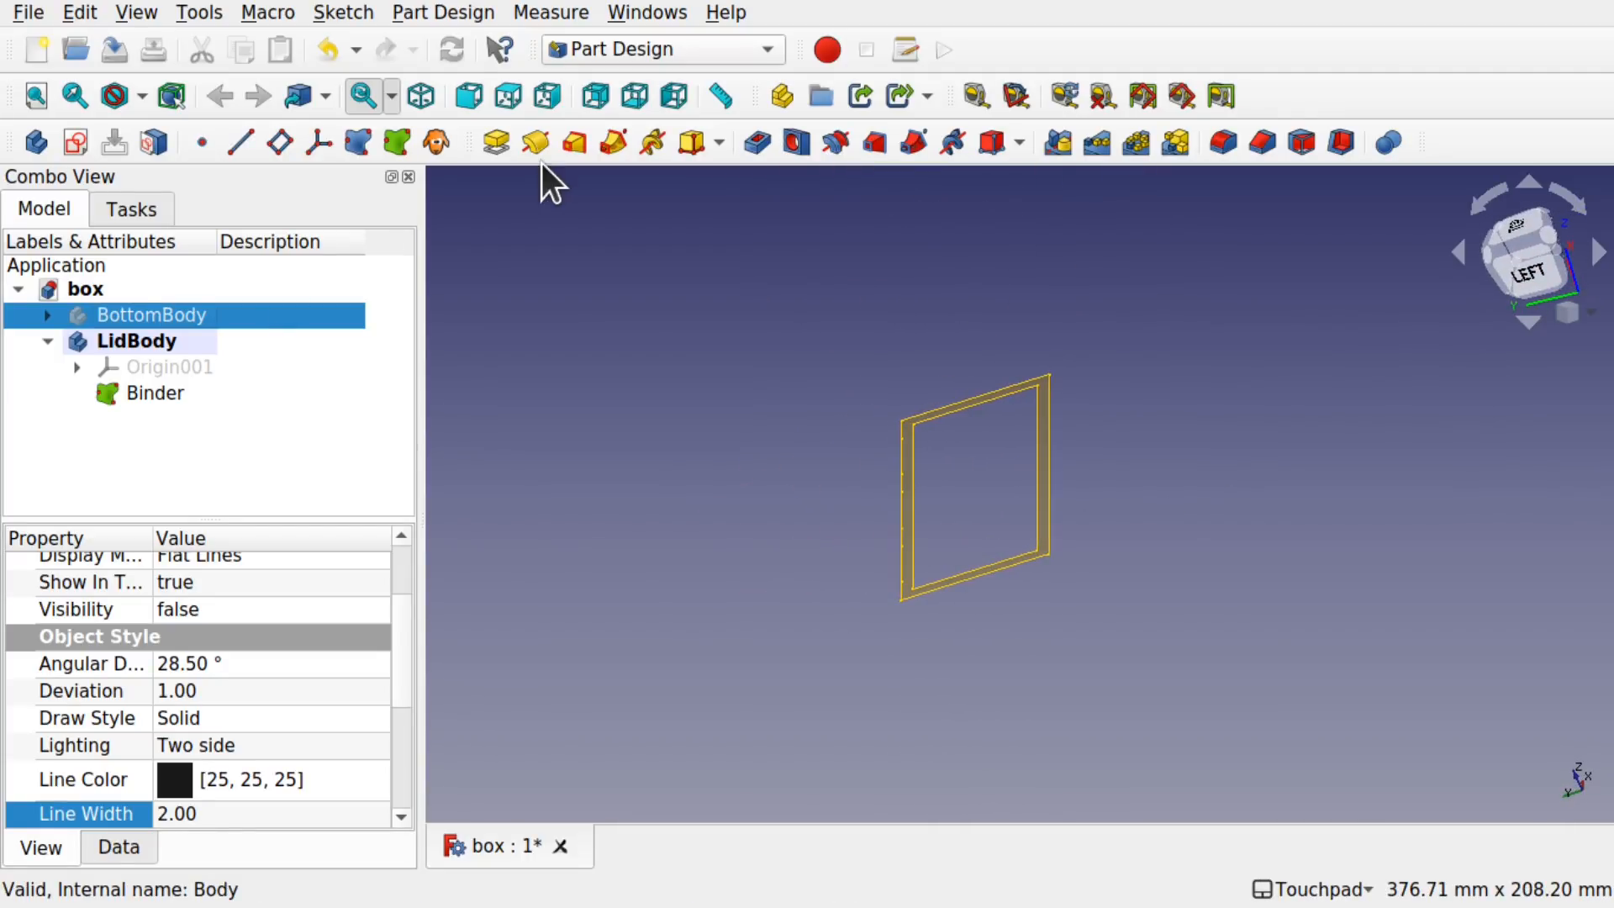
left_click(458, 12)
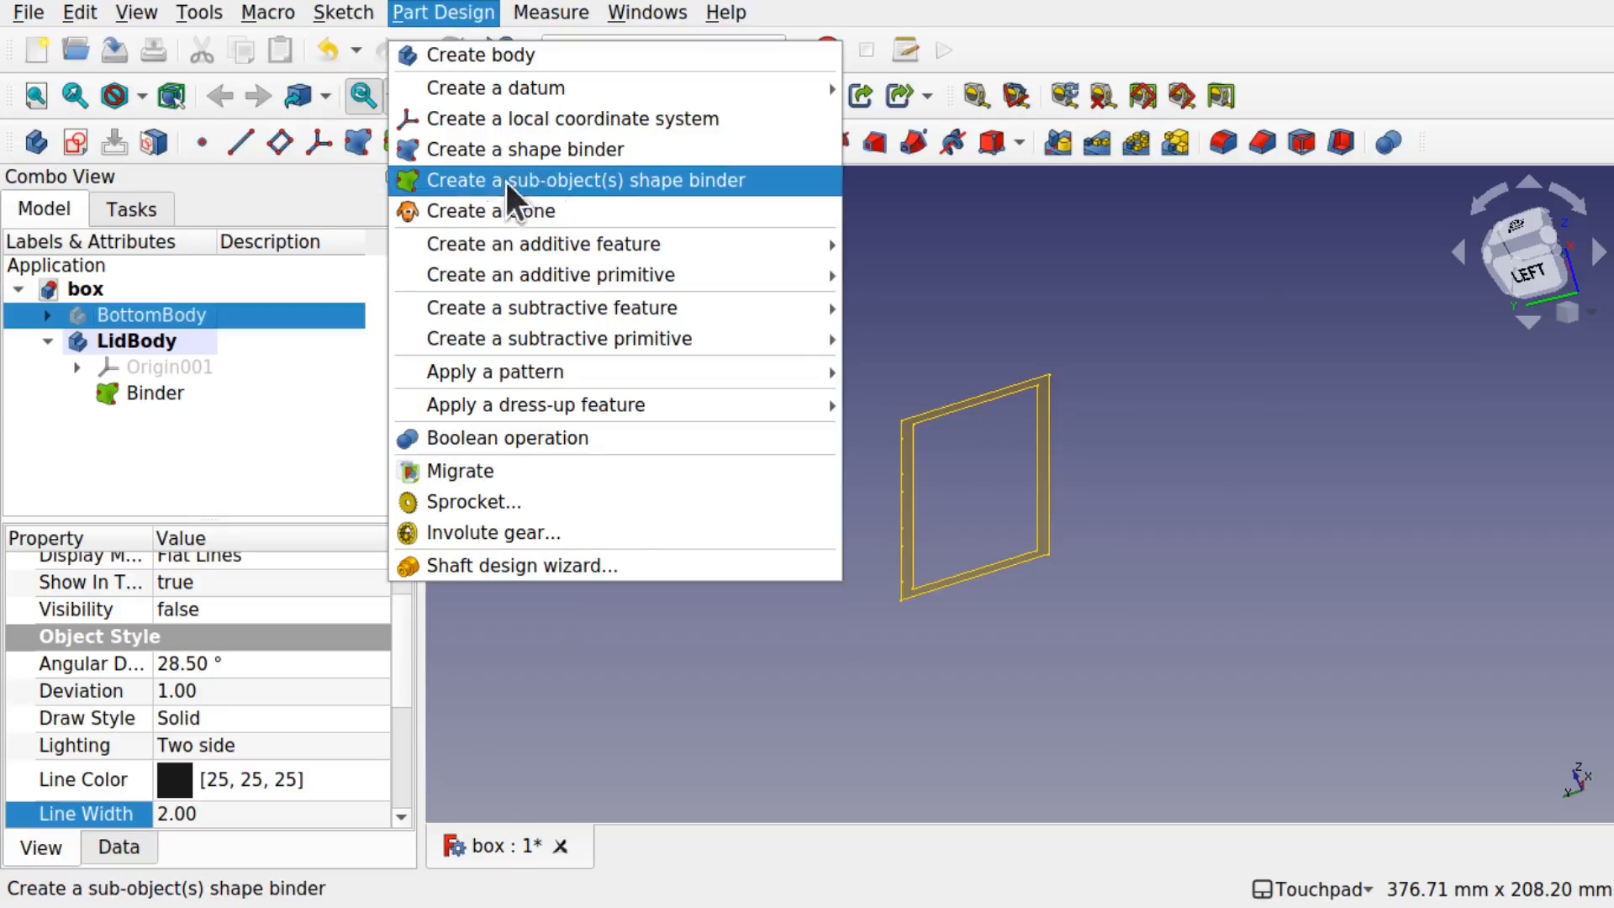
left_click(243, 425)
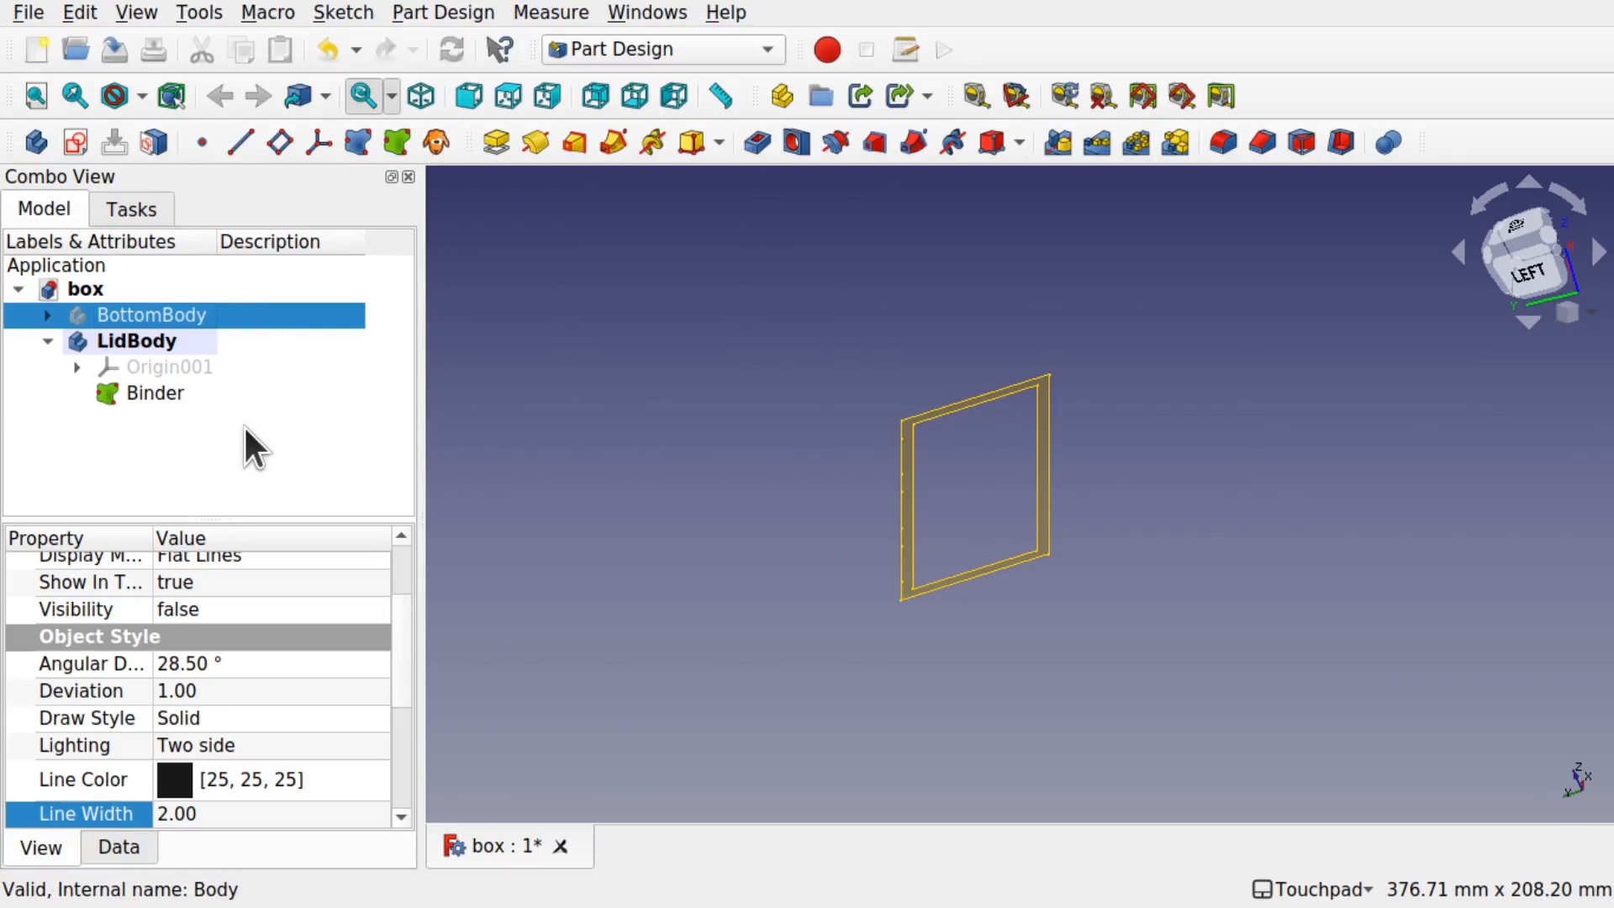
left_click(134, 338)
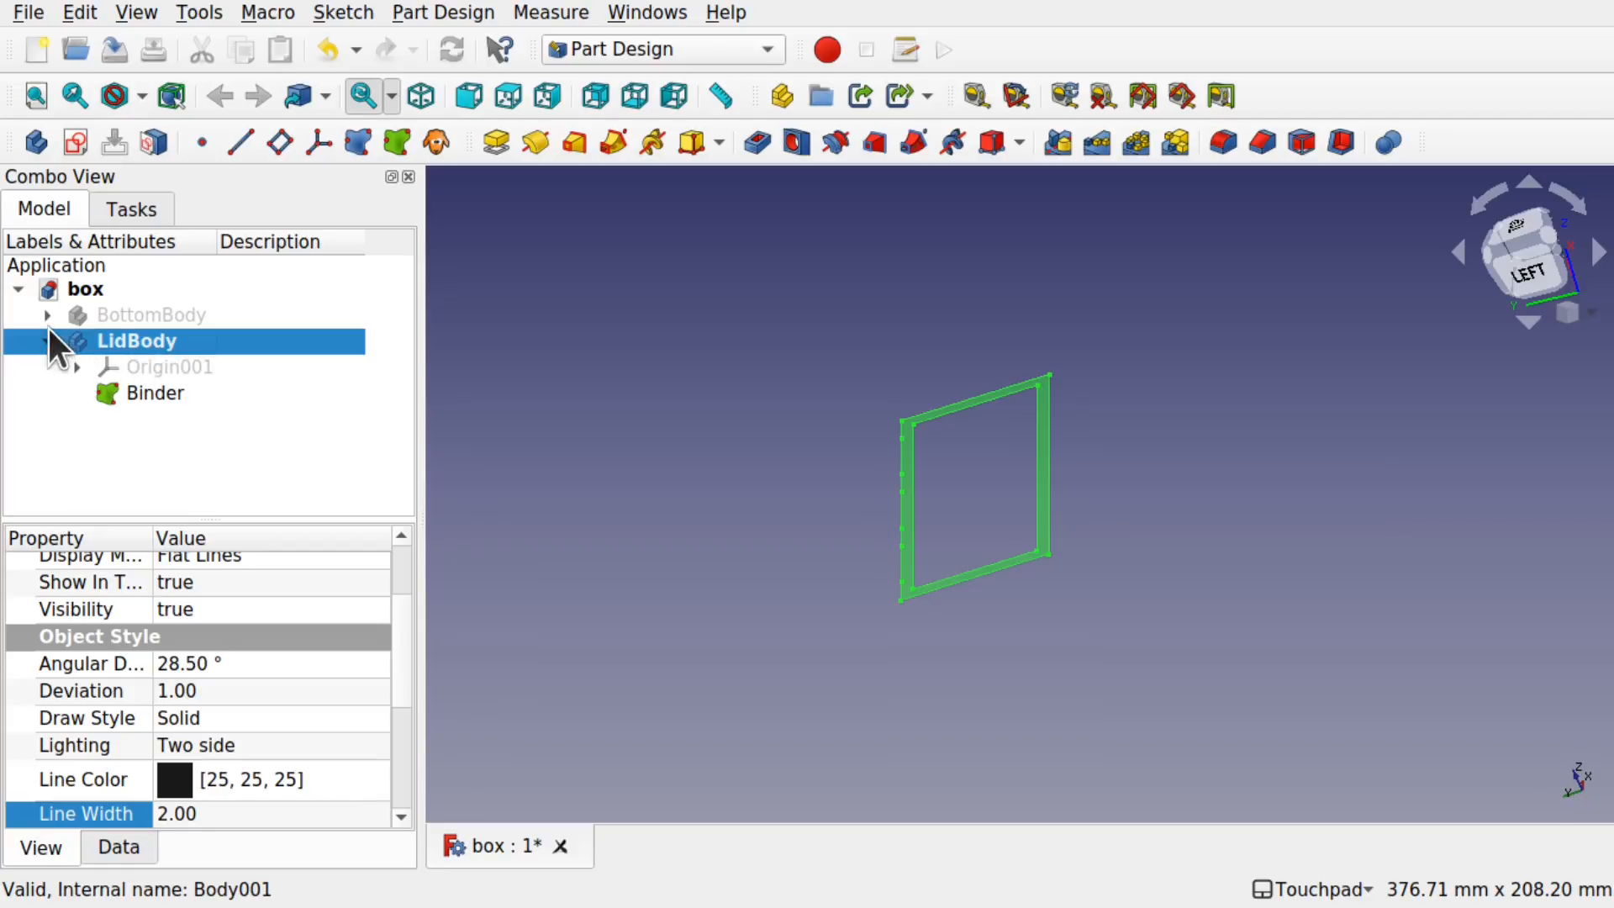
left_click(127, 318)
key("space")
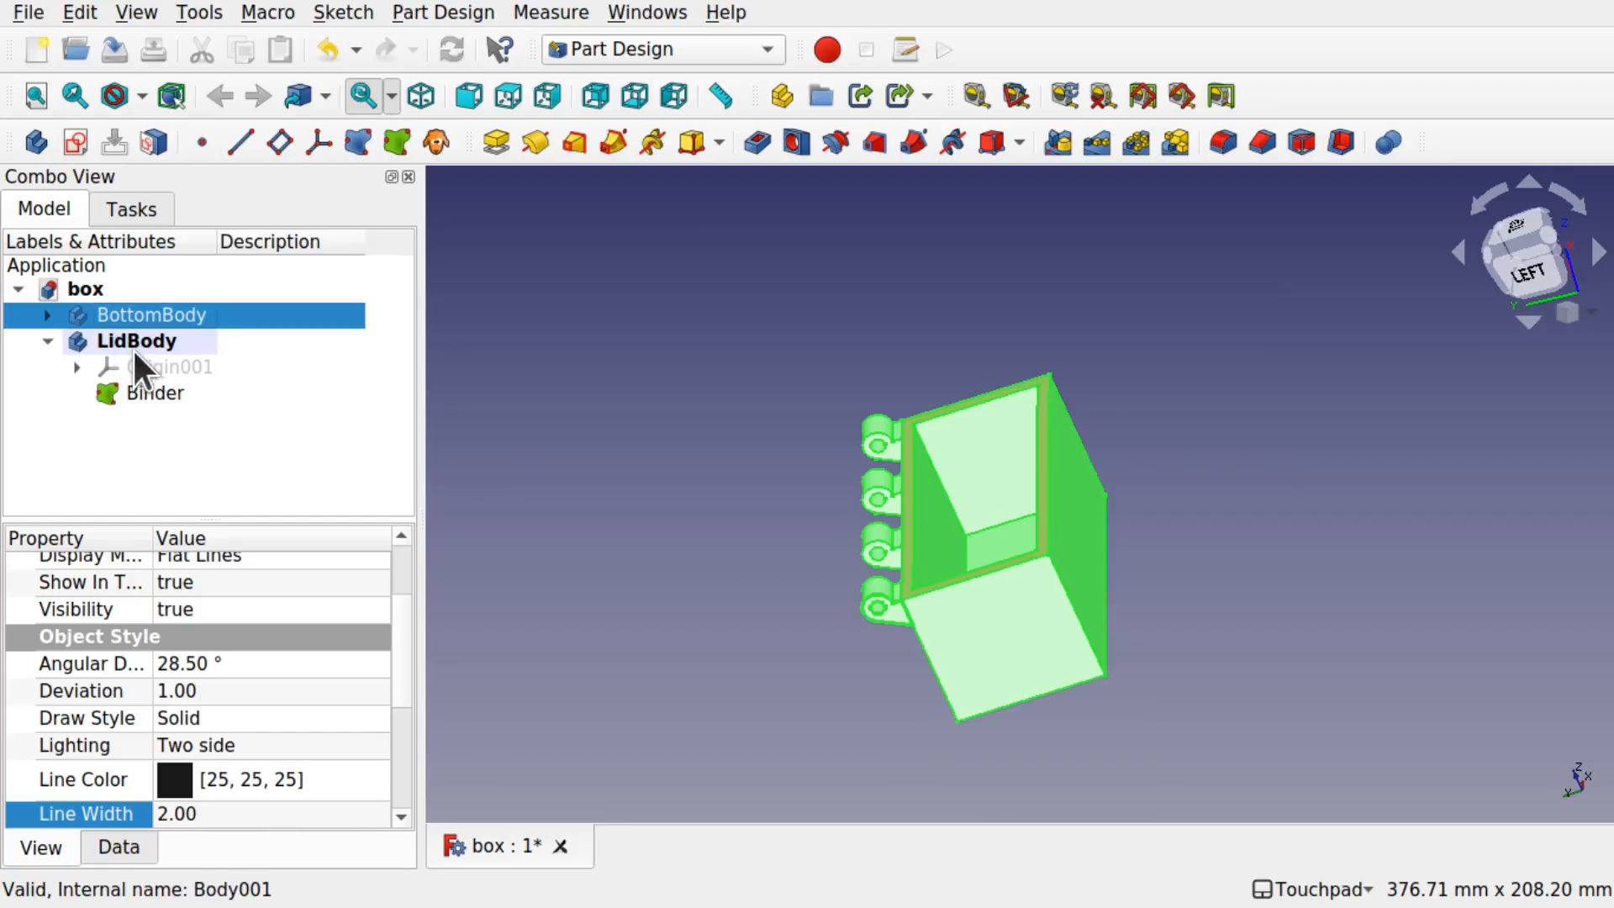
Step: Create a sub-object shape binder from a vertical corner edge of BottomBody, and delete that binder
left_click_drag(723, 512, 896, 582, "alt")
left_click(1166, 673)
left_click_drag(965, 678, 920, 719, "alt")
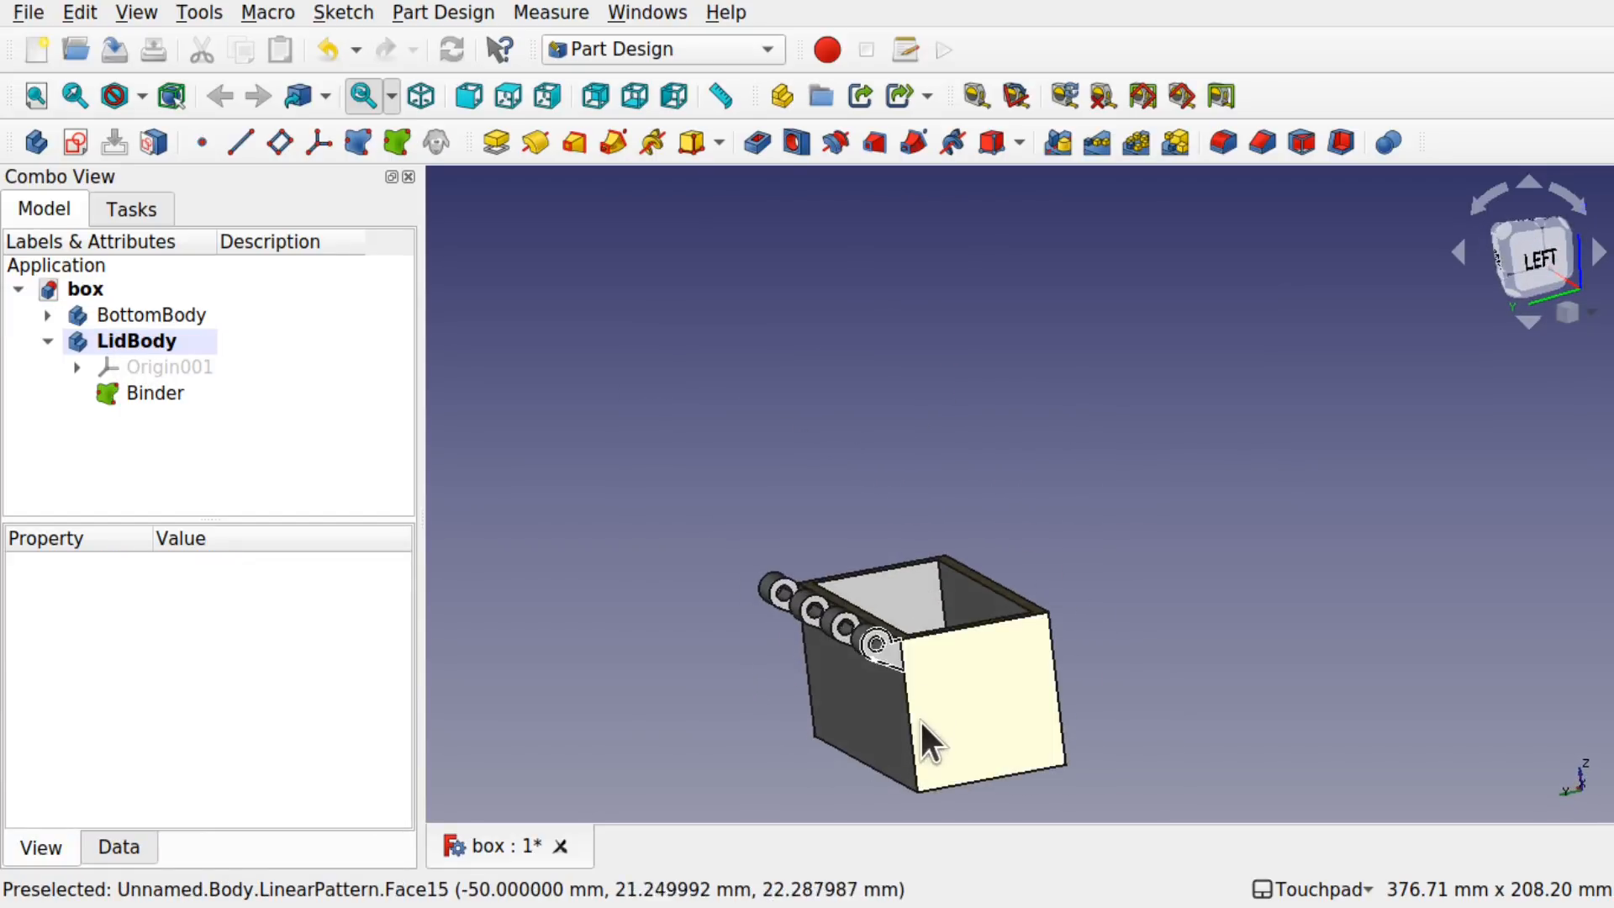
left_click(911, 721)
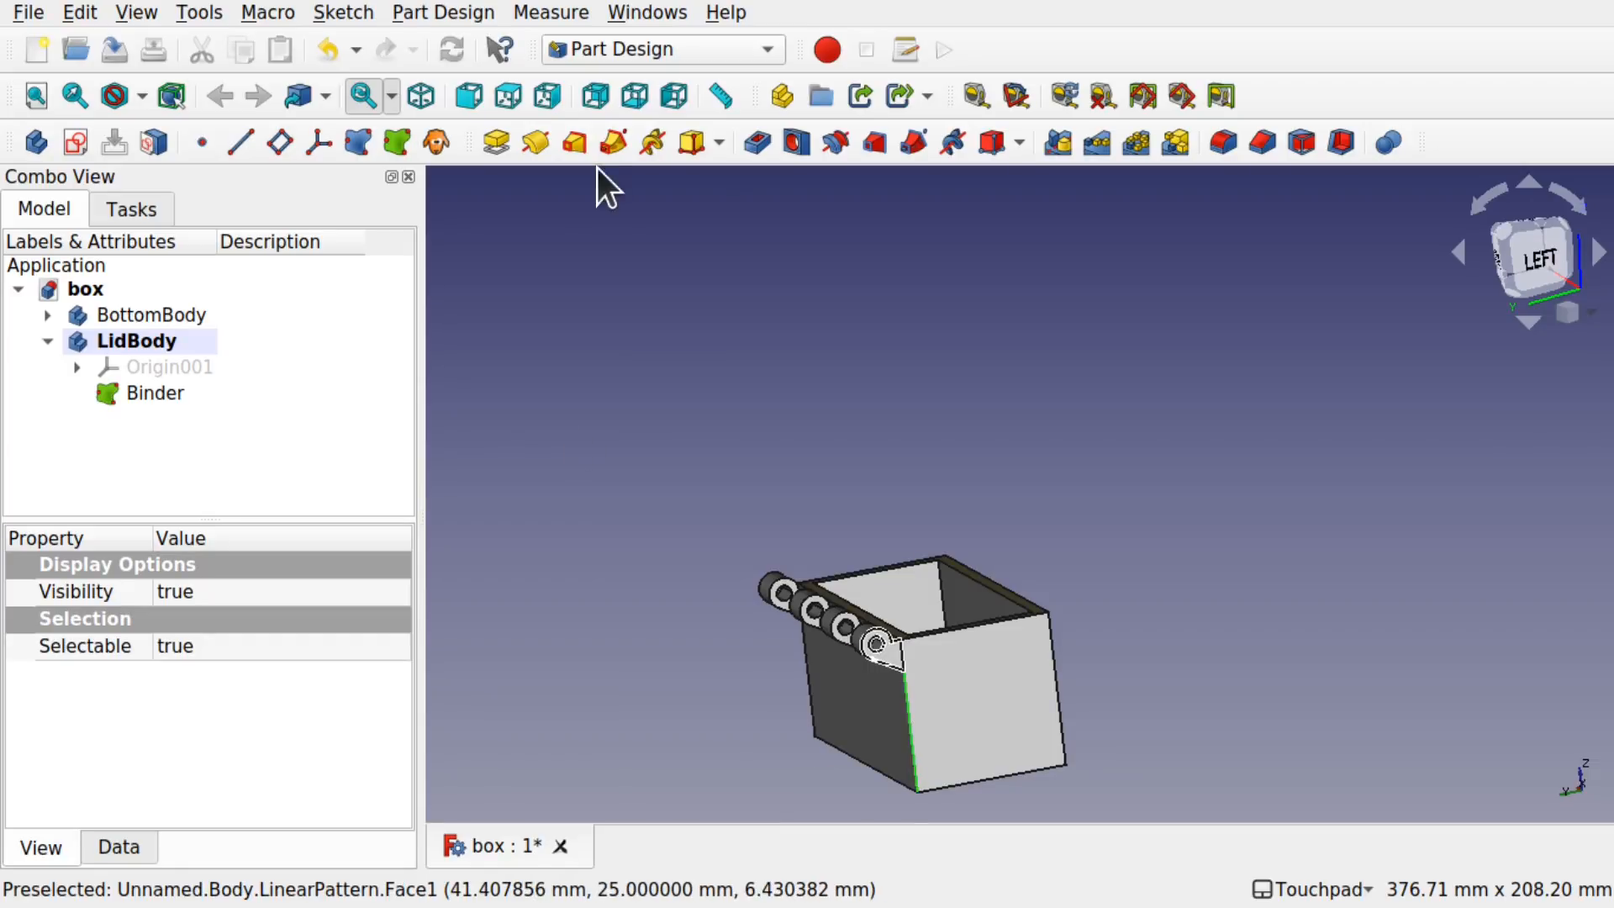
left_click(398, 143)
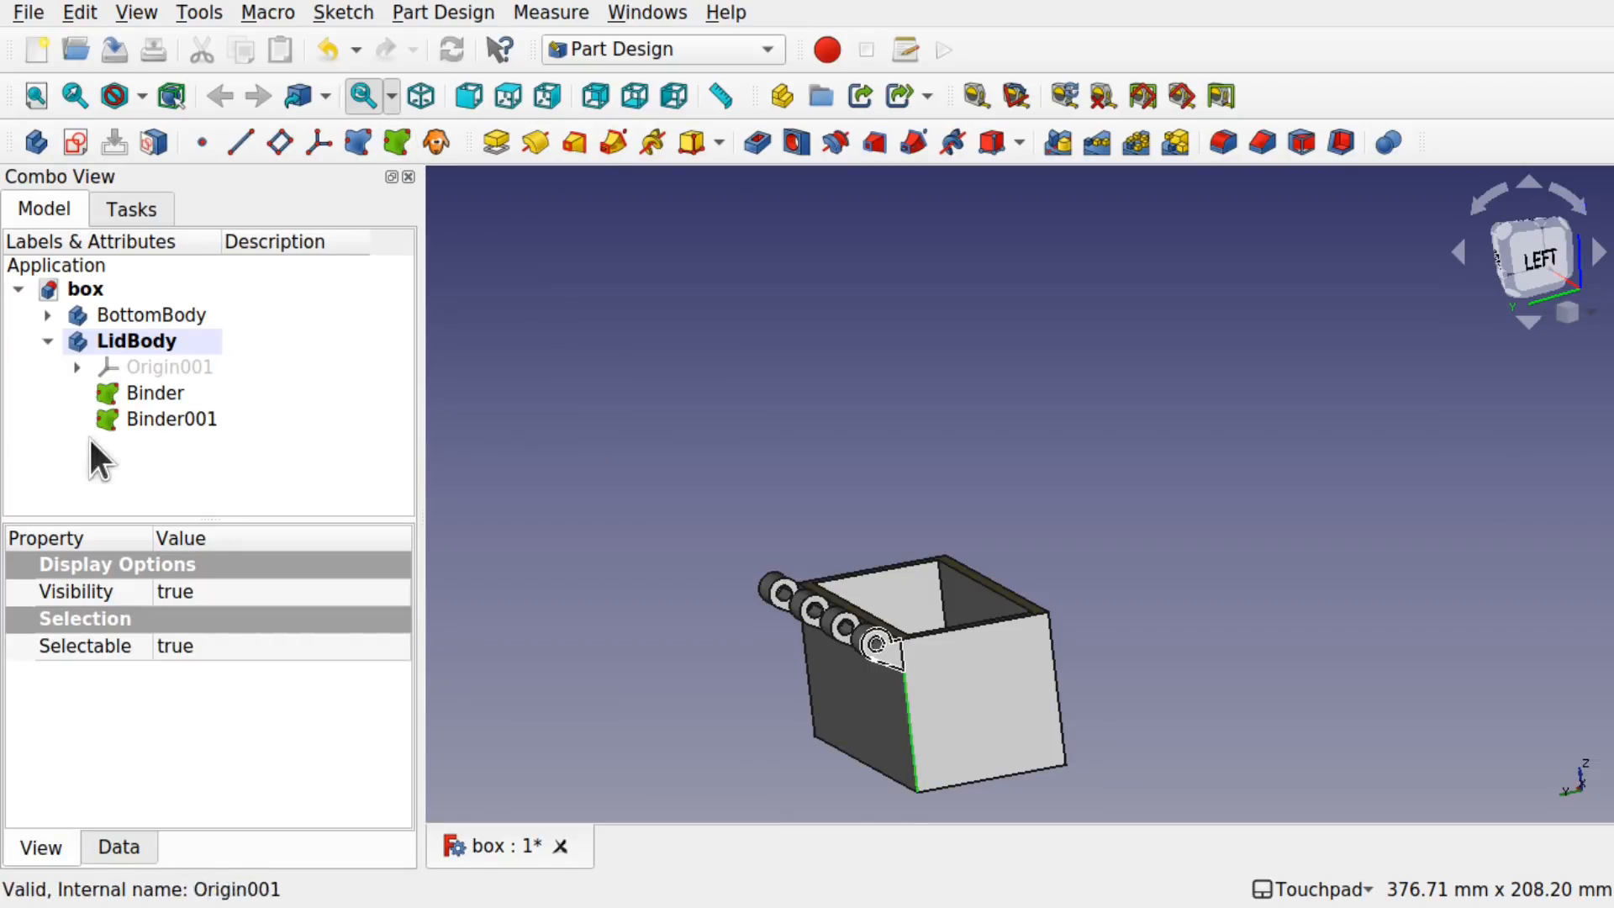
left_click(165, 419)
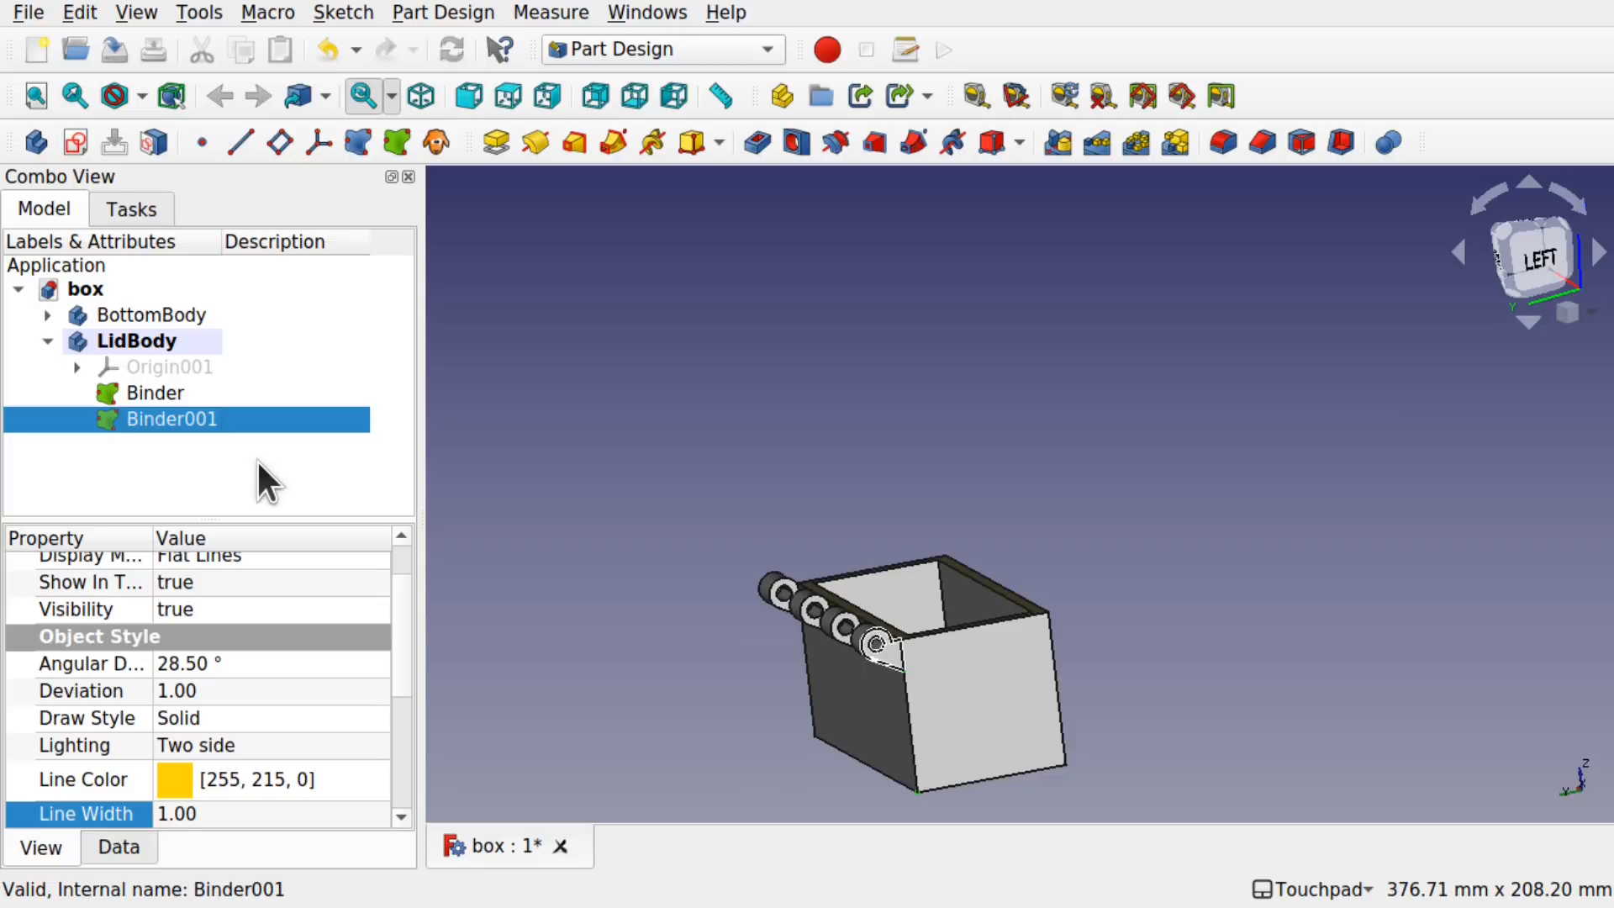
key("Delete")
Step: Hide BottomBody and inspect the remaining rim face binder at an angle and edge-on from the left side
left_click(156, 392)
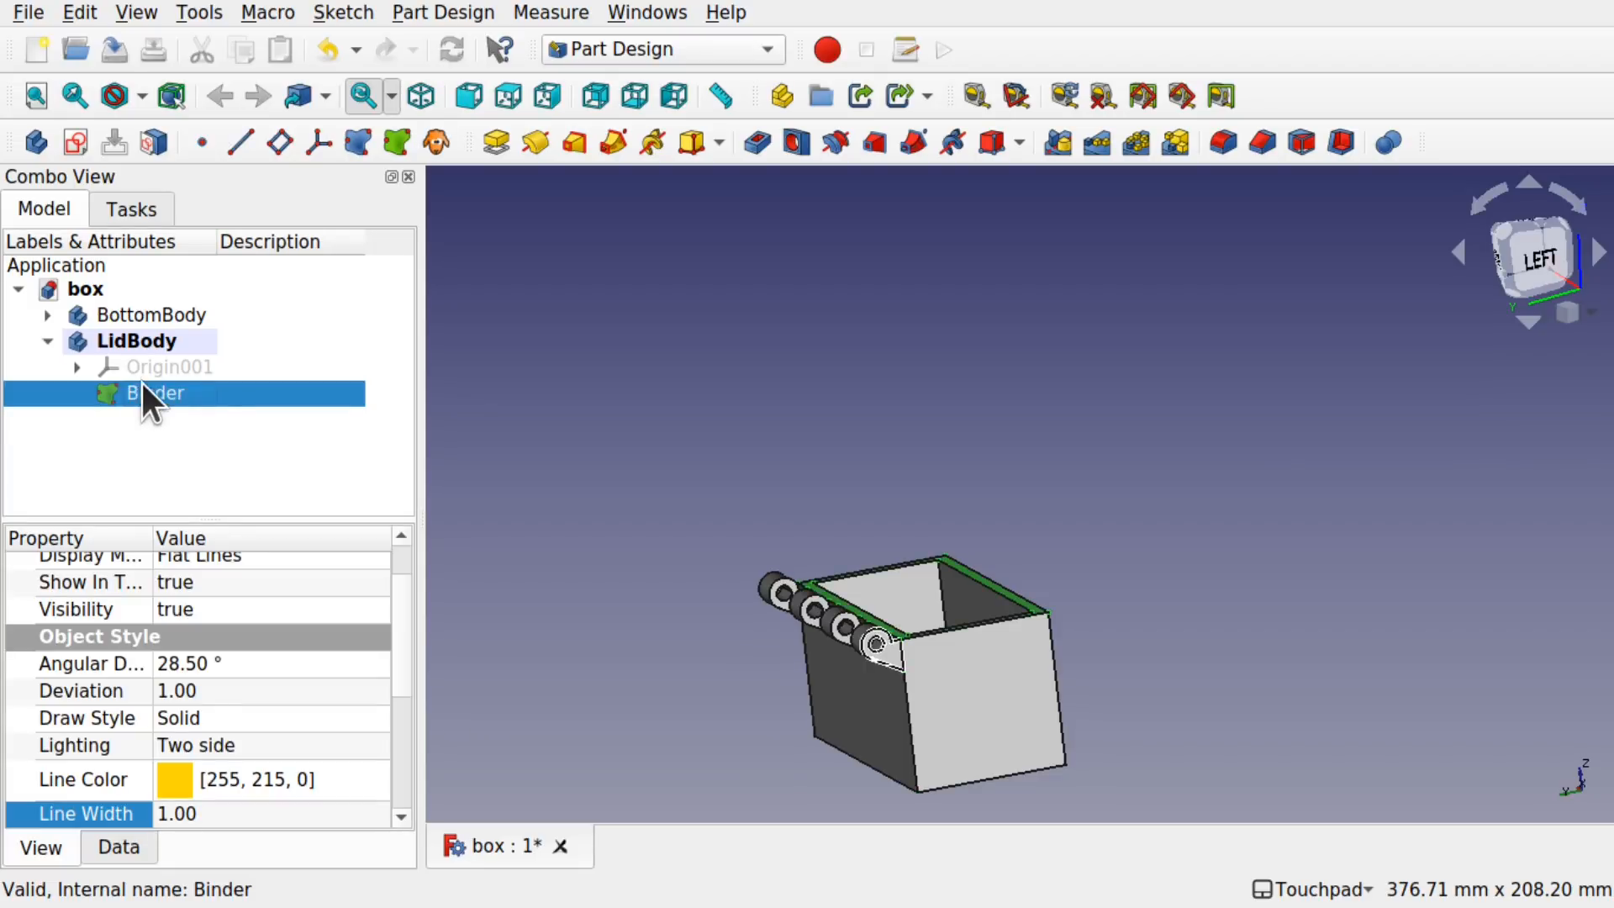
left_click(156, 316)
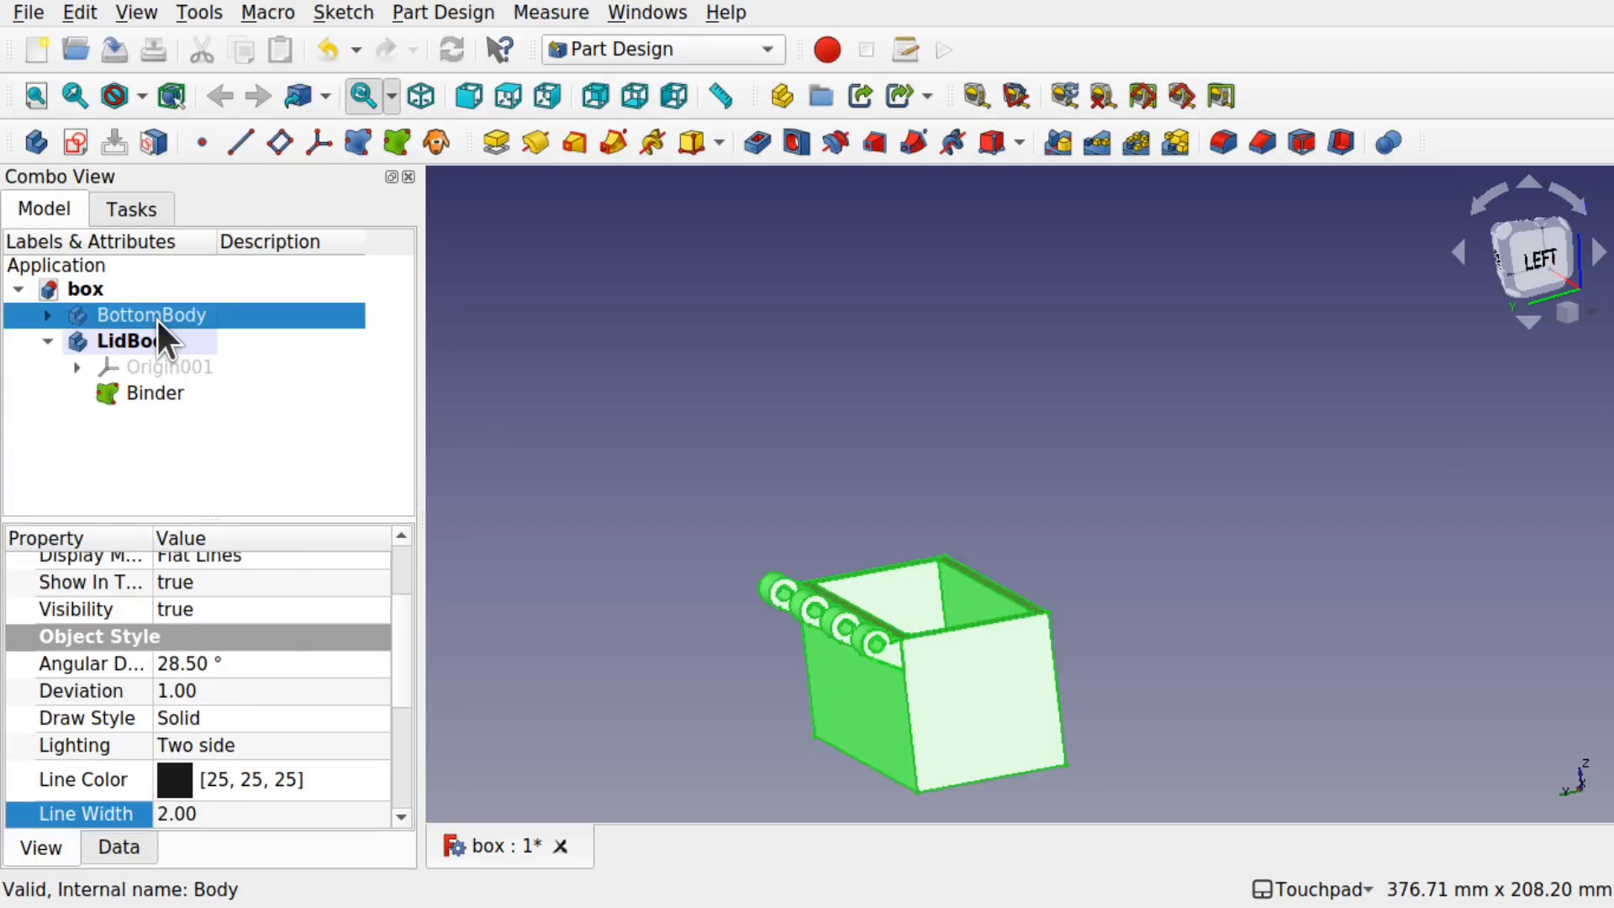
key("space")
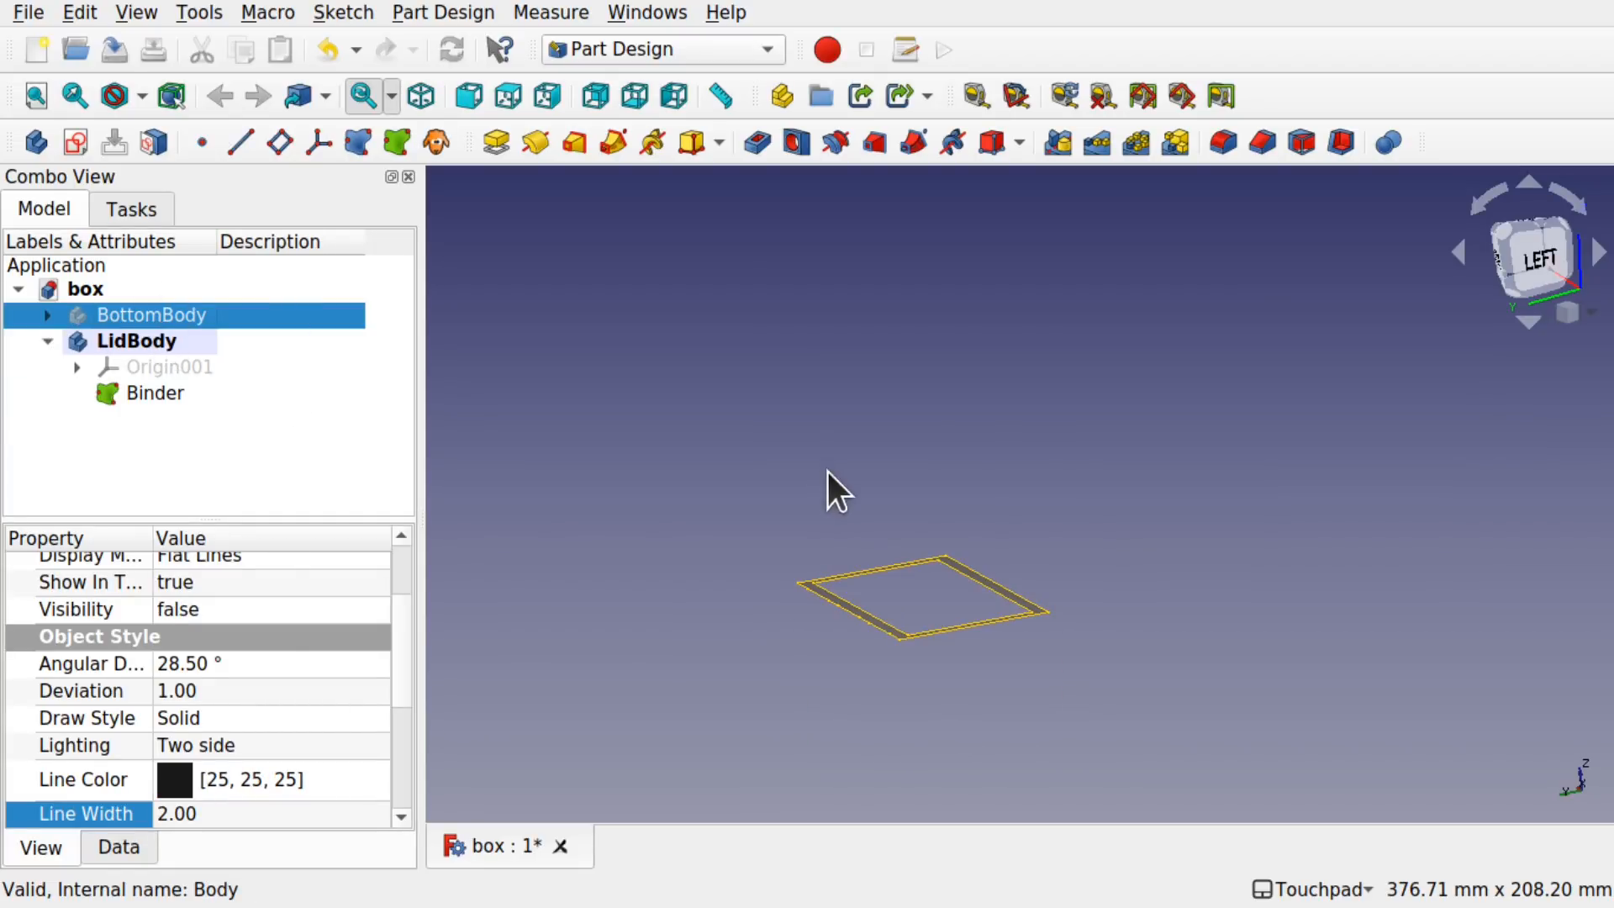
scroll(943, 608, "up", 8)
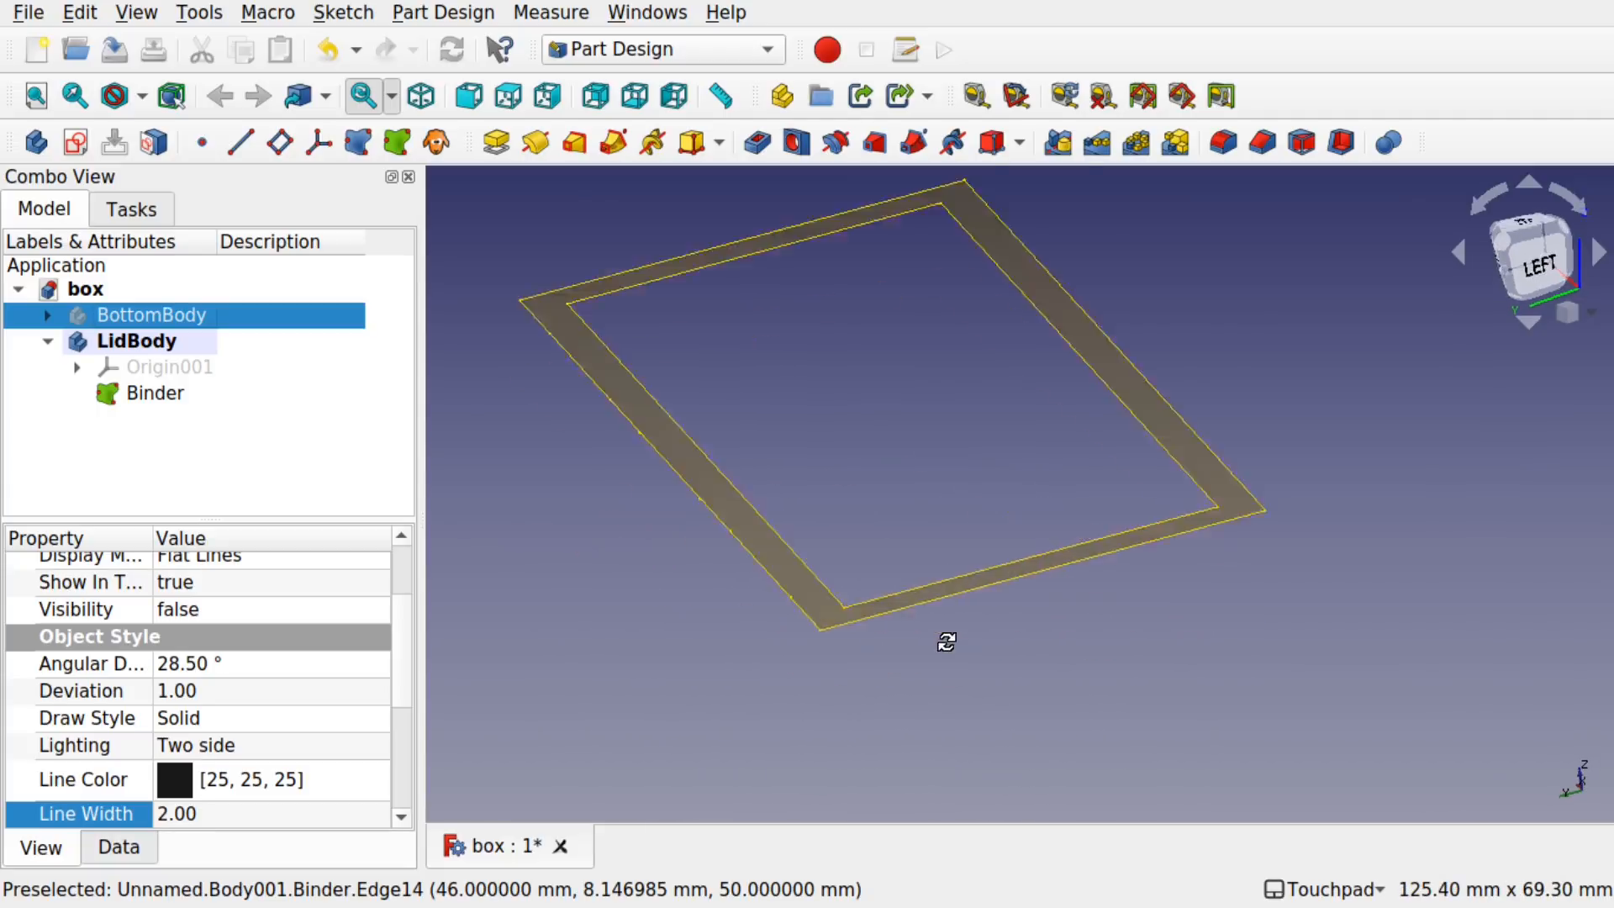
left_click_drag(946, 642, 953, 721, "alt")
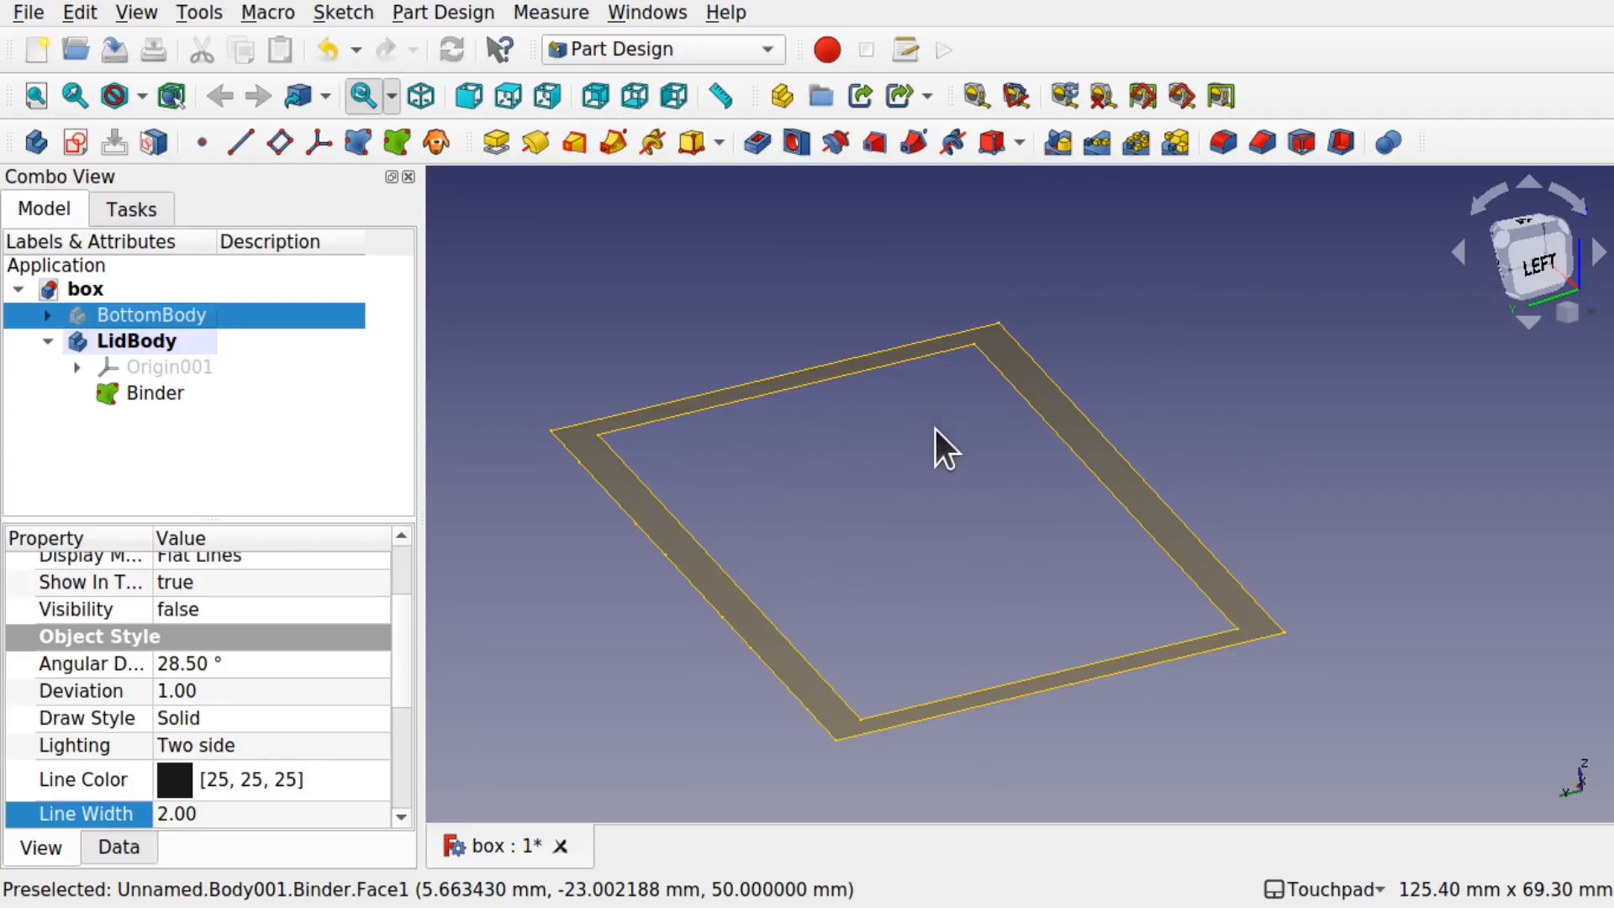
left_click(1551, 260)
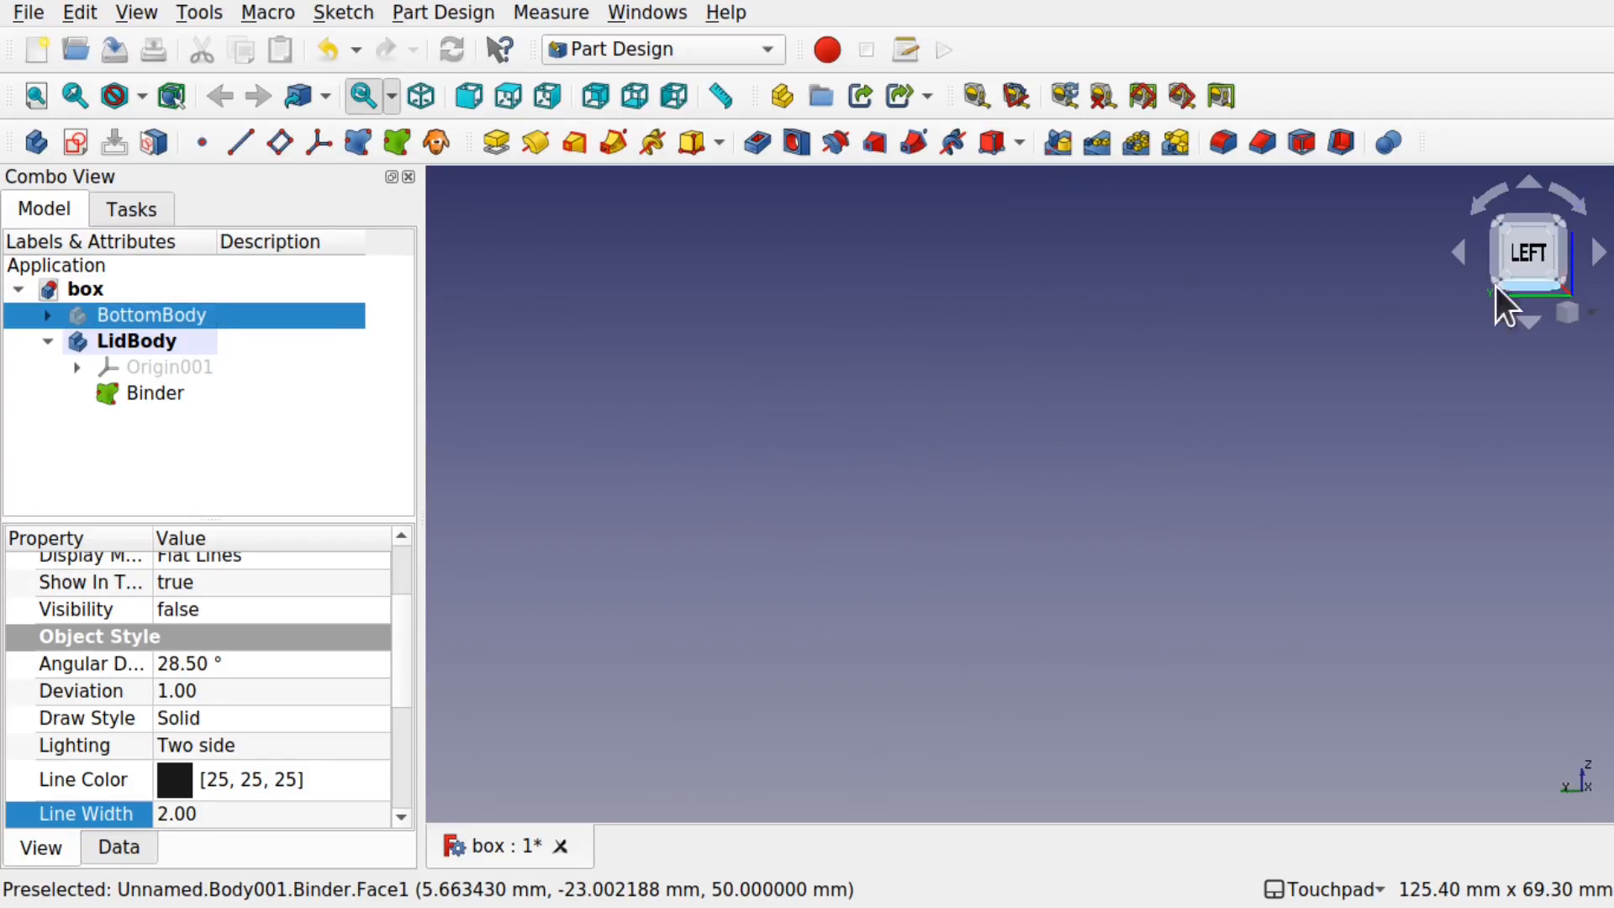
left_click_drag(1248, 422, 1179, 201, "alt")
left_click_drag(1181, 436, 1170, 353, "alt")
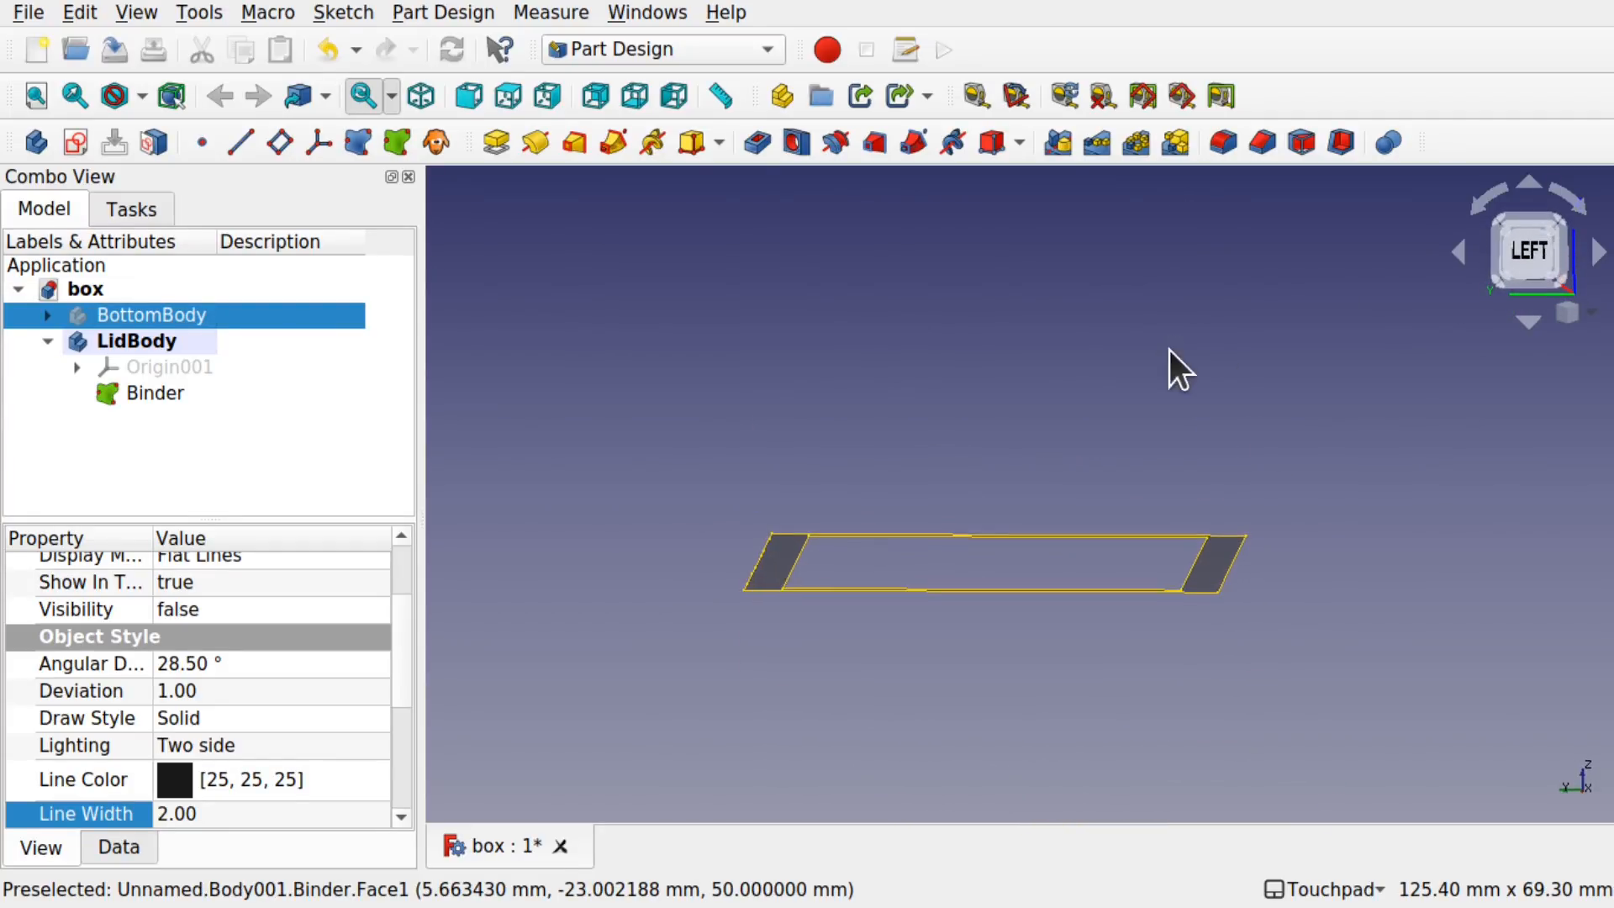
left_click(1526, 247)
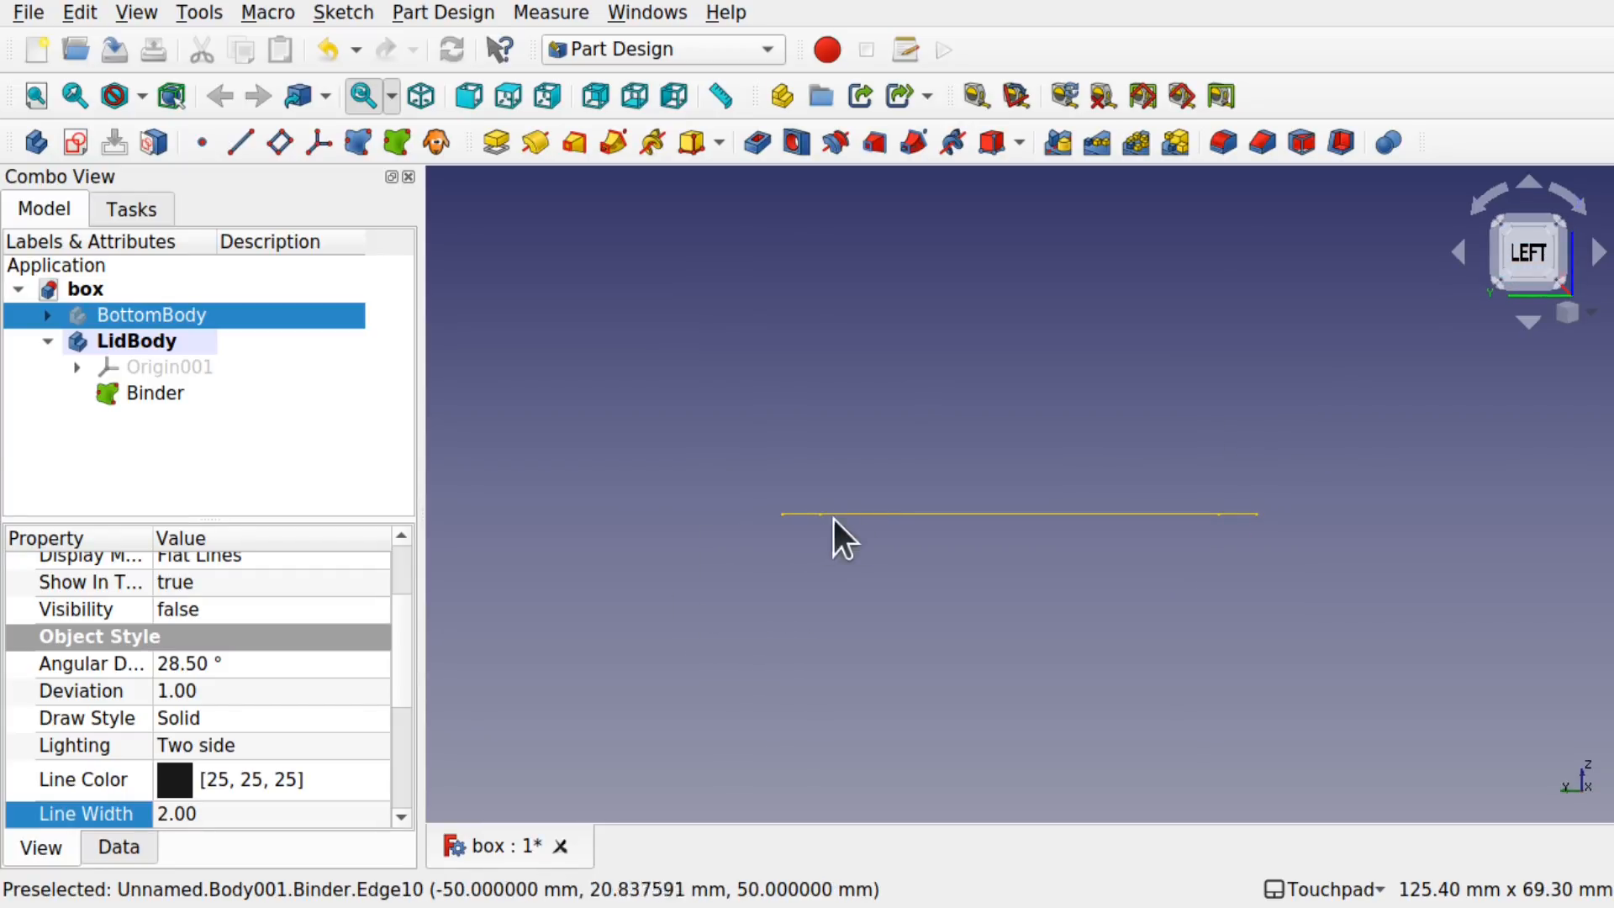
Step: Set the rim face binder's line width to 2.00 and its transparency to 0
left_click(147, 395)
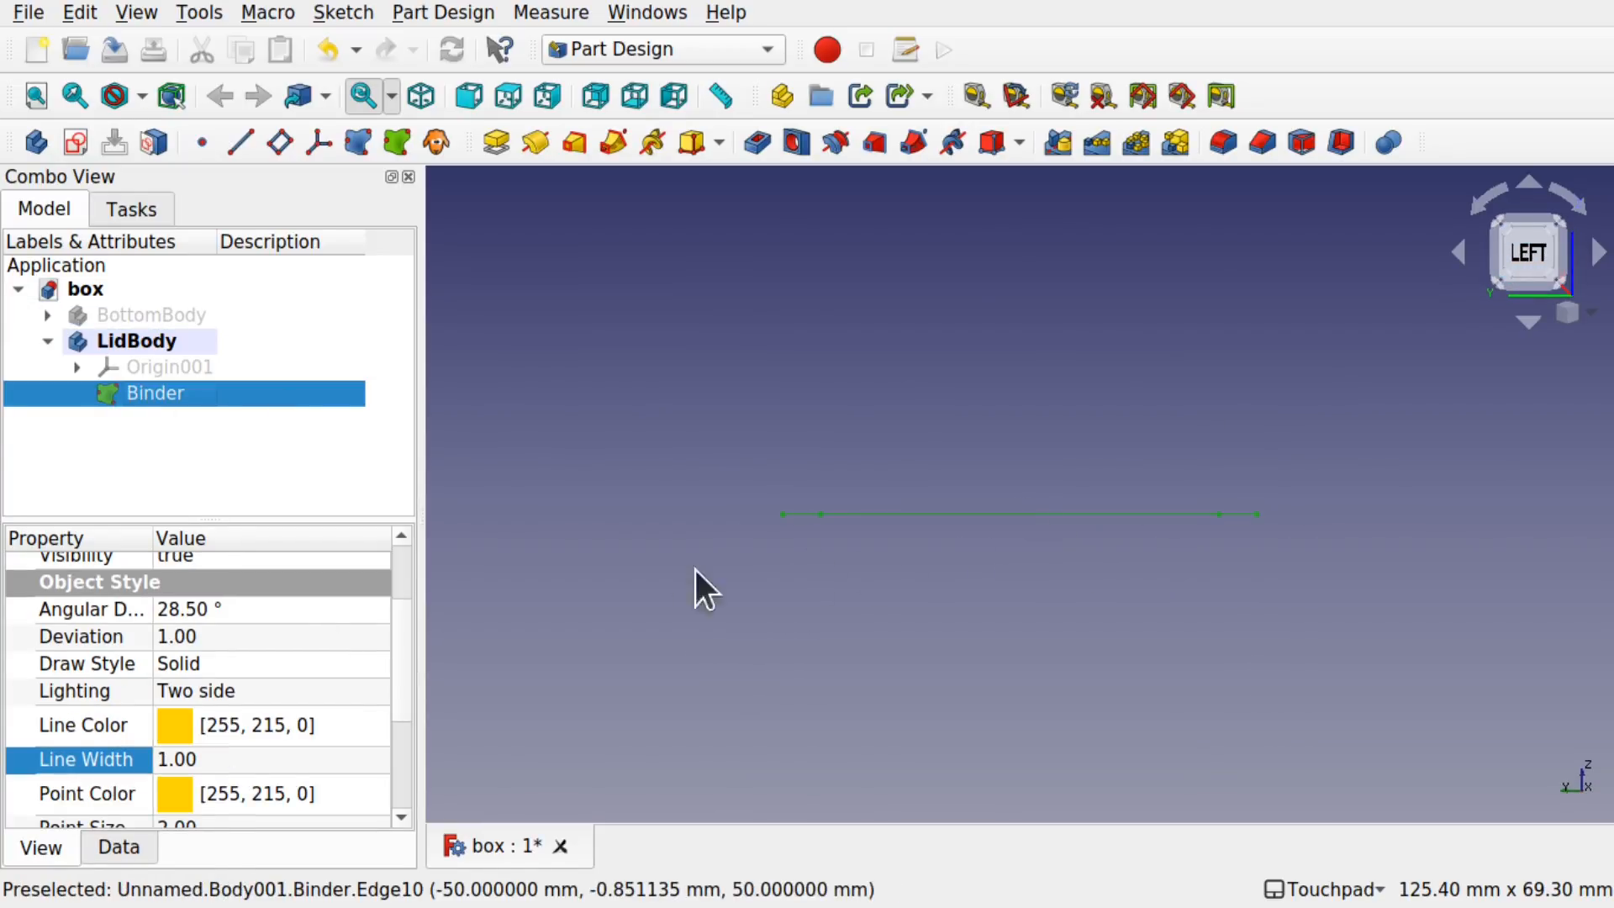
left_click(233, 759)
scroll(233, 758, "up", 1)
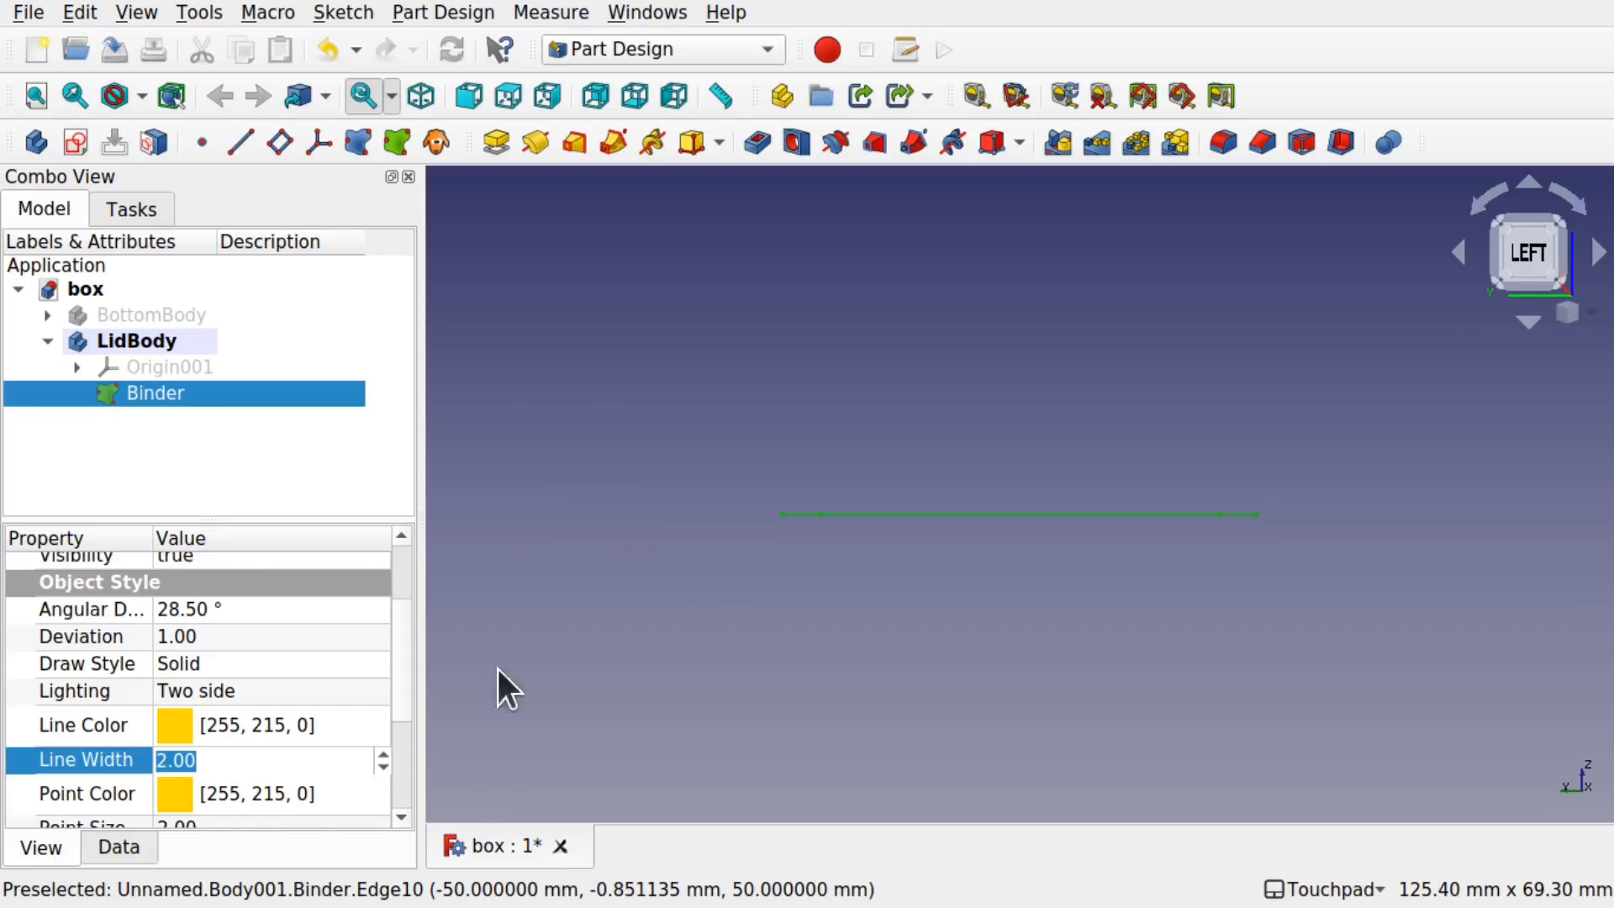
scroll(409, 672, "down", 5)
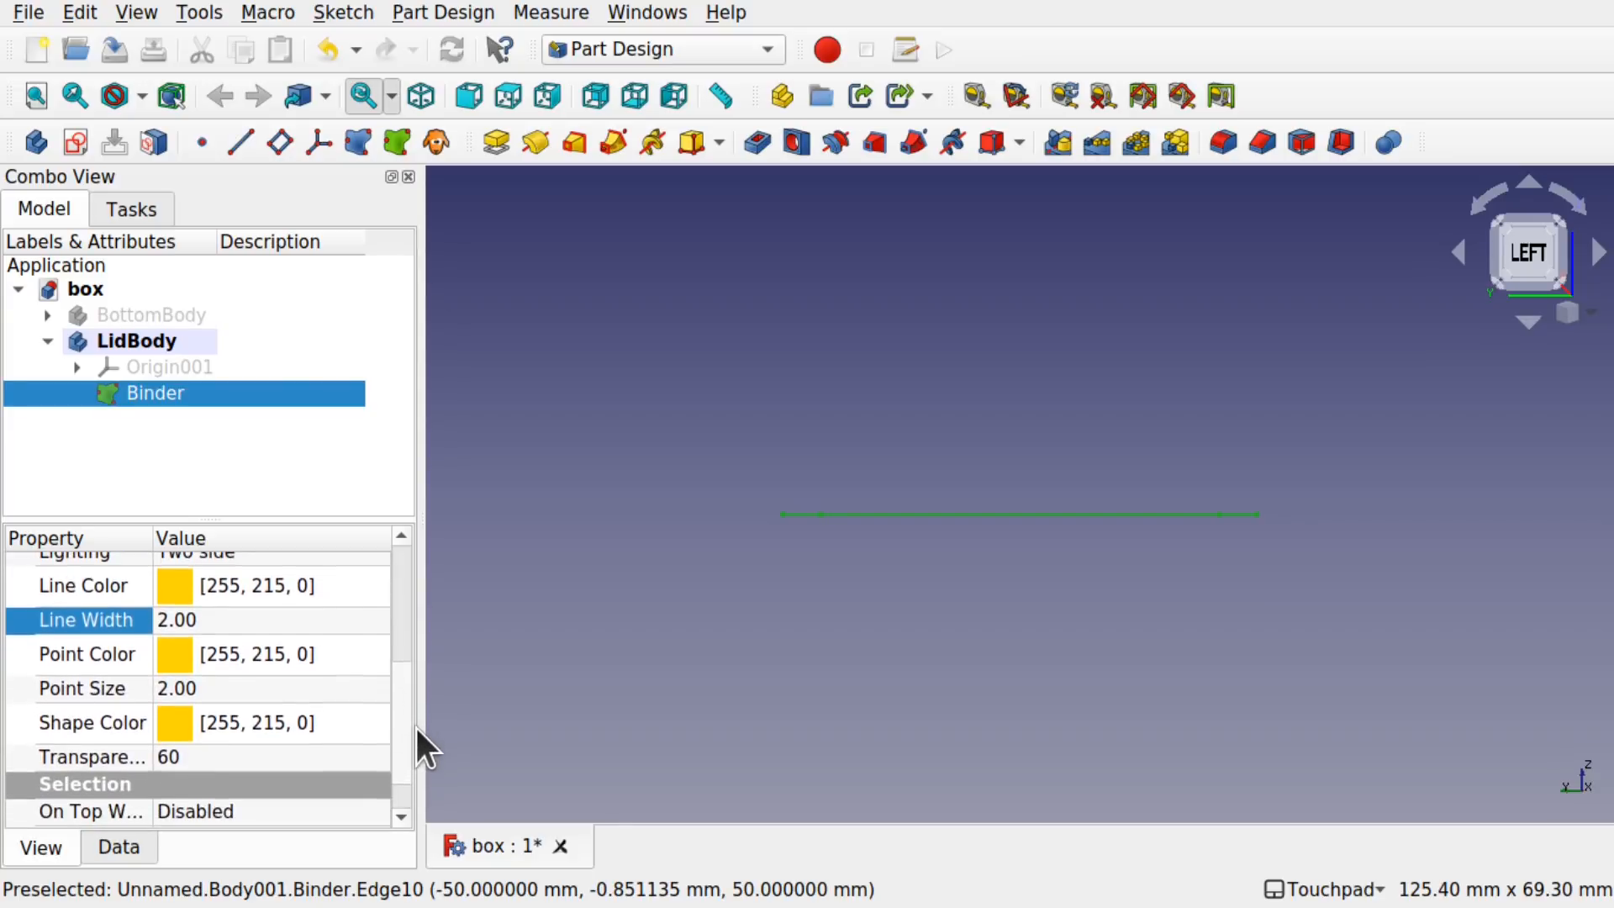
left_click(242, 758)
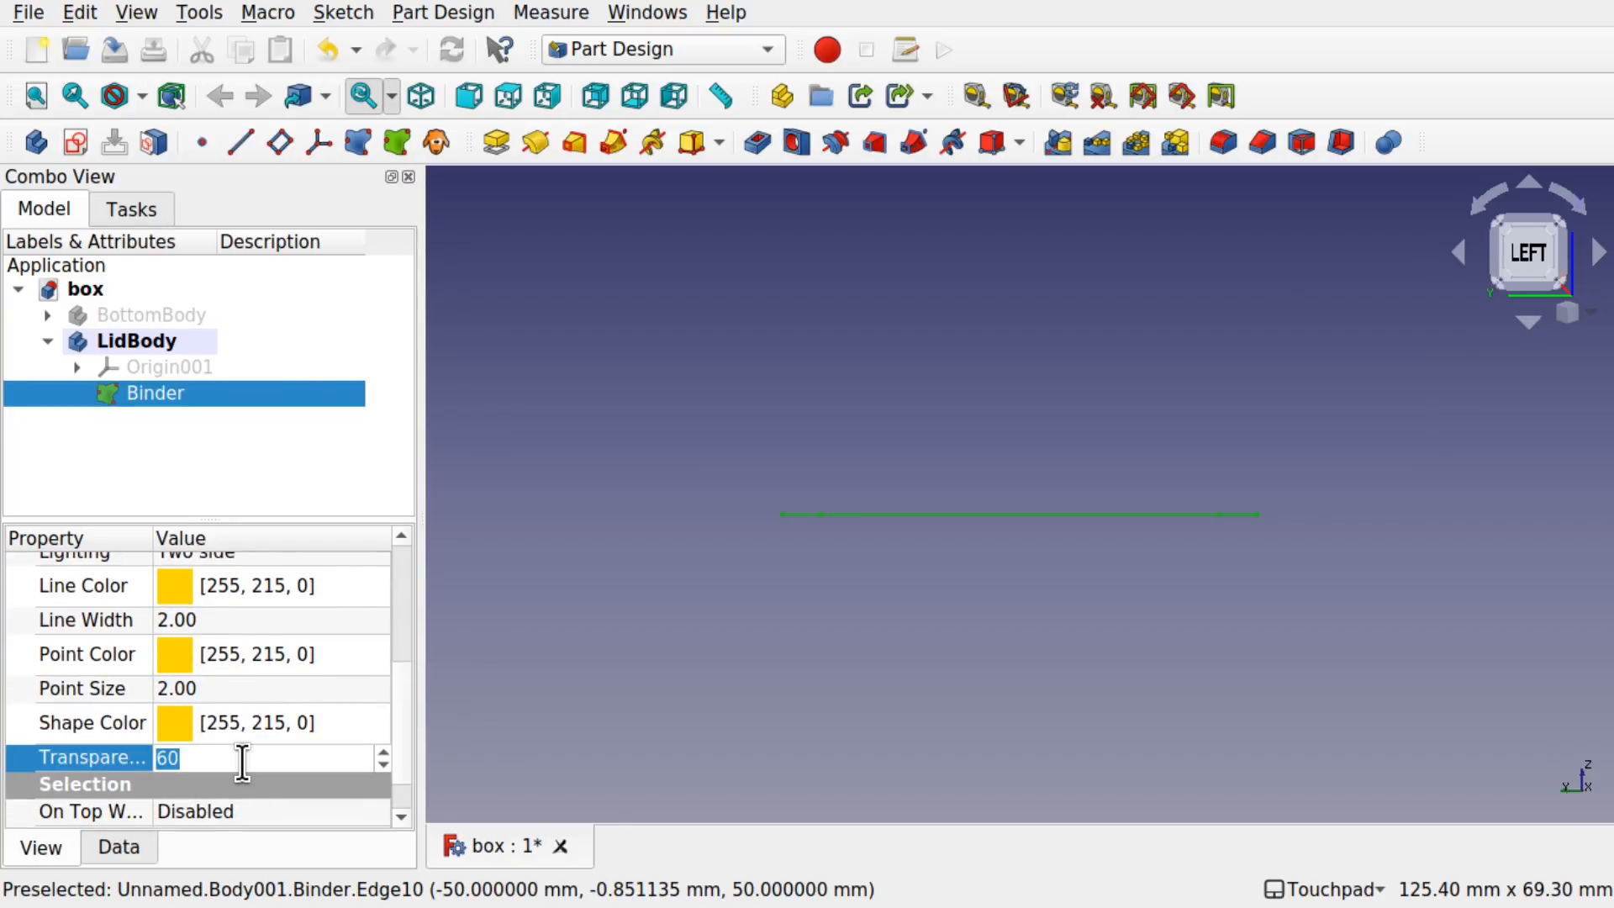
type("0")
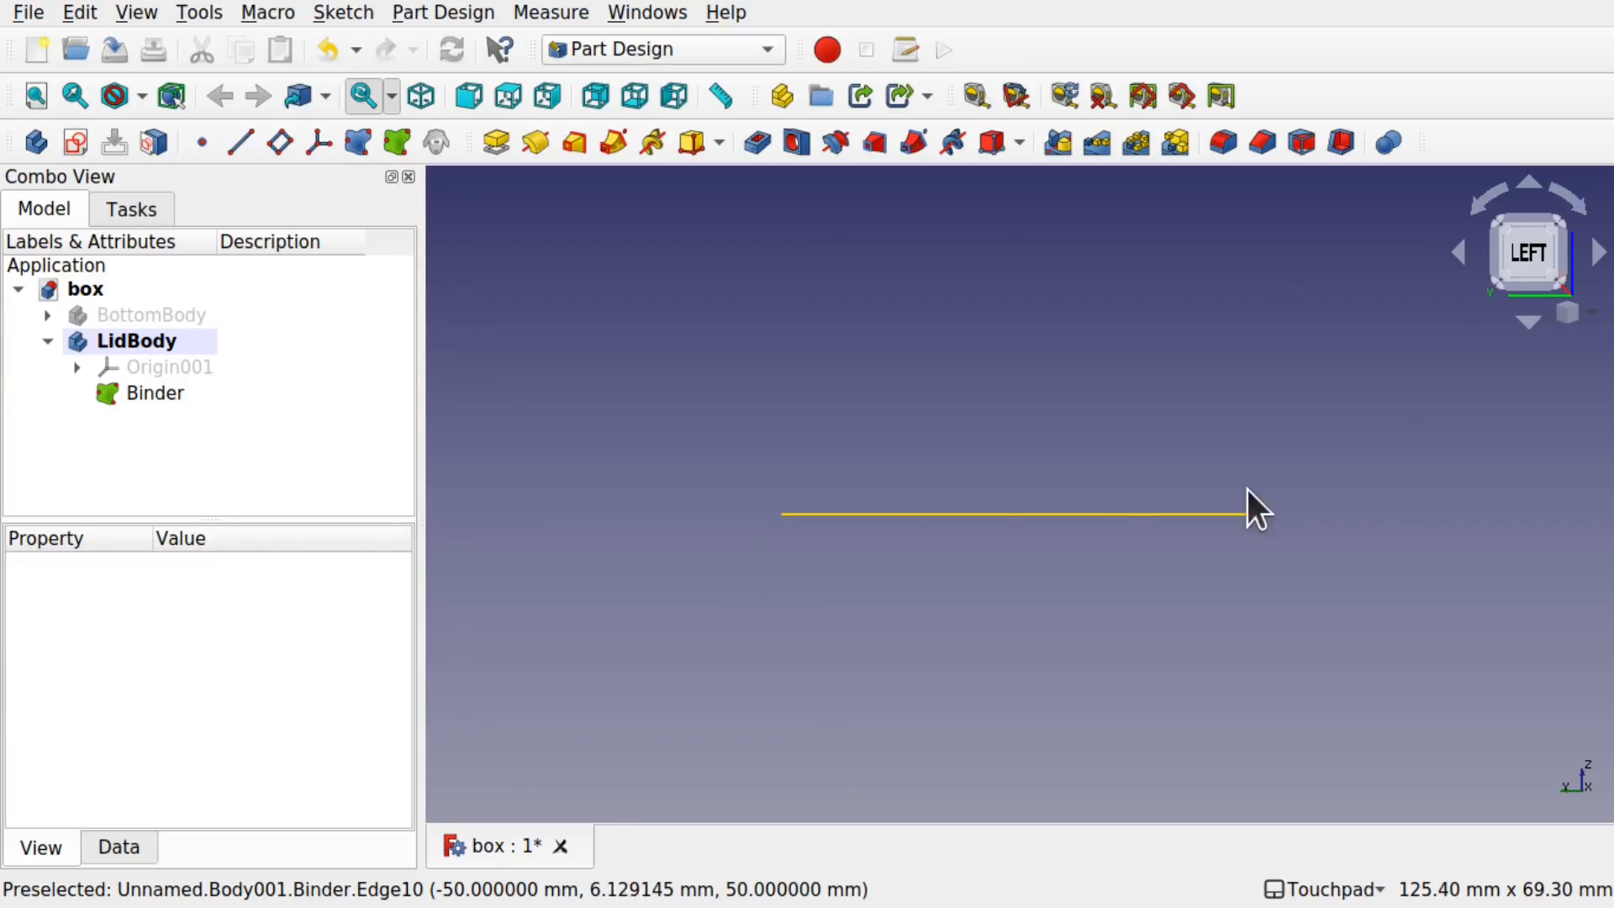
Step: Create a new sketch in LidBody on its YZ base plane
mouse_move(1110, 521)
left_mouse_down("shift")
mouse_move(1103, 577)
mouse_move(1099, 472)
mouse_move(1106, 540)
mouse_move(1091, 502)
mouse_move(1109, 510)
left_mouse_up("shift")
left_click(138, 339)
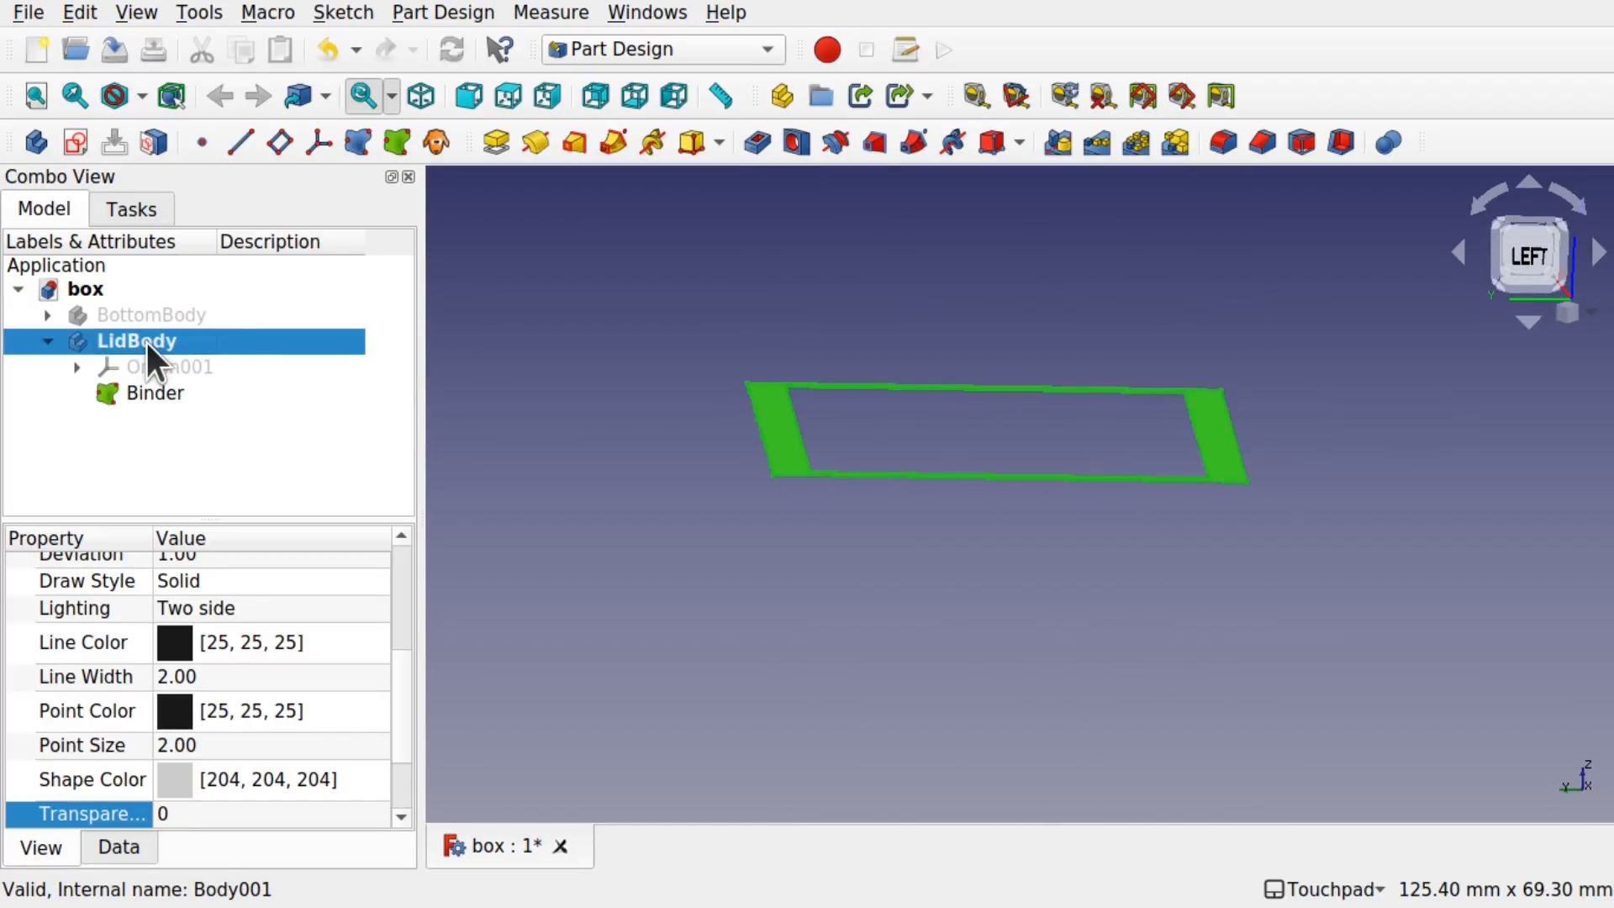
left_click(78, 141)
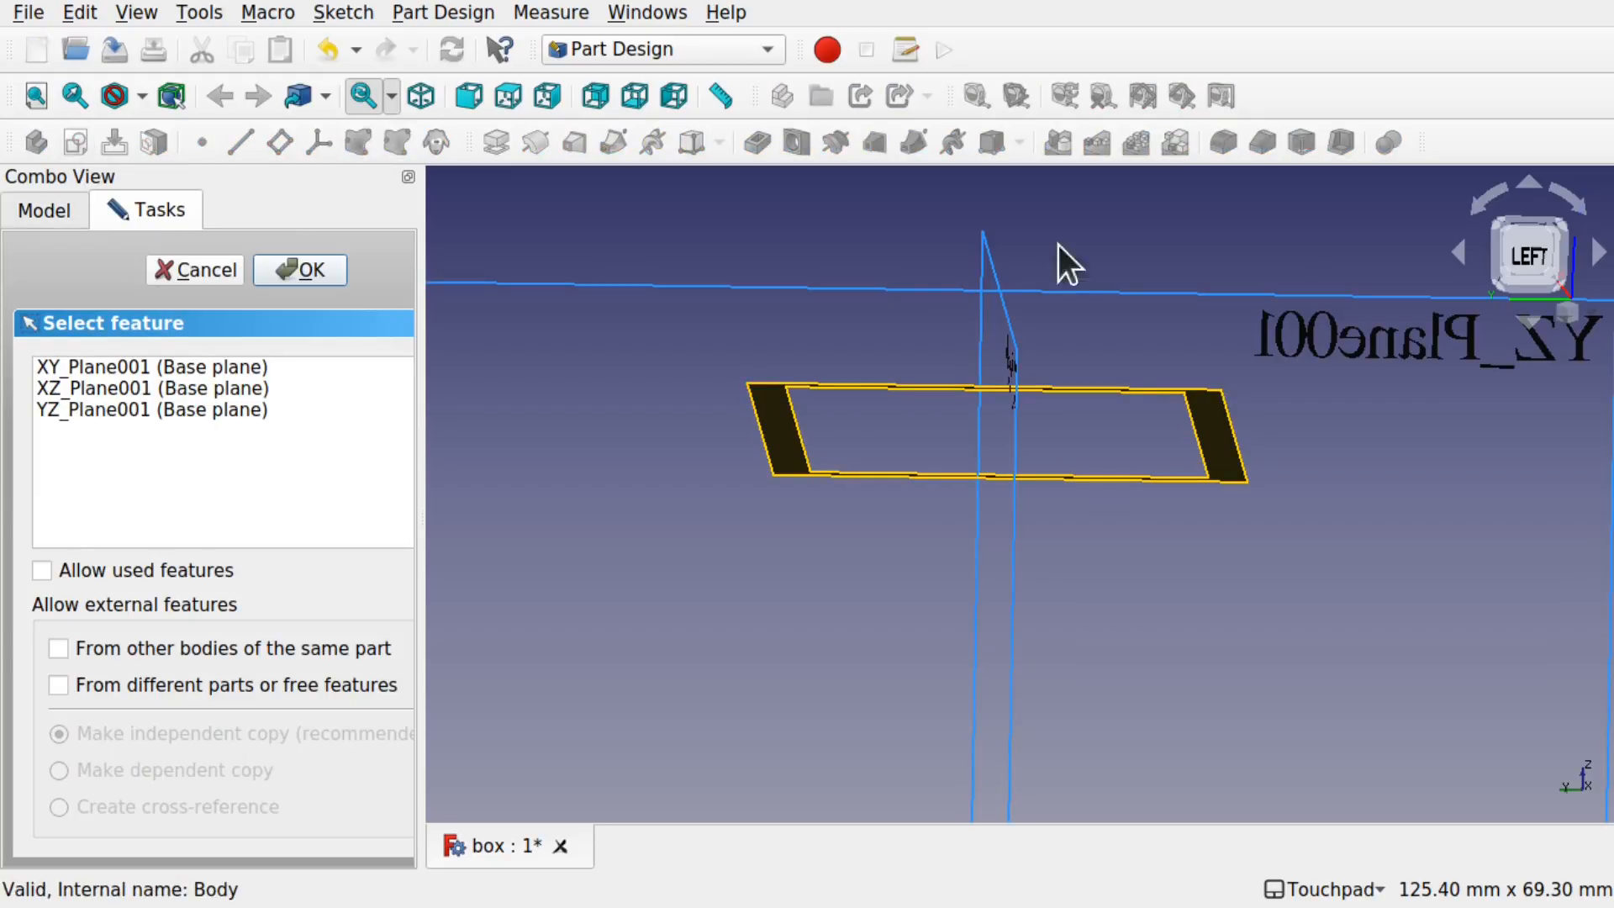
scroll(1239, 390, "down", 5)
scroll(1238, 390, "down", 1)
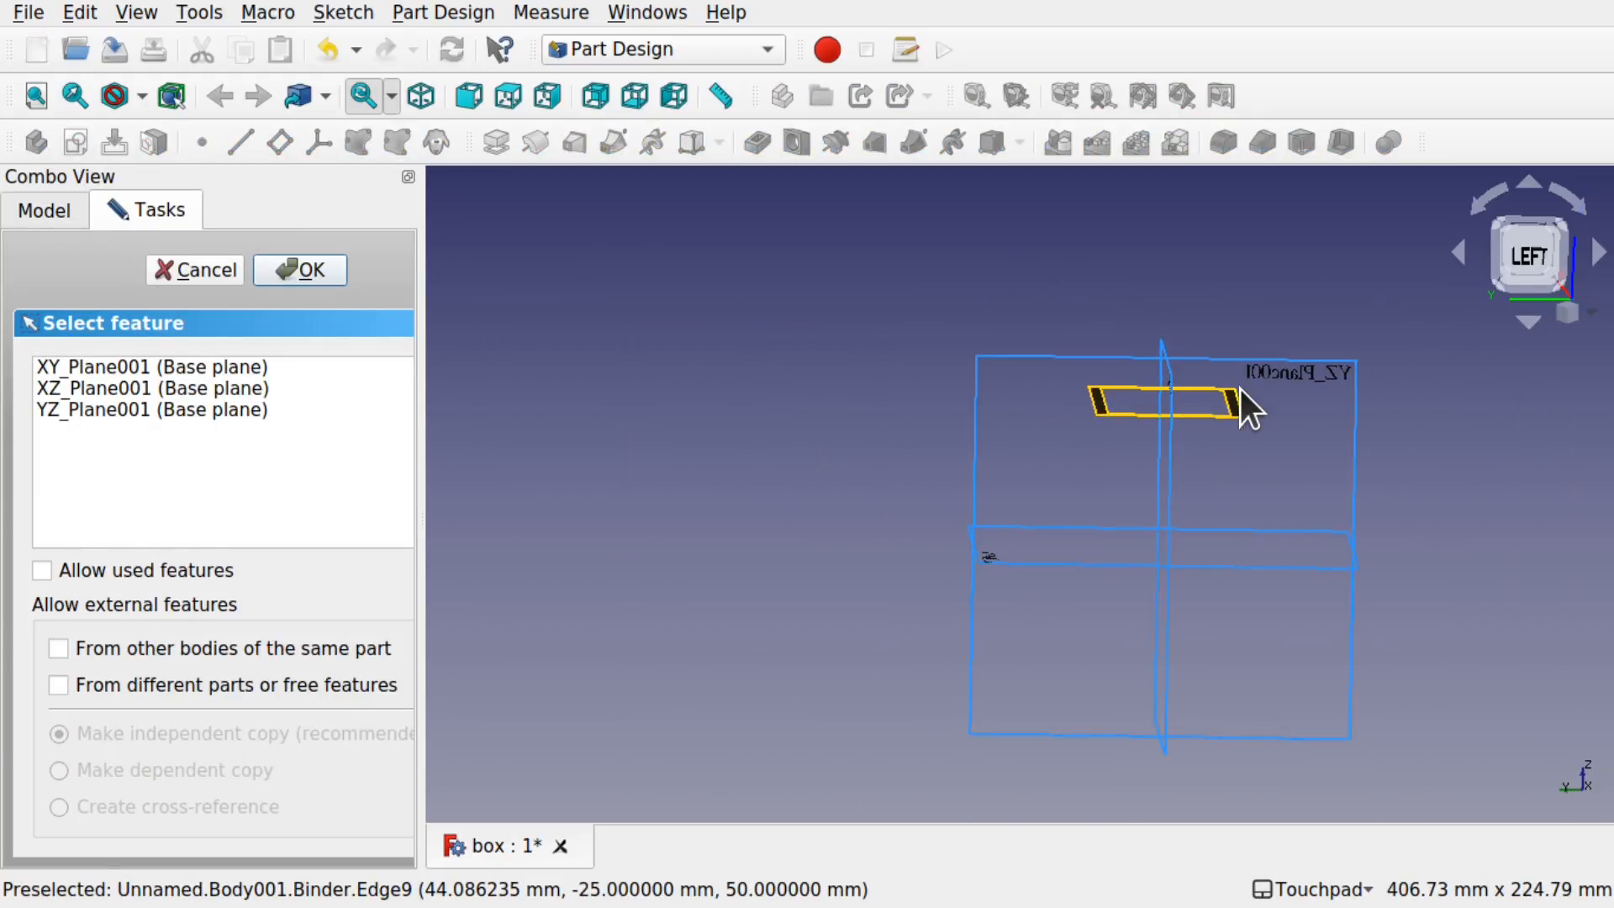
left_click_drag(1324, 435, 1289, 381, "alt")
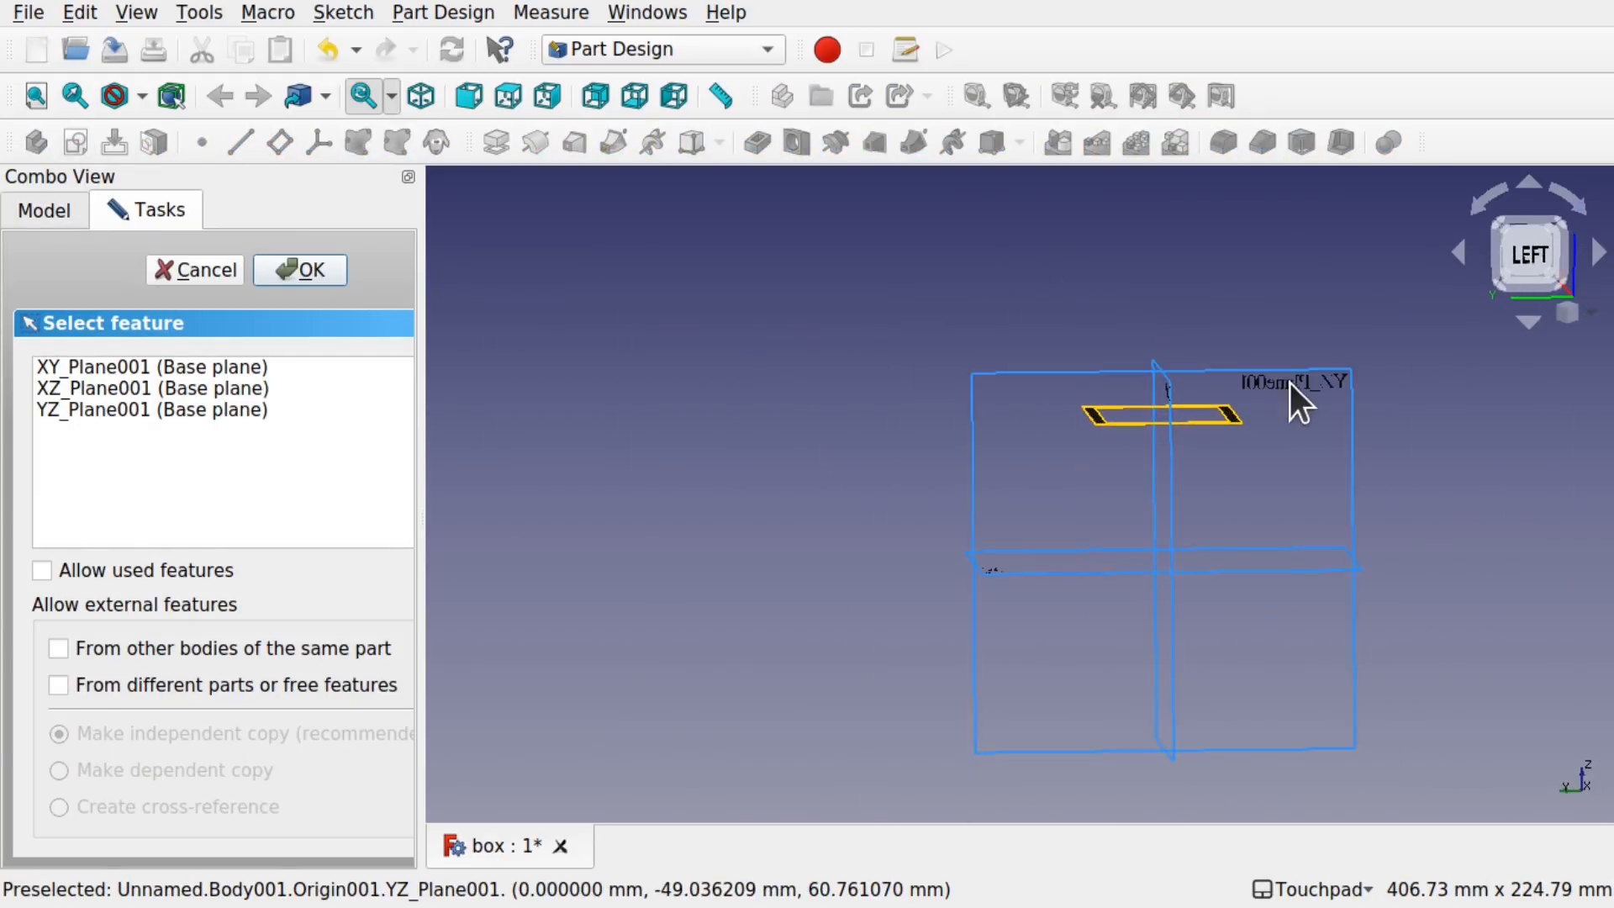
left_click(1306, 386)
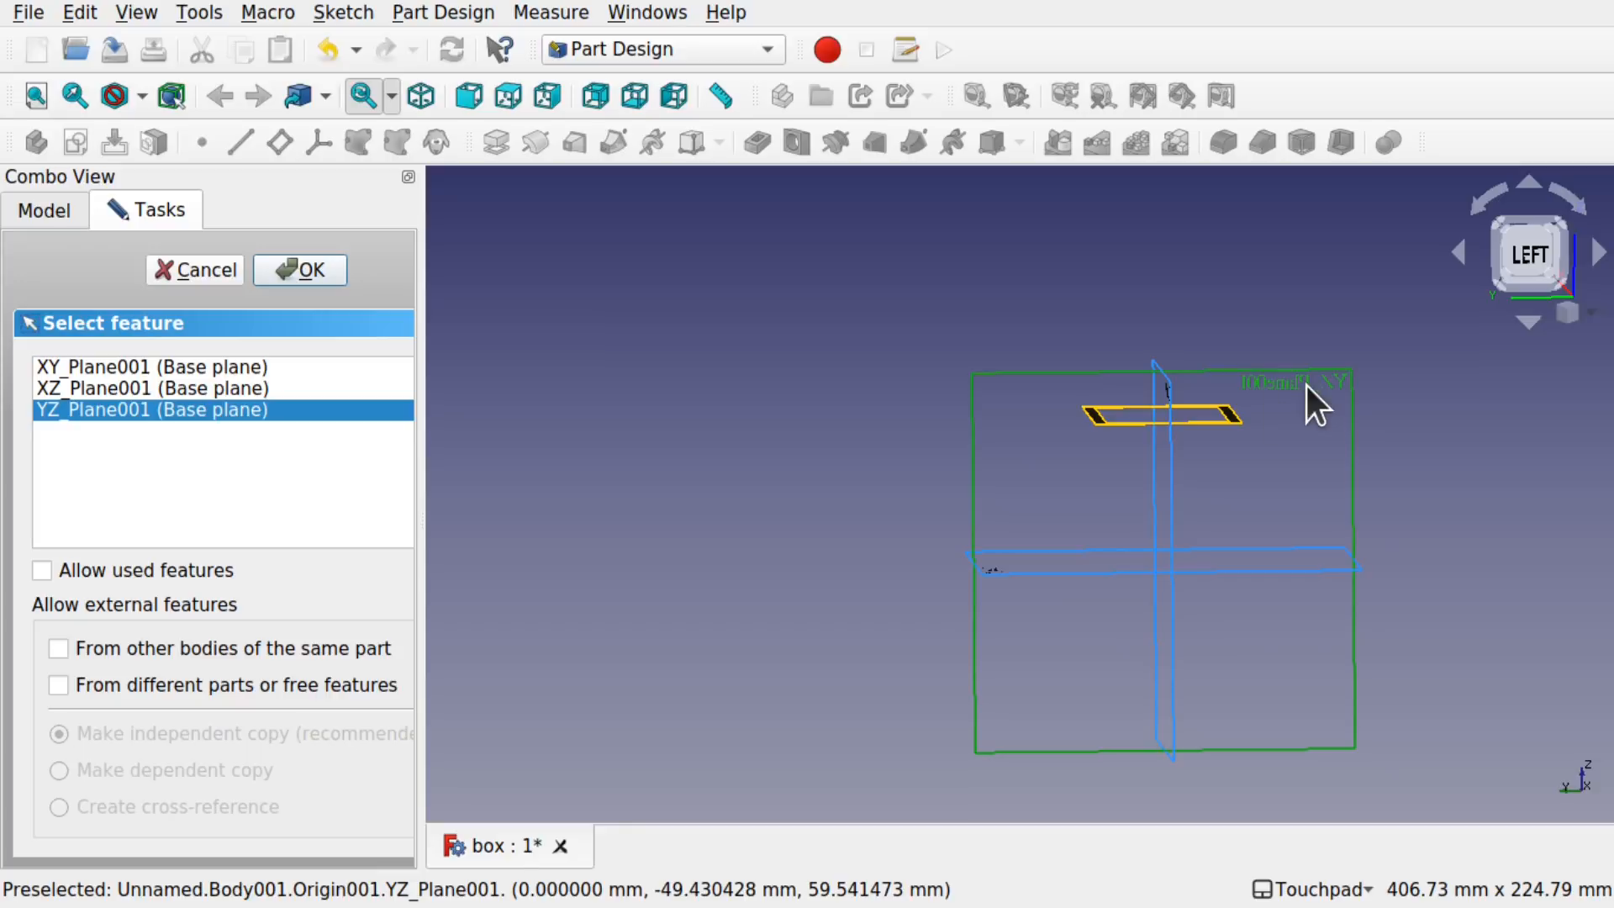
left_click(308, 269)
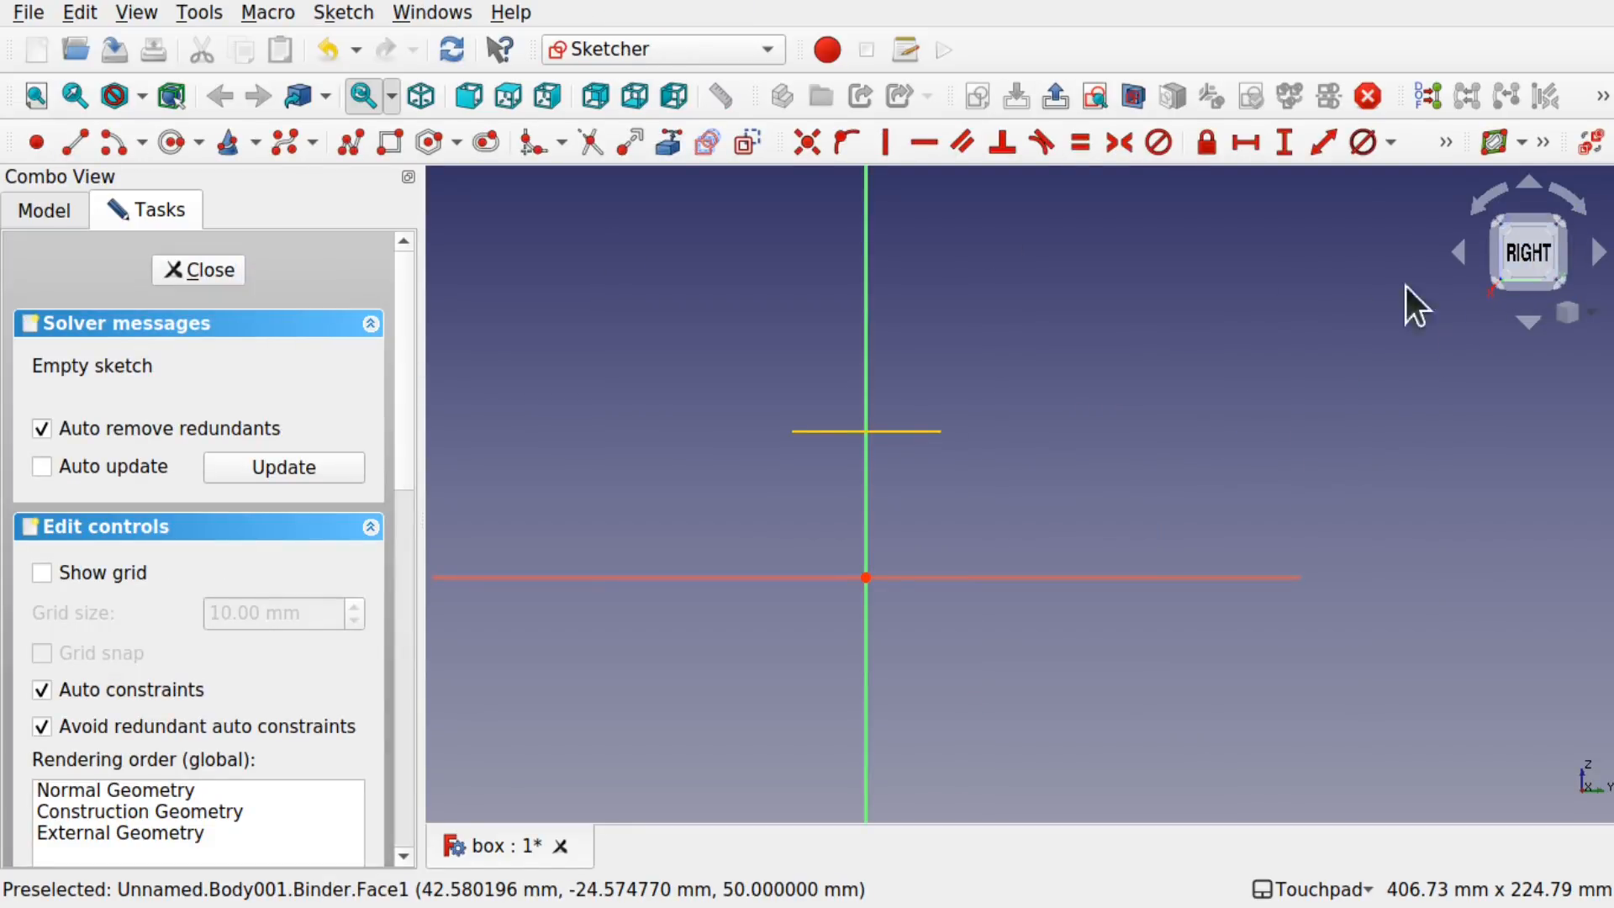
Step: Link the rim face binder's edge into the lid sketch as external geometry
scroll(818, 450, "up", 4)
left_click_drag(965, 364, 971, 456, "alt")
left_click_drag(973, 340, 973, 296, "alt")
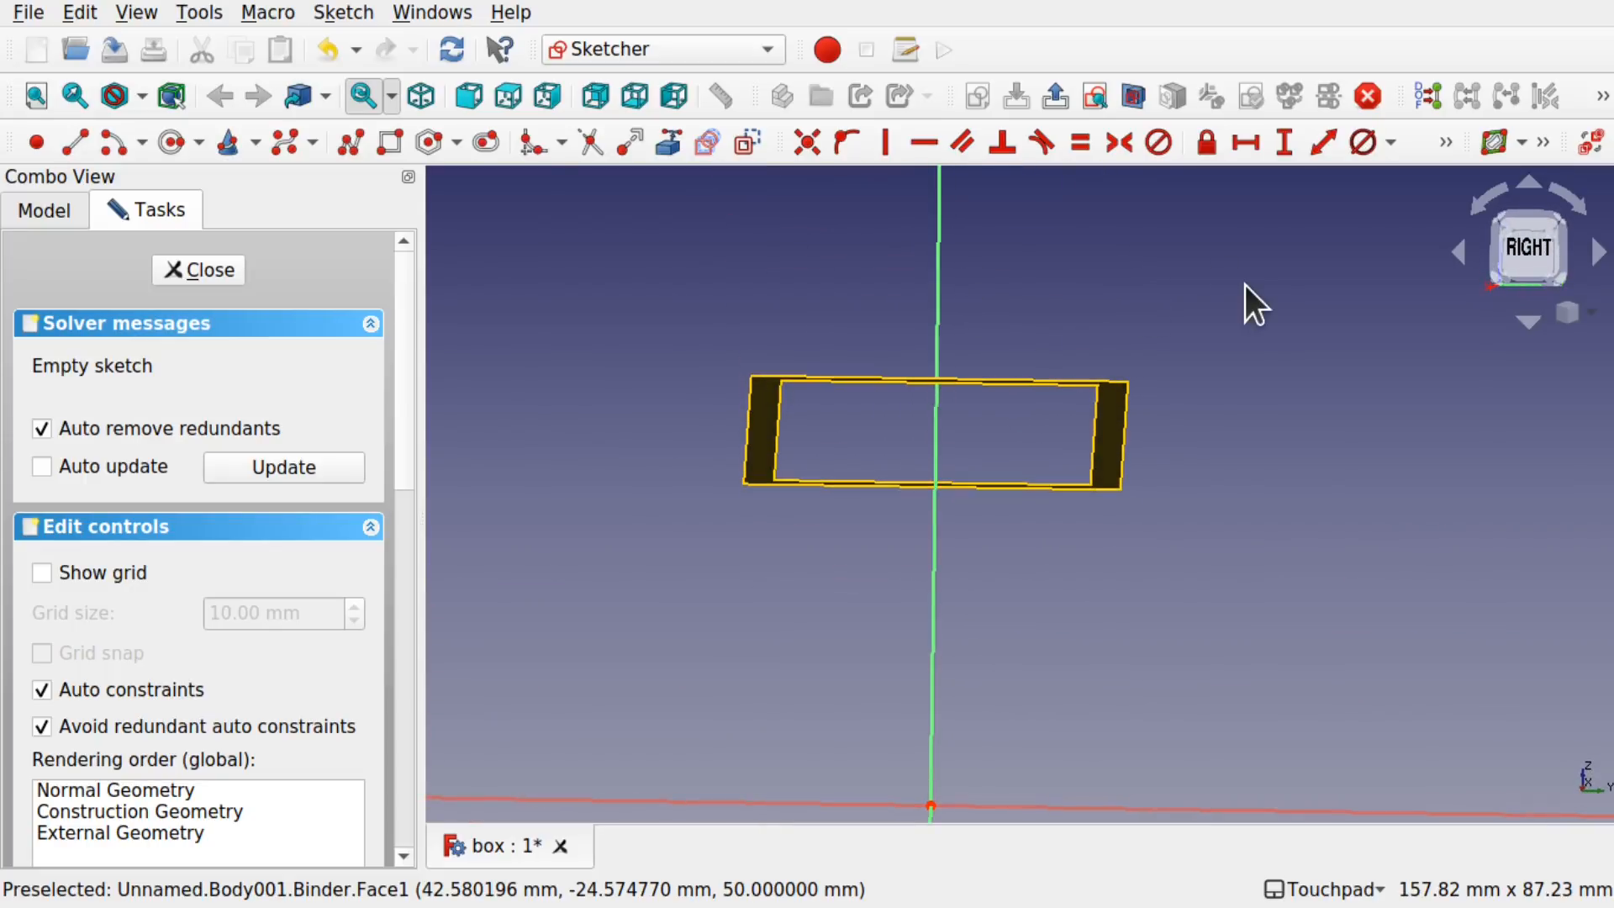
left_click(1527, 234)
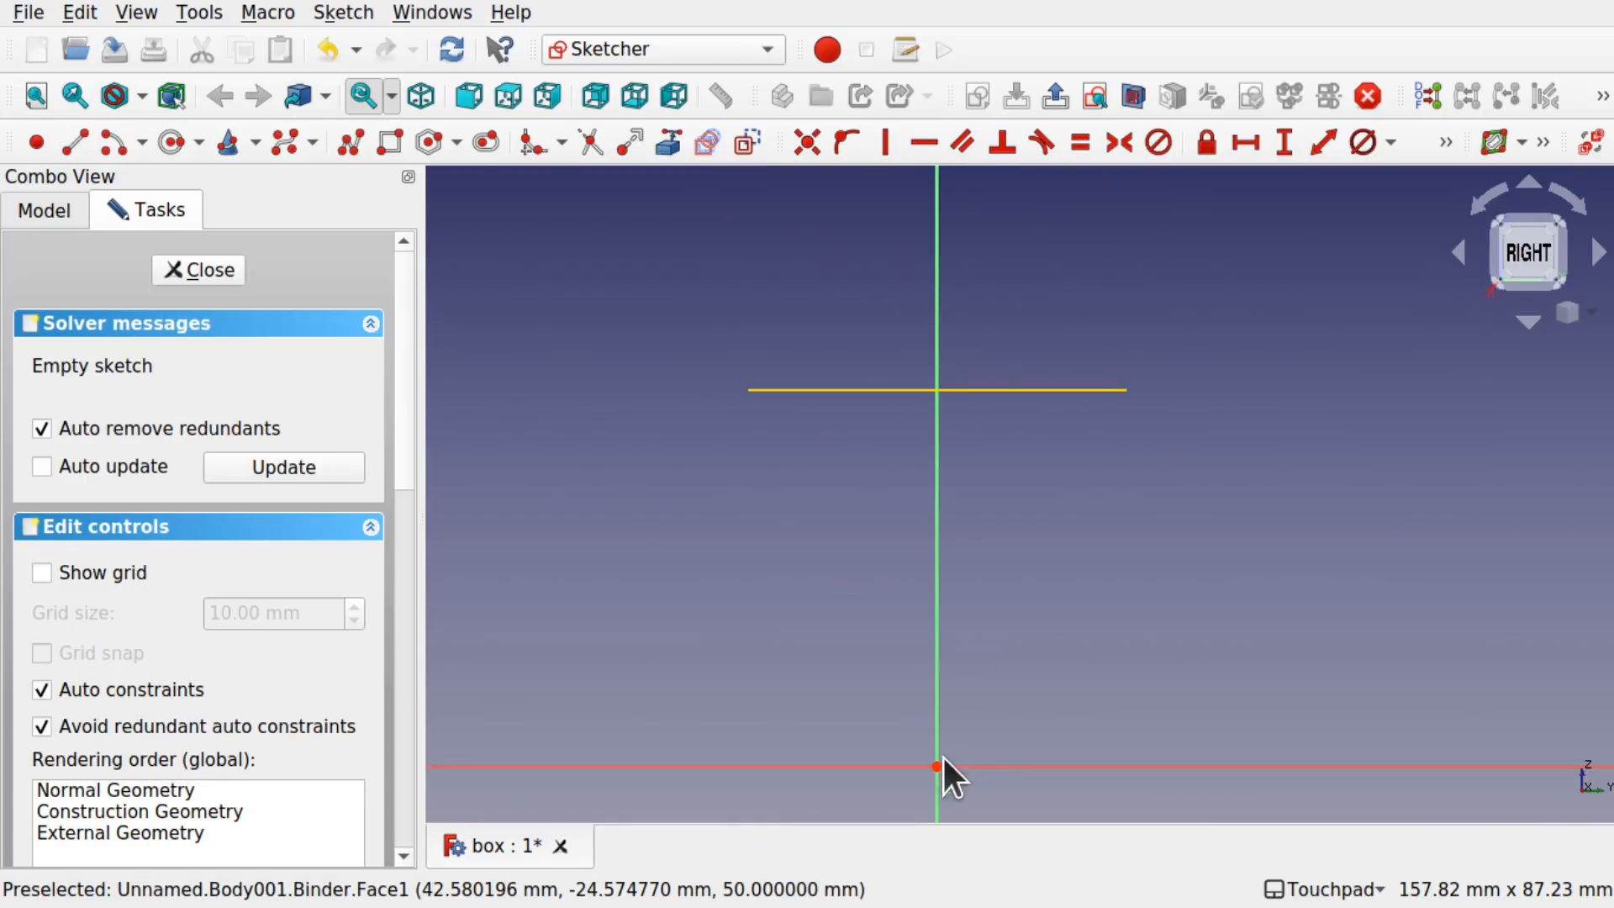
left_click(931, 694)
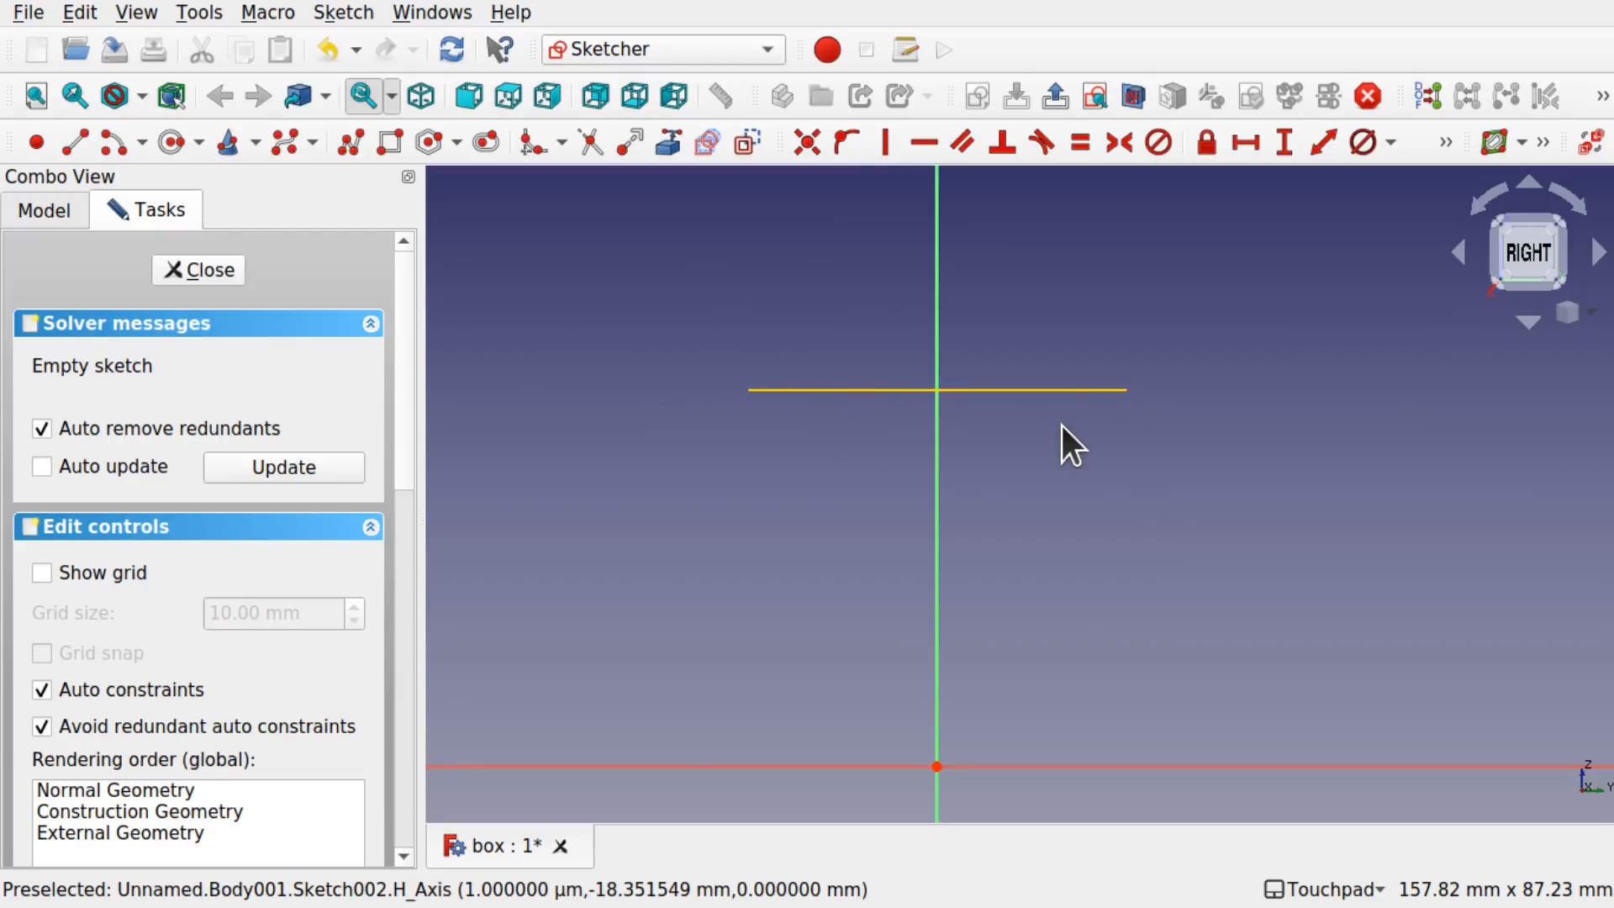
left_click(667, 153)
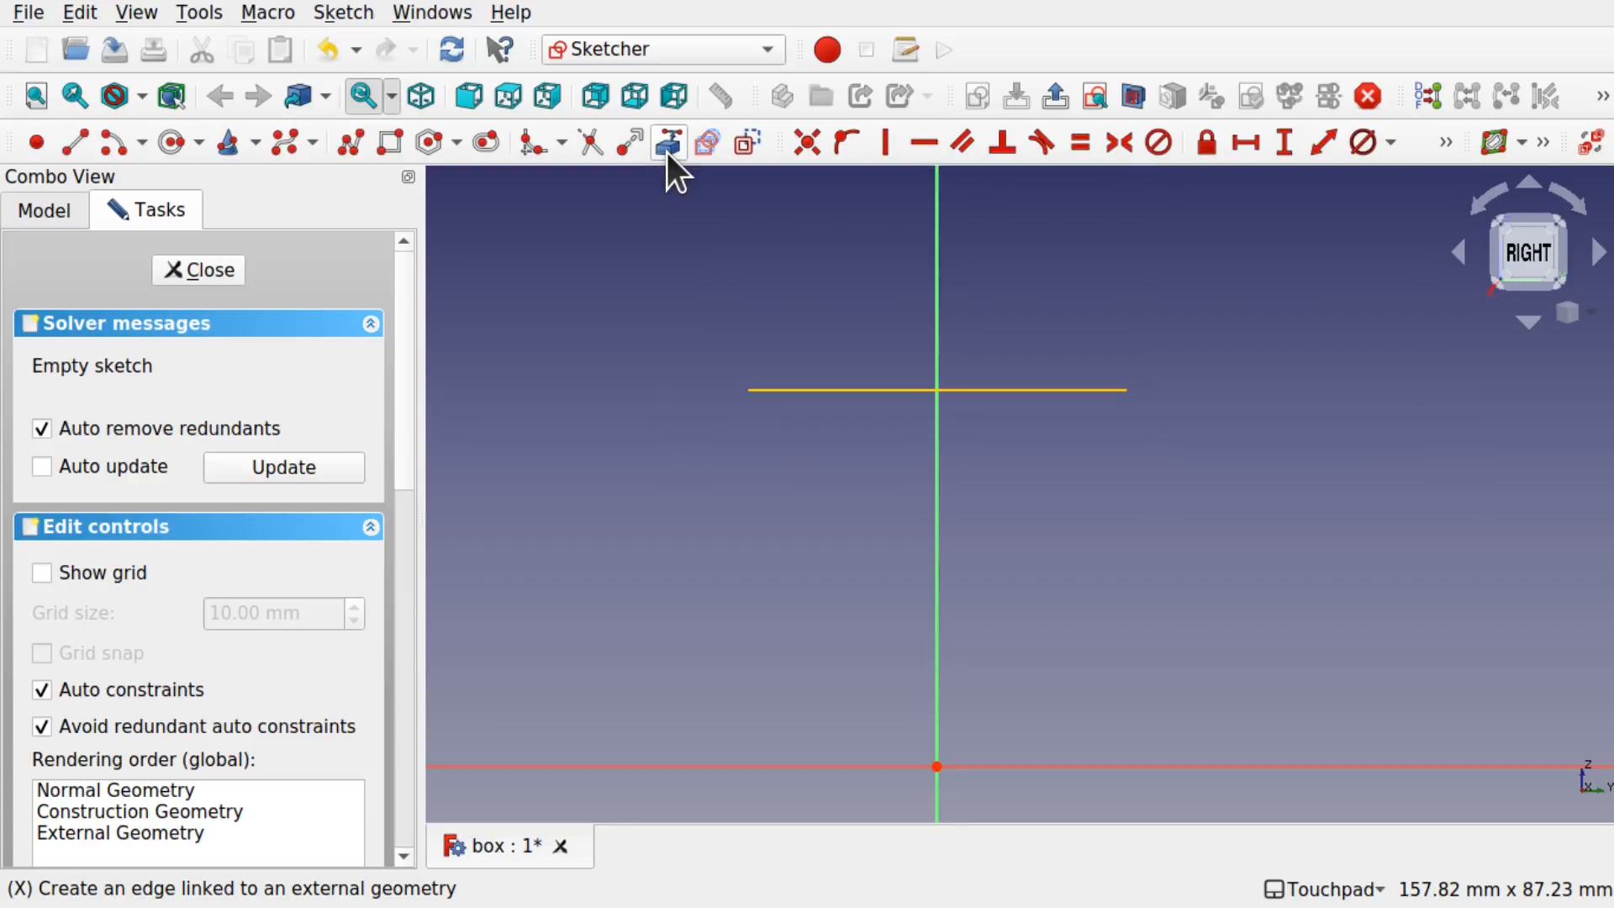
left_click(815, 390)
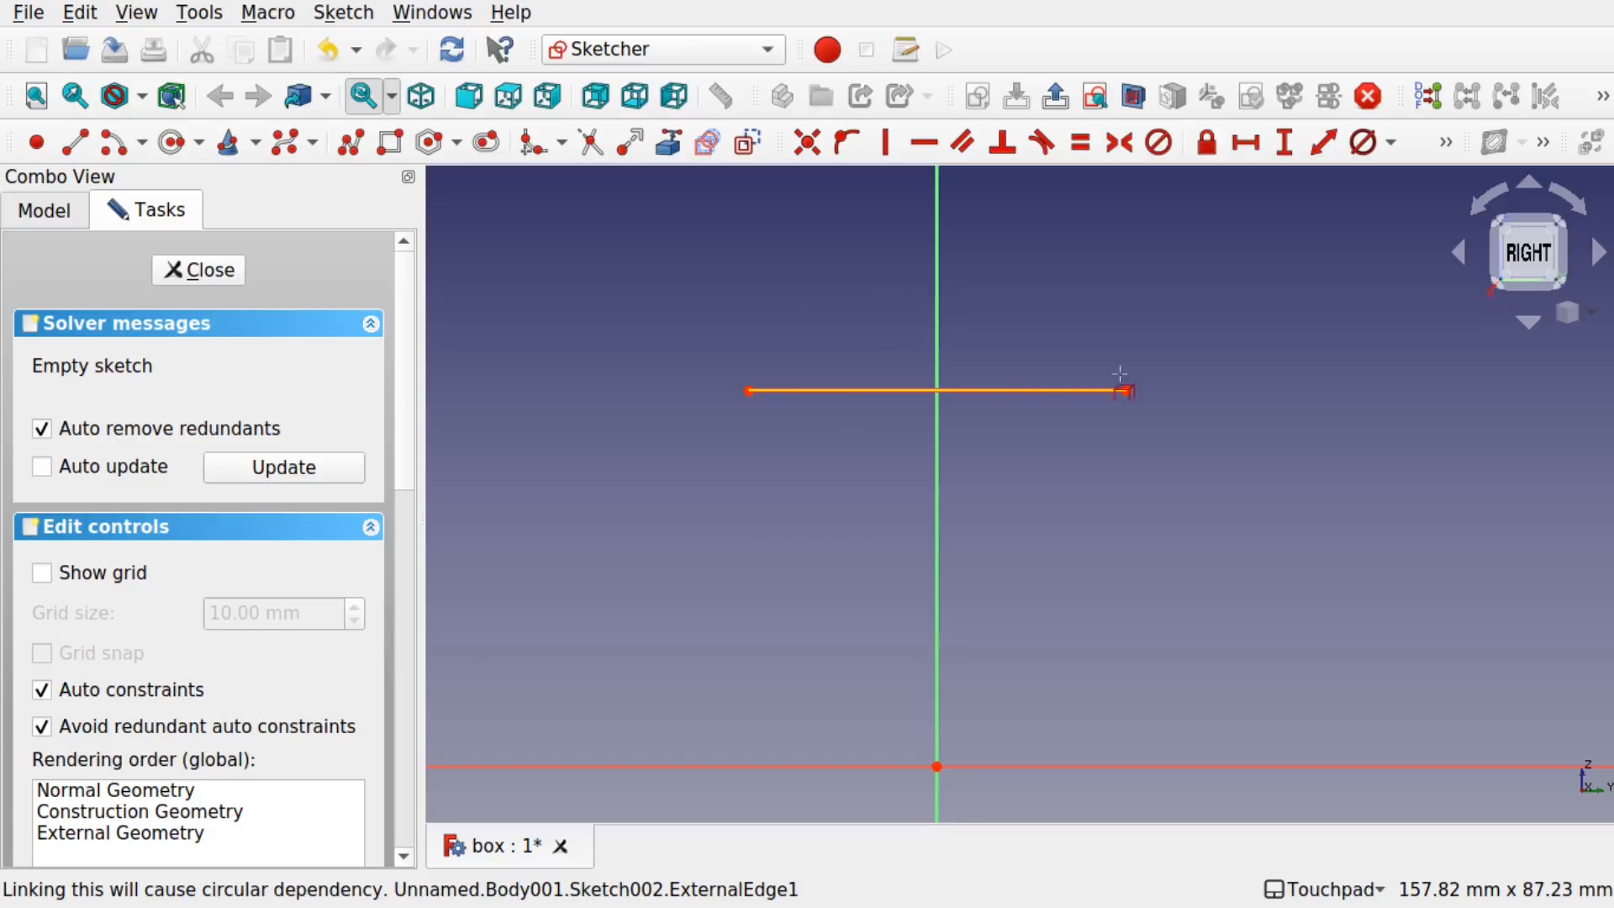
Step: Examine how the linked external edge projects onto the sketch plane relative to the binder, and face the sketch plane again
middle_click_drag(1147, 375, 969, 452, "alt")
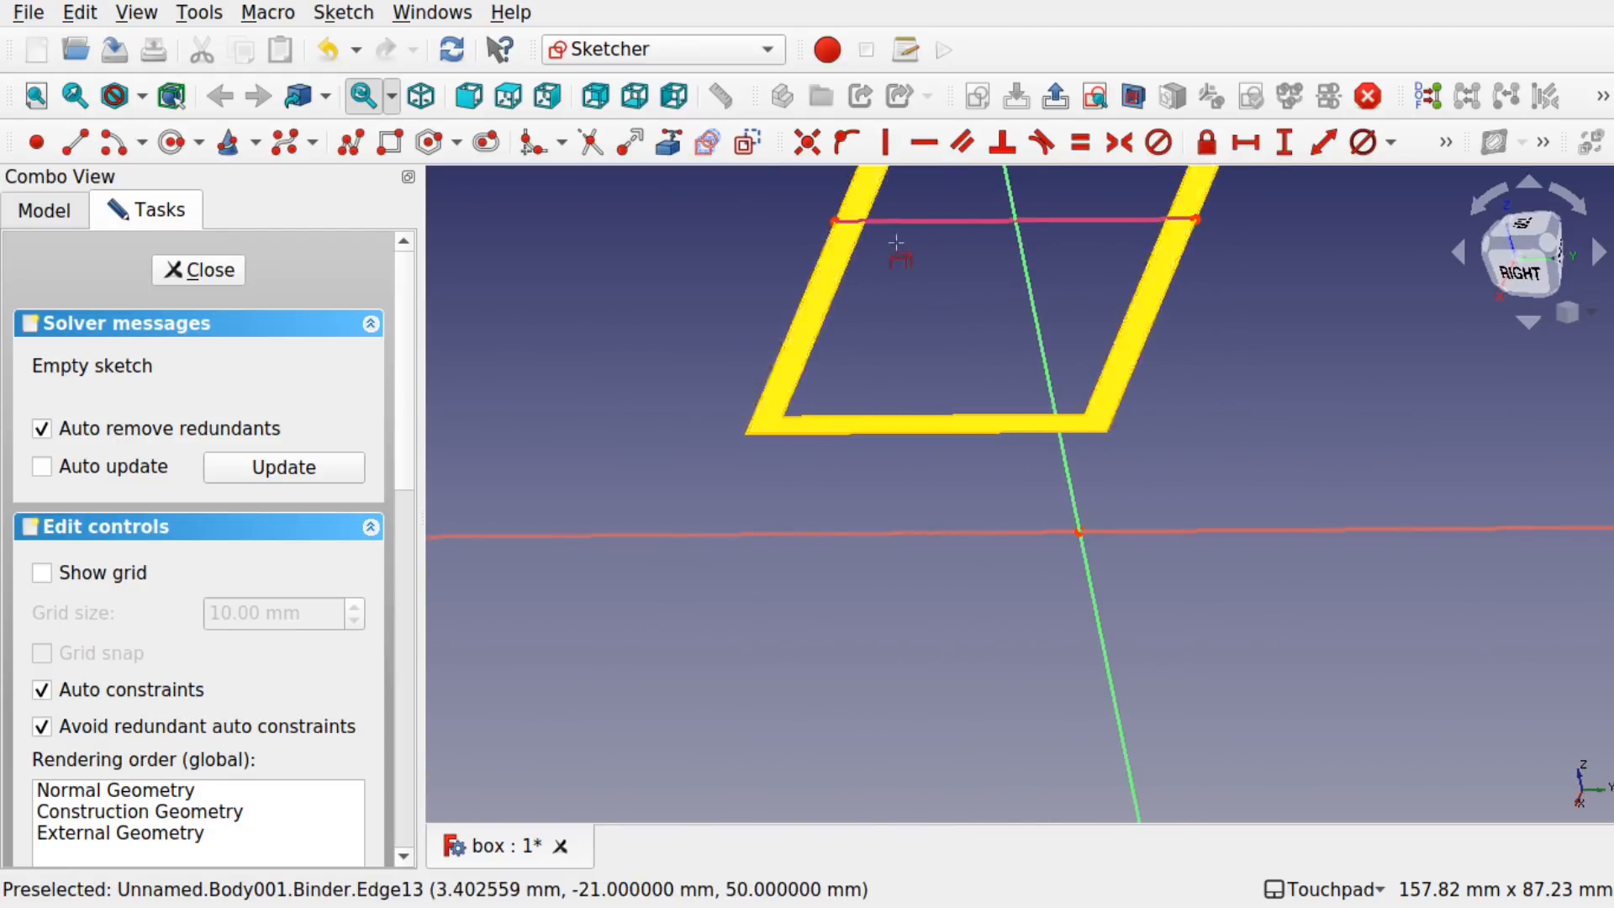
middle_click_drag(903, 248, 901, 367, "alt")
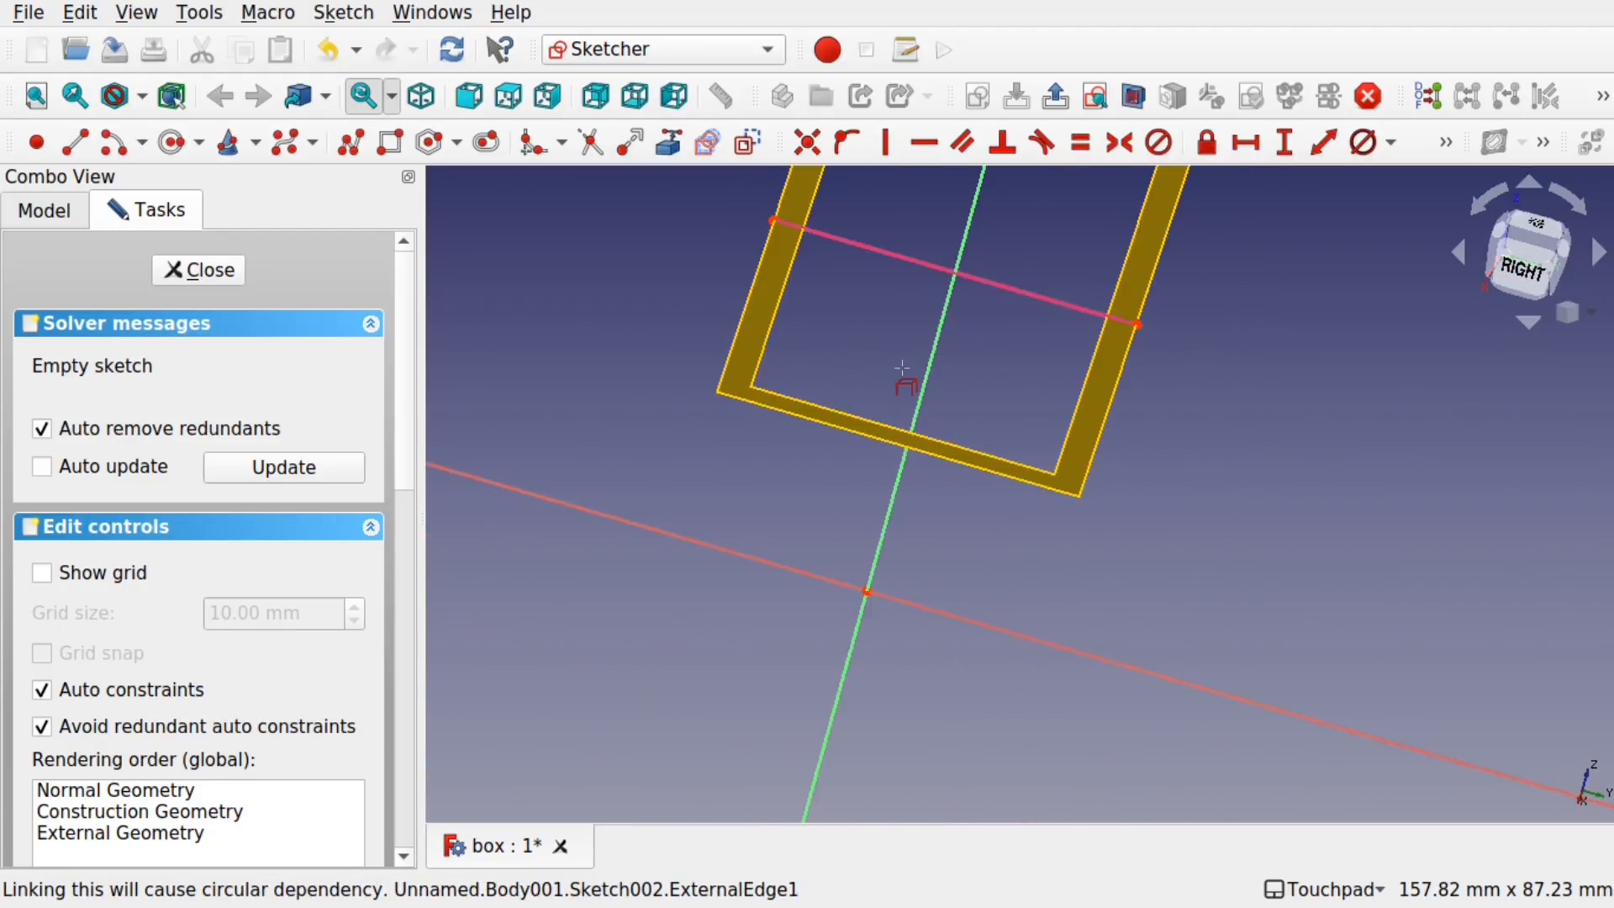
mouse_move(821, 299)
middle_mouse_down("alt")
mouse_move(904, 342)
mouse_move(815, 299)
middle_mouse_up("alt")
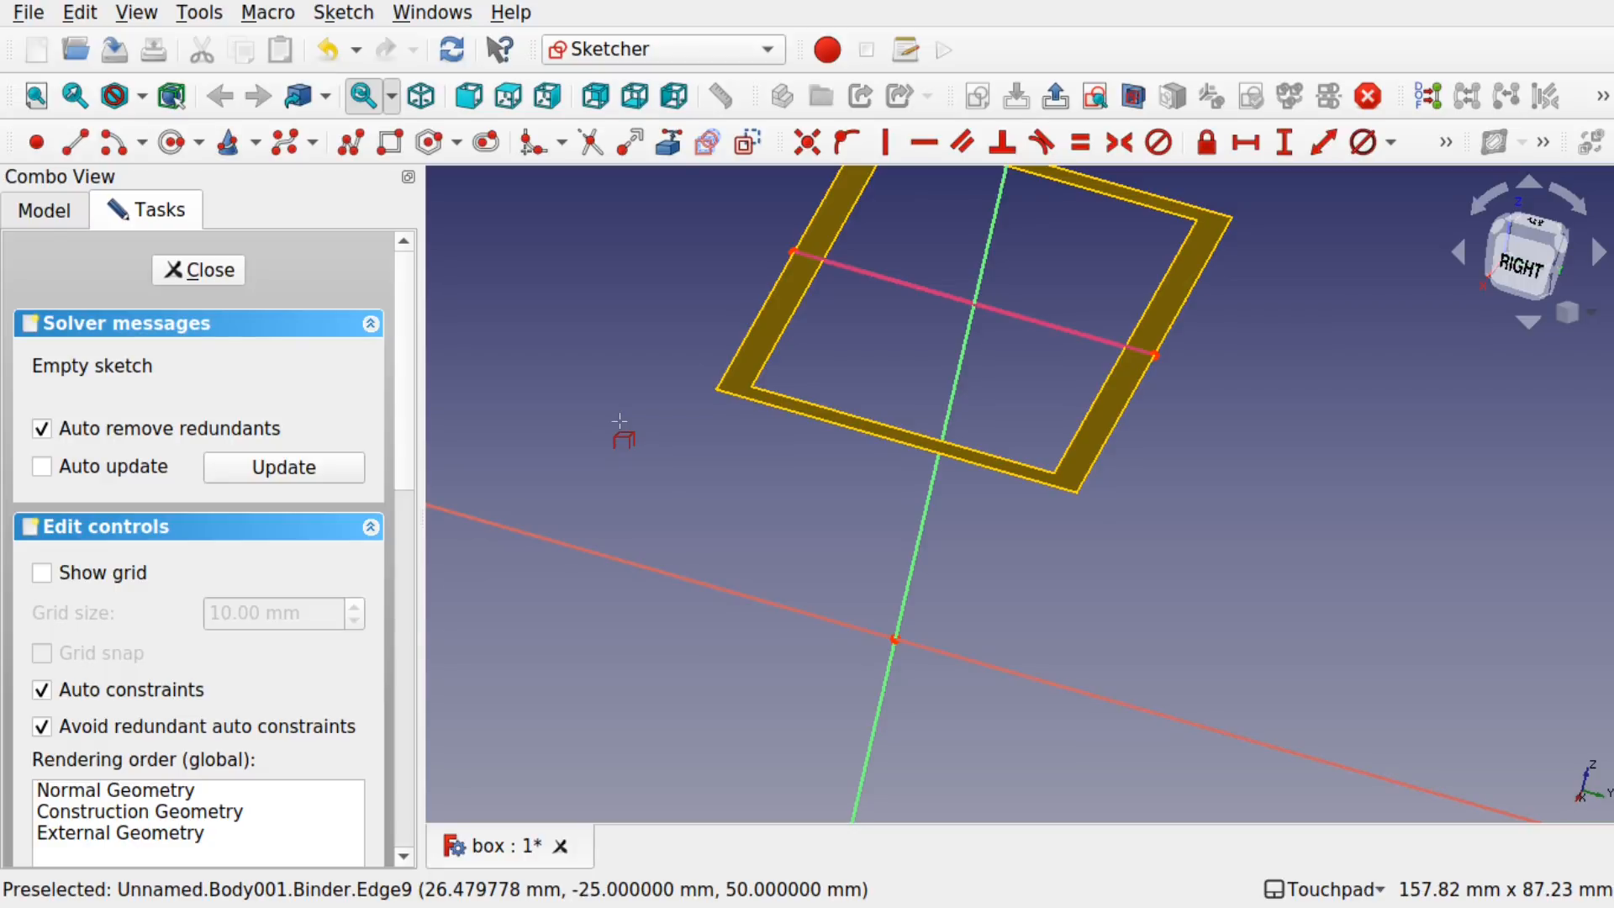
left_click_drag(1081, 535, 1139, 517, "alt")
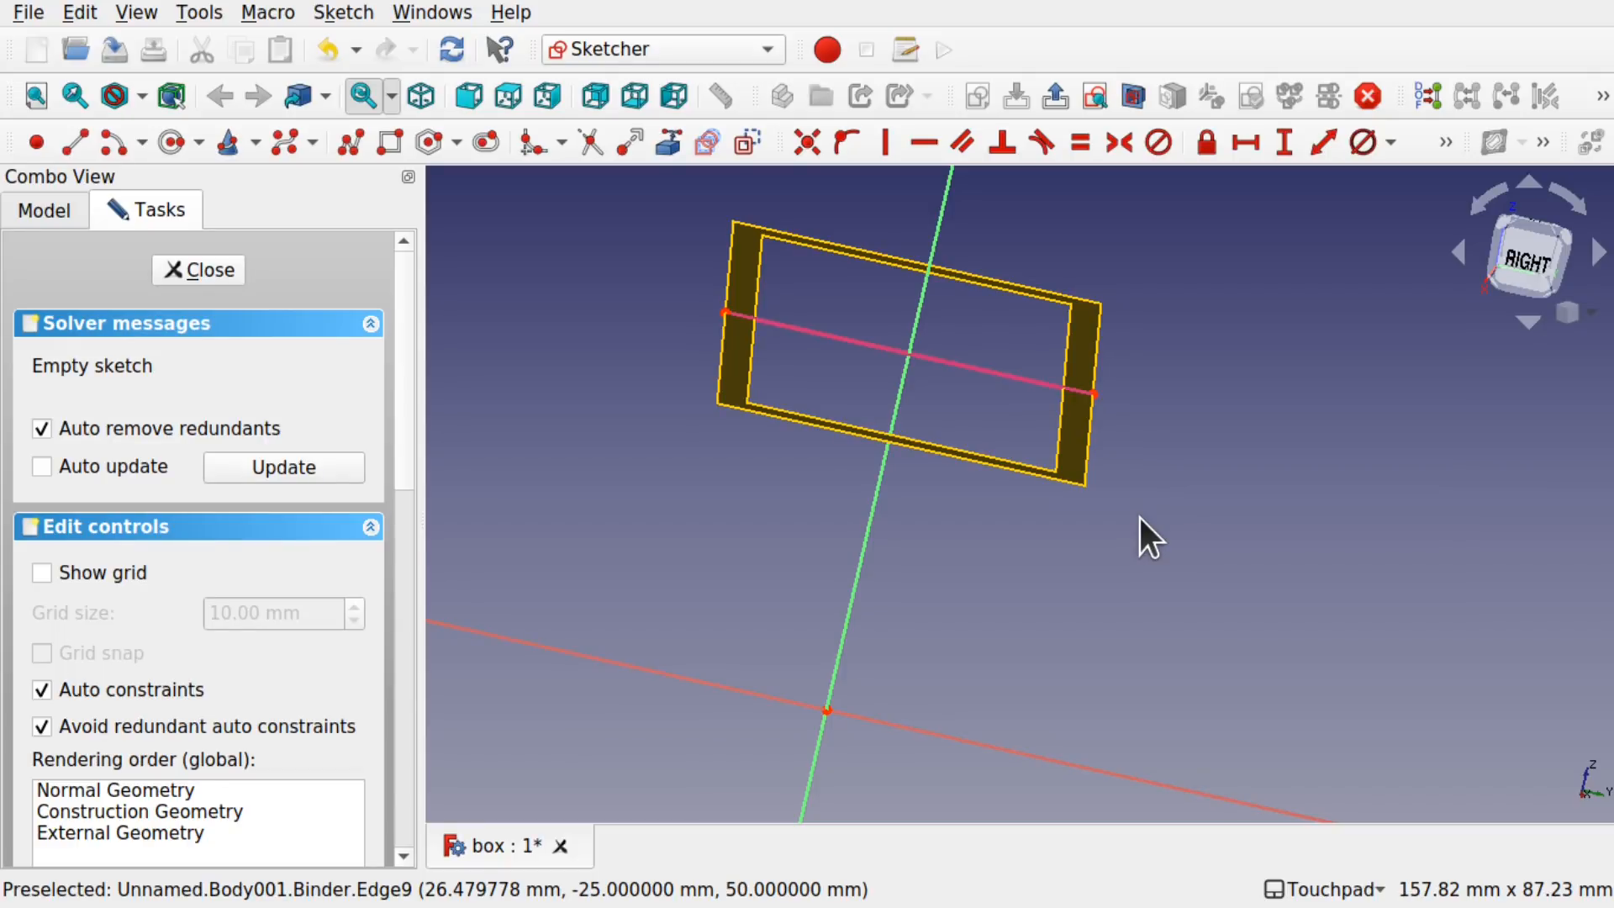
key("g")
key("r")
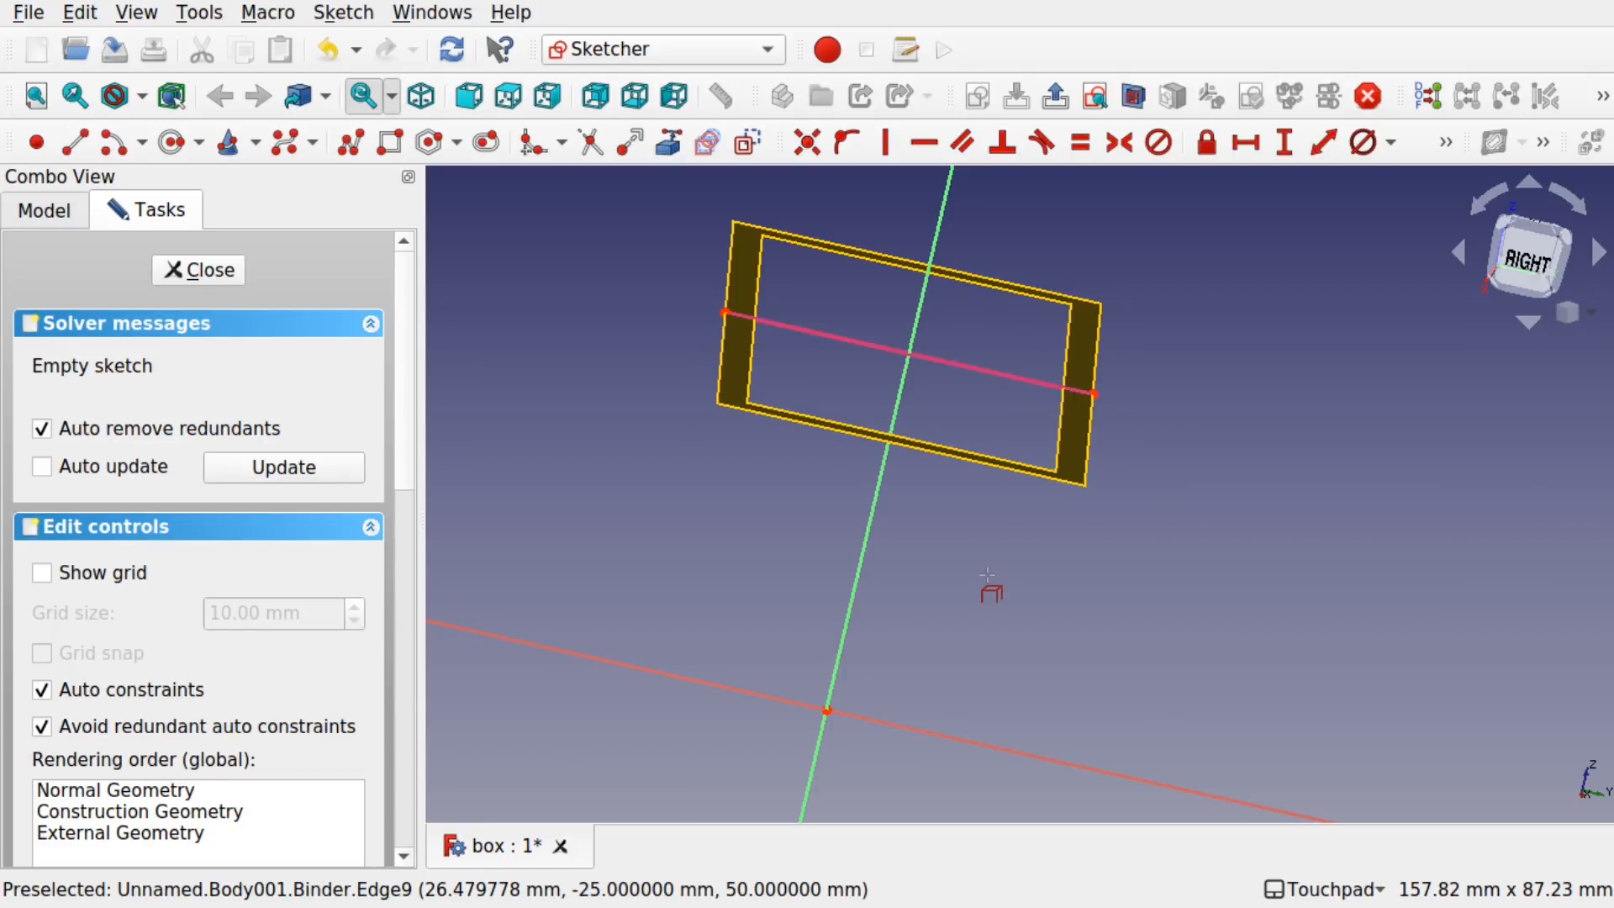
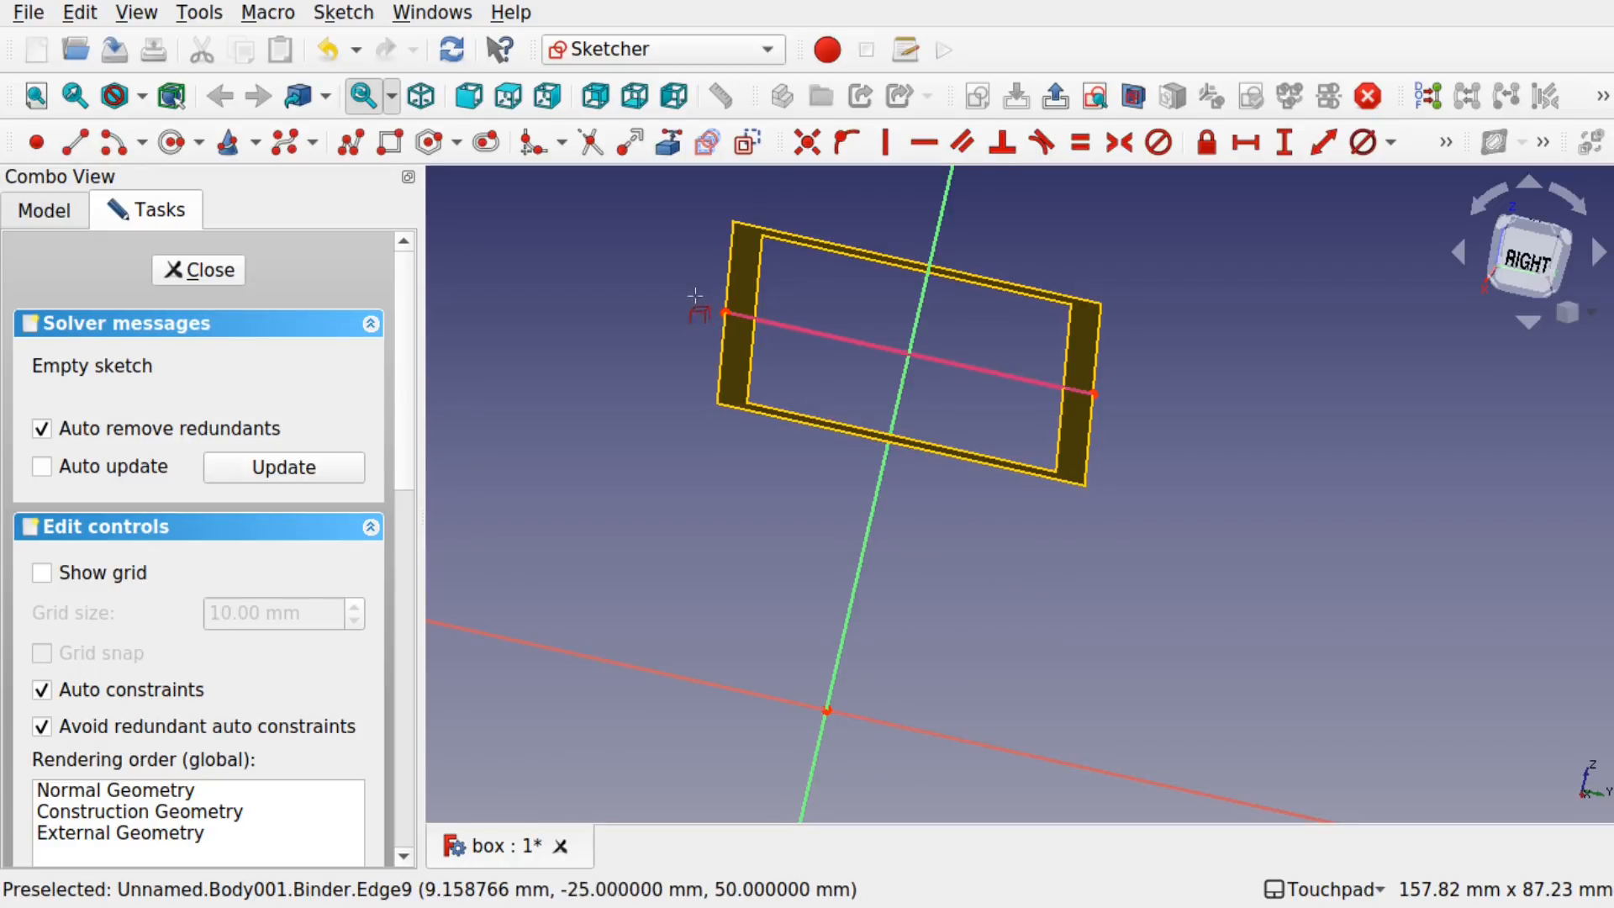
left_click(1525, 260)
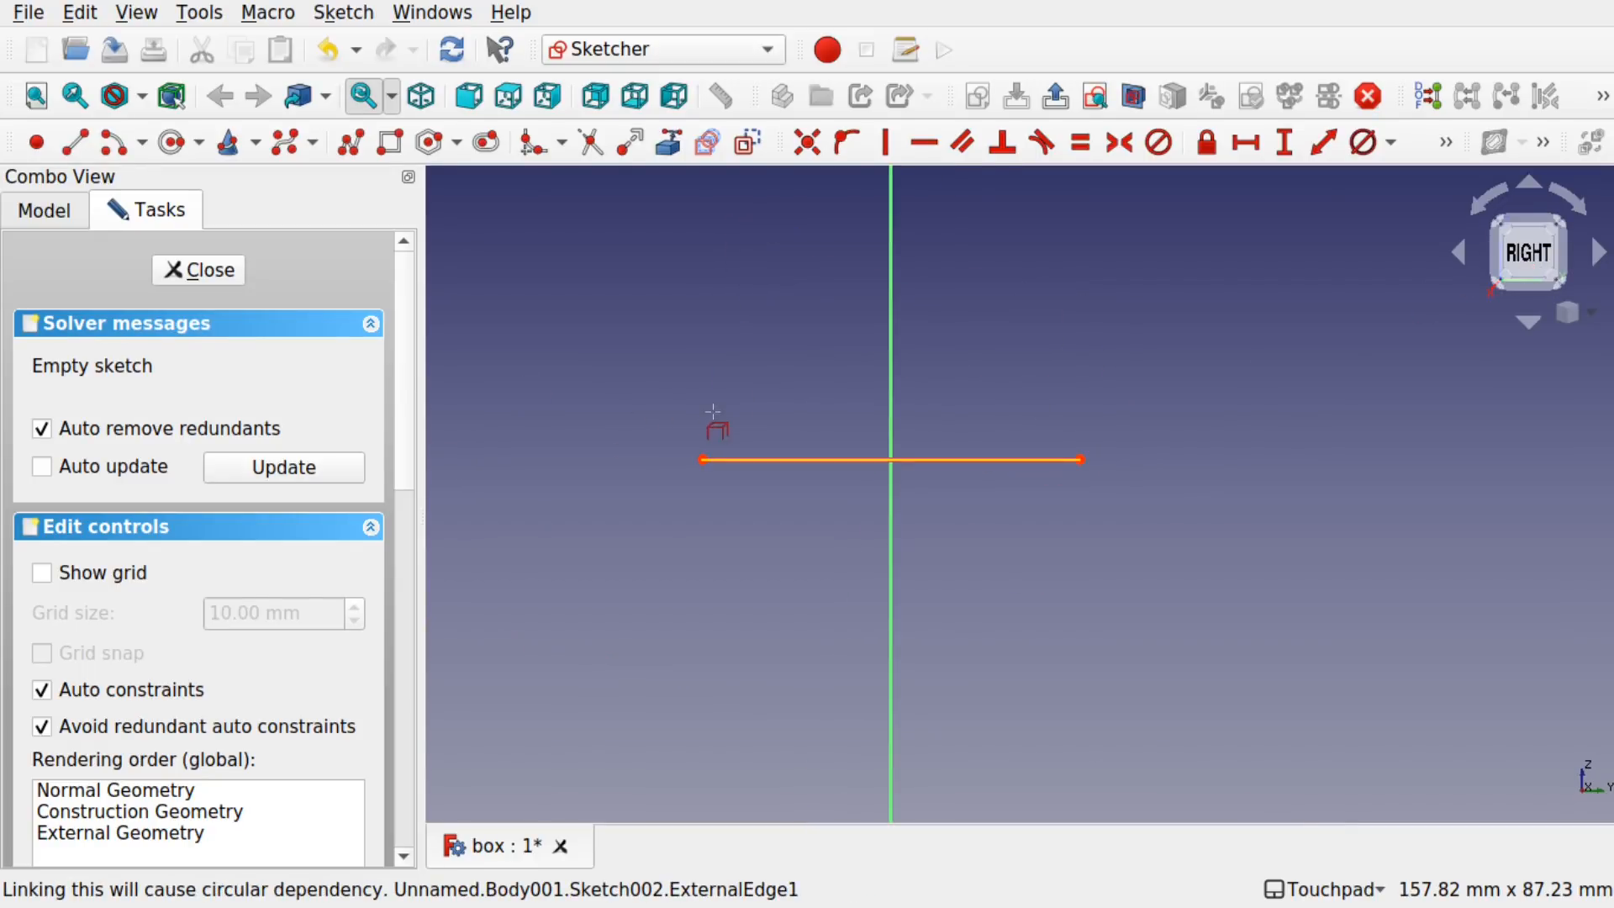
Step: Draw a three-point arc of about 25.4 mm radius between the external edge's endpoints, with its rim point above on the vertical axis
key("Escape")
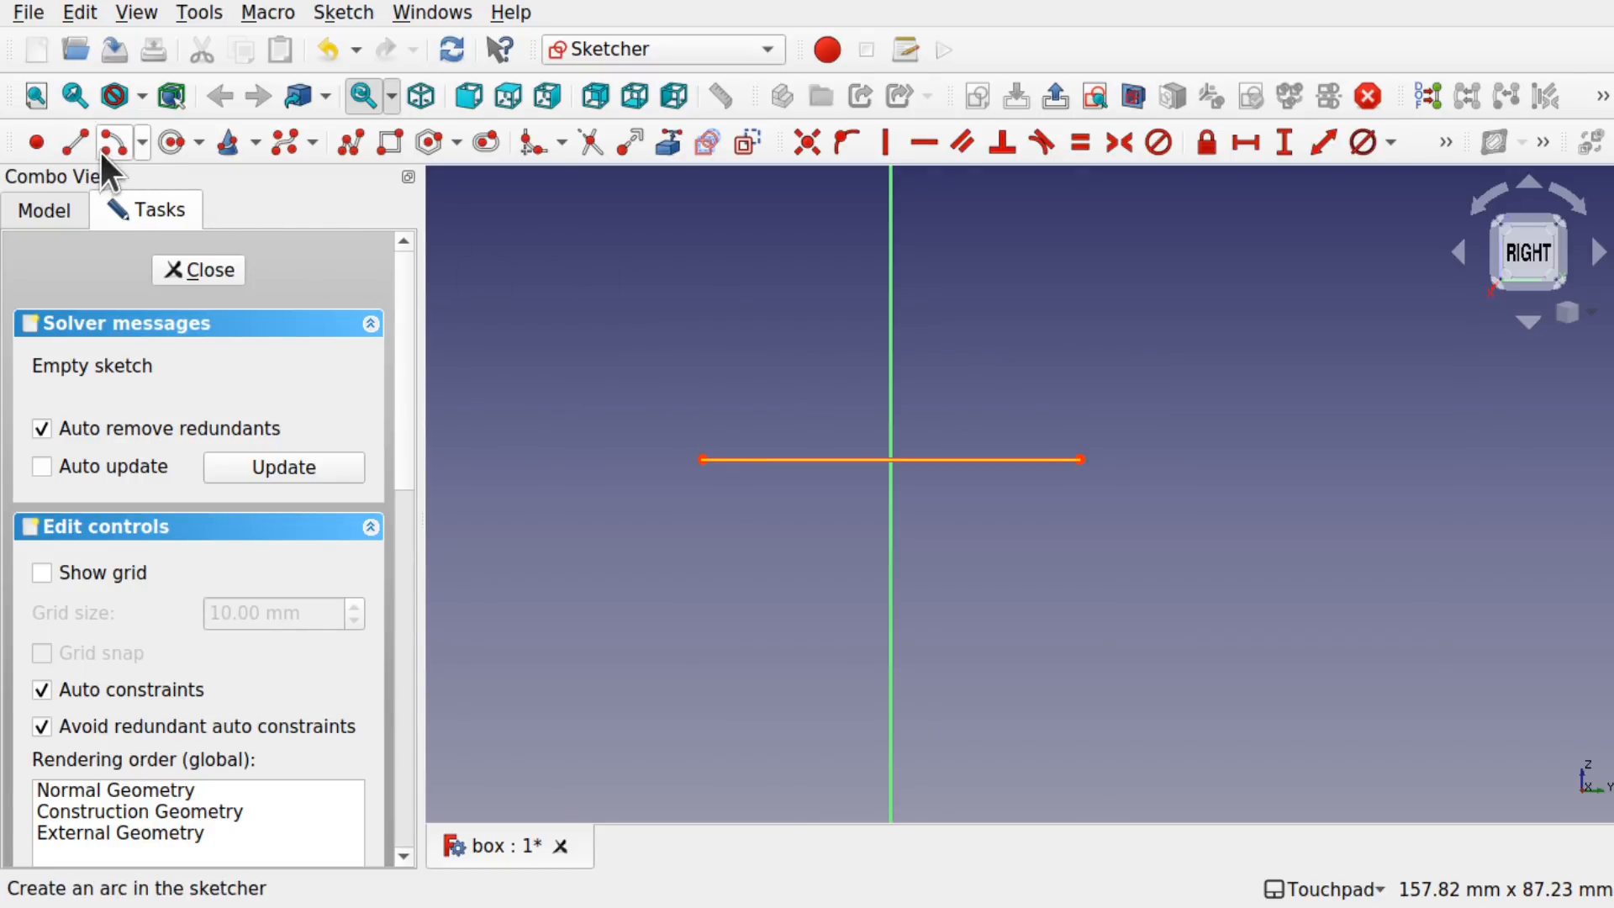
left_click(141, 143)
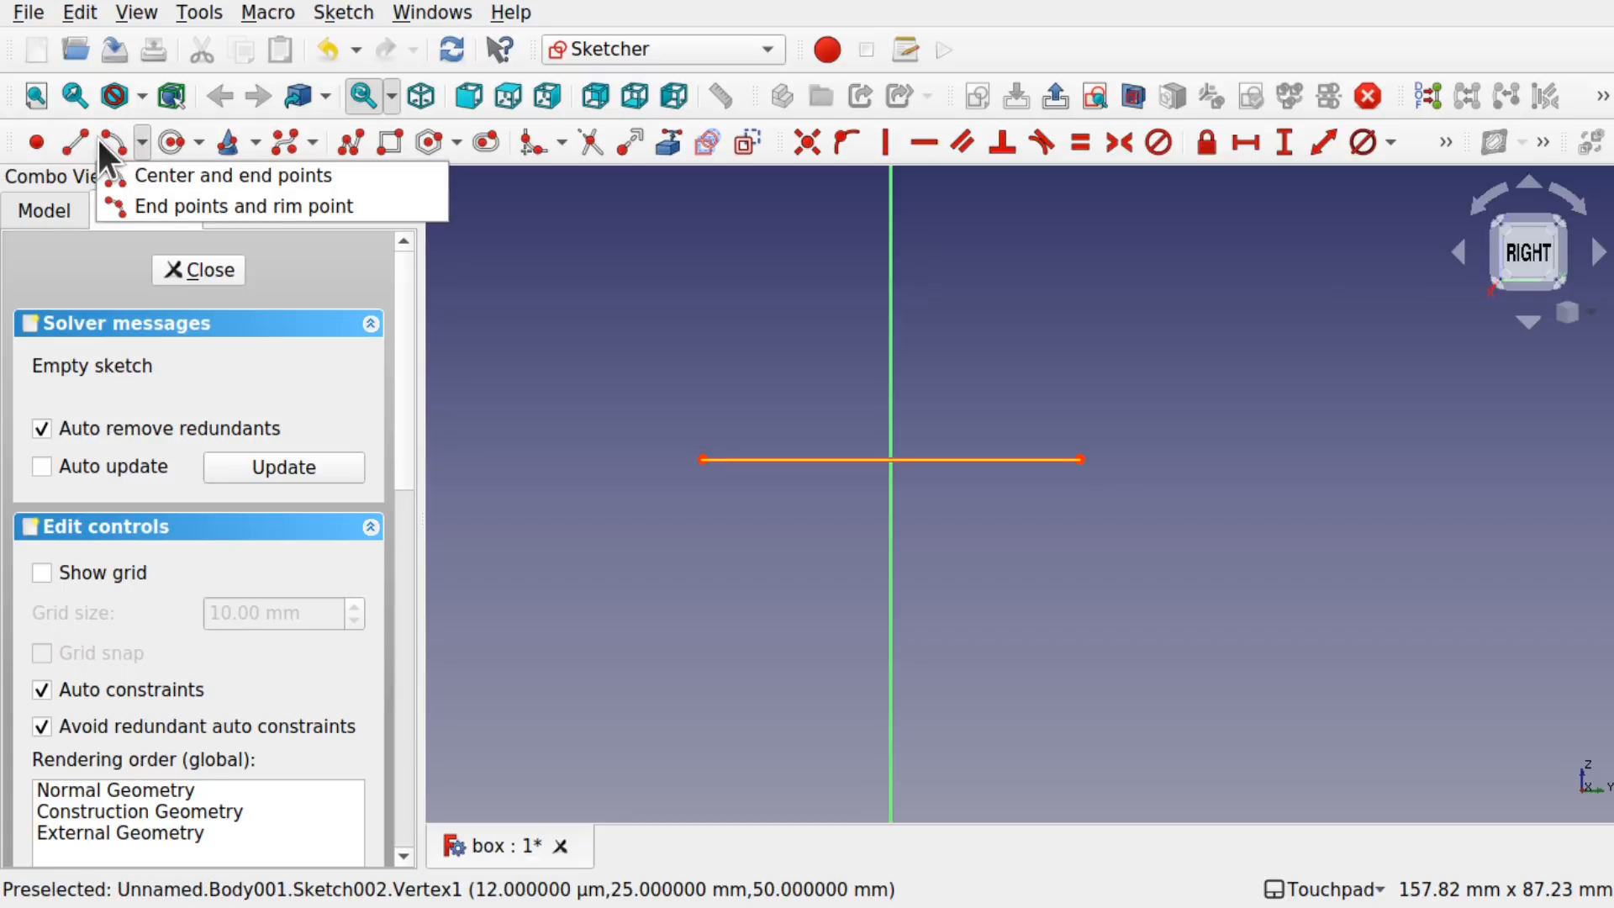
left_click(180, 215)
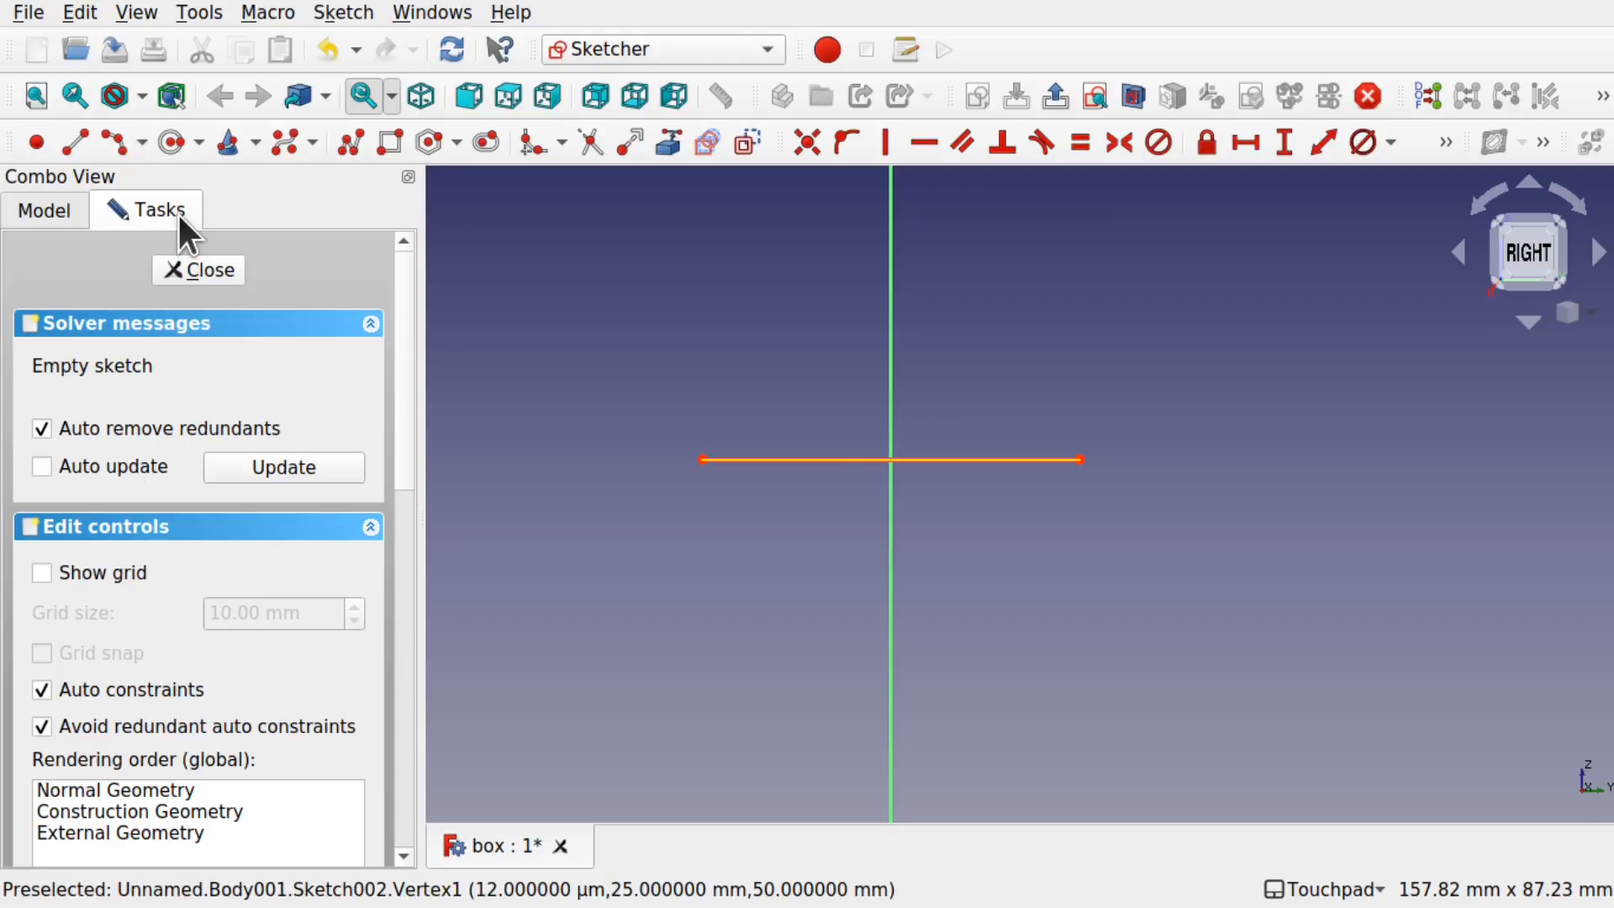
left_click(704, 461)
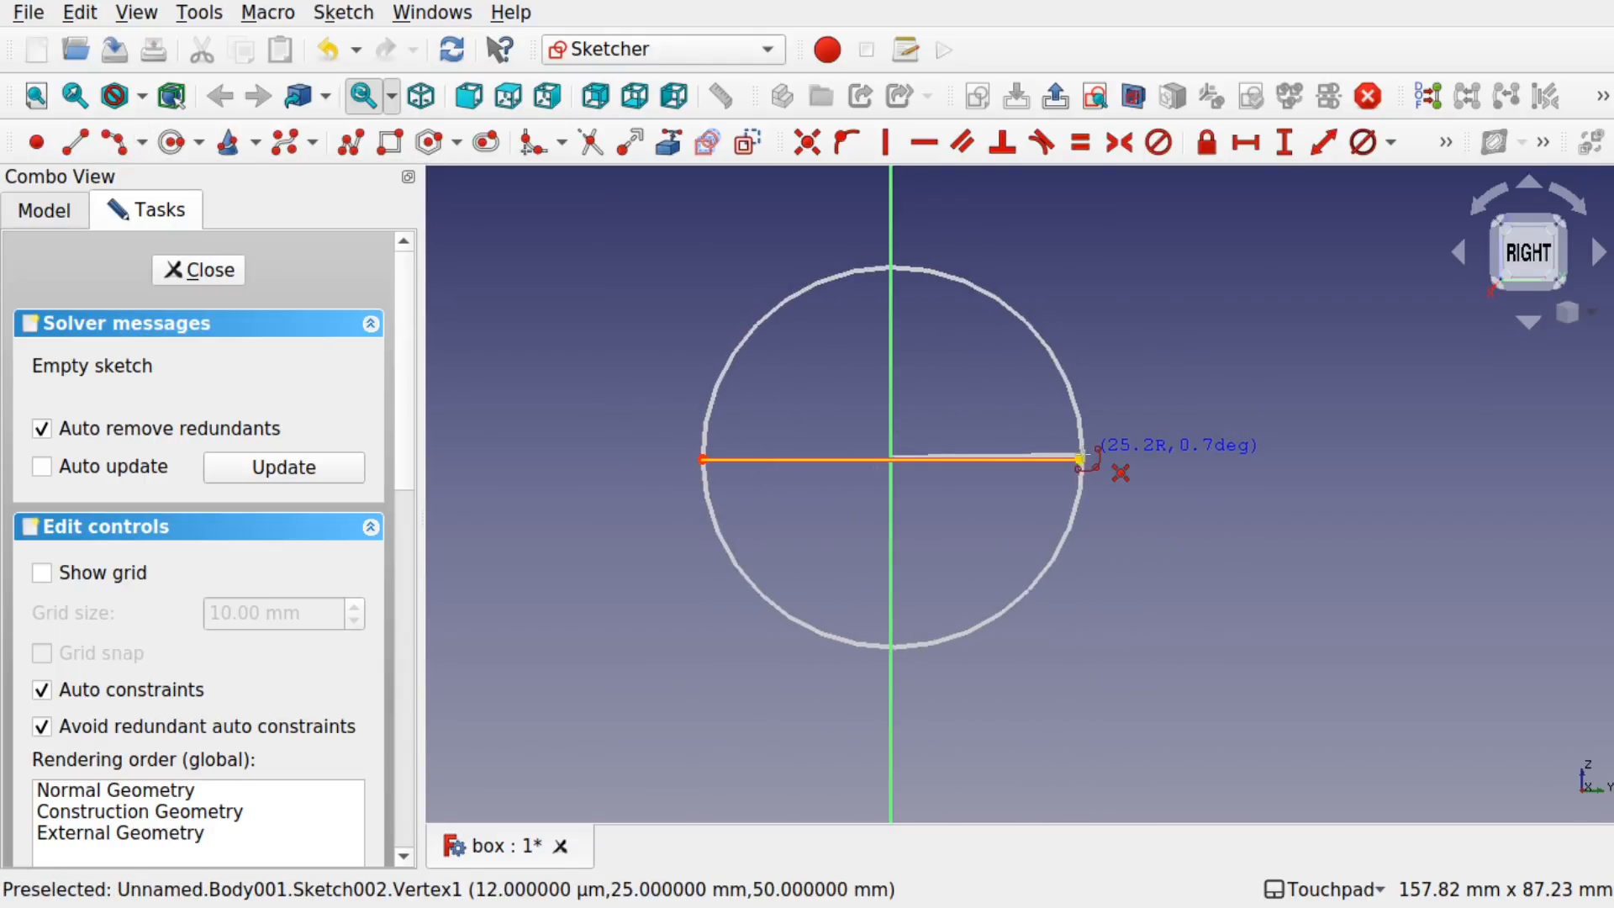
left_click(1082, 459)
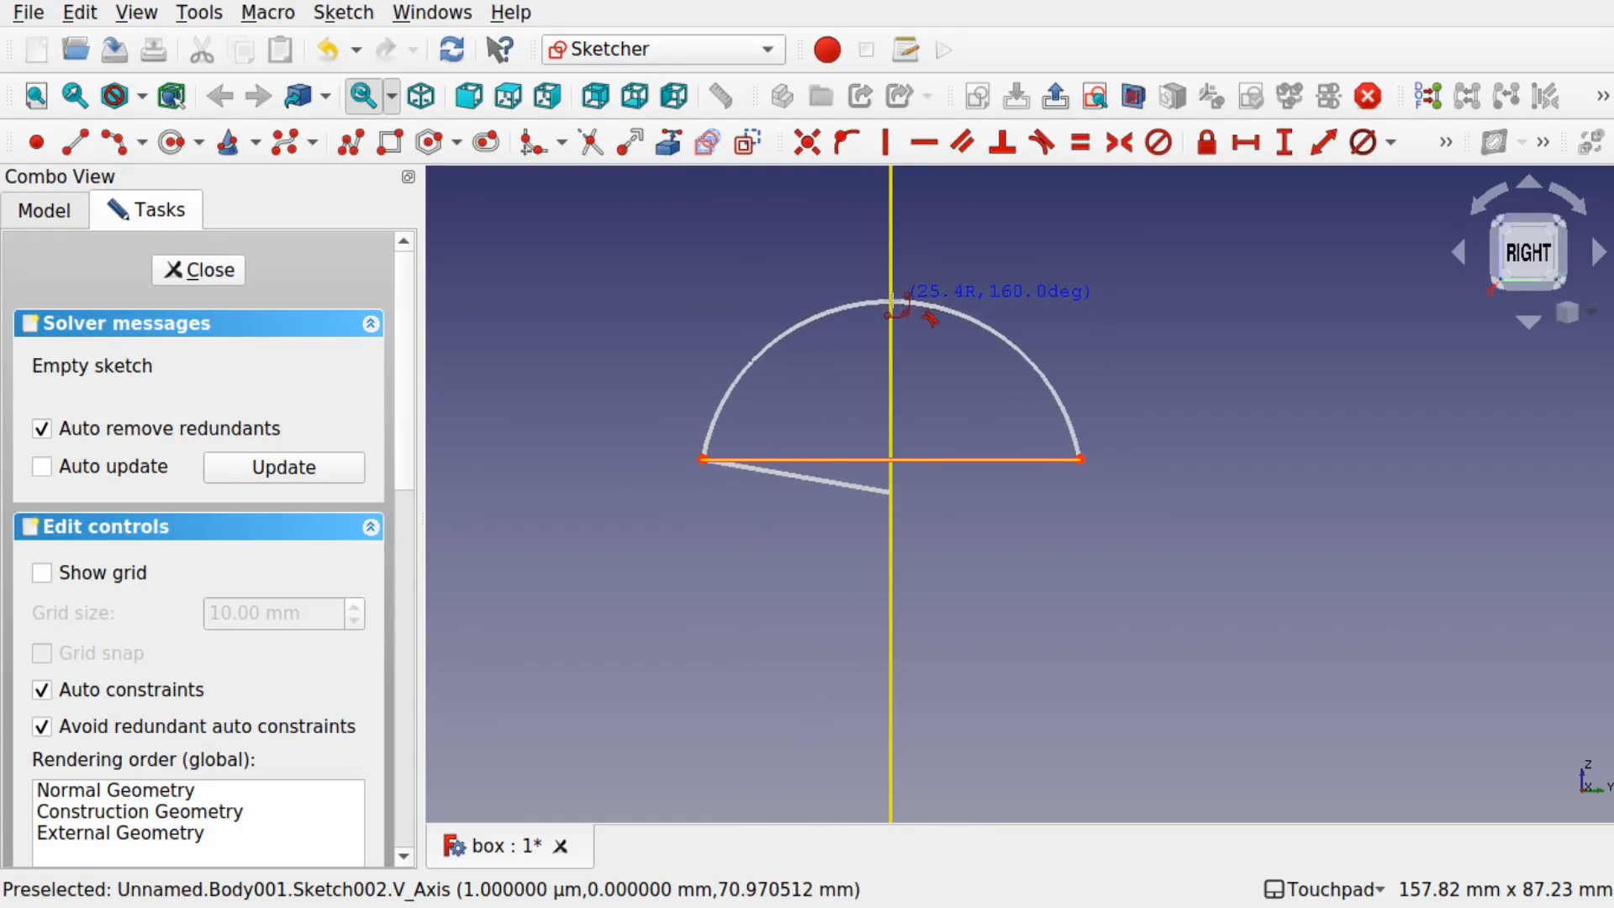
left_click(892, 301)
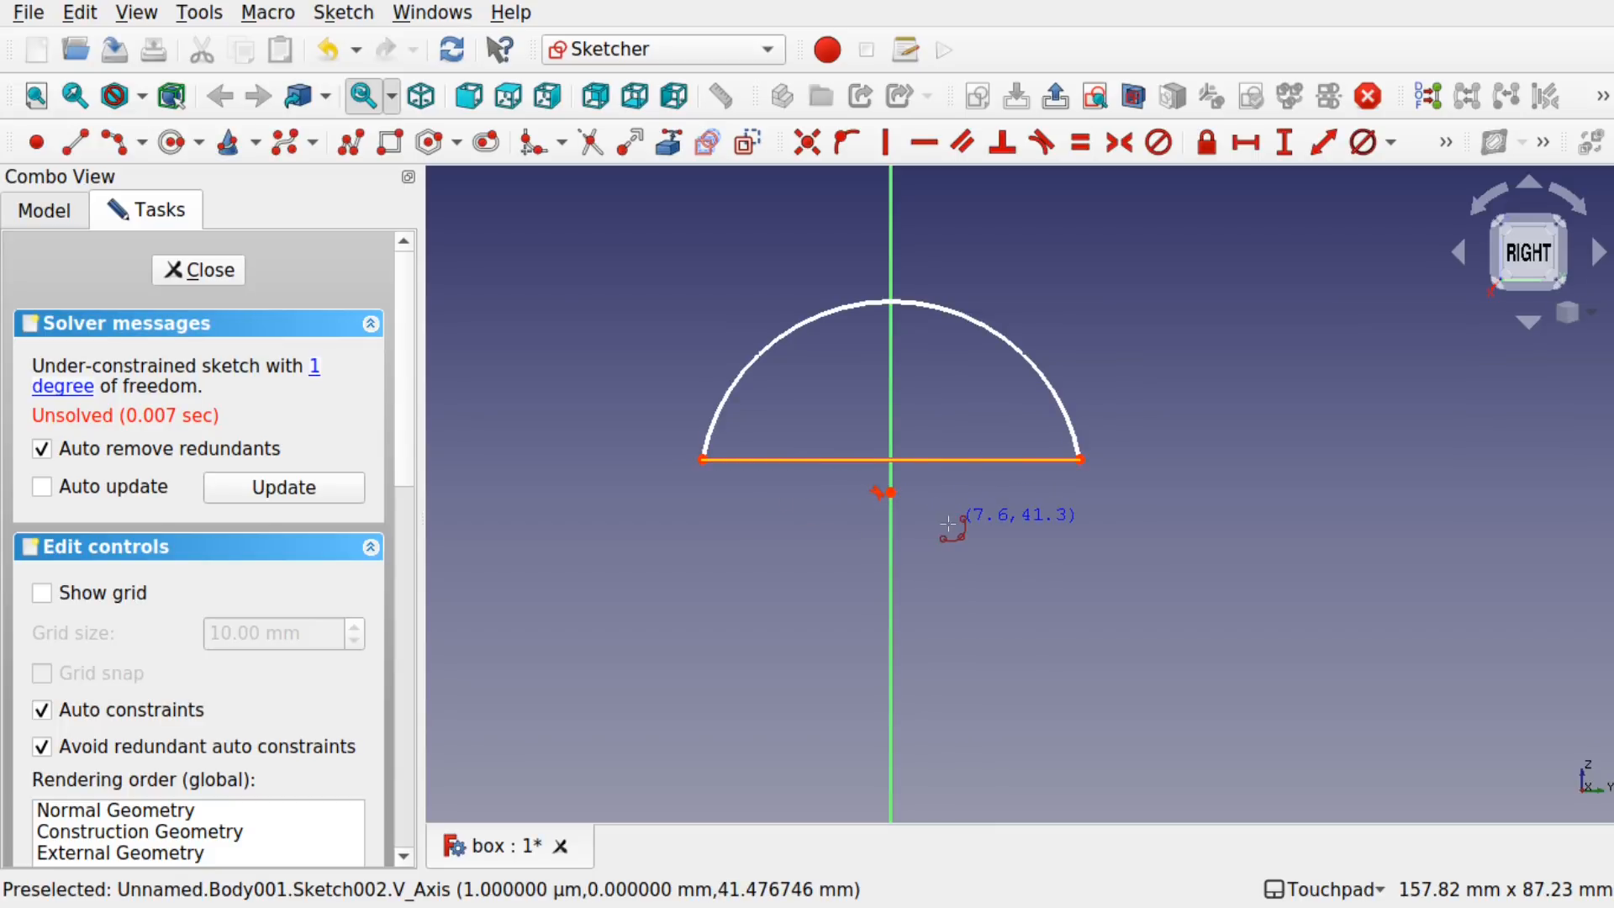
key("Escape")
left_click_drag(891, 493, 876, 506)
left_click(875, 496)
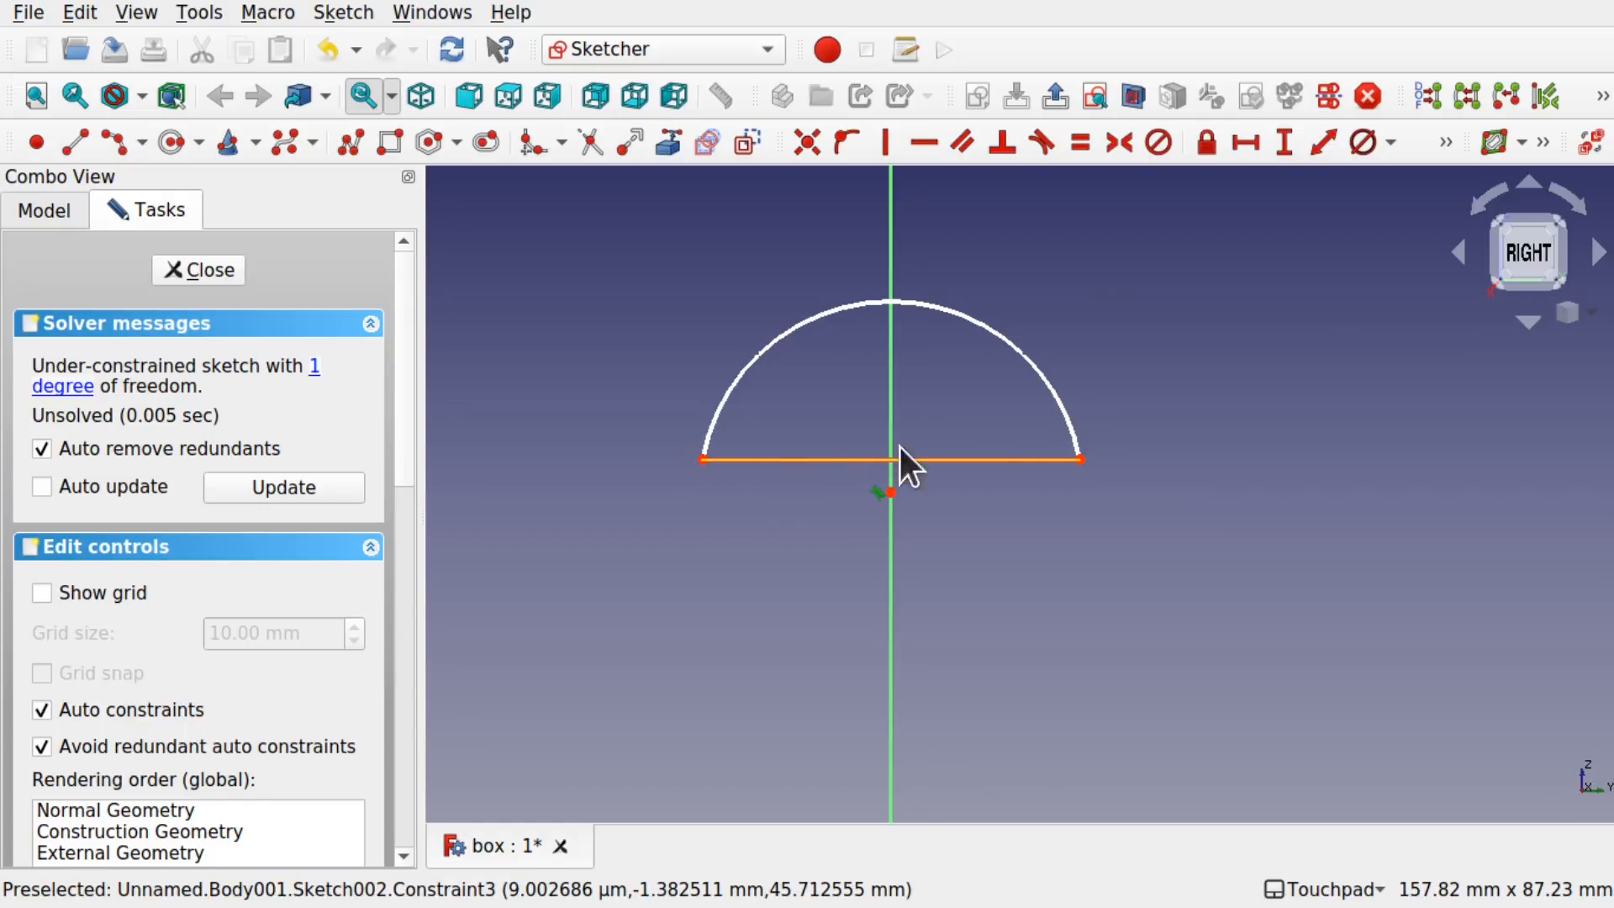
Step: Draw a line joining the arc's two endpoints along the external edge to close the lid profile
left_click(87, 141)
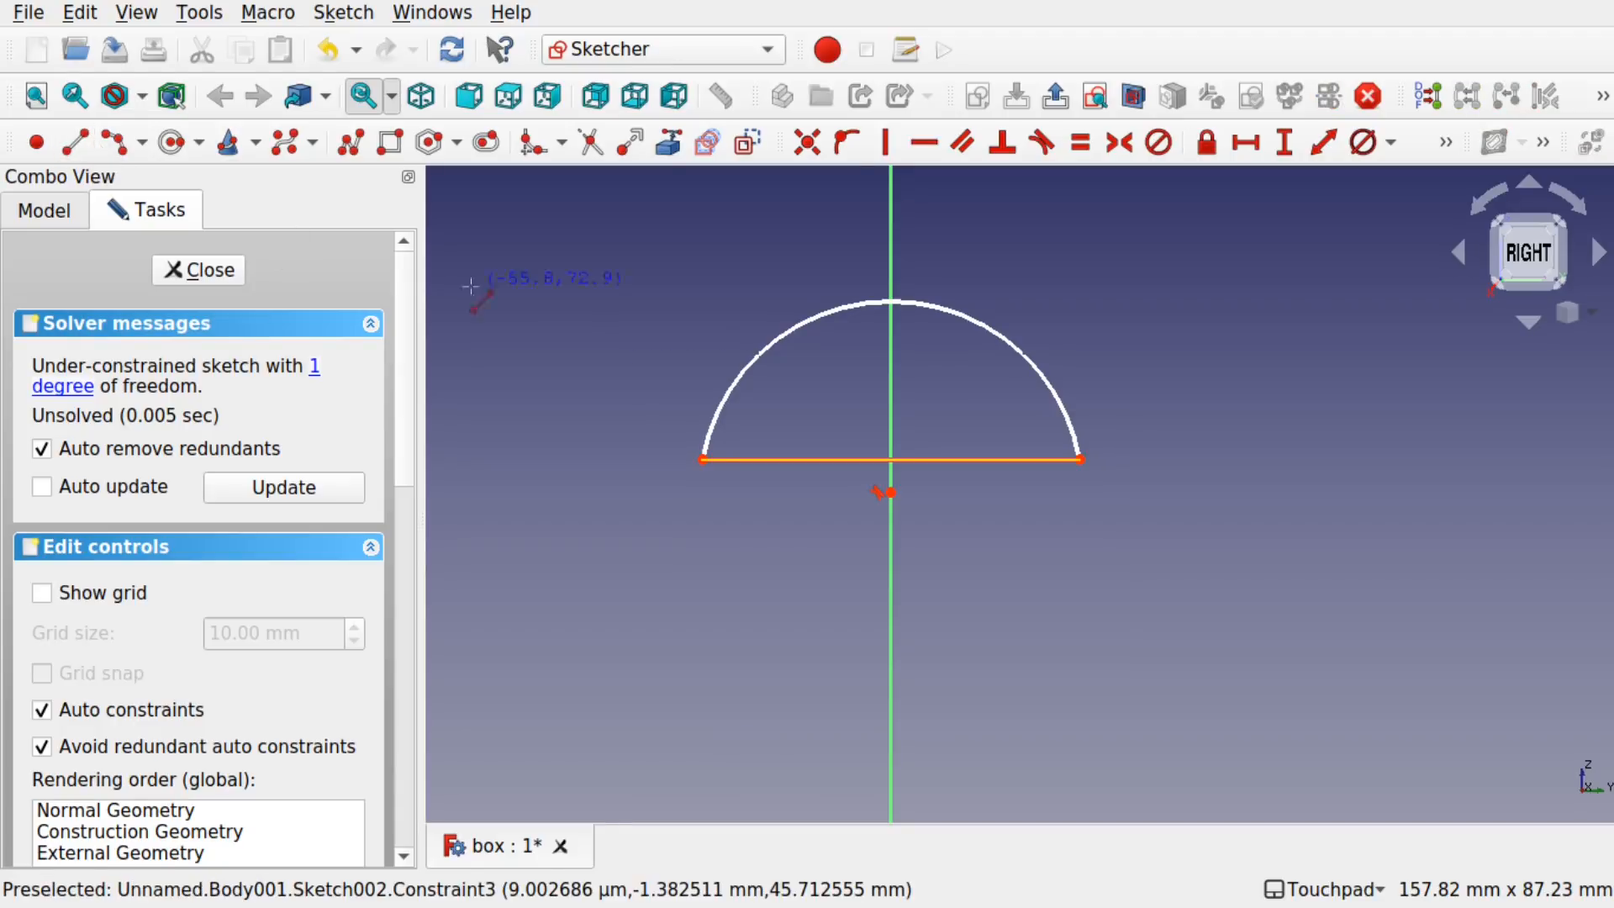
middle_click_drag(827, 424, 670, 374, "alt")
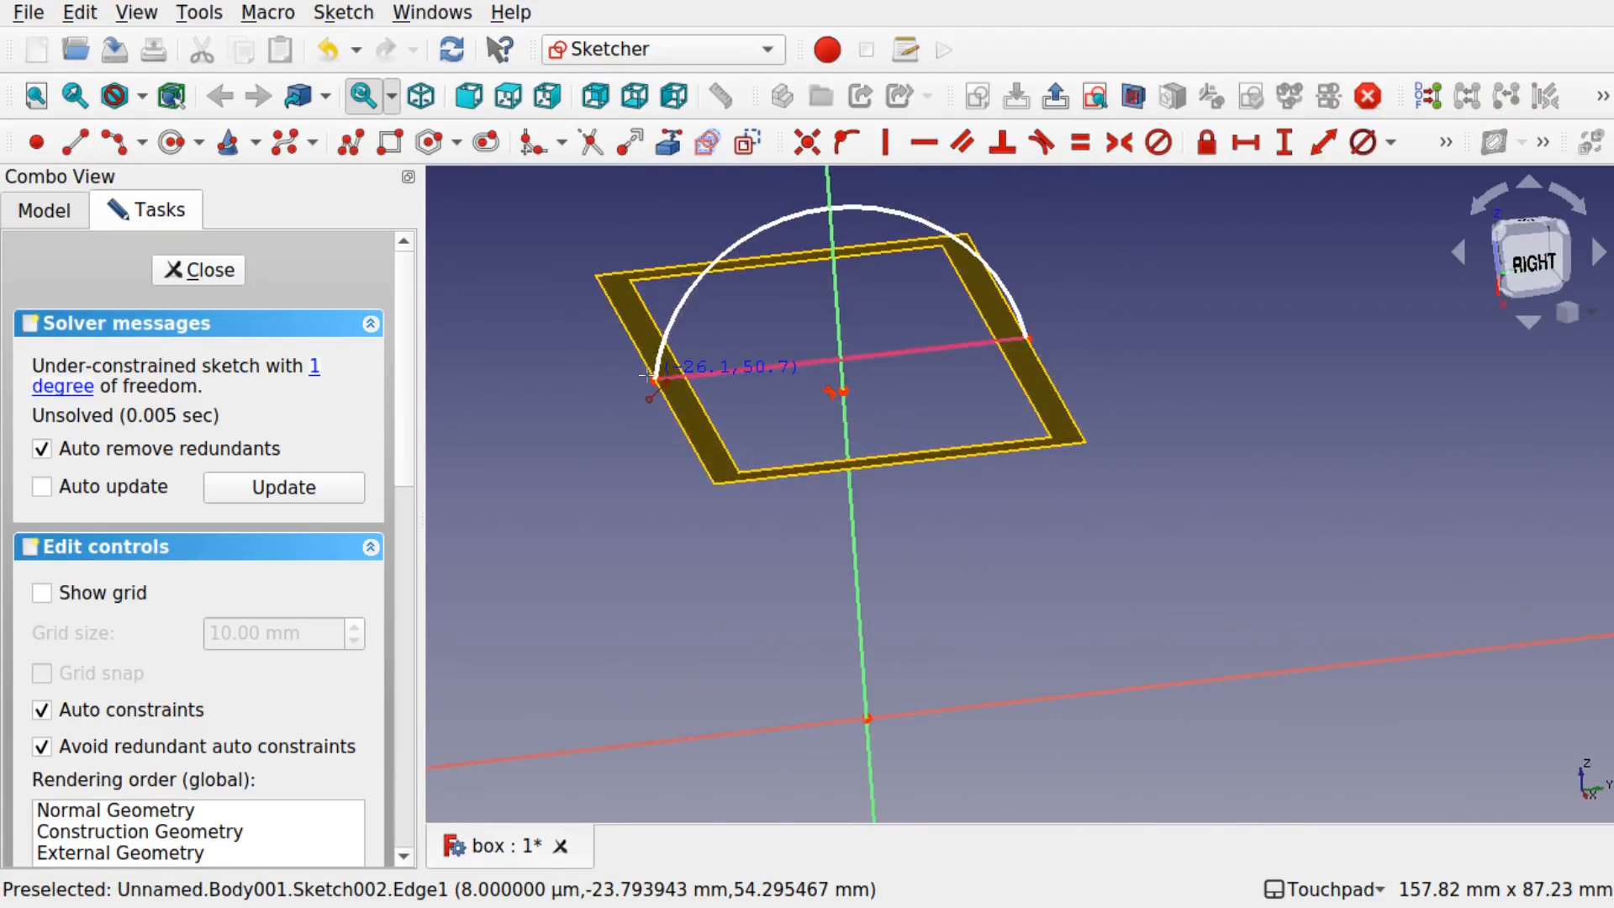
middle_click_drag(1000, 299, 772, 372, "alt")
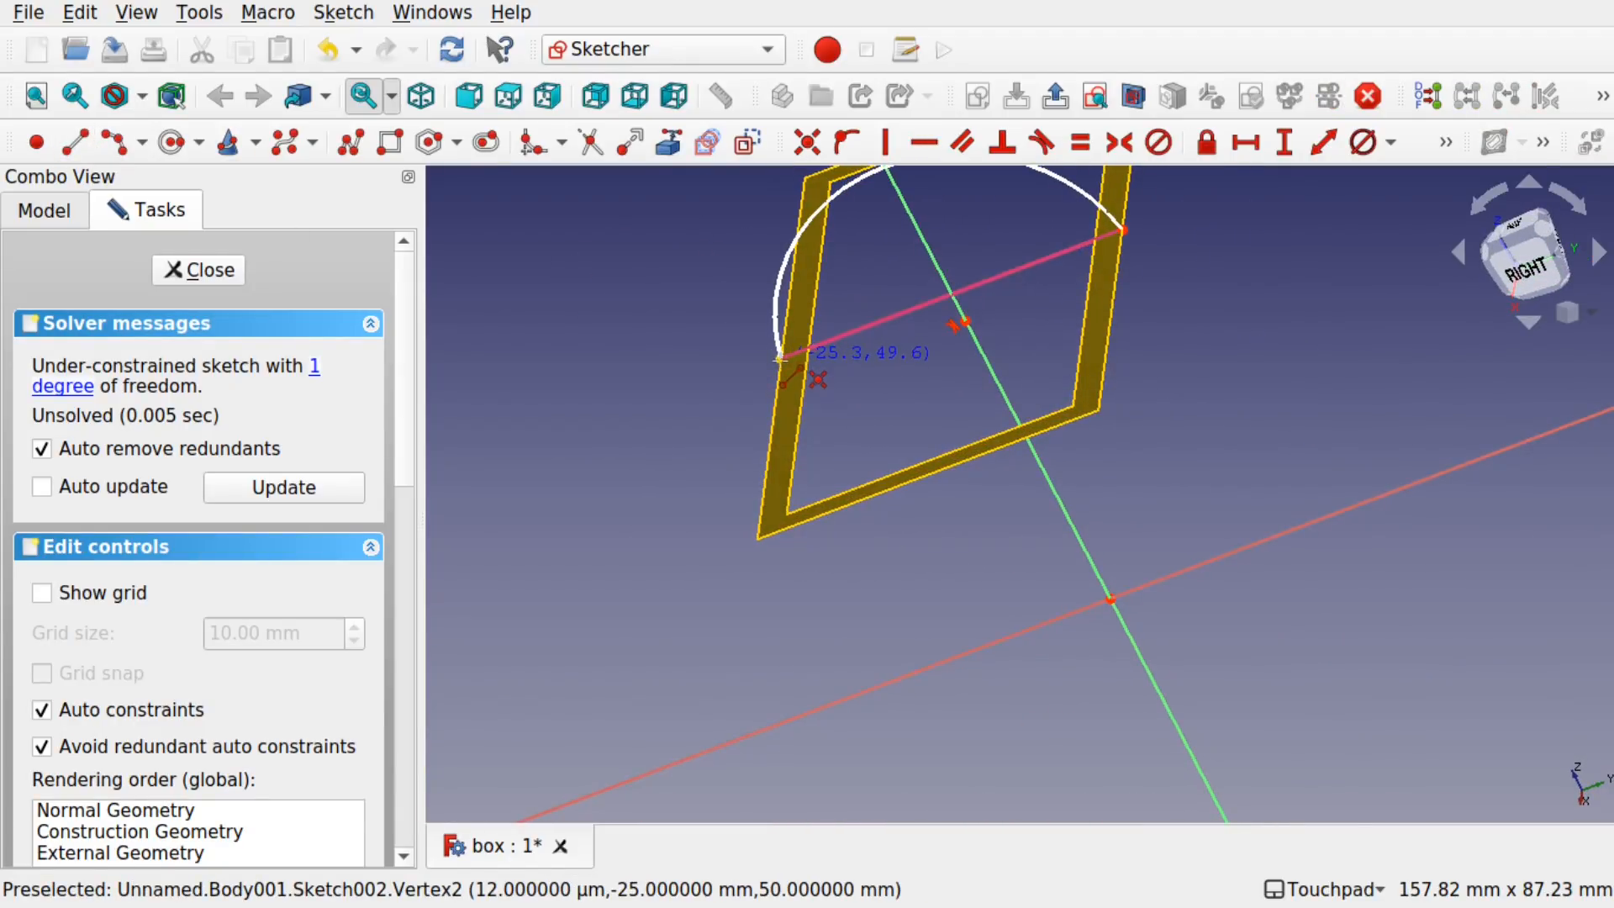
left_click(780, 358)
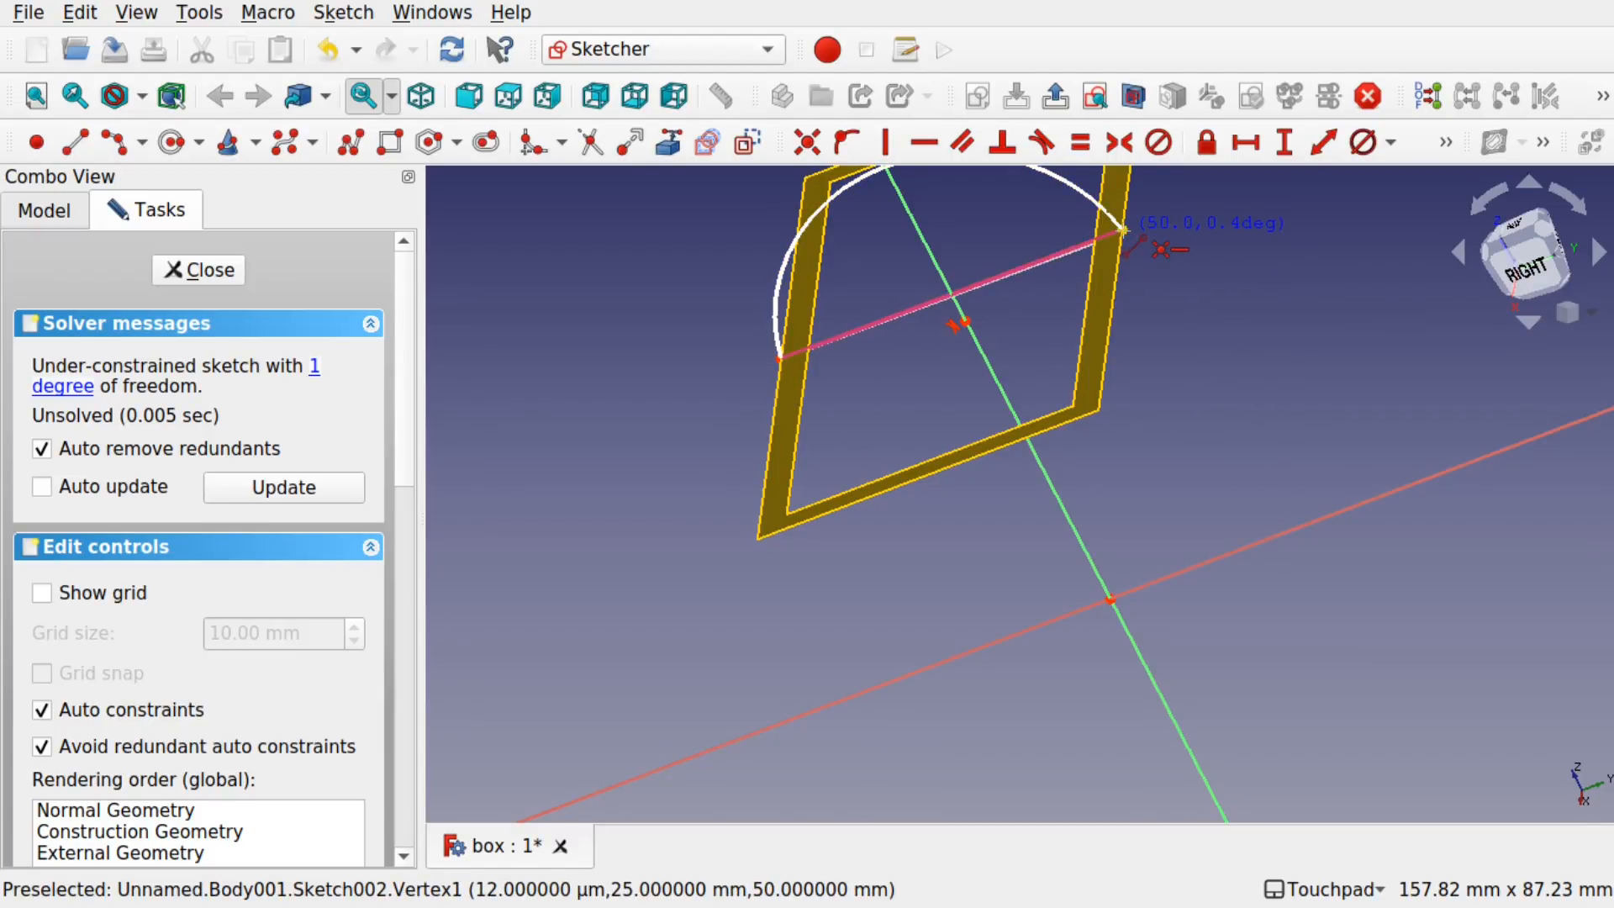
left_click(1124, 229)
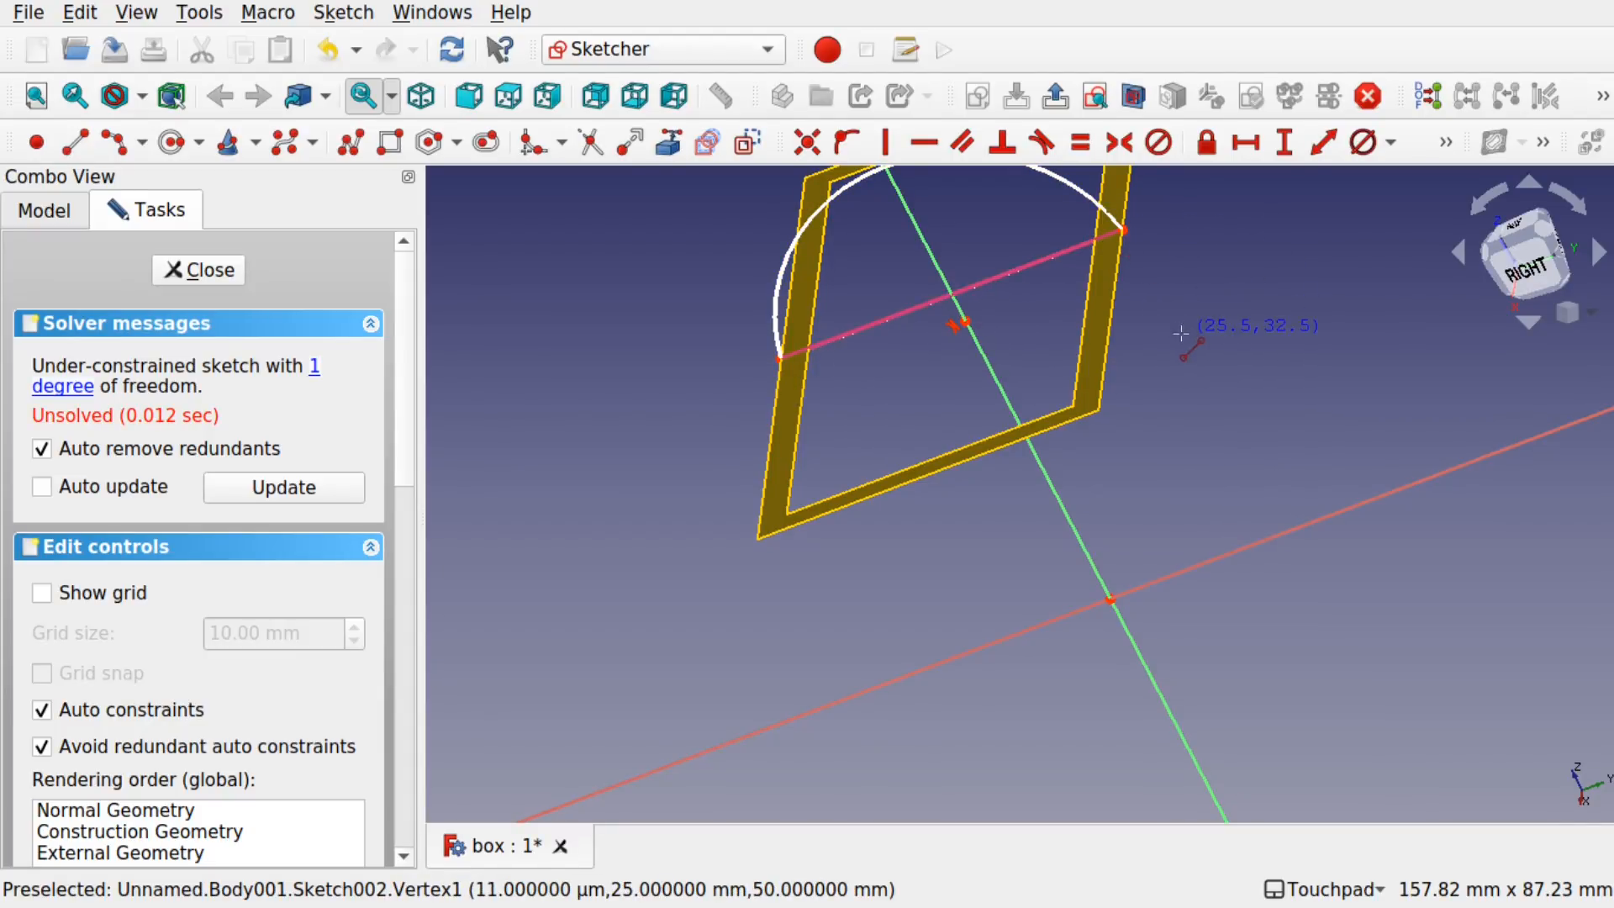
mouse_move(1025, 318)
left_mouse_down("alt")
mouse_move(1088, 268)
mouse_move(1086, 290)
left_mouse_up("alt")
left_click(1528, 252)
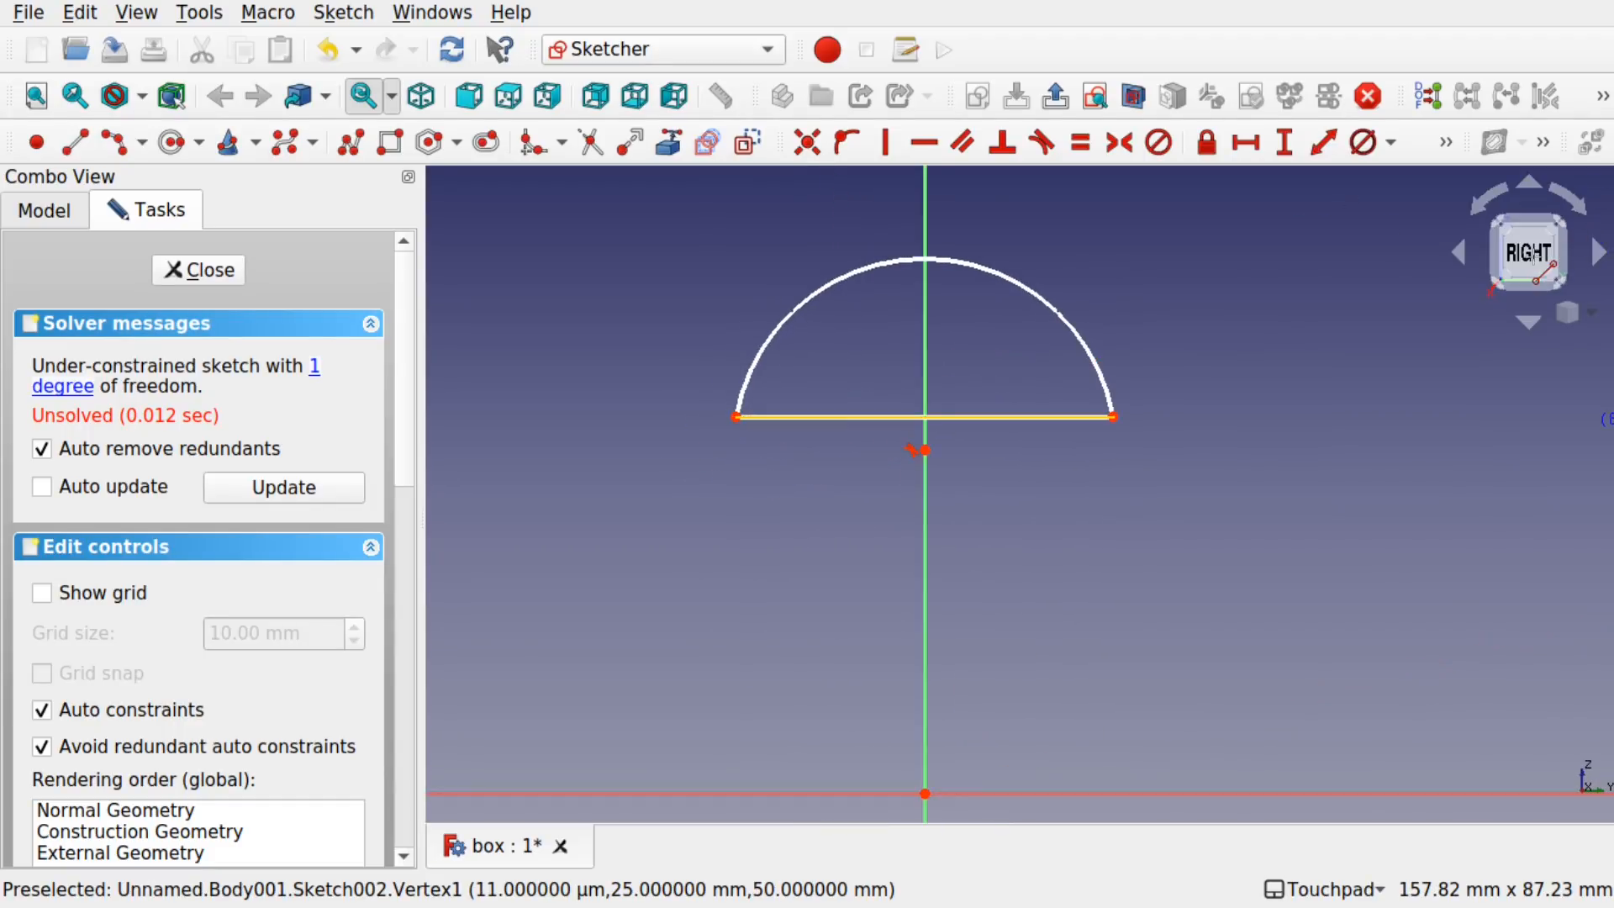
Step: Delete the constraint beside the arc's centre on the vertical axis and shift the centre point slightly
scroll(926, 416, "up", 3)
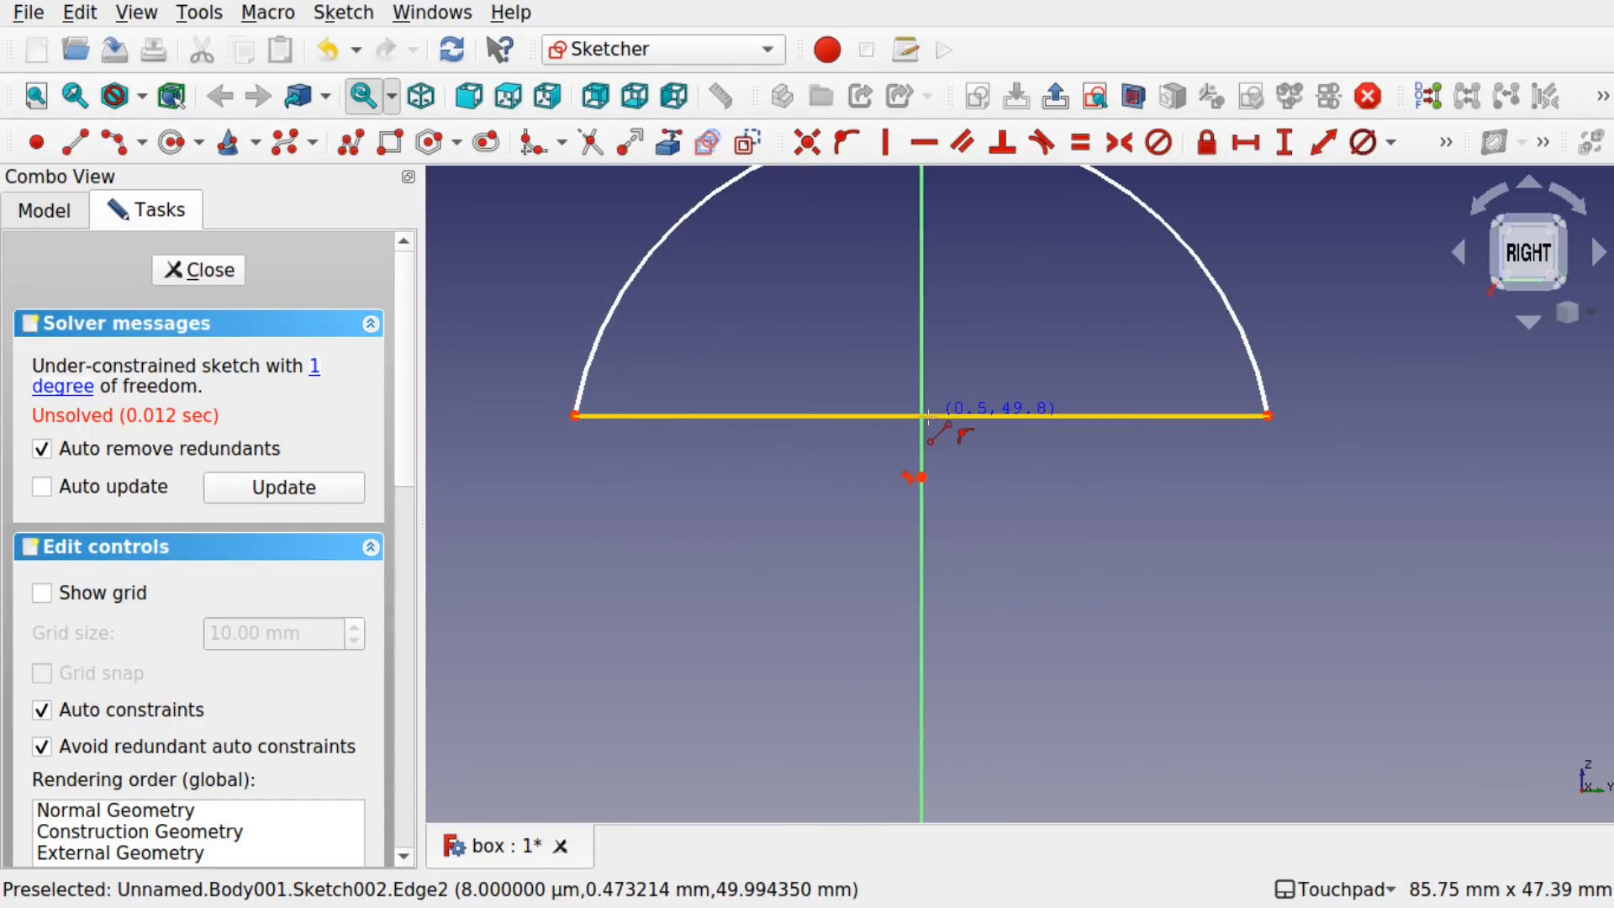
mouse_move(927, 415)
left_mouse_down("shift")
mouse_move(948, 532)
mouse_move(935, 519)
left_mouse_up("shift")
left_click(915, 559)
key("Delete")
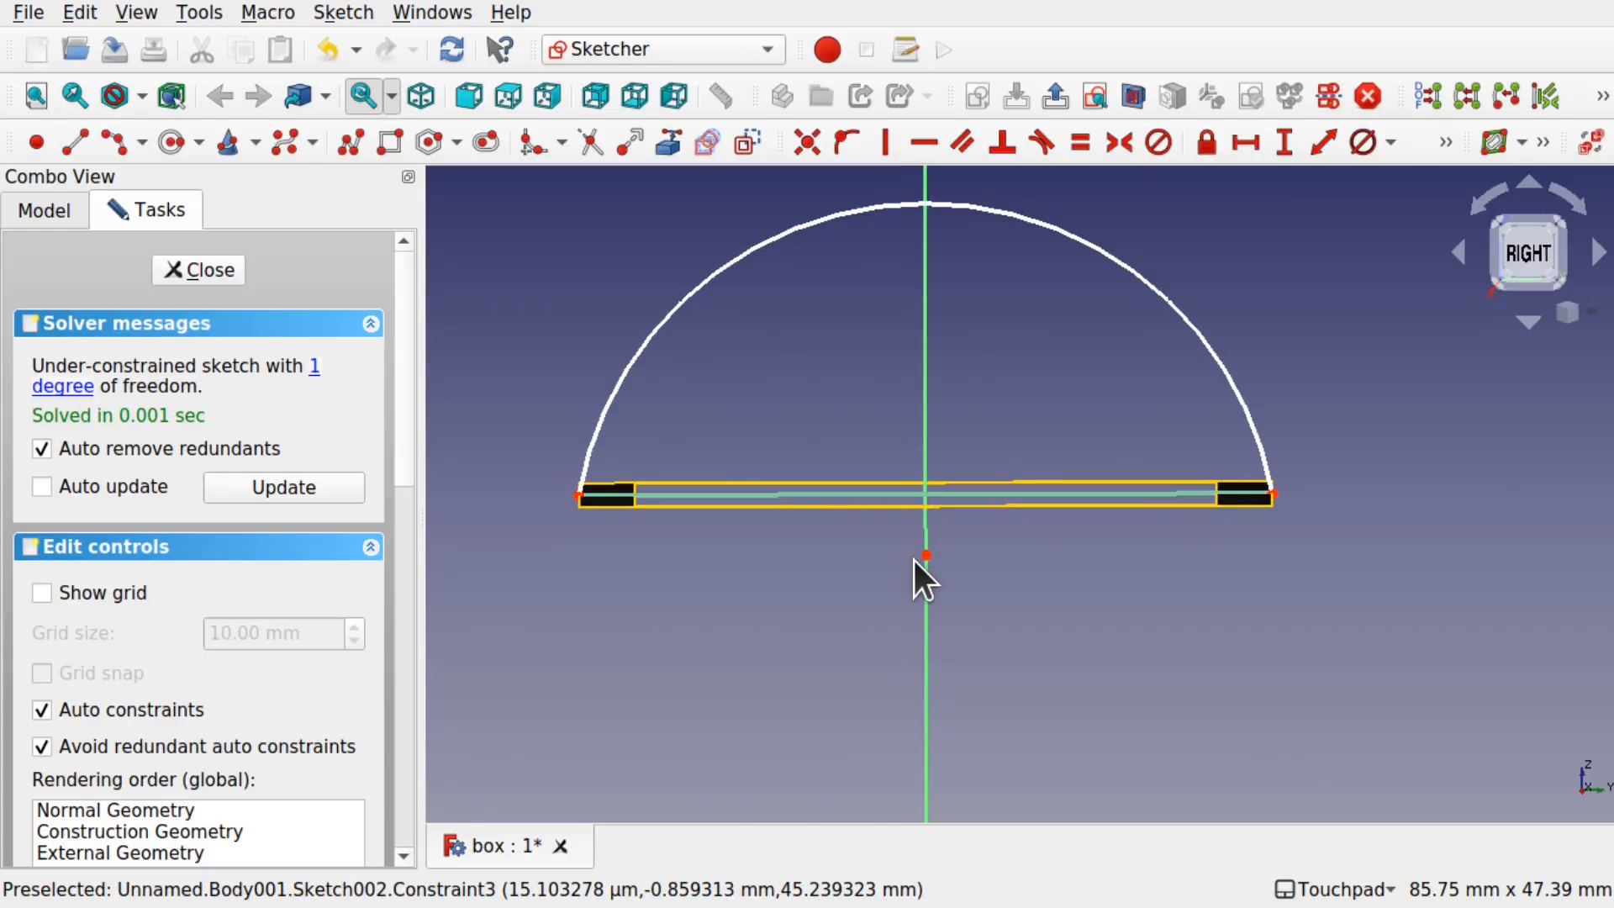
mouse_move(926, 551)
left_mouse_down()
mouse_move(940, 532)
mouse_move(932, 573)
mouse_move(928, 551)
left_mouse_up()
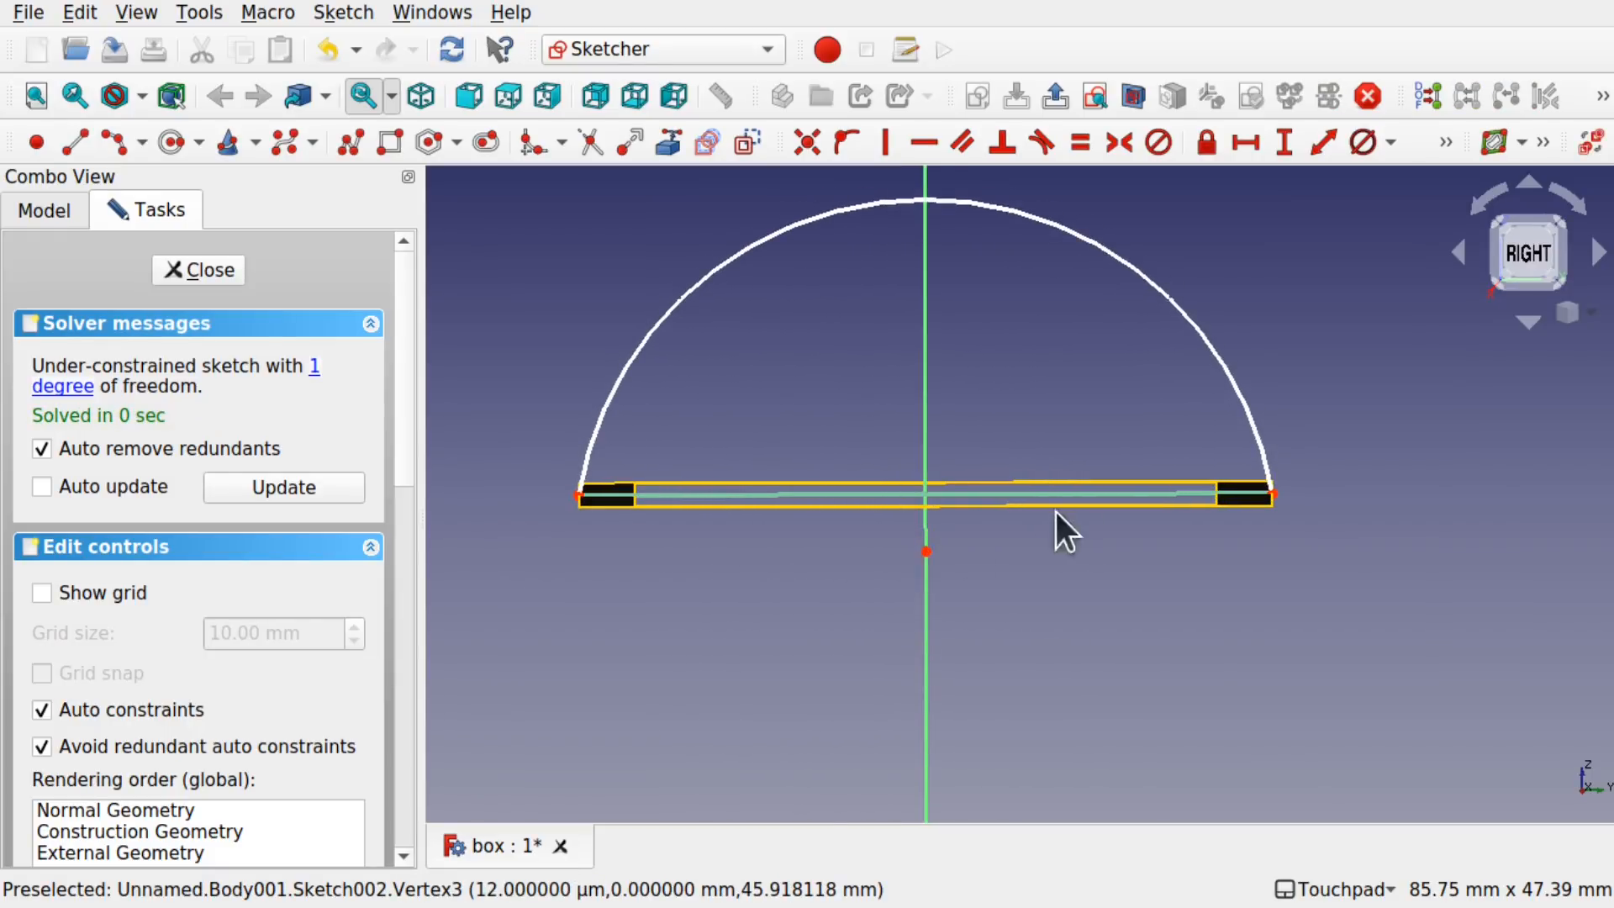
Step: Constrain the arc's radius to 25 mm
left_click(1221, 497)
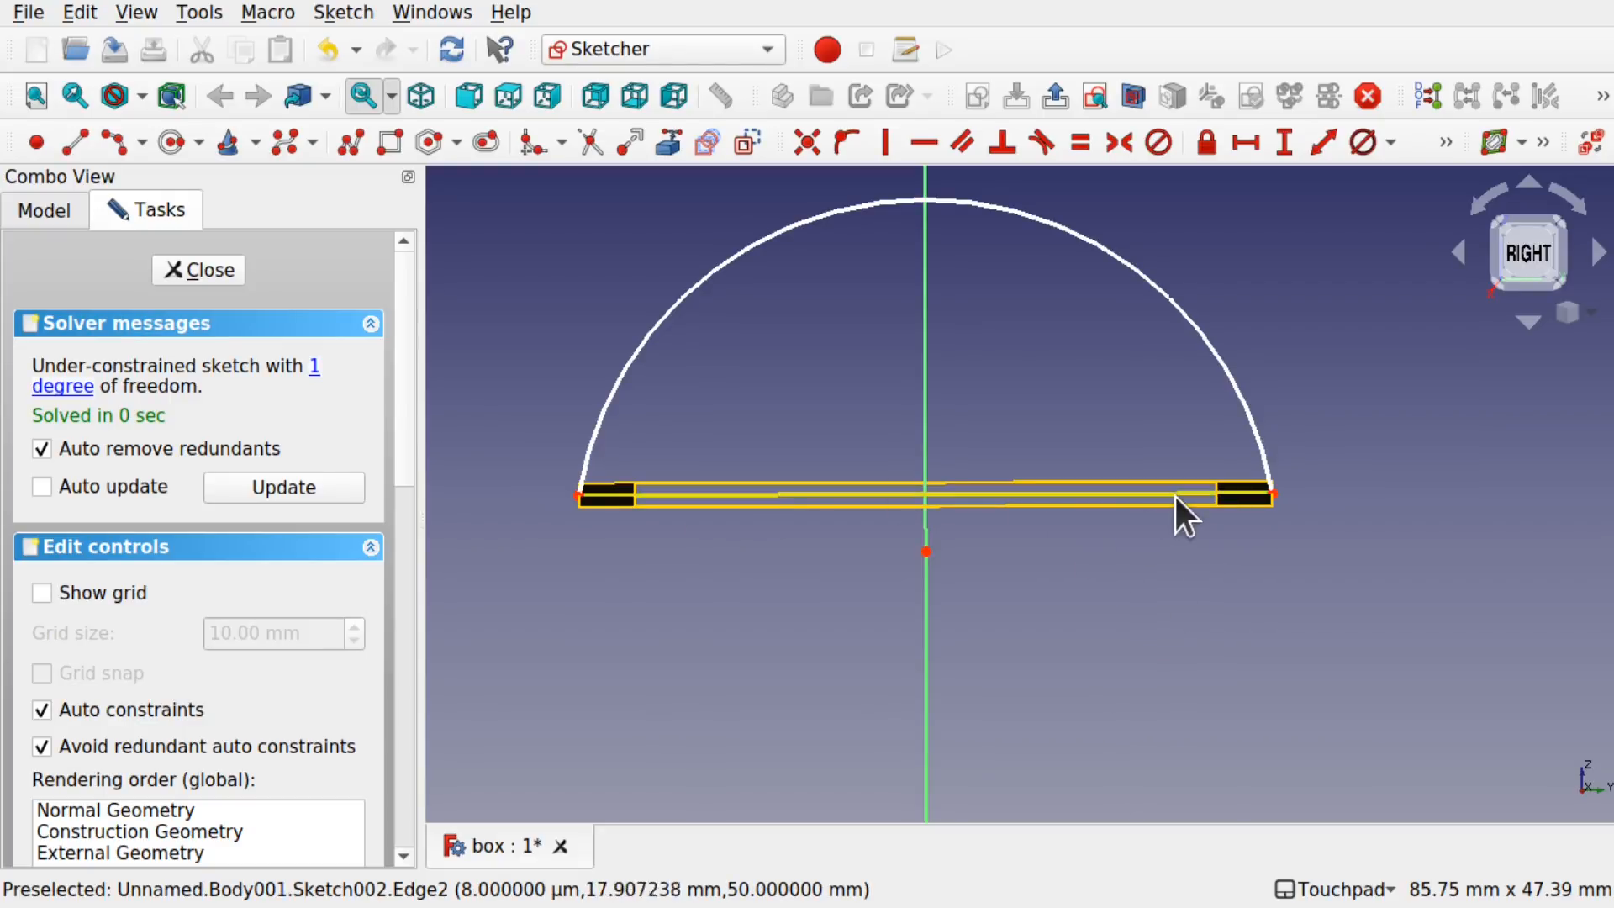
left_click(1203, 323)
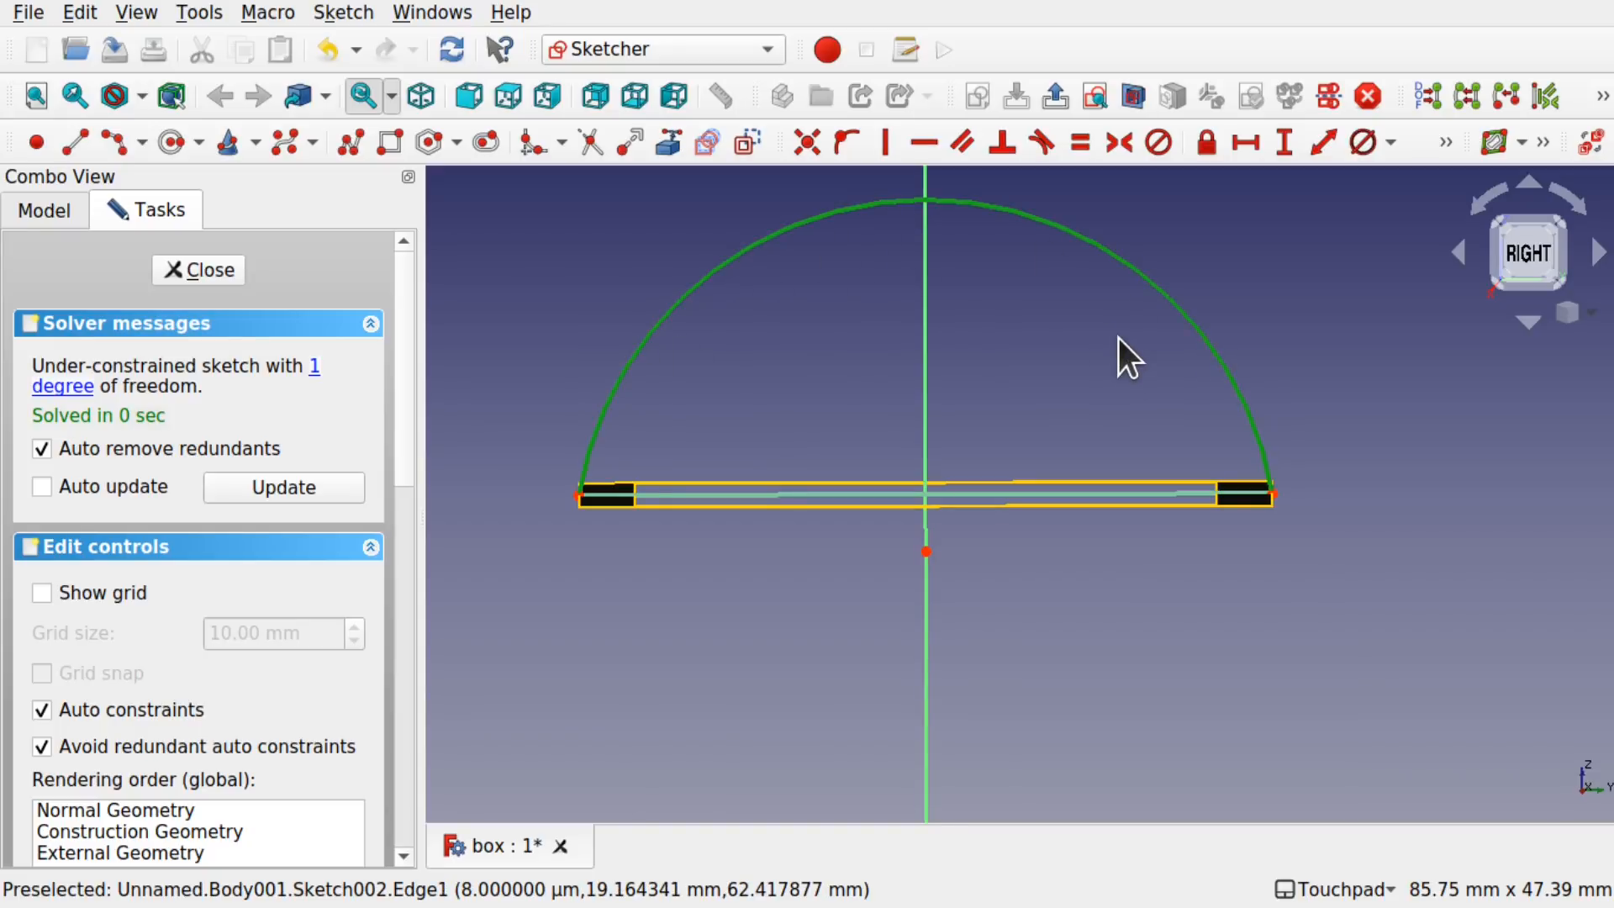
left_click(1390, 142)
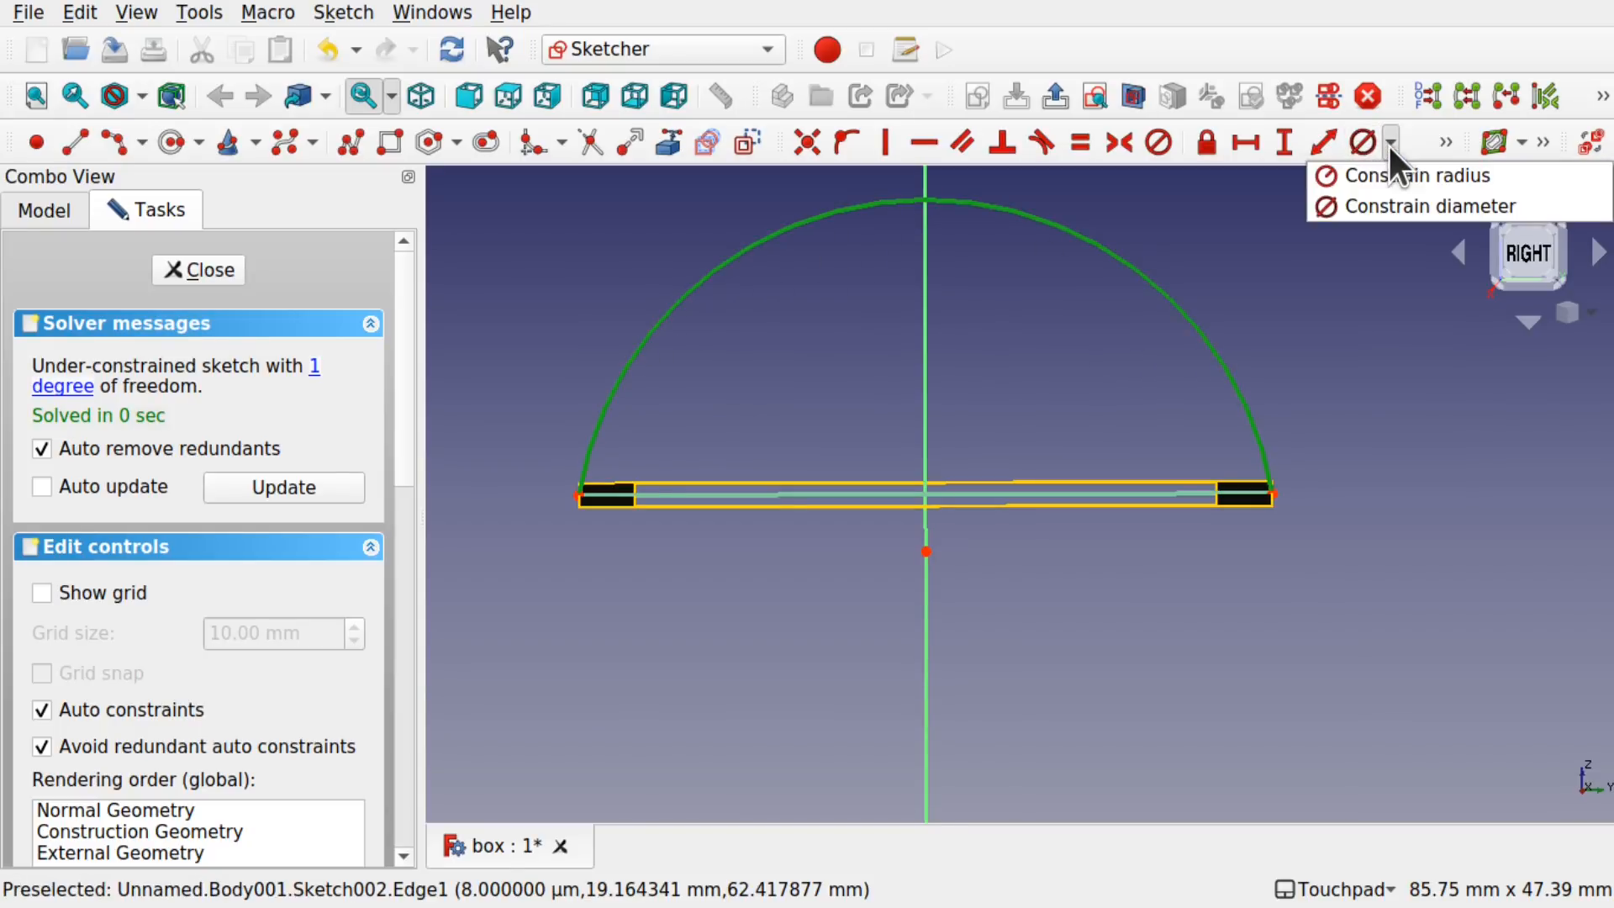
left_click(1464, 175)
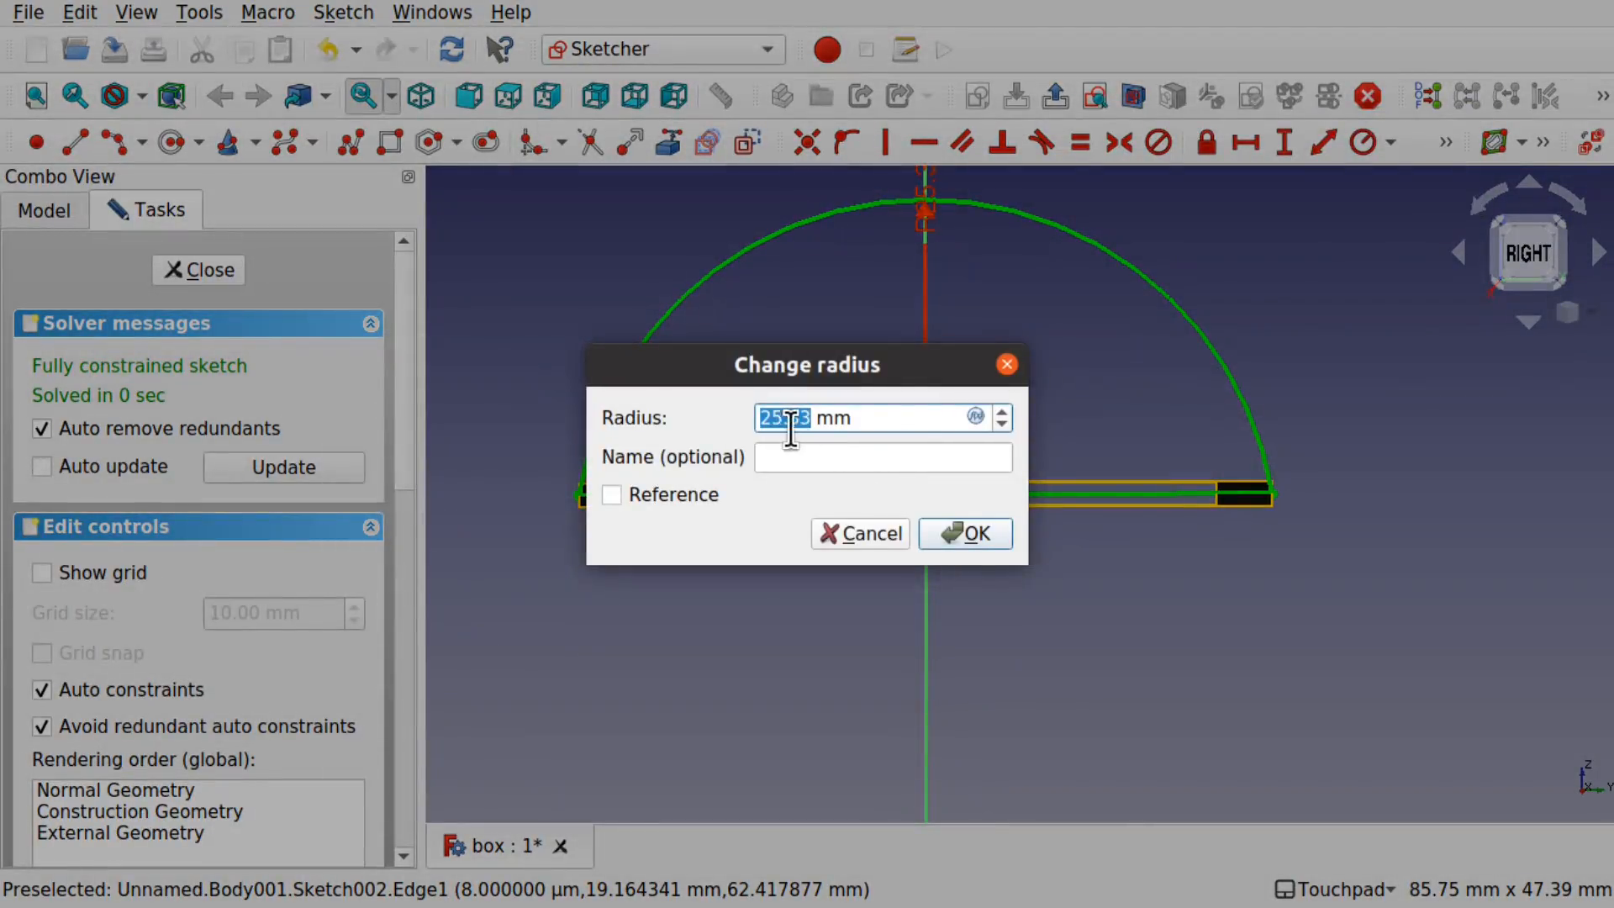
type("25")
key("Return")
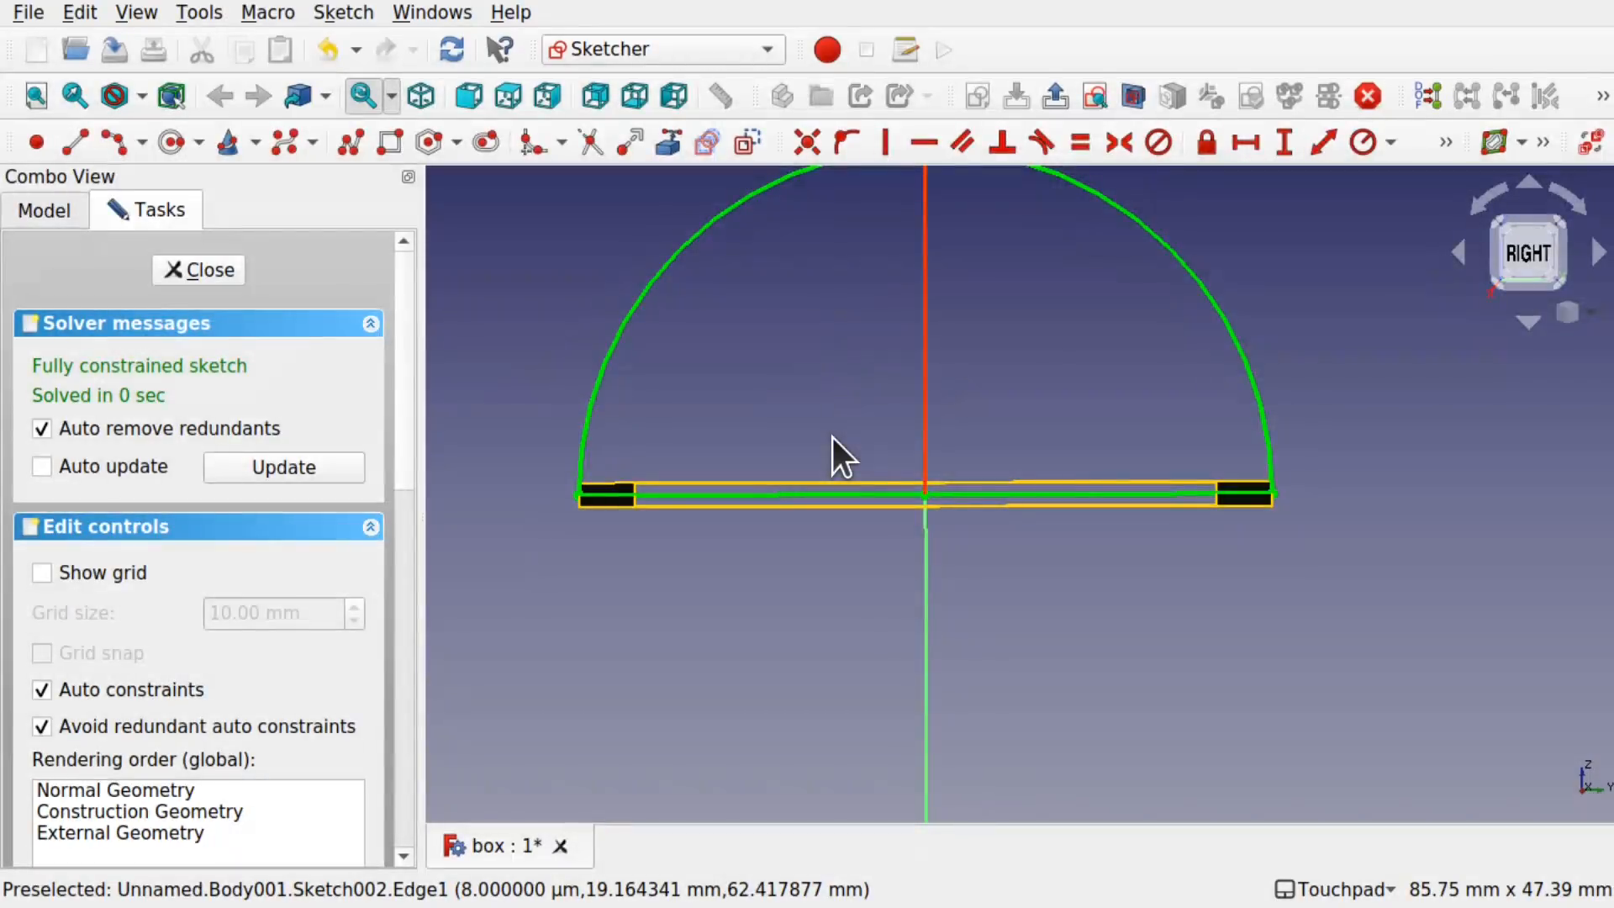
Step: Check the half-circle profile against the rim face binder and close the lid sketch
scroll(1002, 426, "down", 3)
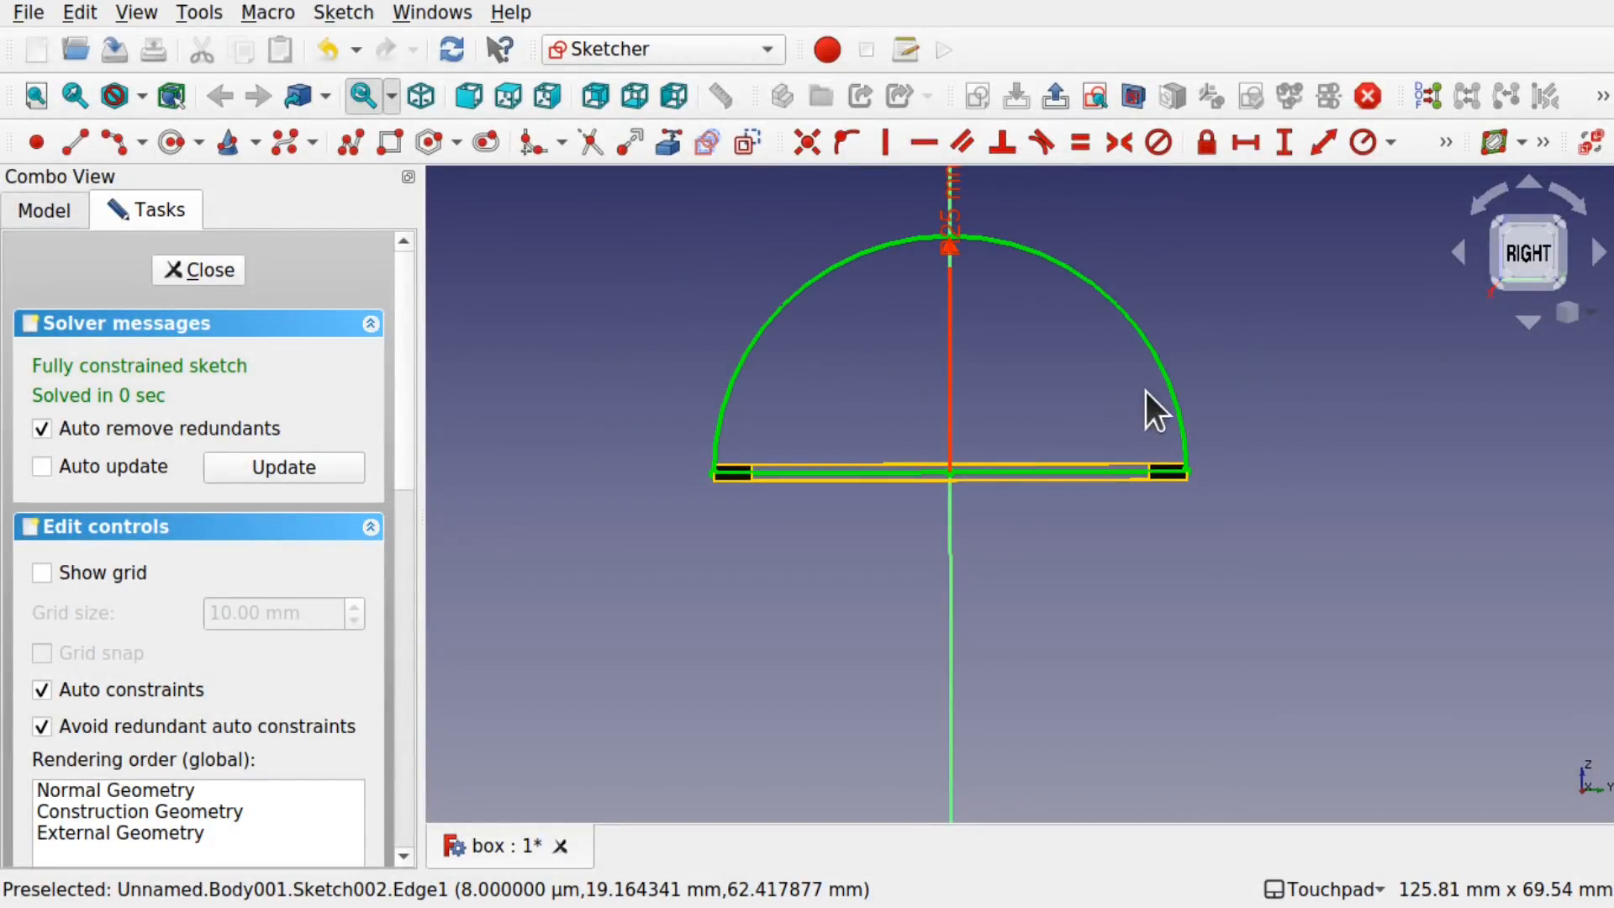
mouse_move(1152, 403)
left_mouse_down("alt")
mouse_move(953, 410)
mouse_move(984, 466)
mouse_move(1062, 256)
left_mouse_up("alt")
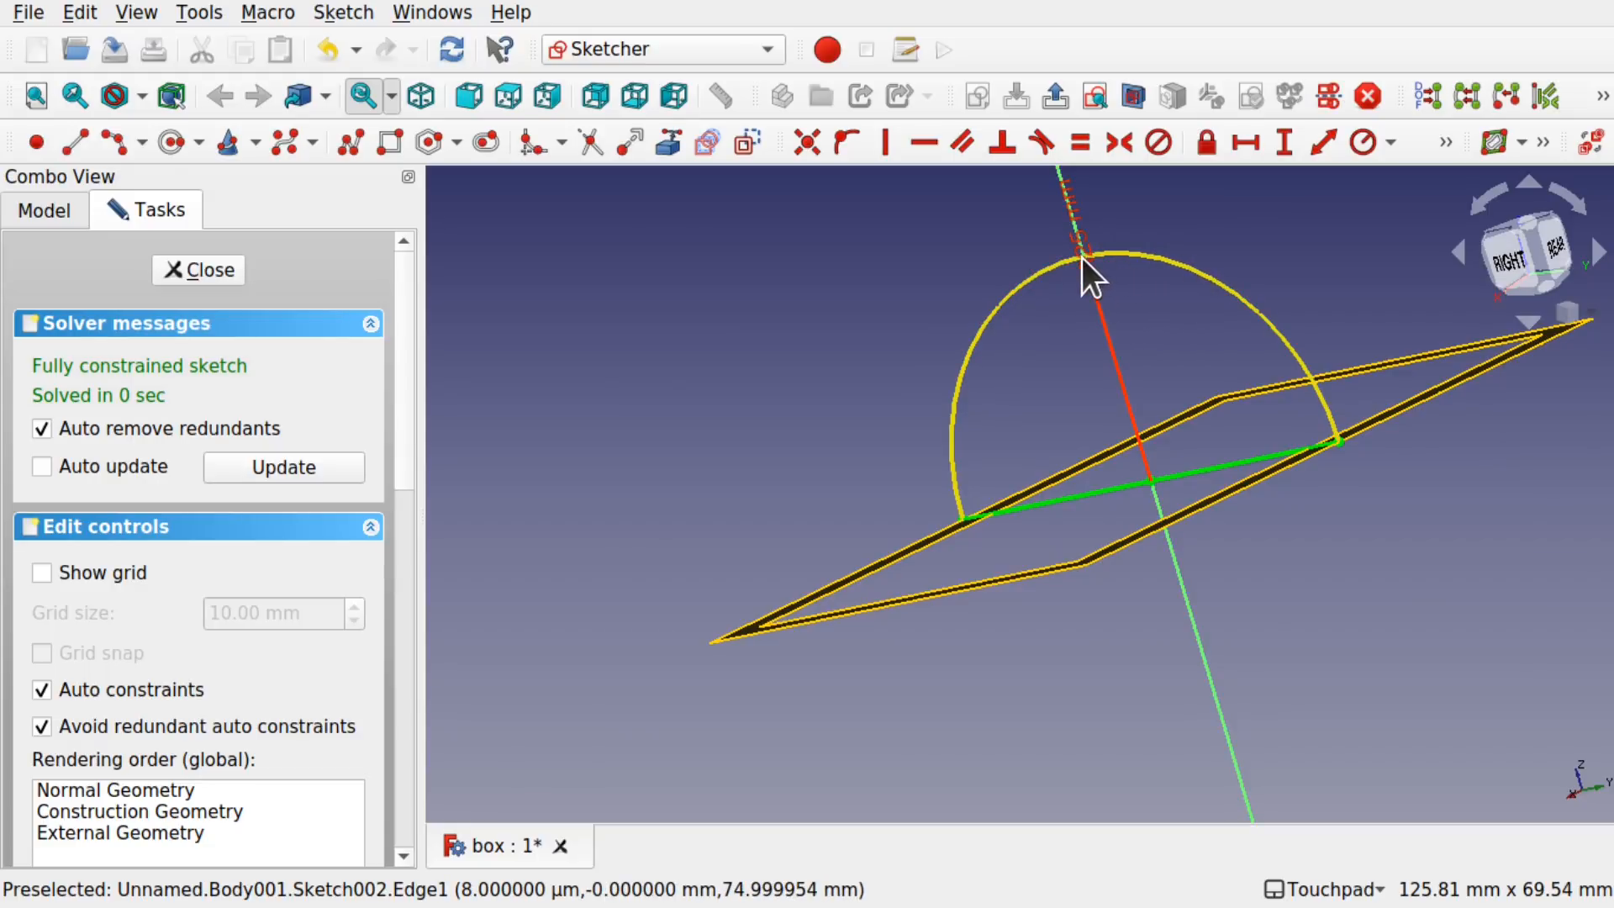
mouse_move(1092, 255)
left_mouse_down("alt")
mouse_move(1024, 307)
mouse_move(1113, 342)
mouse_move(1079, 334)
mouse_move(1087, 325)
mouse_move(1097, 432)
left_mouse_up("alt")
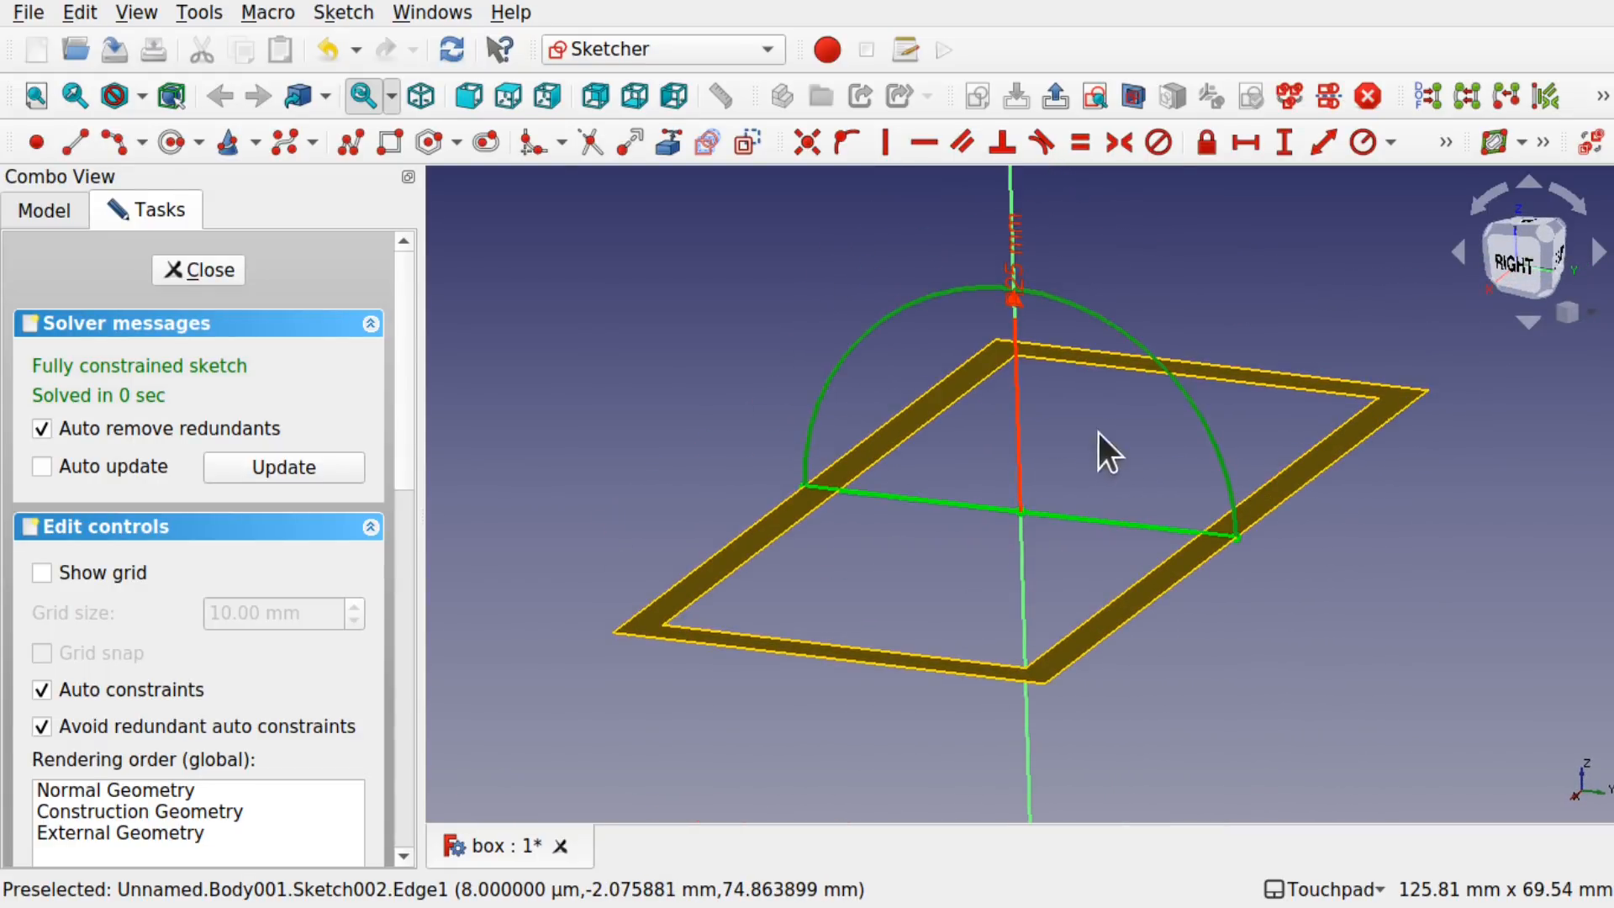
left_click(183, 273)
Step: Show BottomBody and inspect how the lid profile sits on the open box
mouse_move(1246, 440)
left_mouse_down("alt")
mouse_move(1184, 485)
mouse_move(945, 526)
left_mouse_up("alt")
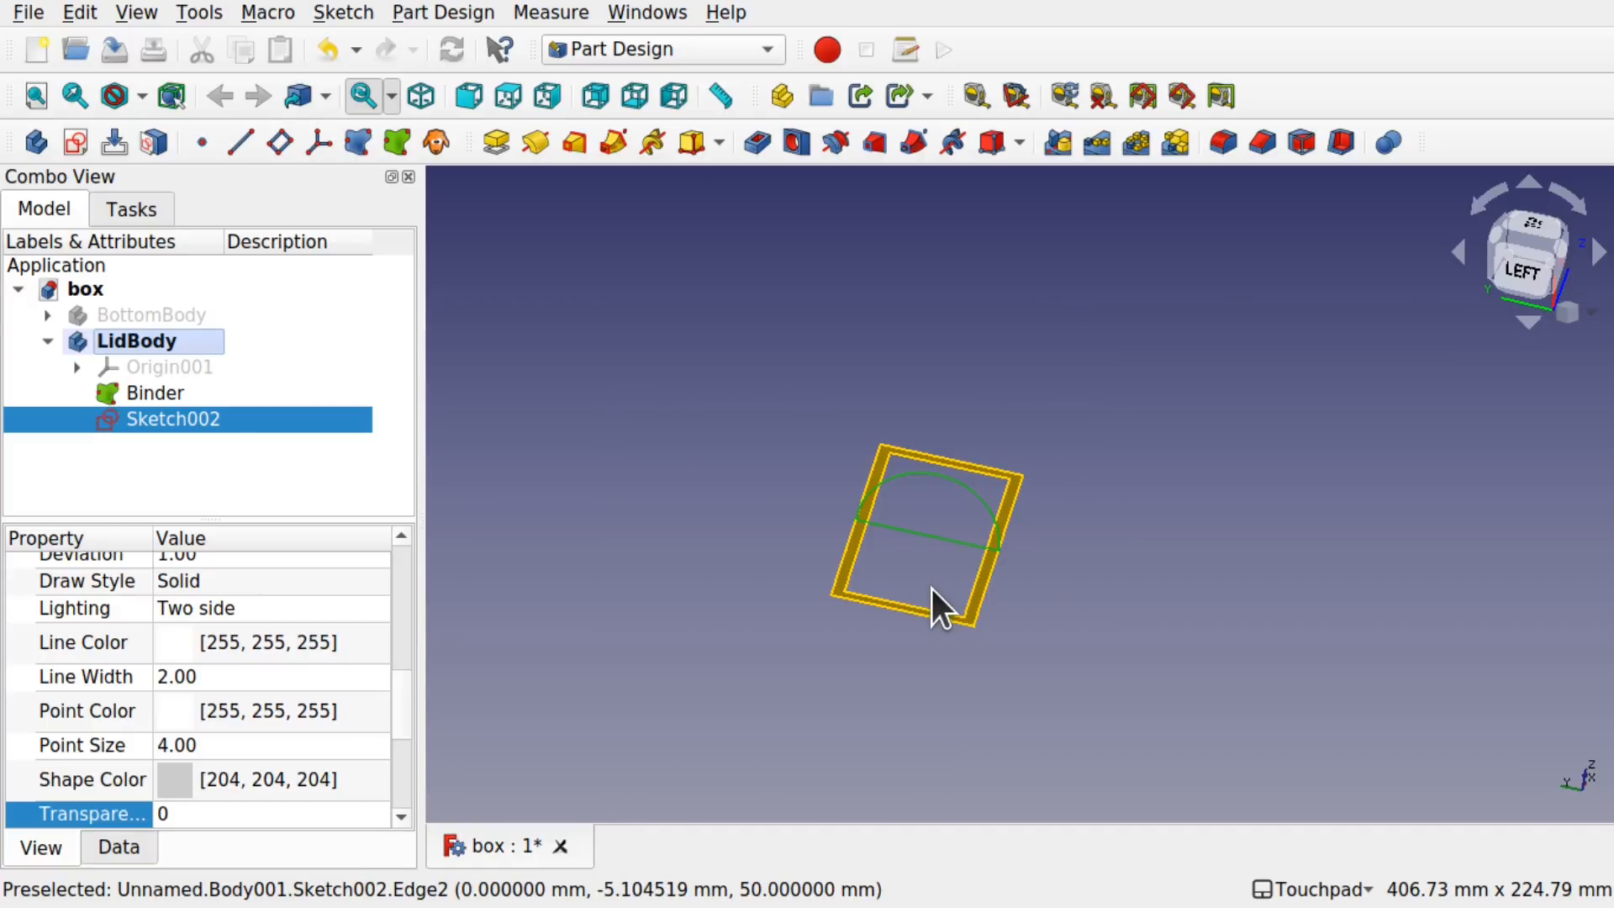
left_click(138, 316)
key("space")
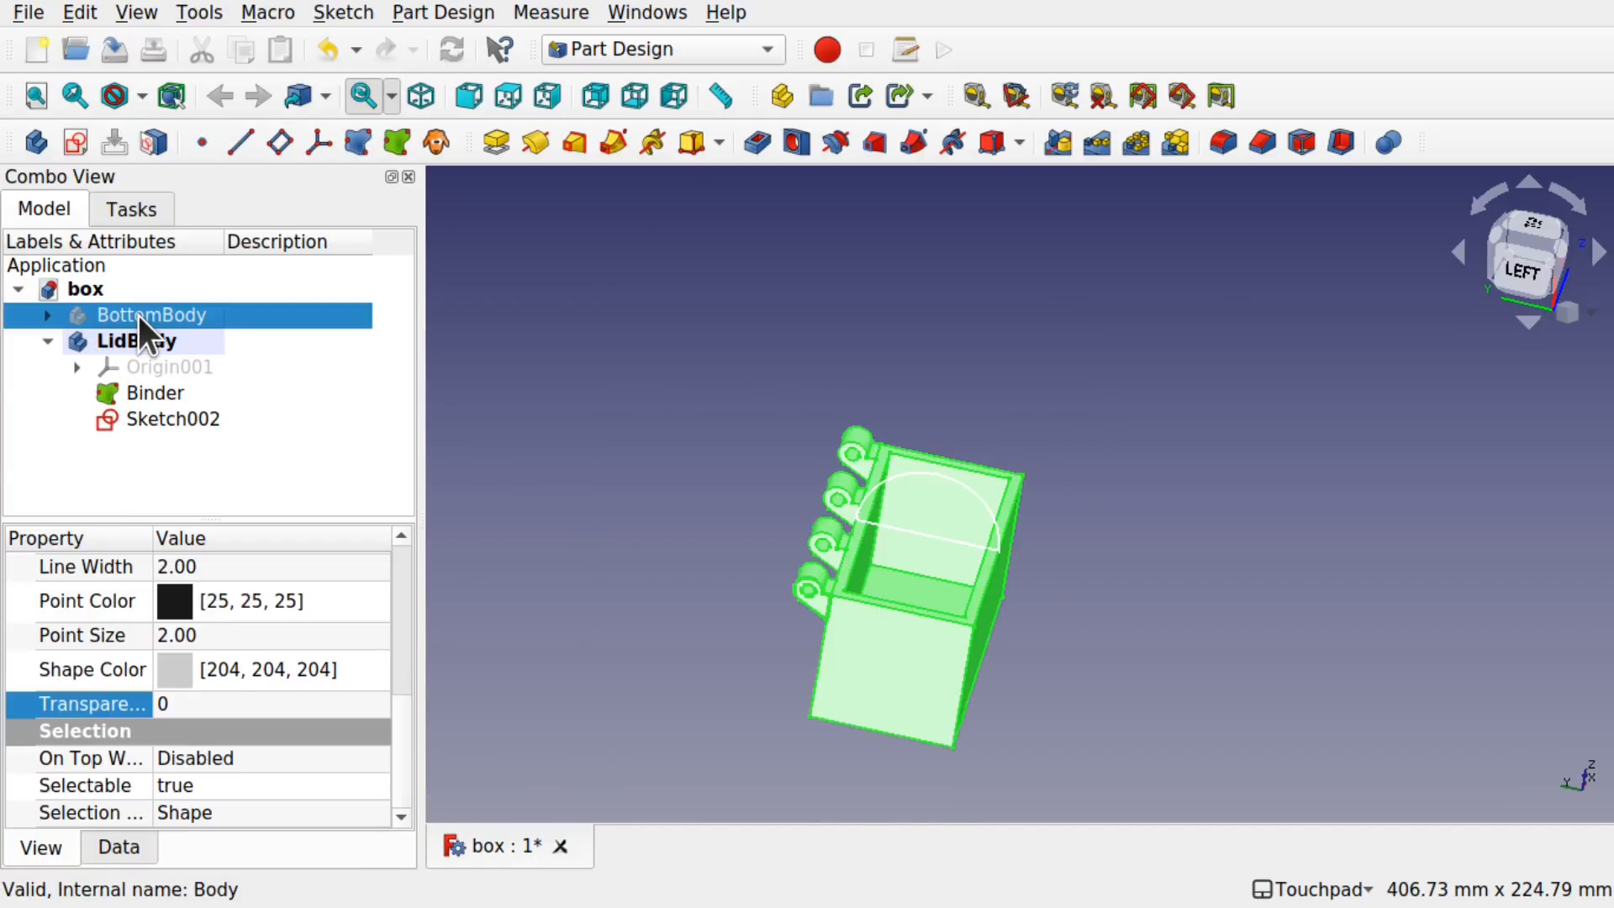
left_click_drag(977, 616, 1183, 497, "alt")
left_click(1184, 497)
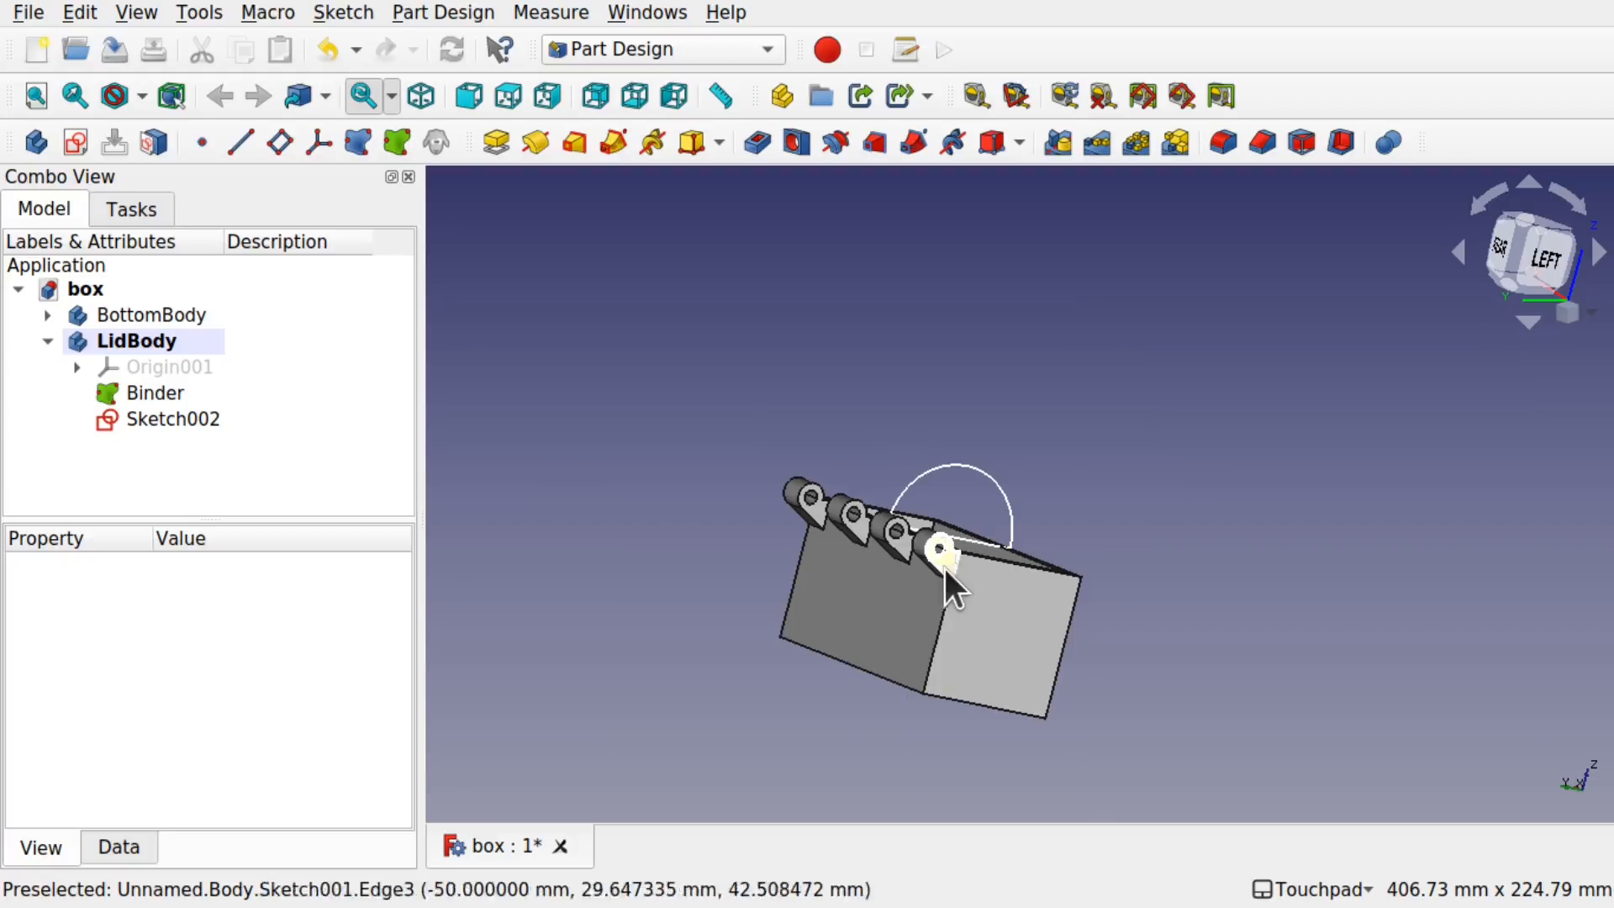
Step: Hide the bottom's visible solid feature, as well as BottomBody itself
left_click(836, 613)
key("space")
scroll(975, 543, "up", 5)
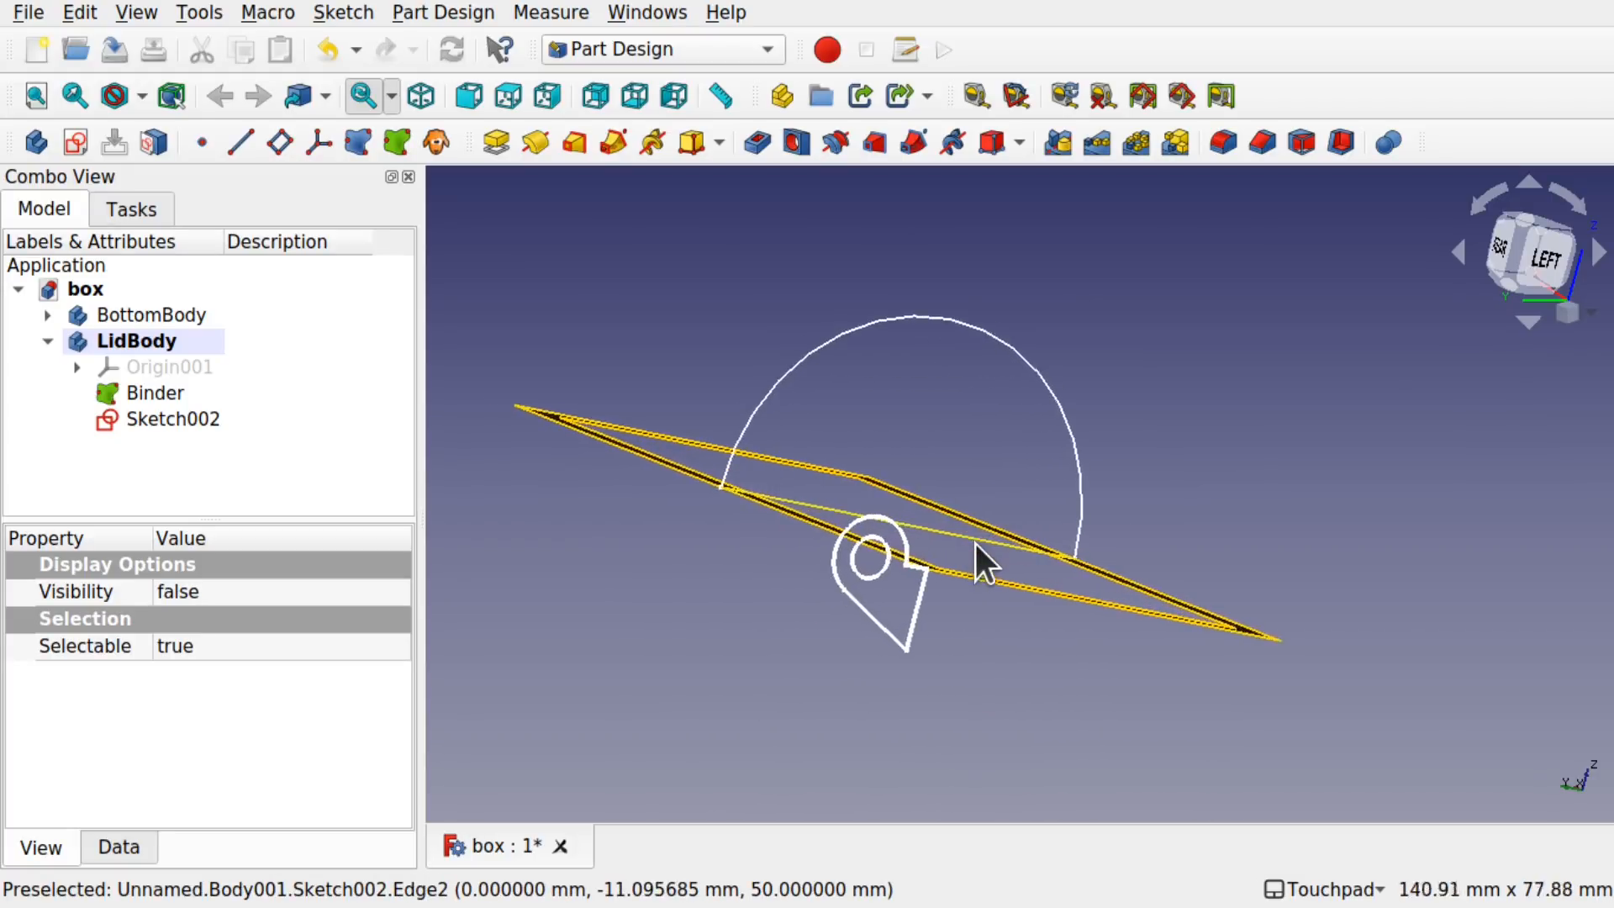
left_click(204, 313)
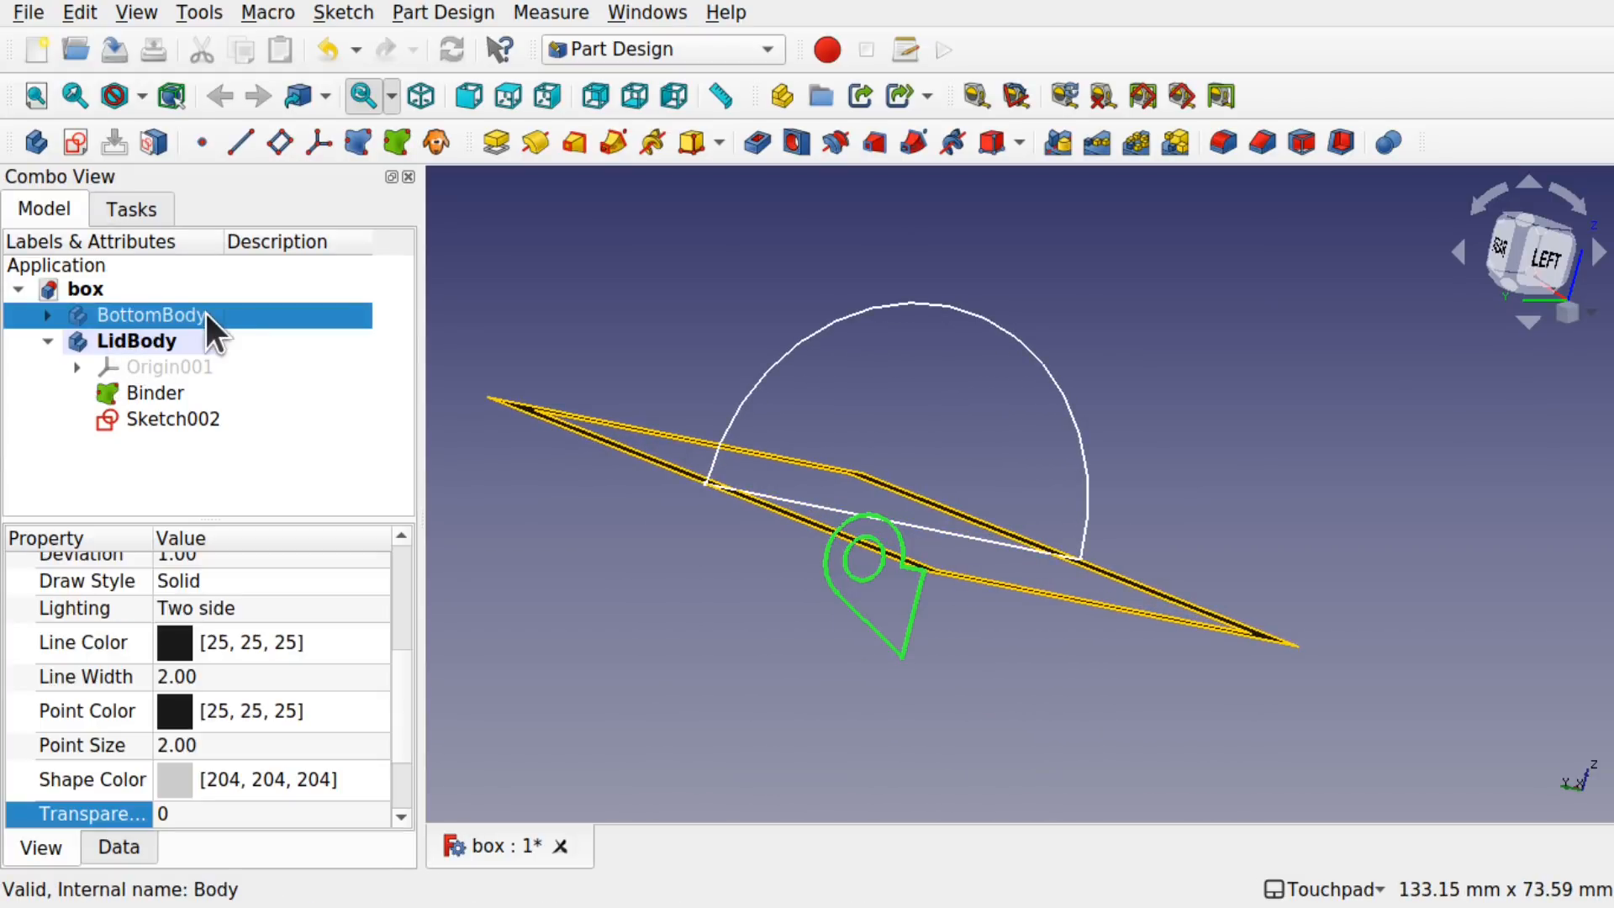
key("space")
Step: Pad the half-circle lid sketch to a length of 100 mm, symmetric to its sketch plane
left_click_drag(958, 550, 906, 547, "alt")
left_click(165, 418)
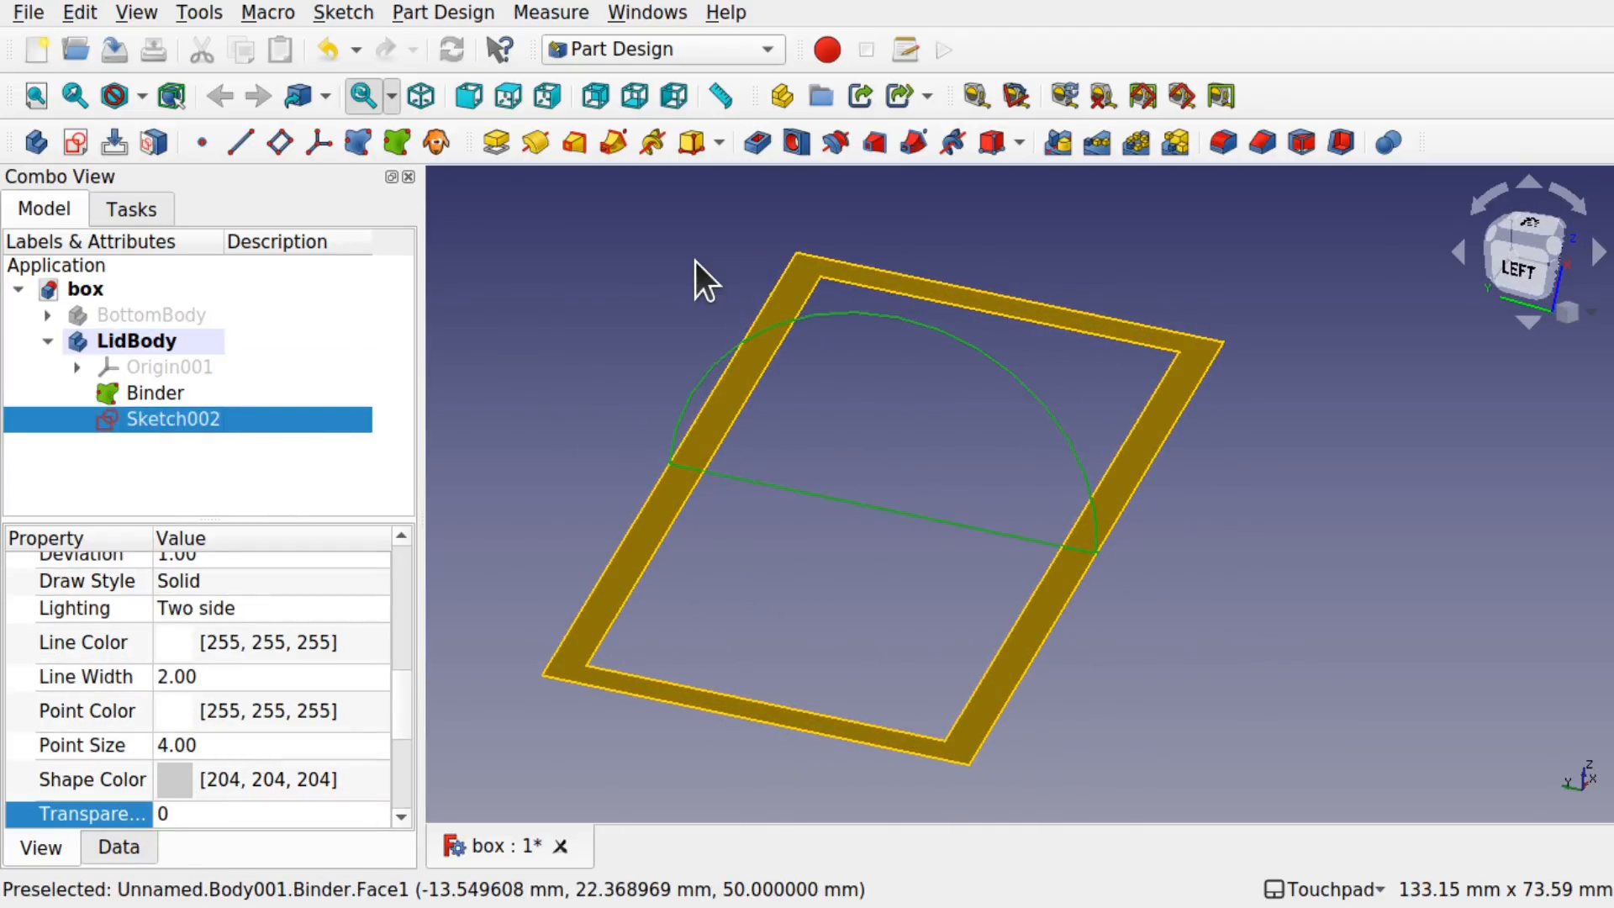
left_click(495, 139)
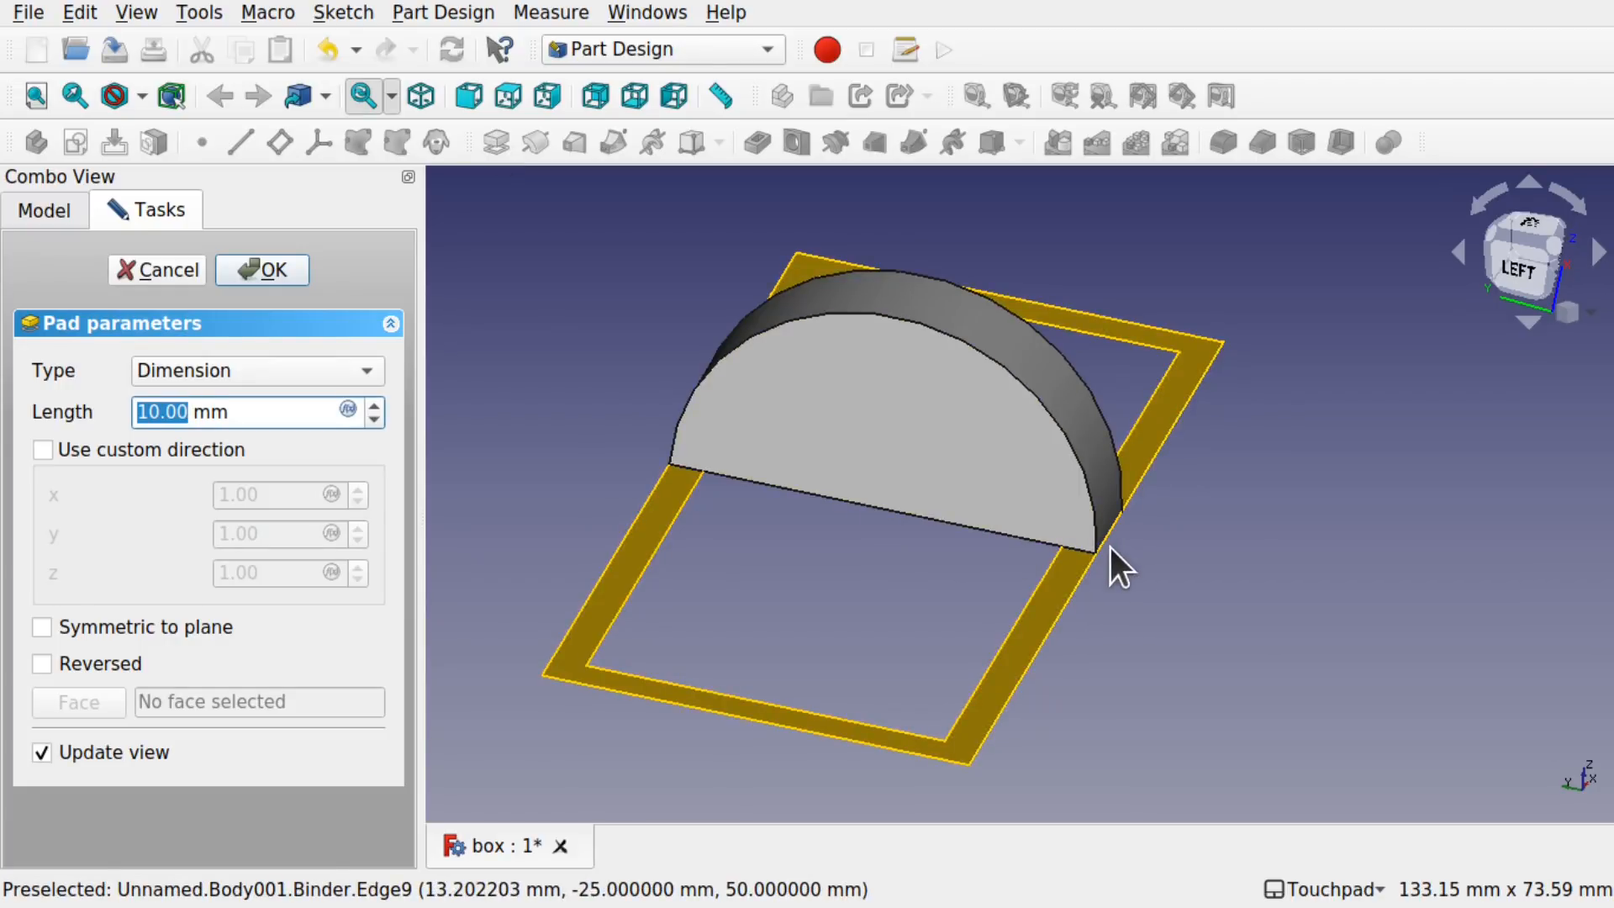
left_click_drag(1060, 531, 975, 521, "alt")
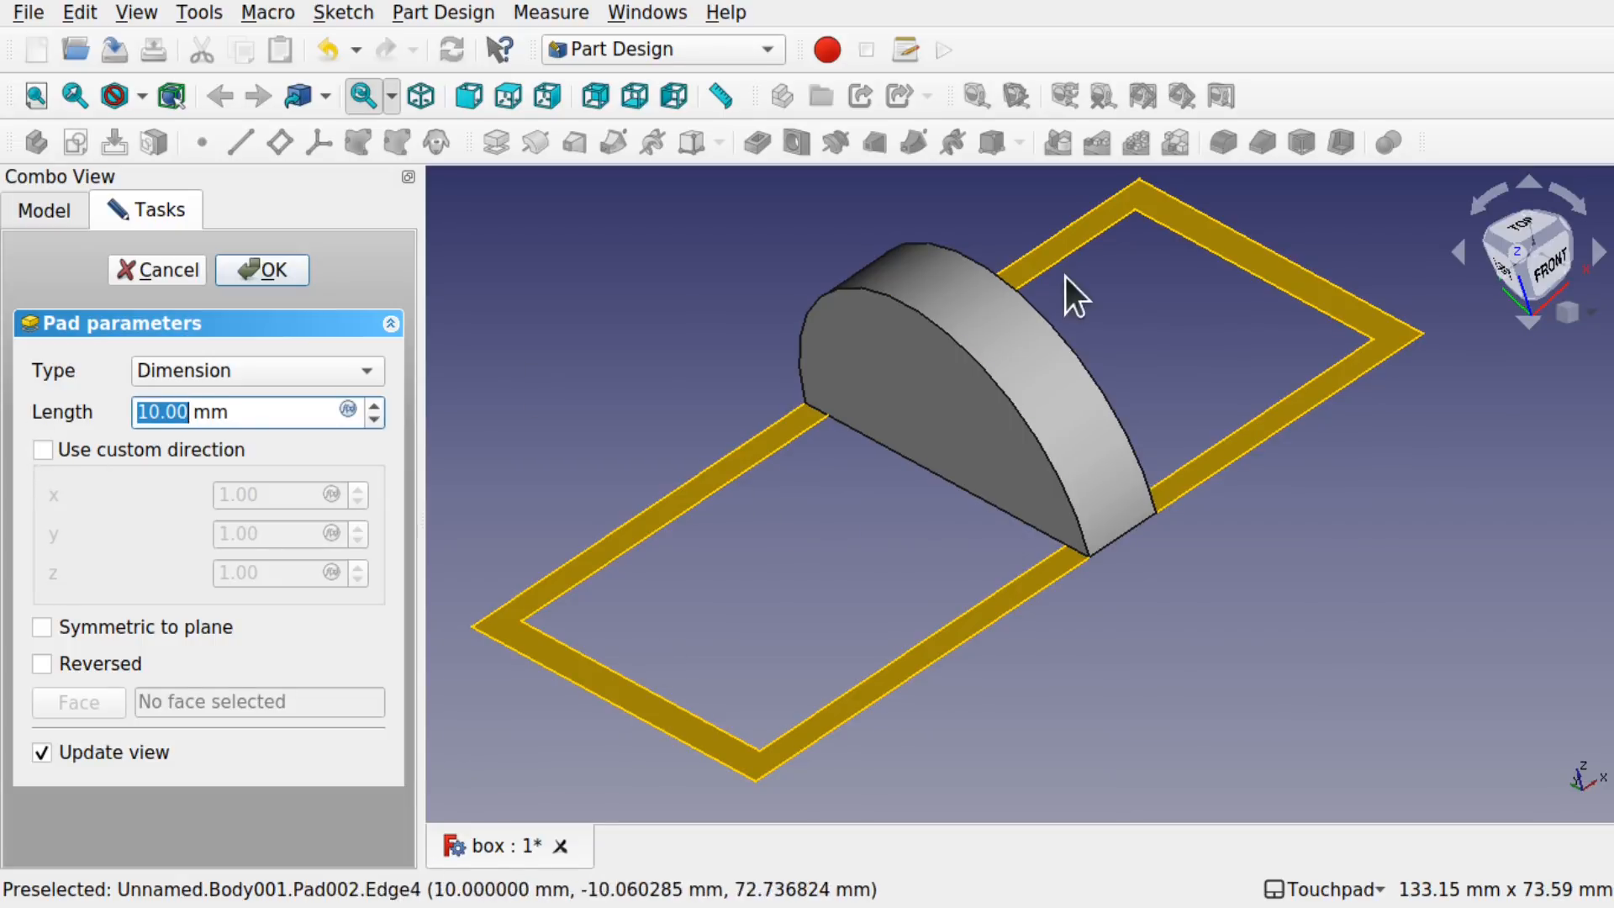
type("100")
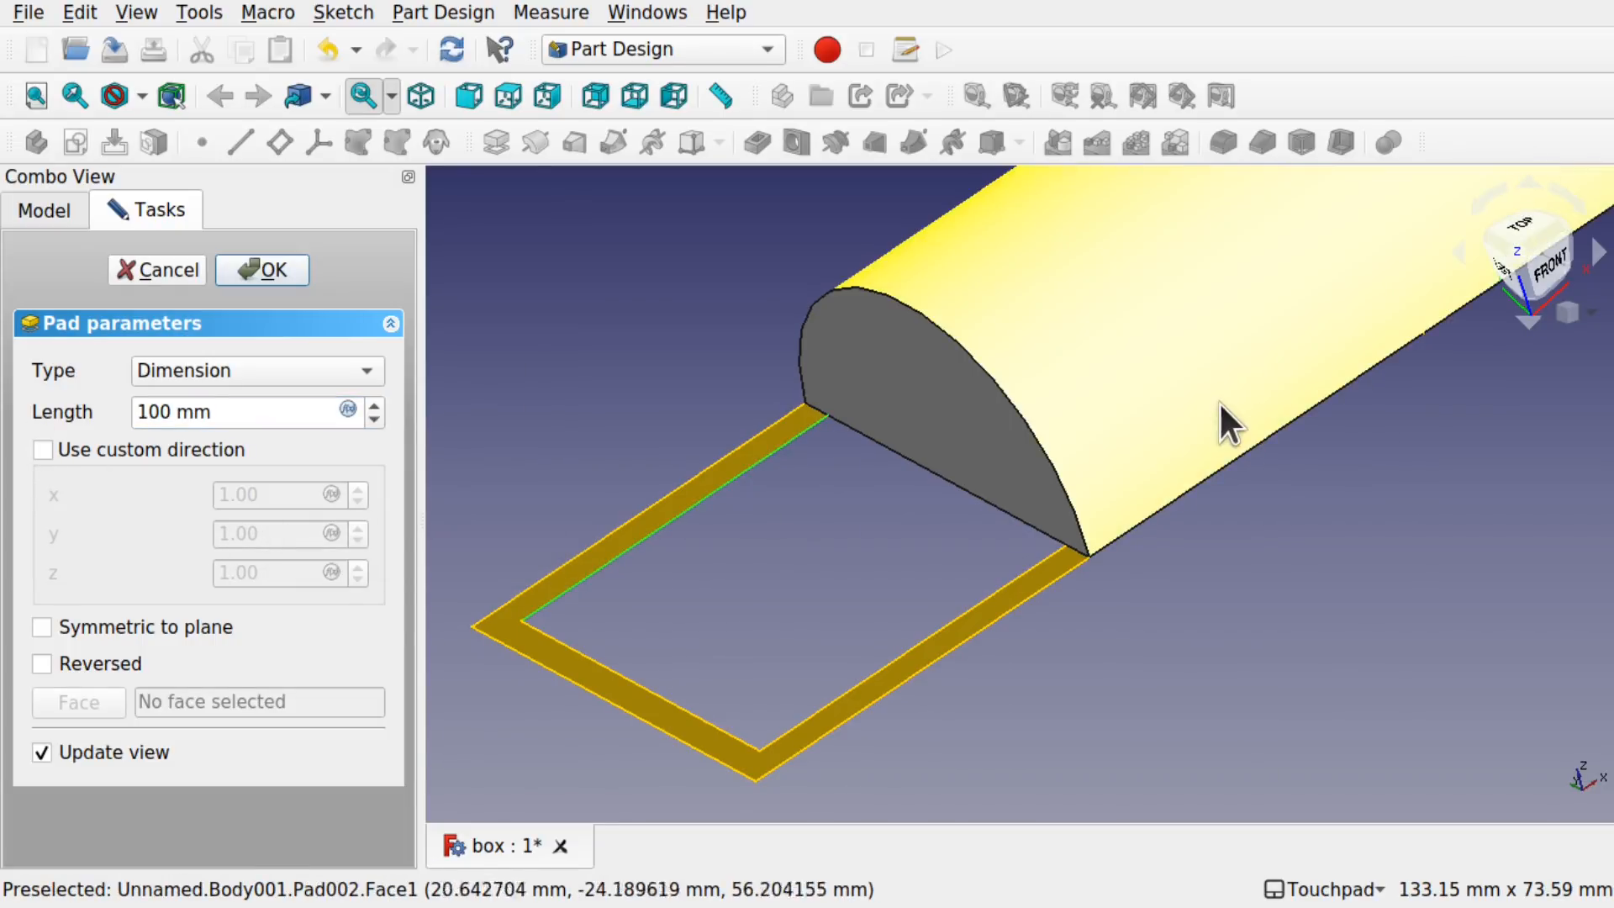
scroll(1219, 401, "down", 4)
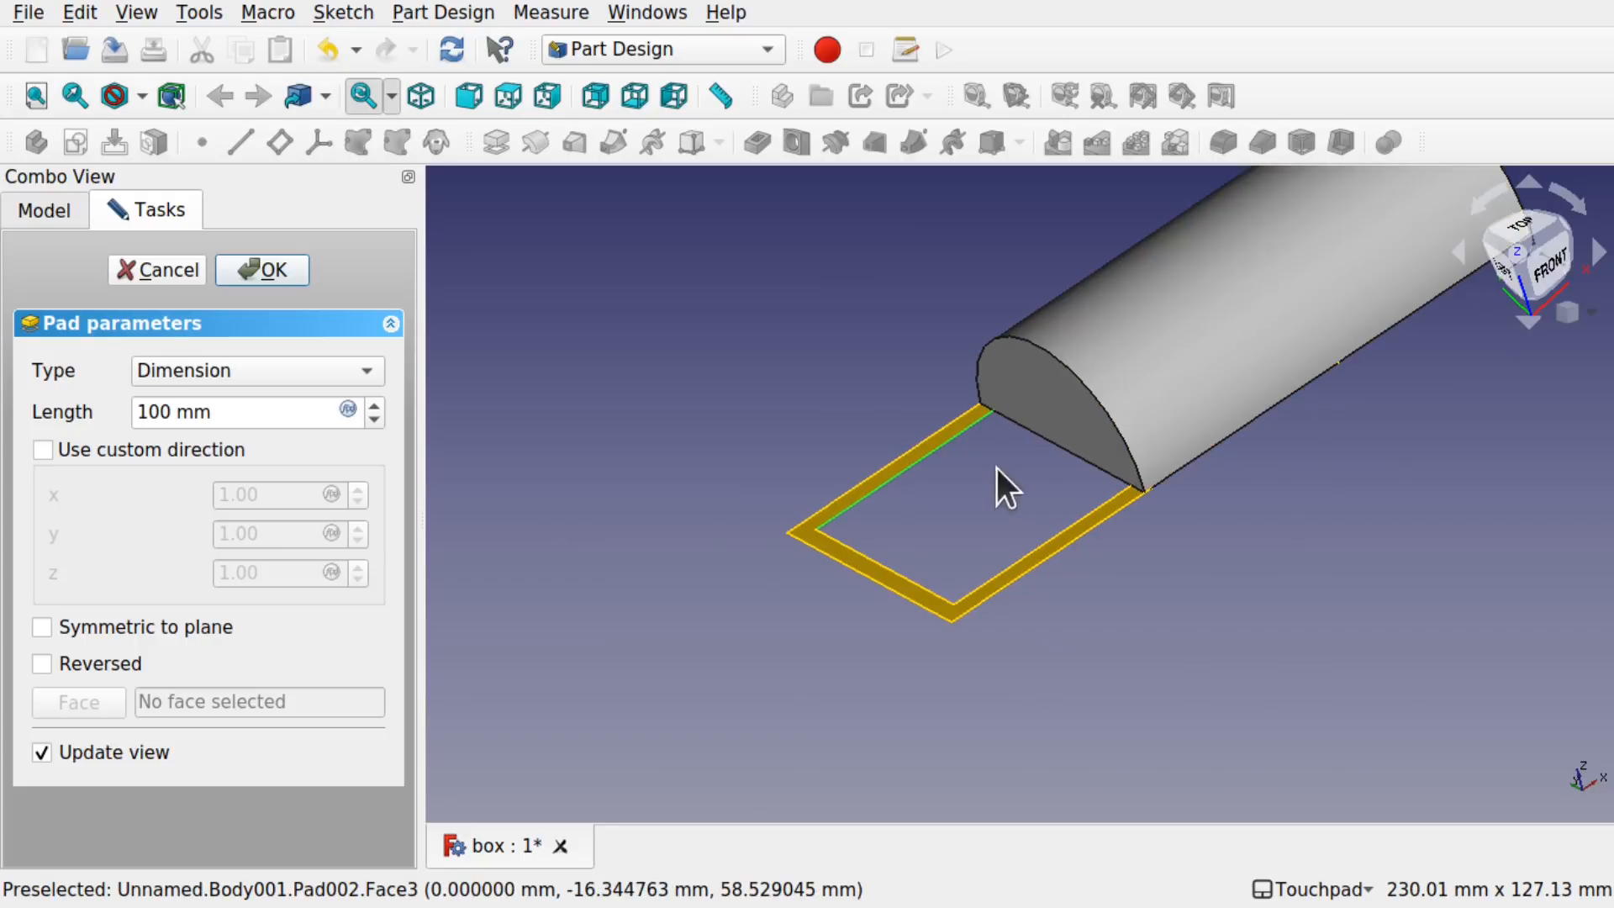
left_click_drag(1128, 496, 1120, 561, "shift")
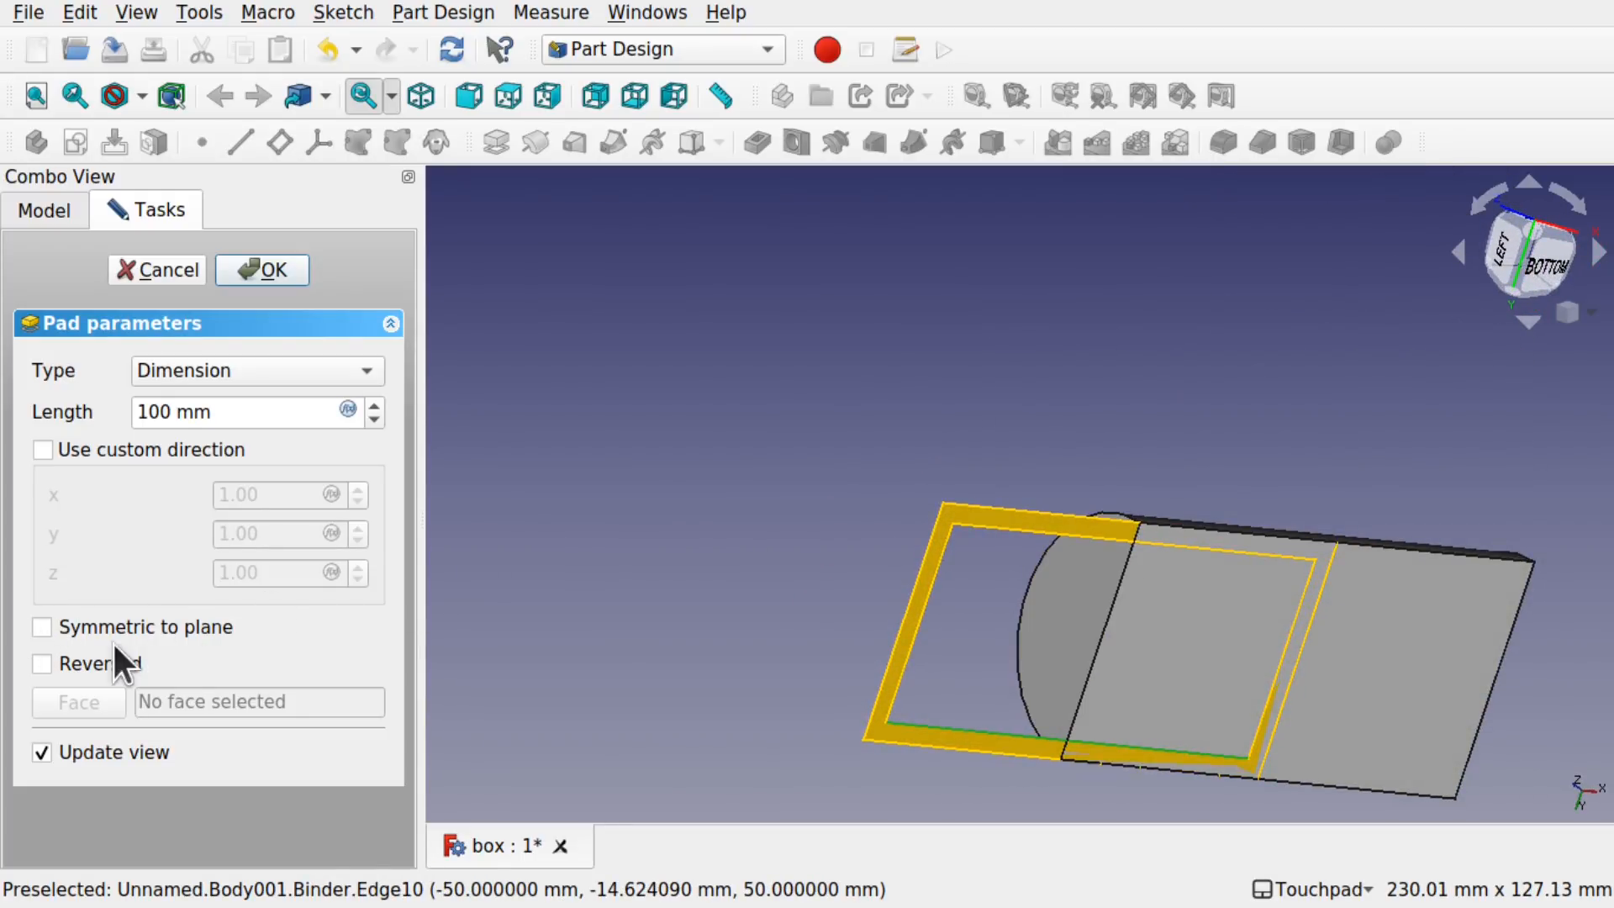
left_click(42, 625)
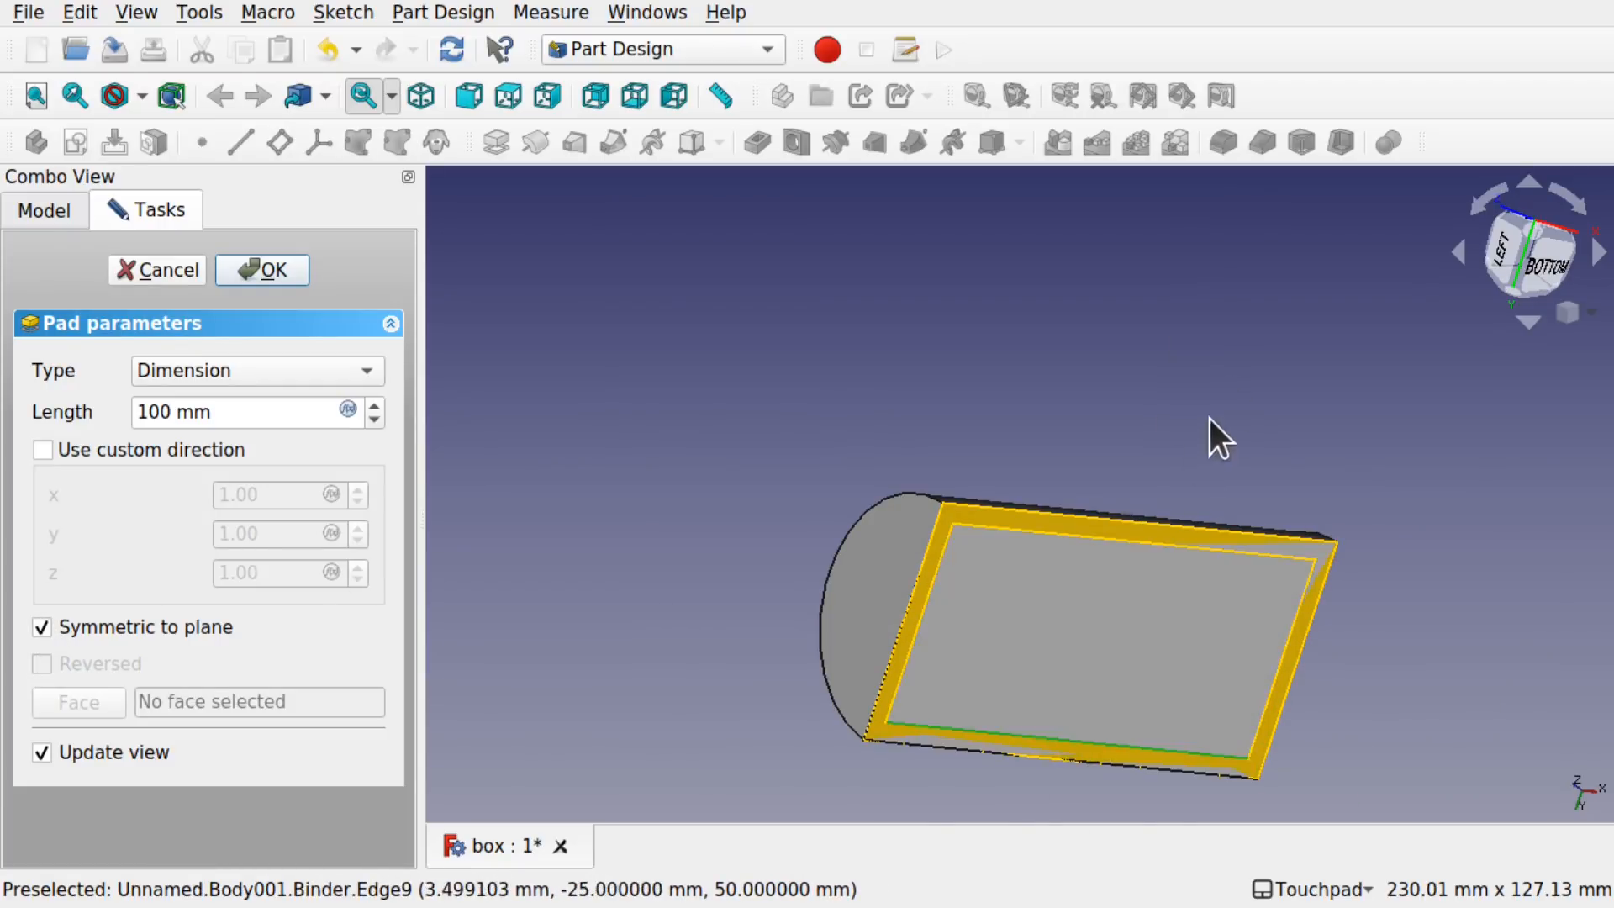
middle_click_drag(1103, 660, 1125, 572)
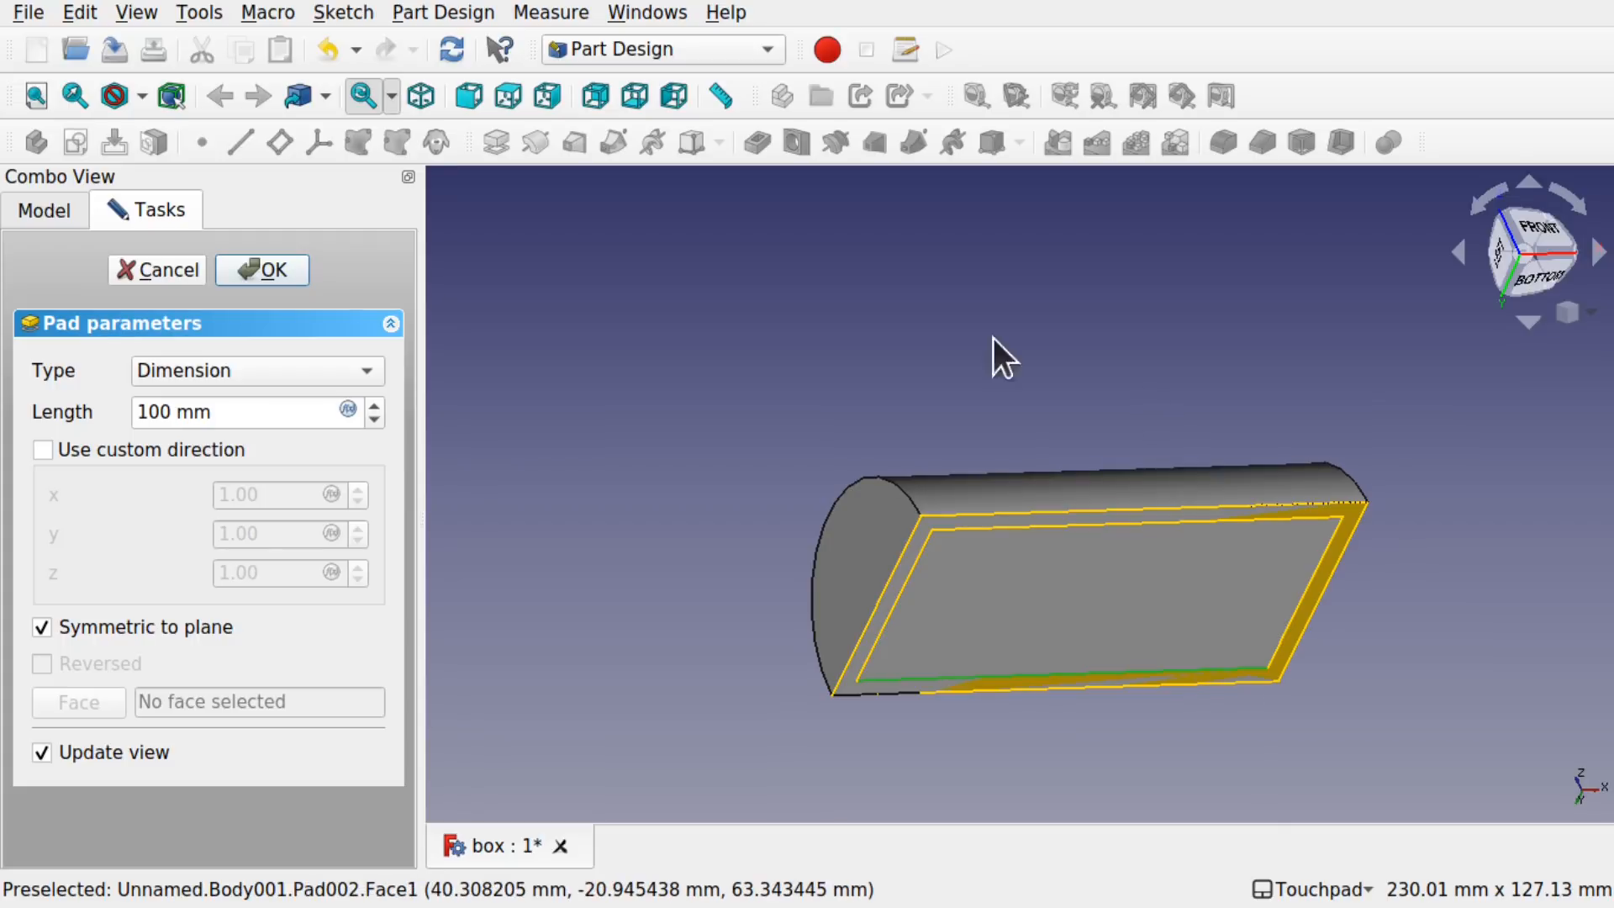
left_click(289, 263)
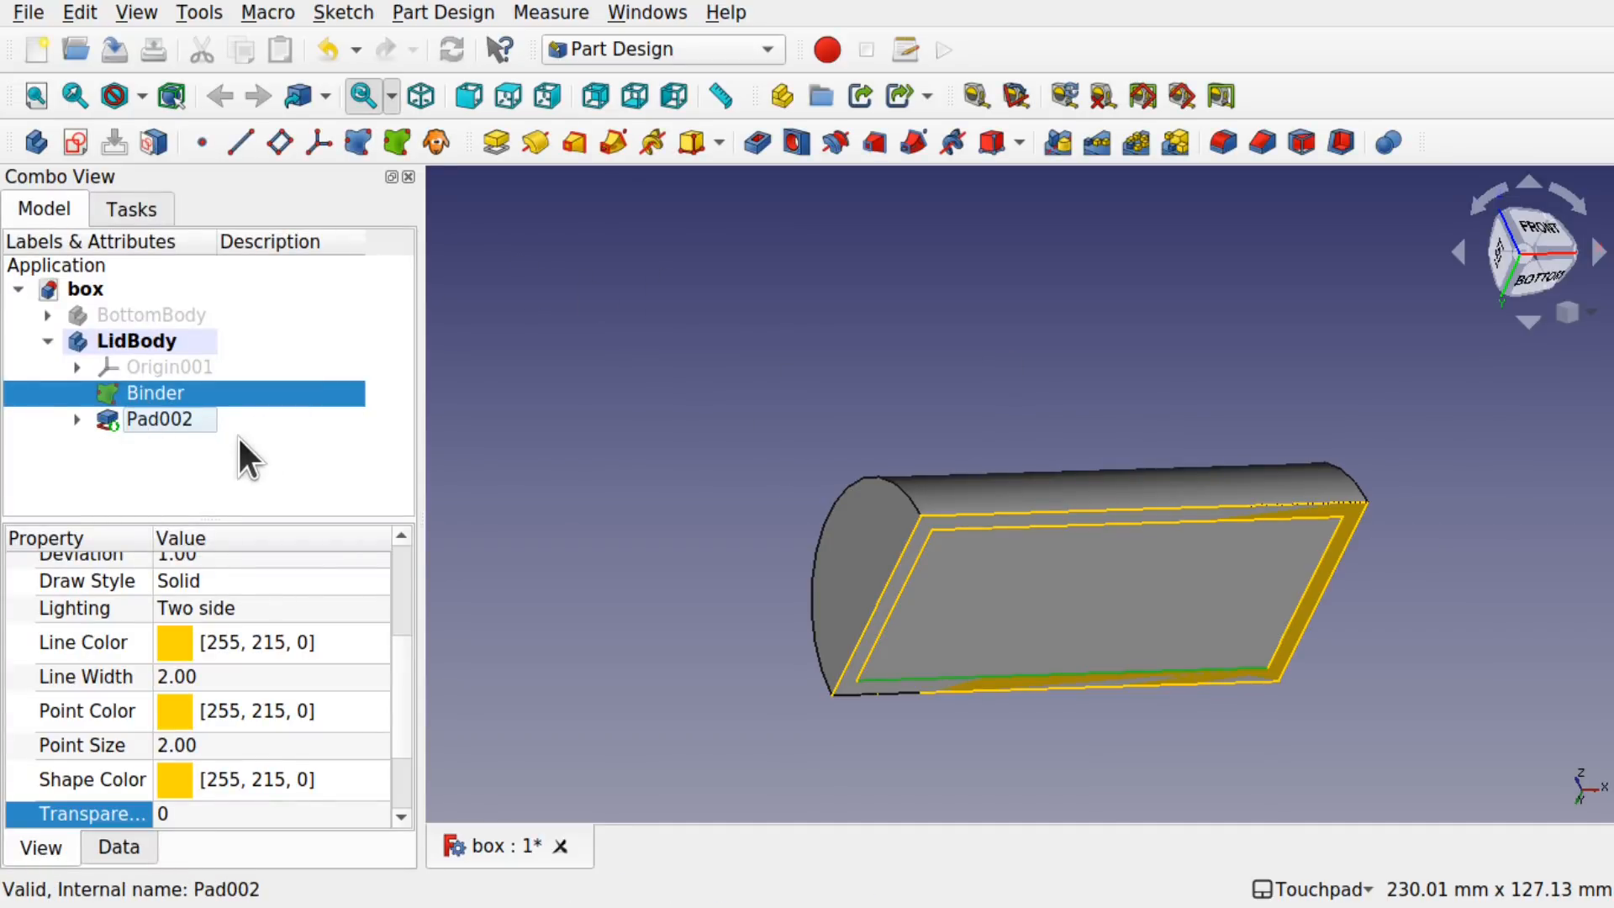
Step: Hide the rim face binder in LidBody and show BottomBody with its LinearPattern solid
key("space")
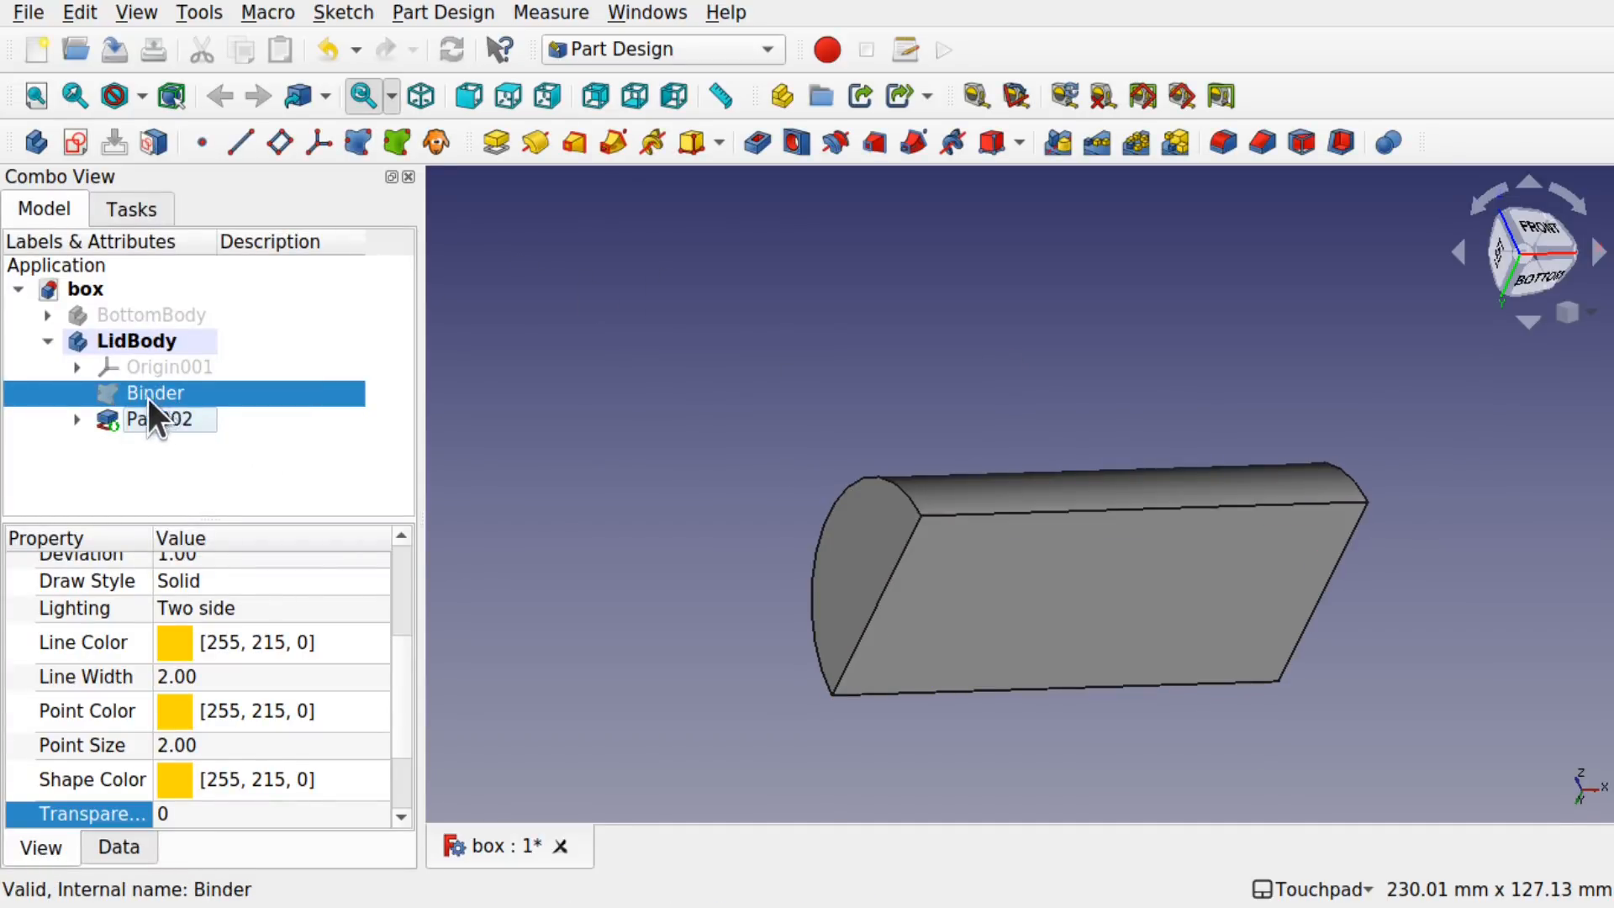
left_click_drag(991, 454, 1047, 512, "alt")
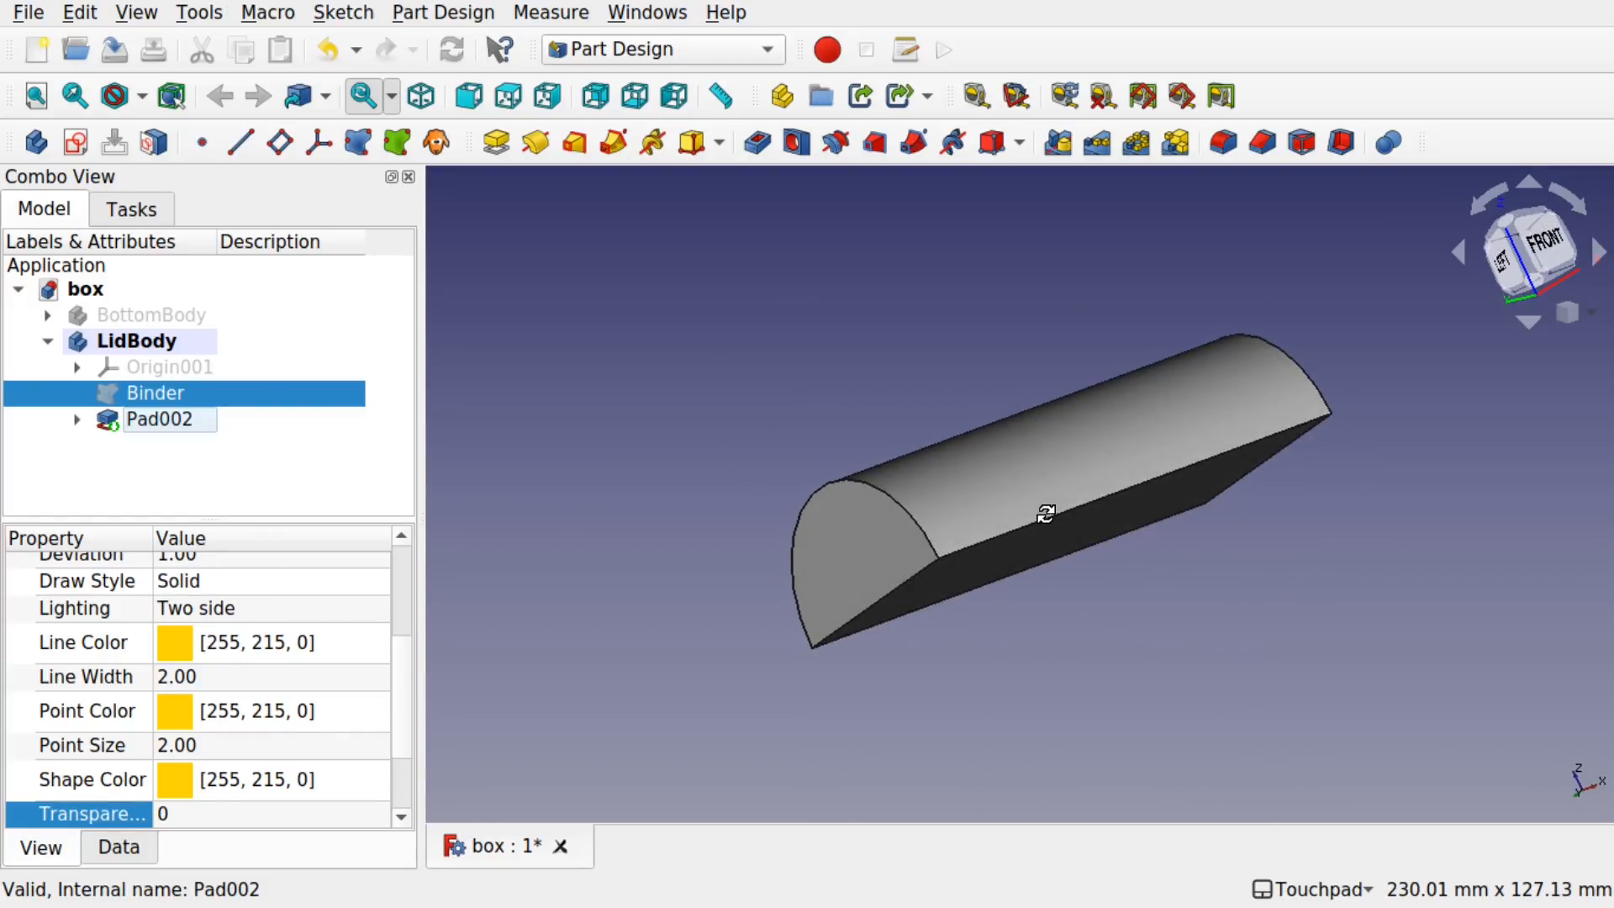
left_click(183, 309)
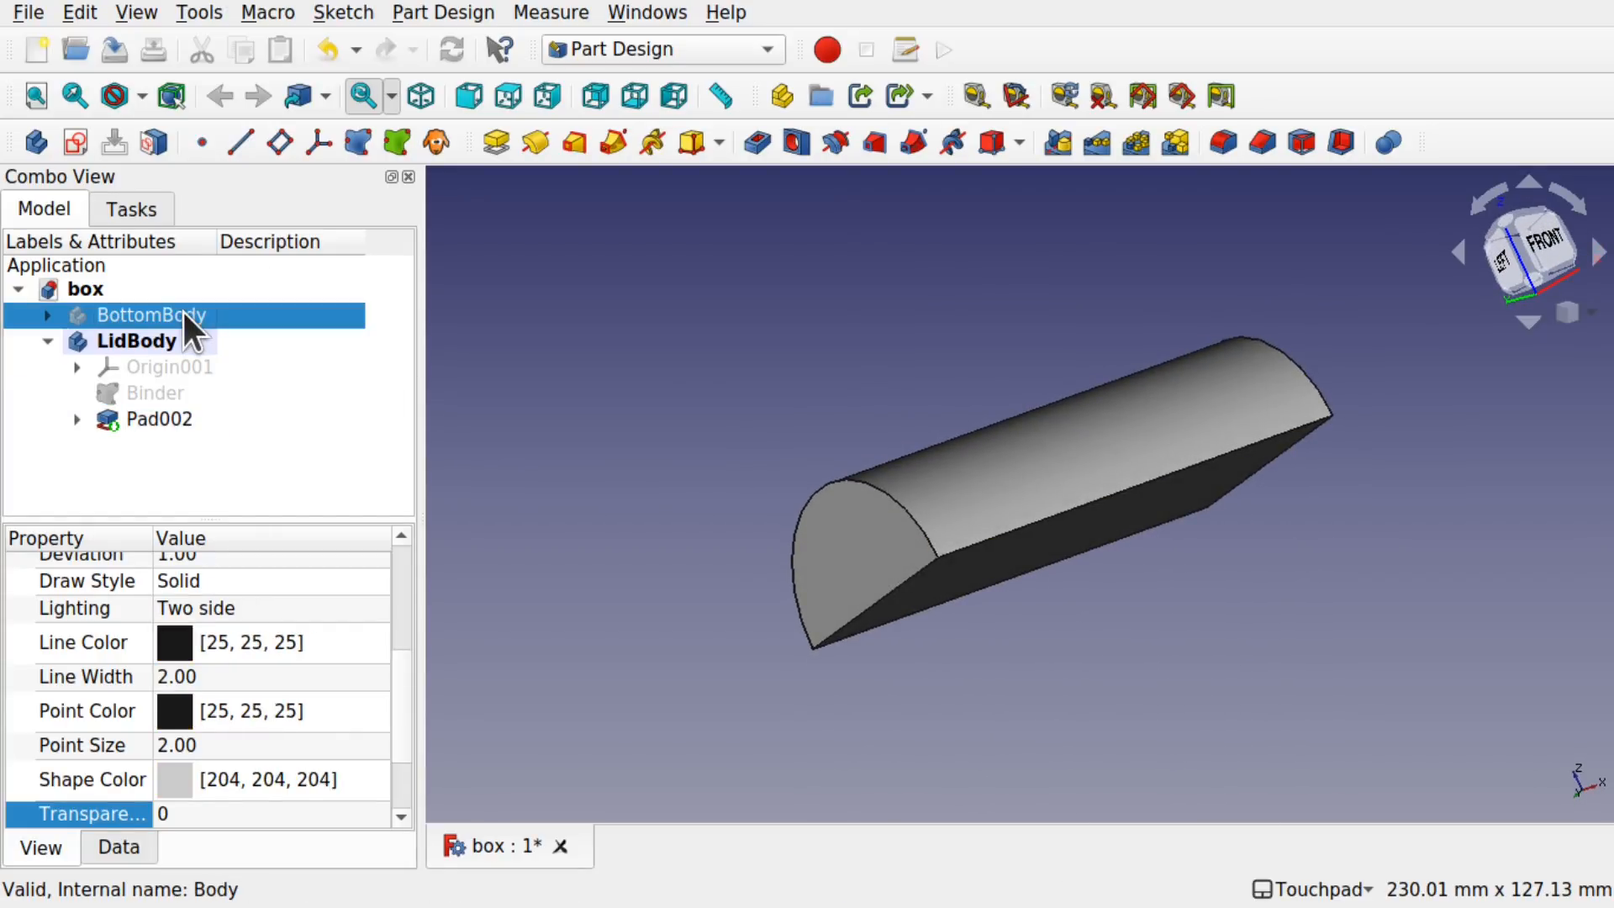
left_click(47, 314)
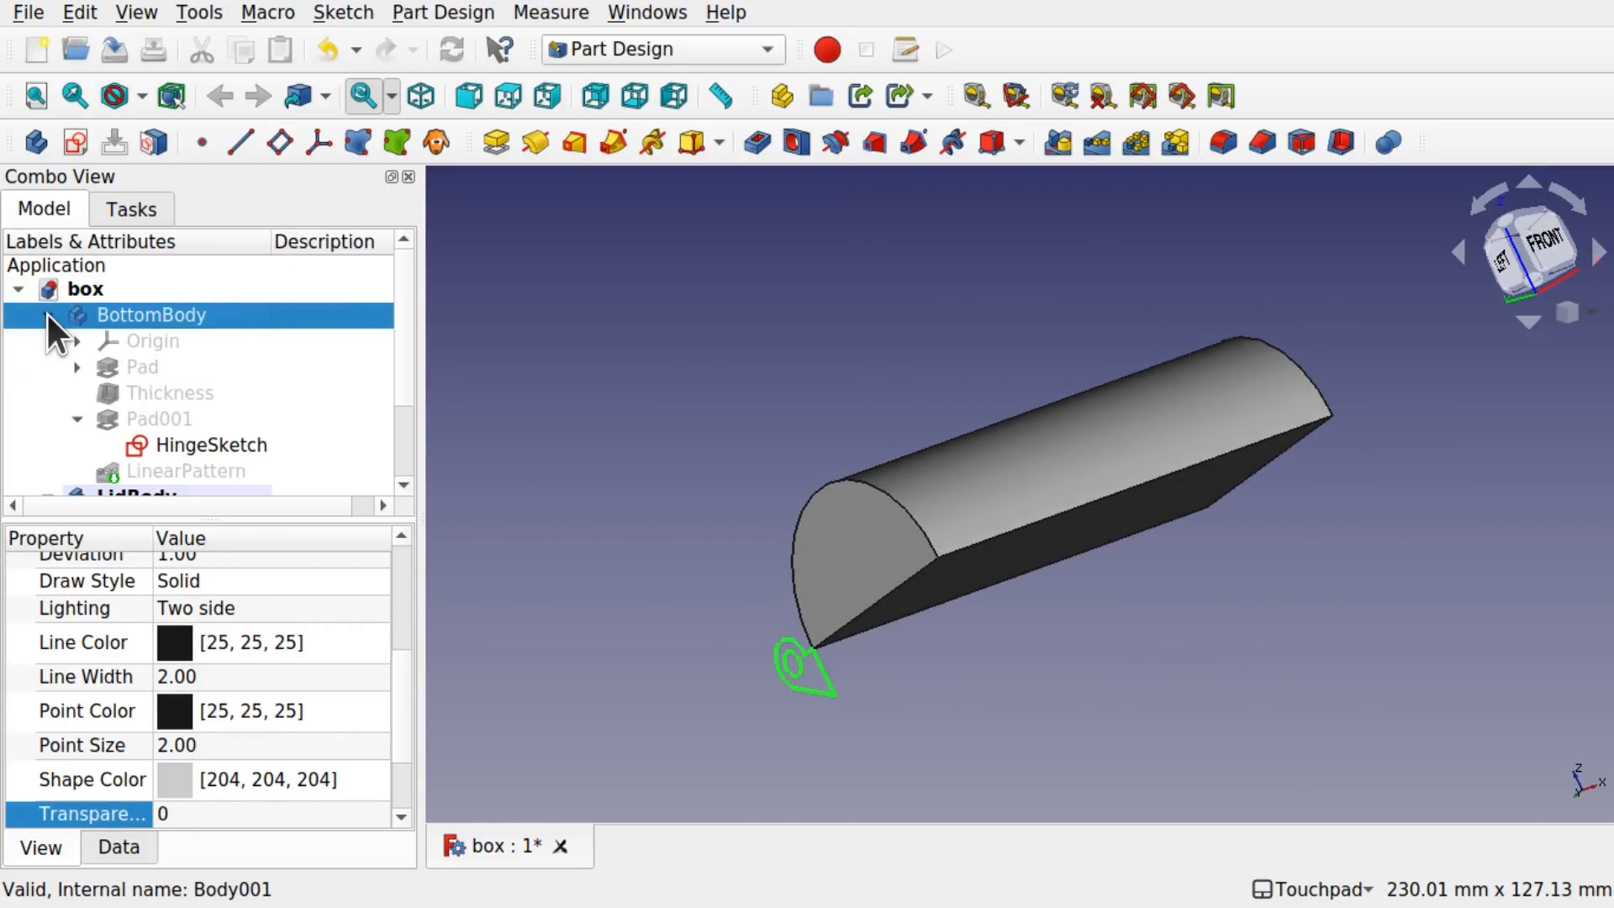
left_click(124, 476)
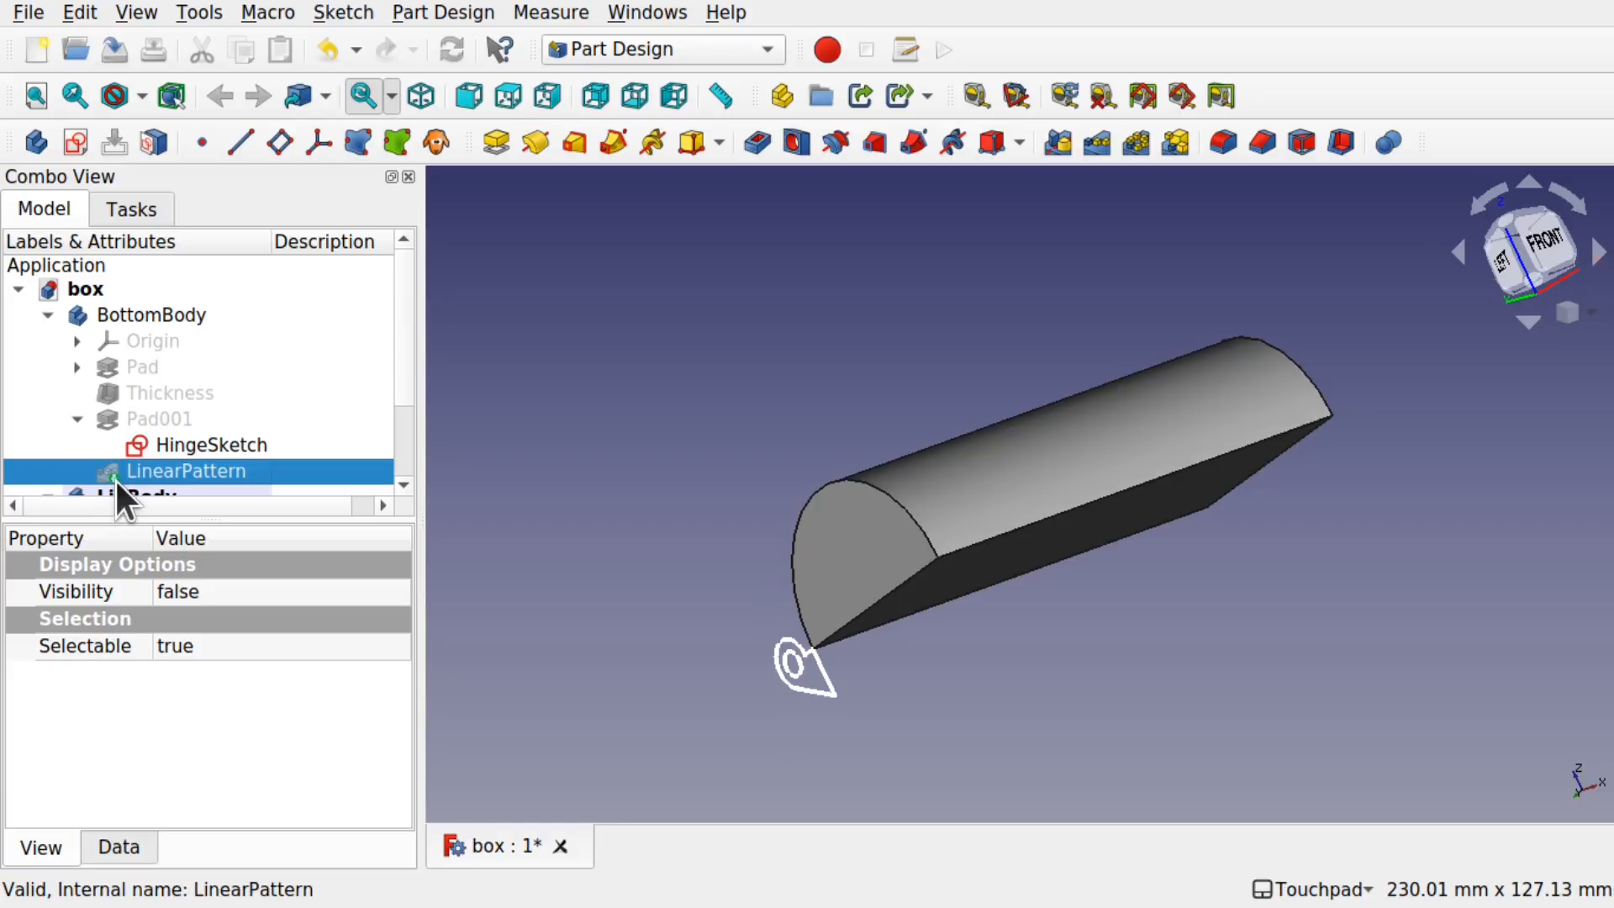
key("space")
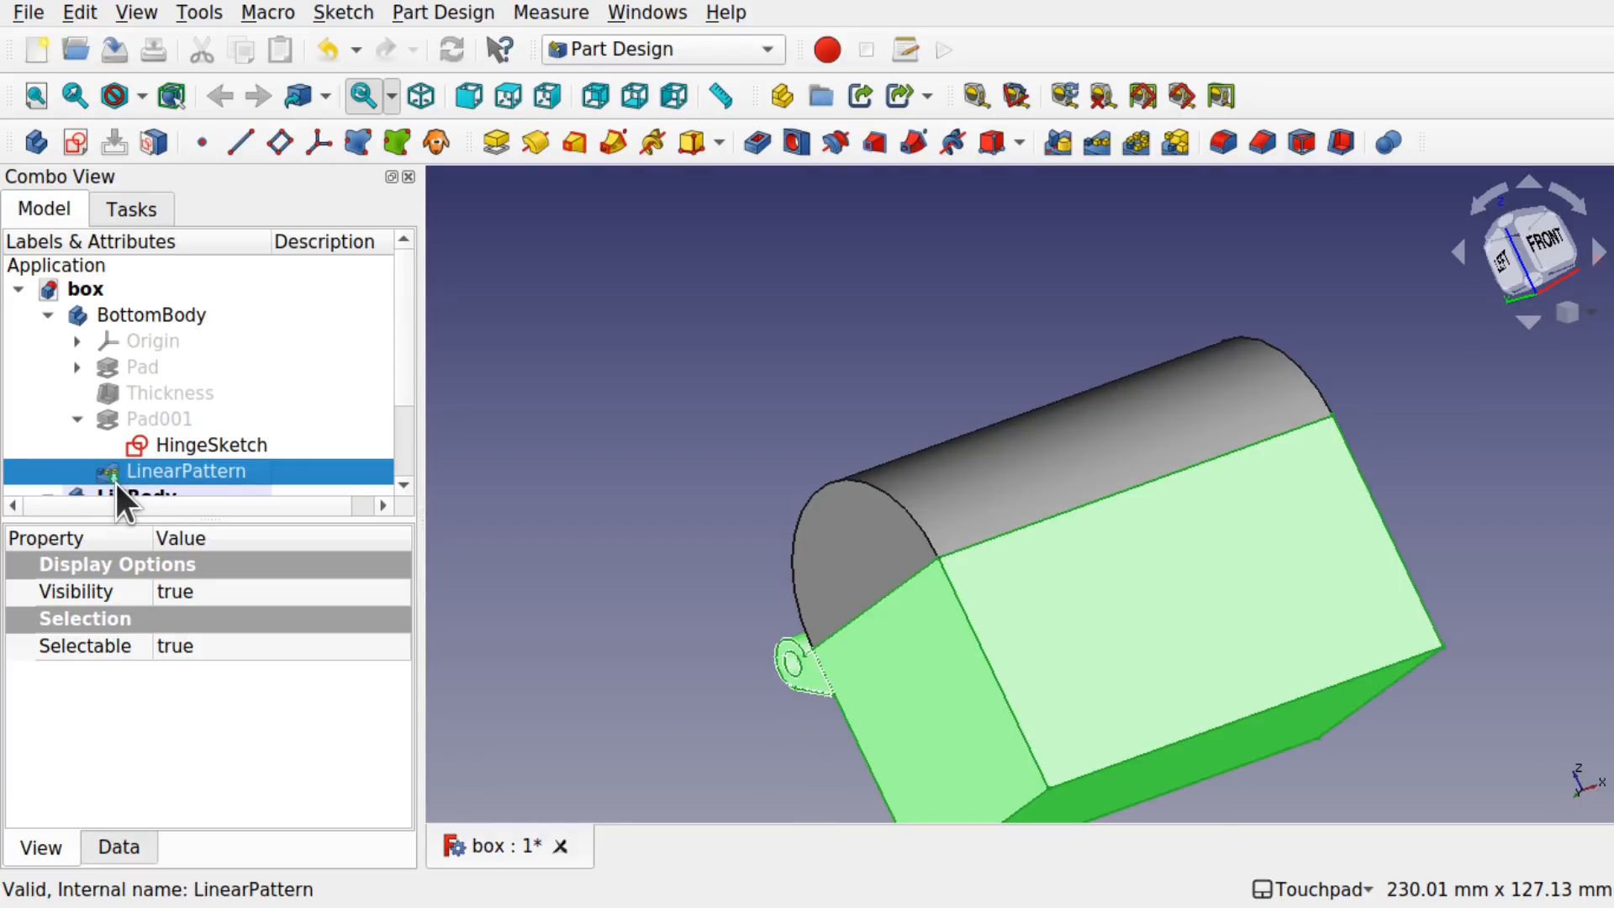
Step: Inspect how the half-round lid sits on the box beside the hinge knuckles and hide BottomBody
left_click_drag(812, 561, 966, 580, "shift")
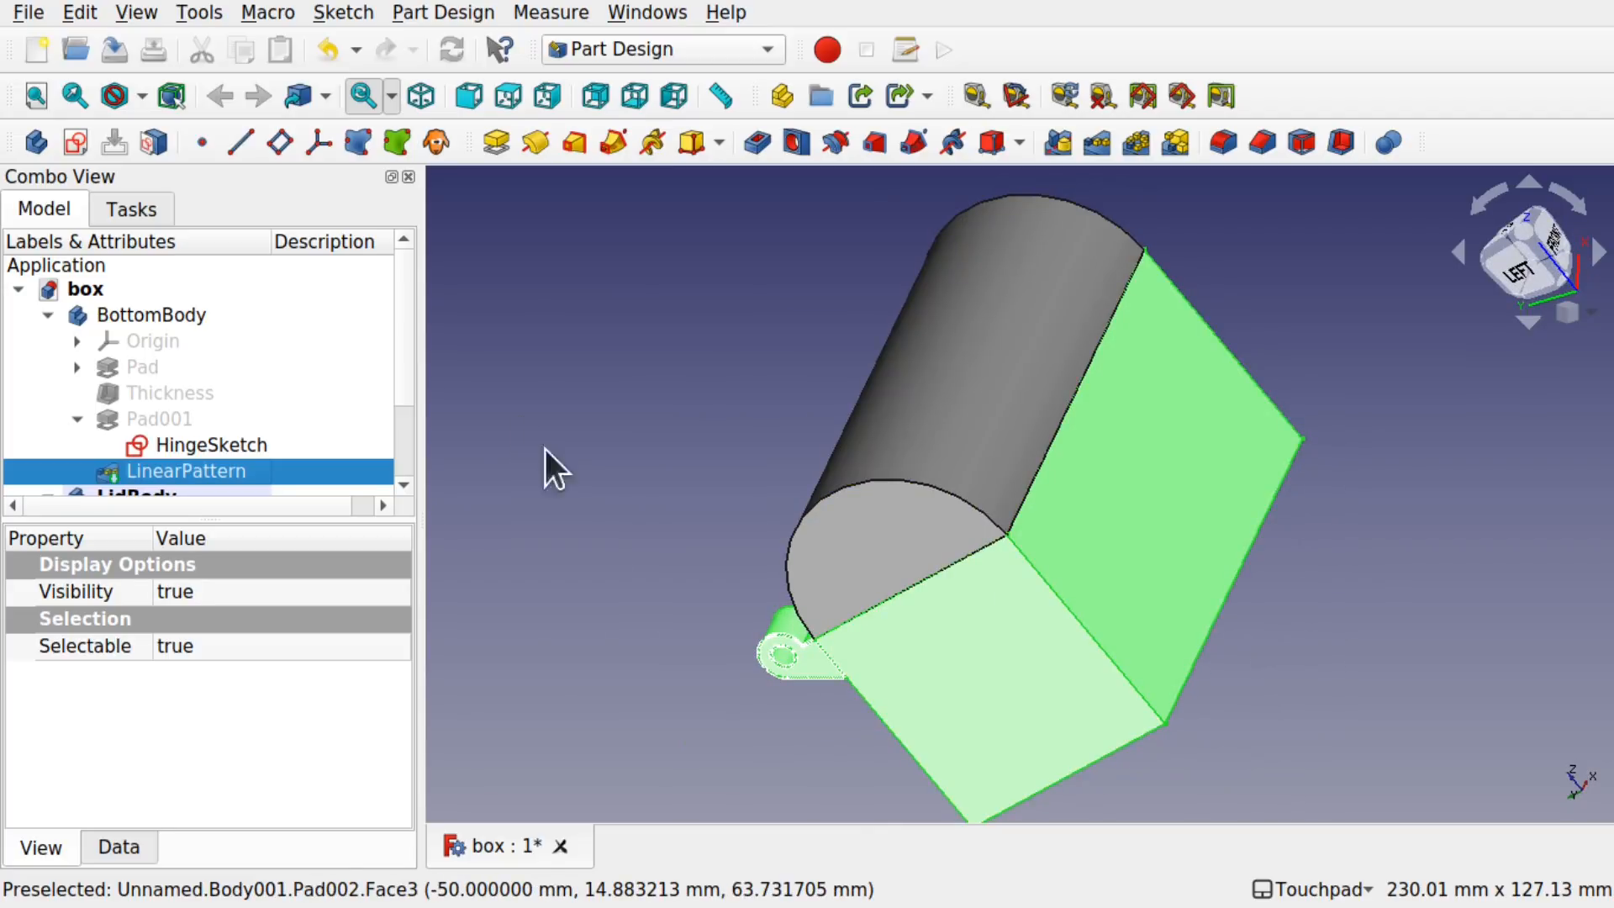
left_click_drag(543, 465, 597, 471, "shift")
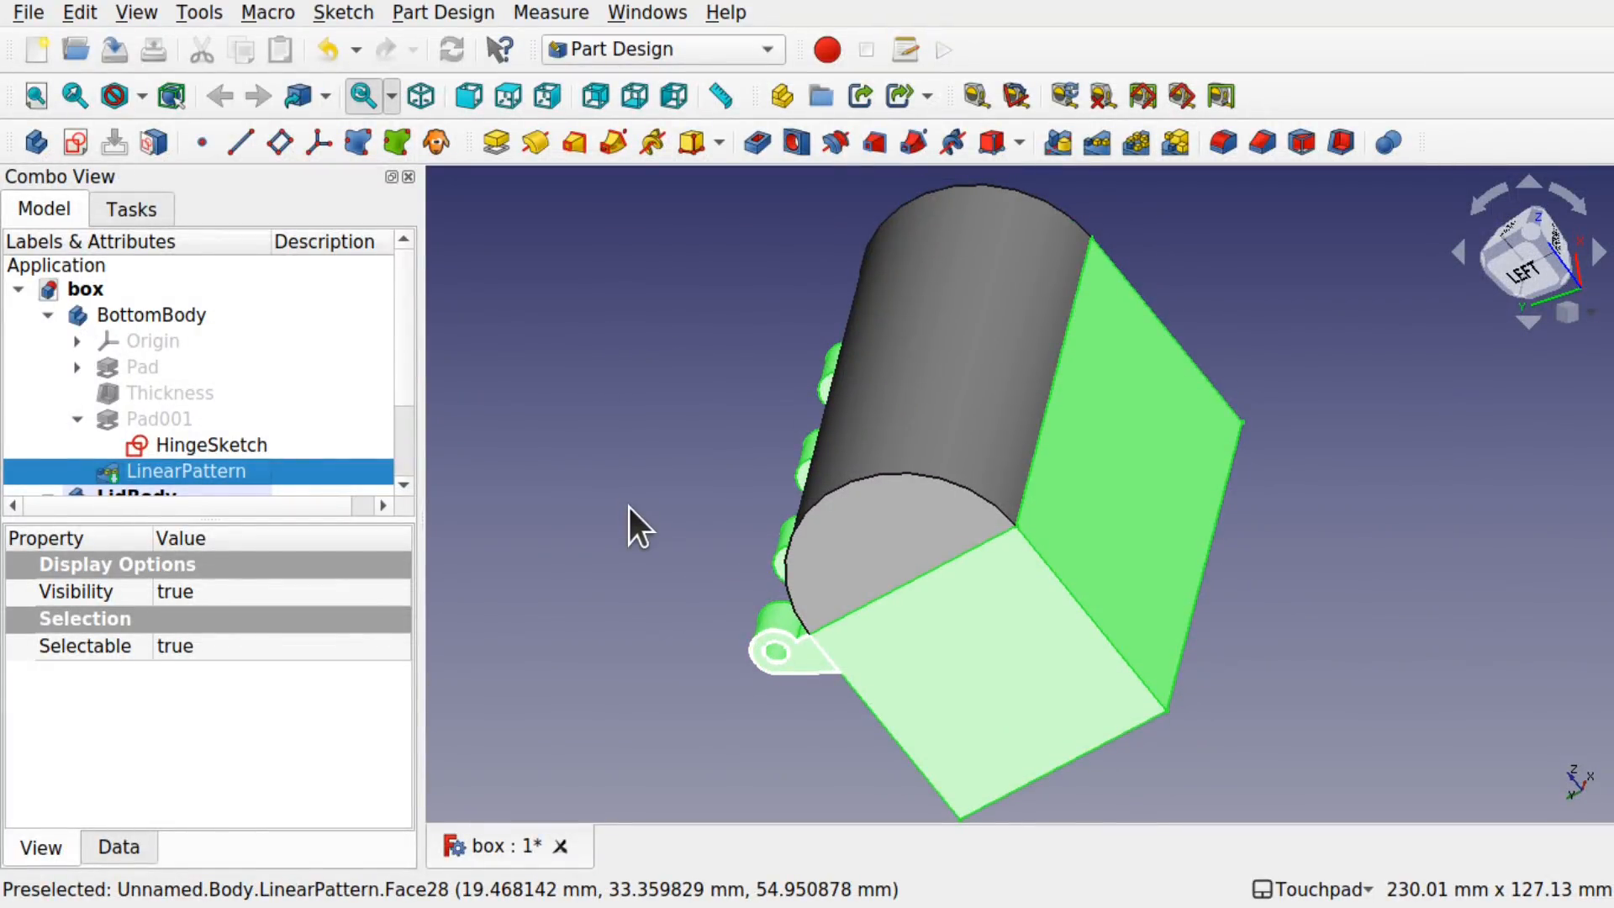
left_click_drag(627, 507, 657, 516, "shift")
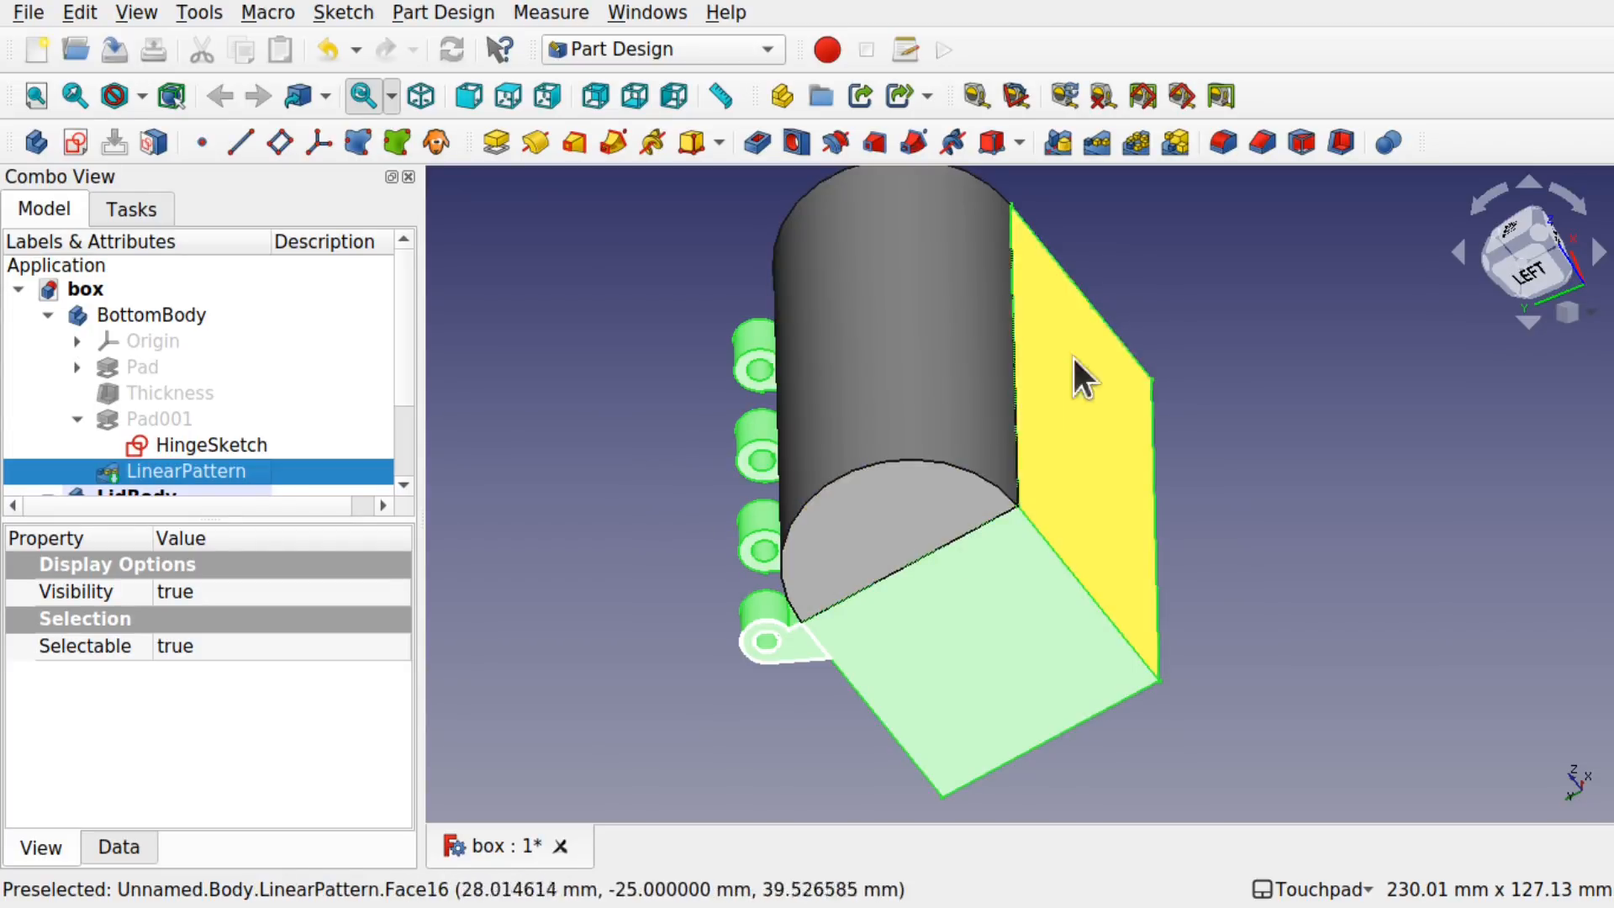
left_click_drag(1071, 354, 903, 460, "shift")
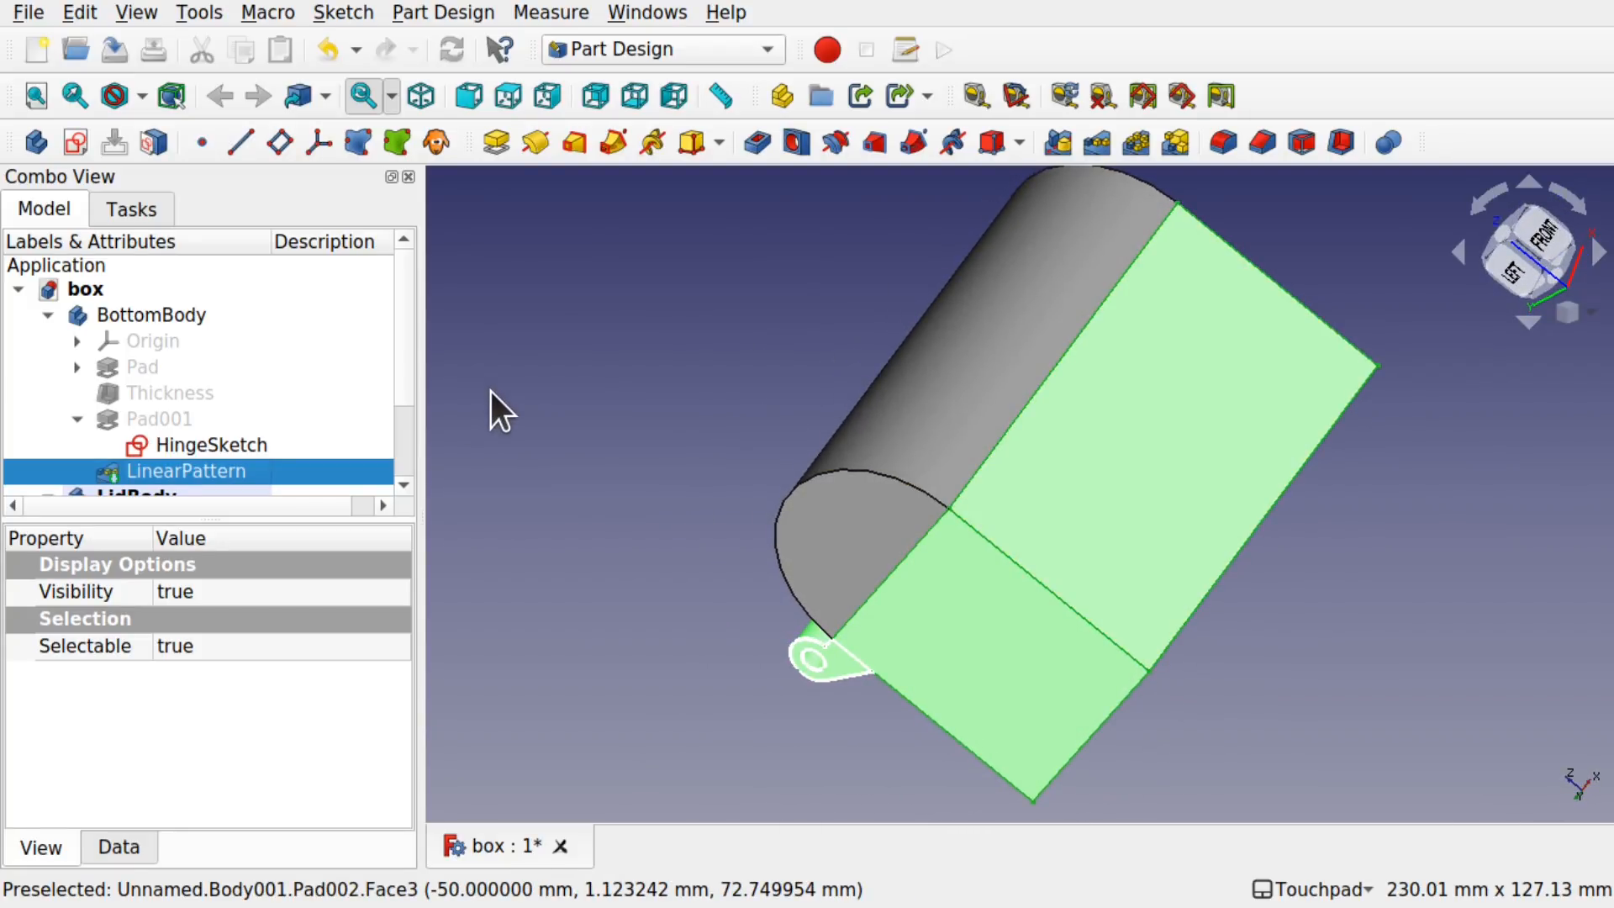
left_click(138, 311)
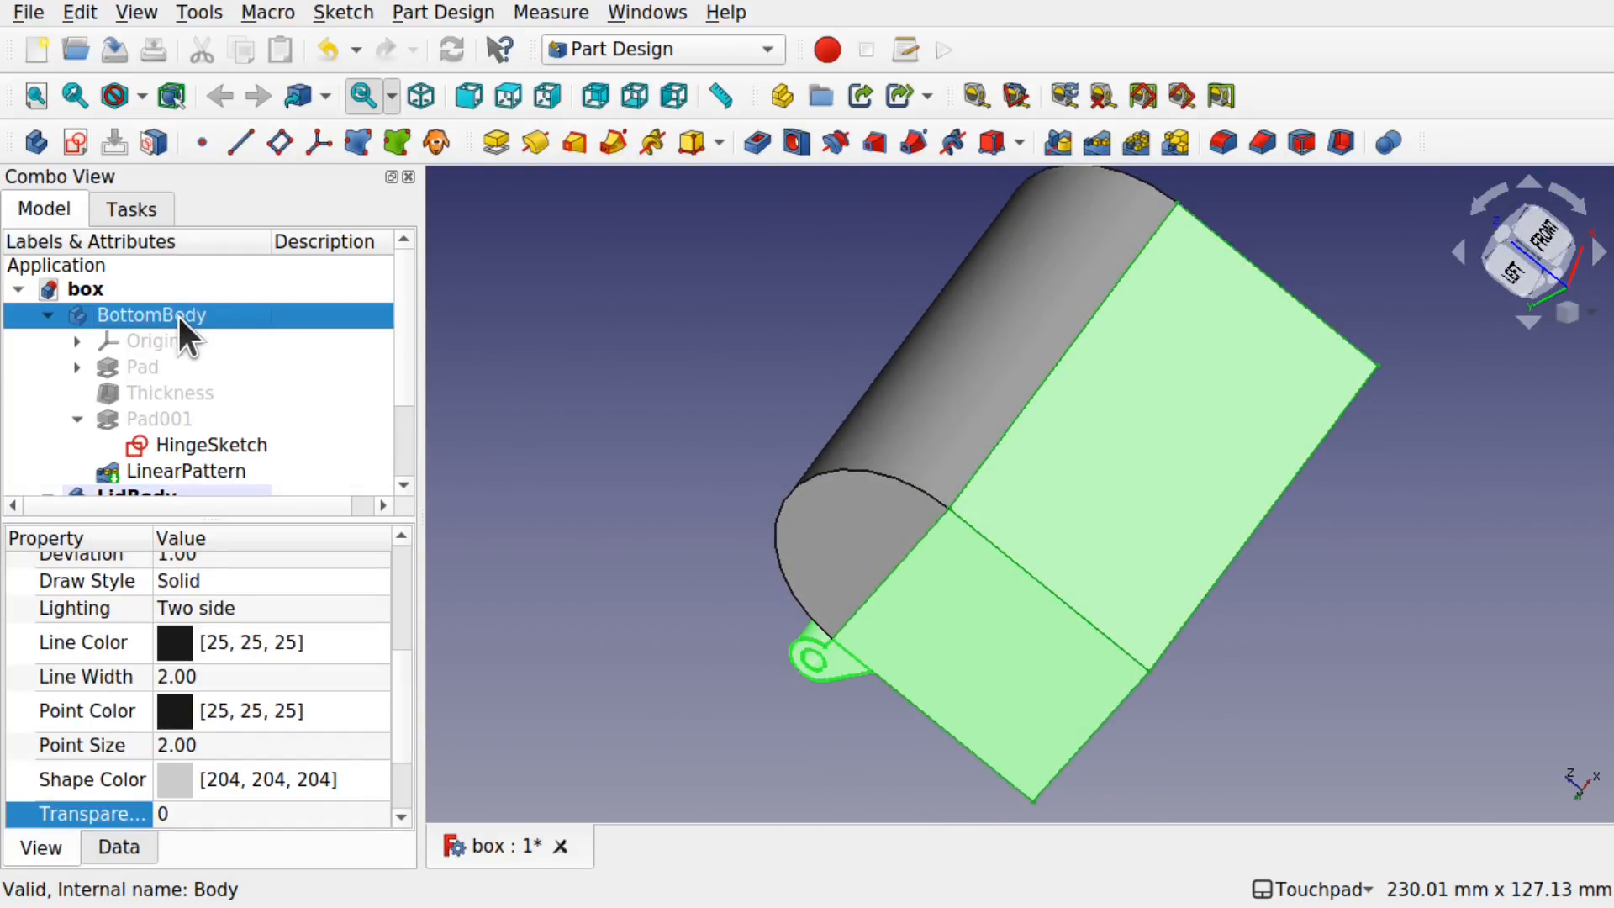
key("space")
Step: Start a Thickness operation on the lid pad with its flat underside as the open face
middle_click_drag(748, 395, 670, 322, "alt")
left_click(1015, 542)
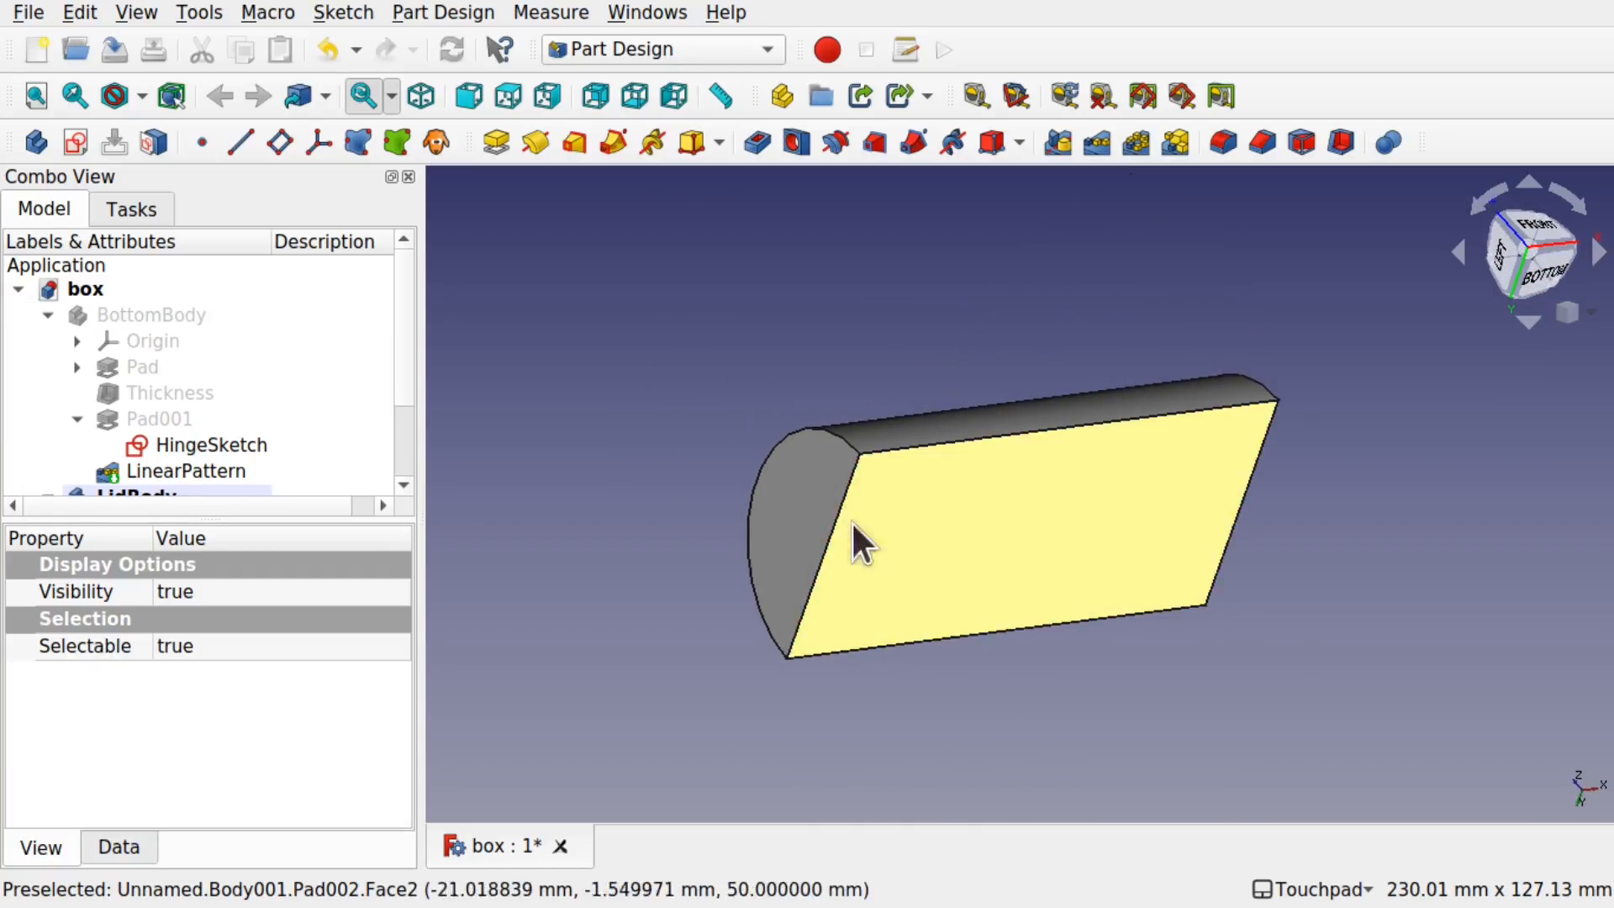
middle_click_drag(880, 505, 1033, 395, "alt")
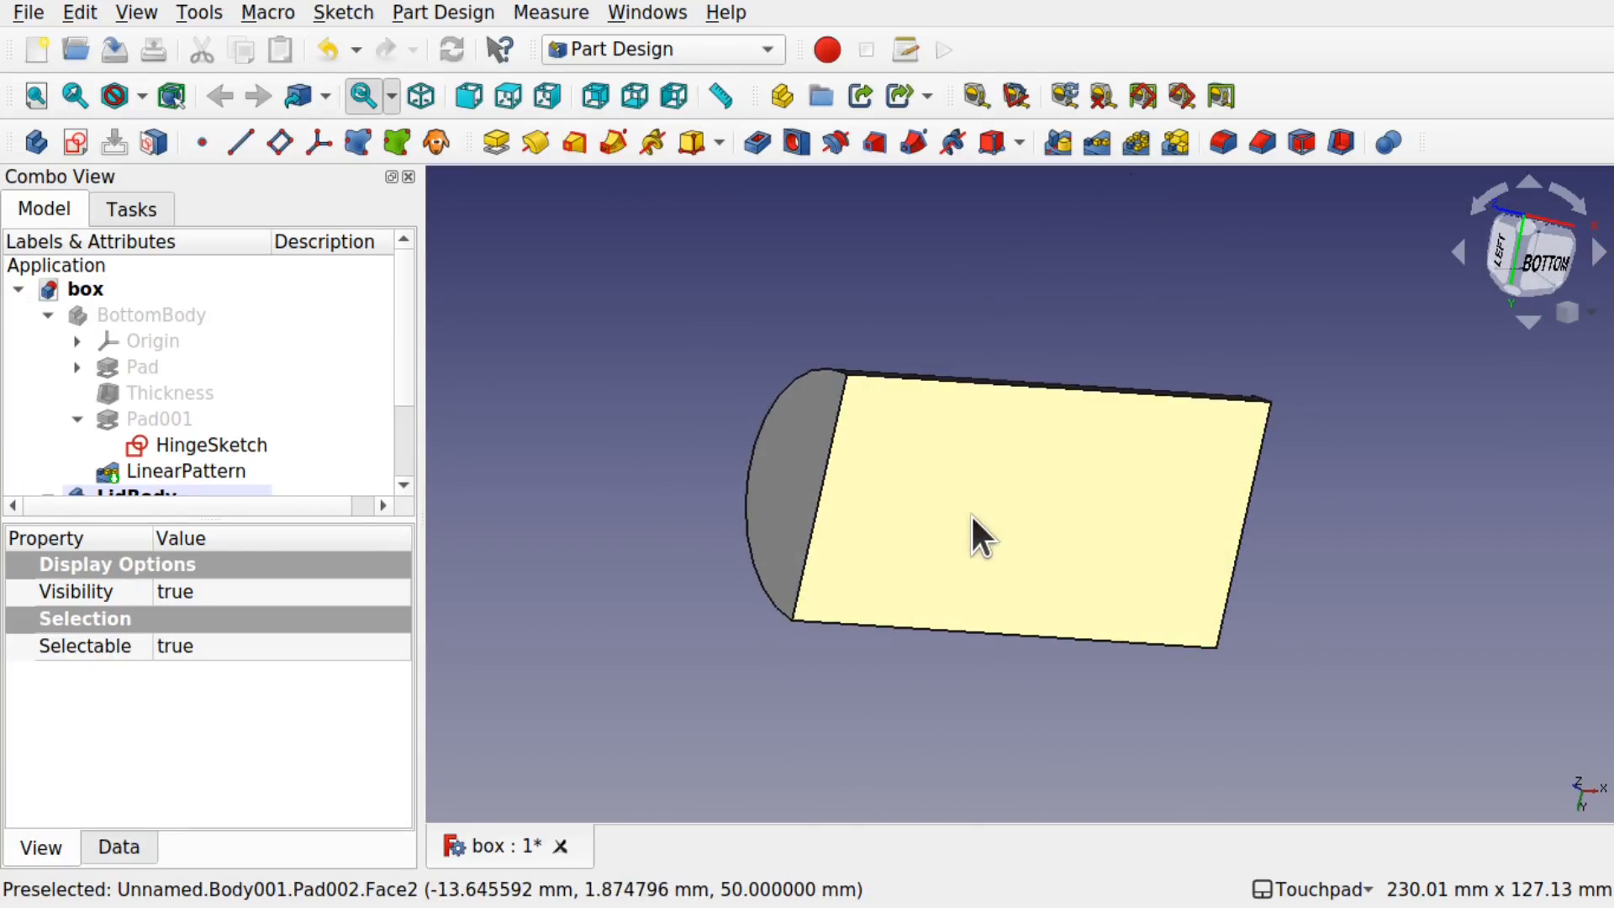
left_click(1341, 141)
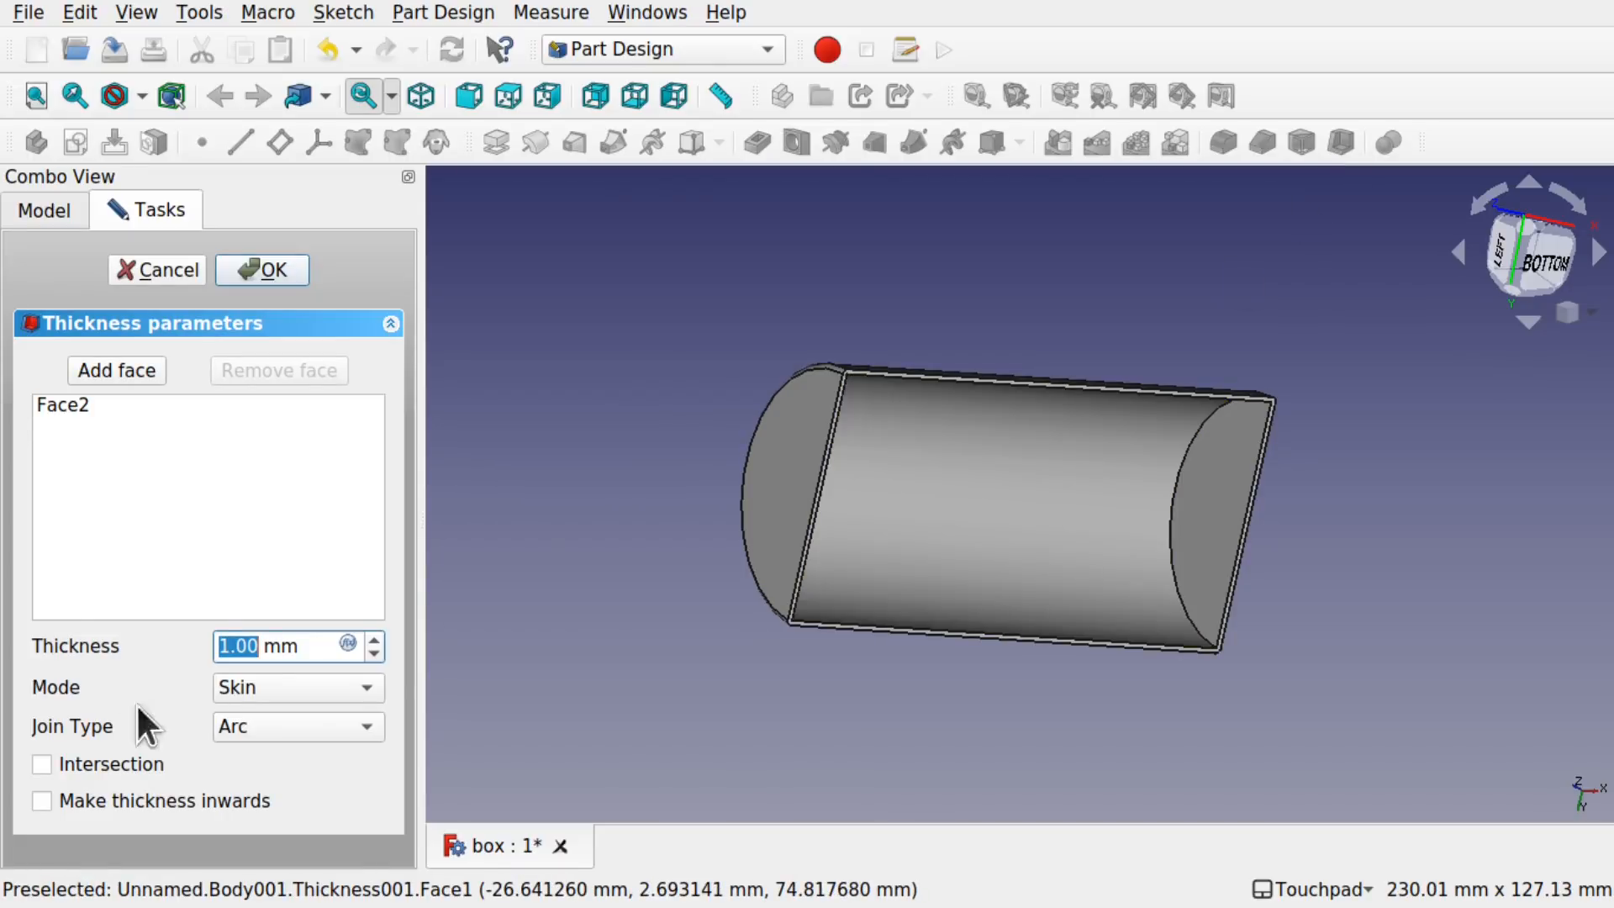
Step: Set the lid's wall thickness to 4 mm, made inwards, and accept the Thickness feature
type("4")
left_click(37, 798)
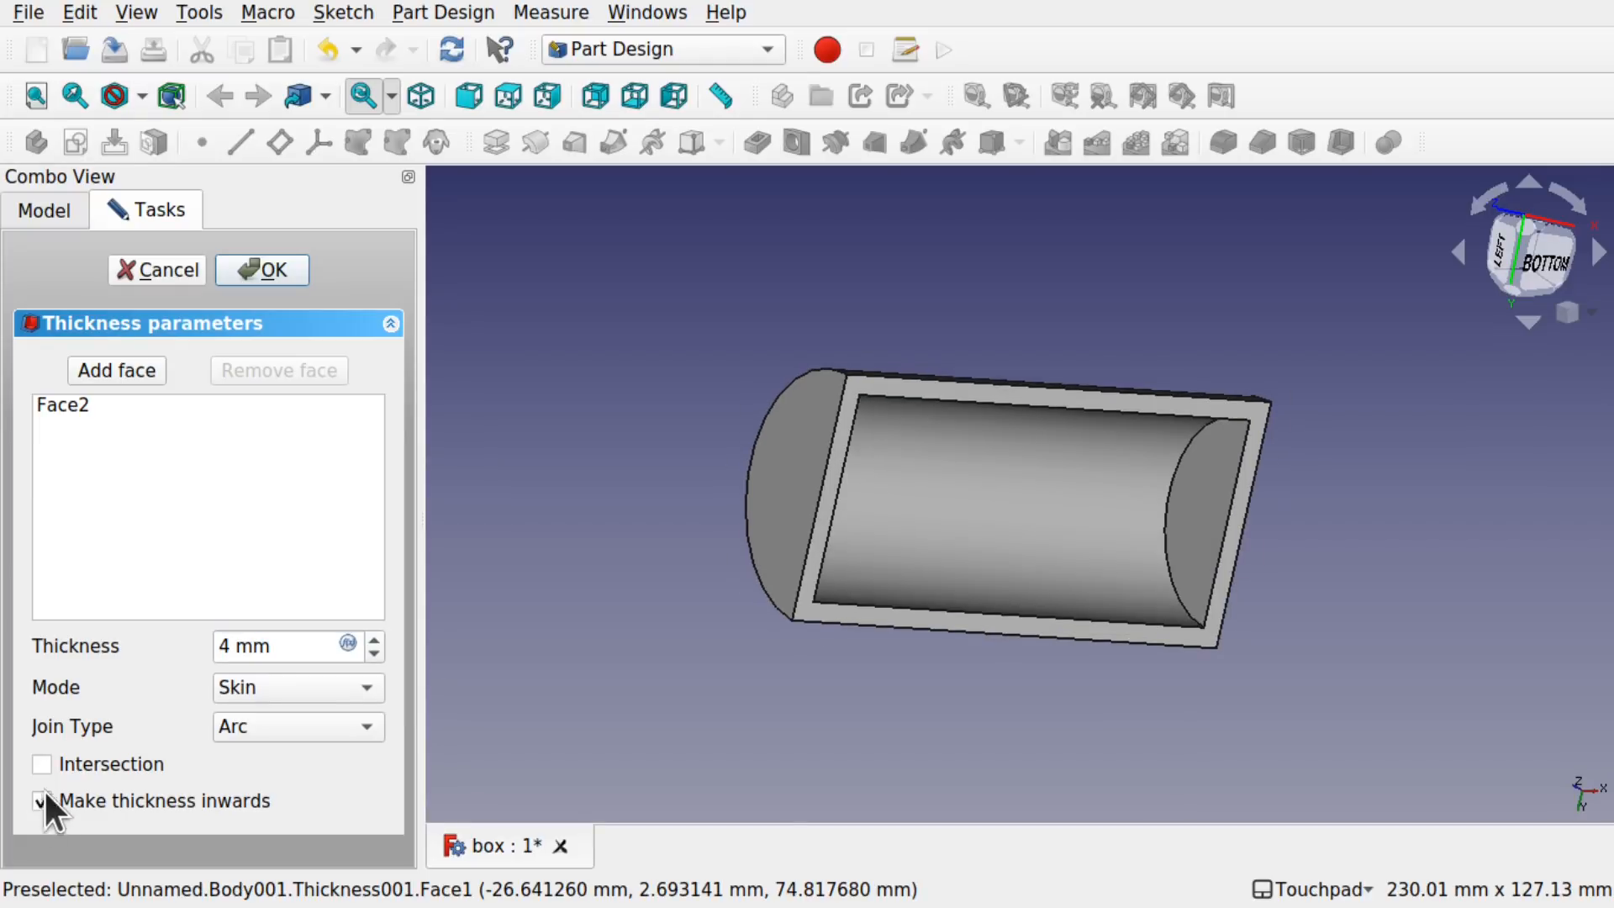
left_click(257, 259)
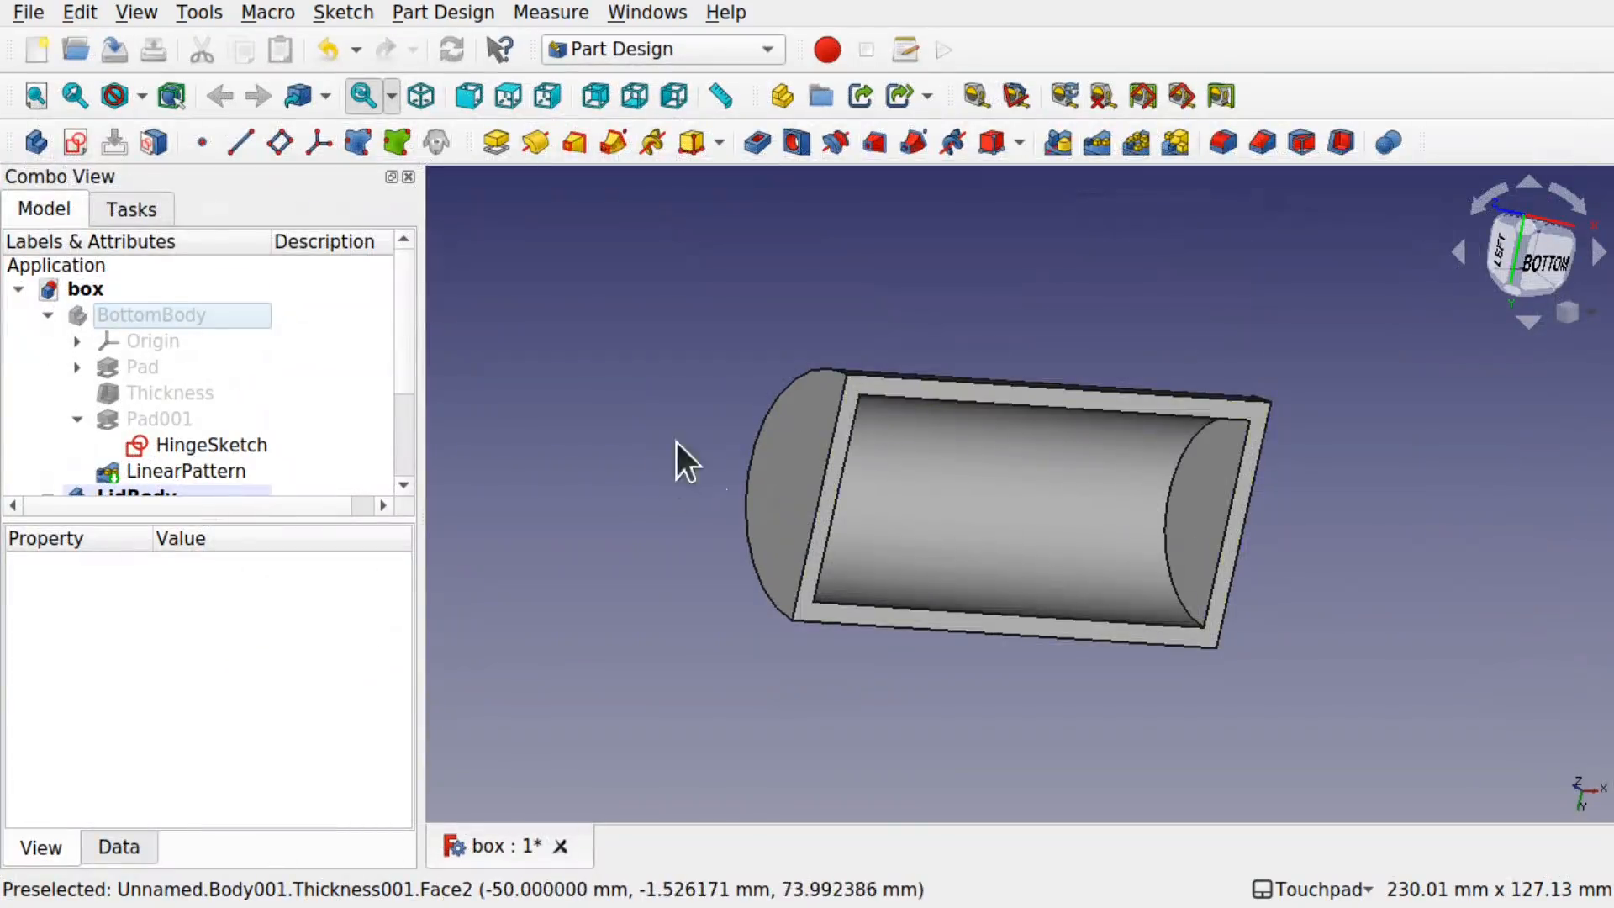
Step: Show the hidden BottomBody beneath the lid
left_click_drag(676, 441, 893, 349, "alt")
left_click(192, 316)
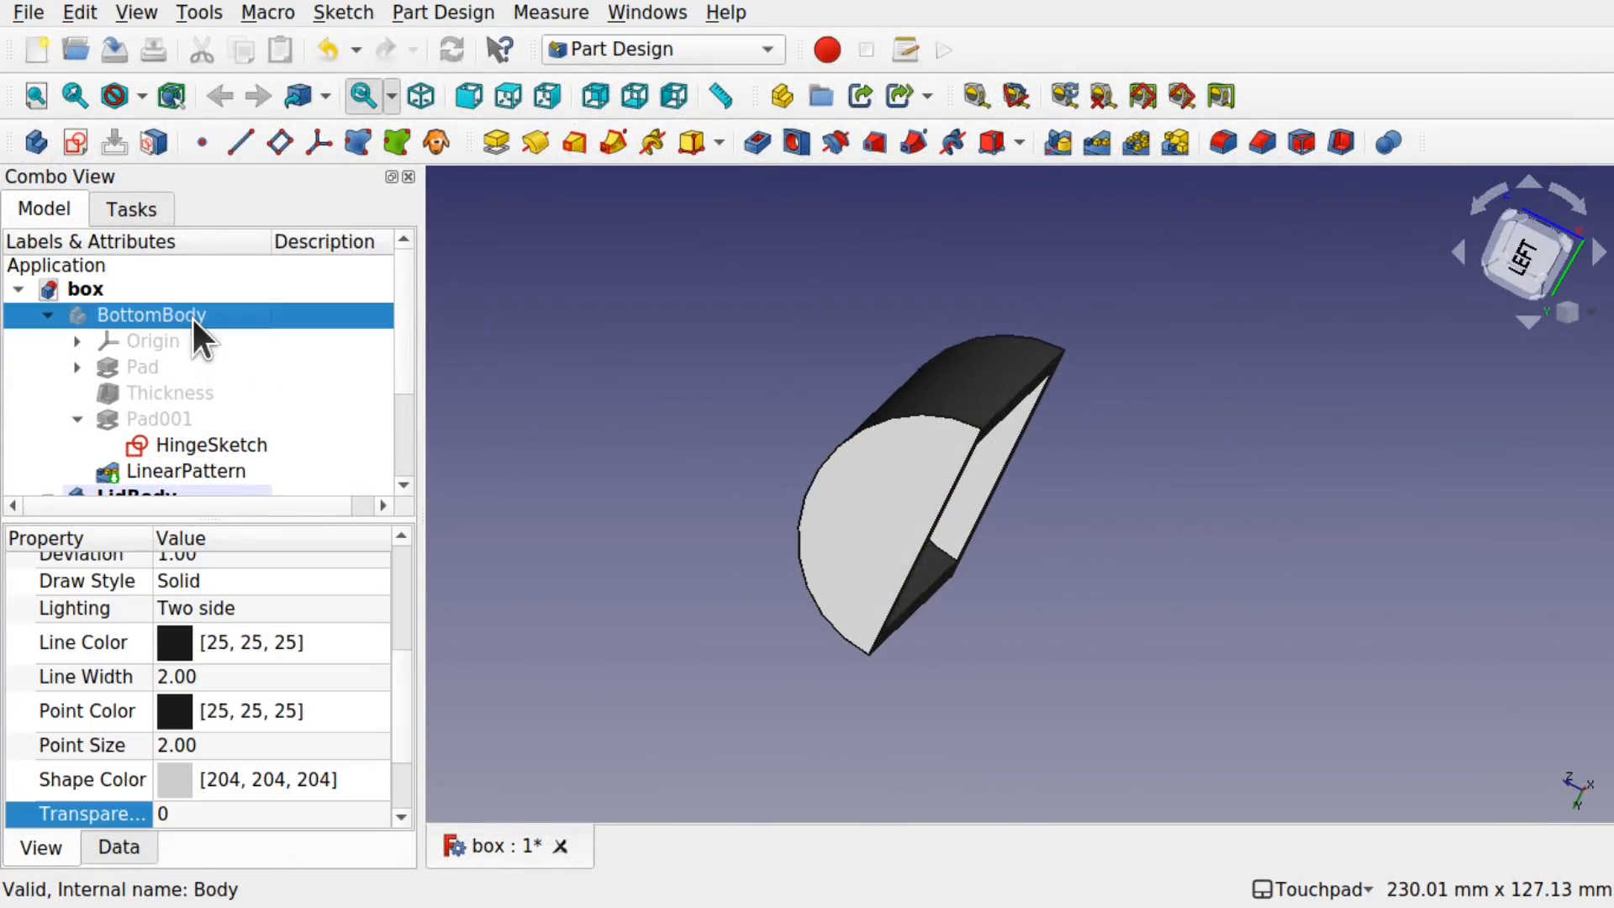
key("space")
left_click_drag(901, 328, 1078, 521, "alt")
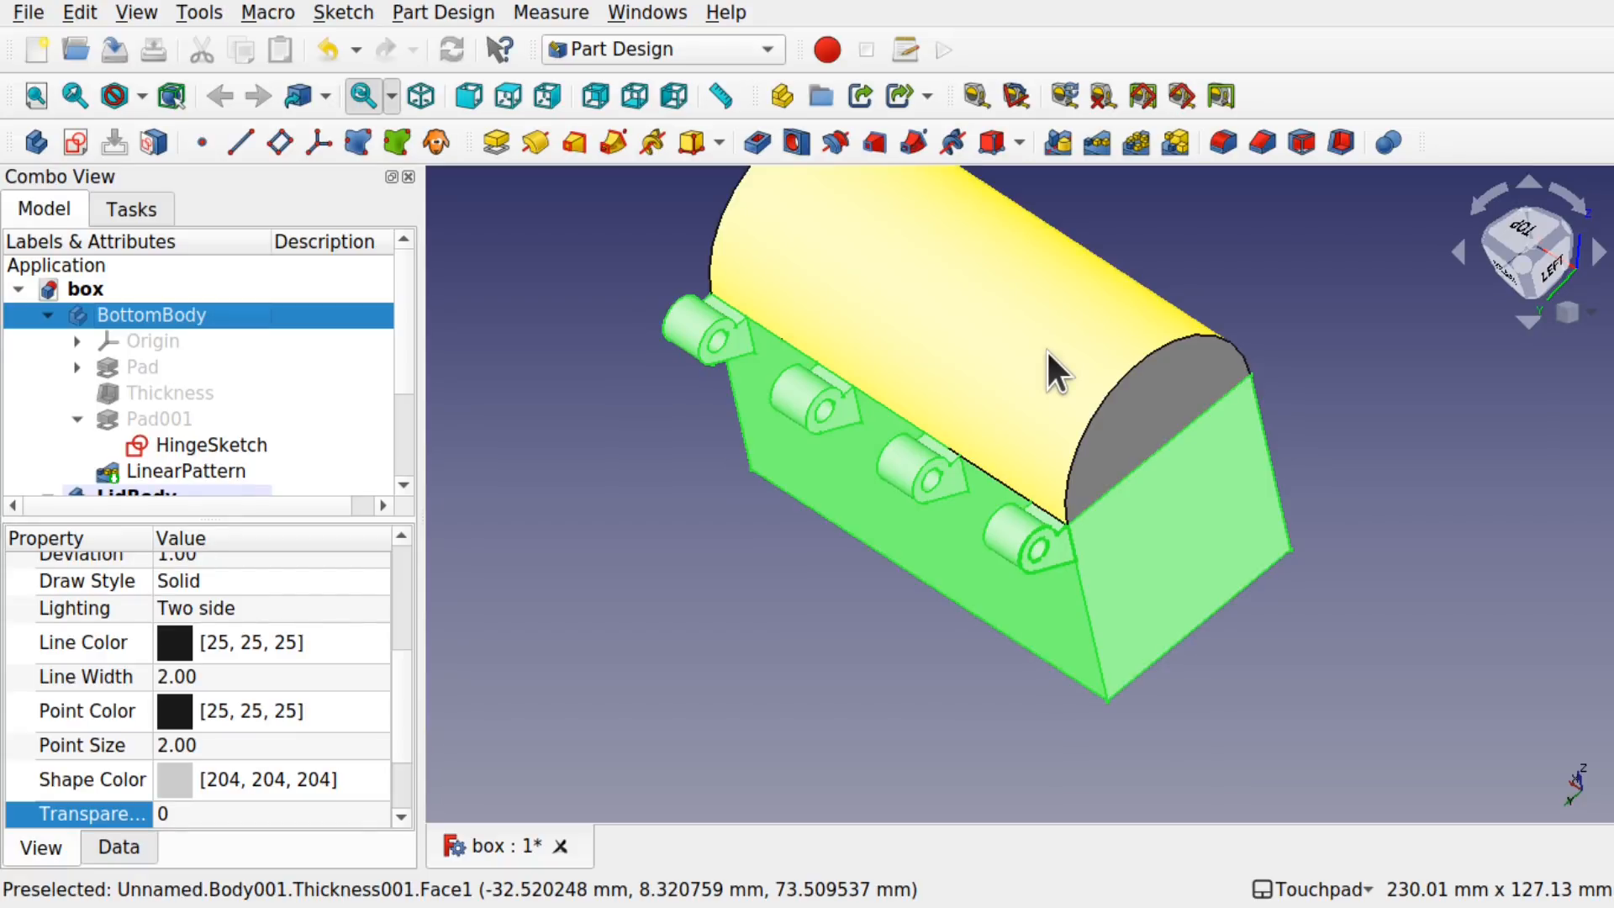
Step: Hide HingeSketch under the BottomBody's Pad001
left_click(230, 438)
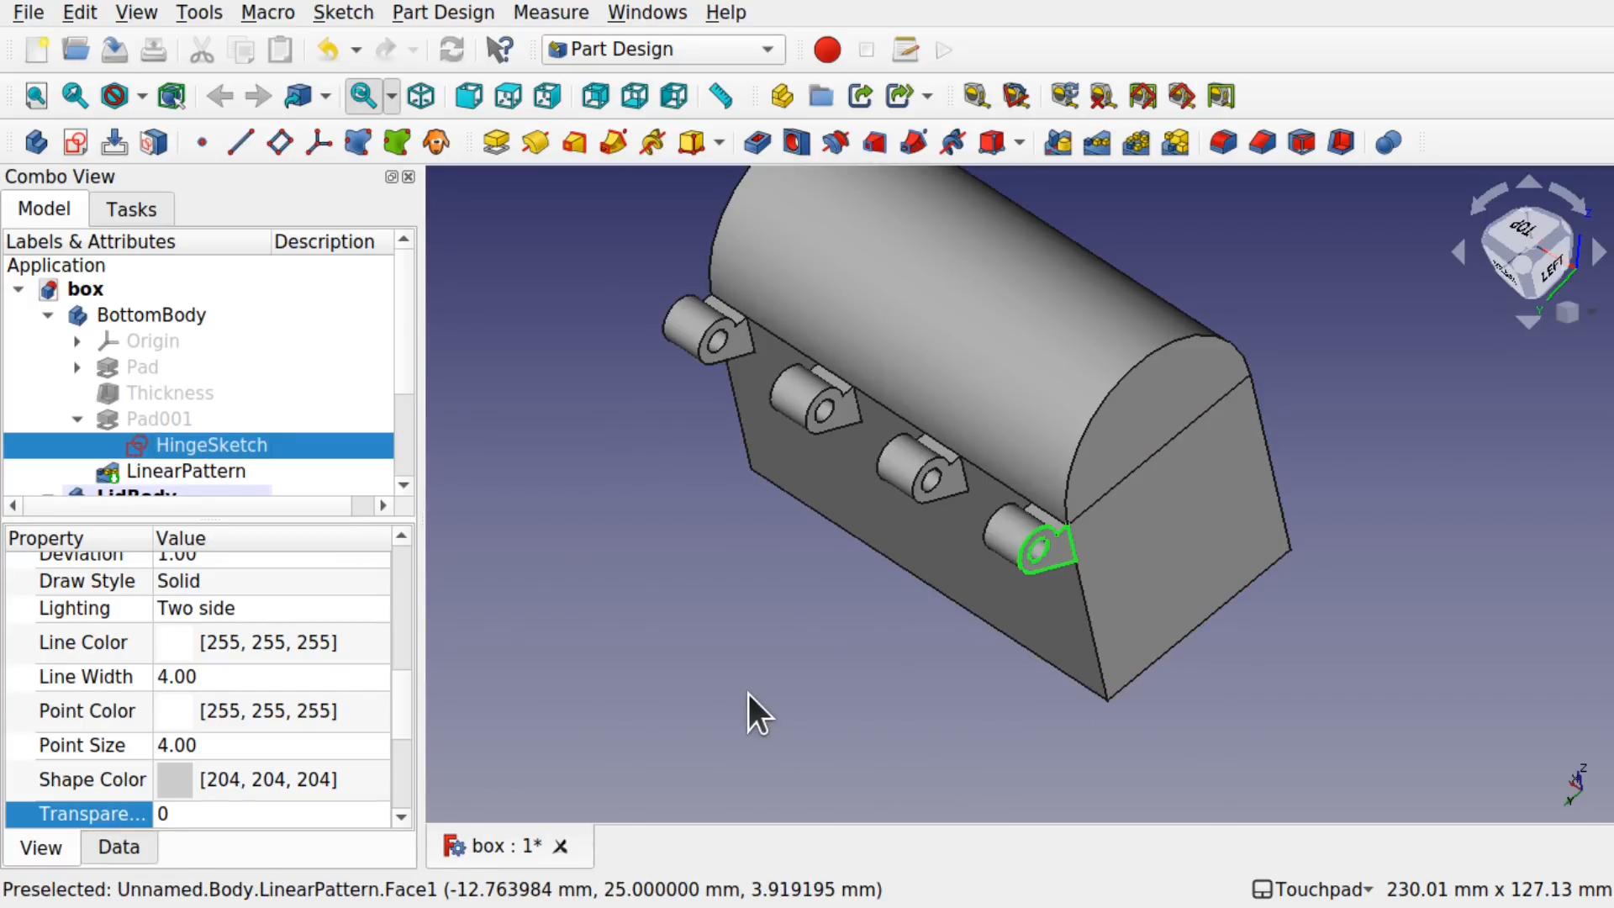
left_click(79, 418)
left_click(81, 420)
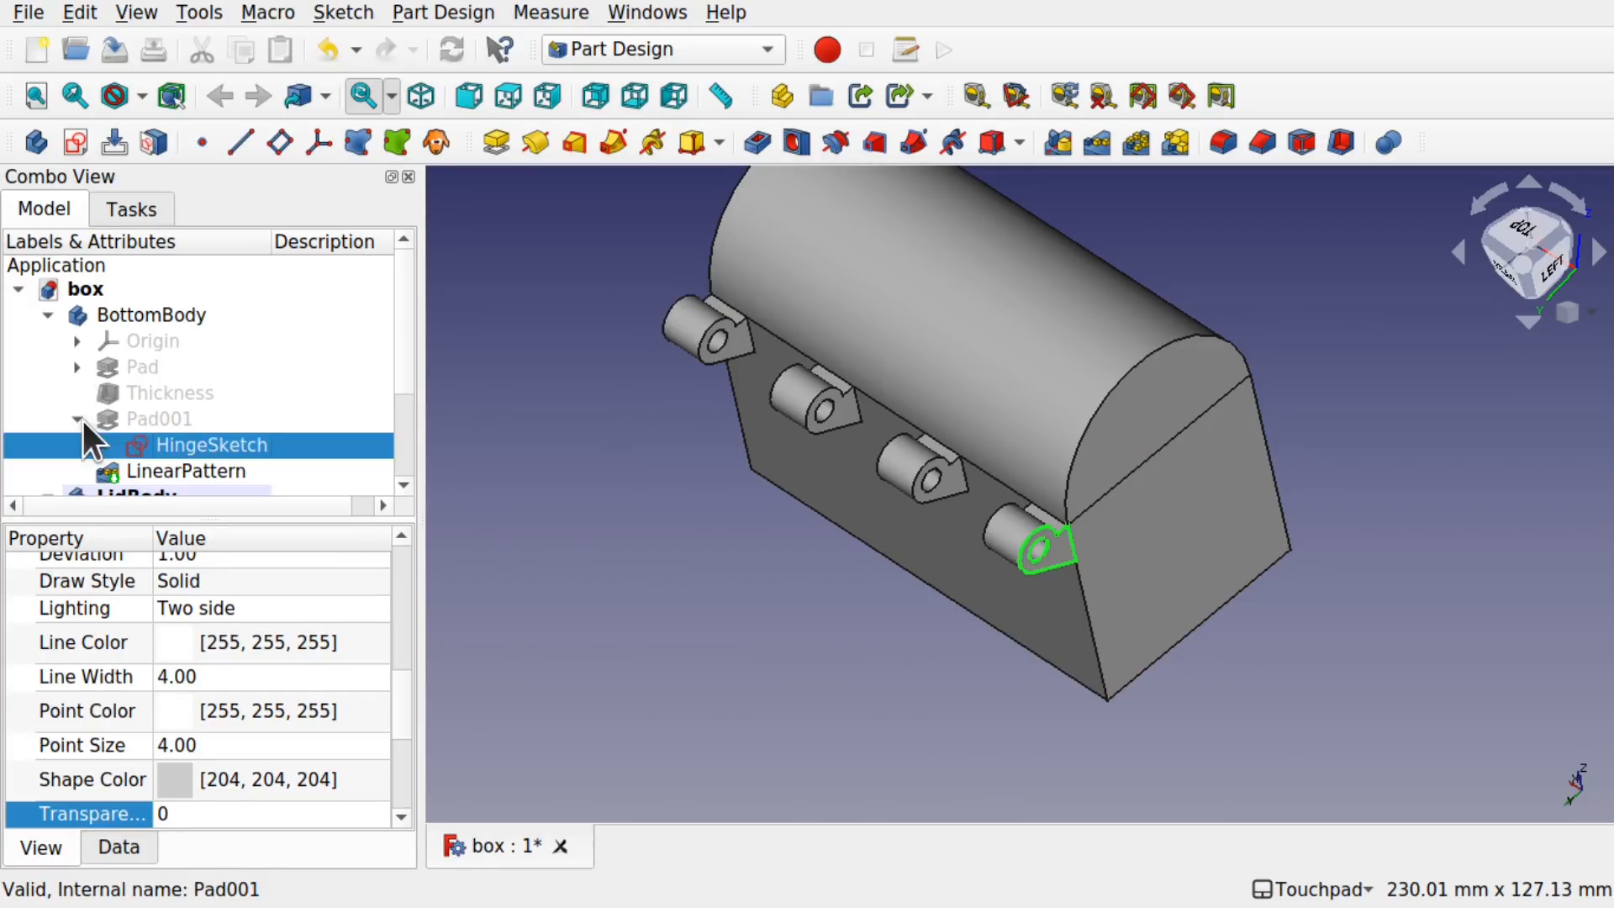
key("space")
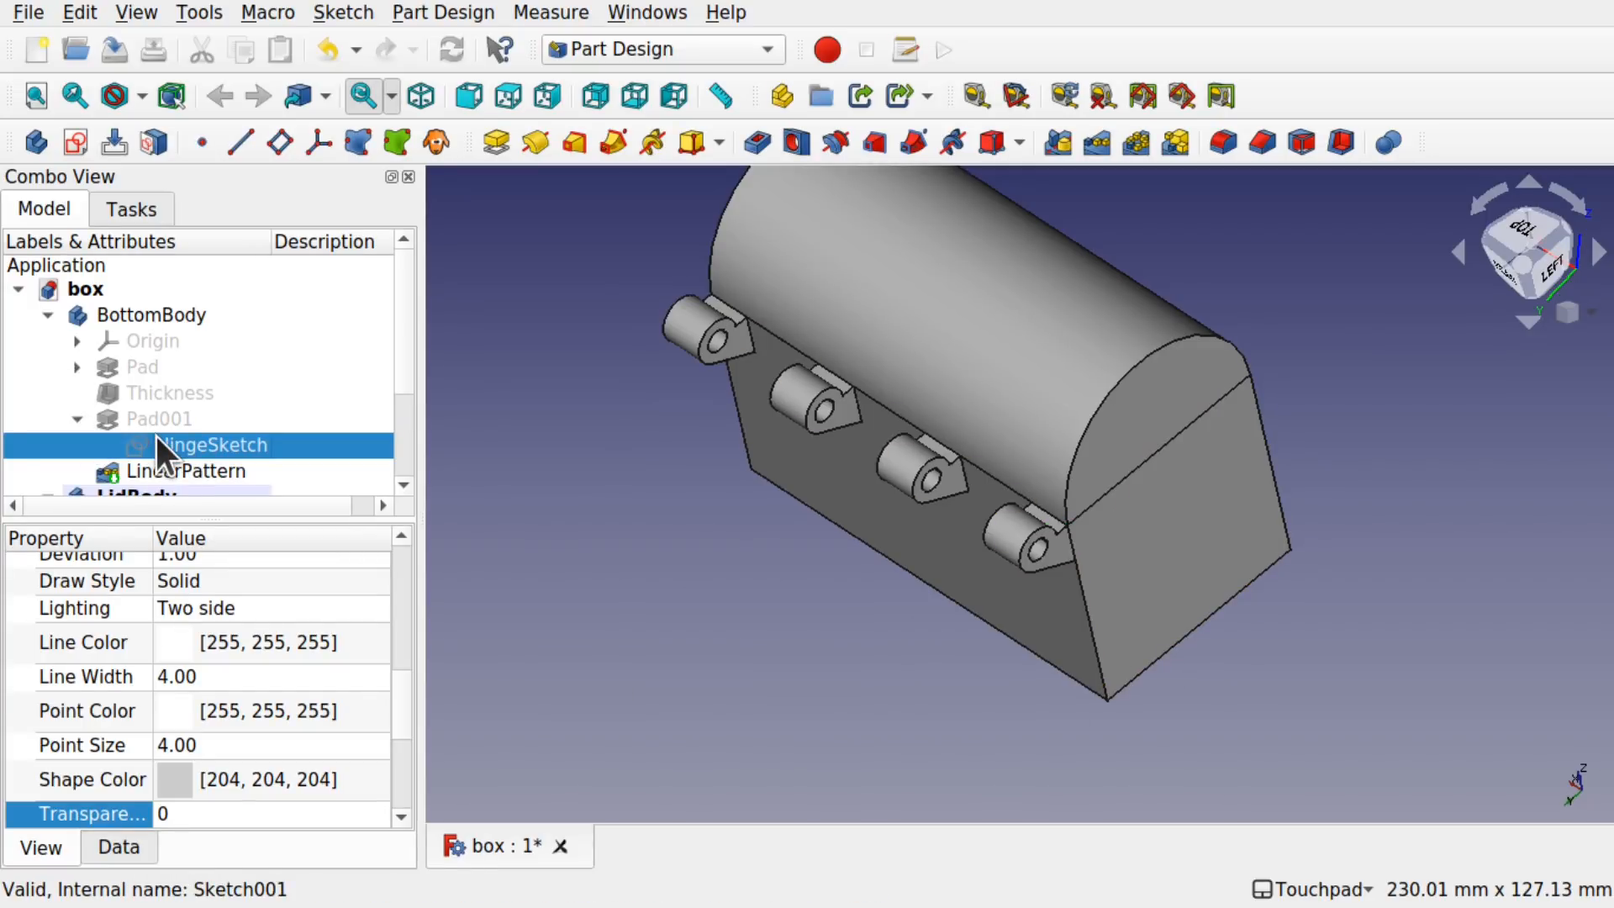
left_click(76, 420)
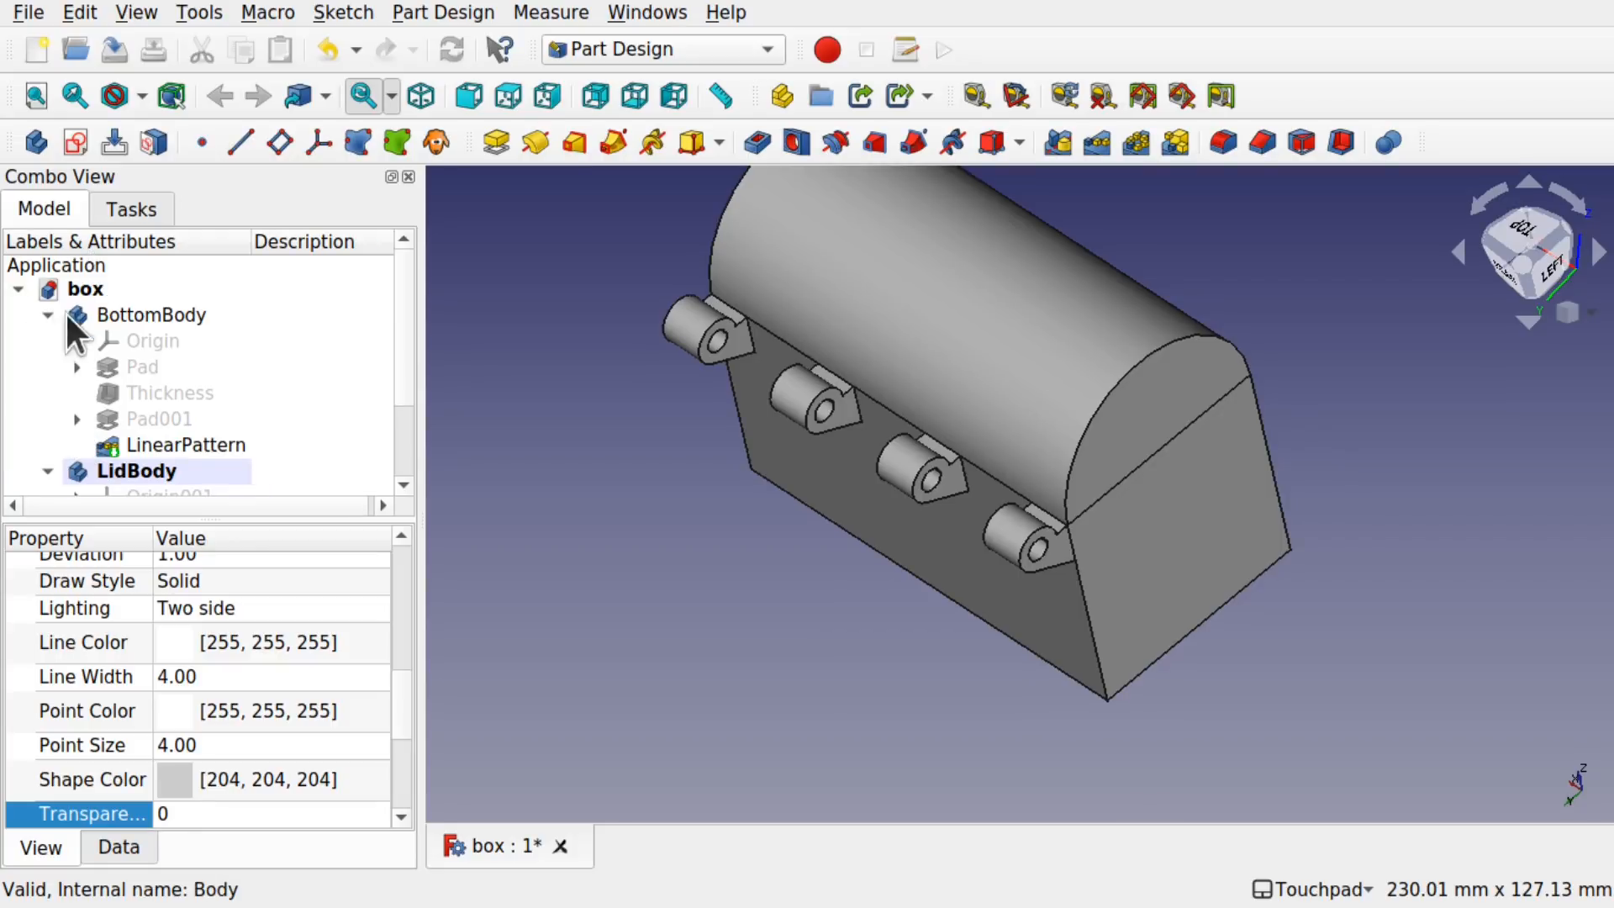
Step: Hide the BottomBody's LinearPattern and show Pad001 with its single hinge instead
left_click(188, 444)
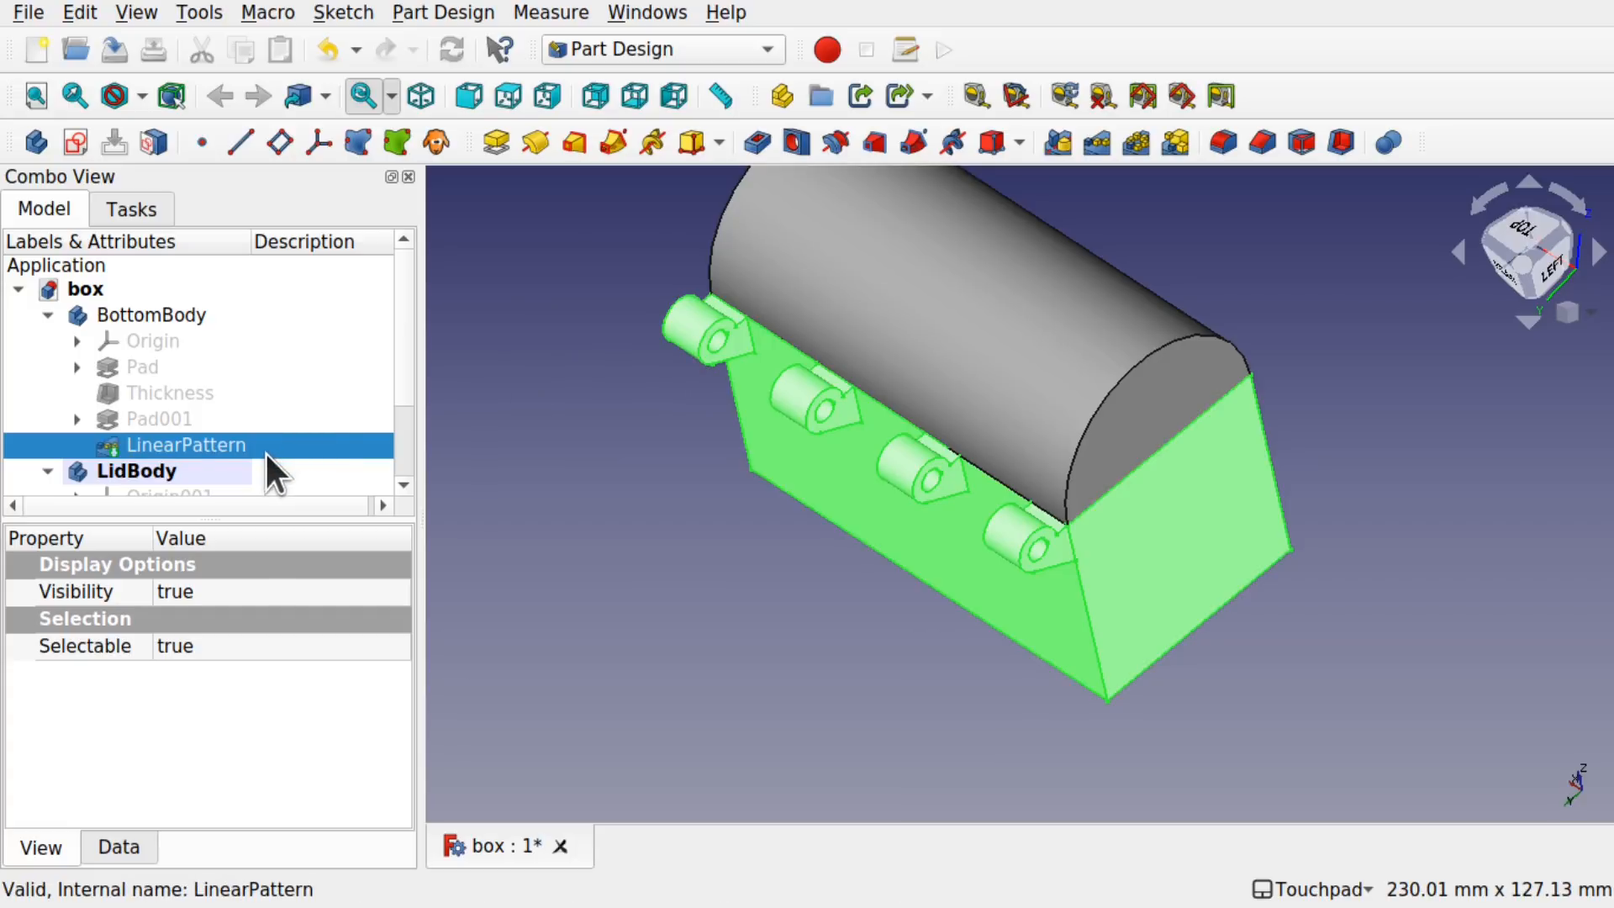
left_click(149, 417)
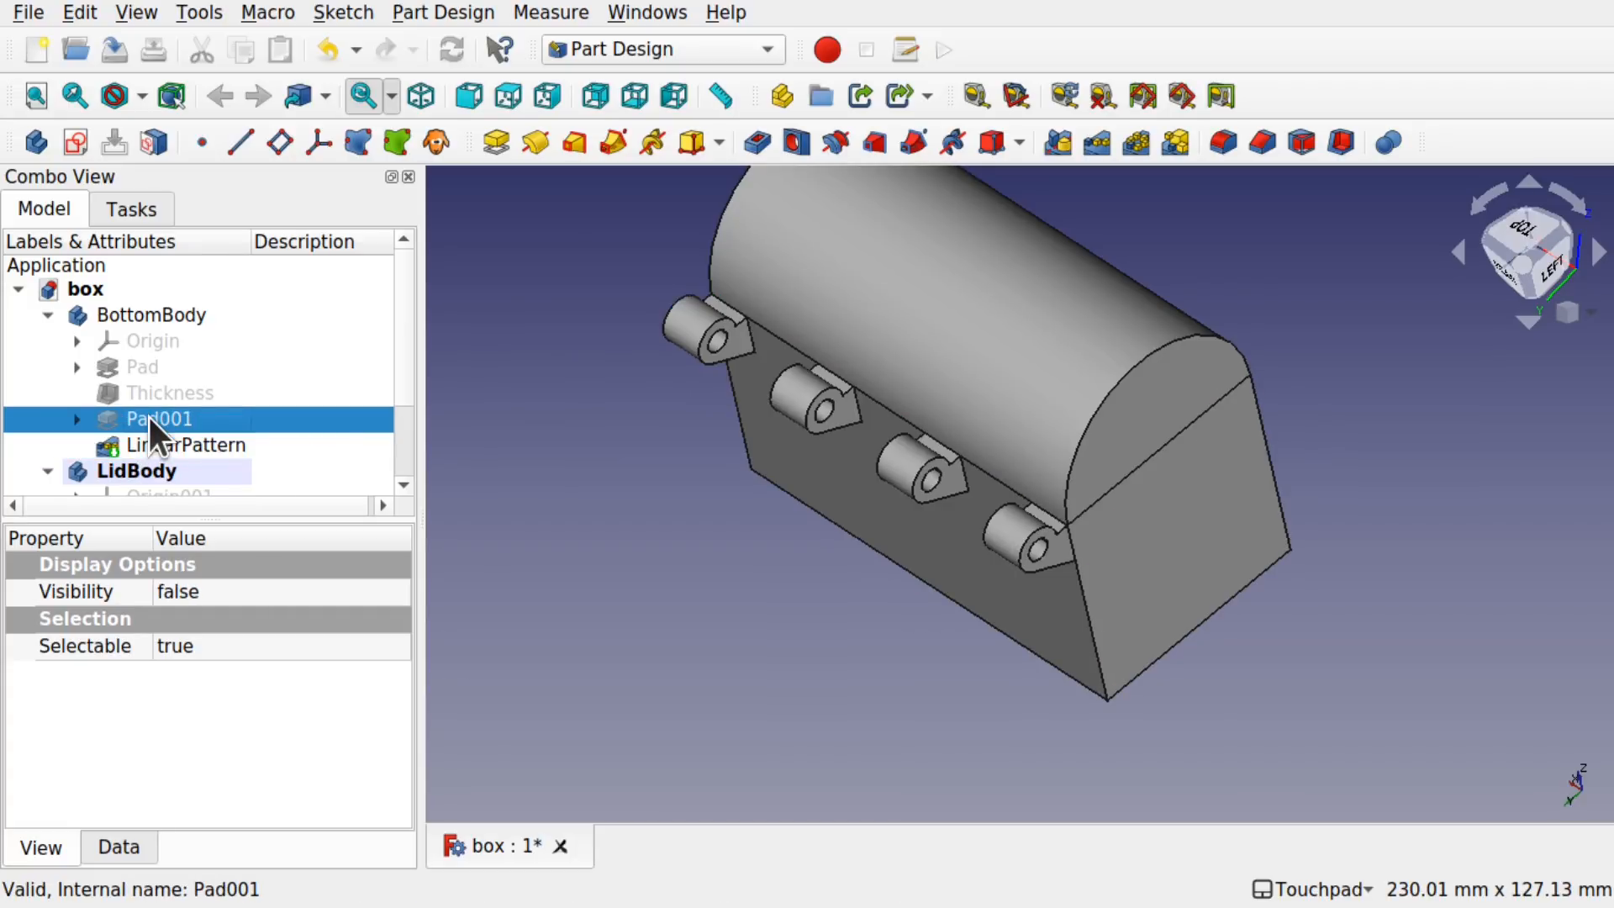
left_click(174, 432)
key("space")
left_click(154, 411)
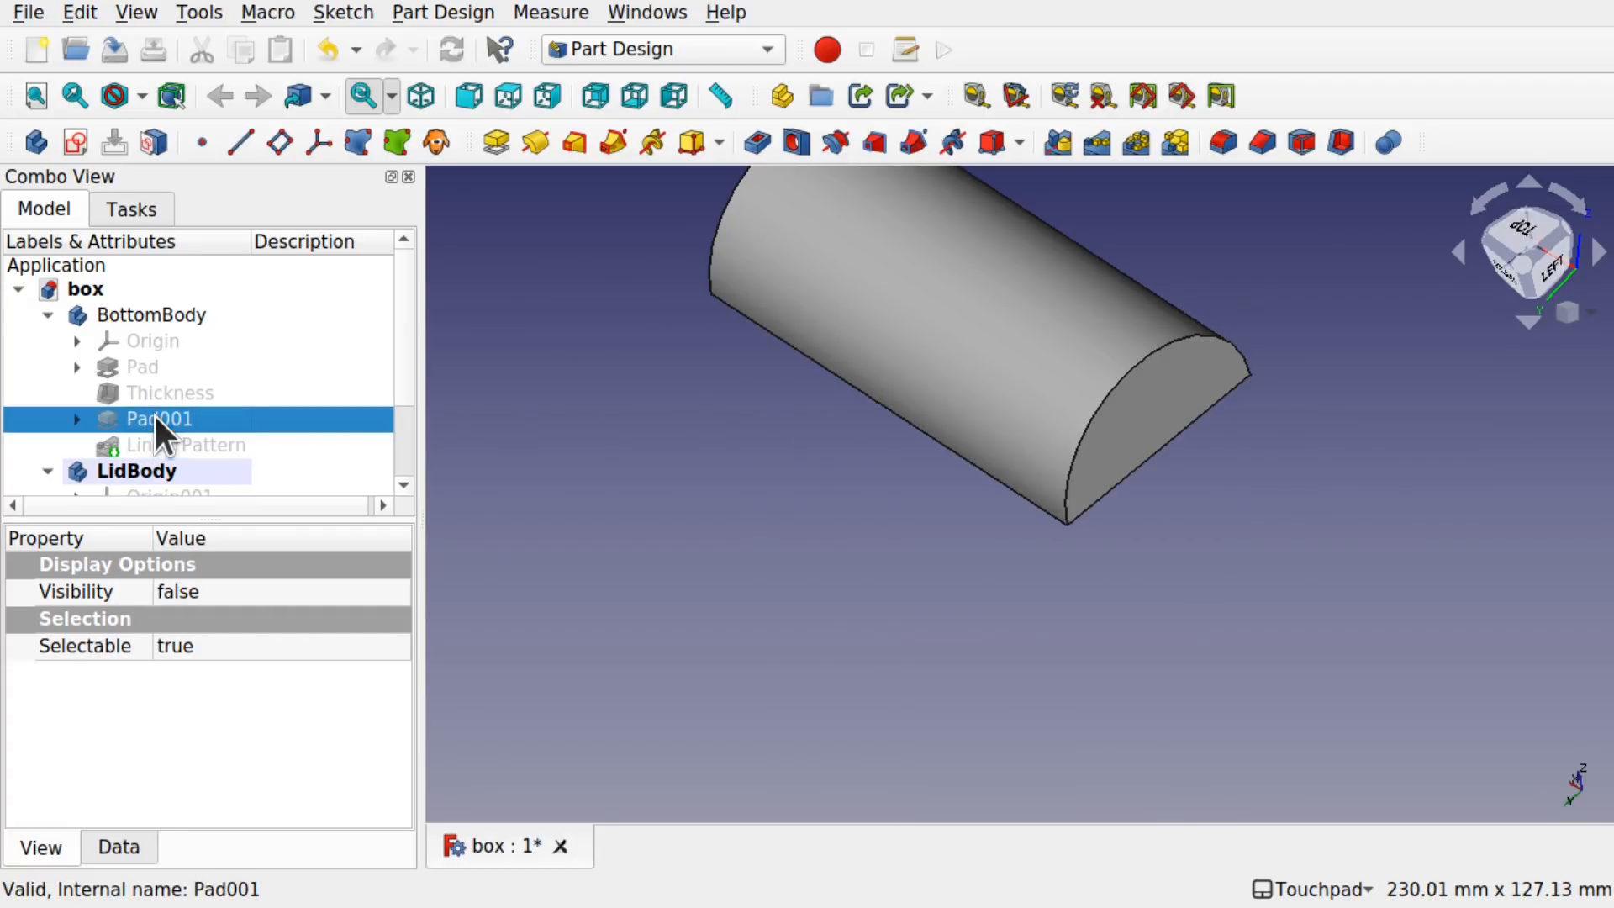
key("space")
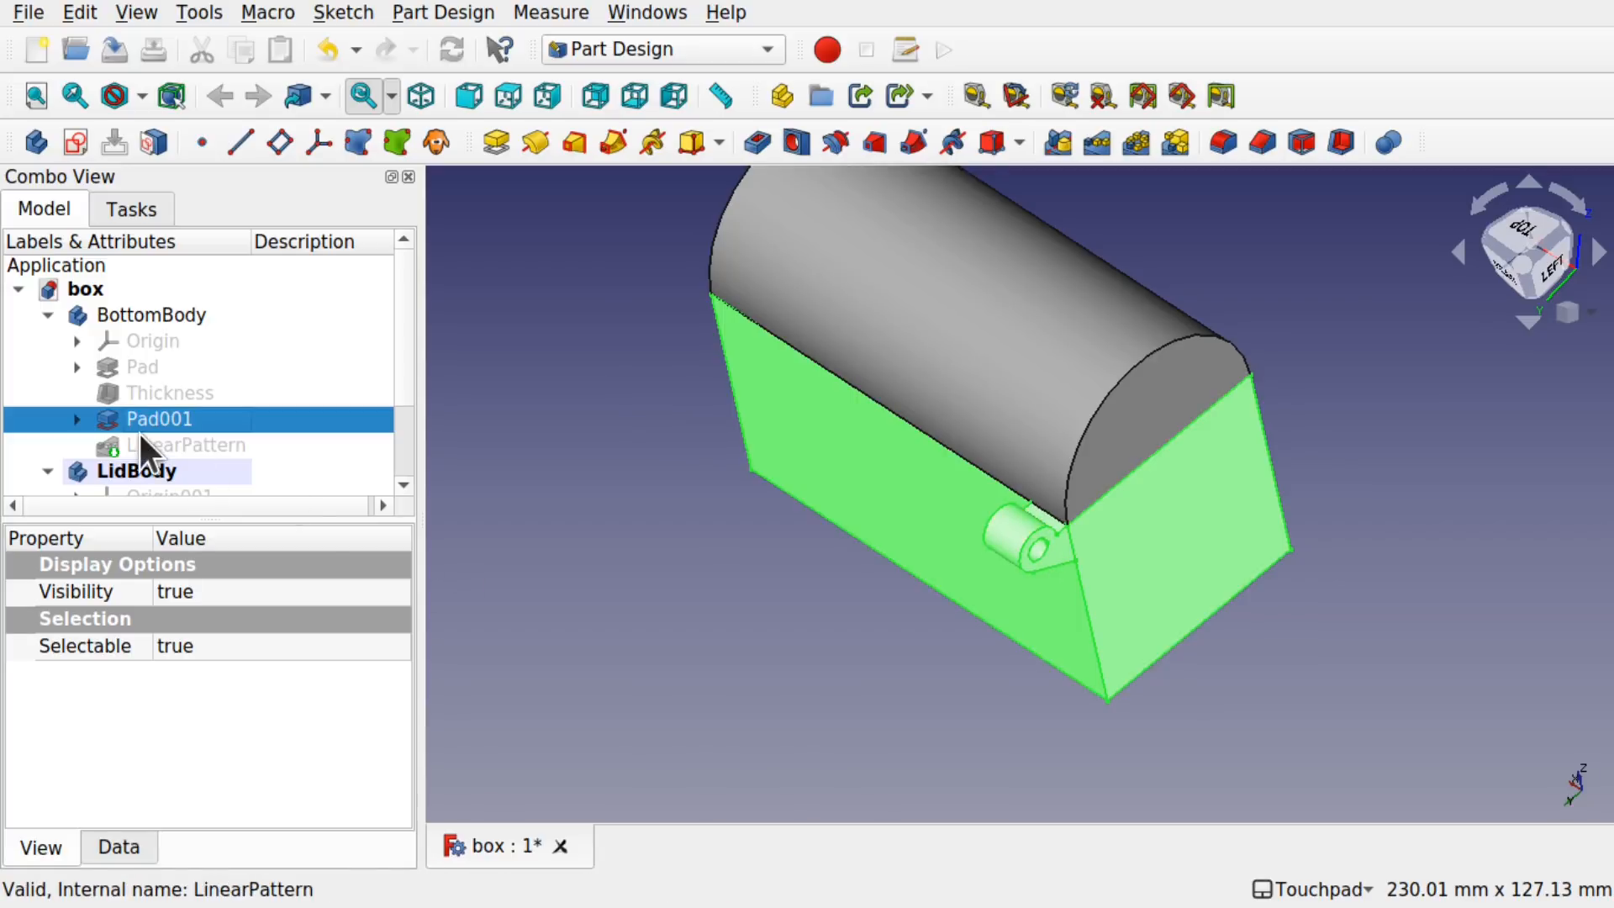
Step: Show HingeSketch under Pad001
left_click(74, 420)
left_click(227, 445)
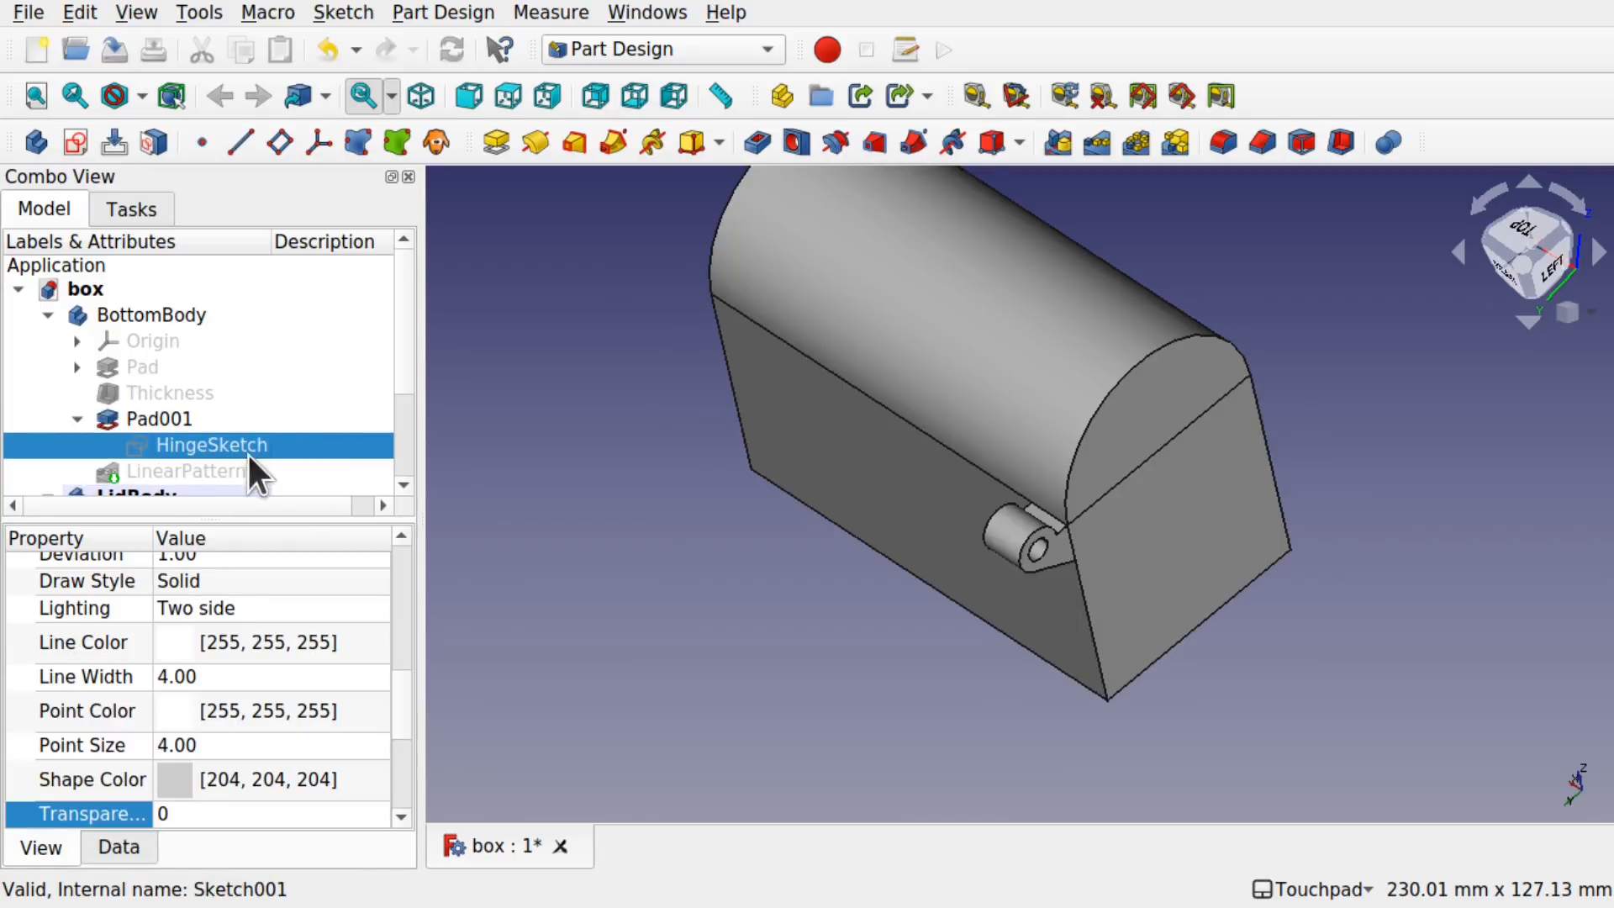
key("space")
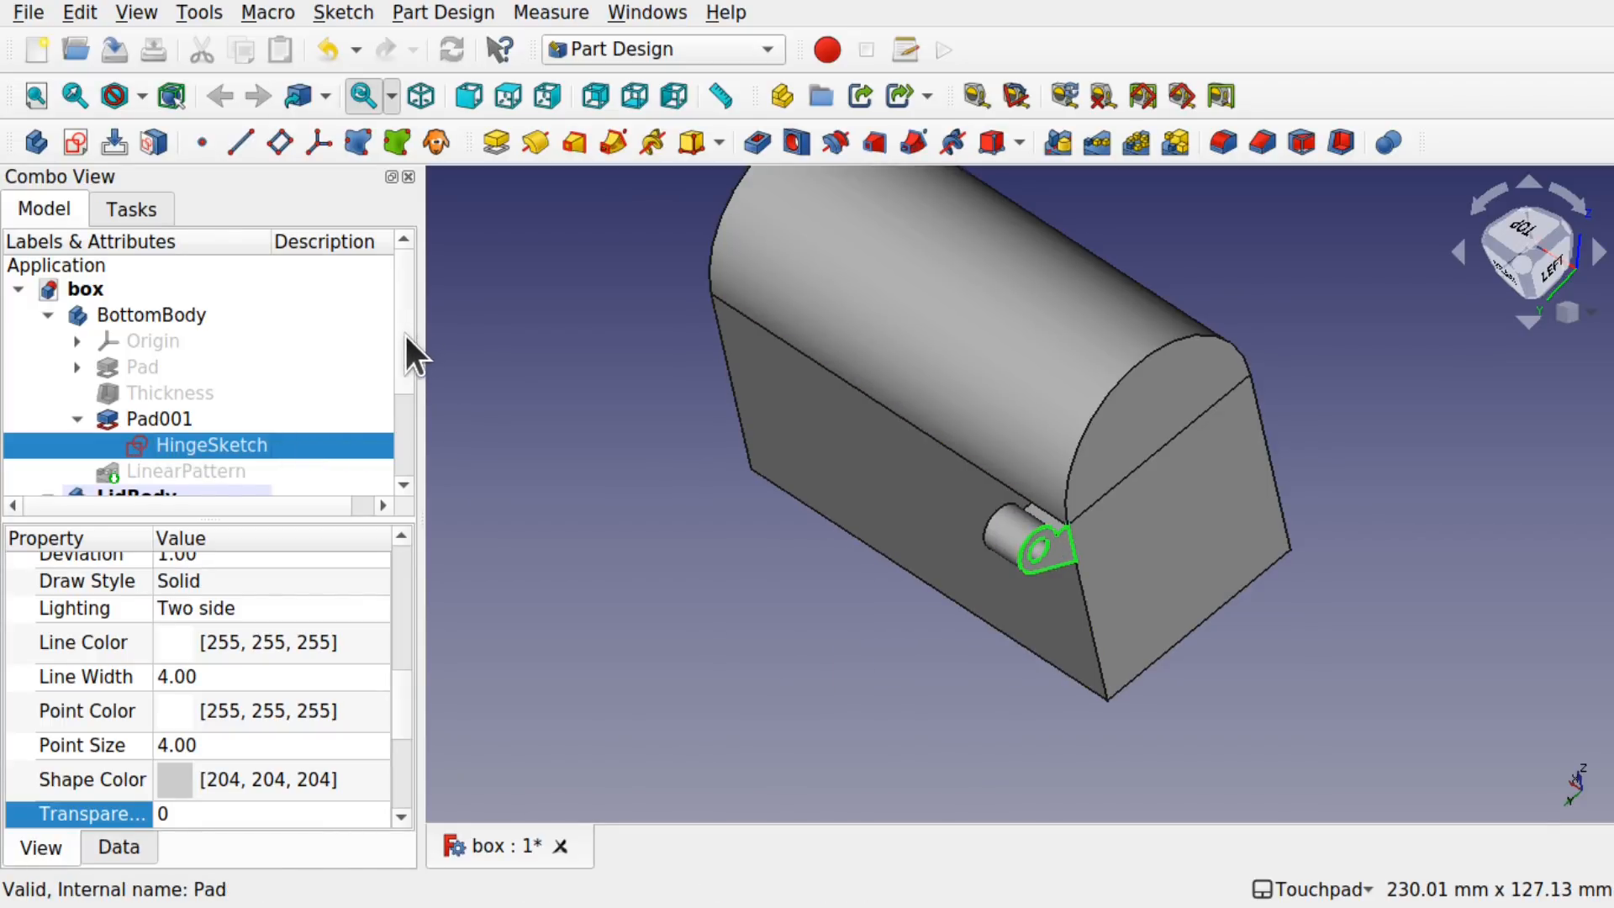
Step: Create a sub-object shape binder of HingeSketch in LidBody
left_click_drag(405, 331, 405, 425)
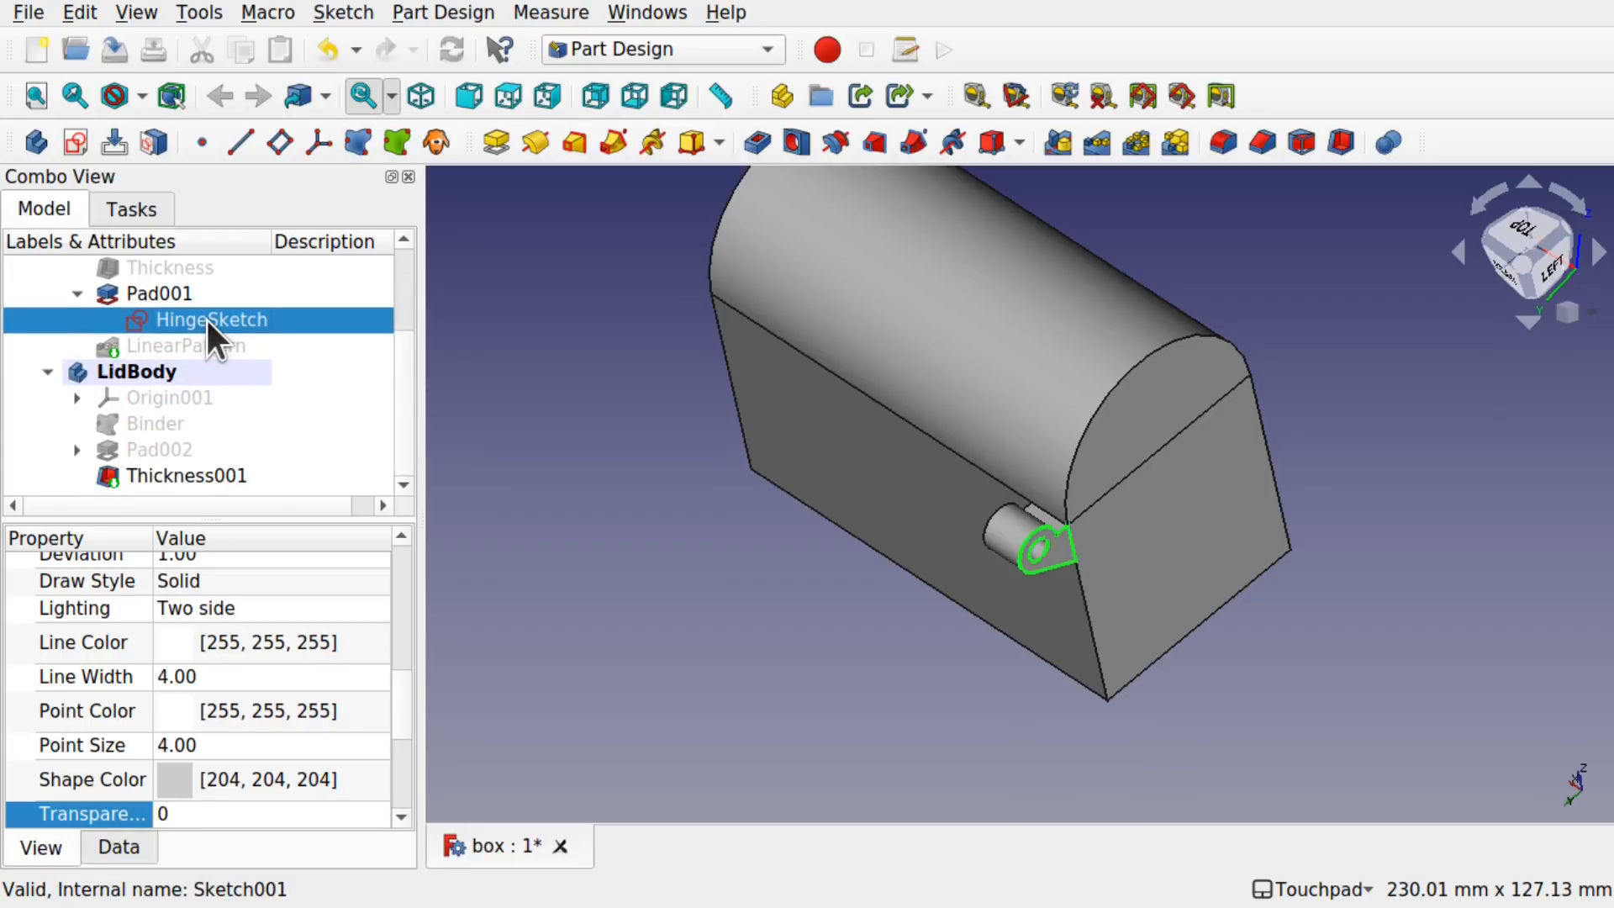
left_click(700, 543)
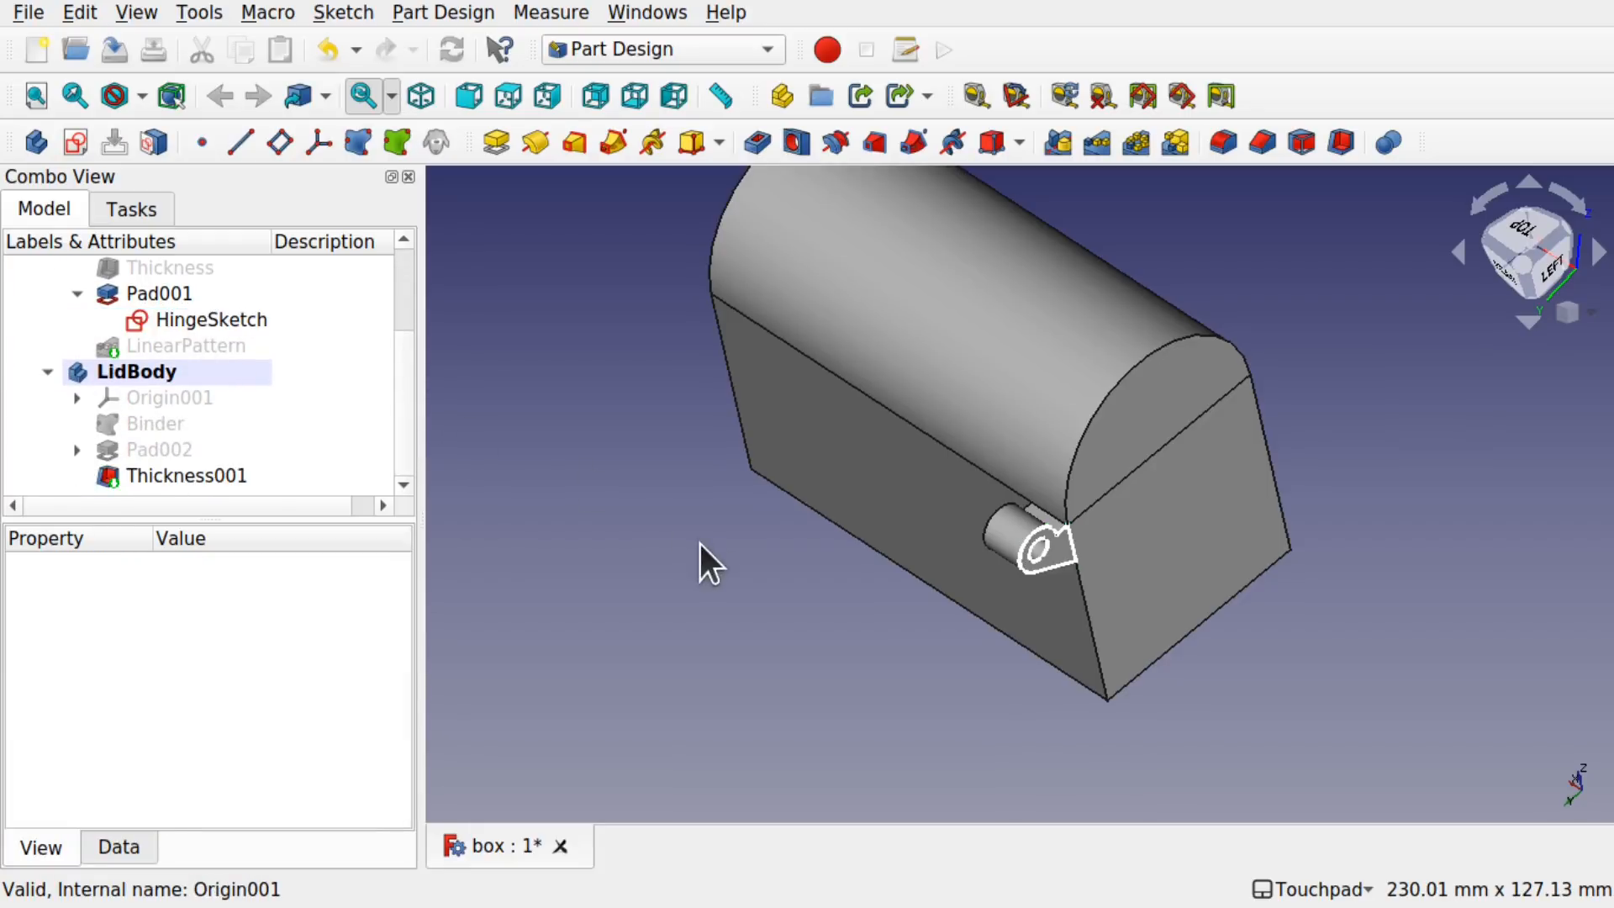
left_click(1062, 552)
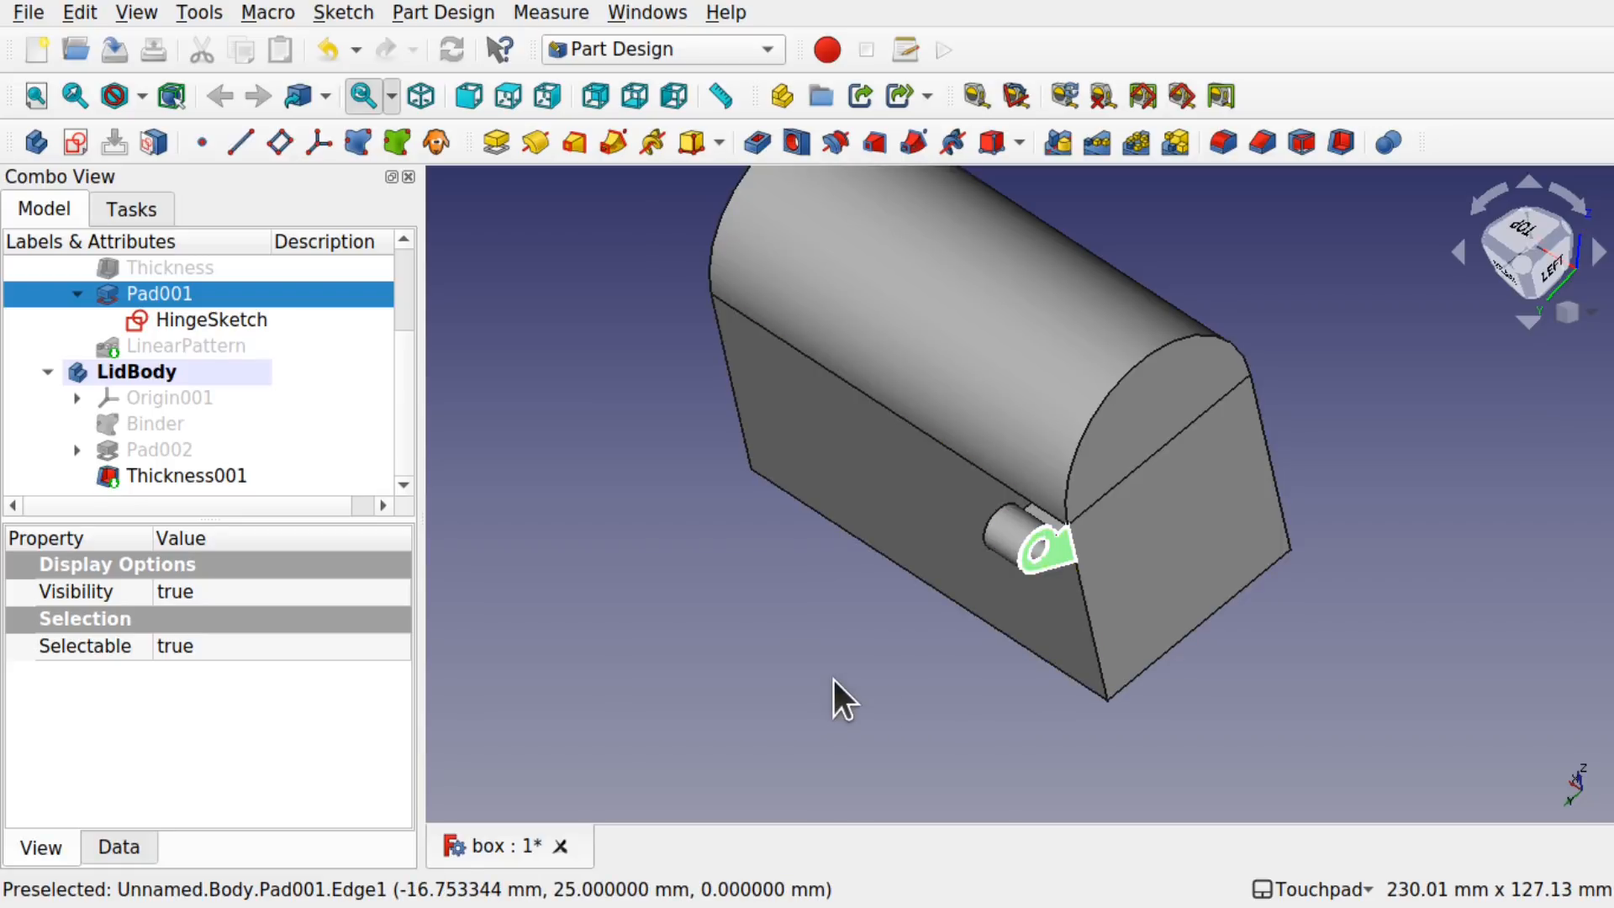
left_click(217, 318)
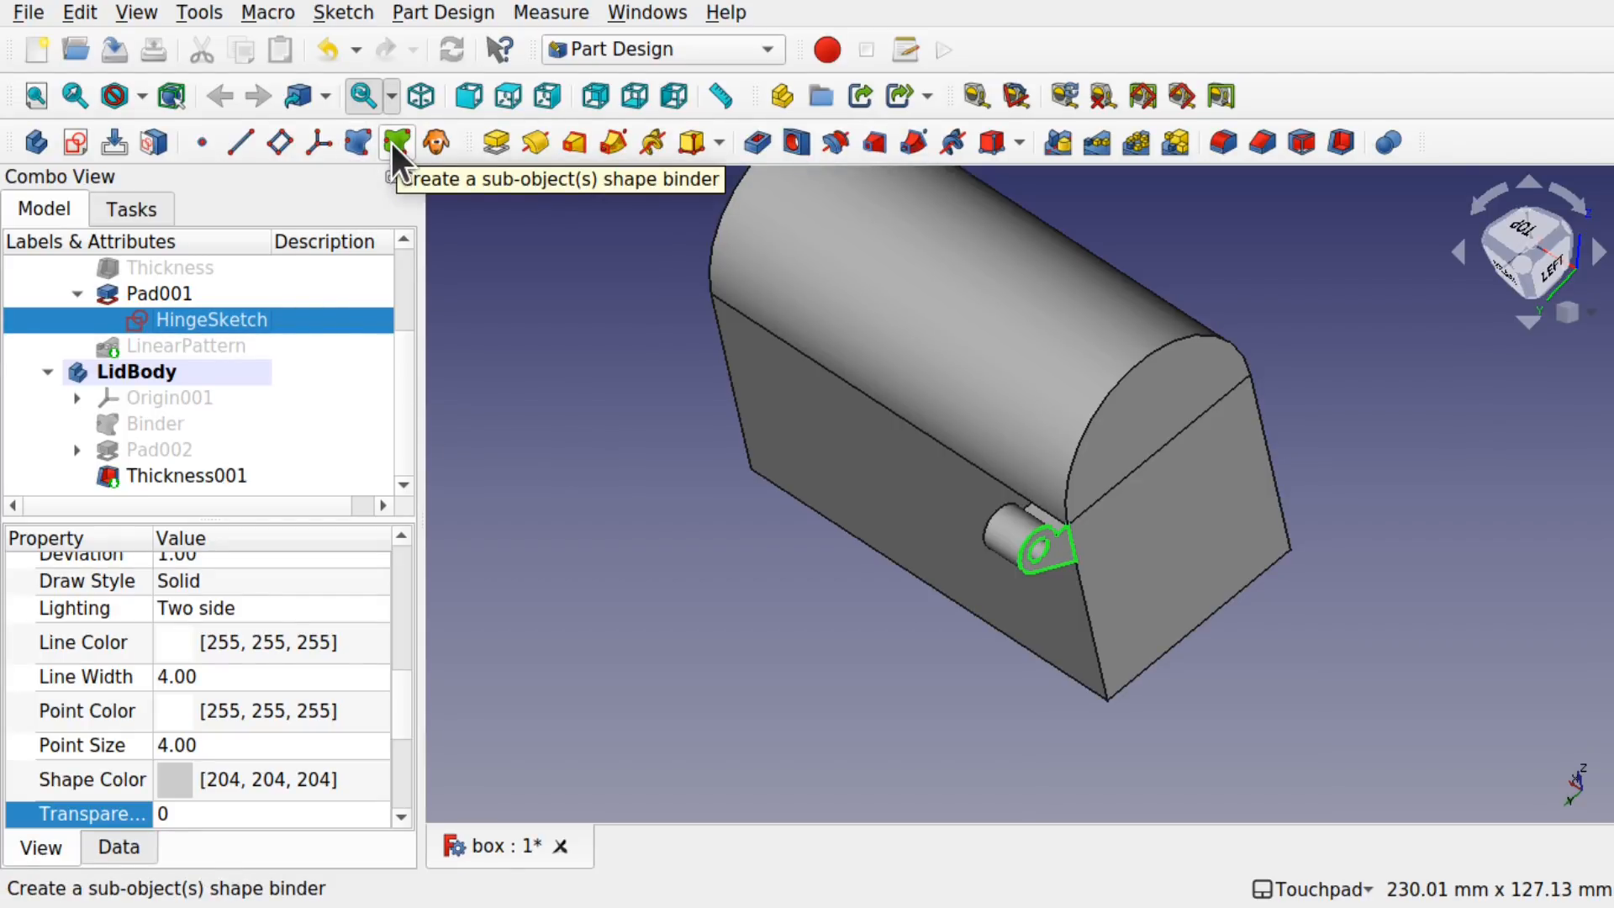
left_click(437, 12)
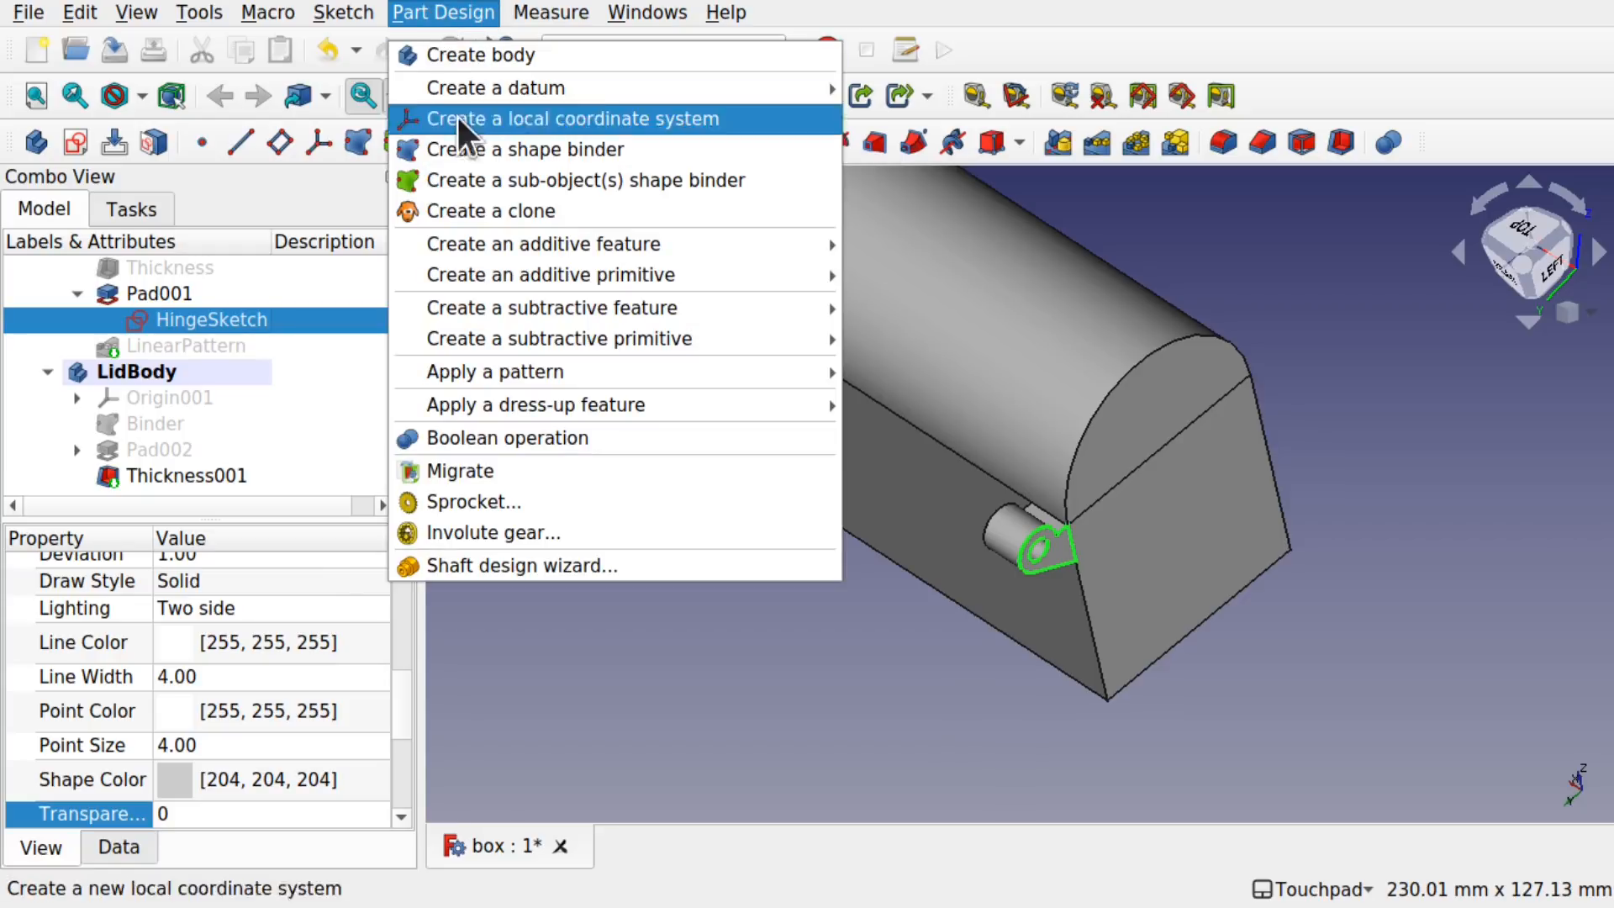
left_click(503, 180)
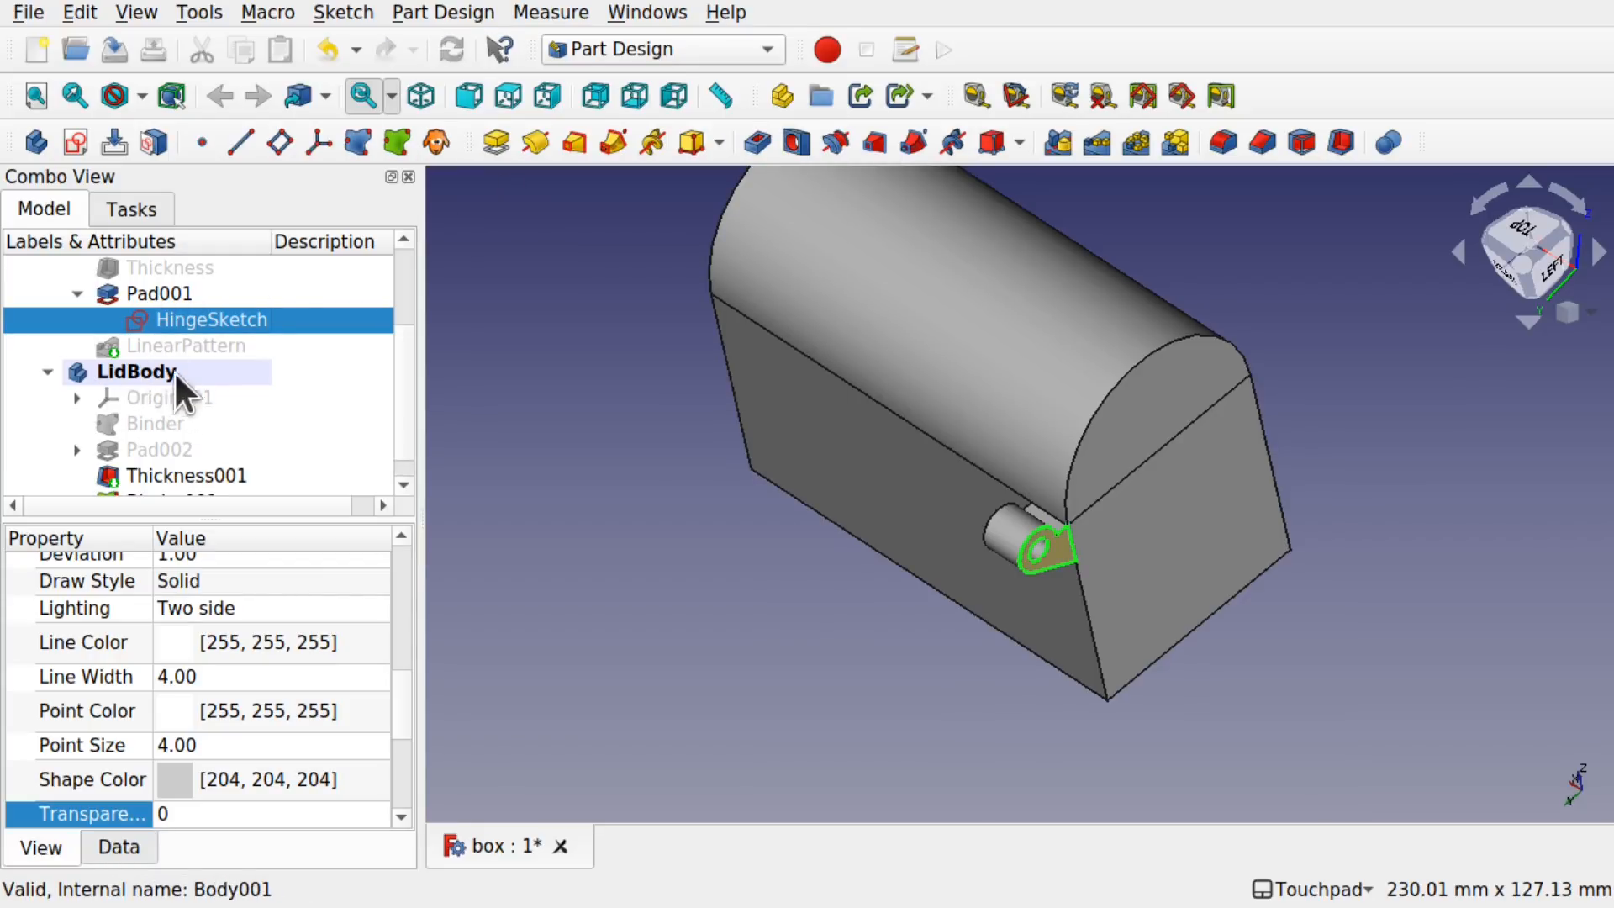
scroll(398, 403, "down", 1)
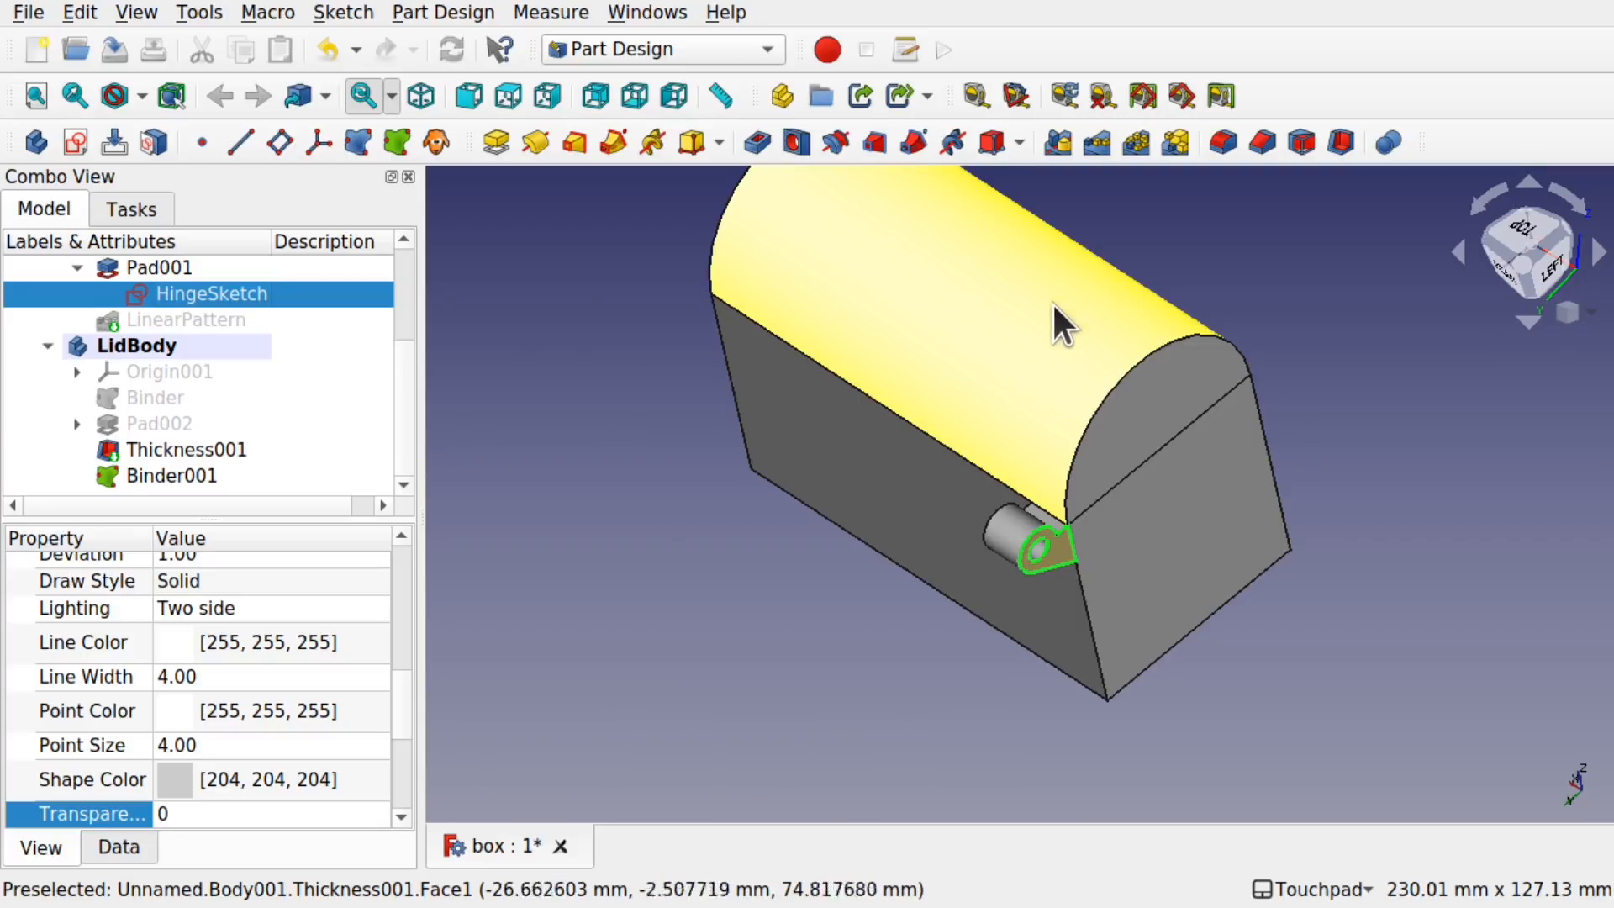
Step: Hide Pad001 of the BottomBody, leaving only the lid and the hinge profile
left_click(193, 477)
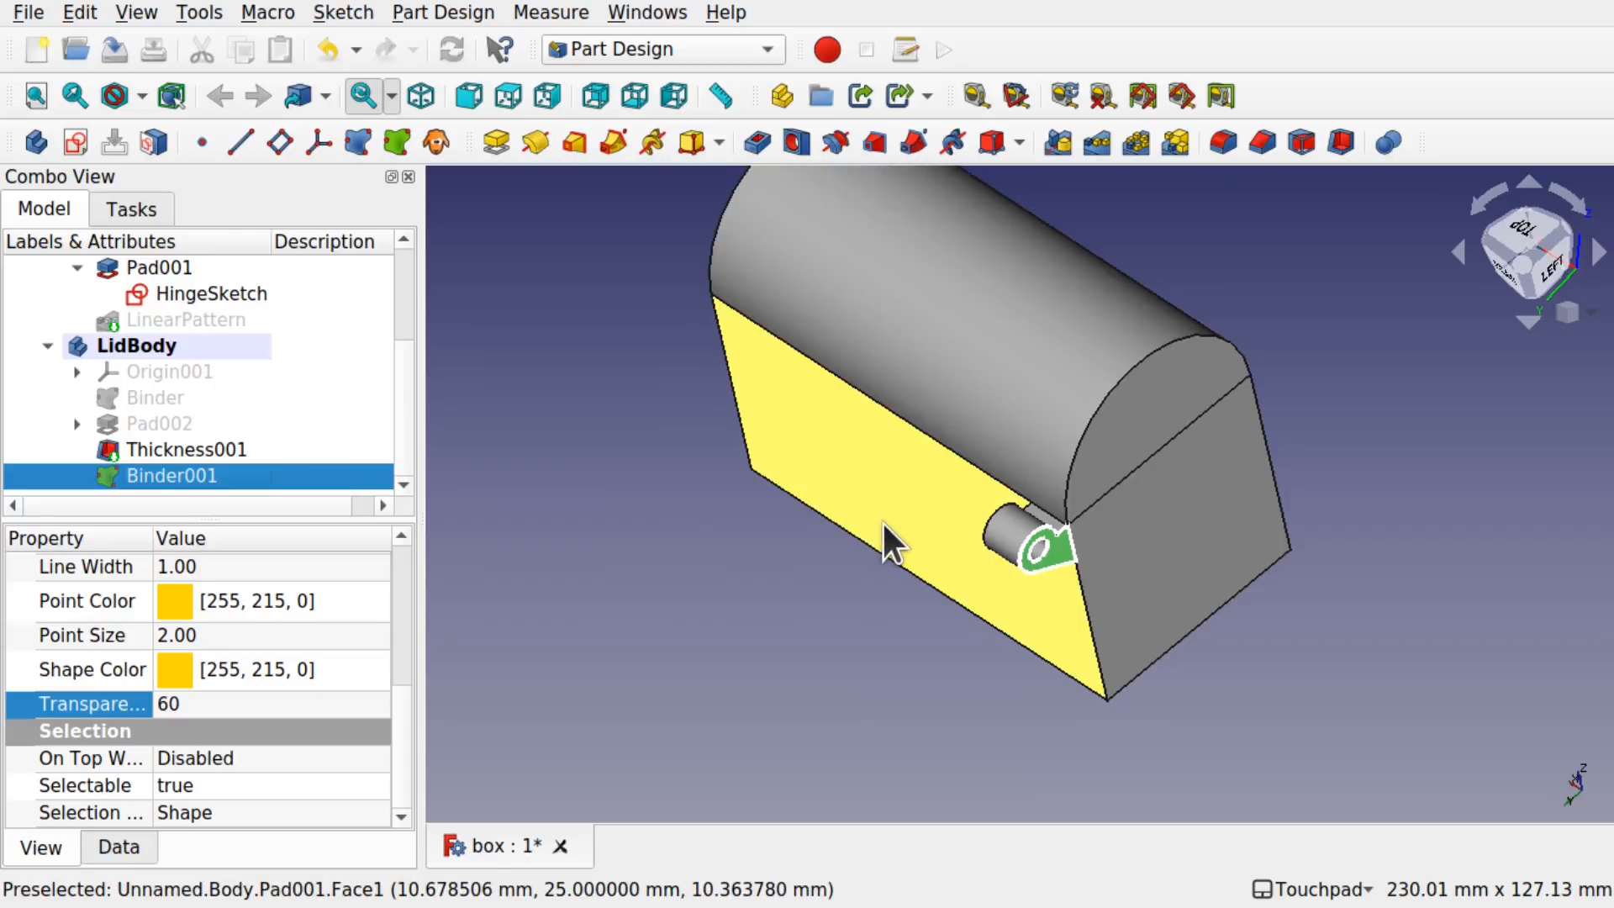
left_click(831, 441)
key("space")
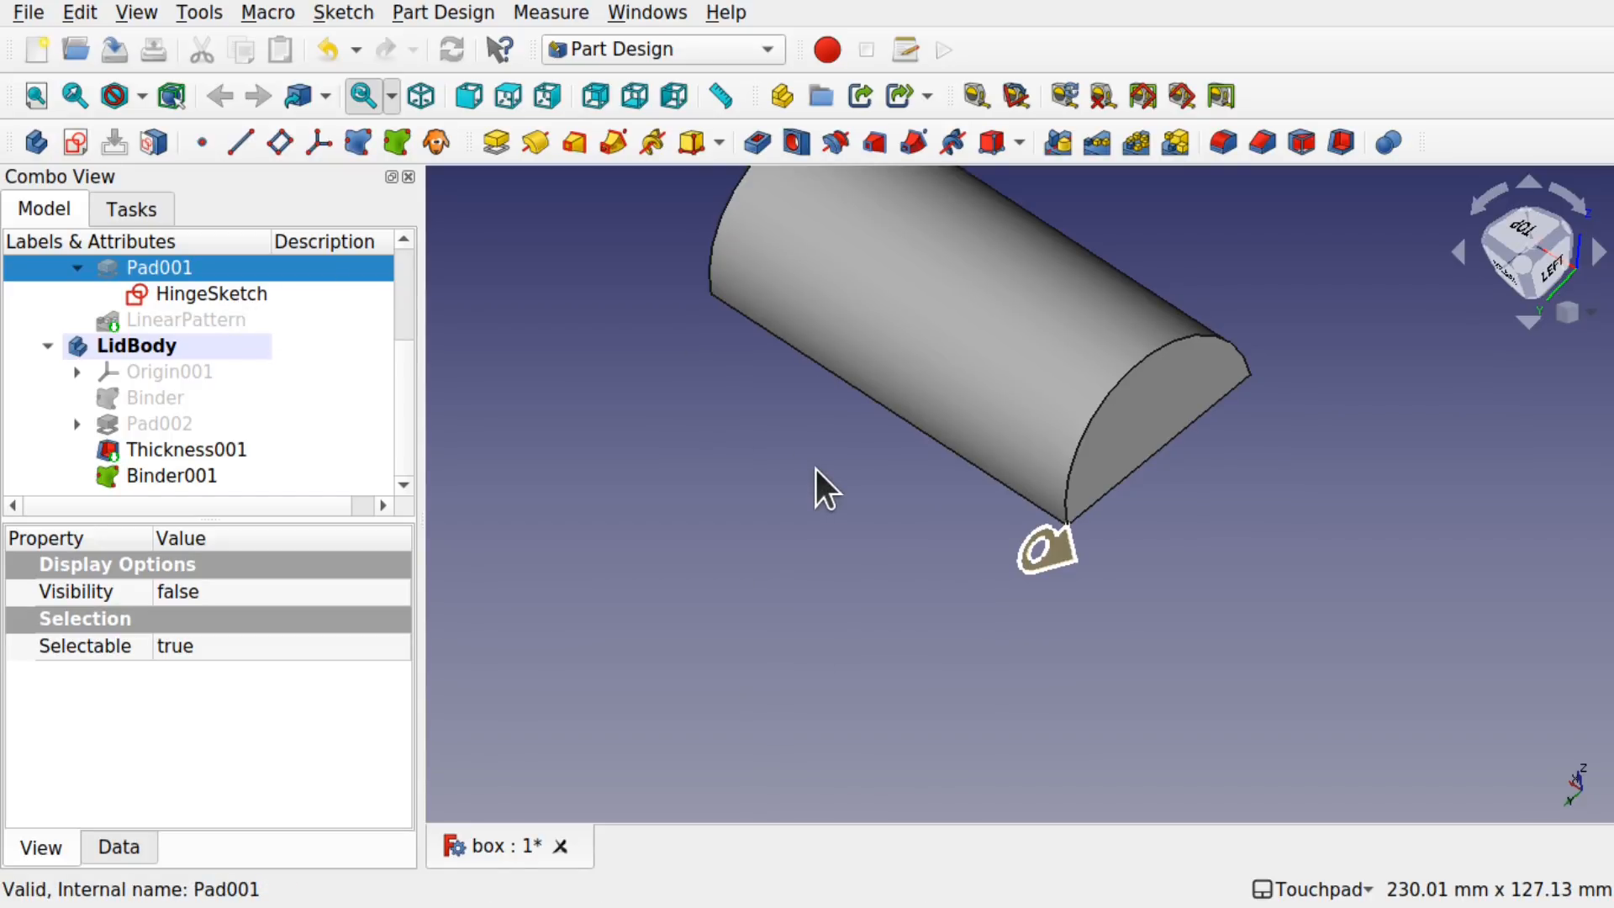
Step: Start a new sketch on the lid's semicircular end face beside the hinge profile
left_click_drag(1249, 558, 1041, 517, "alt")
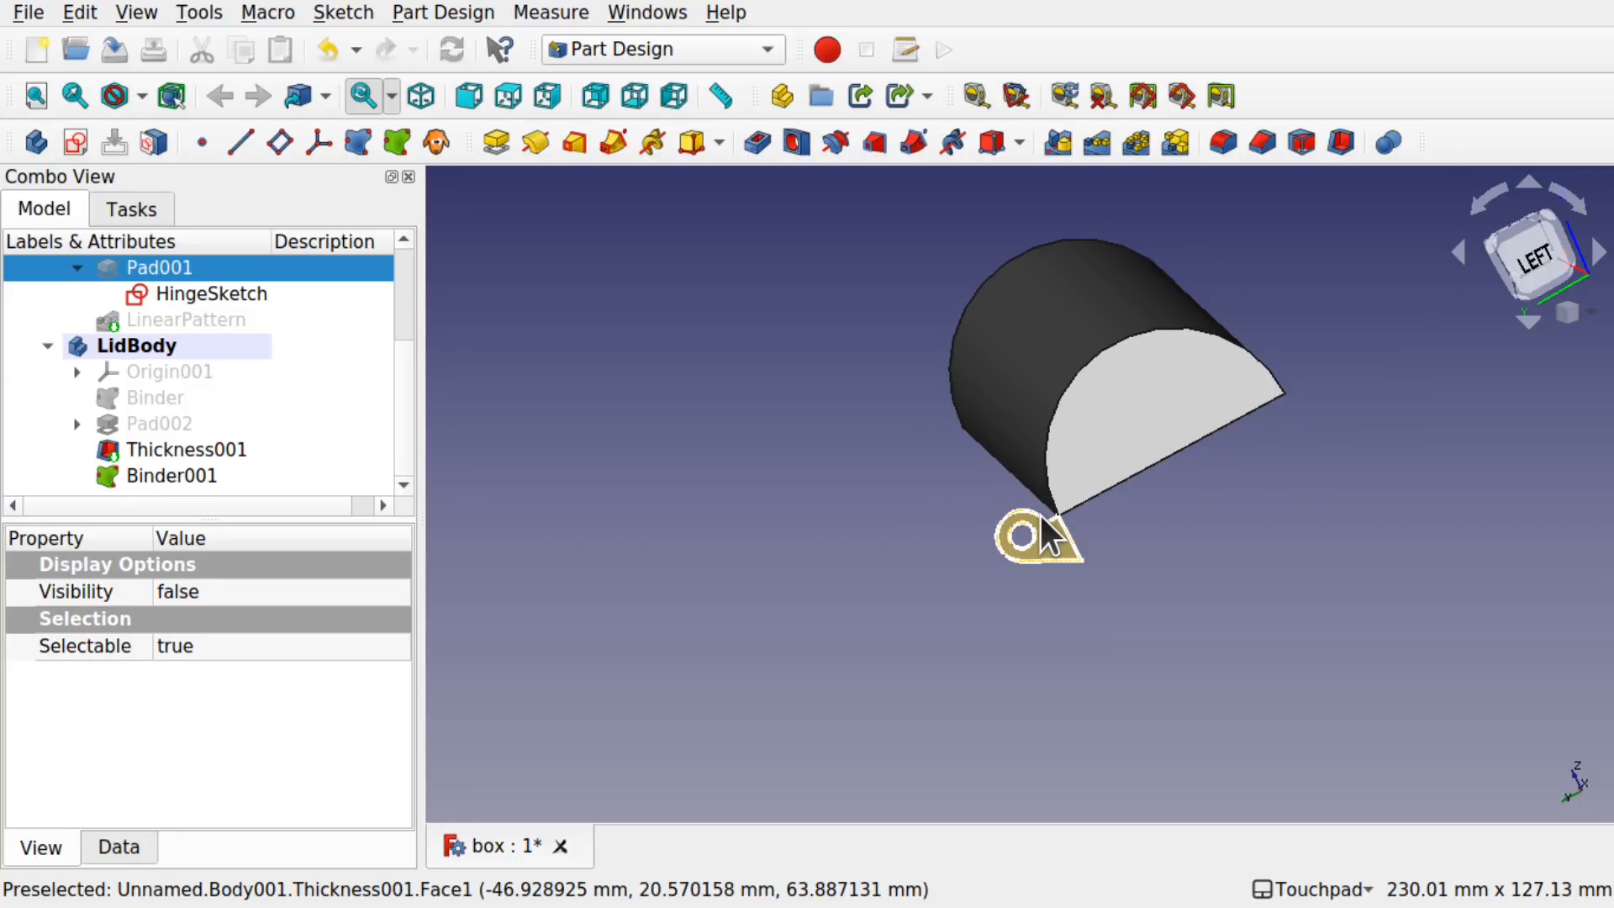
left_click(1122, 391)
scroll(1126, 376, "up", 2)
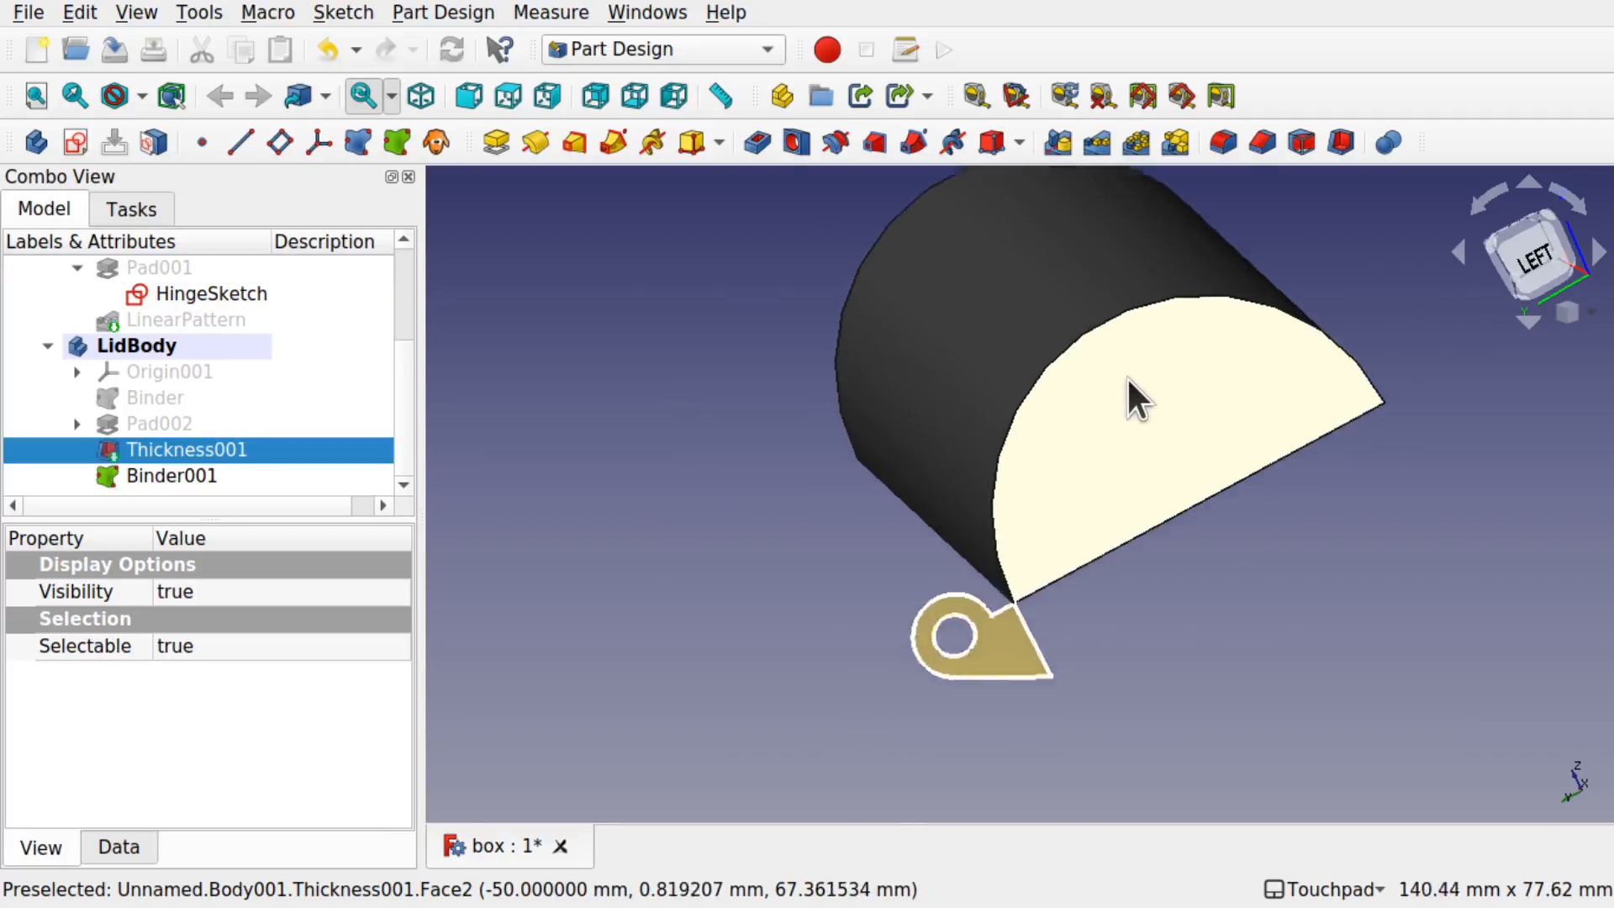
scroll(1128, 378, "up", 2)
left_click_drag(1073, 408, 1131, 414, "shift")
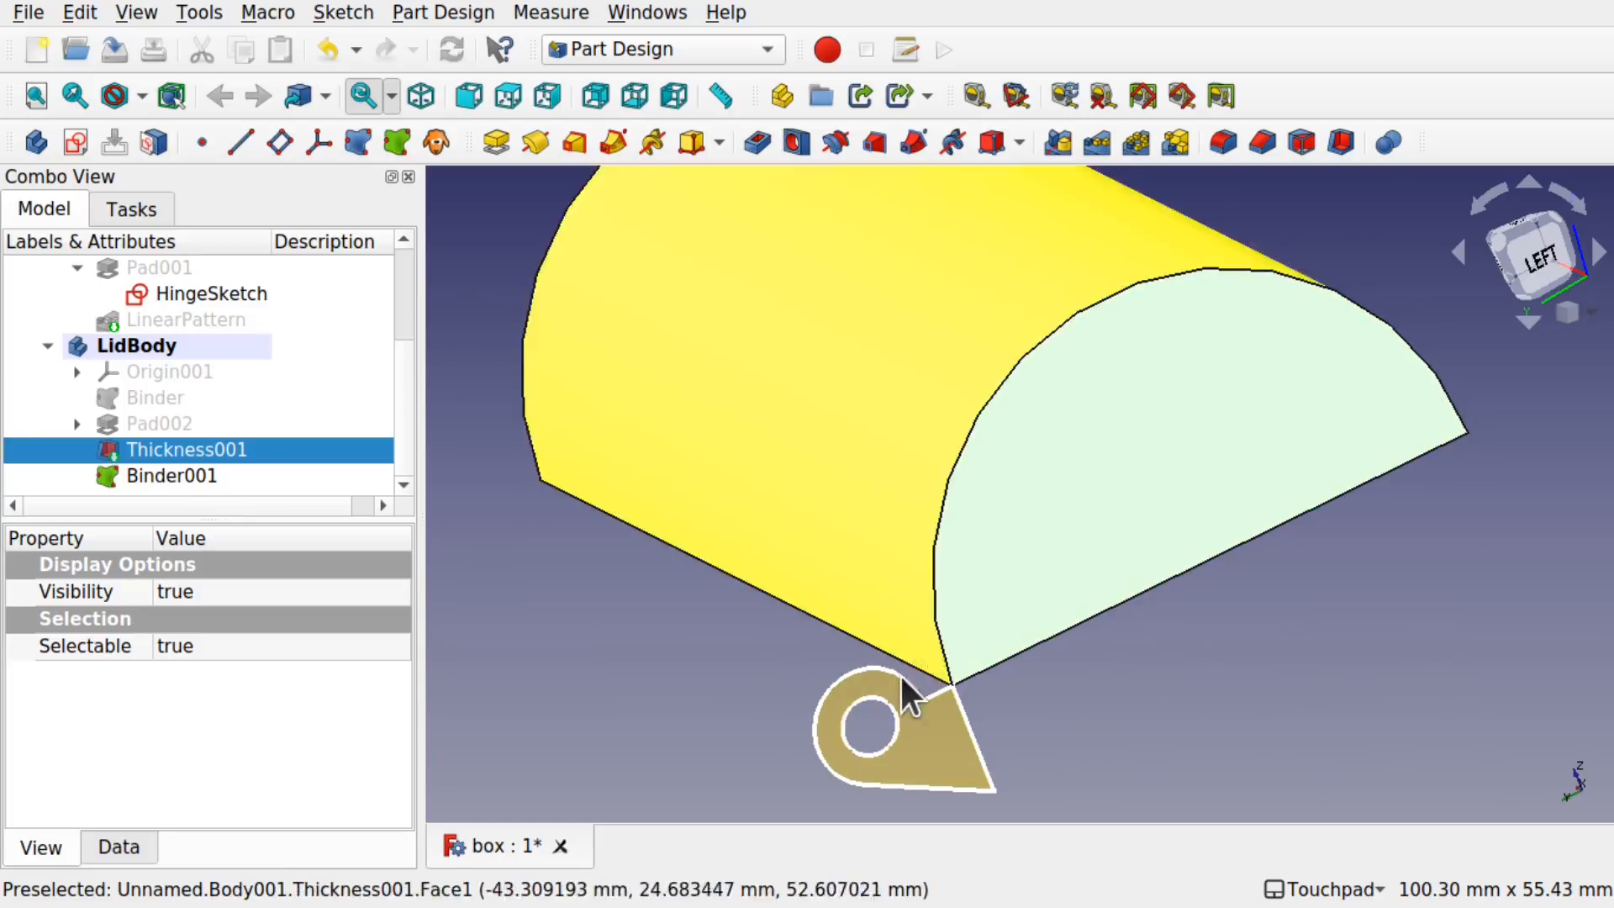
left_click(1096, 476)
left_click(1224, 619)
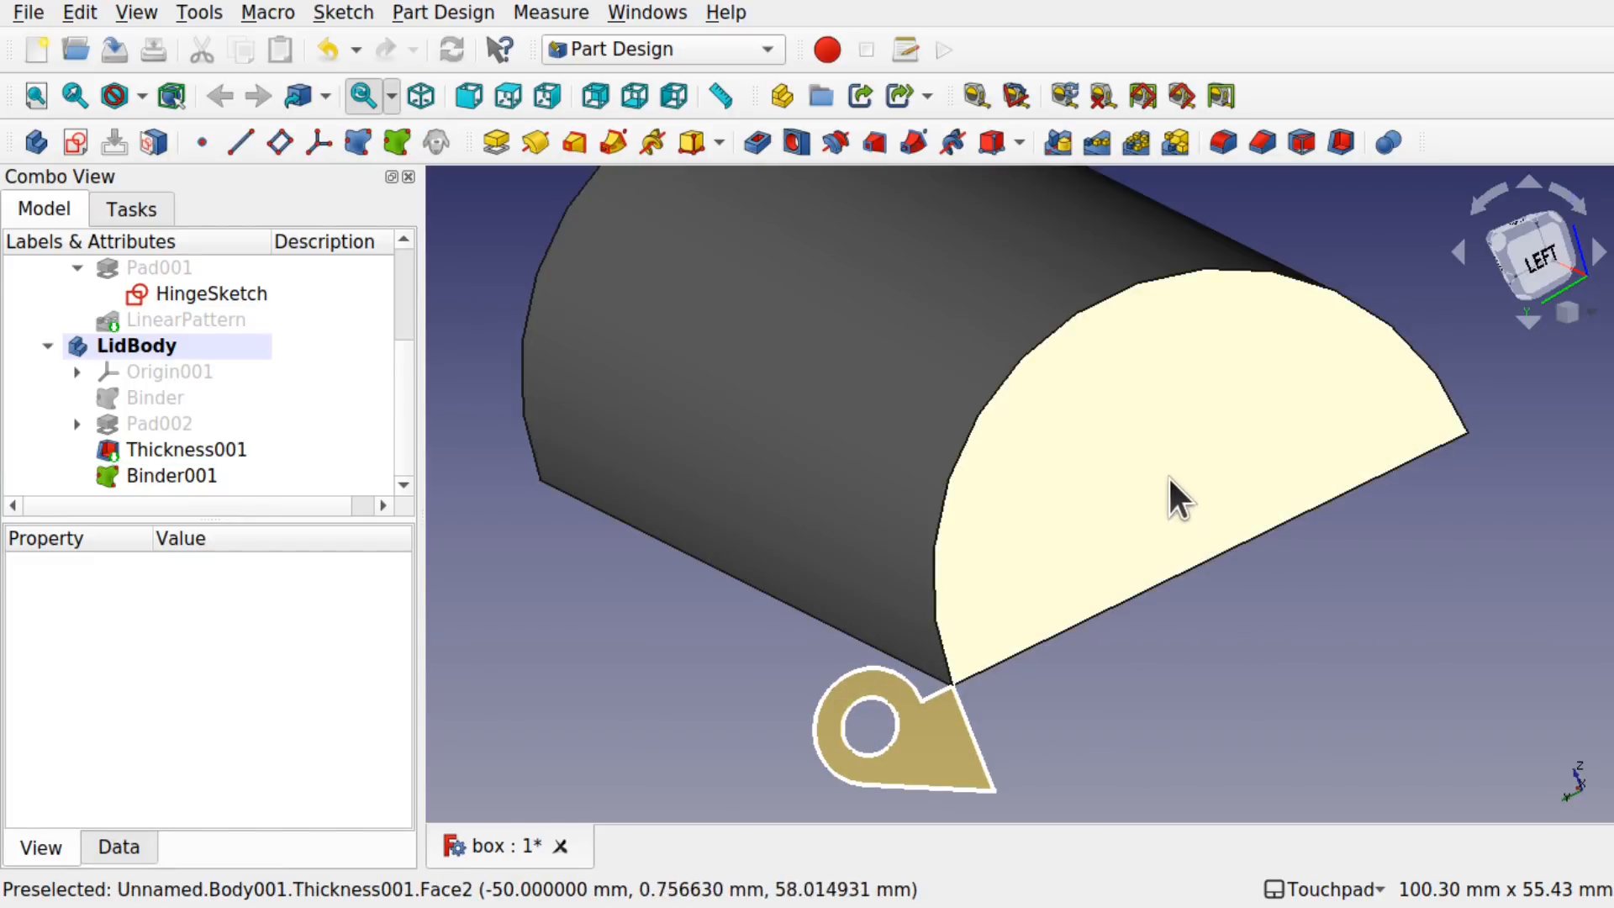
left_click(1168, 476)
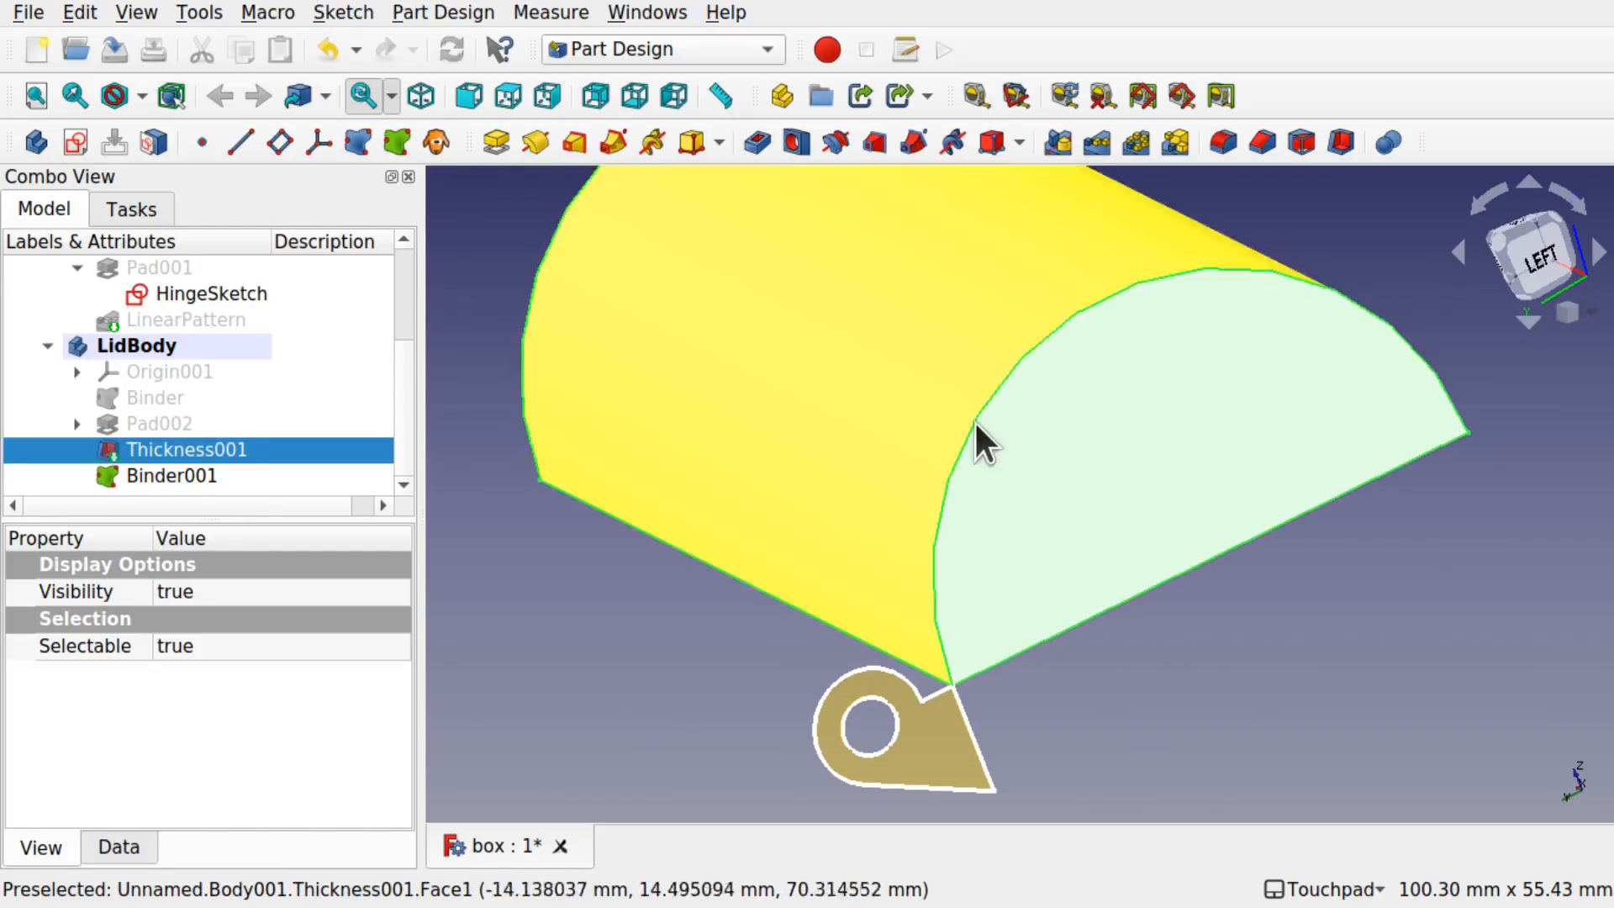
left_click(1182, 582)
left_click(1172, 434)
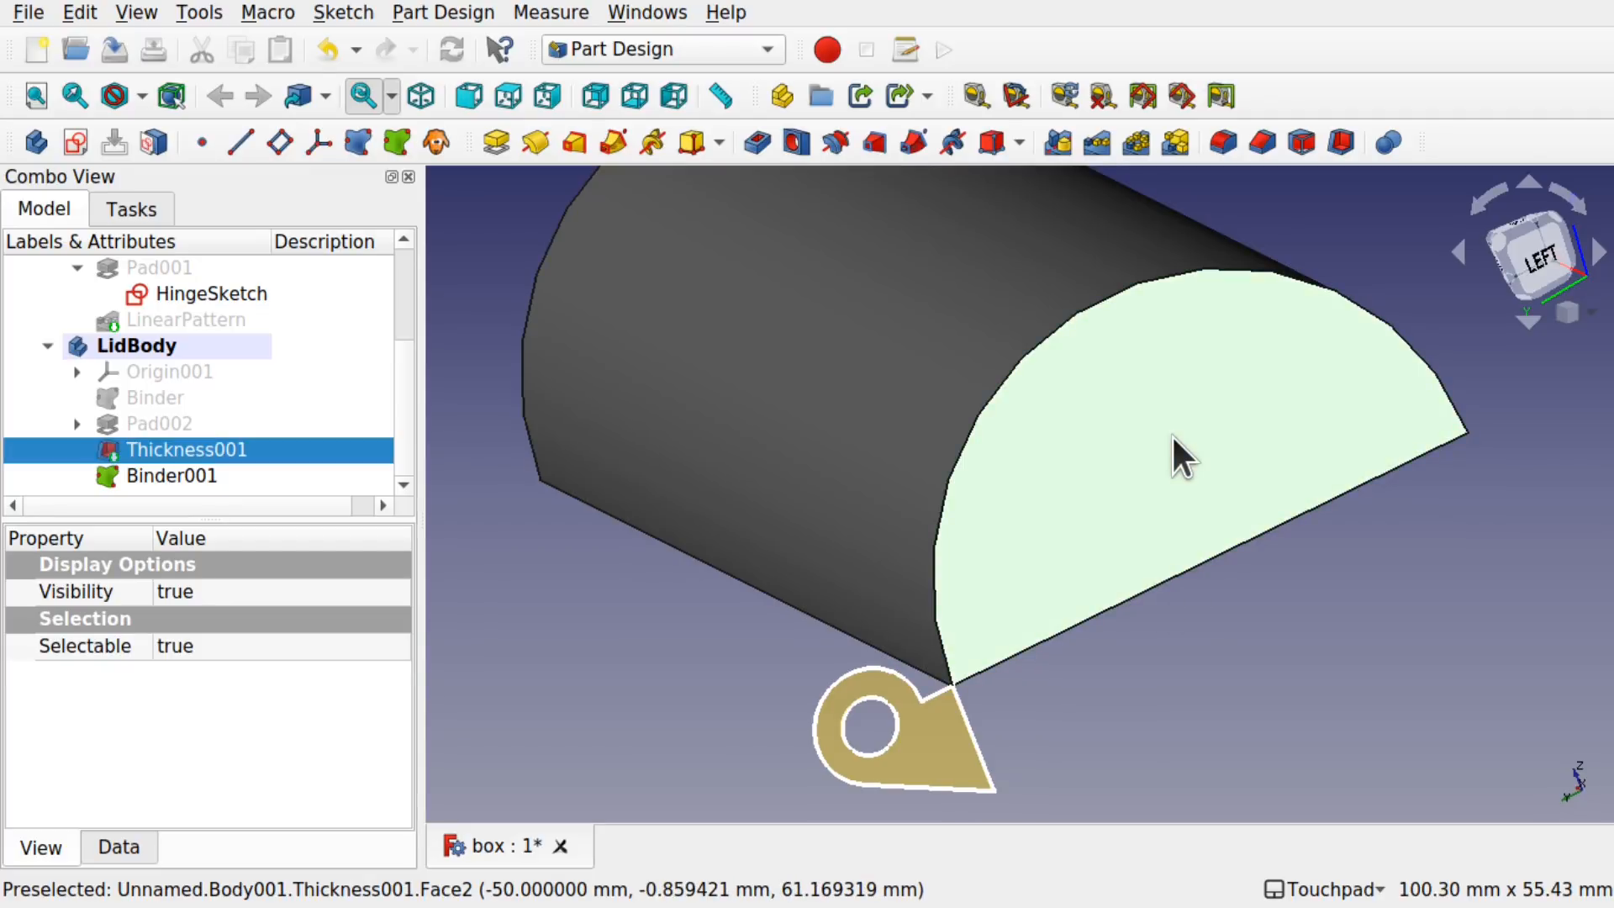
left_click(75, 140)
Step: Set the line width of HingeSketch to 2
mouse_move(1171, 546)
left_mouse_down("alt")
mouse_move(1213, 562)
mouse_move(1001, 471)
mouse_move(1026, 443)
mouse_move(710, 639)
left_mouse_up("alt")
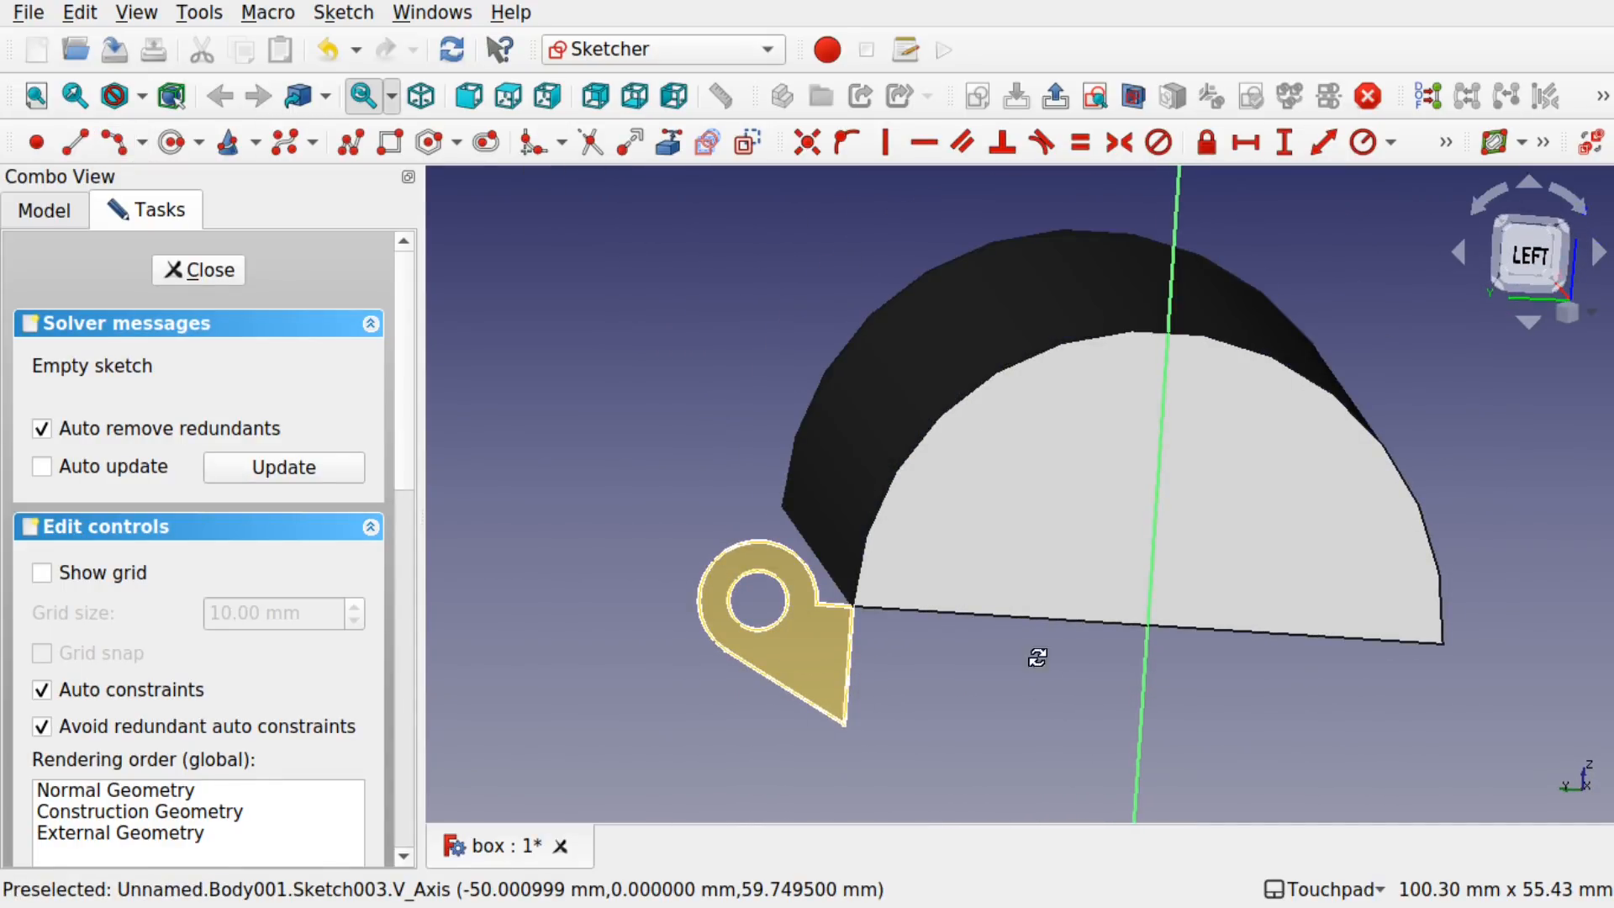
left_click_drag(1037, 656, 1082, 675, "alt")
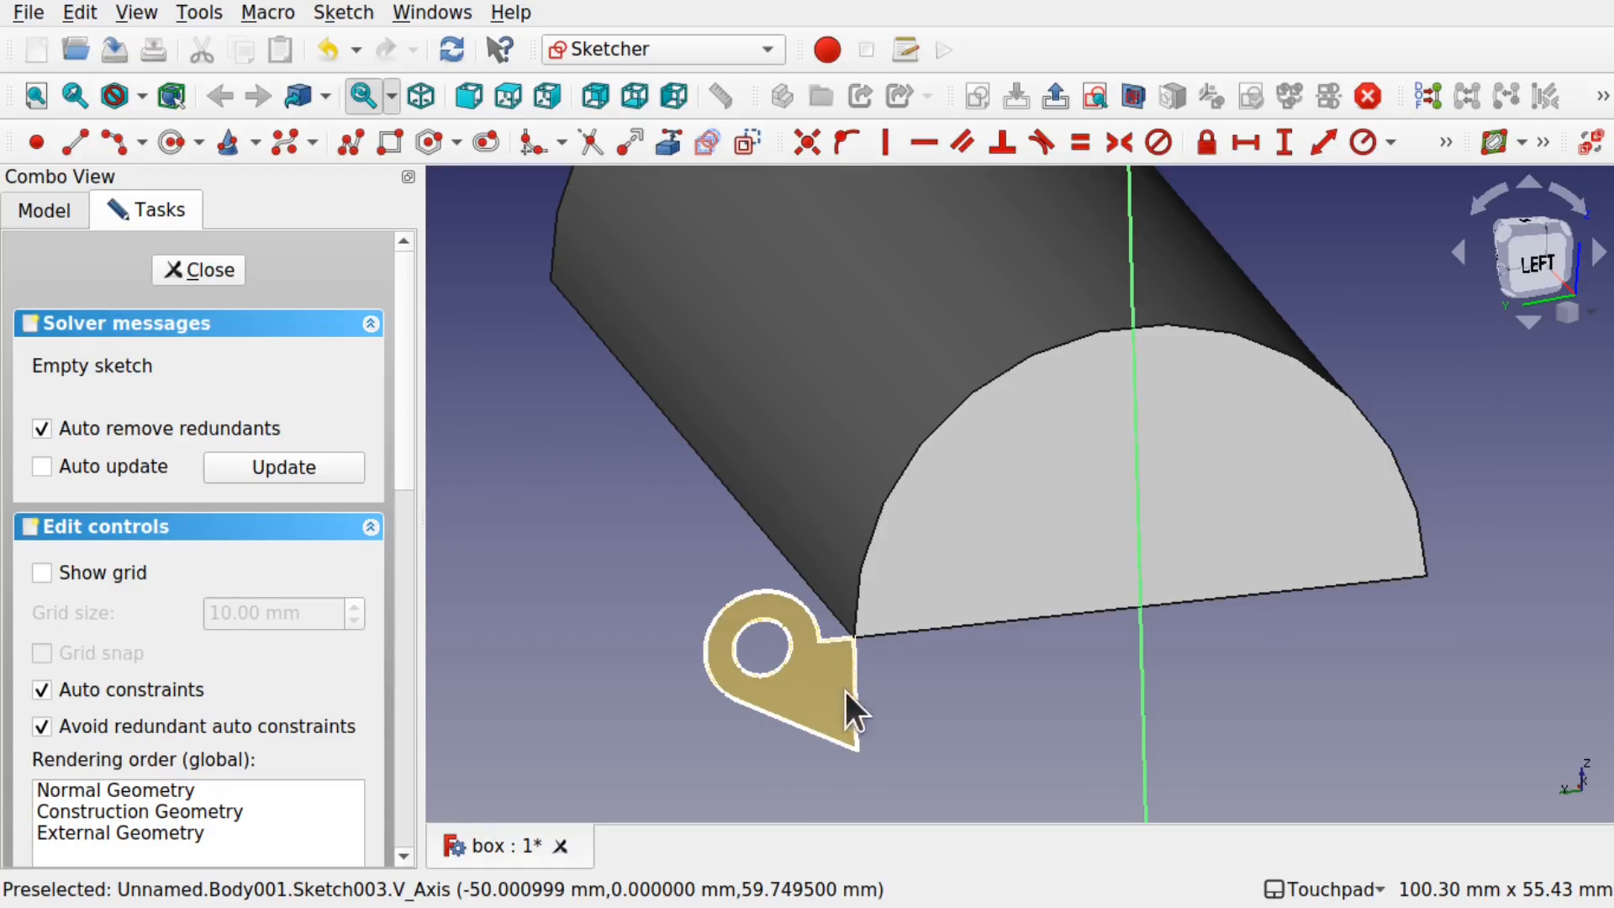
left_click(55, 209)
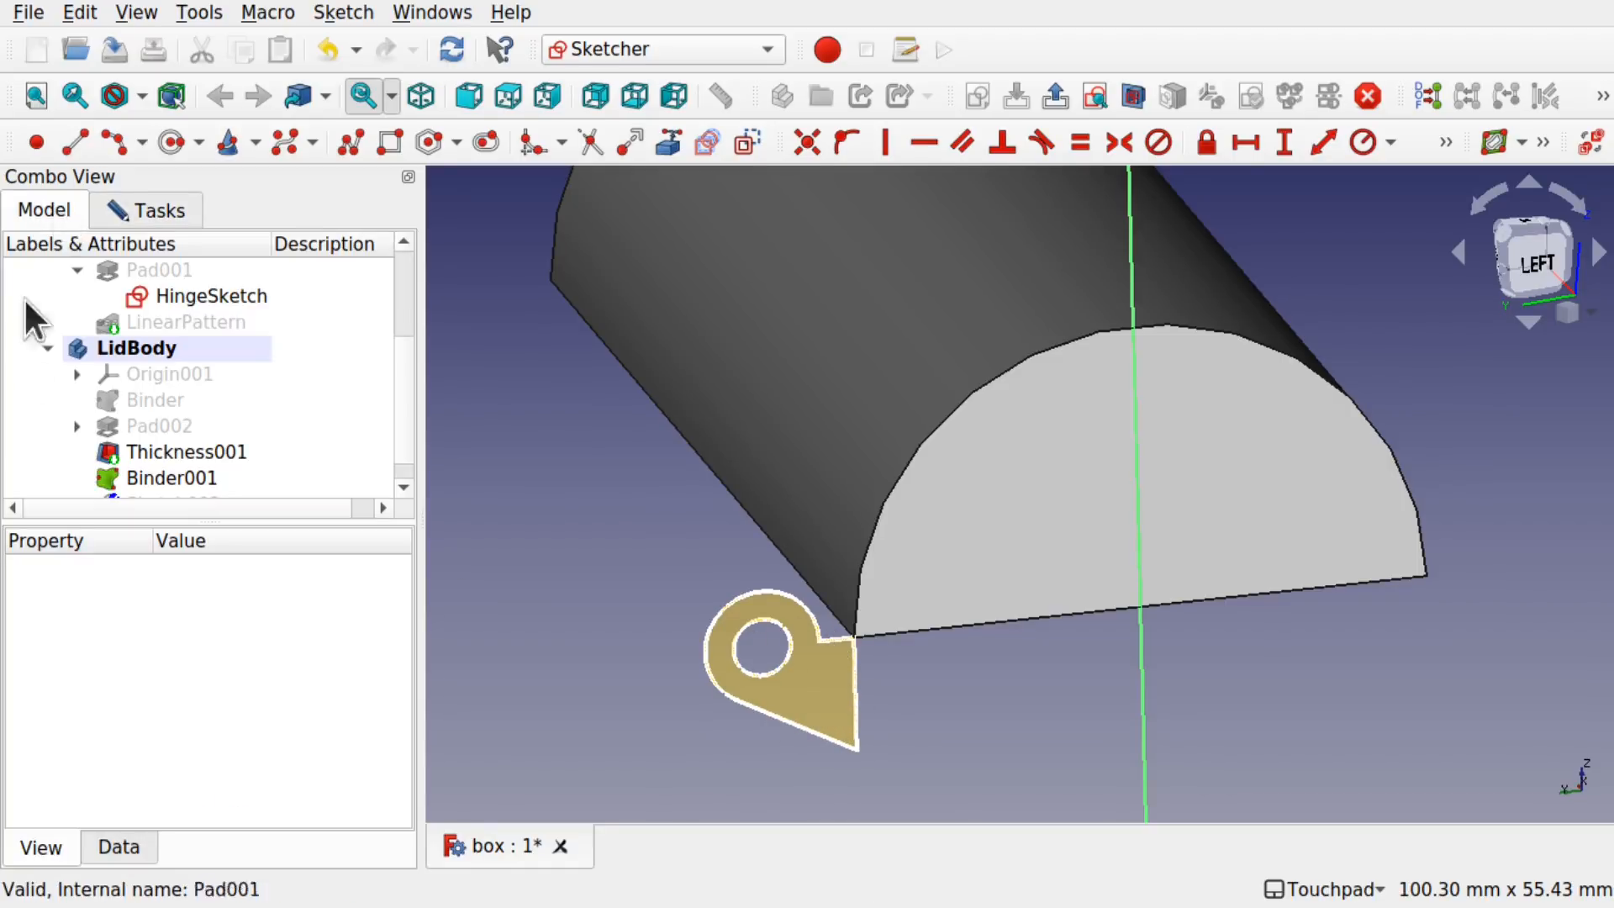
left_click(213, 298)
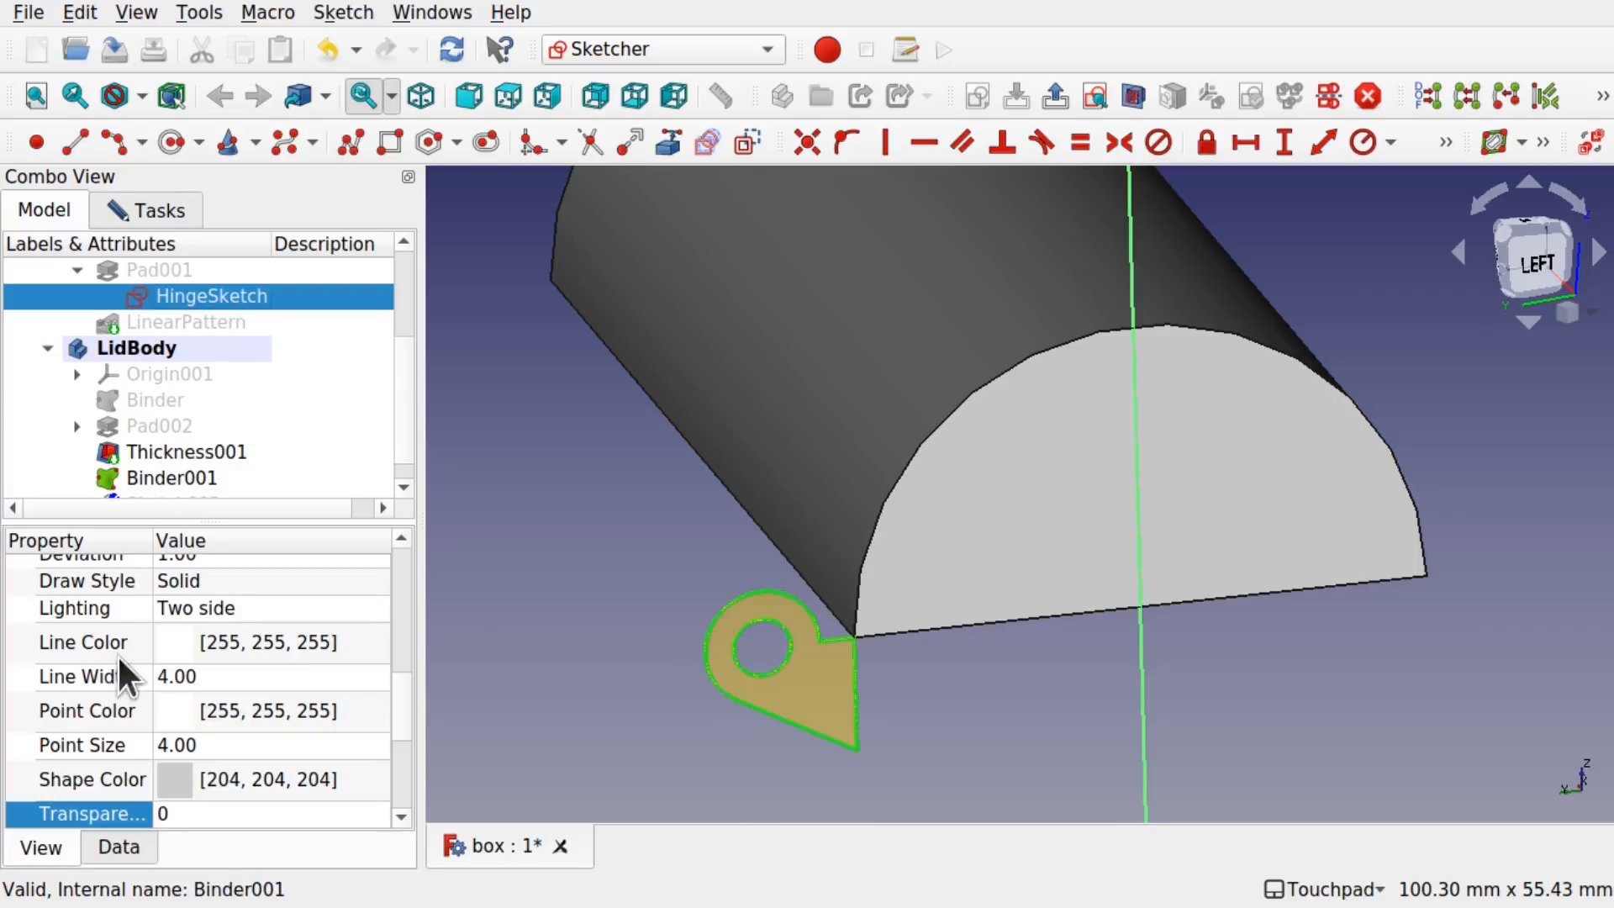
left_click(217, 676)
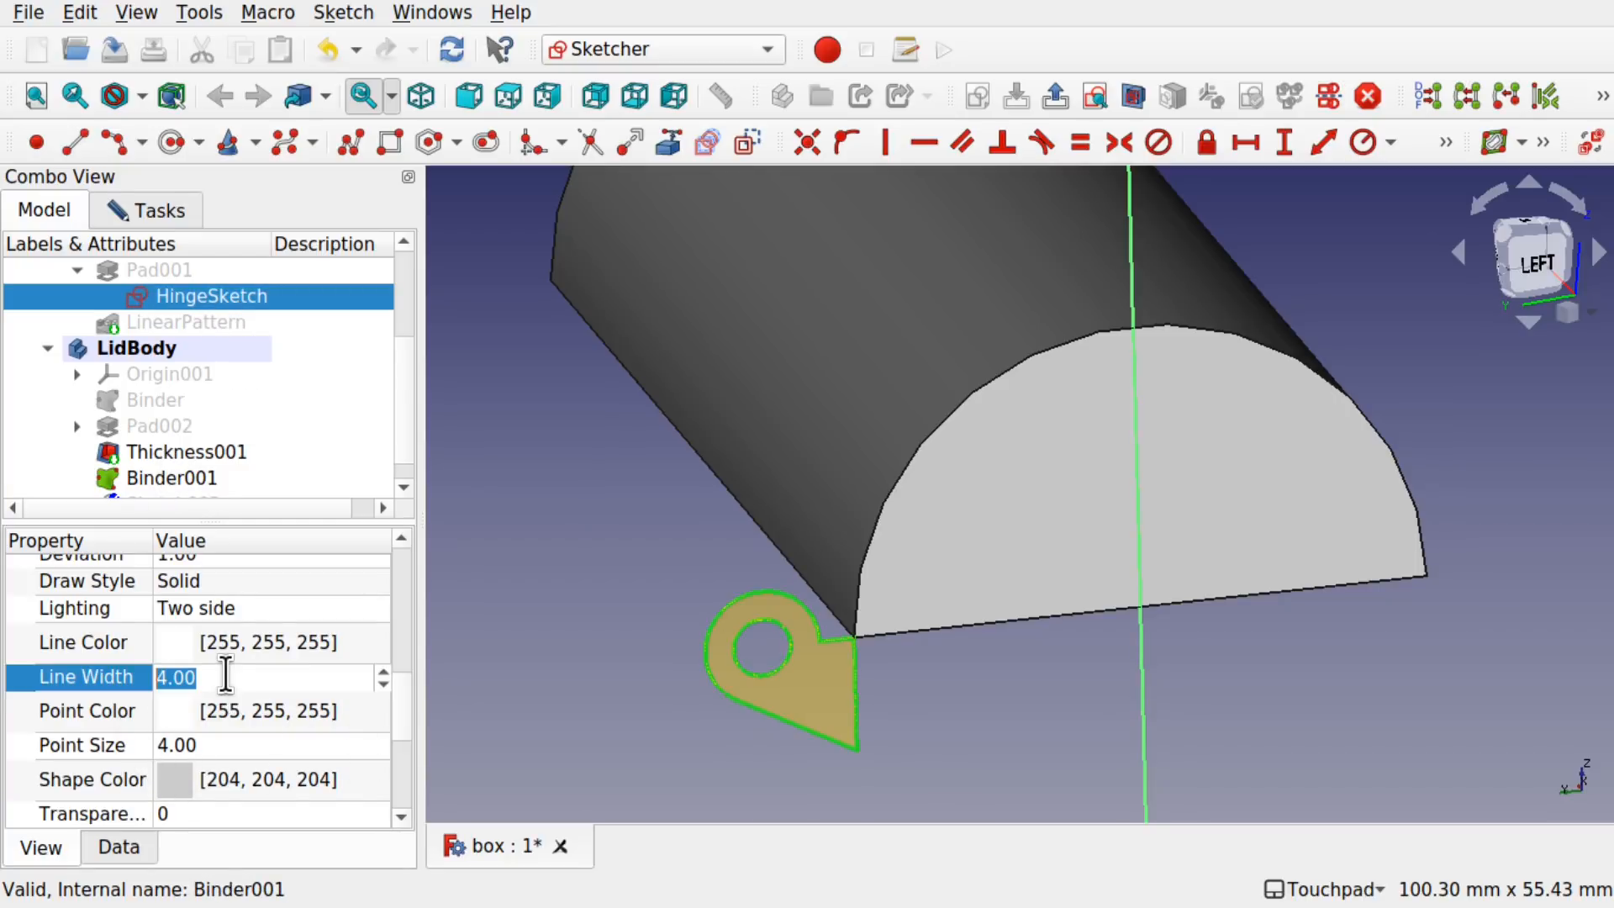
type("2")
key("Return")
left_click(681, 708)
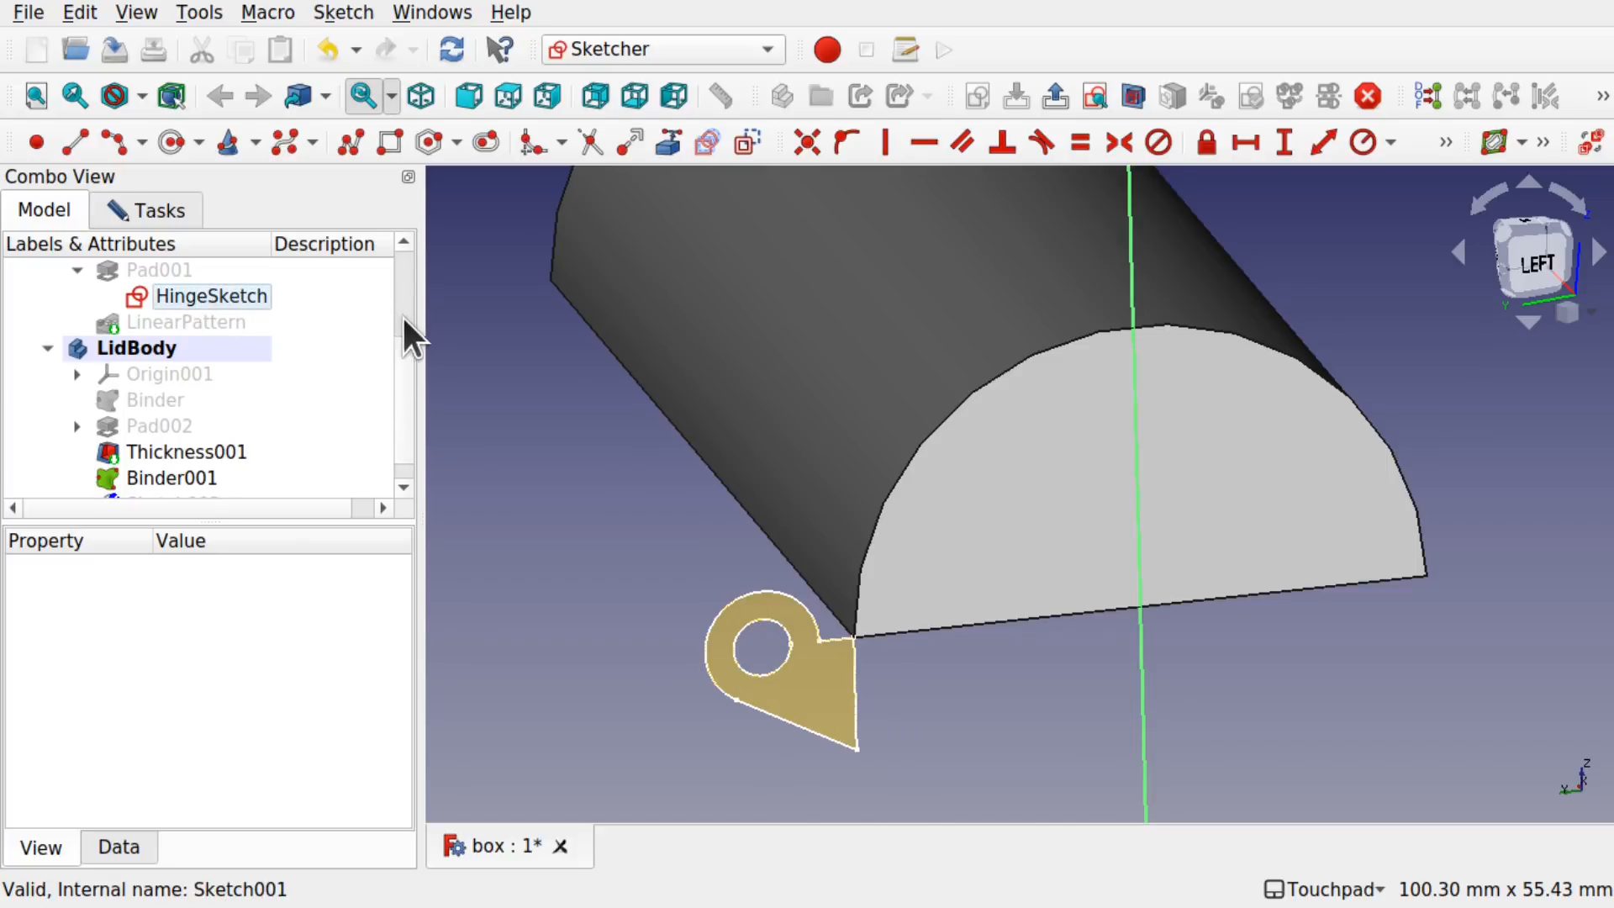
Step: Hide HingeSketch of the BottomBody, leaving only its binder profile beside the lid
scroll(402, 328, "up", 2)
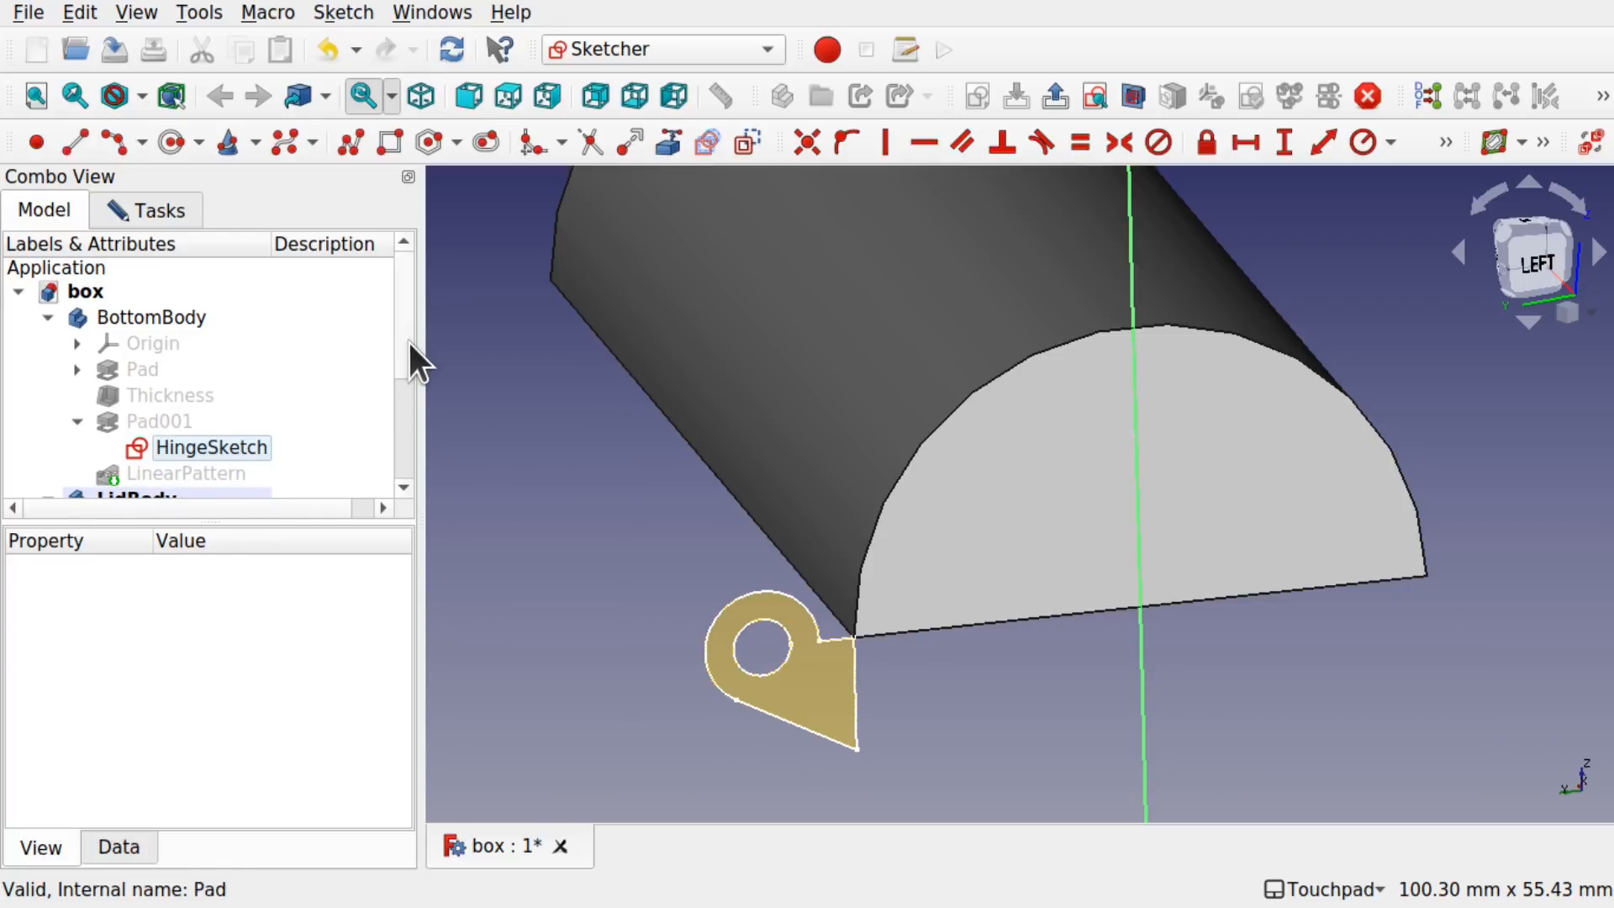
left_click_drag(409, 342, 412, 481)
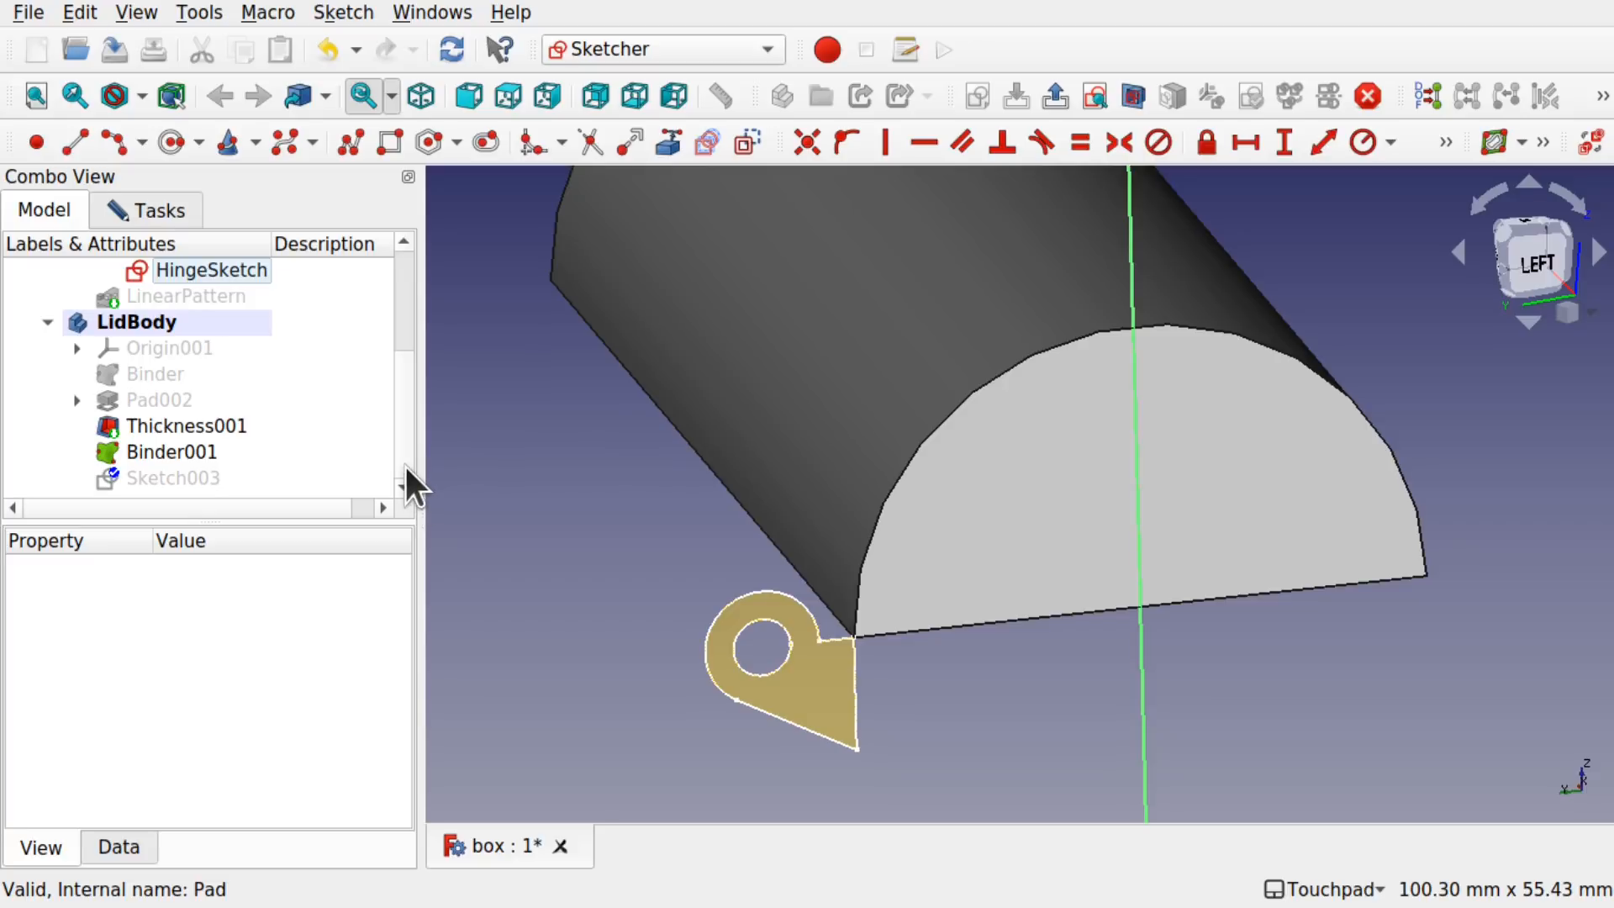
left_click(672, 154)
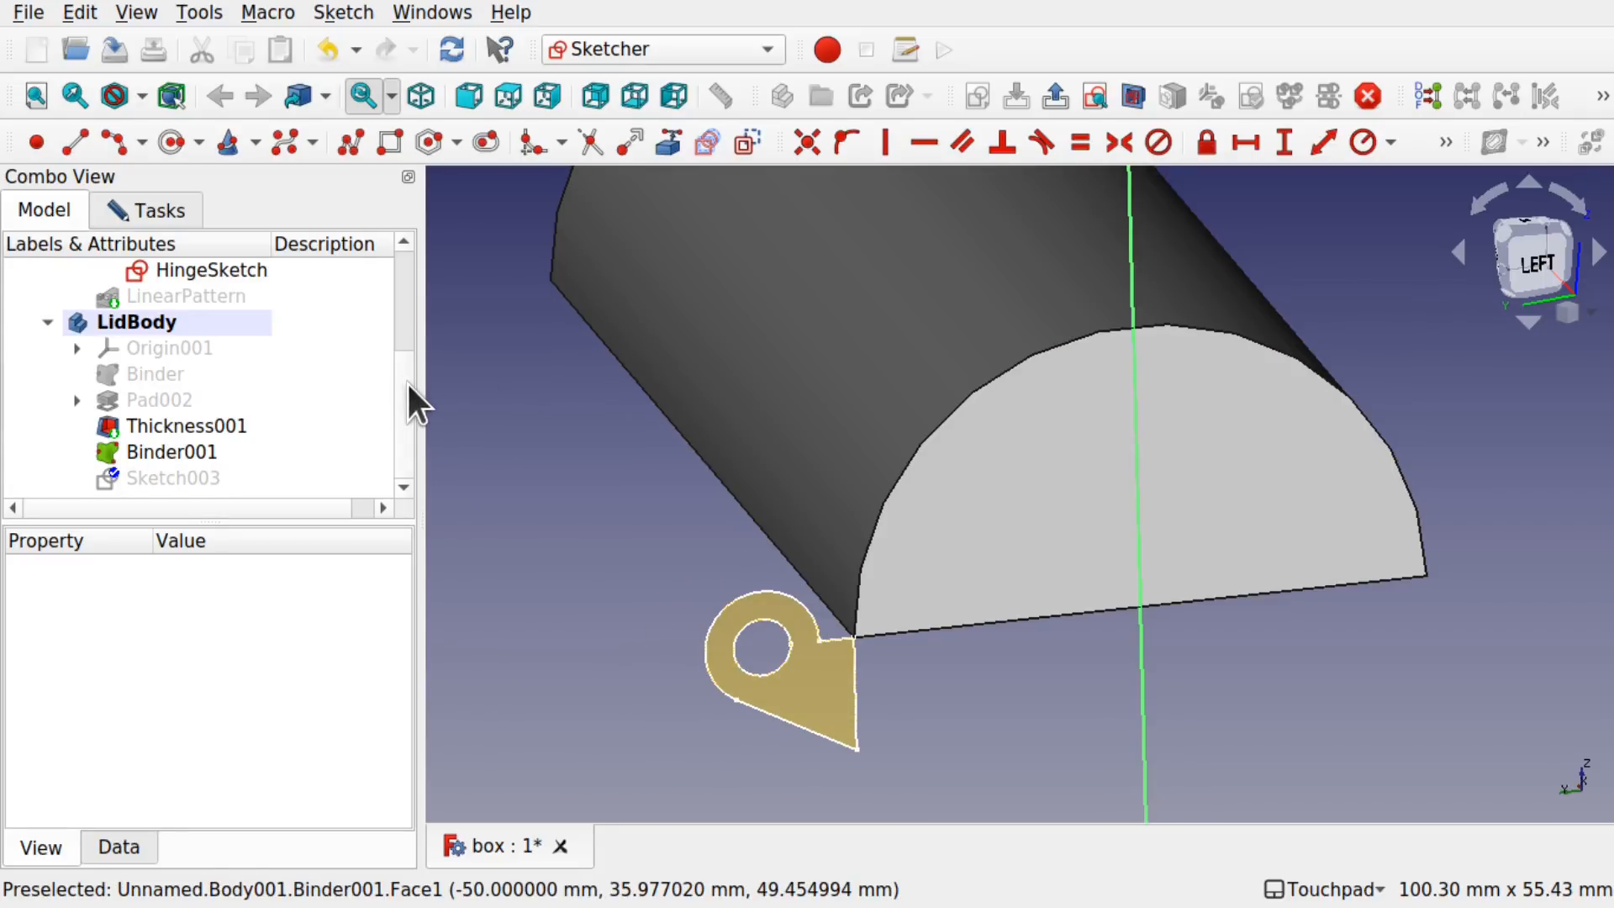
scroll(407, 387, "up", 1)
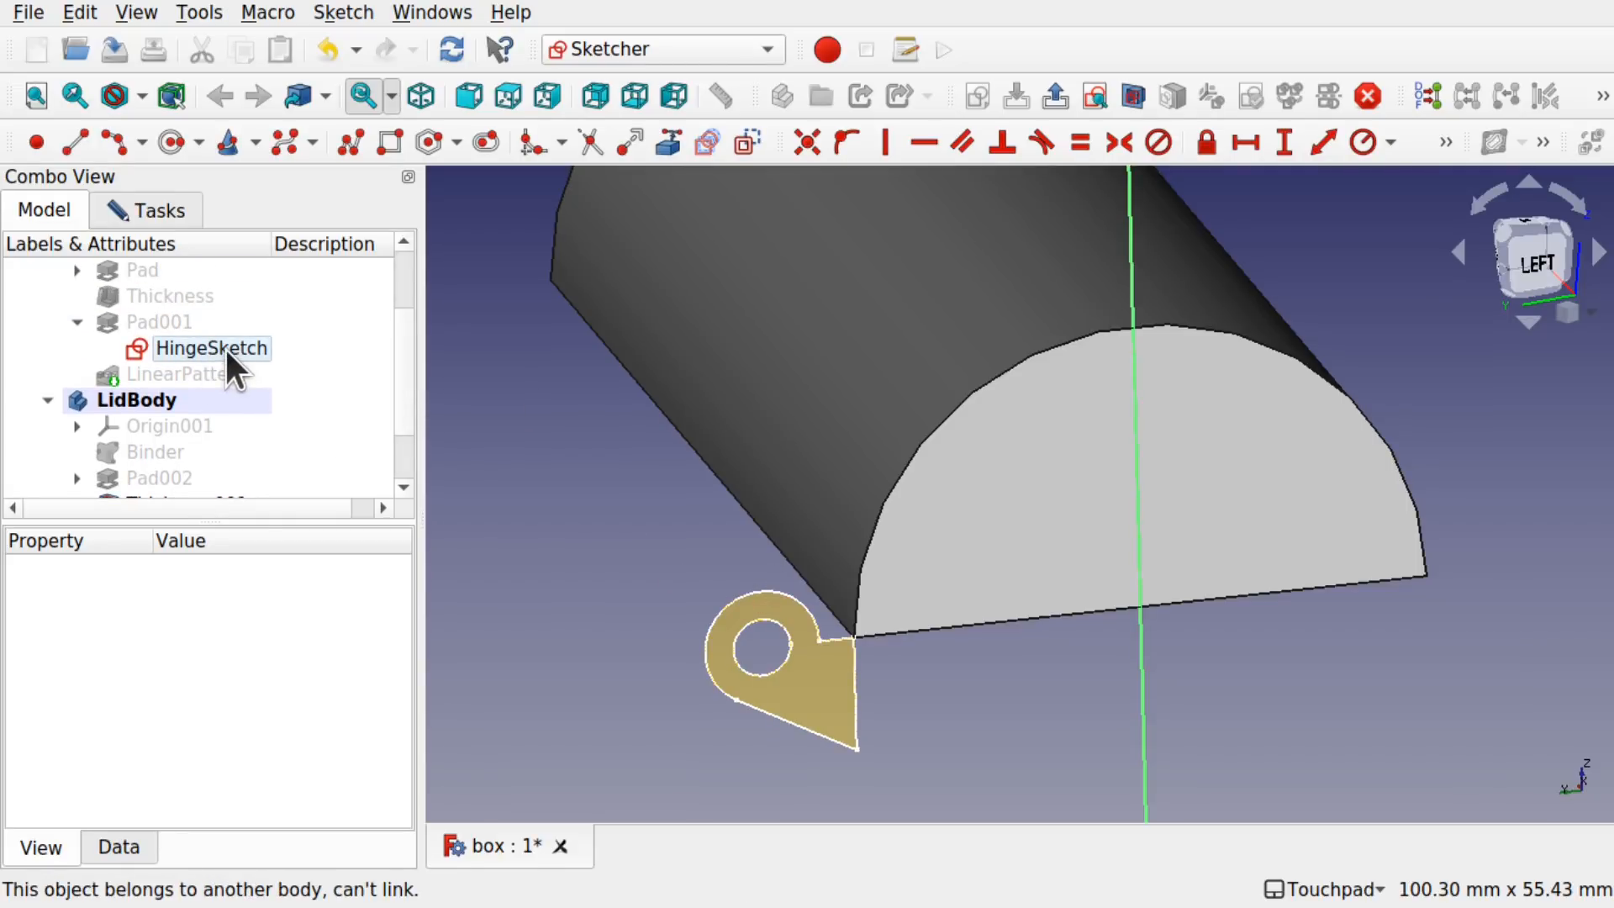
left_click_drag(221, 353, 567, 491)
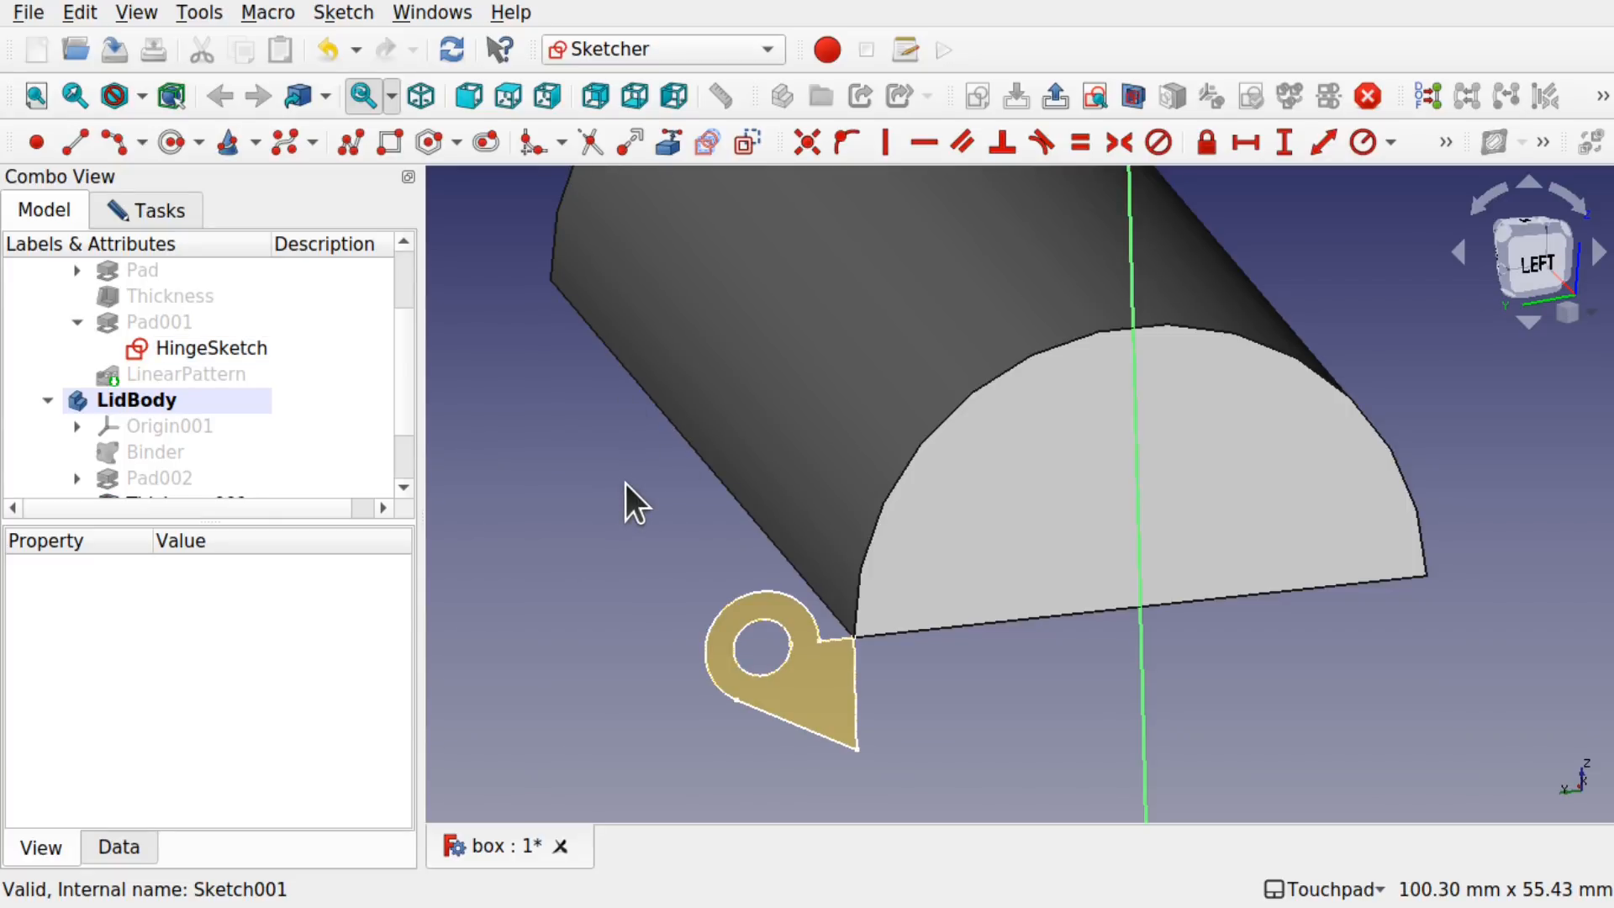
left_click(220, 348)
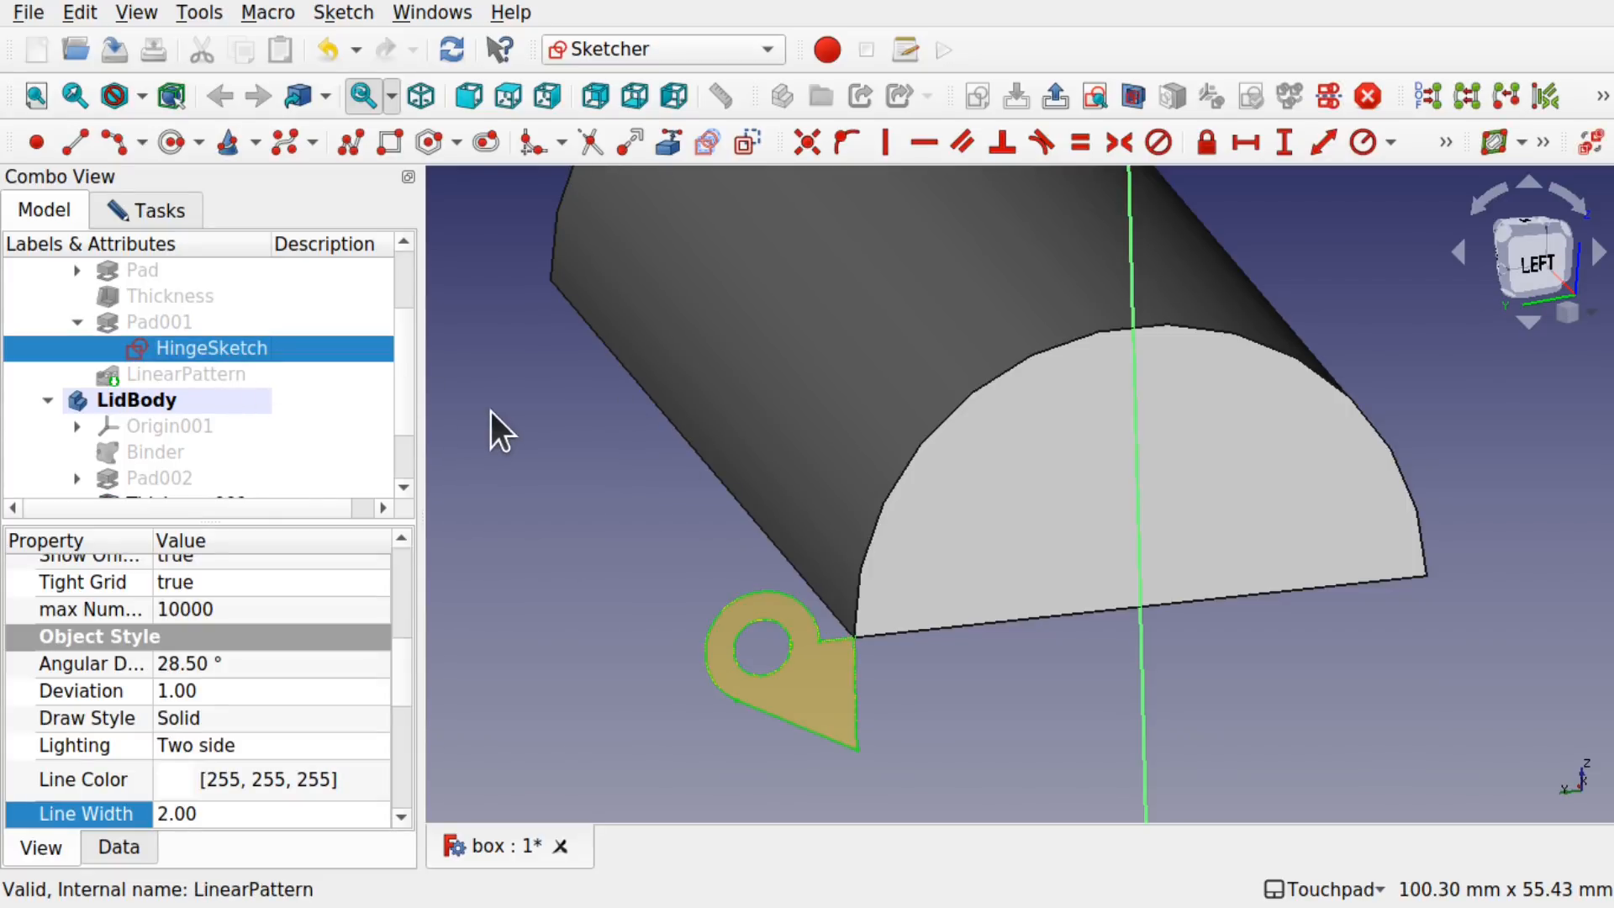
key("space")
left_click(637, 592)
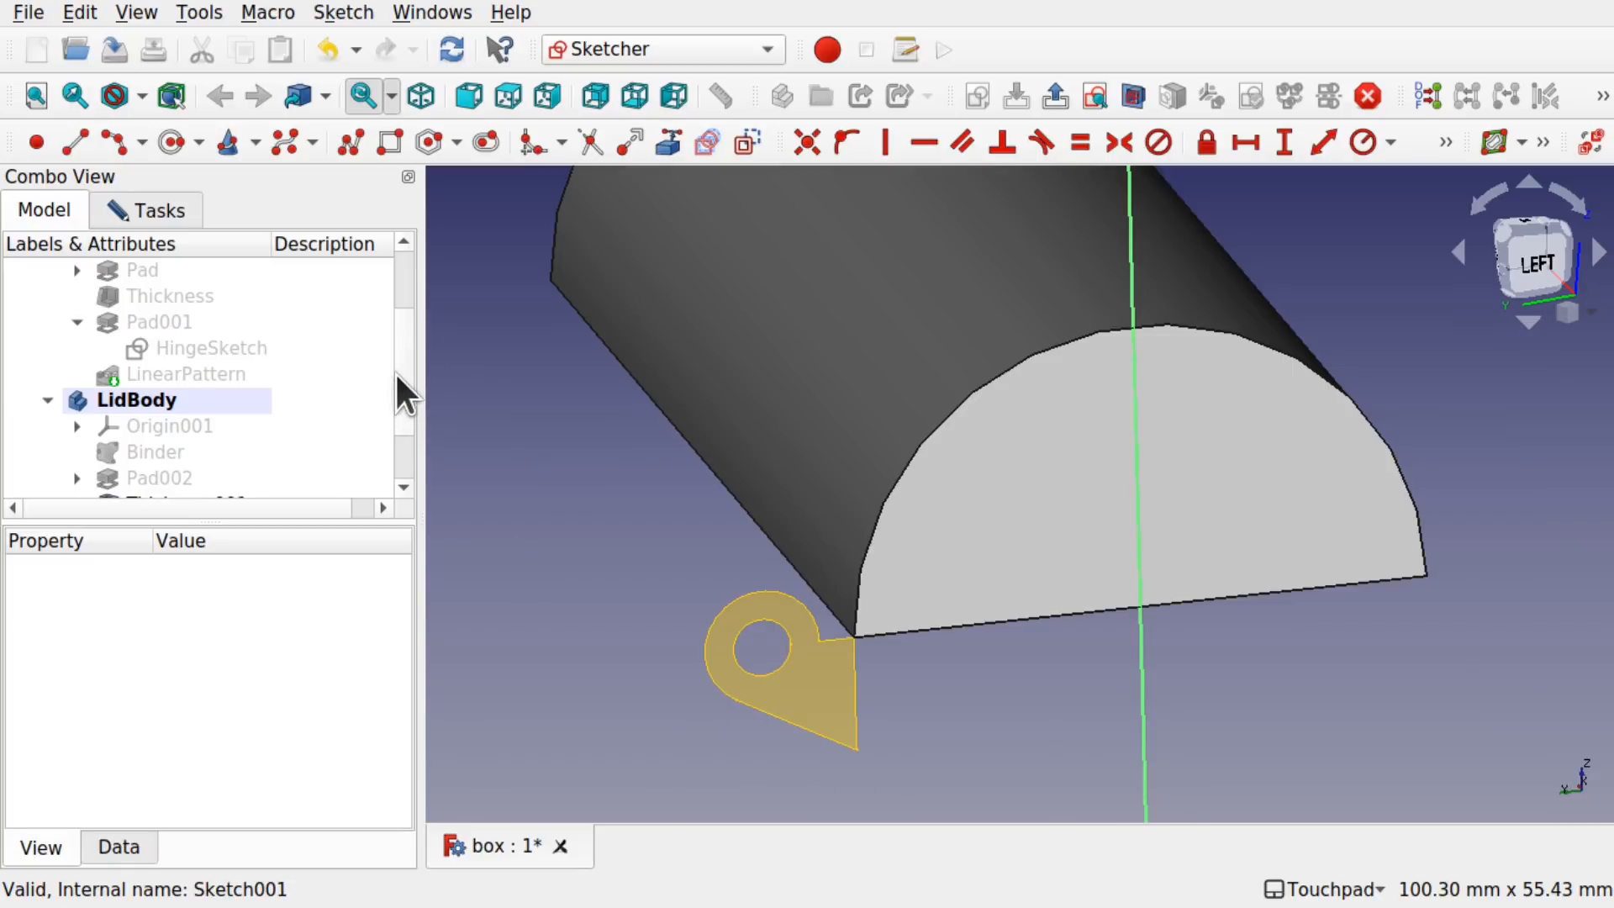
Step: Reference the binder profile's outer arc and inner hole circle as external geometry in the lid sketch
scroll(399, 376, "down", 1)
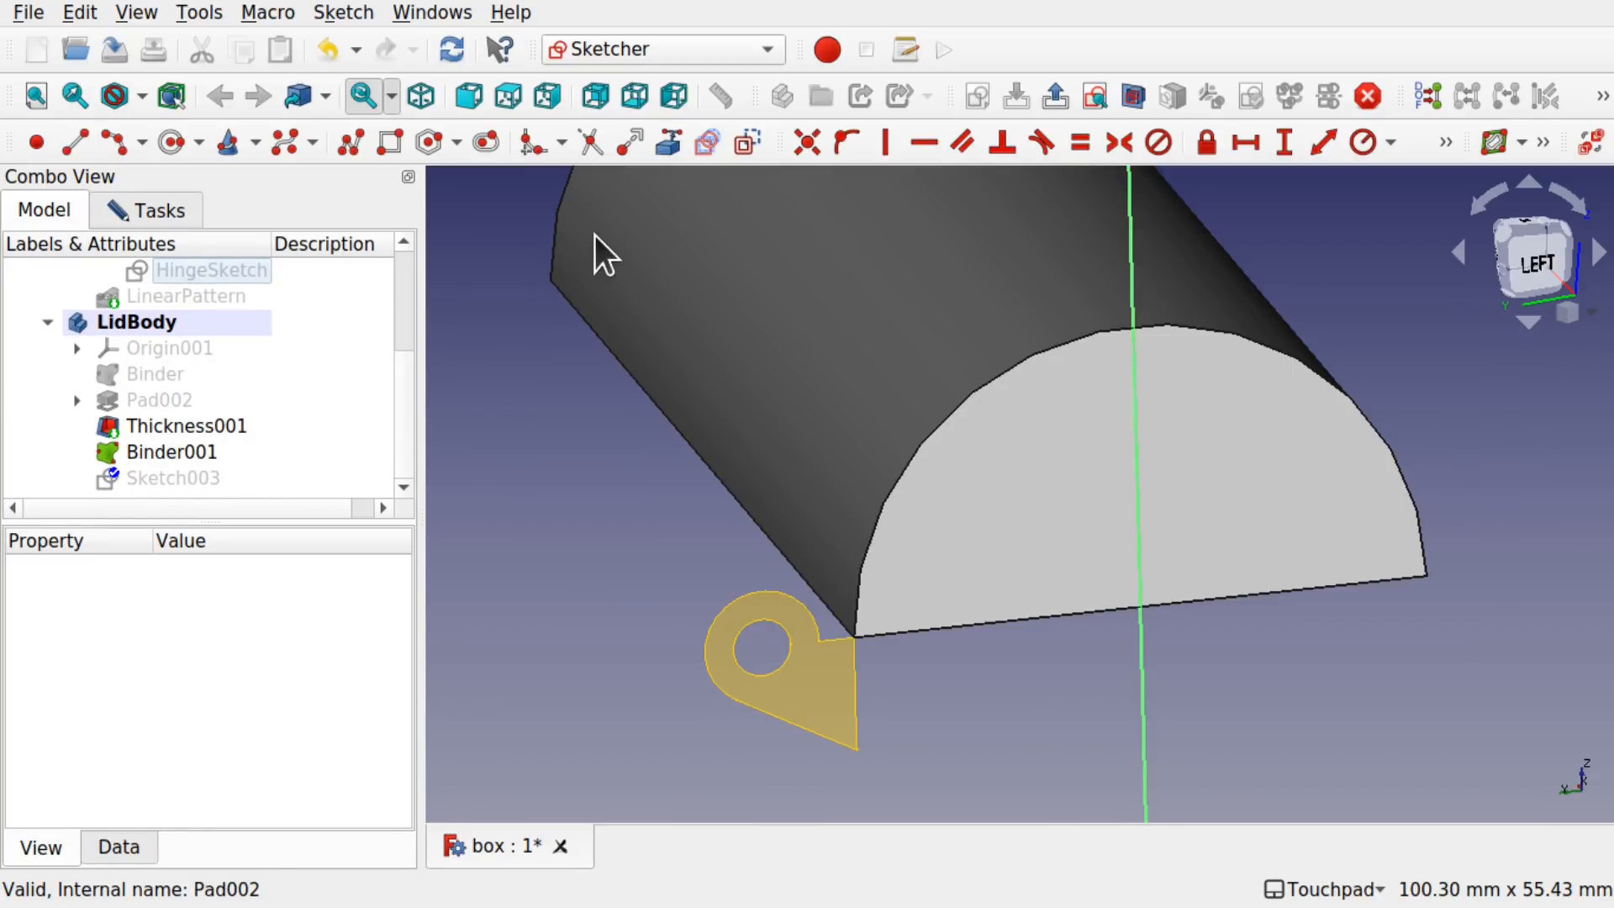
left_click(659, 150)
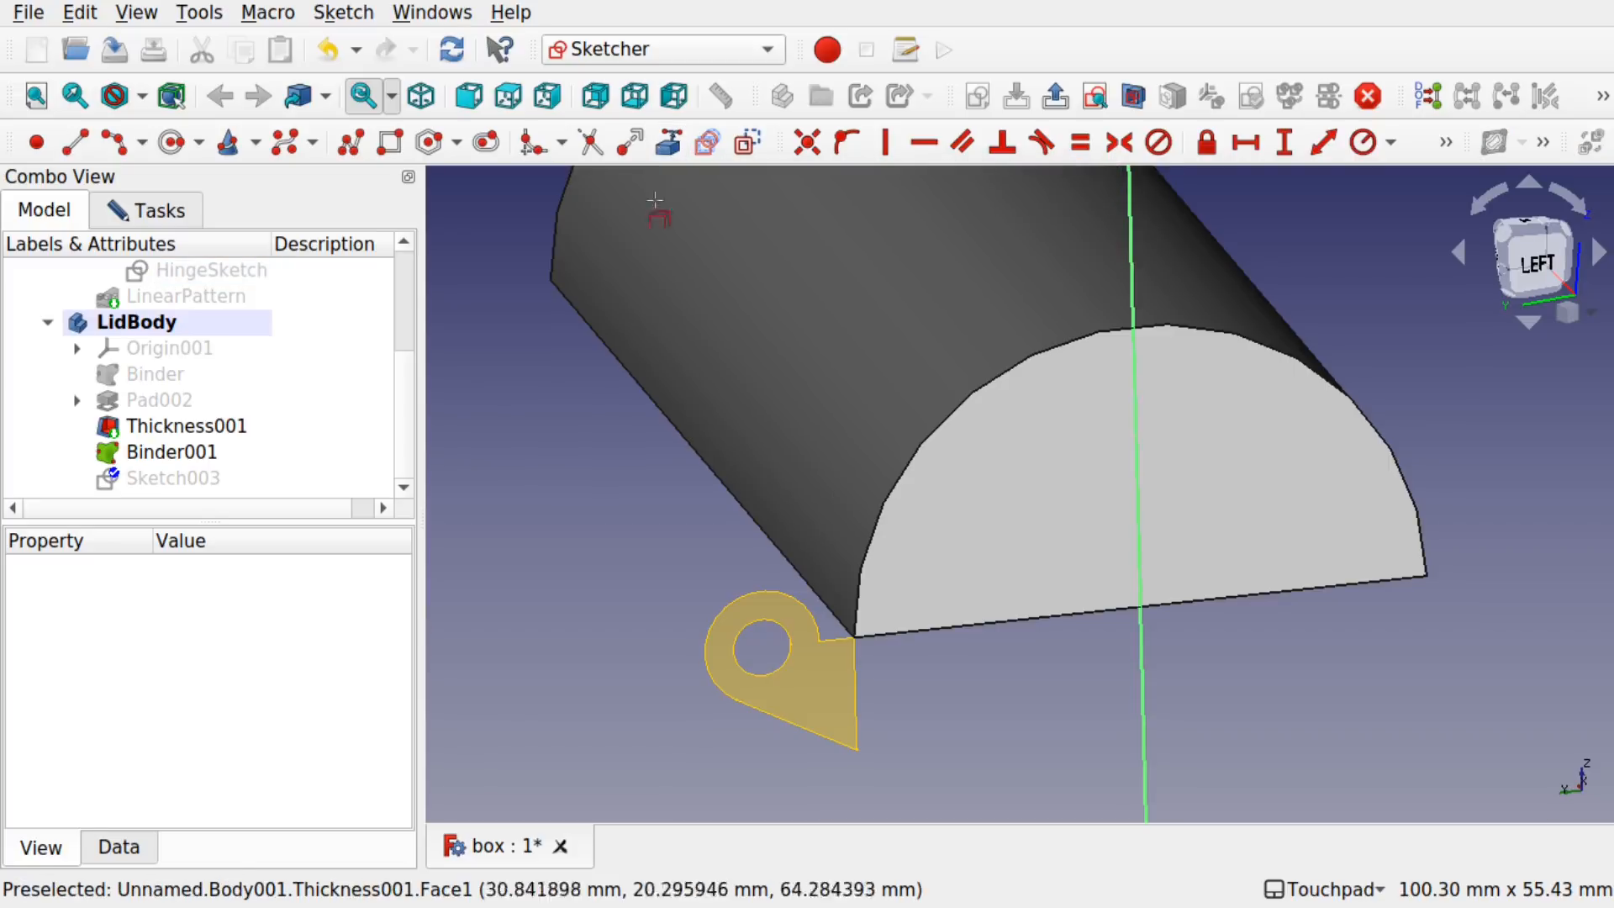
left_click(734, 594)
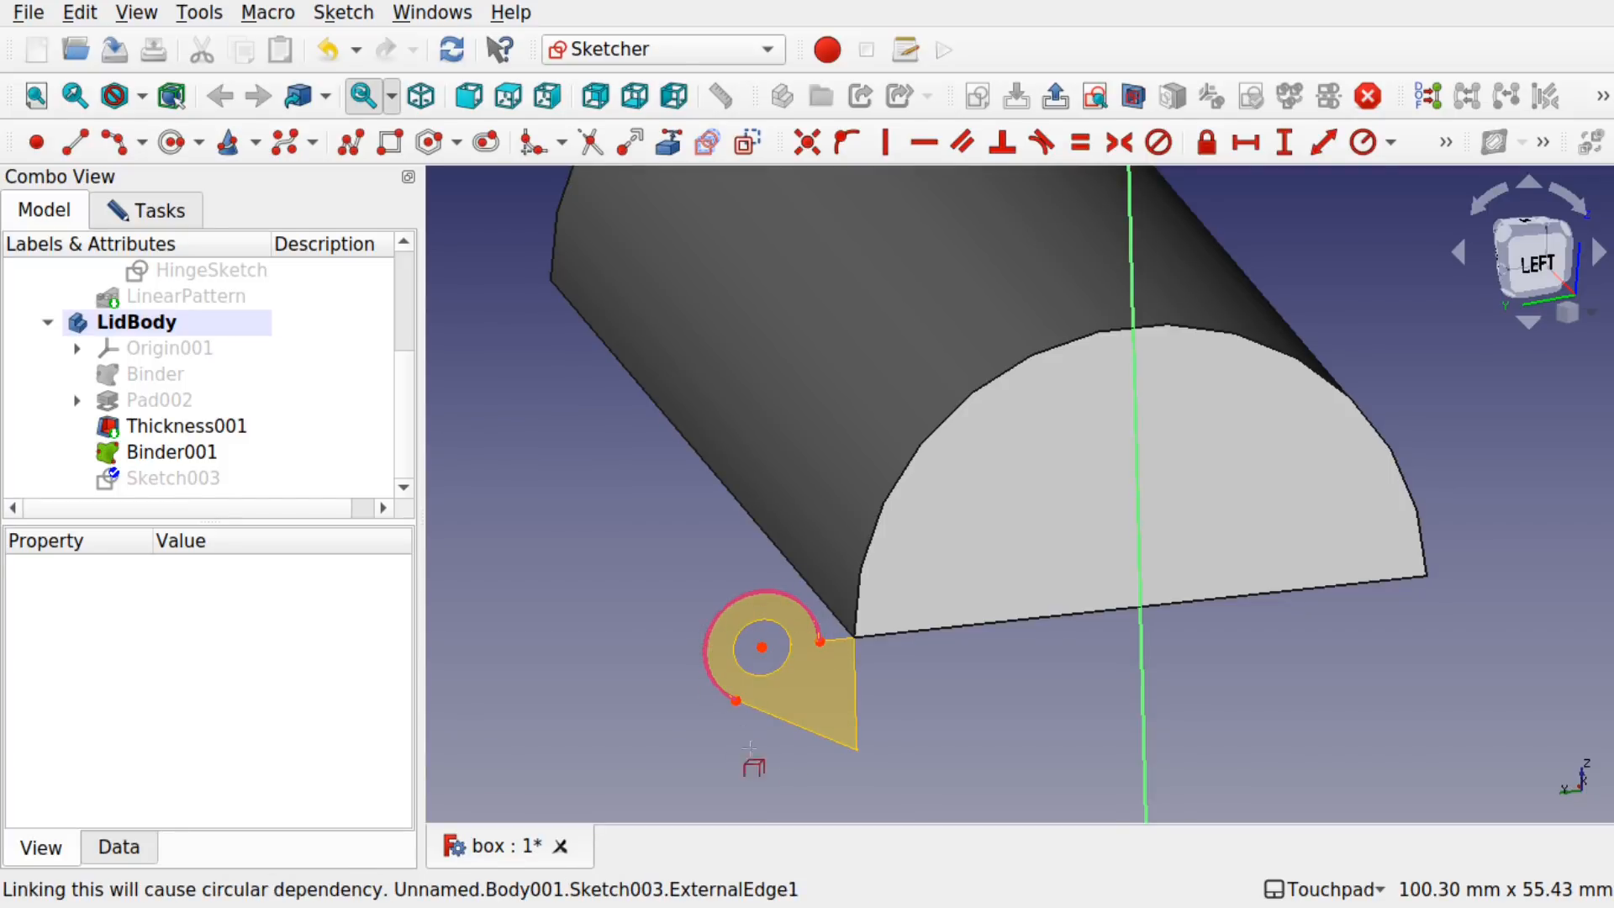
left_click(768, 672)
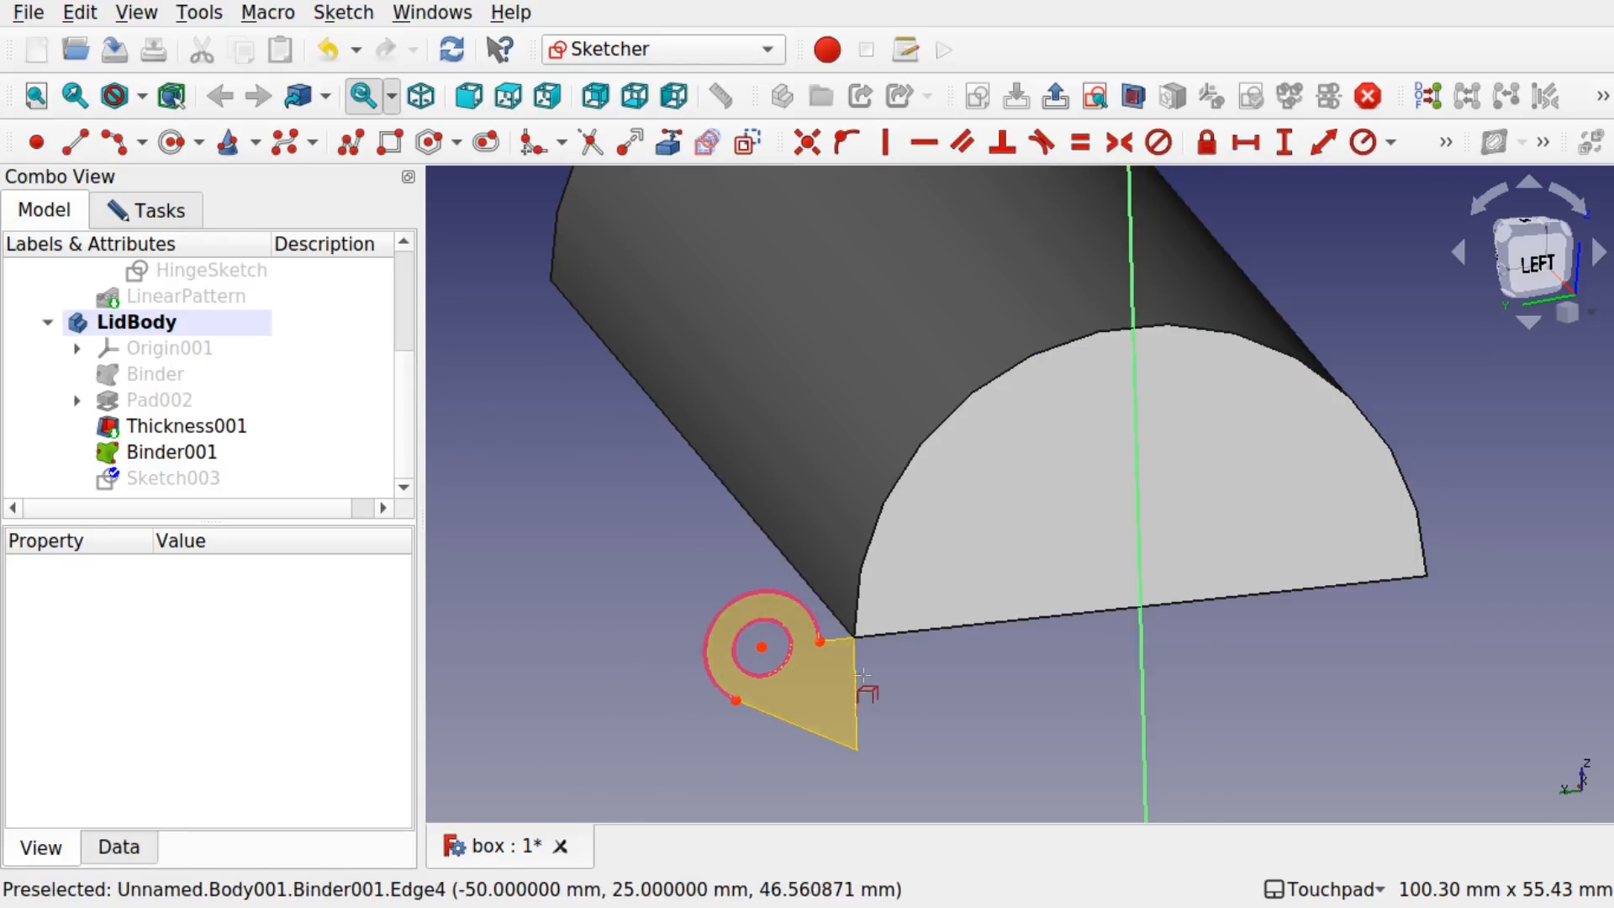
left_click_drag(859, 674, 796, 651, "shift")
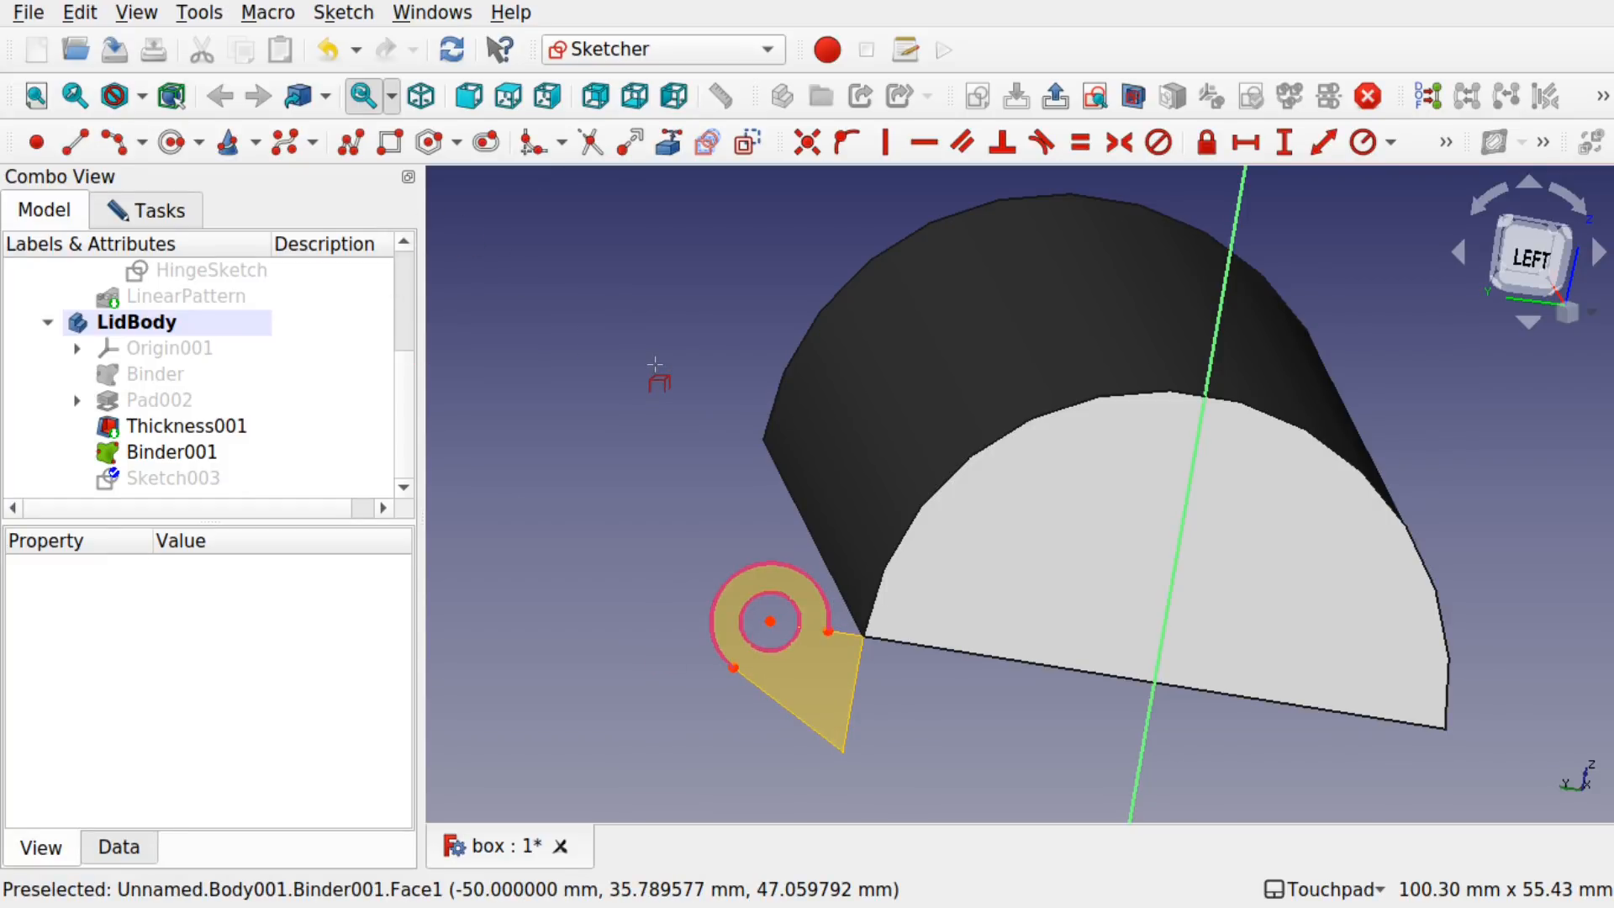
key("Escape")
Step: Draw two concentric circles centred on the hinge hole, one slightly smaller than the hole and one with a radius of about 5.6 mm
left_click(160, 150)
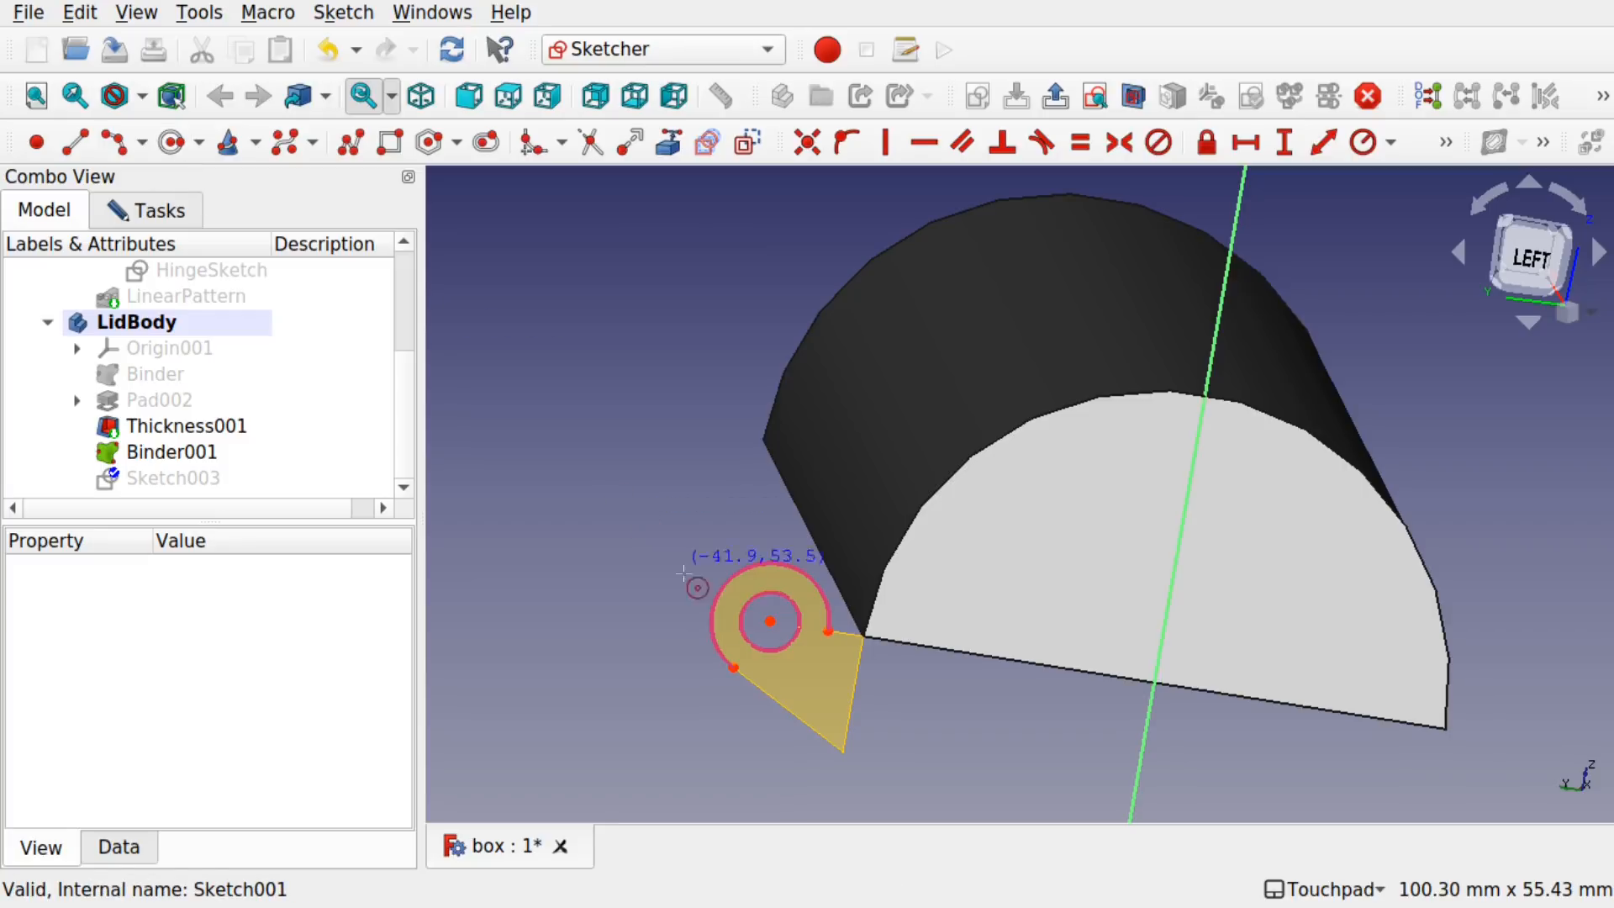
left_click(769, 619)
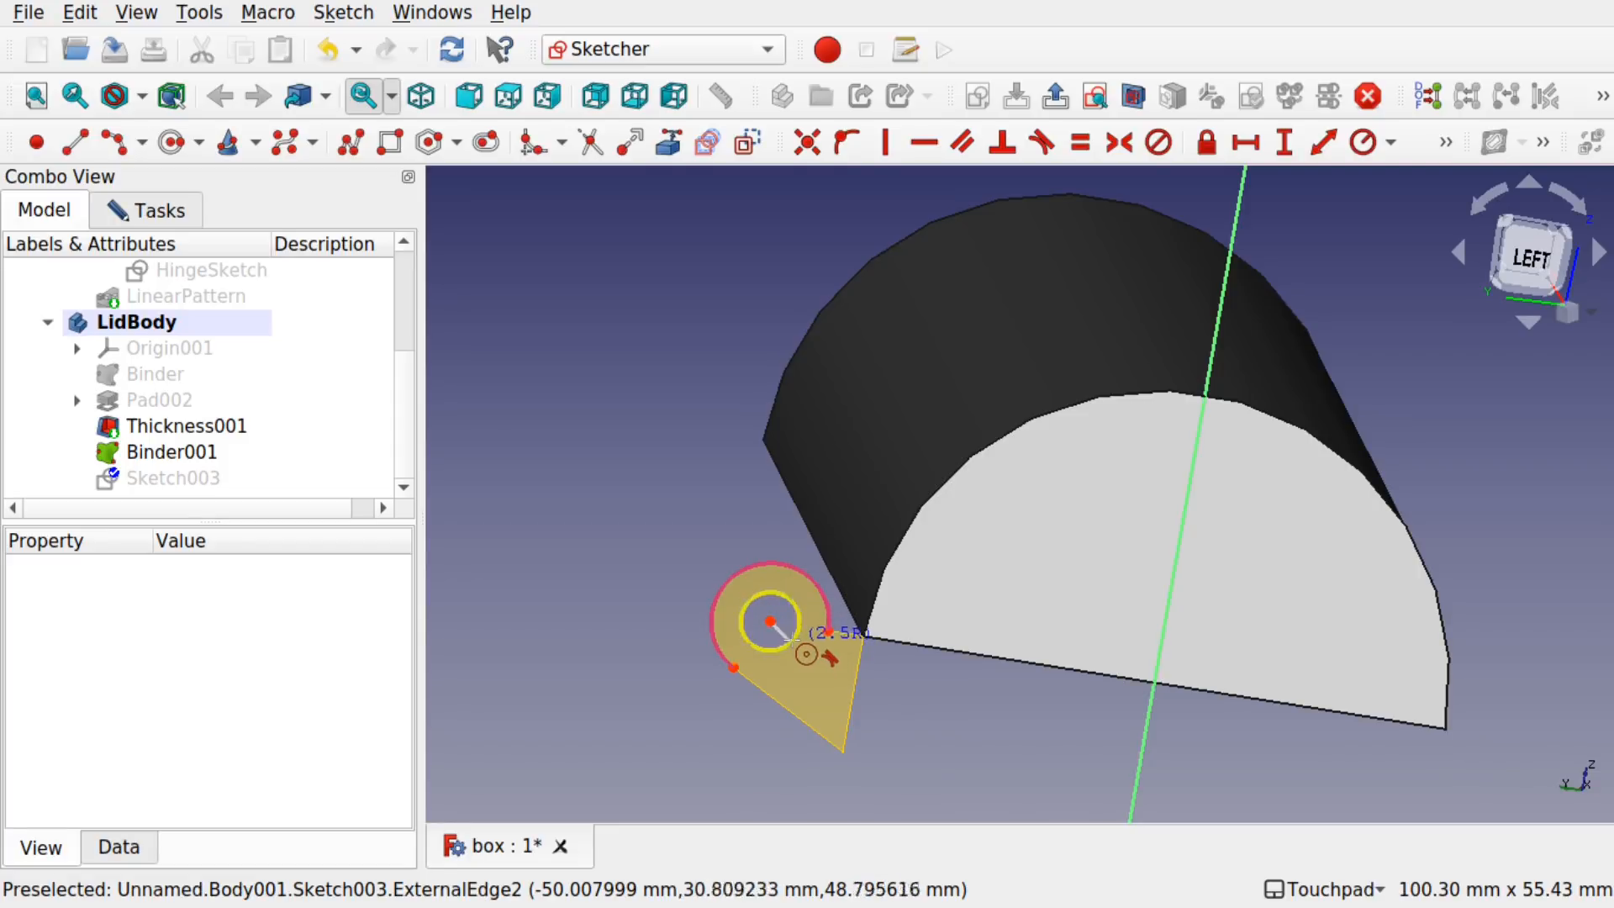
left_click(790, 637)
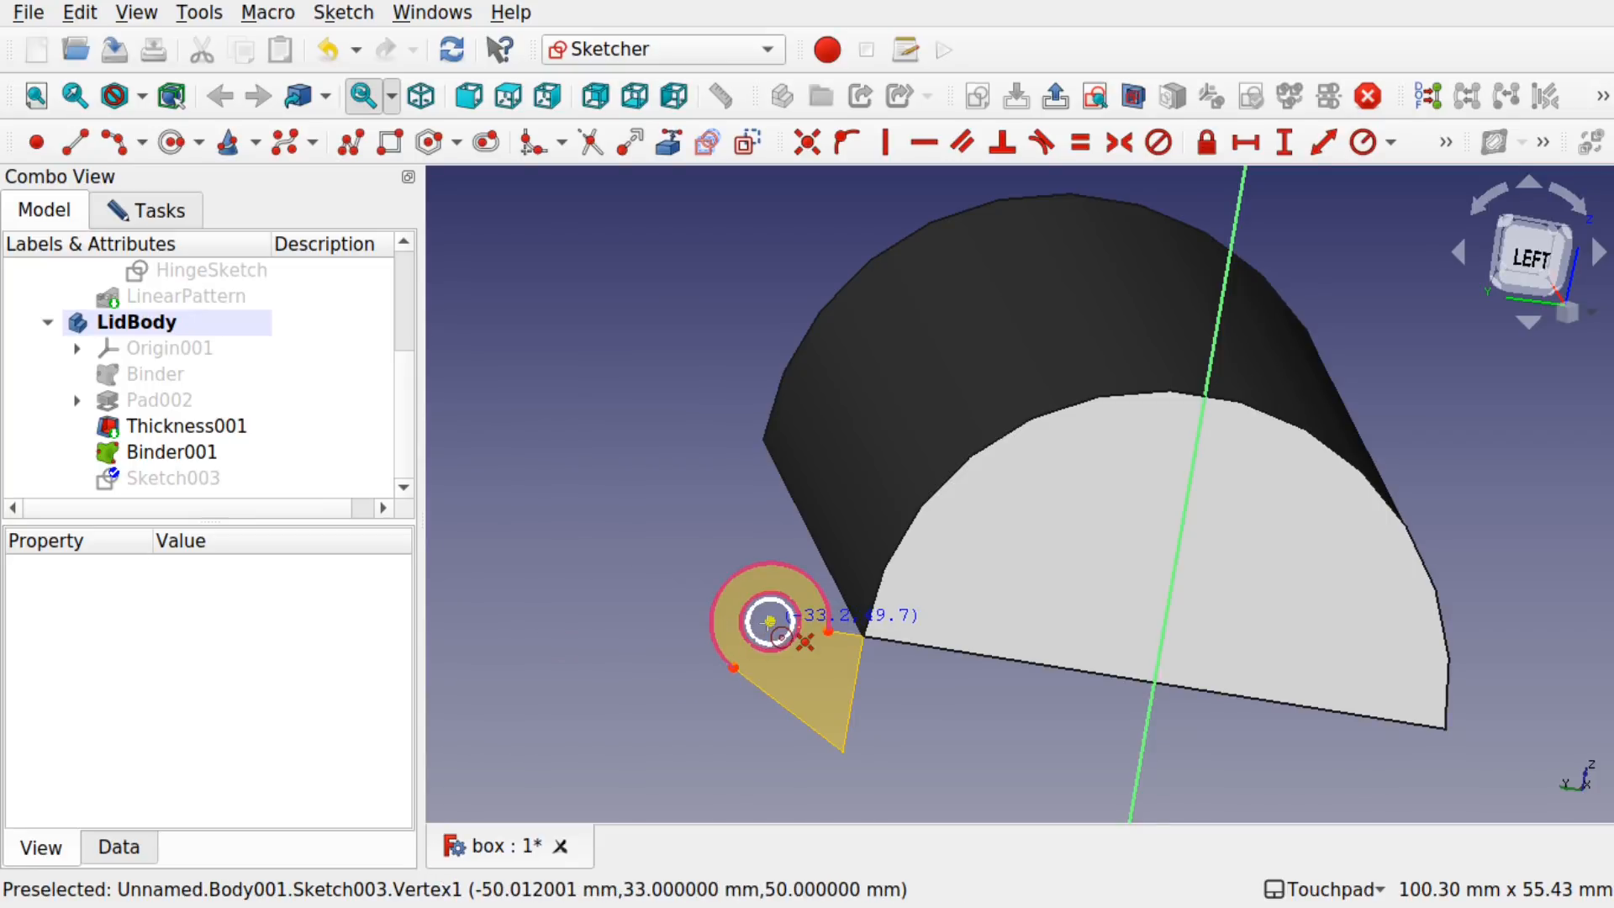
left_click(770, 622)
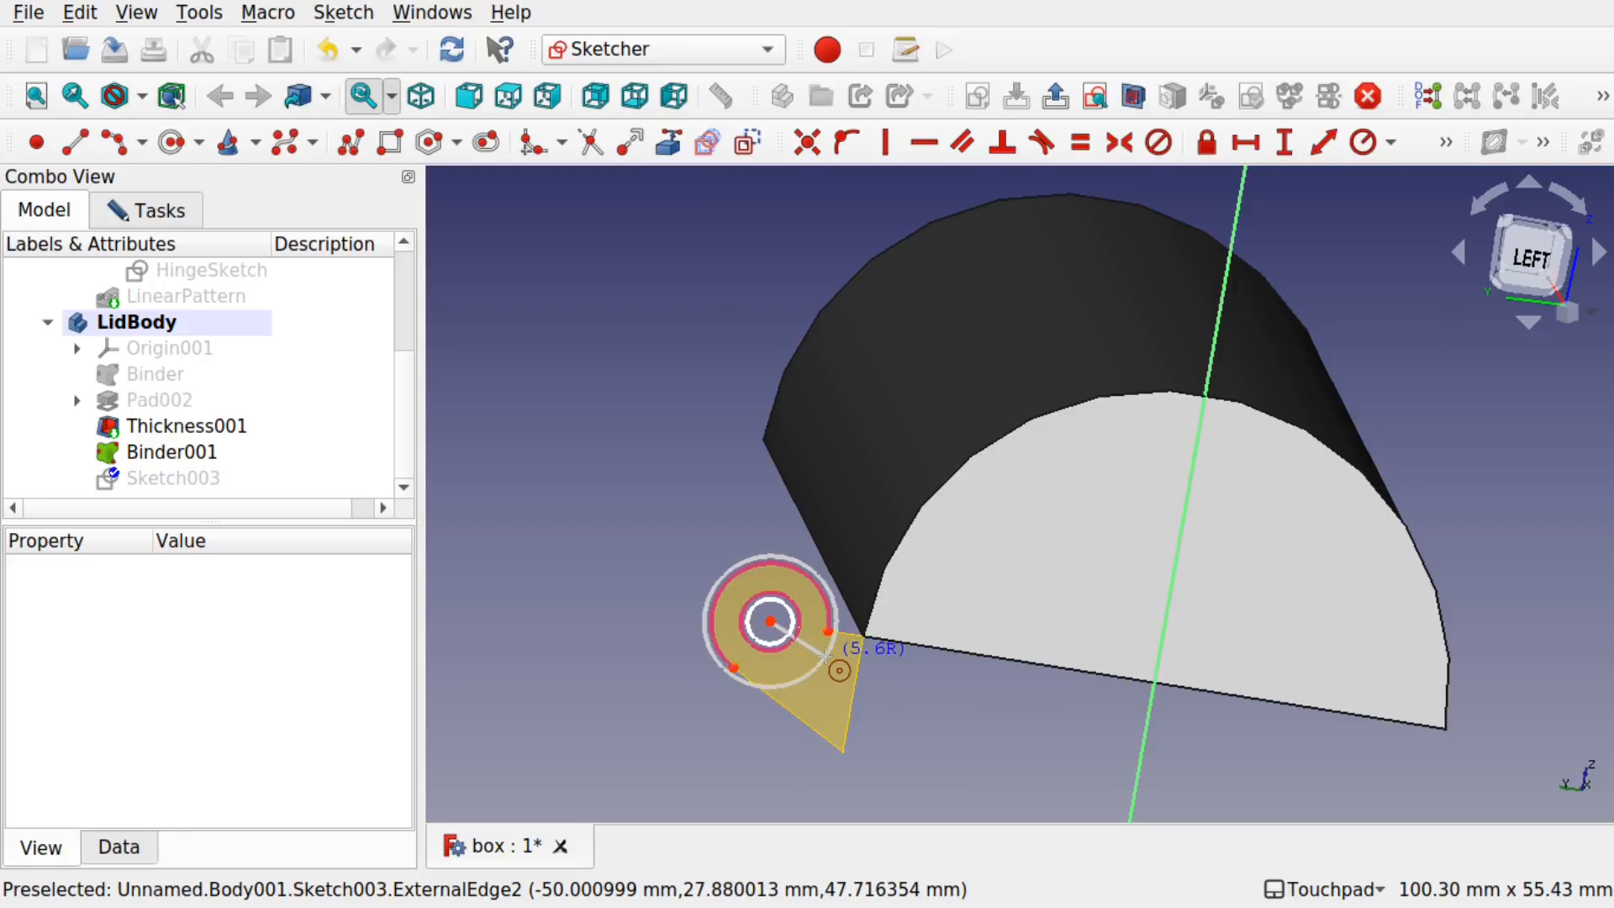
left_click(825, 660)
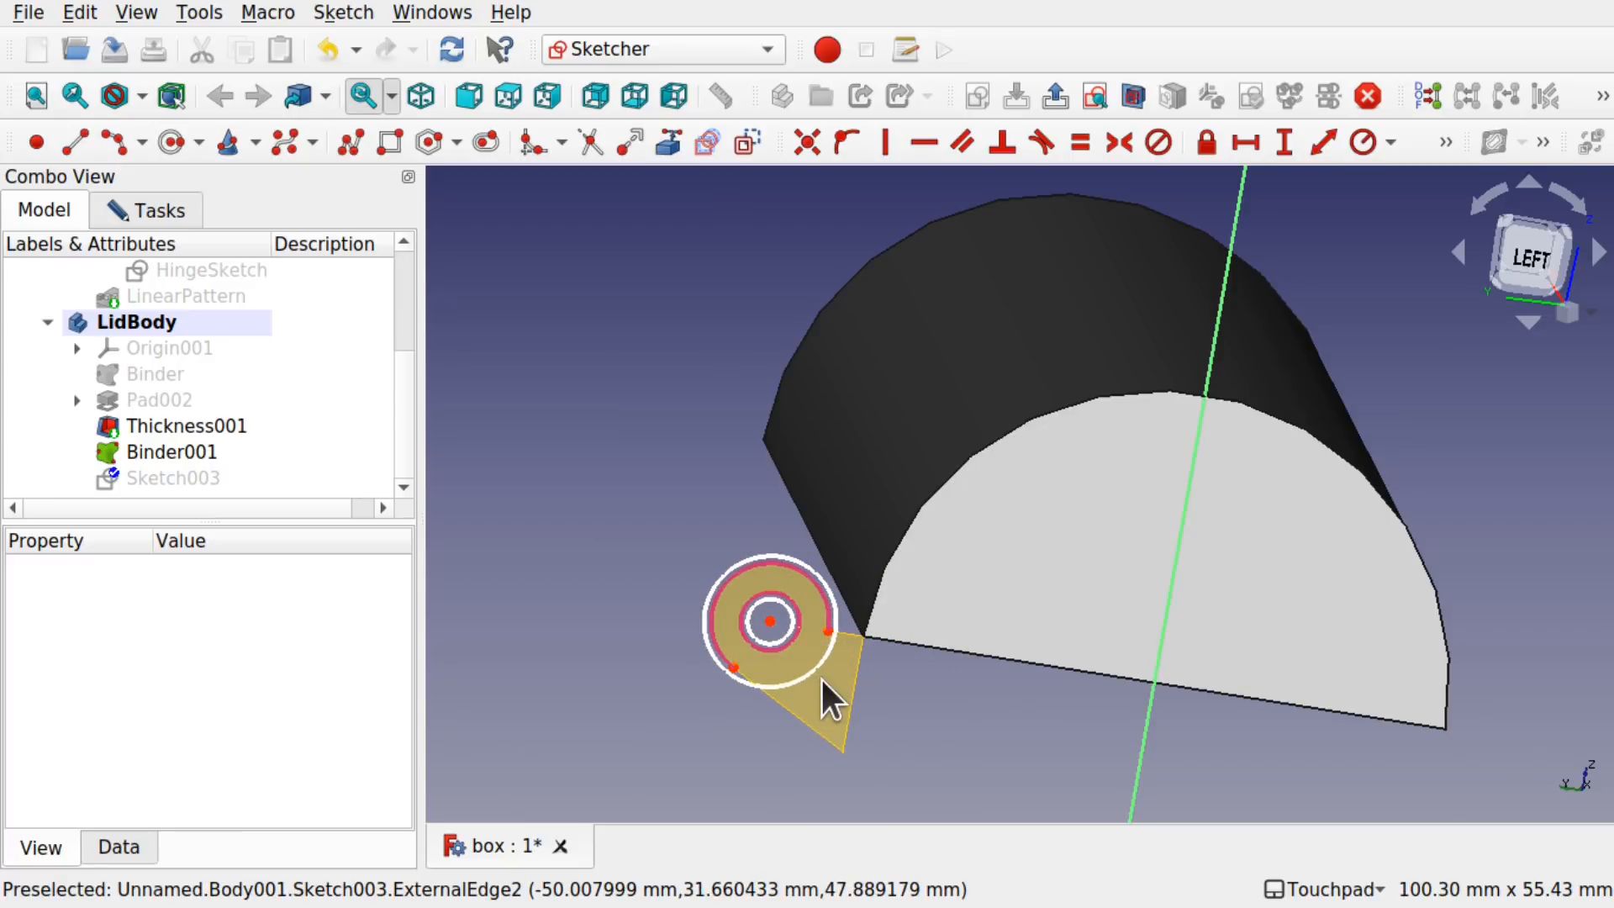
Step: Constrain the outer circle equal to the referenced outer arc and the inner circle equal to the referenced hole
left_click(815, 572)
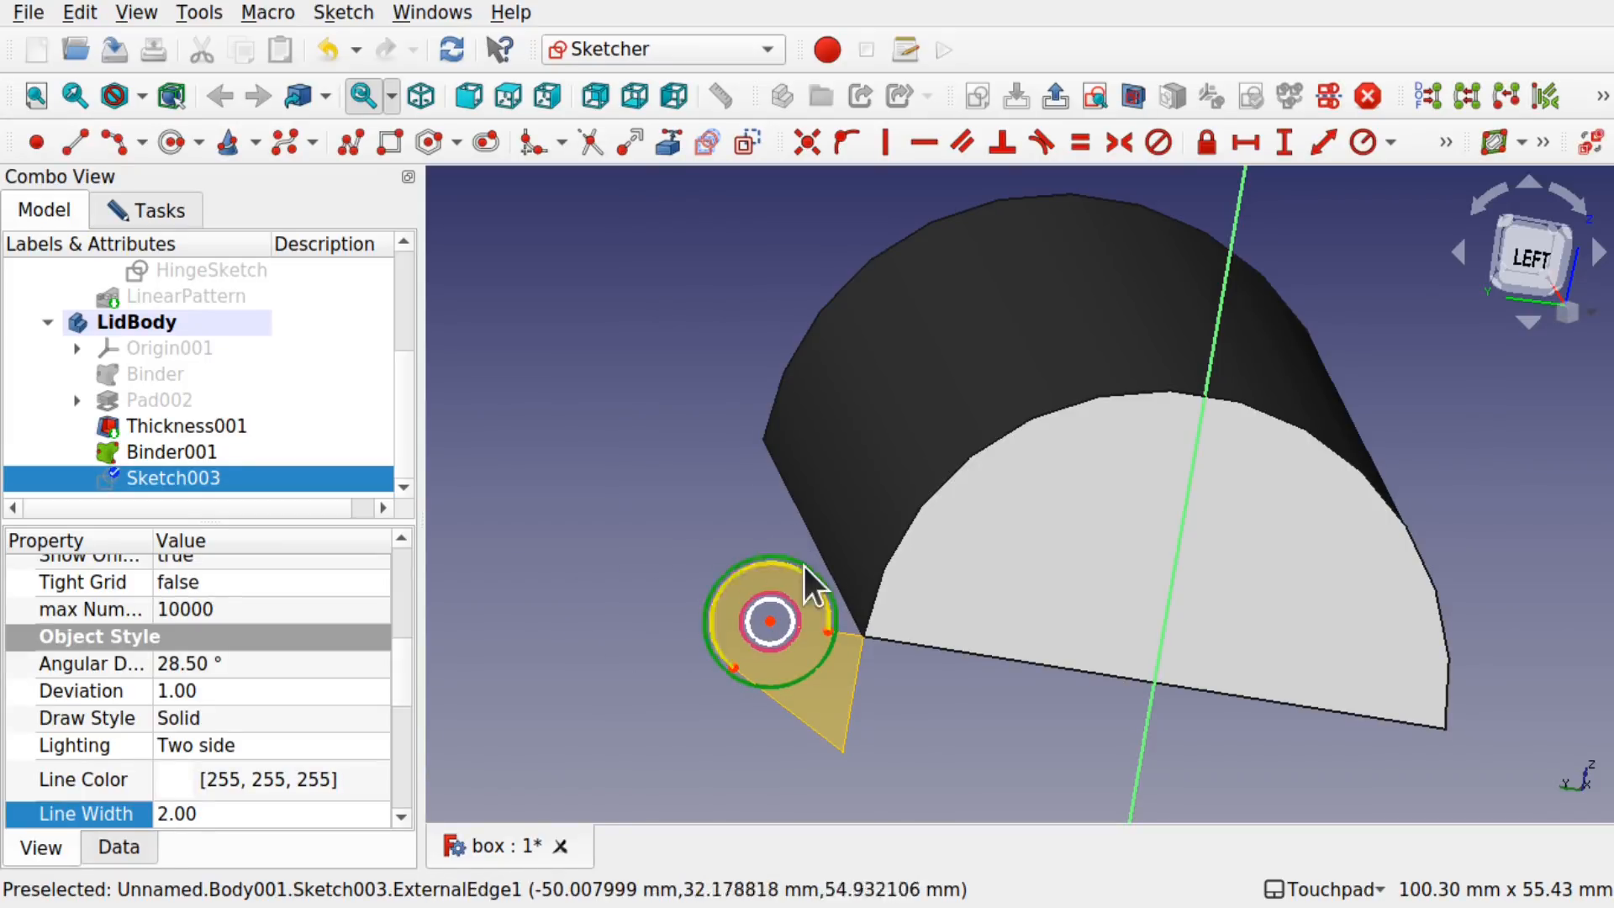
left_click(809, 574)
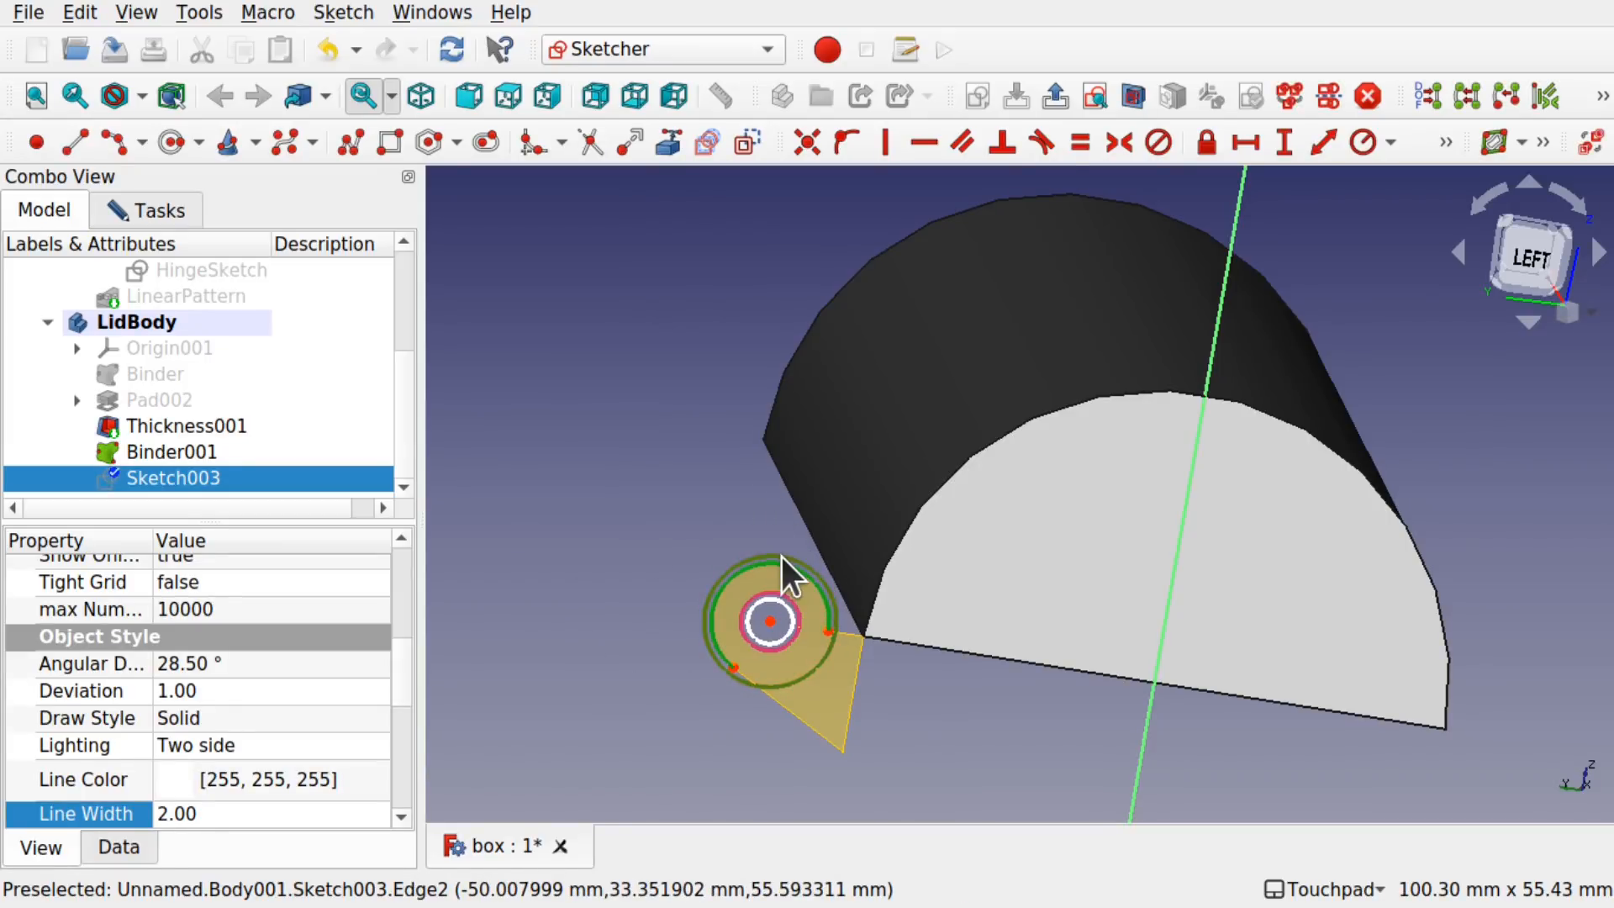
left_click(1079, 143)
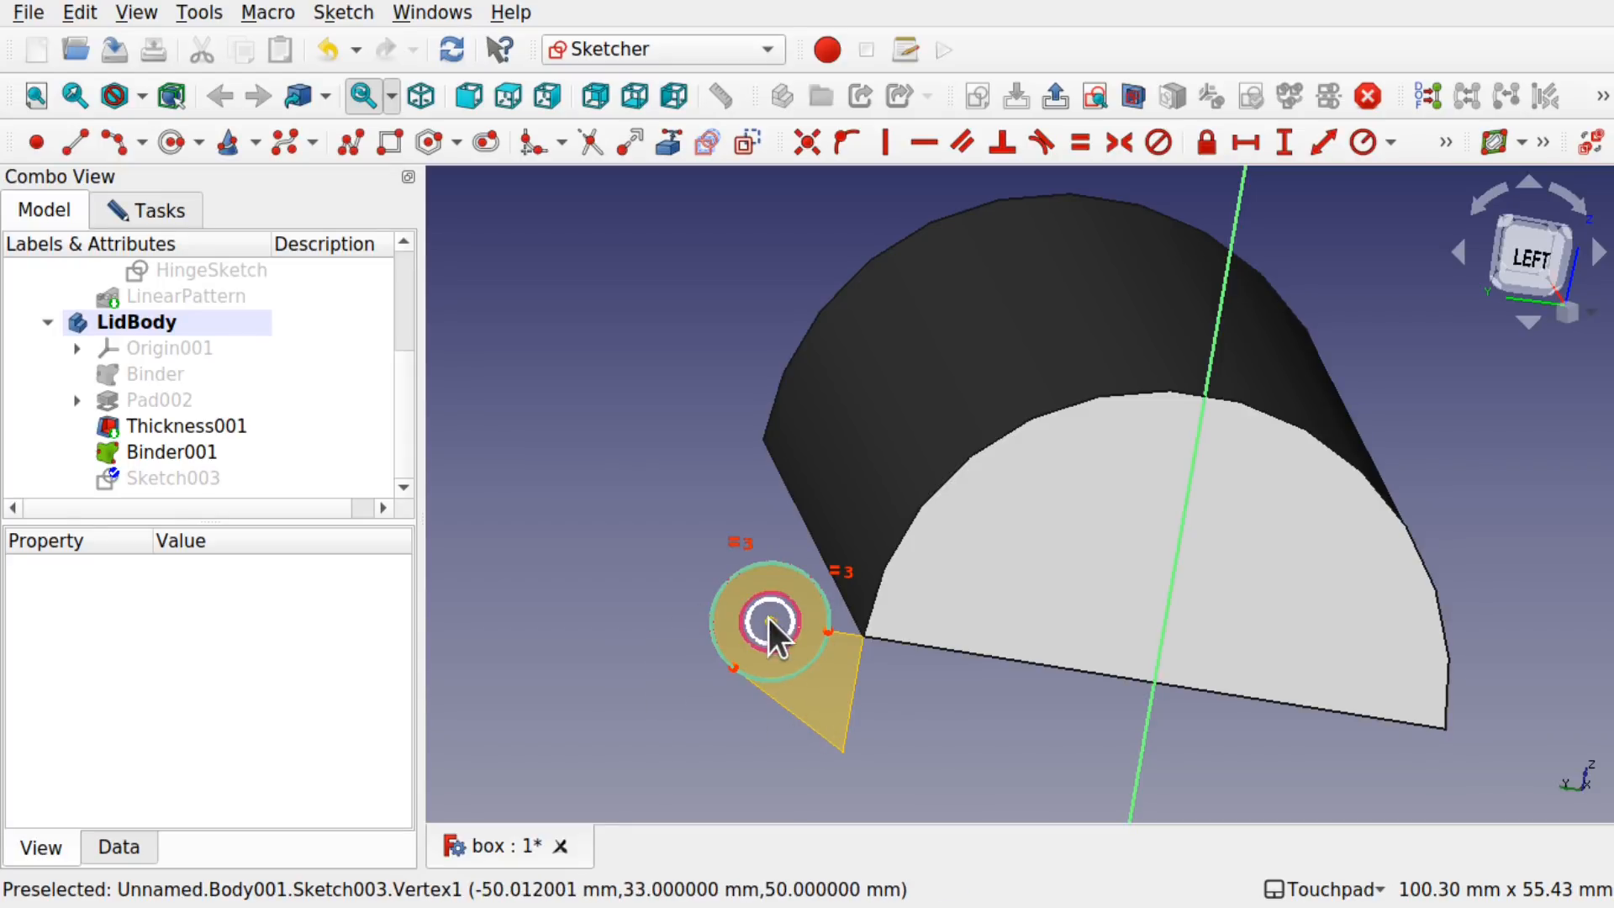
left_click(790, 620)
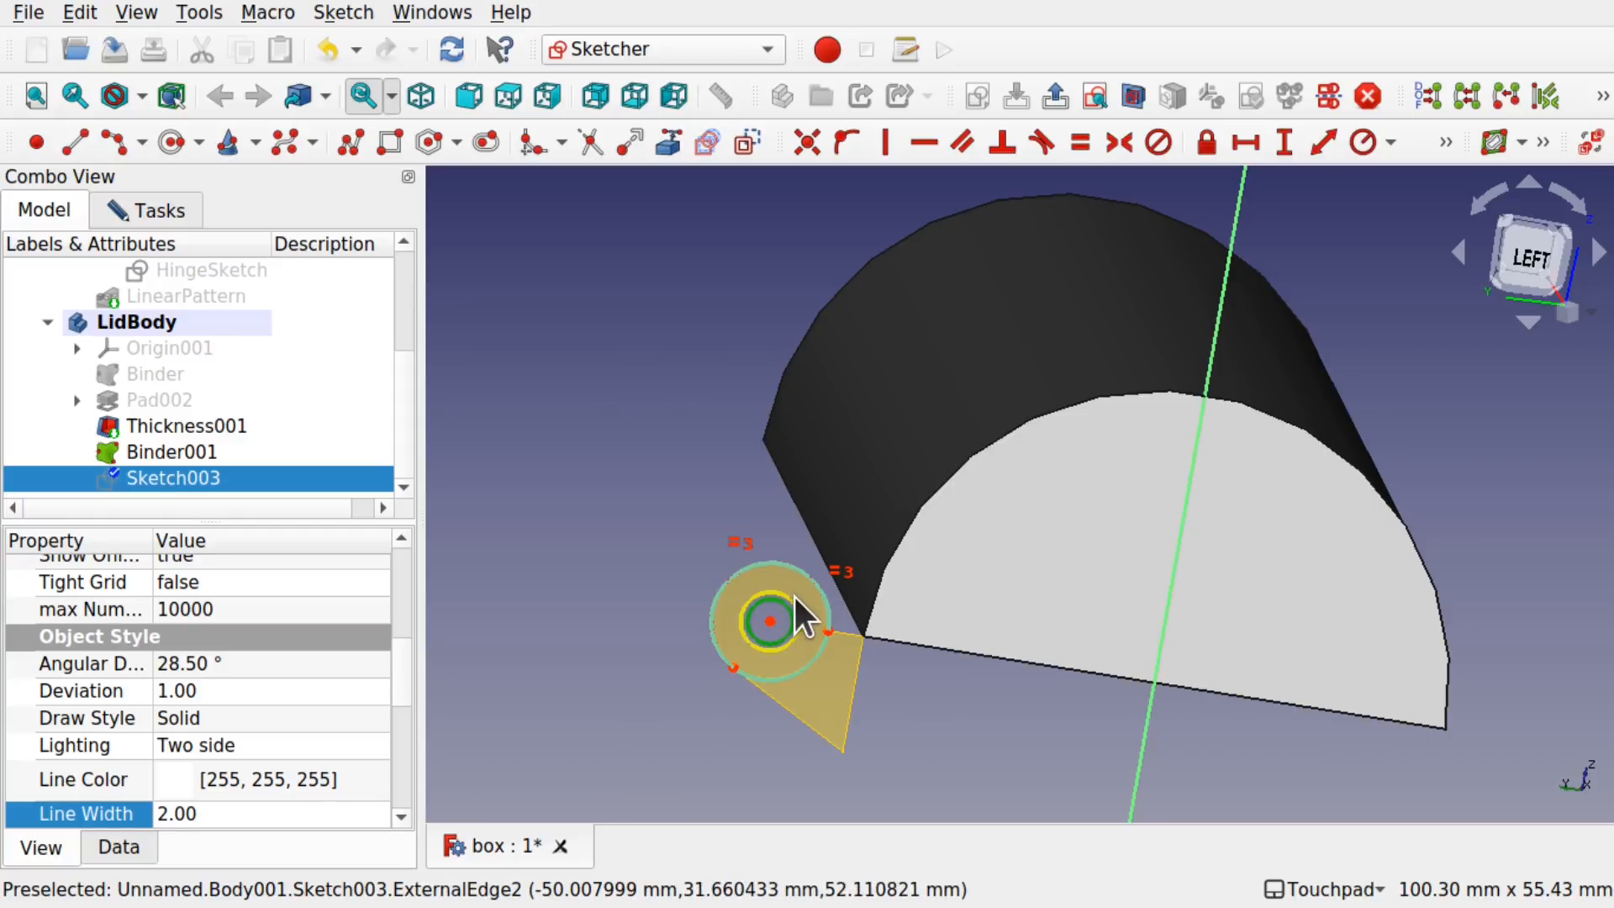
left_click(1080, 142)
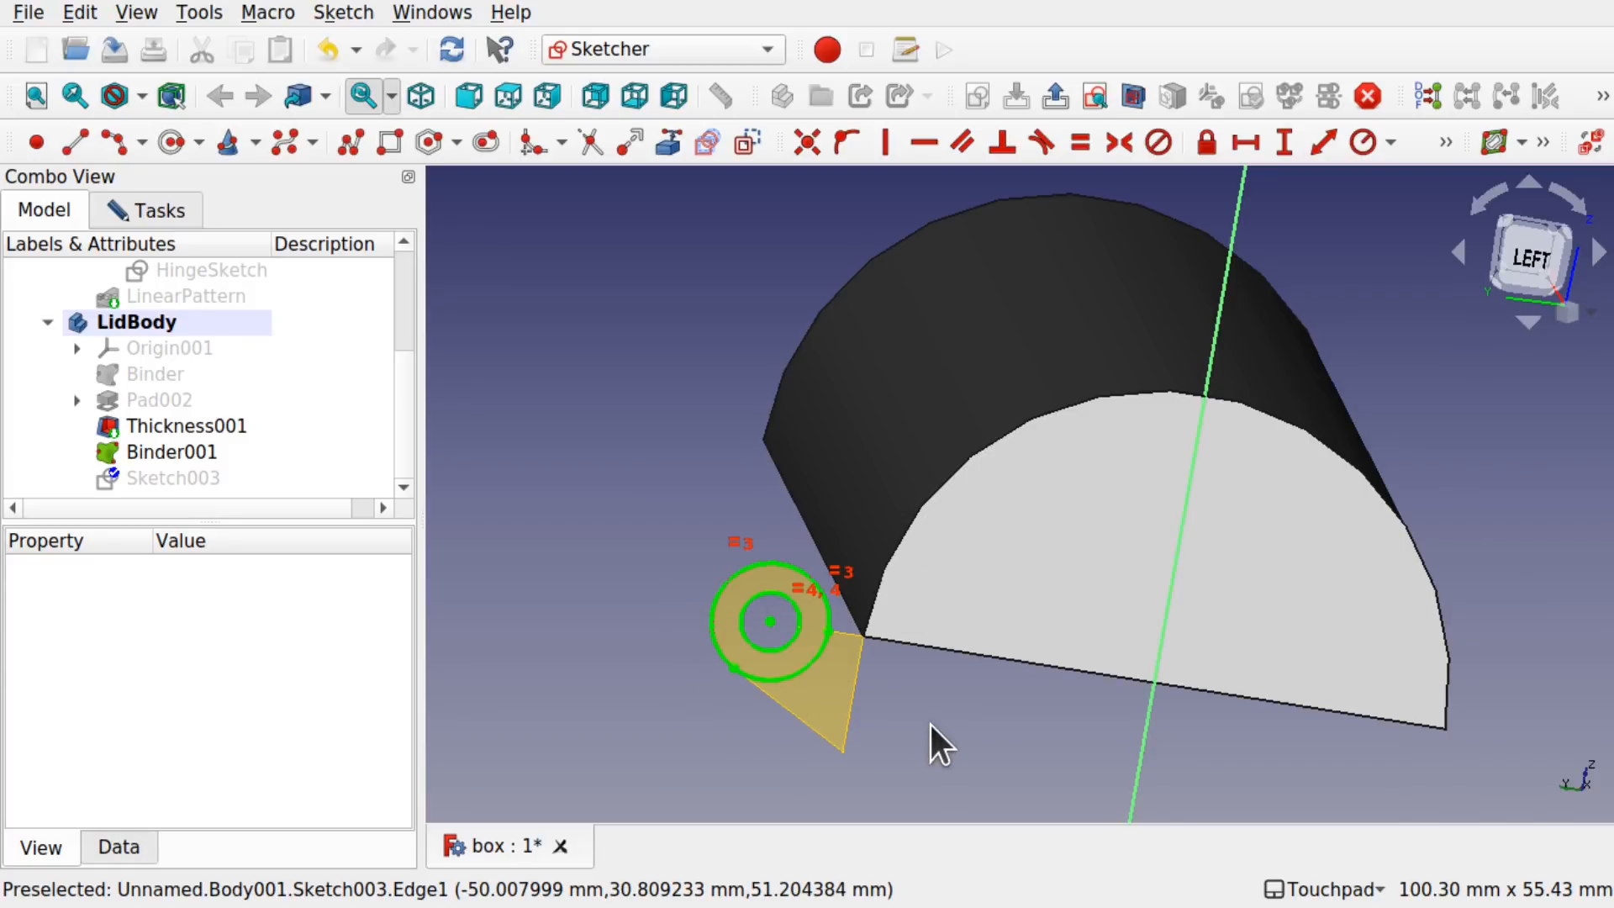
Step: Reference the lid's semicircular end edge as external geometry and save the document
left_click(668, 145)
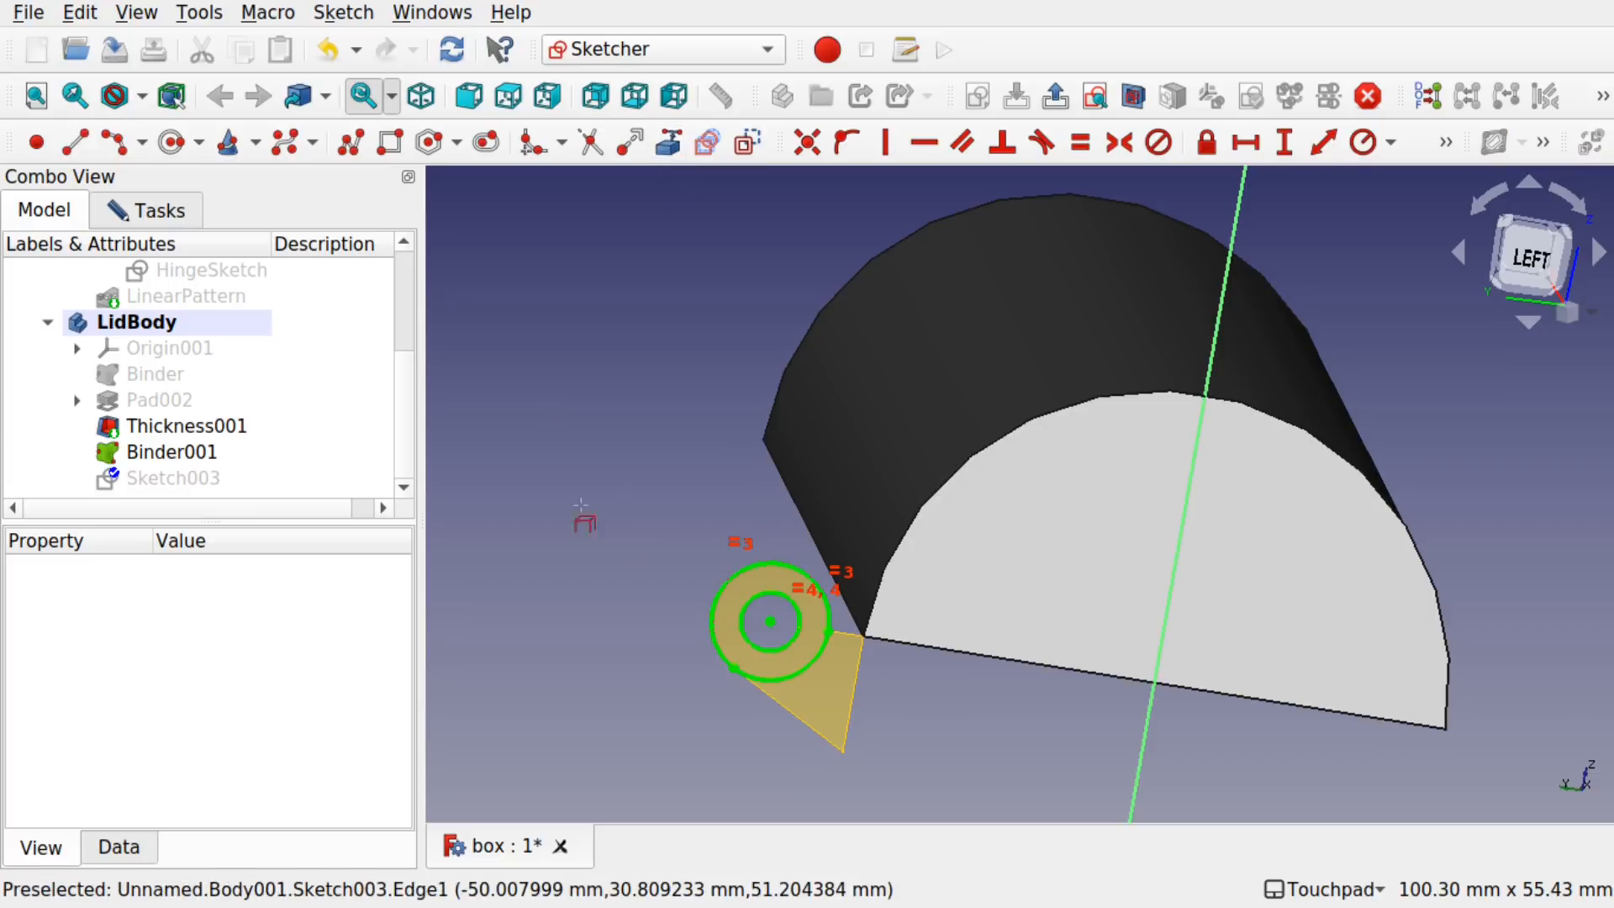
left_click(958, 462)
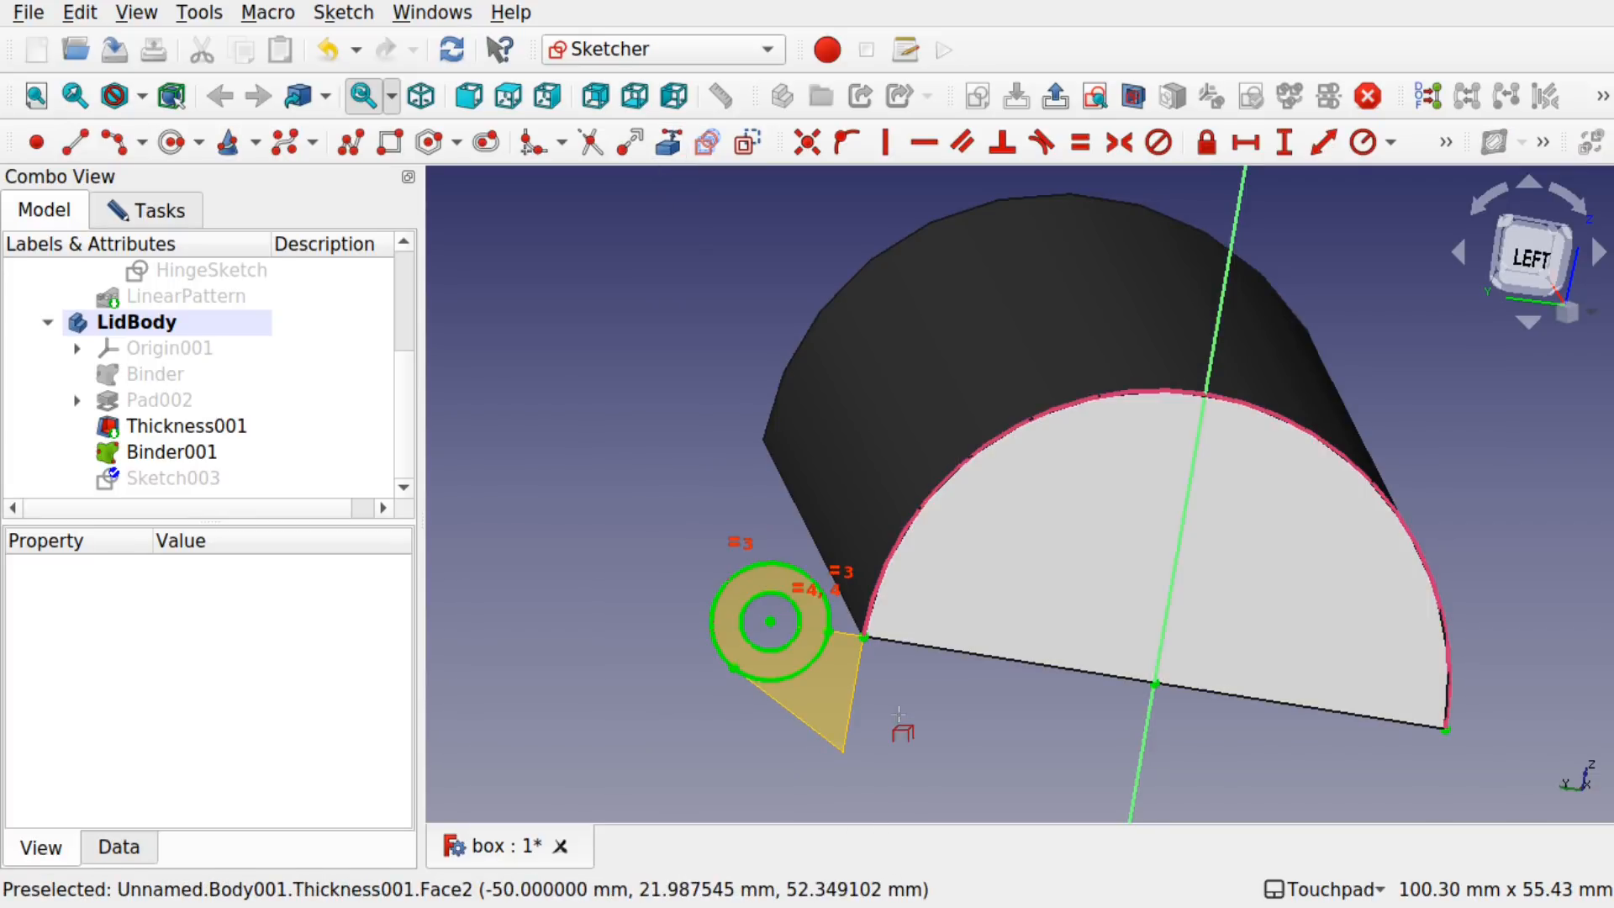
mouse_move(952, 703)
left_mouse_down("alt")
mouse_move(902, 667)
mouse_move(925, 682)
left_mouse_up("alt")
key("ctrl+s")
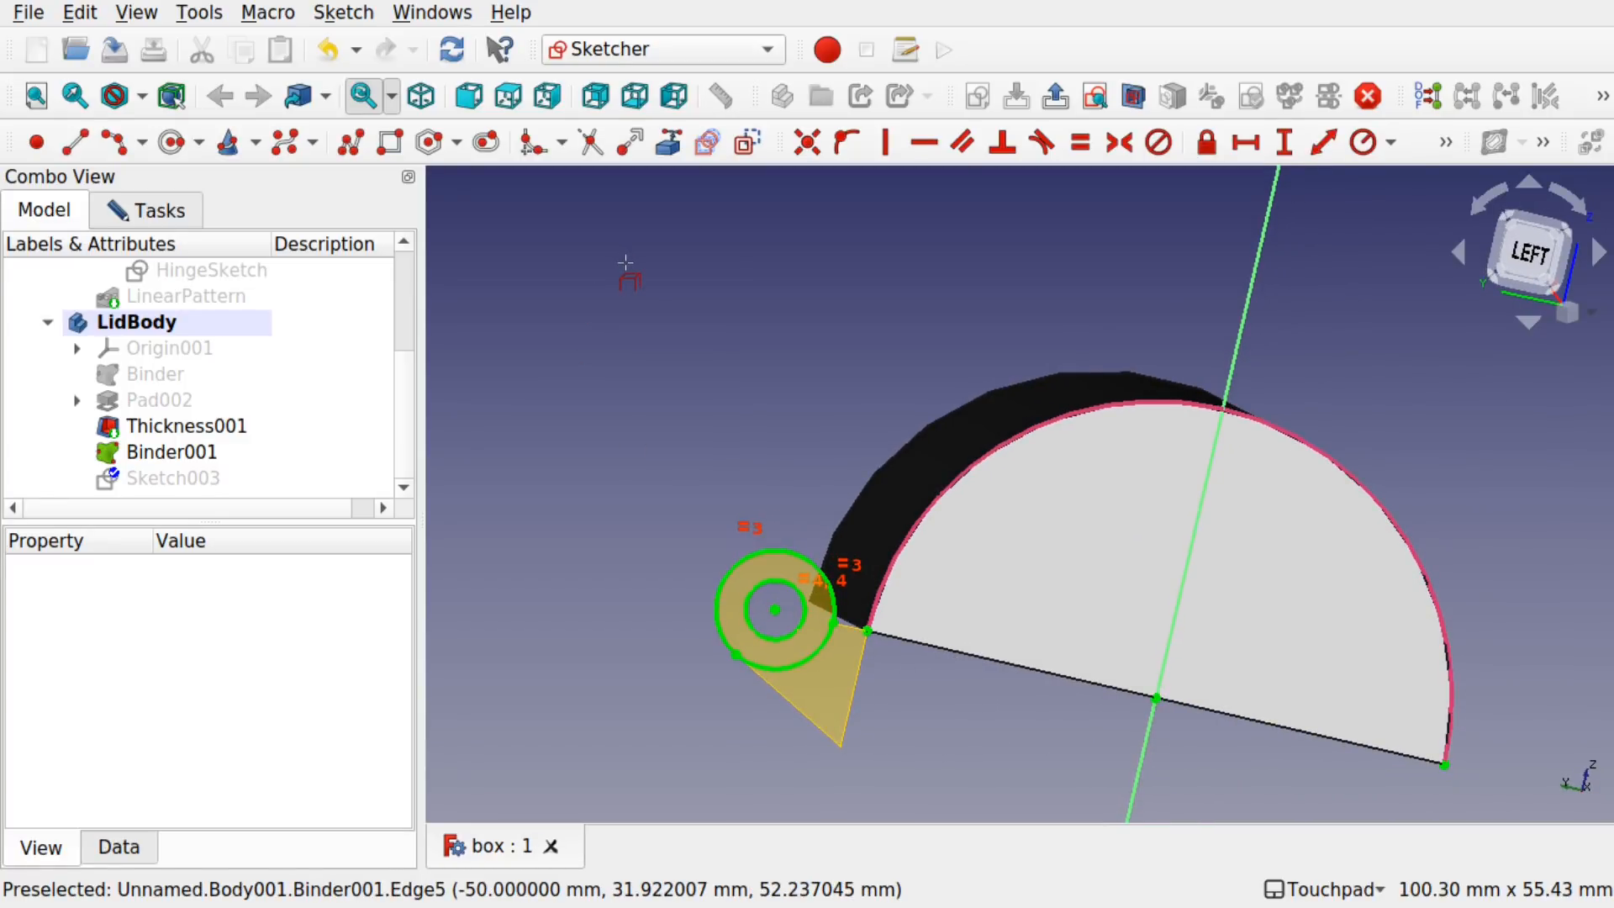
Step: Draw a sloping line from the outer circle's upper edge to the lid's arc and a horizontal line from the circle to the lid's lower corner
left_click(74, 142)
scroll(876, 621, "up", 3)
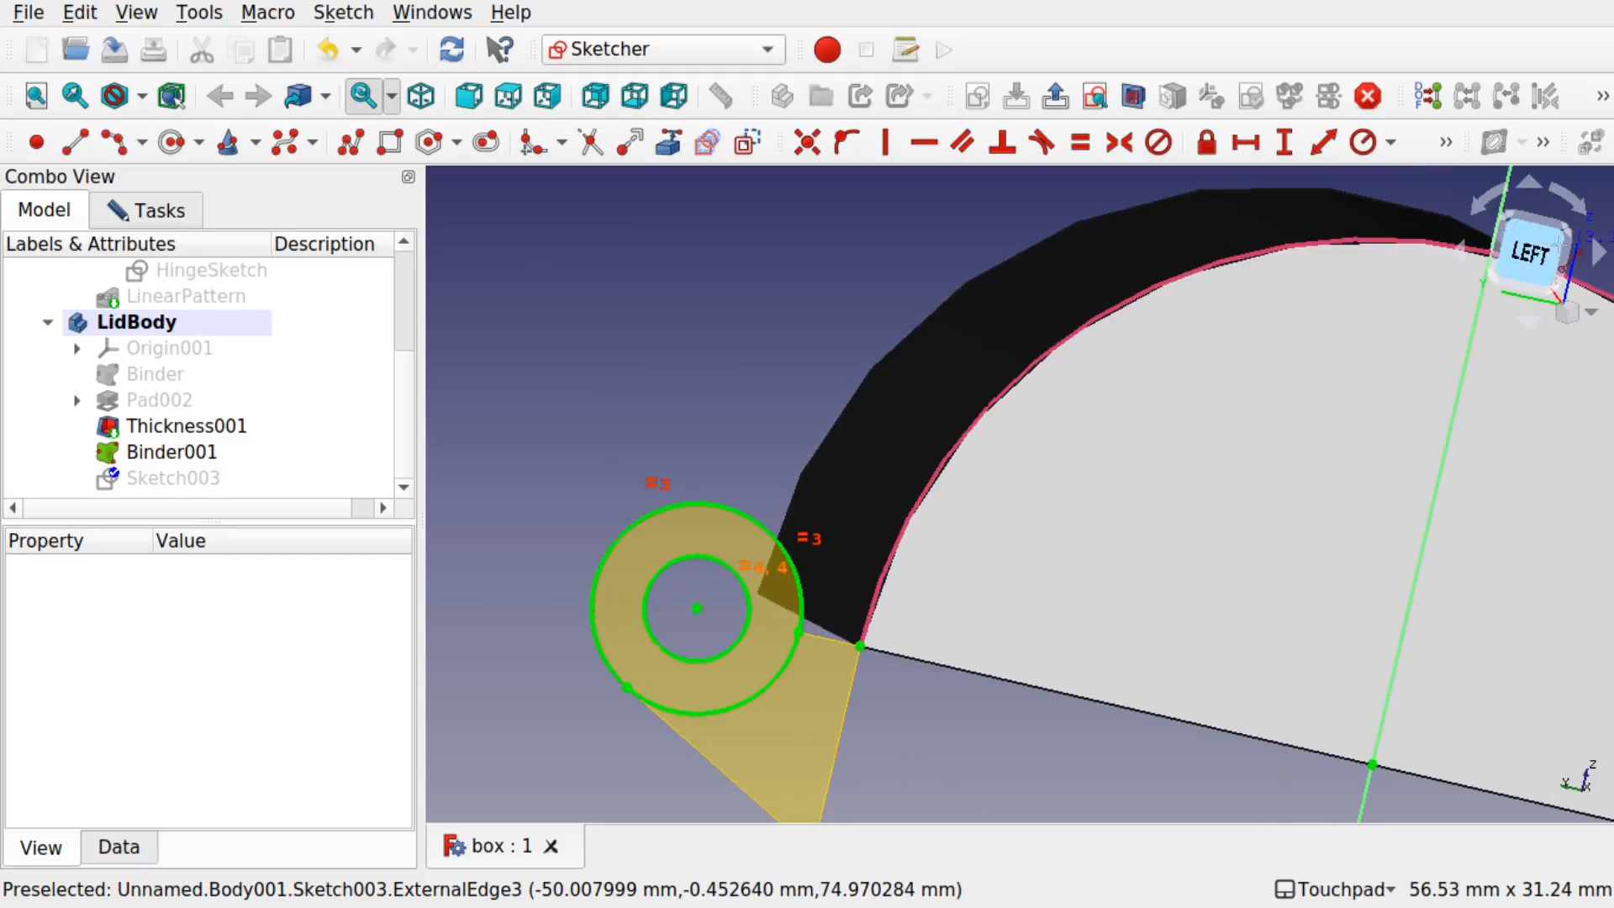
left_click(1527, 254)
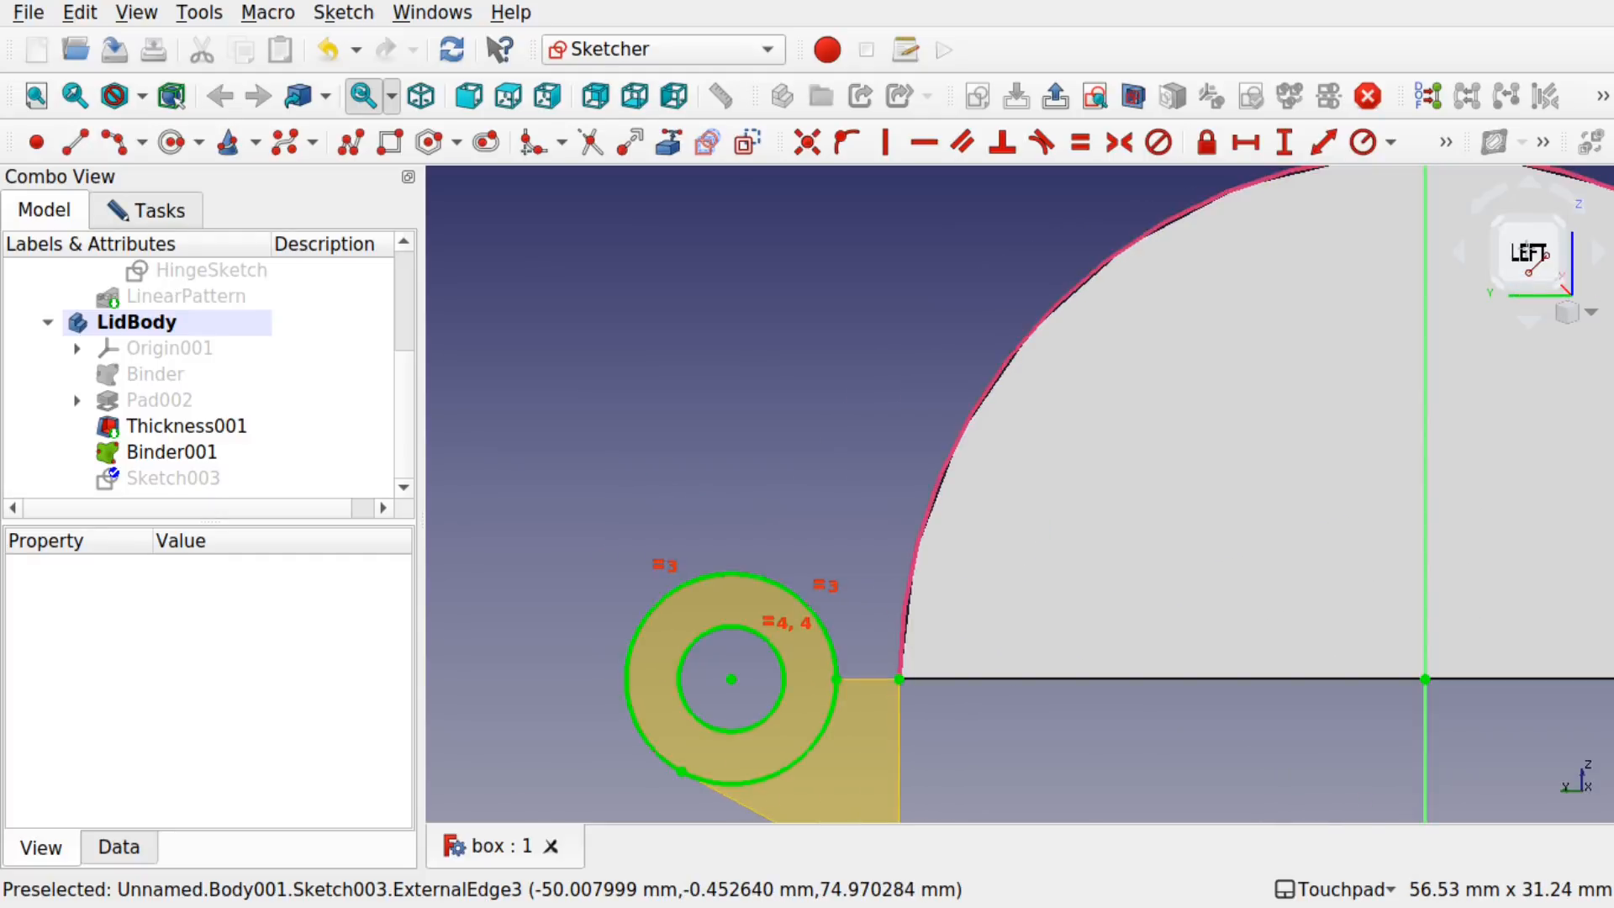
left_click(743, 575)
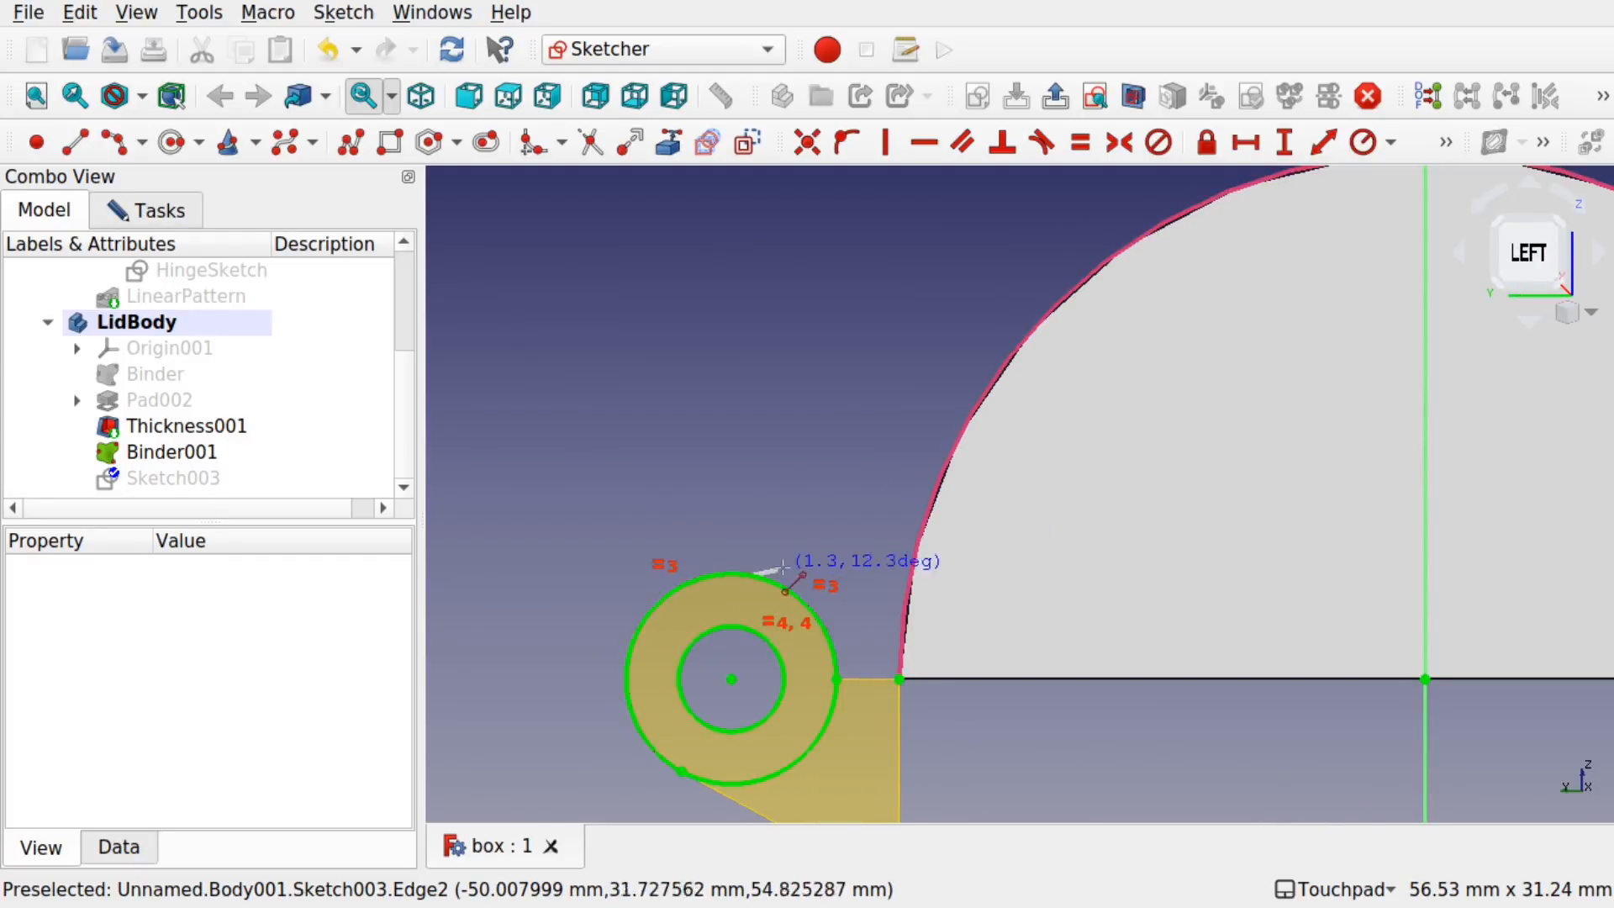
left_click(925, 513)
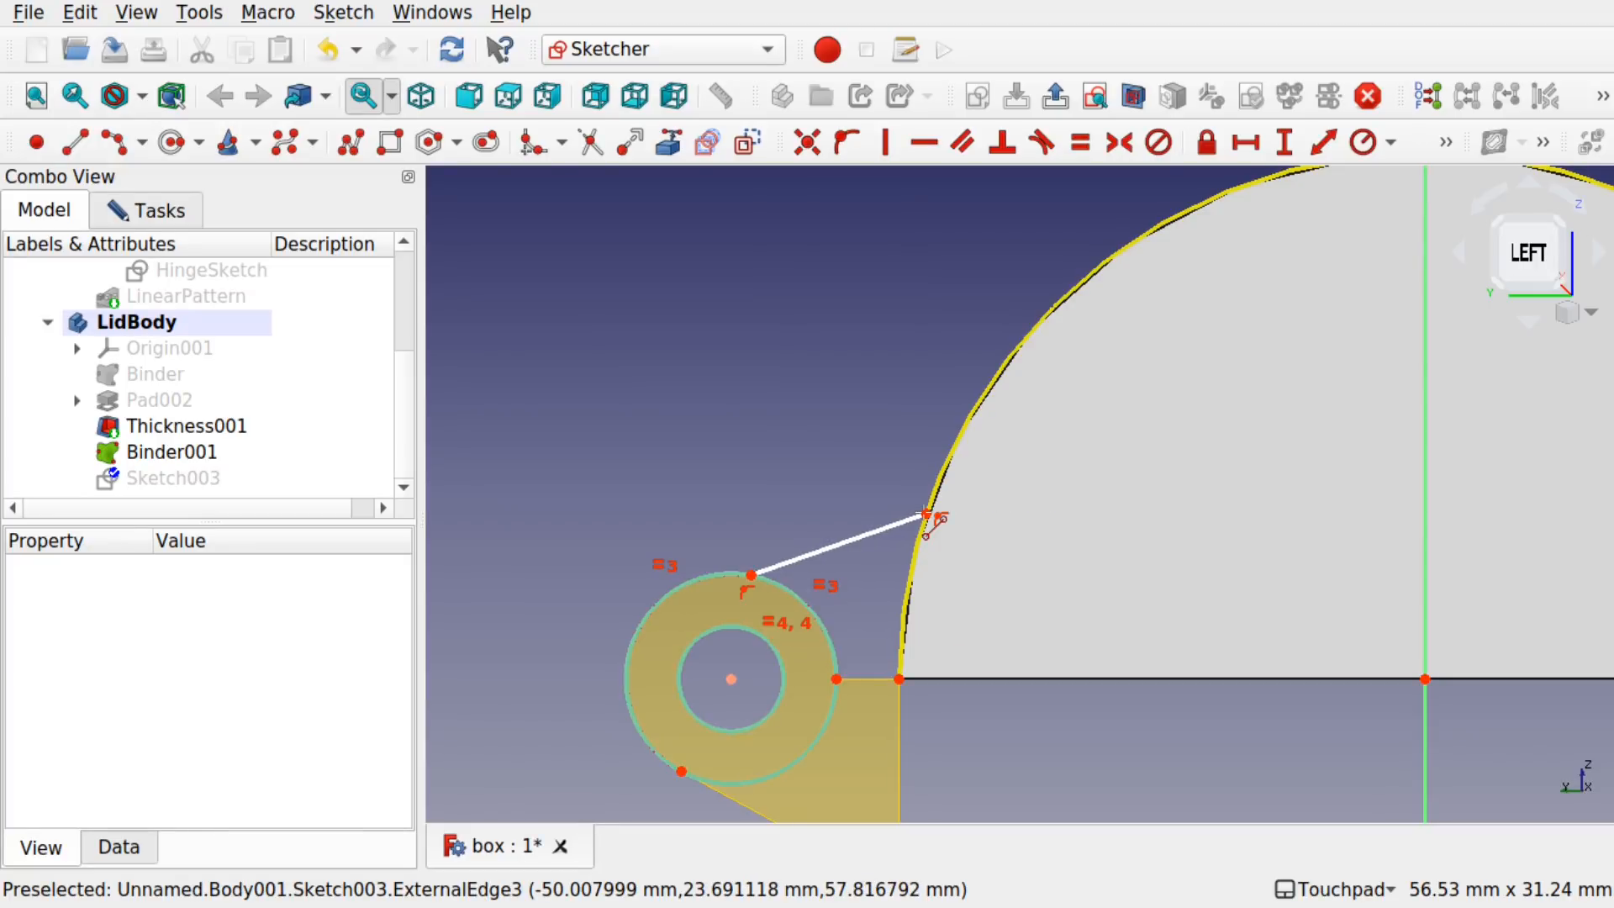
left_click(835, 677)
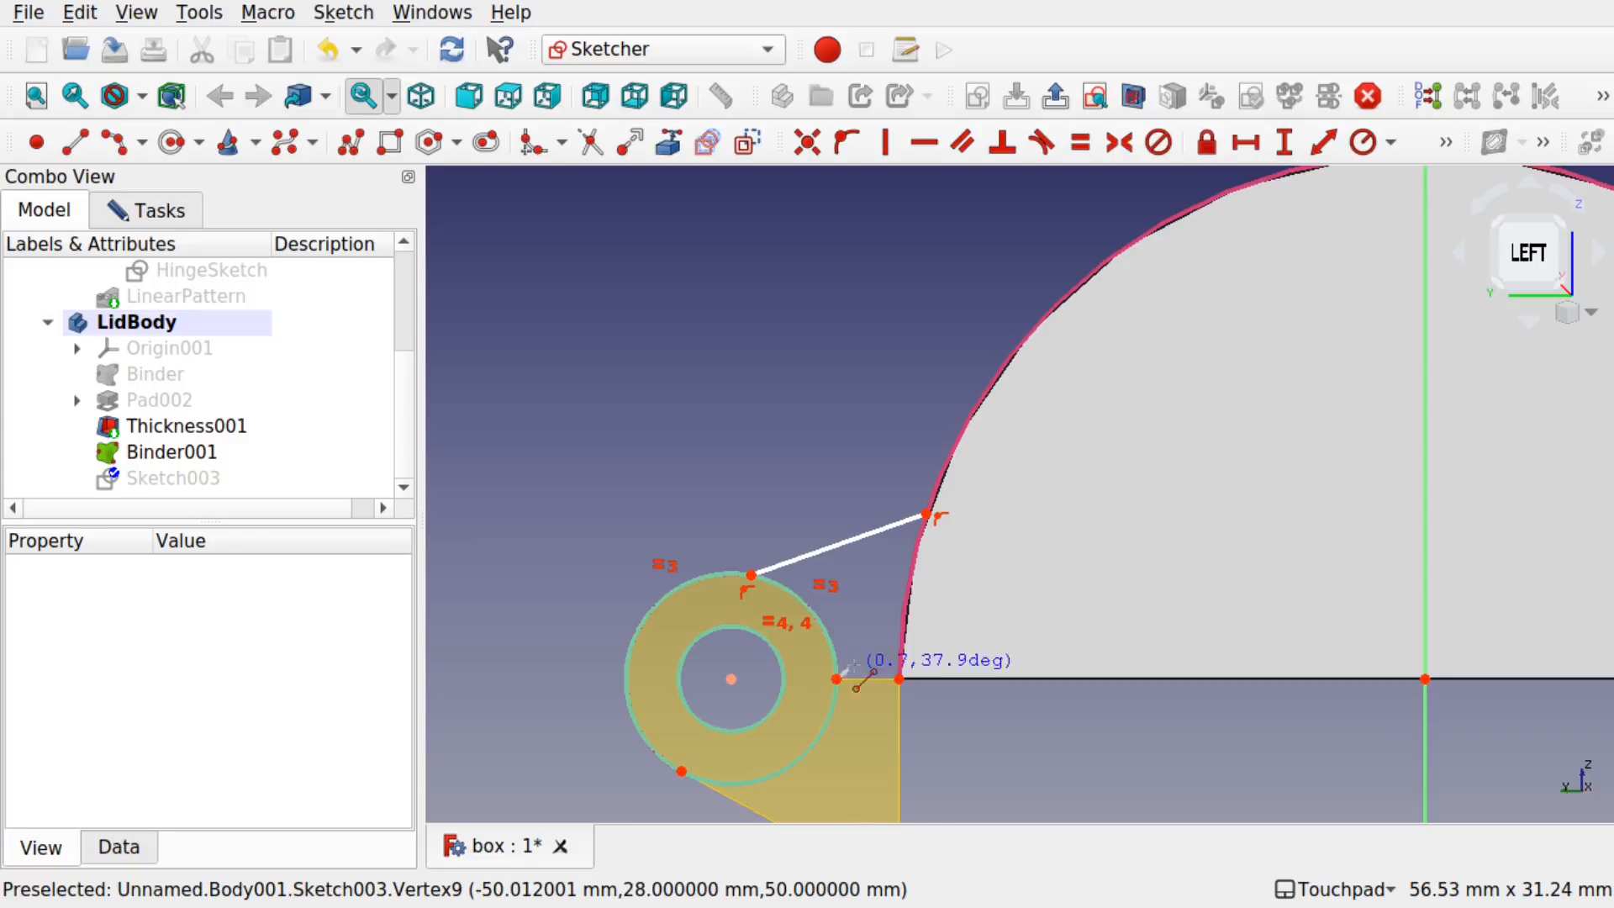
left_click(899, 678)
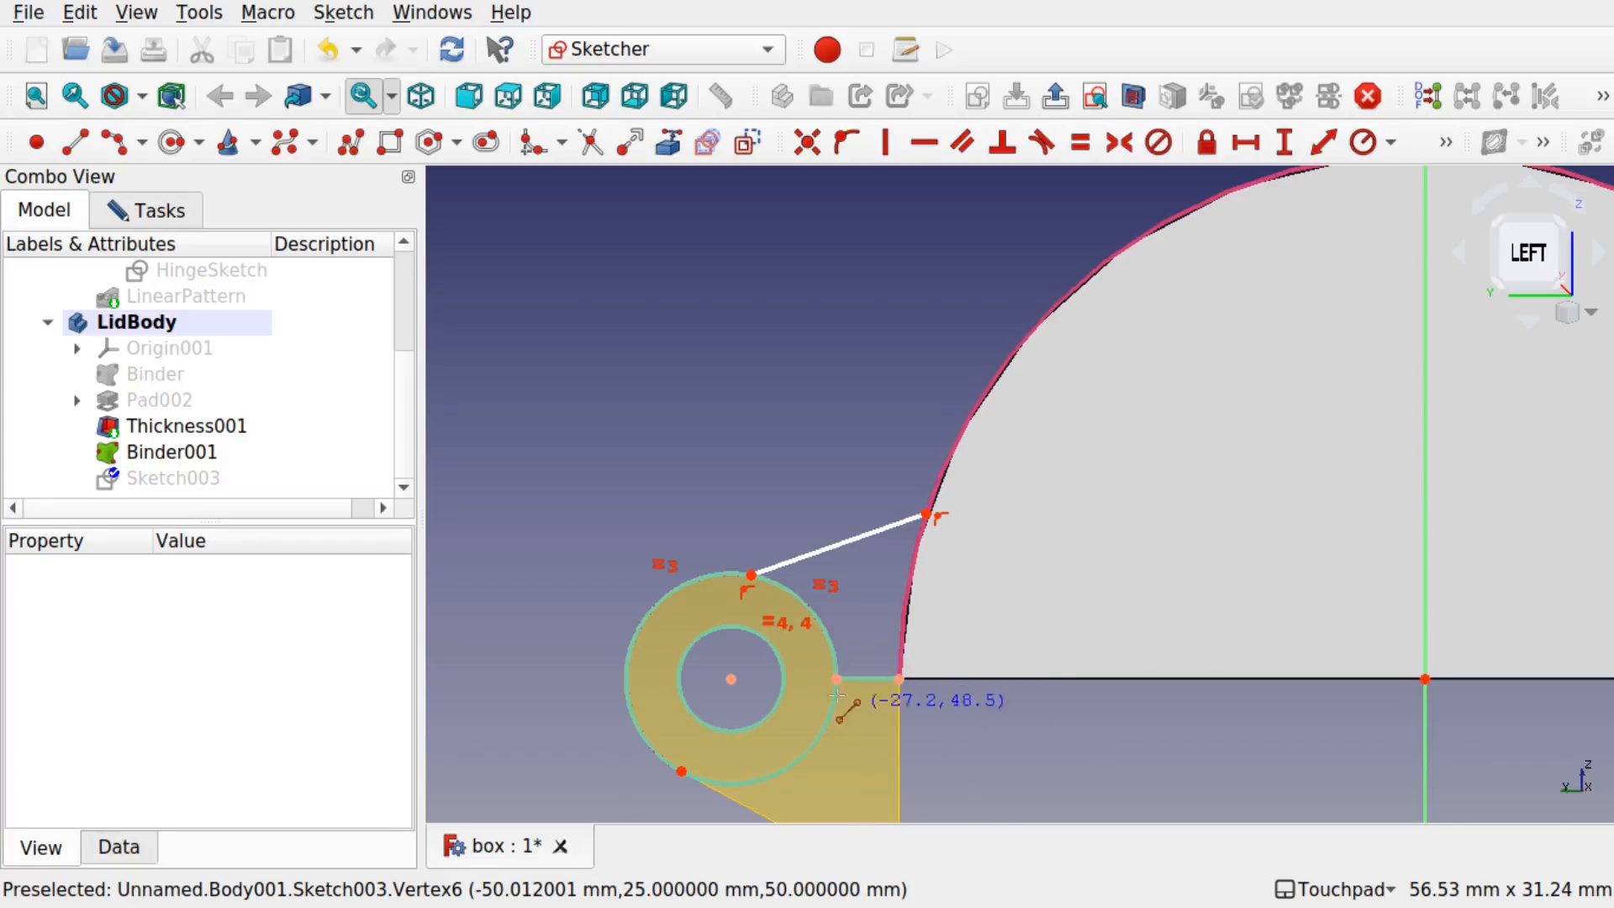
Step: Make the sloping line tangent to the outer hinge circle and shift its lid end higher along the arc
left_click(796, 562)
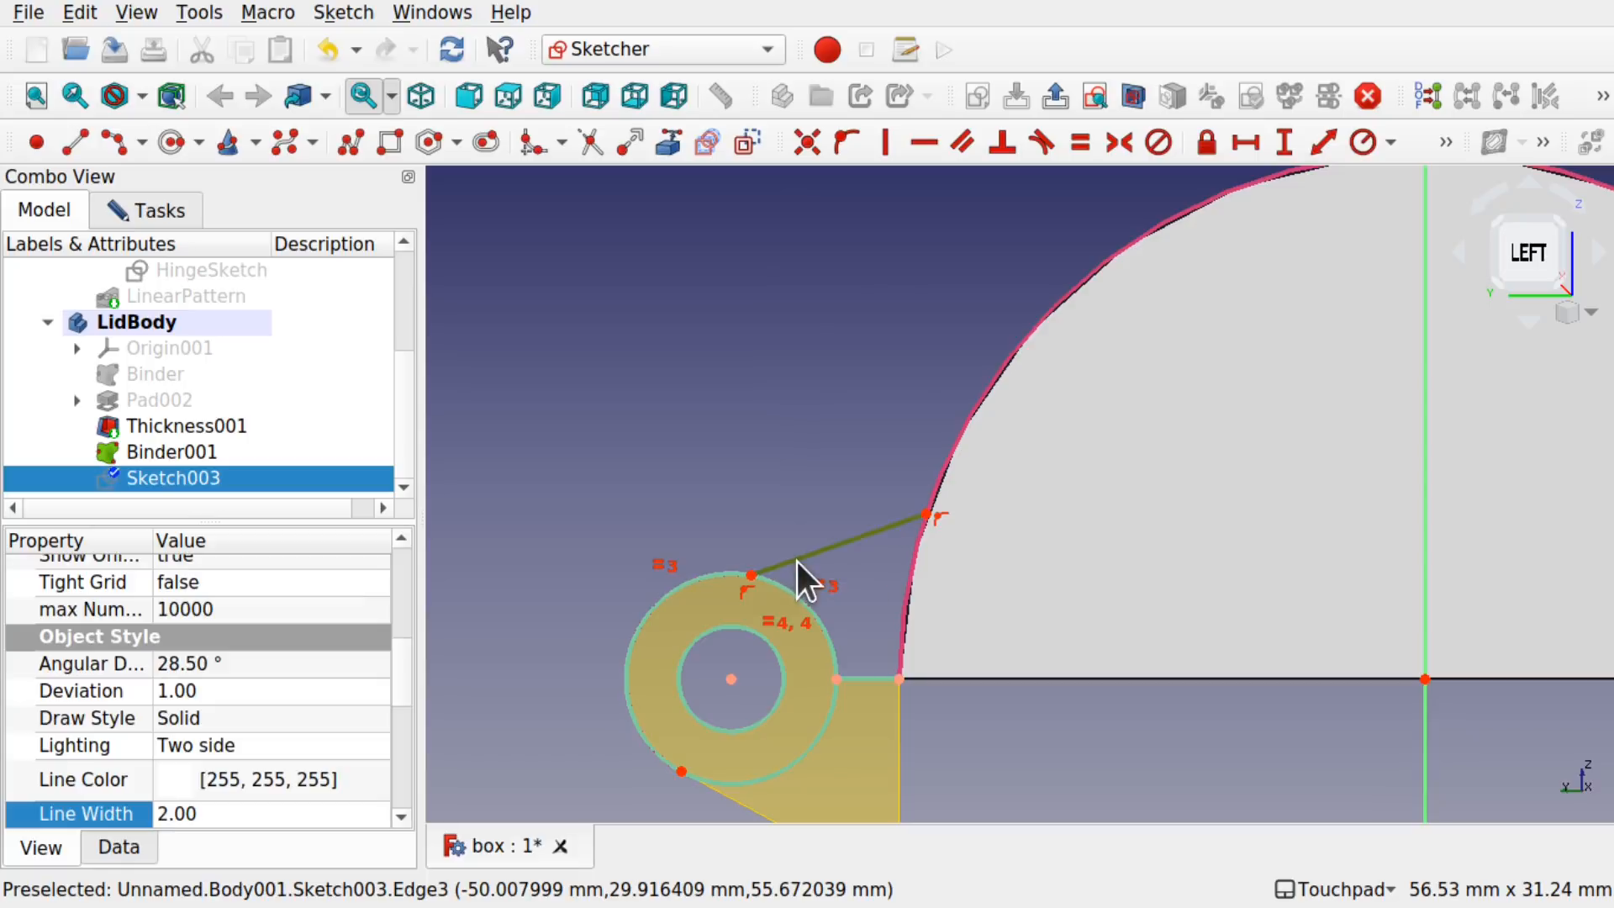
left_click(695, 580)
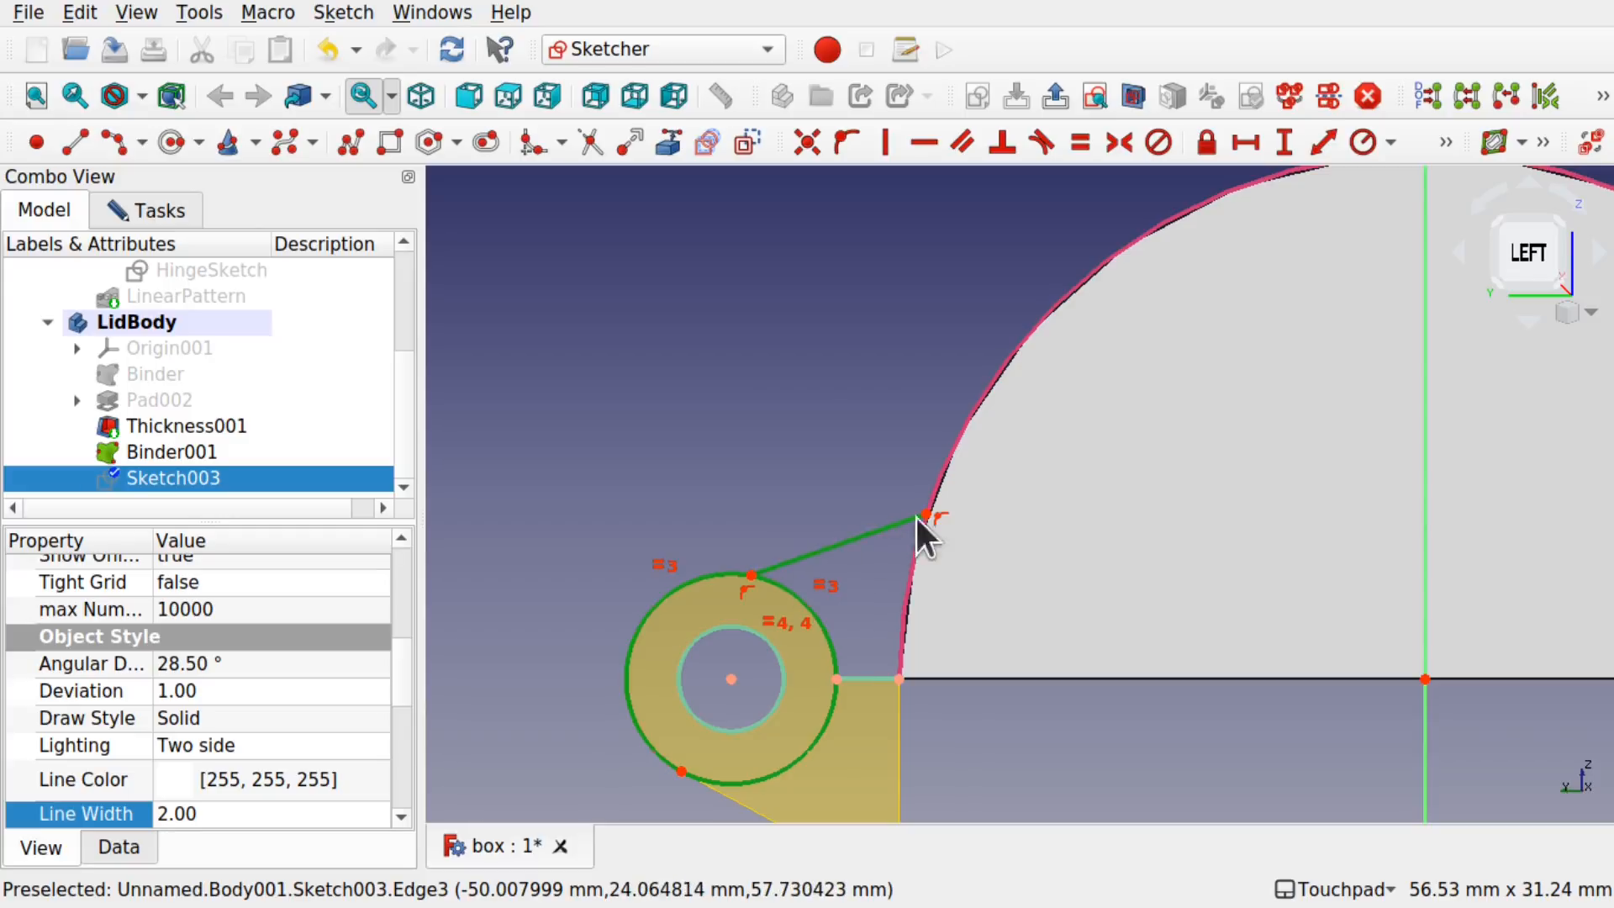
left_click(1046, 138)
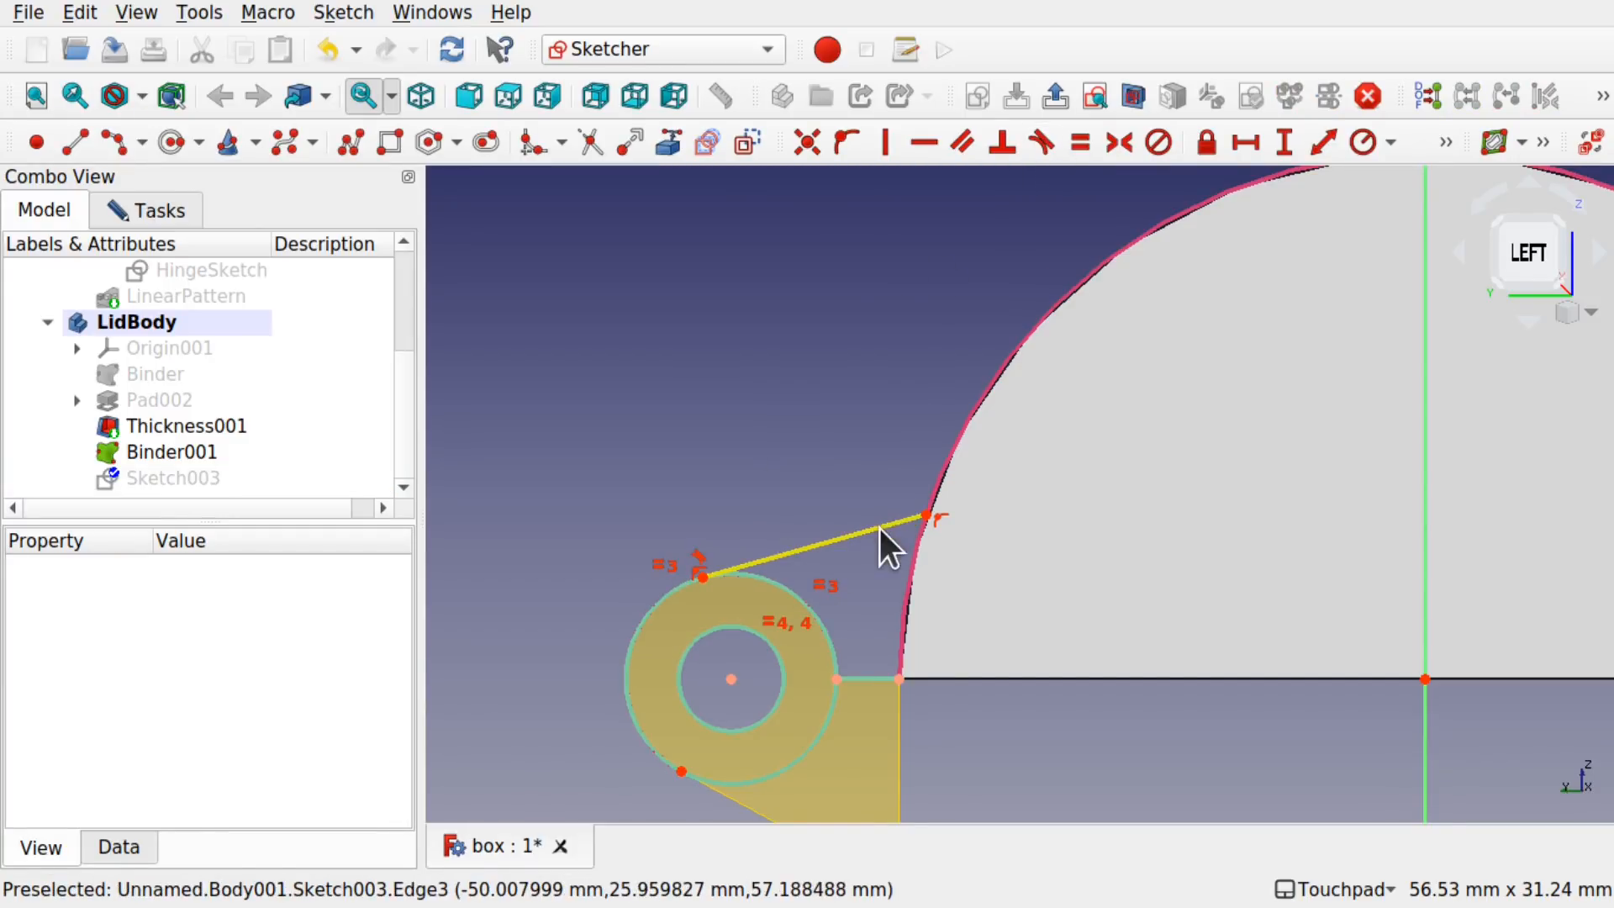
left_click_drag(886, 521, 861, 477)
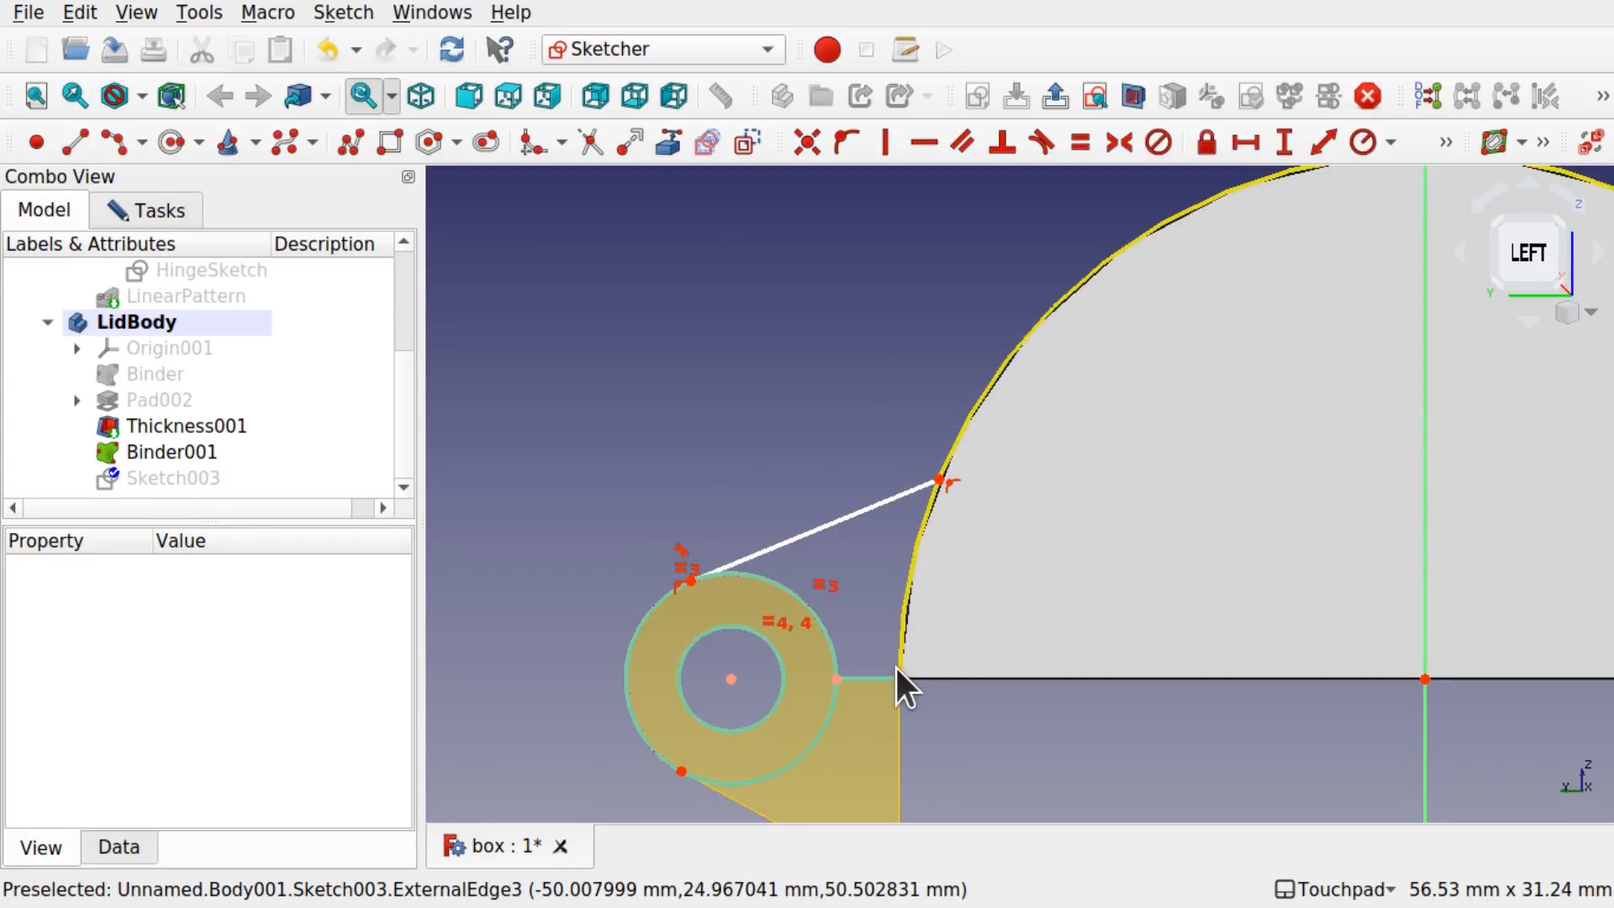
Step: Draw an arc from the sloping line's lid end to the lid's lower corner and constrain it equal to the lid's referenced arc
left_click(111, 143)
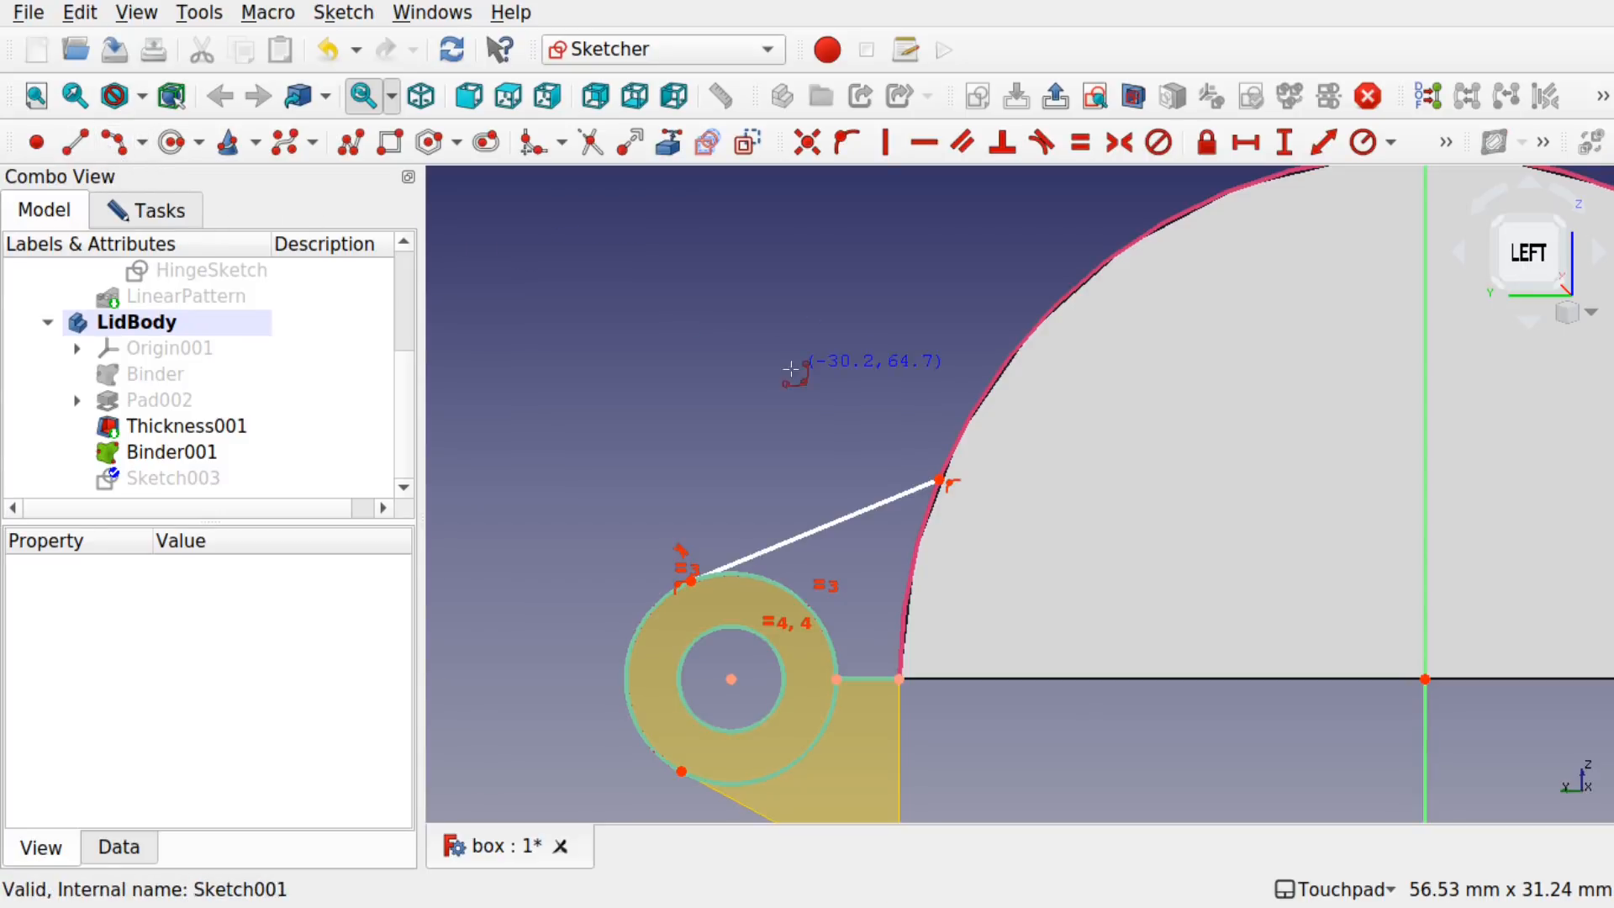
left_click(939, 479)
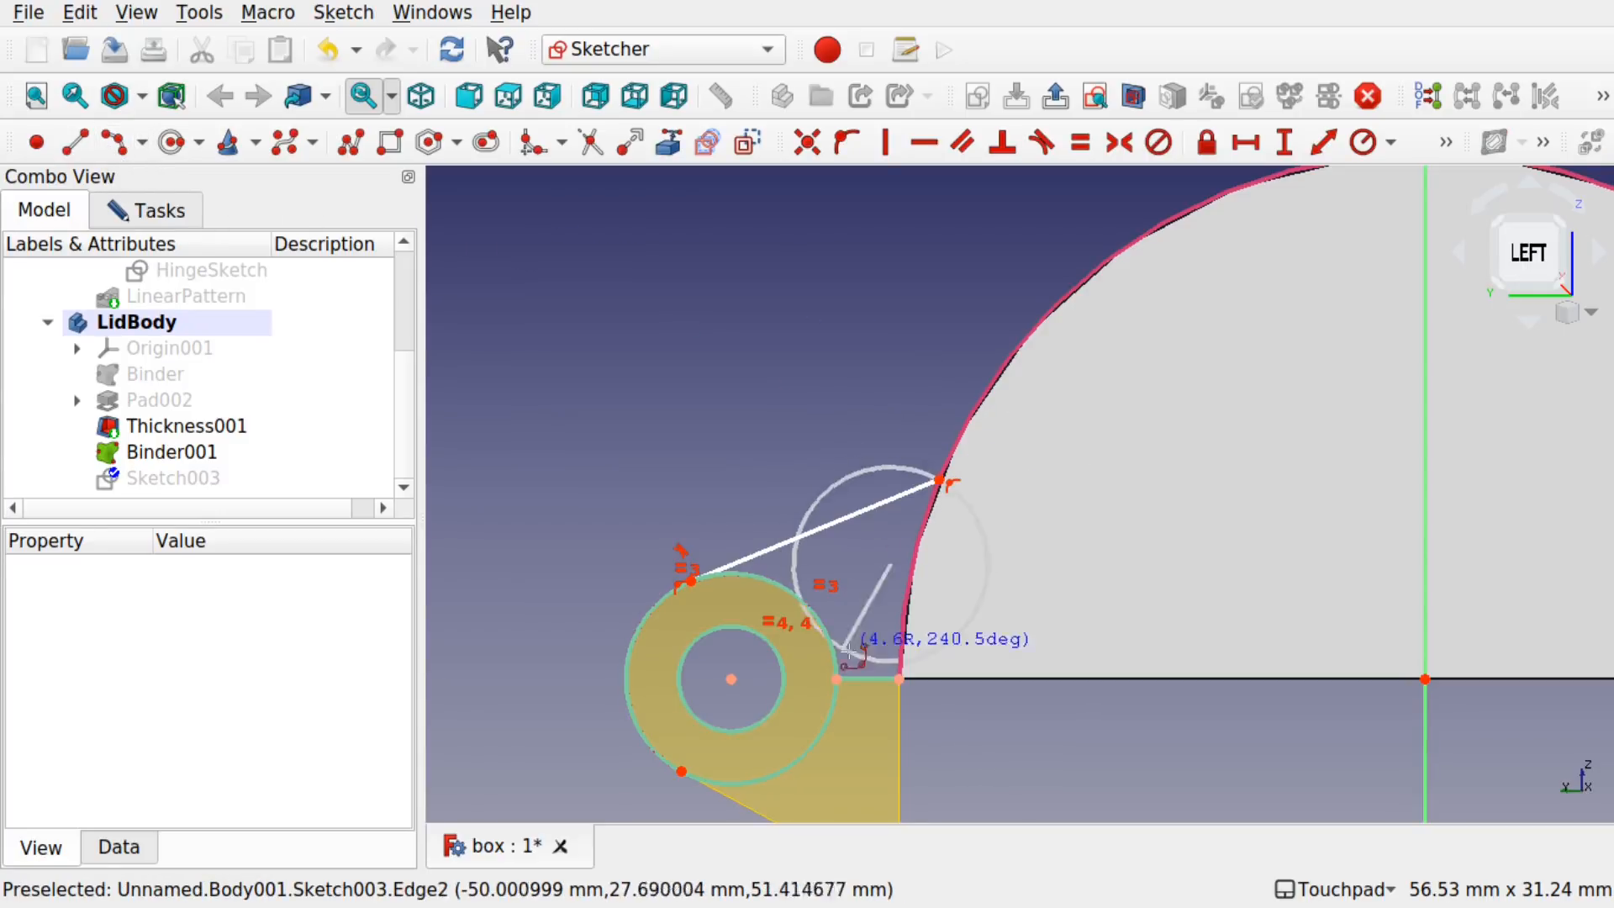
left_click(895, 677)
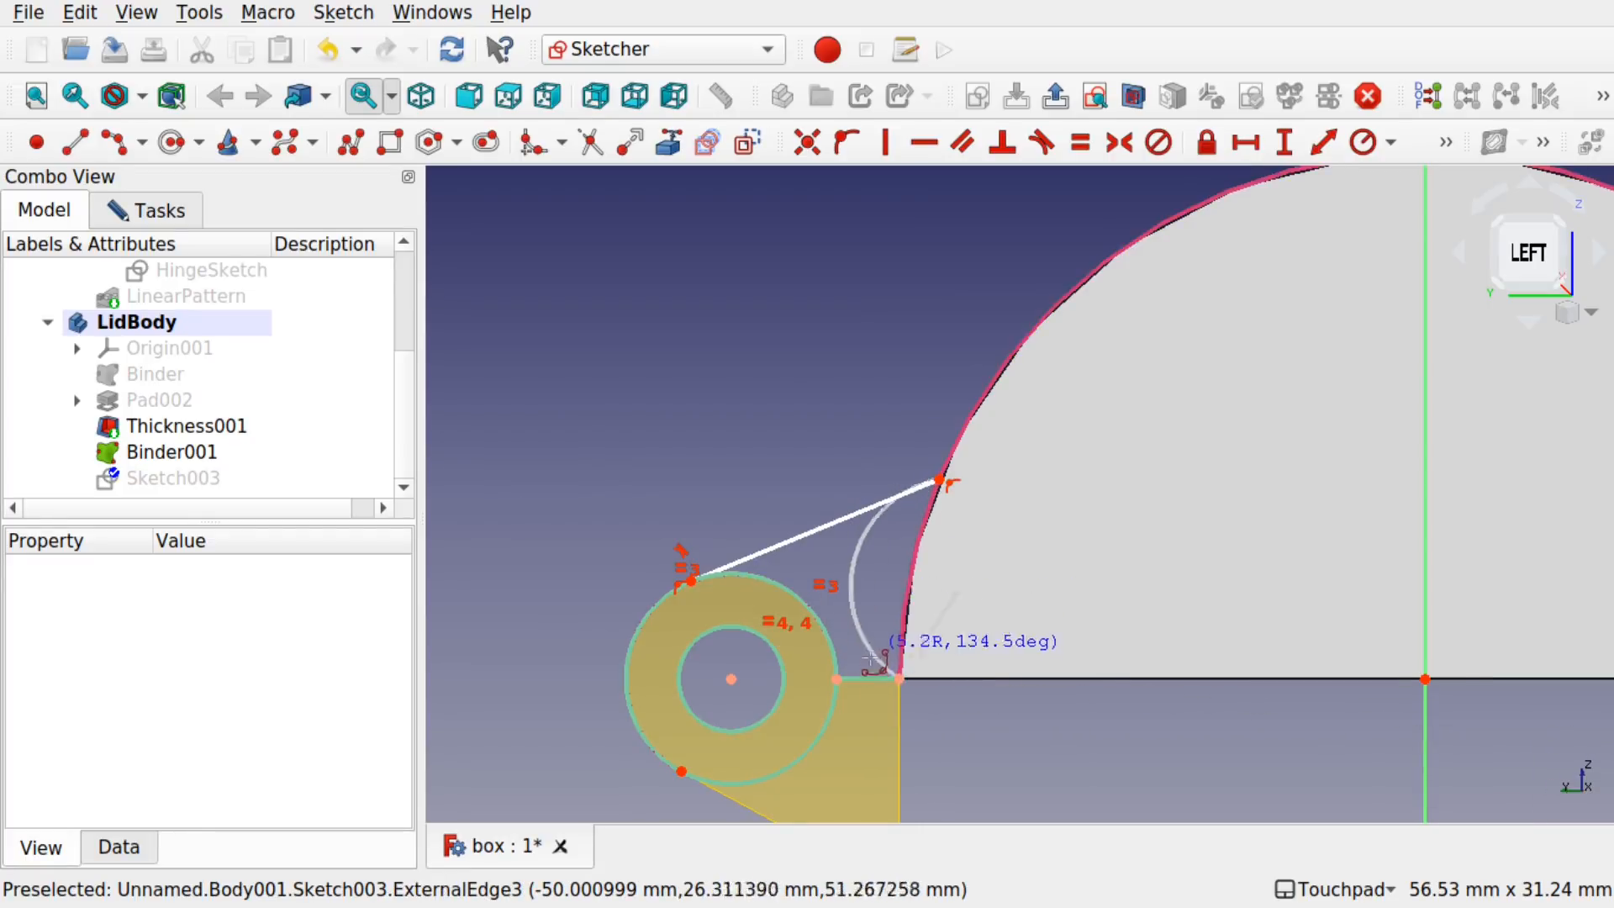
left_click(883, 603)
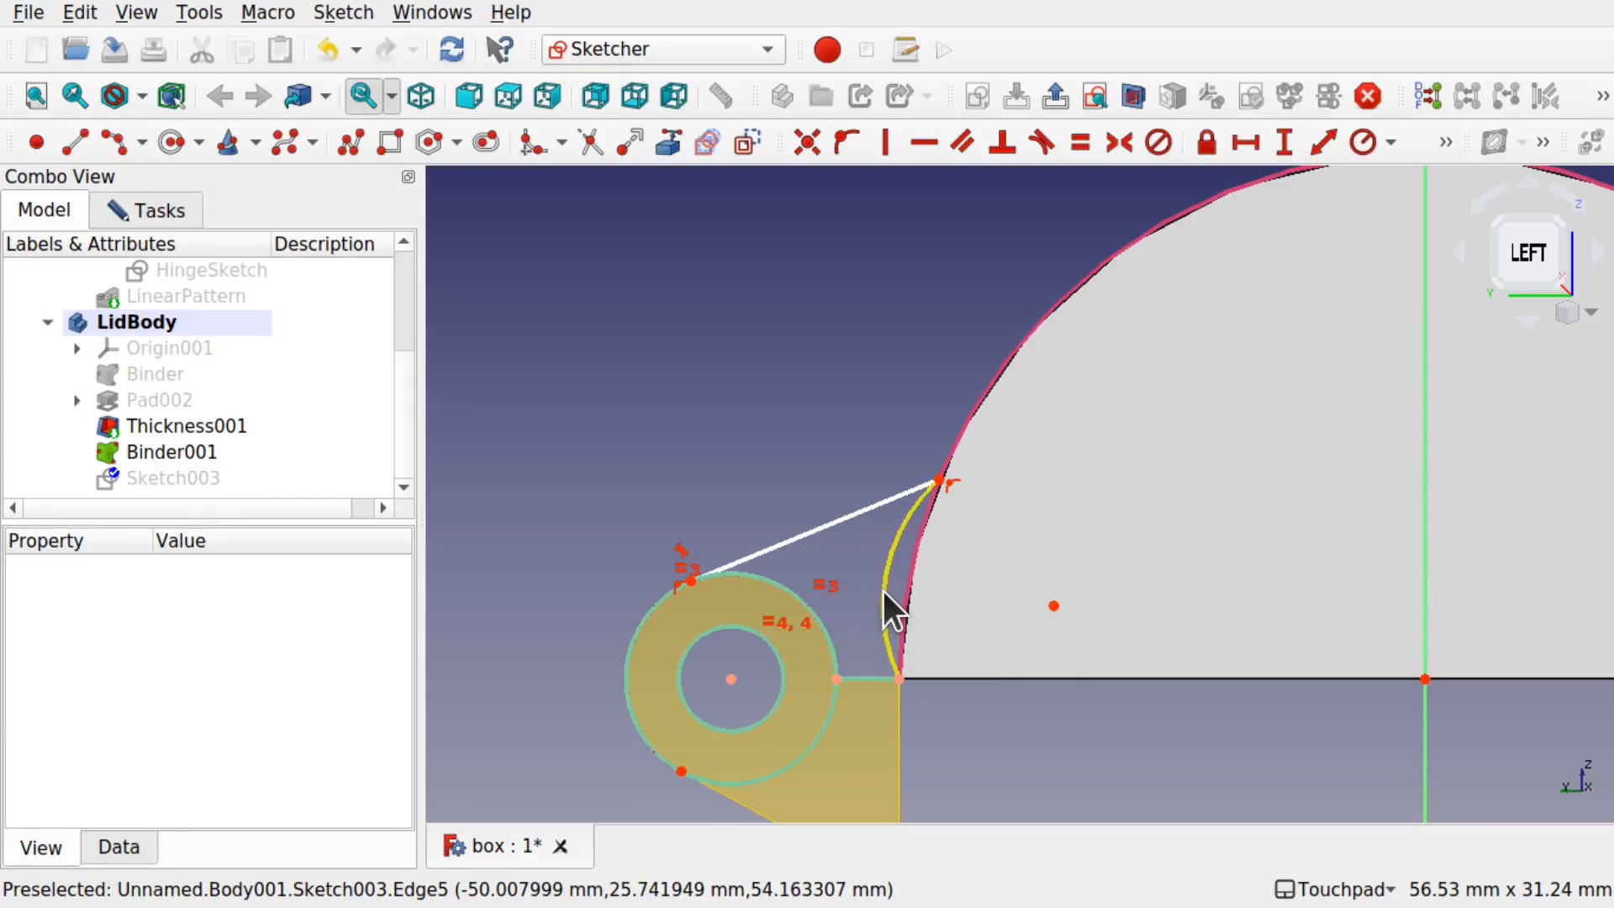
left_click(882, 590)
left_click(916, 550)
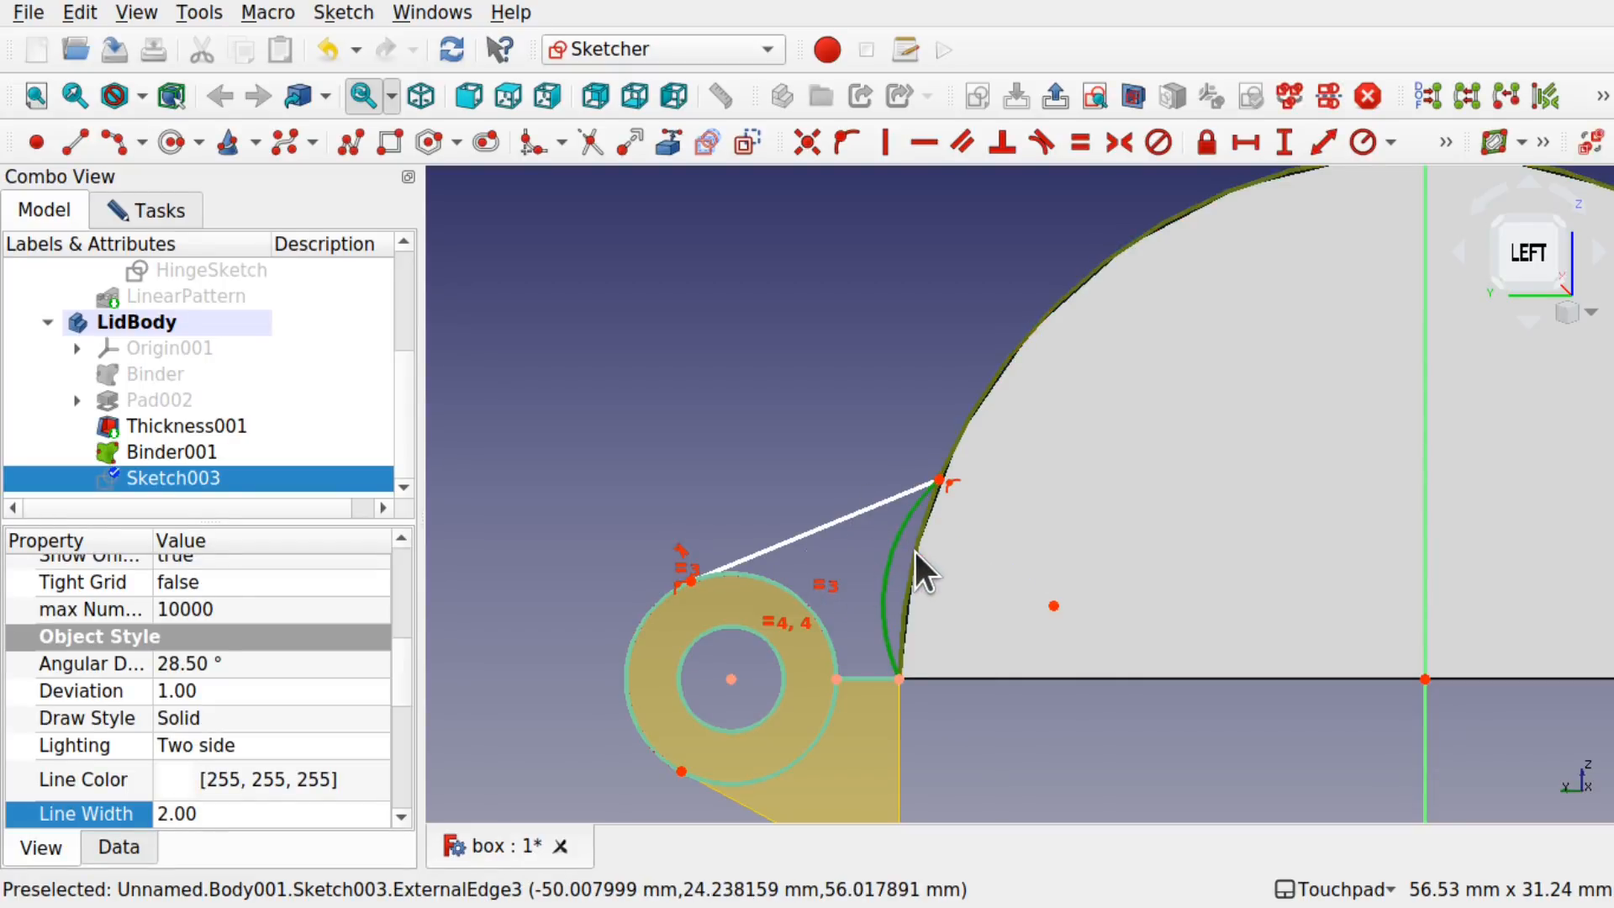
left_click(1081, 141)
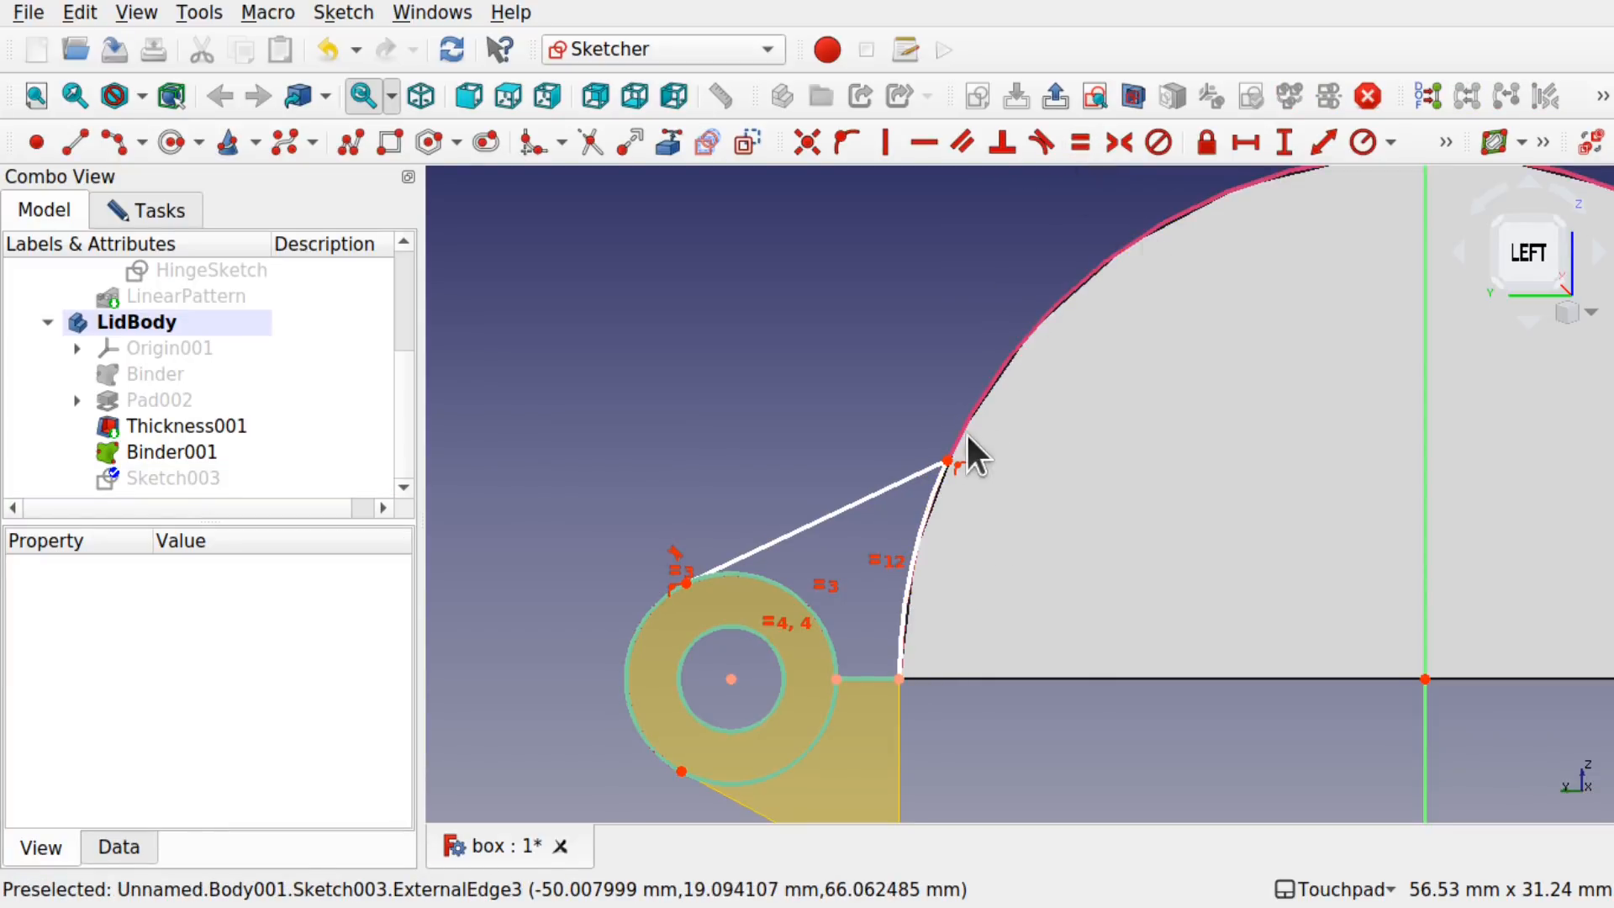
Step: Slide the sloping line's lid end down the arc and set its vertical distance from the lid's lower corner to 8 mm
left_click_drag(945, 459, 924, 513)
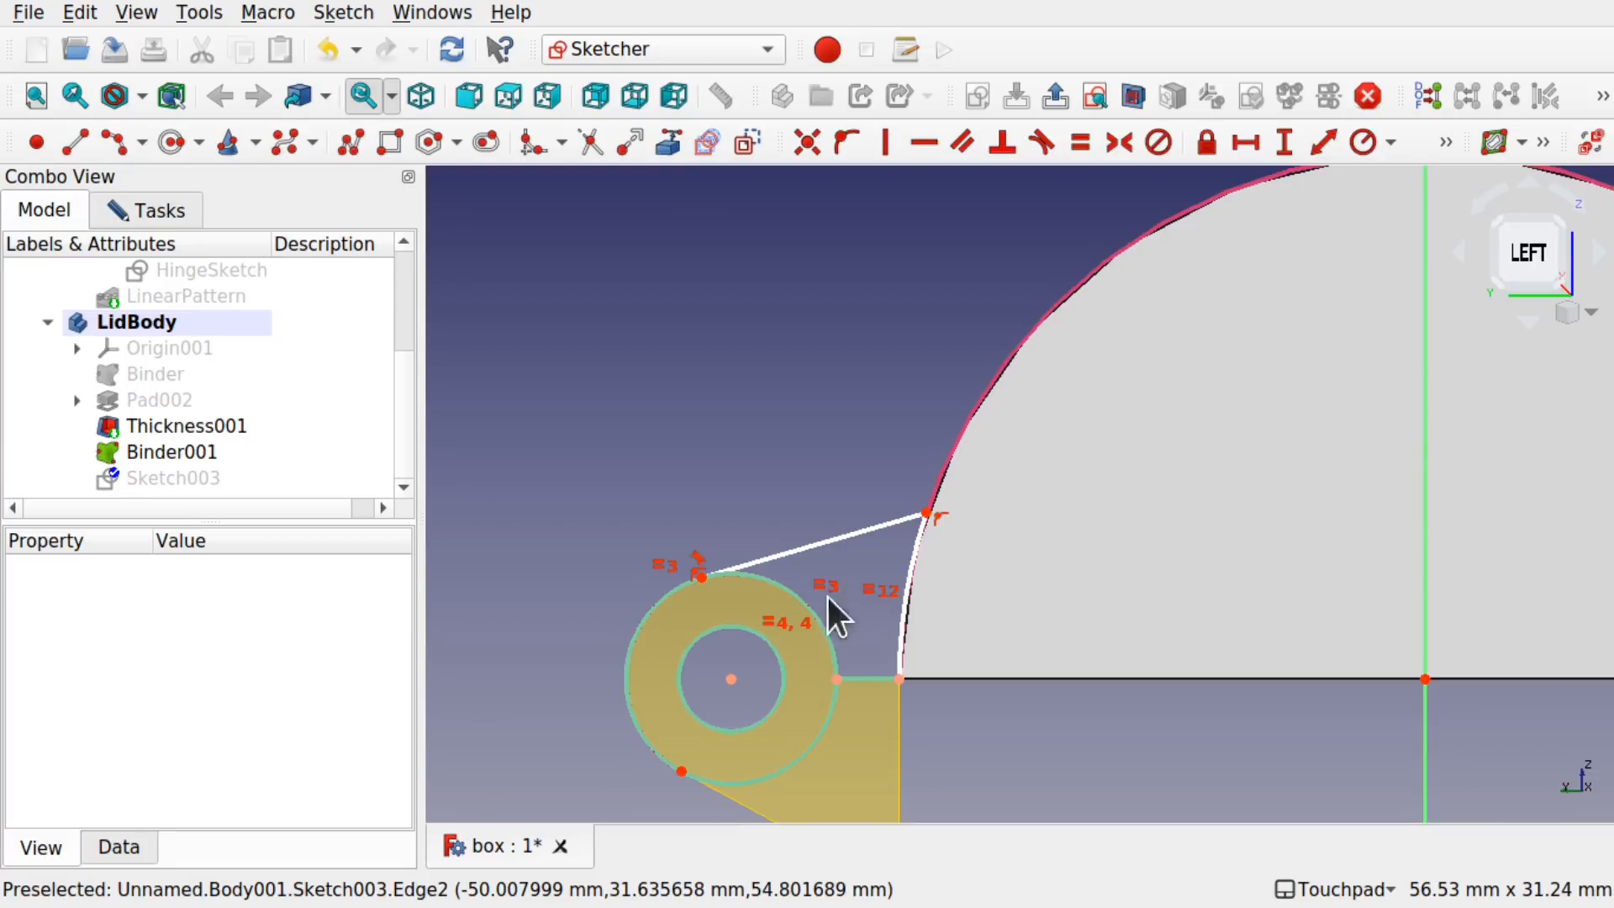
left_click(897, 677)
left_click(925, 511)
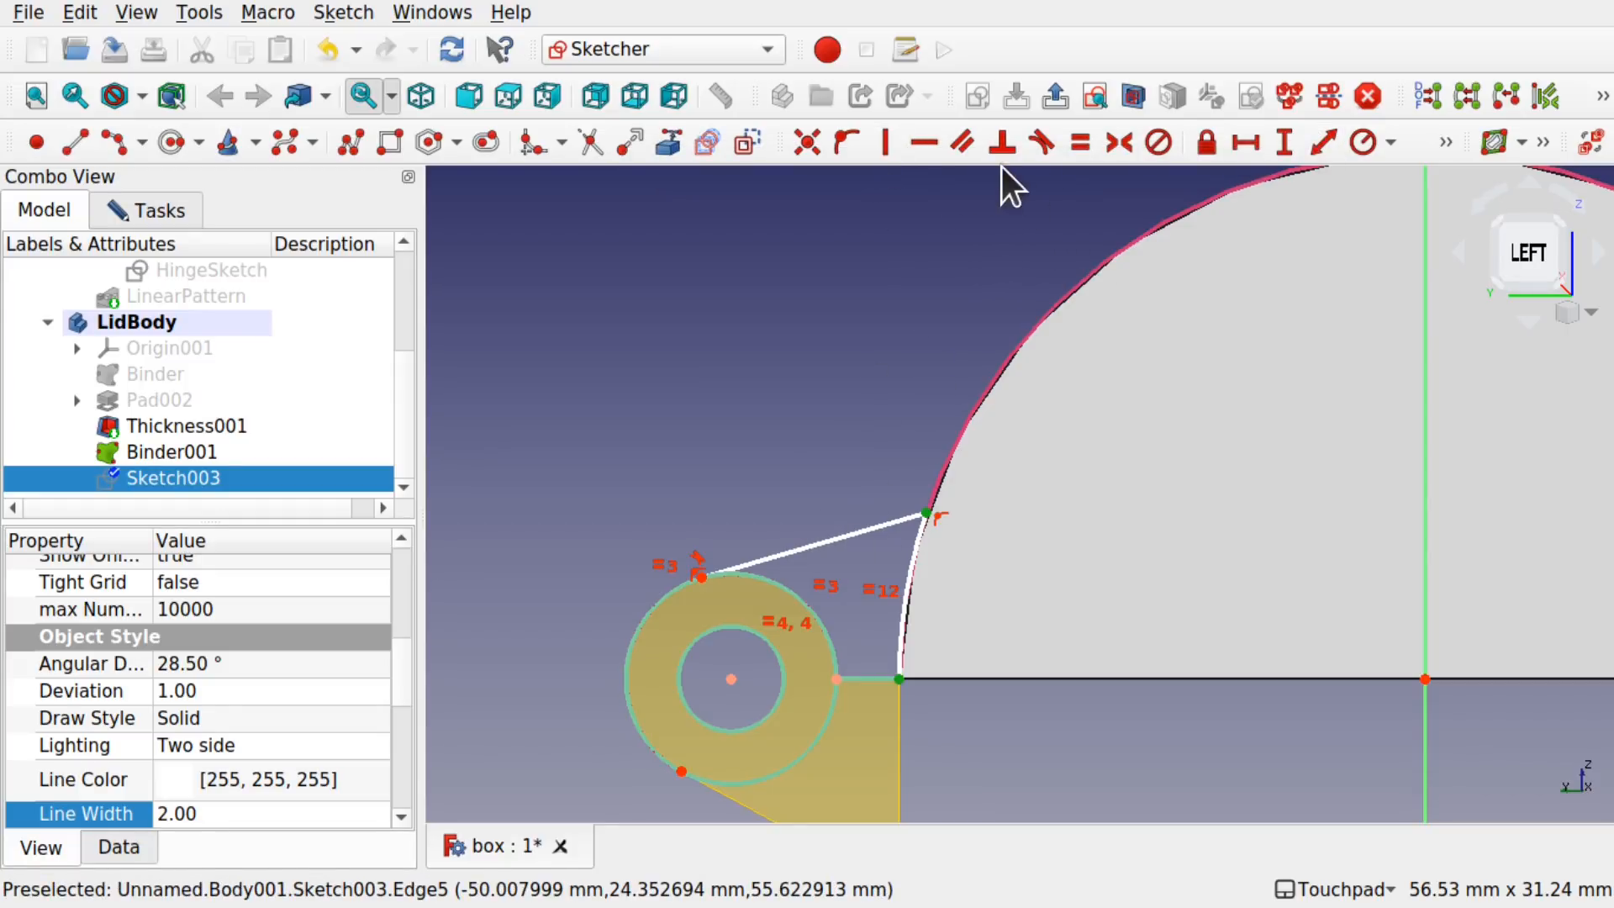
left_click(1281, 139)
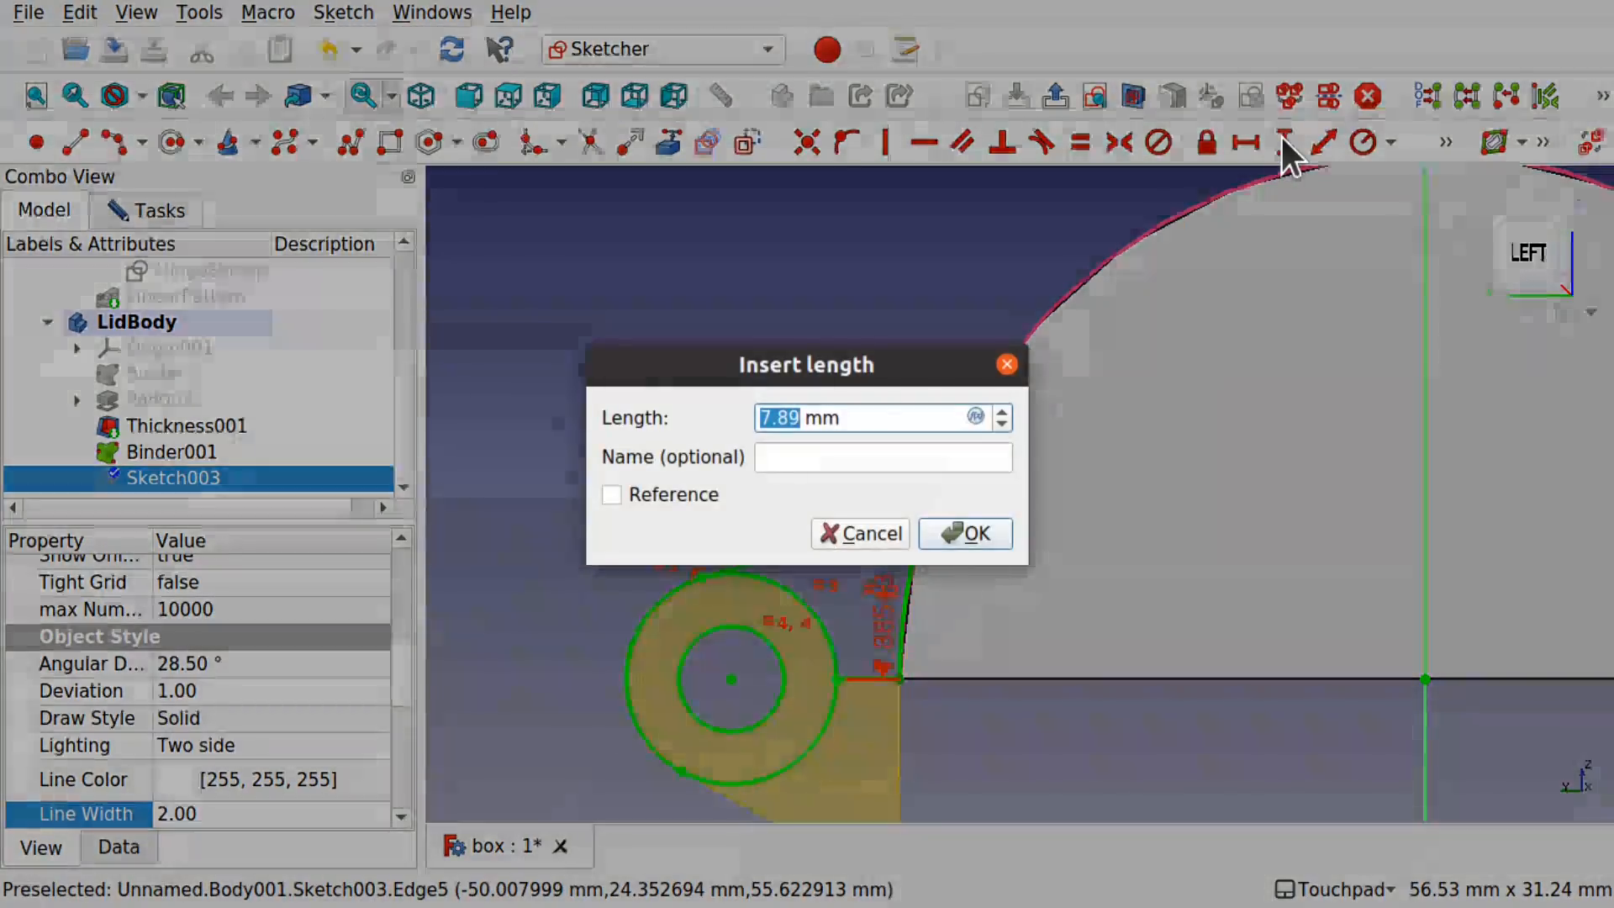
type("8")
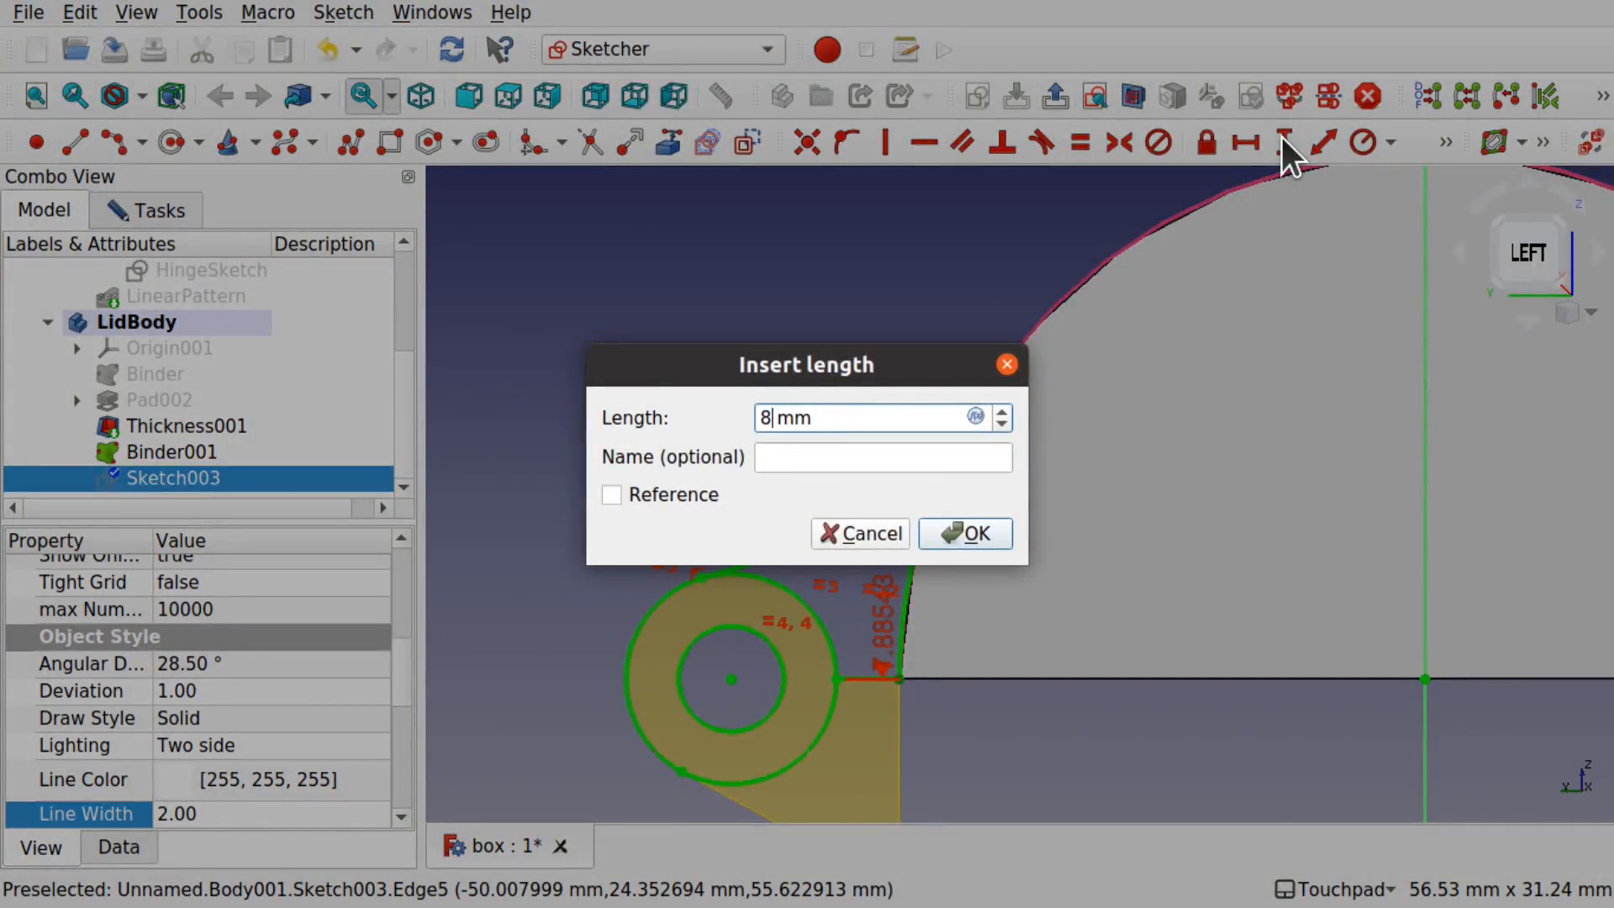
key("Return")
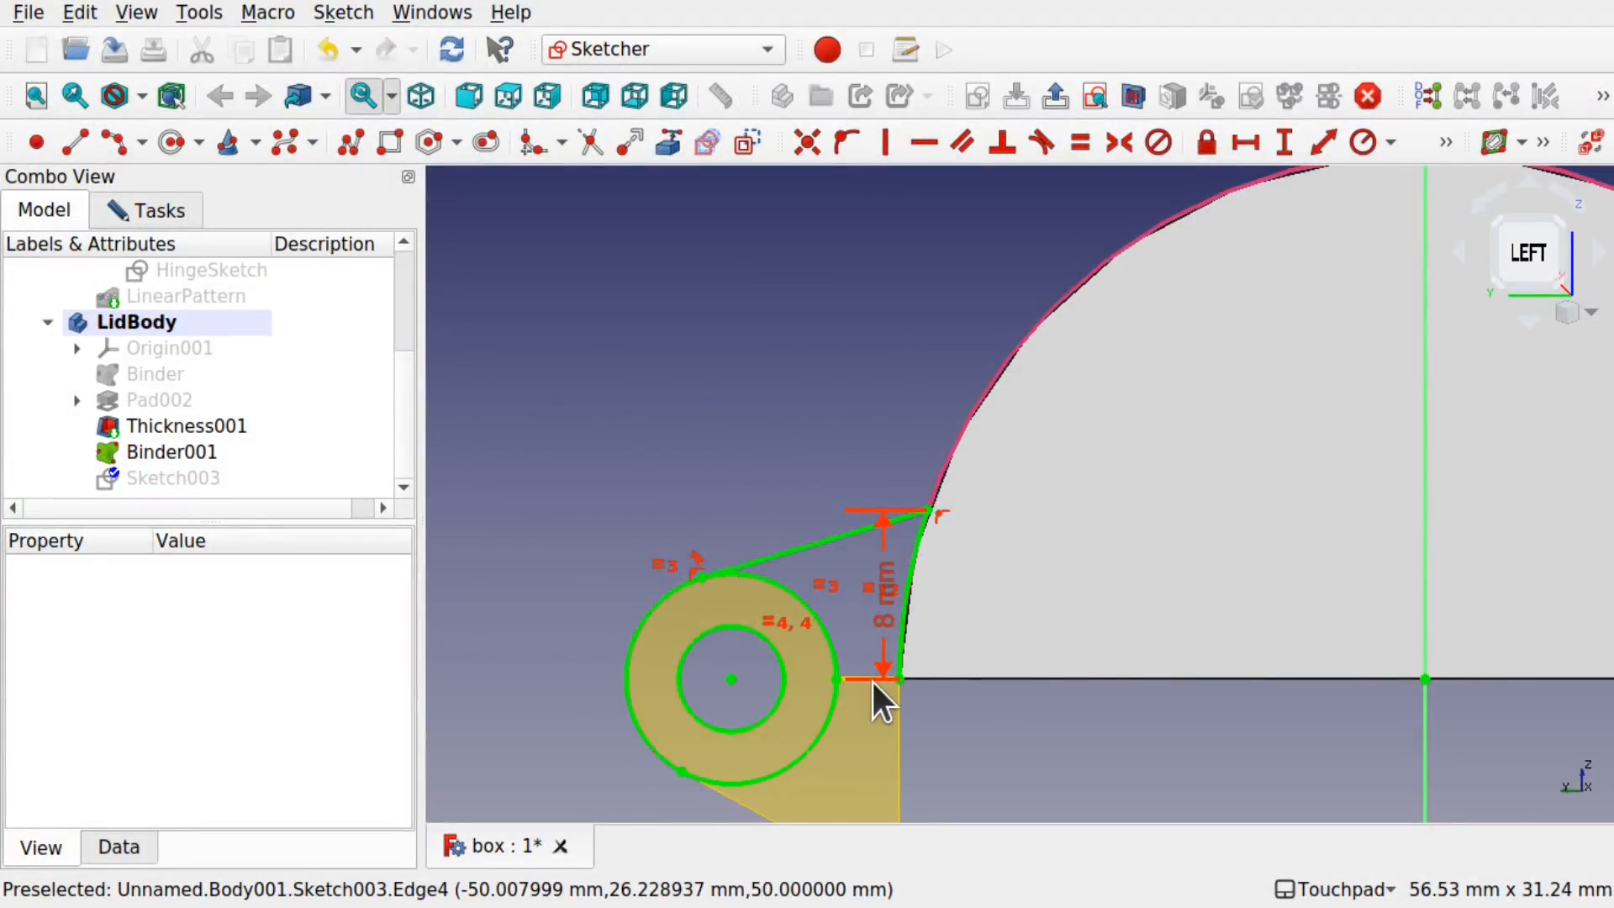
Step: Trim away the part of the outer hinge circle between the sloping tangent line and the short horizontal line
middle_click_drag(868, 678, 831, 689)
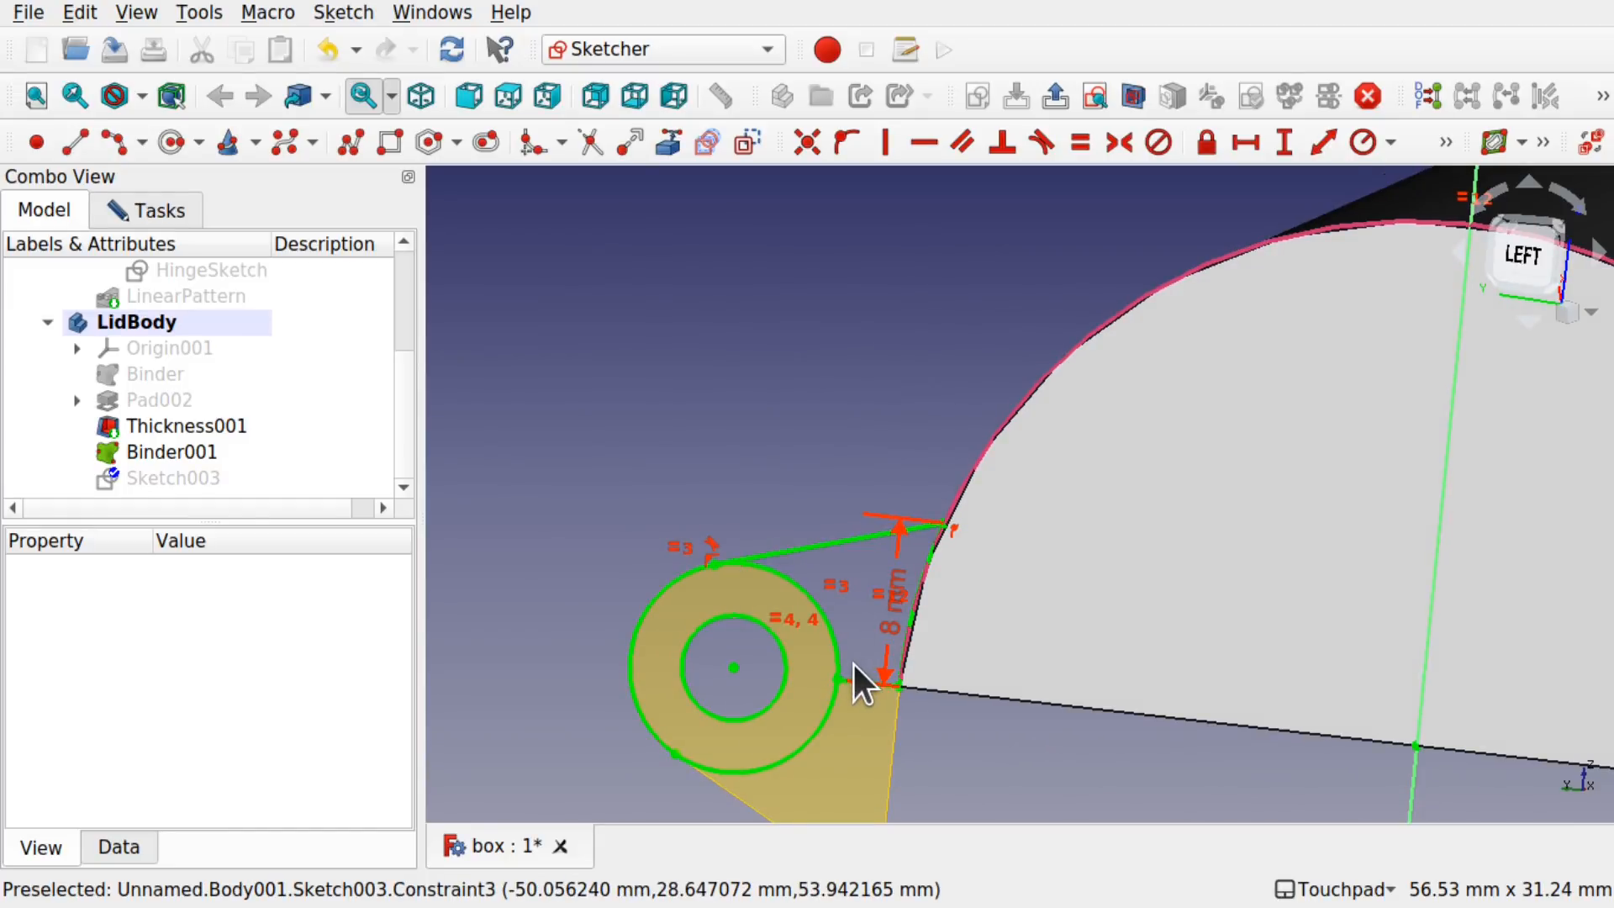
left_click(588, 143)
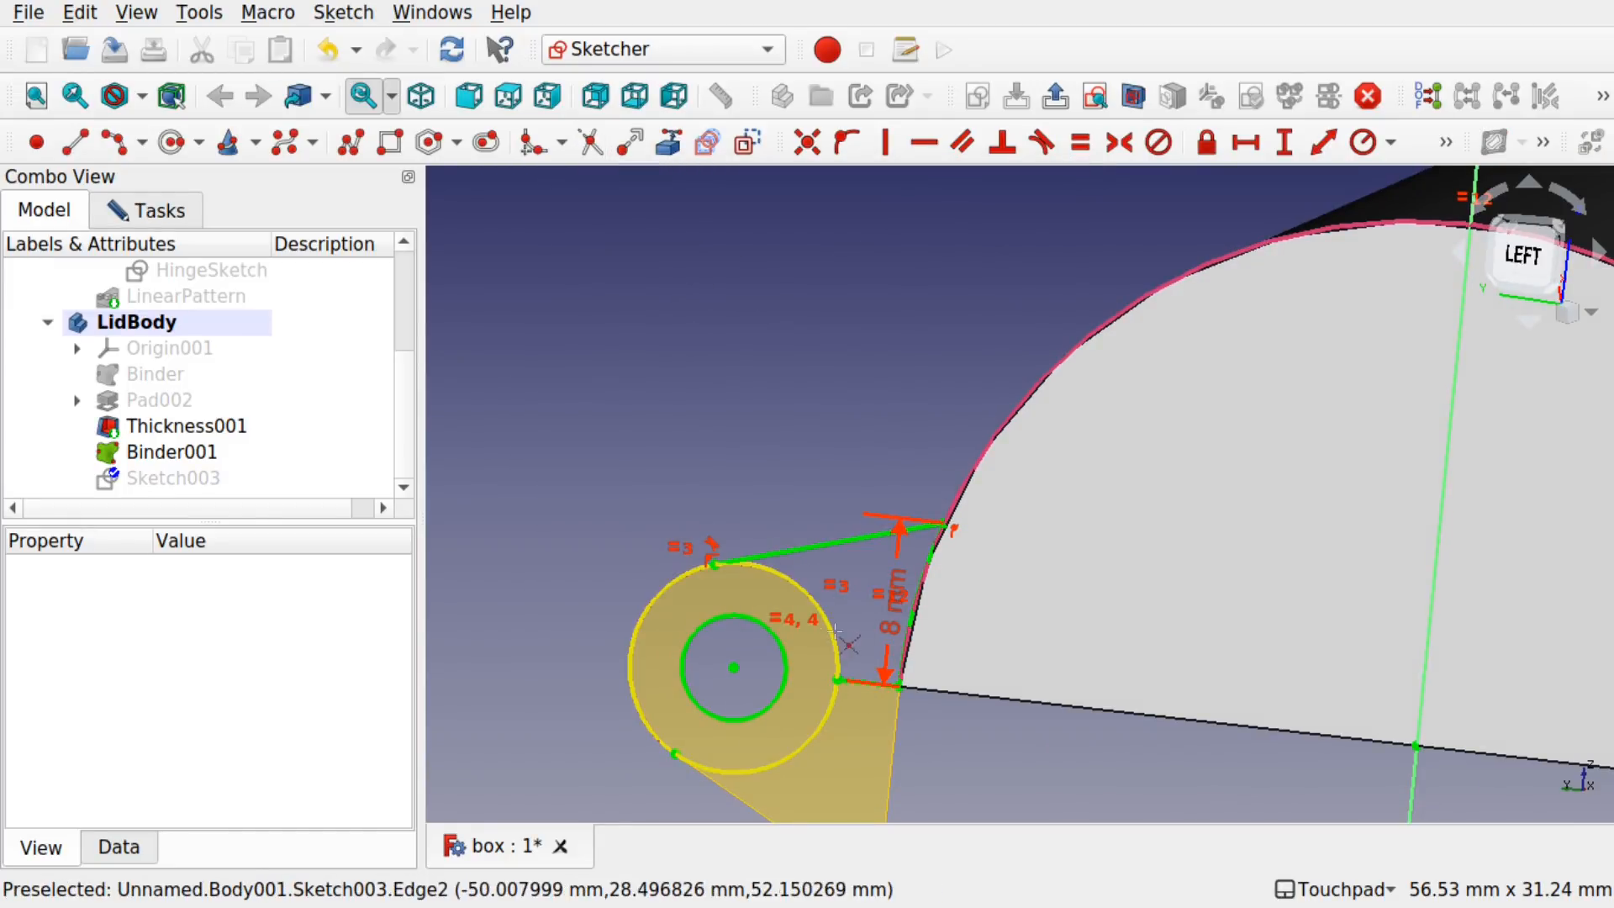
mouse_move(840, 630)
left_mouse_down("alt")
mouse_move(1059, 652)
mouse_move(1042, 632)
left_mouse_up("alt")
scroll(1037, 703, "down", 5)
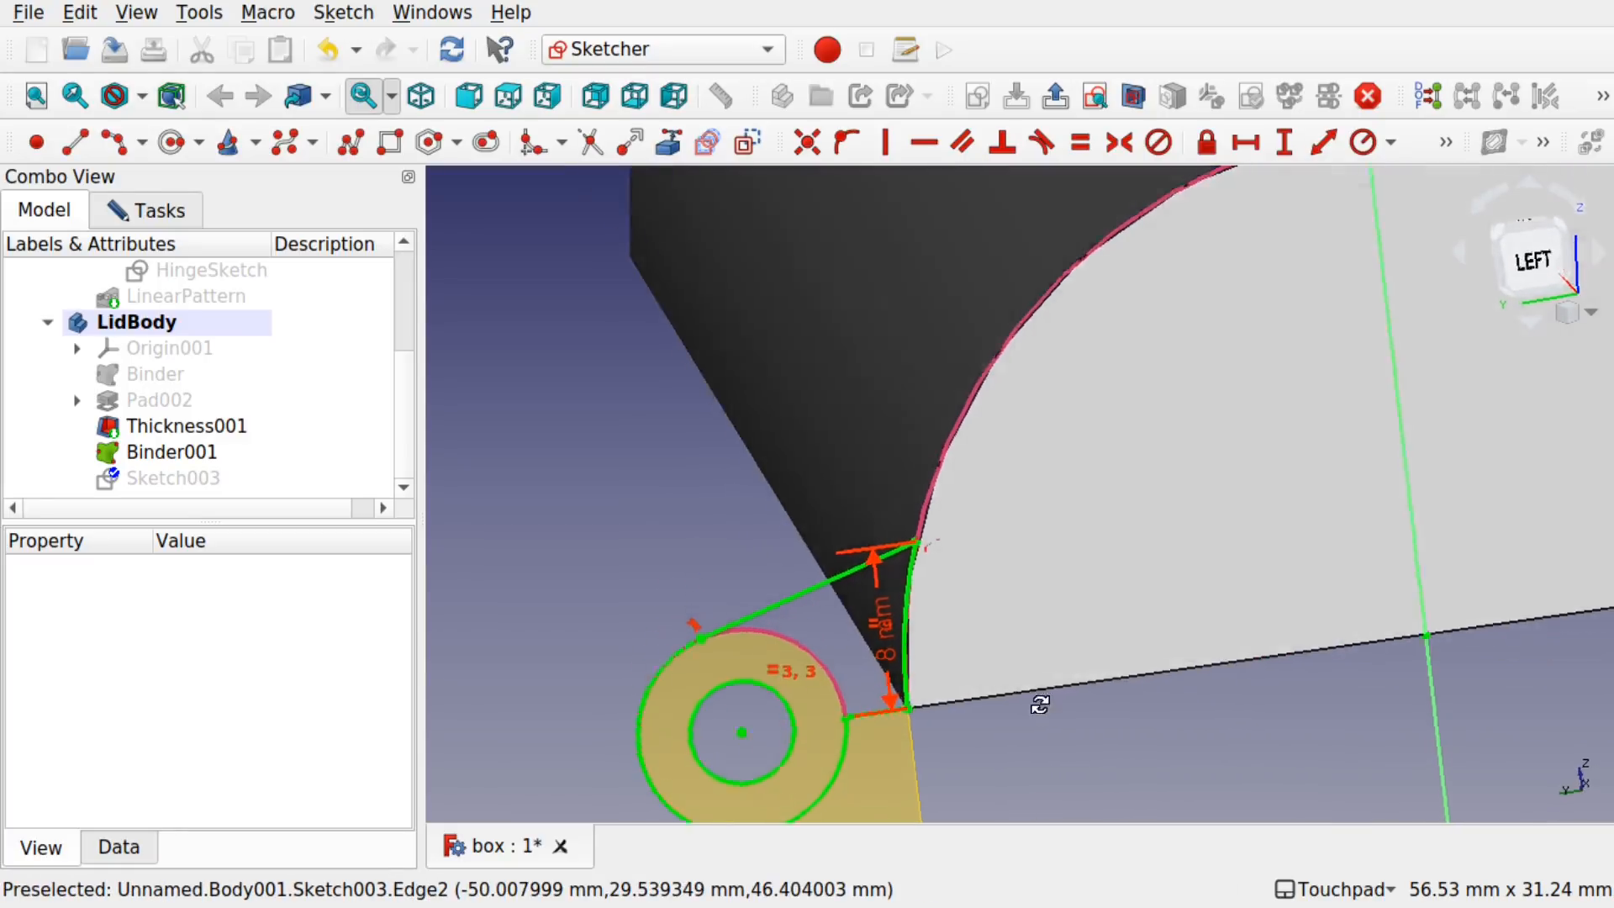
scroll(1005, 691, "down", 3)
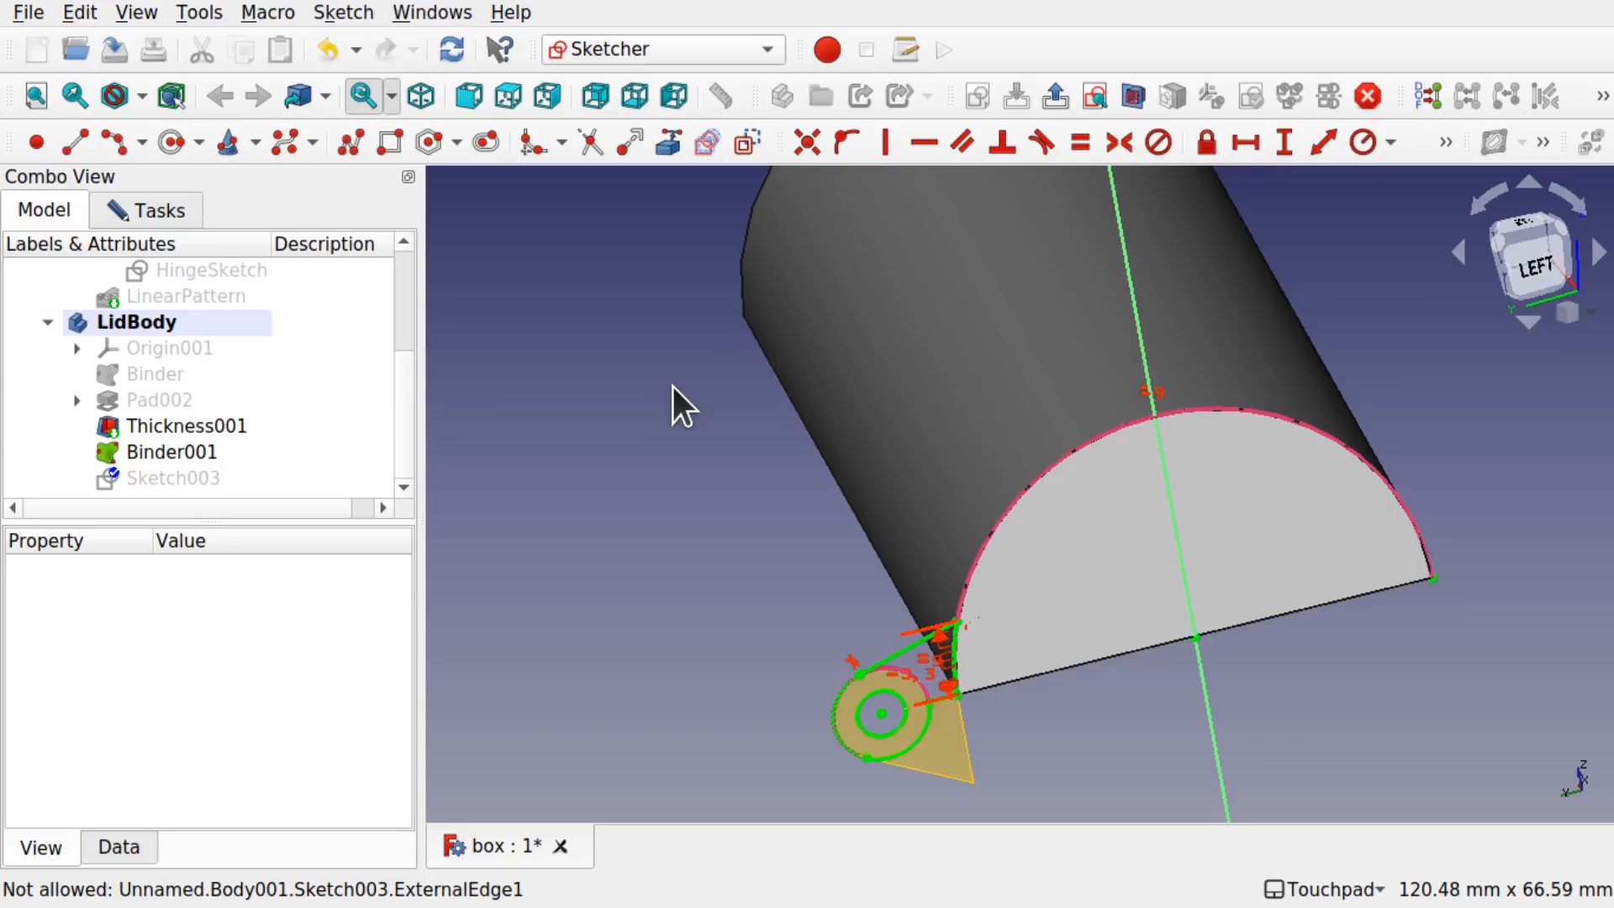
Step: Save the document and close the lid's hinge sketch
key("ctrl+s")
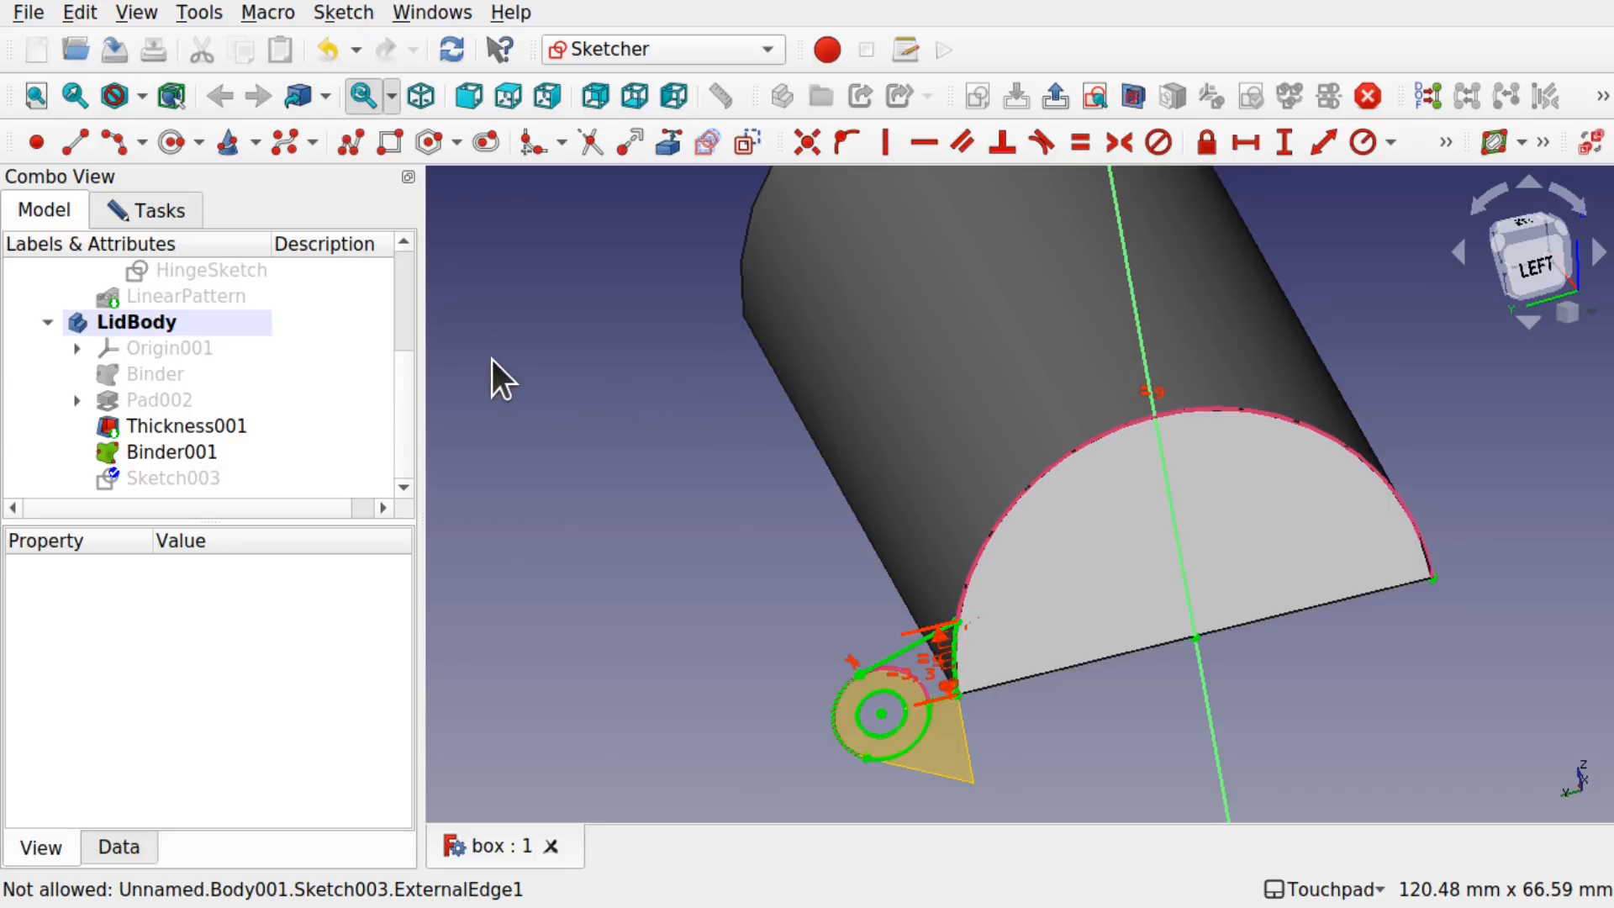
scroll(405, 310, "up", 3)
left_click(151, 211)
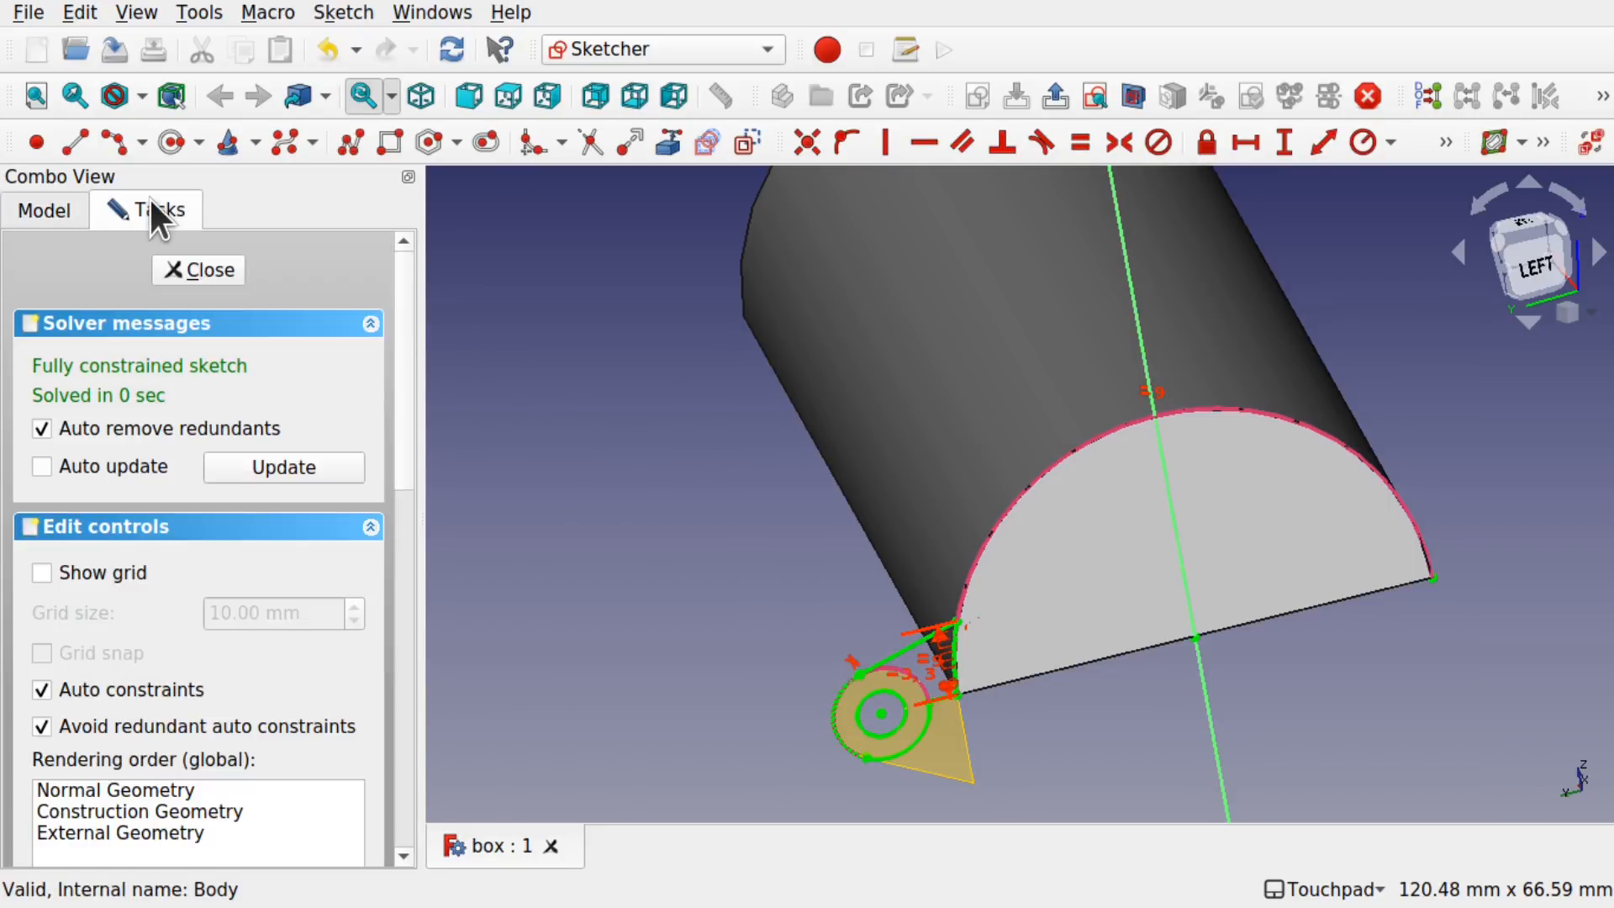
left_click(210, 267)
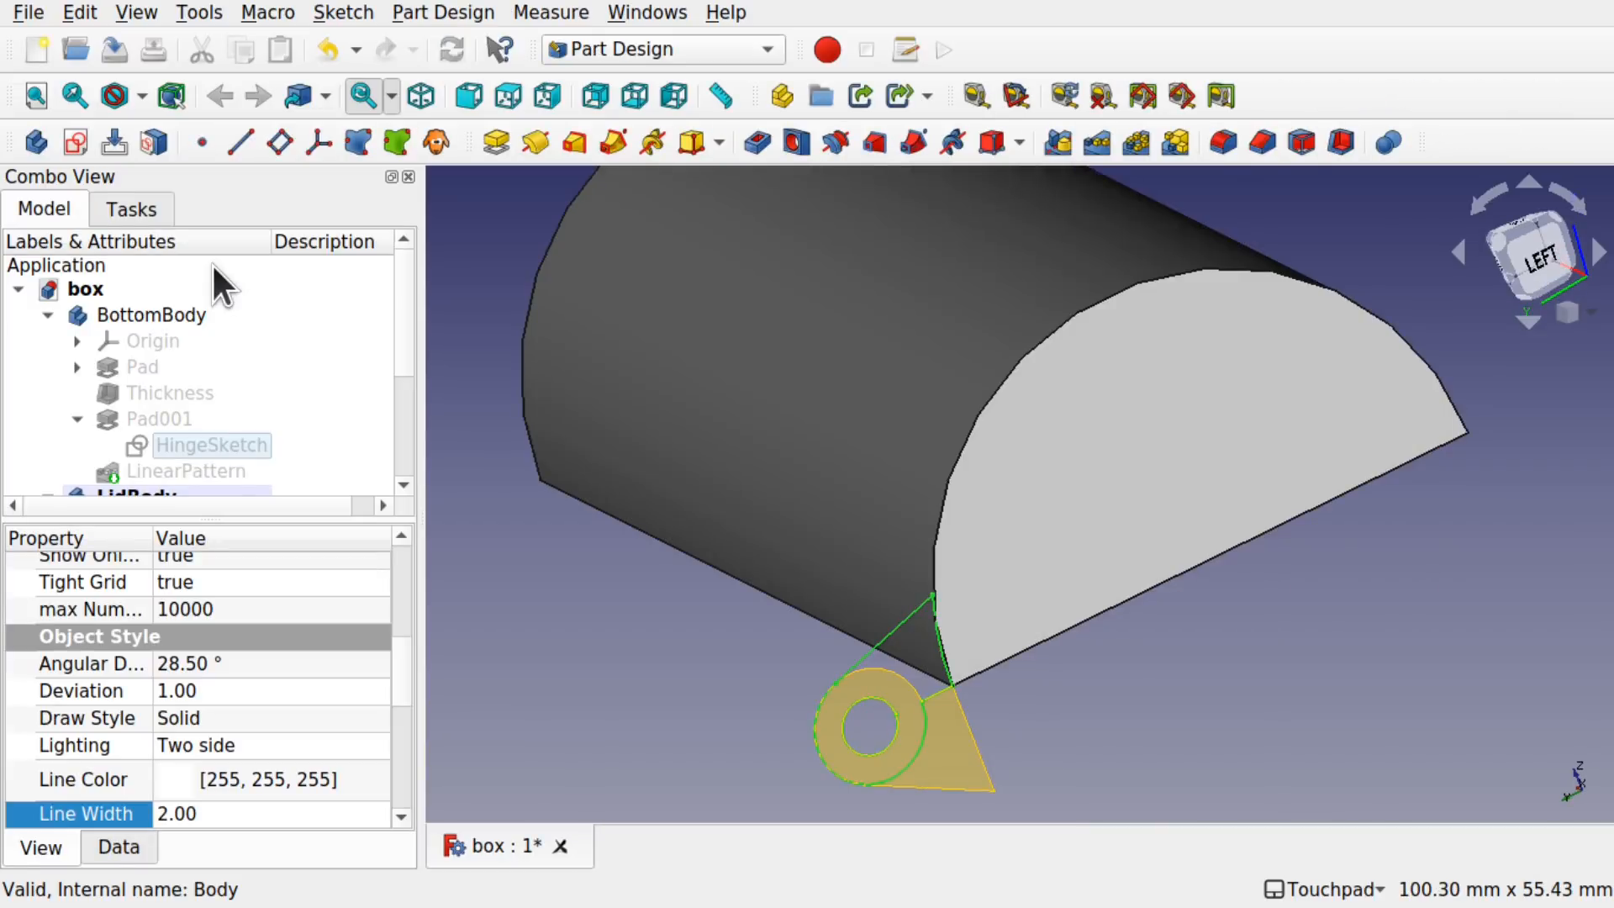
Step: Pad the lid's hinge sketch 10 mm in the reversed direction, so the hinge runs along the lid's back
mouse_move(829, 582)
middle_mouse_down()
mouse_move(930, 583)
mouse_move(1092, 504)
mouse_move(960, 587)
mouse_move(915, 580)
mouse_move(971, 652)
middle_mouse_up()
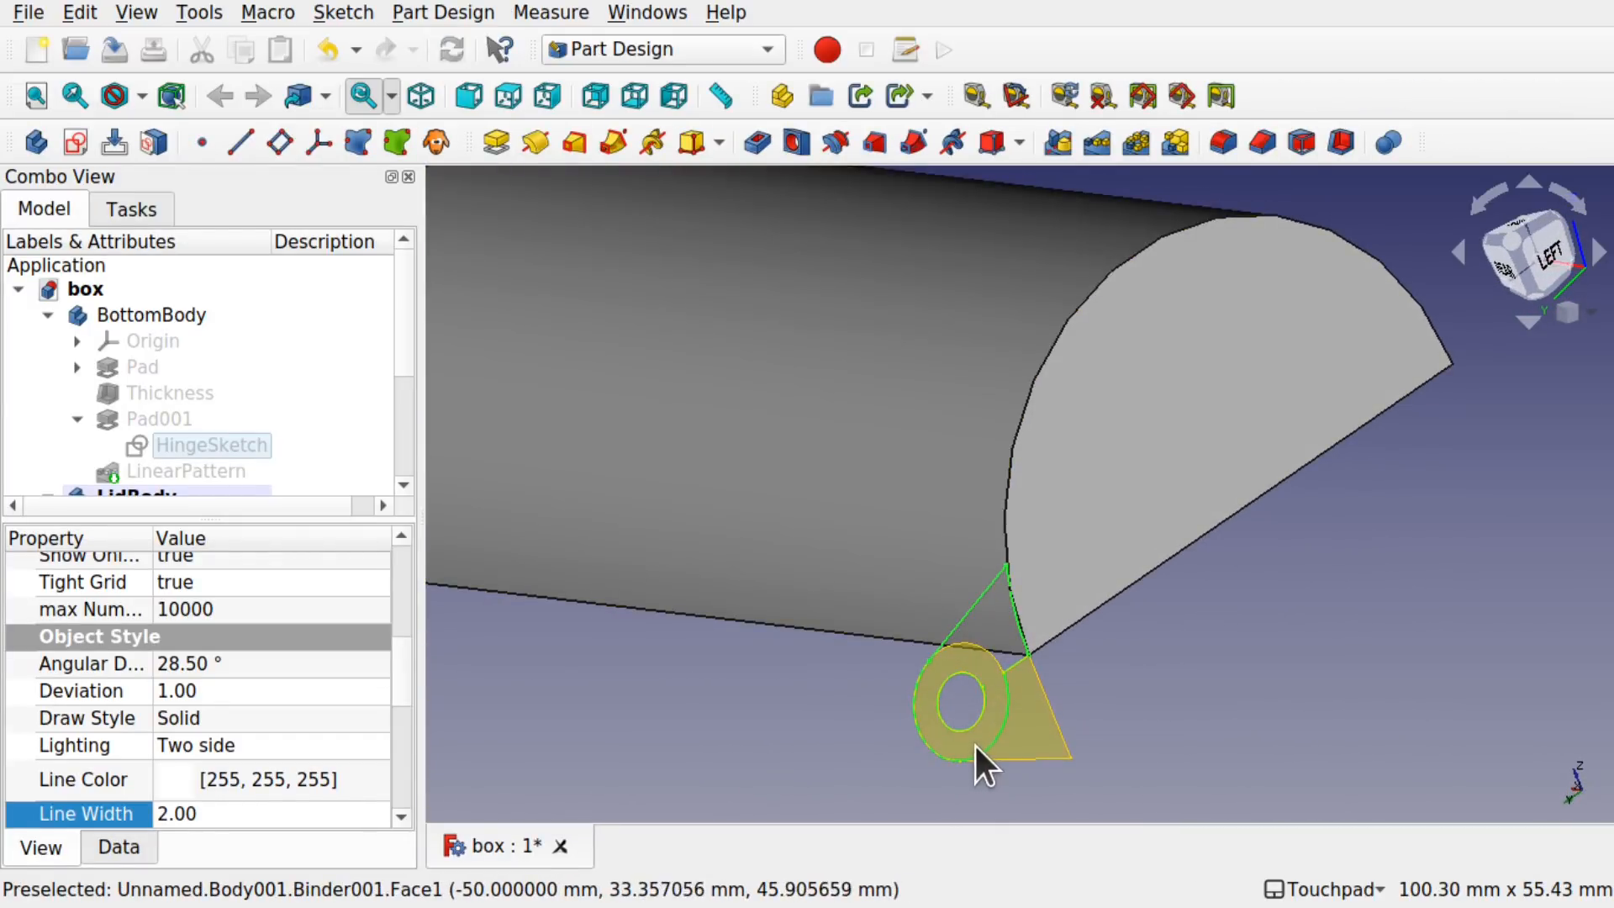
scroll(409, 360, "down", 2)
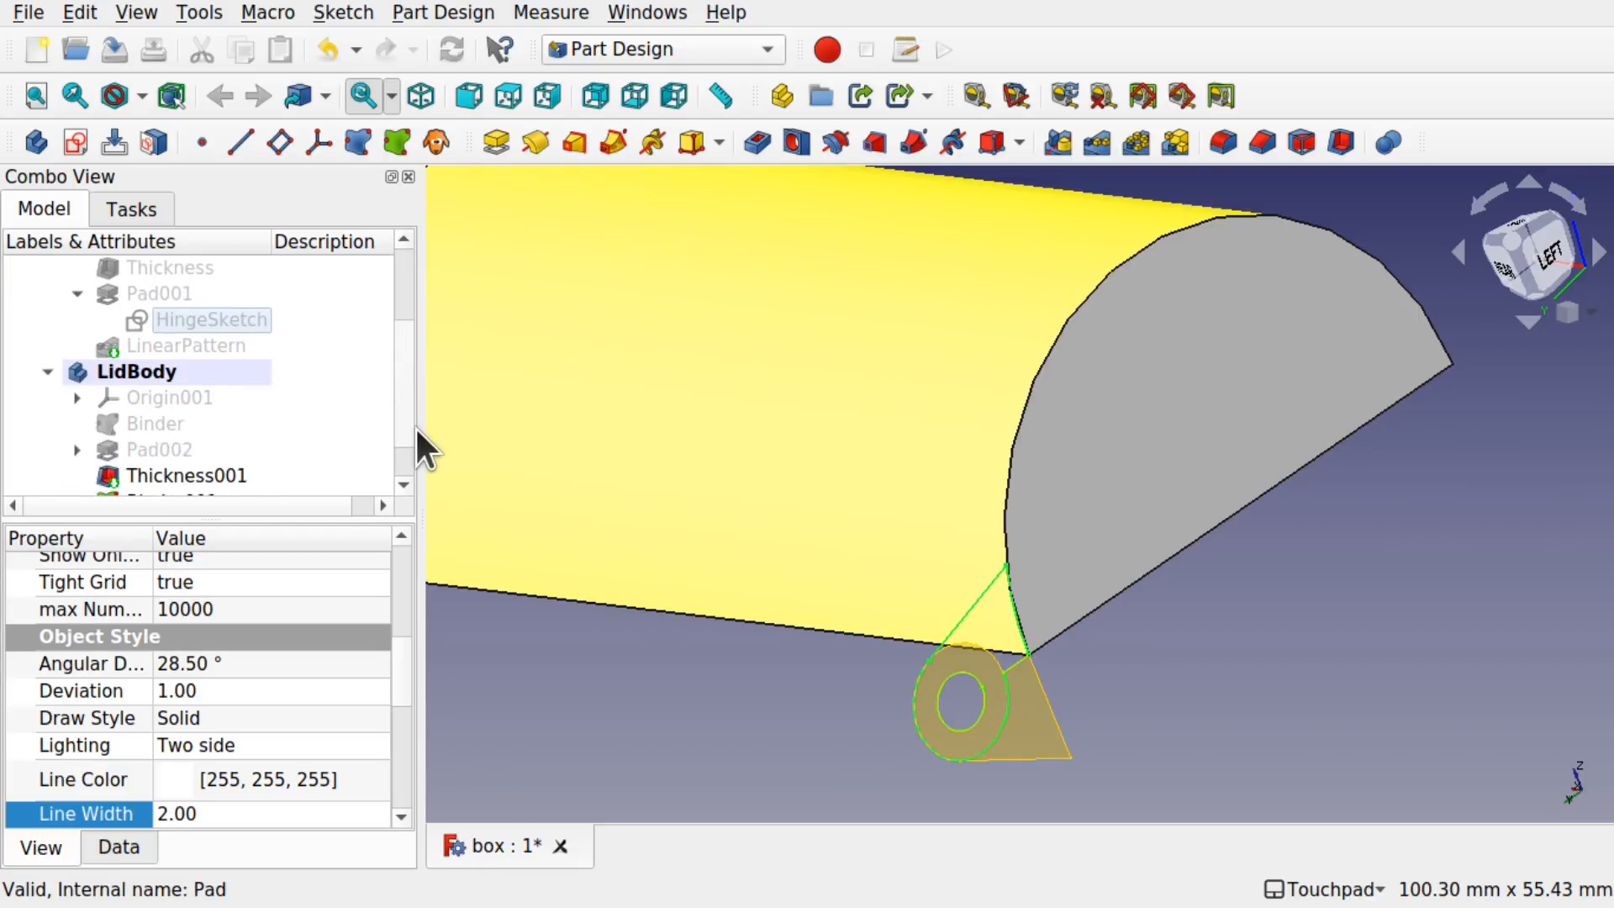
scroll(415, 453, "down", 1)
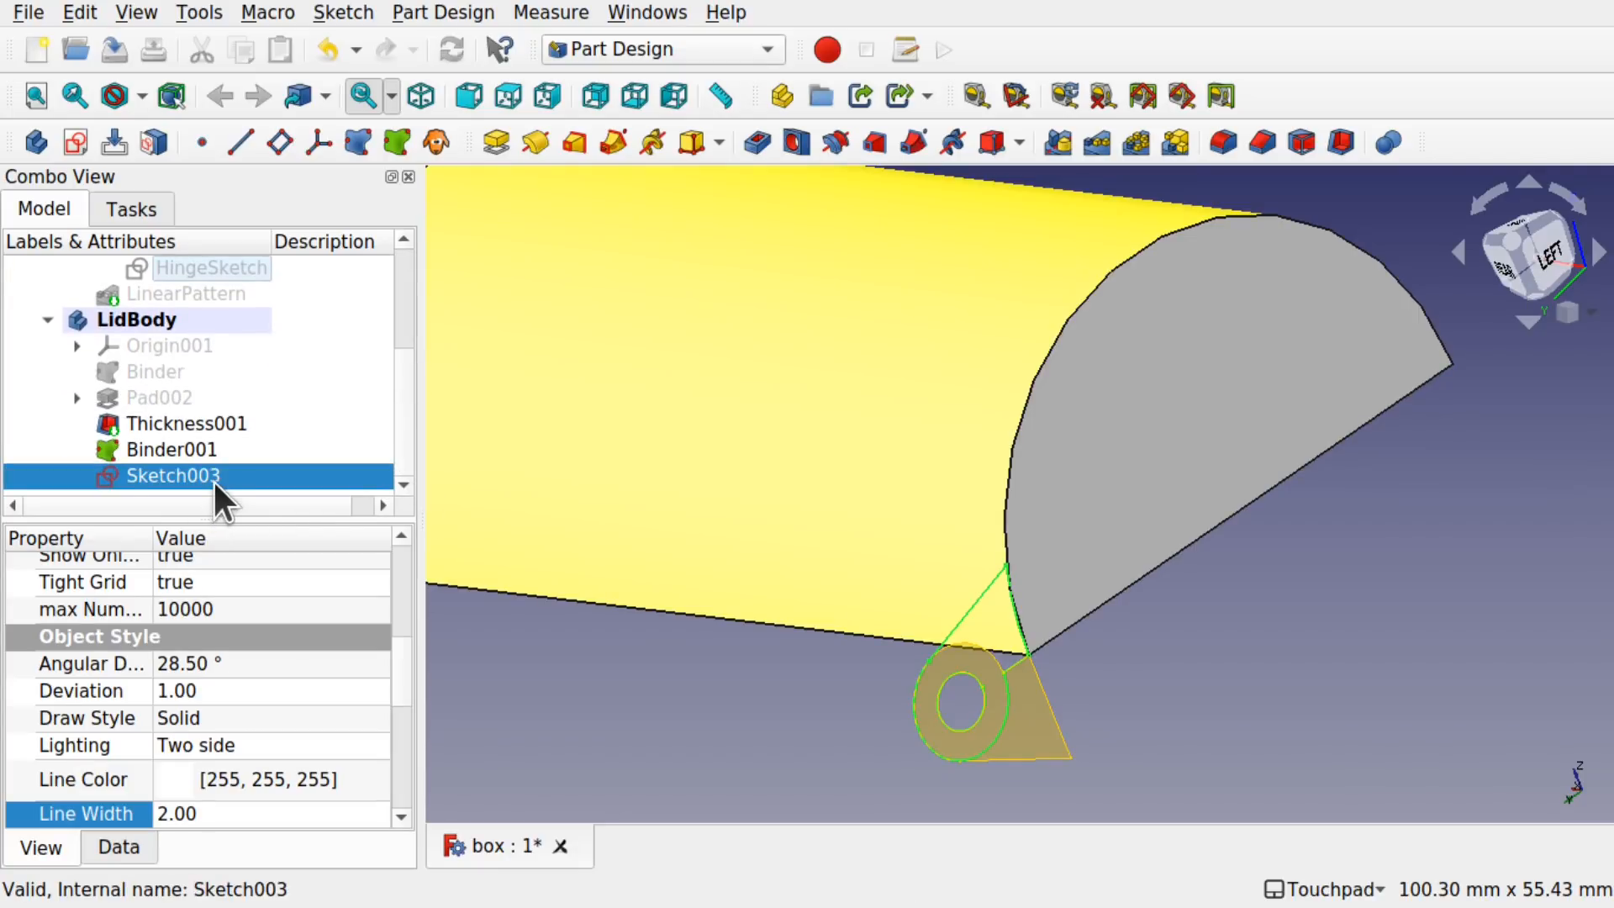
left_click(494, 142)
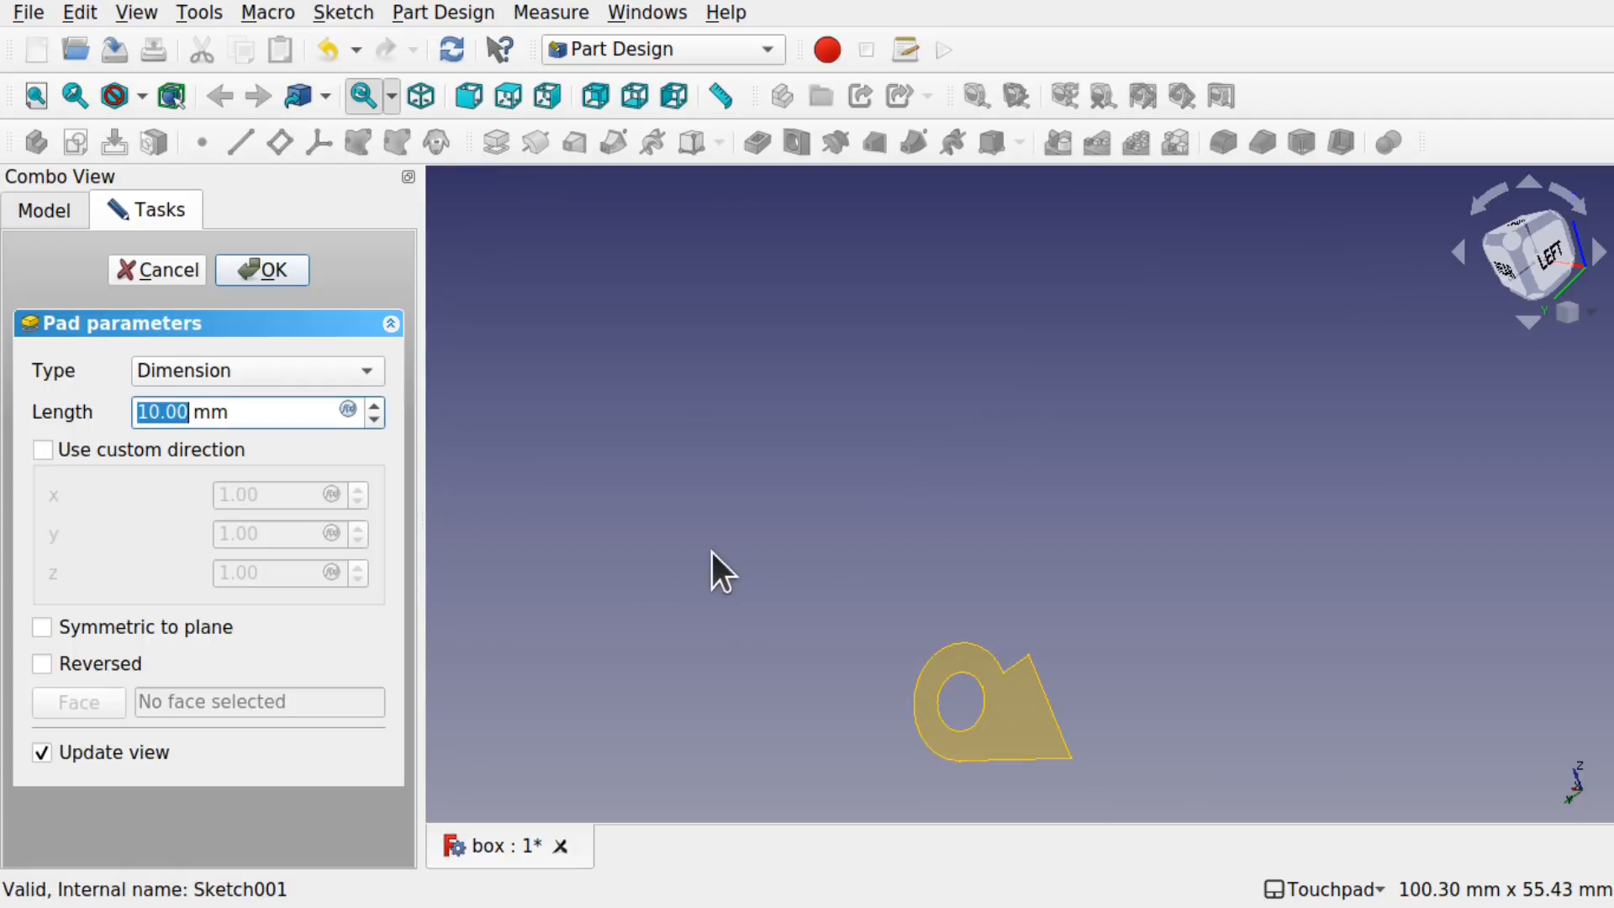
left_click(44, 661)
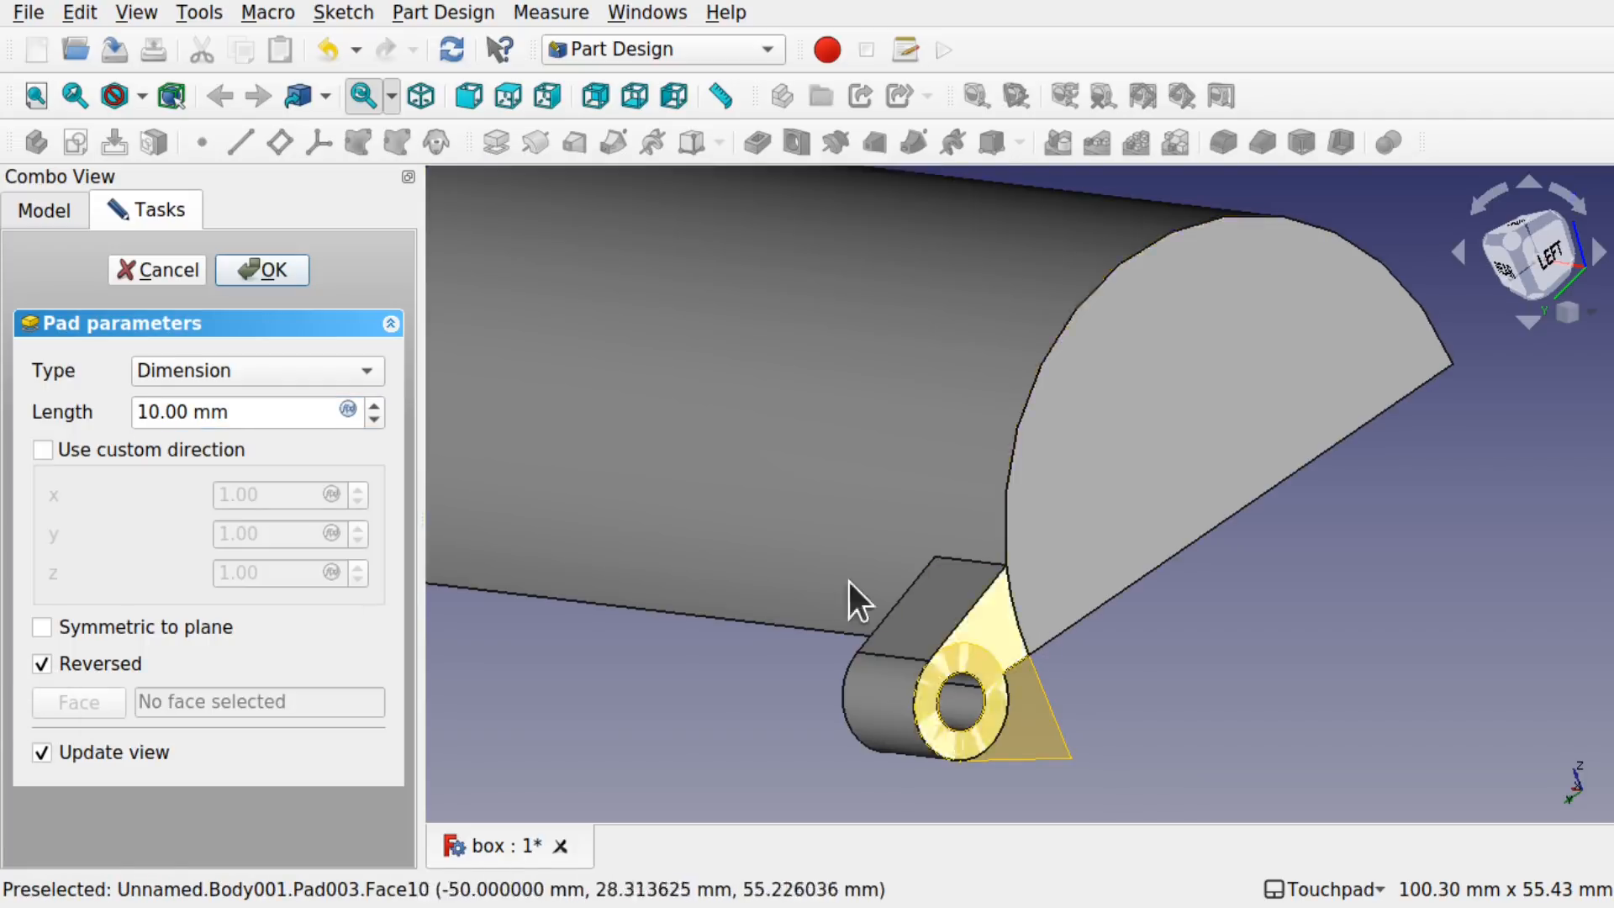
left_click_drag(1123, 640, 1009, 647, "alt")
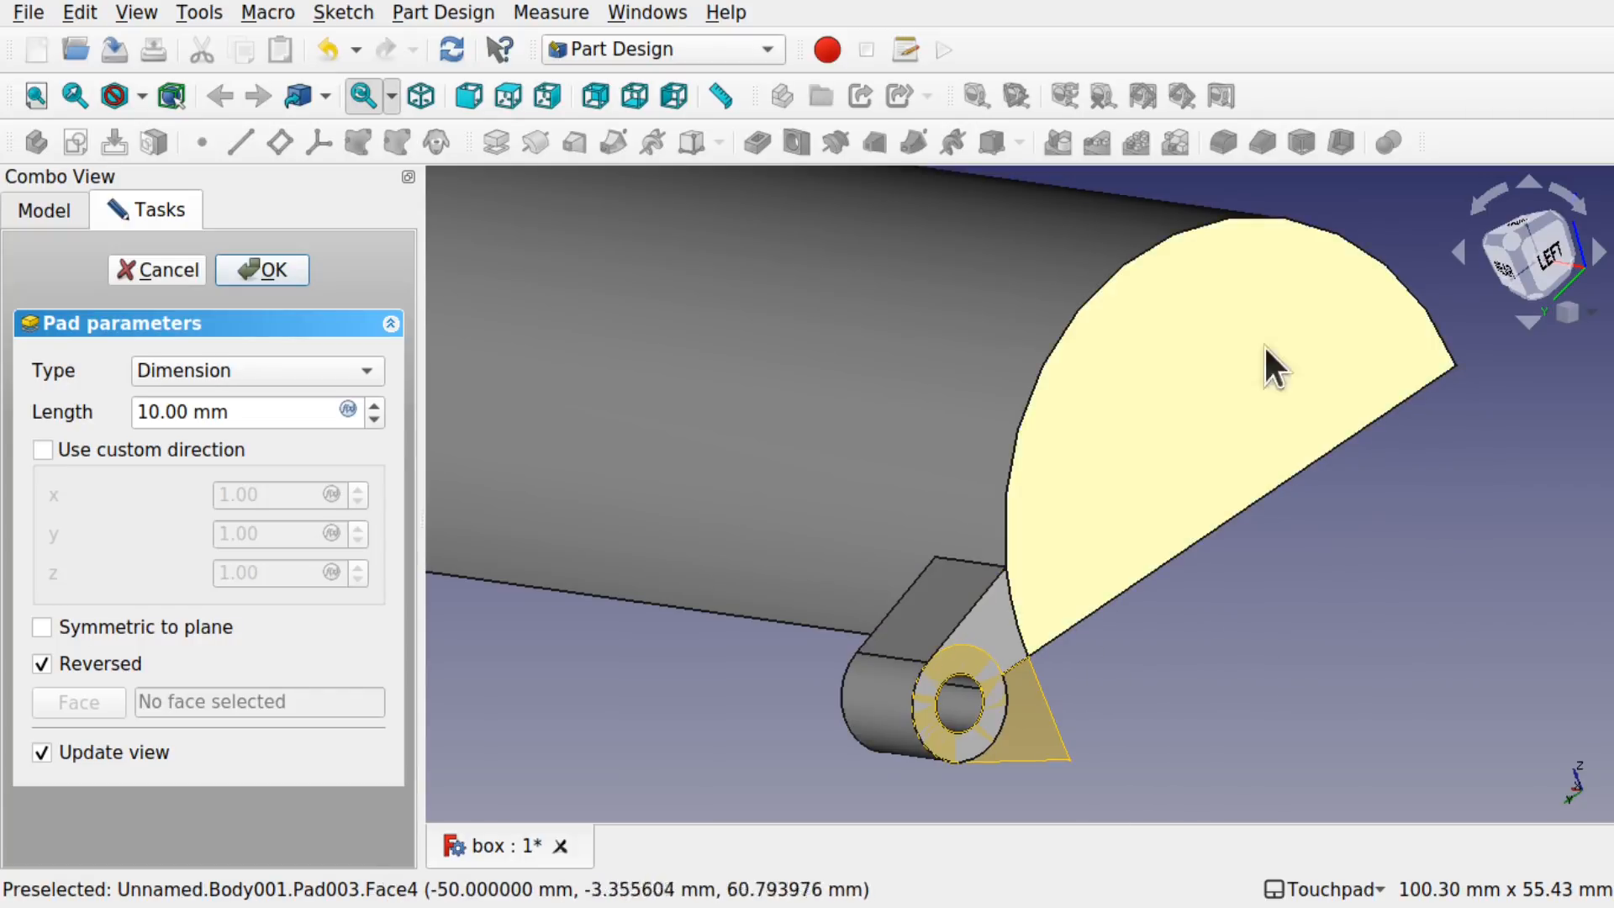
left_click_drag(1151, 586, 1188, 670, "alt")
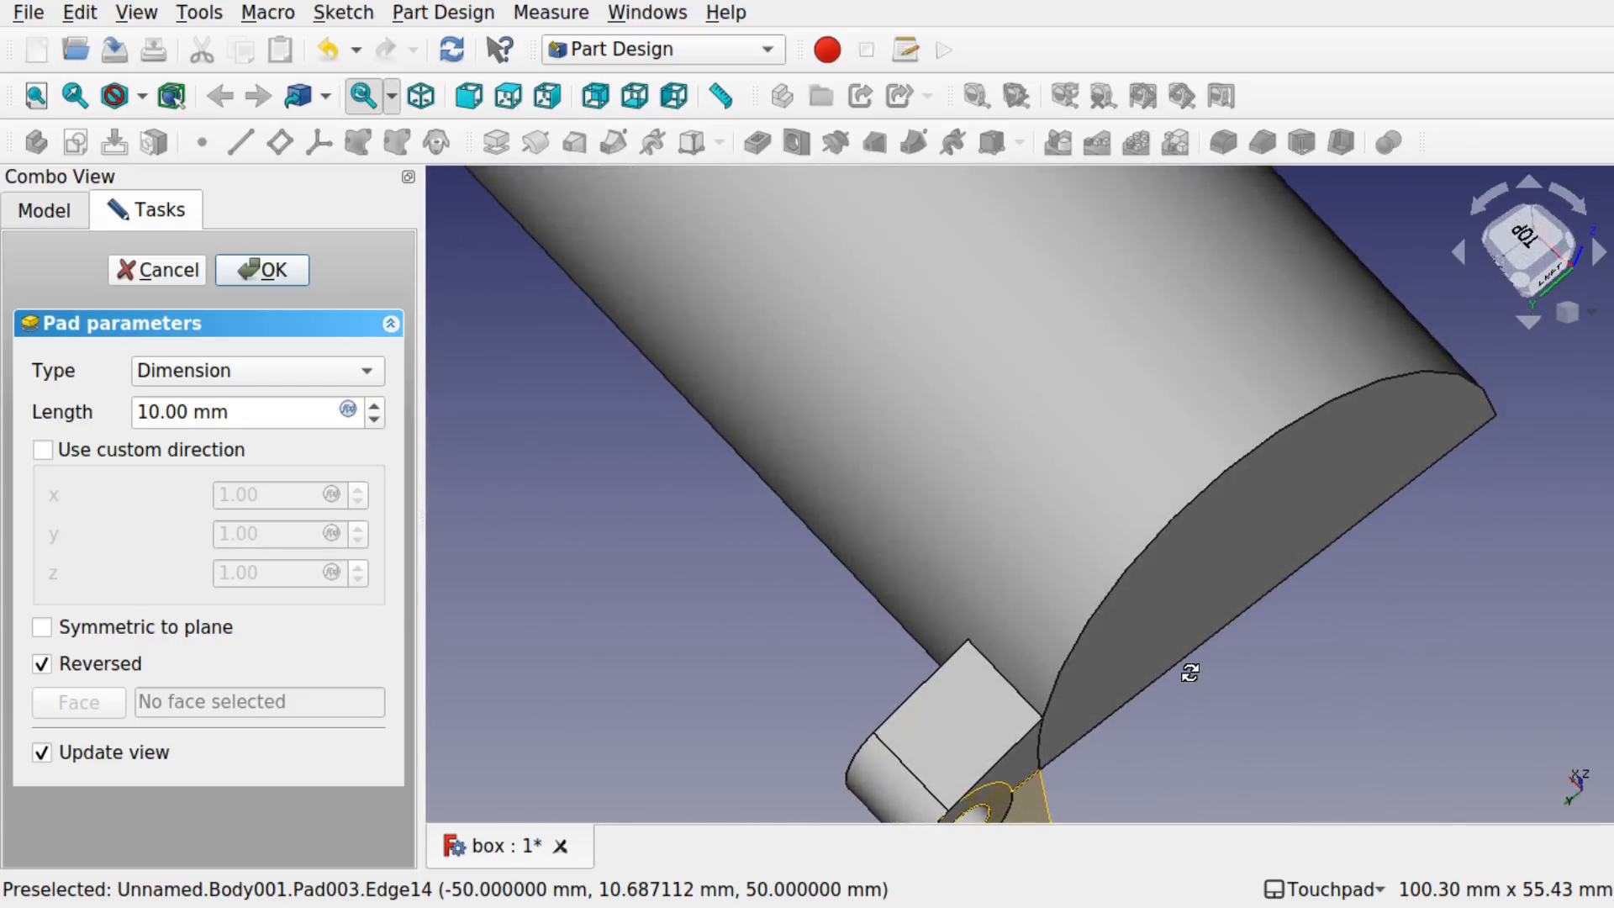
scroll(718, 573, "down", 2)
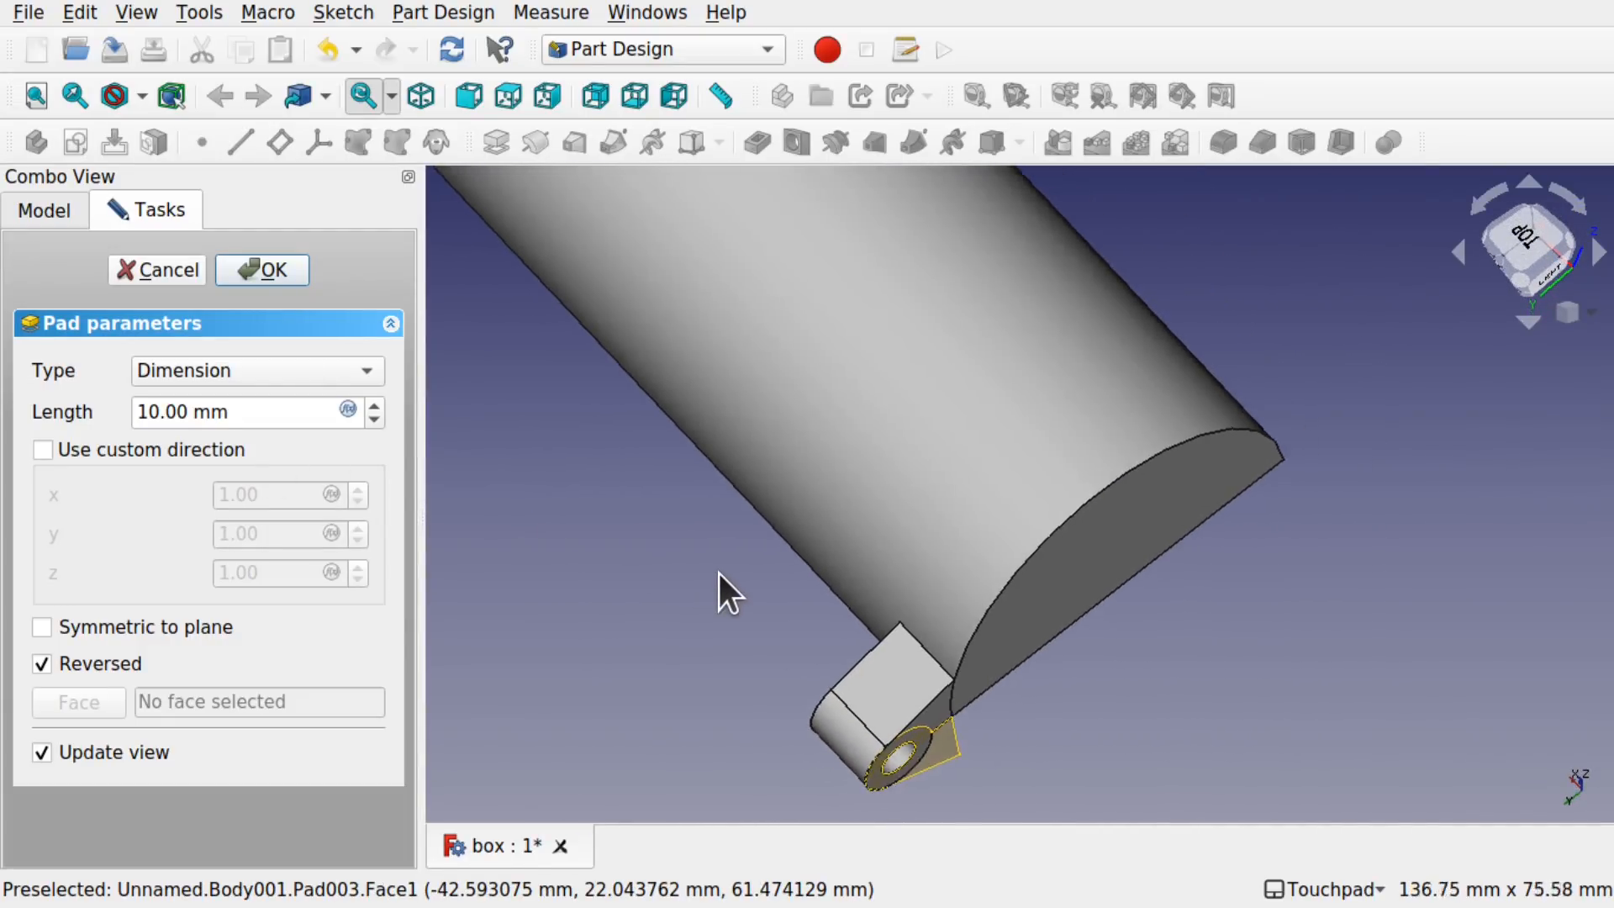
left_click_drag(1045, 728, 1041, 583, "alt")
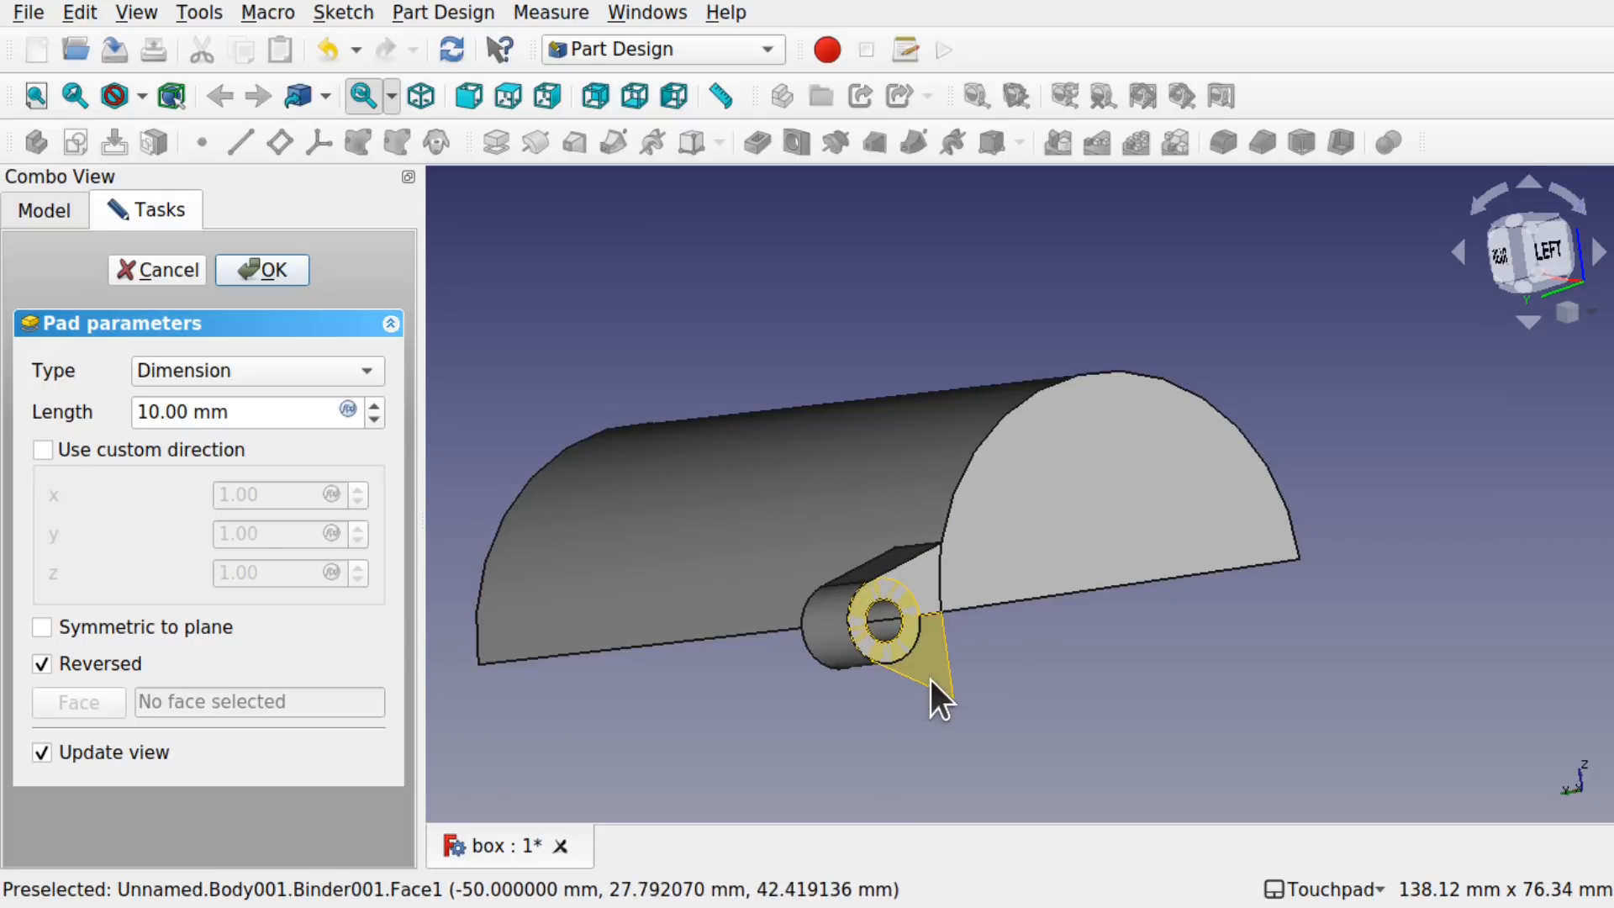
left_click(276, 276)
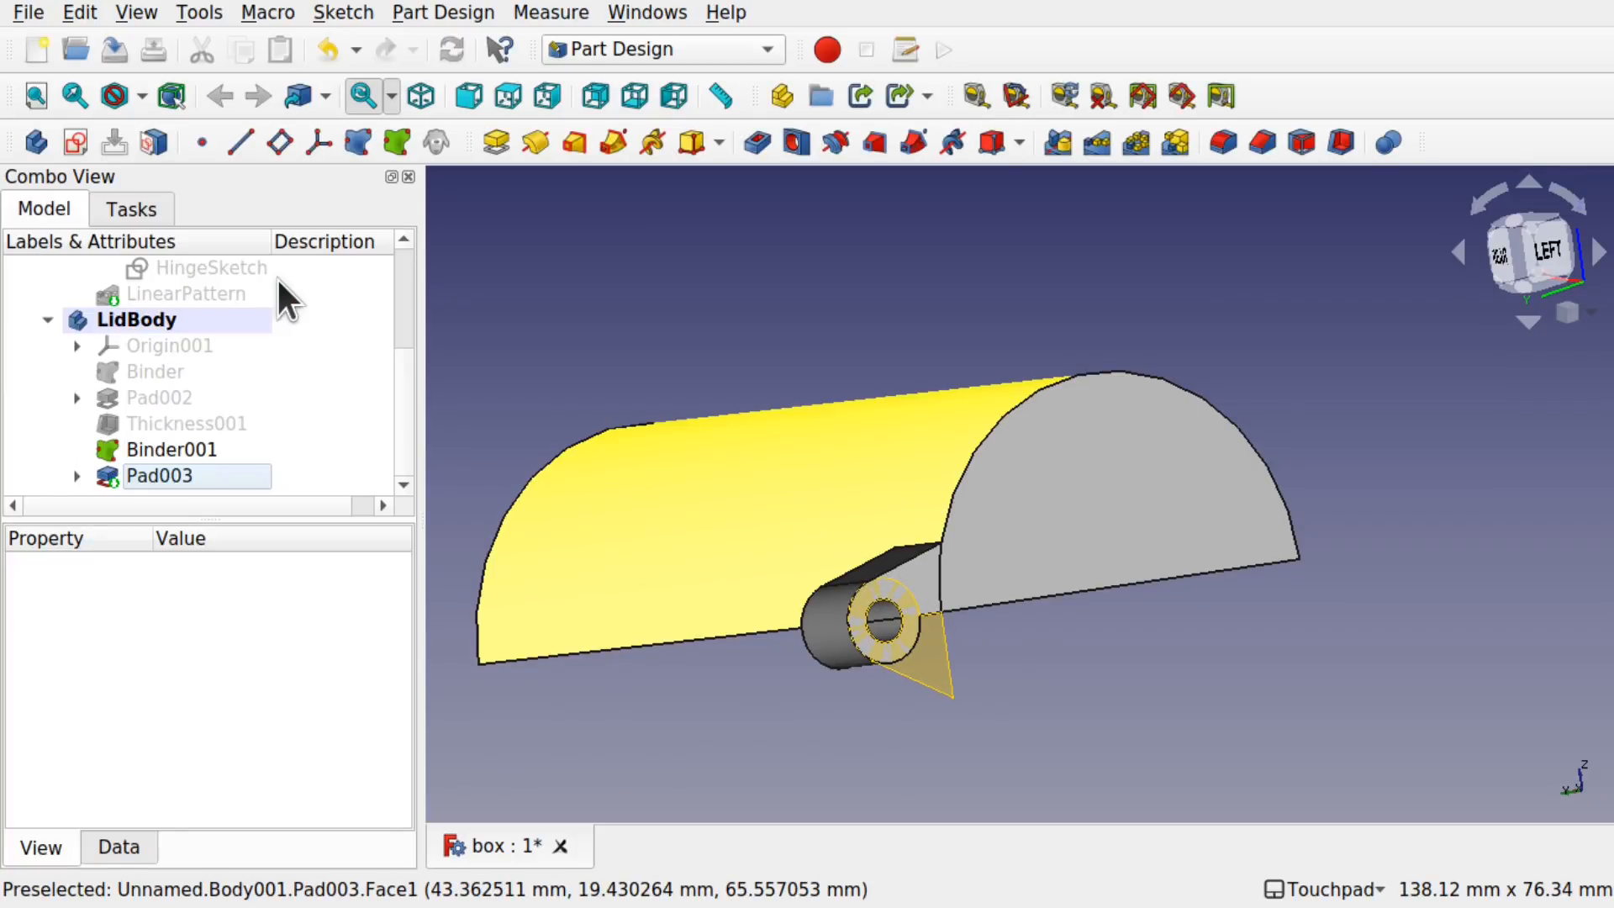
Step: Hide Binder001, the shape binder of the bottom body's hinge profile, in the lid body
left_click(195, 448)
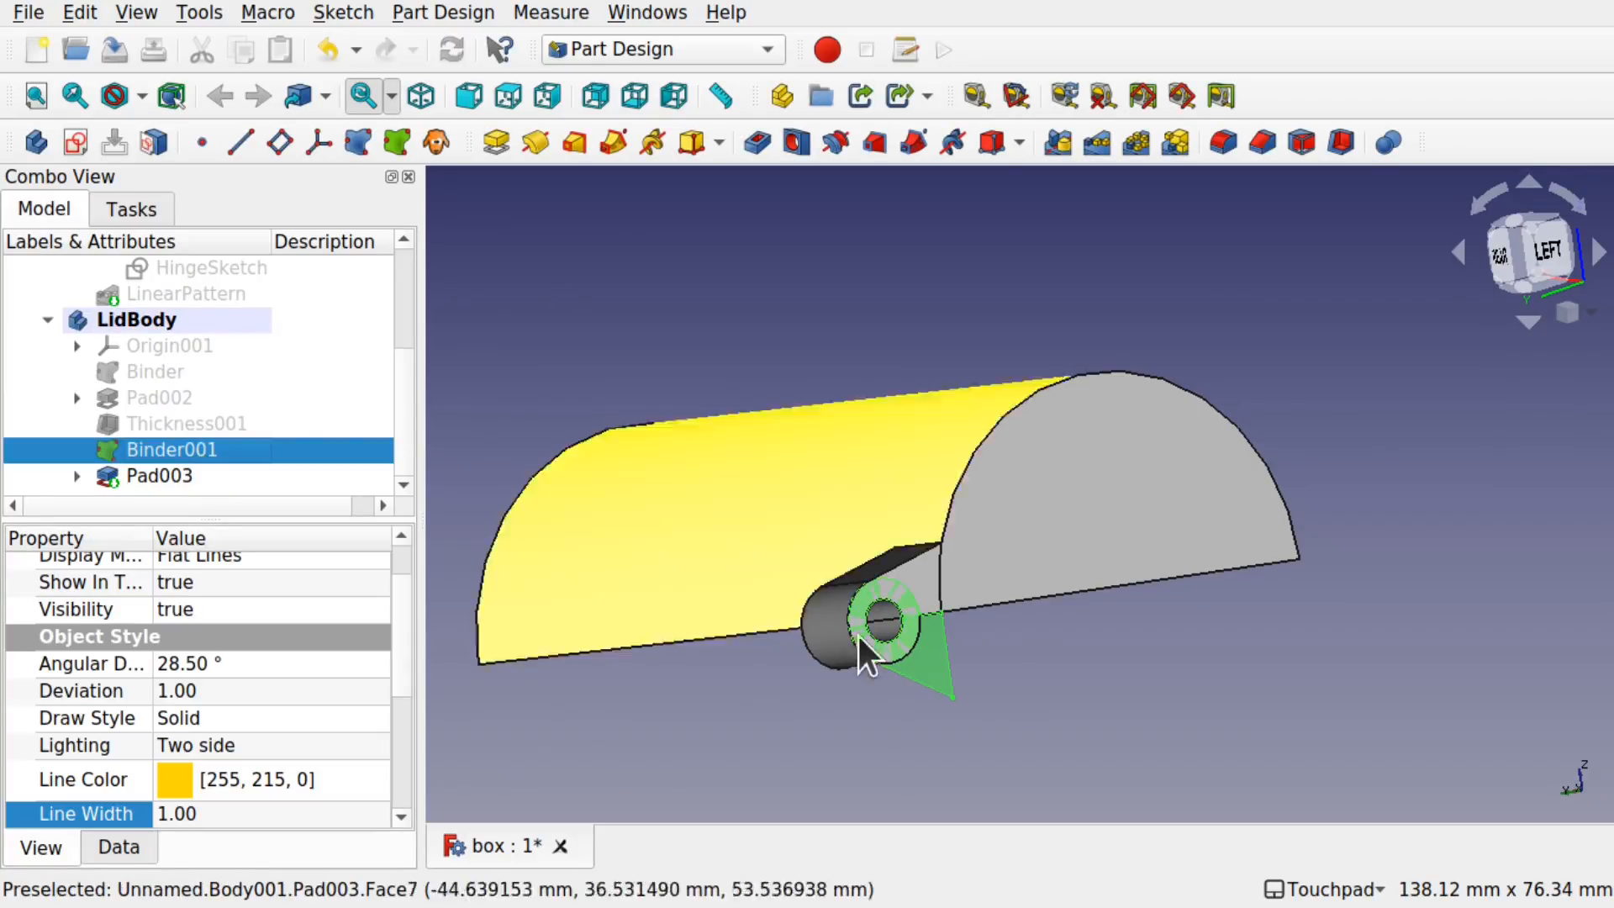
key("space")
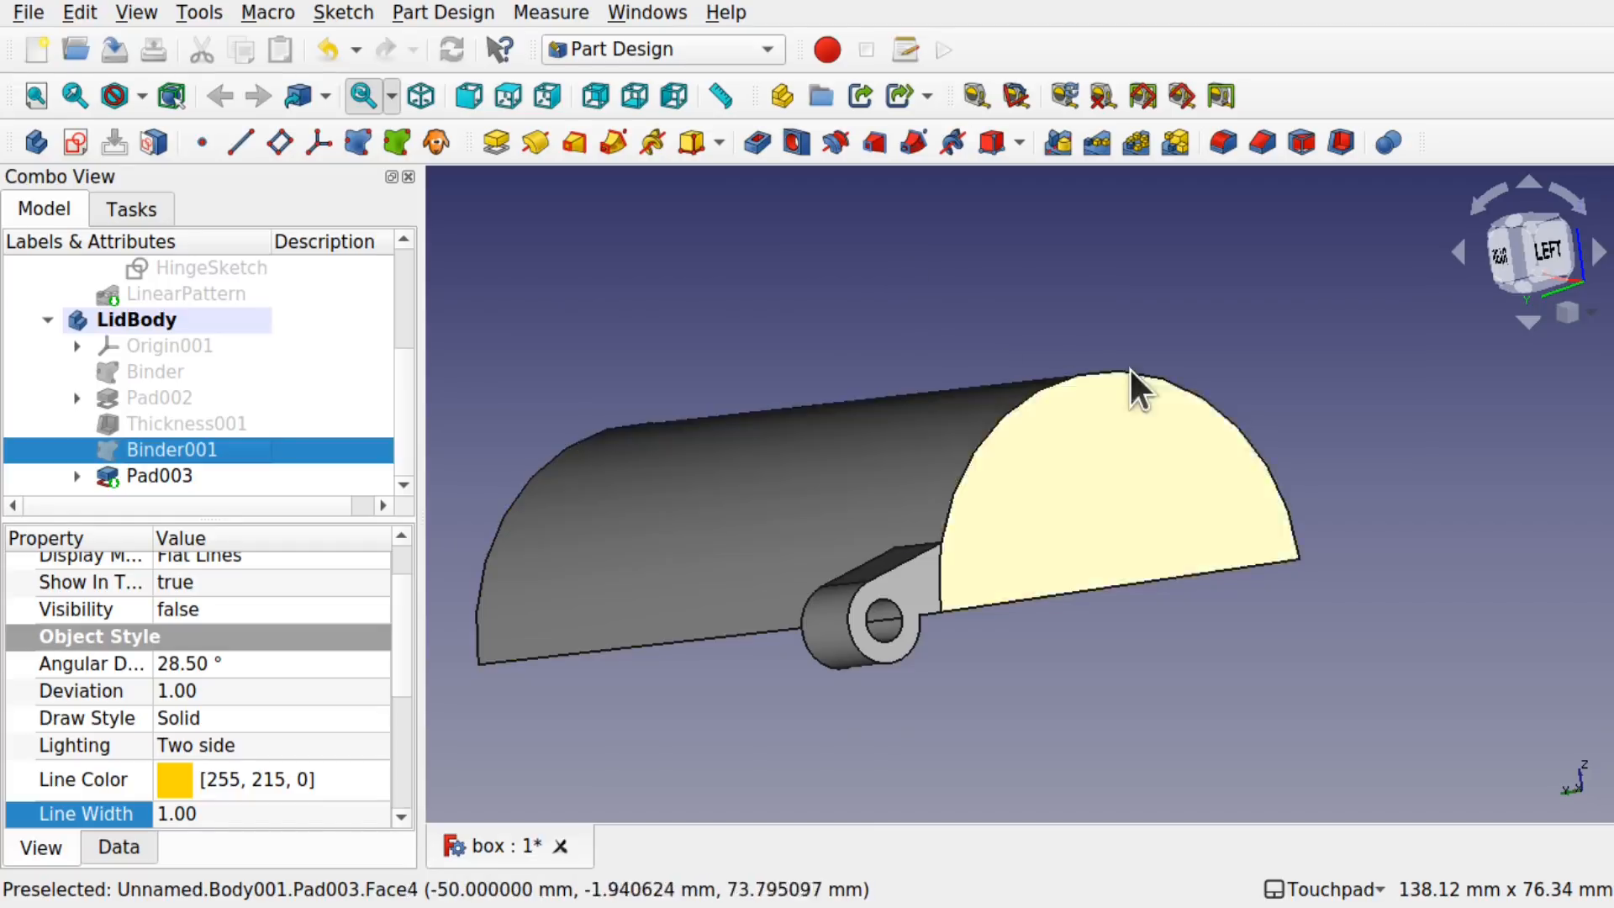
left_click_drag(1145, 392, 1123, 461, "alt")
left_click_drag(937, 398, 1045, 418, "shift")
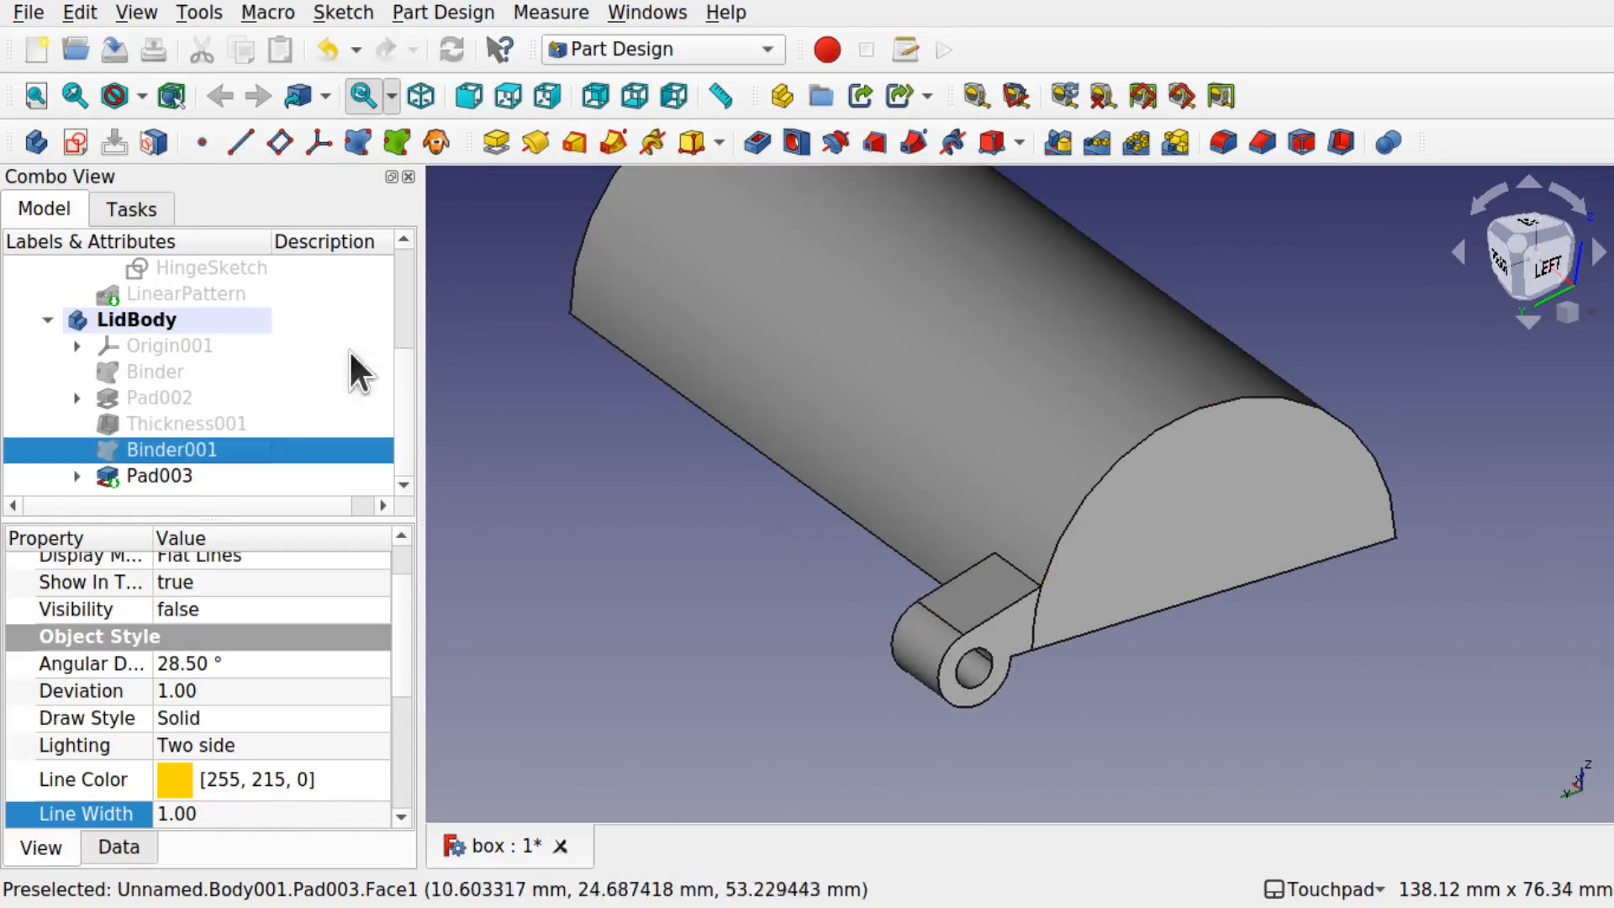
Step: Show the BottomBody with its LinearPattern of hinges together with the lid
scroll(400, 385, "up", 3)
left_click(150, 318)
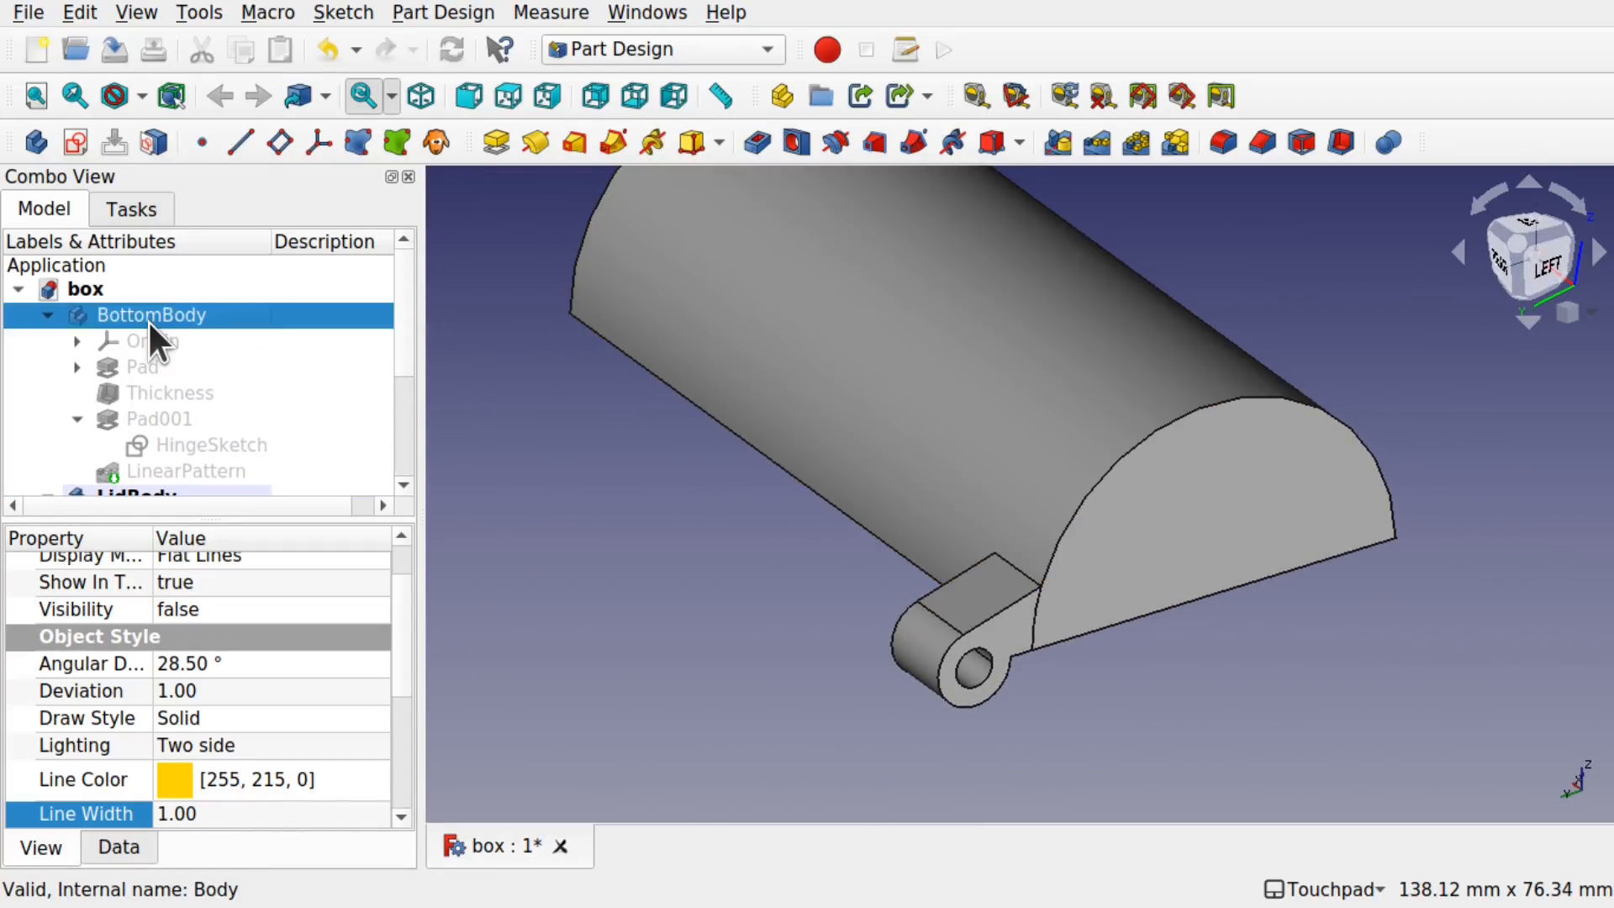
key("space")
key("space")
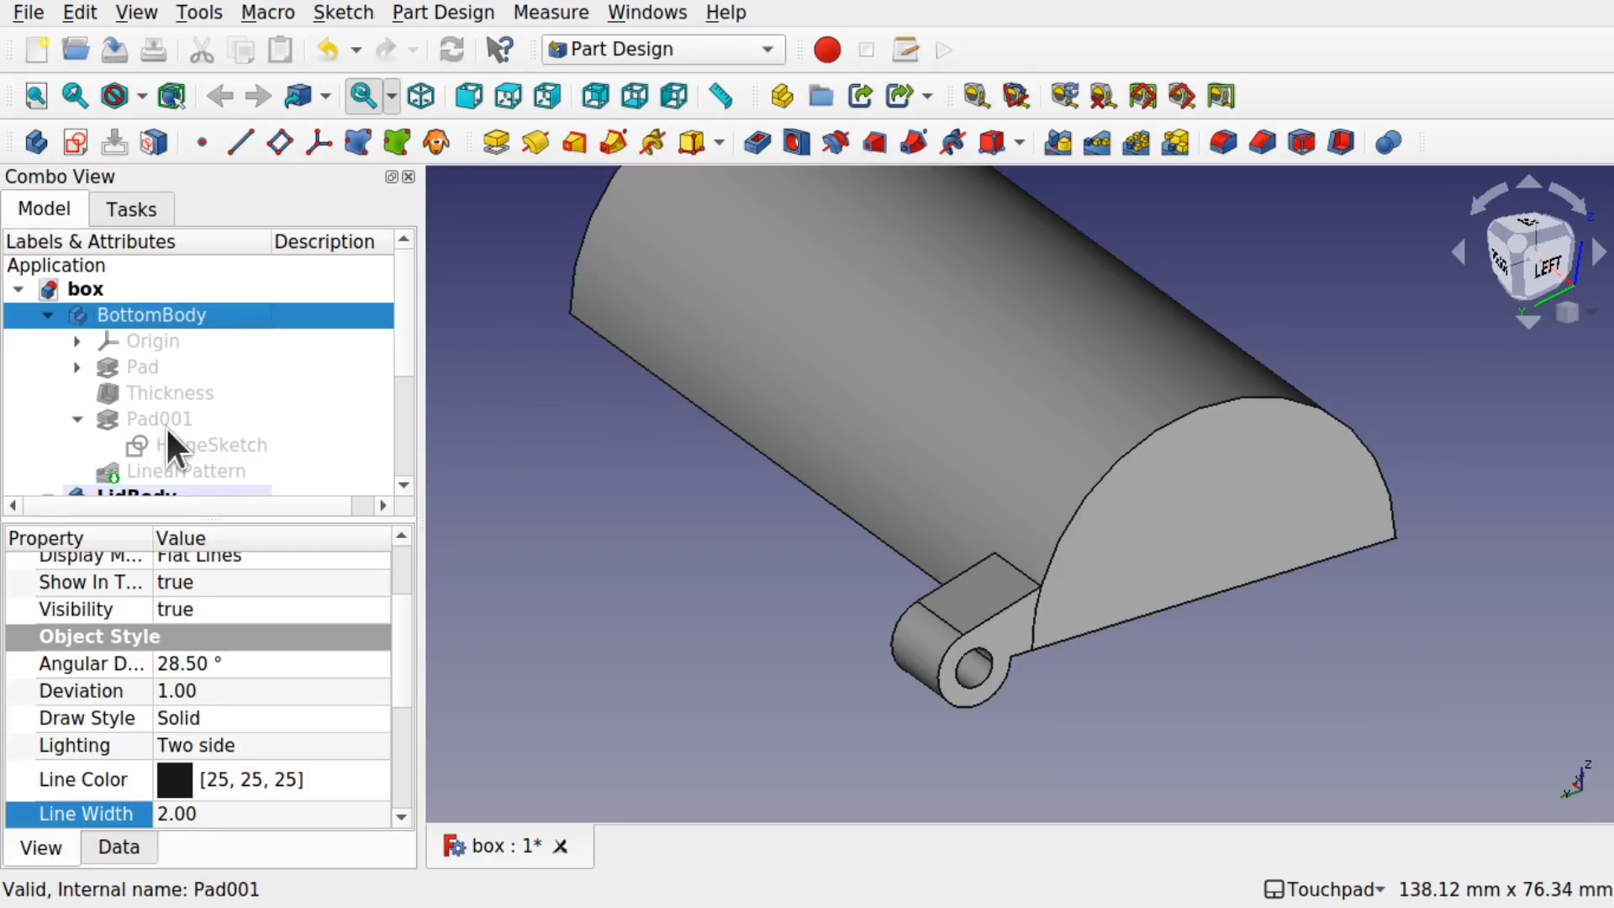
left_click(213, 471)
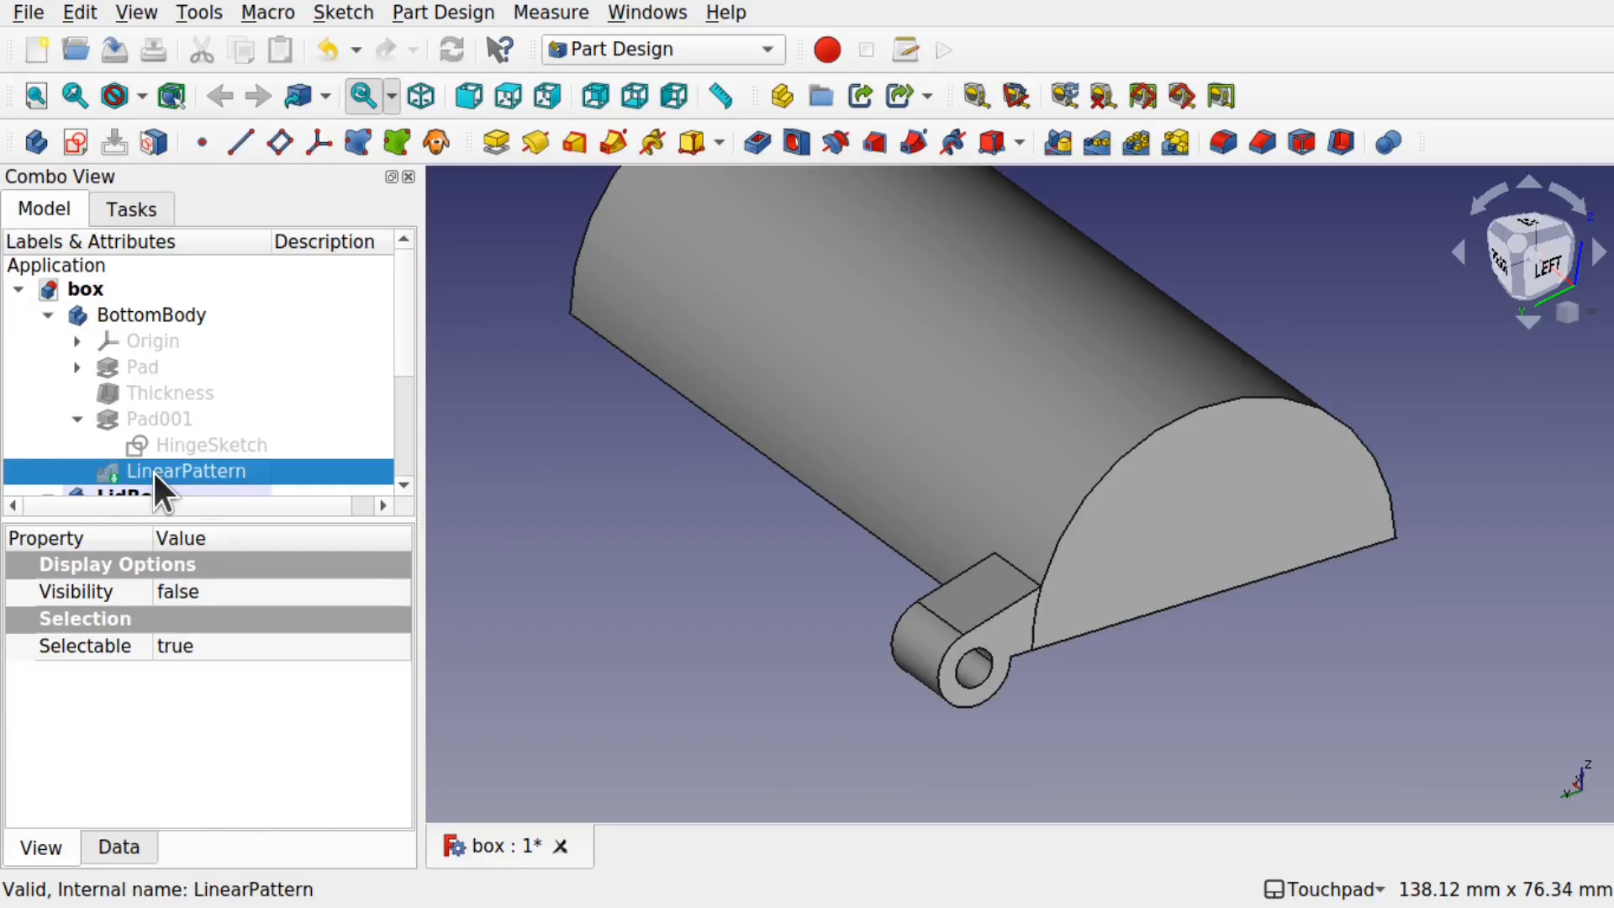
key("space")
left_click(501, 699)
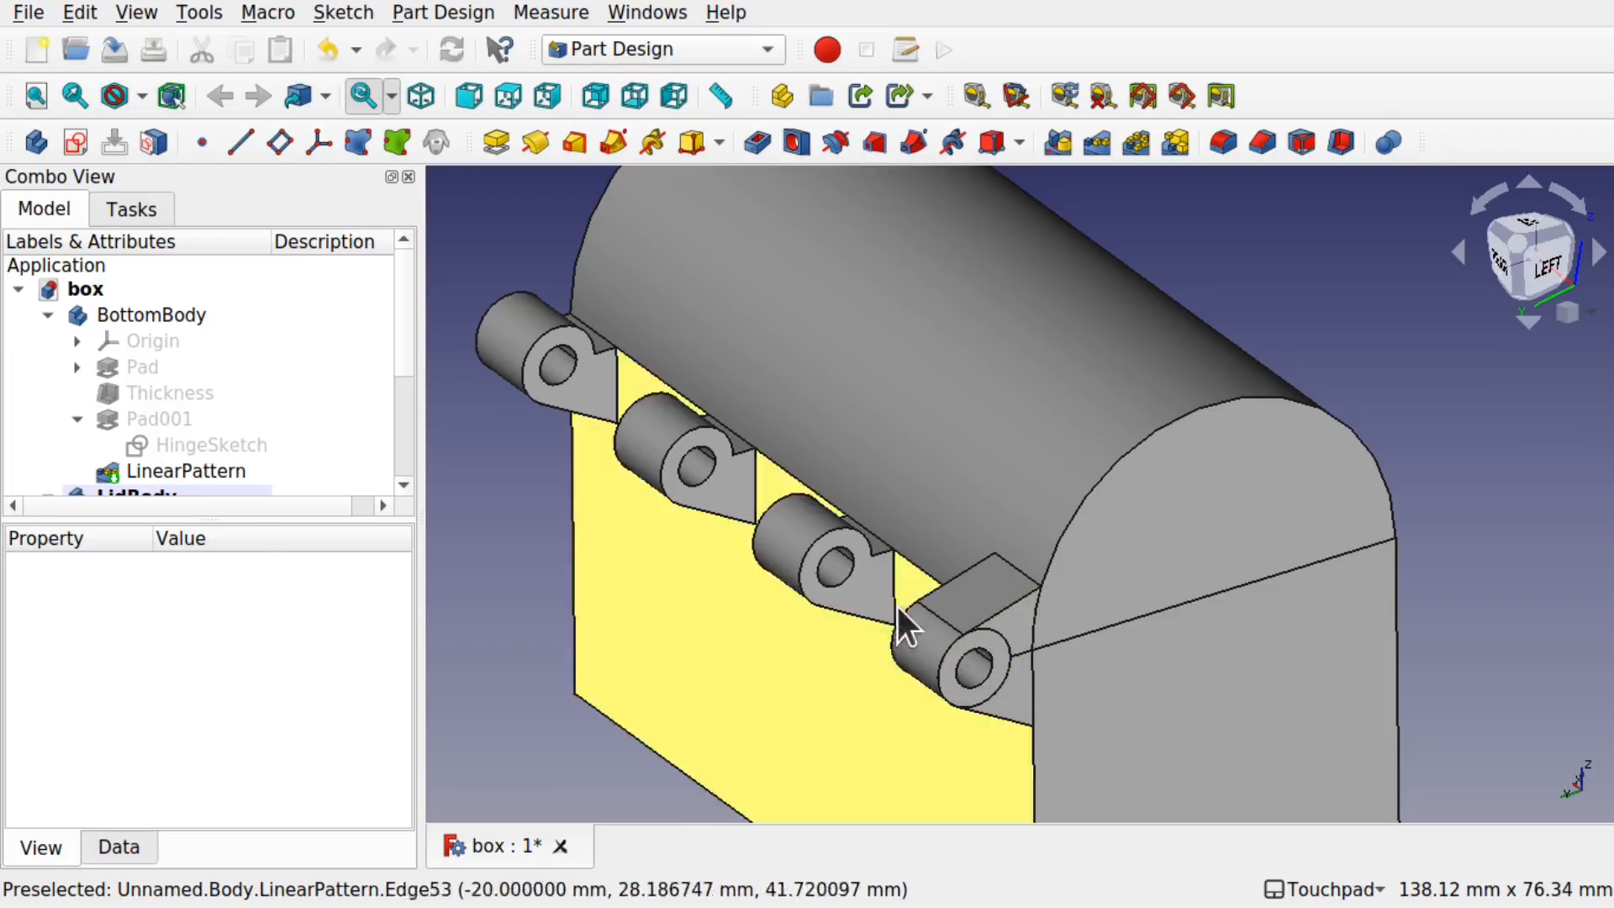
Step: Rename Sketch003, the sketch under Pad003 in the lid body, as LidHingeSketch
left_click_drag(958, 606, 1080, 660, "alt")
left_click_drag(845, 556, 887, 661, "alt")
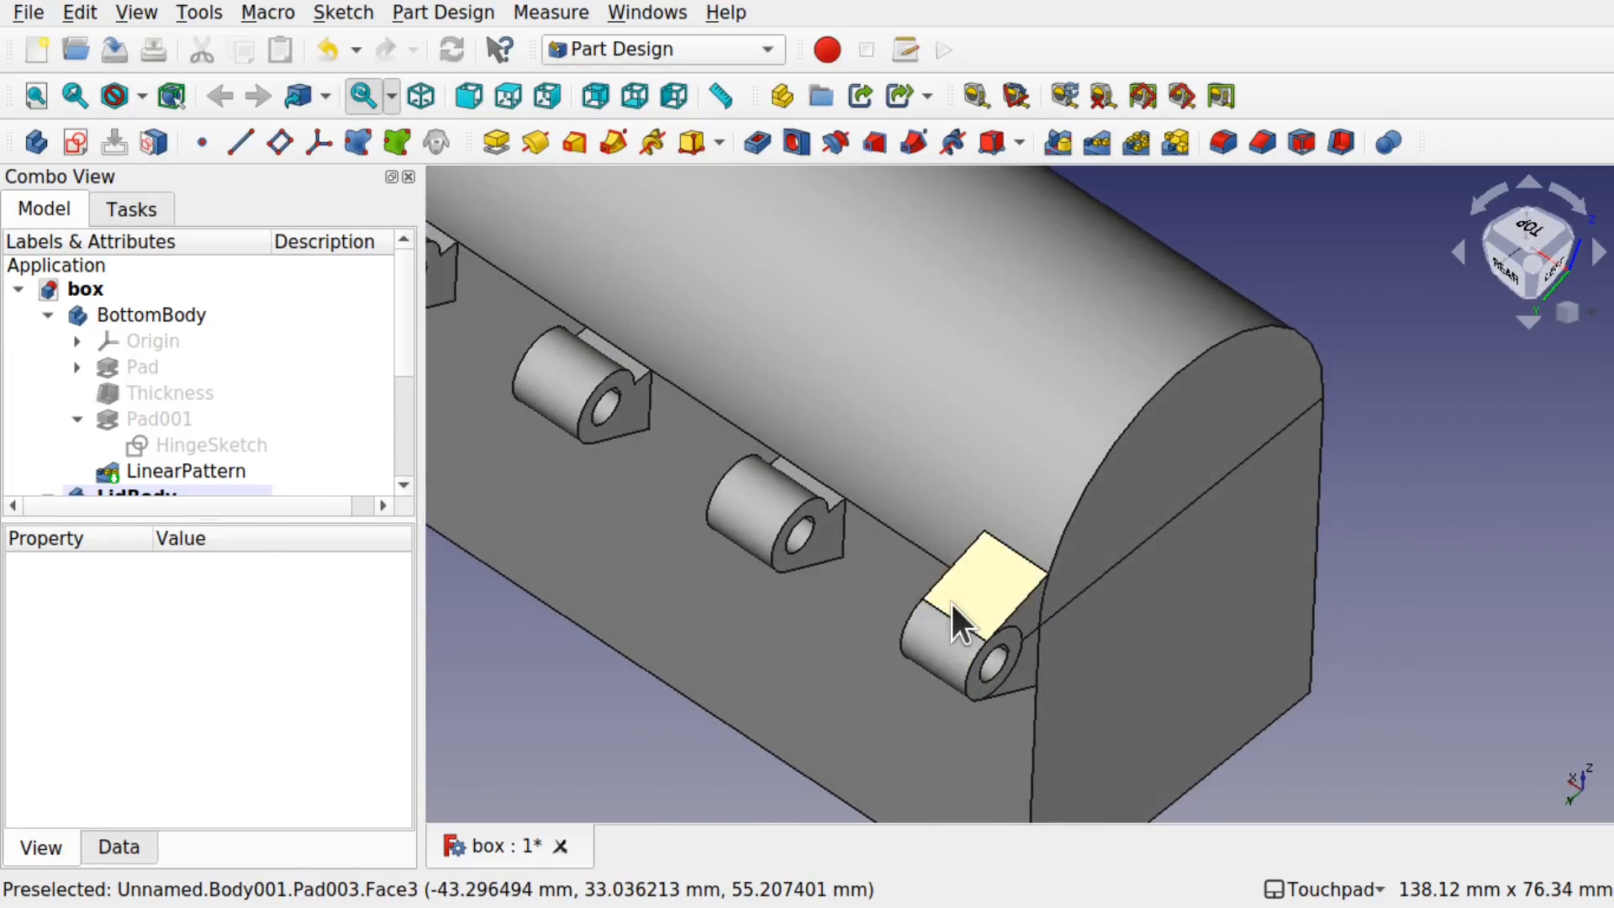
scroll(395, 331, "down", 1)
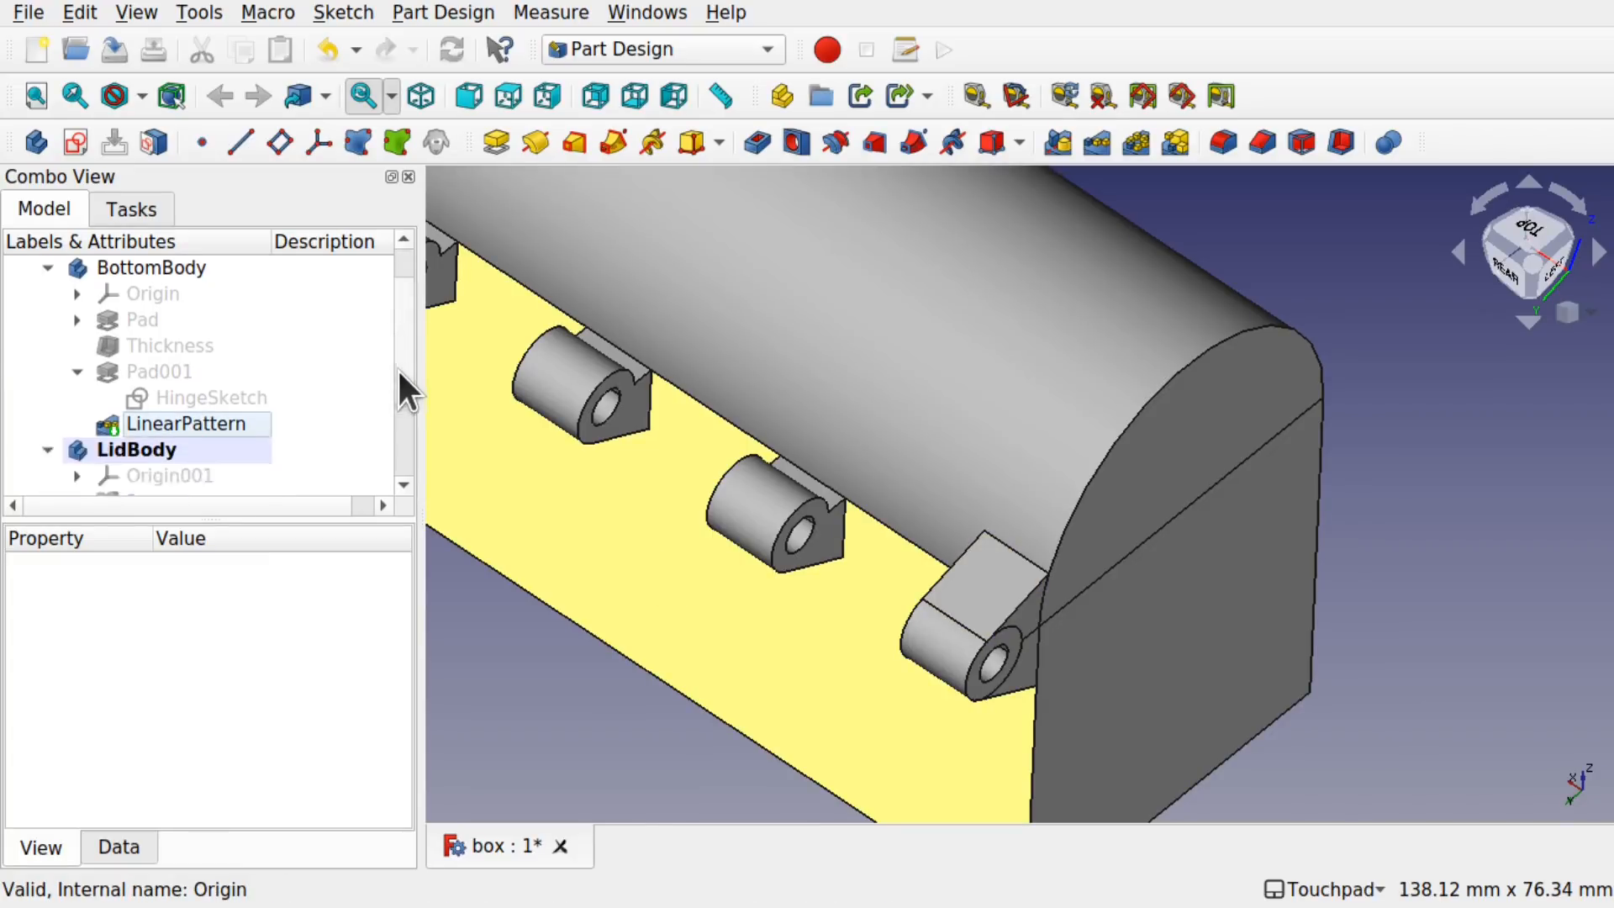
scroll(400, 411, "down", 3)
left_click(159, 472)
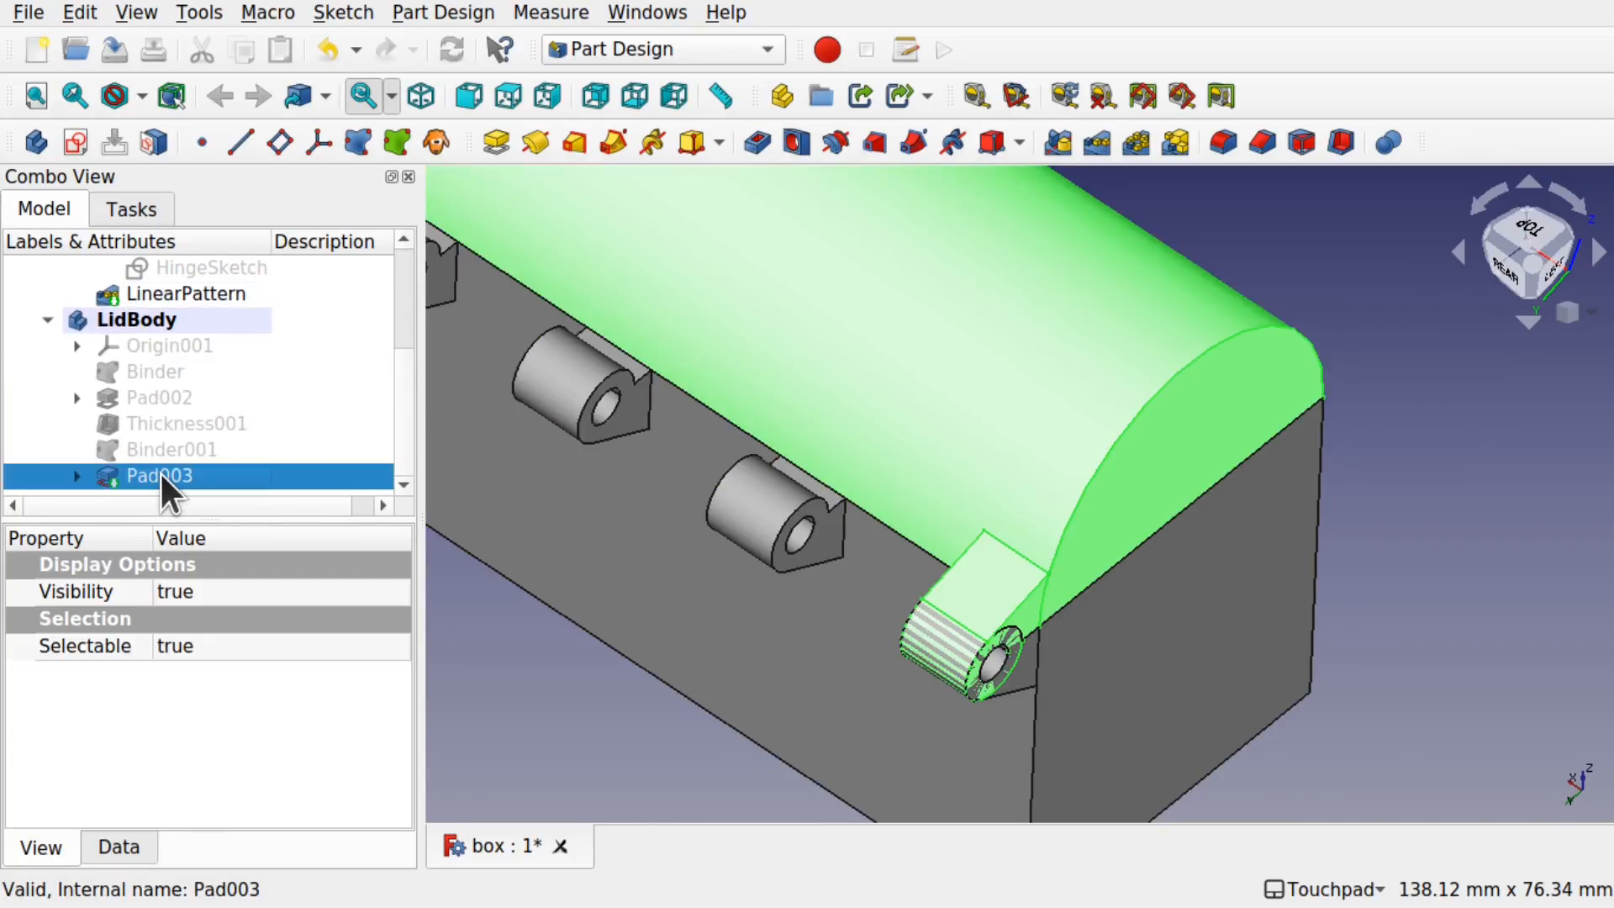
left_click(80, 475)
scroll(395, 420, "down", 1)
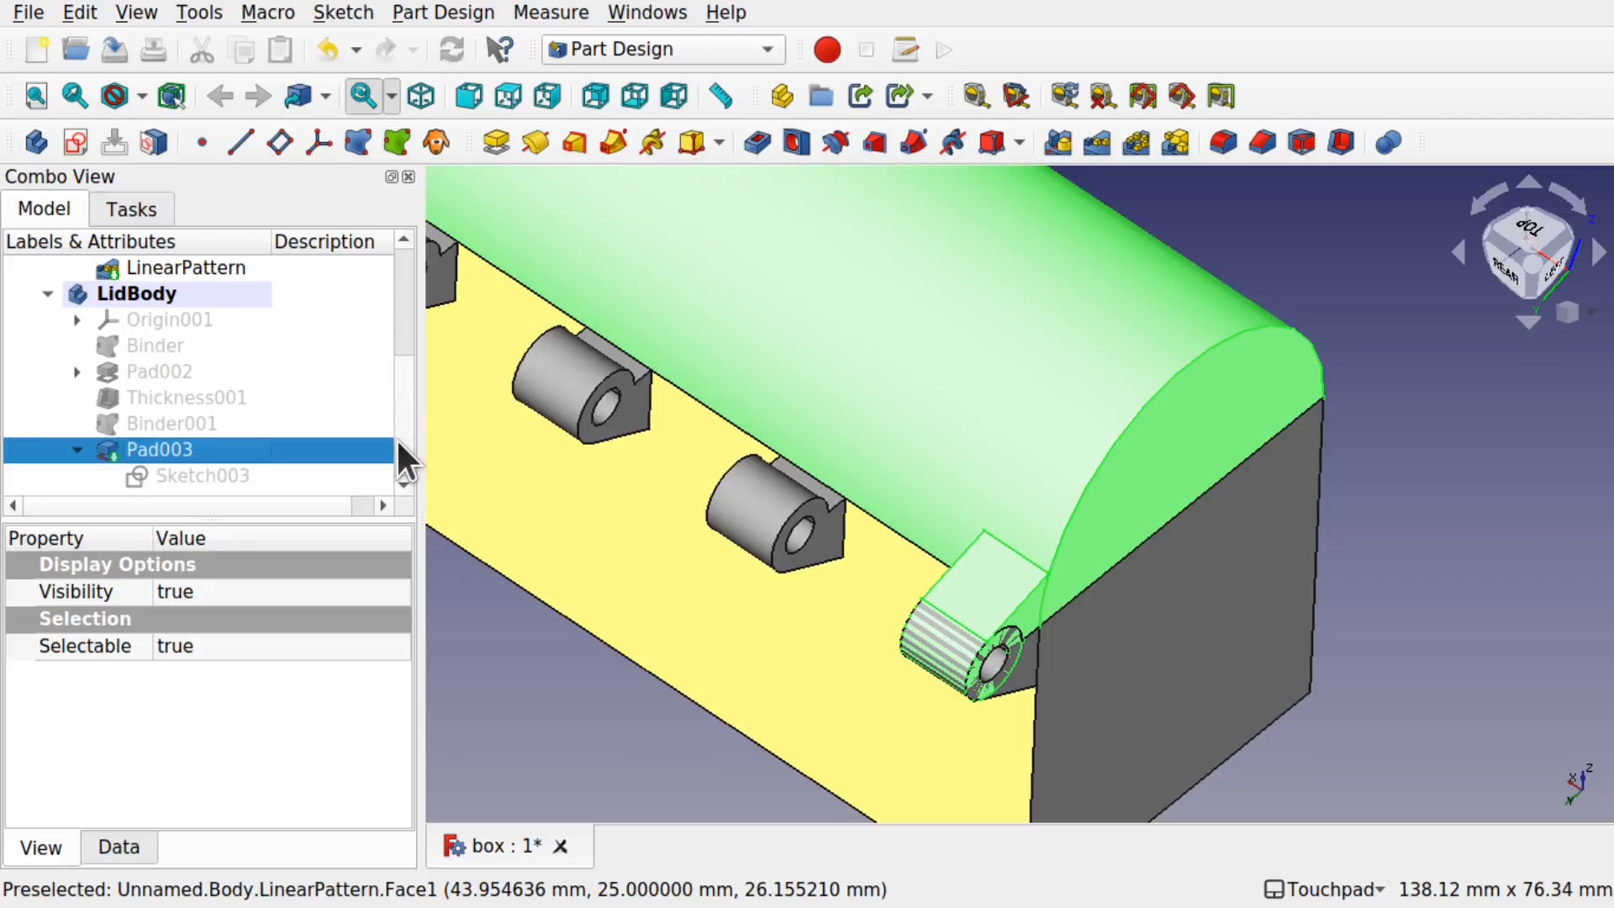
left_click(235, 474)
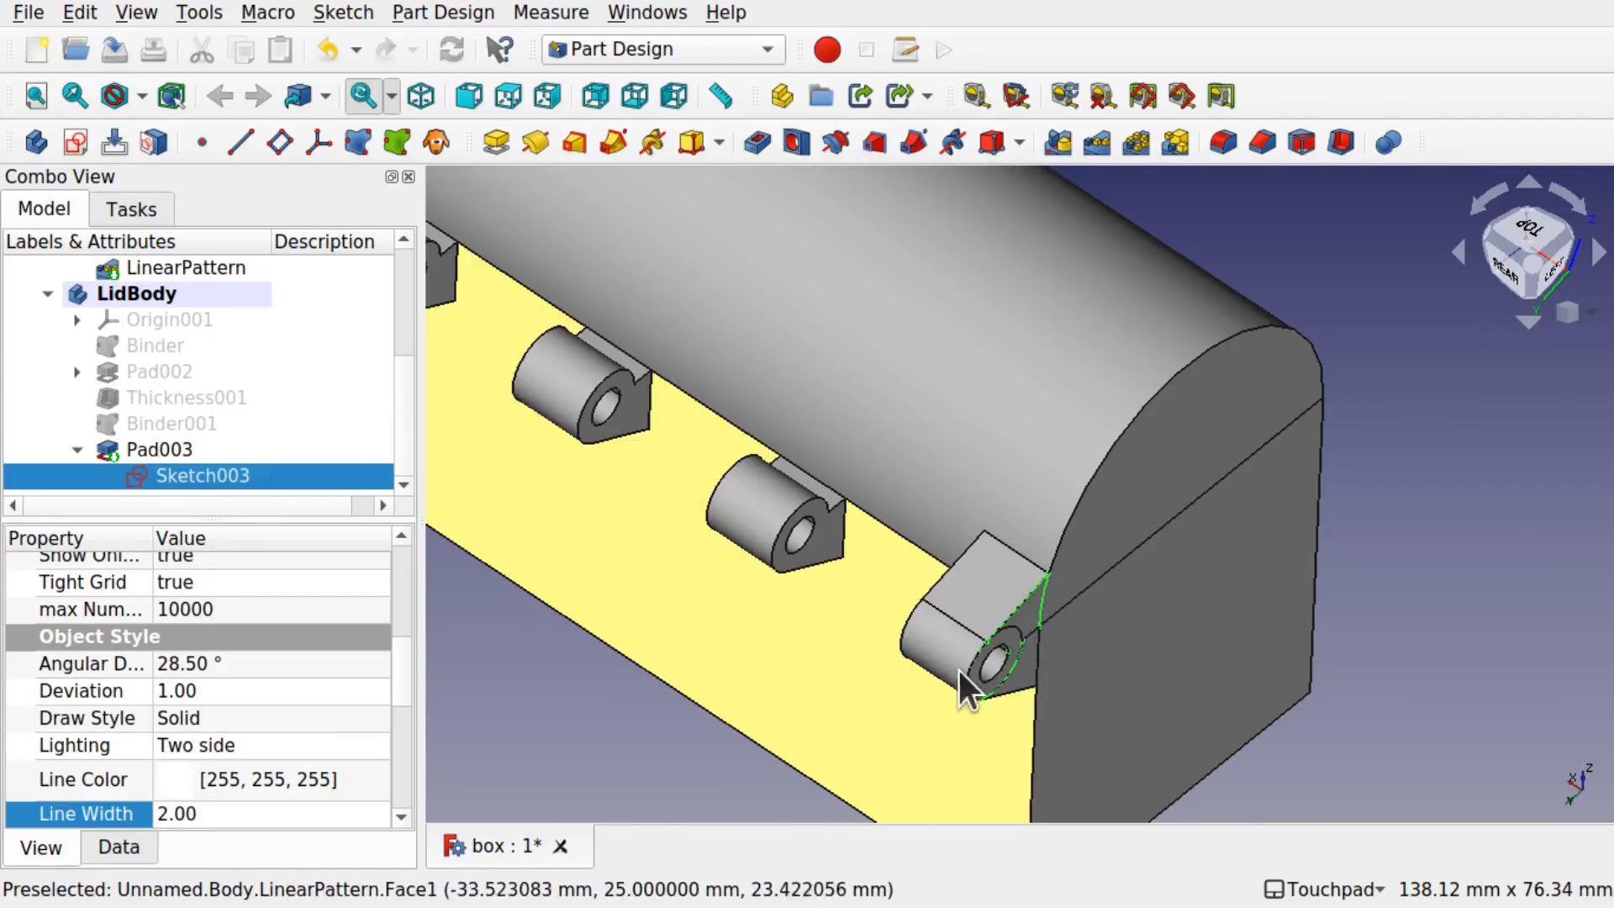
right_click(195, 469)
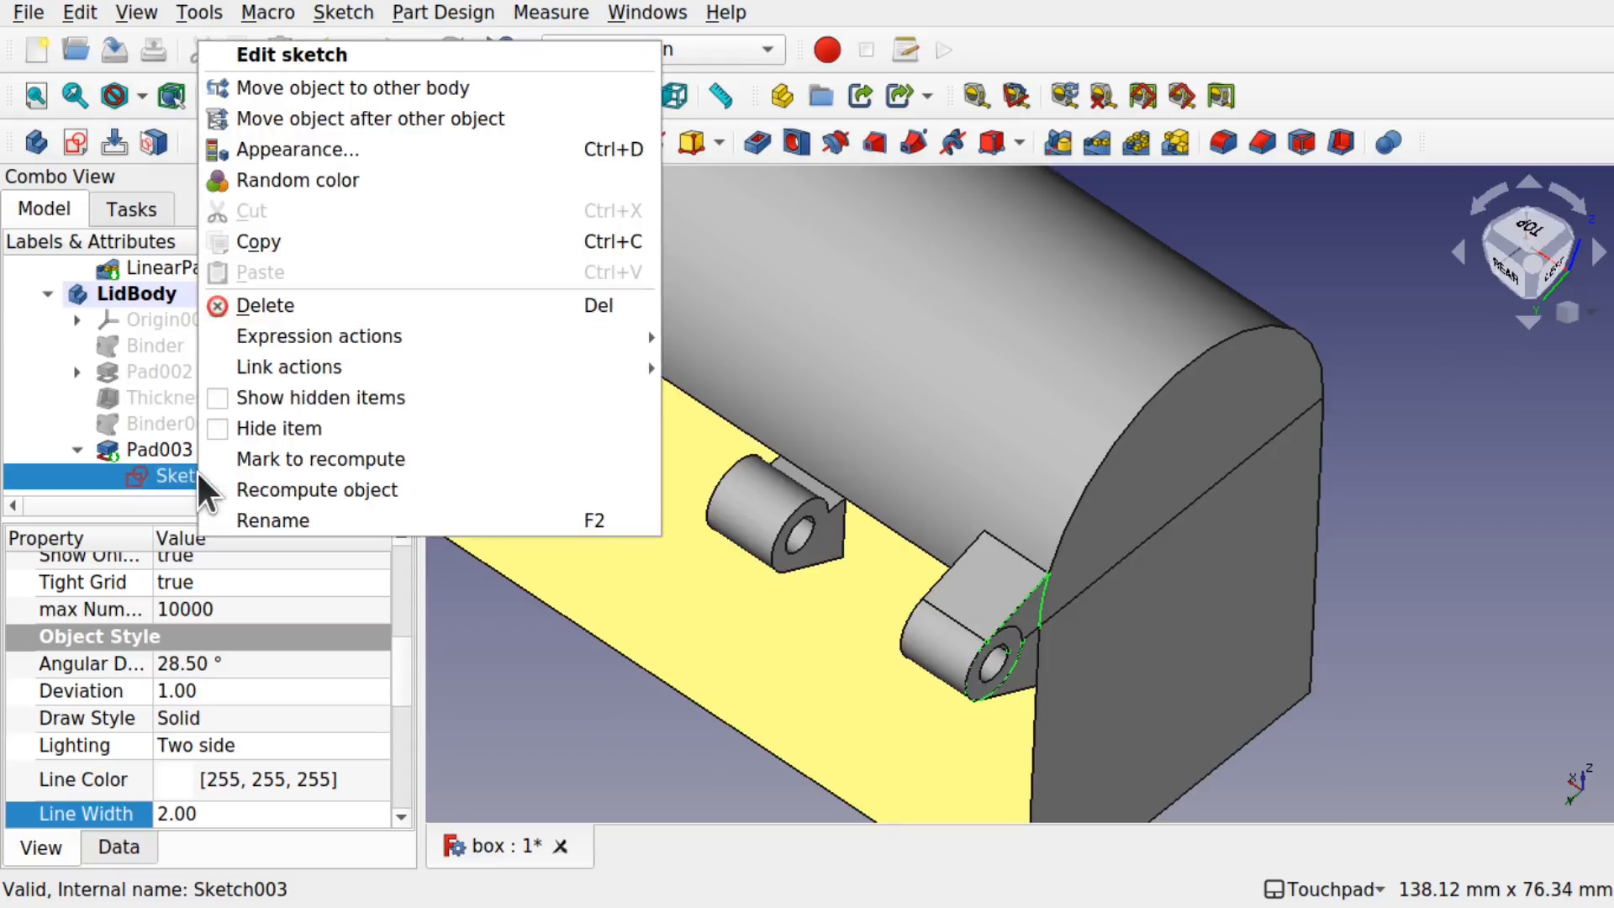
left_click(281, 519)
type("Lid")
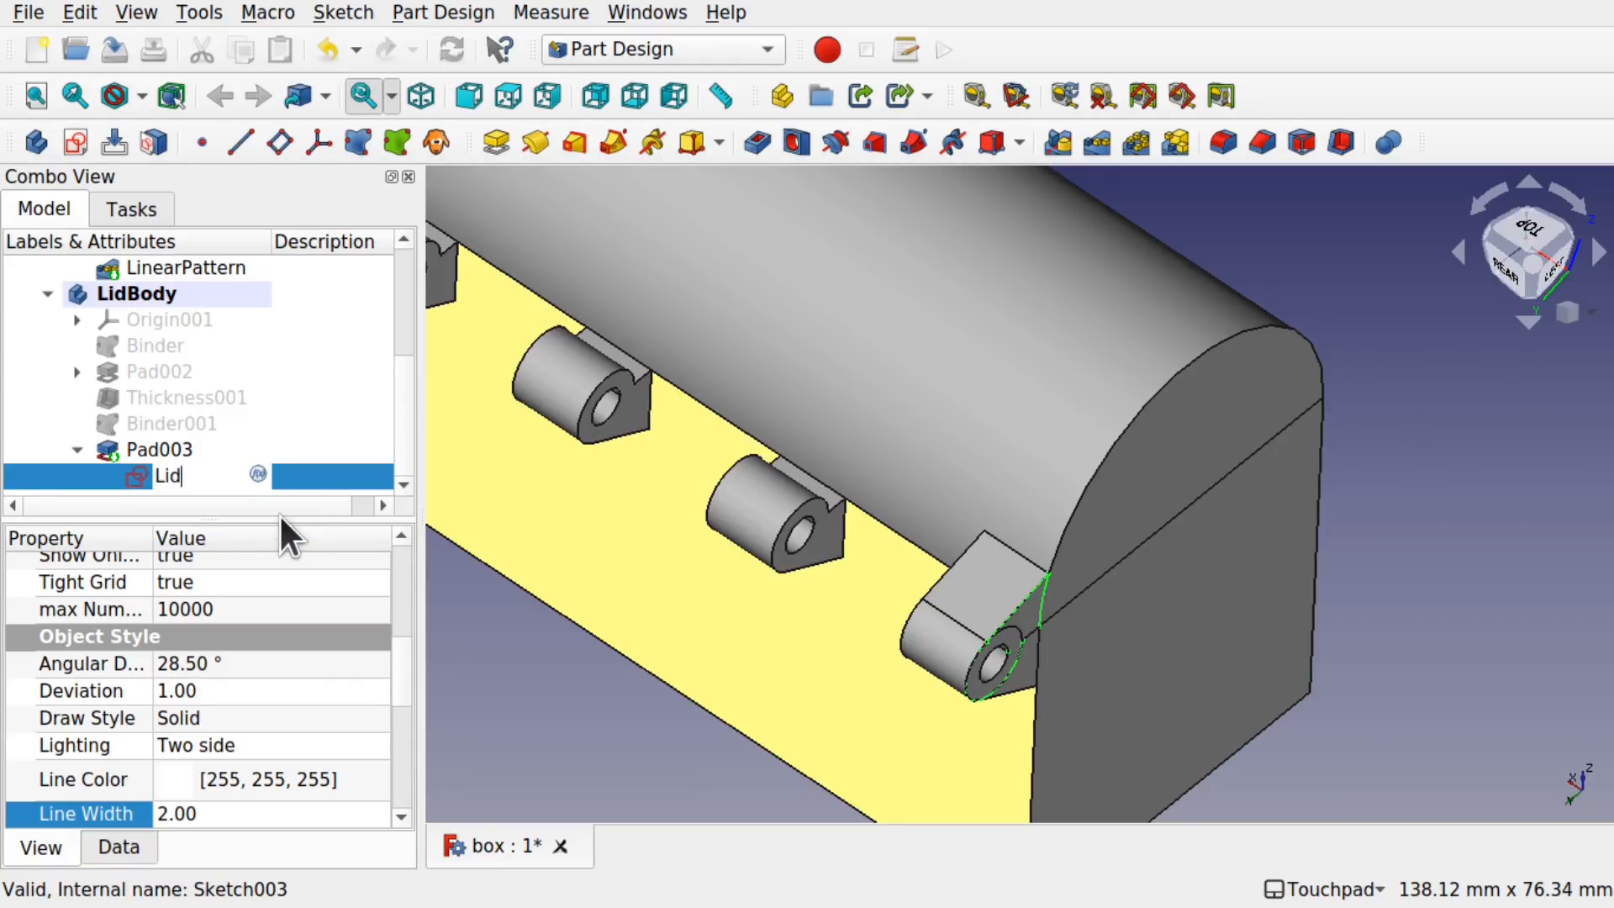
type("Hing")
type("eSketch")
key("Return")
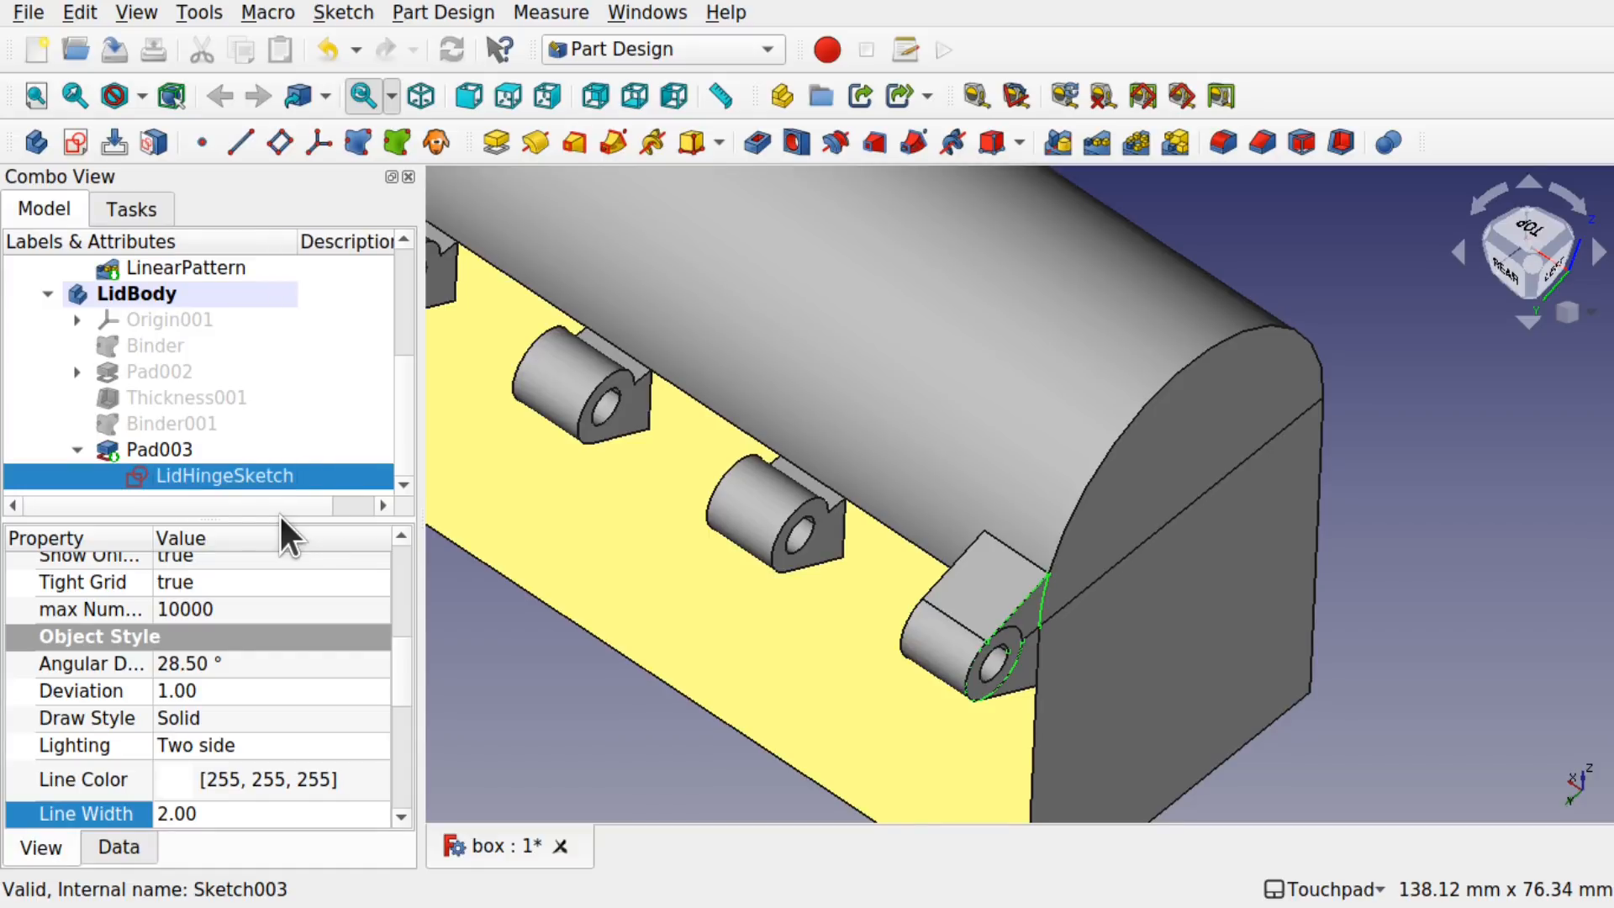
Step: Set the LidHingeSketch line width to 4 and hide the bottom body's LinearPattern
left_click(272, 807)
type("4")
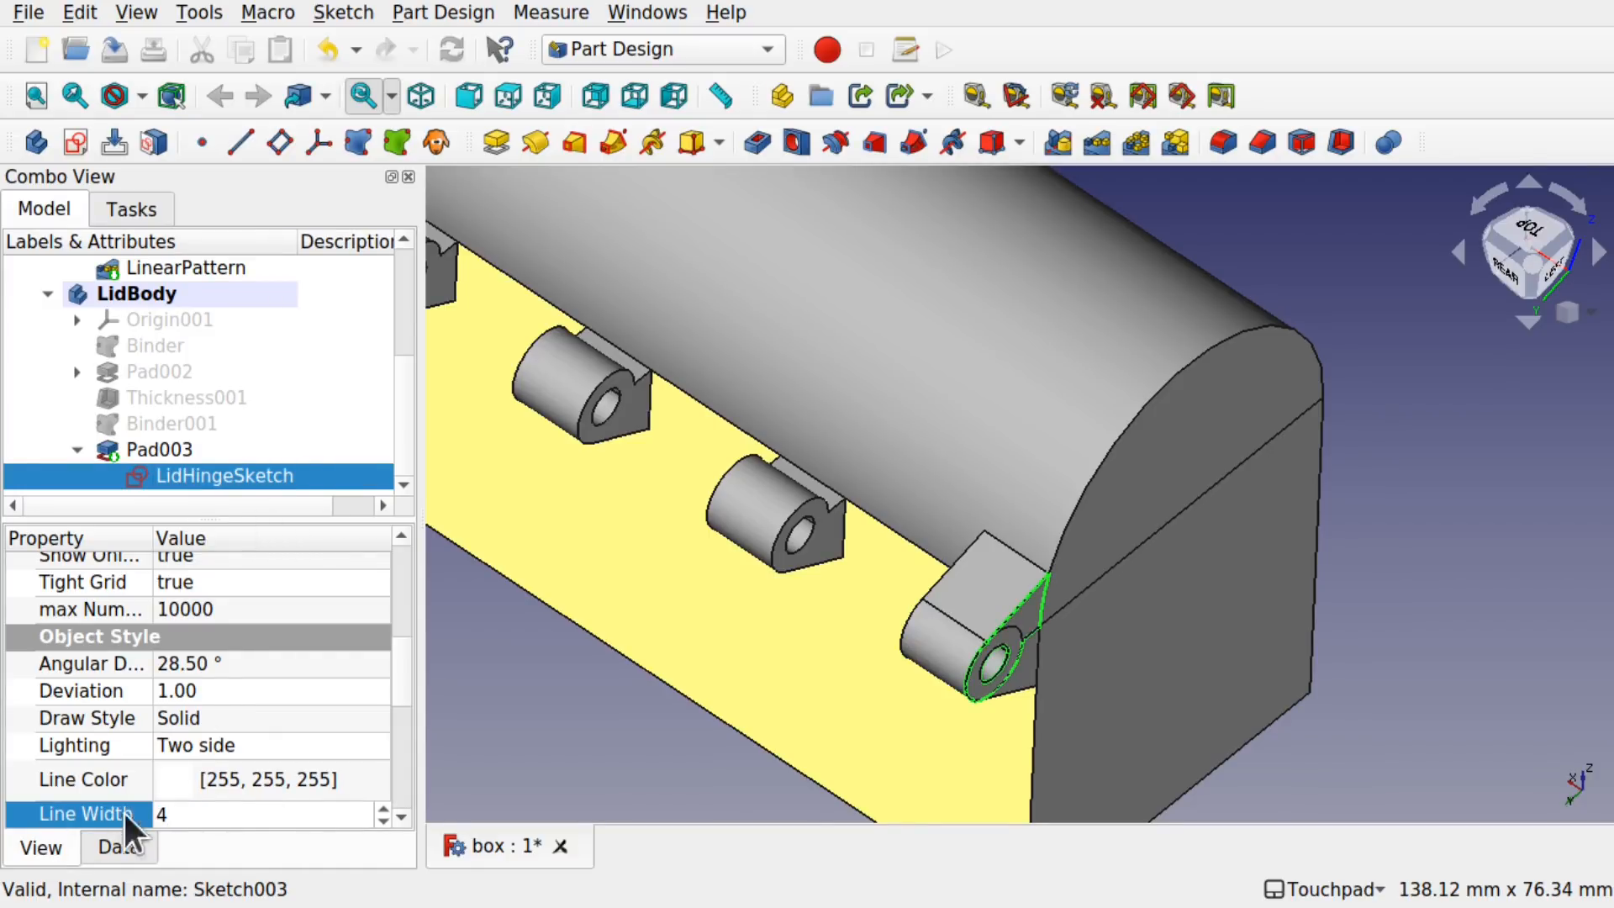
left_click(255, 794)
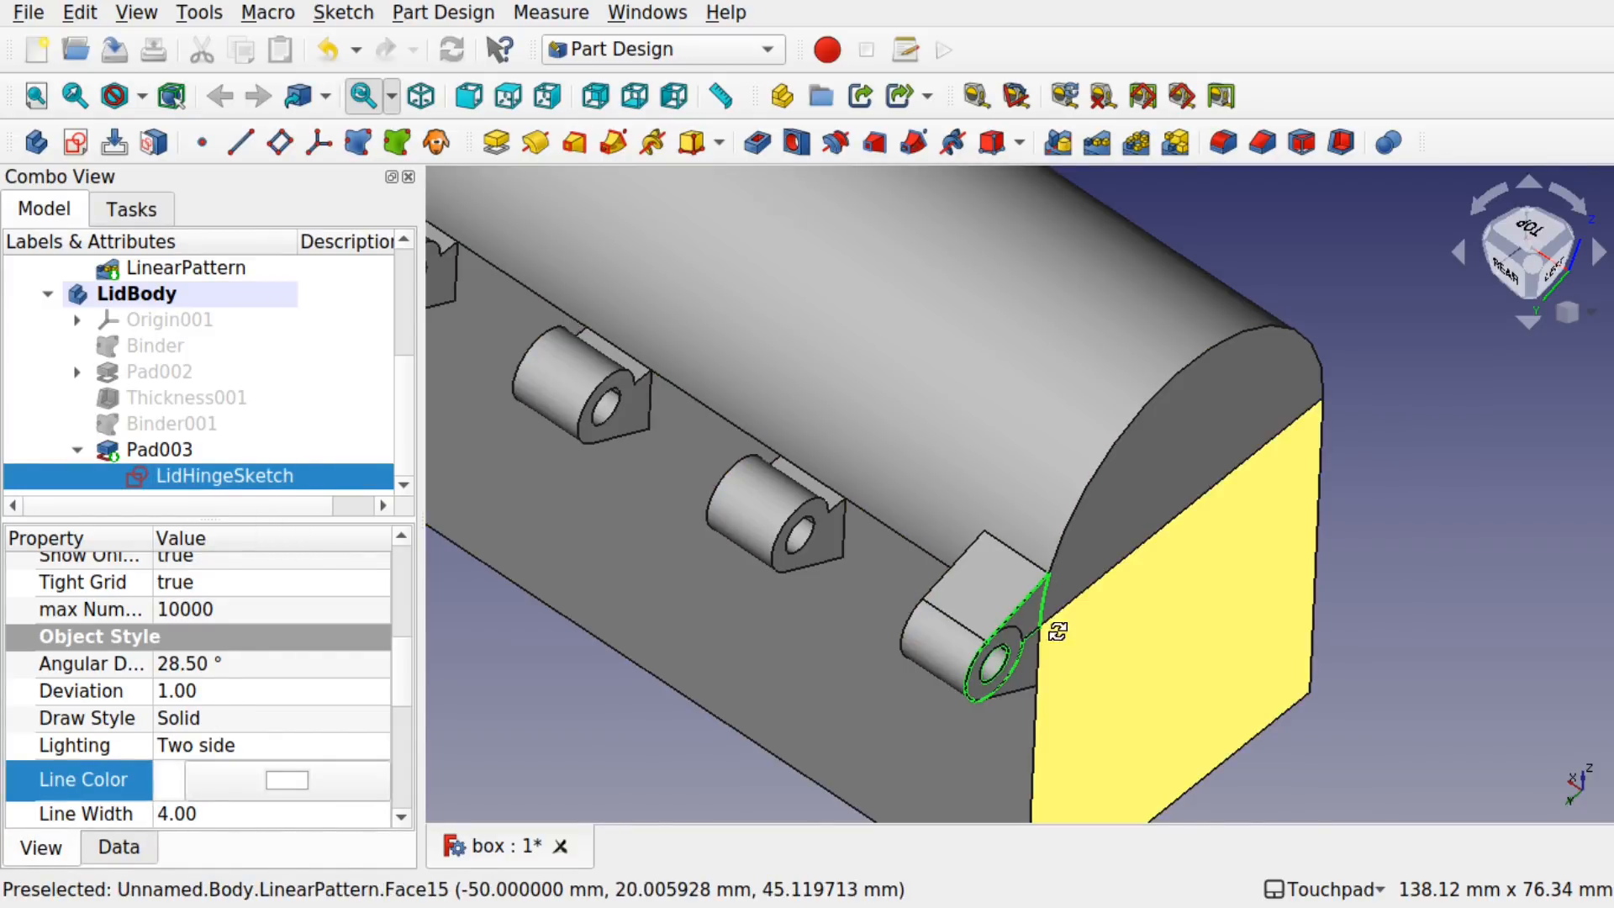
mouse_move(1056, 630)
left_mouse_down("alt")
mouse_move(1006, 627)
mouse_move(1018, 628)
left_mouse_up("alt")
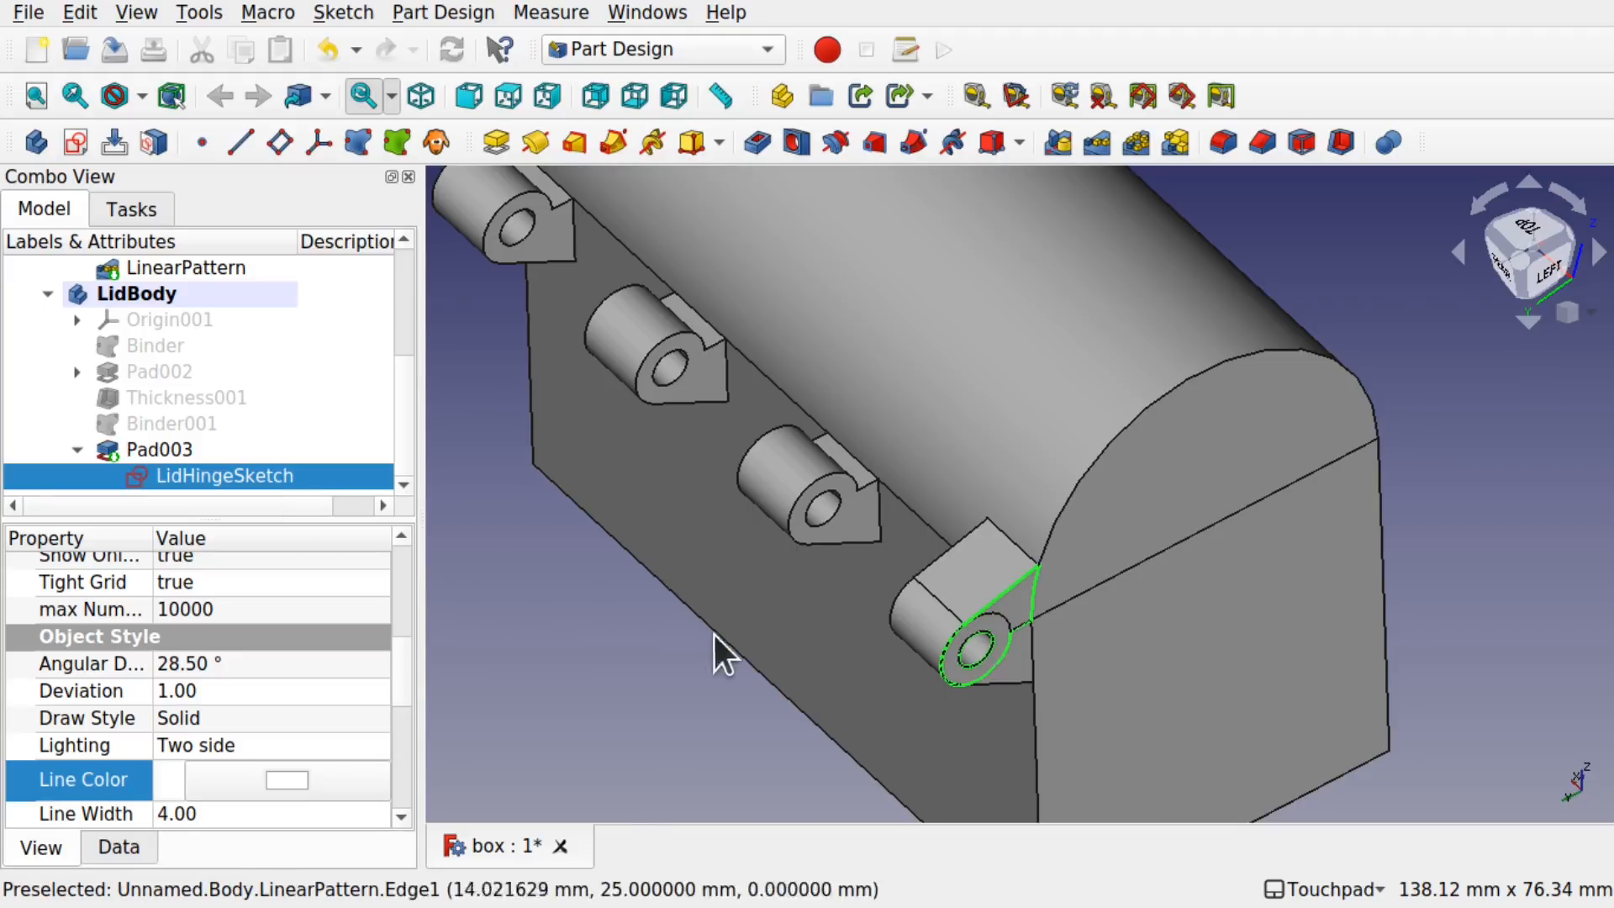
left_click(787, 618)
key("space")
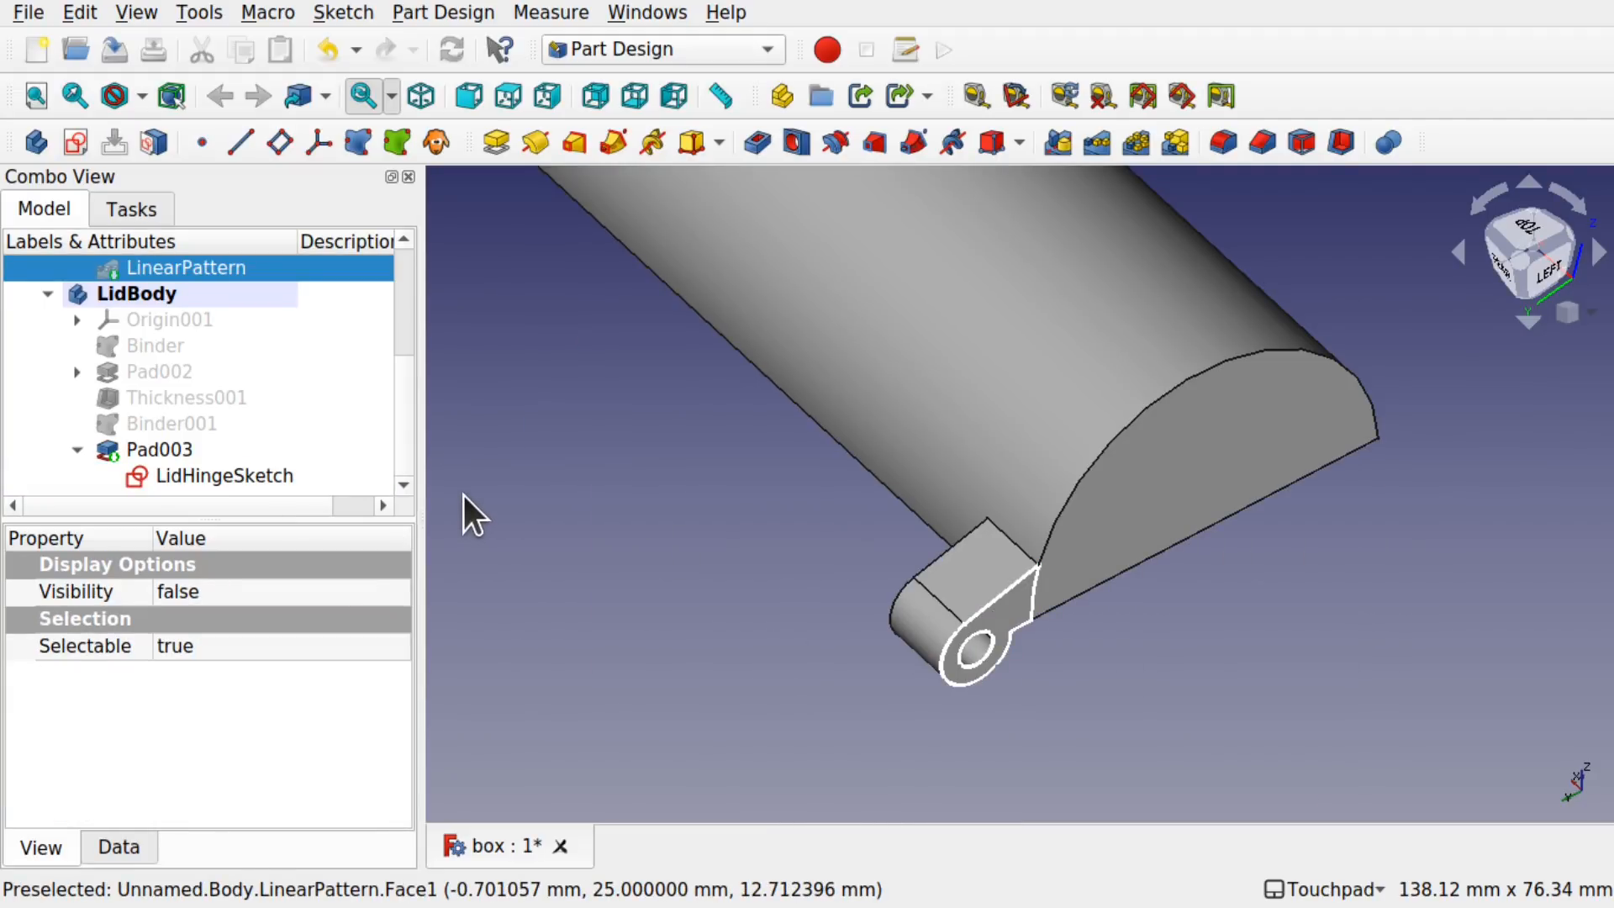
Step: Expand LidHingeSketch's attachment offset to inspect its x, y and z position values
left_click(244, 474)
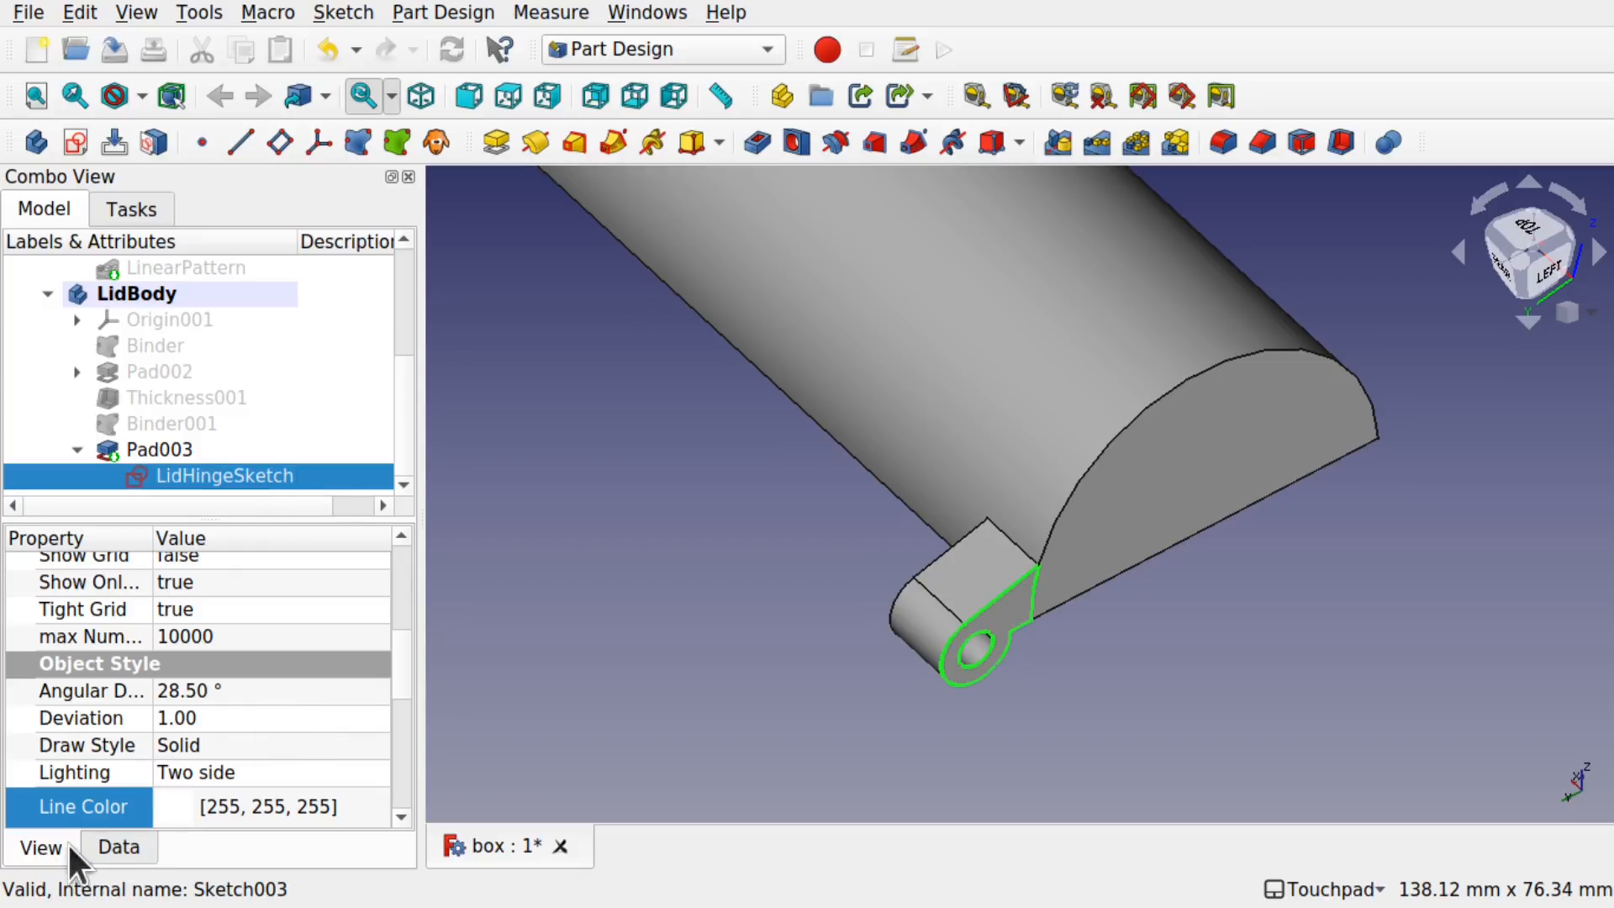
left_click(115, 849)
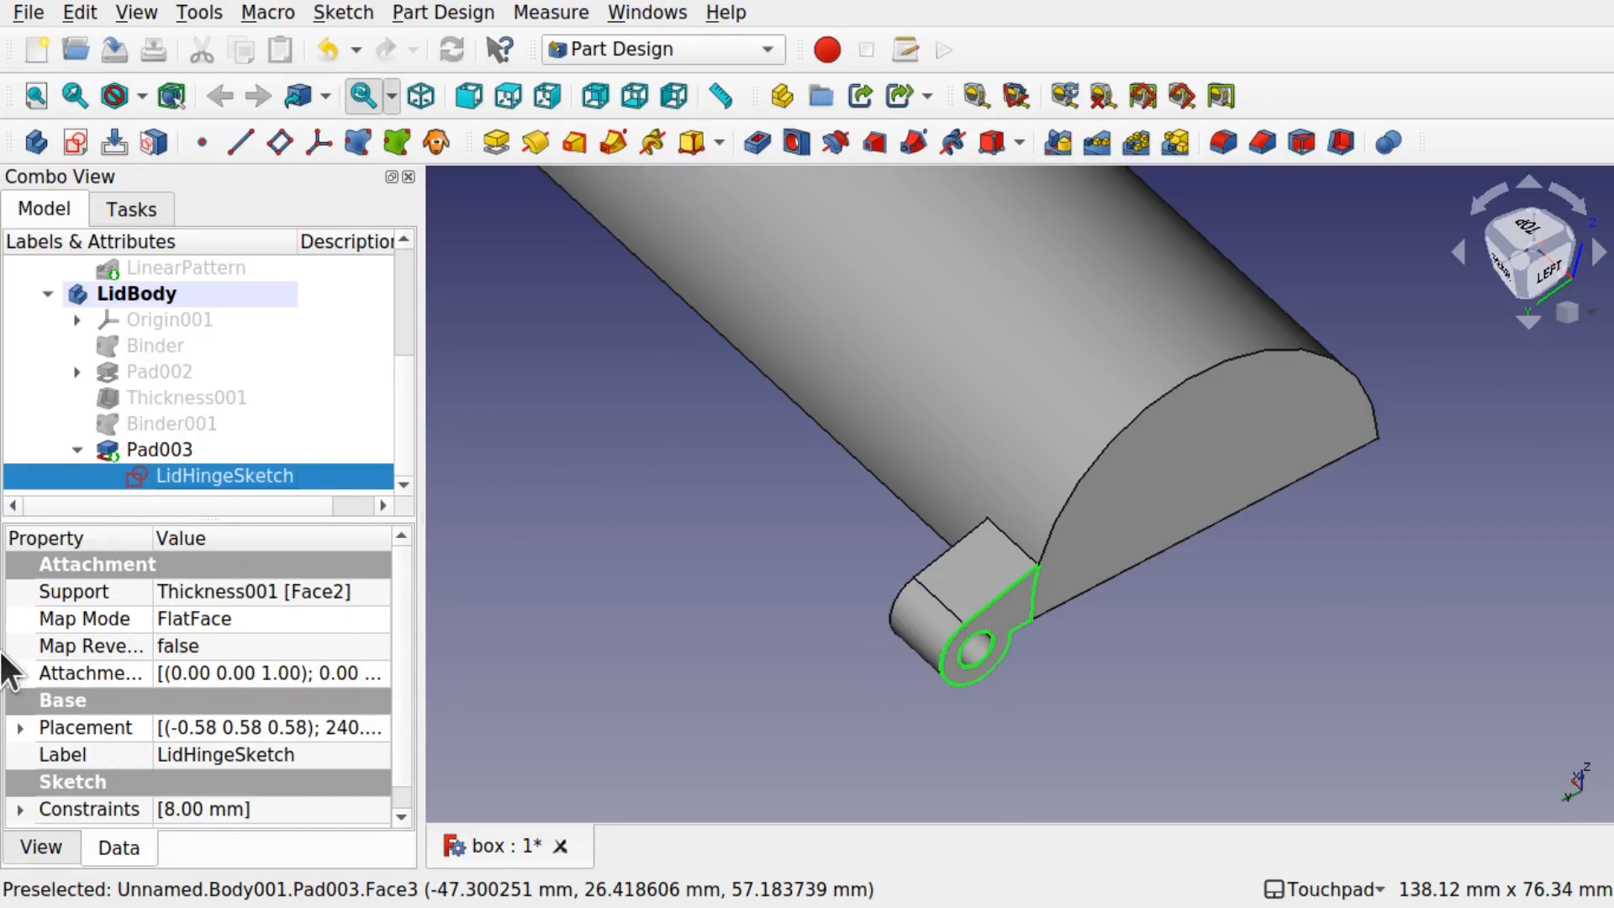
left_click(17, 672)
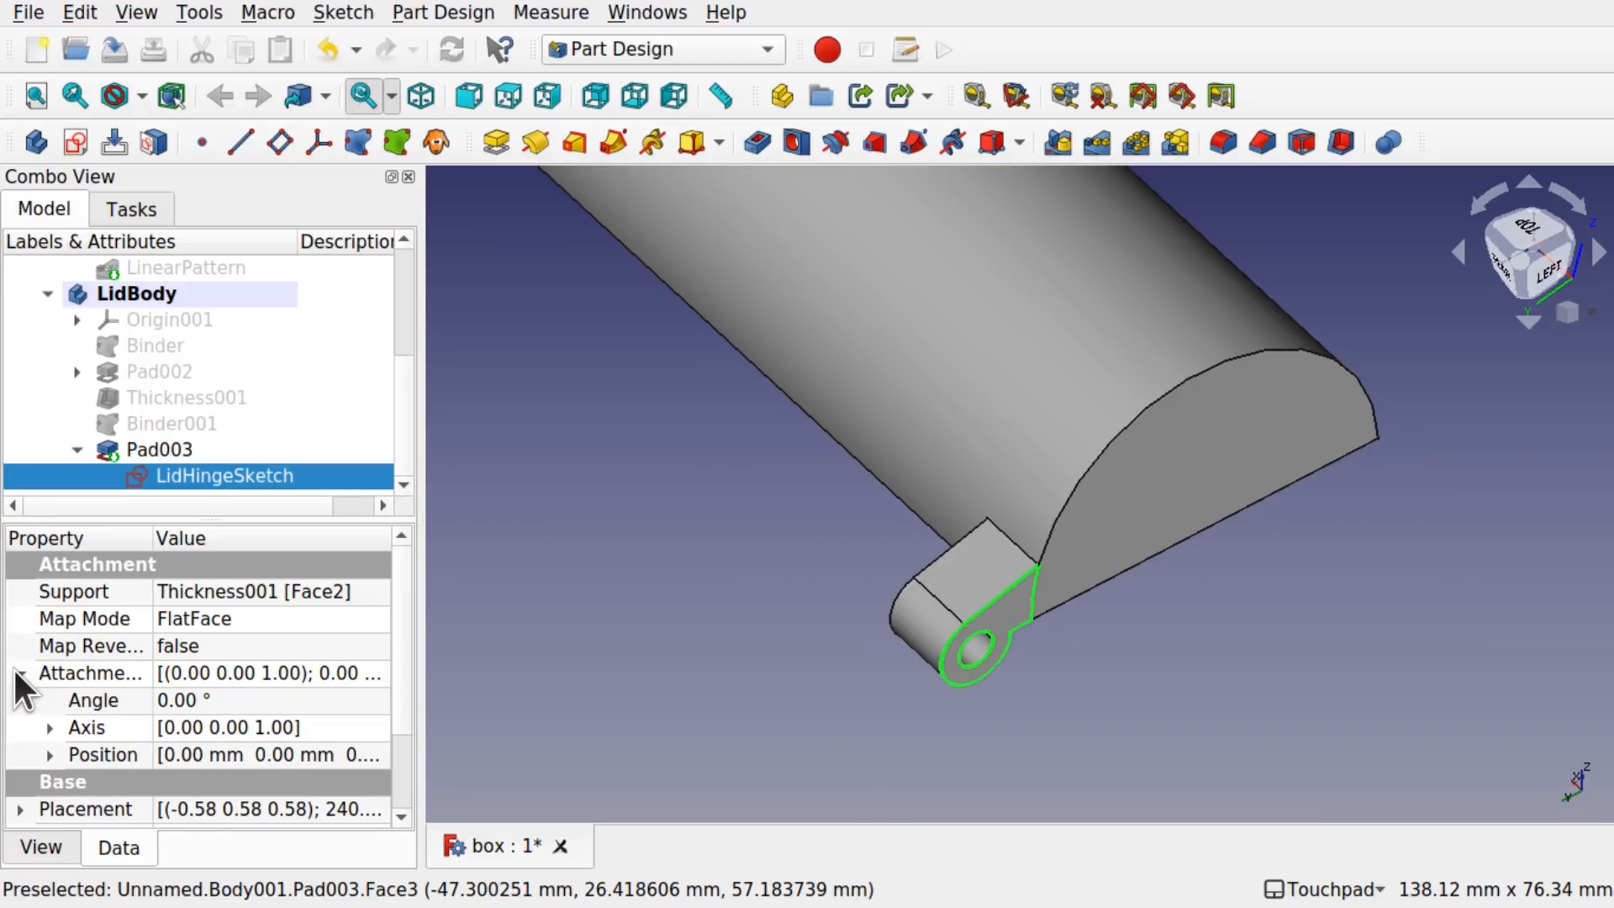
left_click(50, 755)
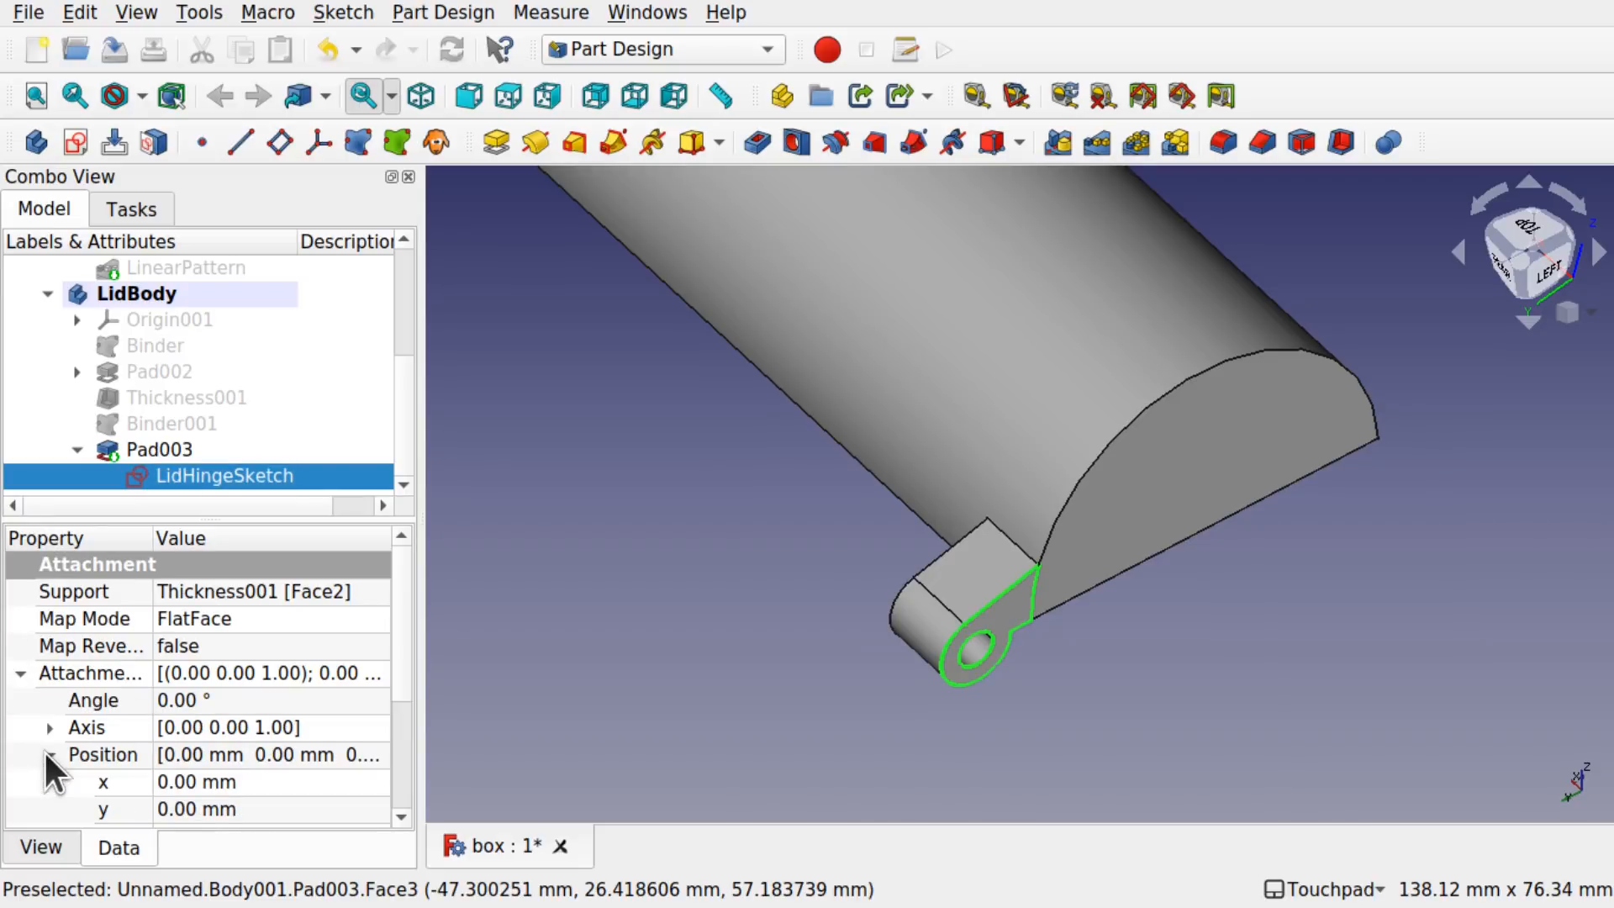
scroll(398, 637, "down", 2)
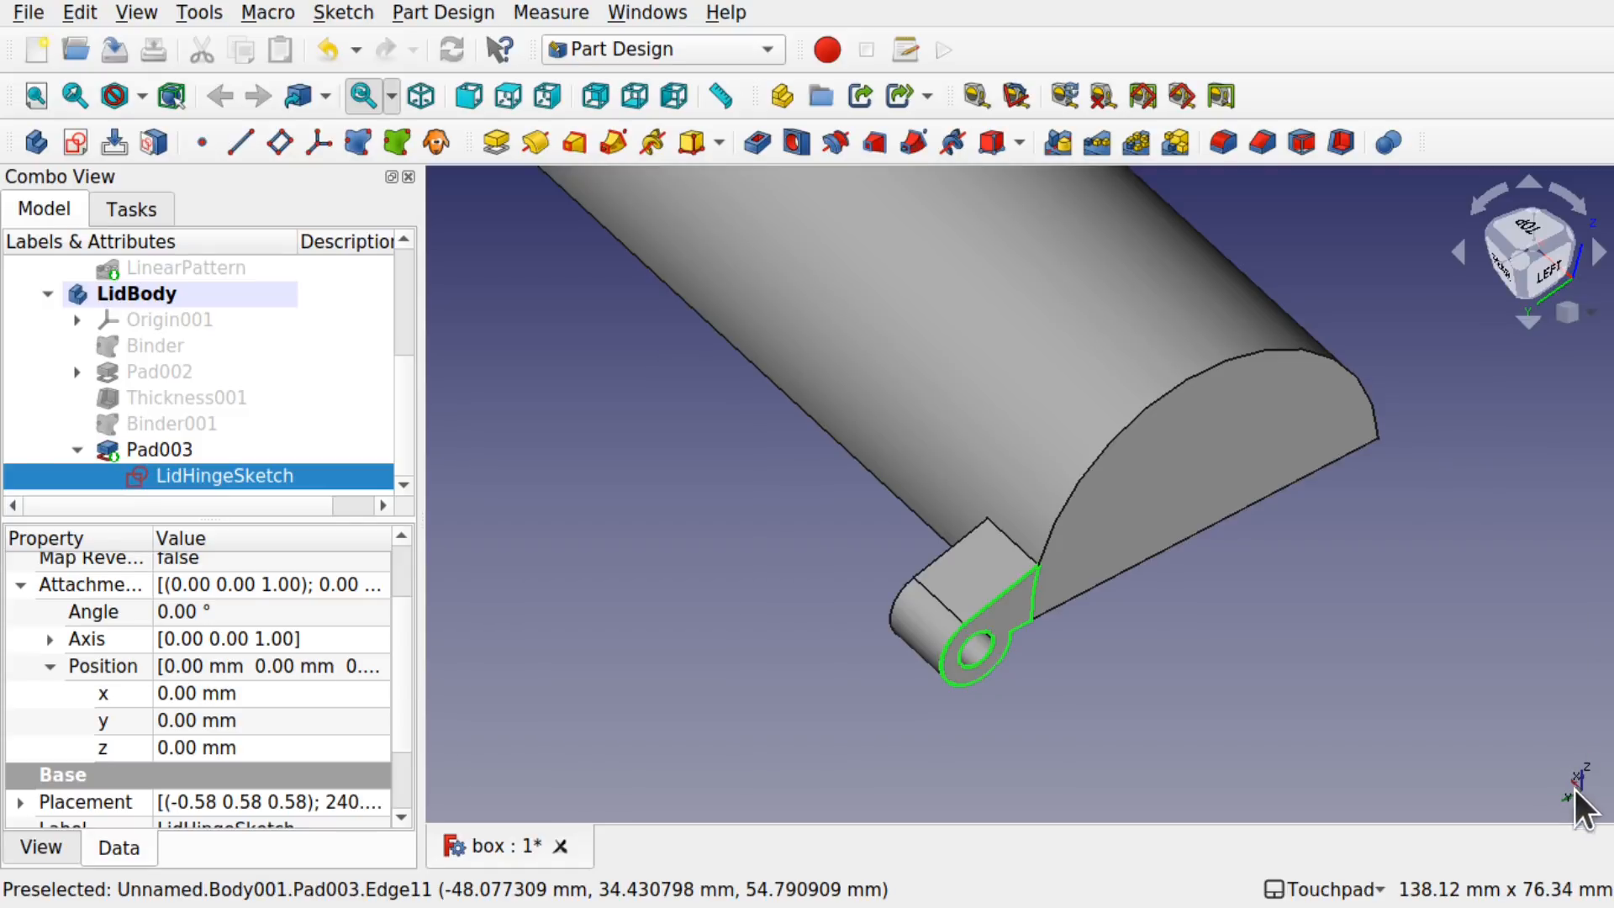
Step: Open LidHingeSketch, examine how its axes are oriented relative to the lid, and close the sketch
double_click(194, 475)
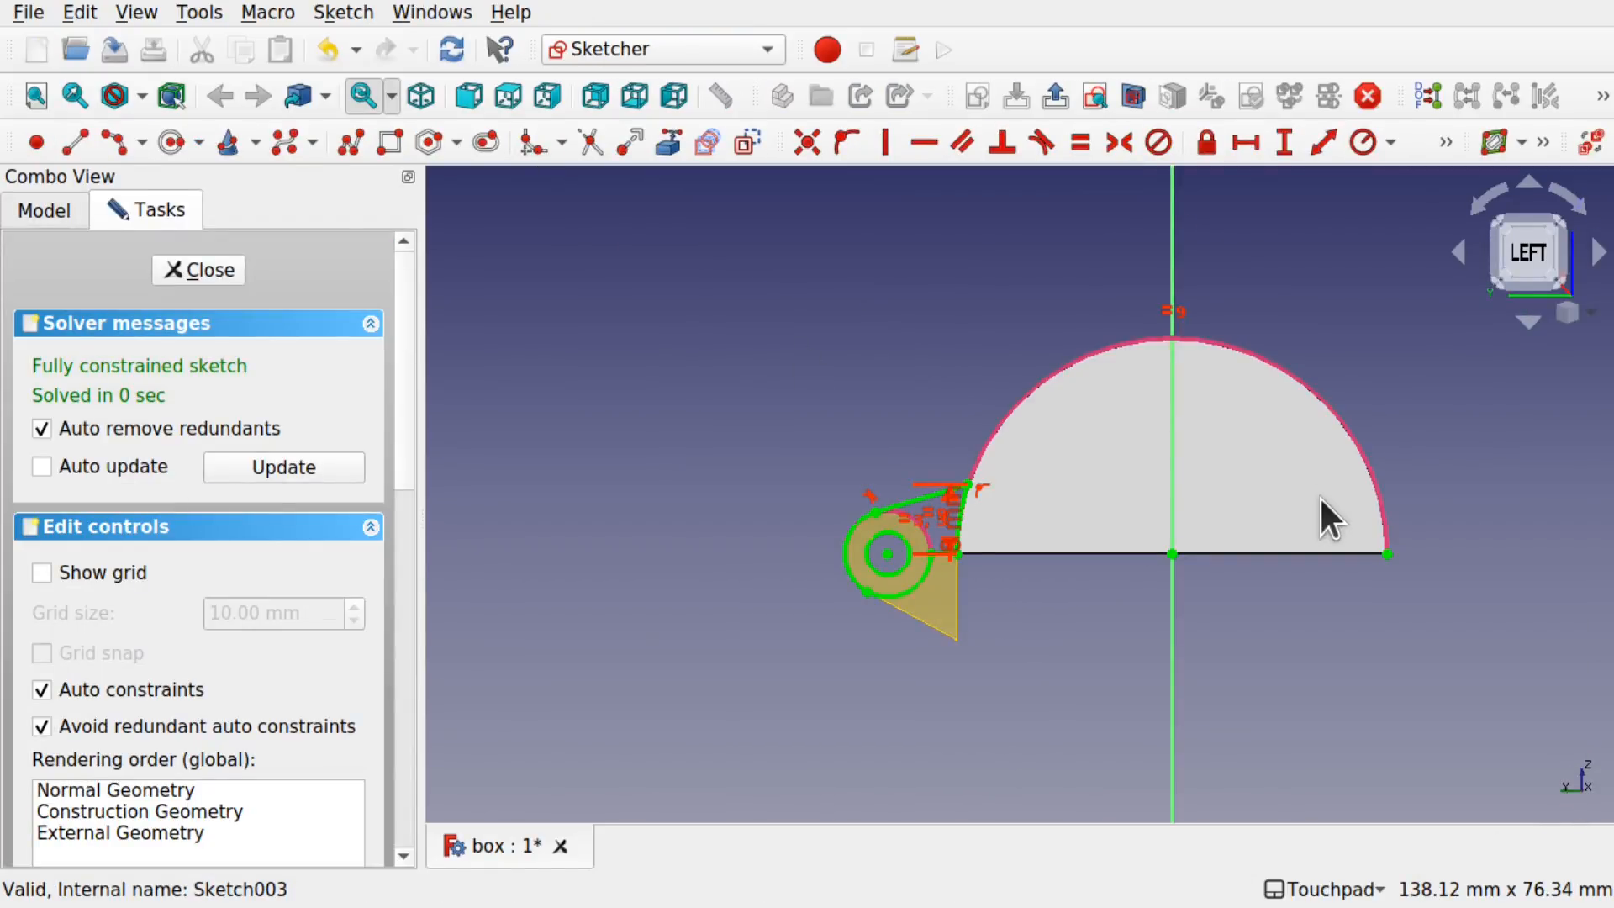
scroll(1259, 659, "down", 3)
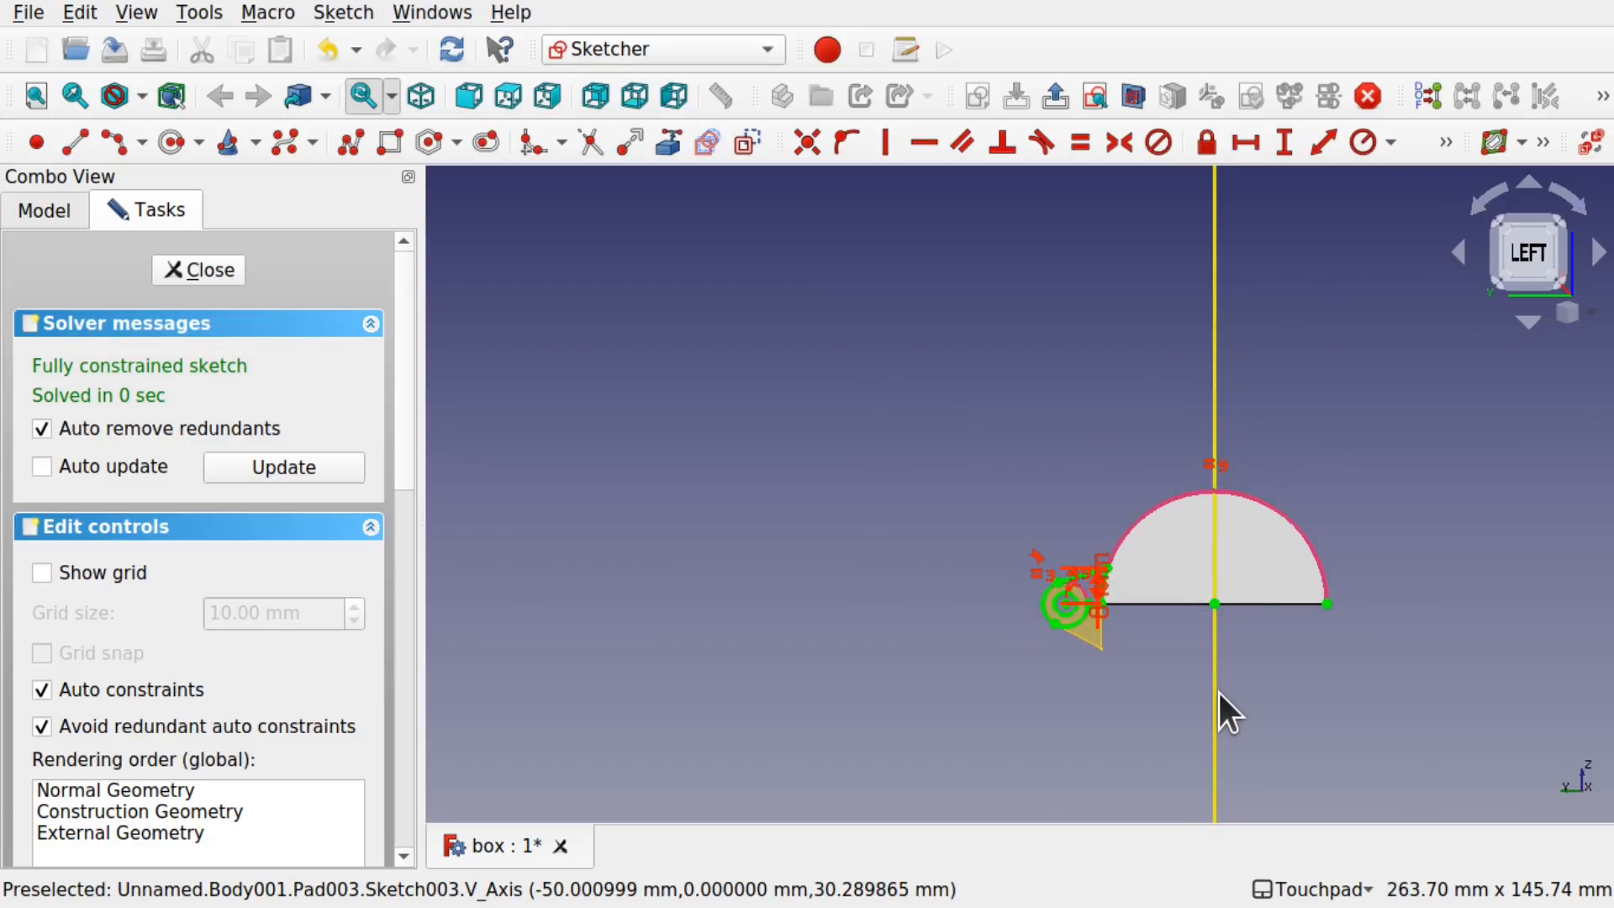
left_click_drag(1459, 748, 1477, 782, "alt")
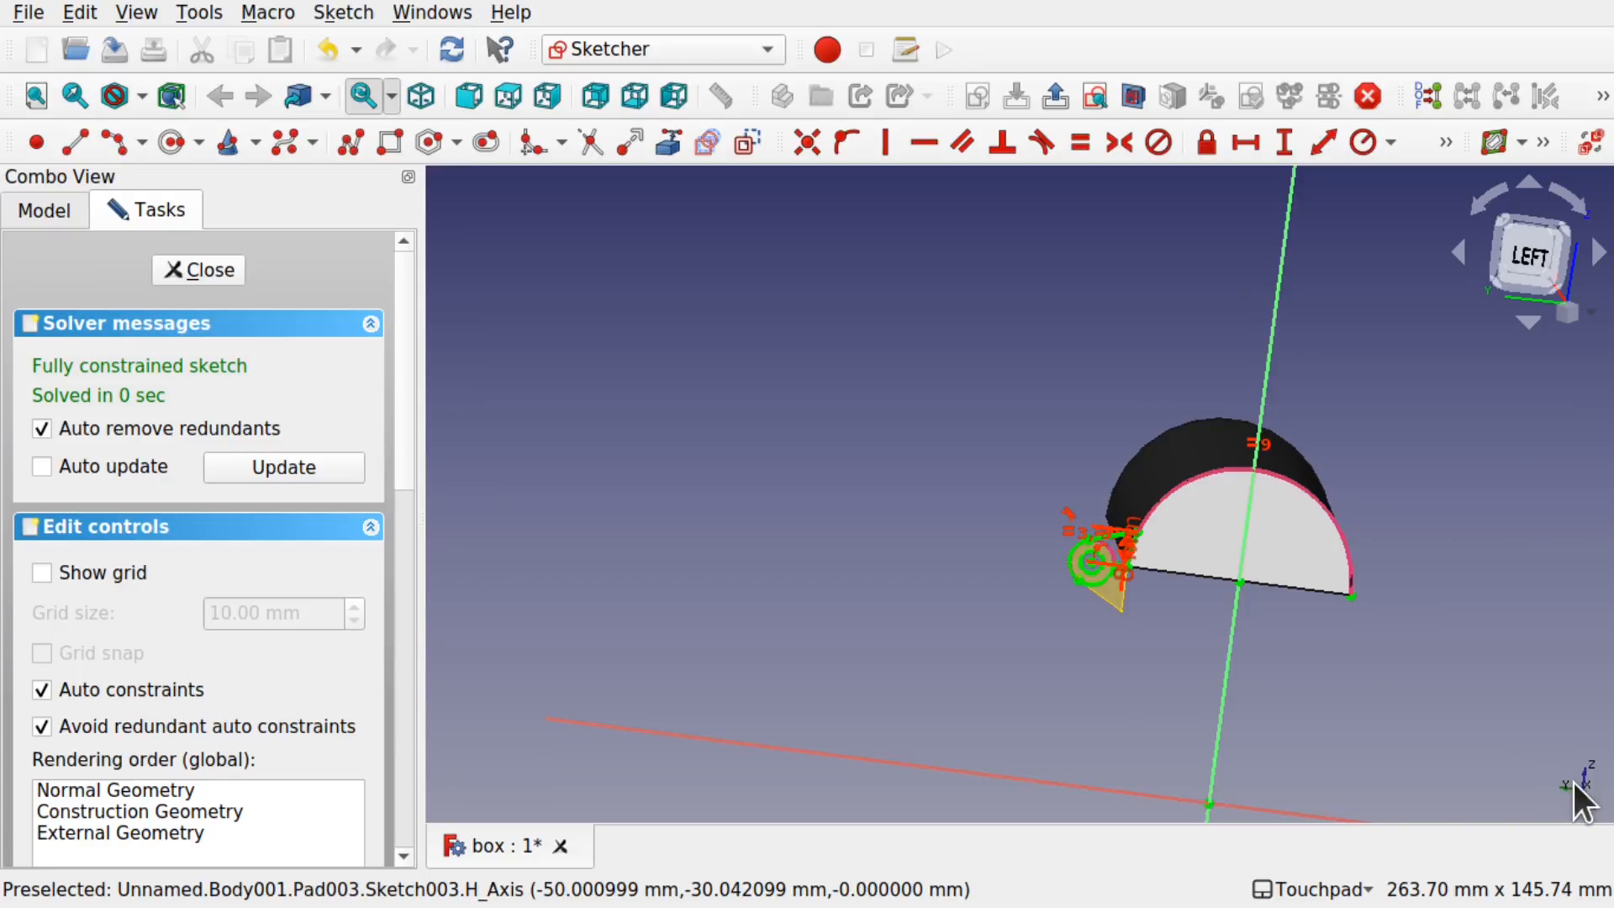
mouse_move(1589, 812)
left_mouse_down("alt")
mouse_move(1513, 774)
mouse_move(1587, 824)
left_mouse_up("alt")
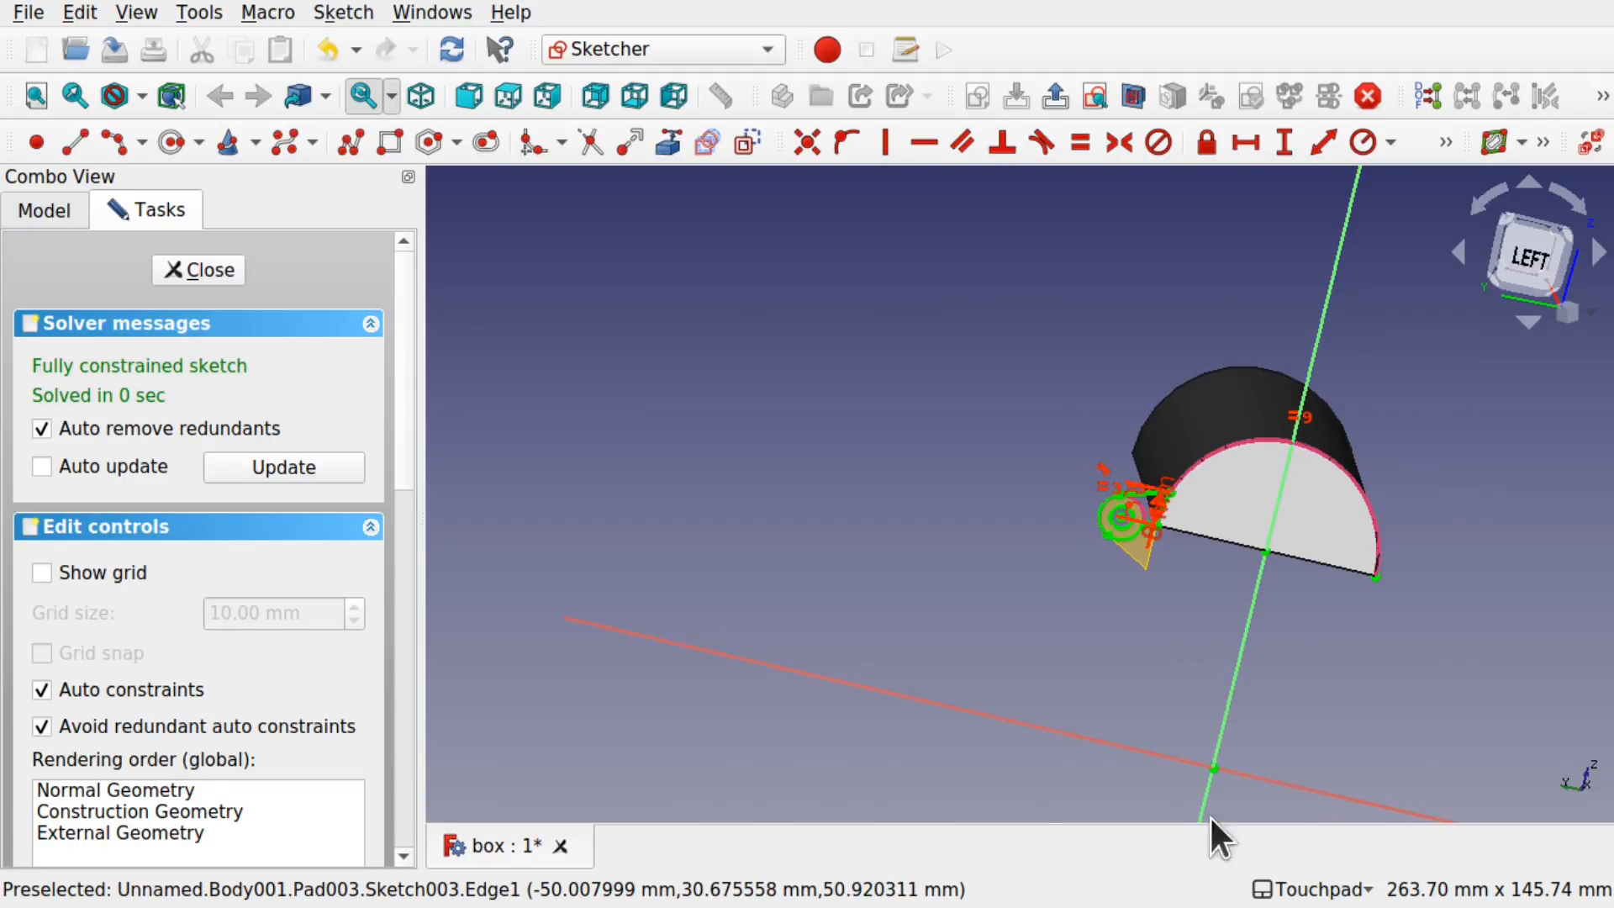
left_click_drag(1206, 767, 1272, 701, "alt")
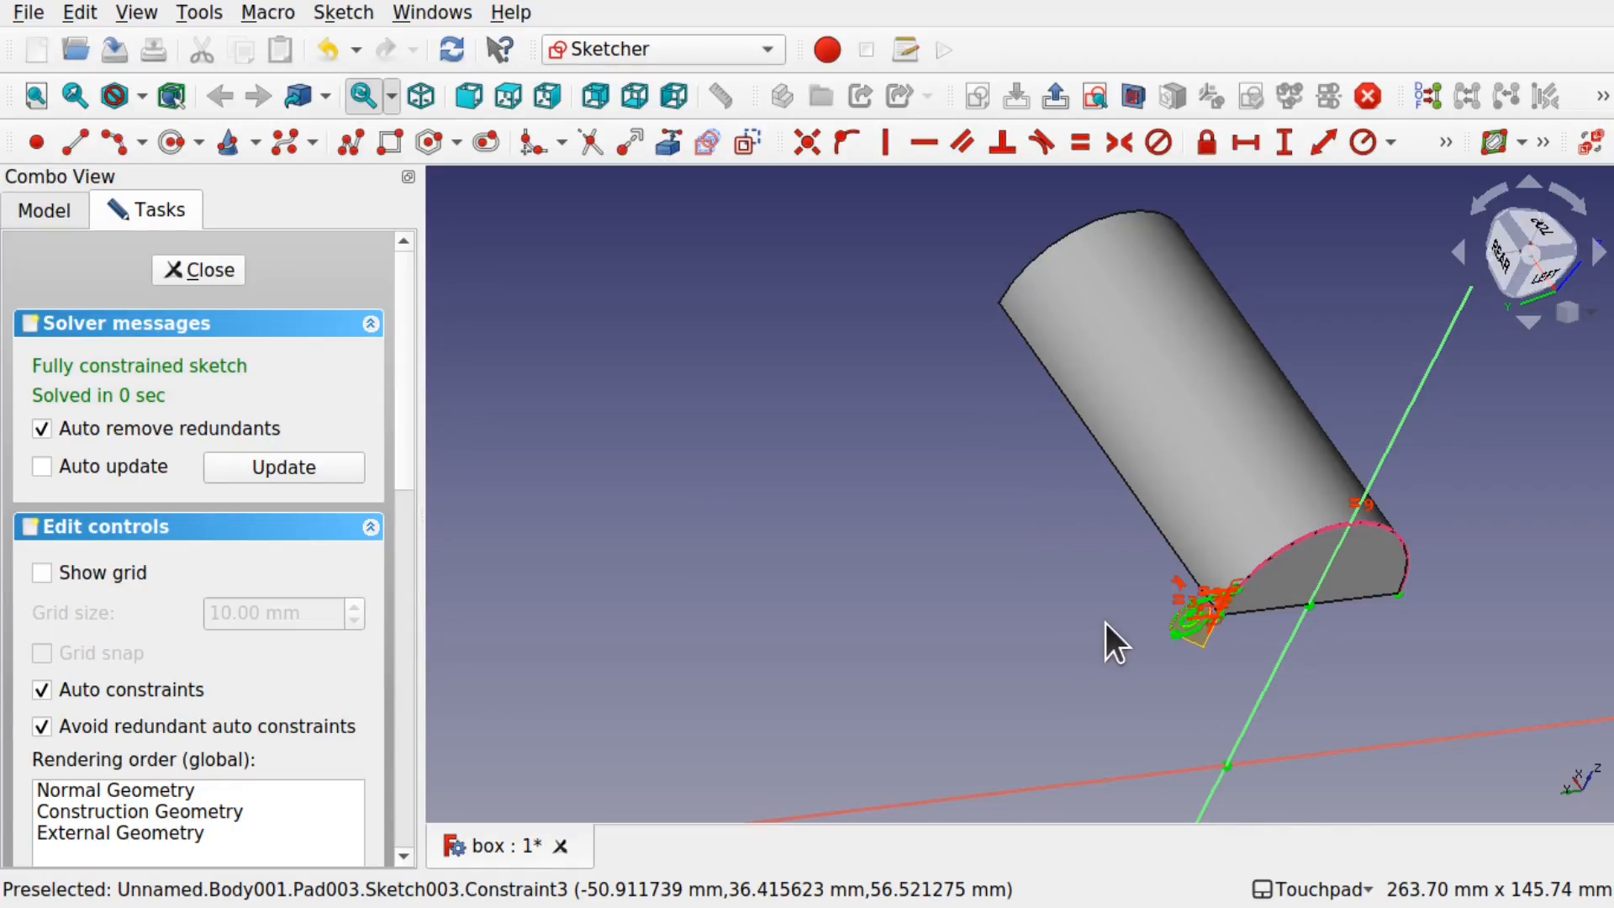
left_click(210, 270)
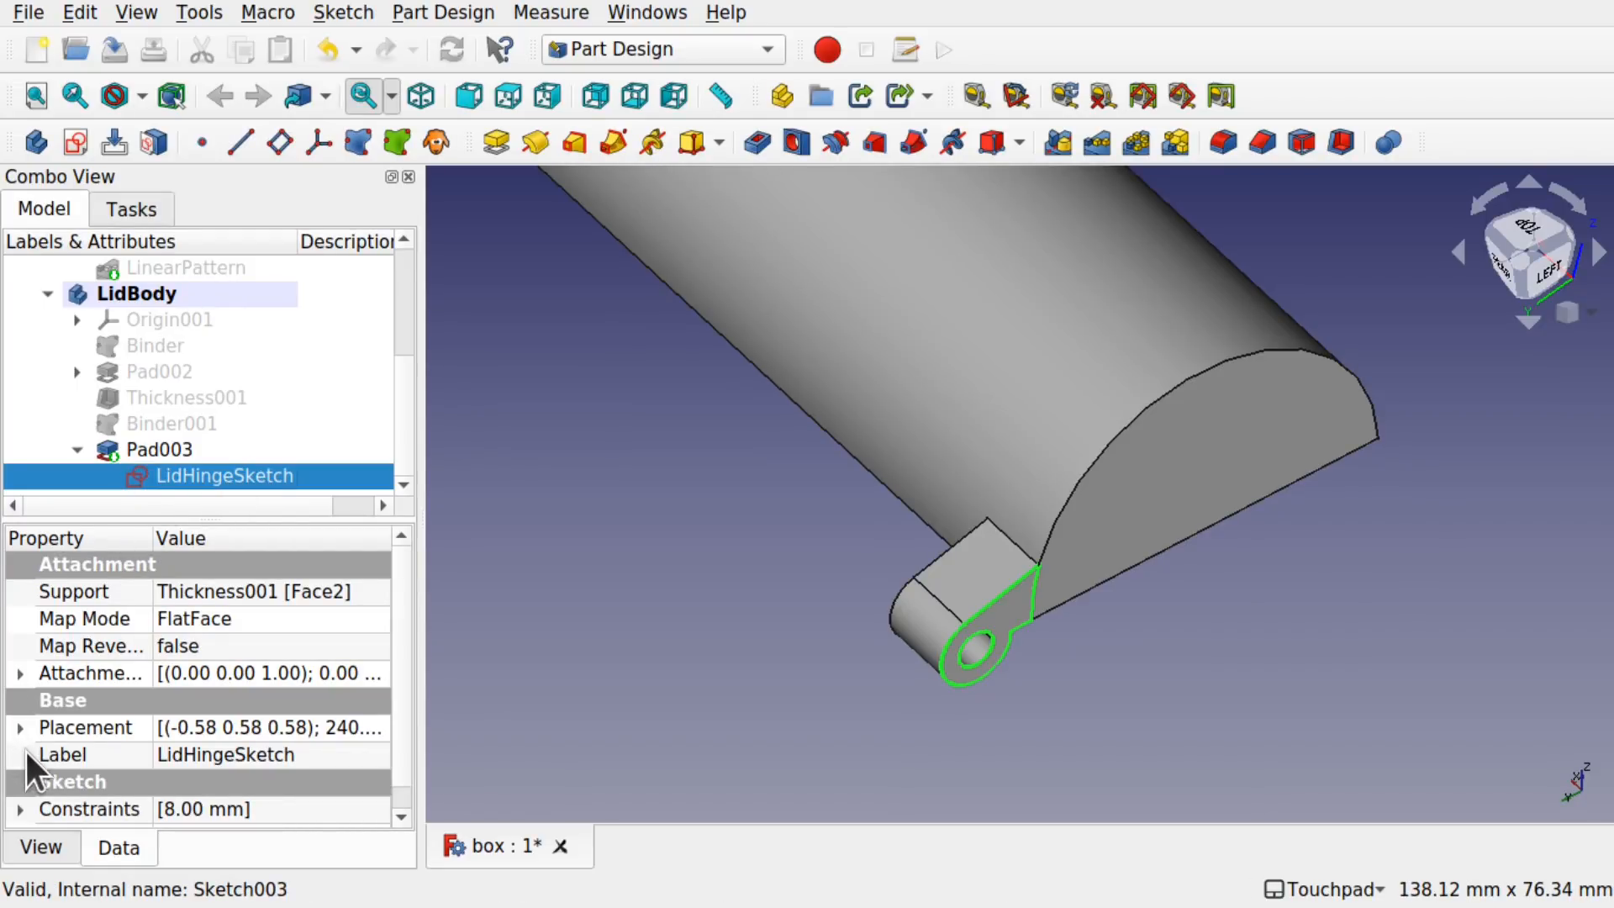
Step: Set the z position of LidHingeSketch's attachment offset to -10 mm, moving the lid hinge along the back edge
left_click(20, 673)
left_click(49, 754)
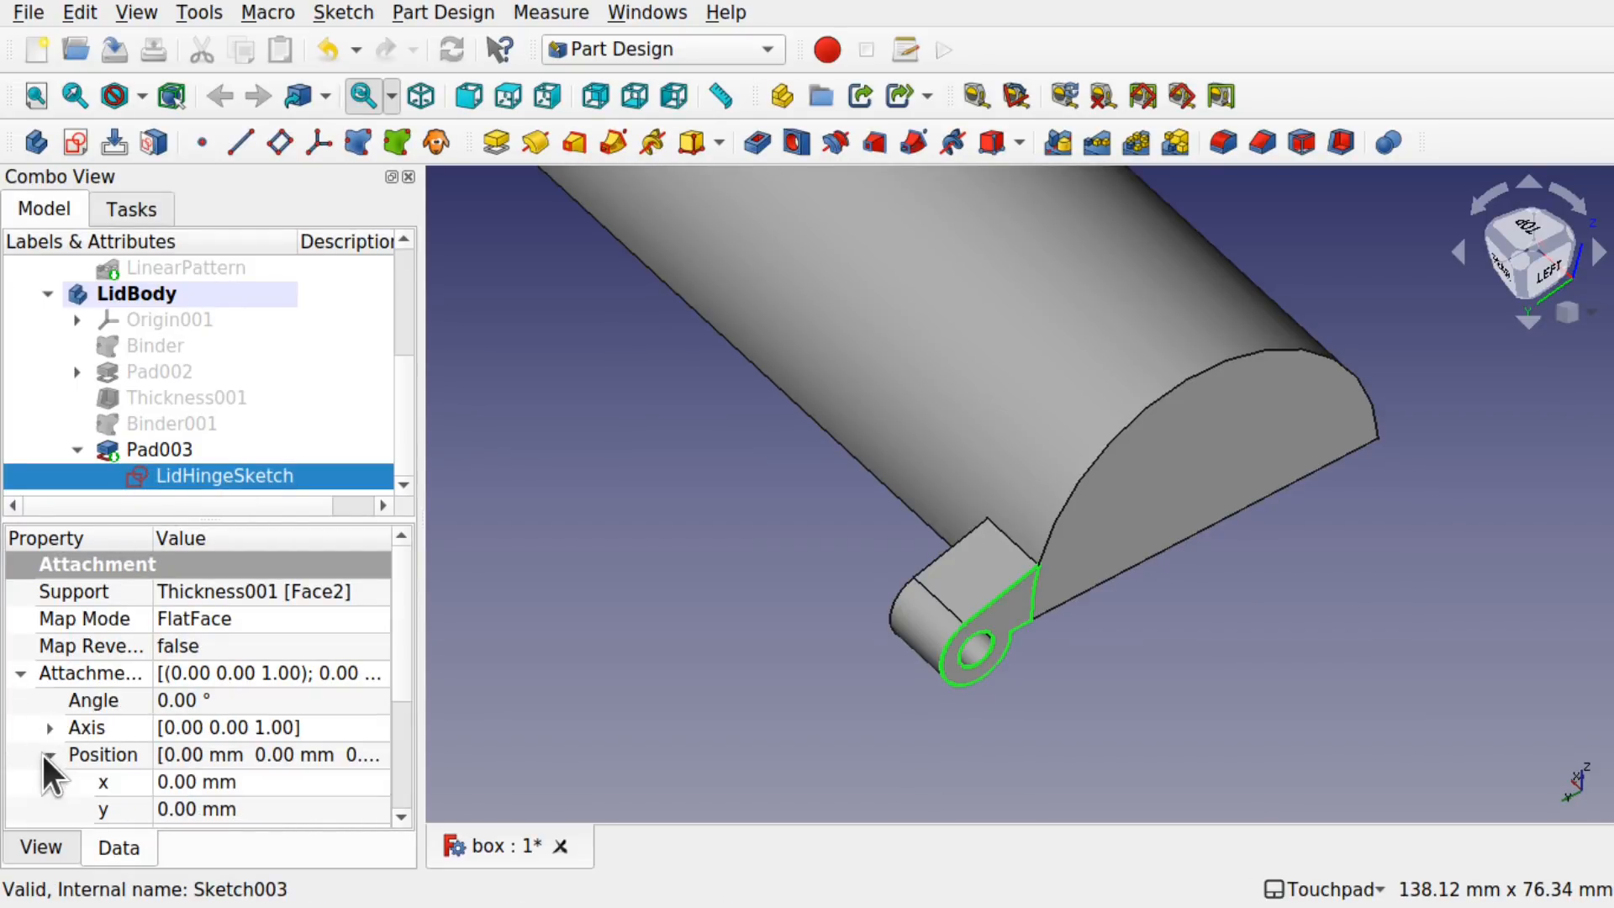
scroll(402, 663, "down", 2)
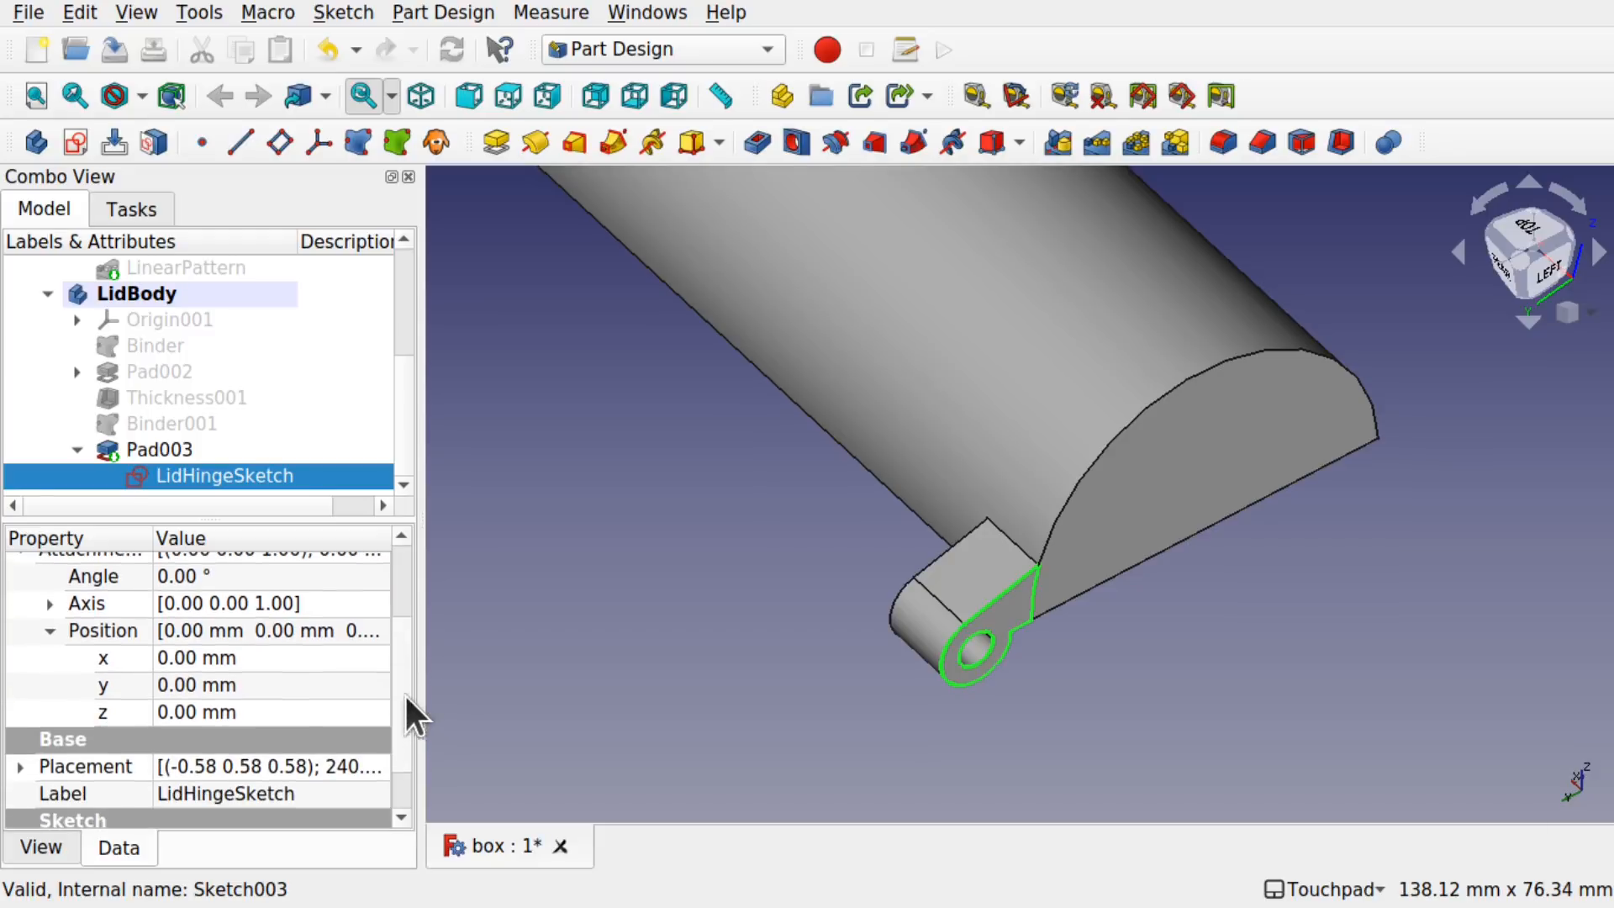
left_click(301, 713)
type("0")
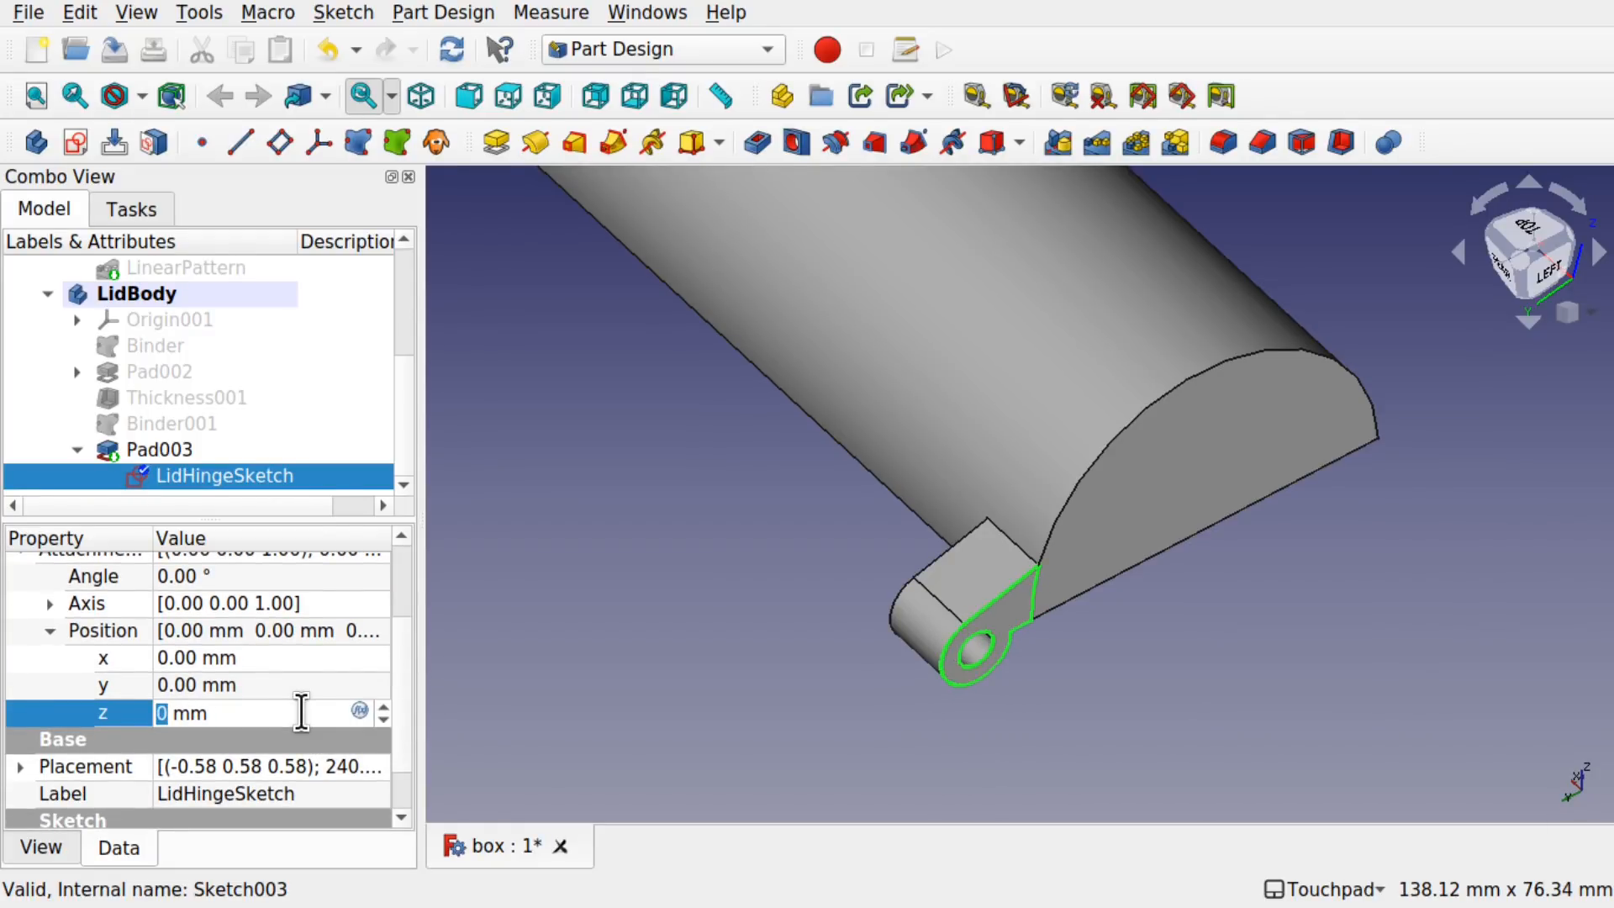
type("-10")
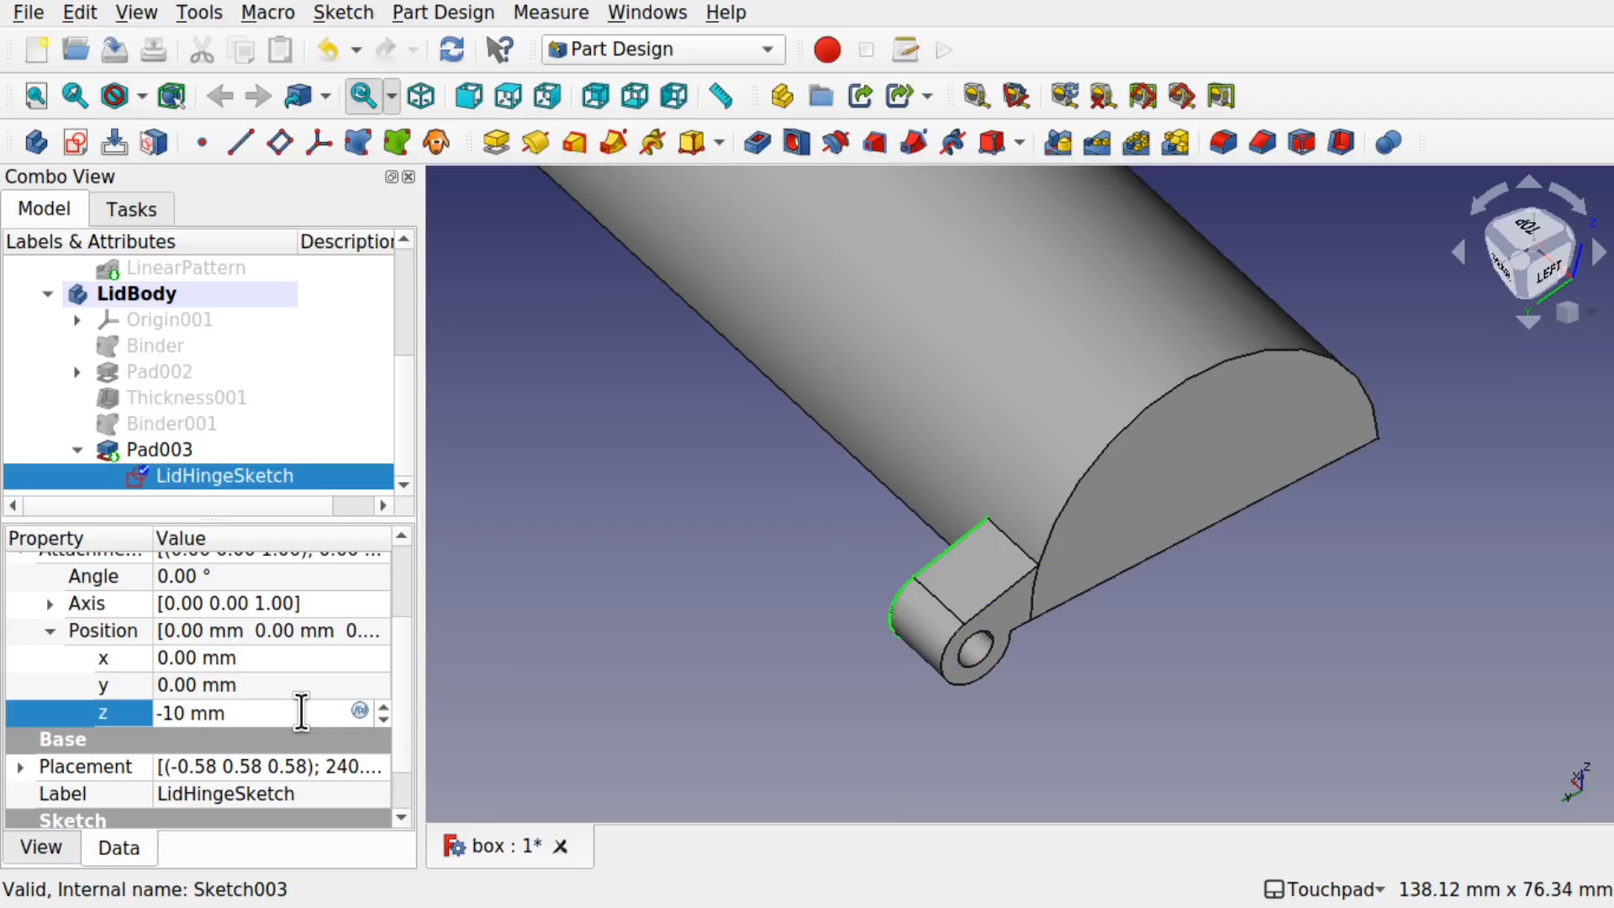
key("Return")
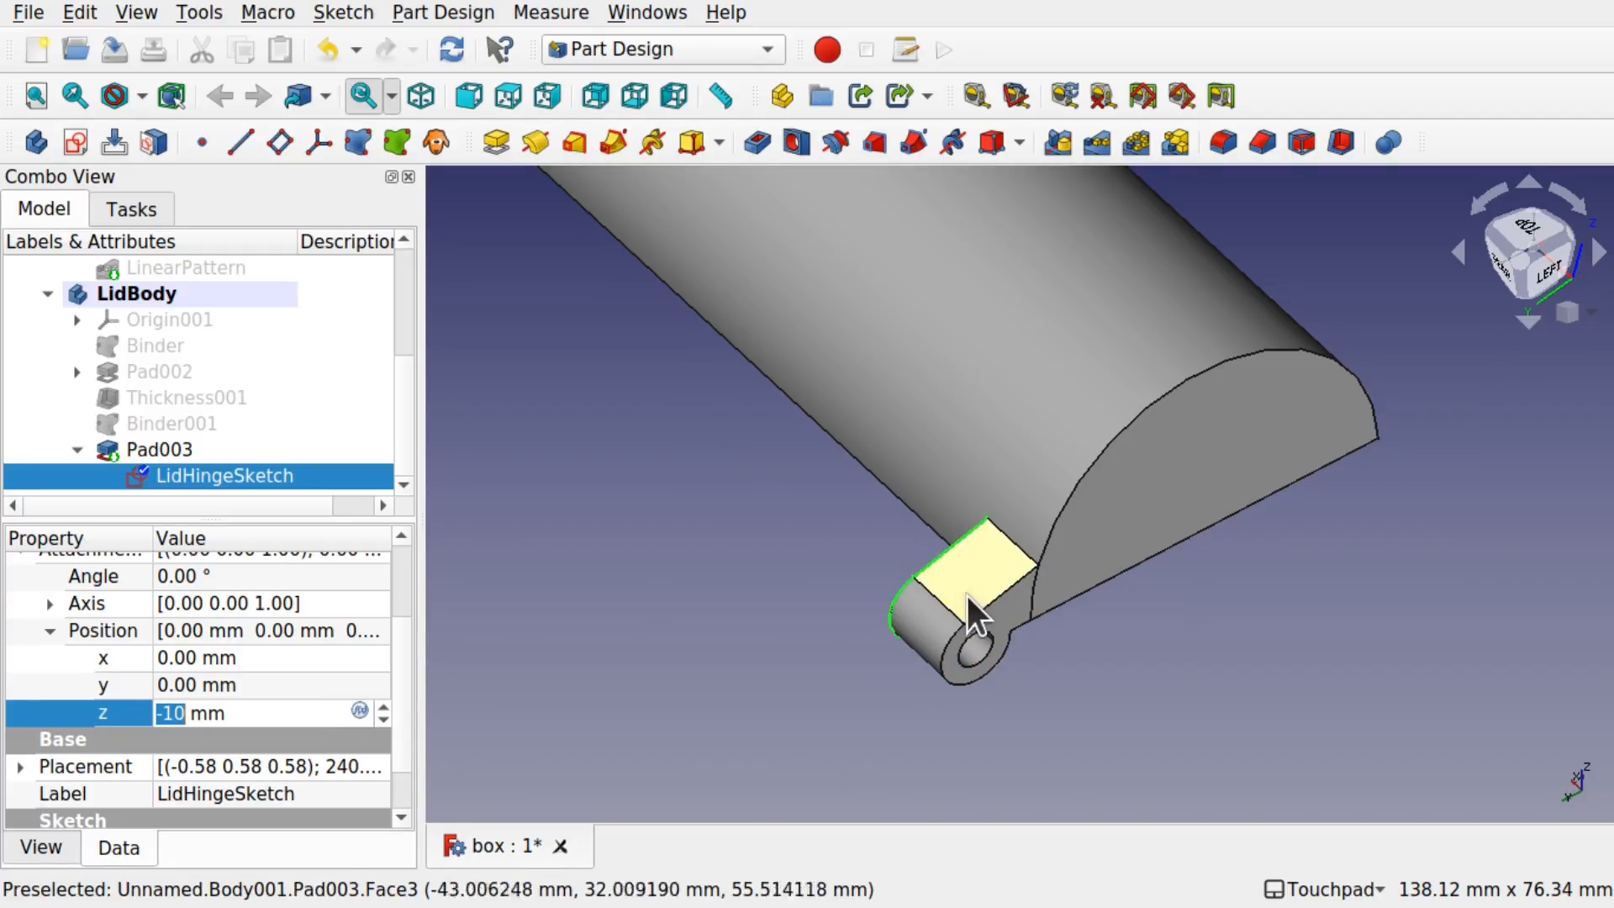
left_click(649, 617)
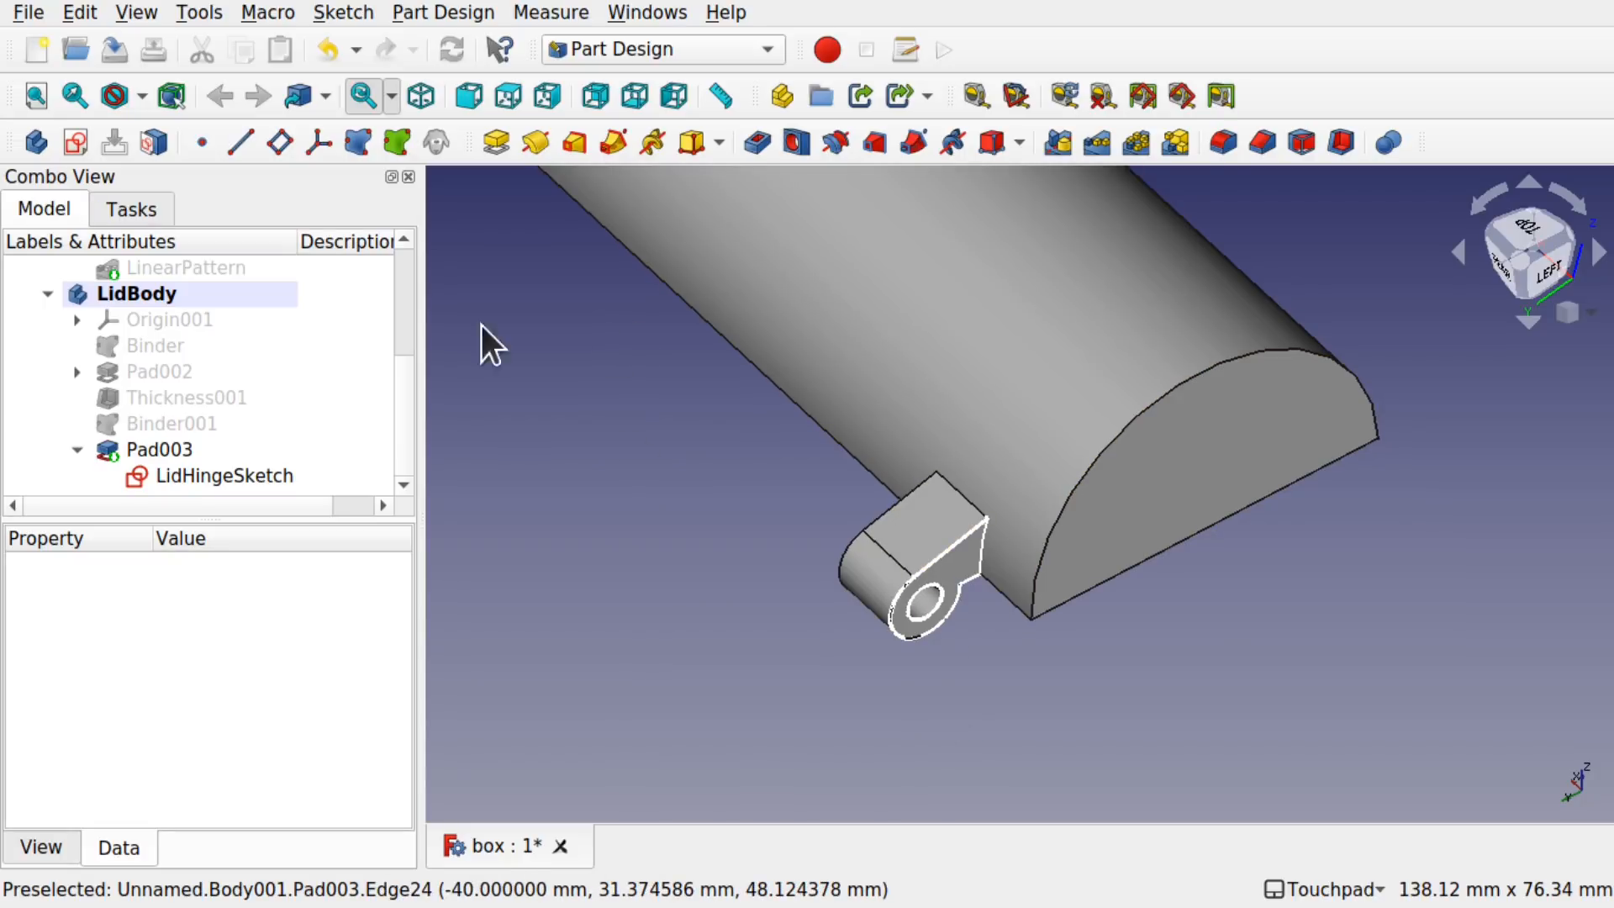
Step: Show the bottom body's LinearPattern again and inspect the lid hinge's position beside the bottom hinges
left_click_drag(405, 403, 401, 306)
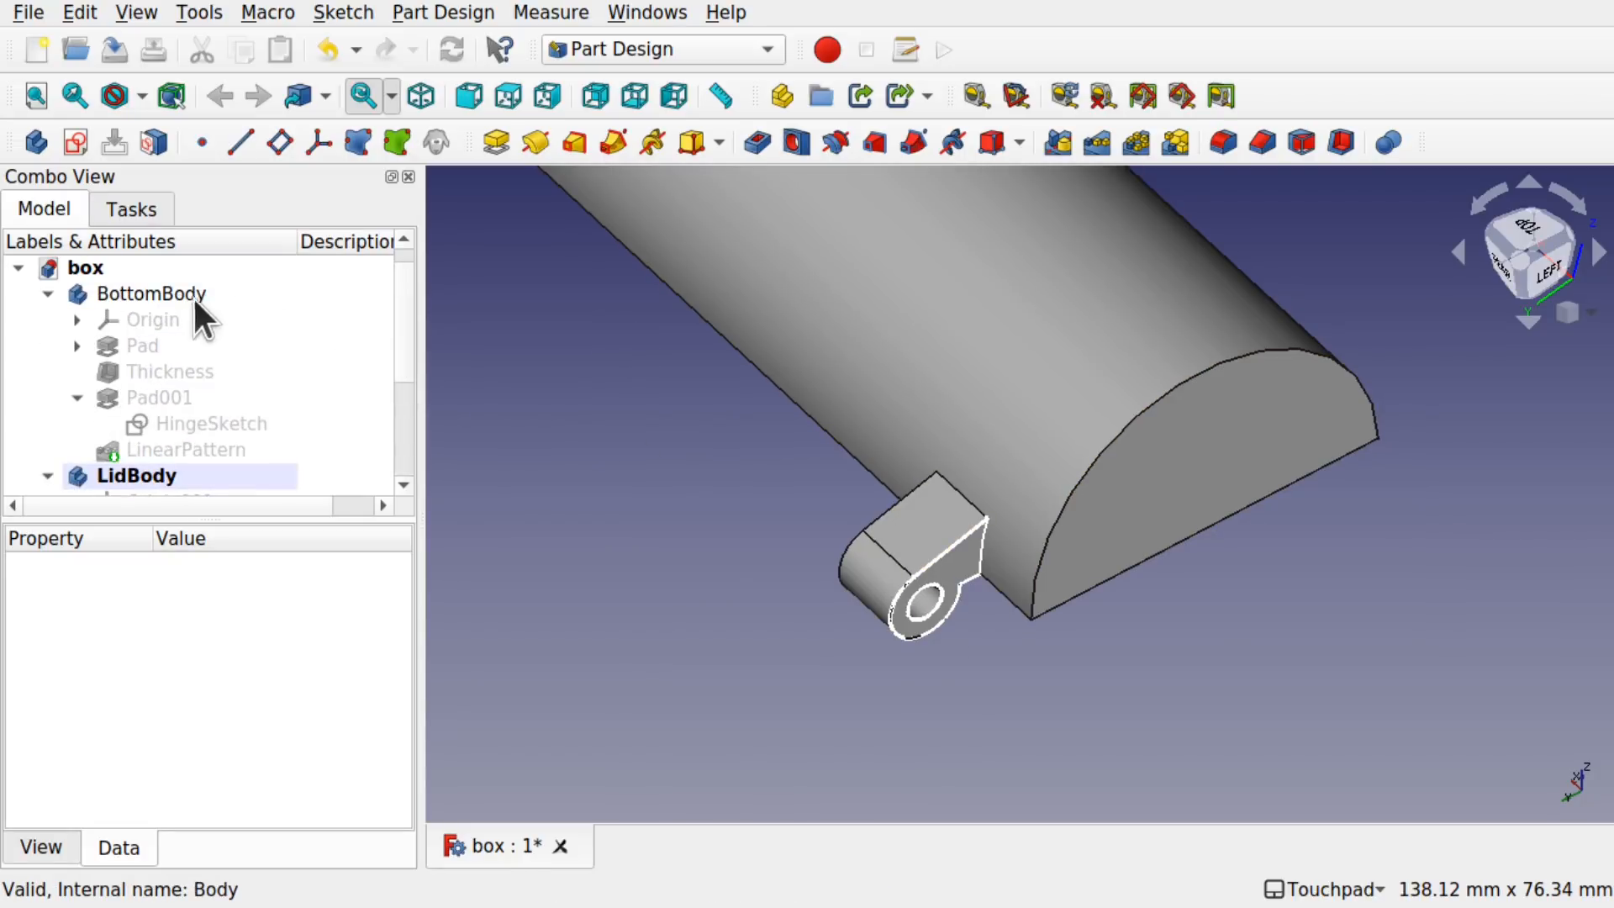
left_click(202, 445)
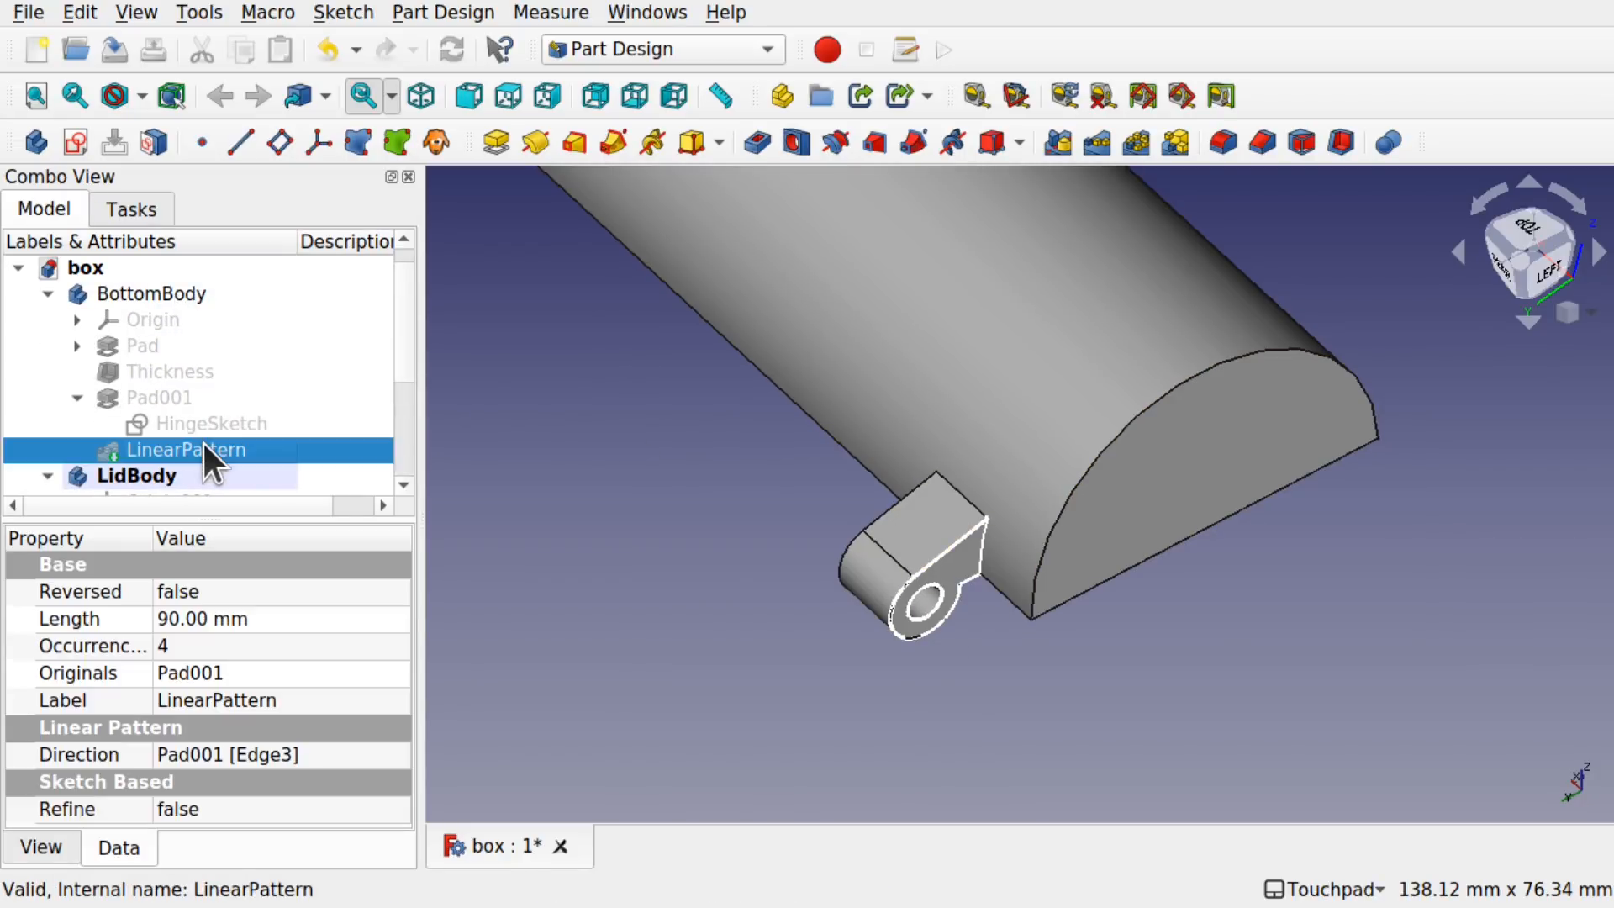
key("space")
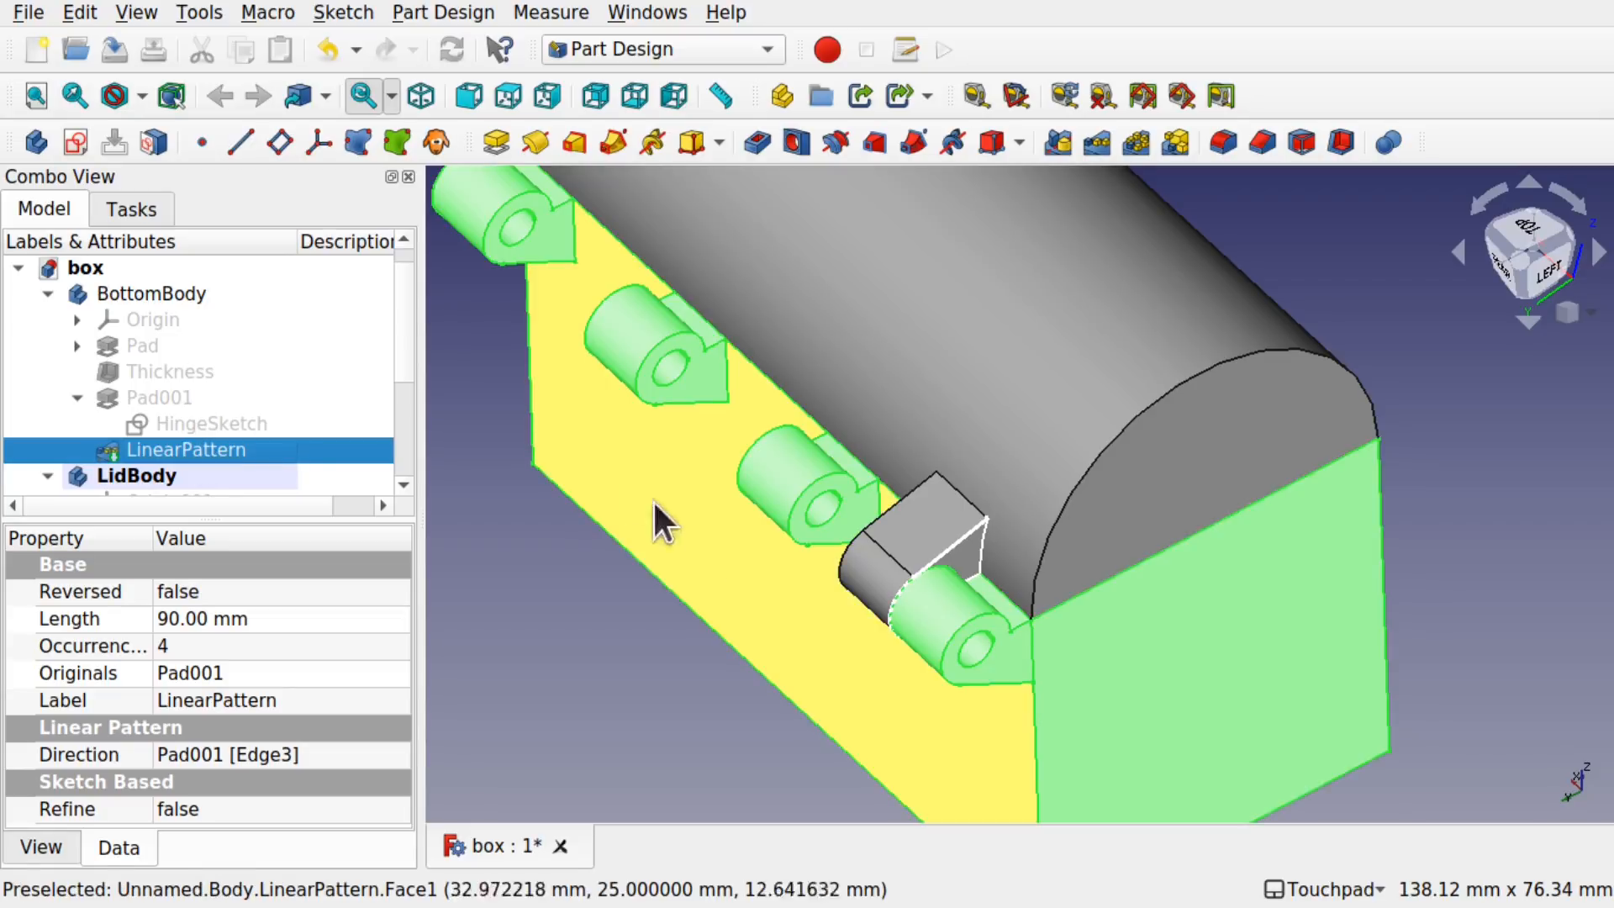
middle_click_drag(768, 599, 993, 599, "alt")
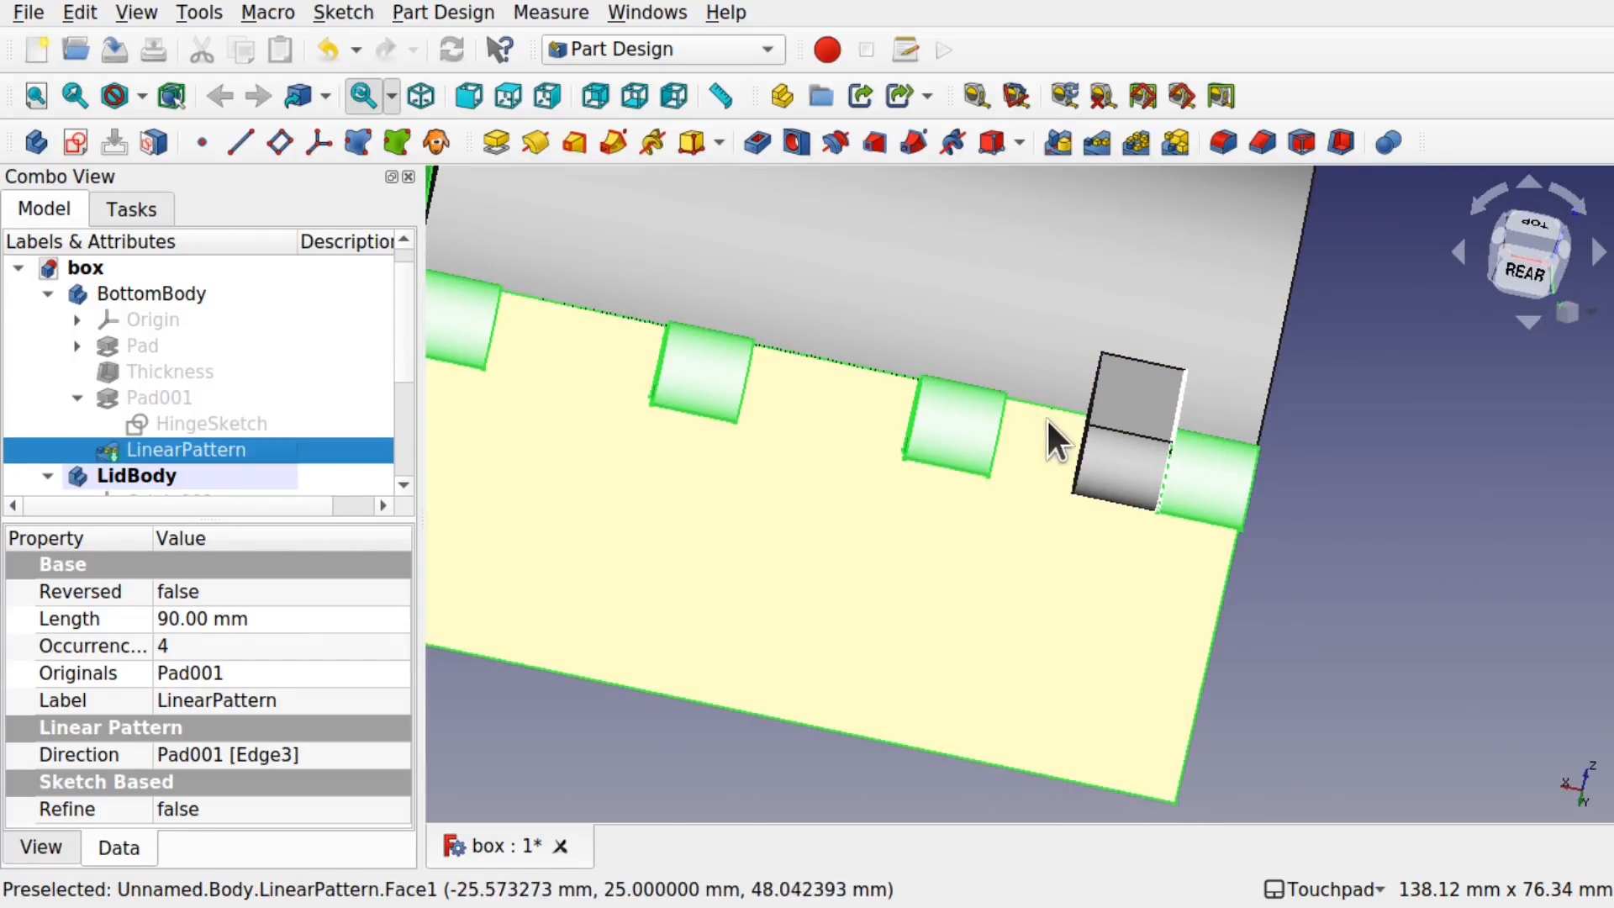
left_click_drag(1060, 509, 931, 598, "shift")
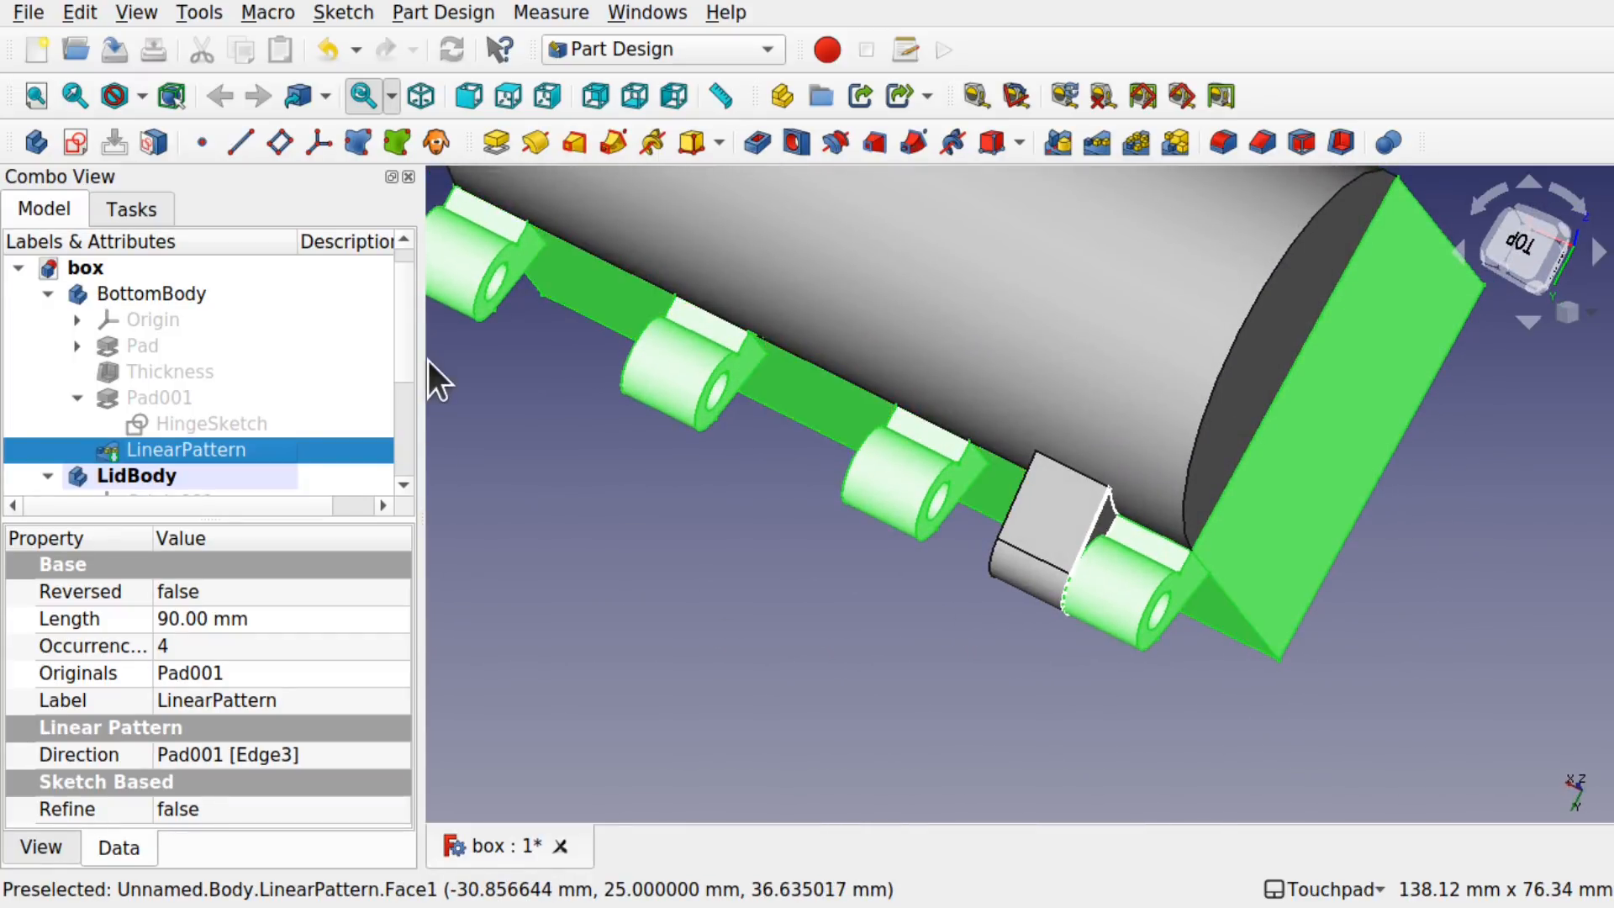
left_click(588, 304)
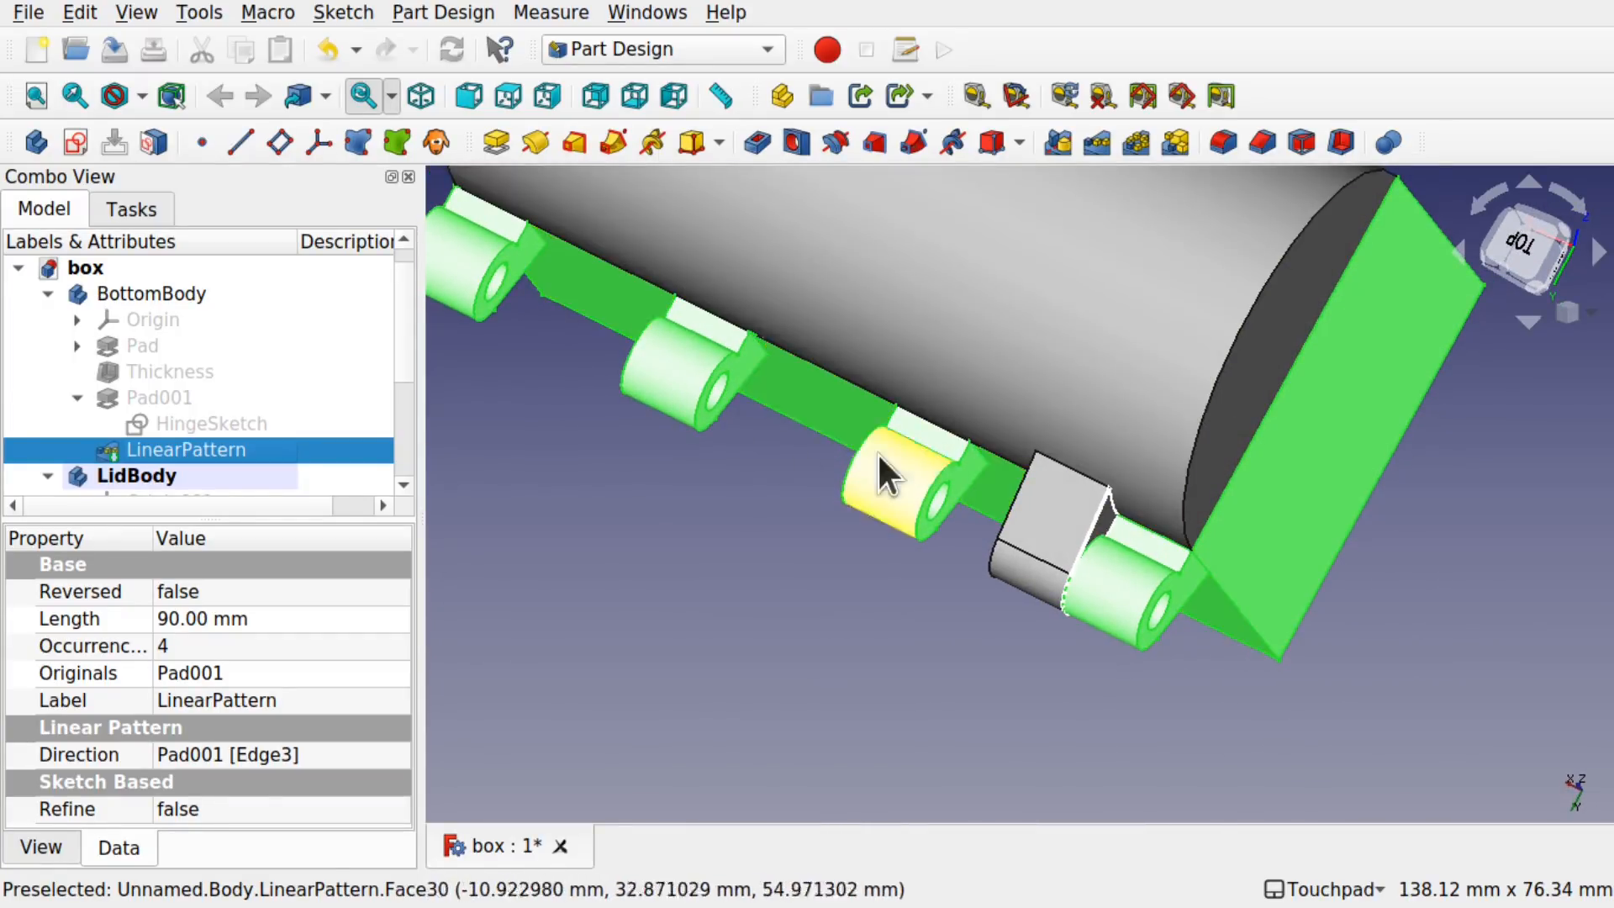
Step: Start a linear pattern of the lid's hinge pad, Pad003
left_click_drag(873, 561, 981, 558, "shift")
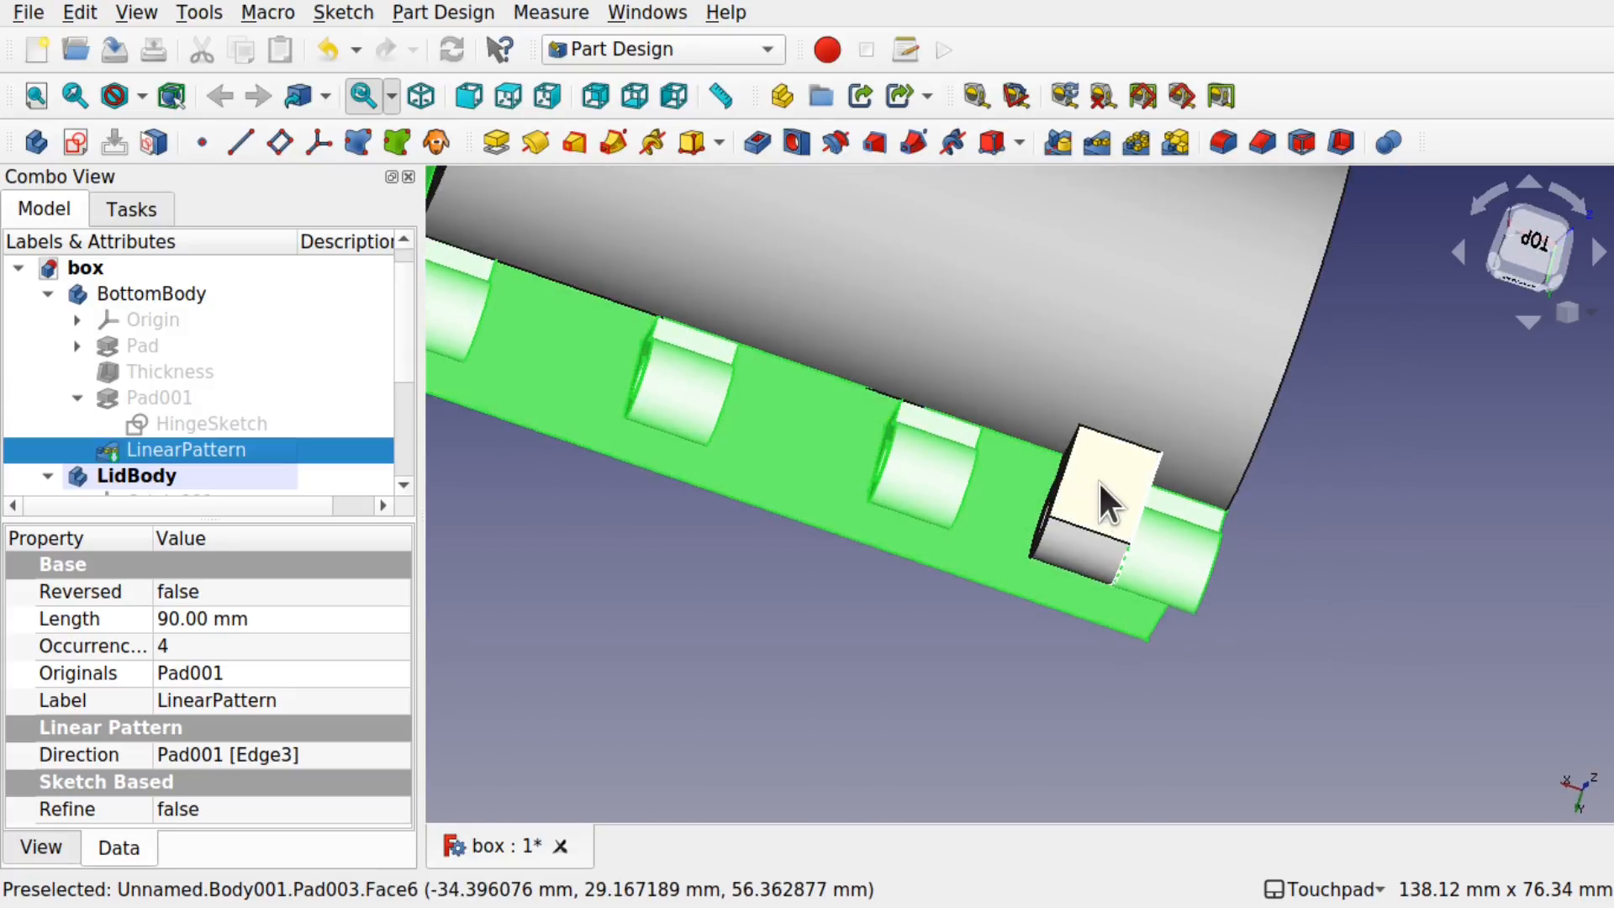
left_click_drag(720, 338, 933, 406, "shift")
left_click_drag(407, 353, 391, 452)
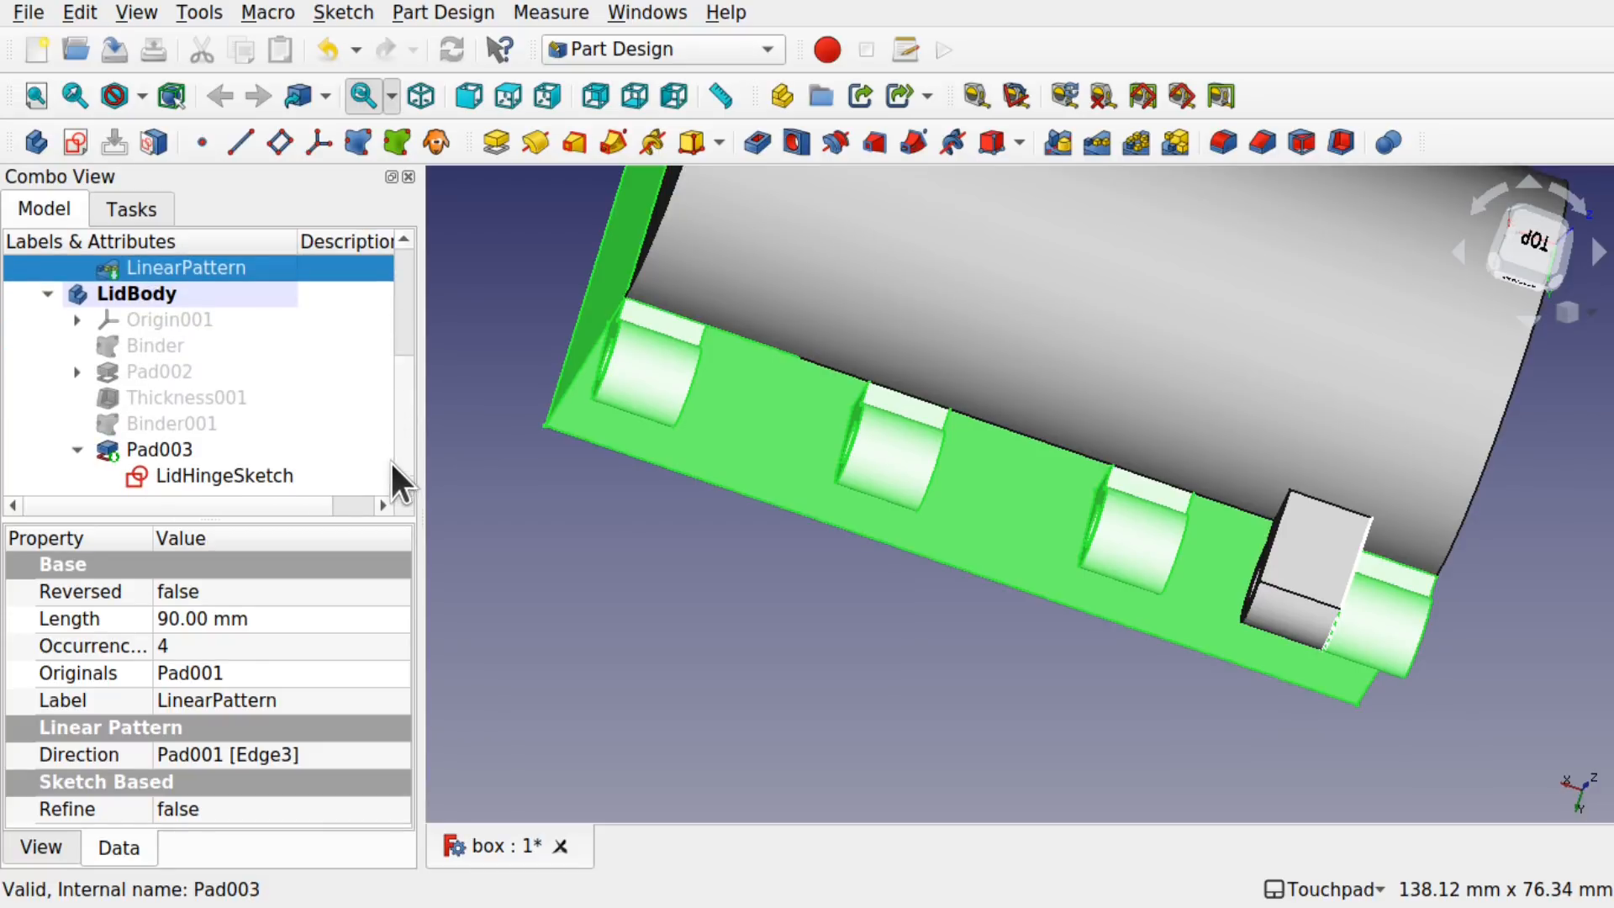
left_click(170, 451)
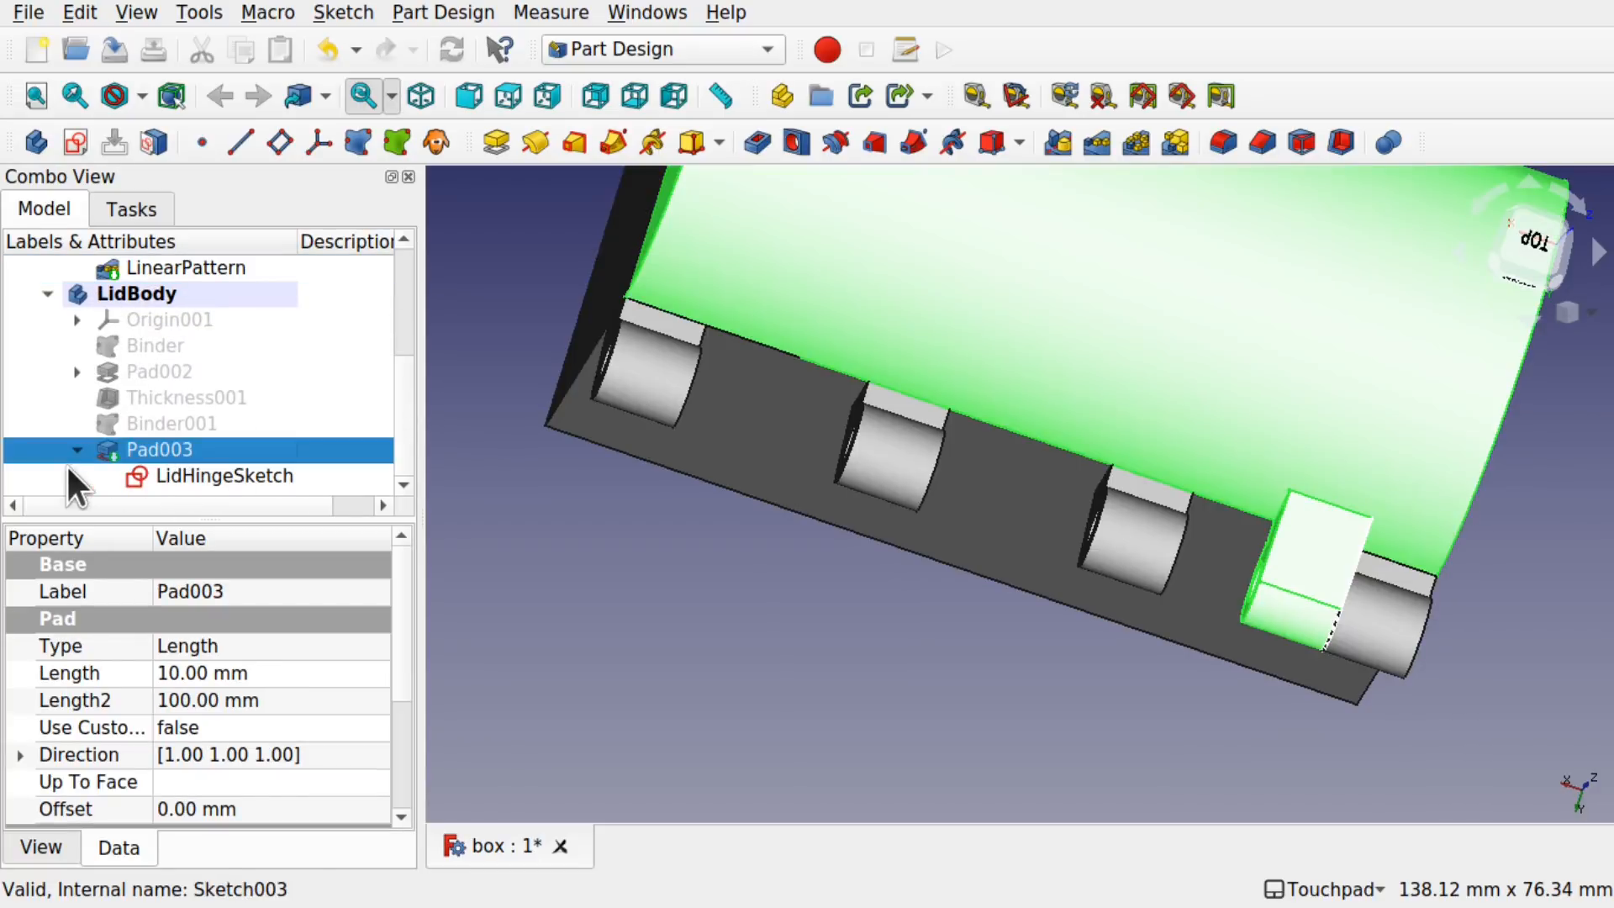
left_click(74, 449)
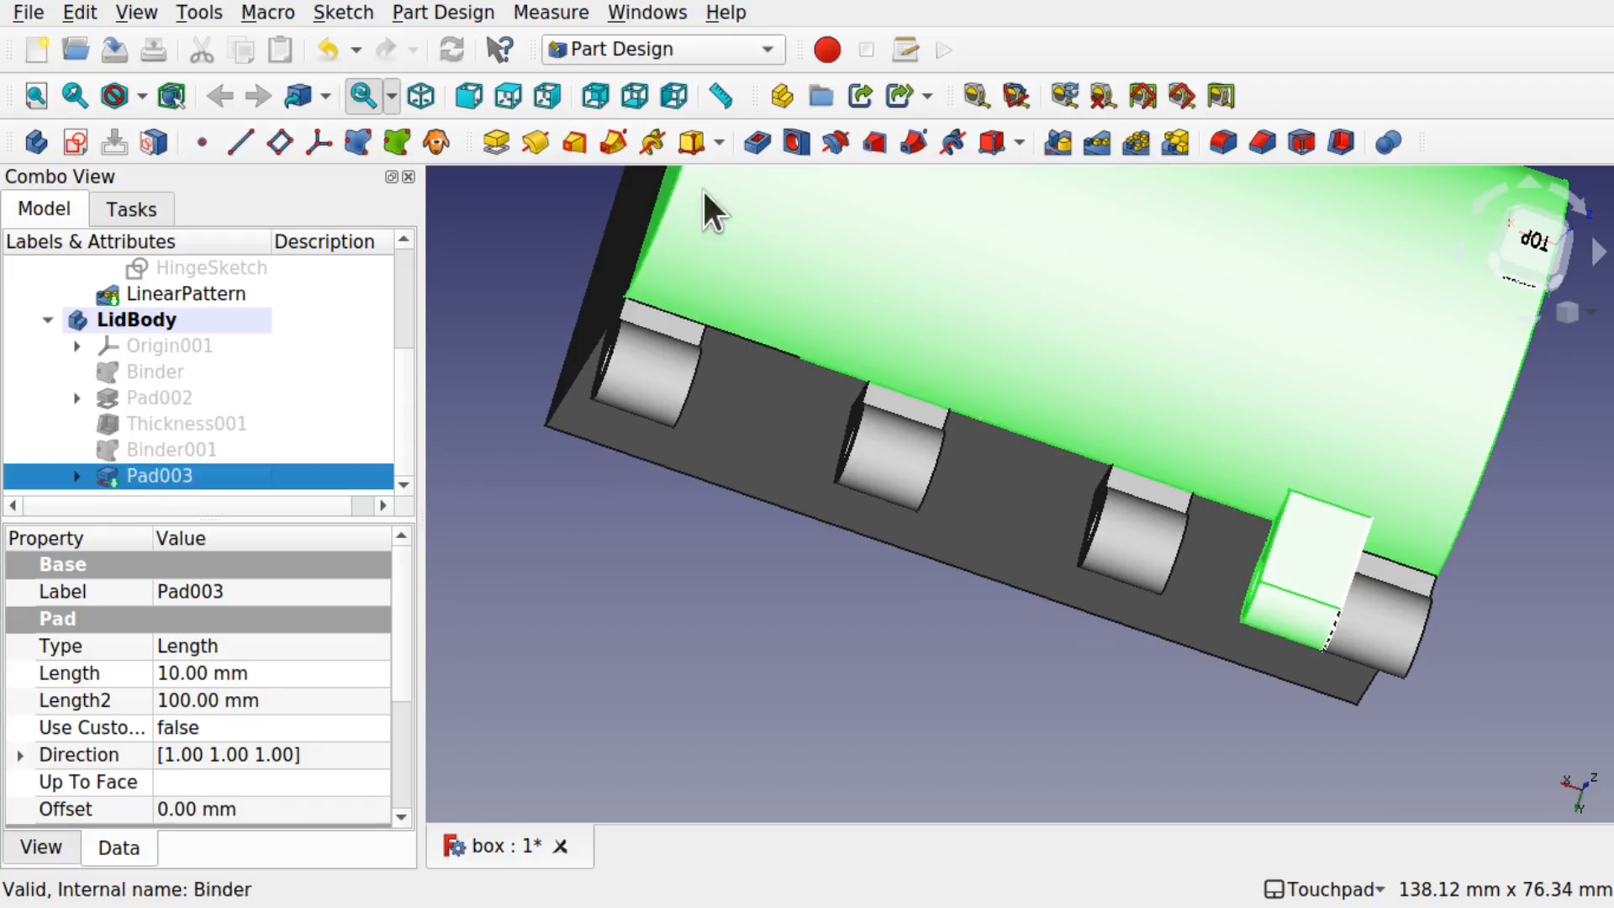
left_click(1099, 136)
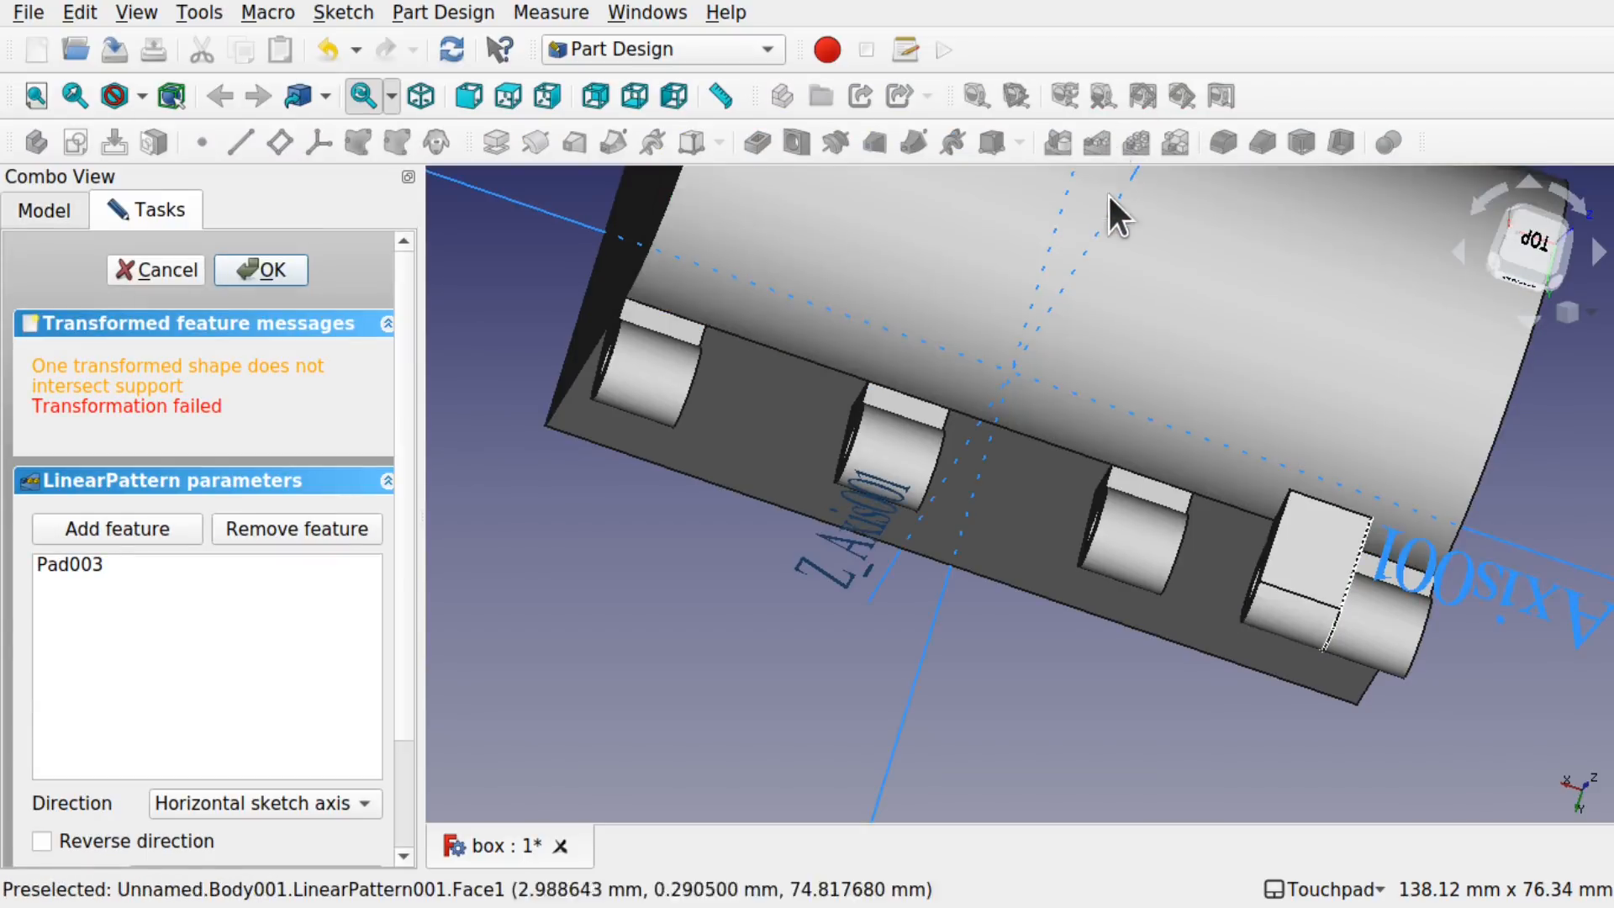
Step: Hide the bottom body's LinearPattern to expose the lid's lower back edge
middle_click_drag(1131, 551, 1127, 442)
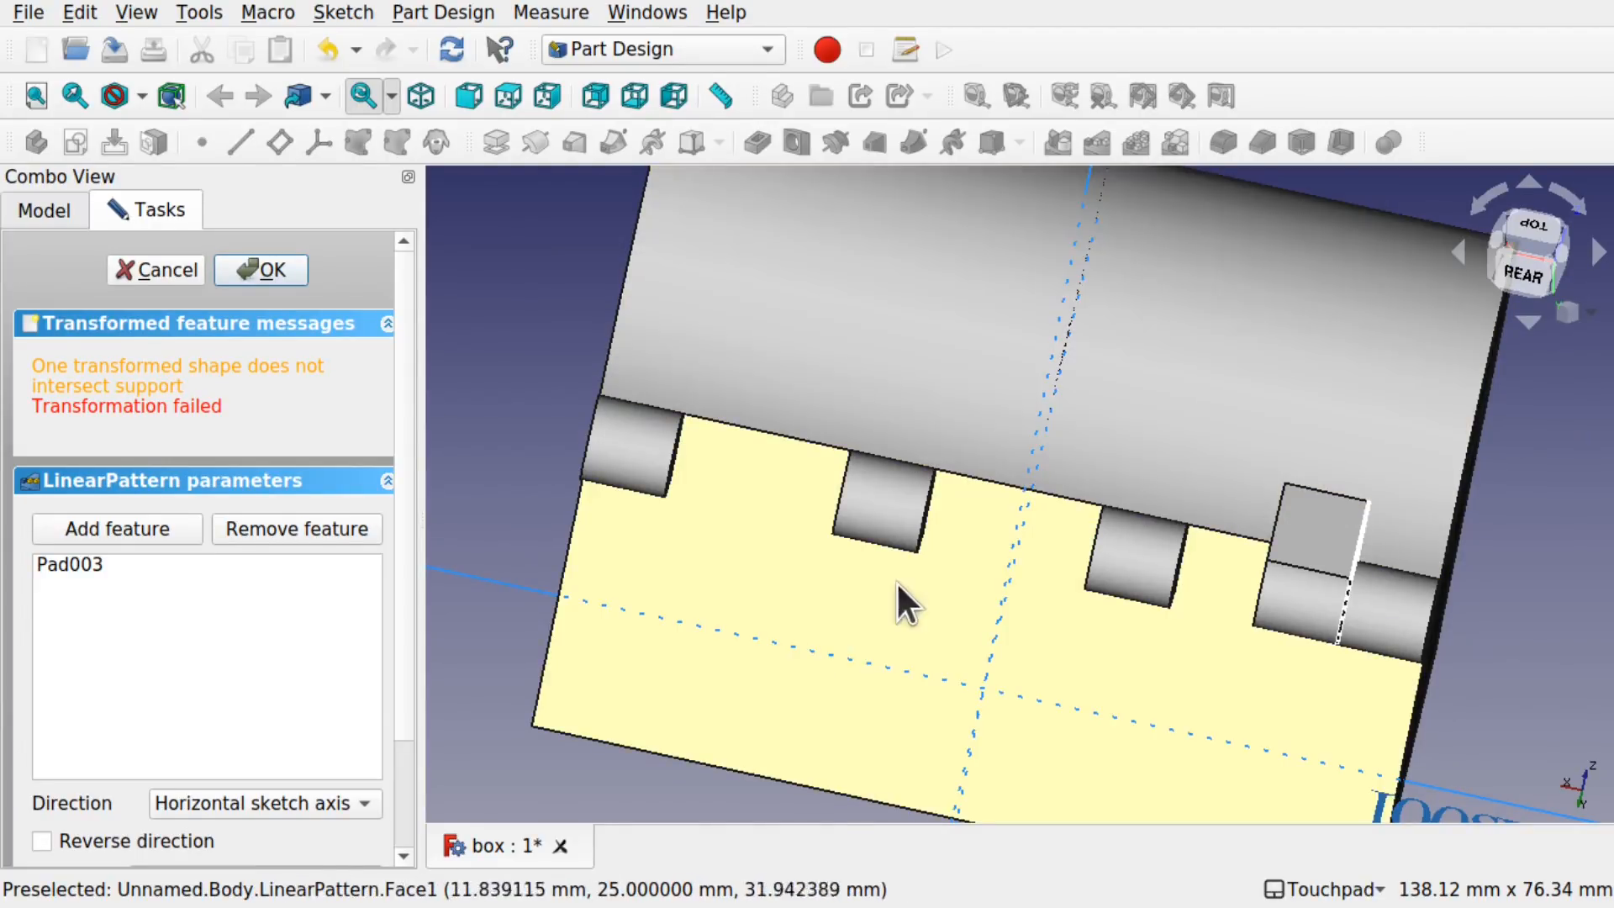
left_click(896, 587)
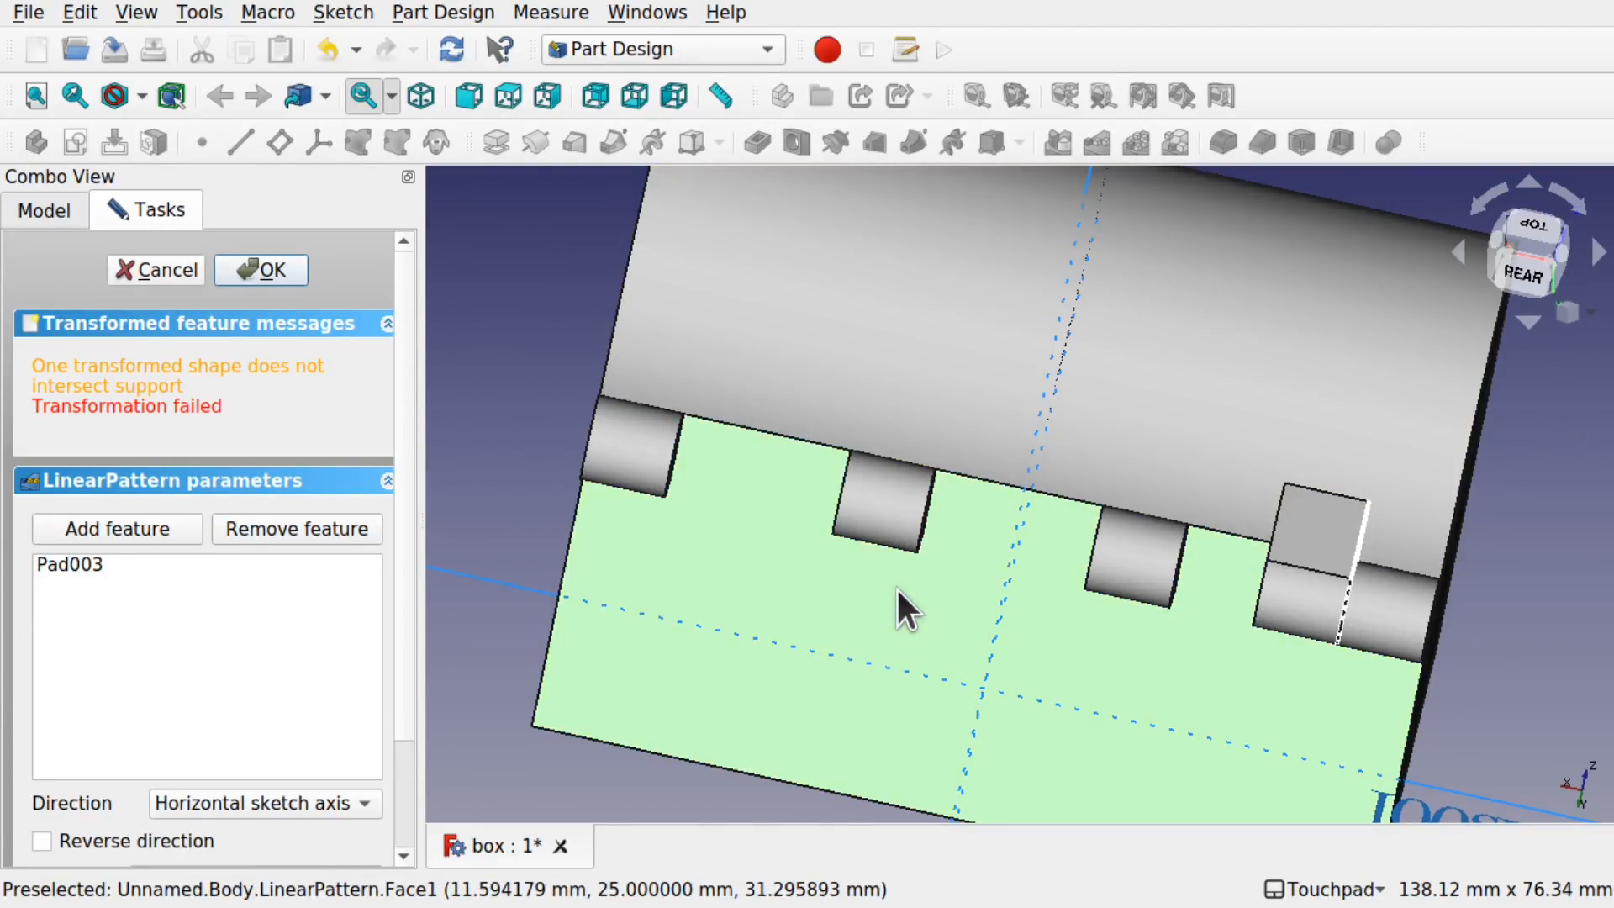
key("space")
left_click_drag(896, 588, 1220, 544, "shift")
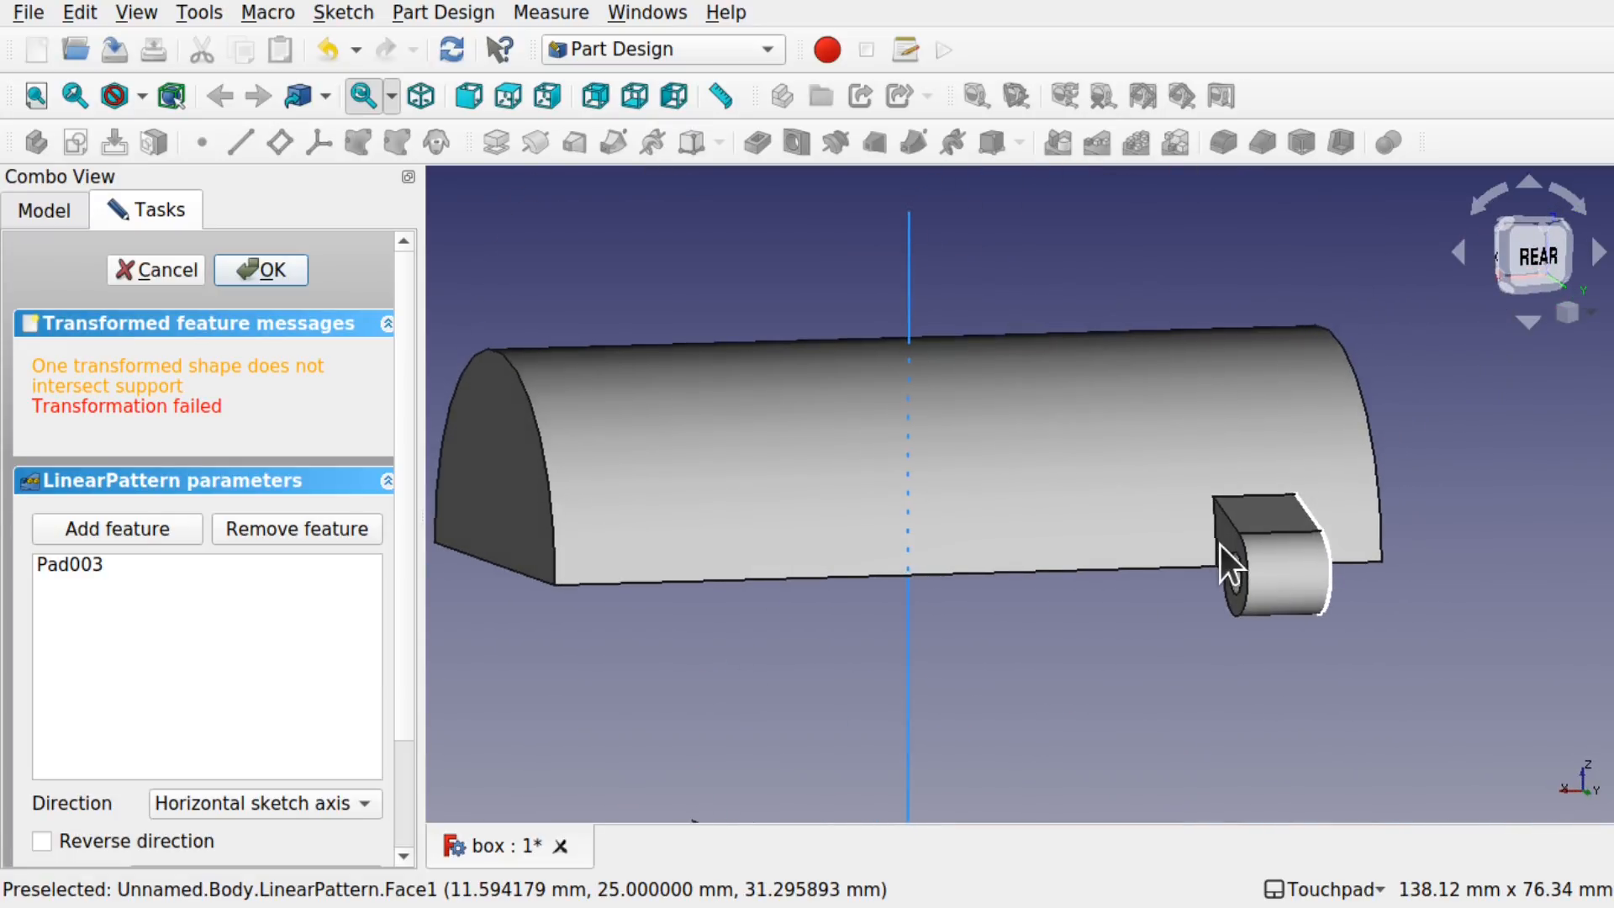
Step: Set the lid hinge pattern's direction by reference to the lid's lower back edge, Pad003:Edge4
scroll(409, 512, "down", 3)
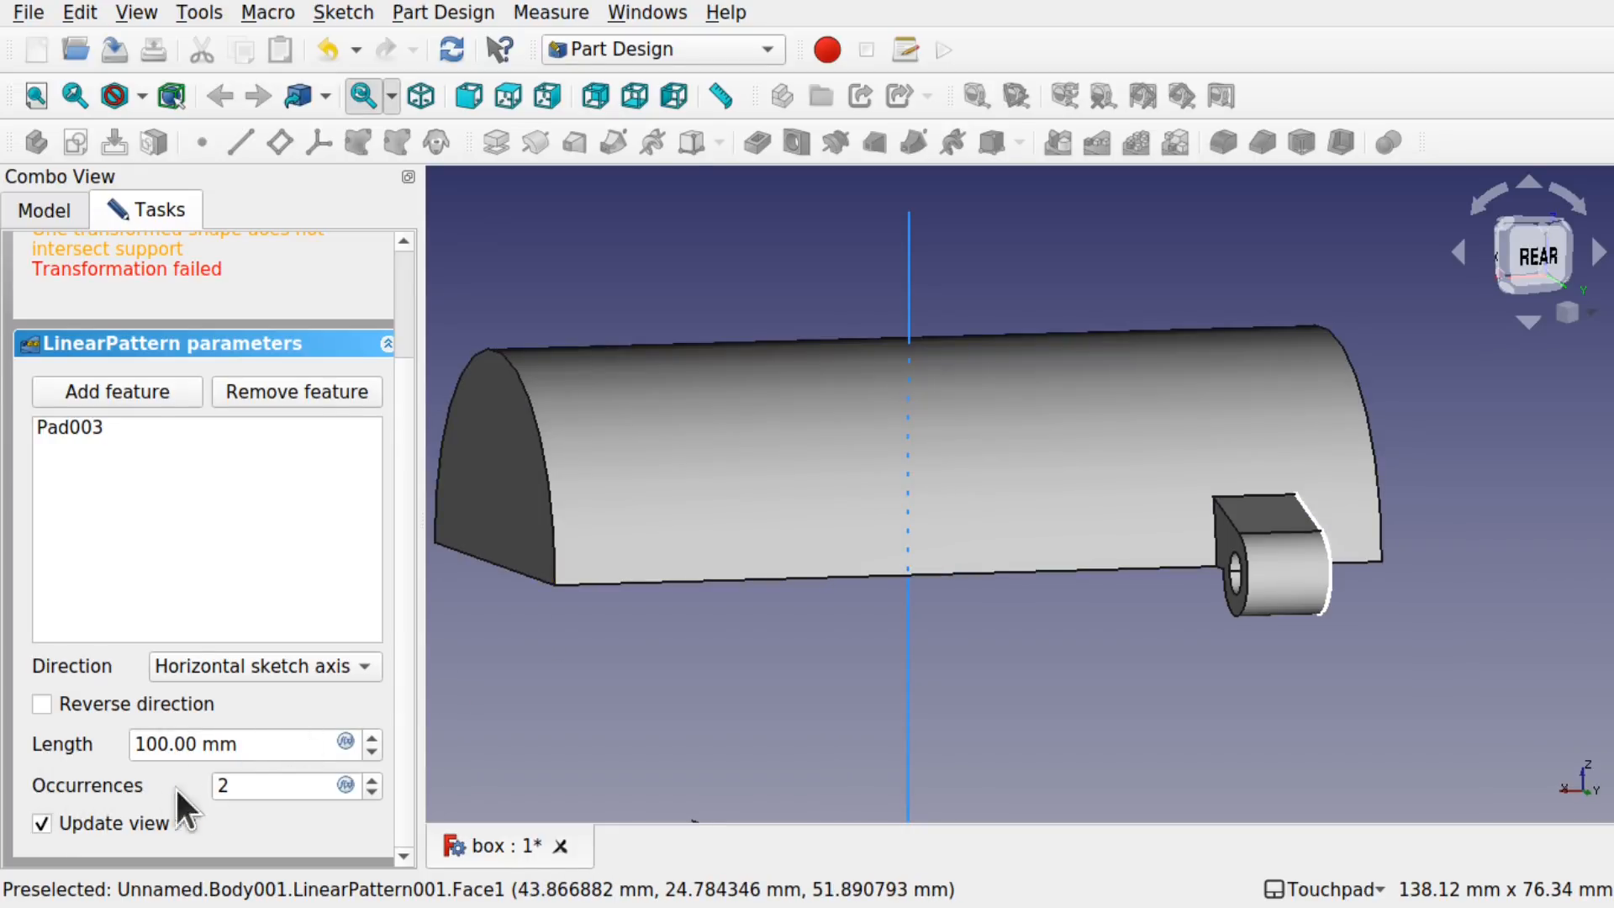
left_click(262, 669)
left_click(235, 790)
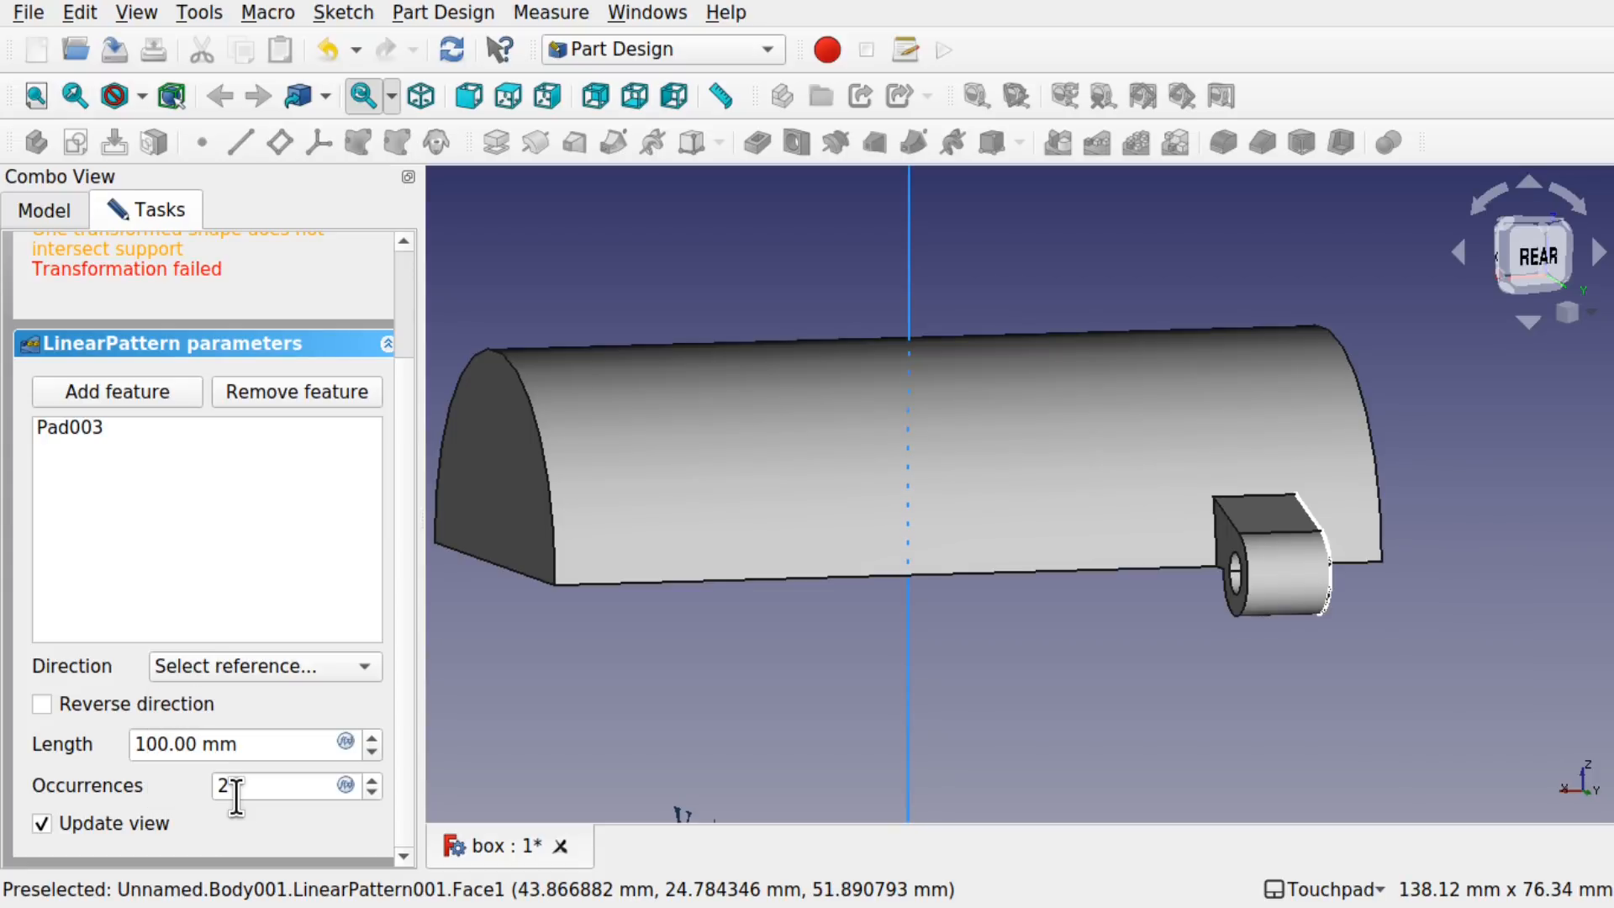
left_click_drag(1027, 582, 841, 614, "alt")
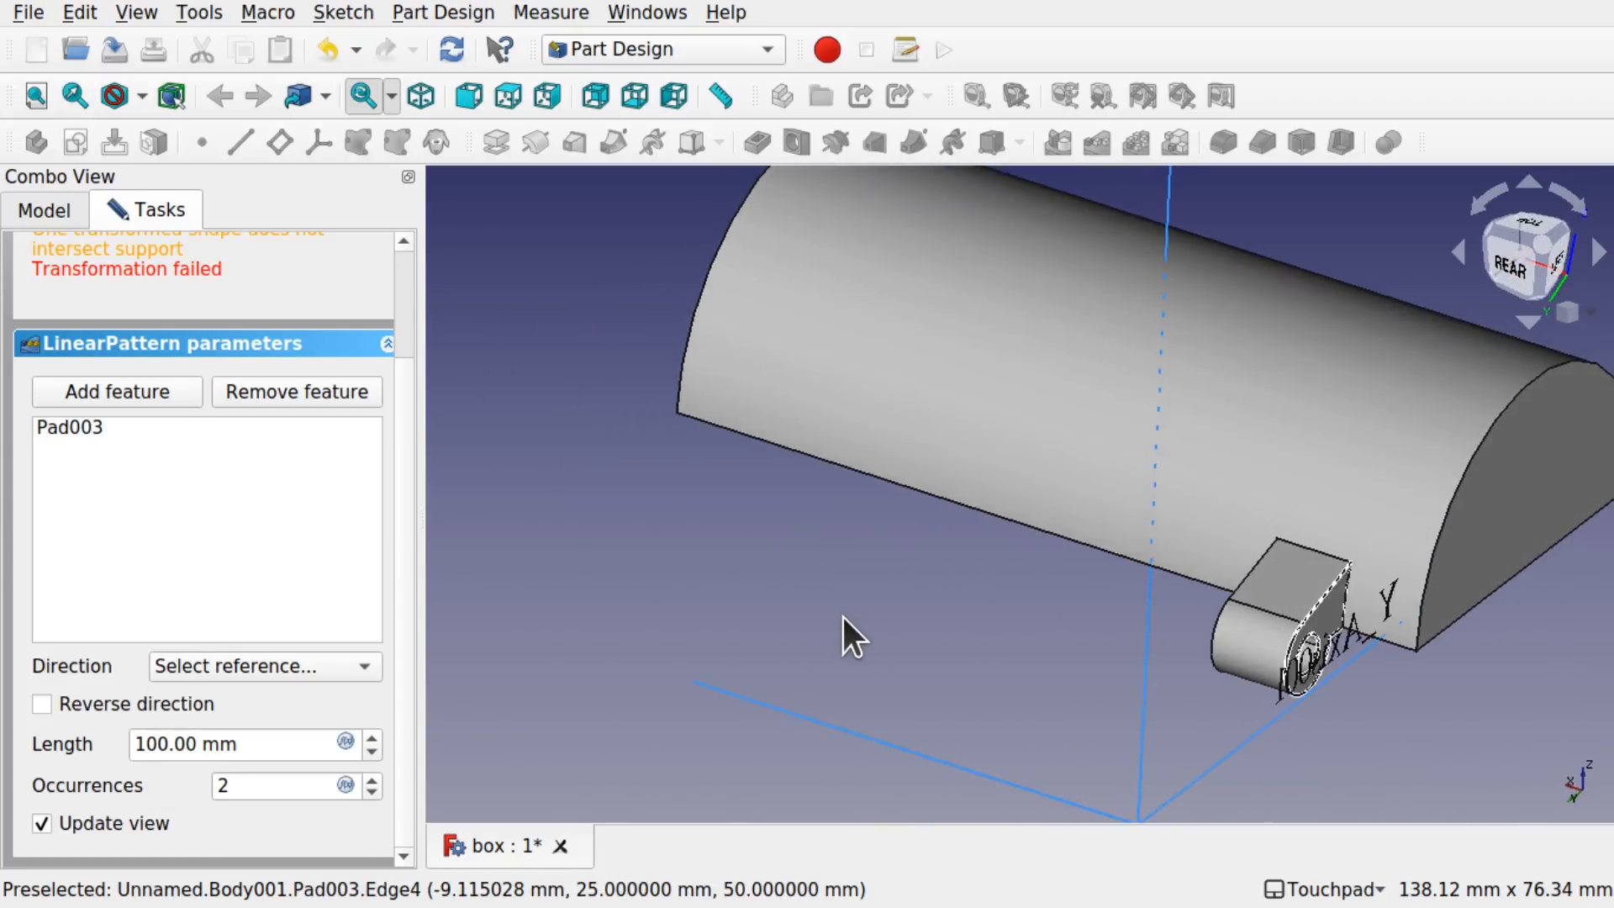
scroll(841, 614, "down", 5)
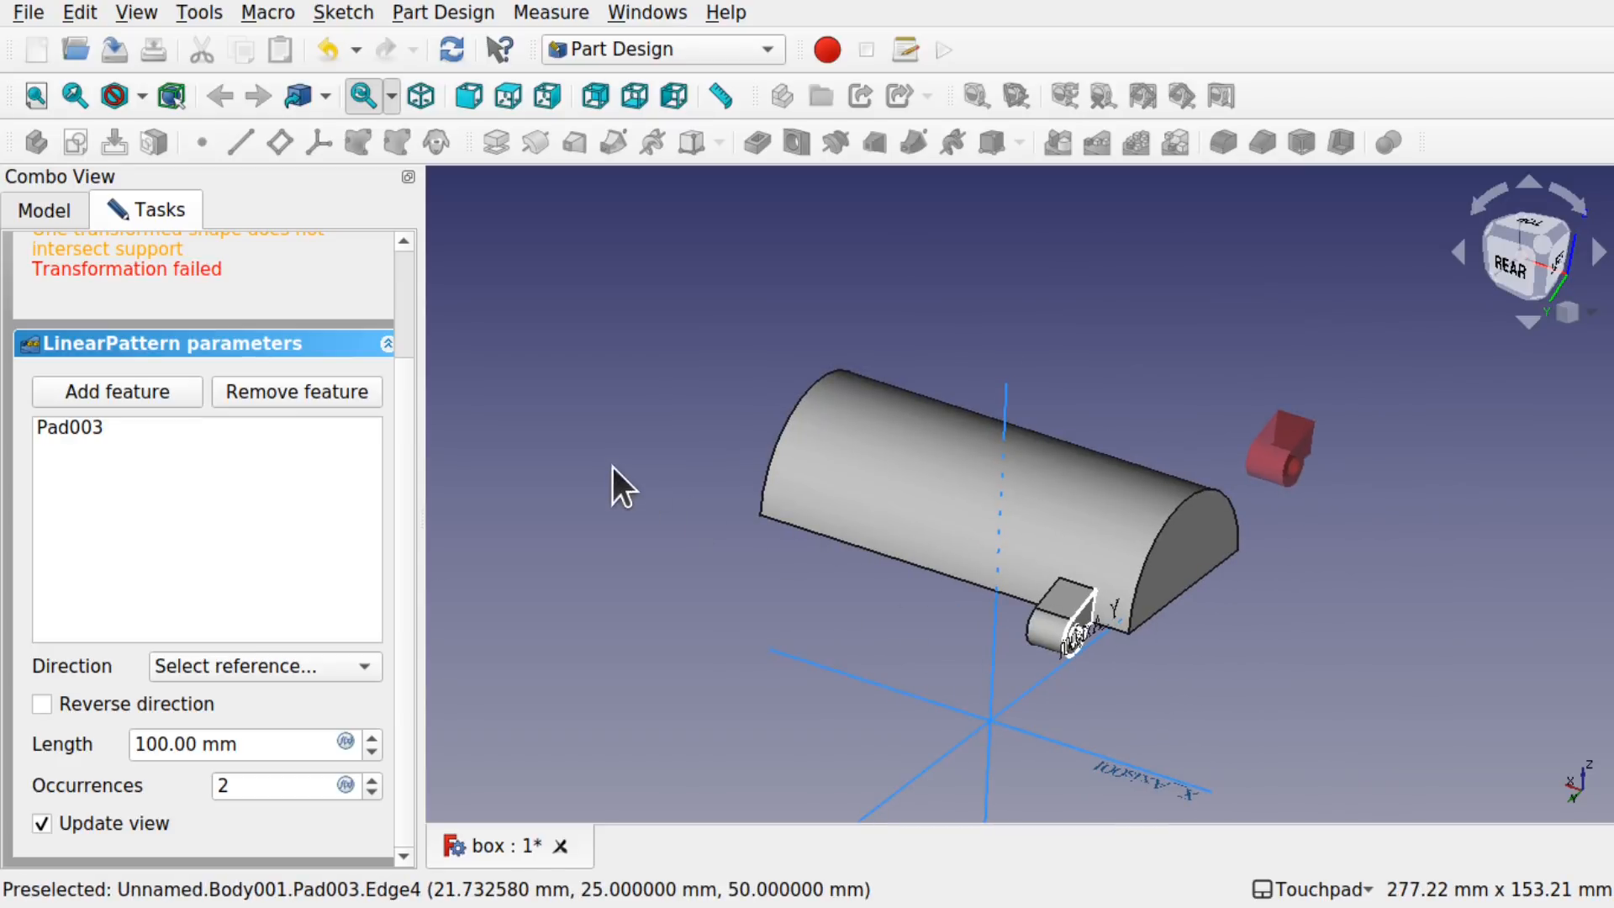
left_click_drag(796, 566, 1135, 572, "alt")
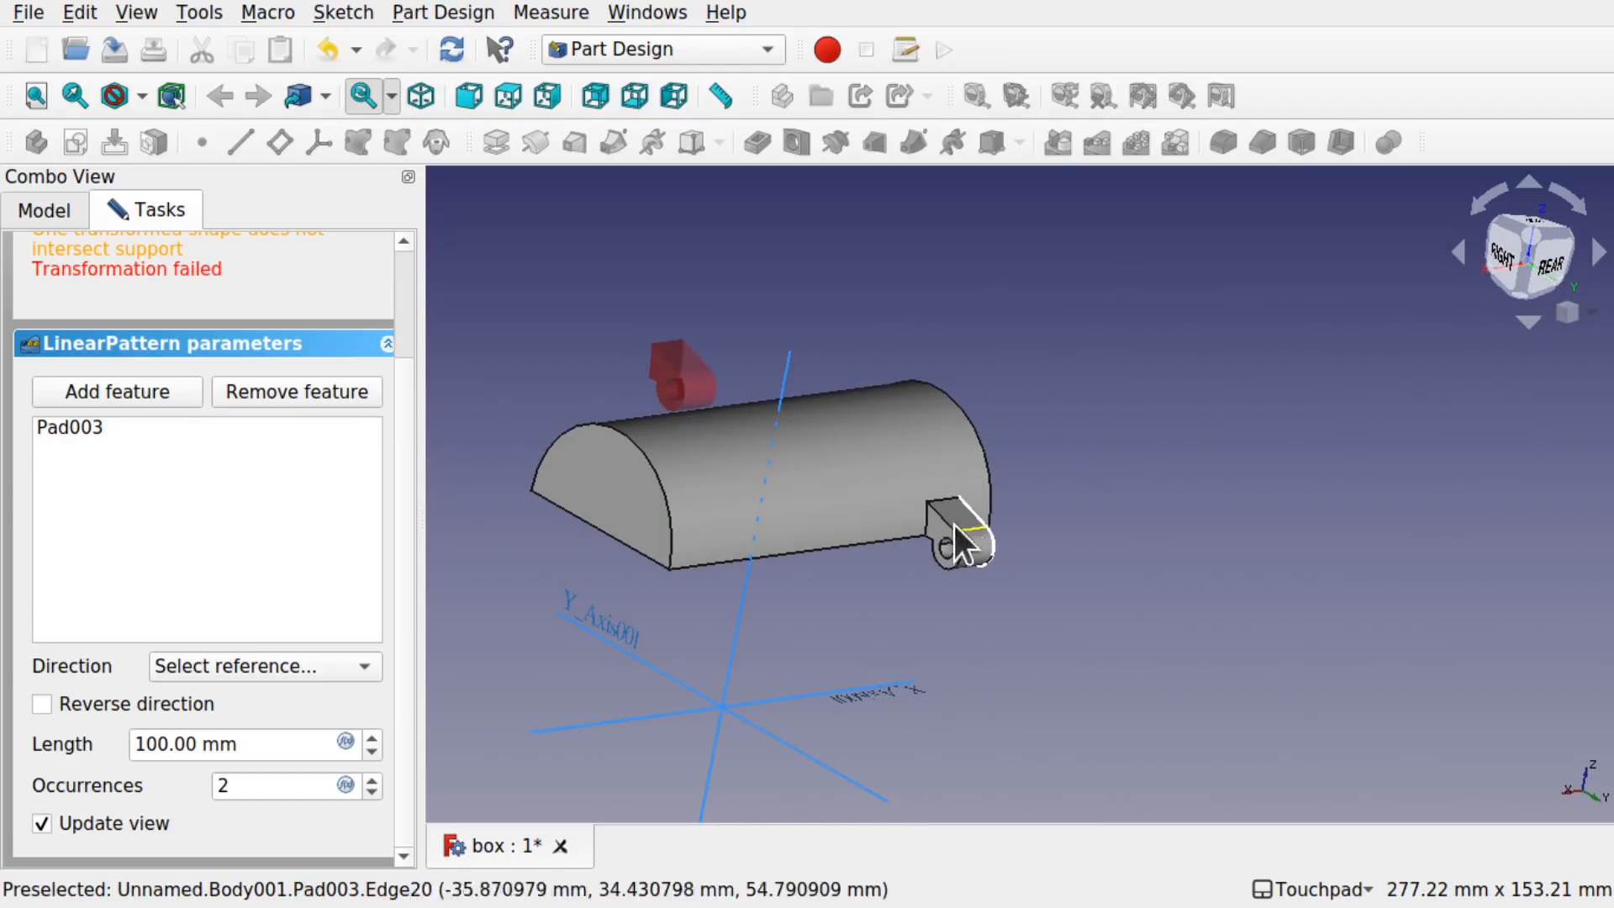
left_click(869, 543)
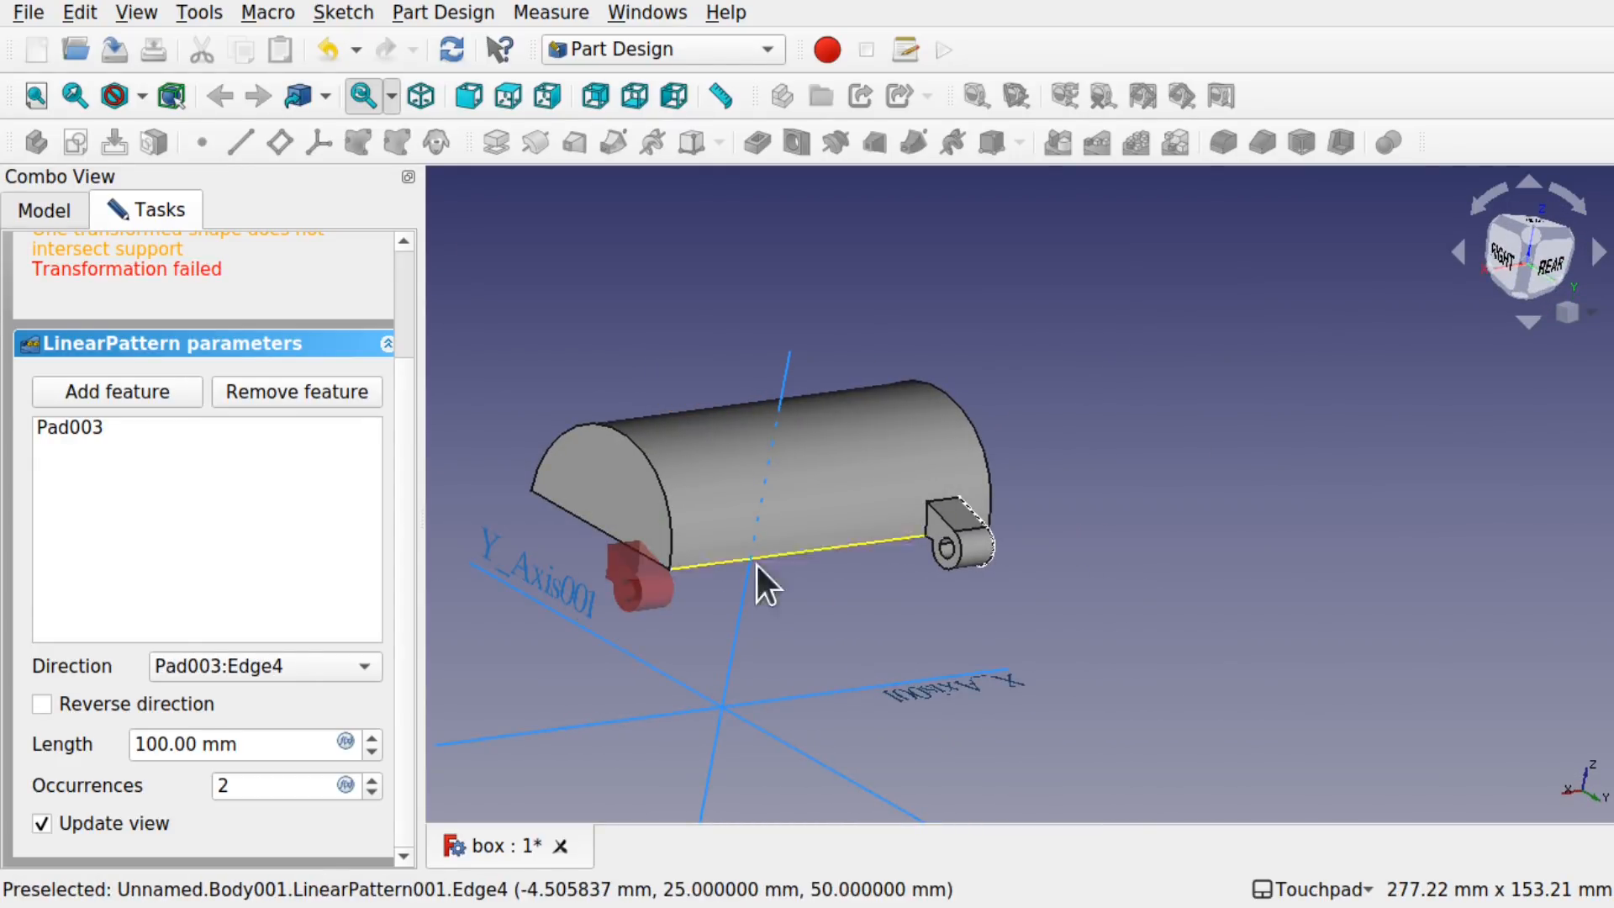
Step: Set the lid hinge pattern's length to 80 mm and inspect the patterned hinge from behind
left_click_drag(670, 569, 632, 547, "alt")
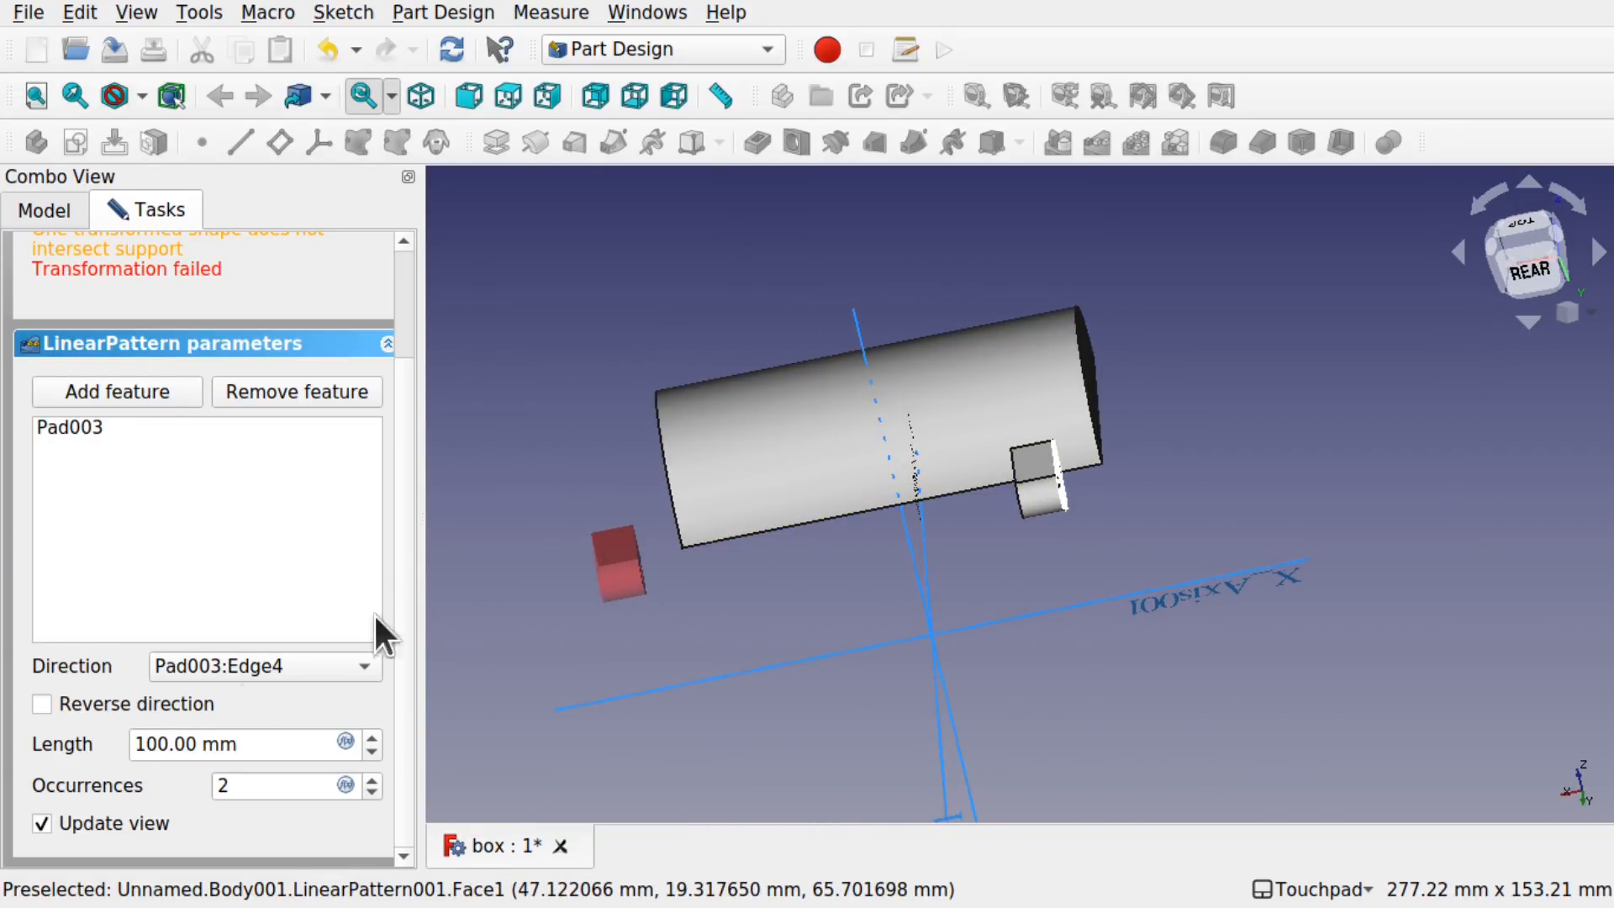
left_click_drag(174, 744, 88, 732)
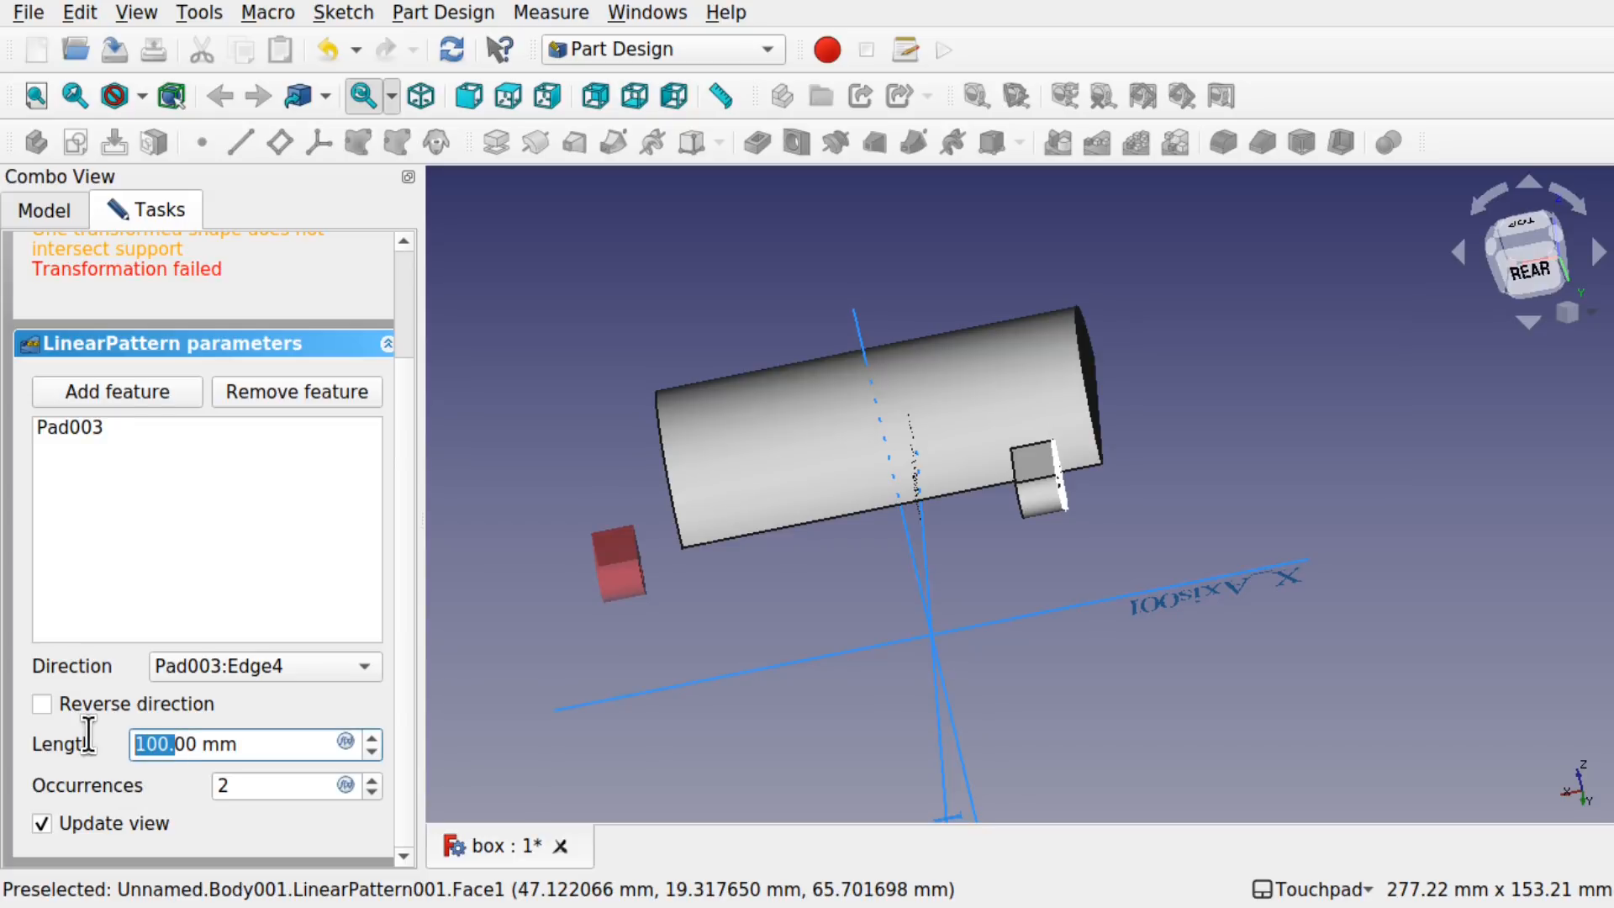
left_click(144, 743)
left_click_drag(158, 744, 90, 736)
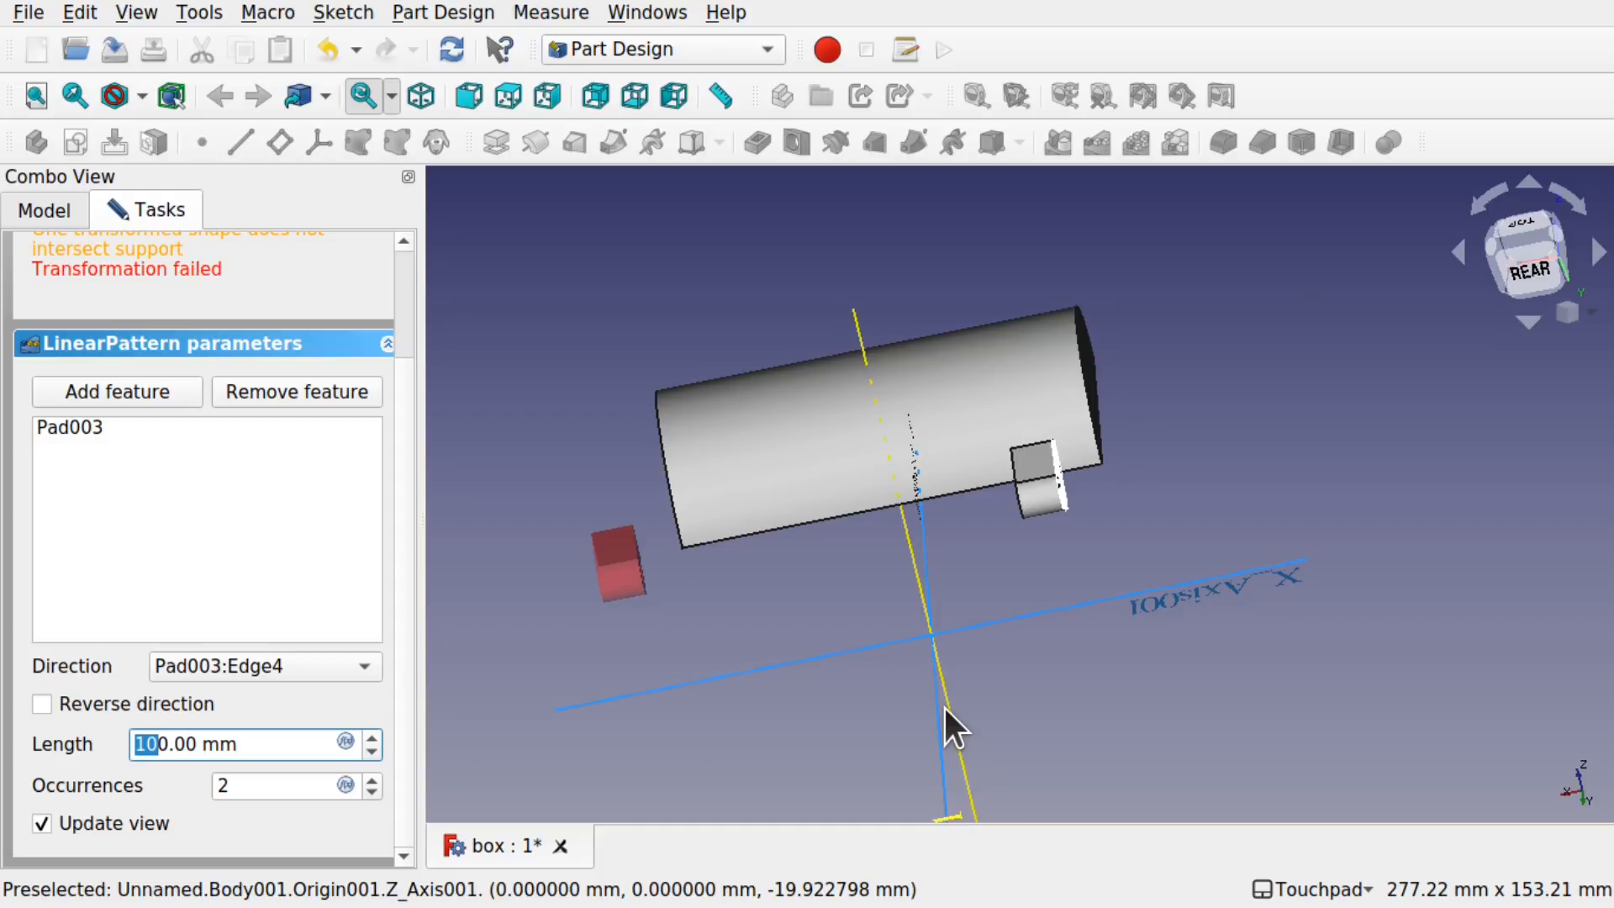
type("8")
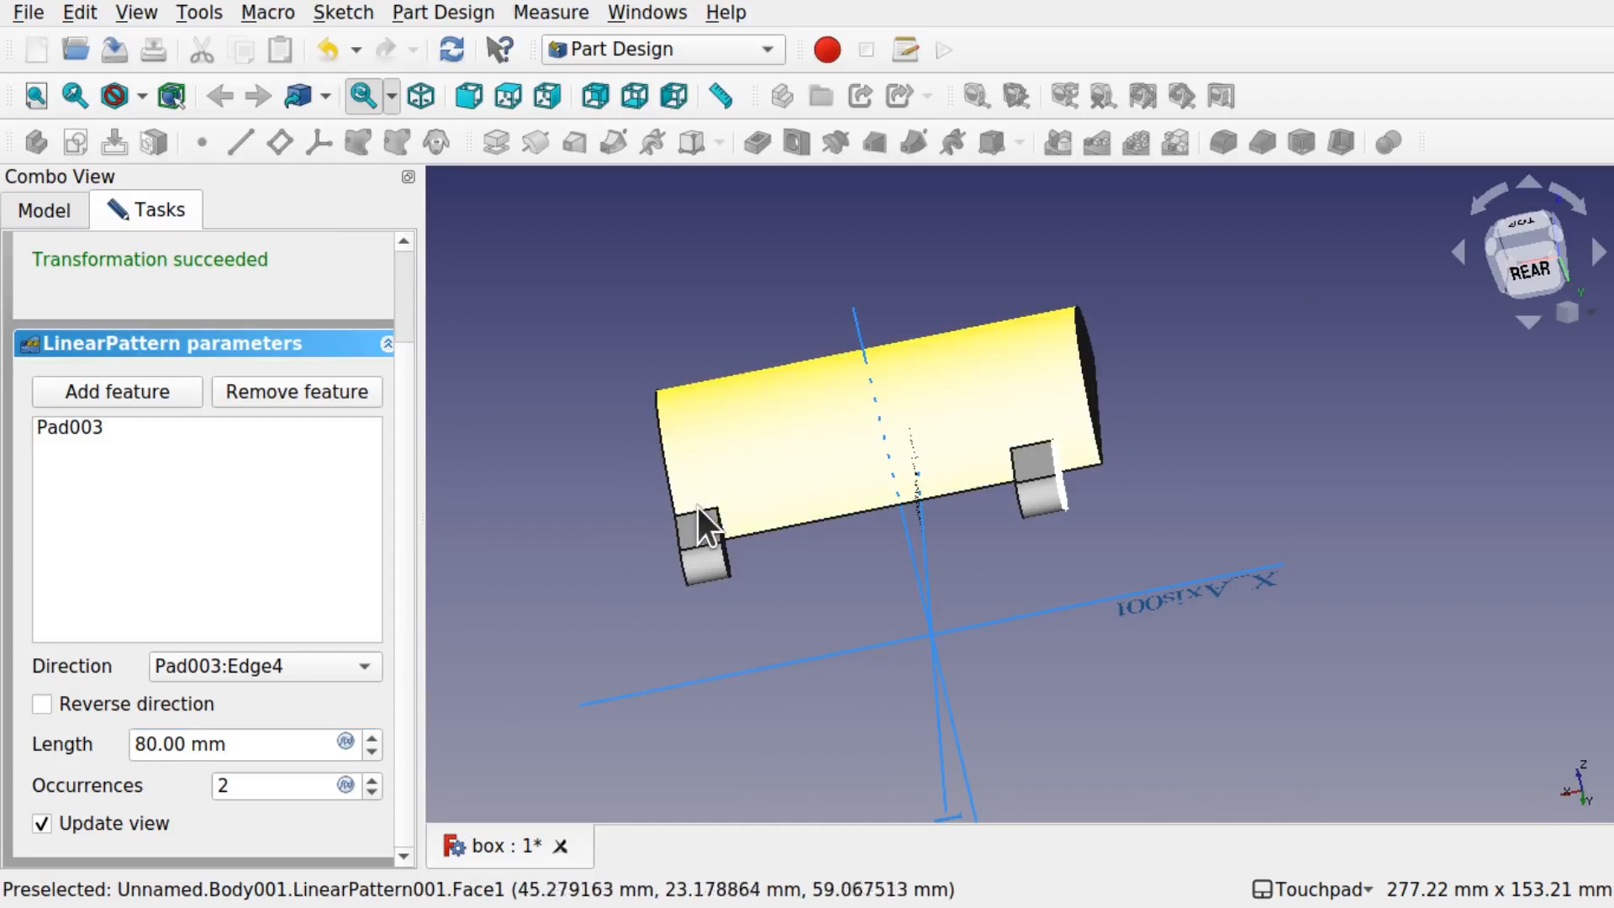
left_click_drag(752, 525, 927, 552, "alt")
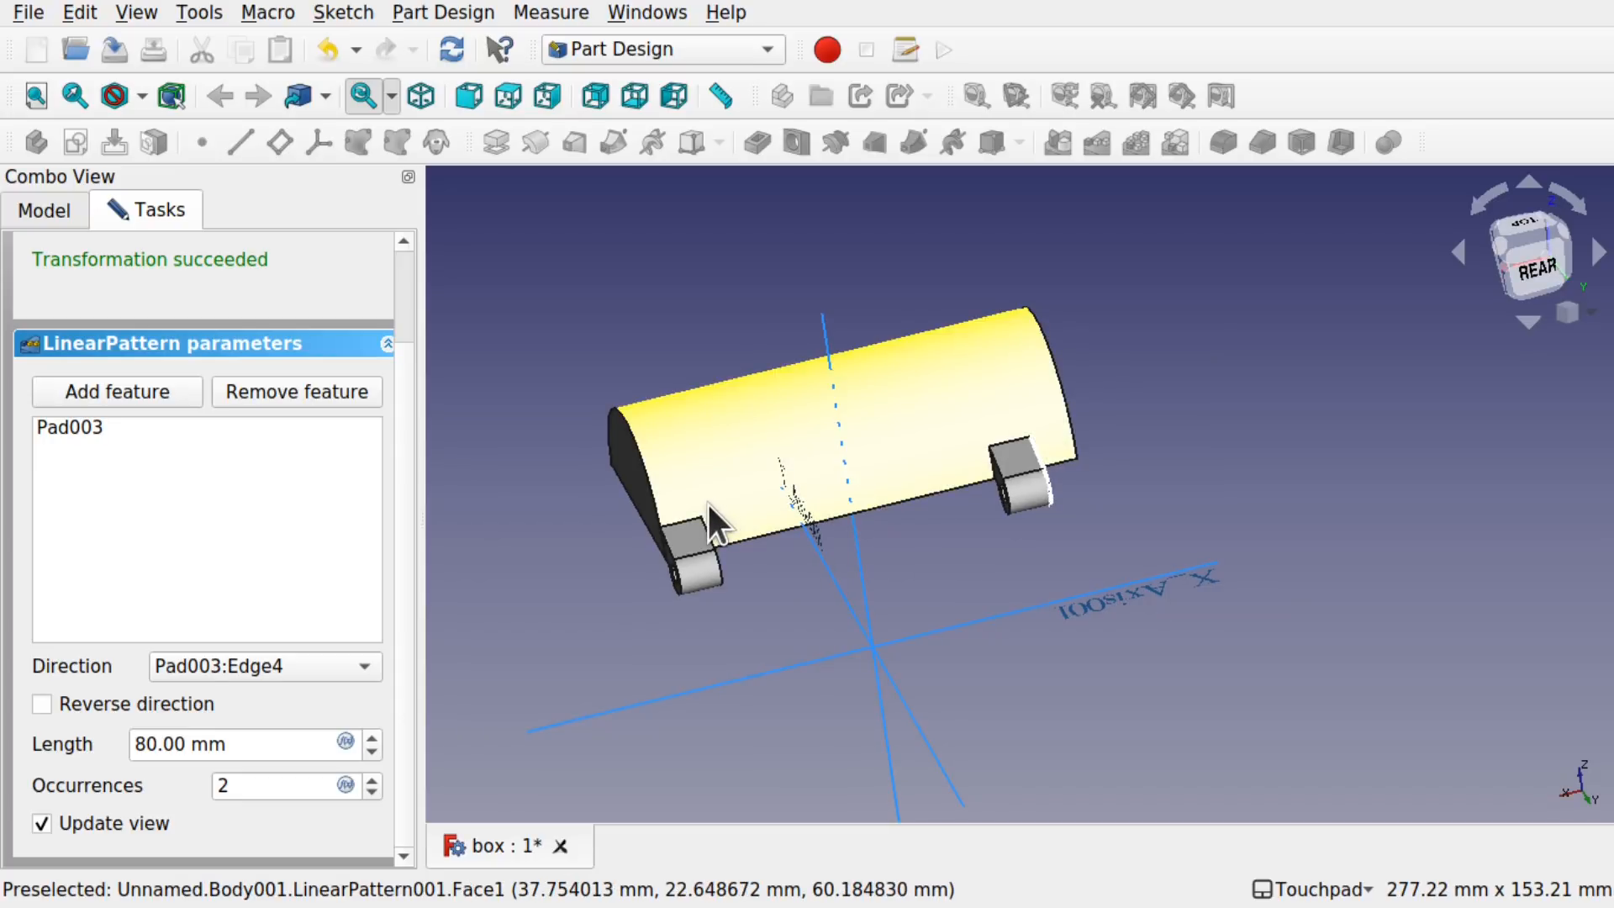
Step: Show the bottom body's LinearPattern again to compare its hinges with the lid's patterned hinges
left_click(50, 212)
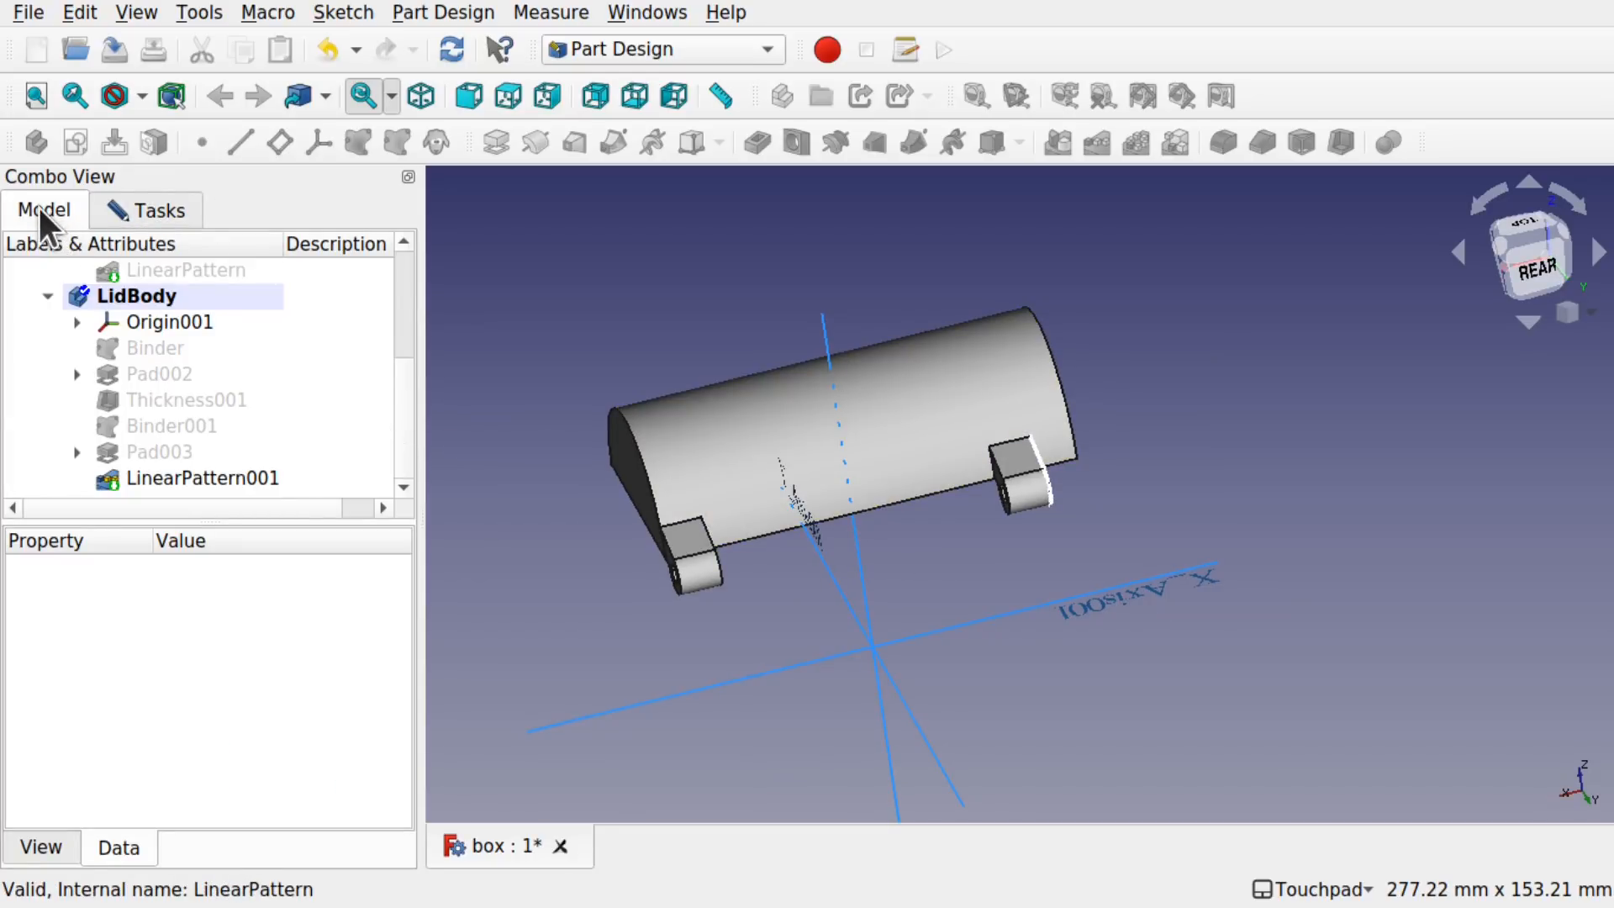
left_click_drag(401, 421, 395, 296)
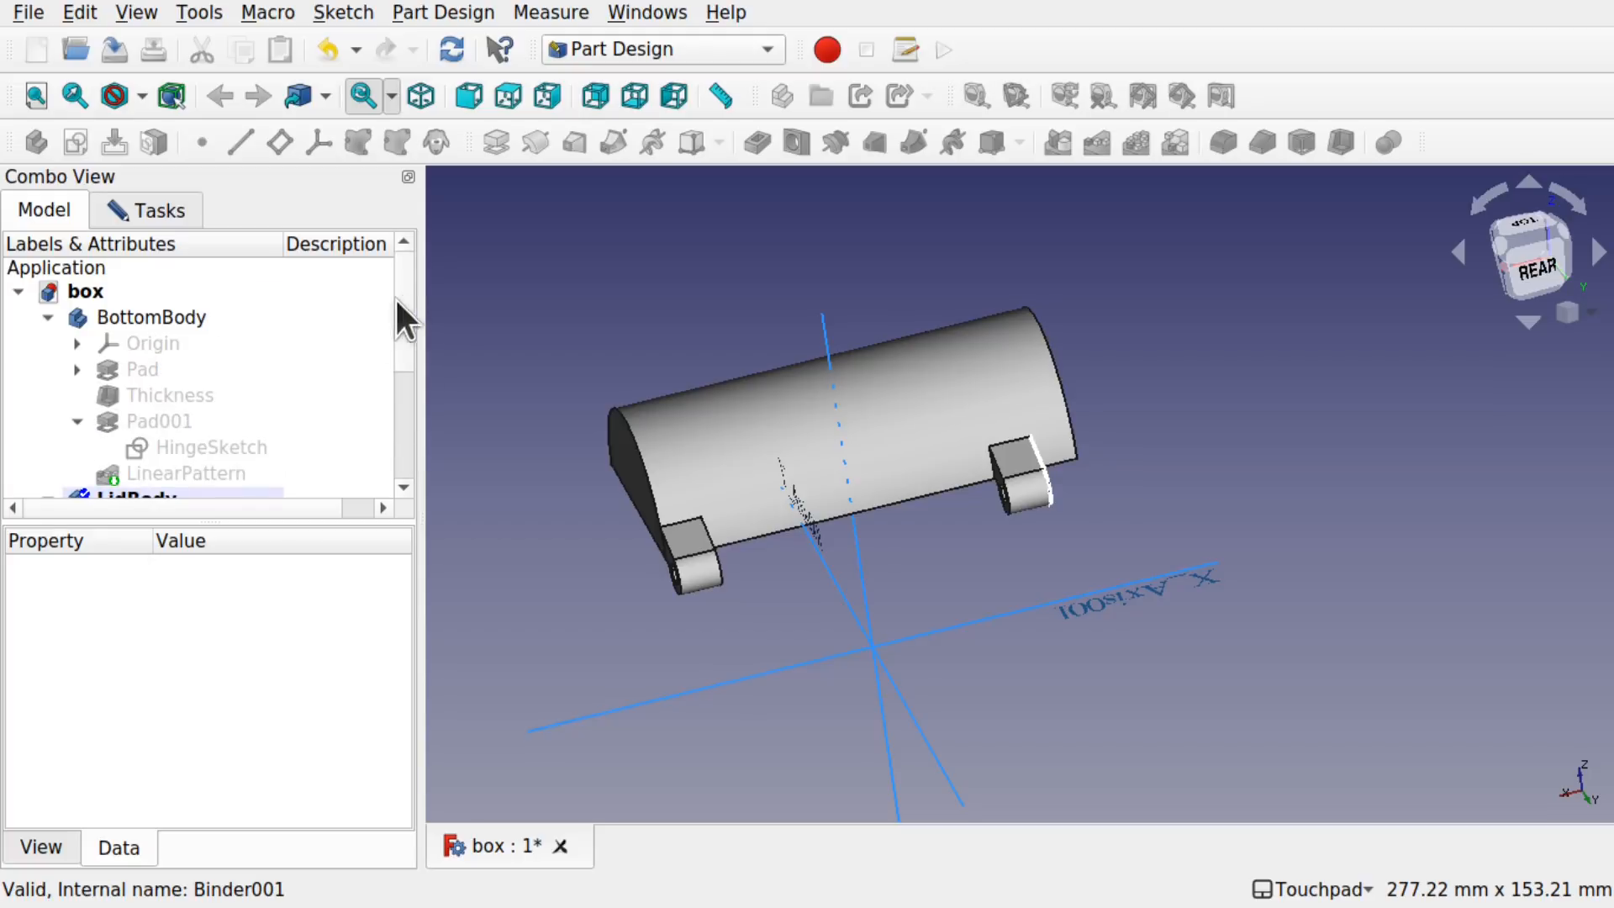
left_click(179, 323)
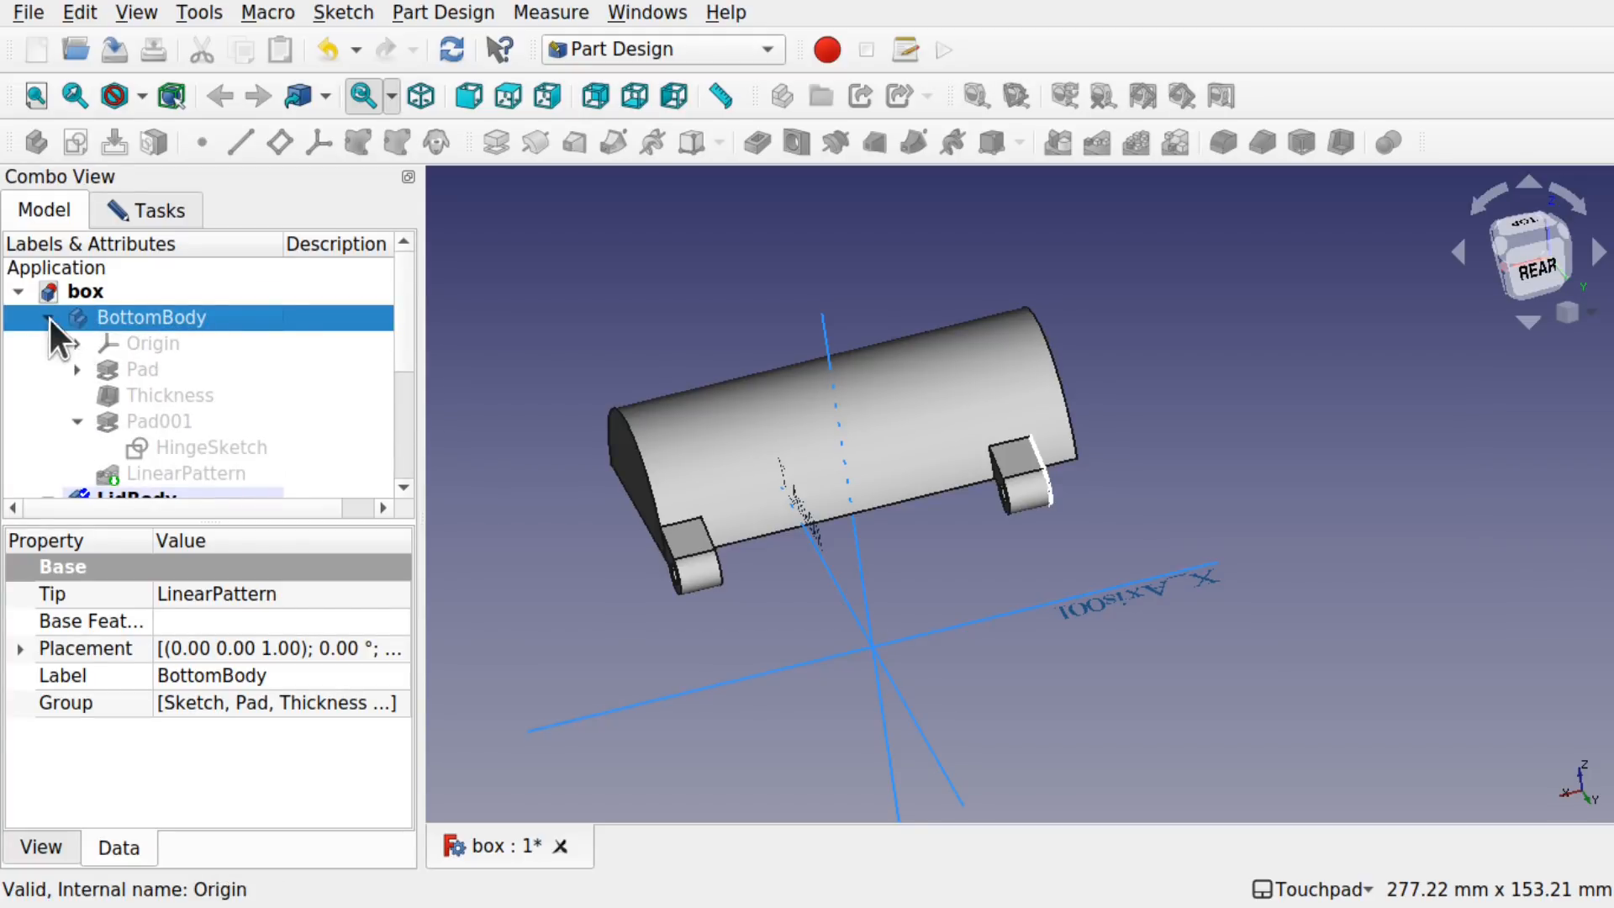
left_click(195, 472)
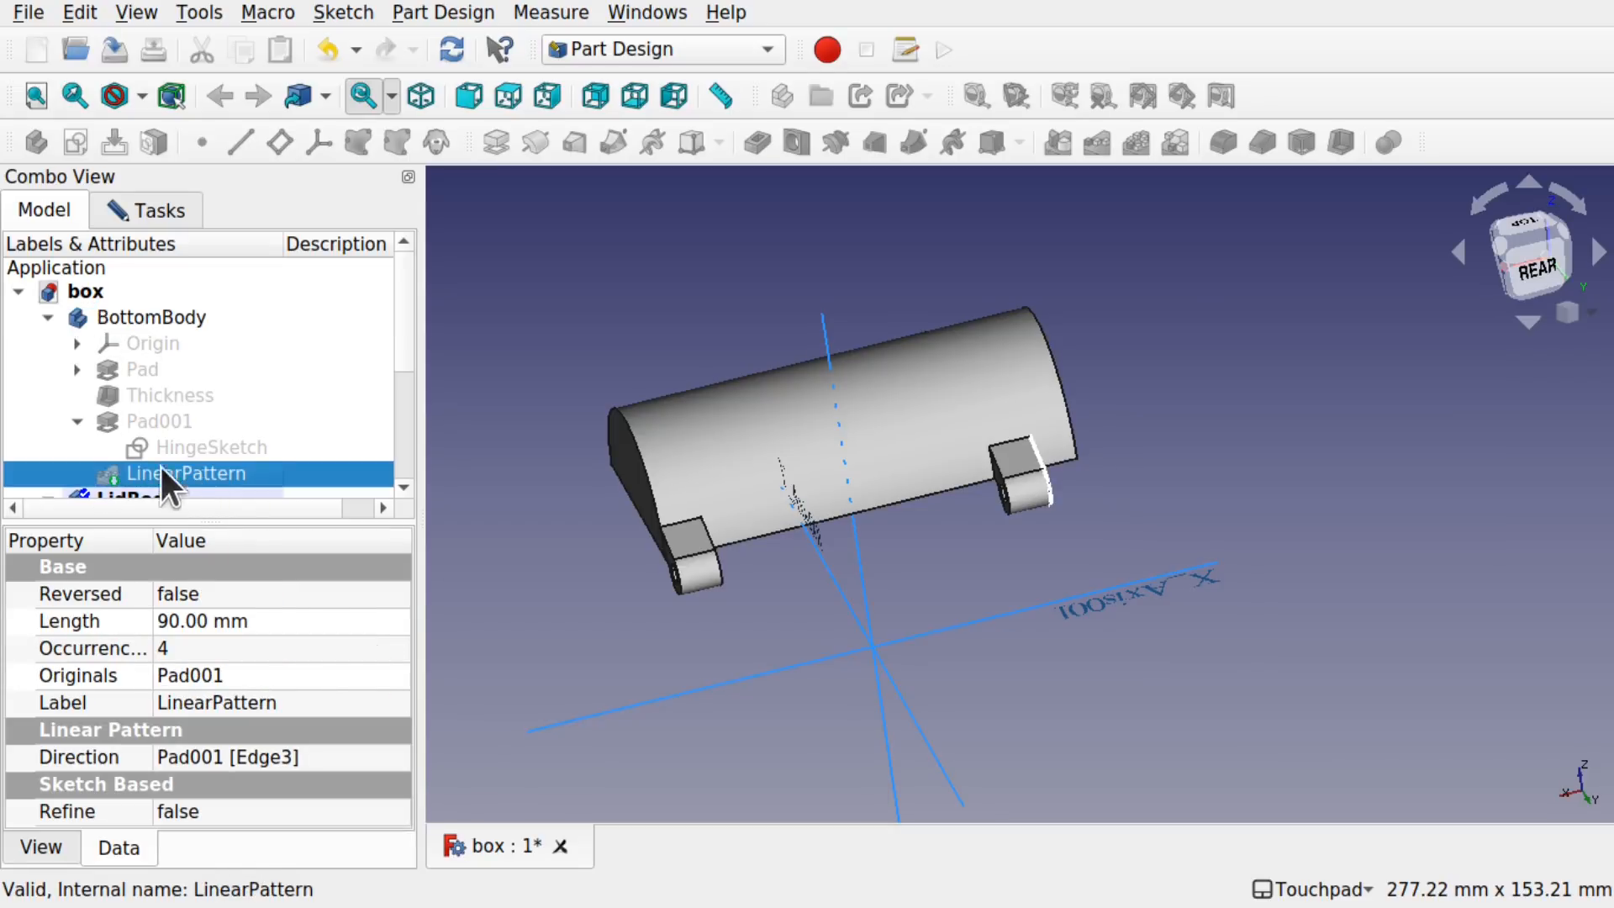
key("space")
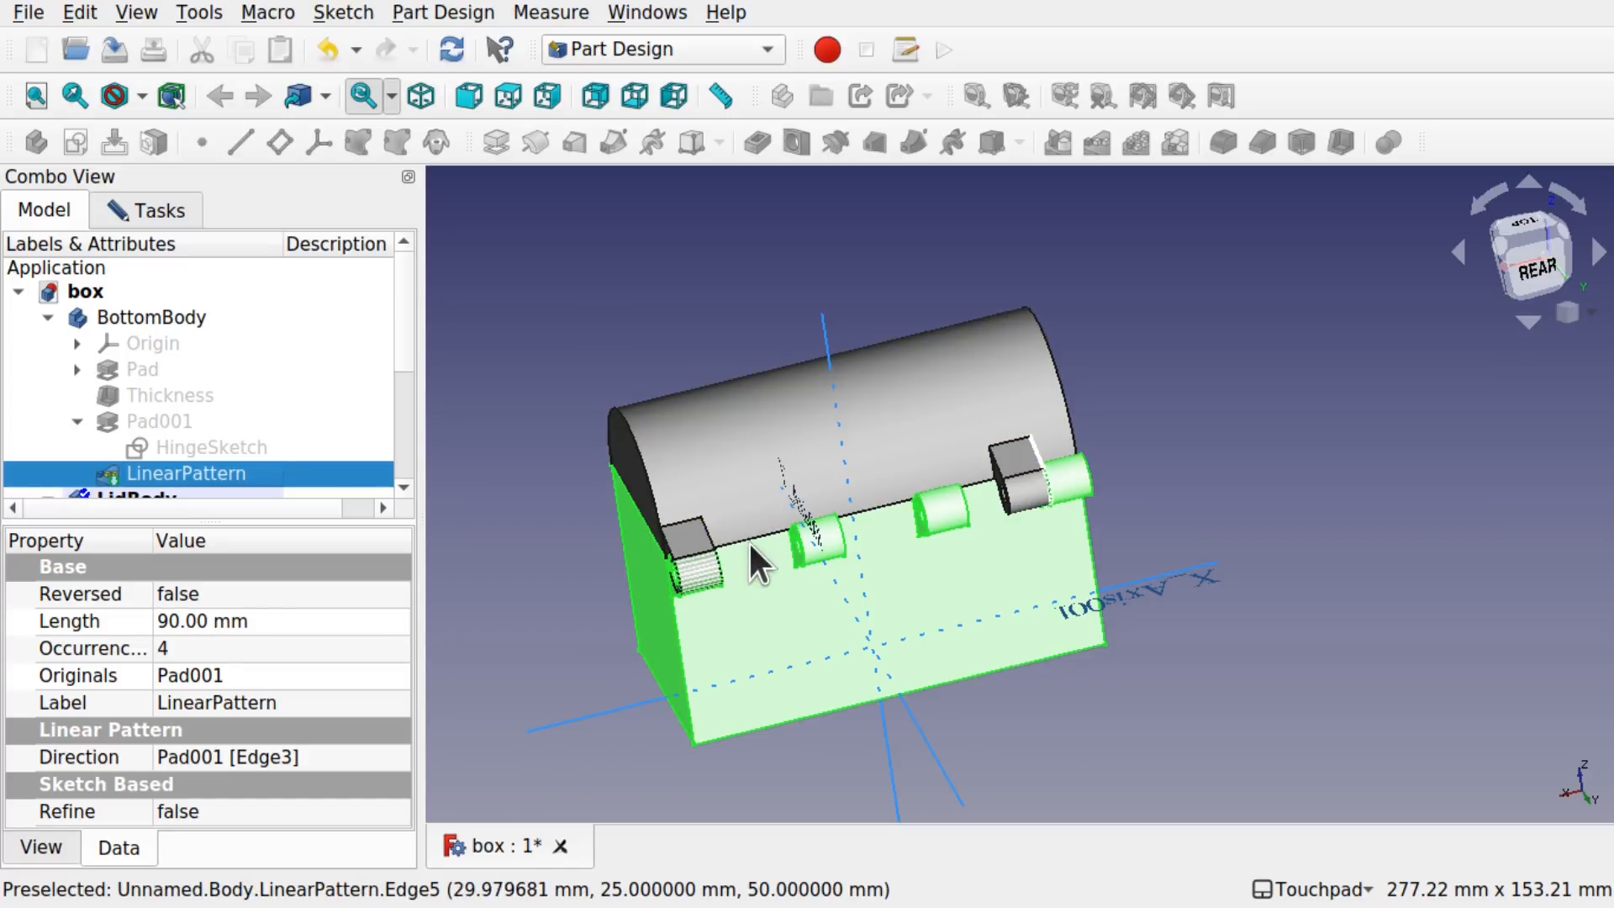
Step: Set the lid hinge pattern to a 70 mm length with 3 occurrences and accept it
left_click(132, 209)
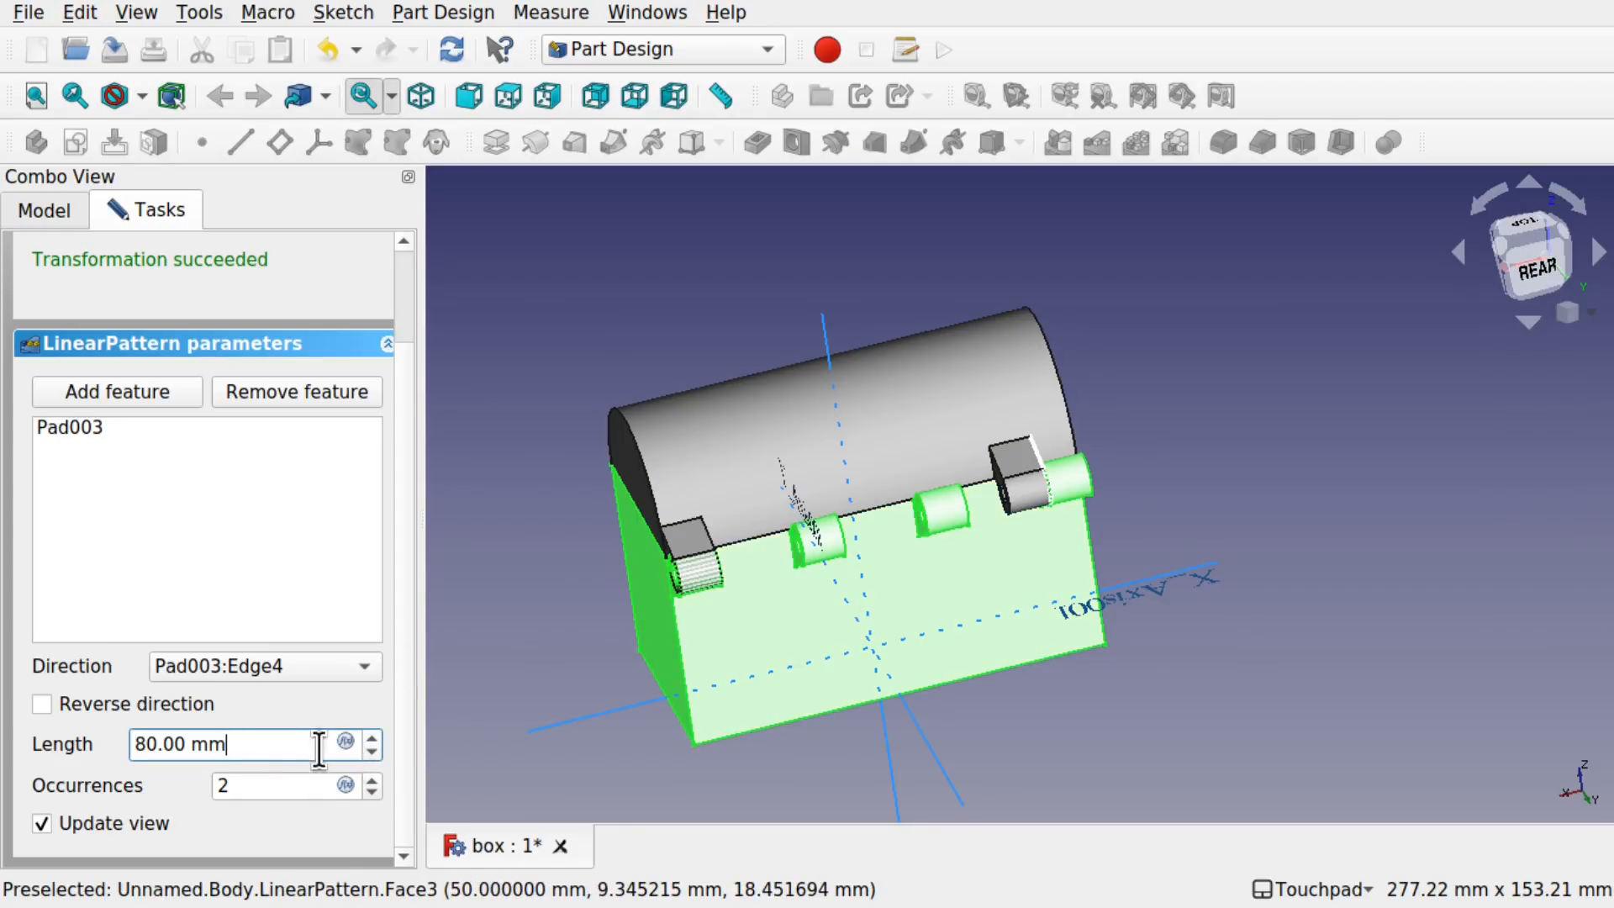
double_click(152, 742)
type("70")
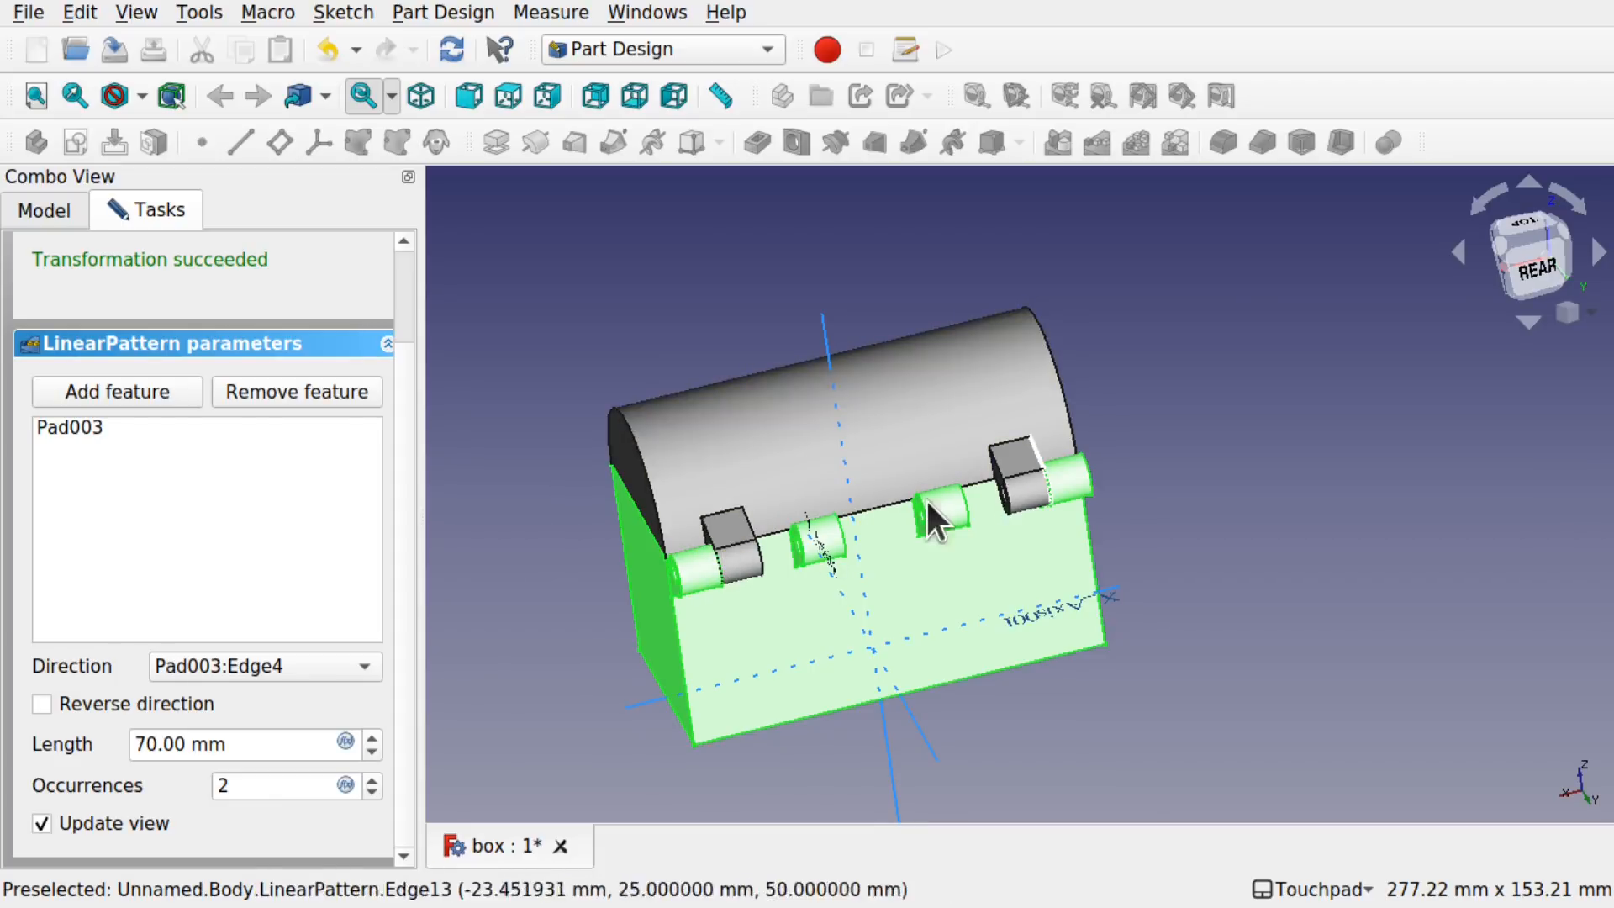
double_click(250, 787)
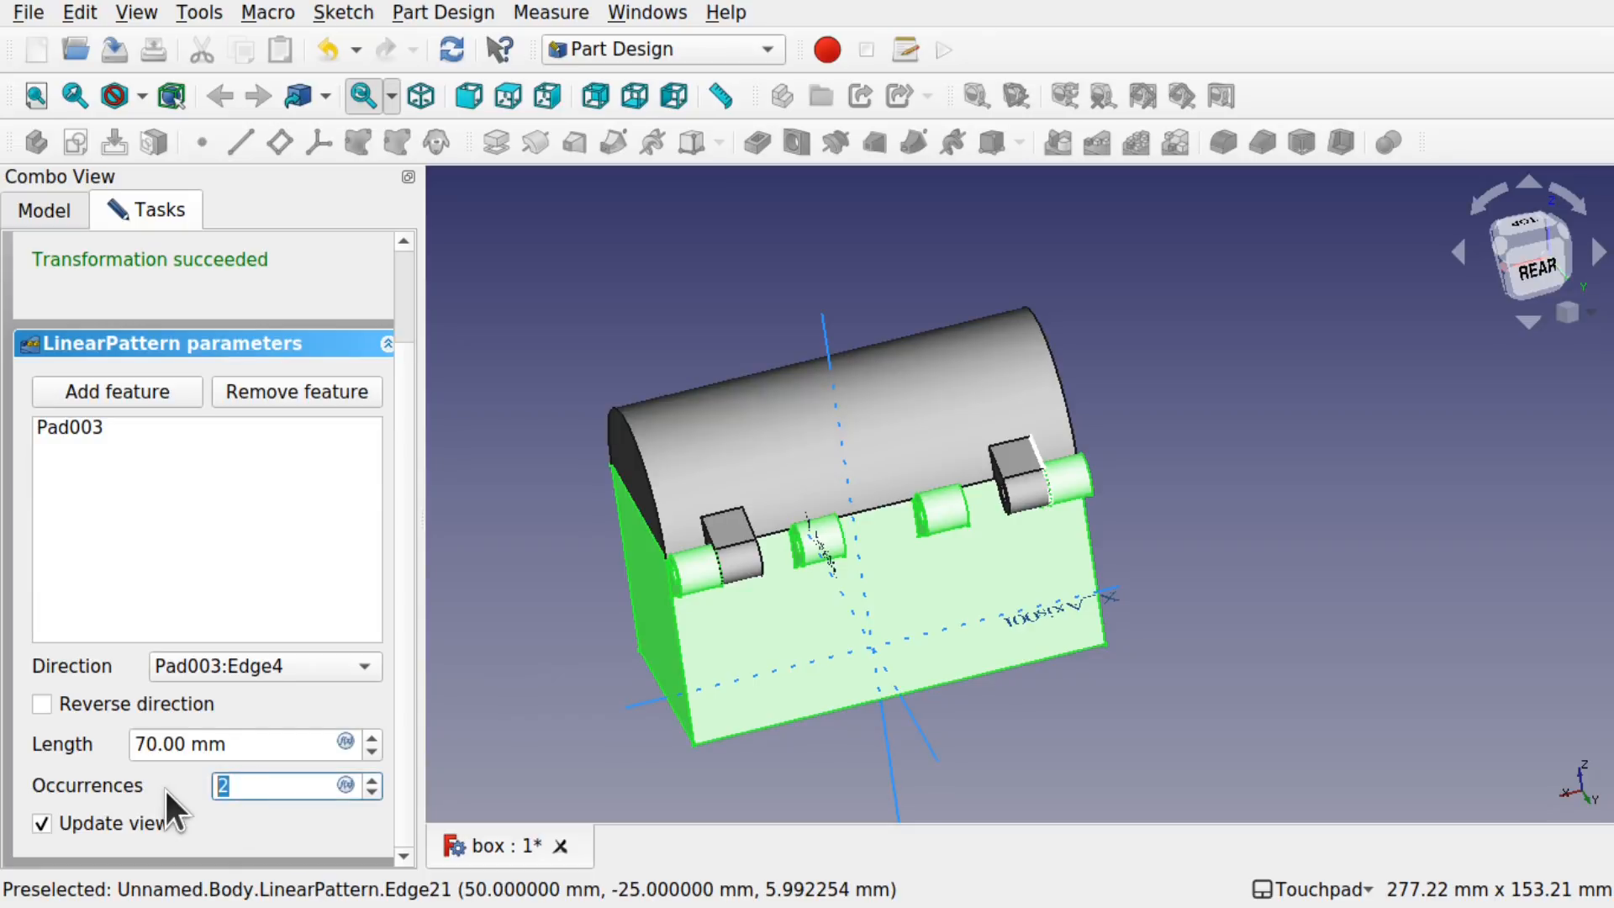
type("3")
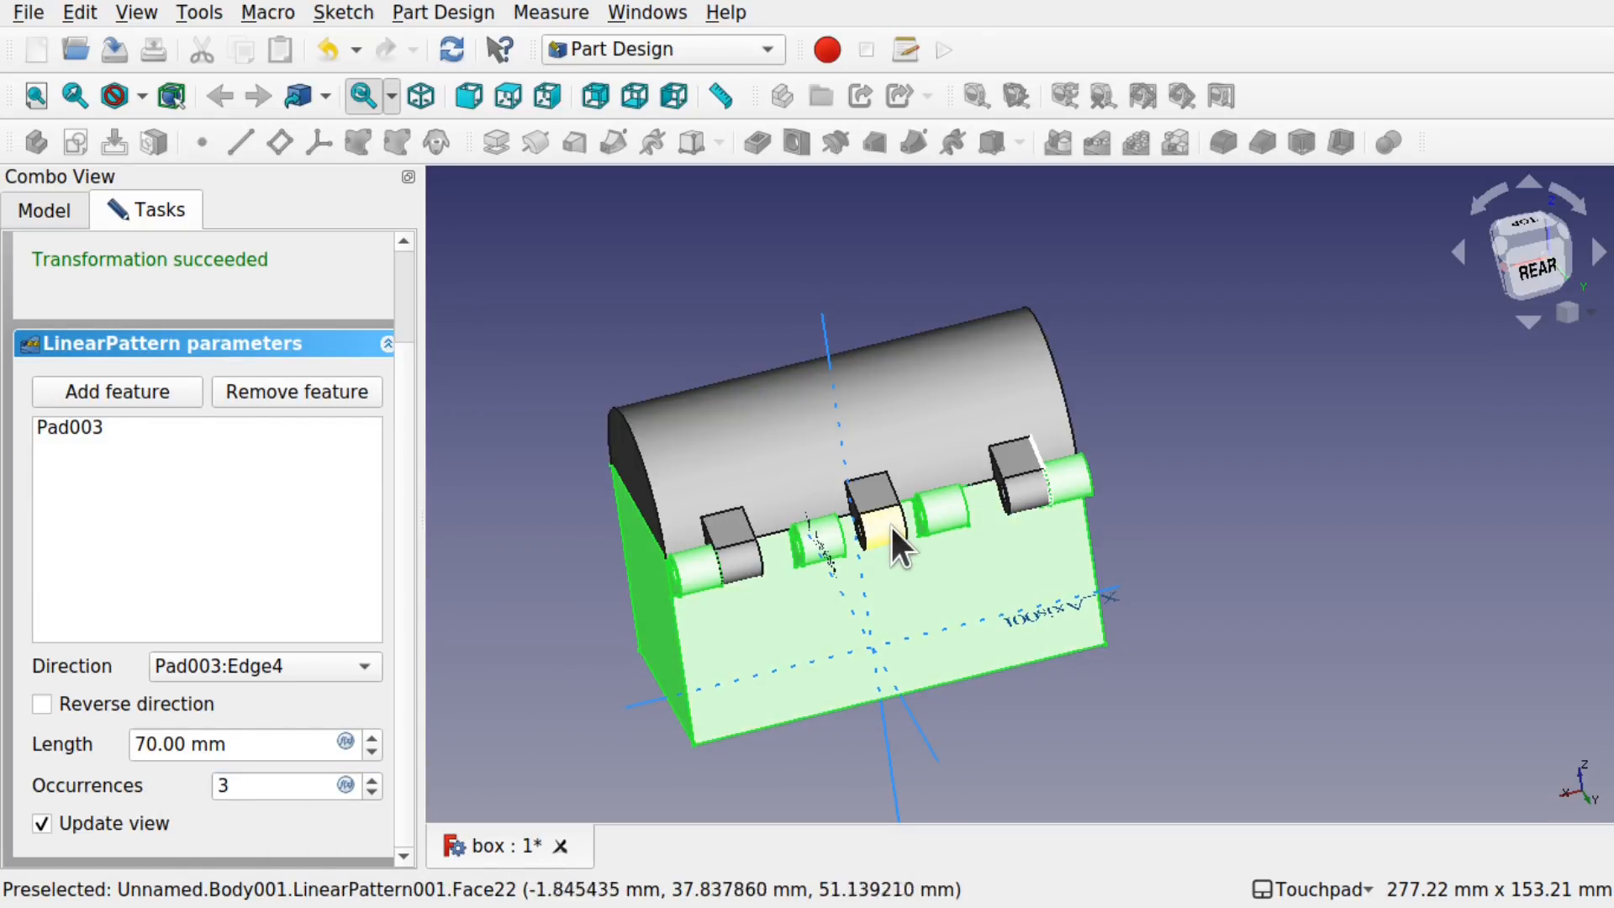
middle_click_drag(941, 493, 955, 569, "alt")
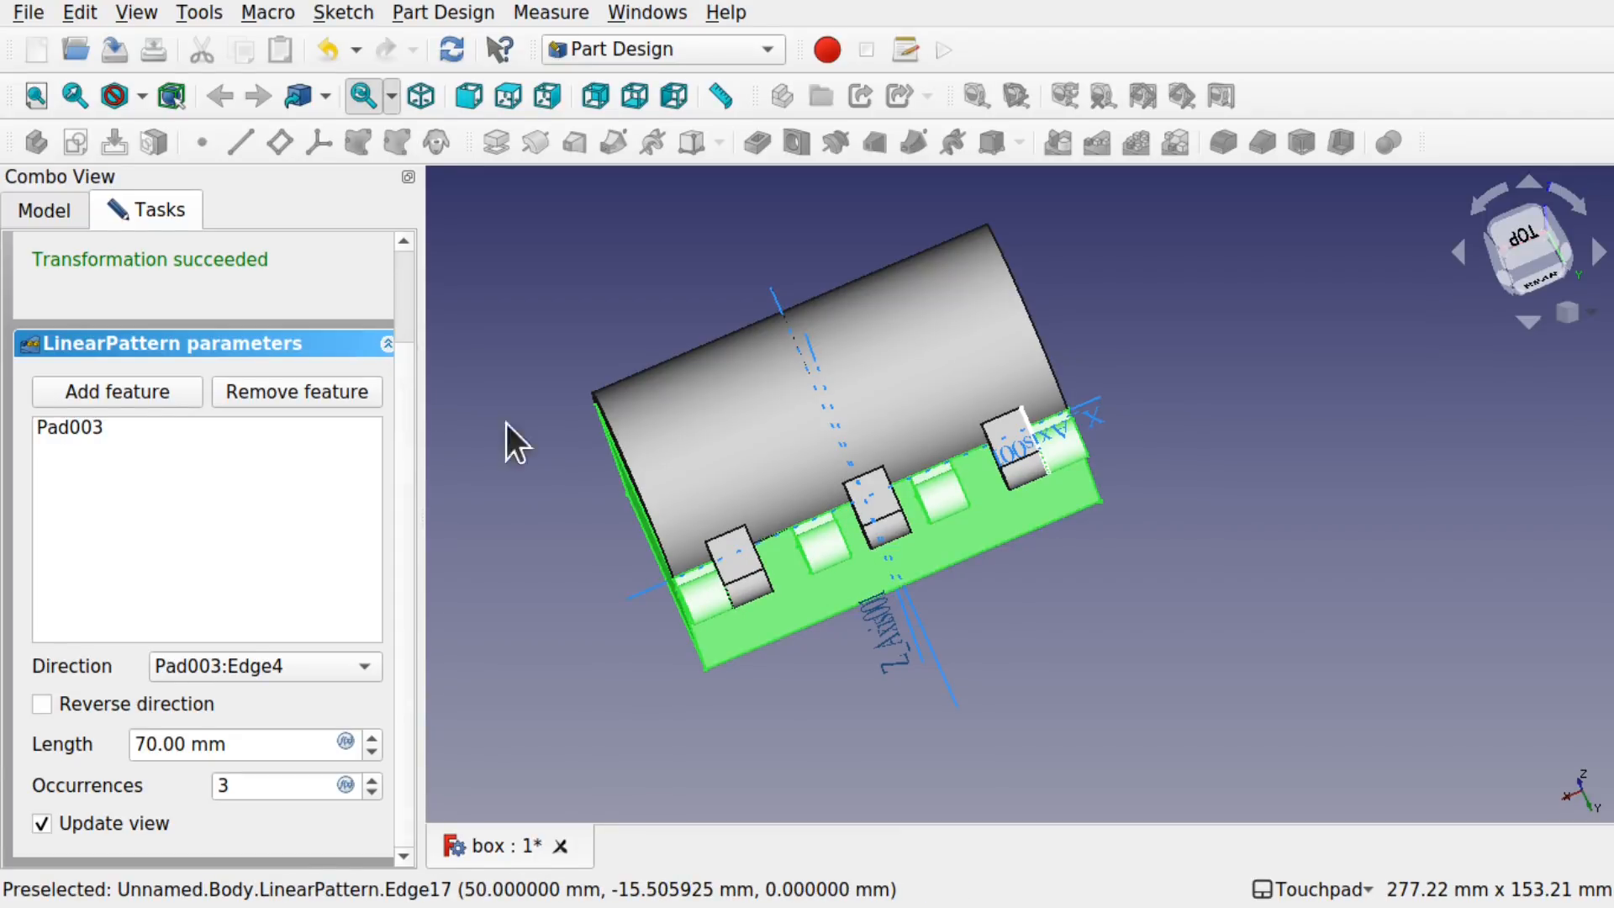
left_click_drag(630, 612, 713, 605, "alt")
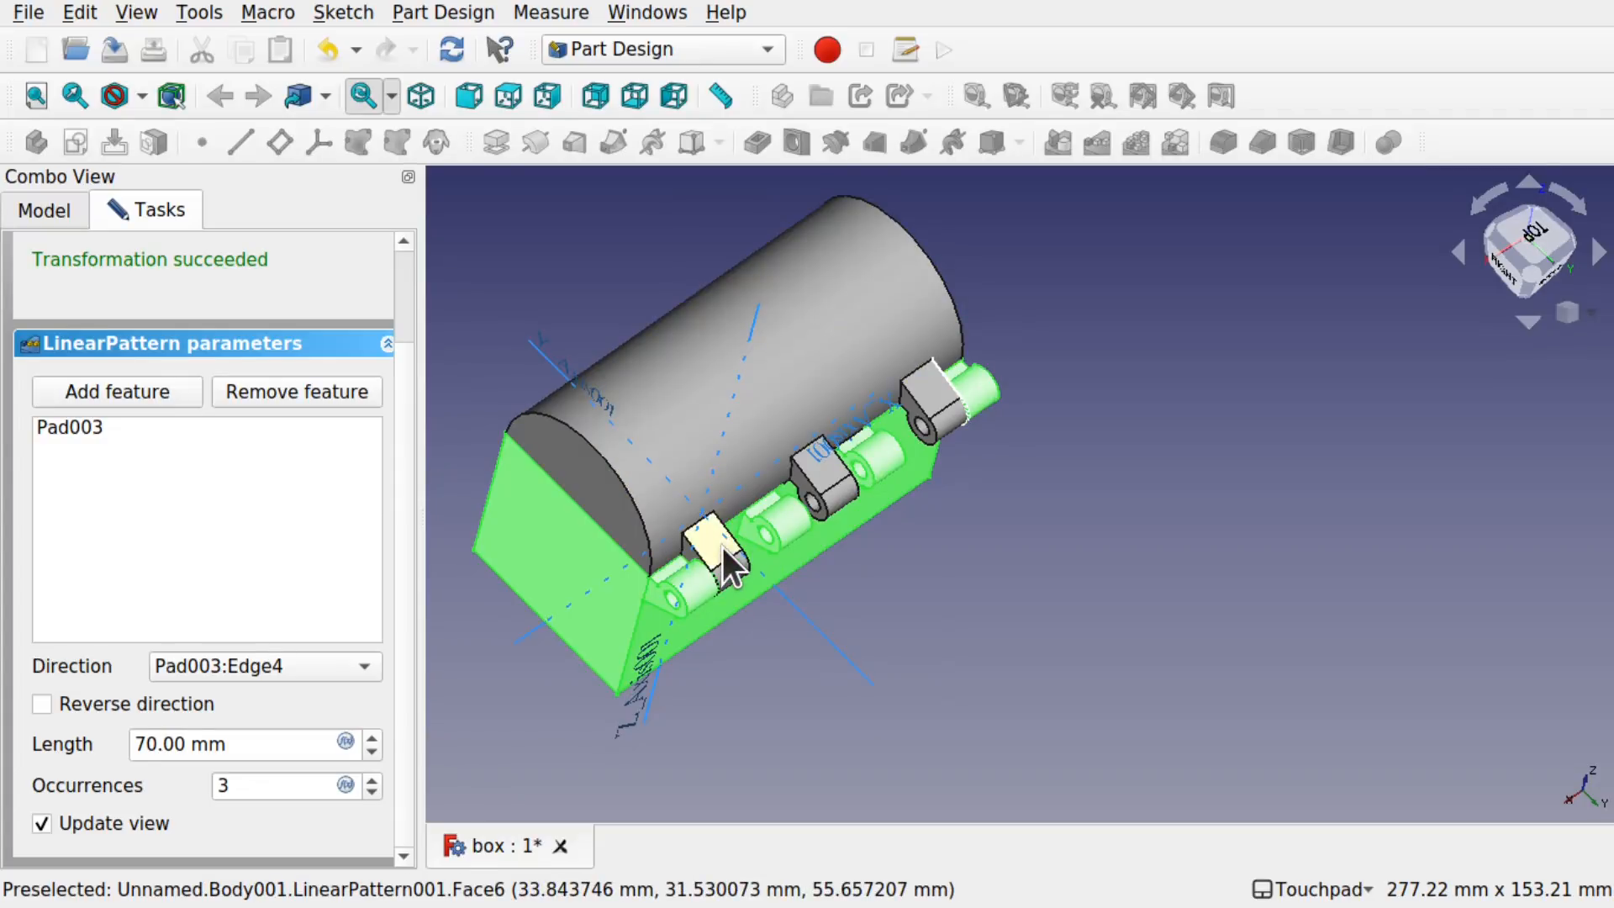
scroll(407, 301, "up", 3)
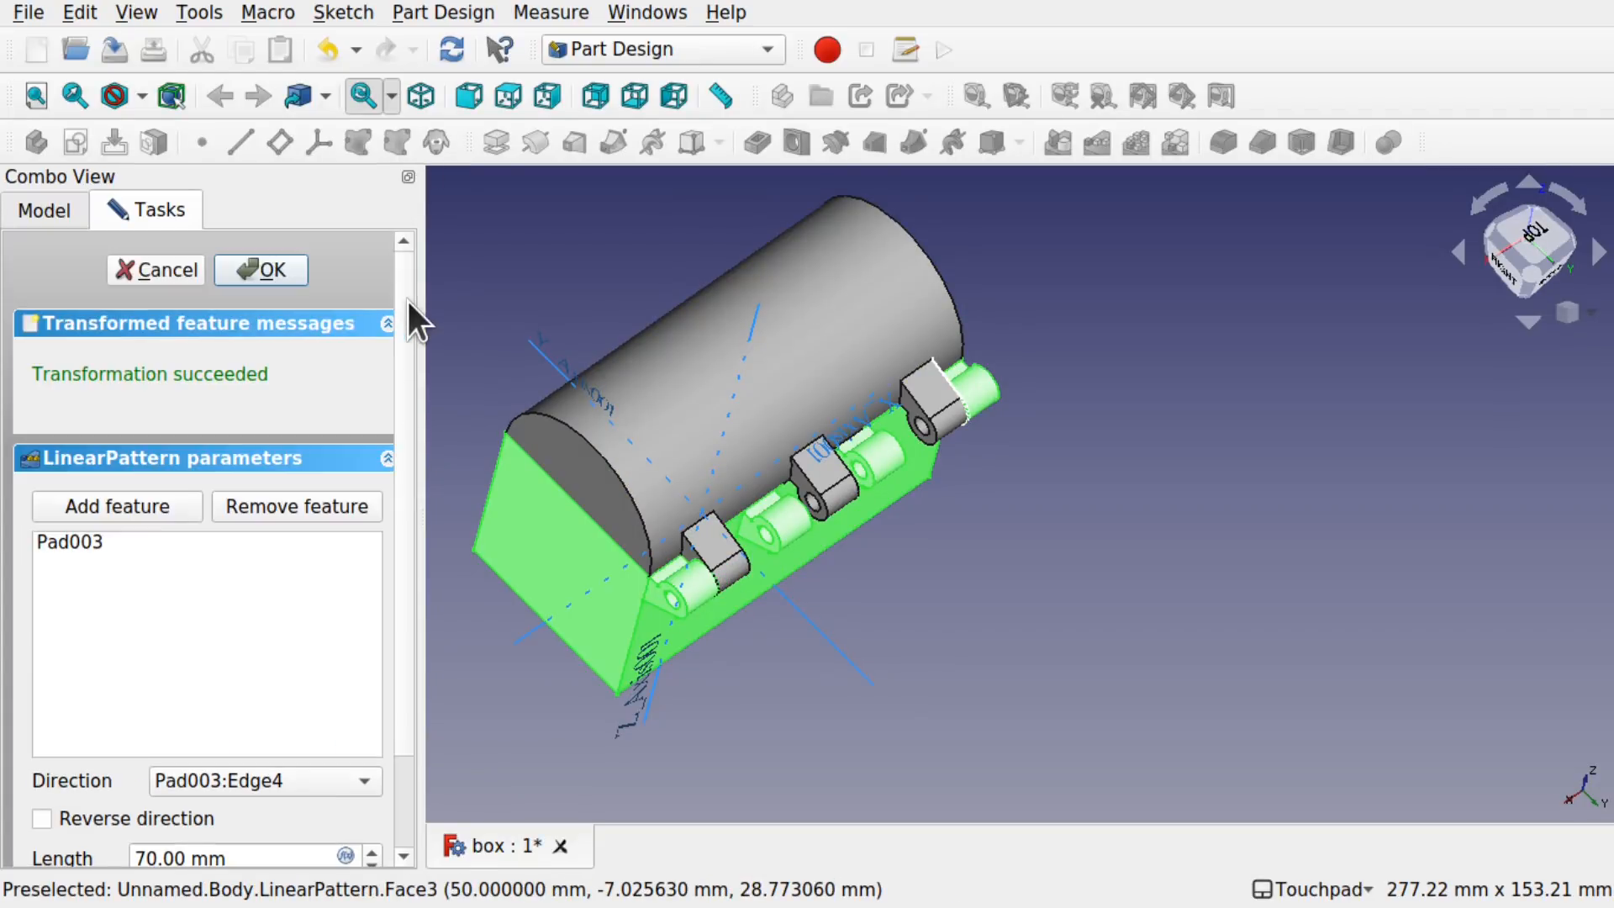
left_click(263, 270)
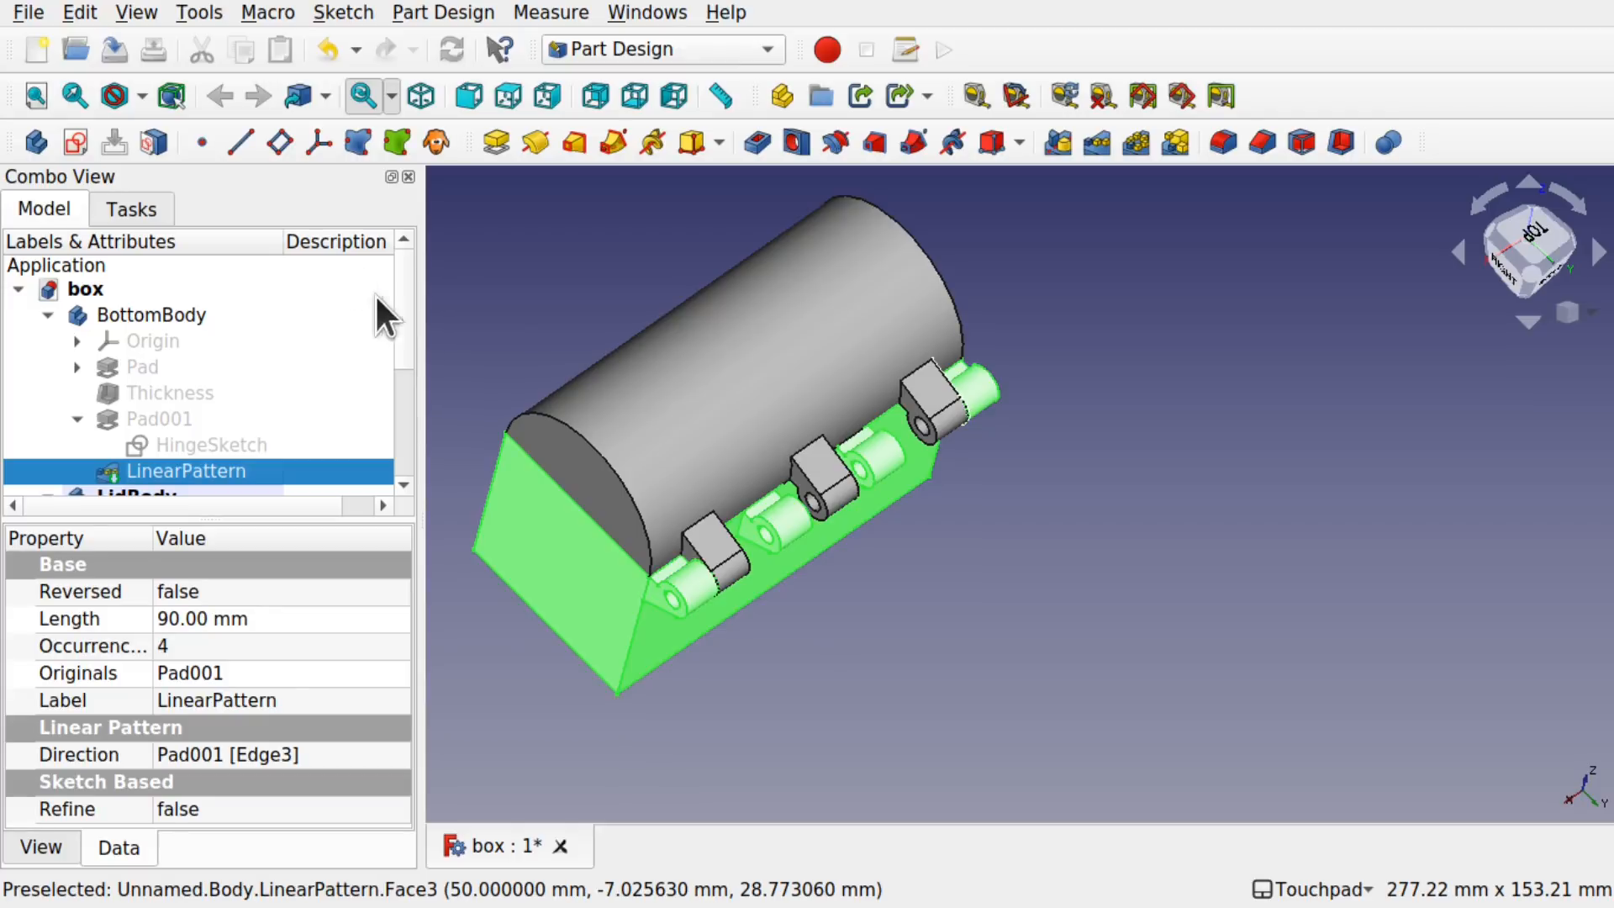
Step: Select LinearPattern001 and Pad003 in LidBody to review their properties
scroll(400, 304, "down", 3)
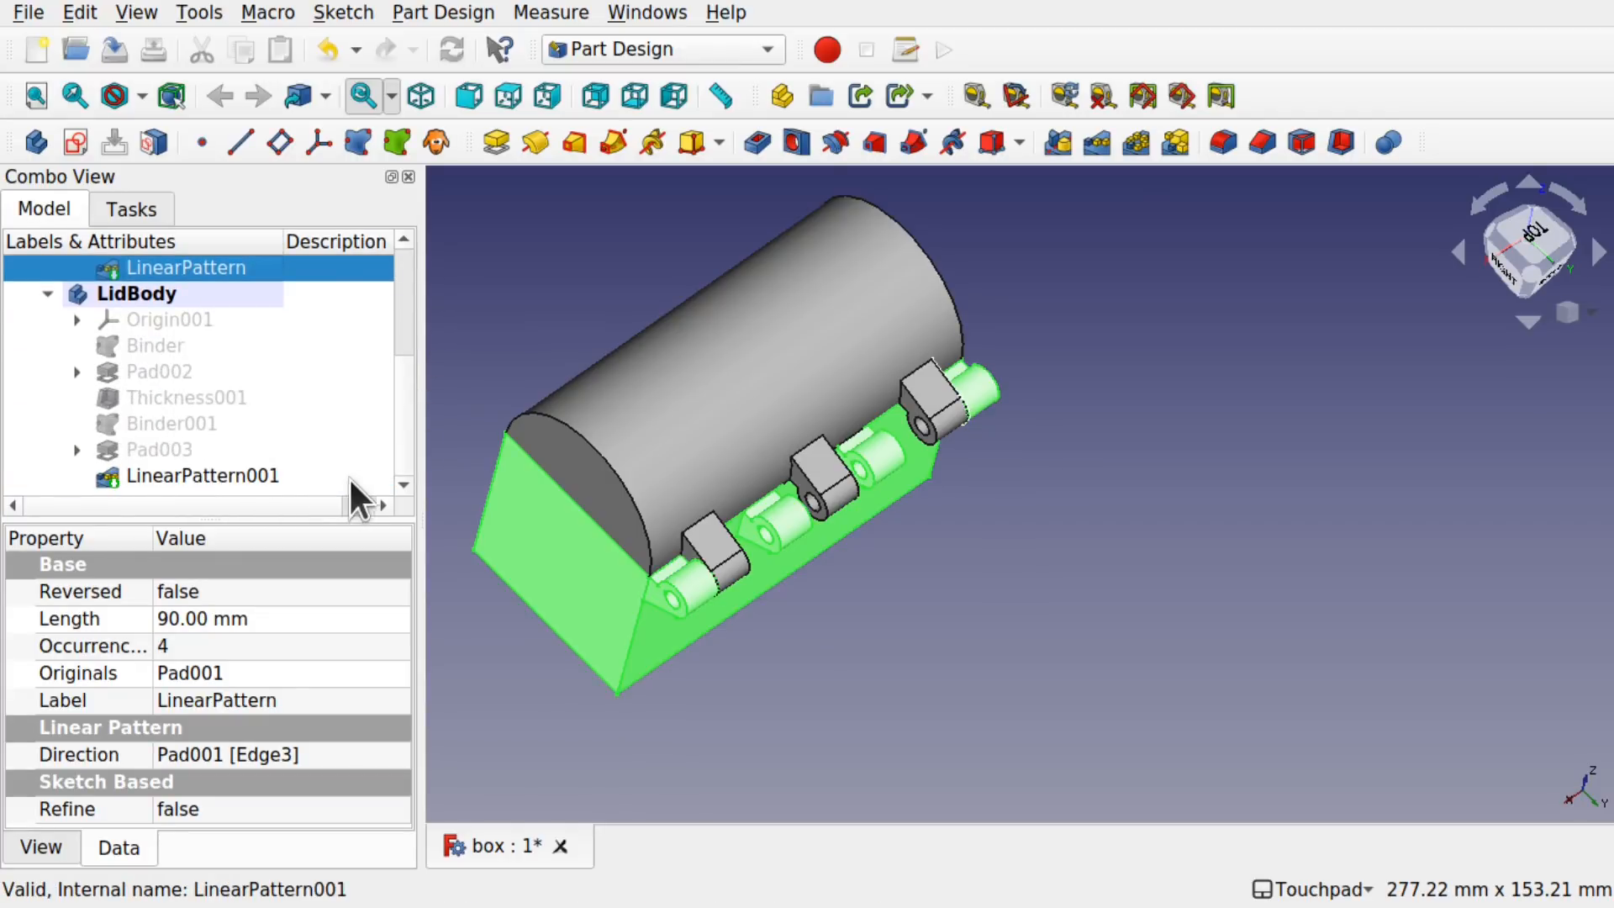
left_click(249, 475)
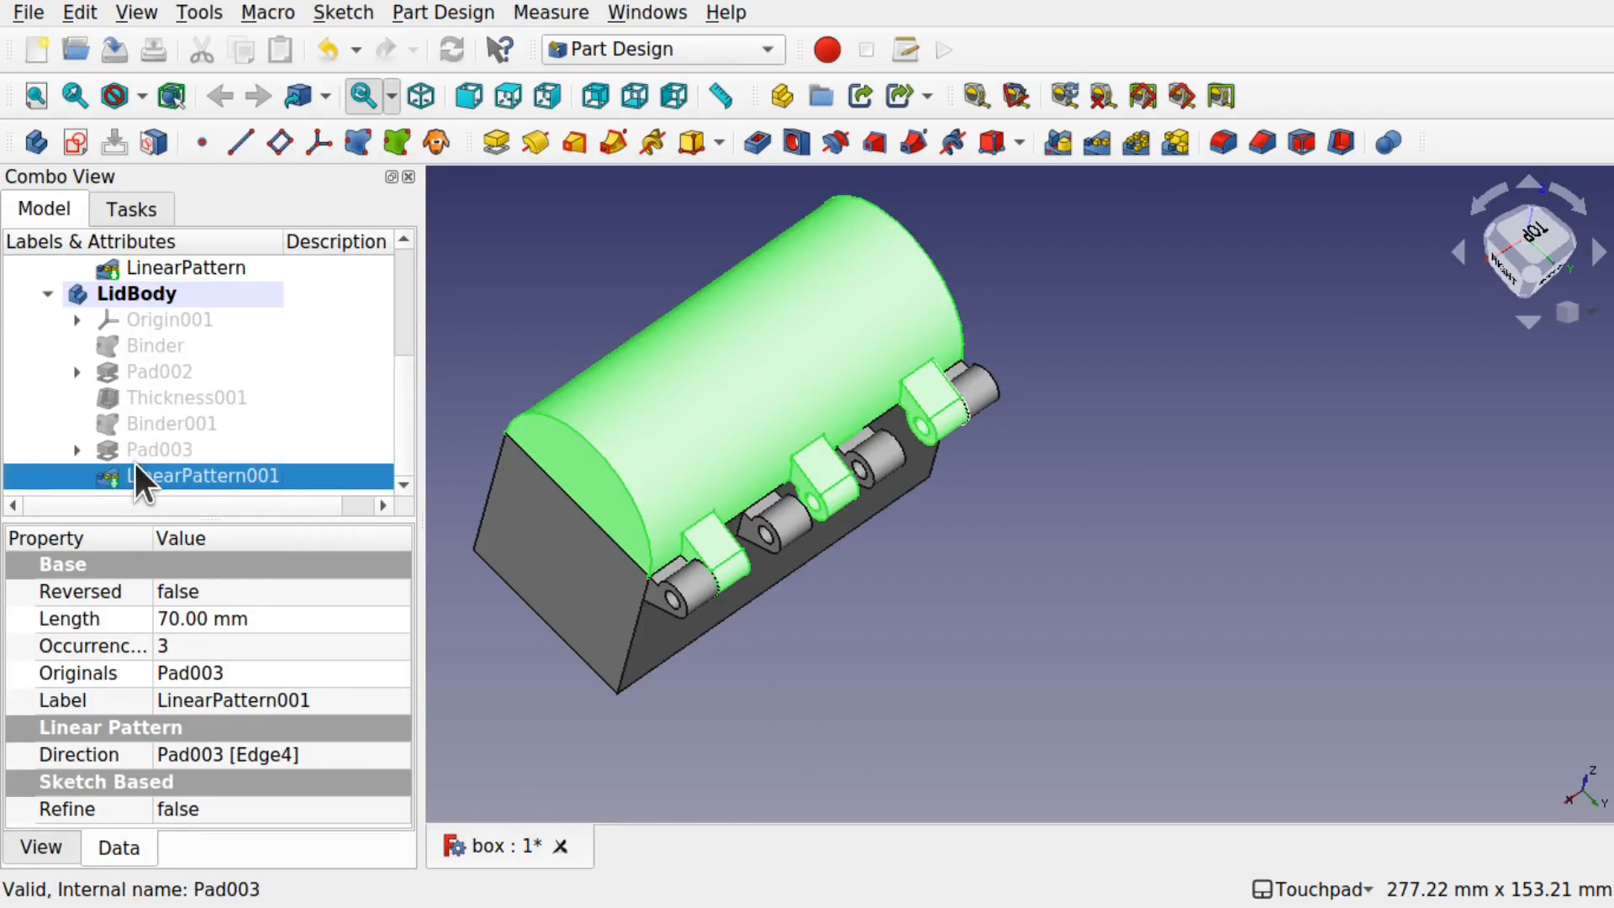
left_click(182, 451)
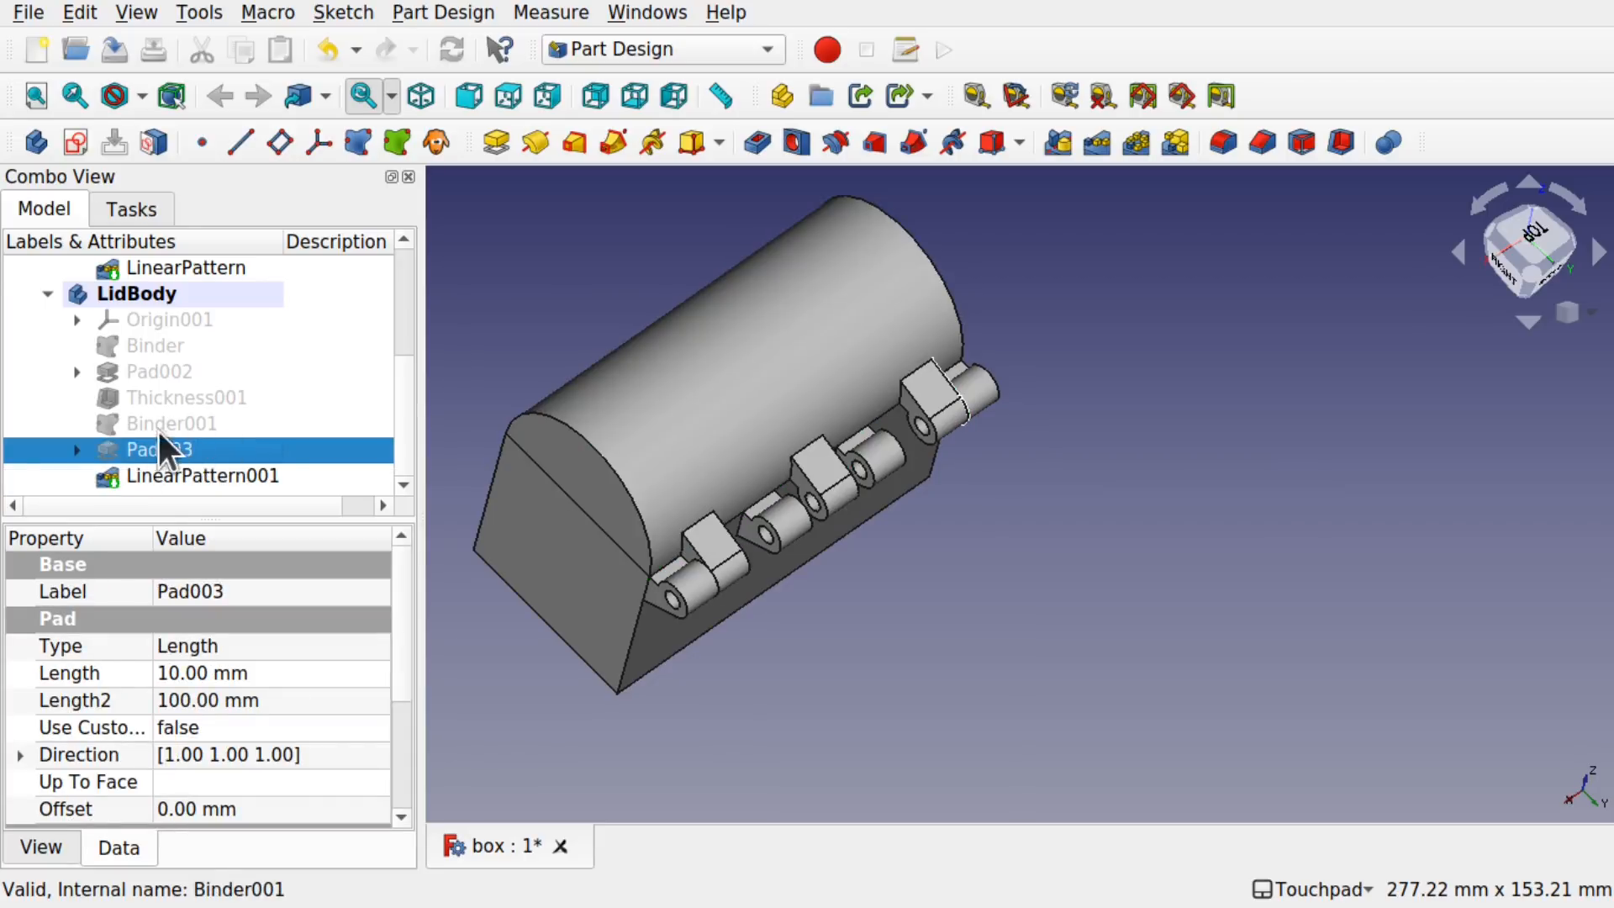
Step: Hide LidHingeSketch under Pad003 in LidBody
left_click_drag(958, 422, 840, 437, "alt")
left_click(76, 450)
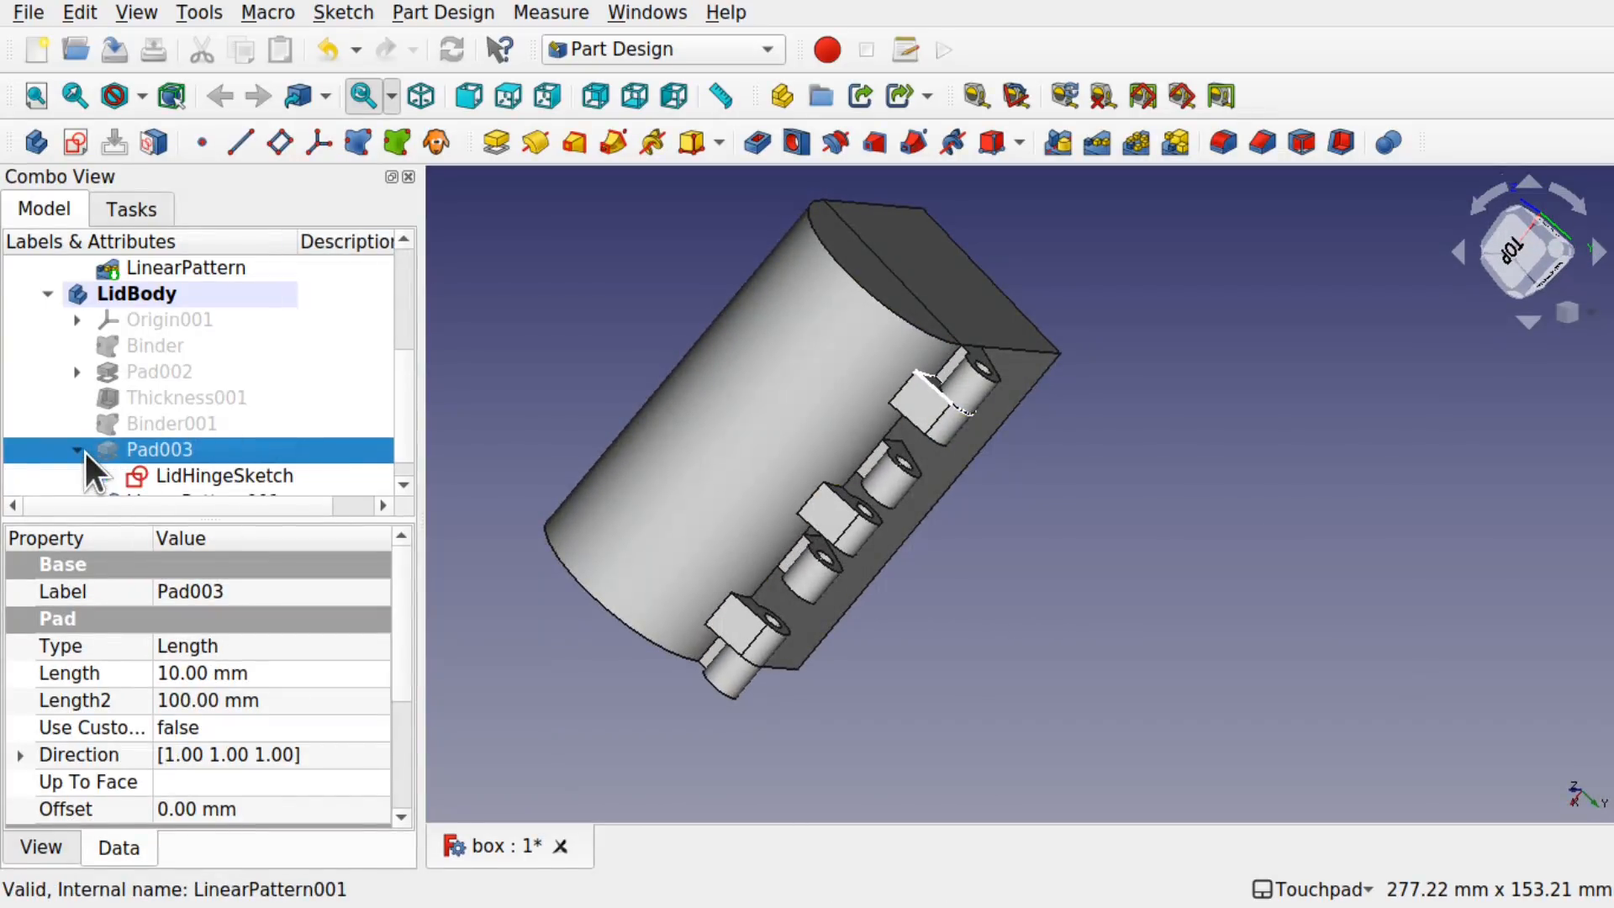
left_click(239, 473)
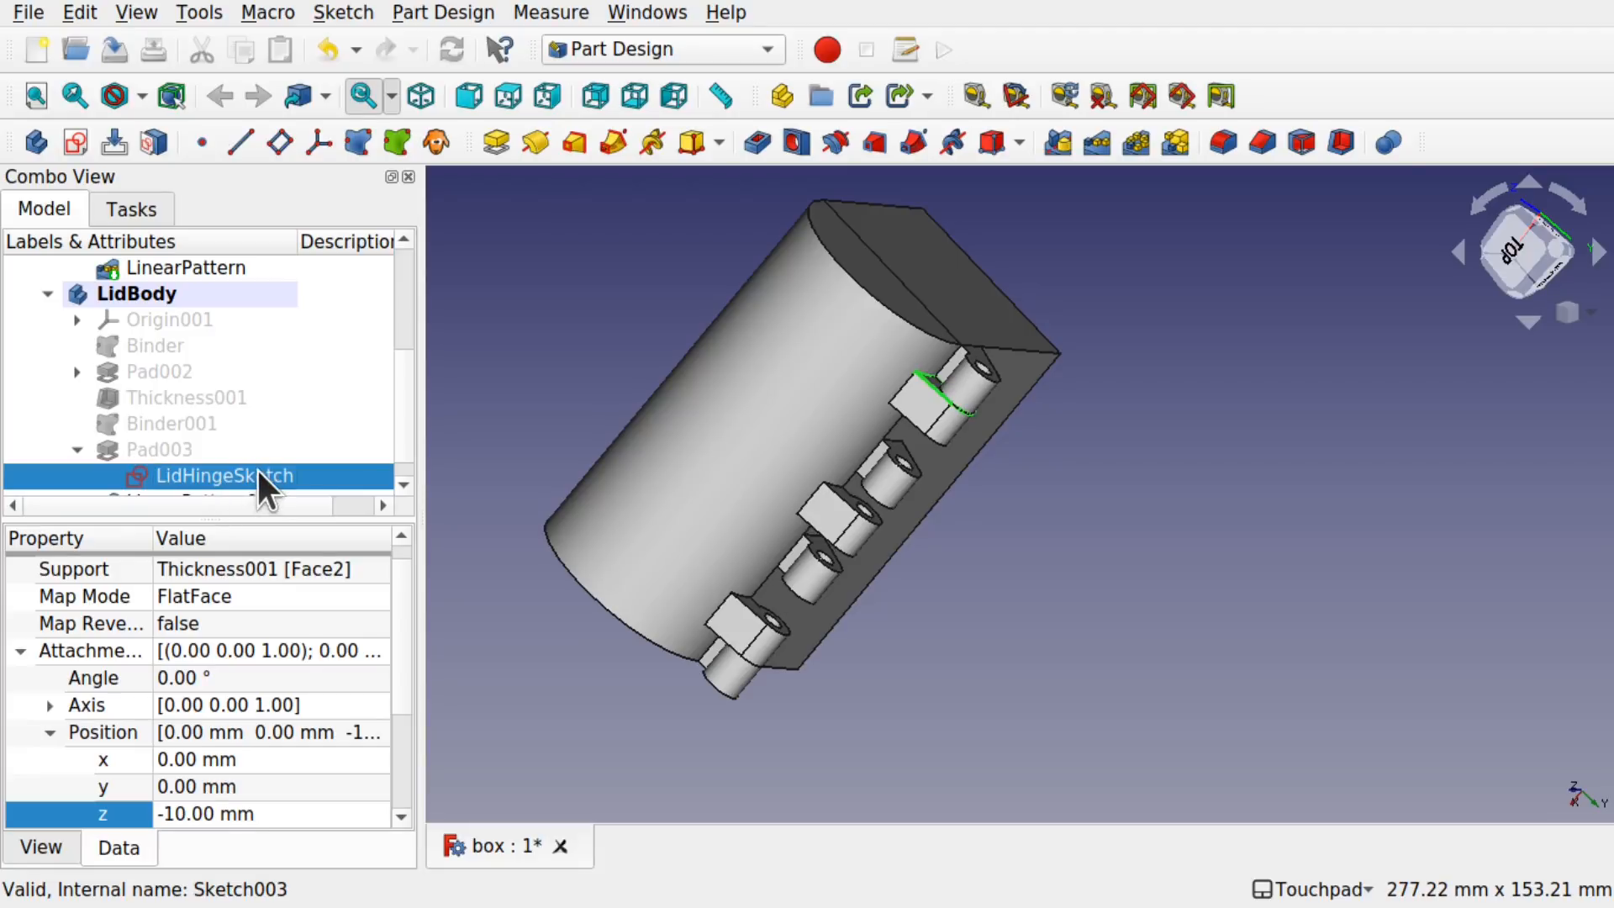
key("space")
Step: Increase the length of the lid hinge pad, Pad003, to 20 mm
left_click(179, 454)
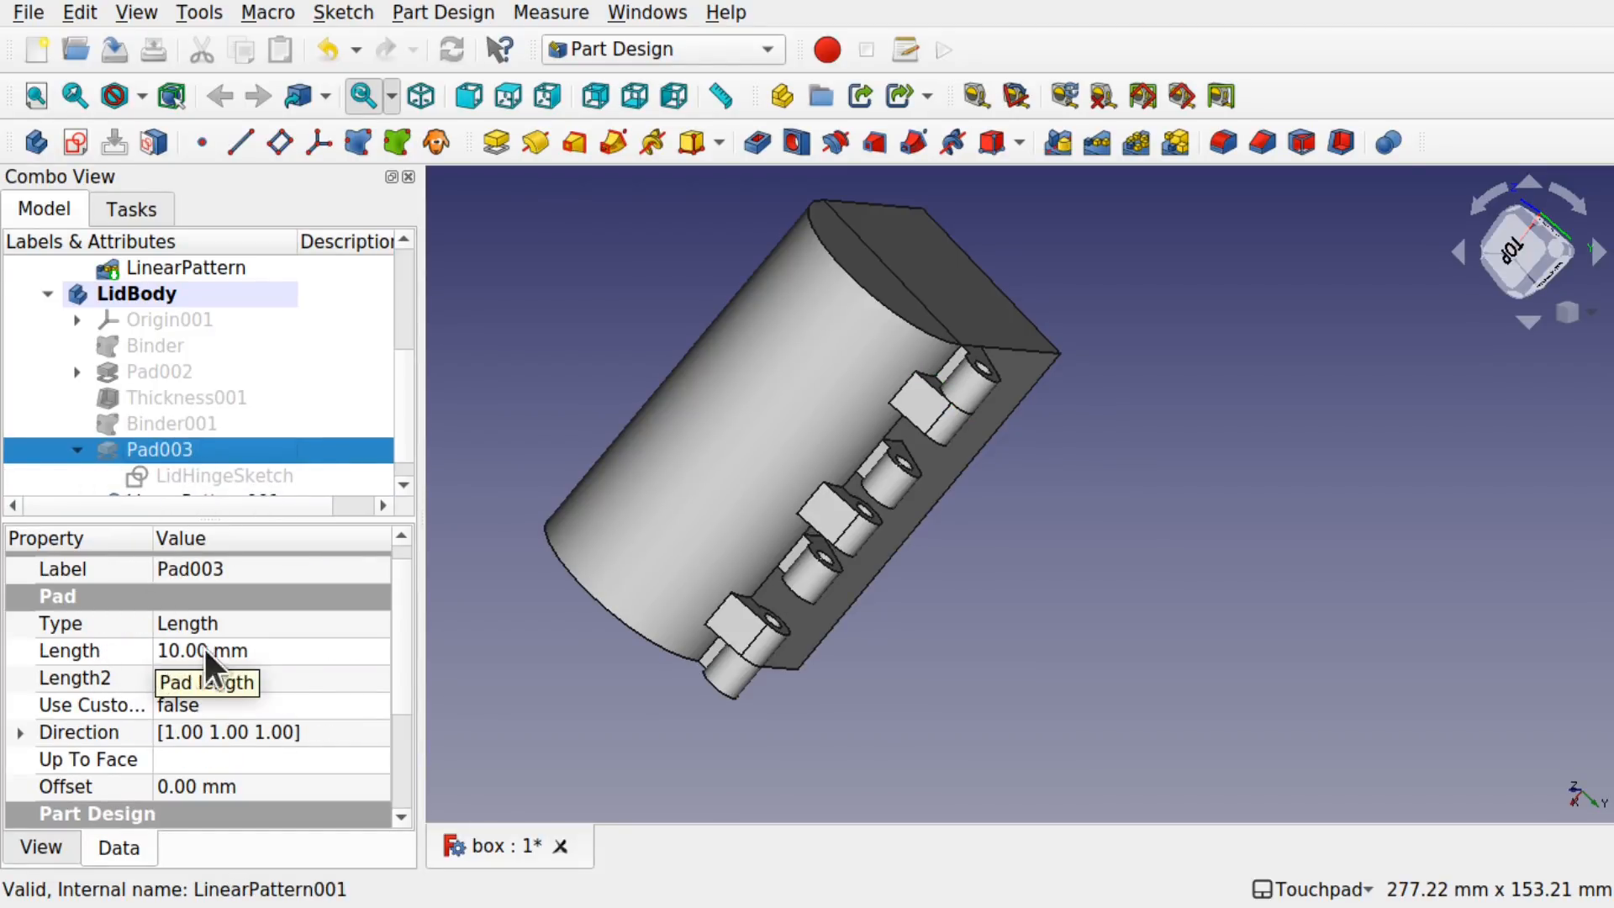
left_click(286, 649)
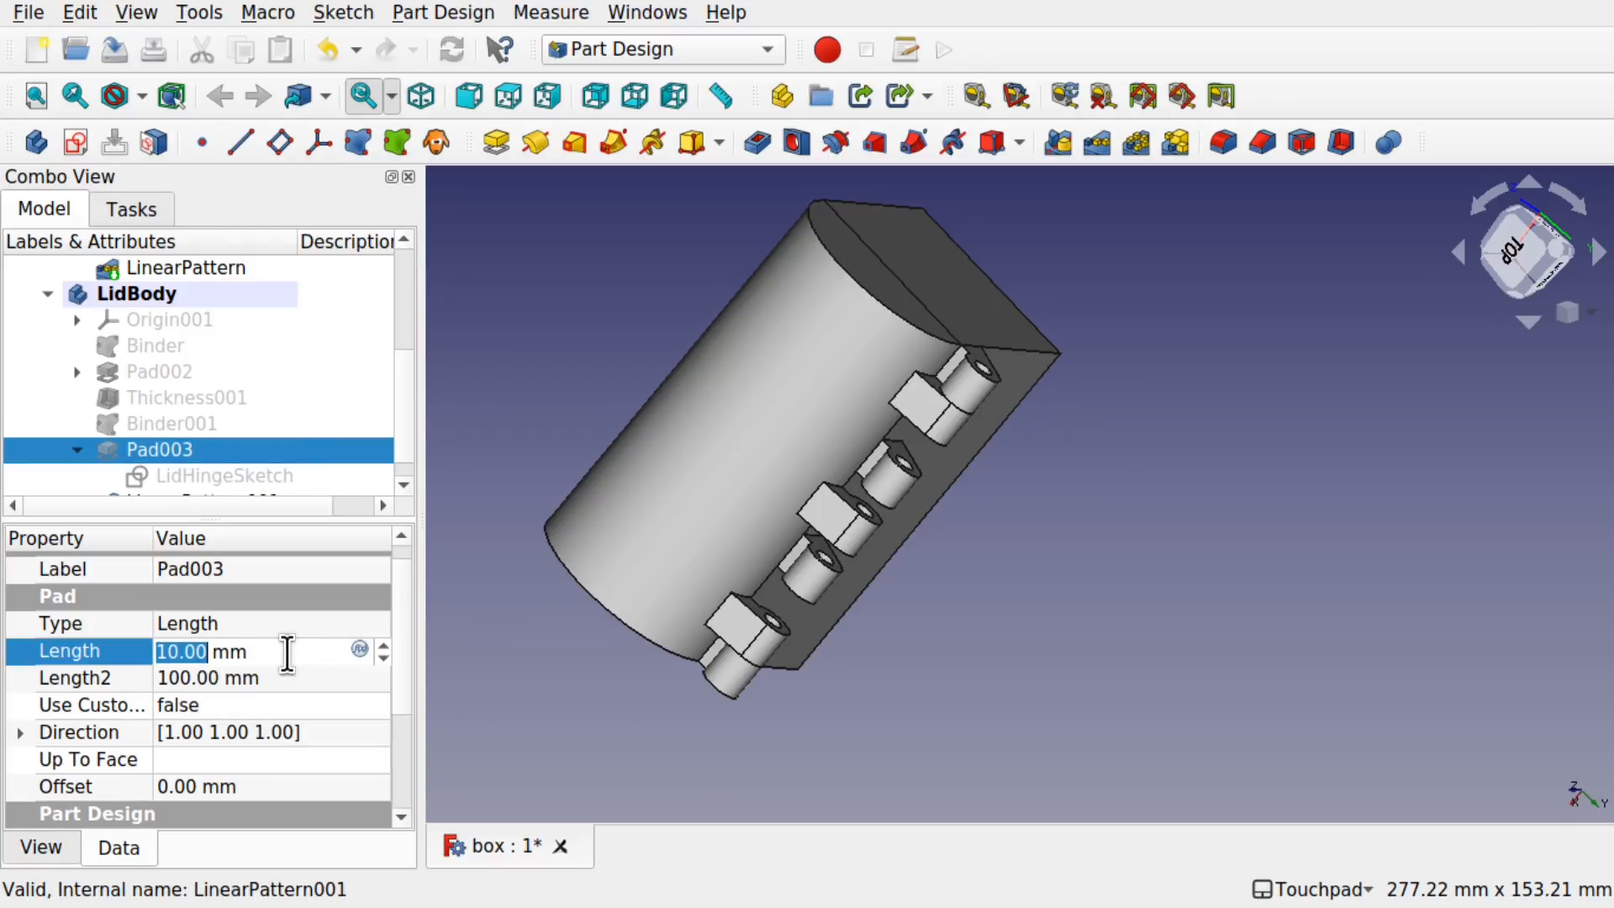
key("Up")
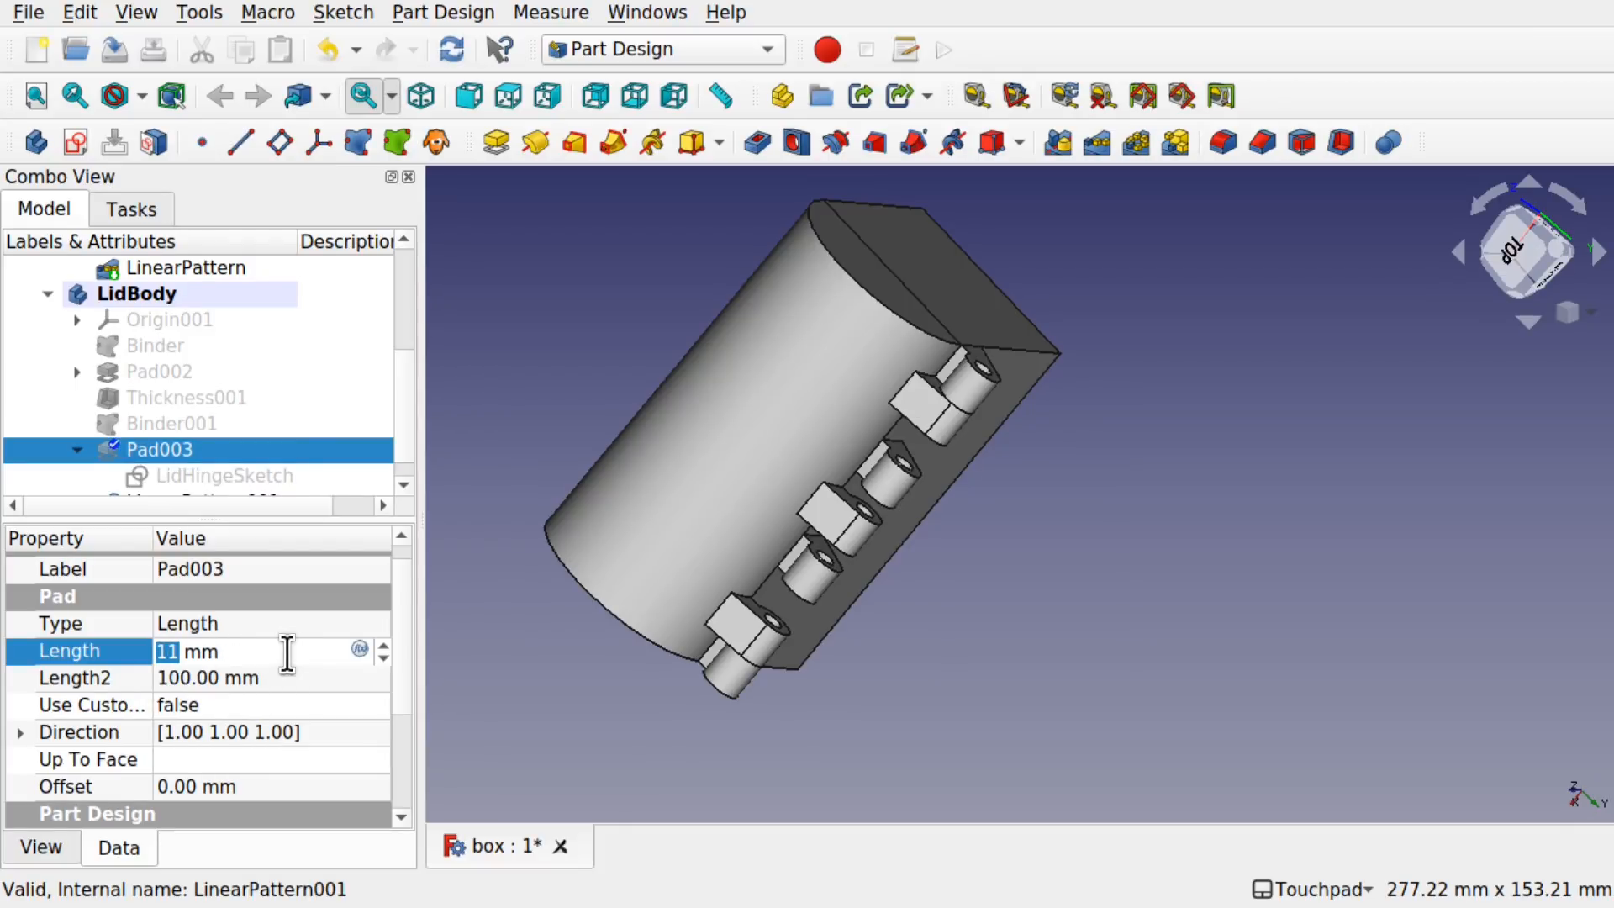
key("Return")
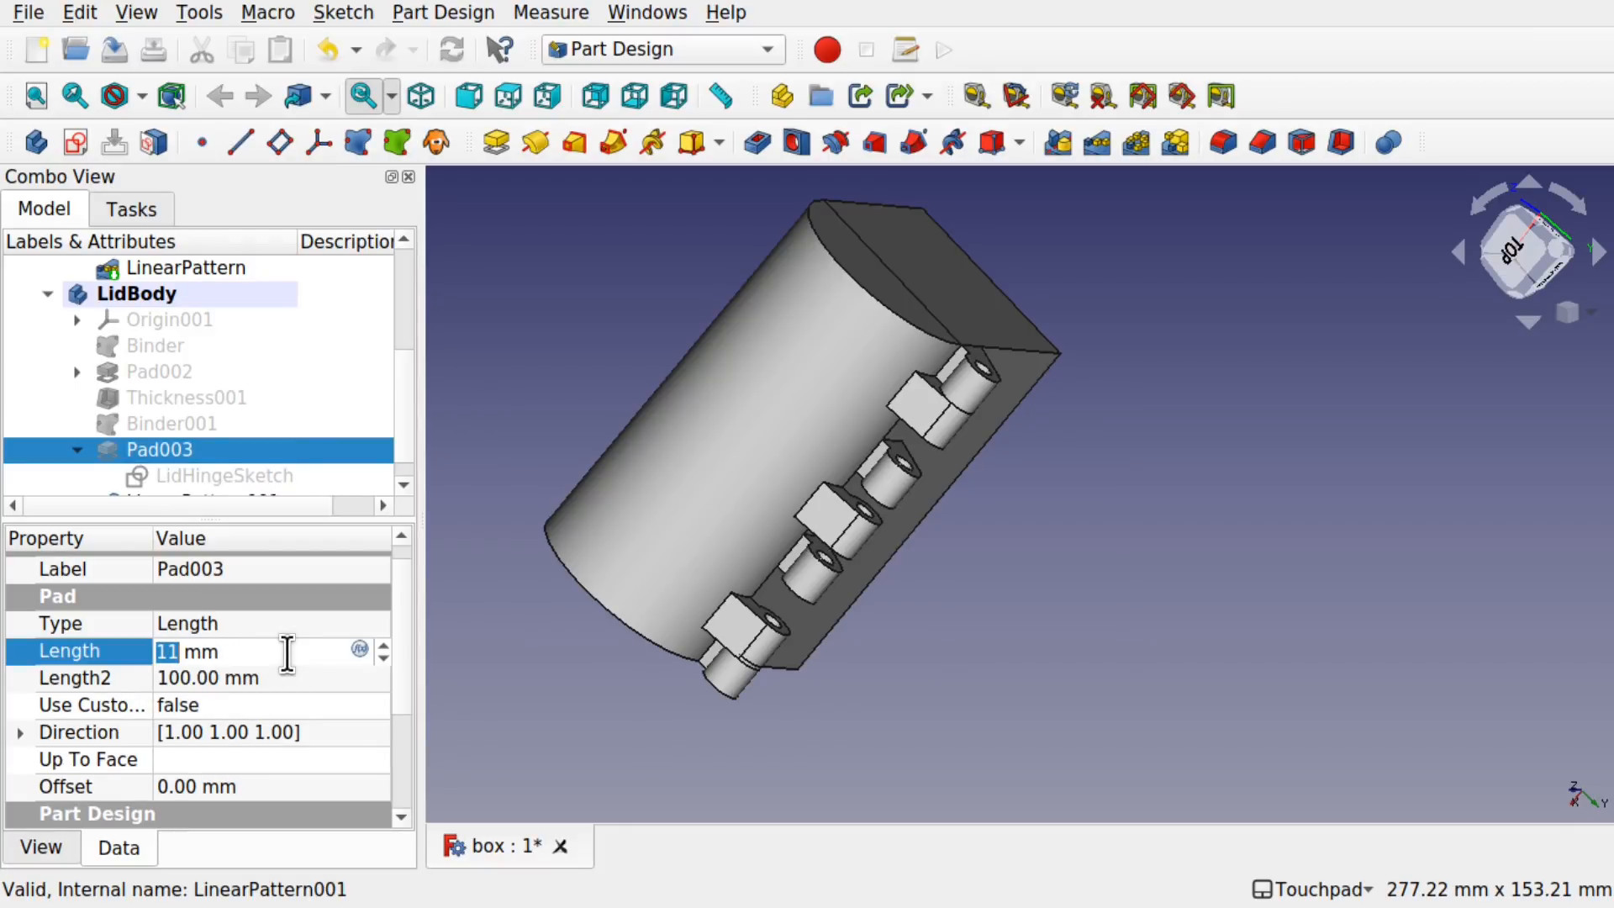
key("Up")
key("Return")
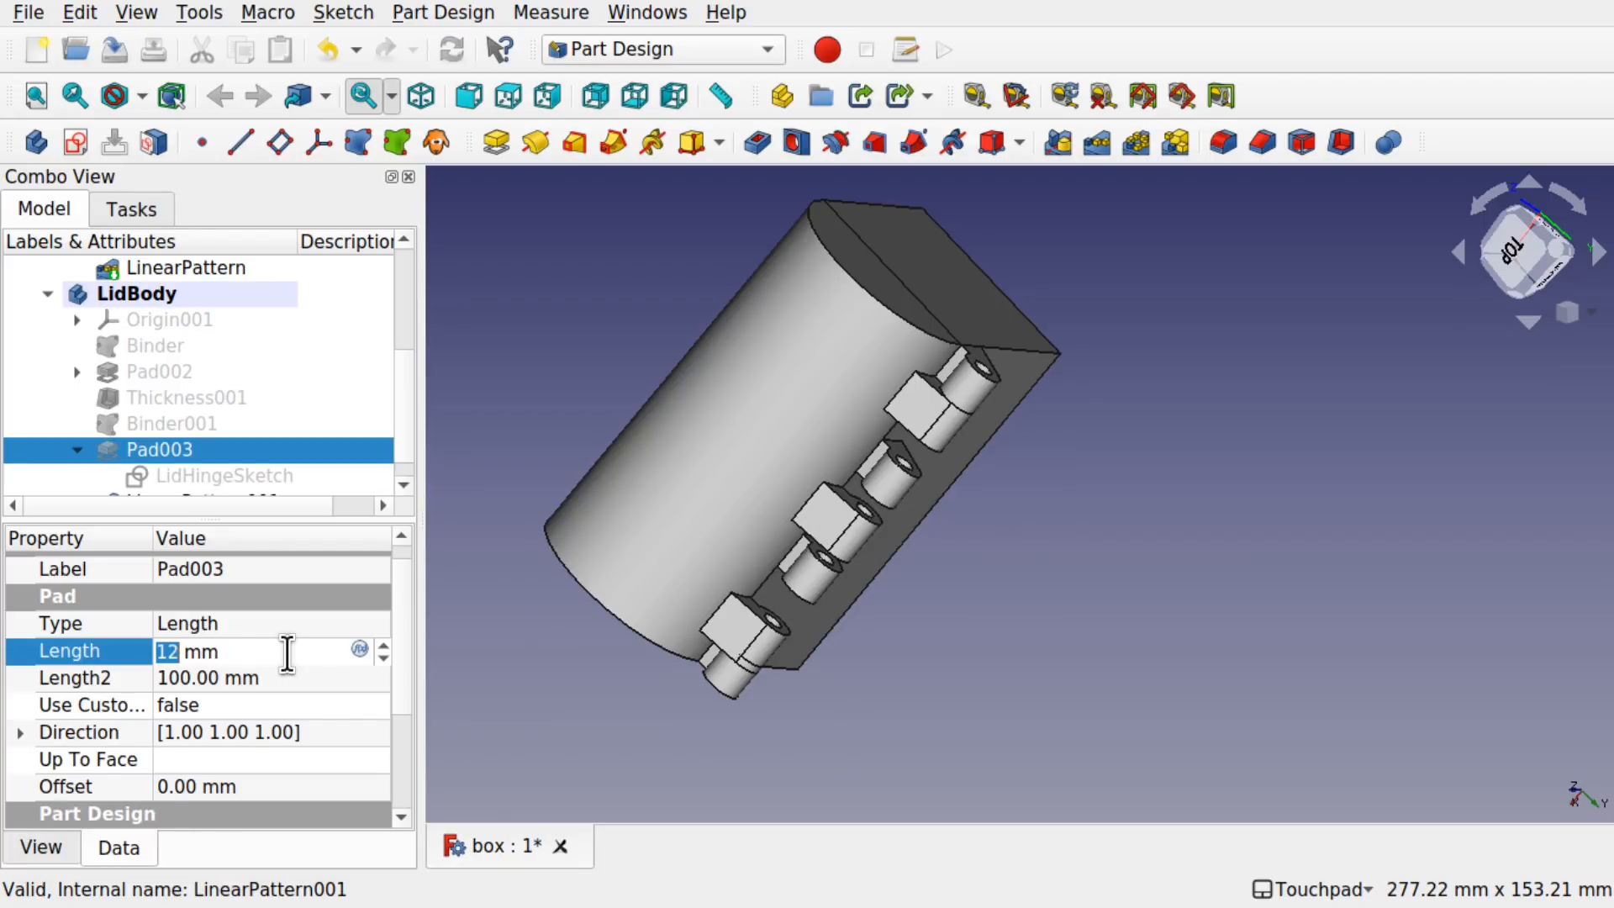
key("Up")
key("Return")
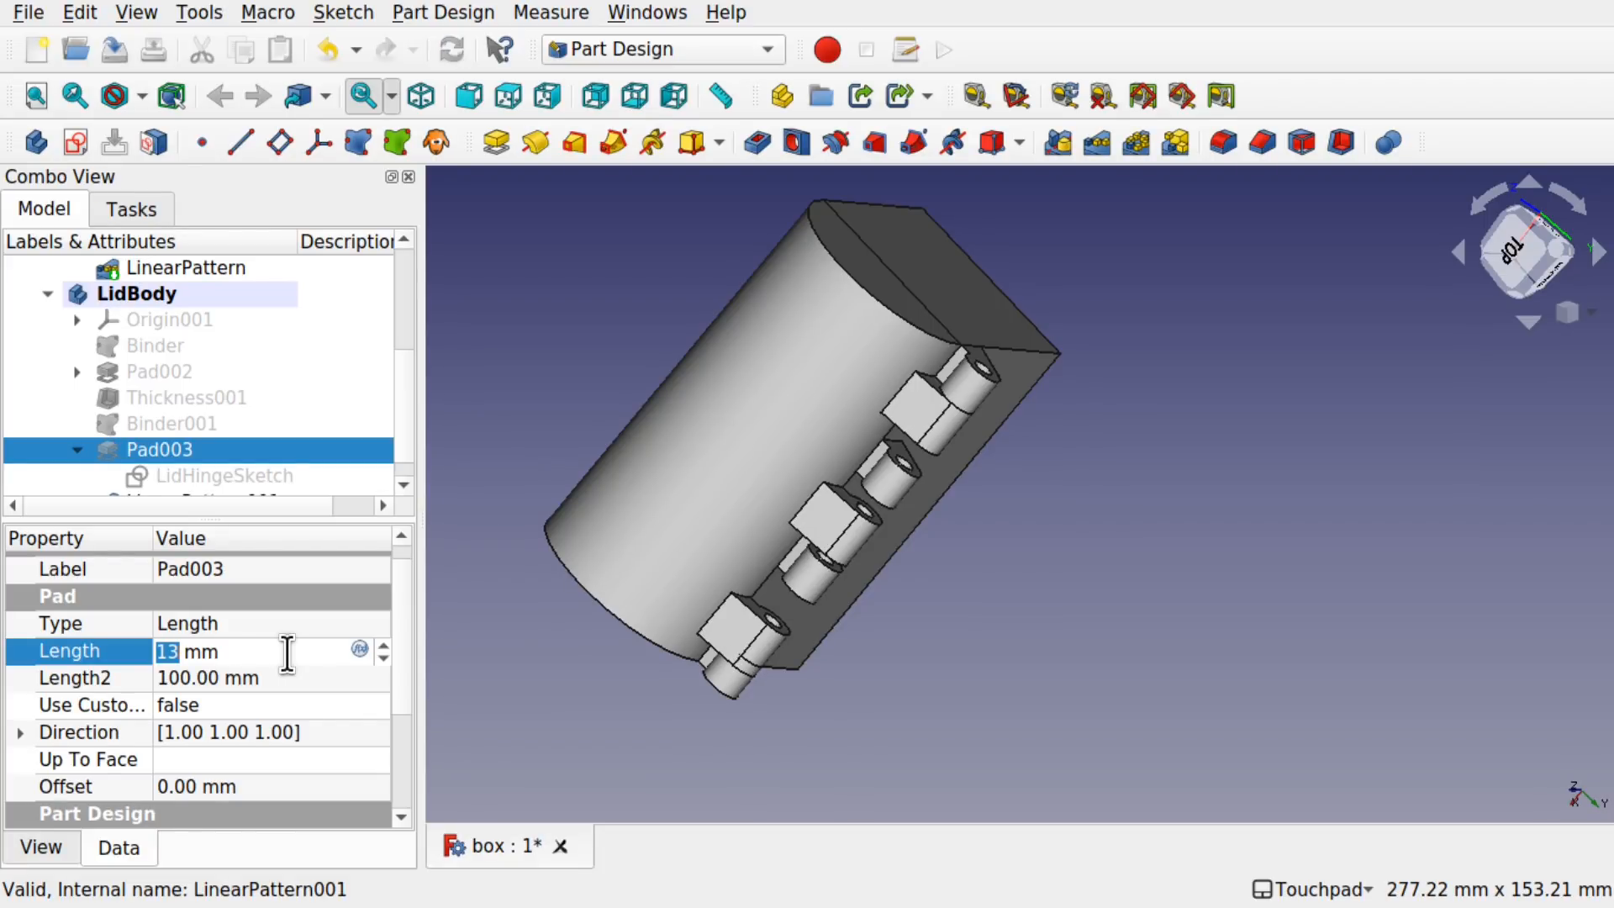
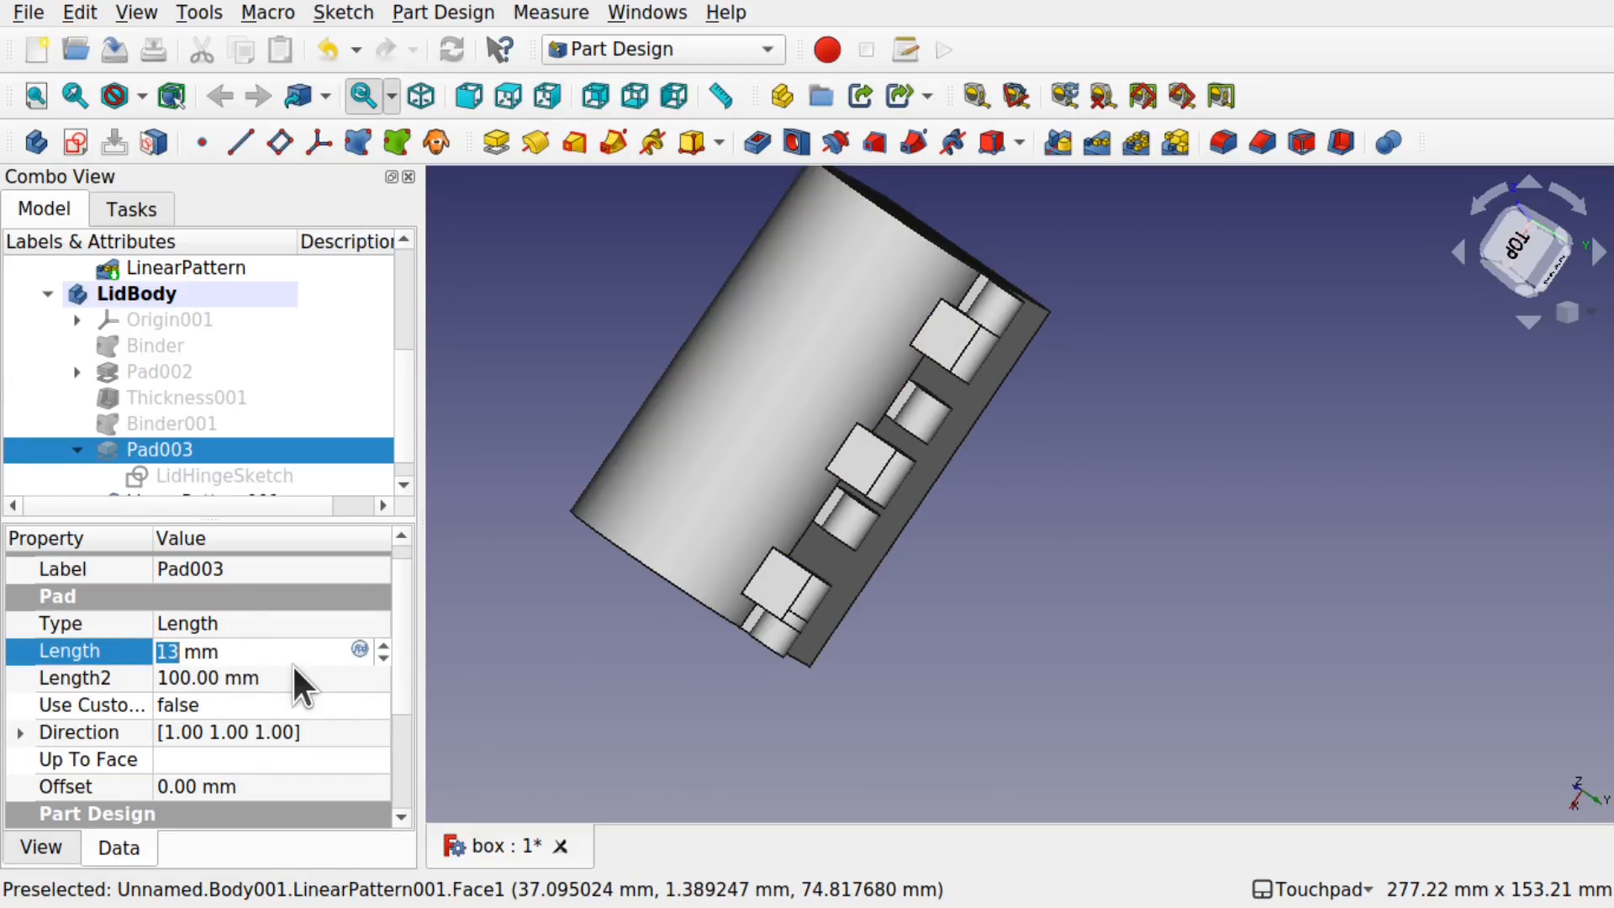
key("Up")
key("Up")
key("Up")
key("Up")
key("Up")
key("Up")
key("Up")
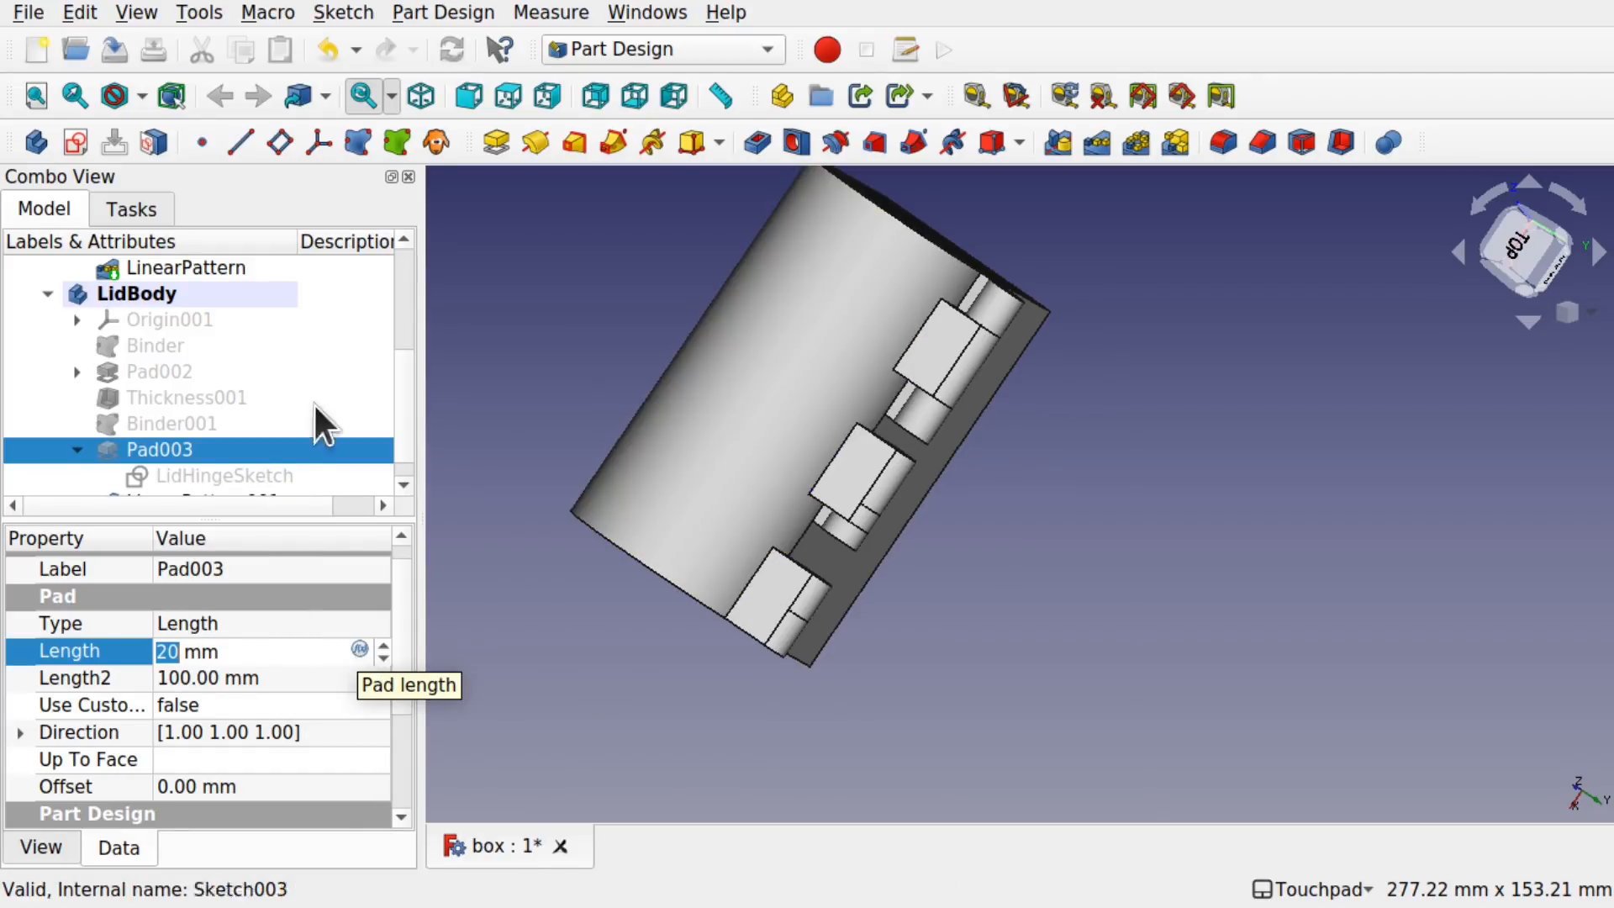
Step: Set the overall length of the lid hinge pattern, LinearPattern001, to 60 mm so its hinges fit between the bottom body's hinges
left_click_drag(405, 381, 410, 410)
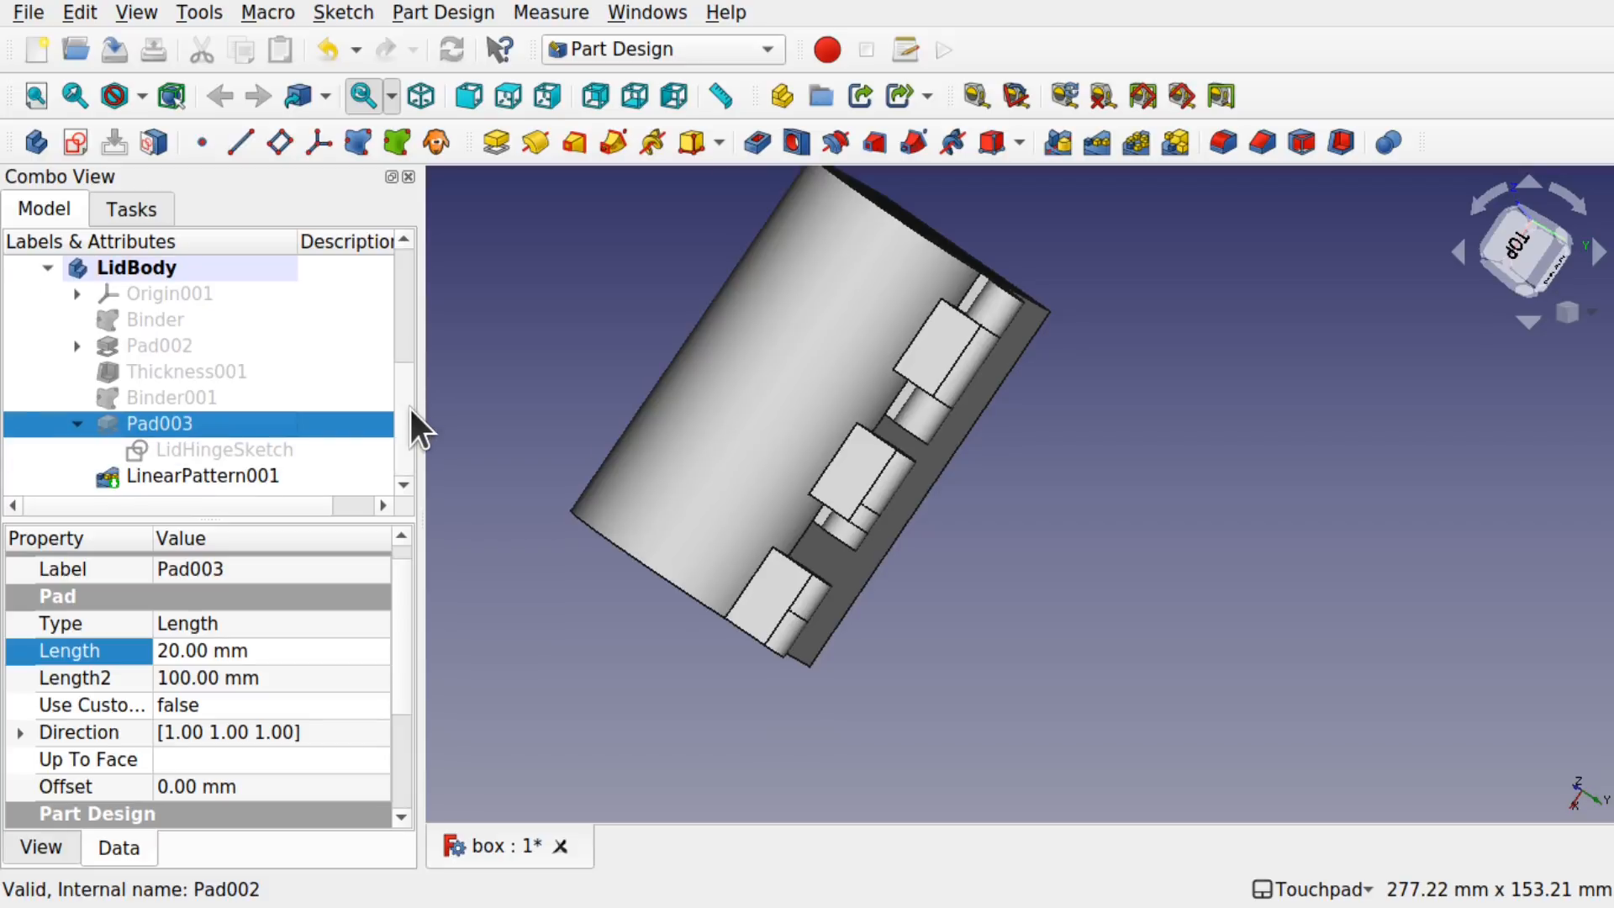
left_click(224, 478)
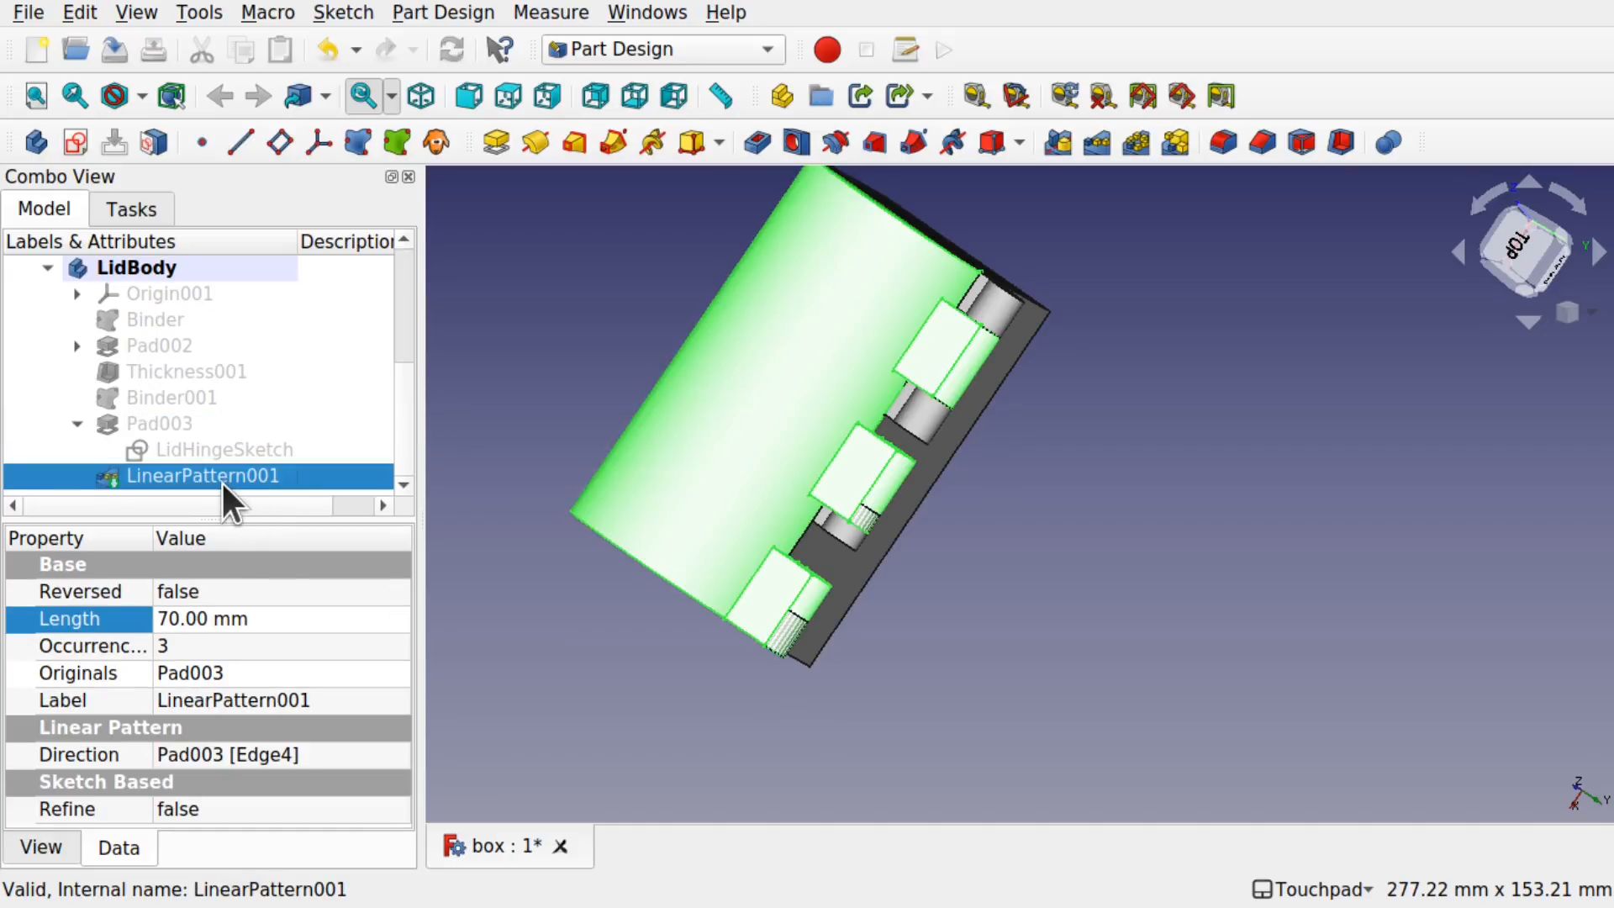
left_click(263, 615)
key("Down")
key("Down")
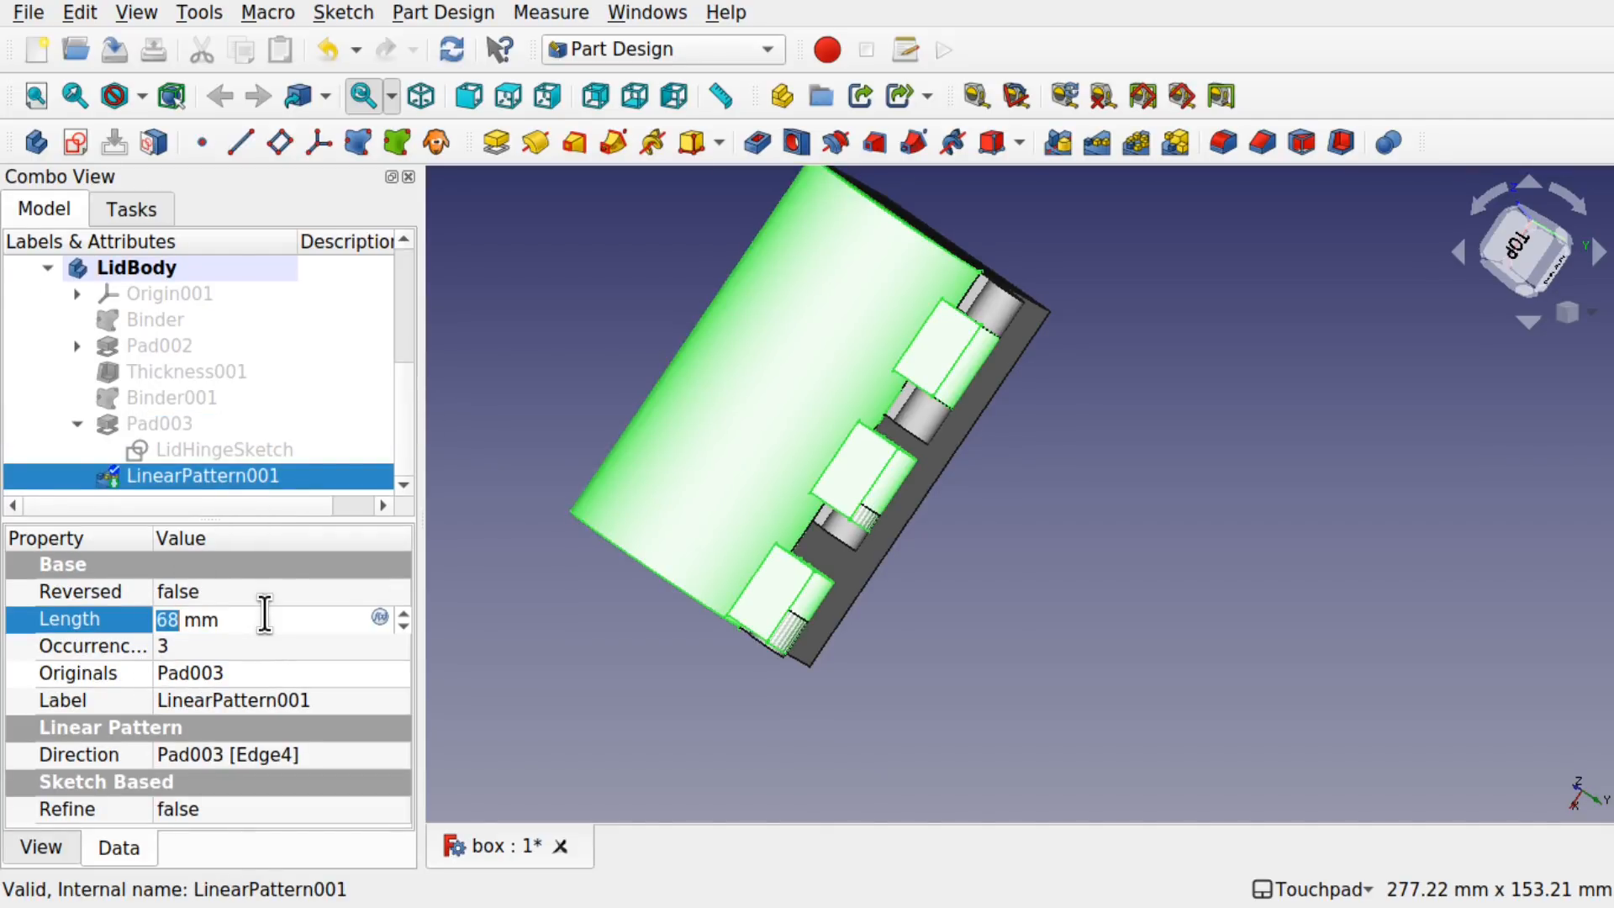
key("Down")
key("Down")
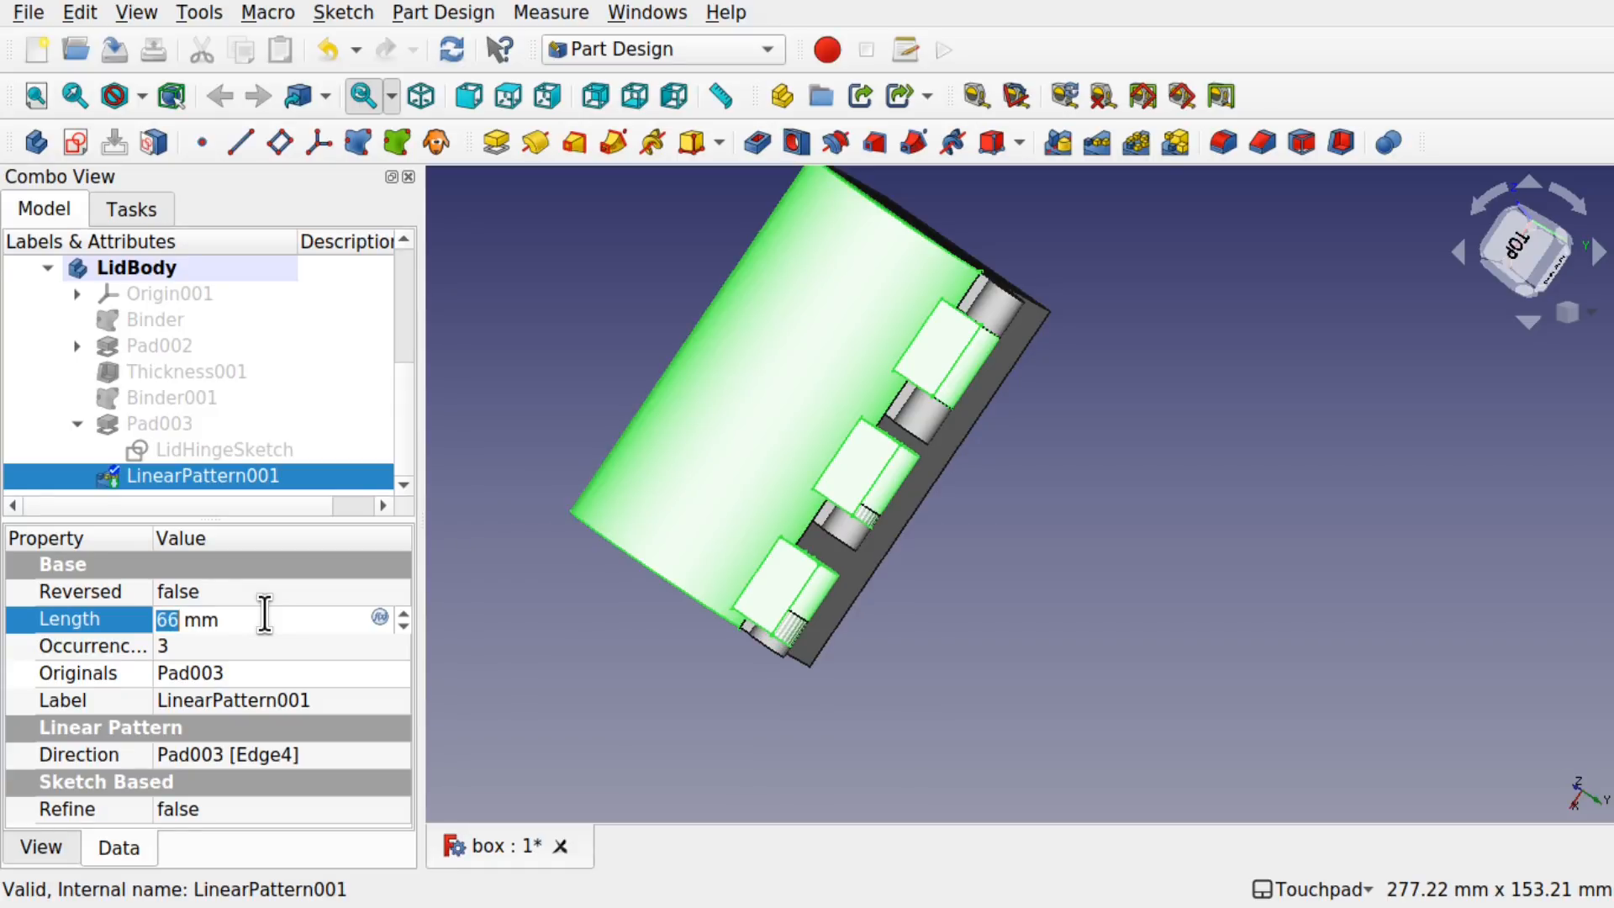
key("Down")
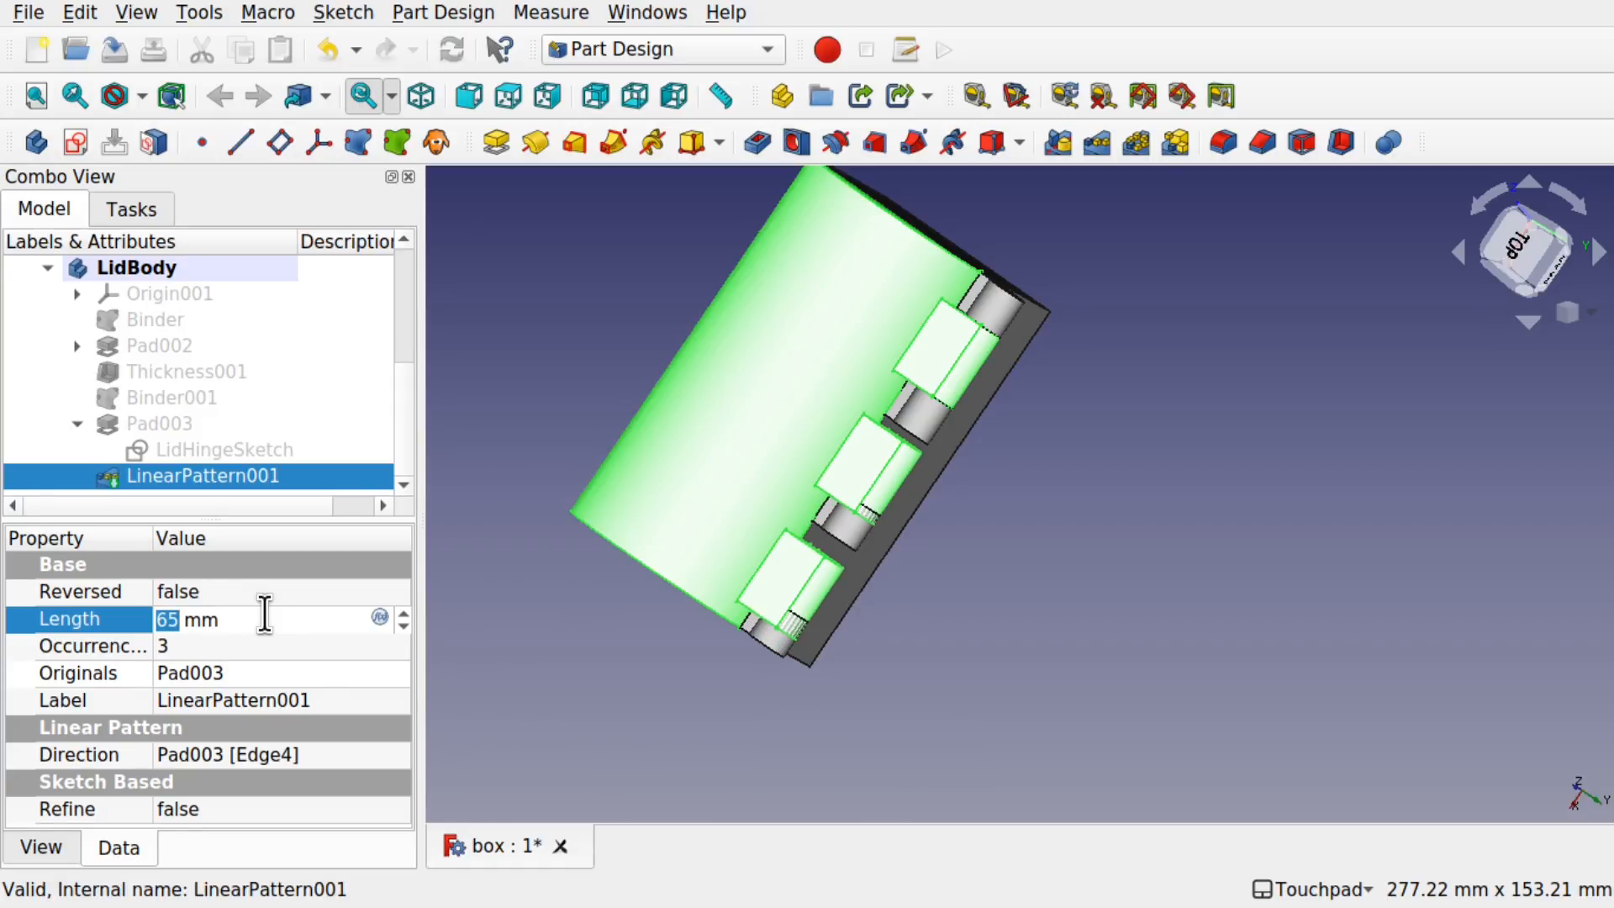
type("50")
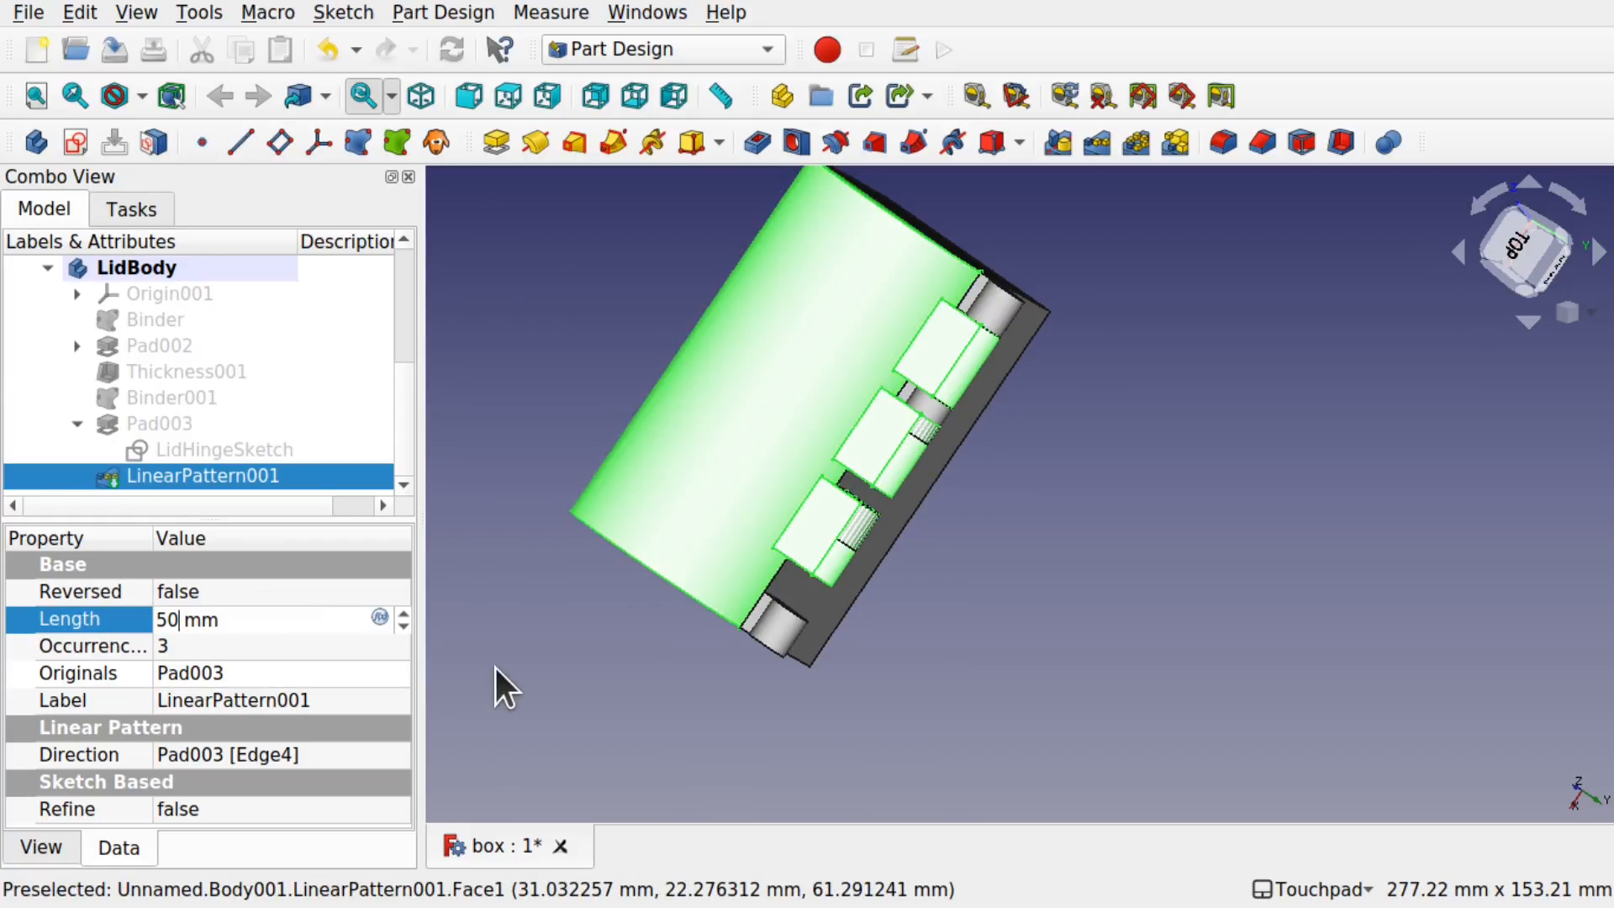
key("Up")
key("Up")
key("Up")
key("Up")
key("Up")
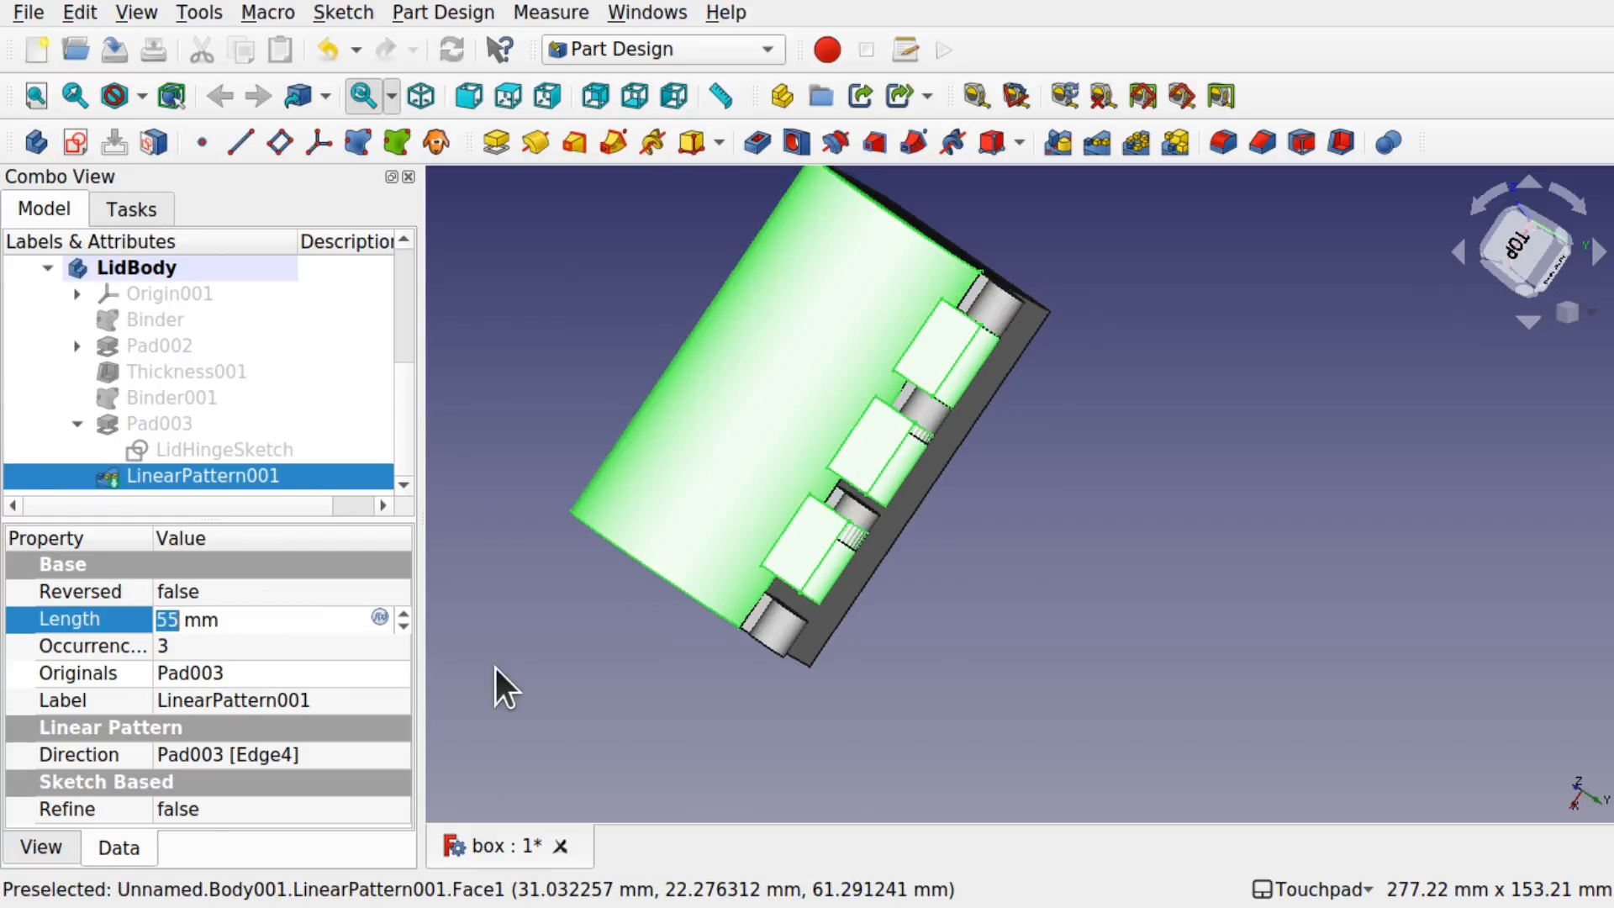
key("Up")
key("Up")
key("Up")
key("Up")
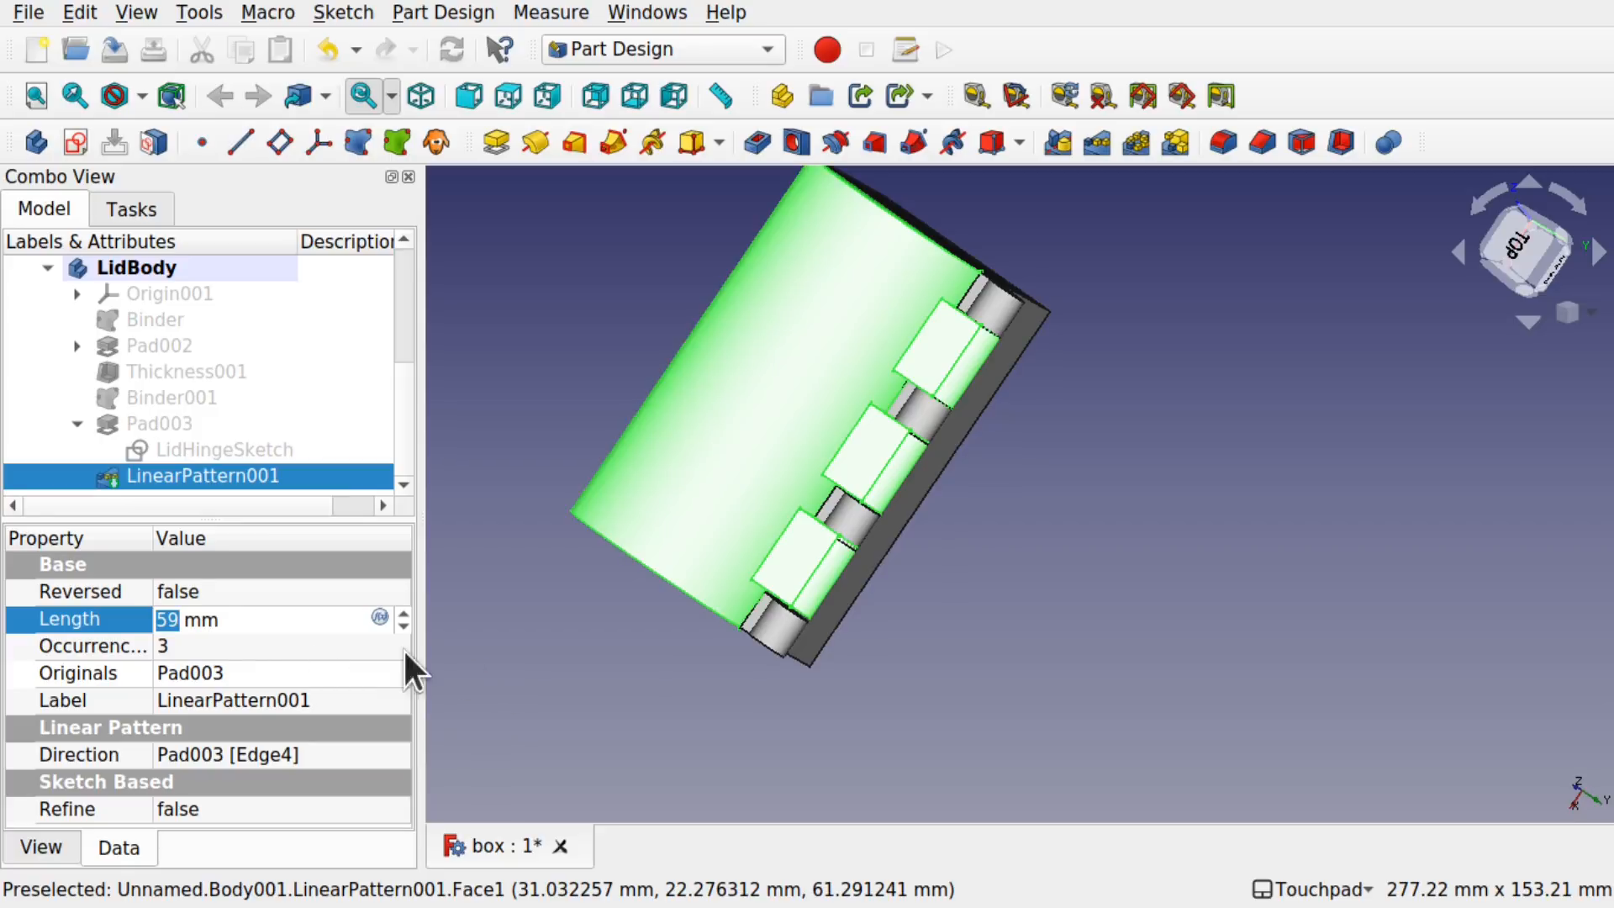
key("Up")
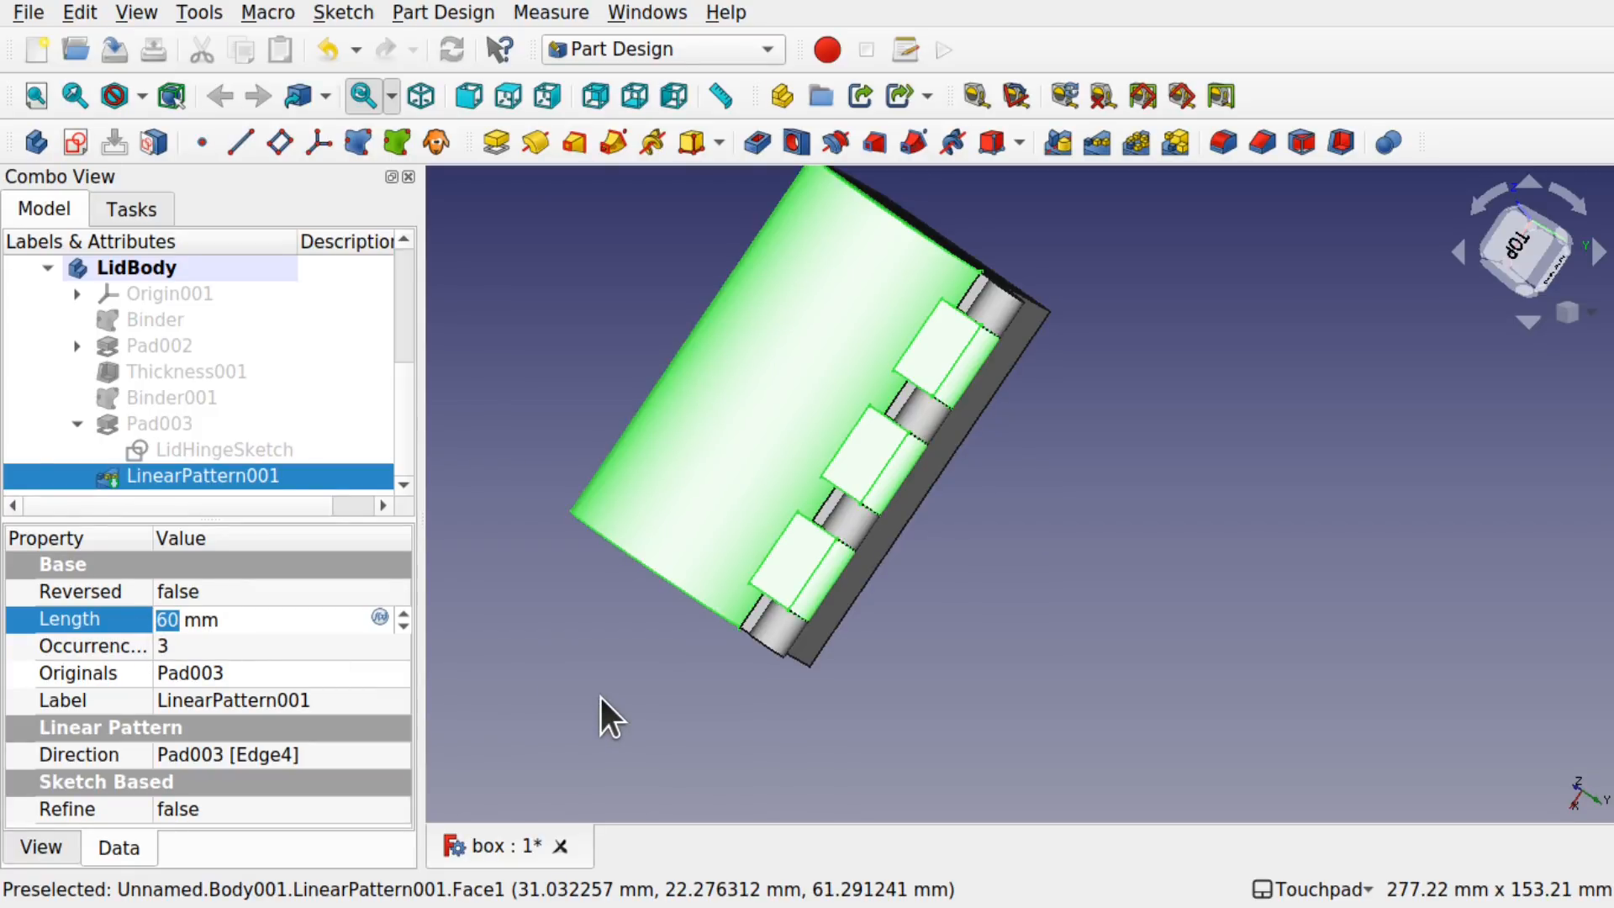
Step: Inspect from behind and up close how the lid hinges fit between the bottom body's hinges
left_click_drag(741, 628, 908, 432, "alt")
left_click_drag(891, 493, 834, 568, "alt")
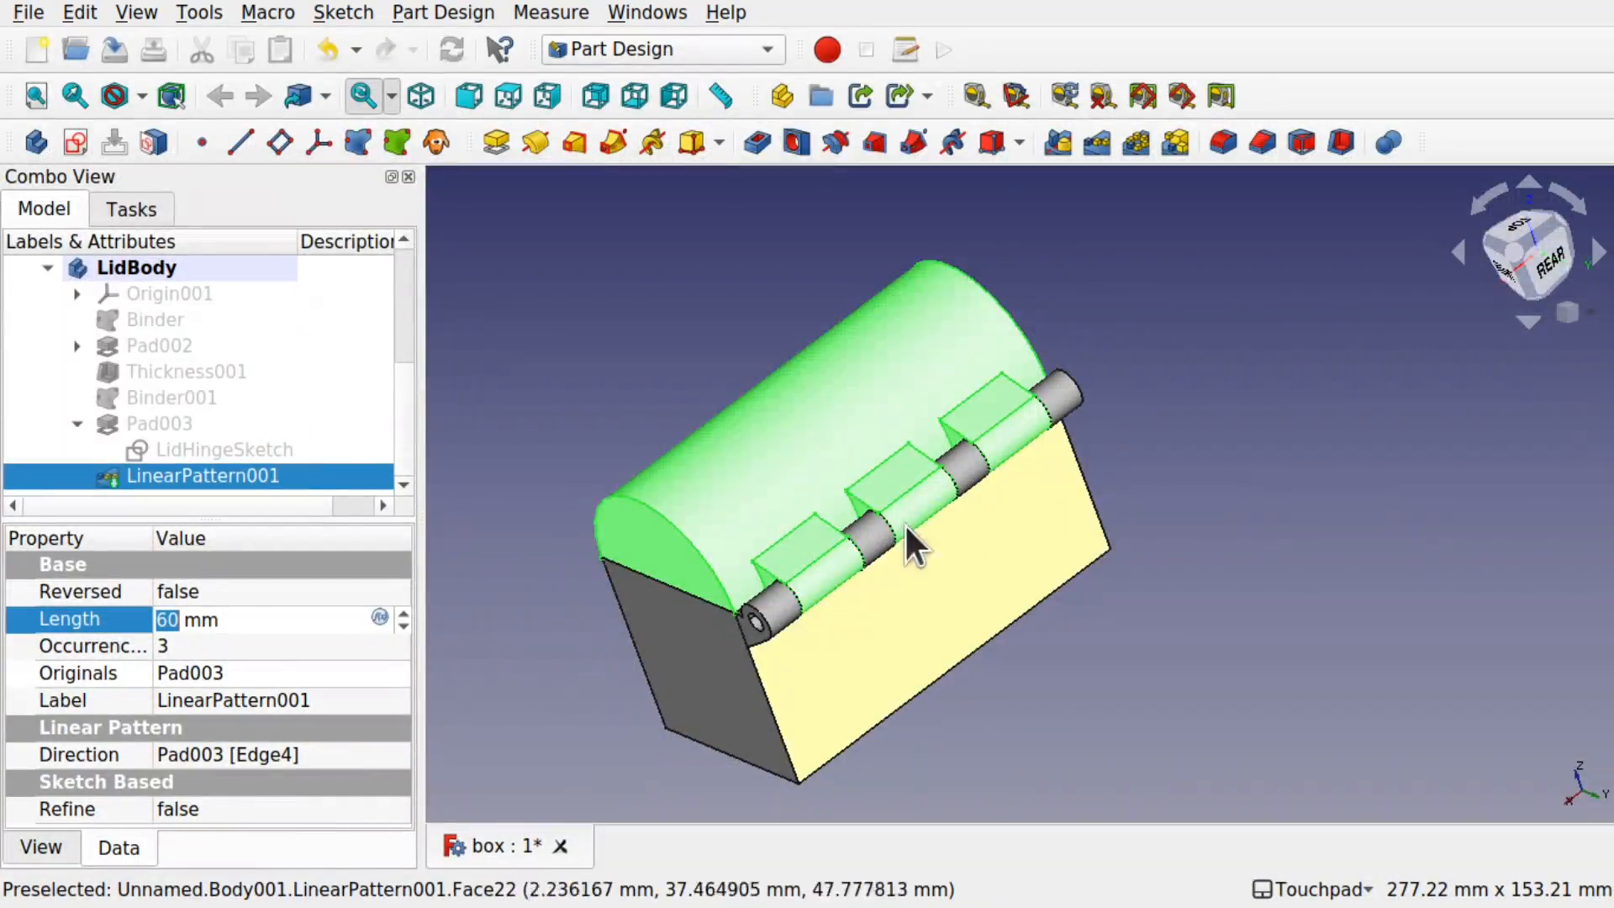
left_click_drag(907, 525, 912, 546, "alt")
scroll(978, 422, "up", 6)
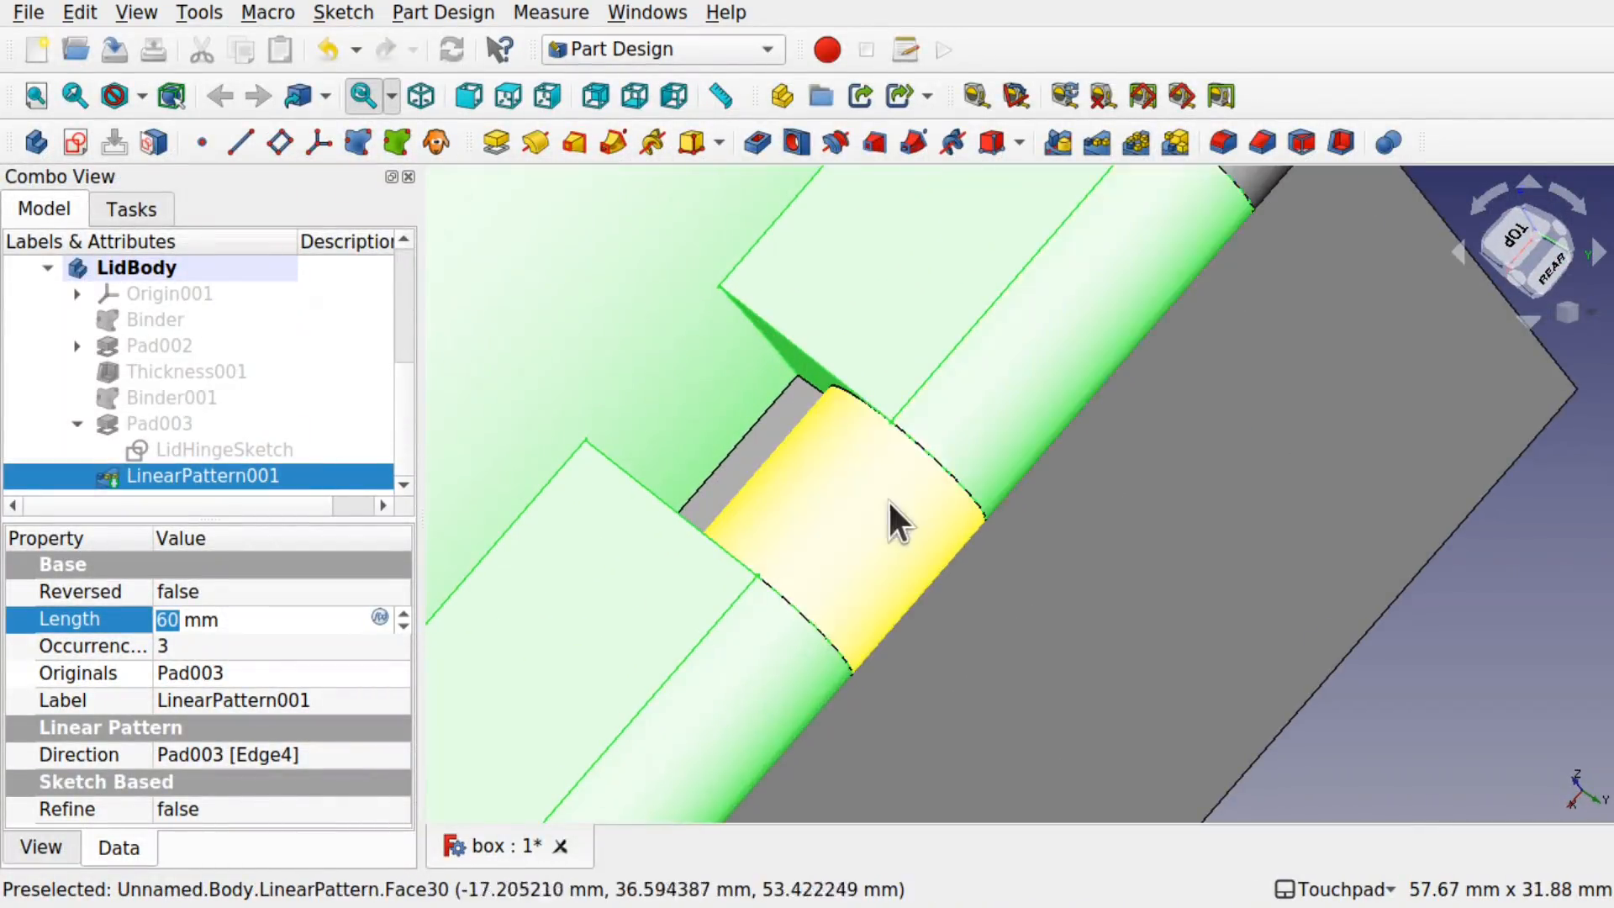
scroll(924, 484, "down", 10)
scroll(926, 488, "up", 5)
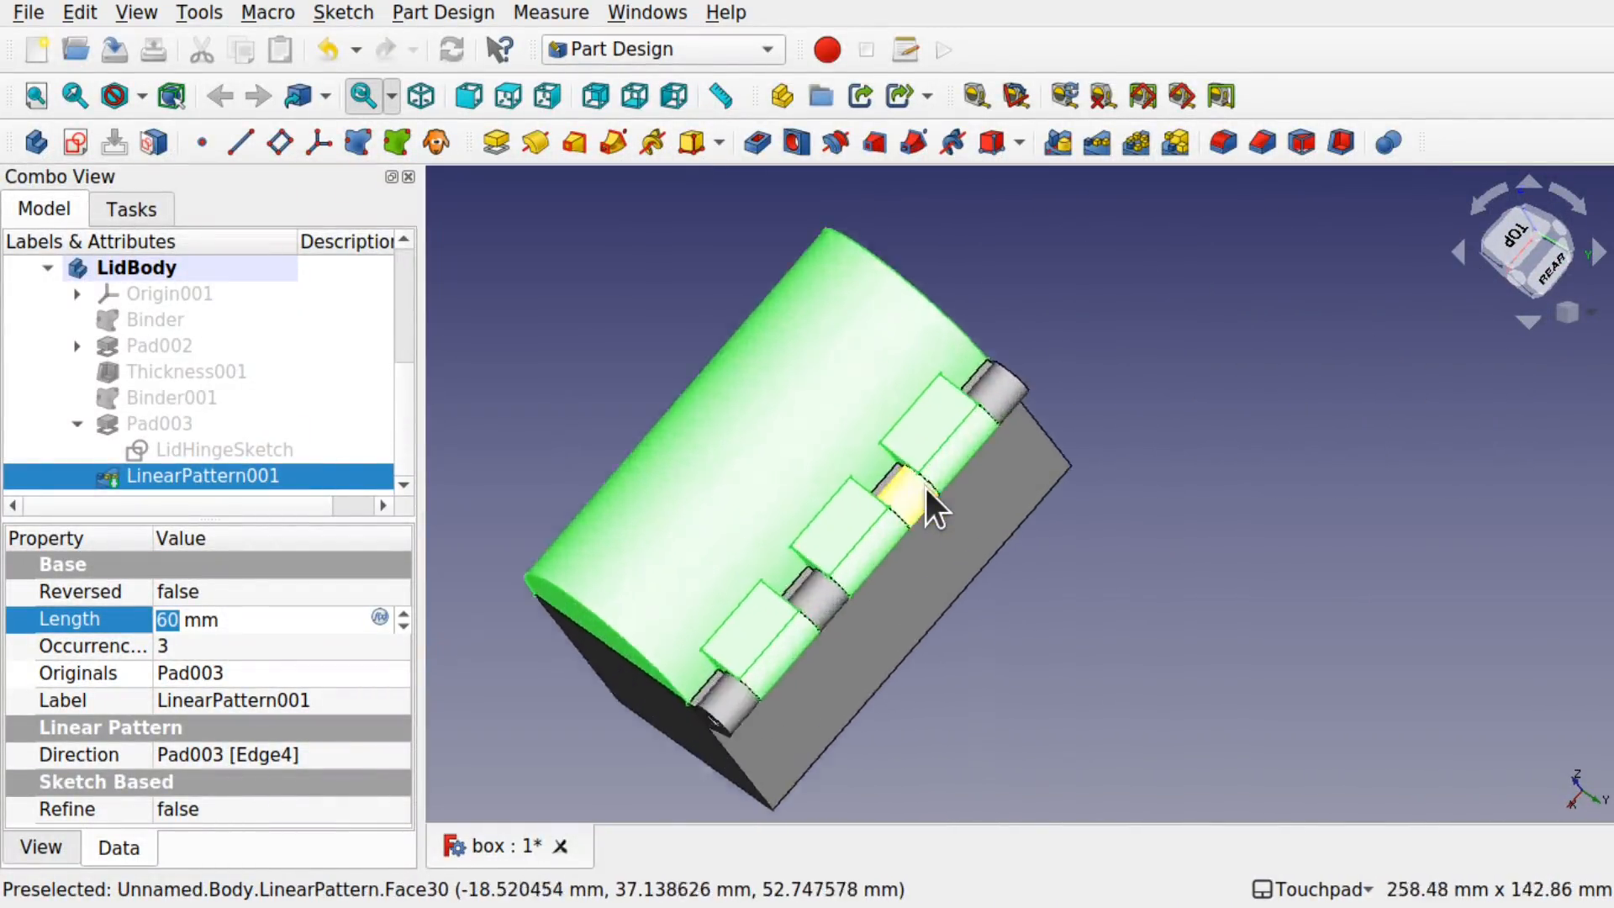
left_click_drag(1005, 383, 903, 500, "alt")
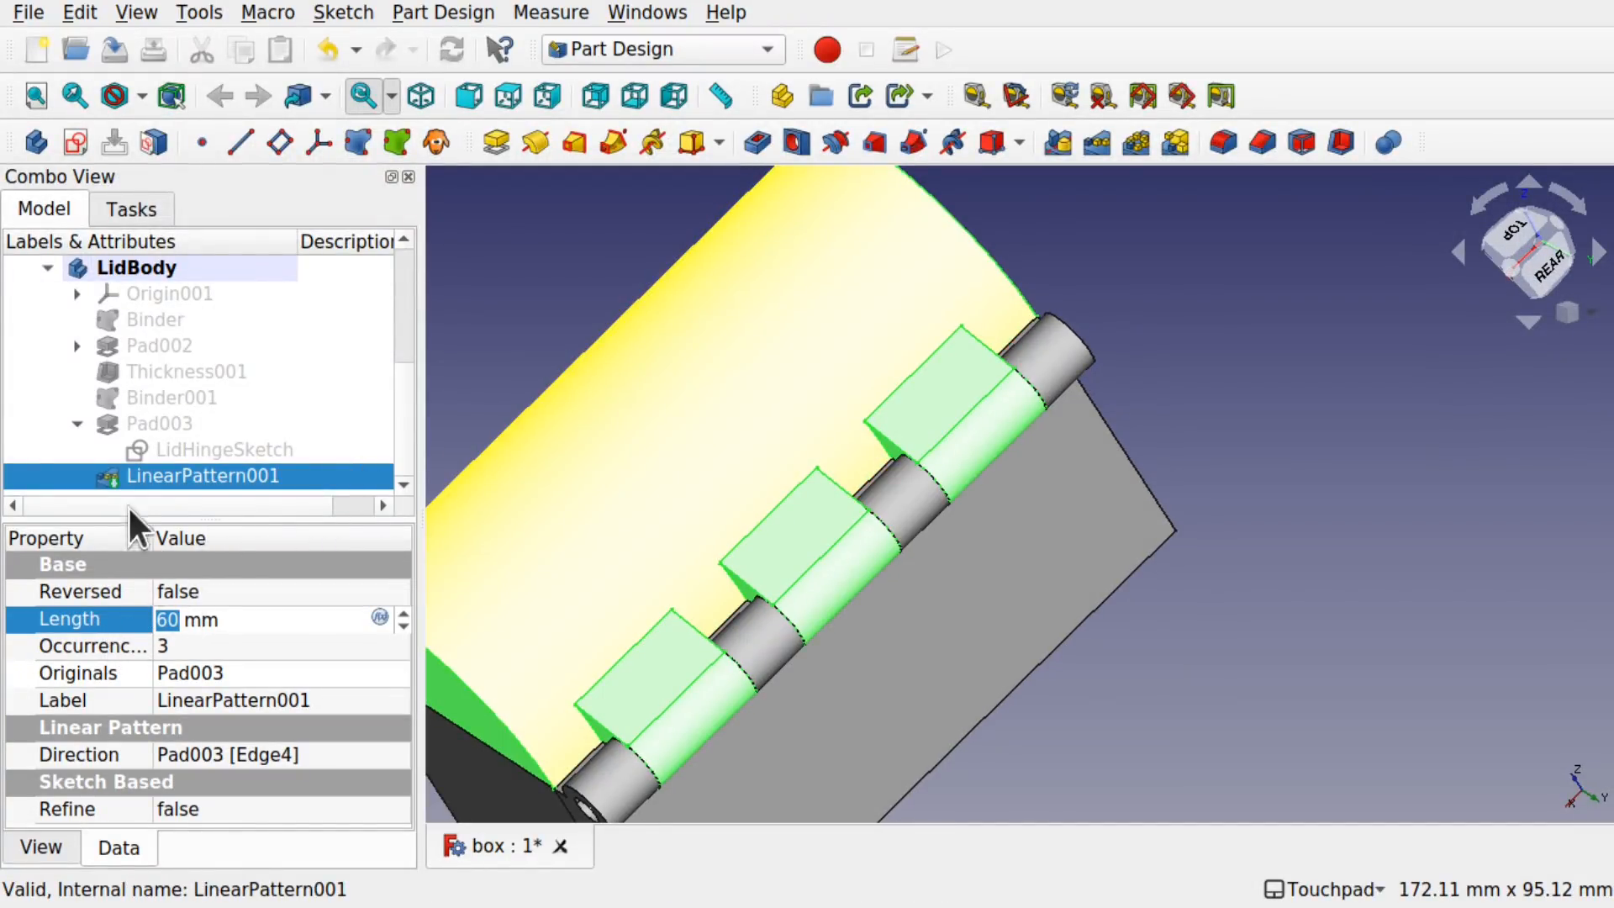
Step: Reduce the length of the lid hinge pad, Pad003, to 19 mm to leave clearance between the hinges
left_click(192, 430)
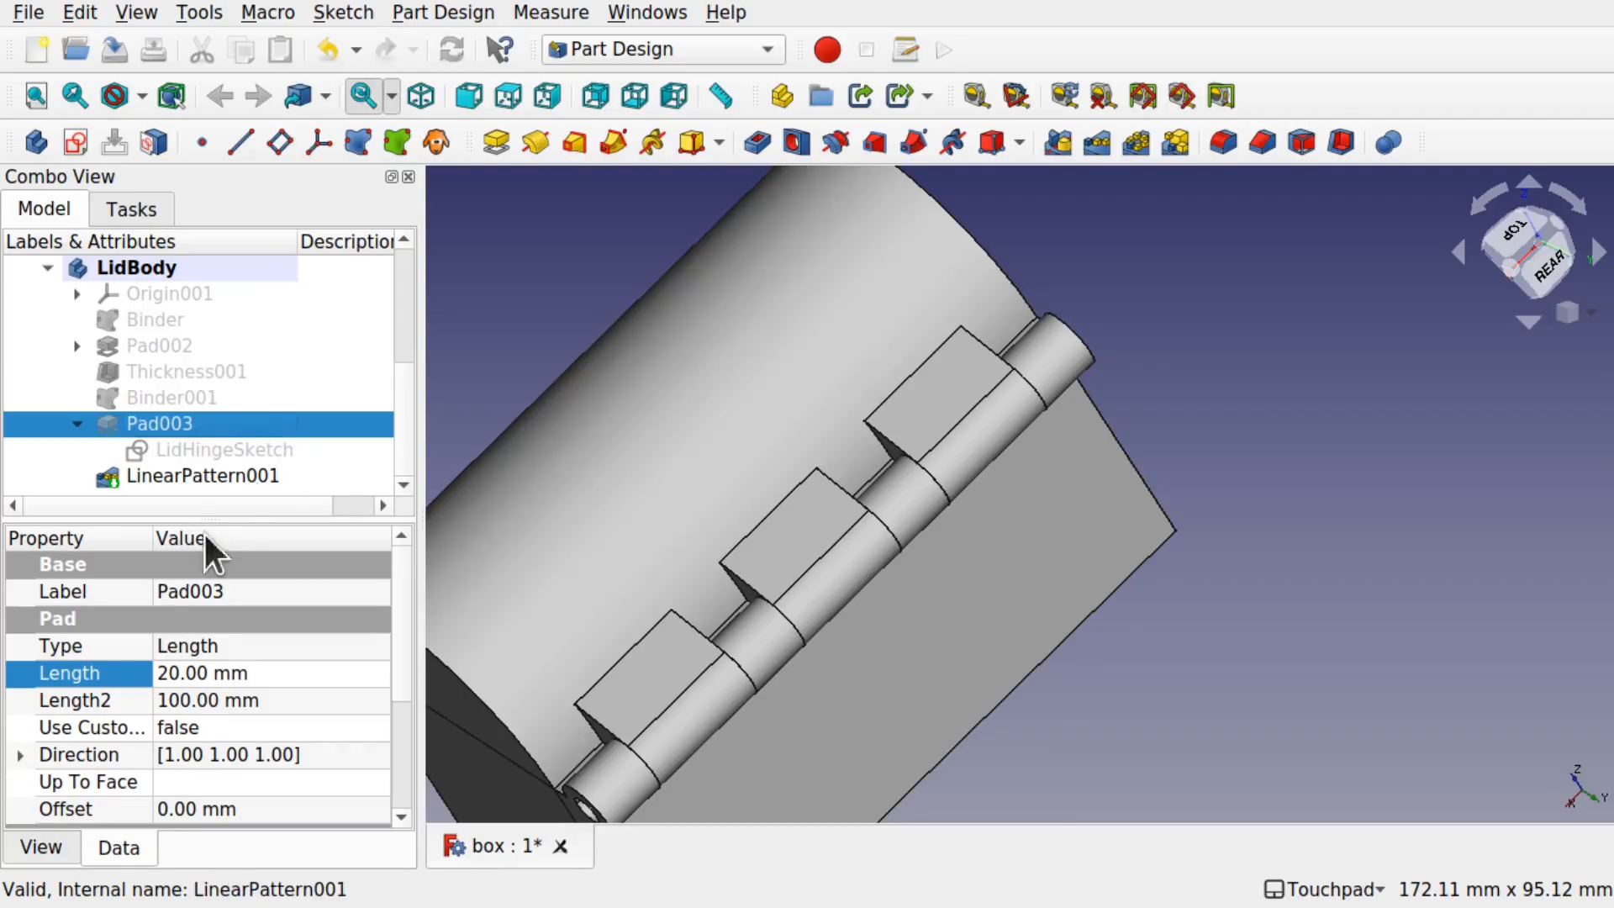
left_click(282, 672)
scroll(284, 667, "down", 1)
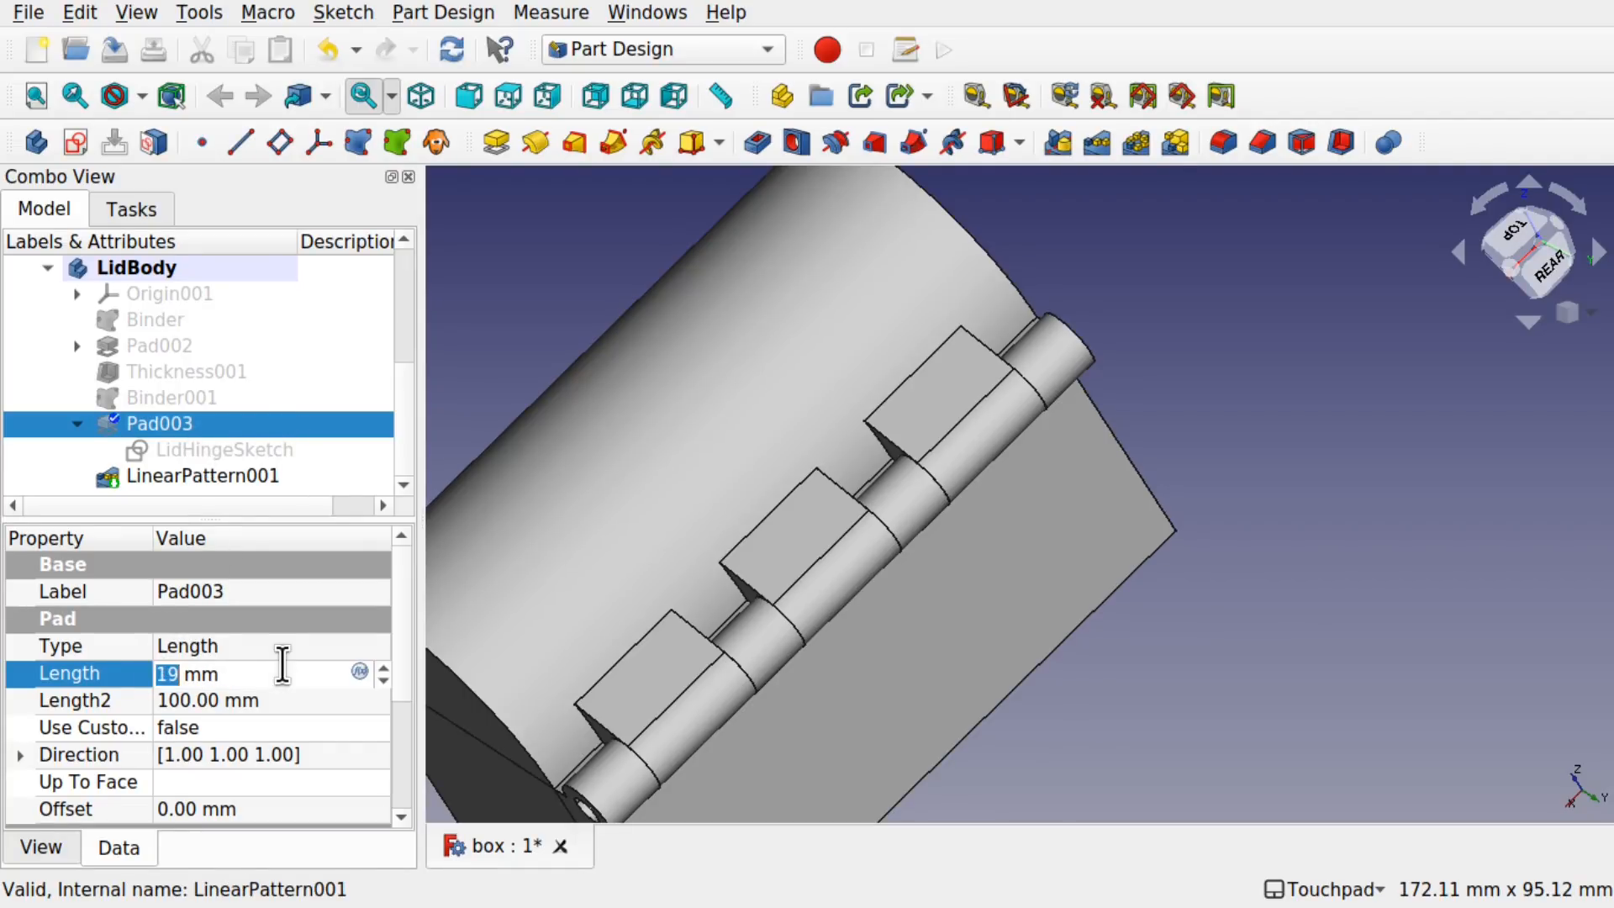
scroll(283, 666, "down", 2)
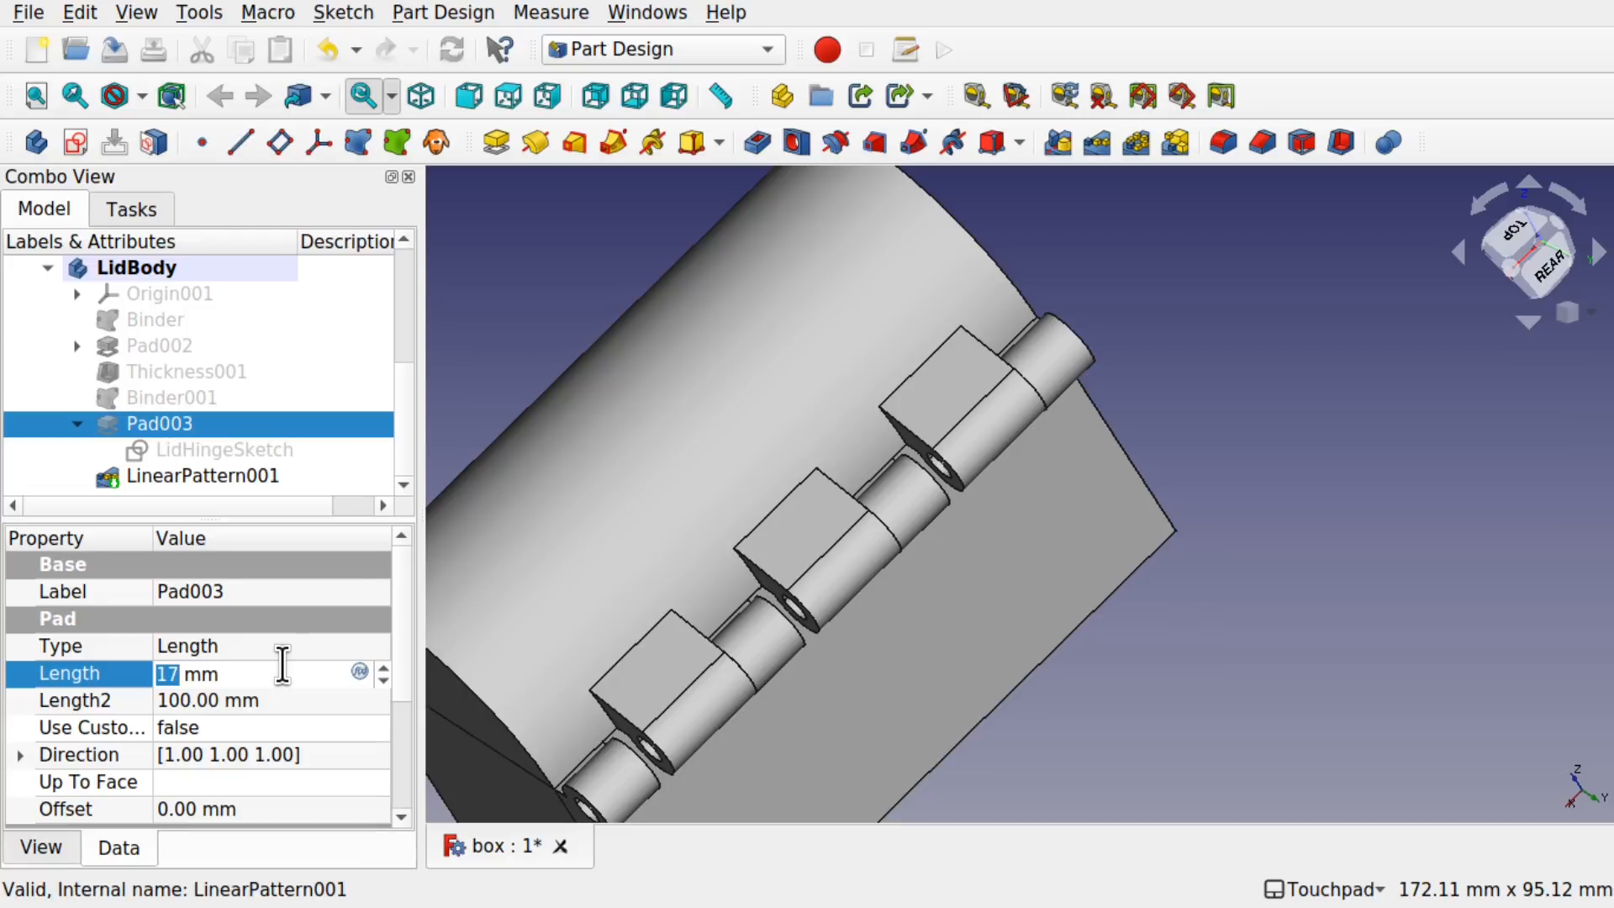
scroll(283, 667, "up", 2)
scroll(282, 665, "up", 1)
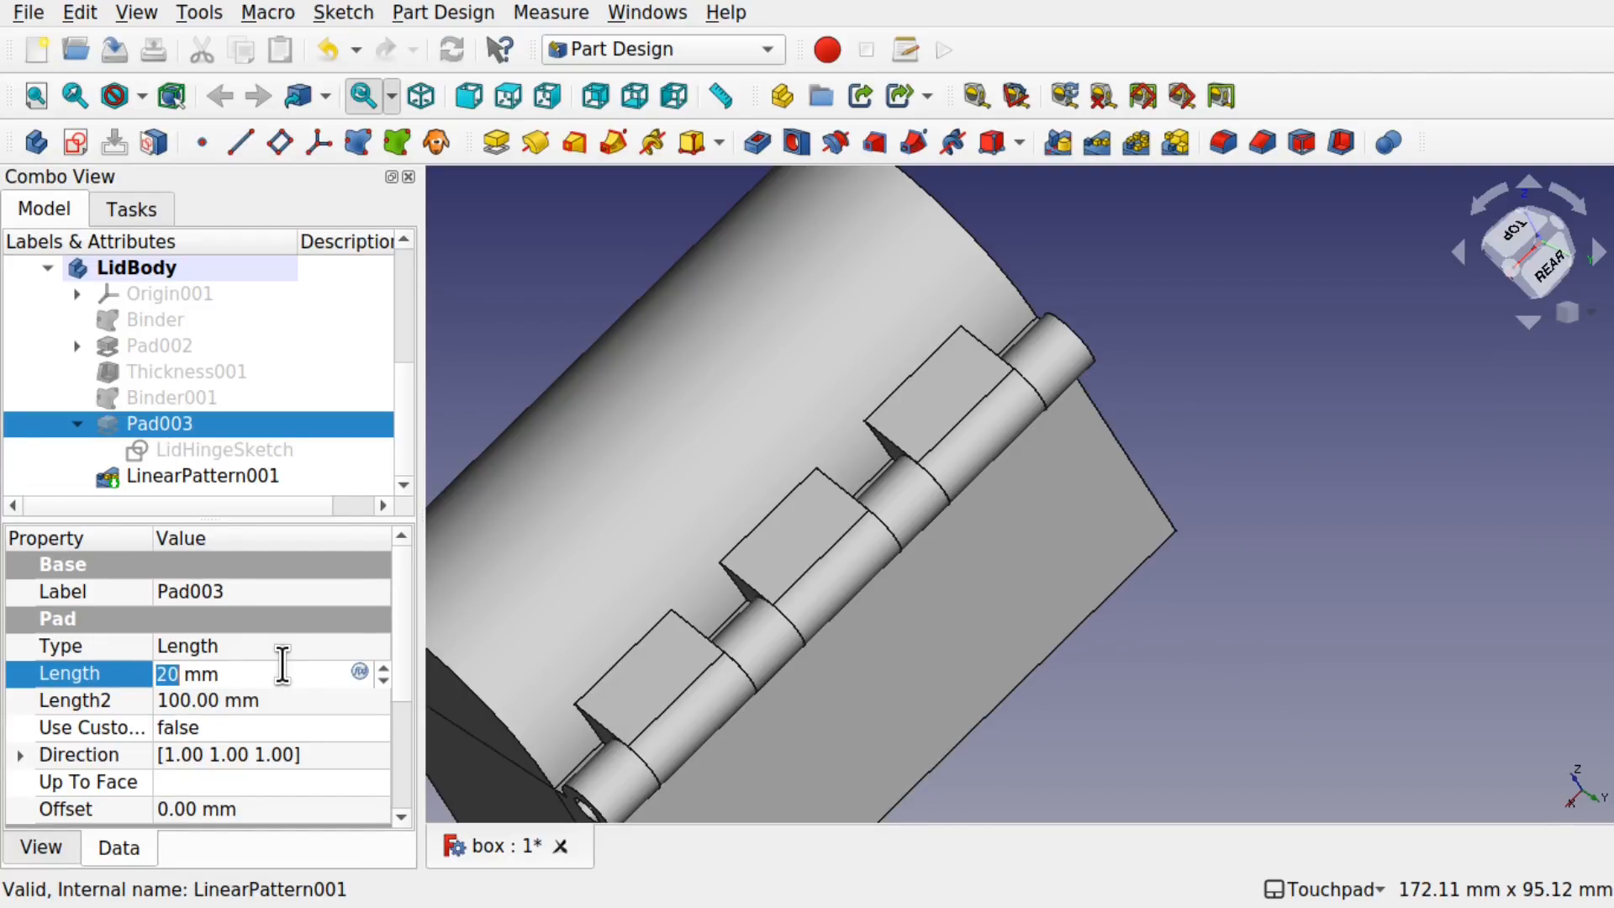
scroll(283, 666, "down", 1)
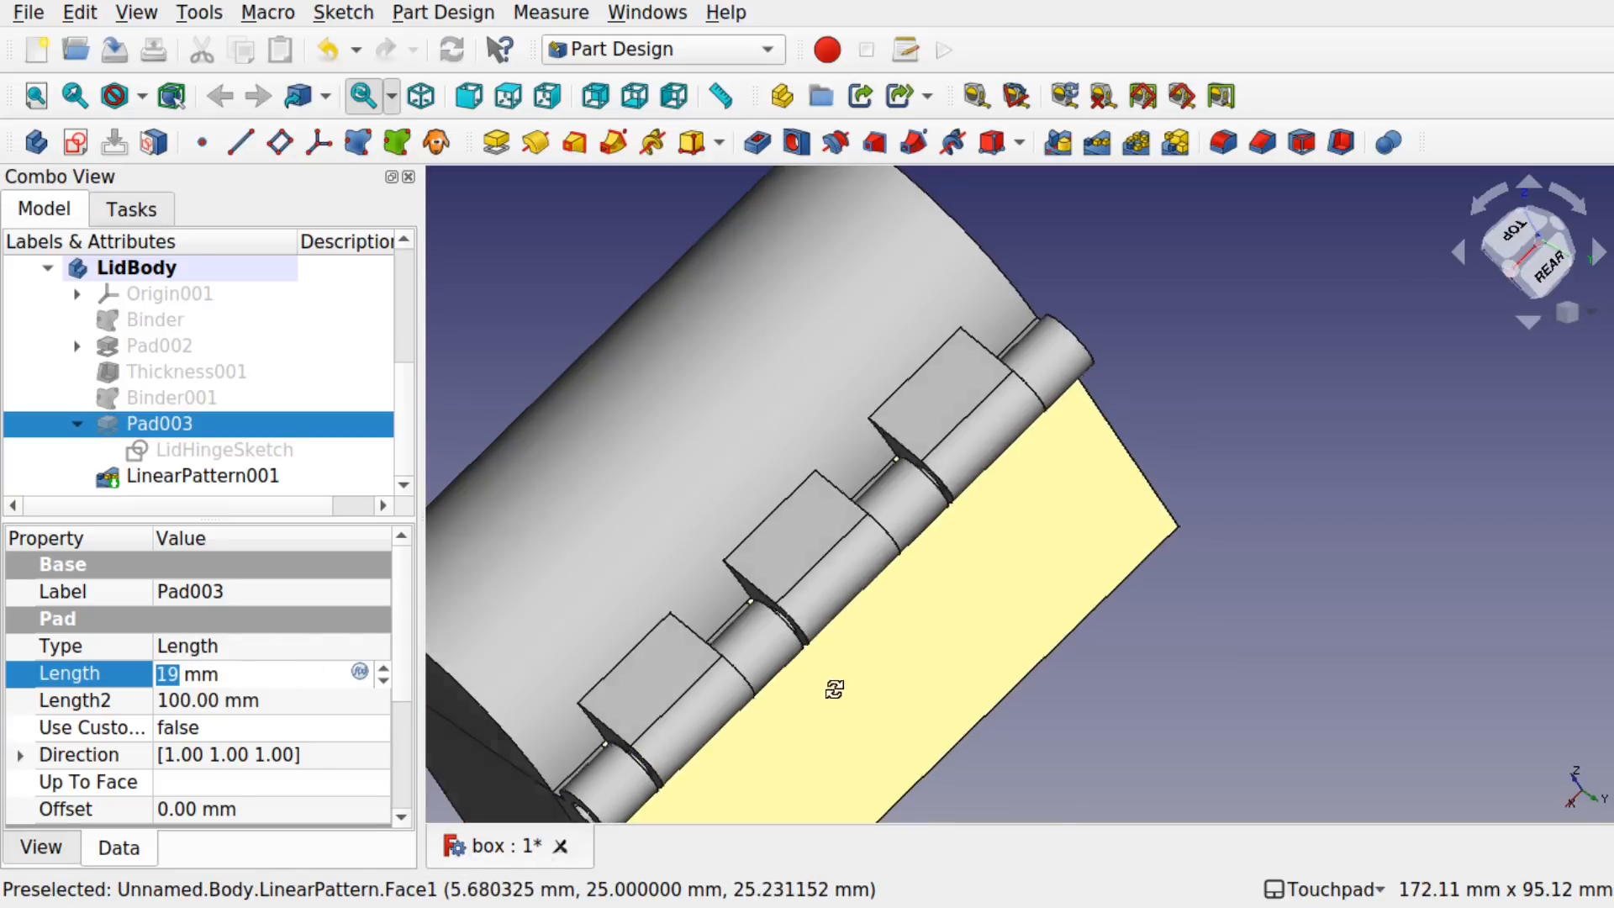
left_click_drag(832, 685, 748, 675)
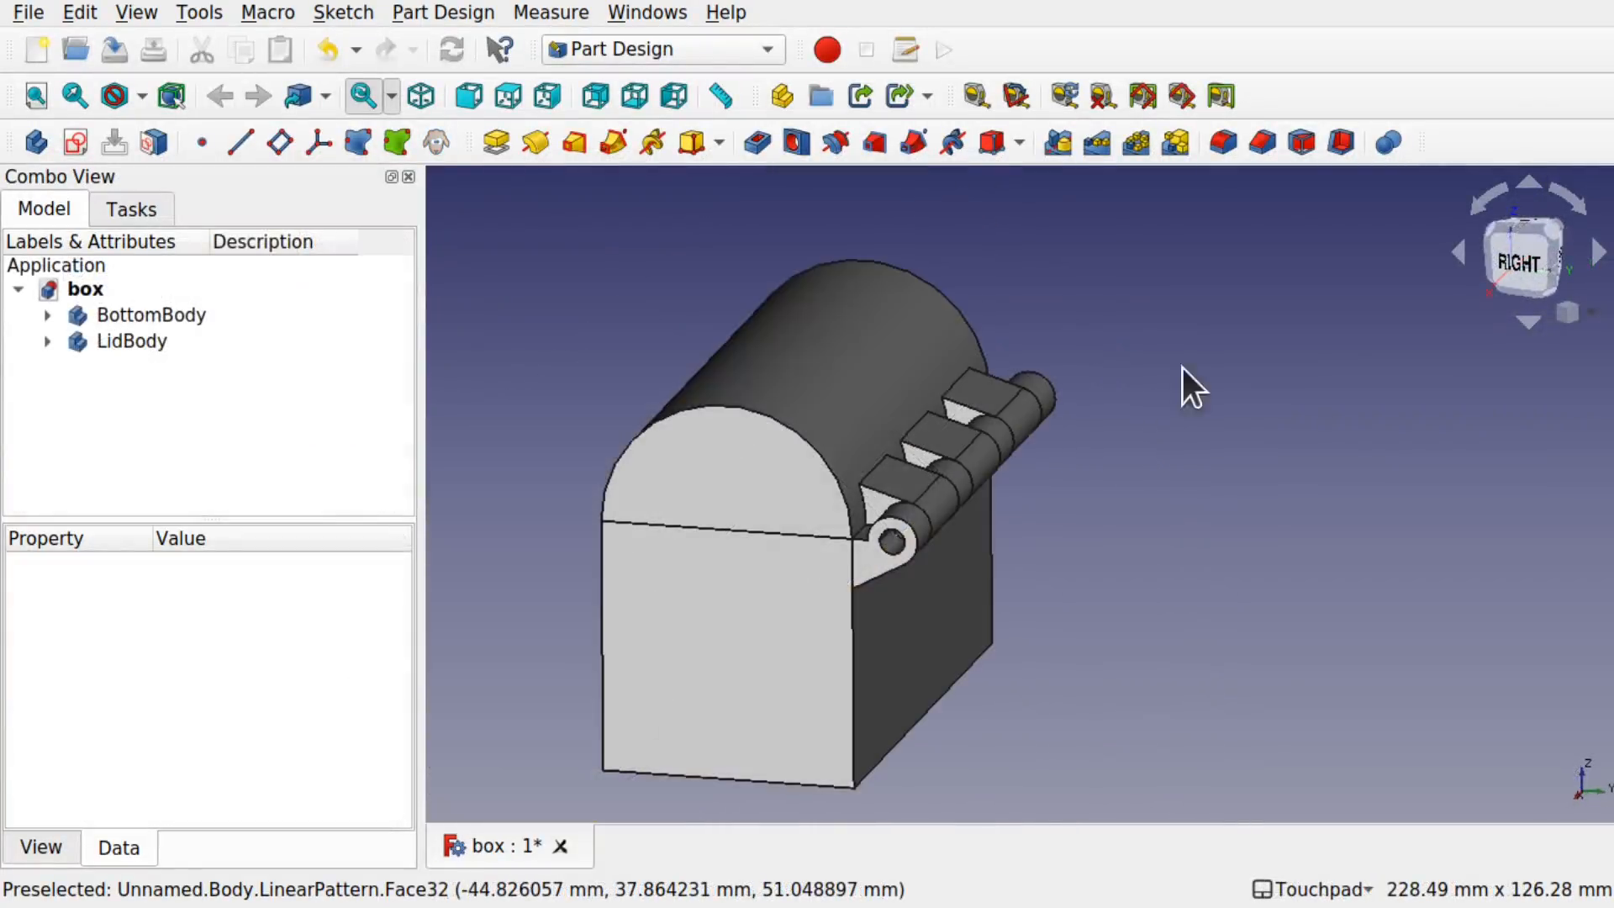
Step: Create a new body in the box document alongside BottomBody and LidBody
mouse_move(1181, 381)
left_mouse_down()
mouse_move(1099, 497)
mouse_move(1179, 402)
left_mouse_up()
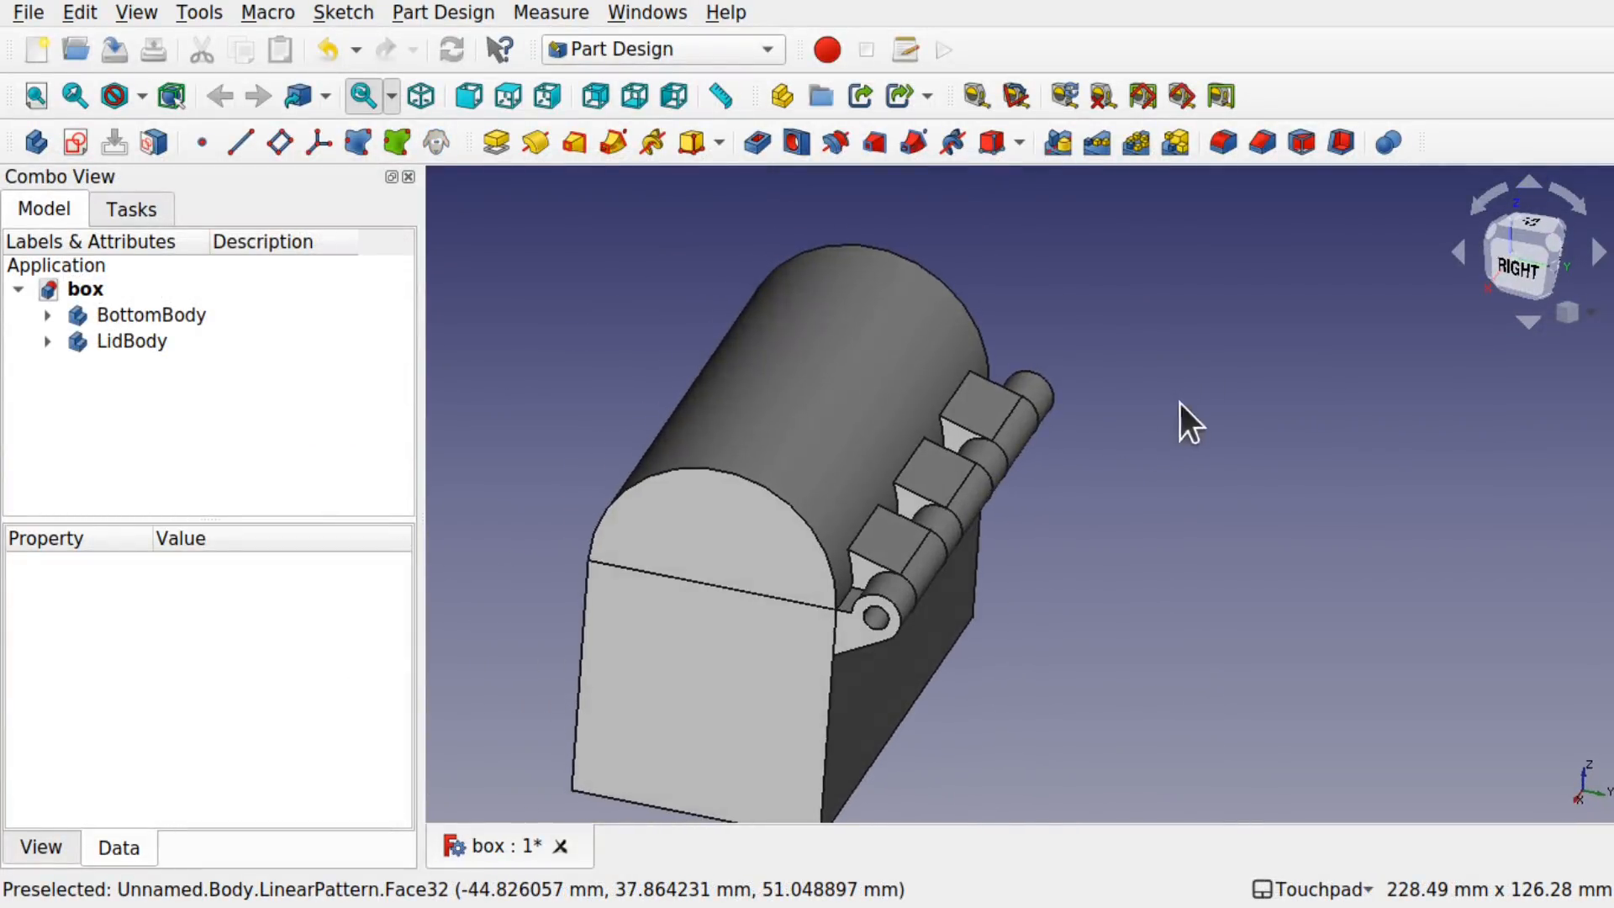
left_click_drag(1094, 486, 1169, 408, "shift")
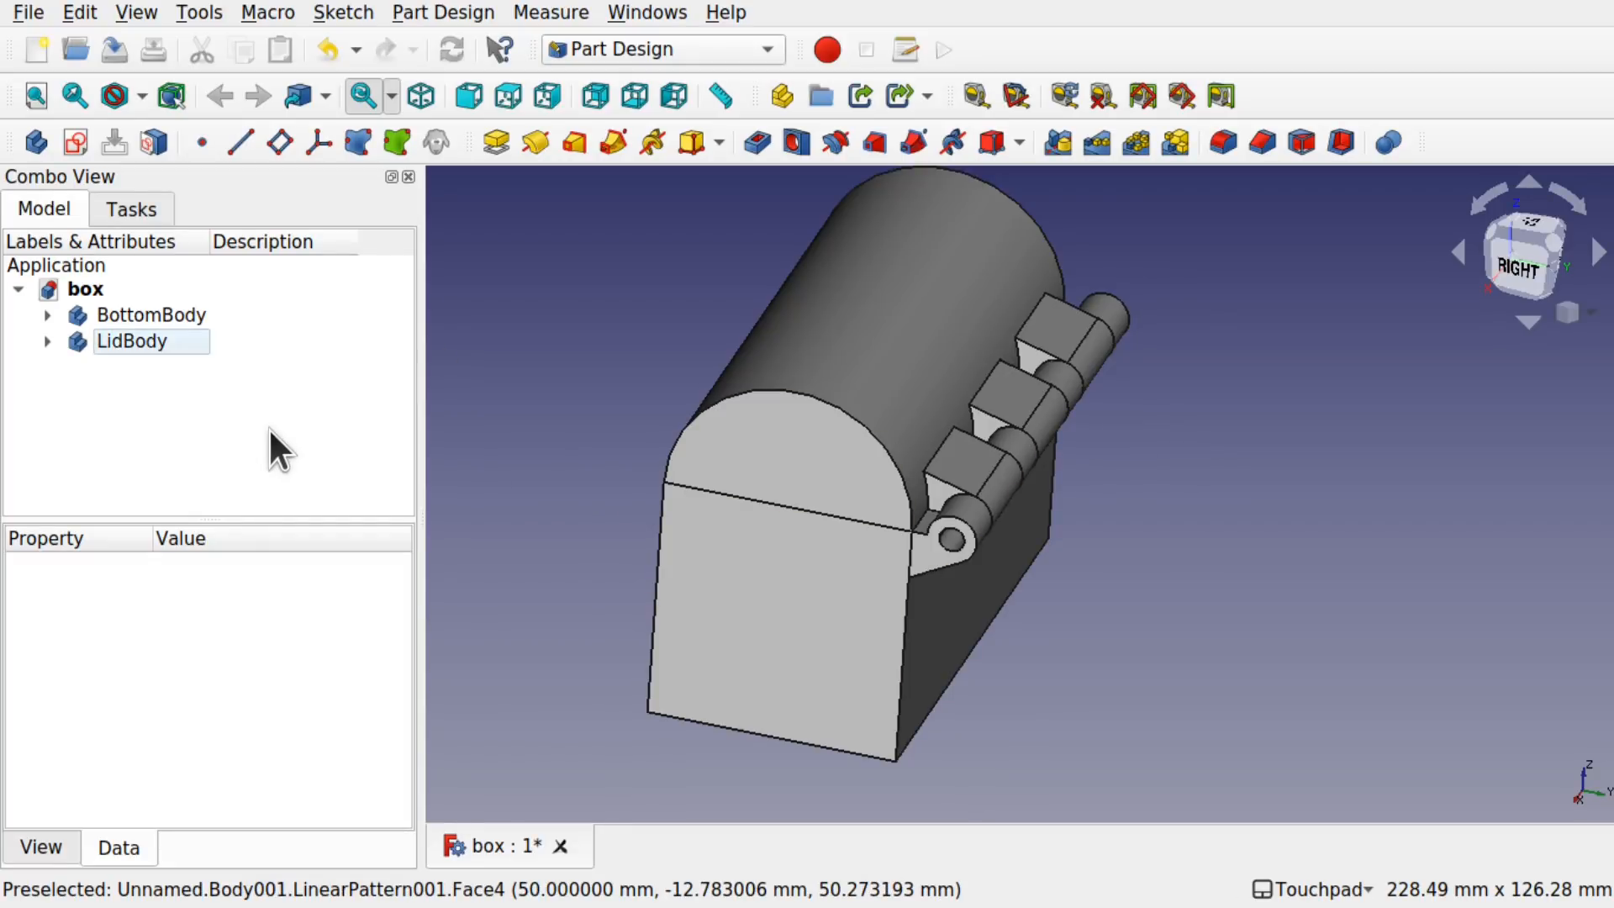
left_click(37, 142)
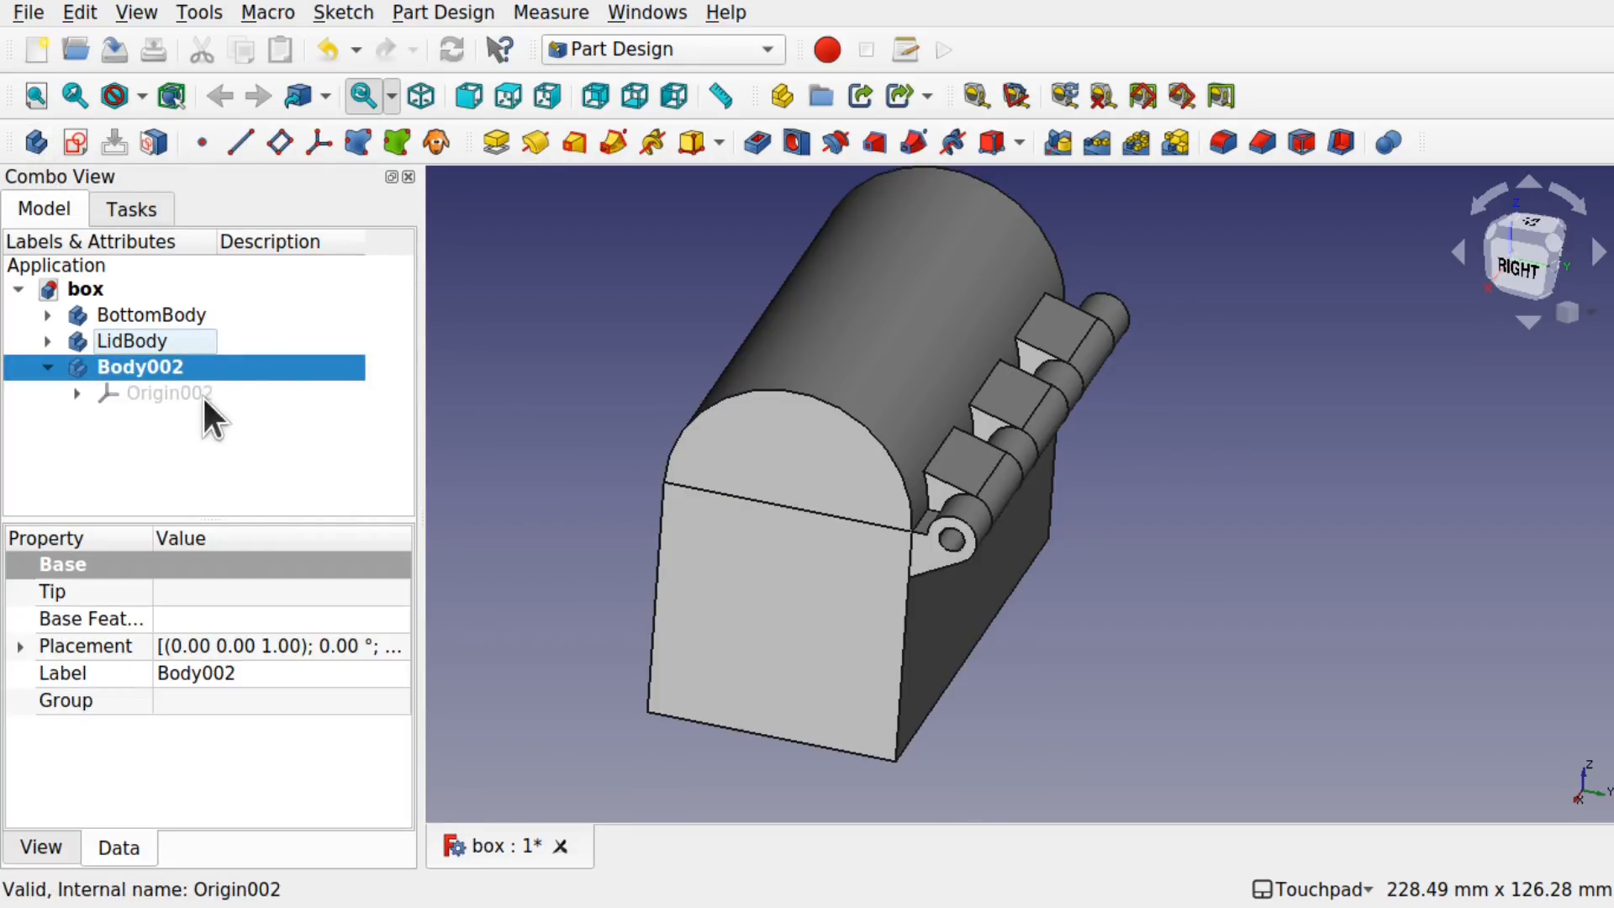
left_click(503, 407)
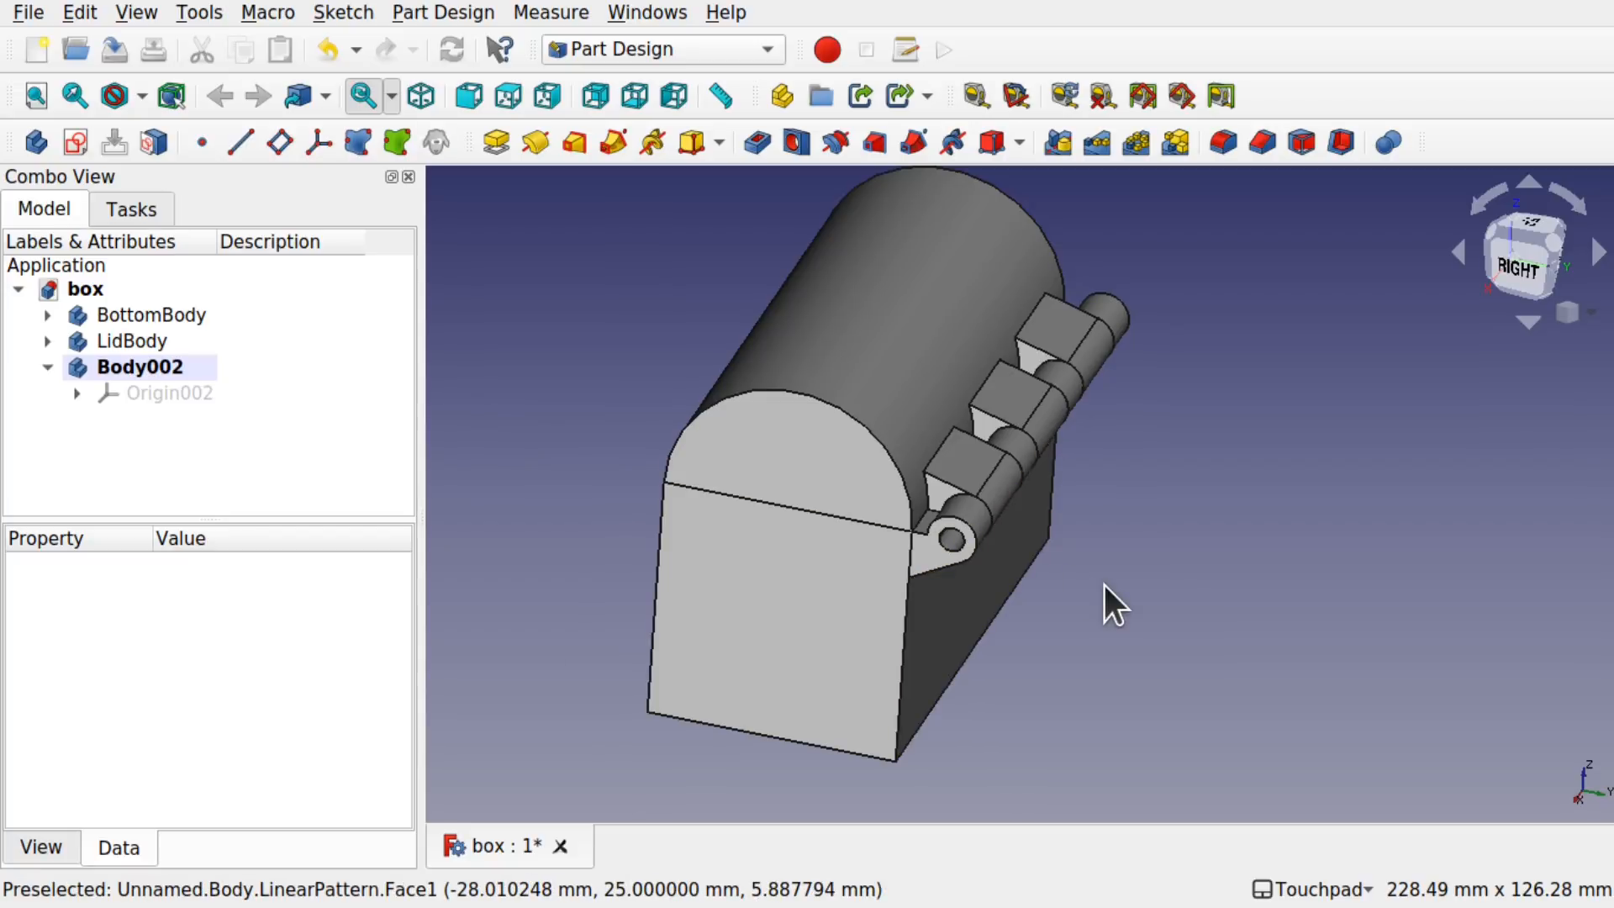
middle_click_drag(1104, 582, 1066, 602)
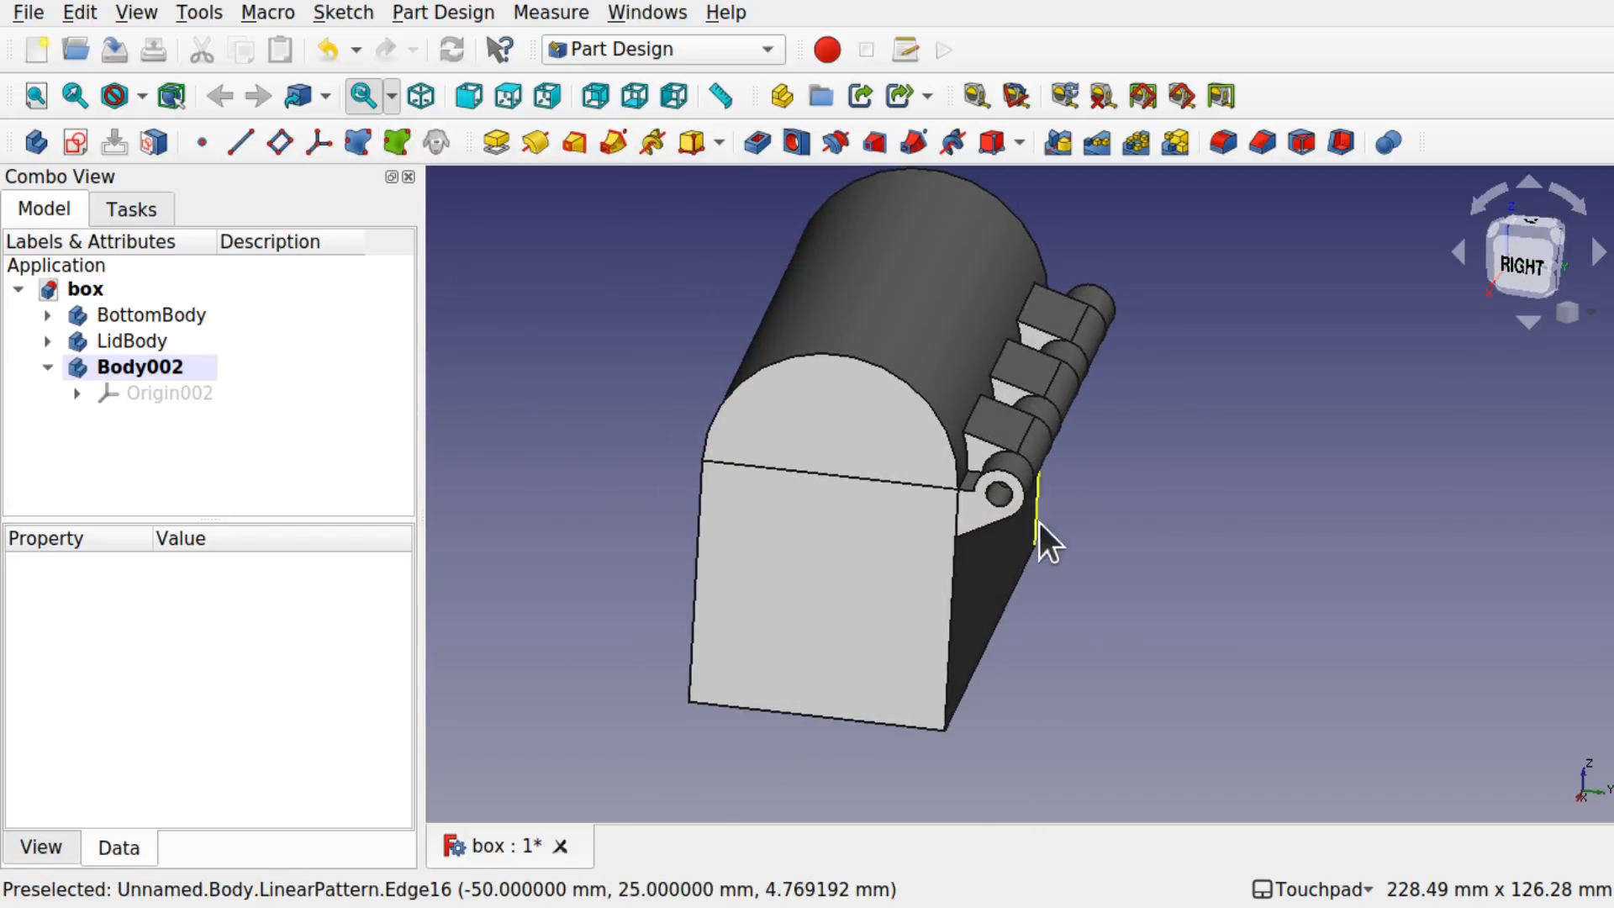
middle_click_drag(1039, 522, 993, 306)
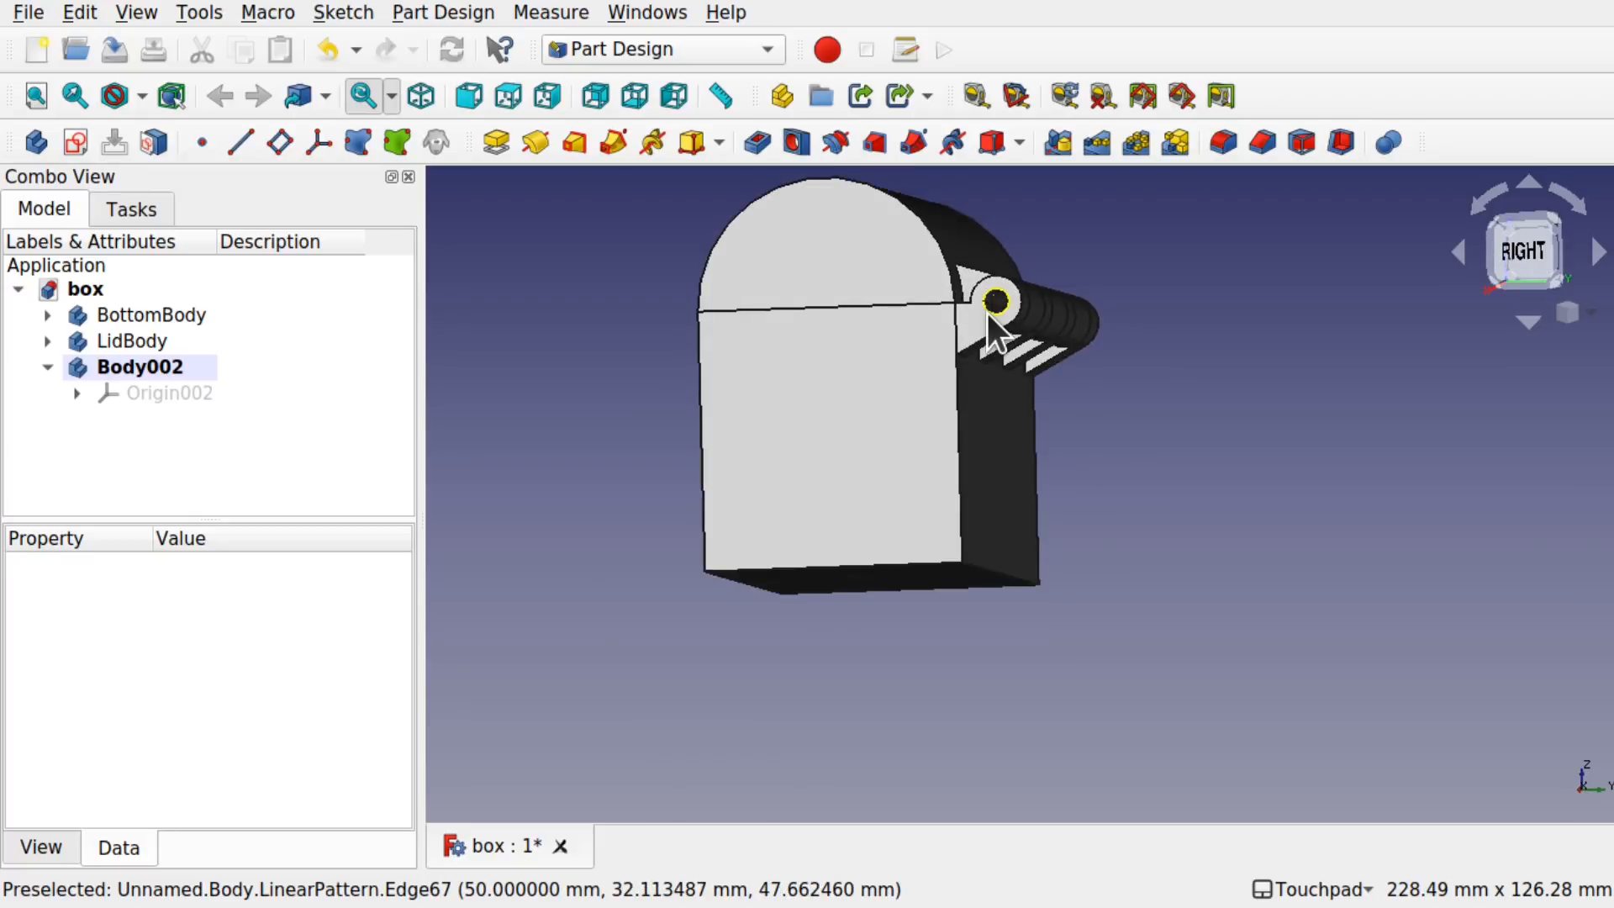
Step: Create a shape binder in the new body from the circular edge of the bottom body's hinge hole
scroll(987, 313, "up", 3)
scroll(988, 313, "up", 3)
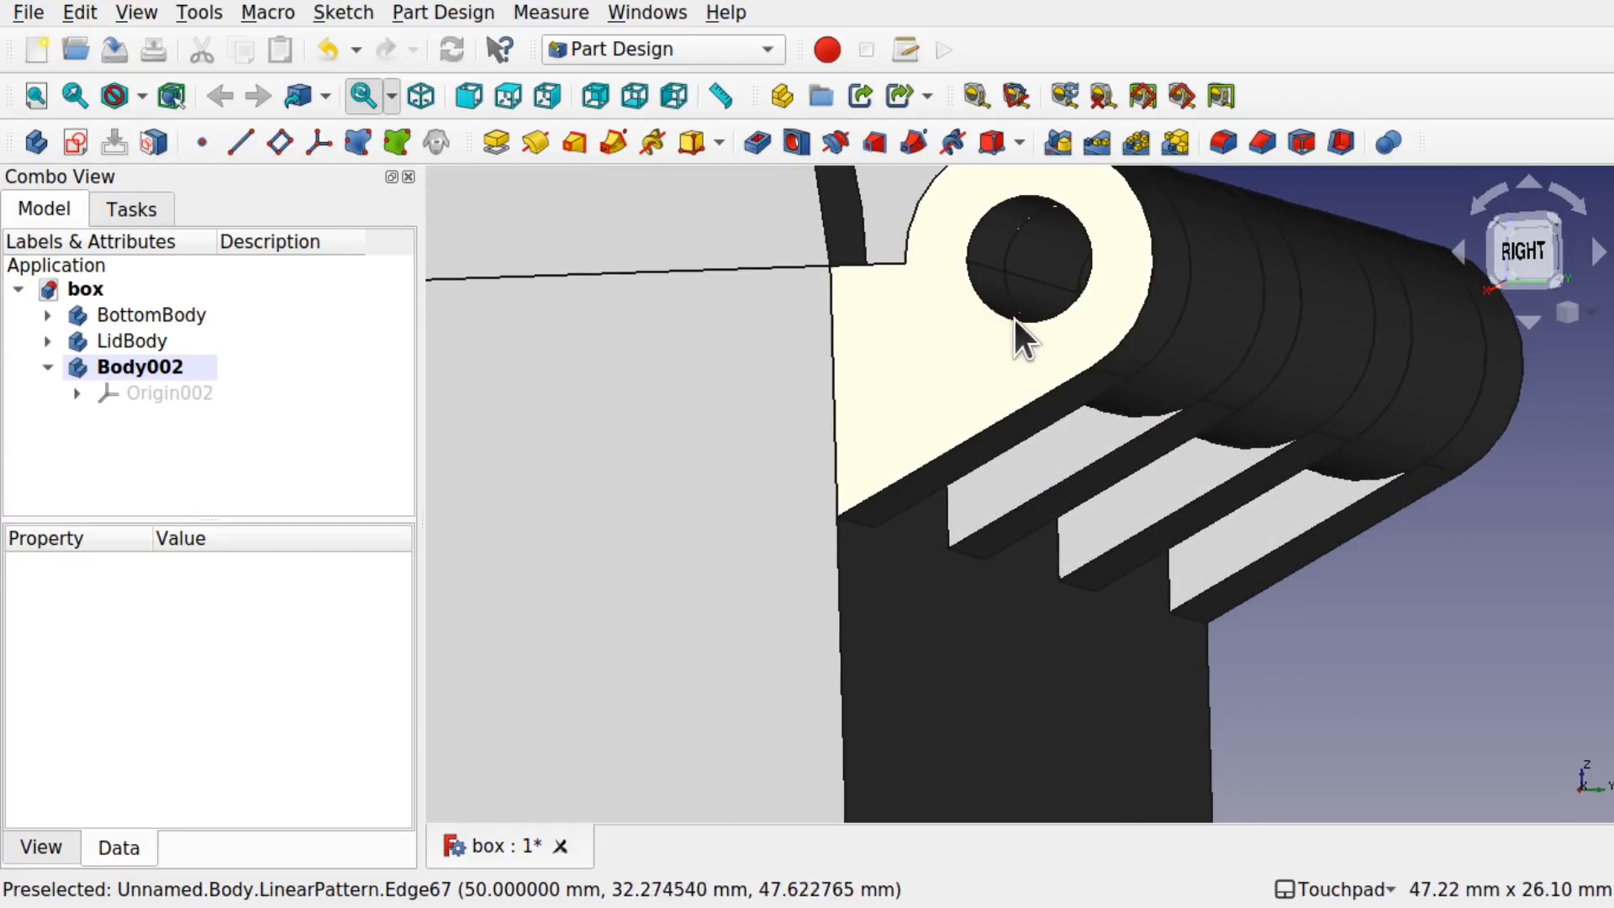
left_click(1041, 312)
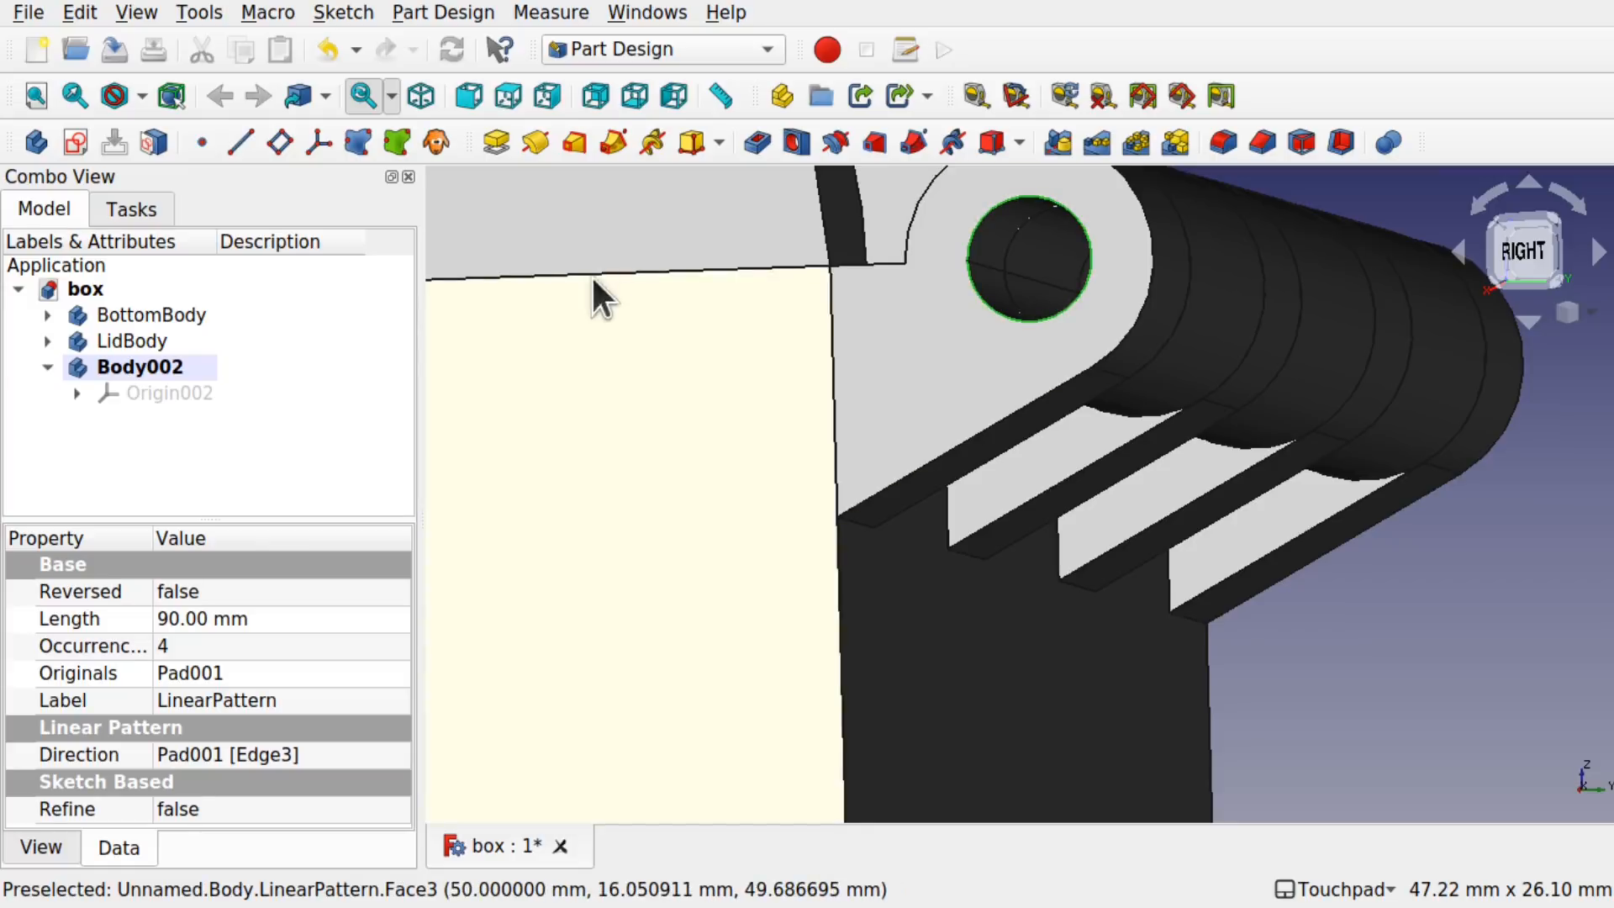
left_click(398, 141)
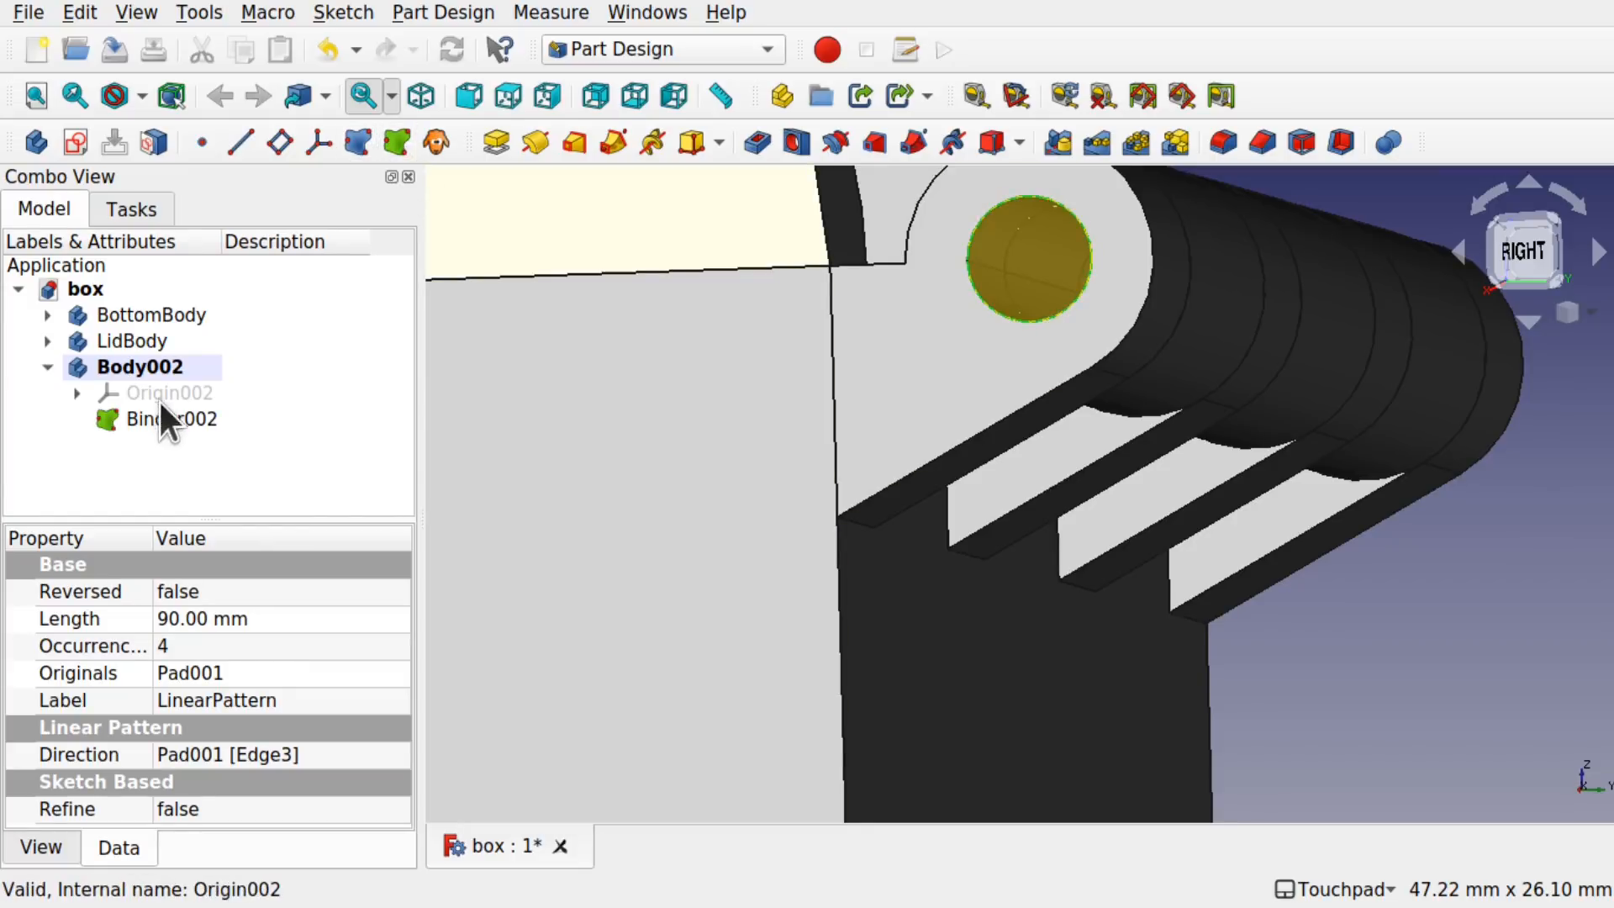
left_click(174, 421)
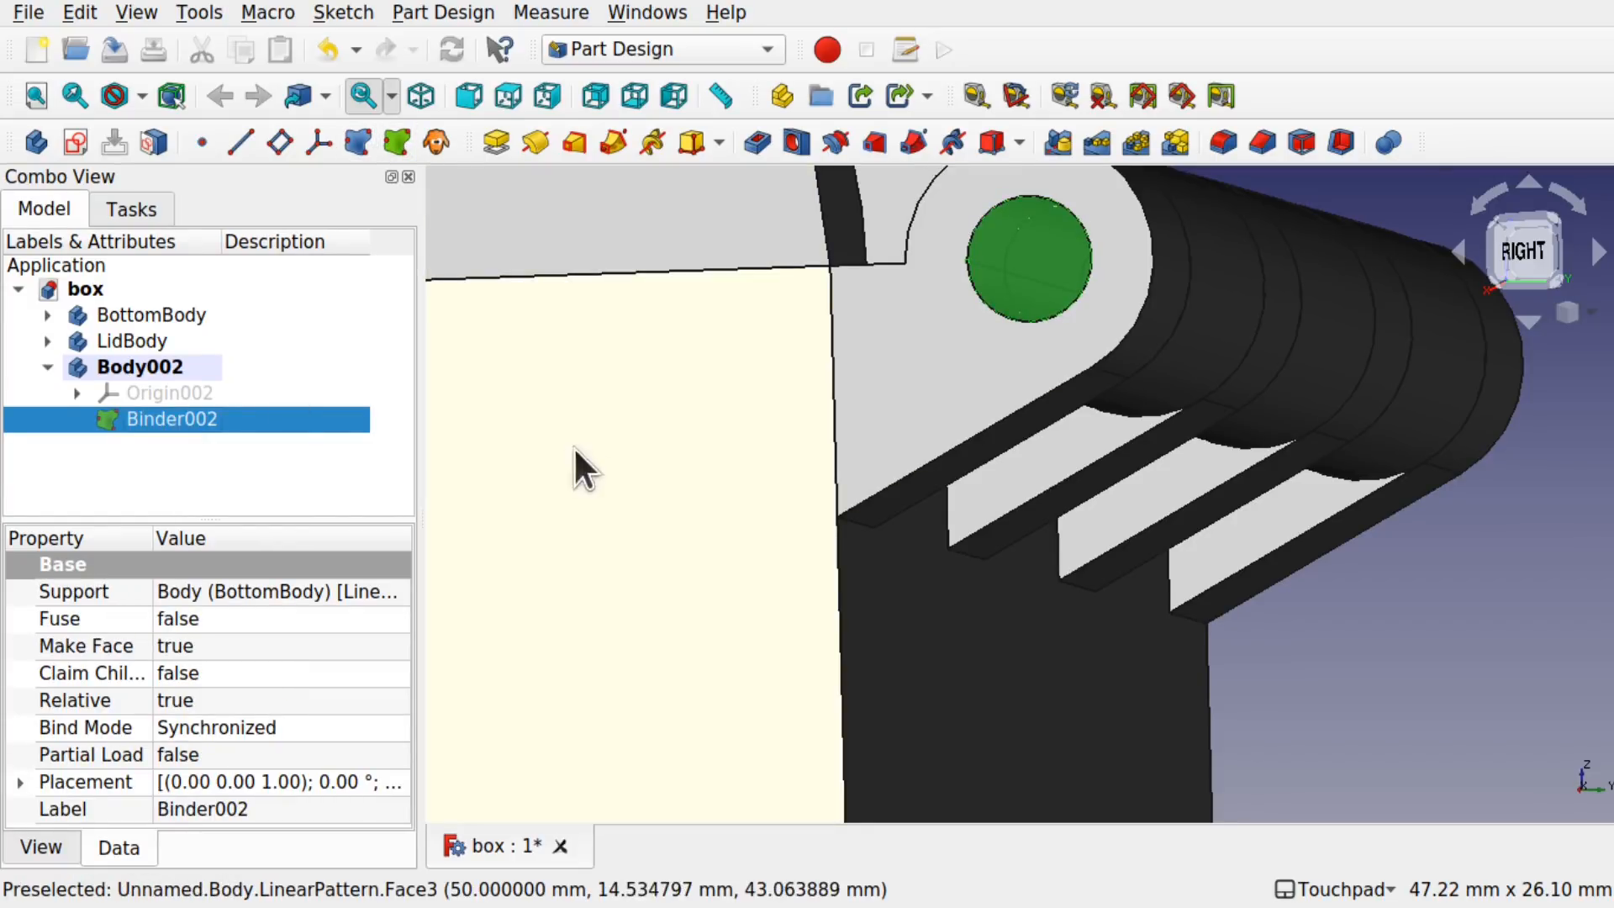
Step: Hide the bottom box and the lid so only the binder circle is displayed
left_click(575, 448)
key("space")
left_click(602, 241)
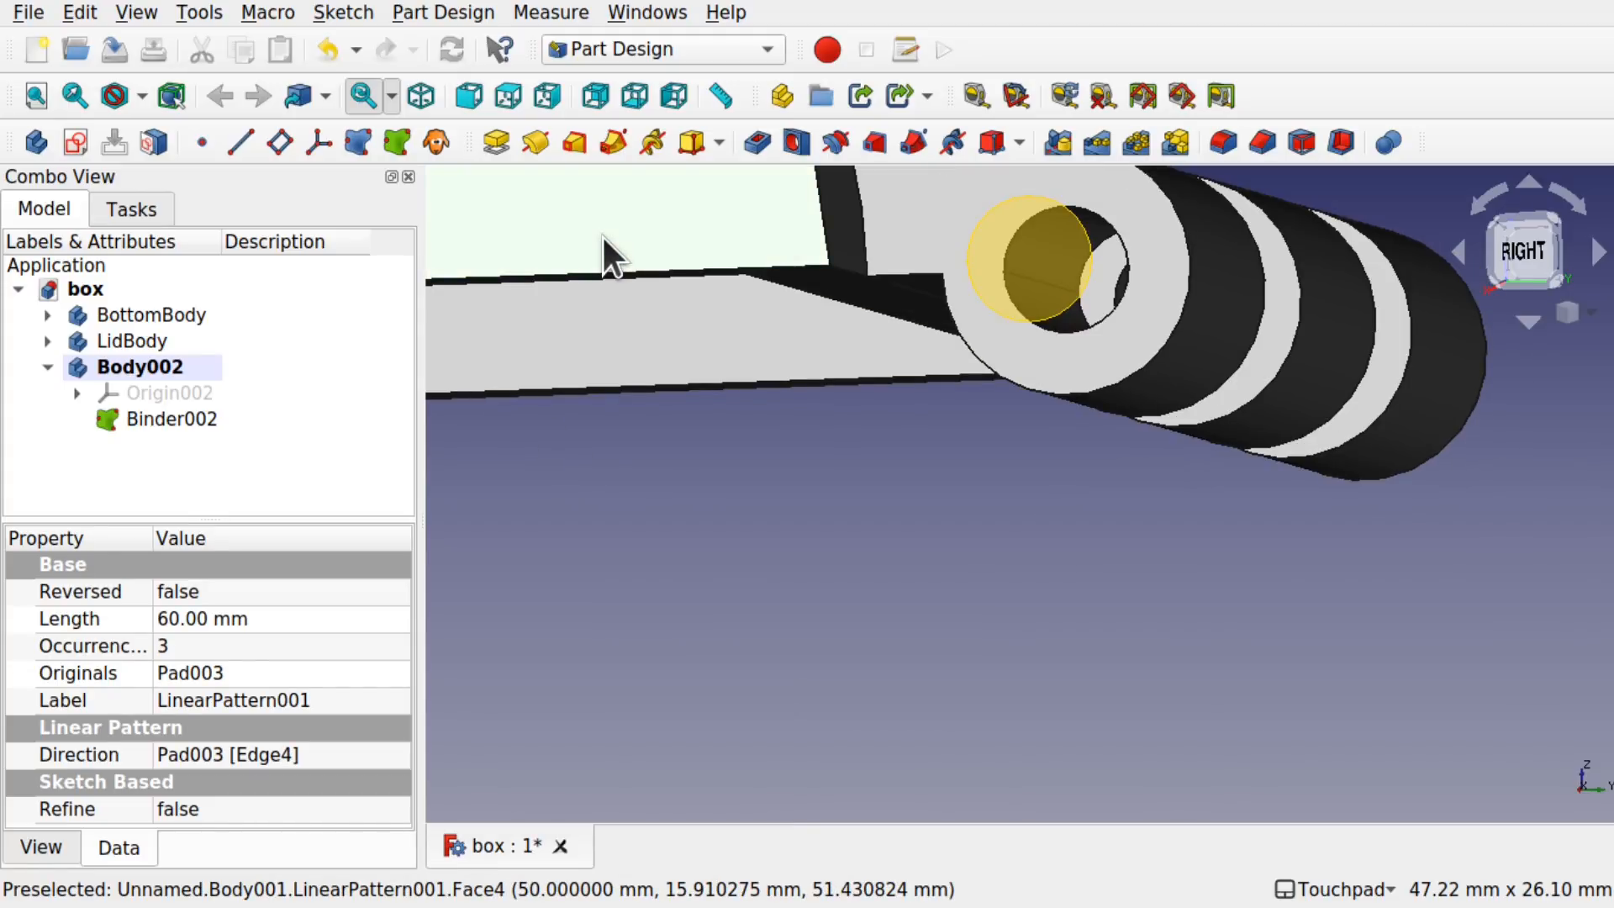
key("space")
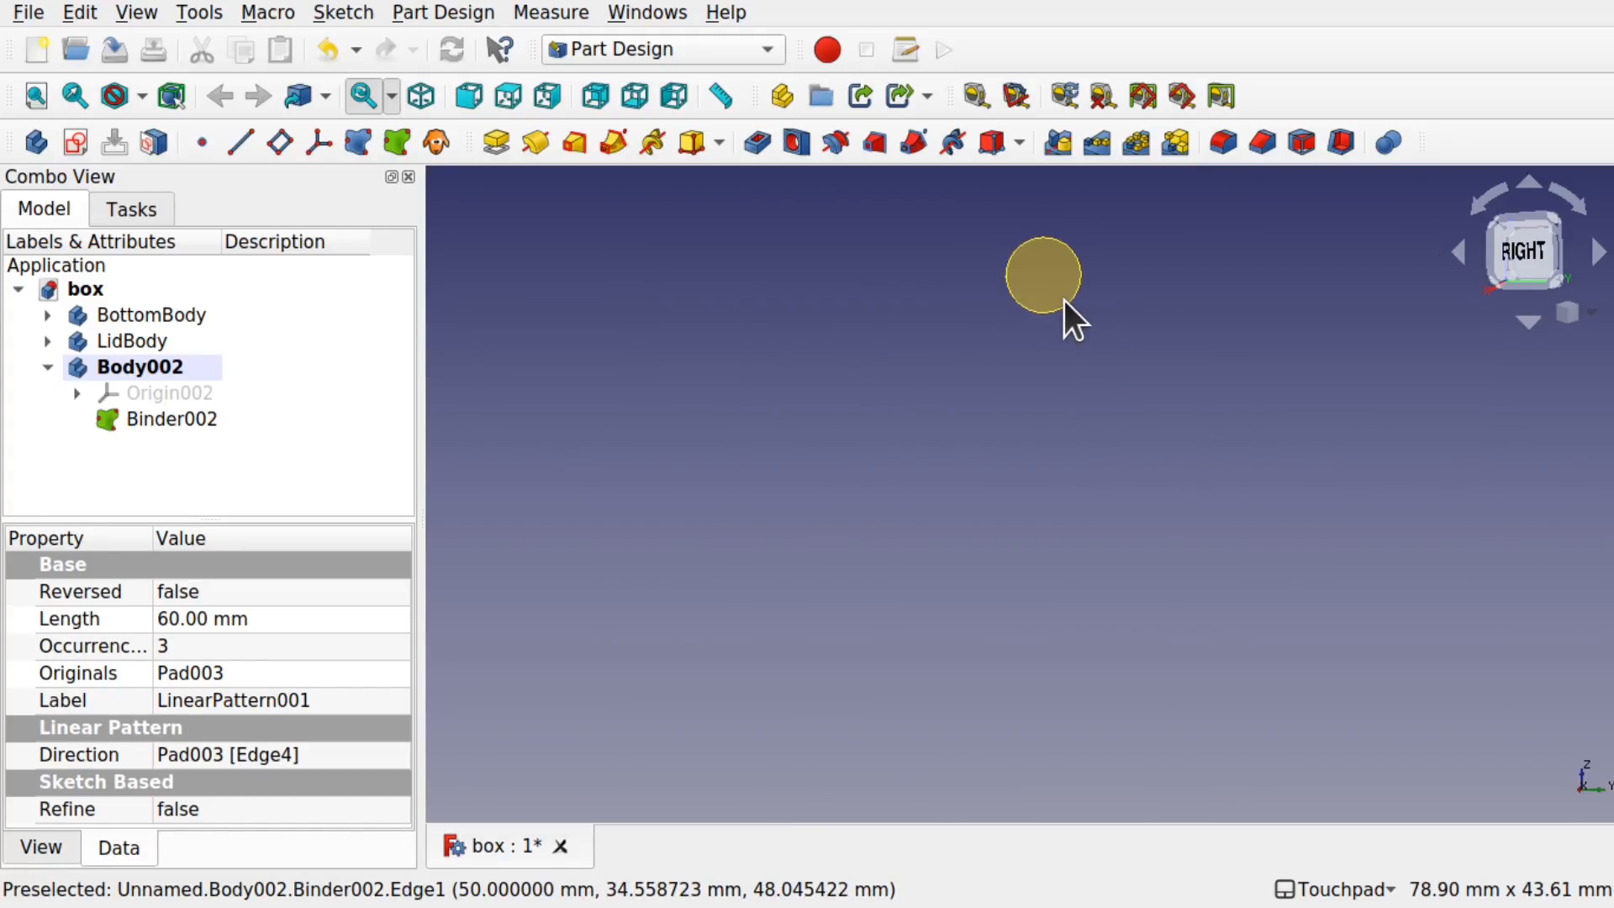
Step: Pad the binder circle 100 mm in the reversed direction to form a hinge rod
left_click(175, 418)
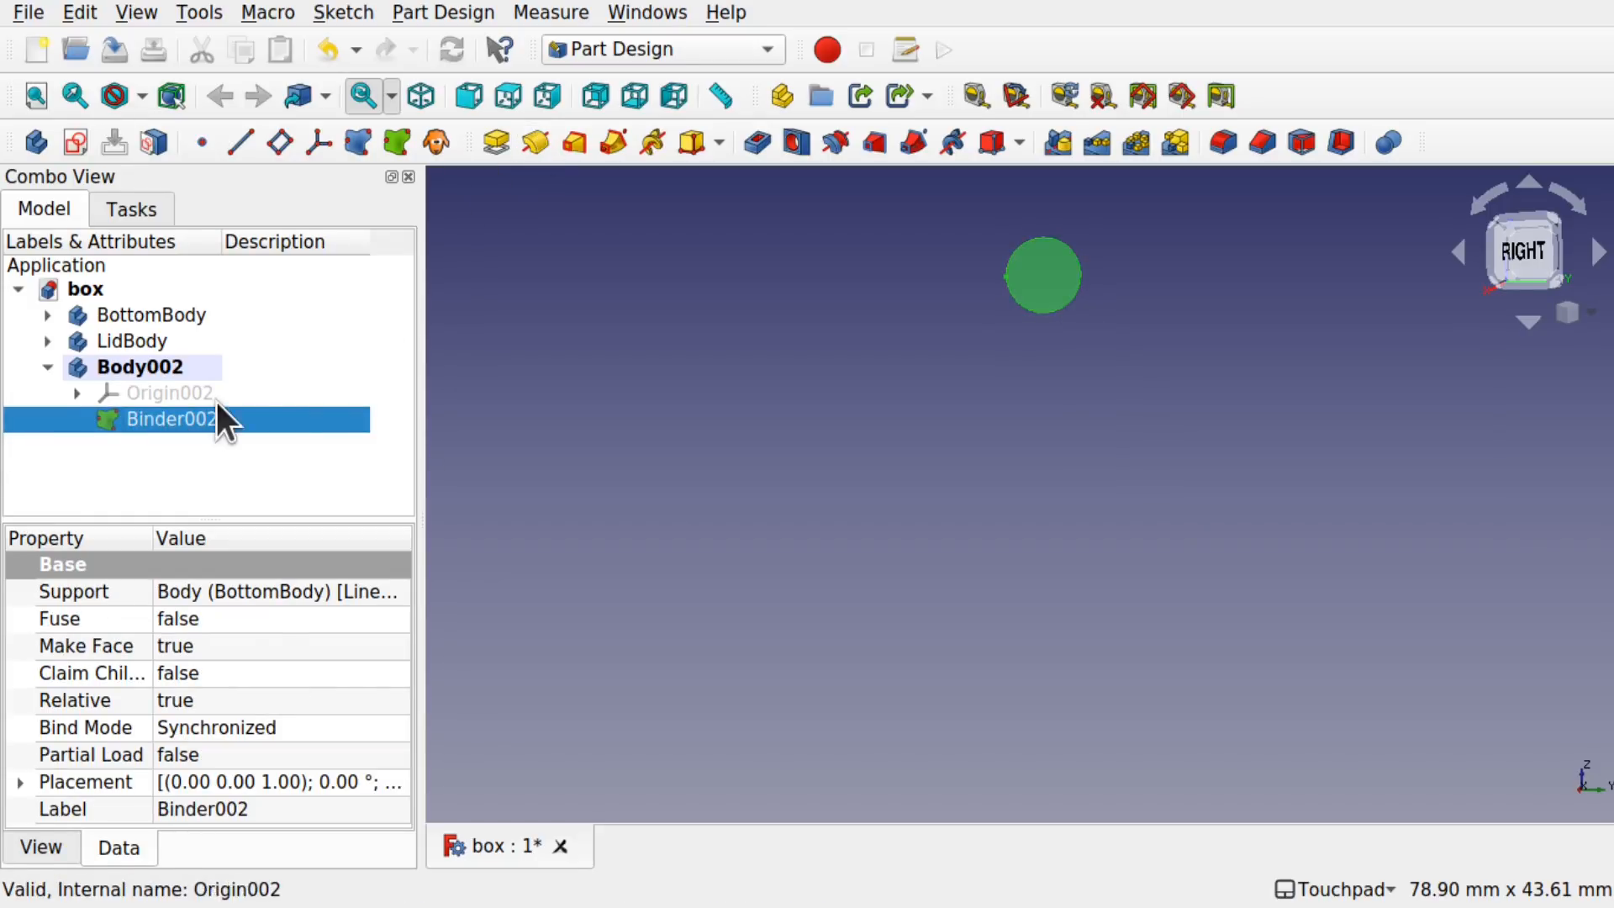
left_click(501, 138)
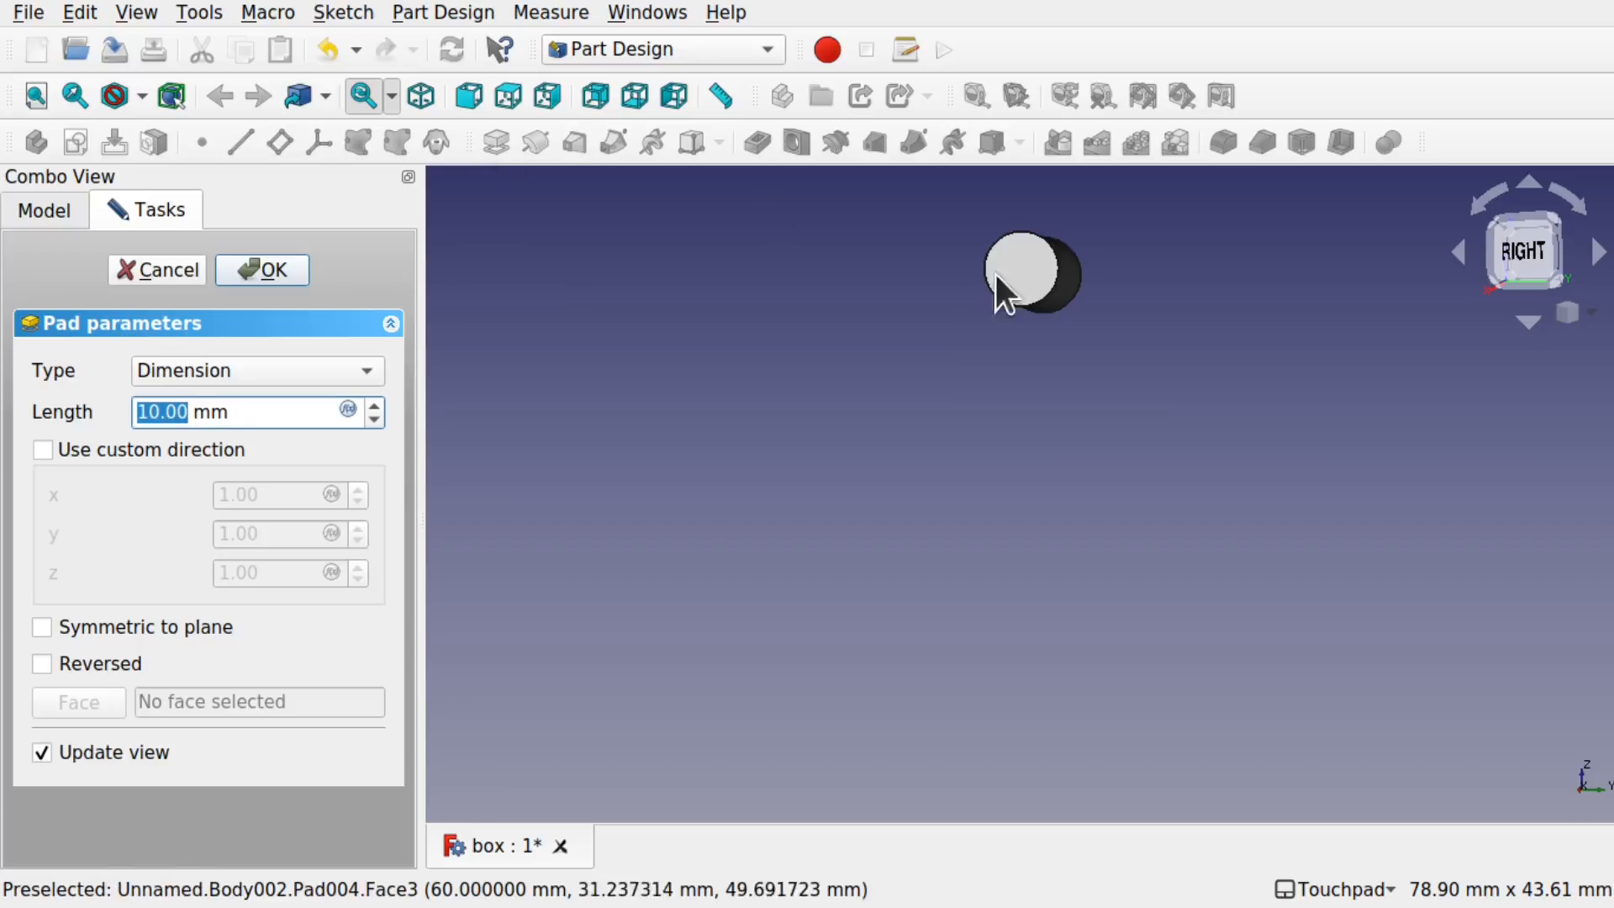
left_click_drag(1039, 304, 937, 548, "shift")
scroll(920, 355, "down", 4)
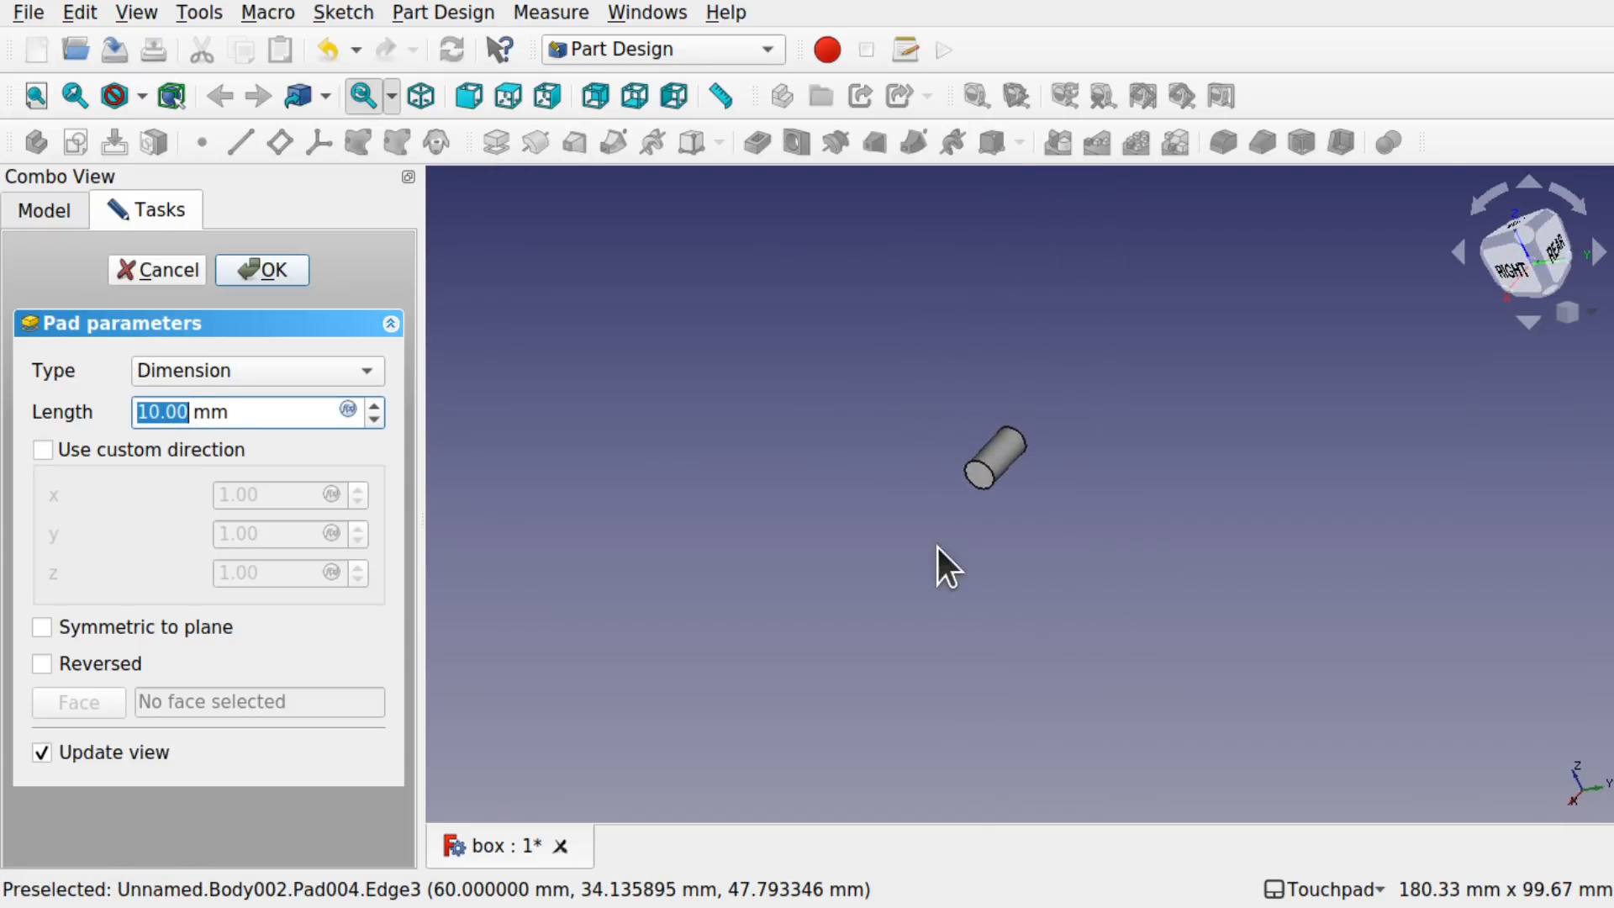
type("100")
left_click(895, 466)
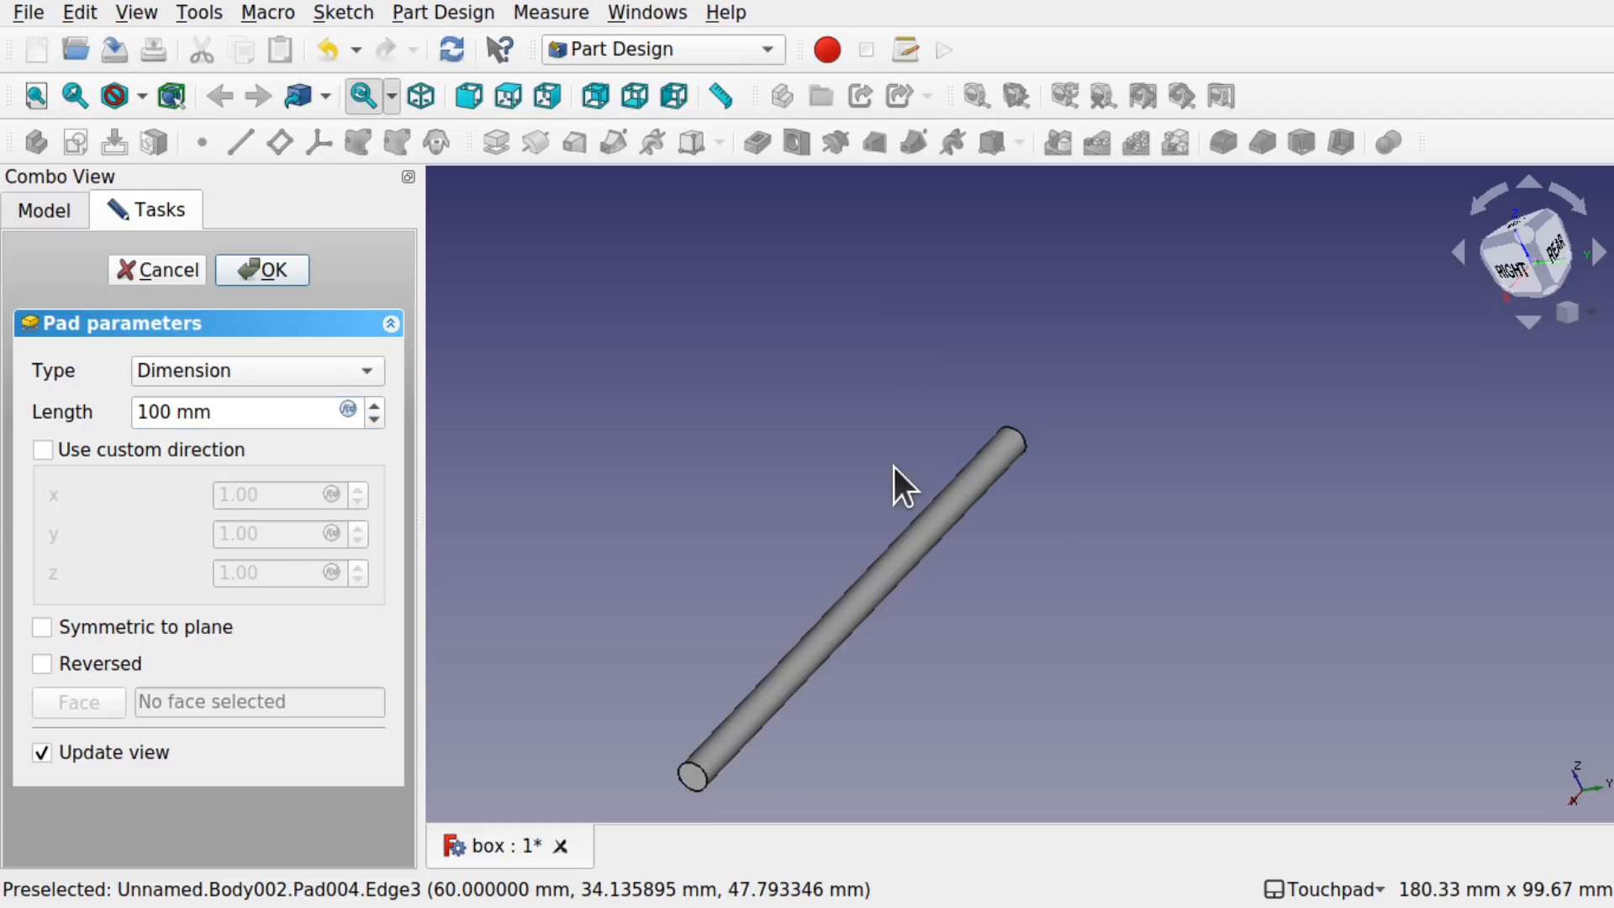
left_click(45, 664)
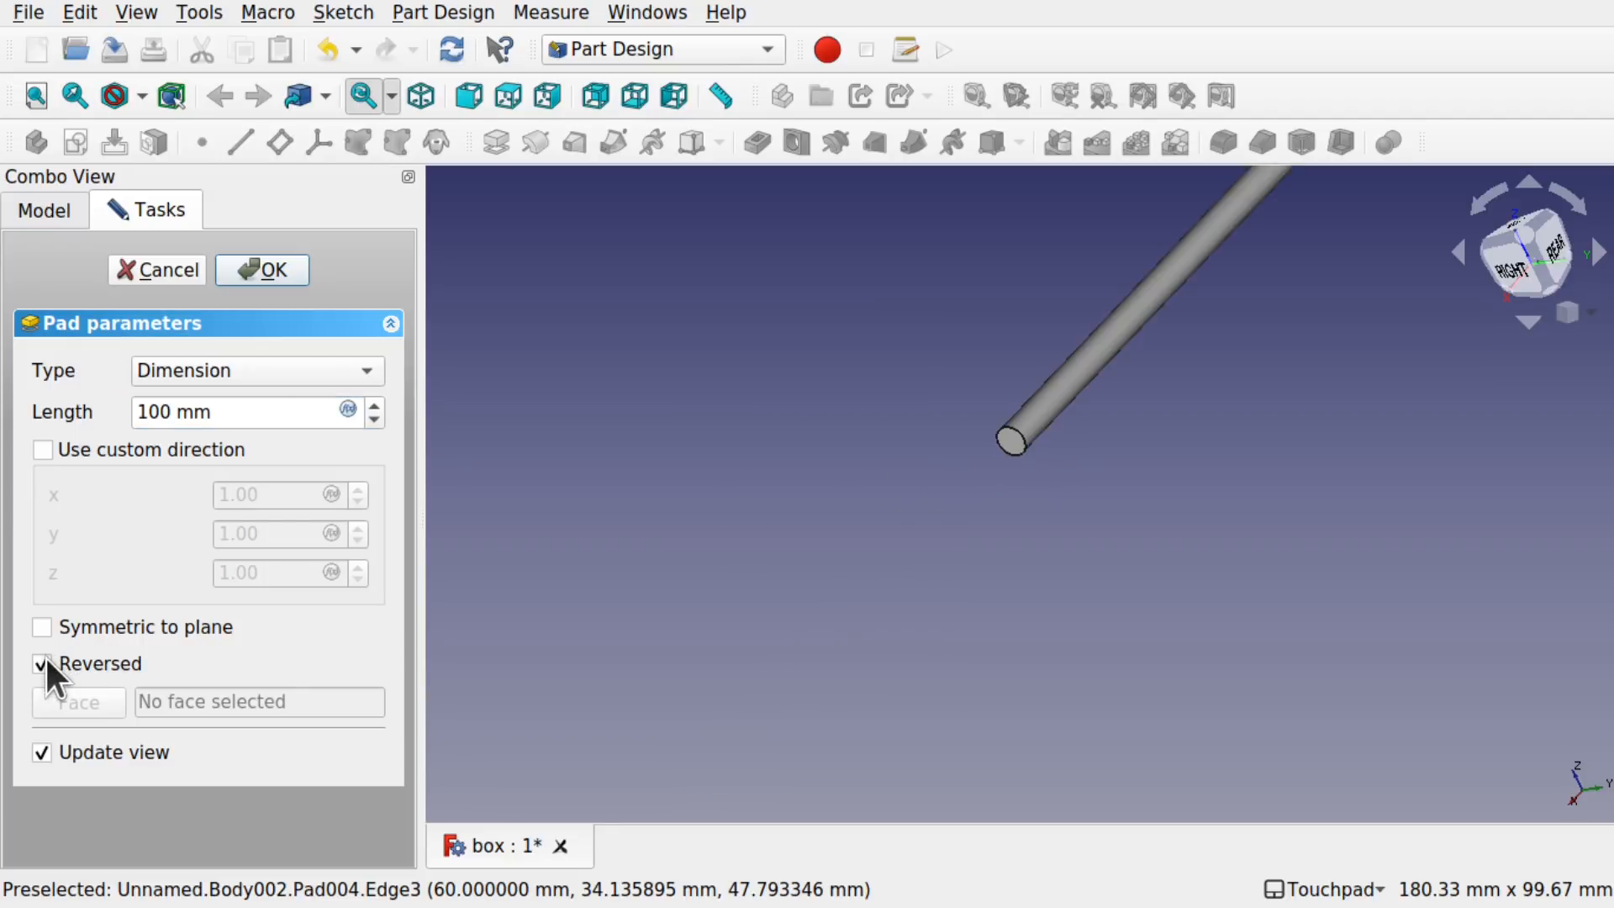
left_click(266, 274)
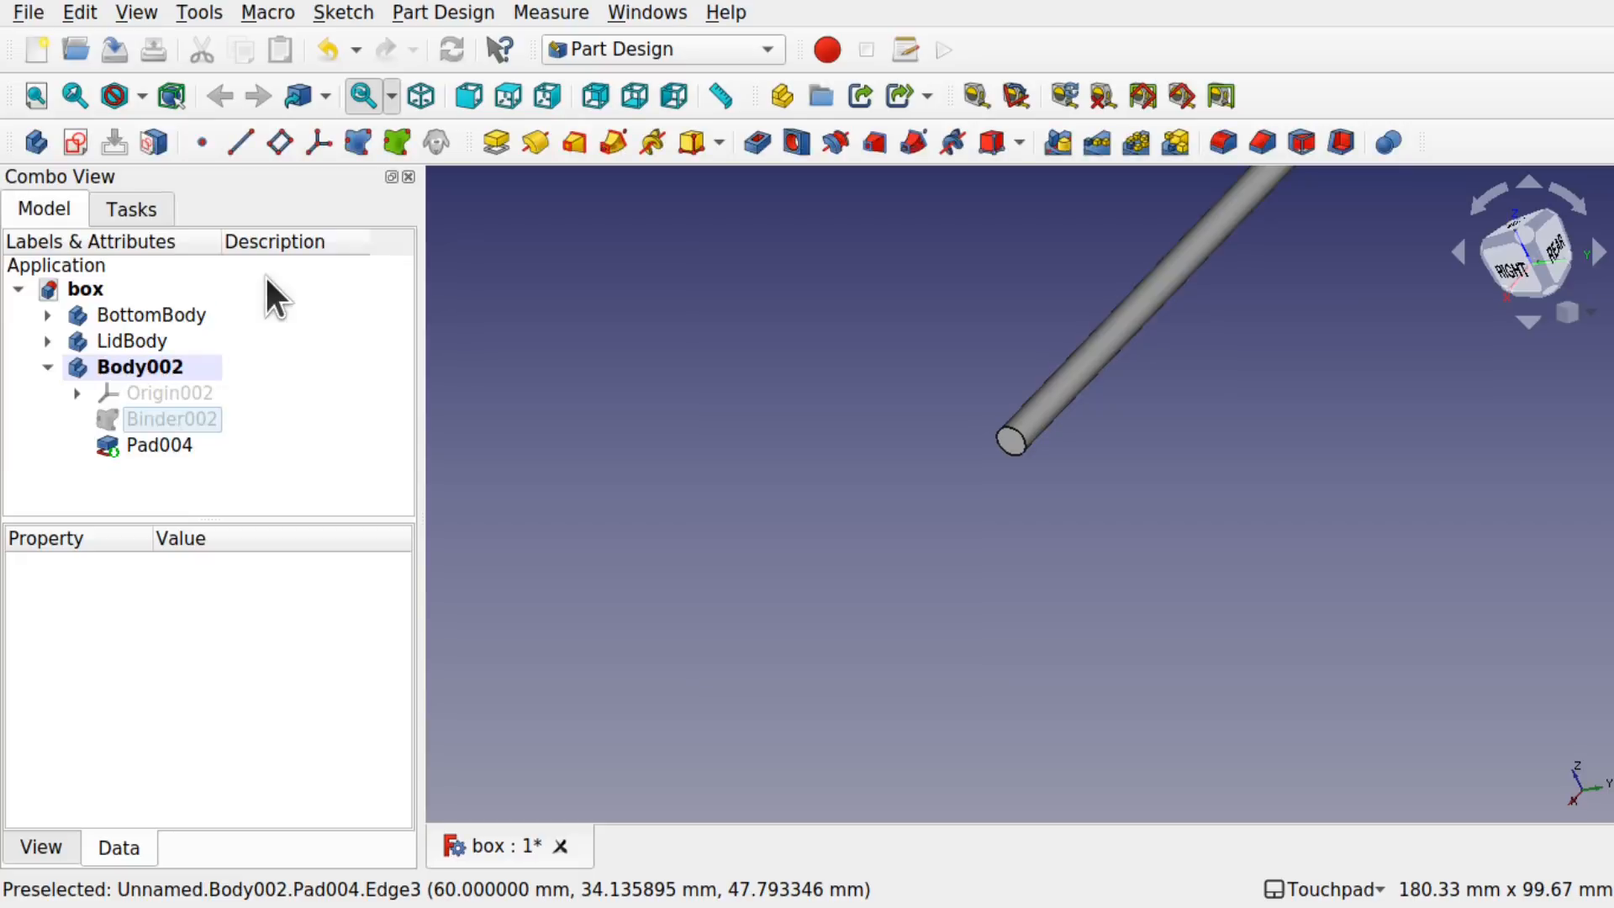
Step: Show LinearPattern001 of LidBody and LinearPattern of BottomBody again around the rod
left_click(149, 342)
left_click(55, 340)
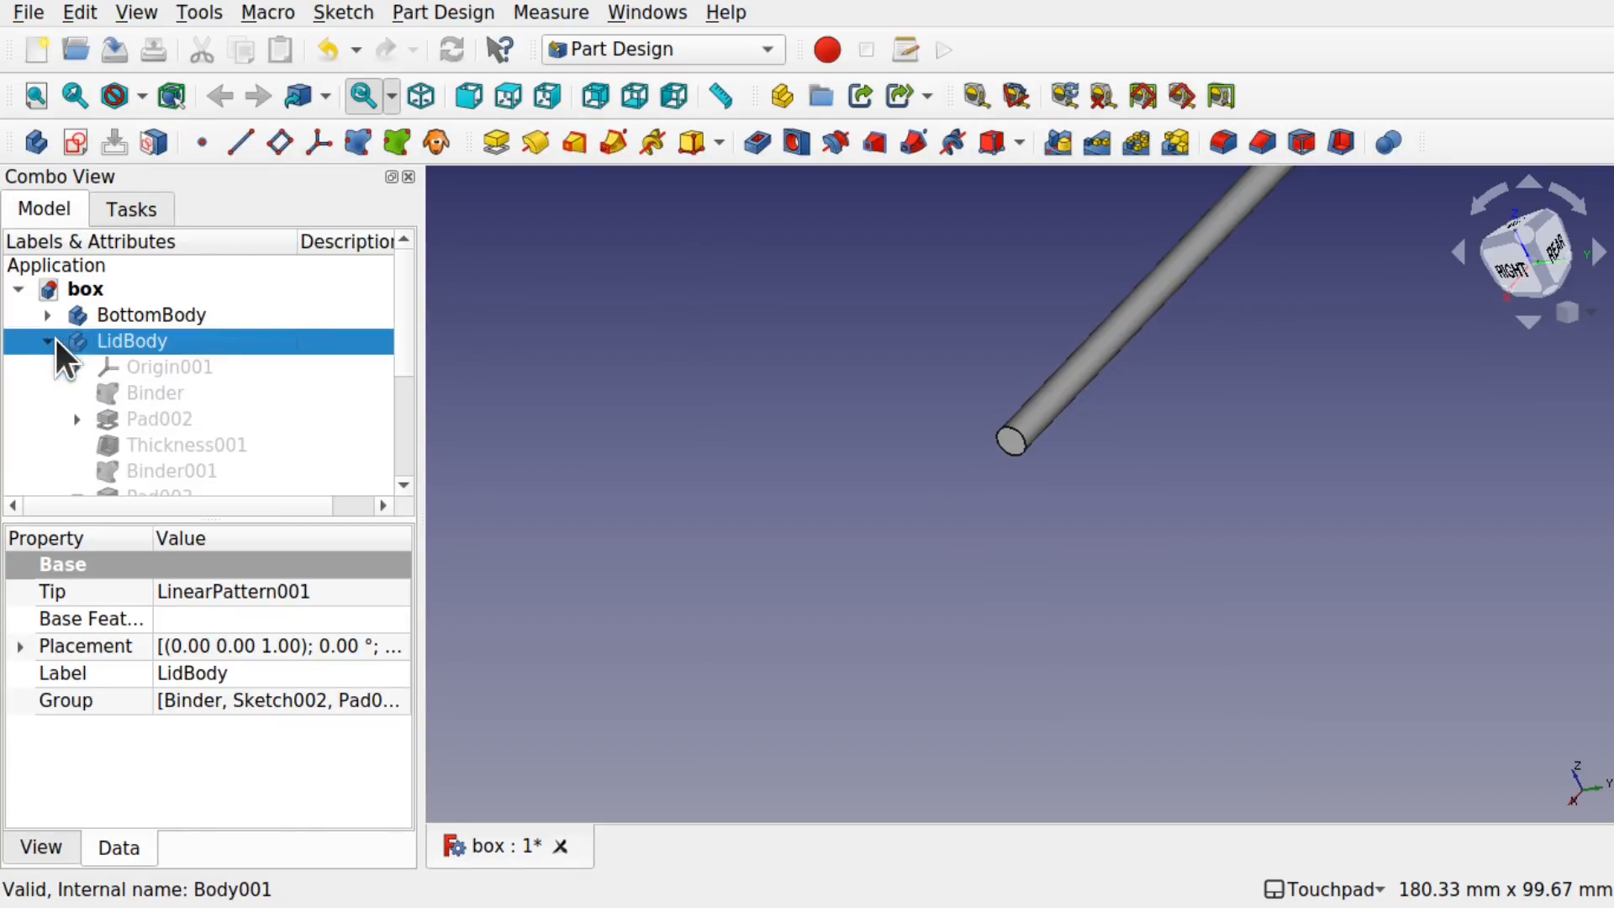
left_click_drag(400, 341, 401, 407)
left_click(282, 424)
key("space")
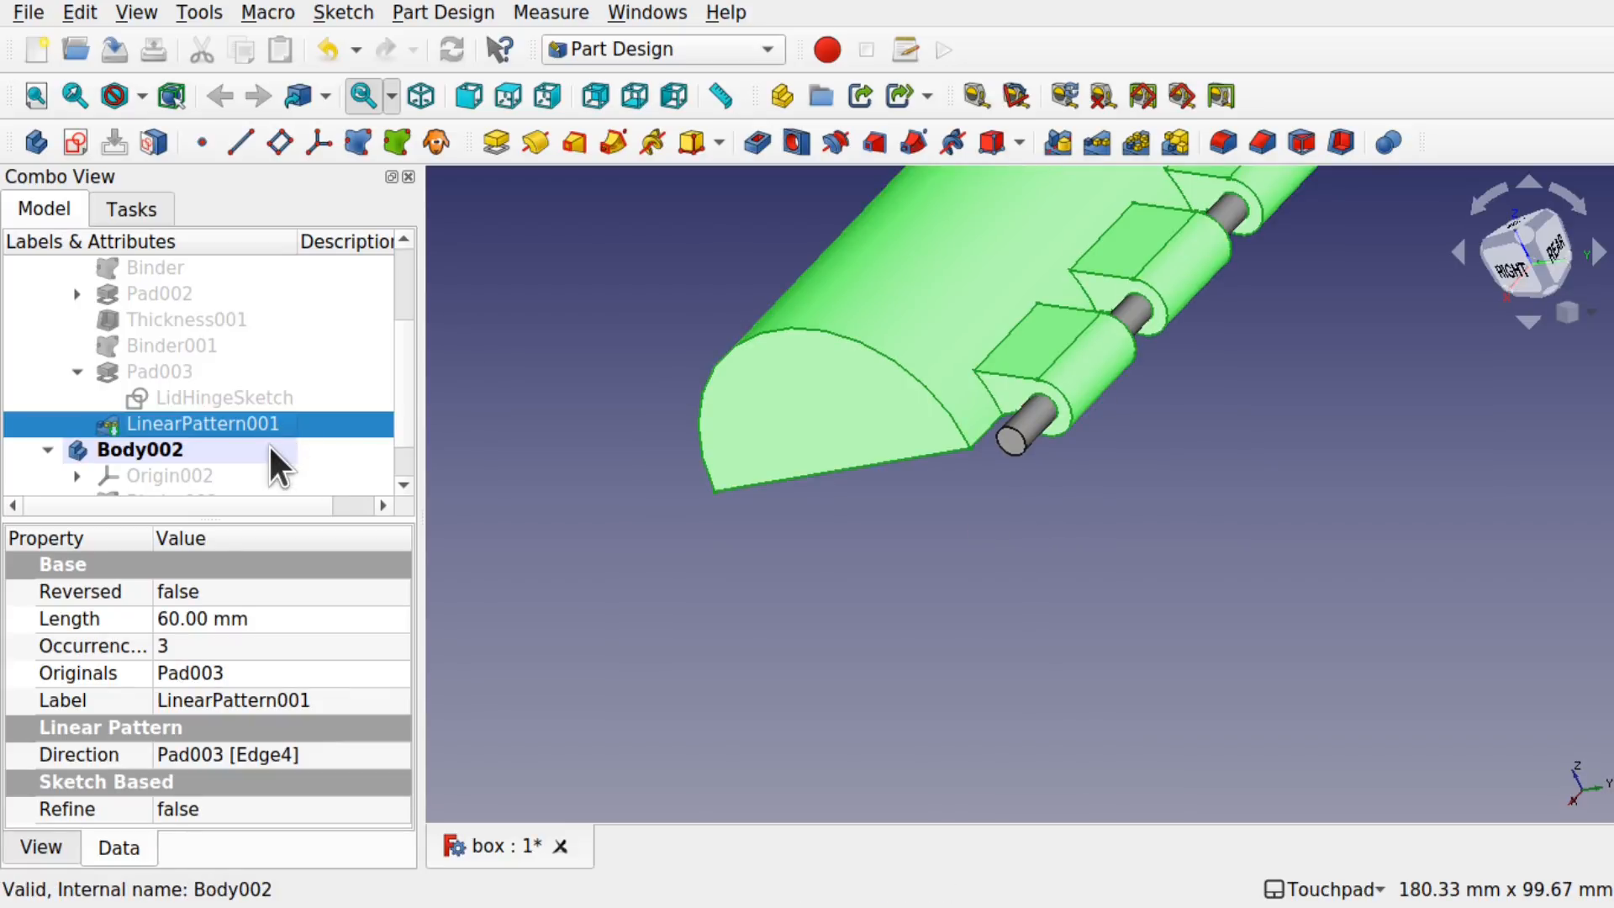
scroll(411, 410, "up", 1)
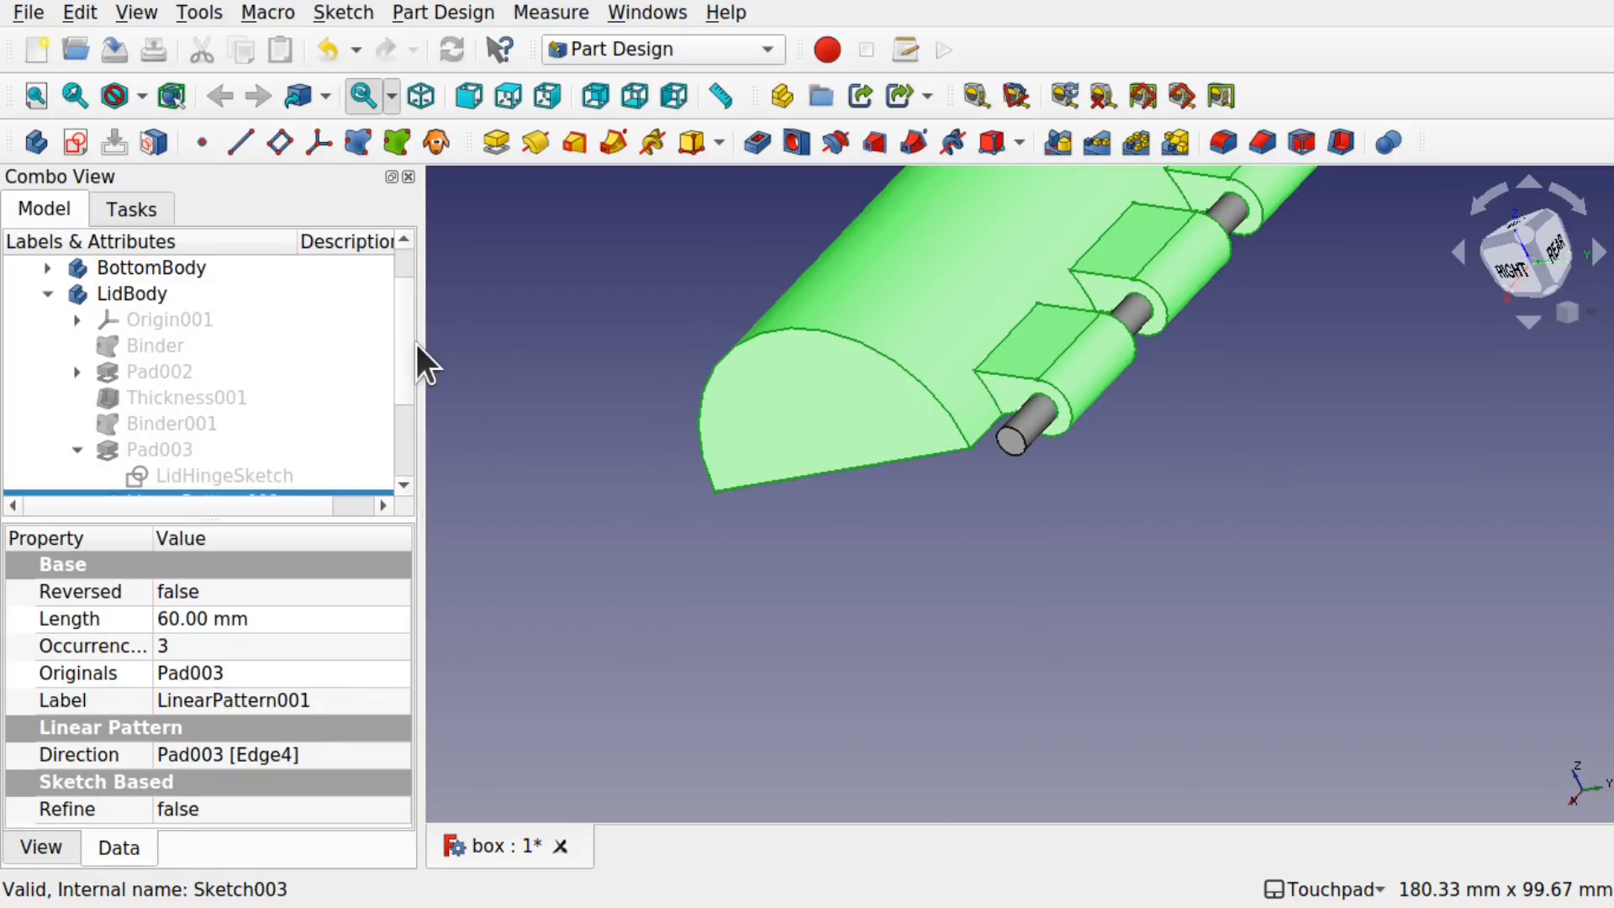
left_click(48, 261)
left_click(222, 421)
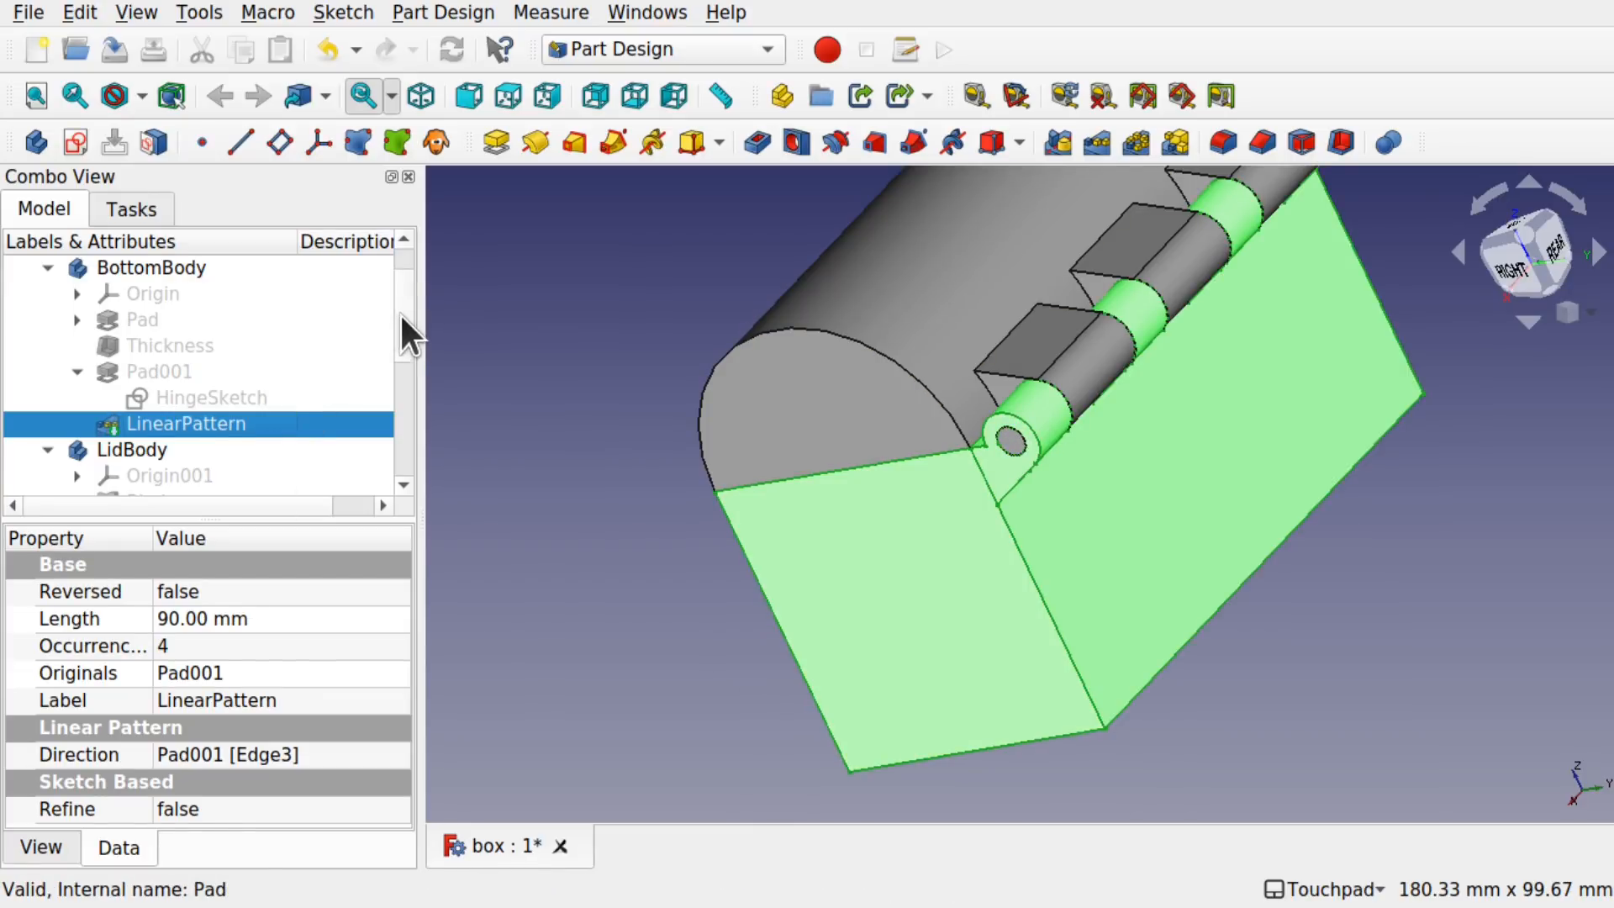
Step: Delete the rod pad, Pad004, from Body002, keeping its shape binder
scroll(400, 337, "down", 2)
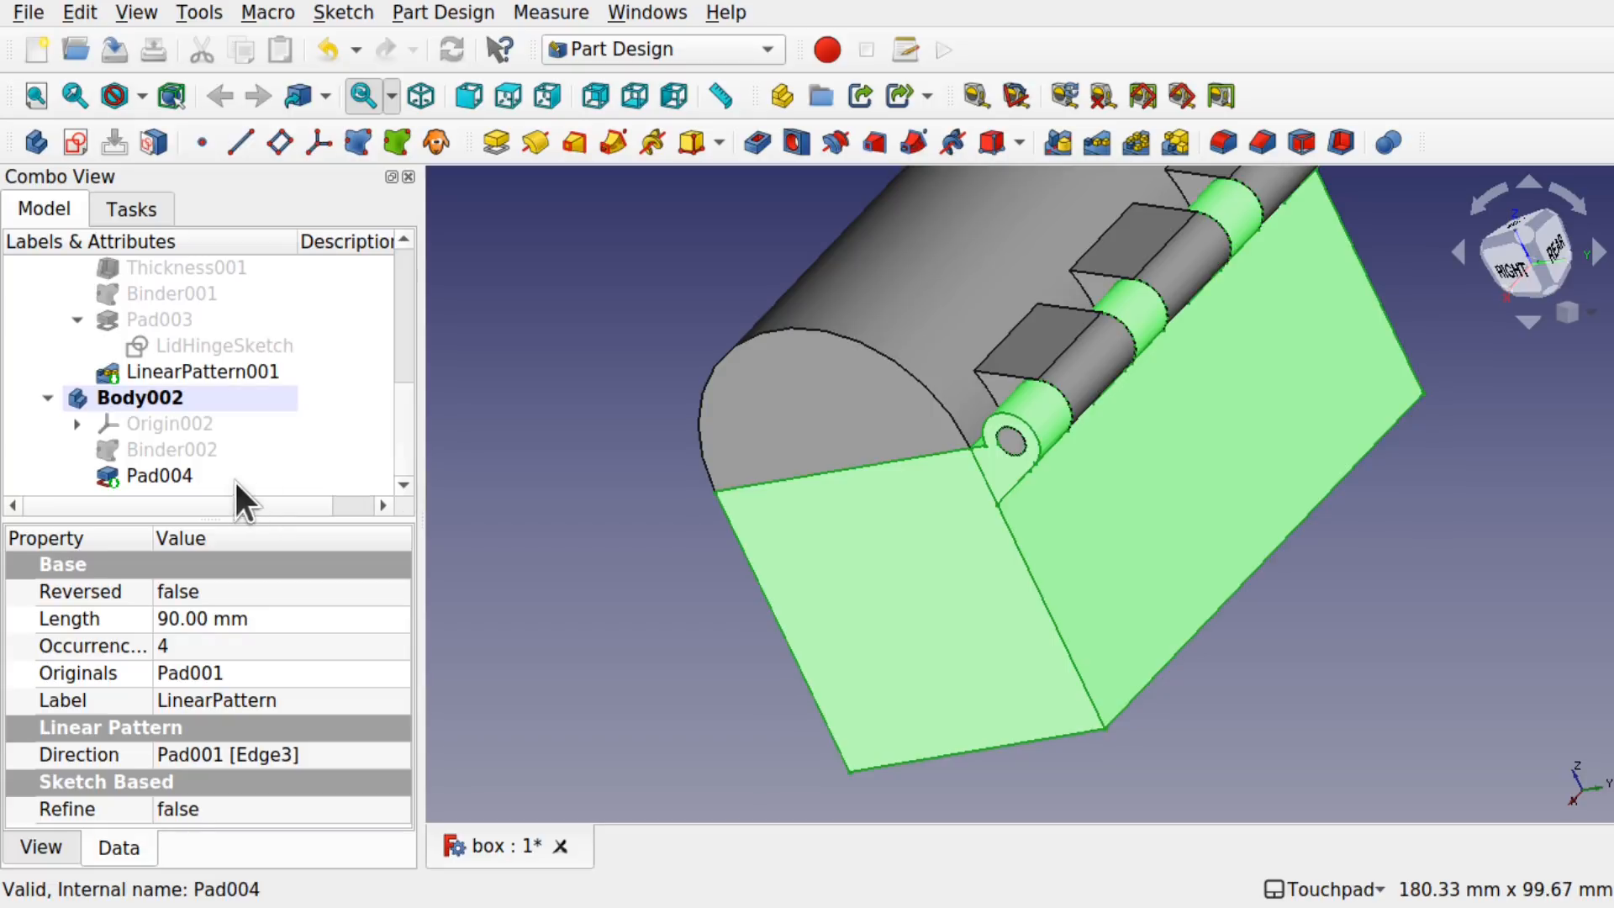
left_click(181, 475)
key("Delete")
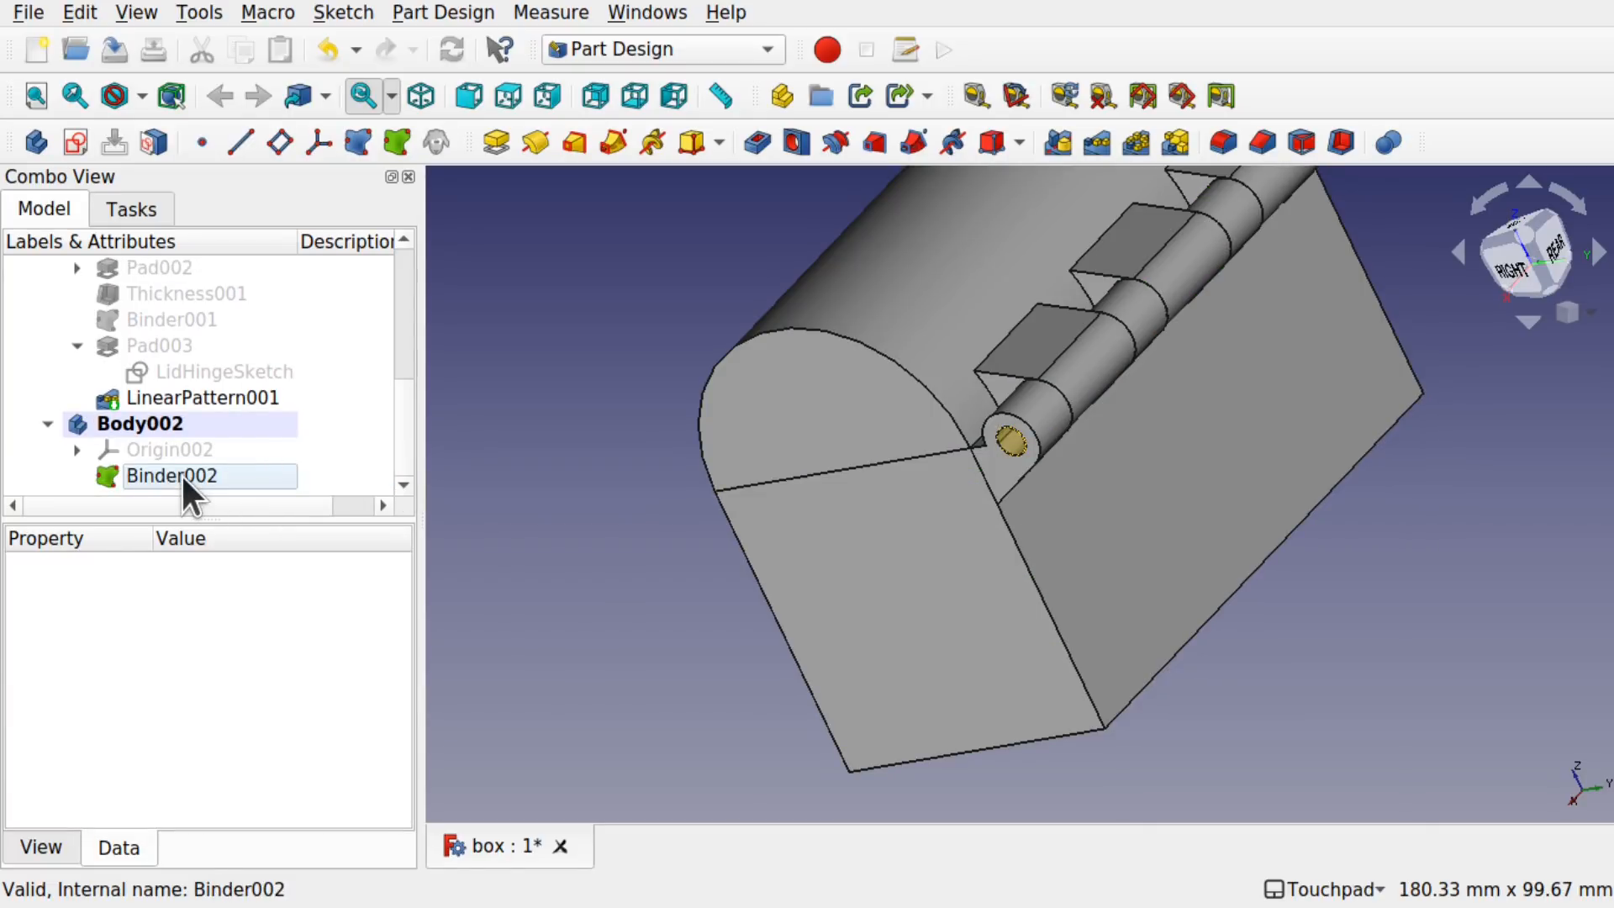
Step: Start a sketch in Body002 on its YZ base plane
left_click(197, 479)
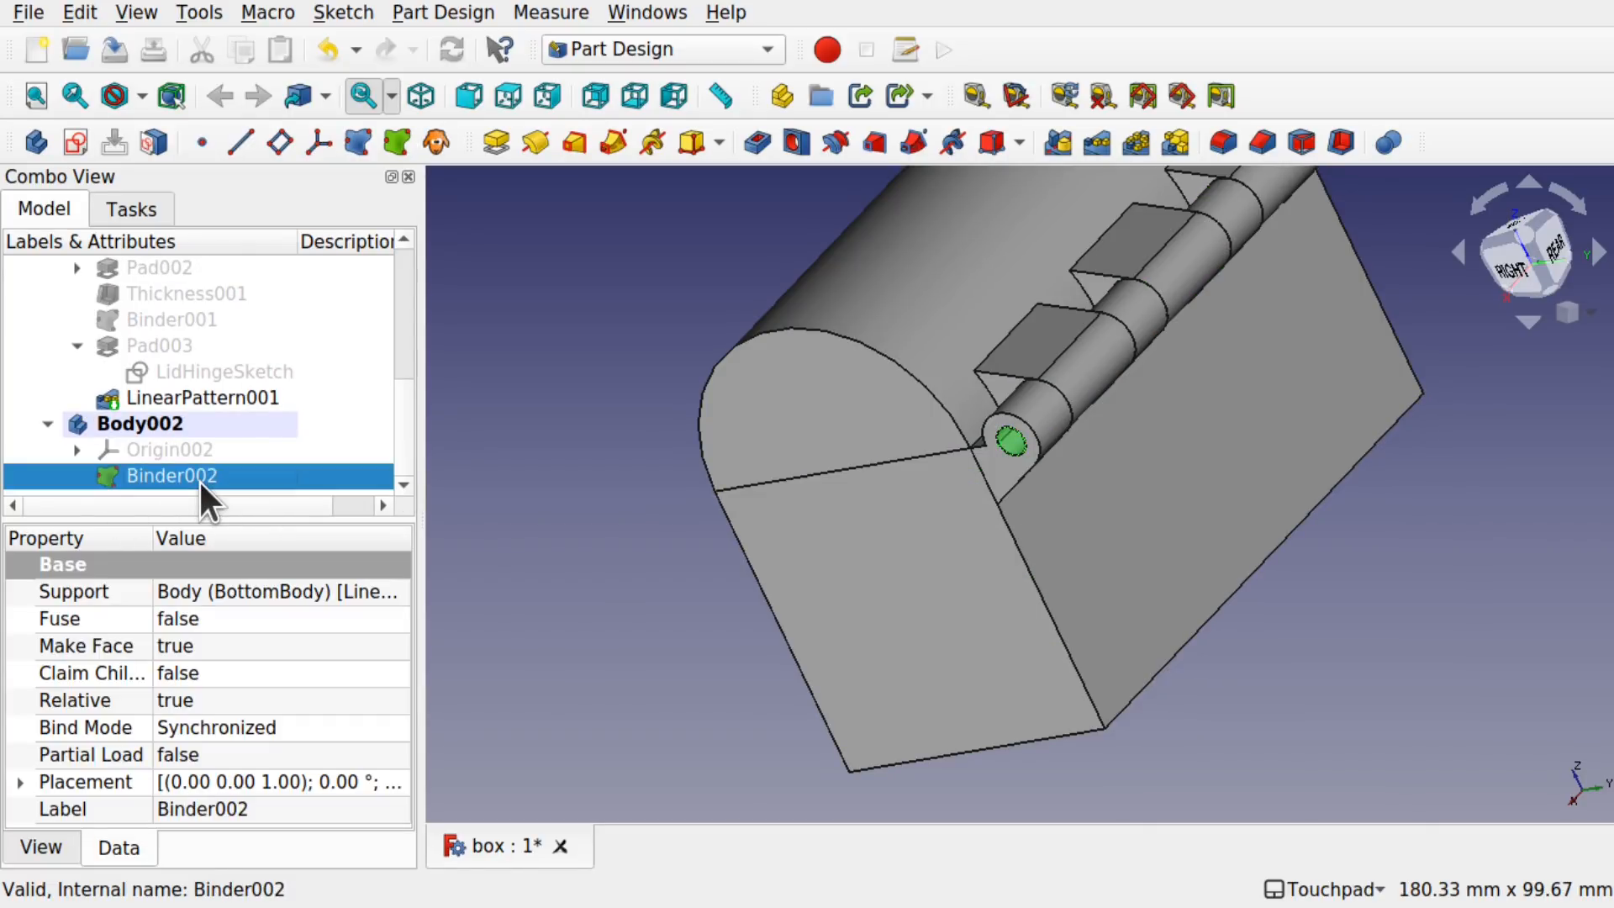
left_click(135, 423)
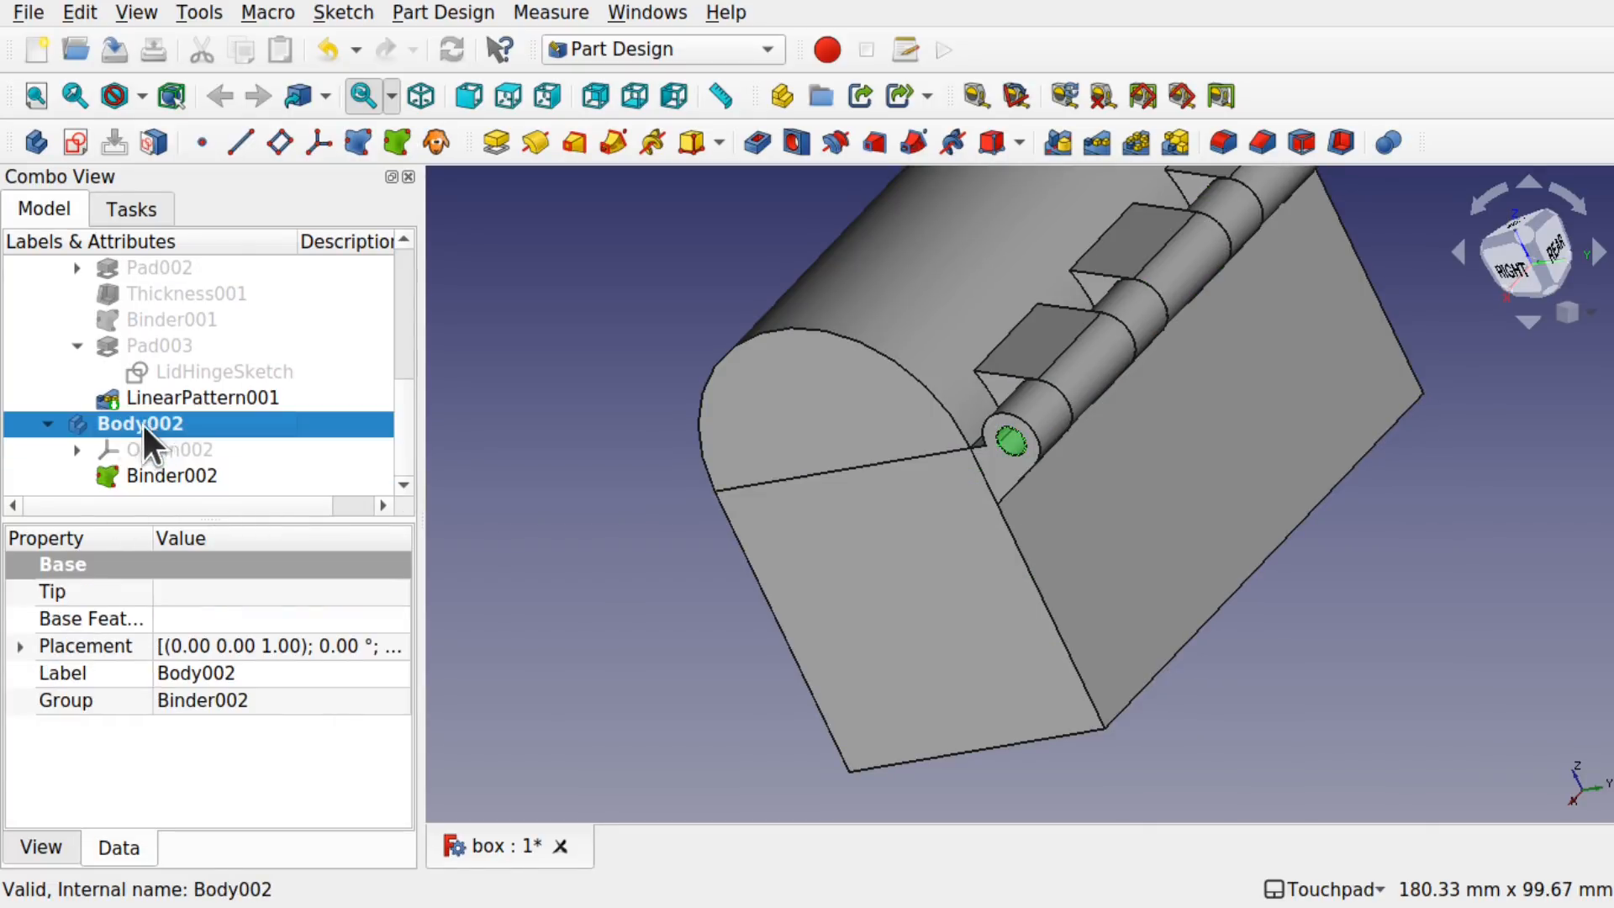
left_click(75, 144)
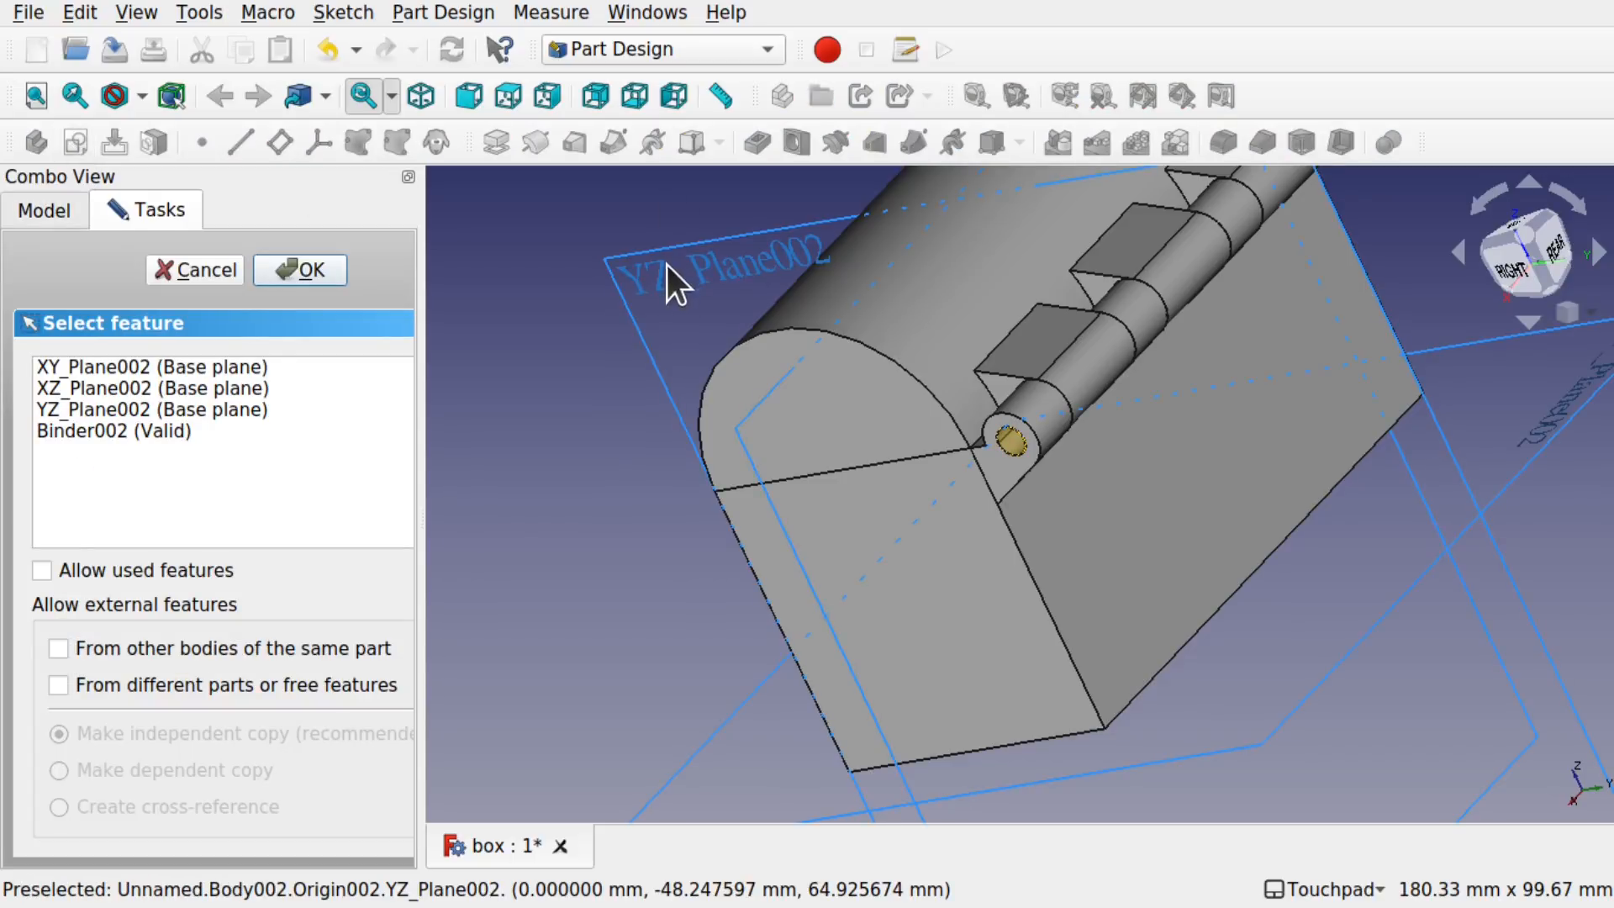
left_click(729, 269)
left_click(304, 268)
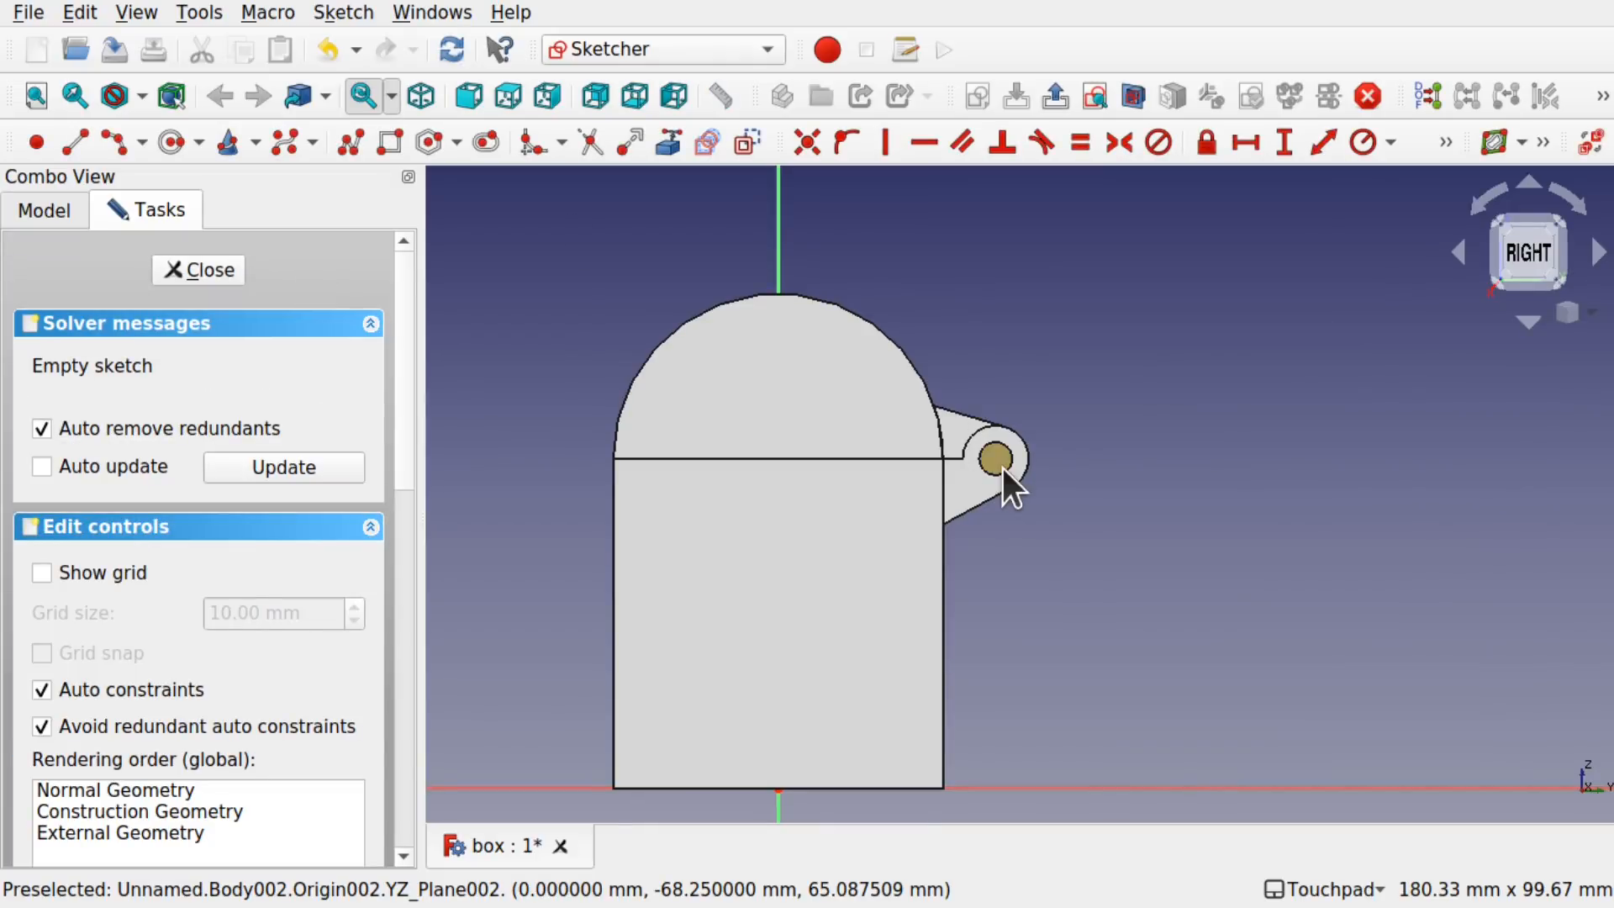
Step: Try to bring the hinge hole's edge into the sketch as external geometry, and close the sketch
scroll(1003, 467, "up", 4)
mouse_move(996, 453)
left_mouse_down("alt")
mouse_move(866, 505)
mouse_move(977, 484)
mouse_move(1001, 434)
left_mouse_up("alt")
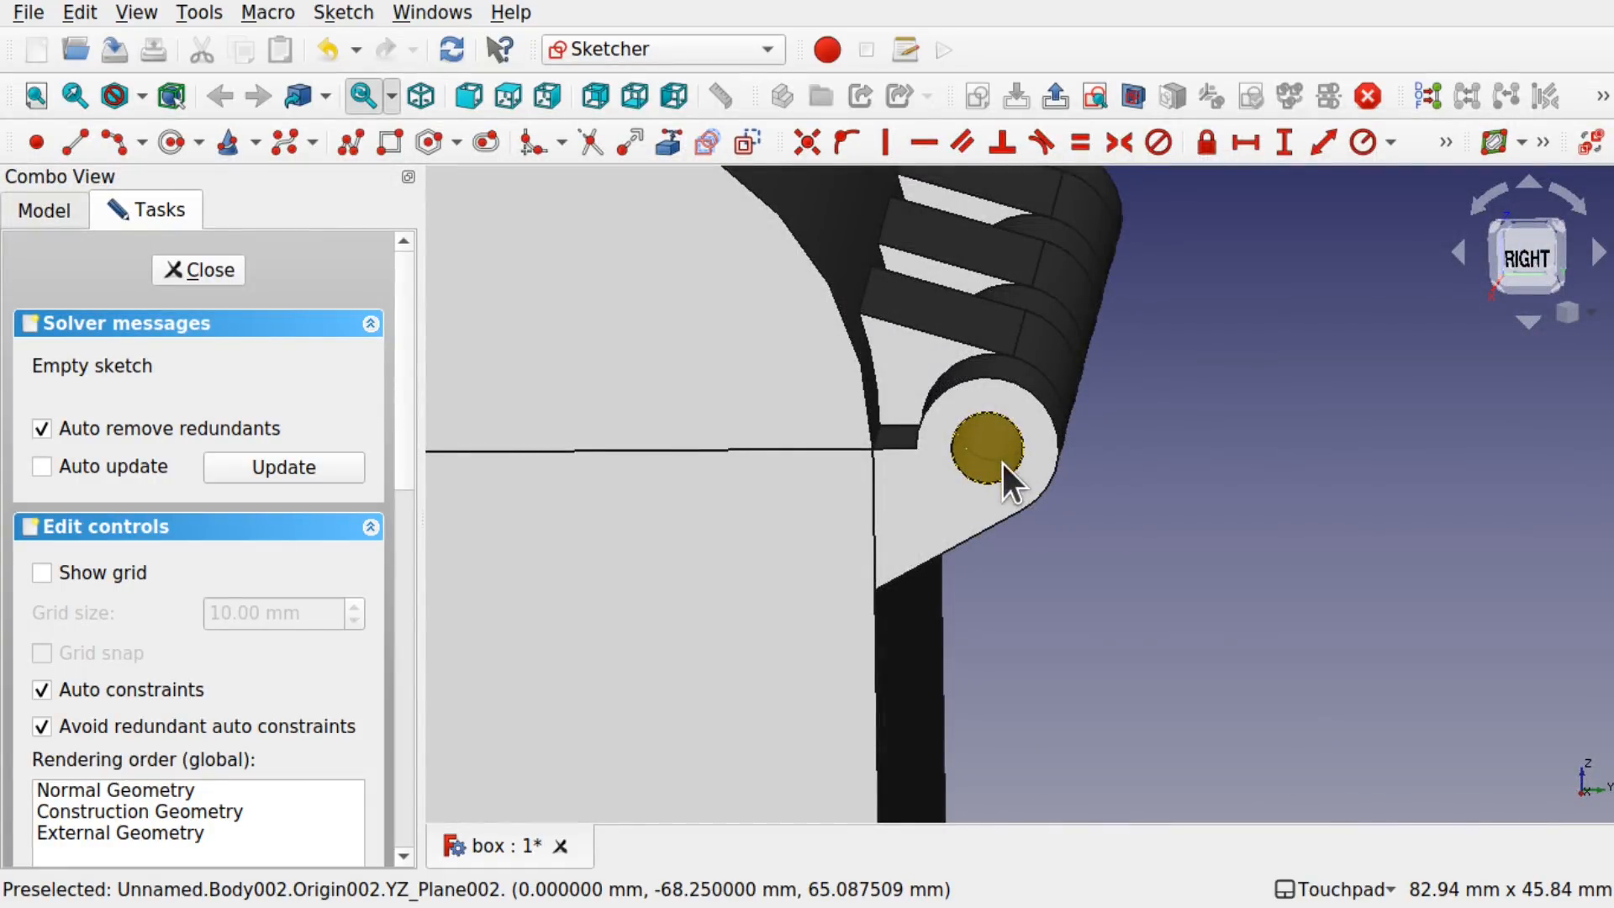
left_click(668, 143)
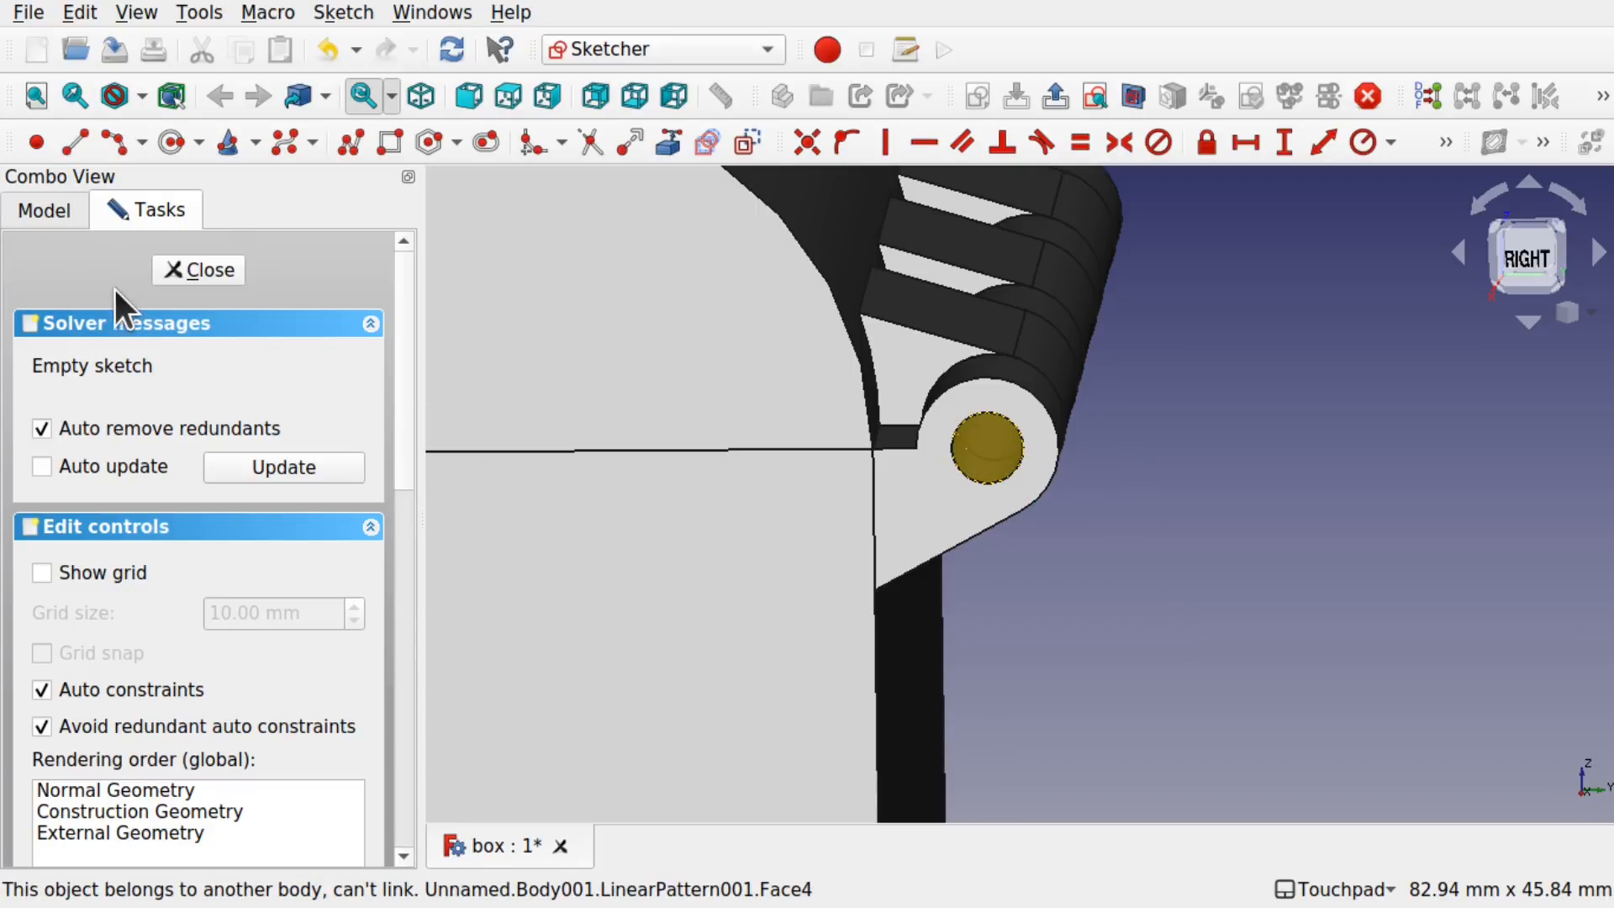
left_click(201, 268)
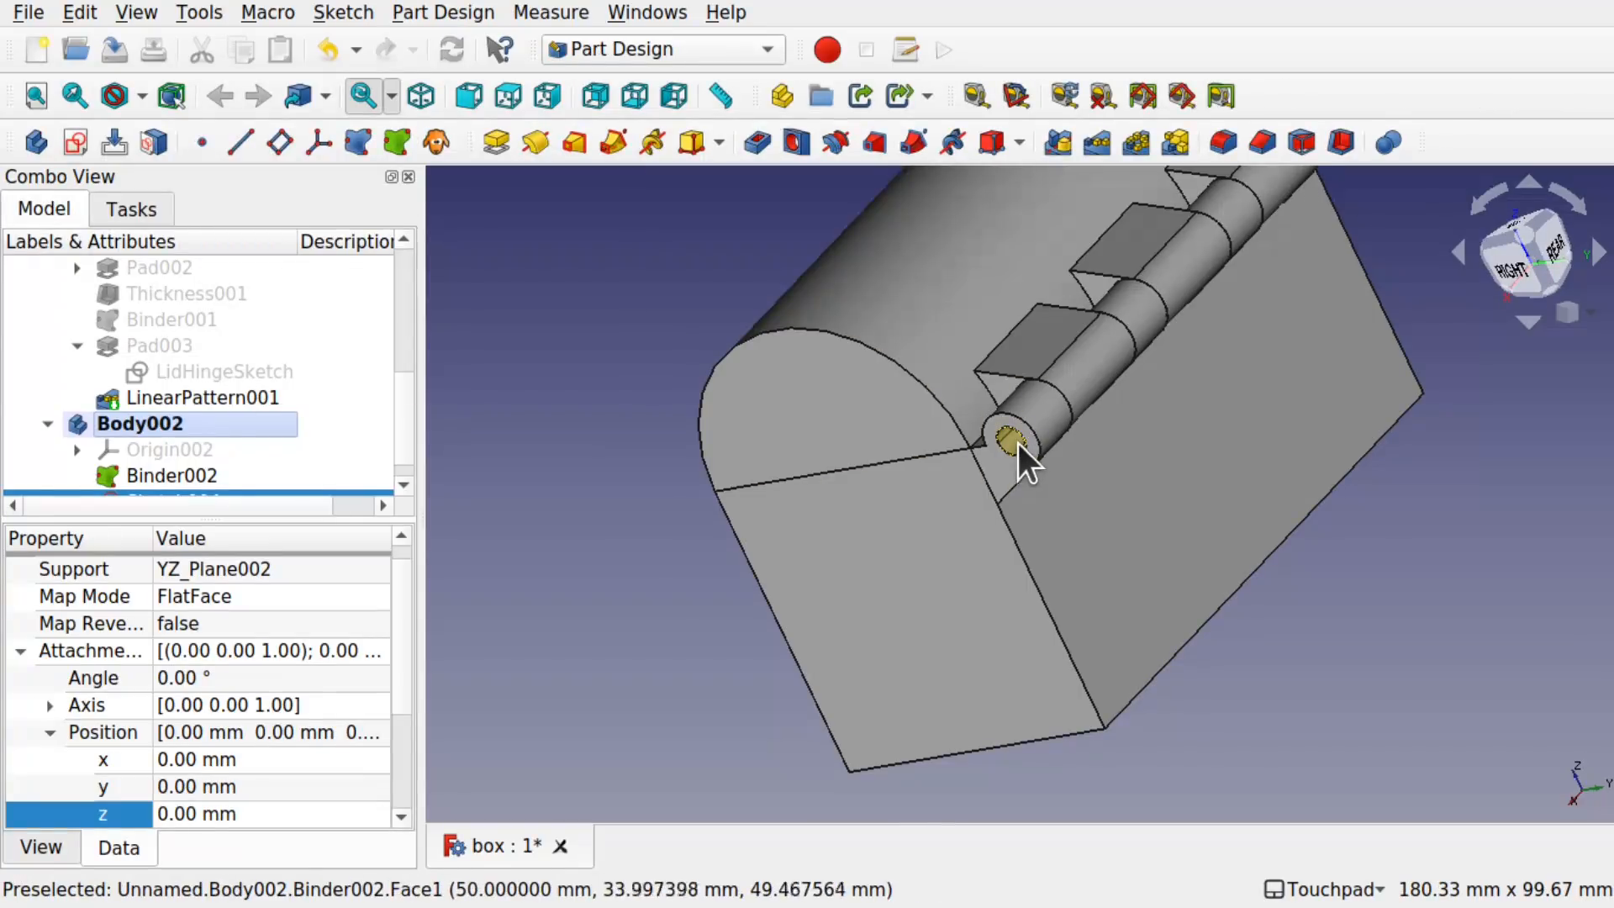
Step: Hide LinearPattern001 of LidBody and LinearPattern of BottomBody to isolate the binder circle
left_click(267, 400)
key("space")
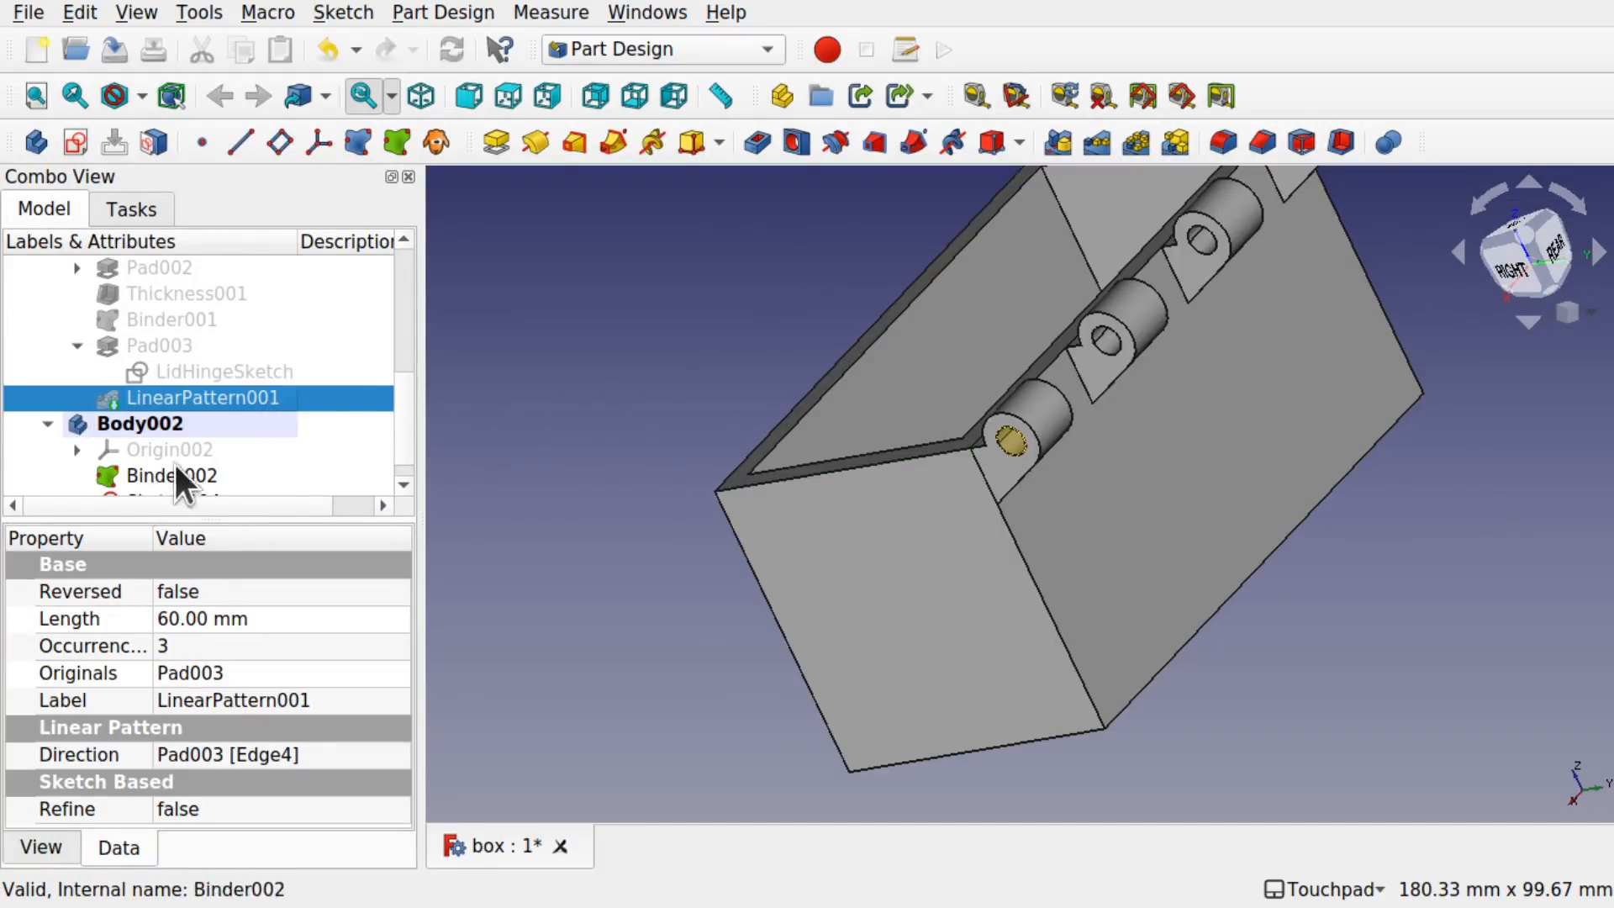
left_click_drag(402, 399, 407, 327)
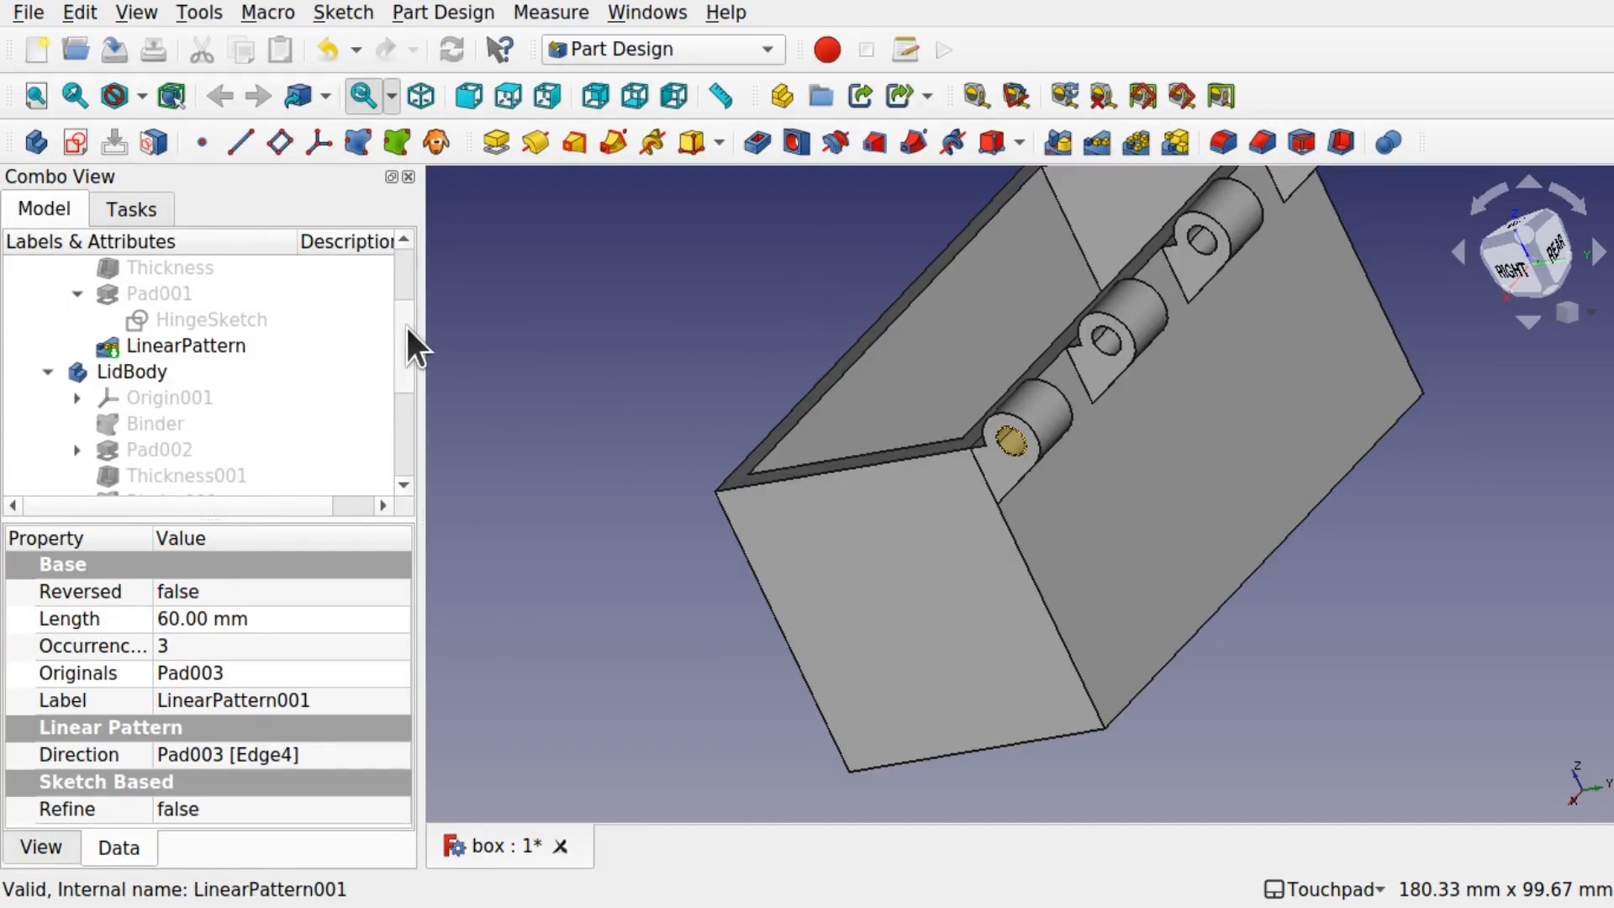
left_click(216, 347)
key("space")
scroll(408, 468, "down", 2)
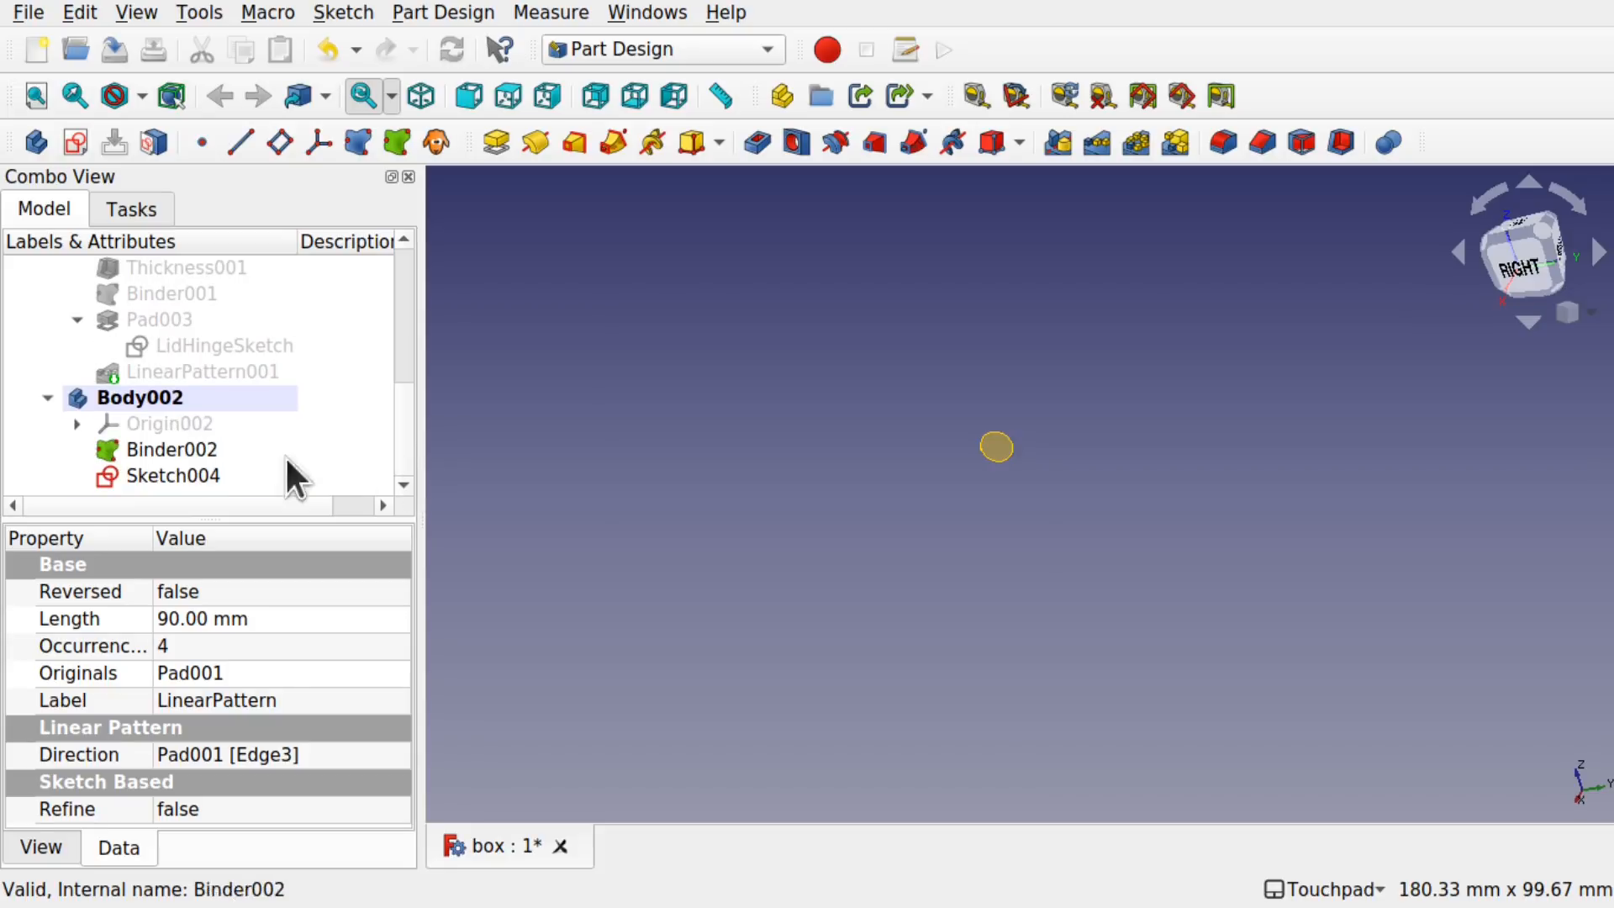
Step: Reopen Sketch004 and reference the binder circle's edge as external geometry
double_click(200, 477)
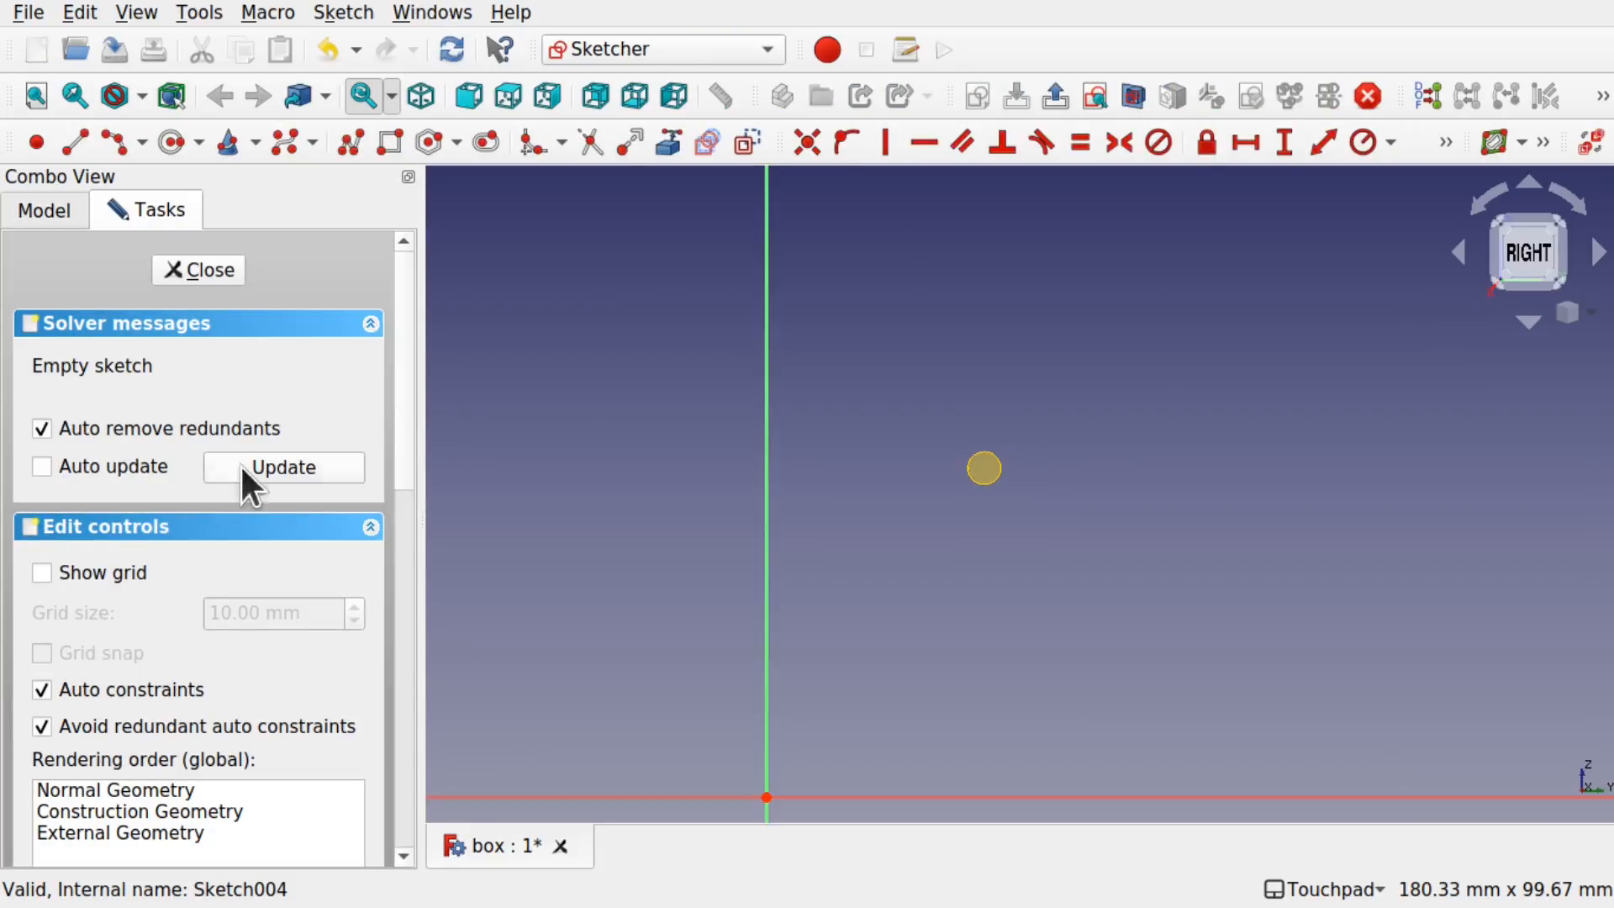
scroll(1012, 468, "up", 10)
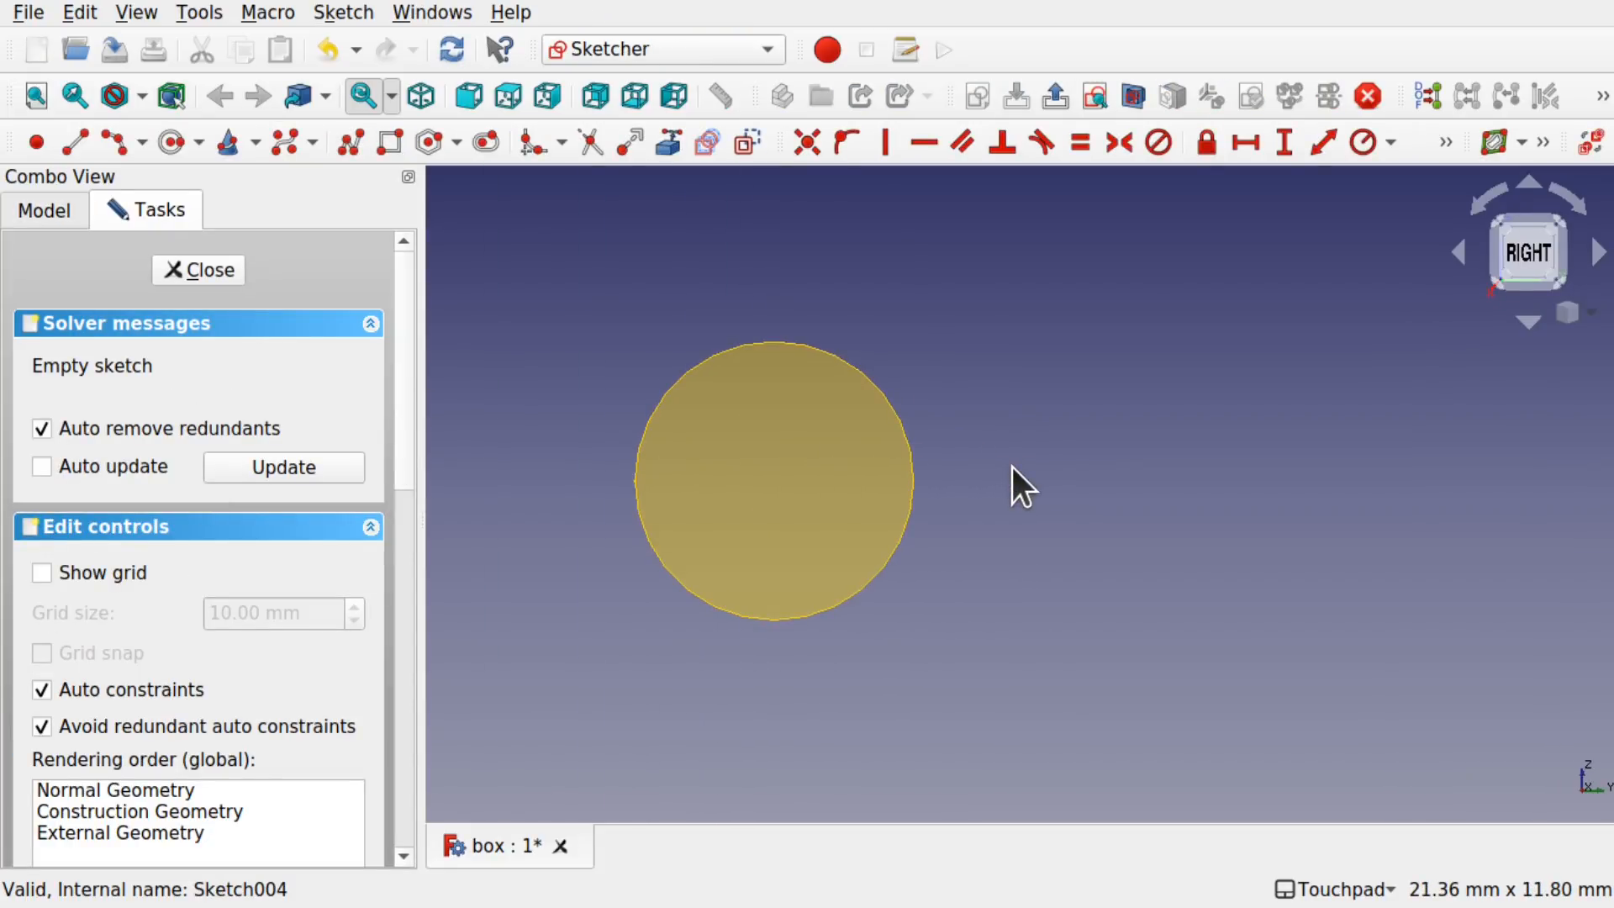
left_click(669, 149)
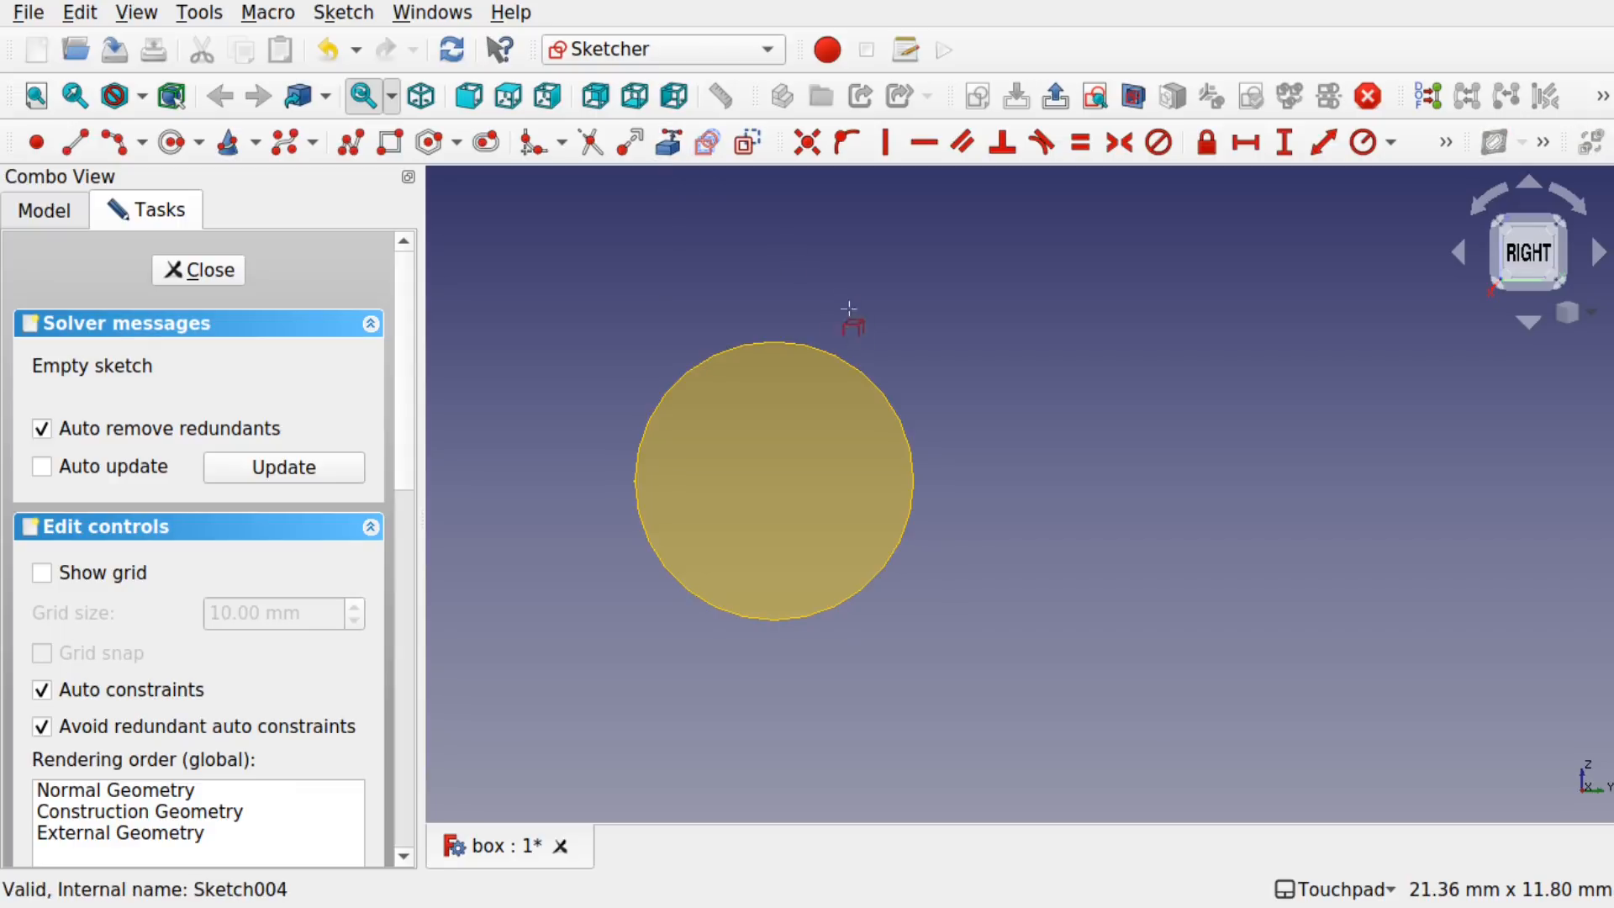
left_click(863, 380)
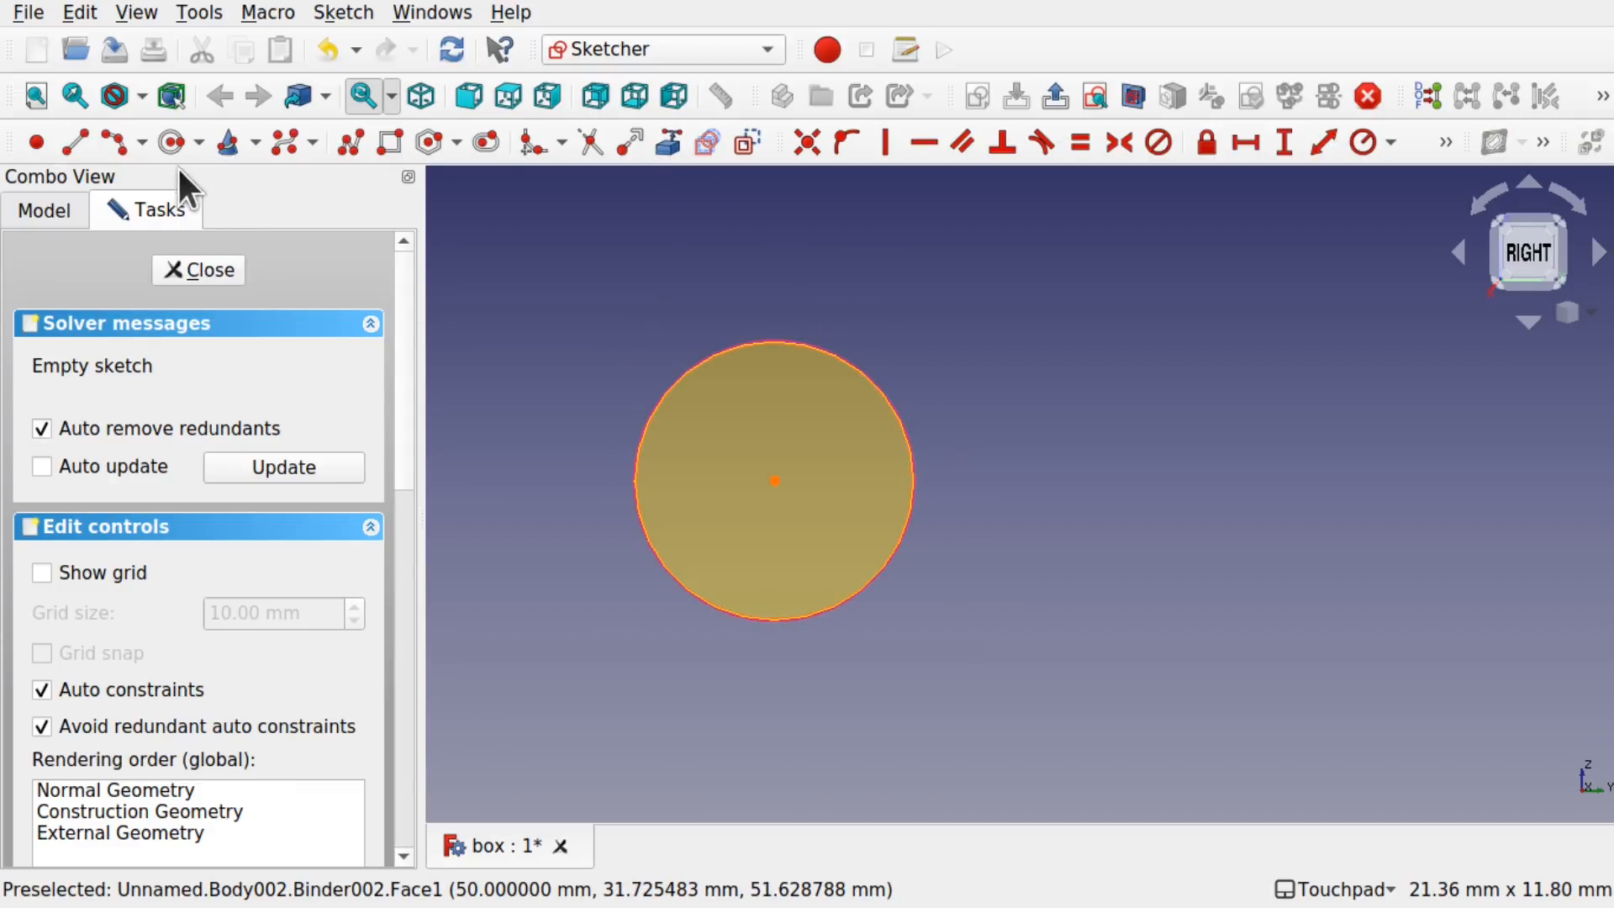
Step: Draw a circle of about 2.4 mm radius centred on the referenced hole, slightly inside its edge
left_click(166, 148)
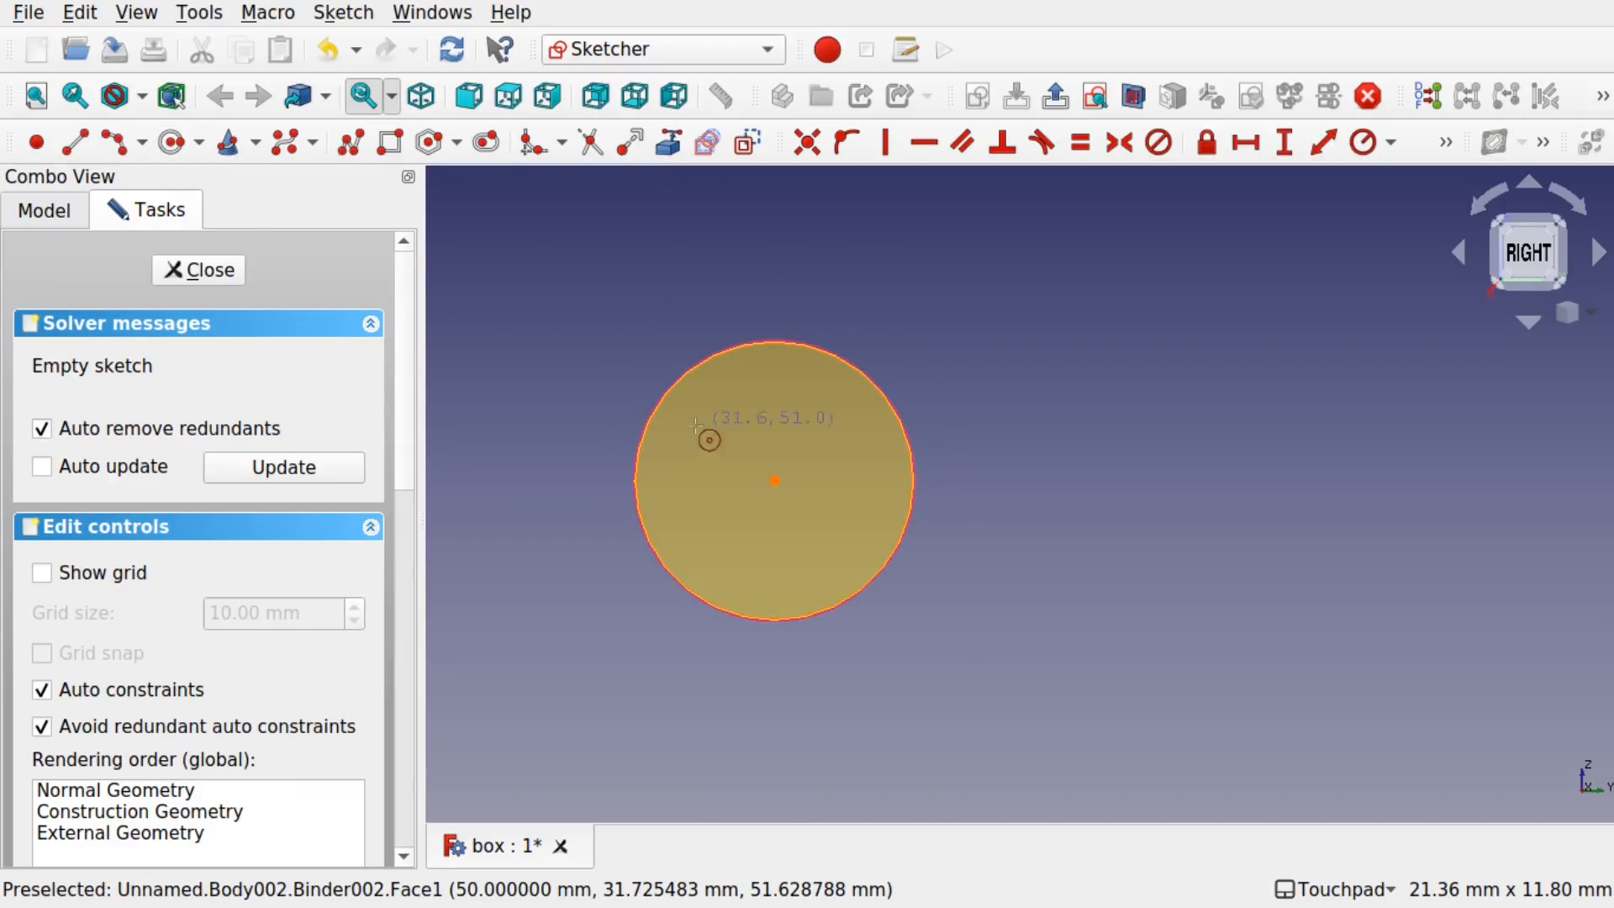
left_click(786, 486)
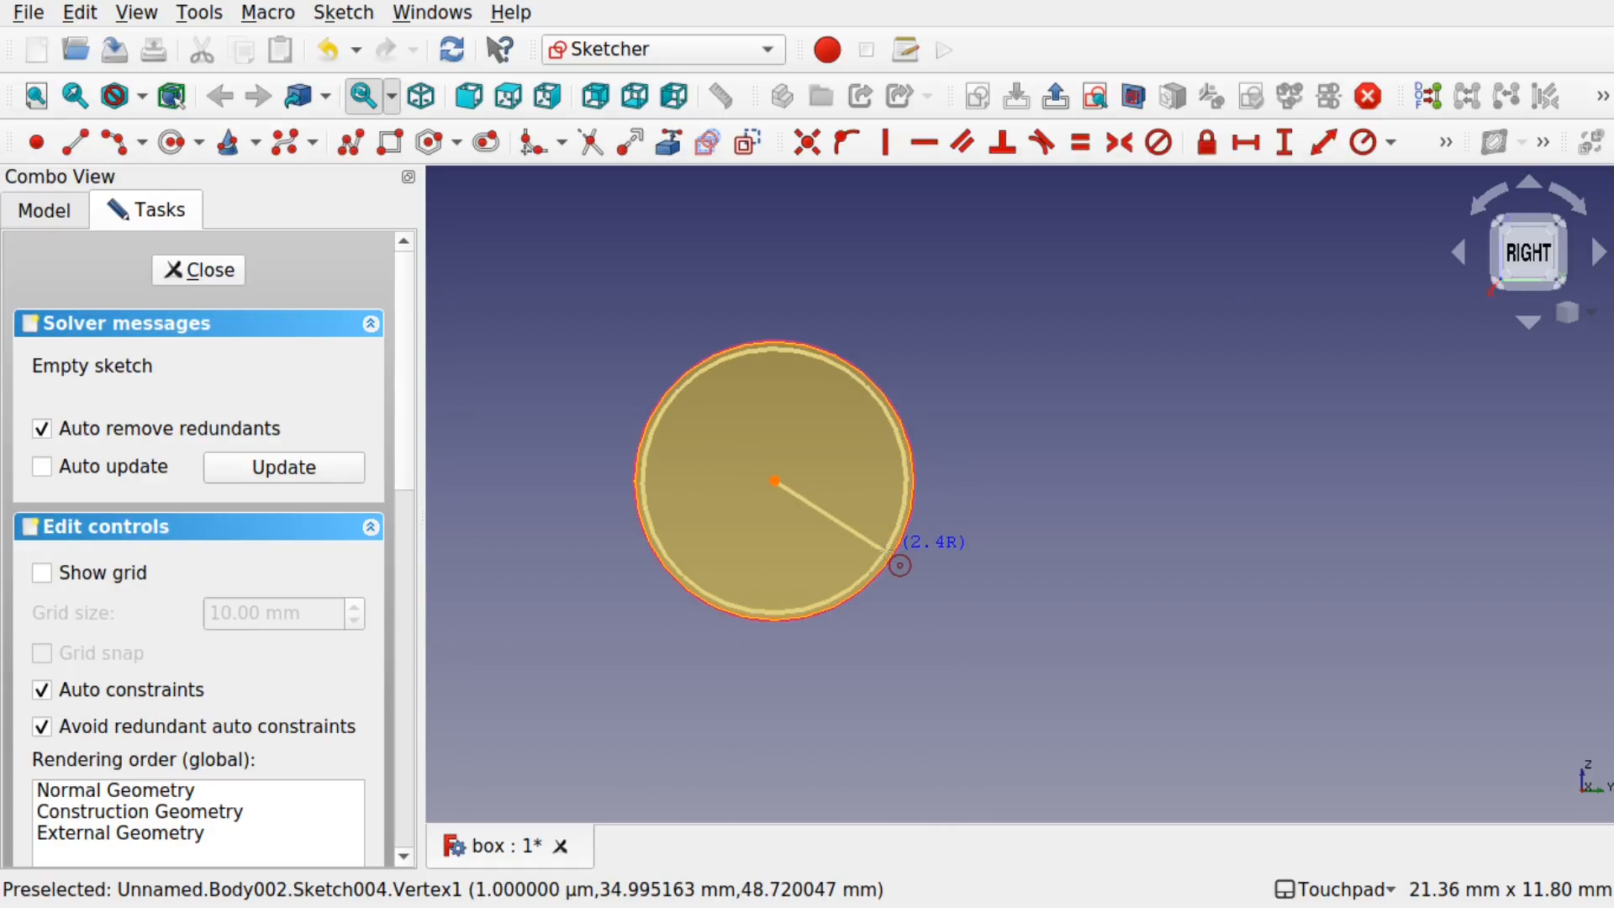
left_click(889, 551)
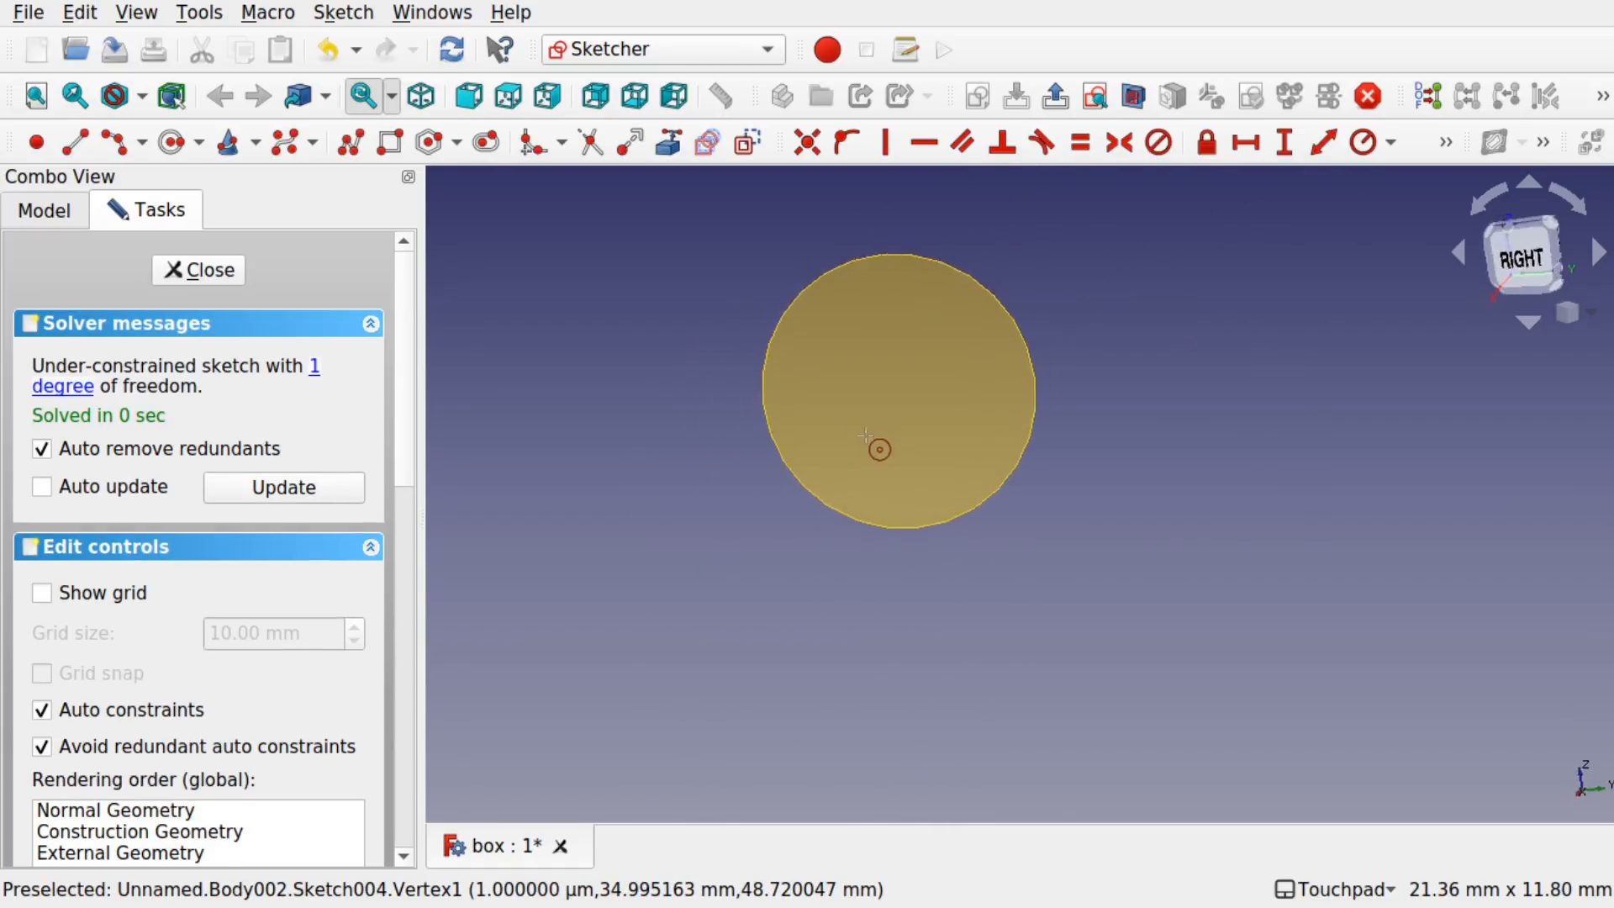
Step: Resize the pin circle freehand to about 2.41 mm radius, just inside the referenced hole's edge
left_click_drag(893, 426, 891, 428, "alt")
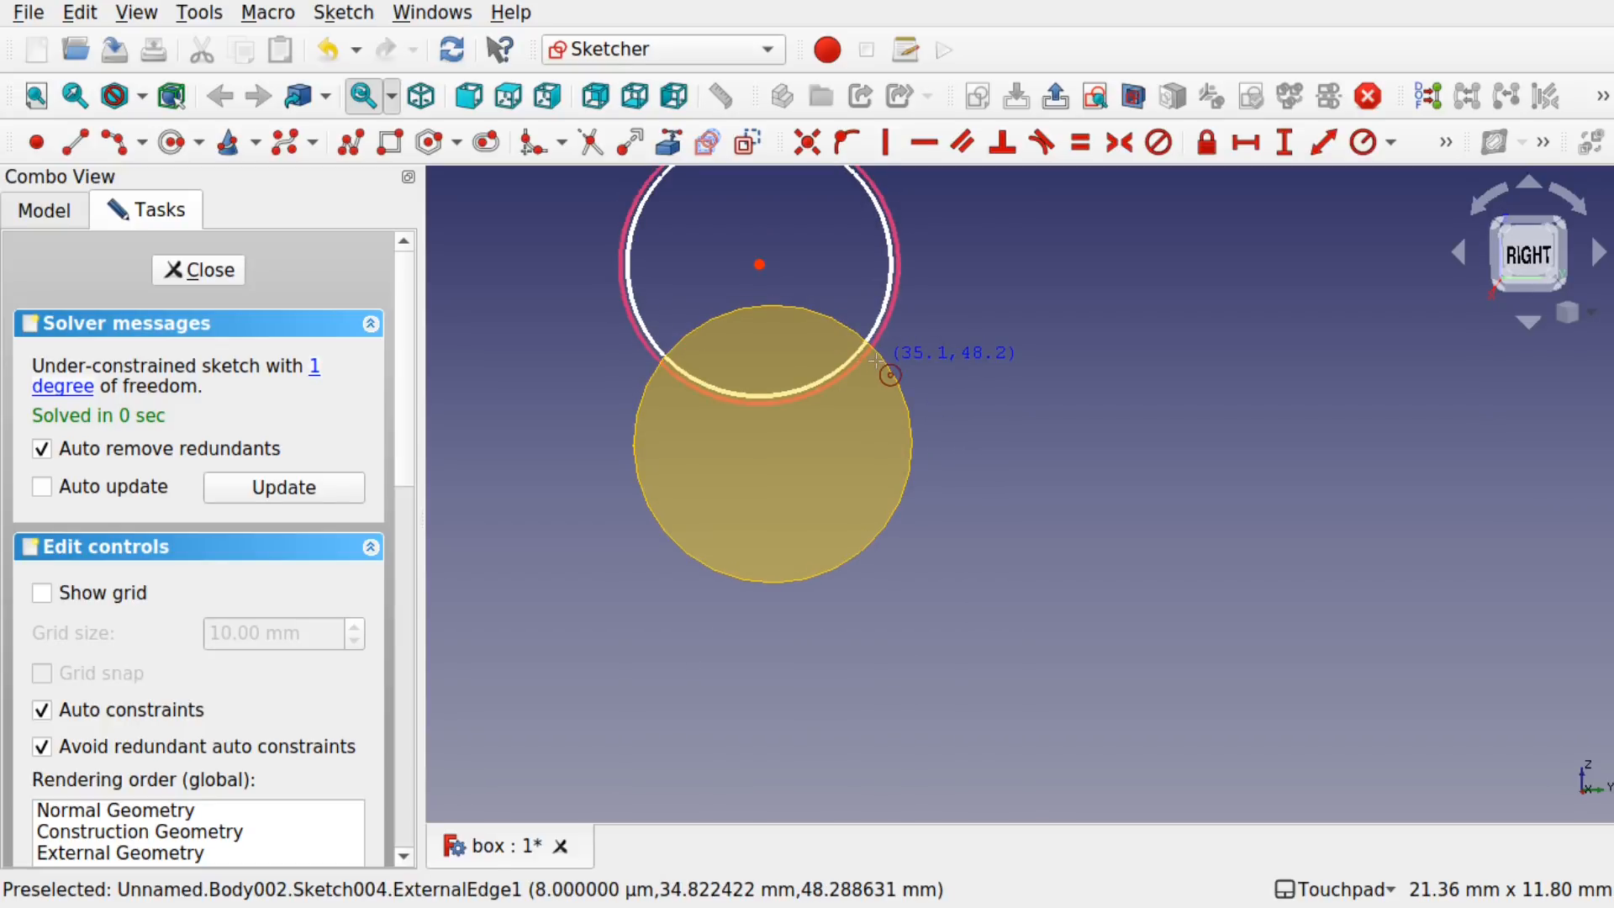
left_click_drag(934, 299, 910, 300, "alt")
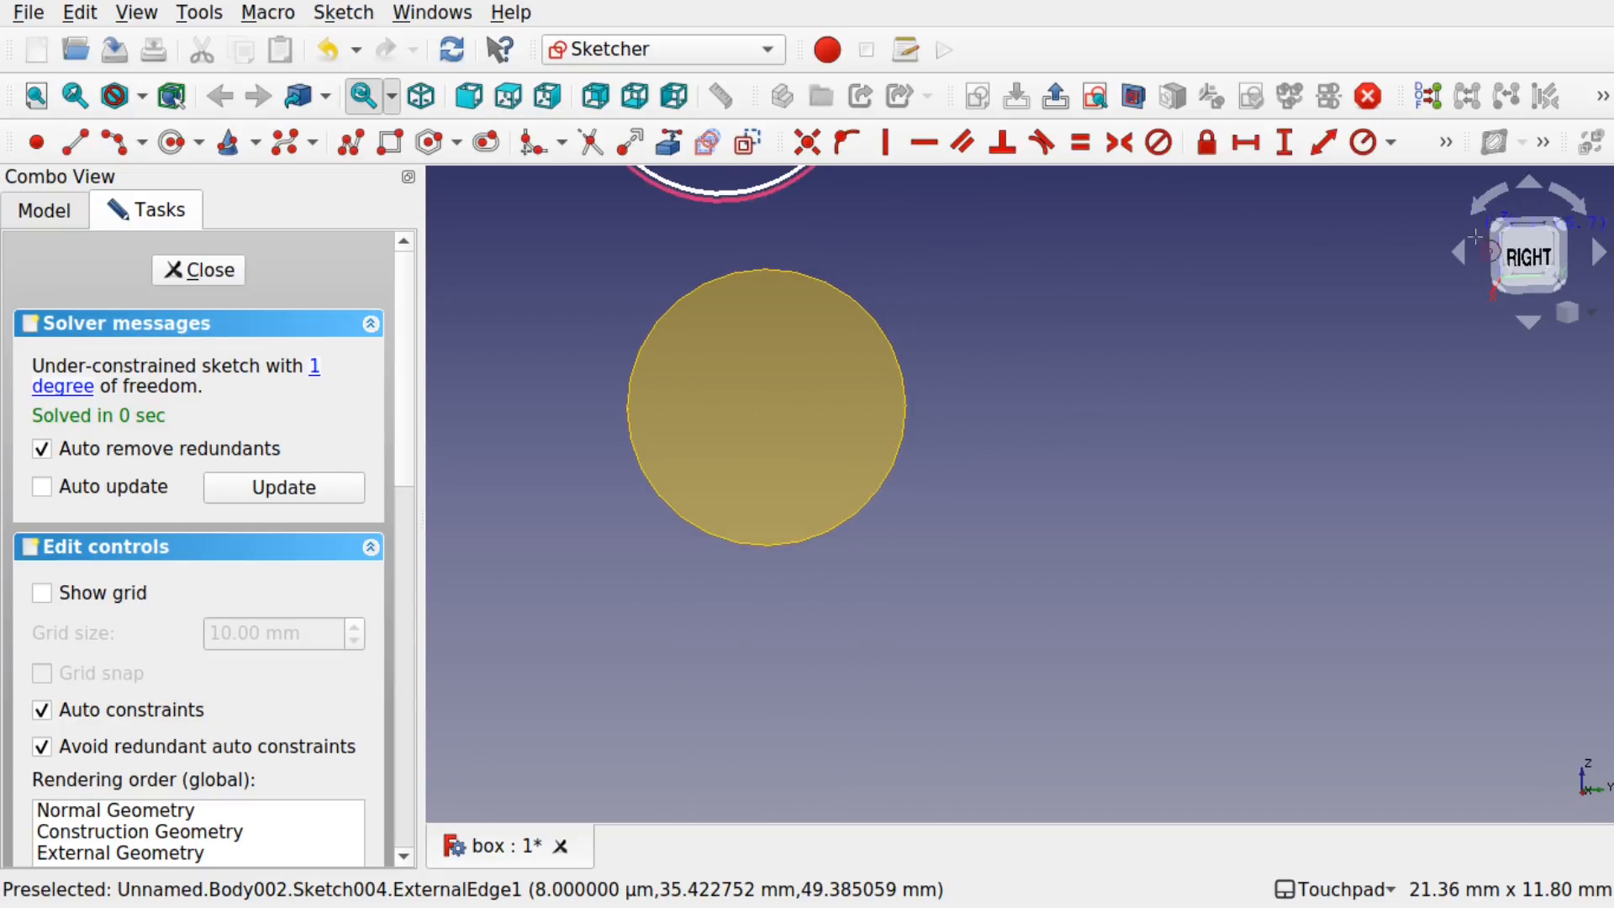
left_click(1516, 255)
scroll(864, 458, "up", 4)
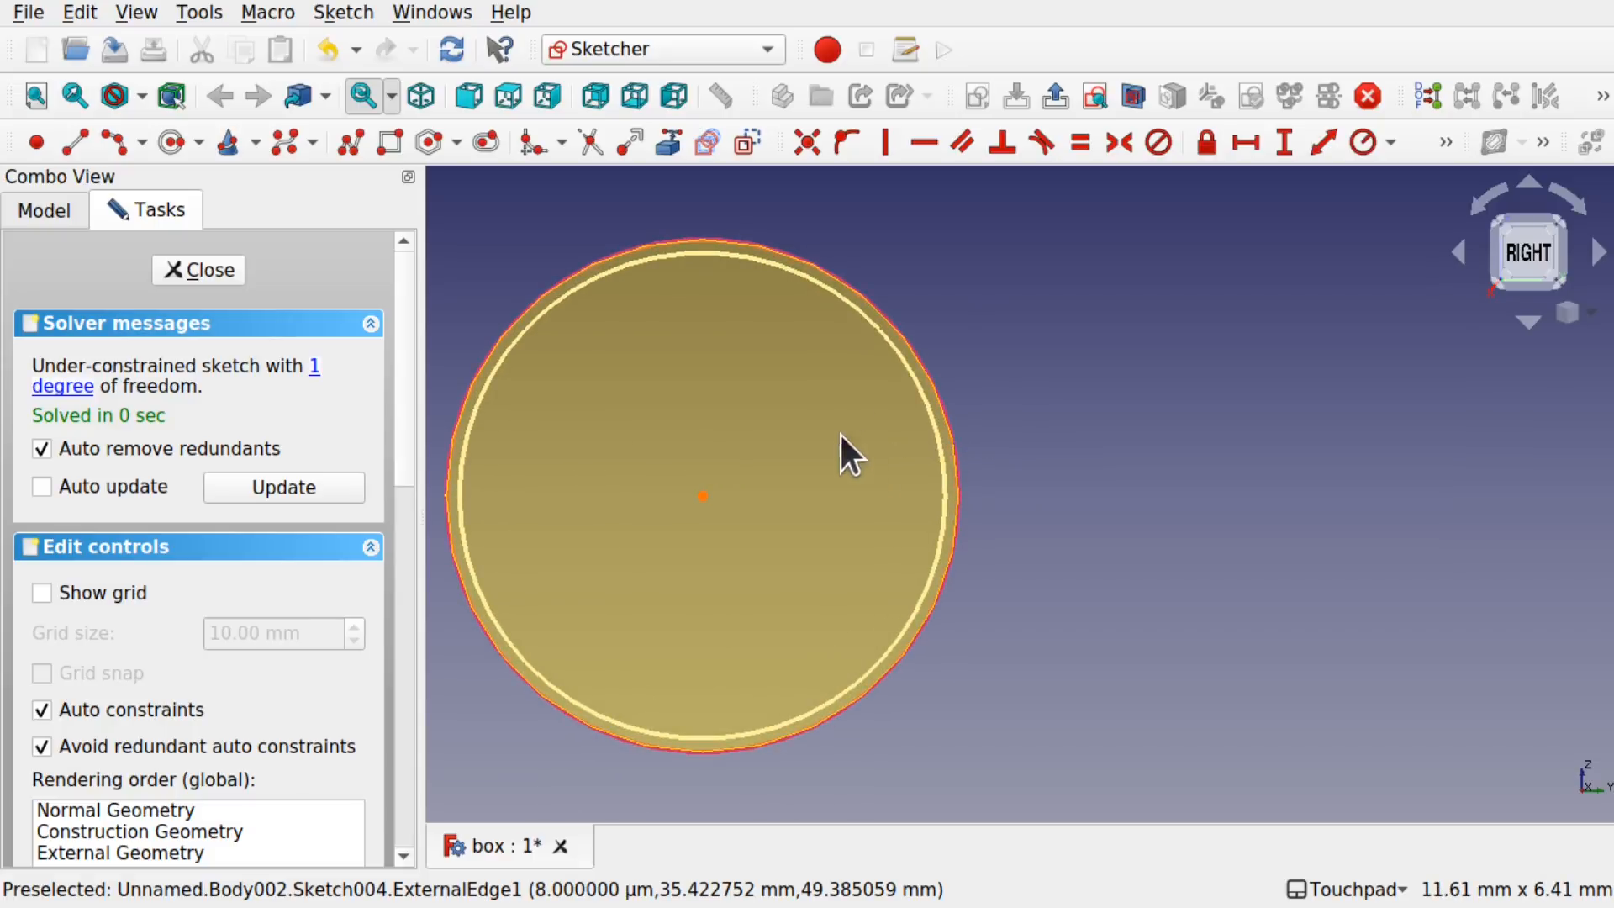
left_click(917, 391)
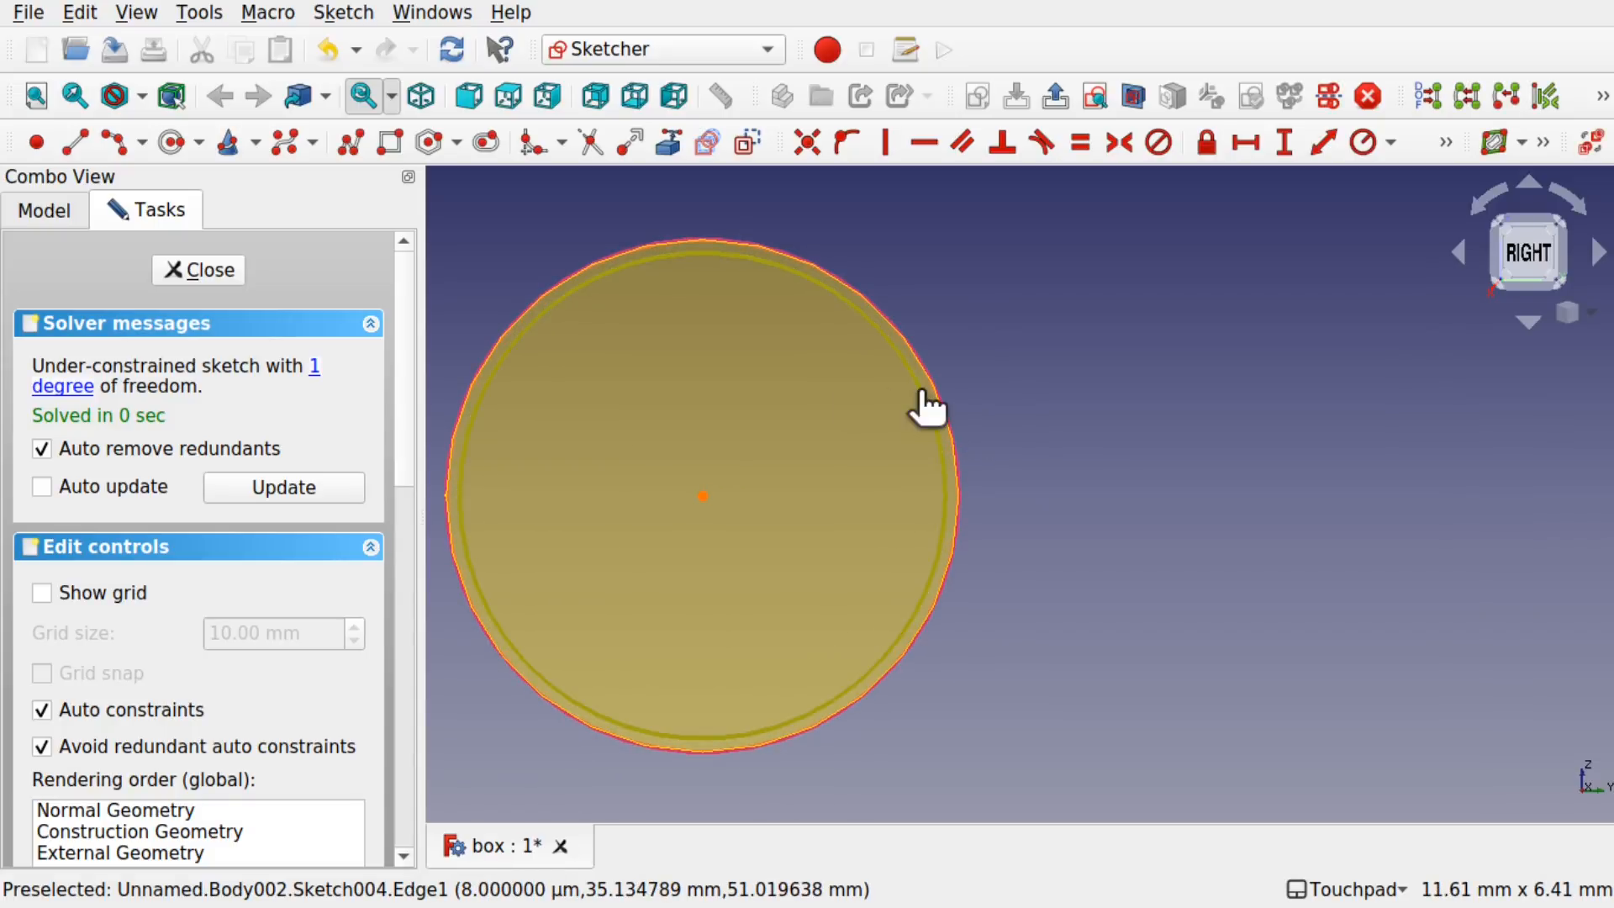
left_click(933, 394)
left_click(942, 398)
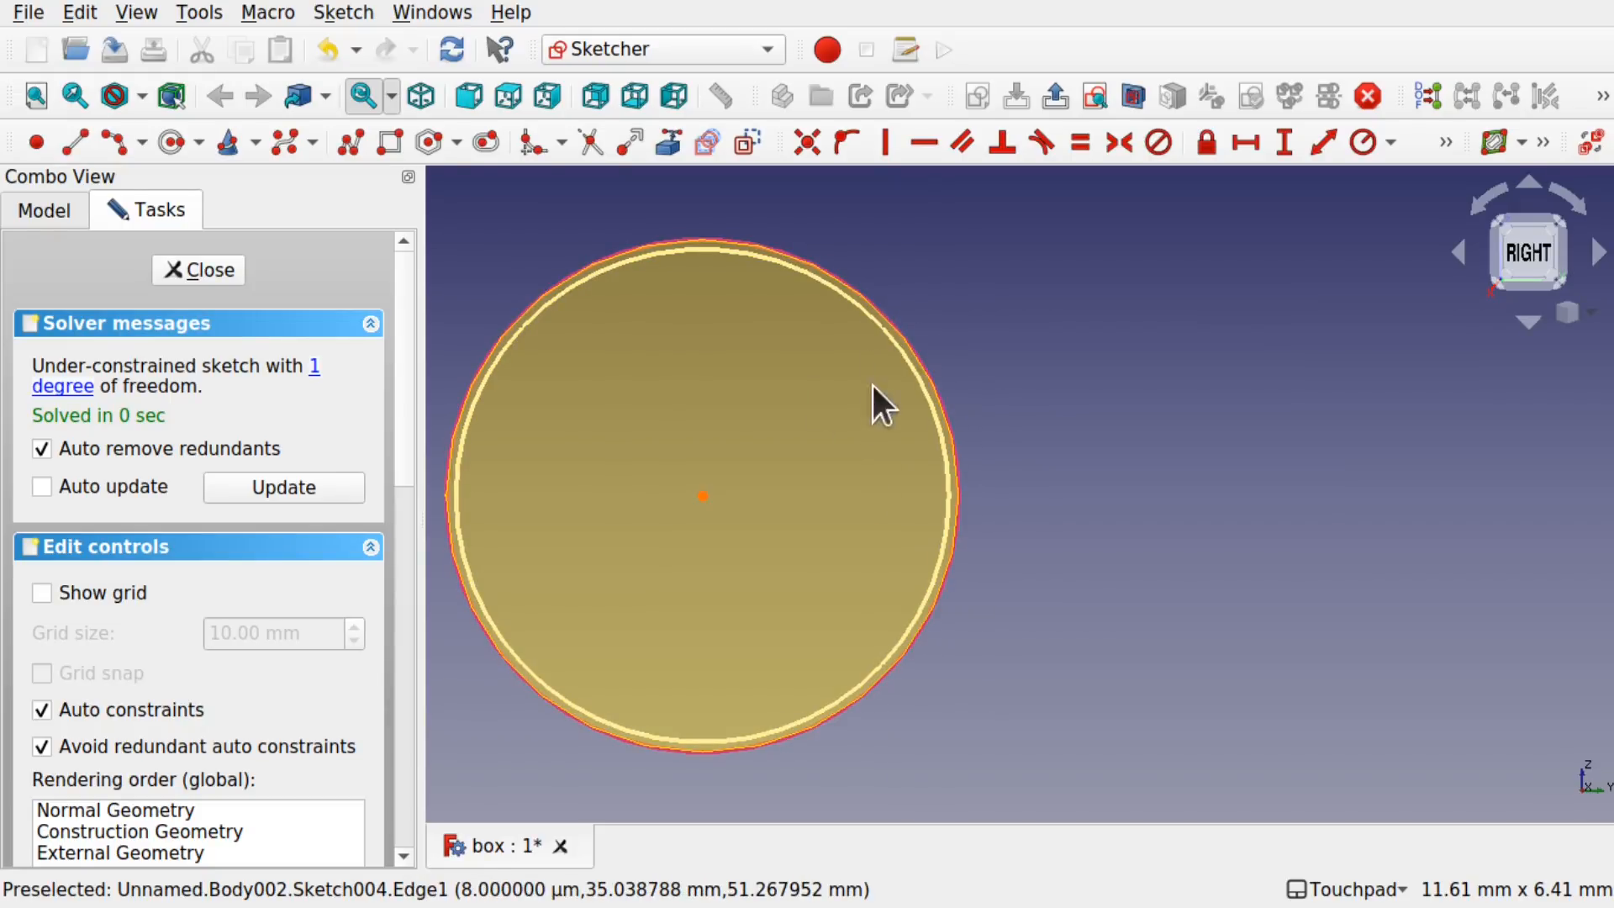
Step: Constrain the pin circle's radius to 2.5 mm and close the sketch
left_click(917, 377)
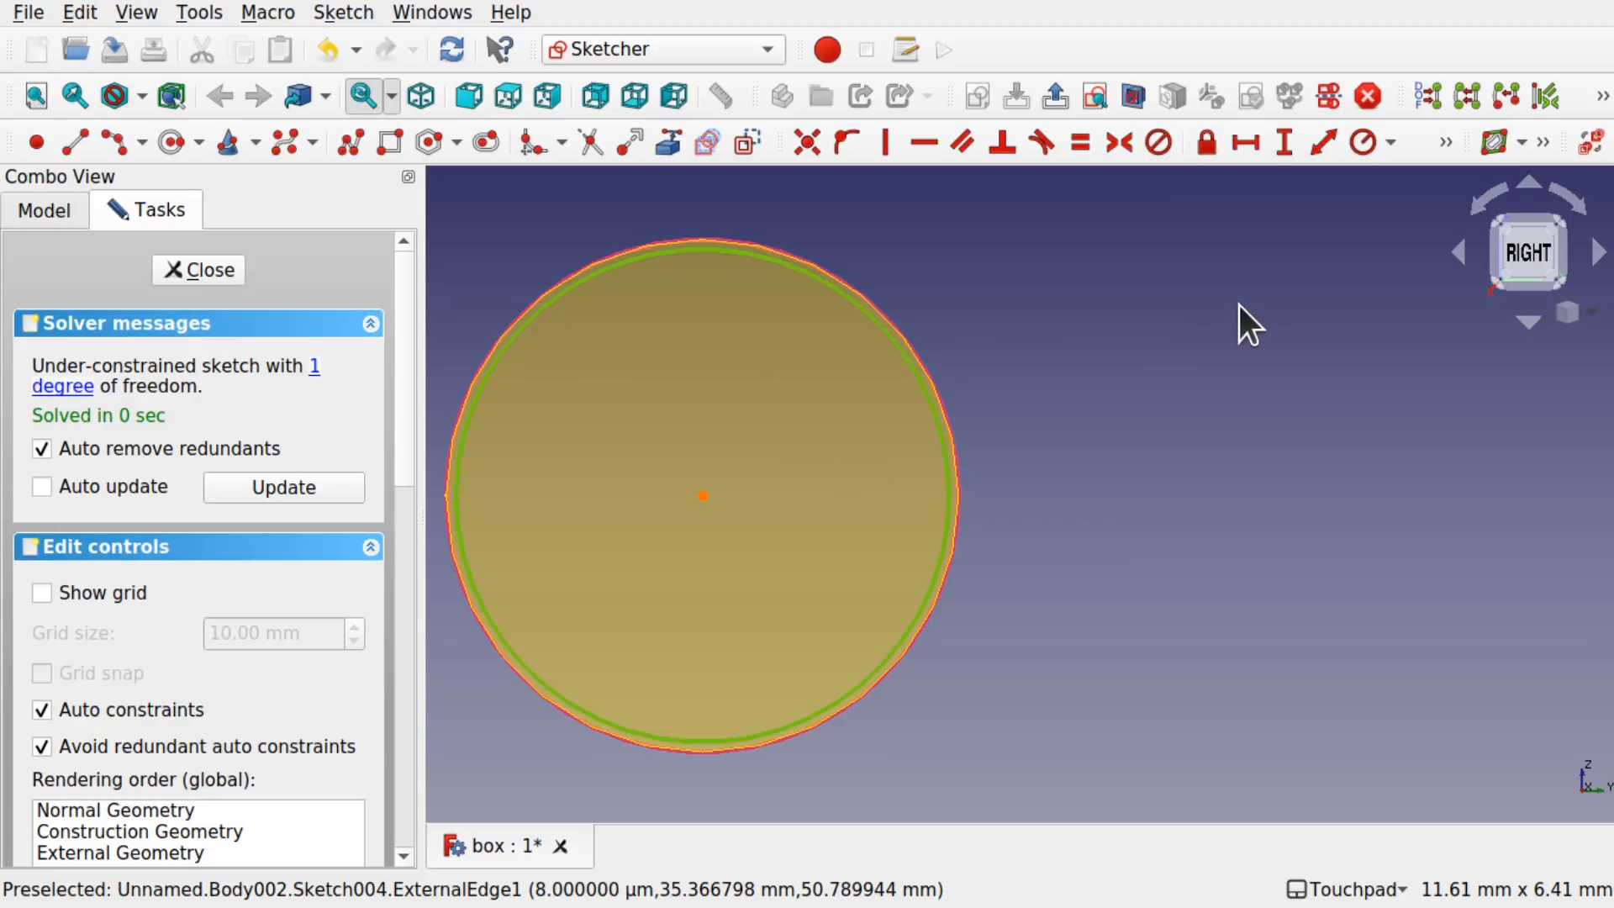
left_click(1360, 143)
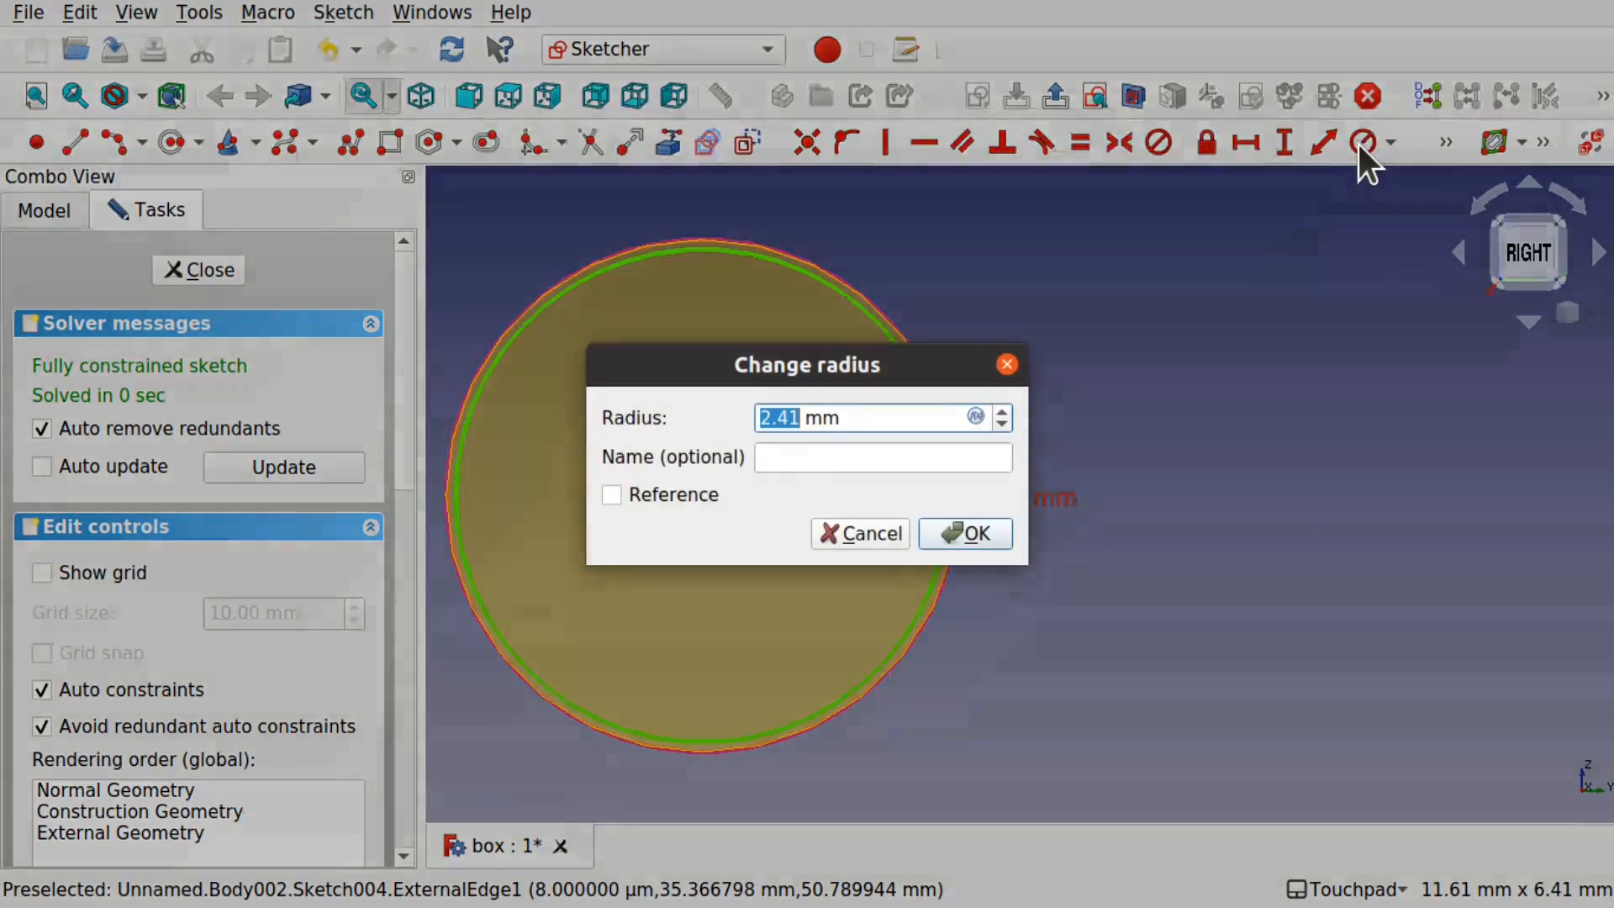
type("2.5")
key("Return")
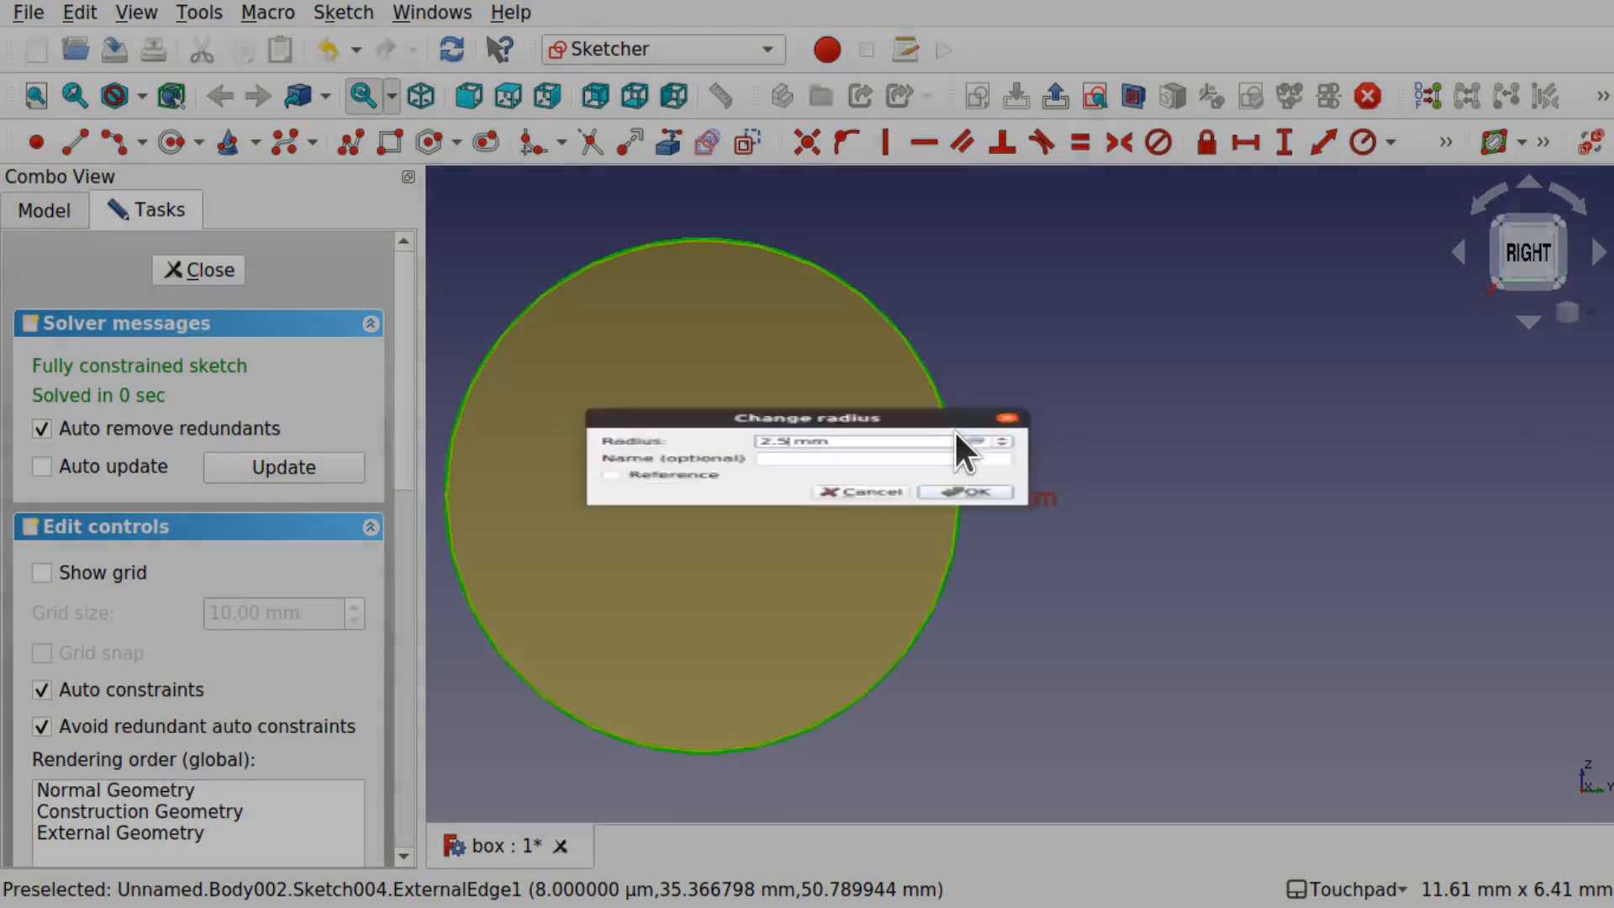
left_click_drag(959, 492, 984, 429, "alt")
left_click(1525, 246)
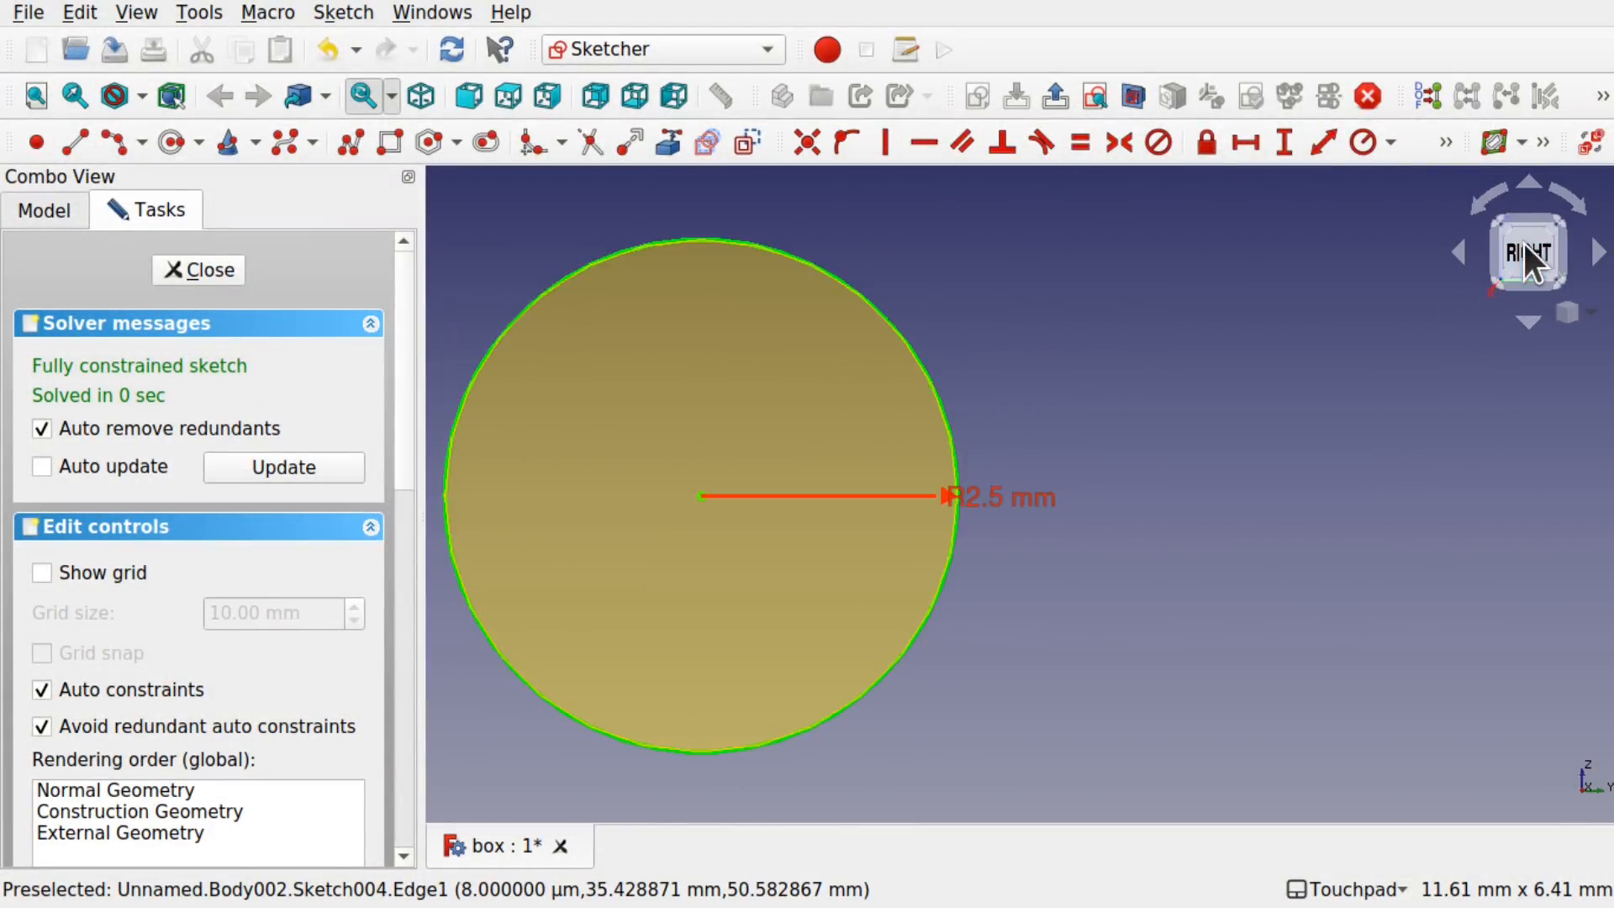
left_click(193, 270)
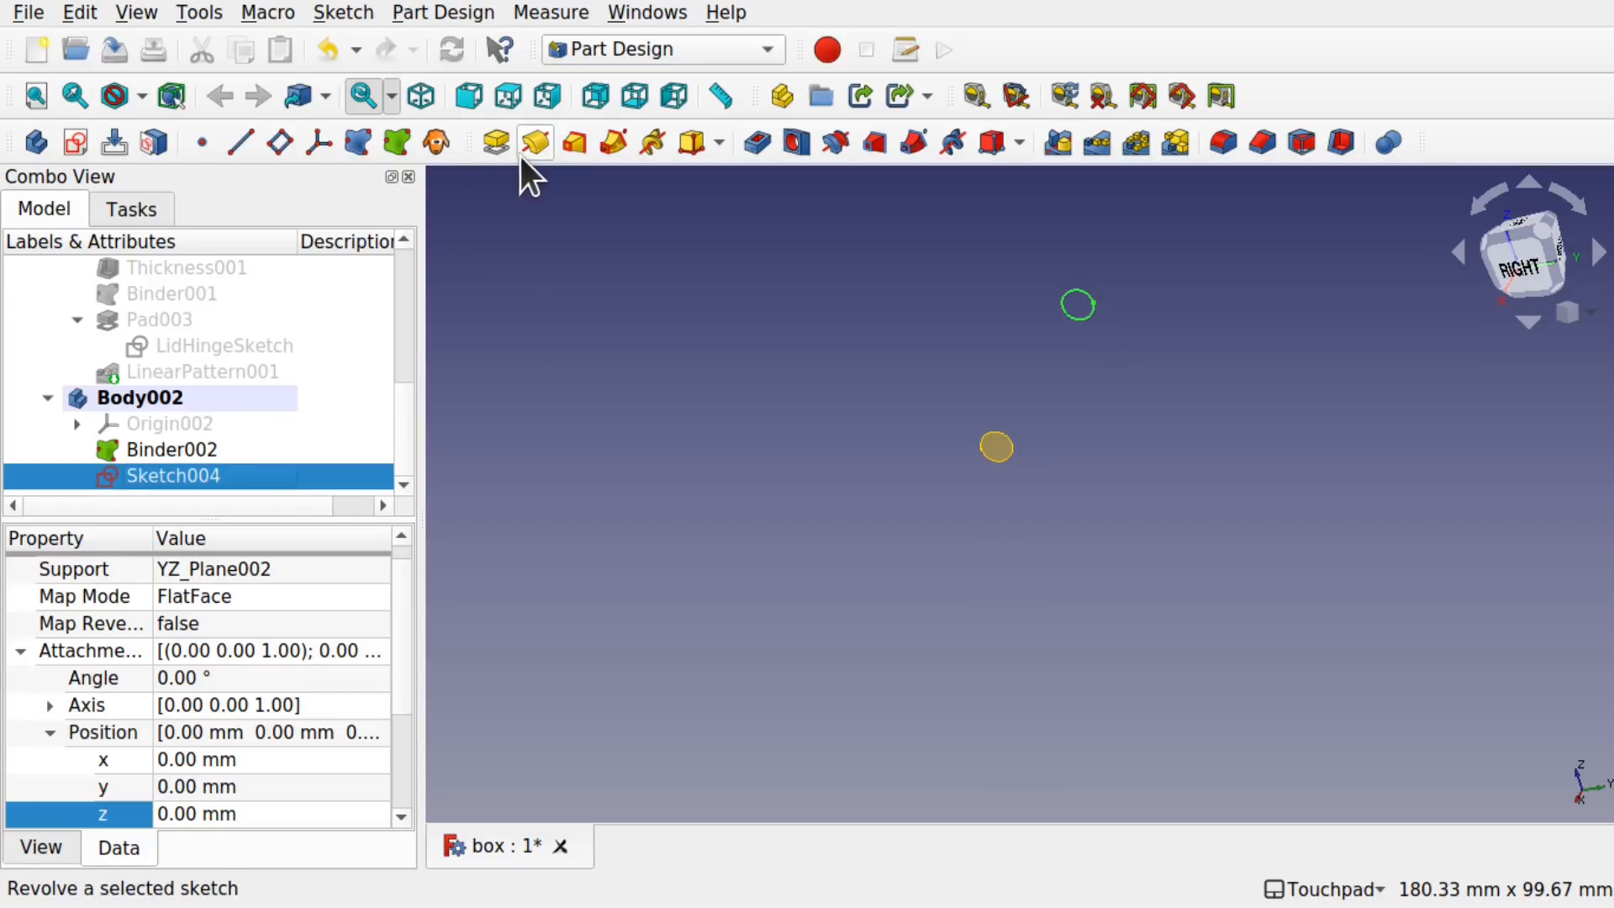
Step: Pad the pin sketch to a length of 100 mm, symmetric to its plane
left_click(498, 142)
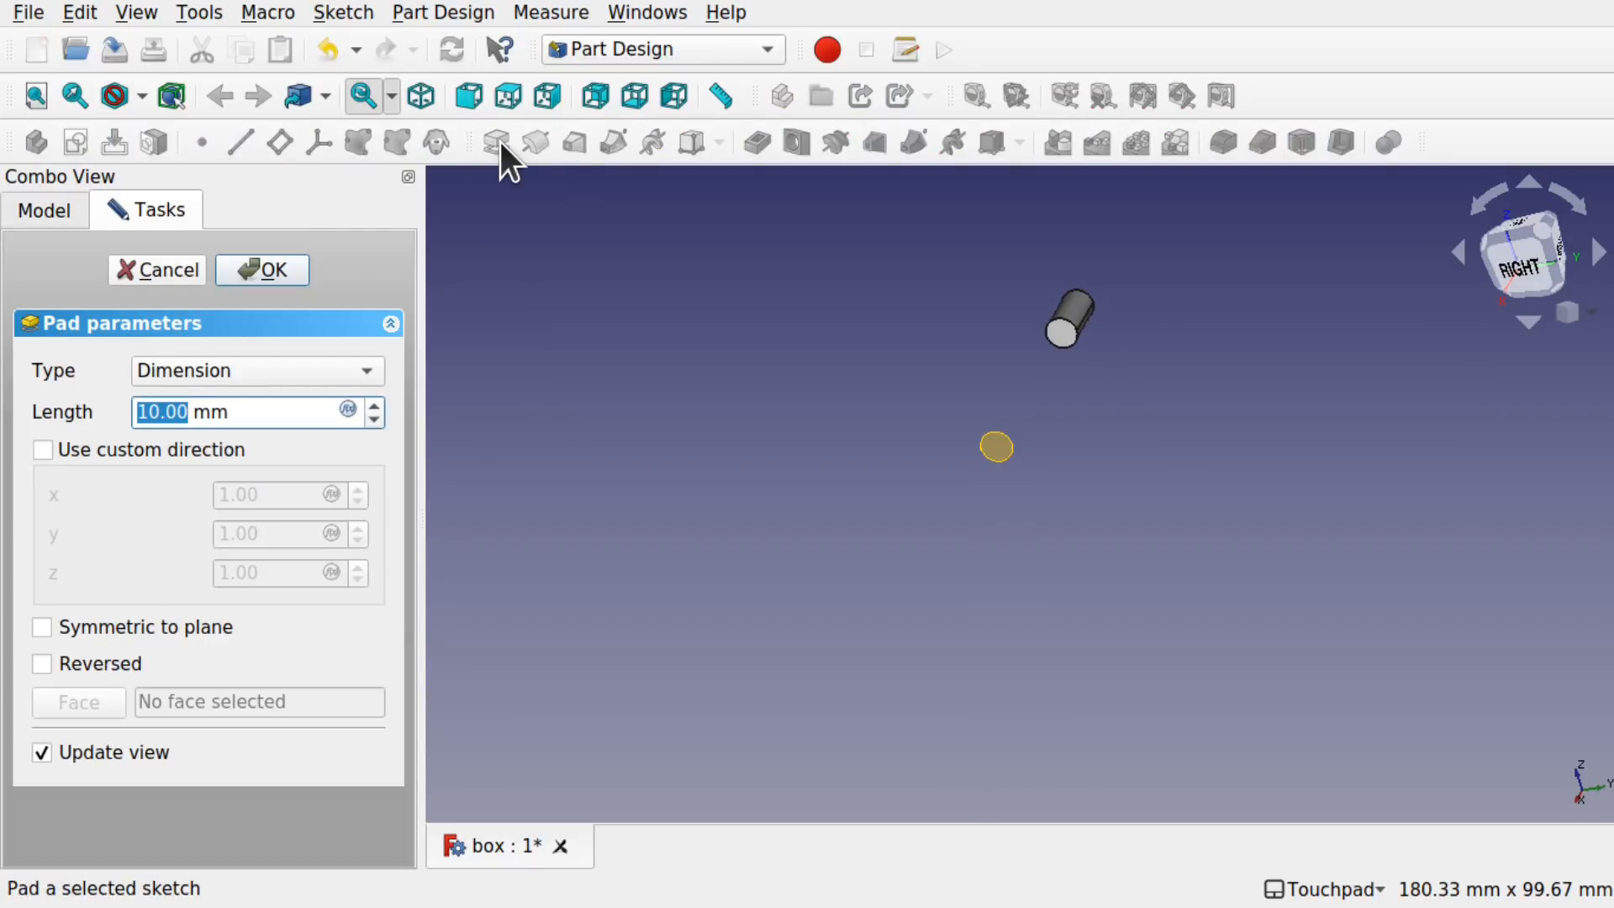
type("100")
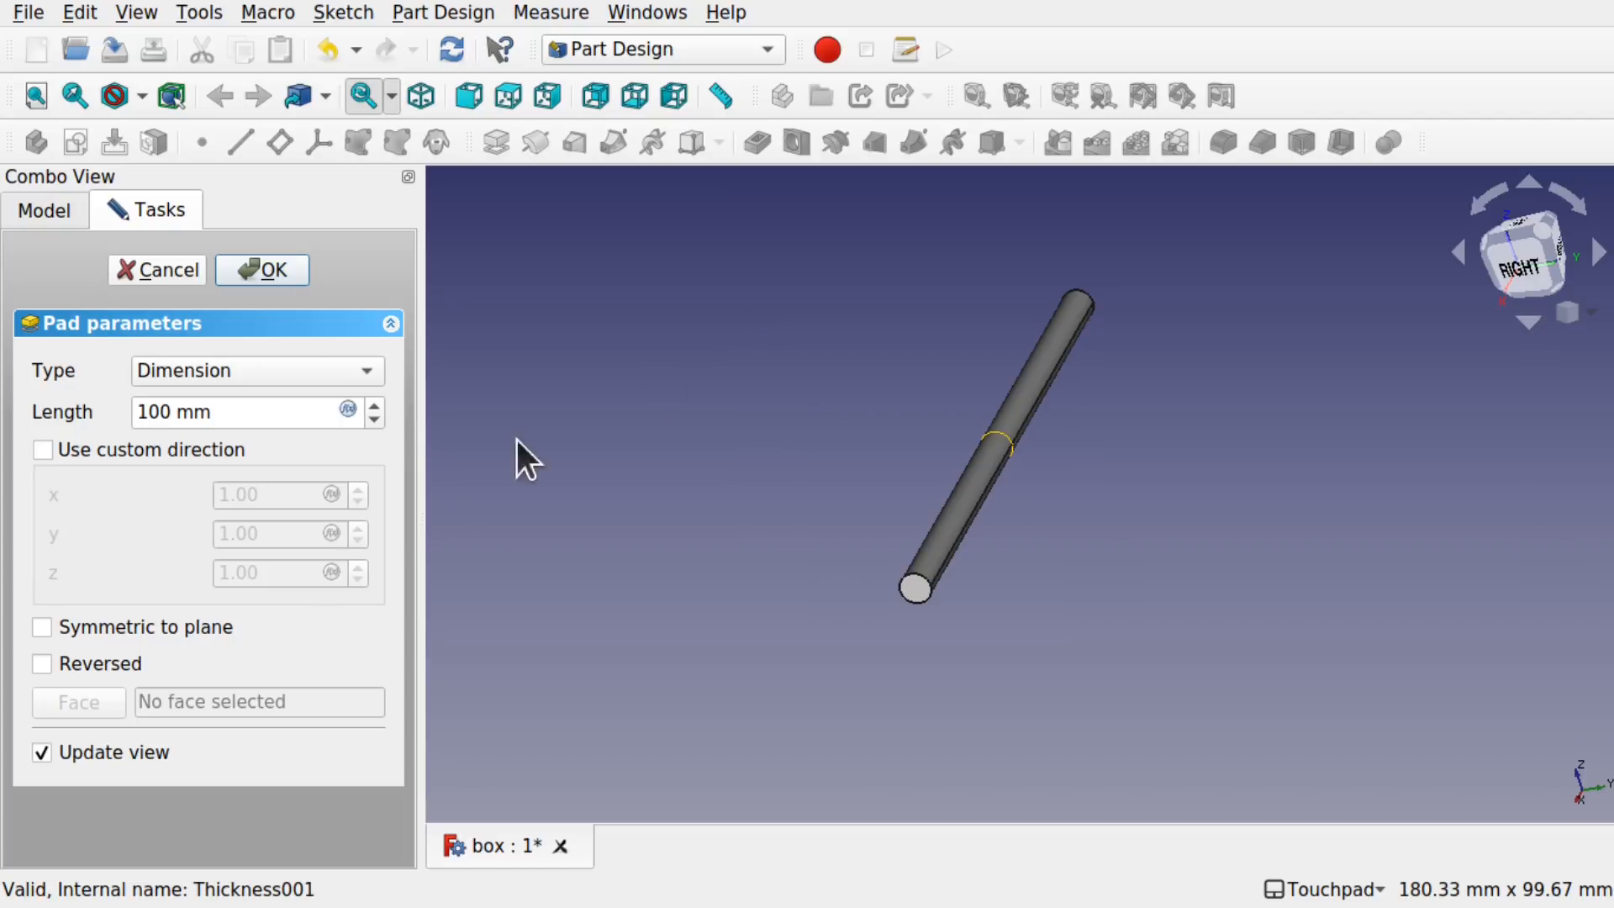
left_click(42, 626)
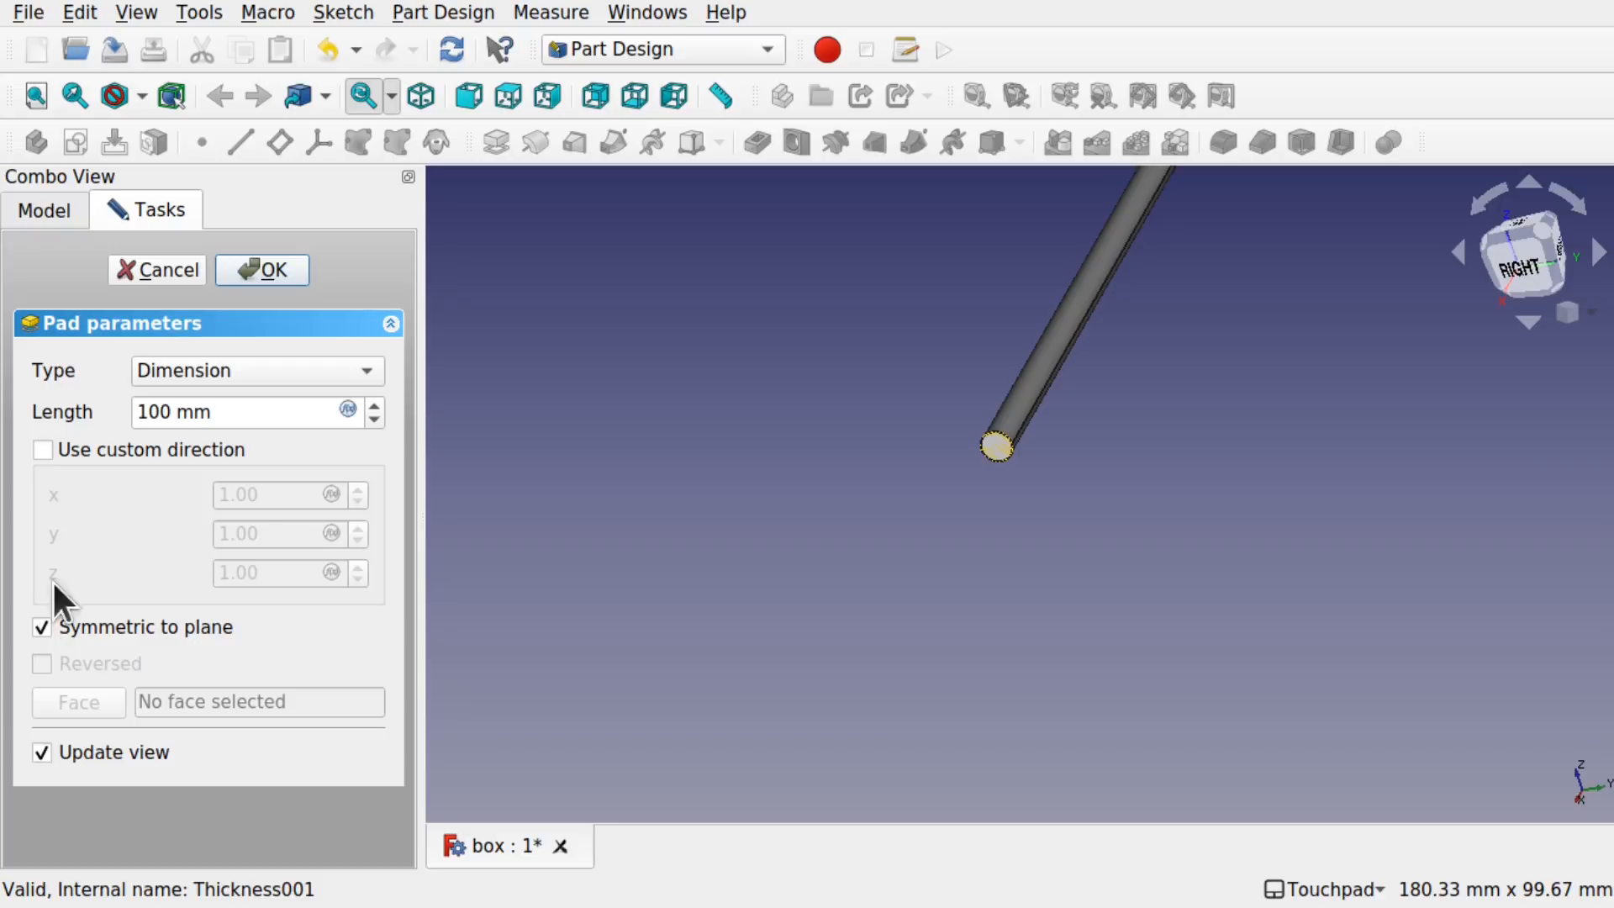
left_click(267, 267)
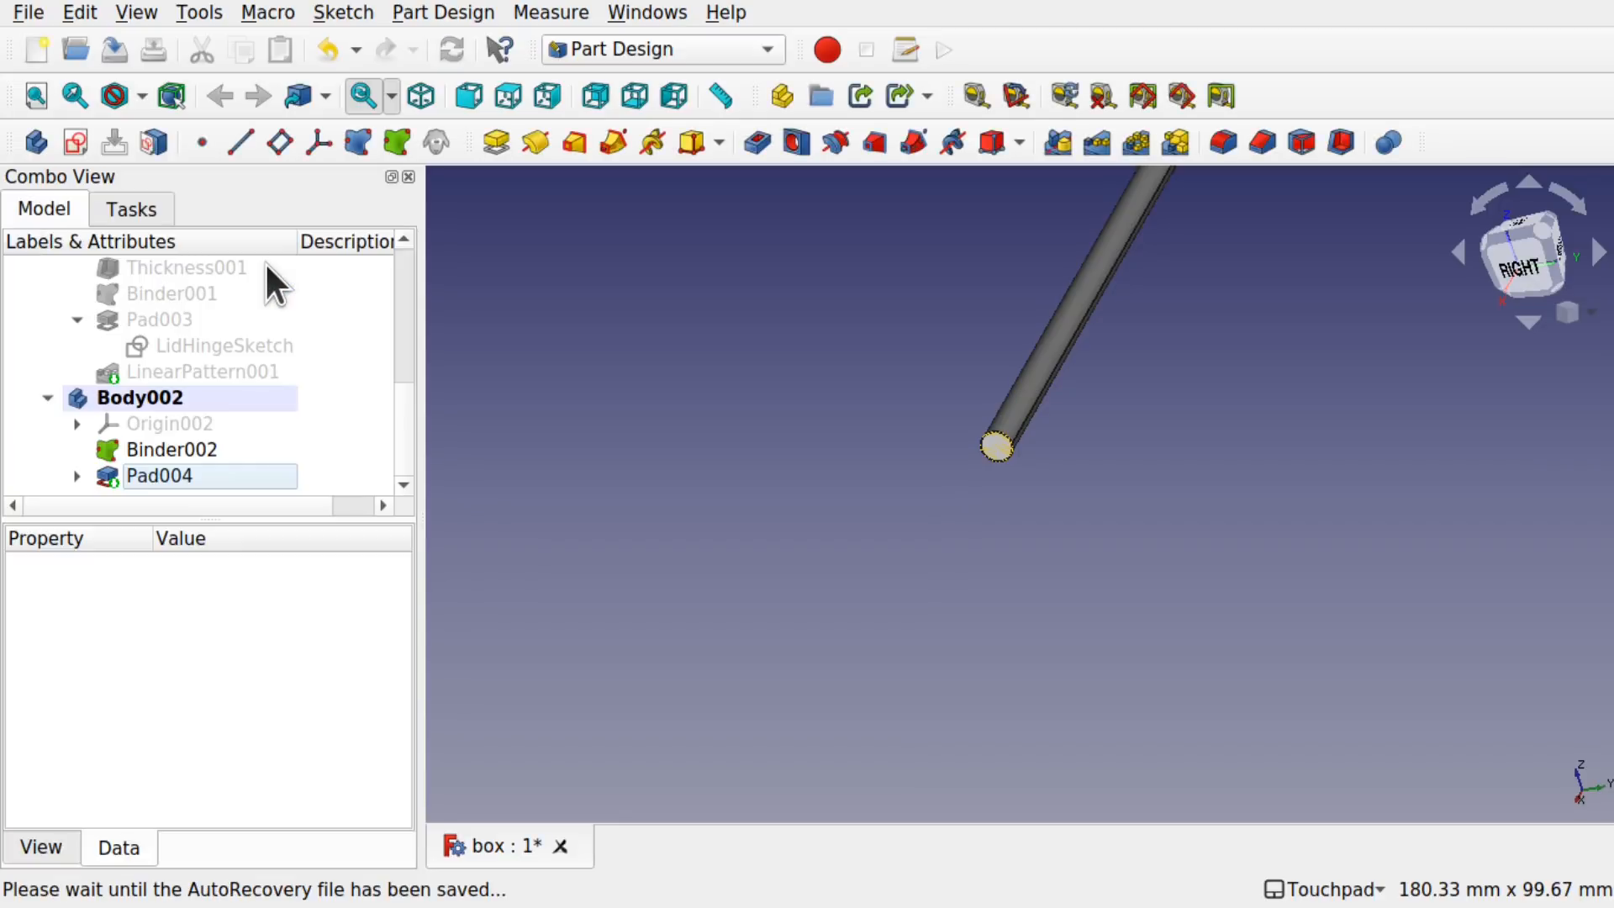
Step: Show BottomBody's LinearPattern to check how the pin sits in the hinges, and hide the pattern again
left_click_drag(405, 432, 394, 284)
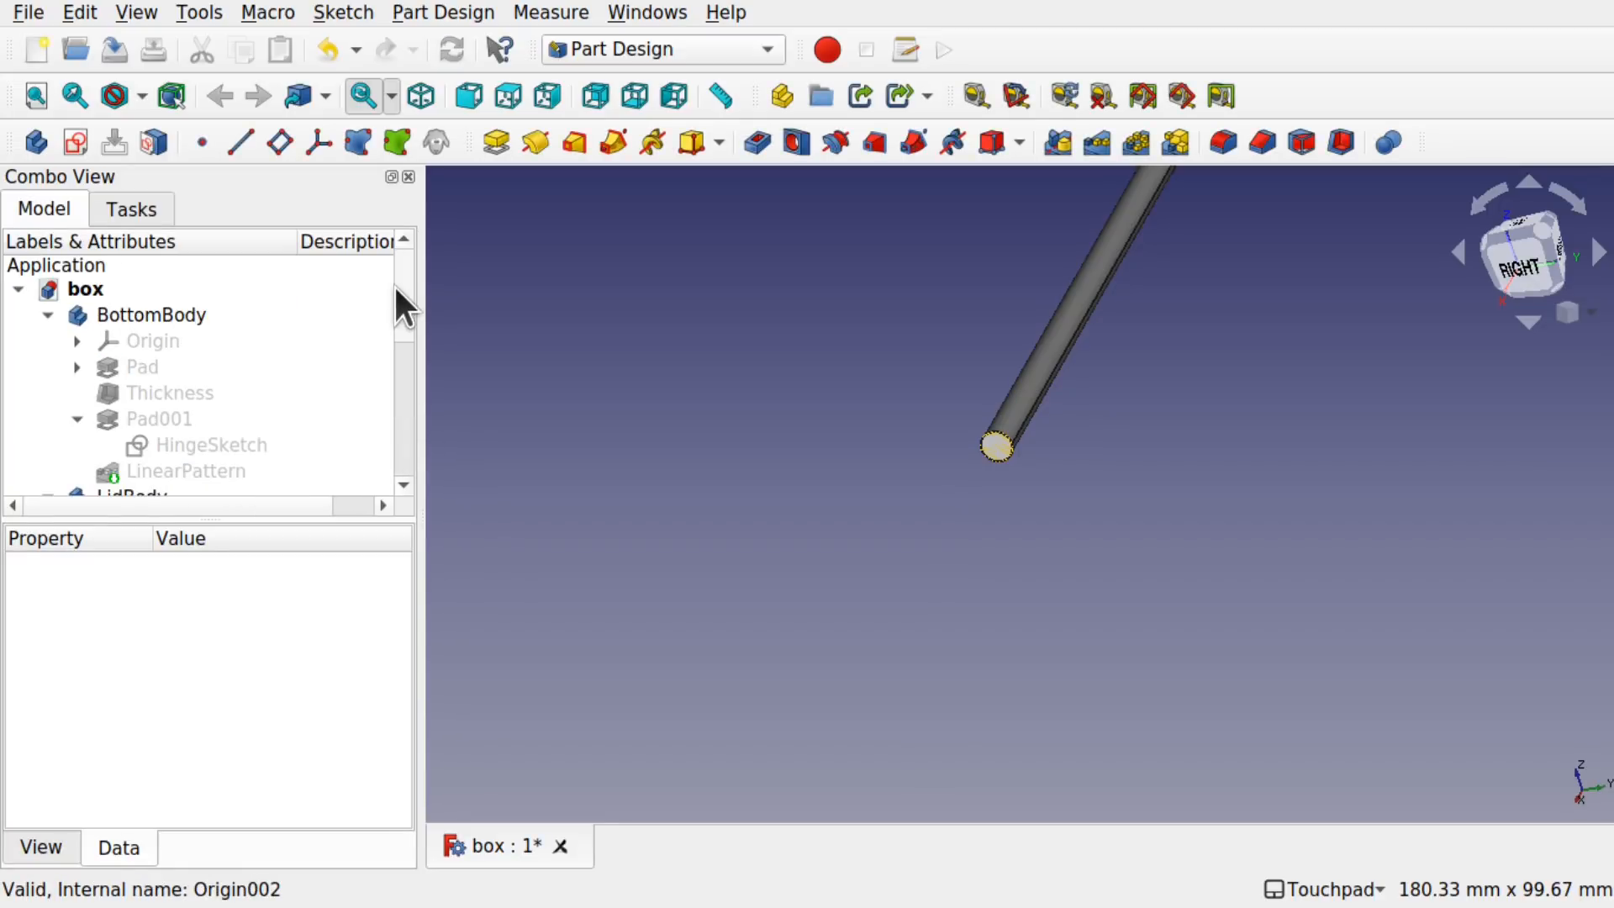
left_click(198, 470)
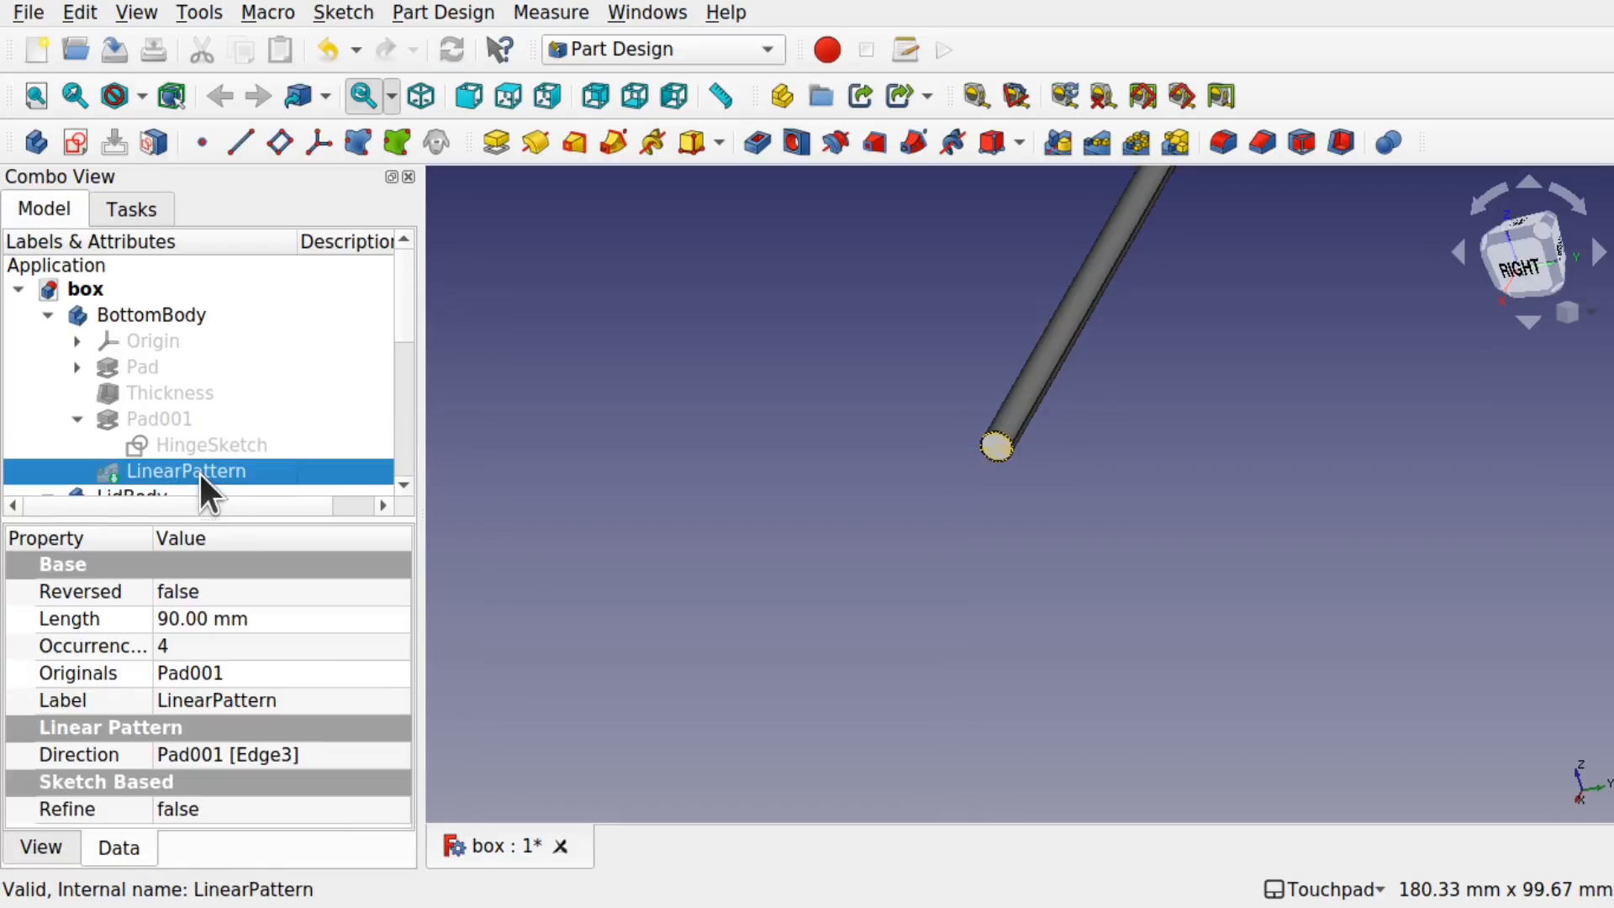
key("space")
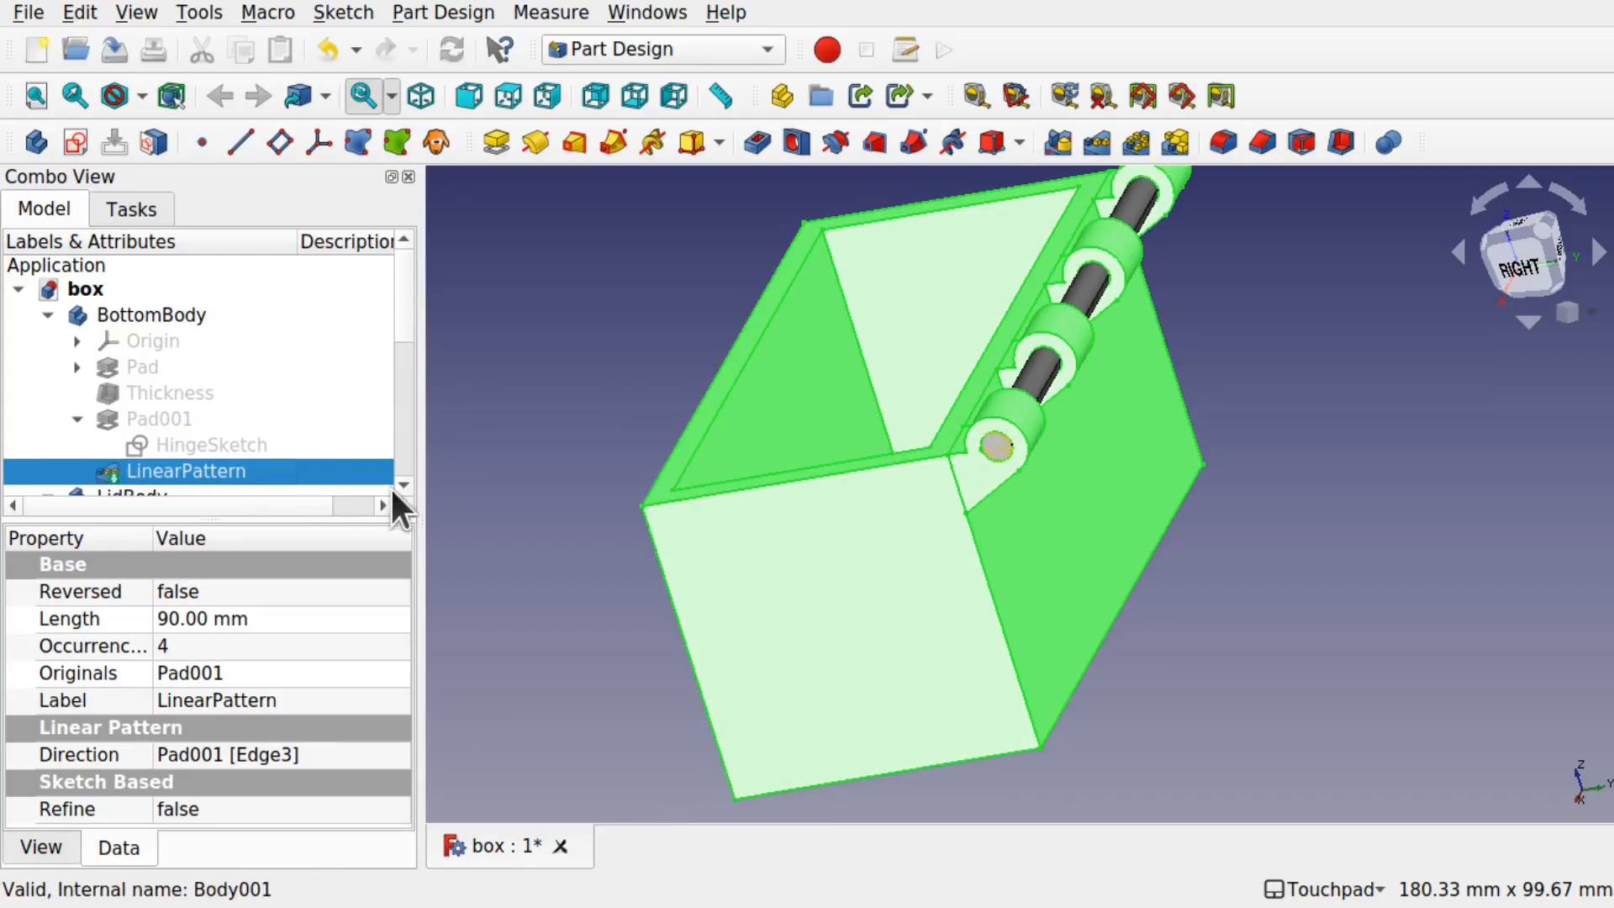
scroll(405, 436, "down", 4)
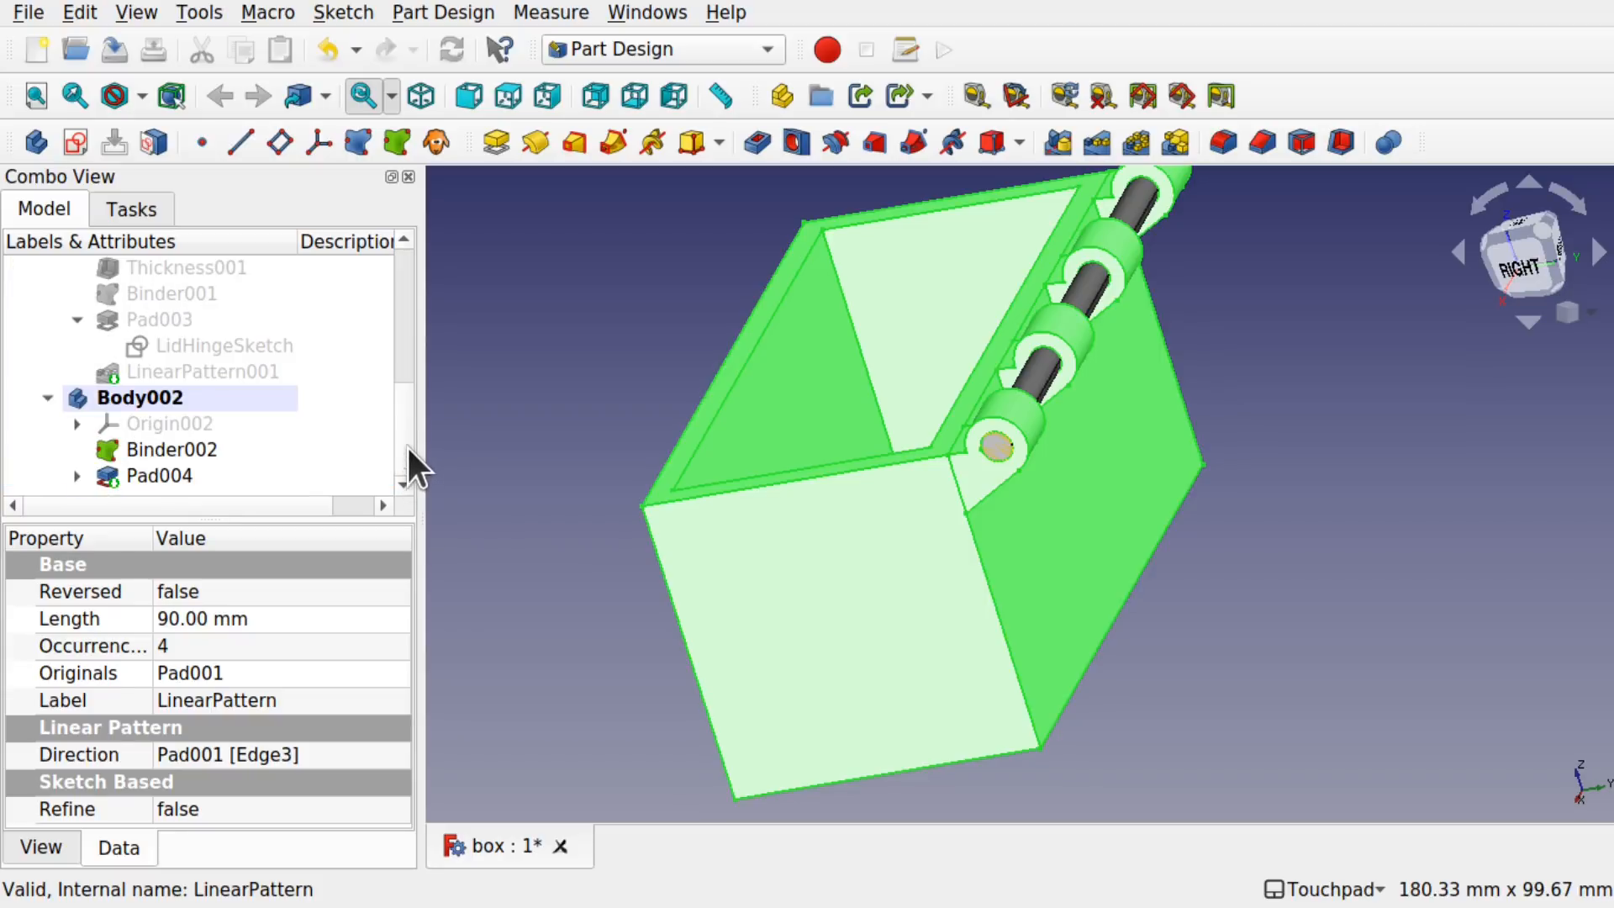
left_click(164, 397)
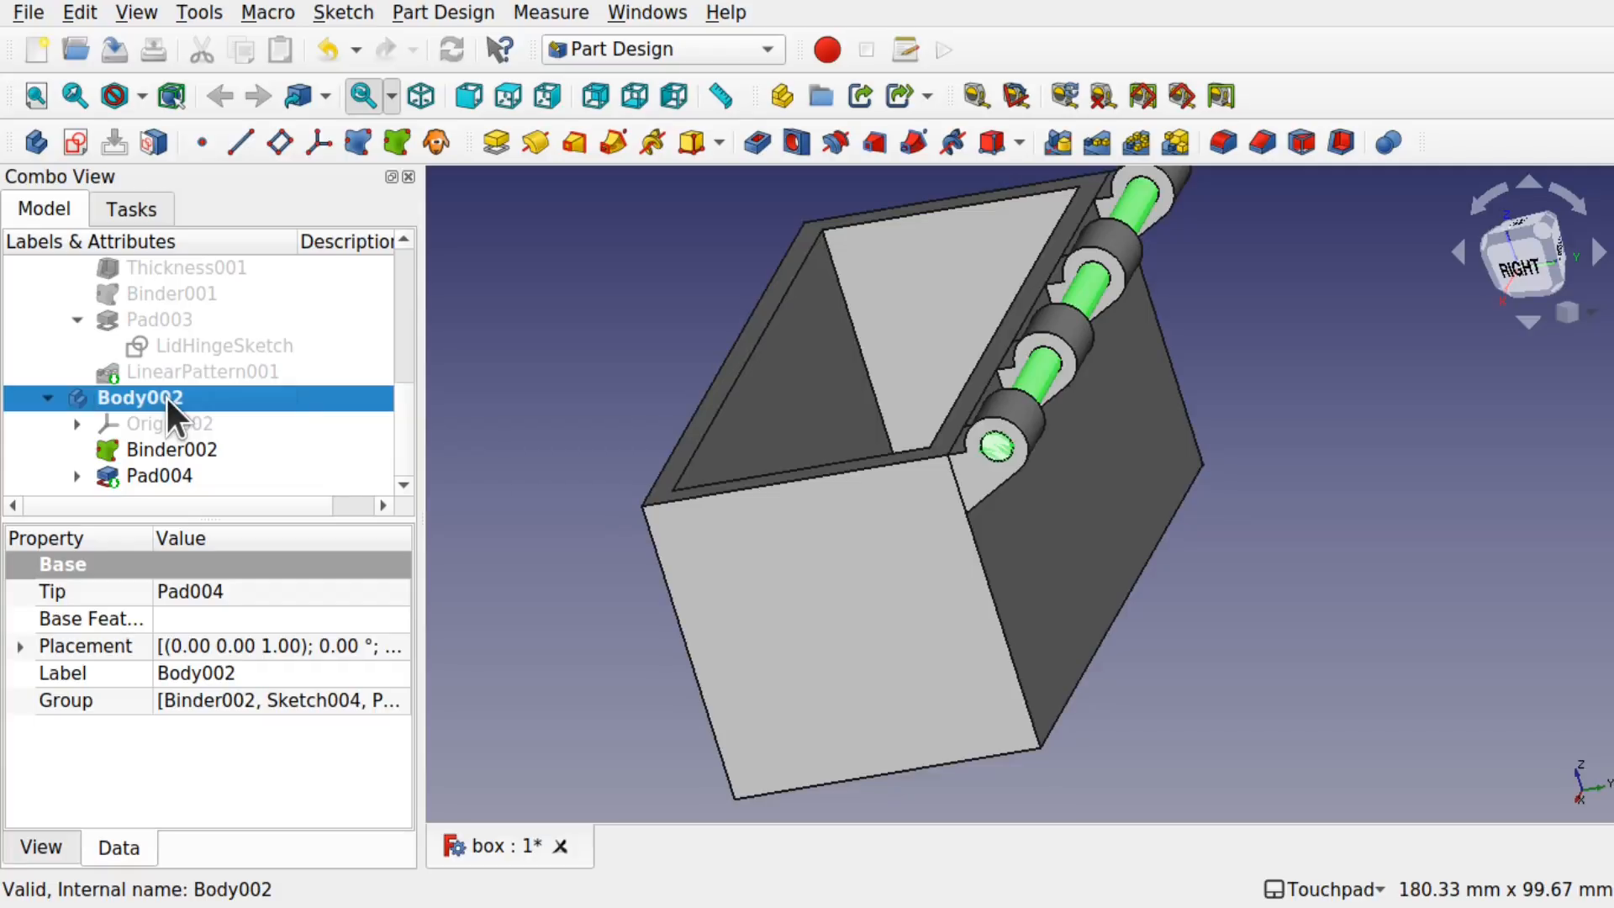
scroll(406, 418, "up", 3)
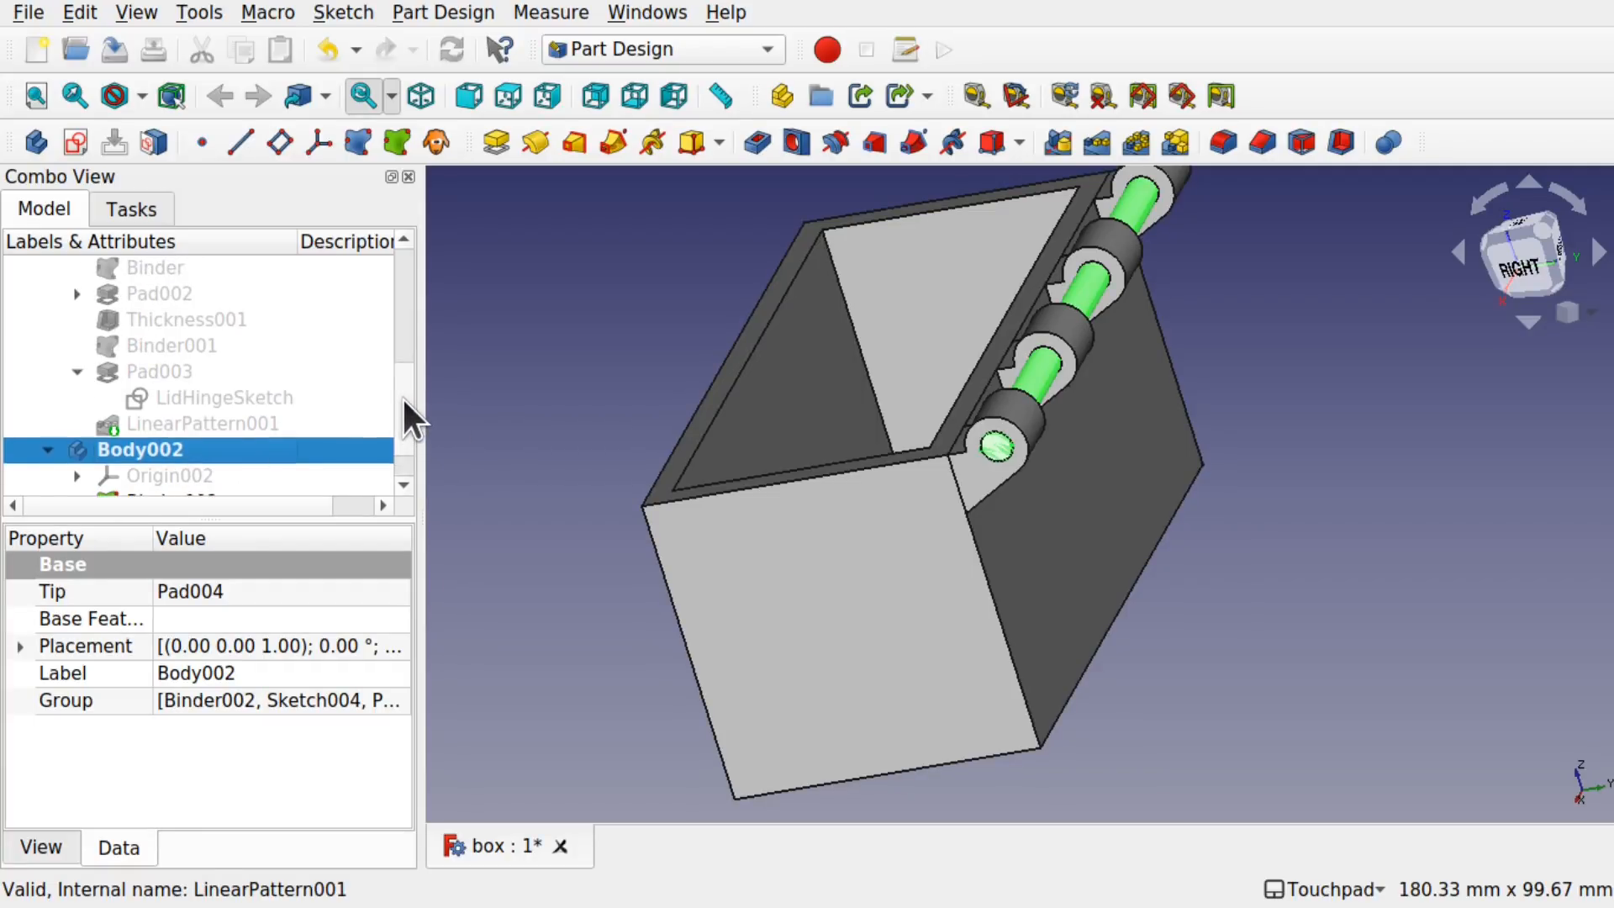
left_click(227, 317)
key("space")
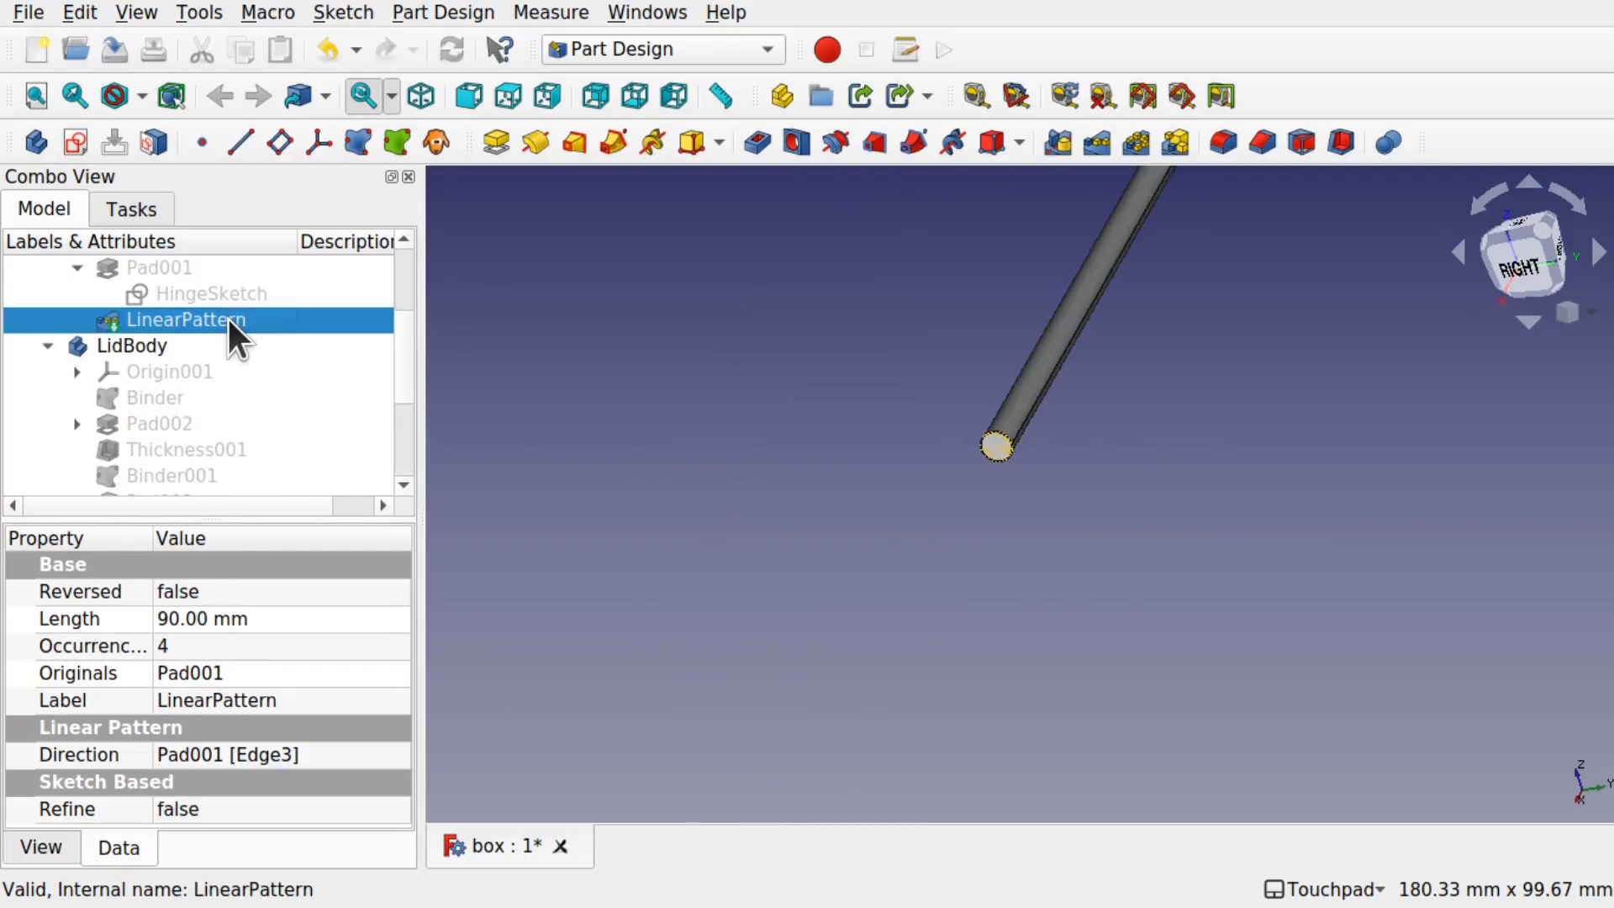
Step: Hide Binder002 in Body002 so that only the pin's pad is shown, and clear the selection
scroll(407, 370, "down", 3)
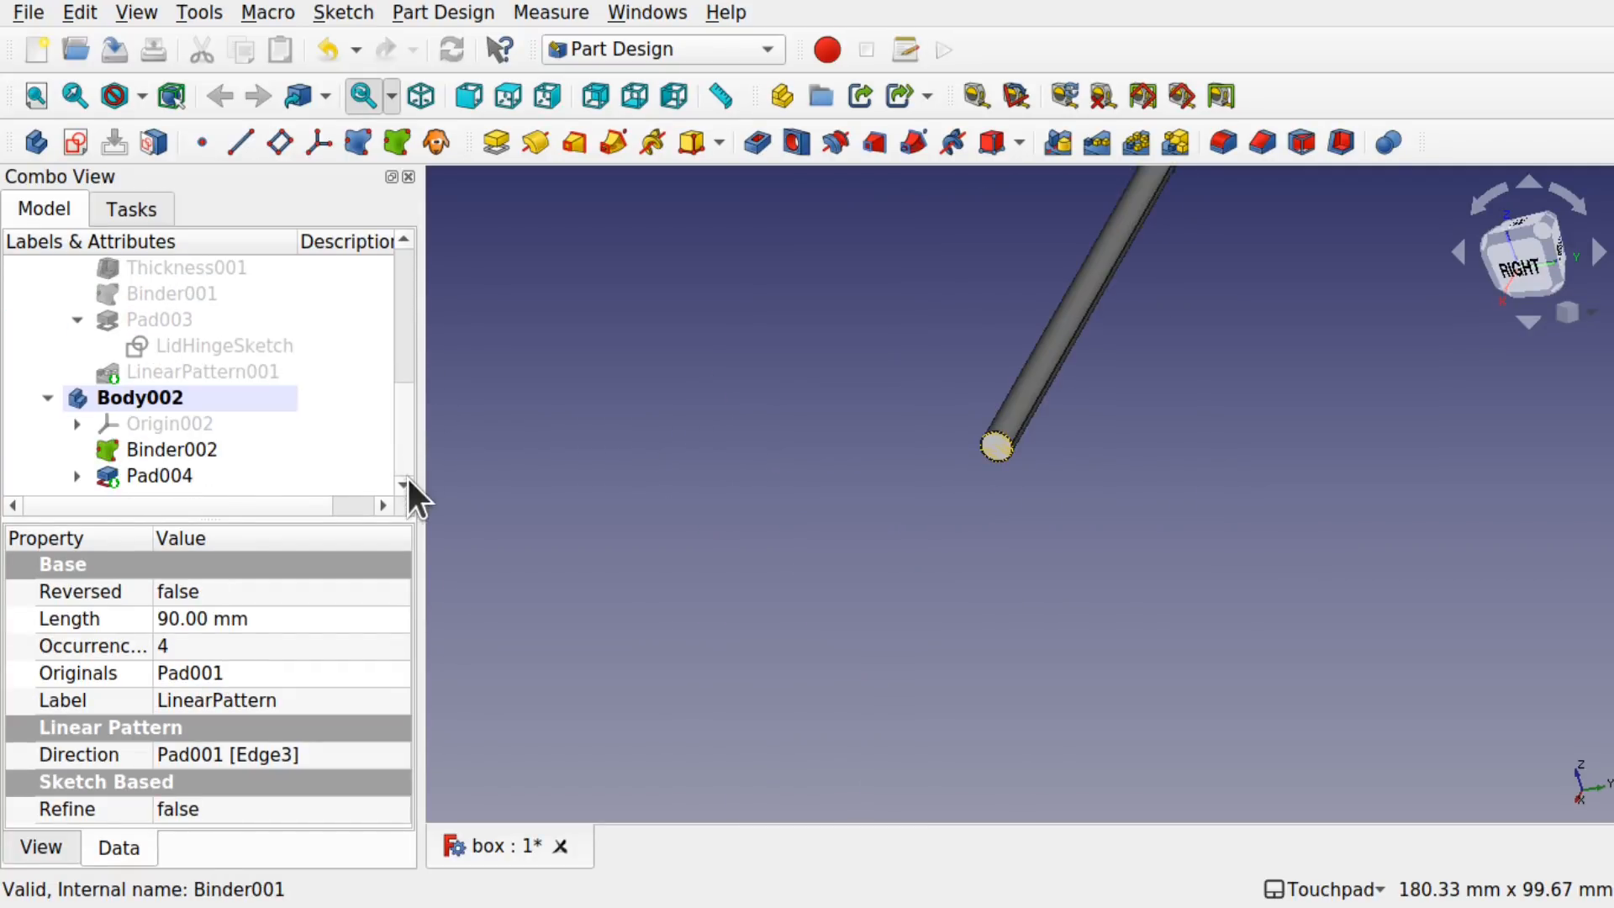
left_click(194, 450)
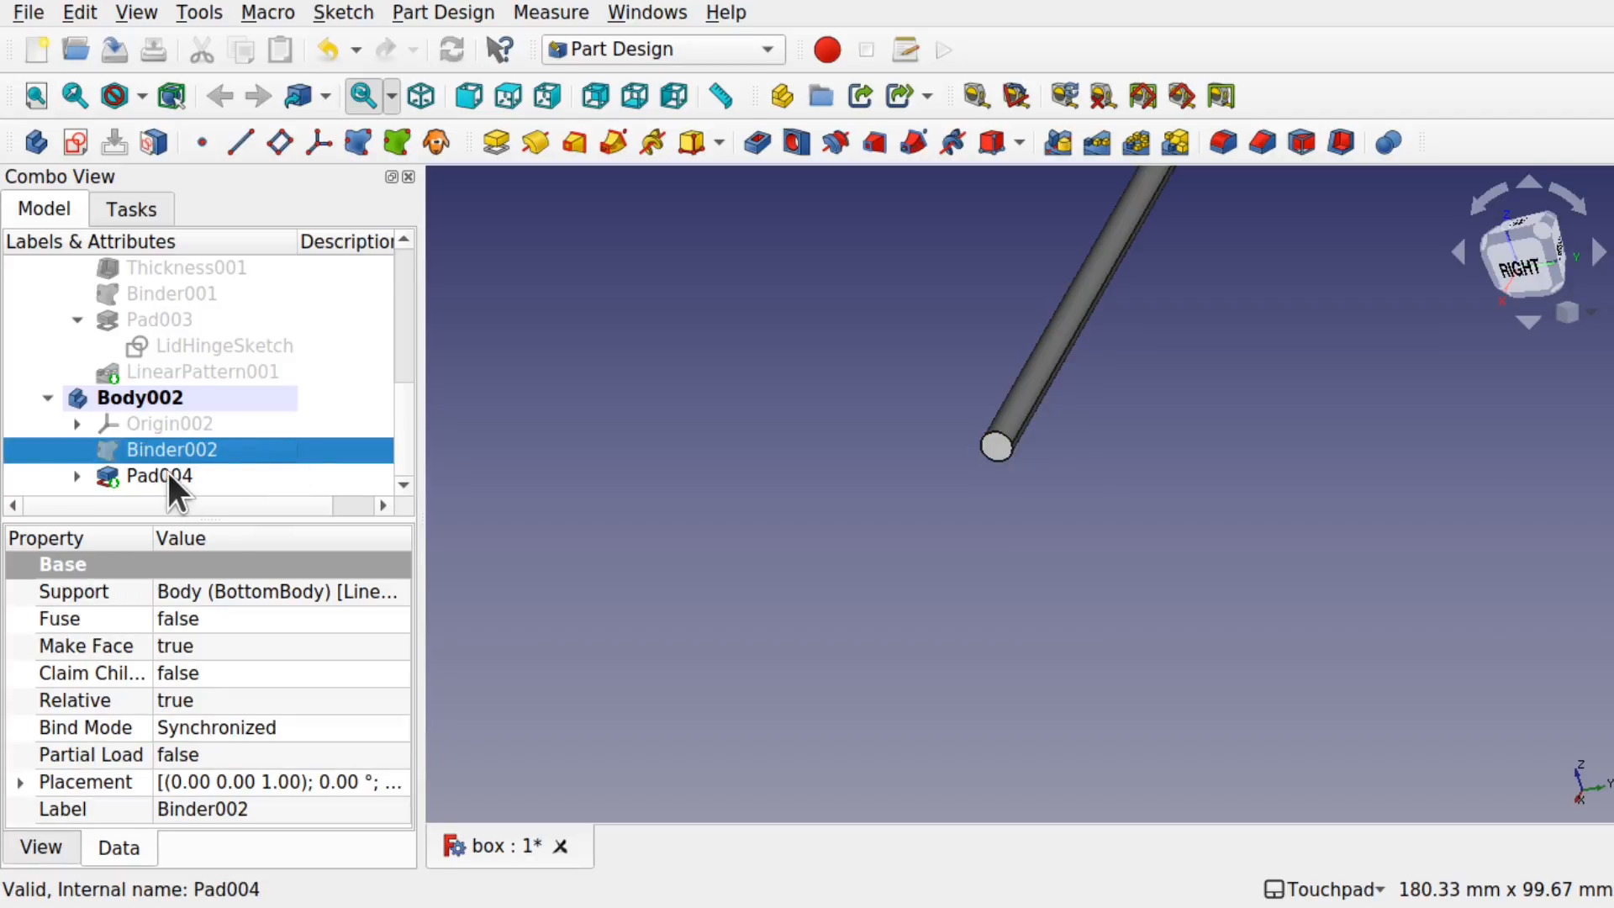
left_click(166, 469)
left_click(1080, 498)
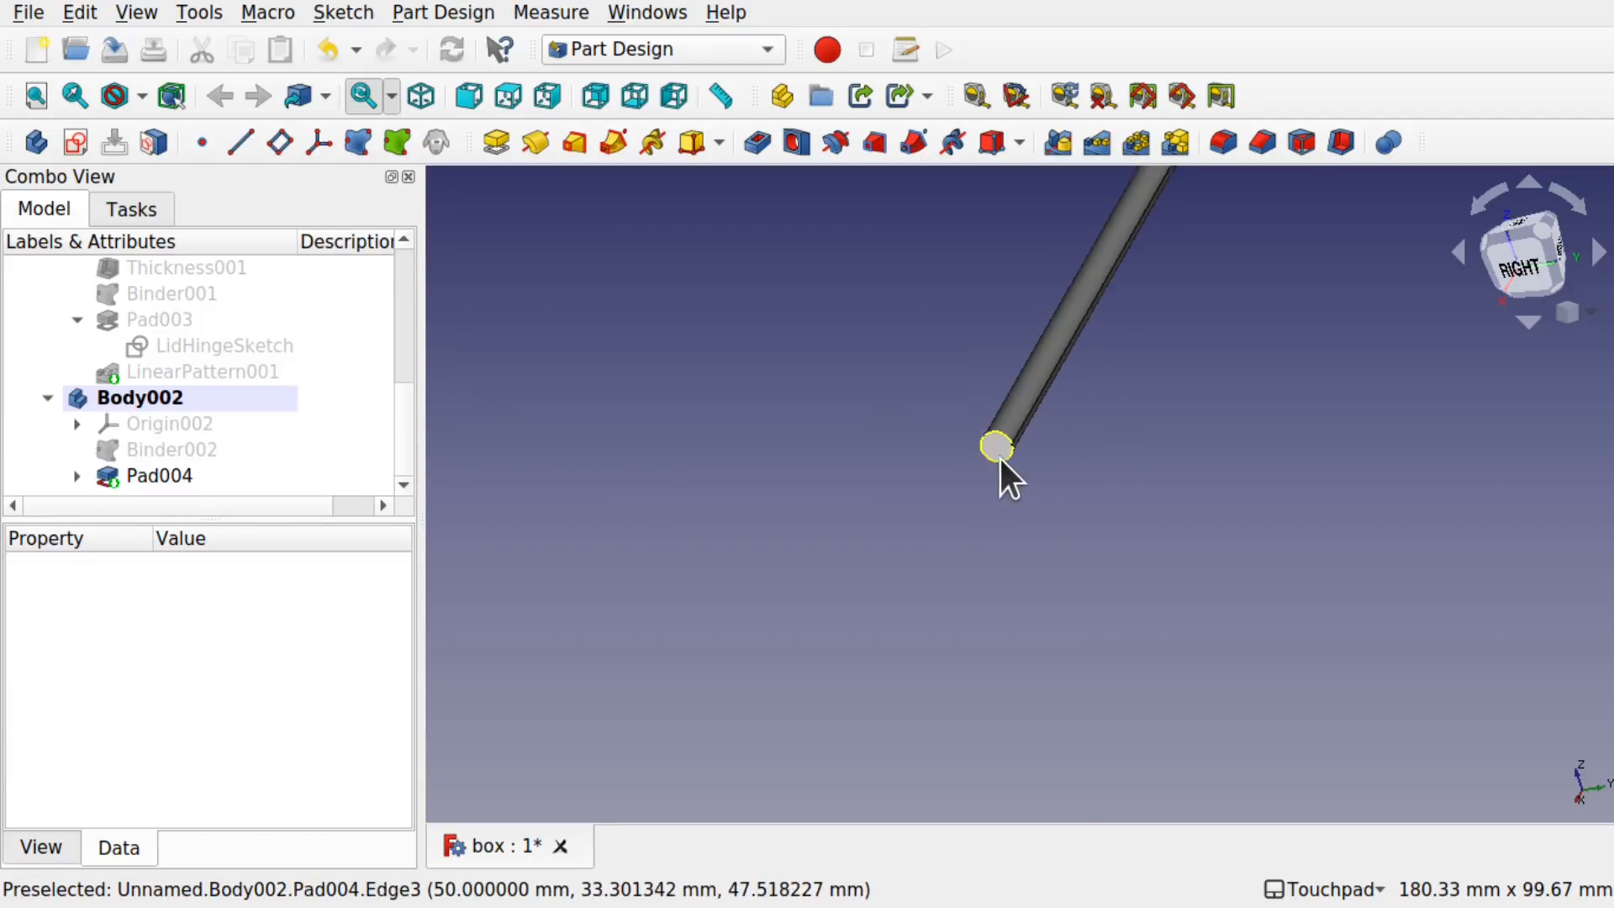
Step: Start a sketch on the pin's near end face and reference its circular edge as external geometry
scroll(997, 456, "up", 5)
left_click(995, 423)
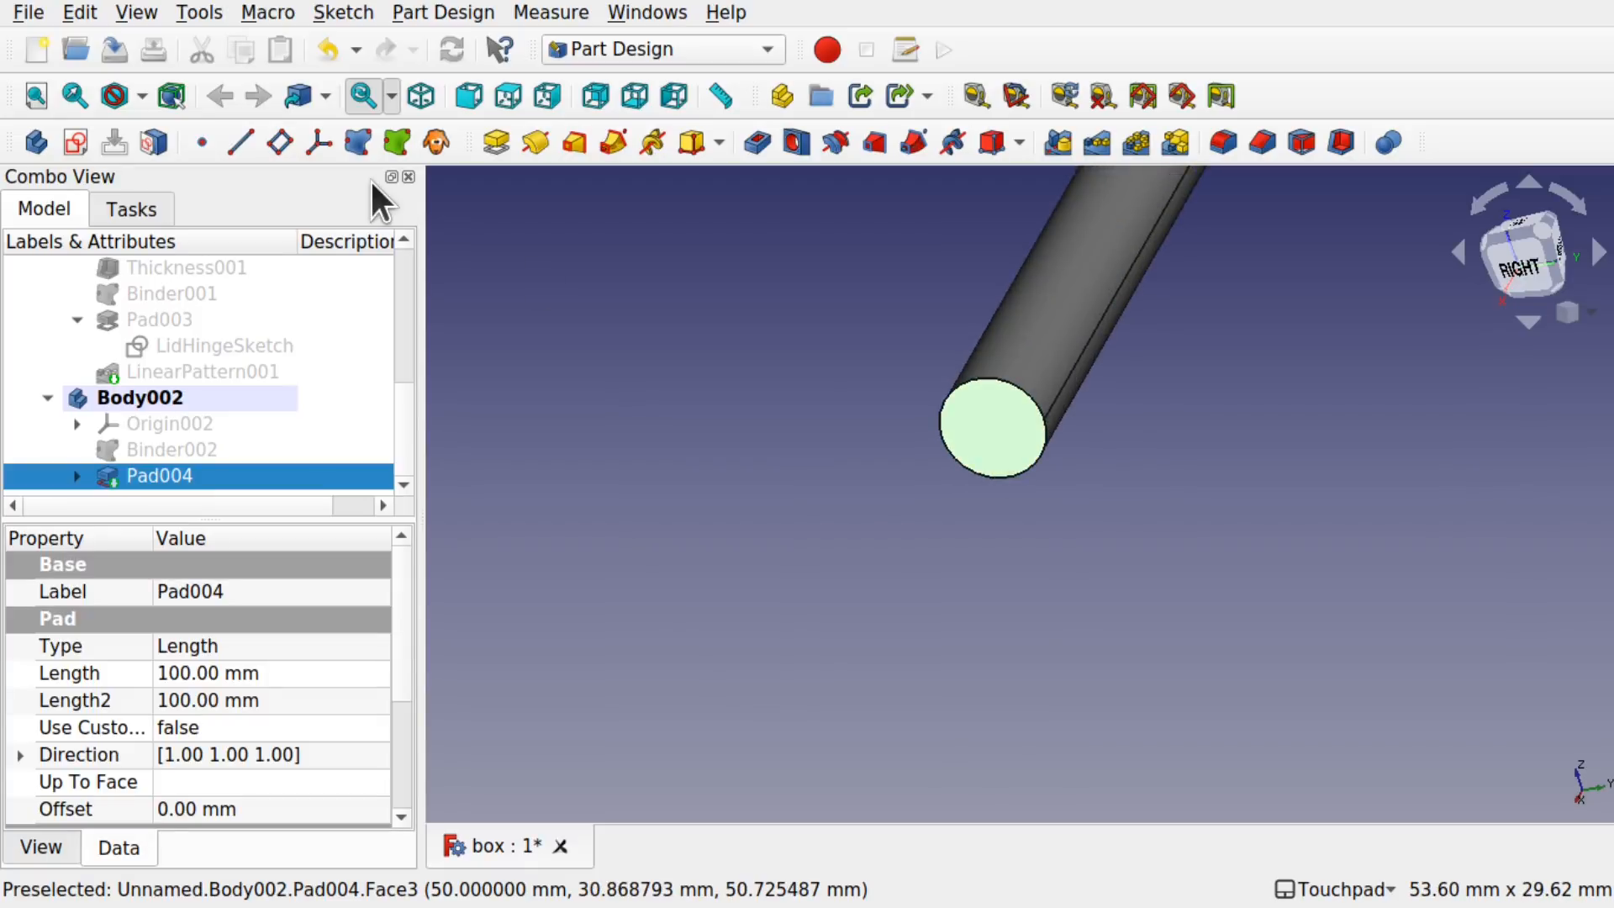
left_click(72, 139)
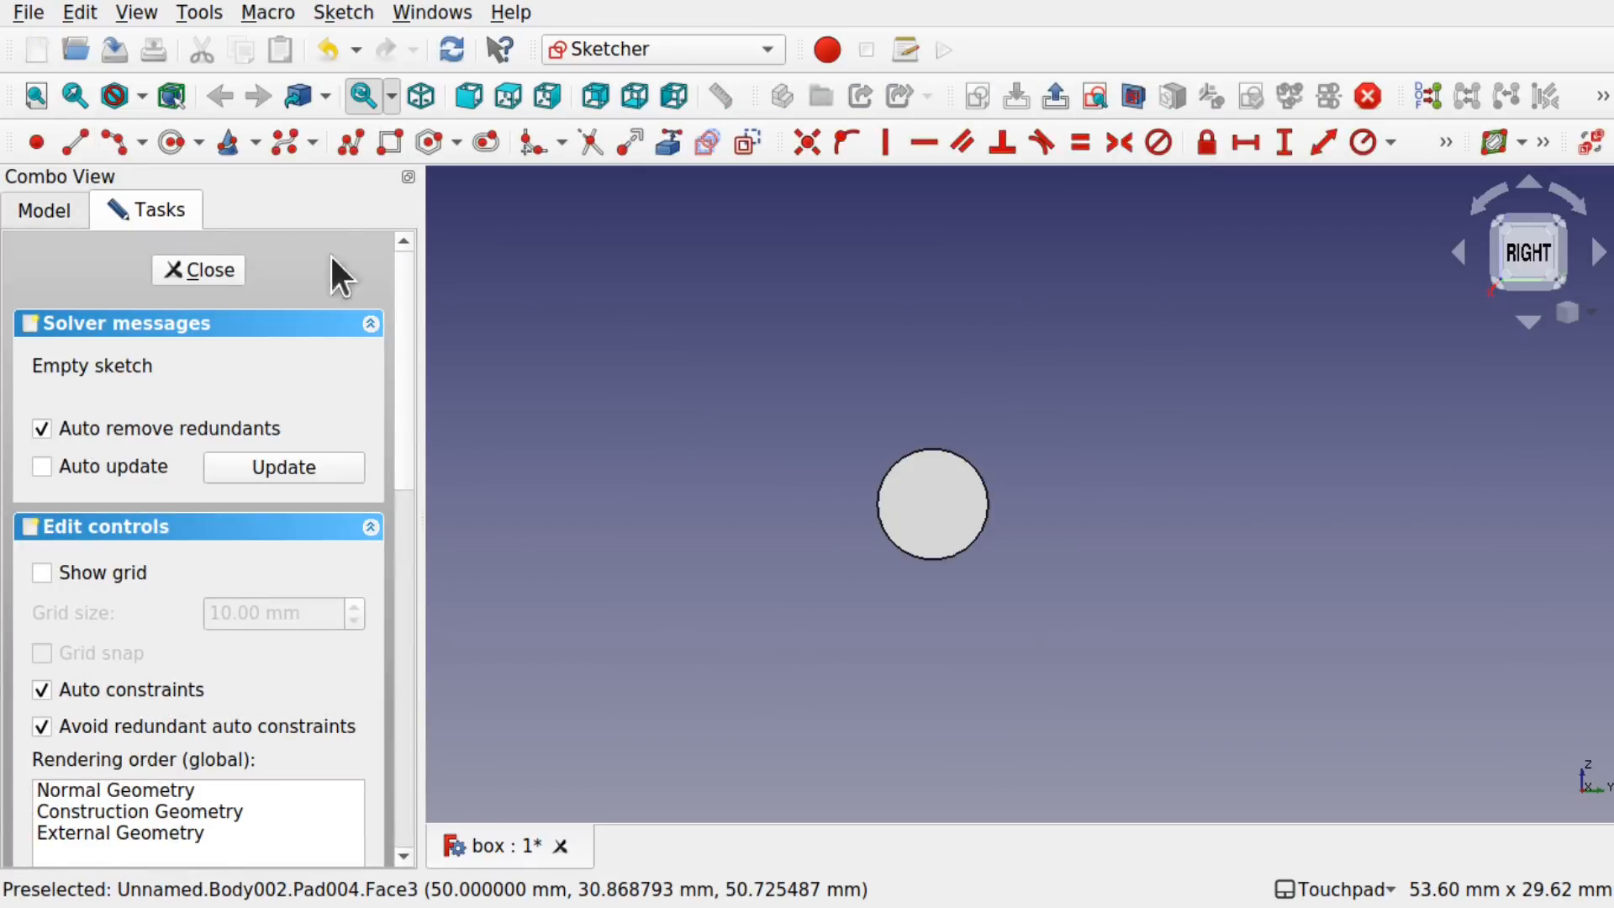
left_click(172, 141)
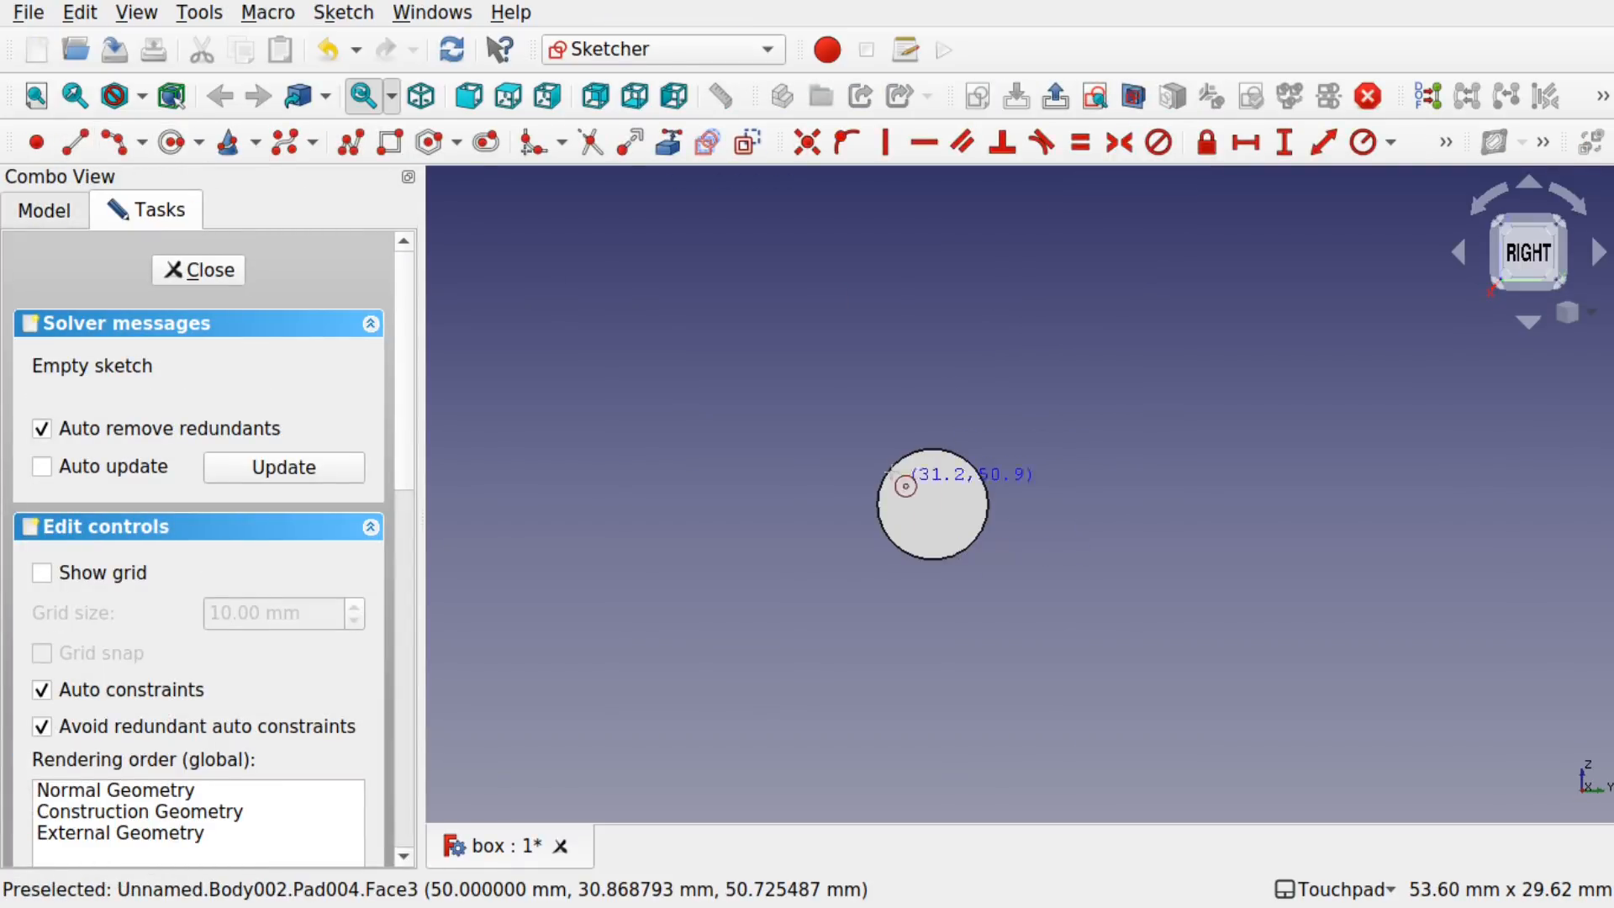
left_click(671, 144)
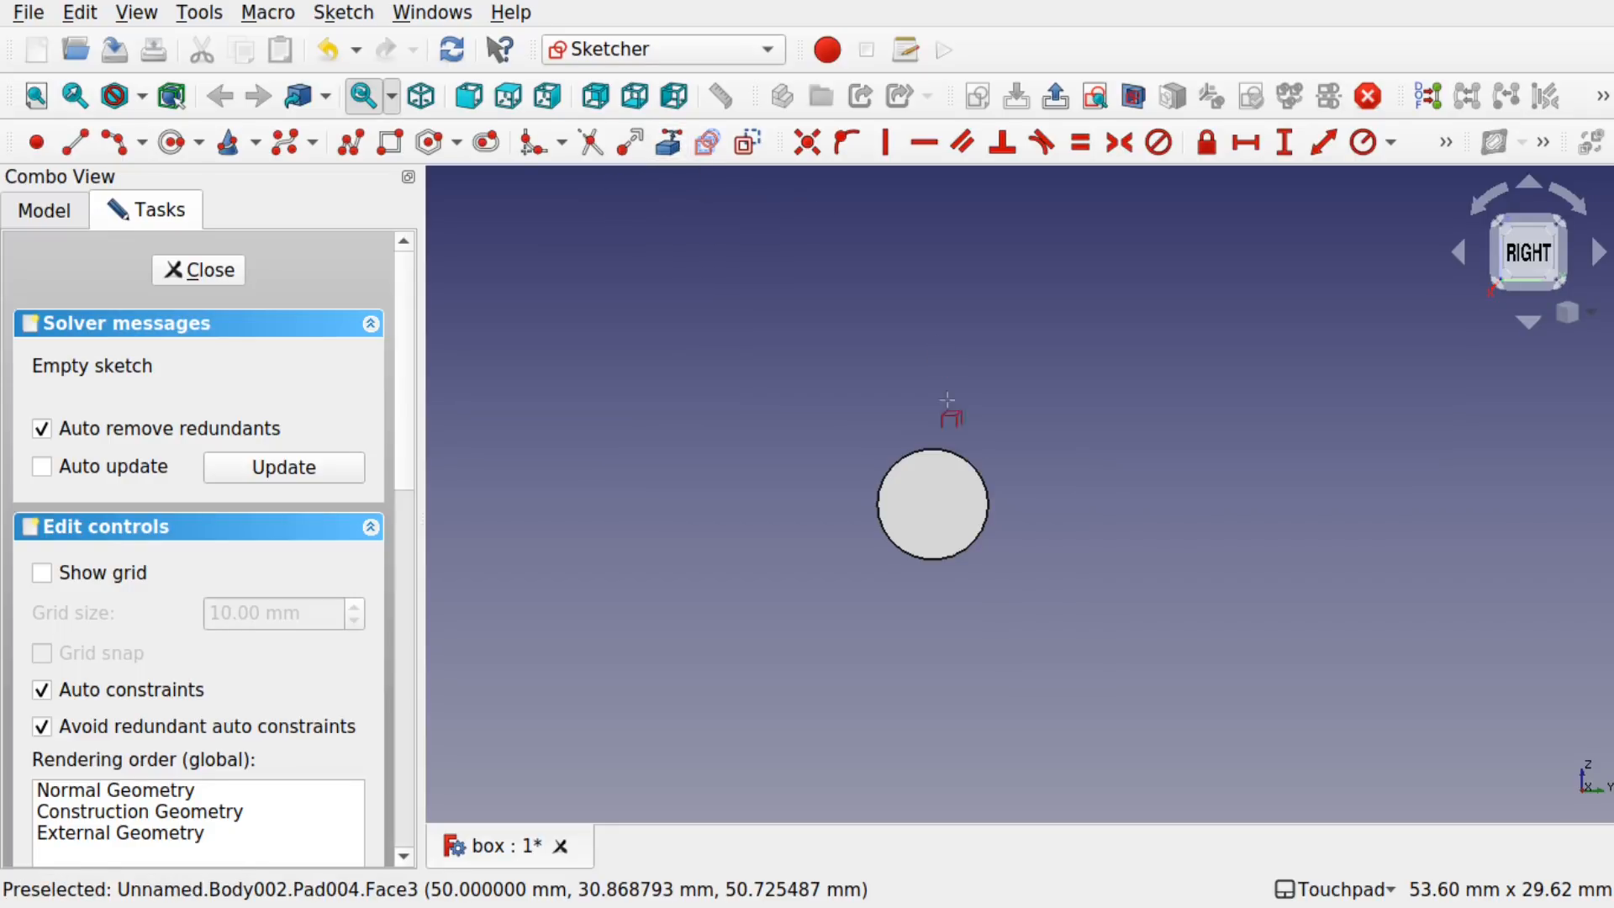
left_click(963, 453)
Step: Draw a circle of about 3.2 mm radius centred on the pin's end face for the pin head
left_click(170, 143)
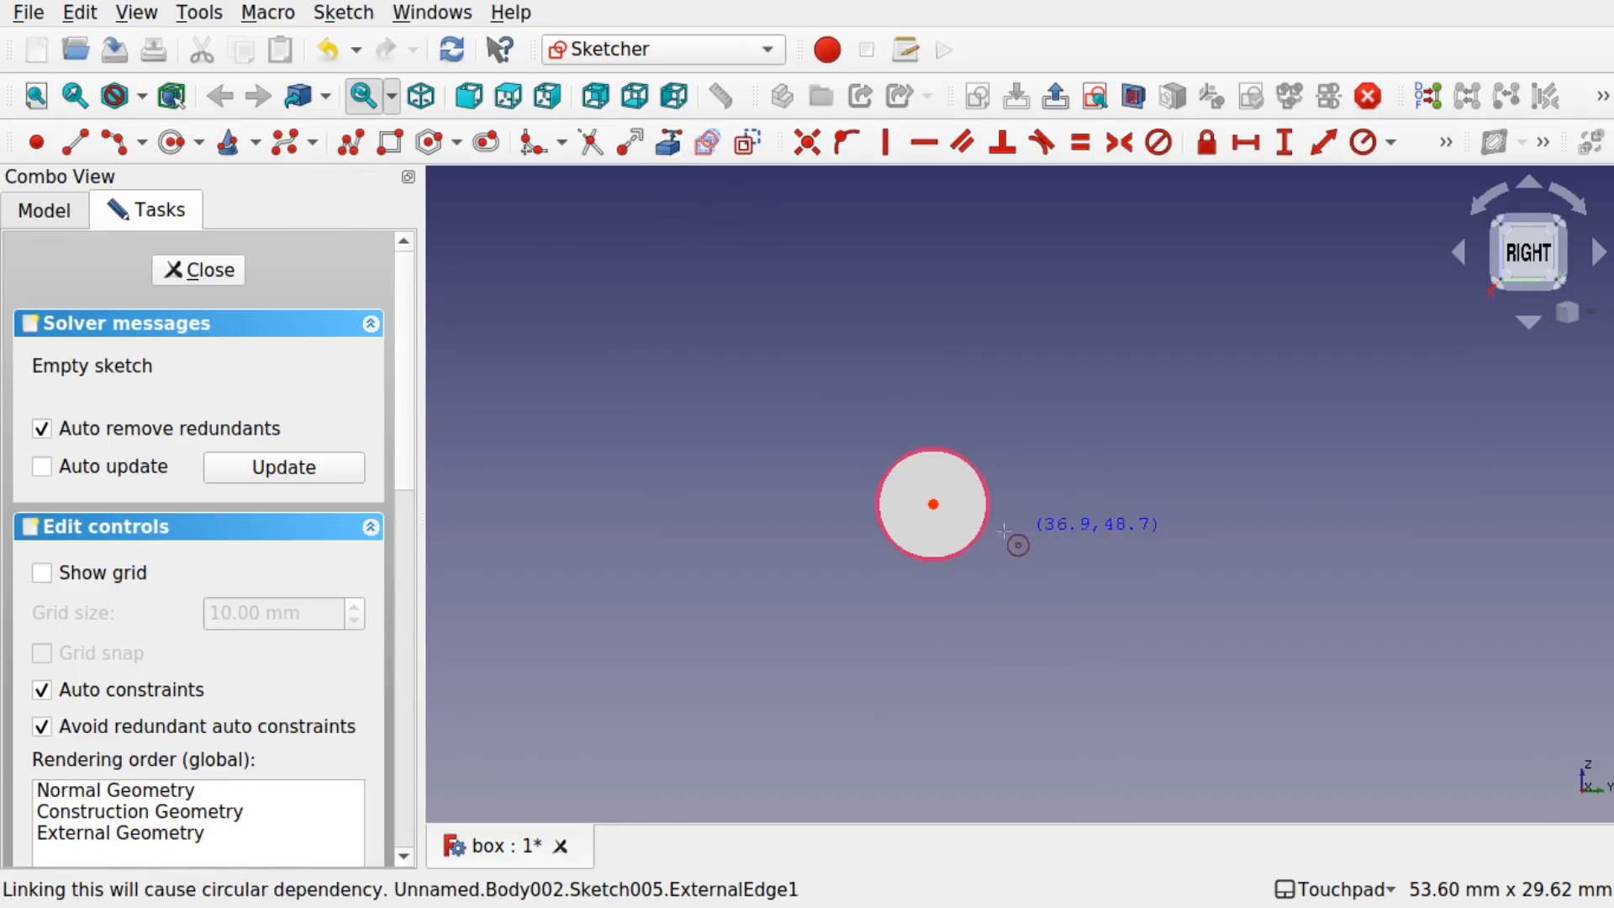
left_click(933, 505)
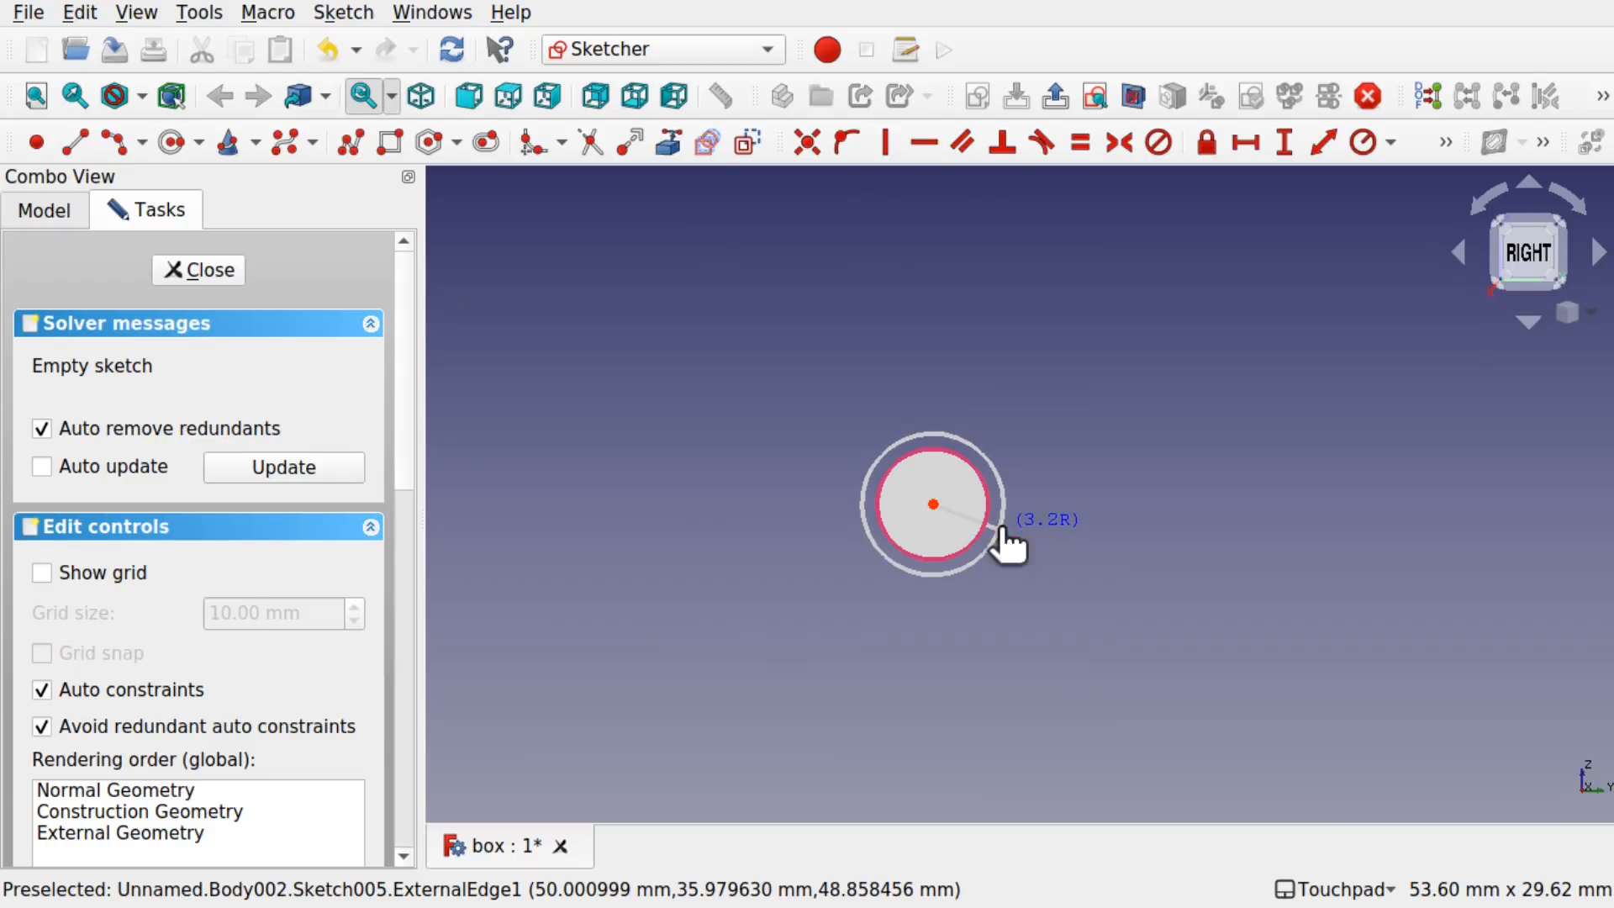
left_click(1004, 526)
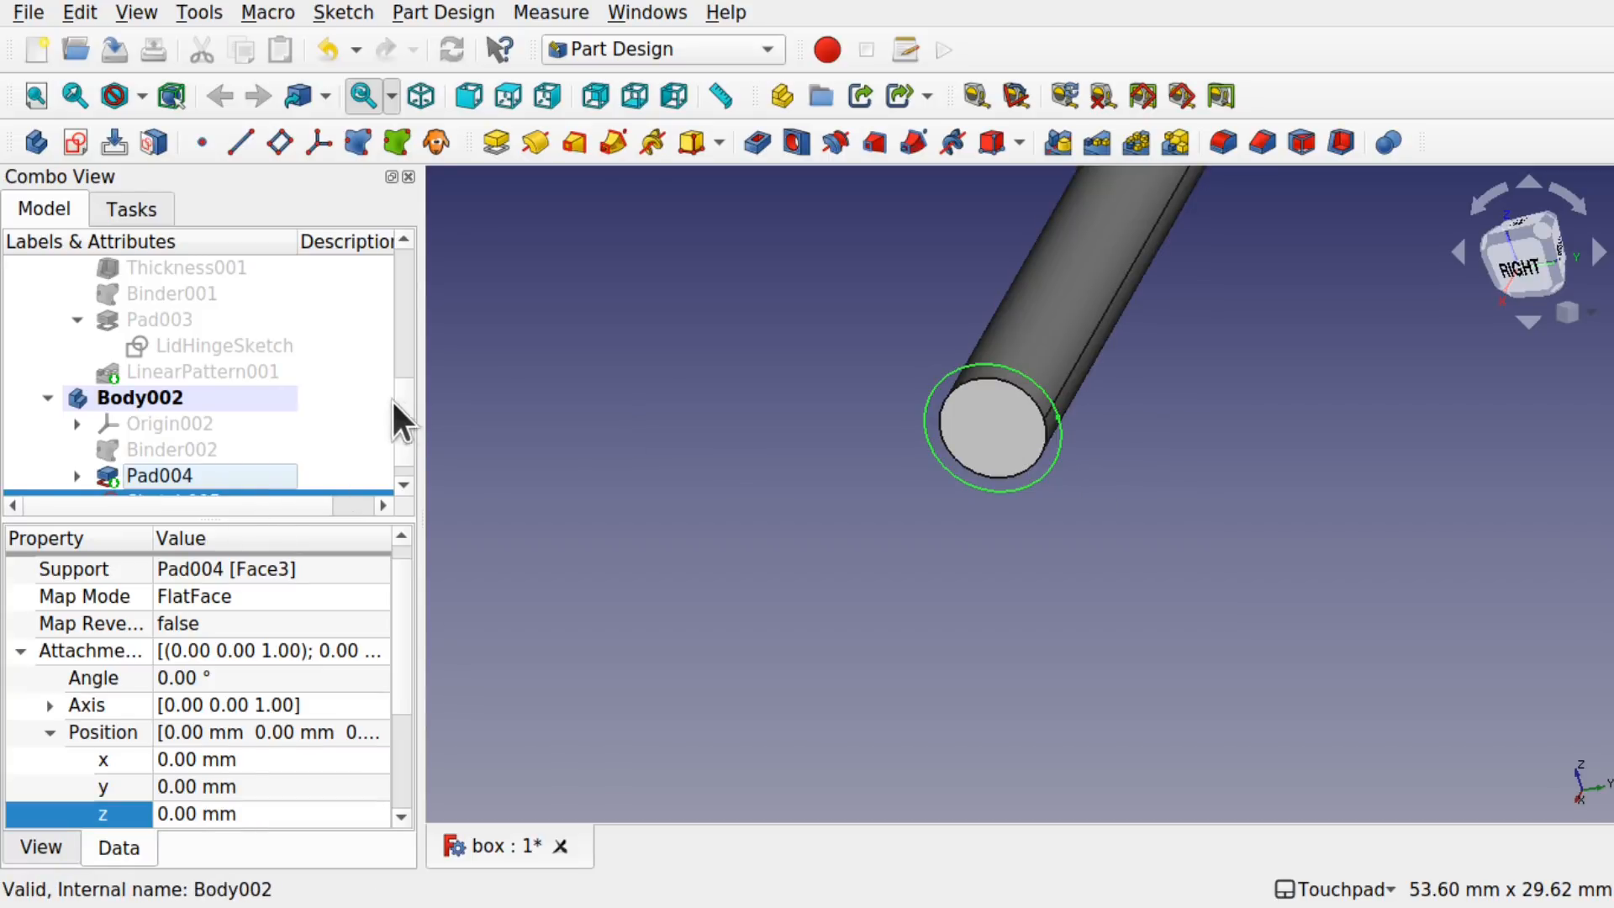
Step: Pad the pin head sketch outward by 2 mm to form the head at the pin's end
scroll(401, 447, "down", 1)
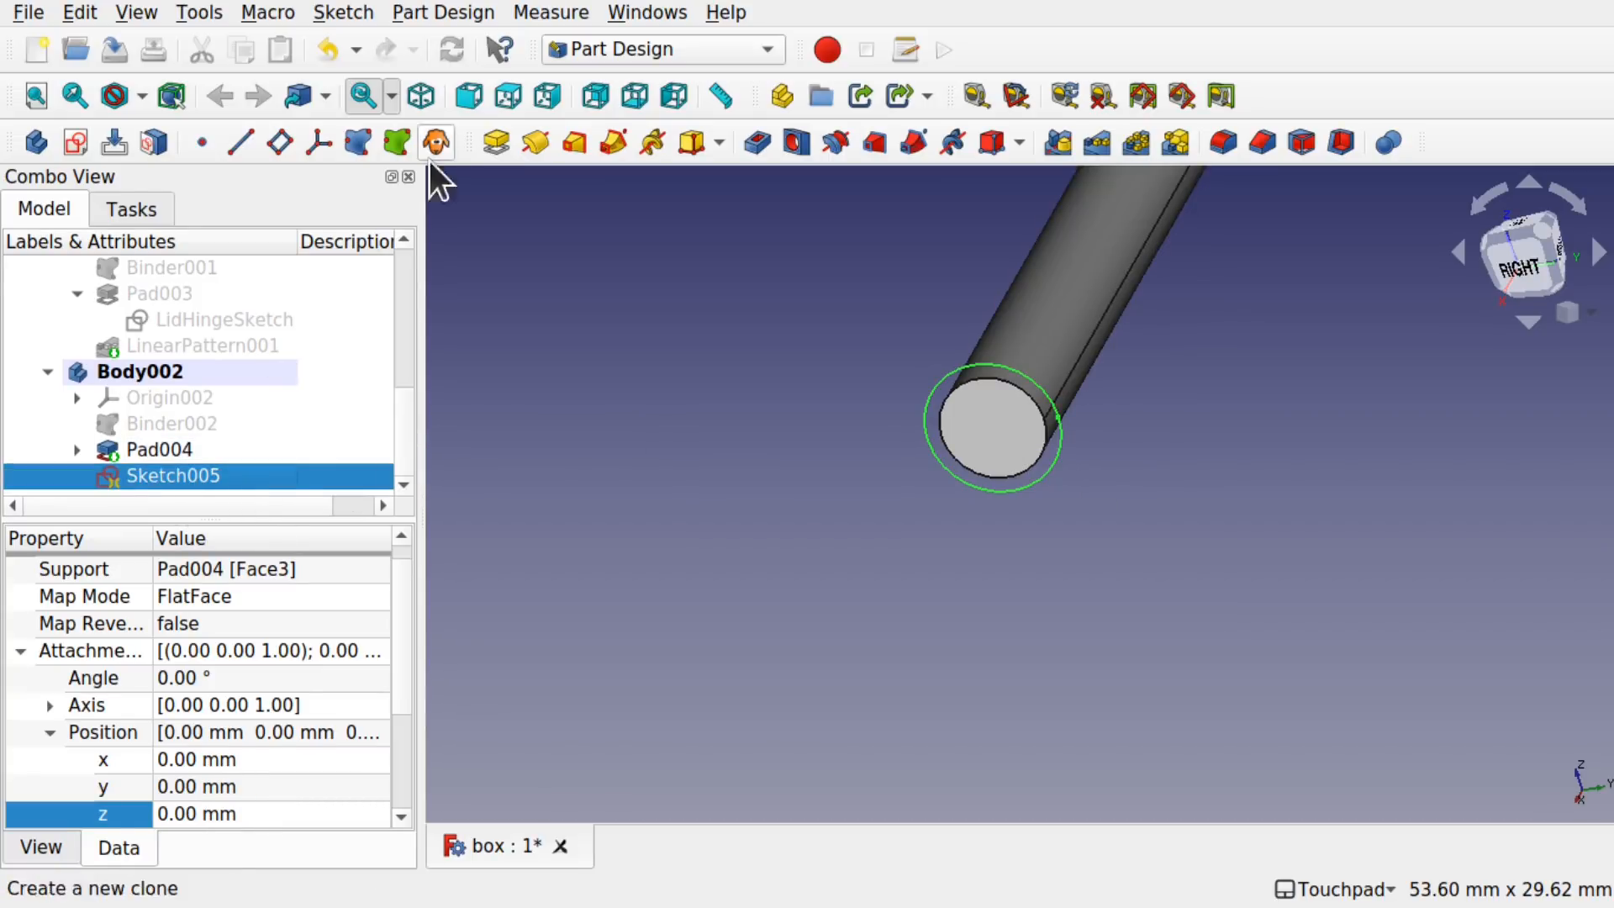
left_click(487, 150)
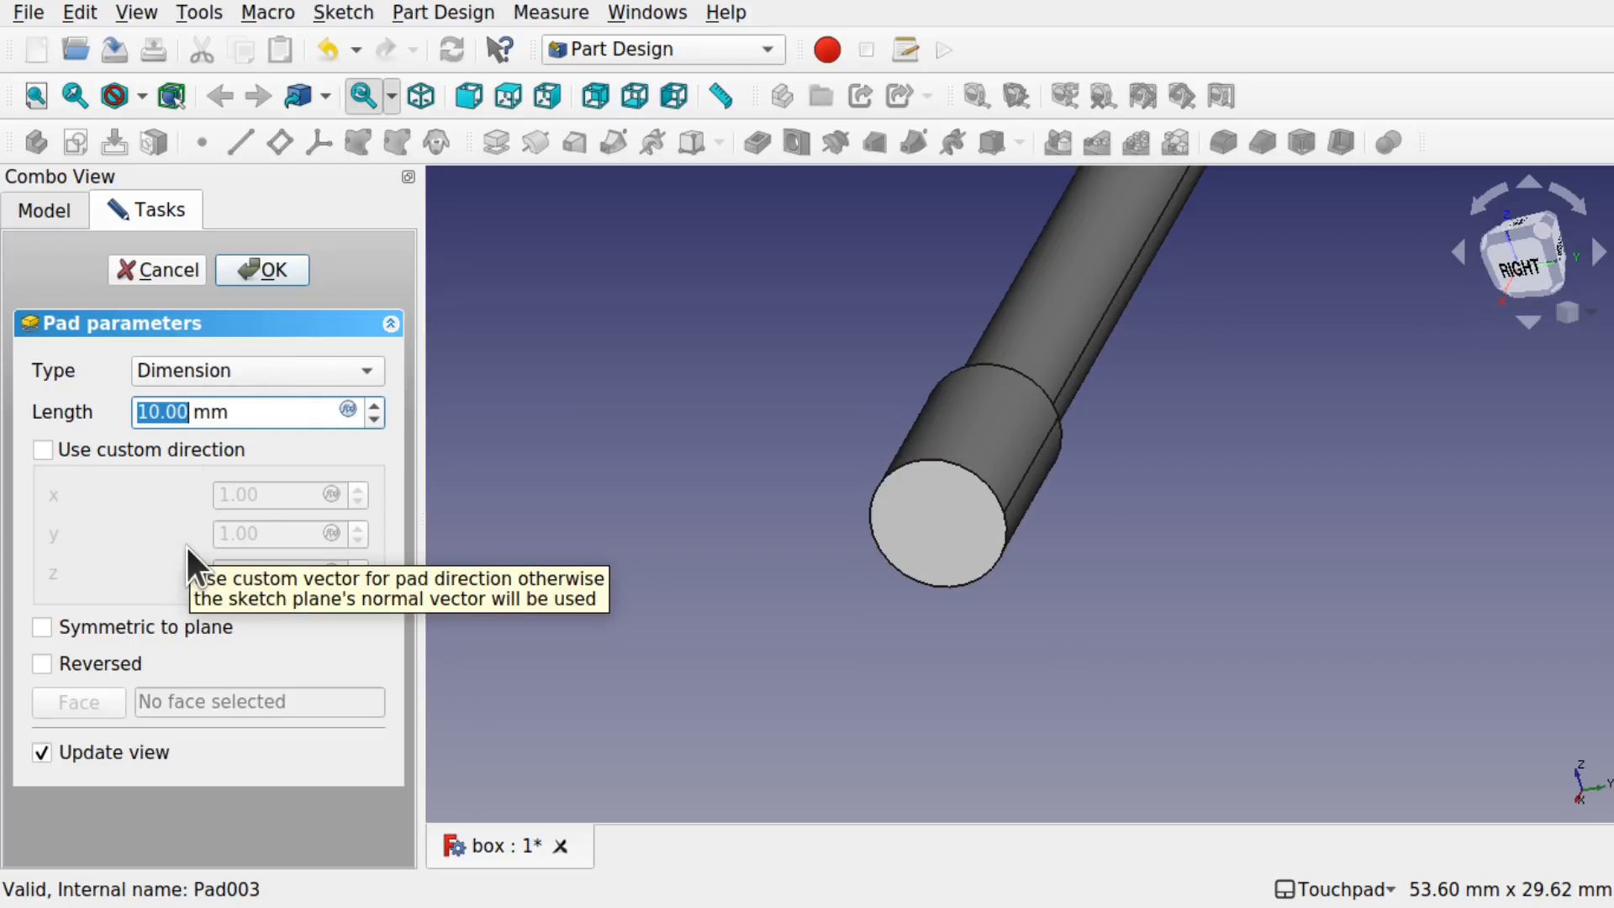
type("2")
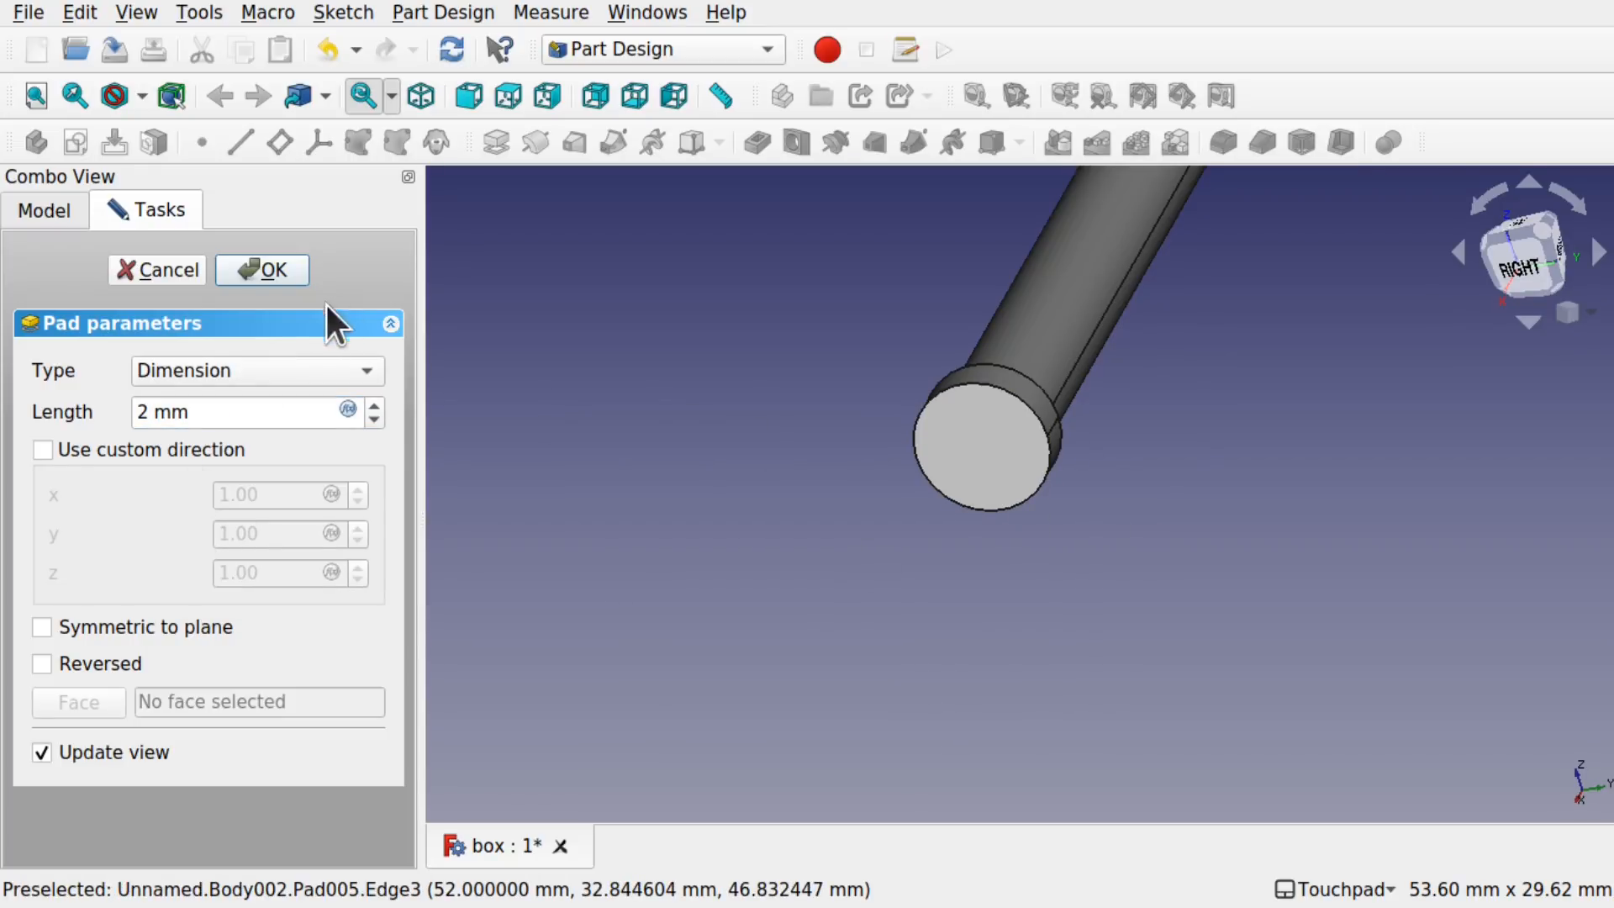
left_click(259, 266)
left_click_drag(1118, 350, 1119, 376, "alt")
left_click_drag(1119, 376, 773, 745, "shift")
left_click_drag(1147, 280, 1090, 334, "alt")
scroll(1091, 335, "down", 7)
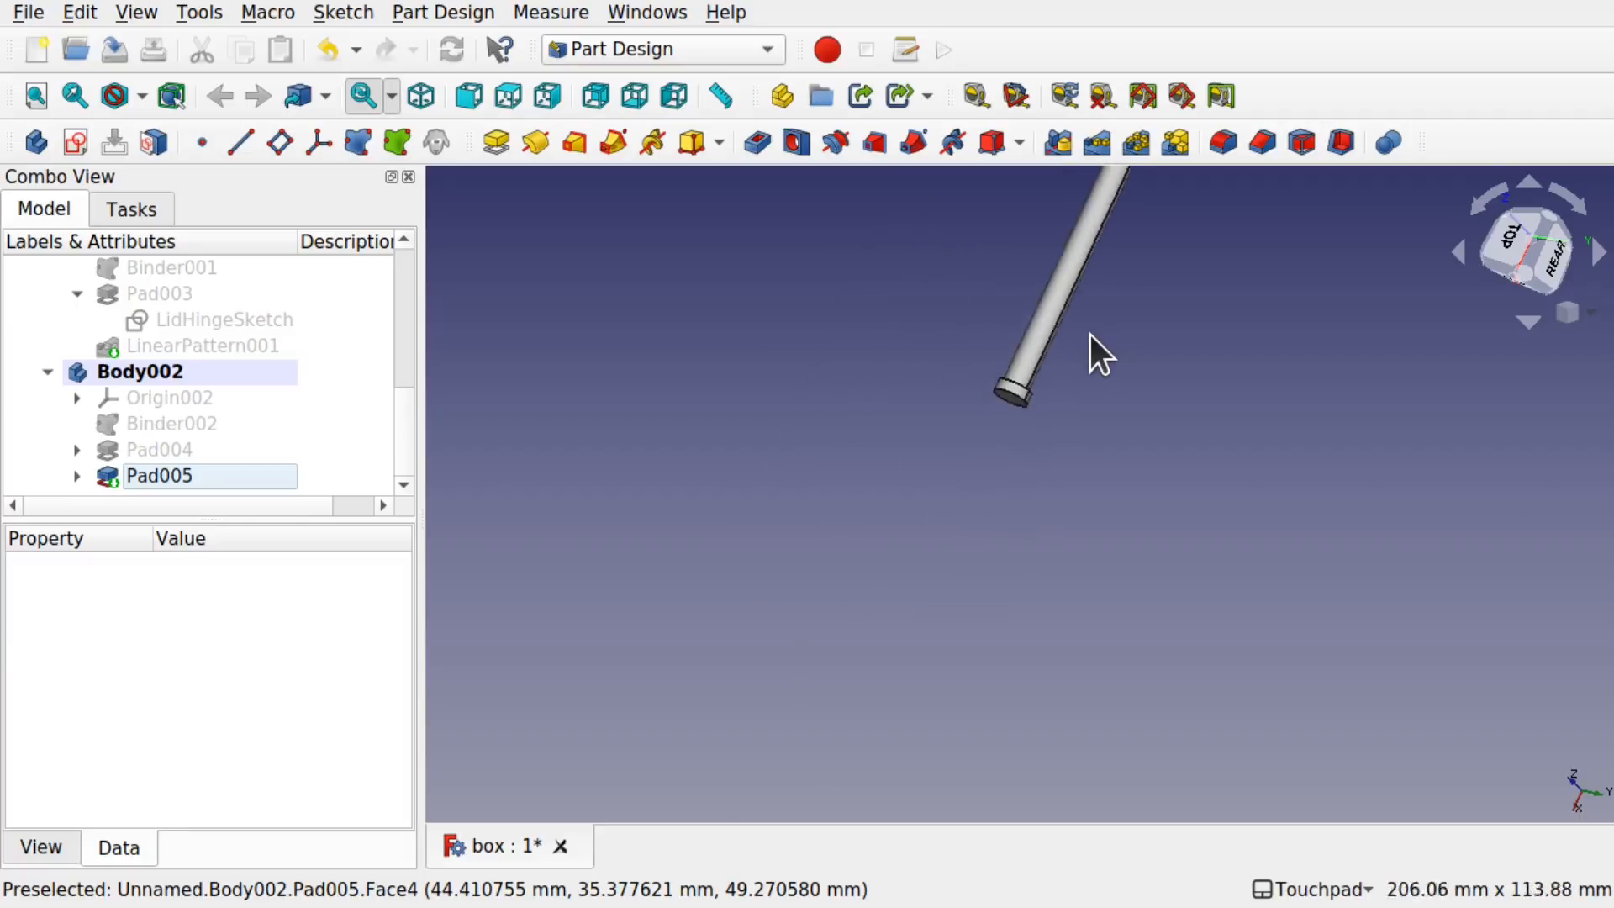
Step: Start a sketch on the pin's headless end face and reference the existing head's outer circular edge as external geometry
scroll(1090, 335, "up", 1)
left_click_drag(1106, 271, 954, 695, "shift")
left_click_drag(1053, 440, 966, 669, "alt")
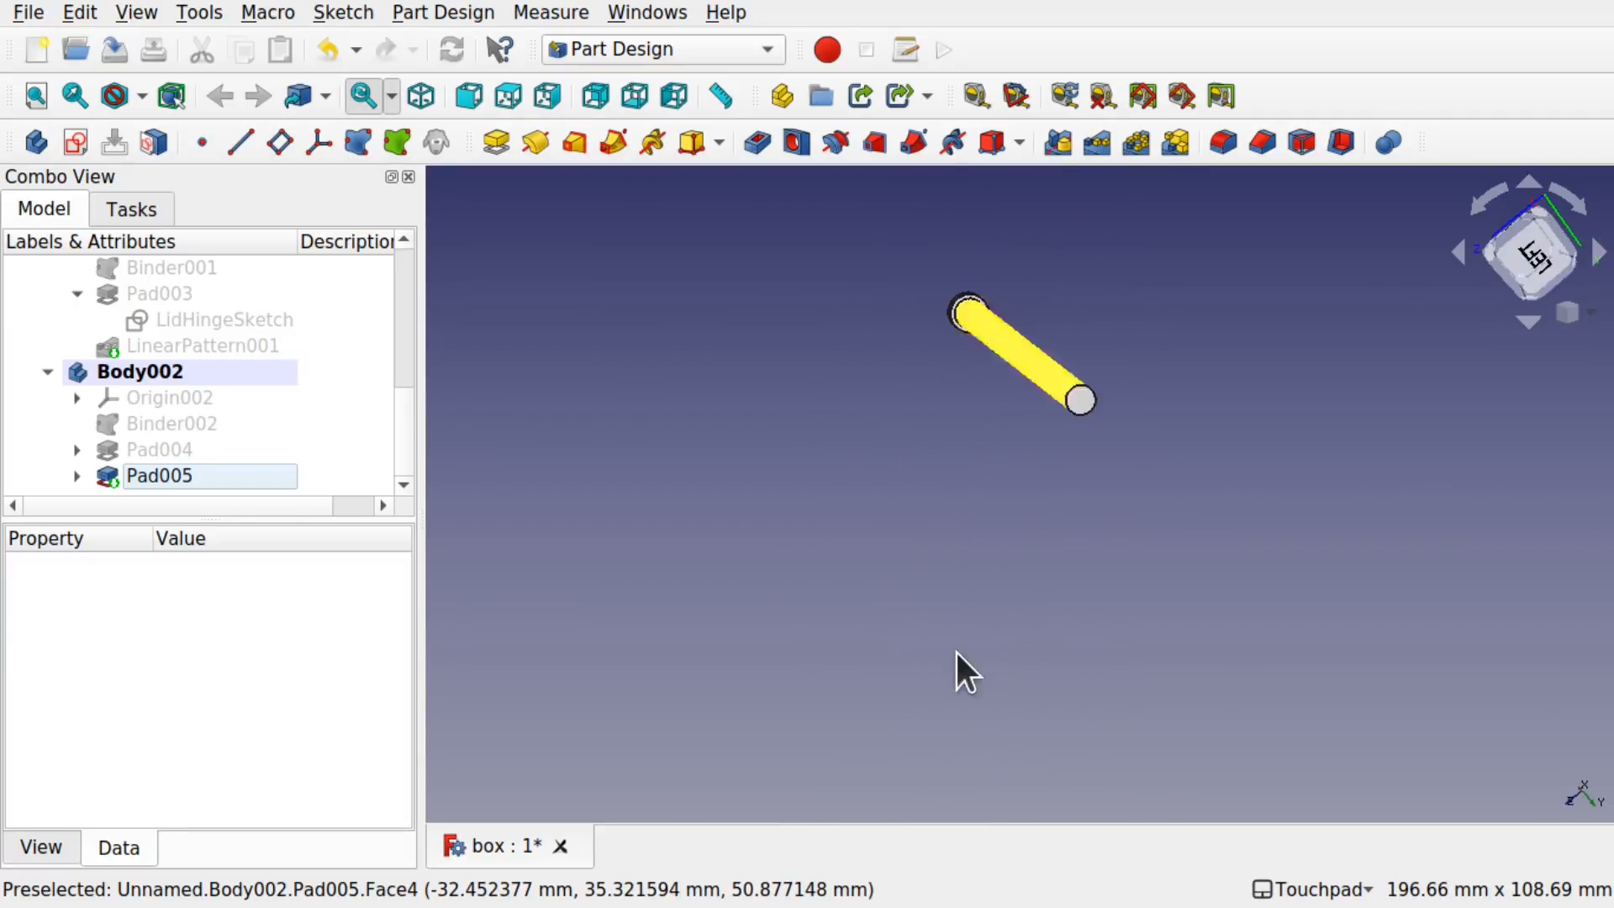
left_click(1082, 399)
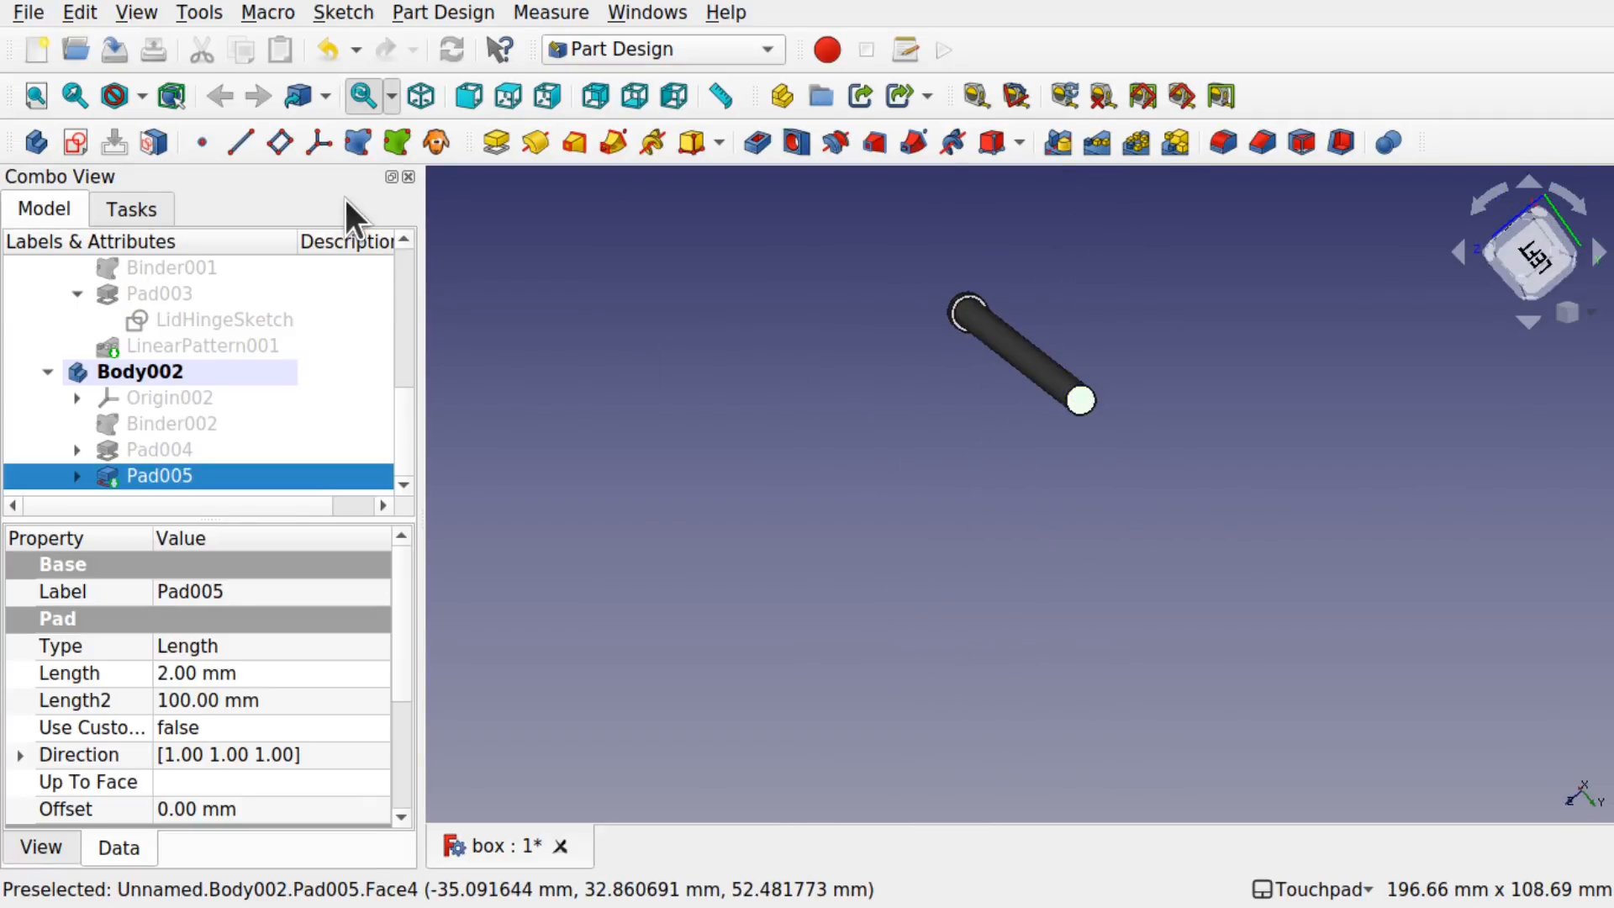
left_click(82, 140)
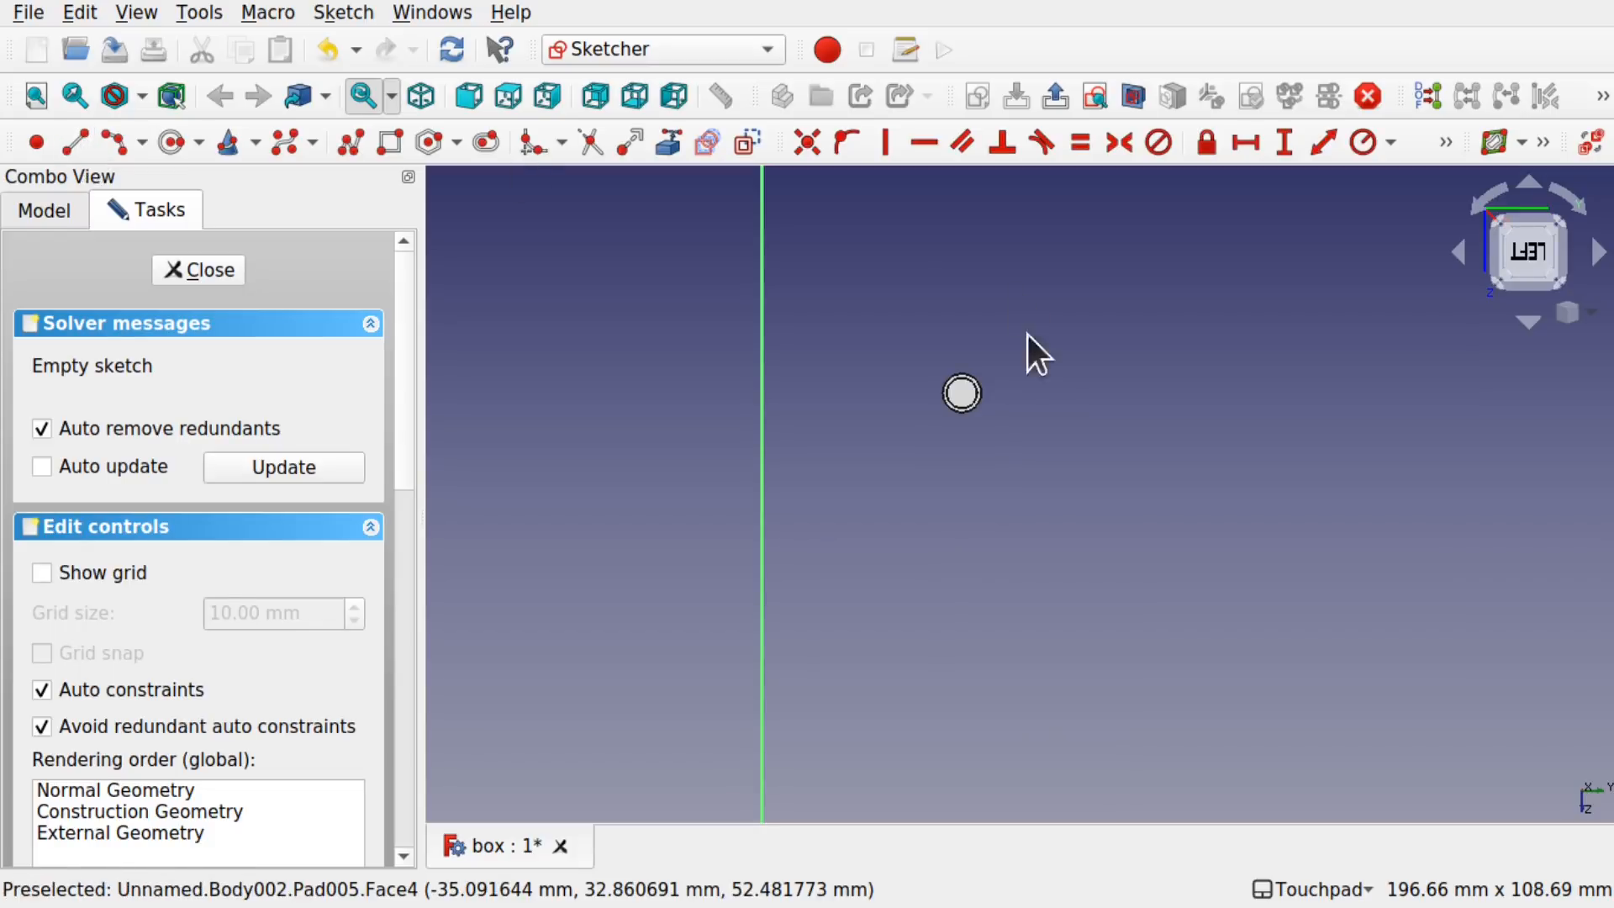
scroll(958, 376, "up", 10)
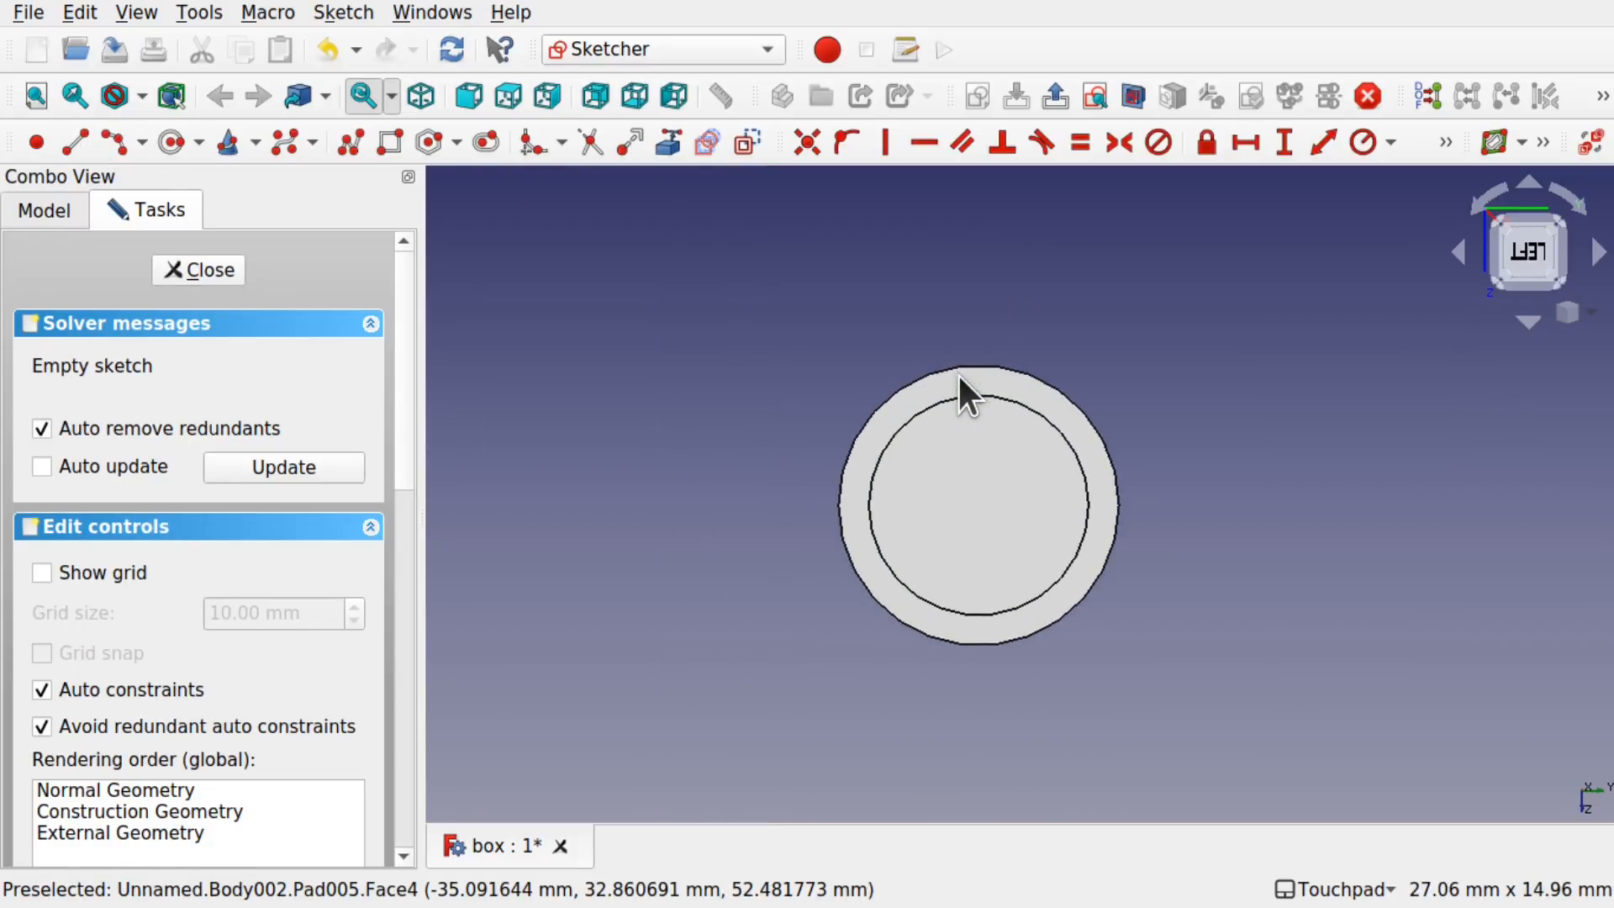
mouse_move(954, 372)
left_mouse_down("shift")
mouse_move(969, 383)
mouse_move(975, 359)
left_mouse_up("shift")
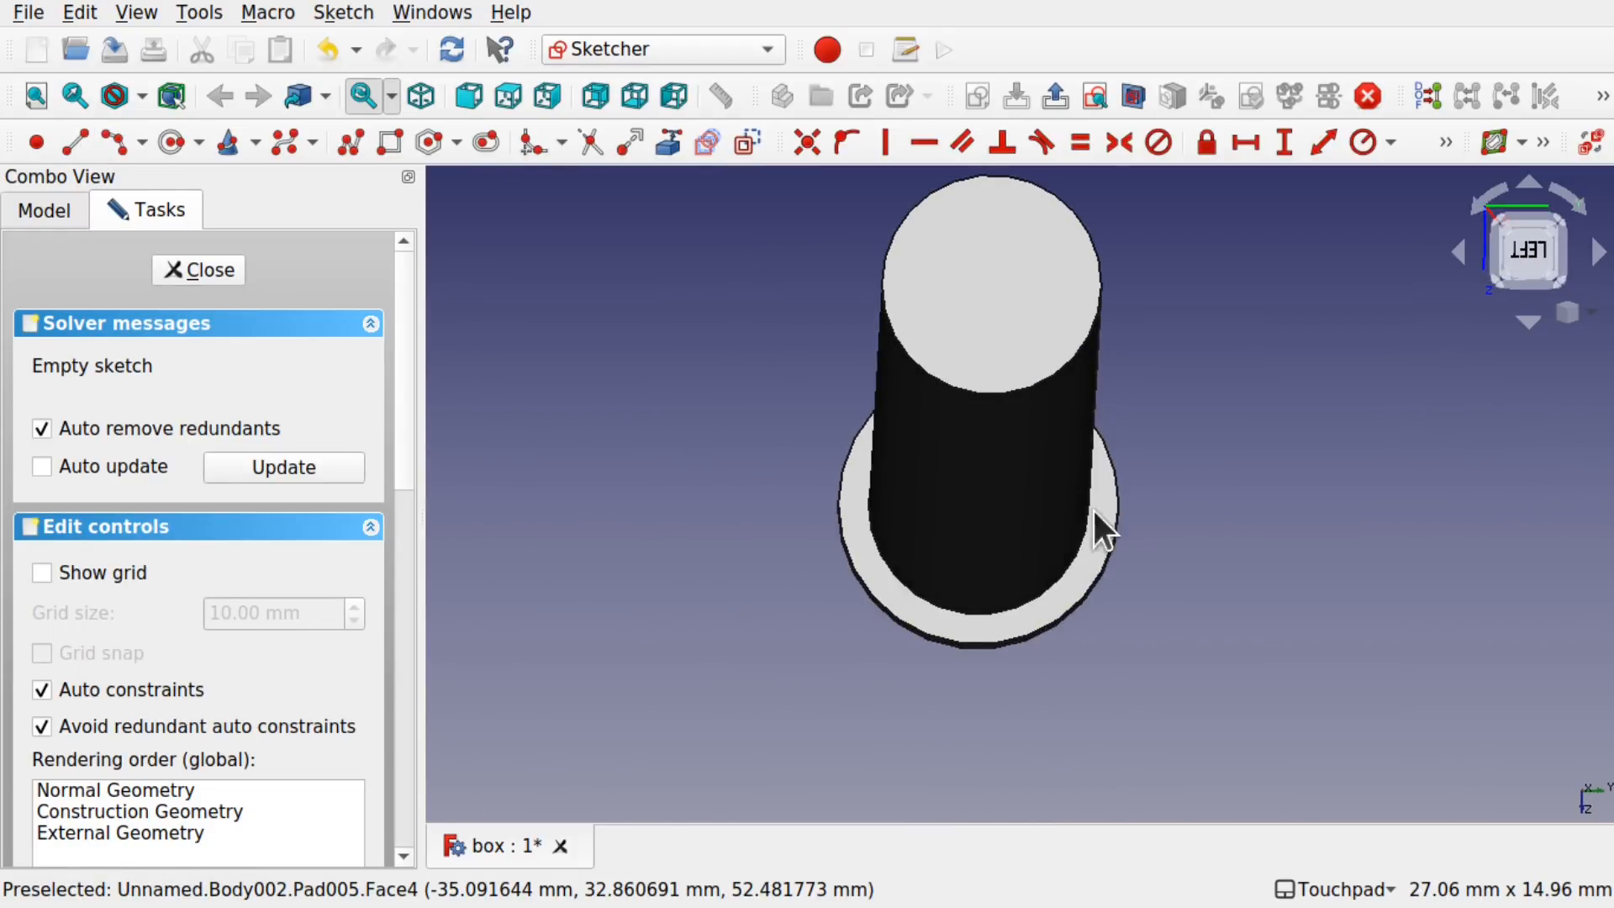
left_click(676, 150)
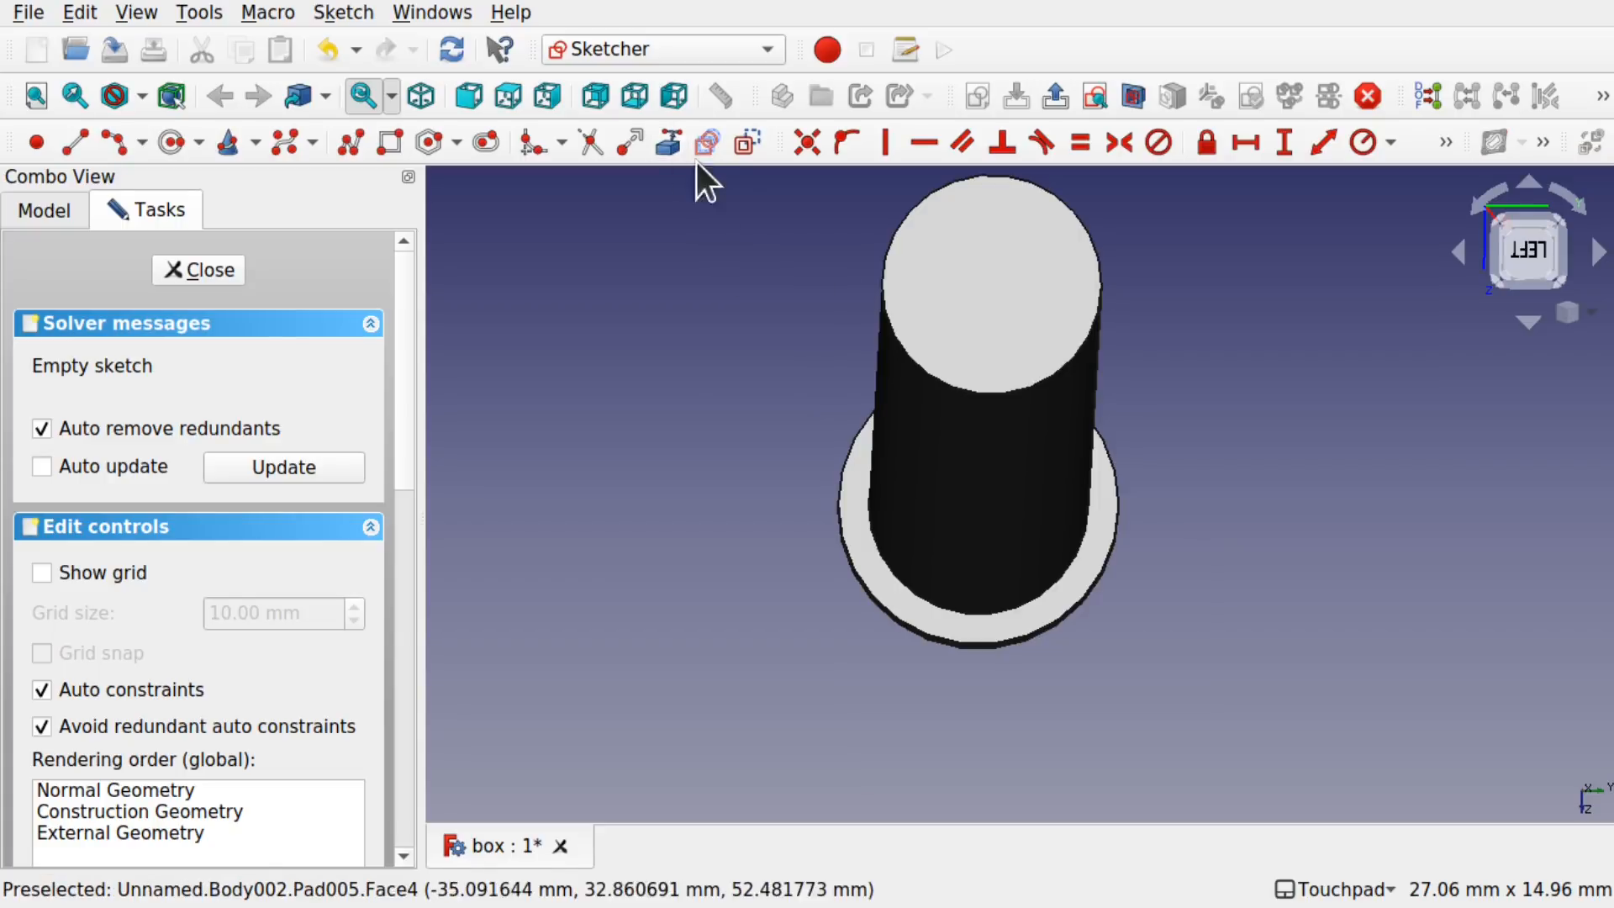
left_click(1113, 528)
left_click_drag(1018, 253, 990, 450, "shift")
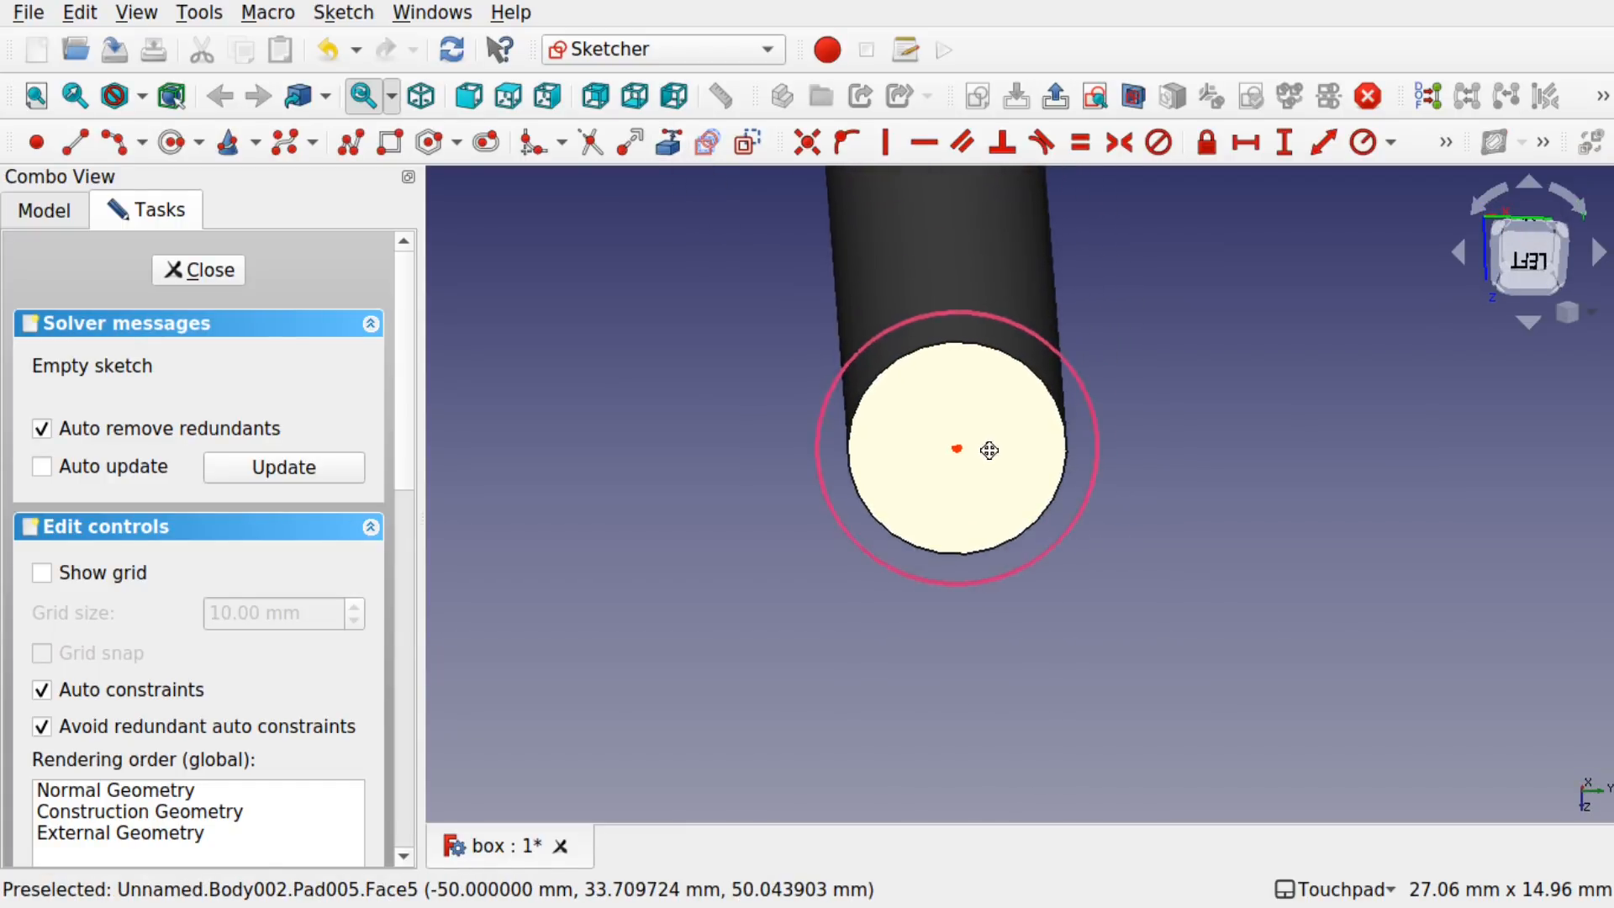
Step: Draw a circle centred on the pin's end face and constrain it equal to the referenced head edge
left_click(157, 142)
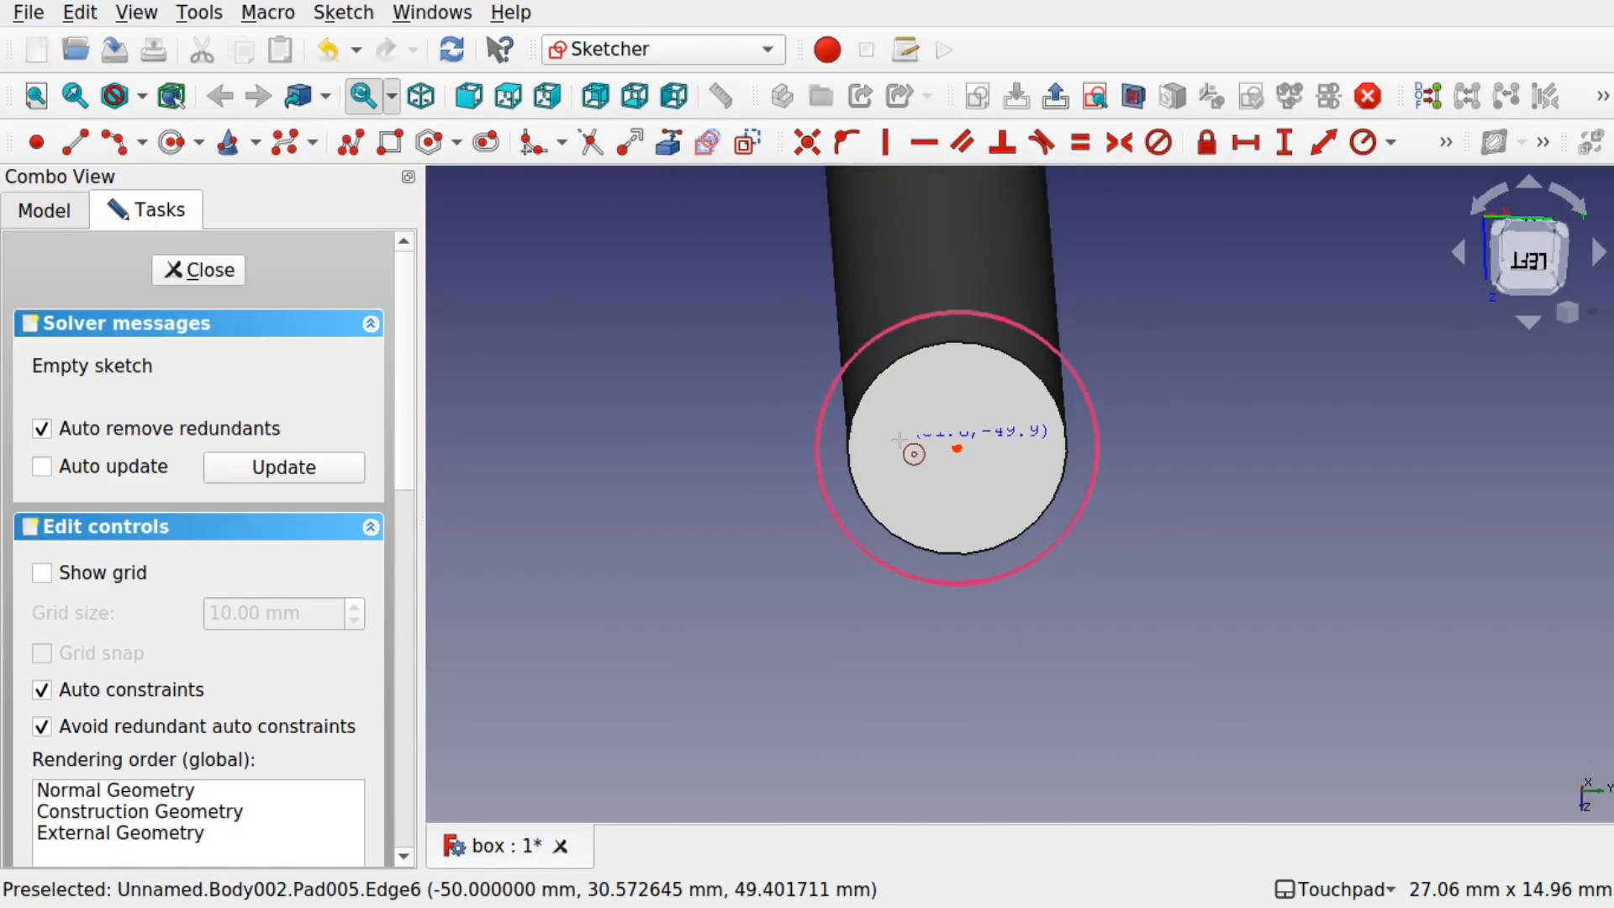
left_click(957, 447)
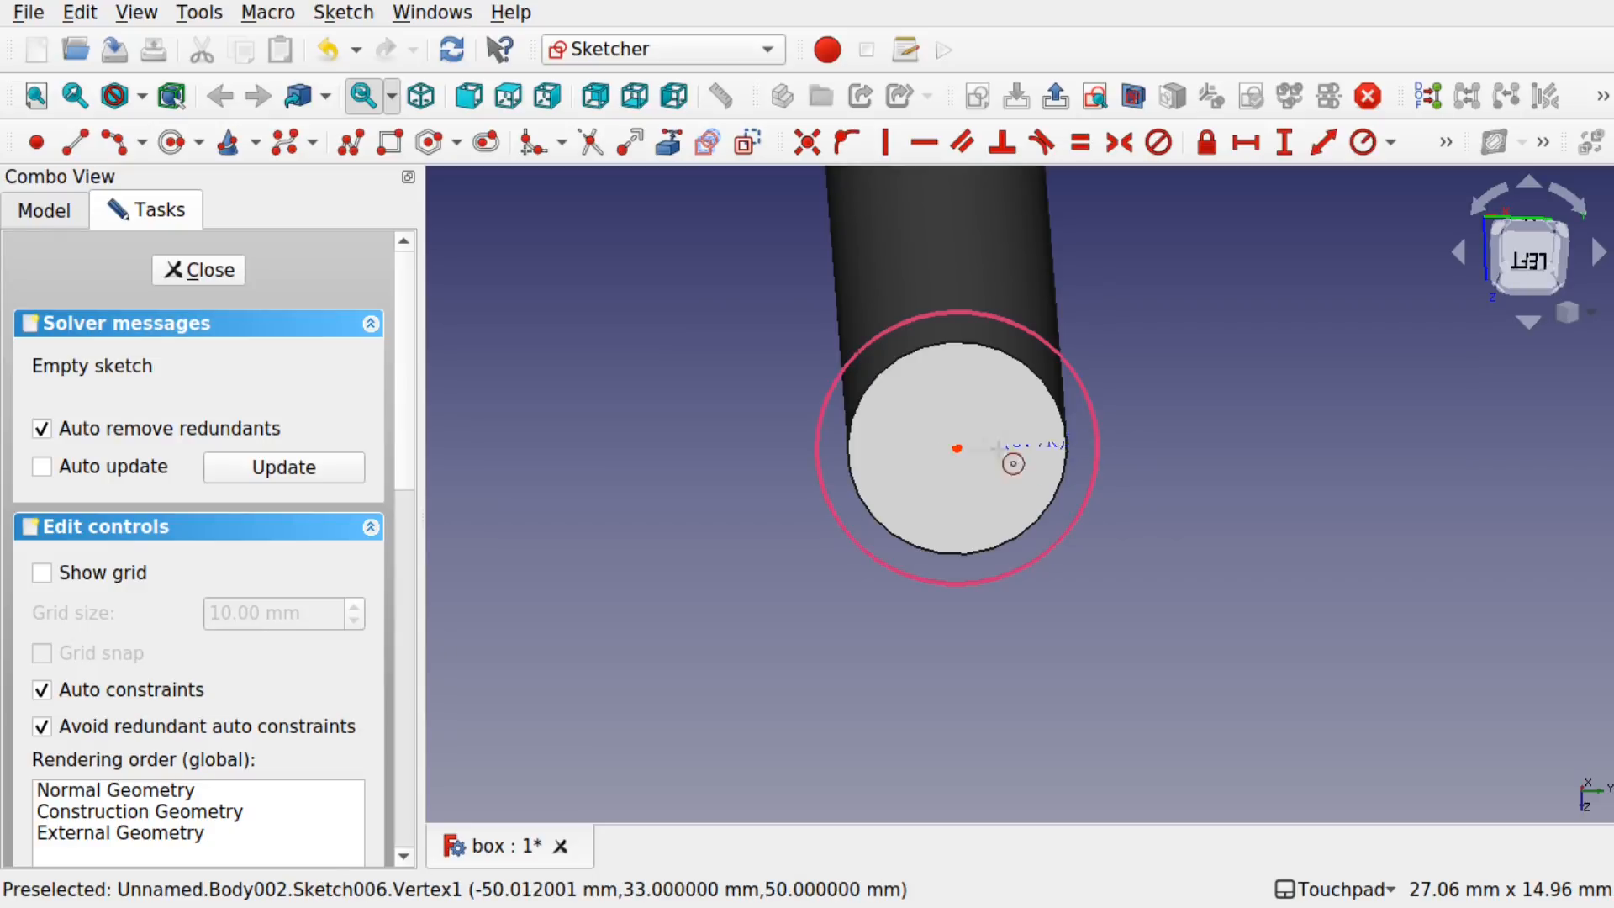
left_click(1089, 460)
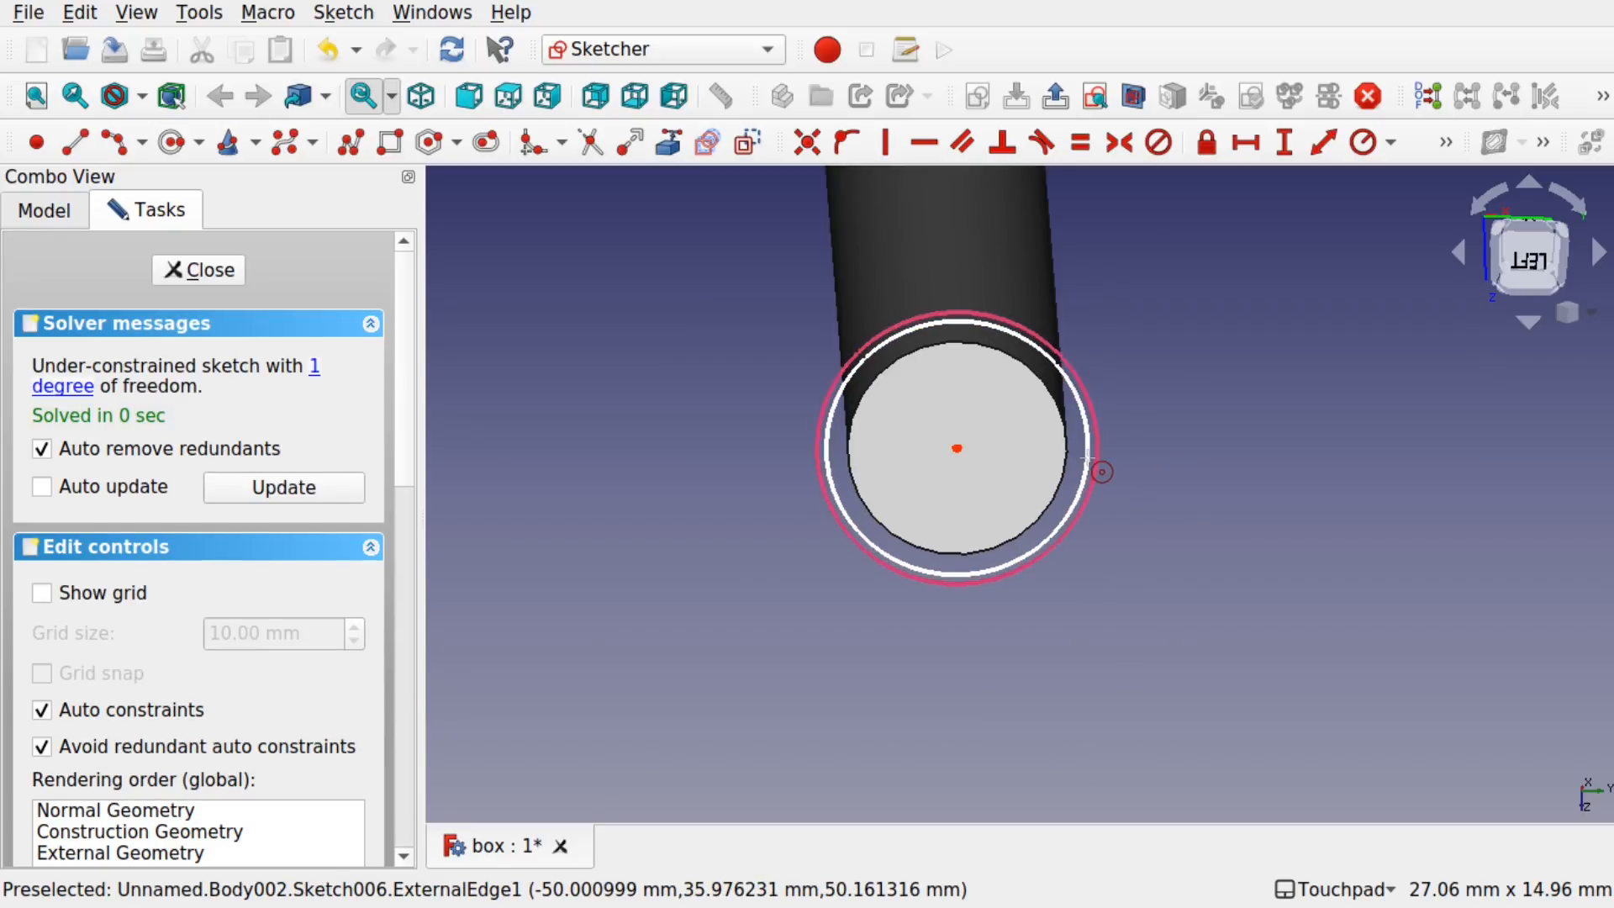
right_click(1084, 453)
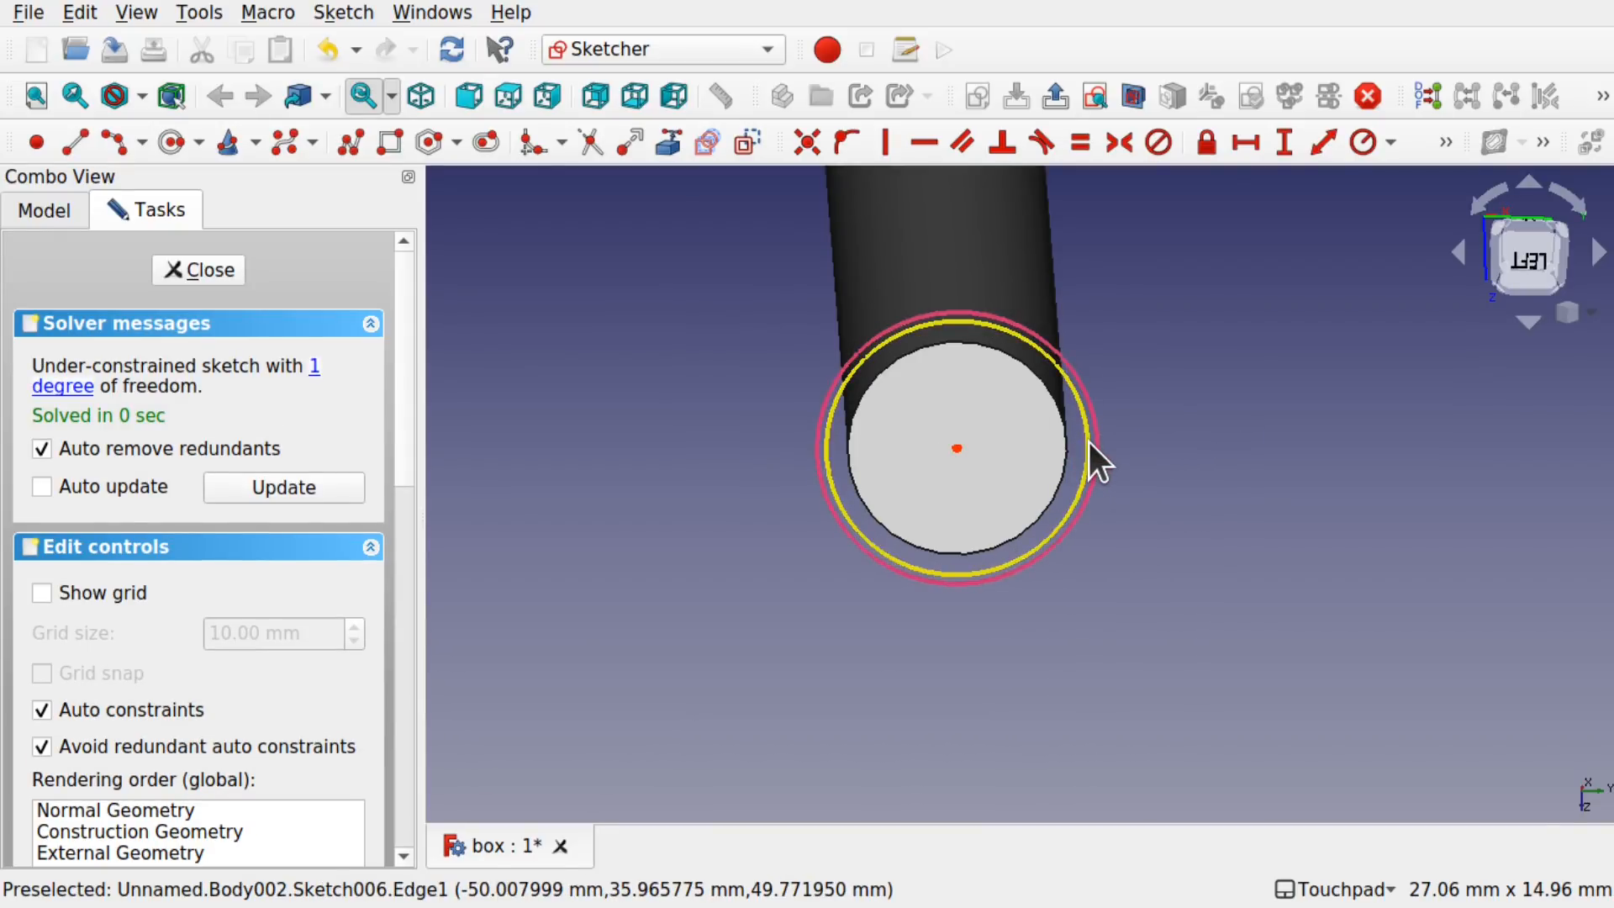
left_click(1088, 442)
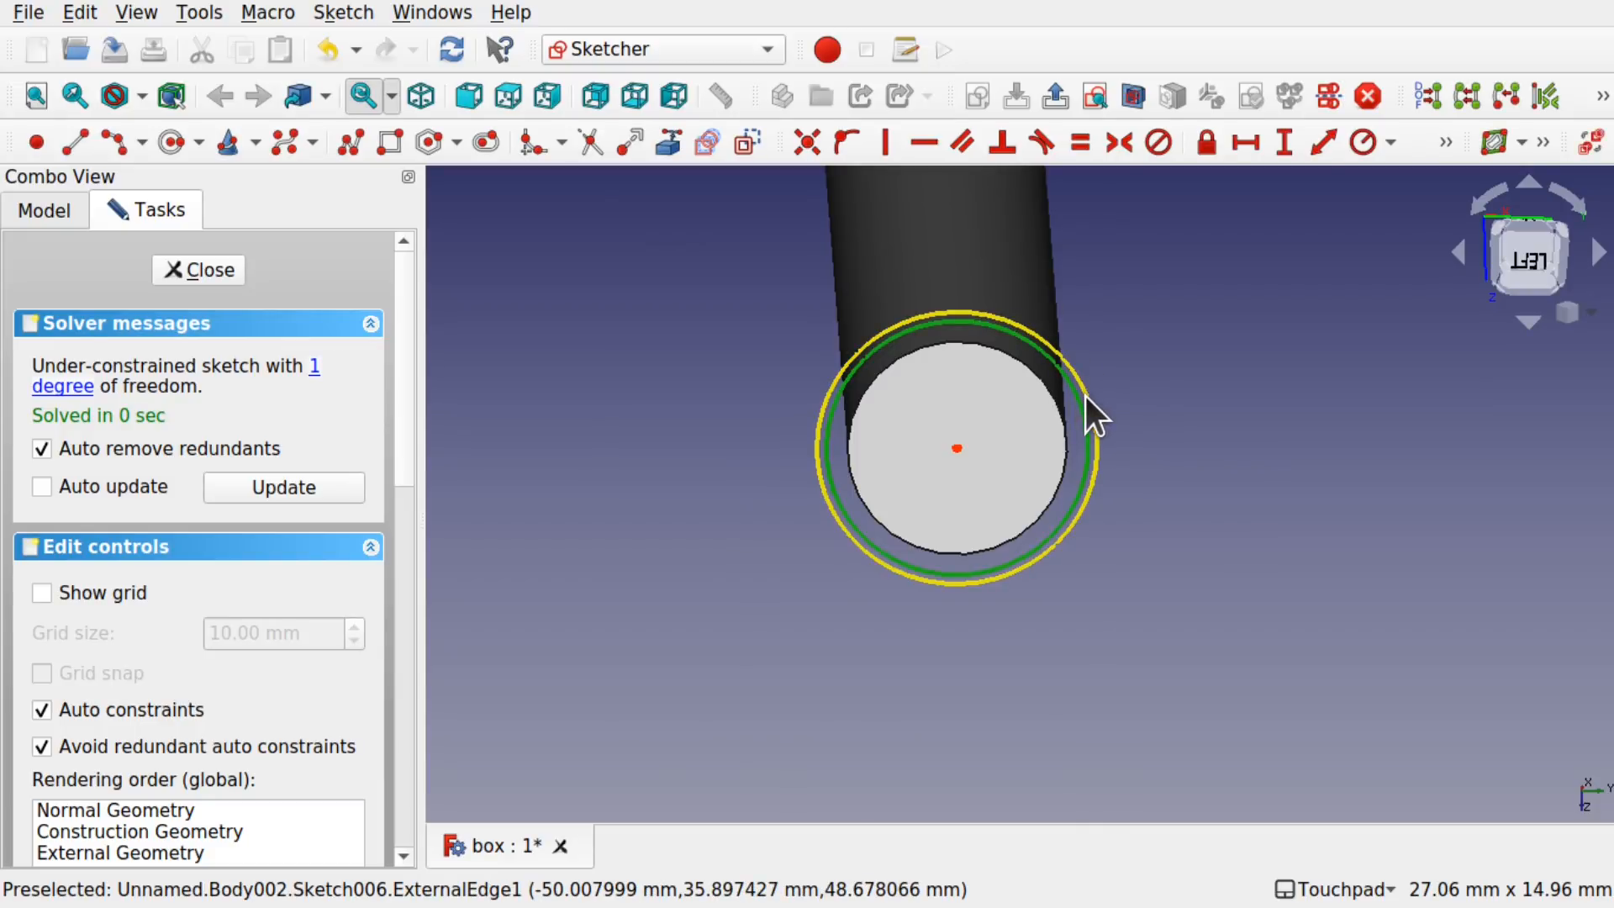
left_click(1085, 395)
left_click(1079, 143)
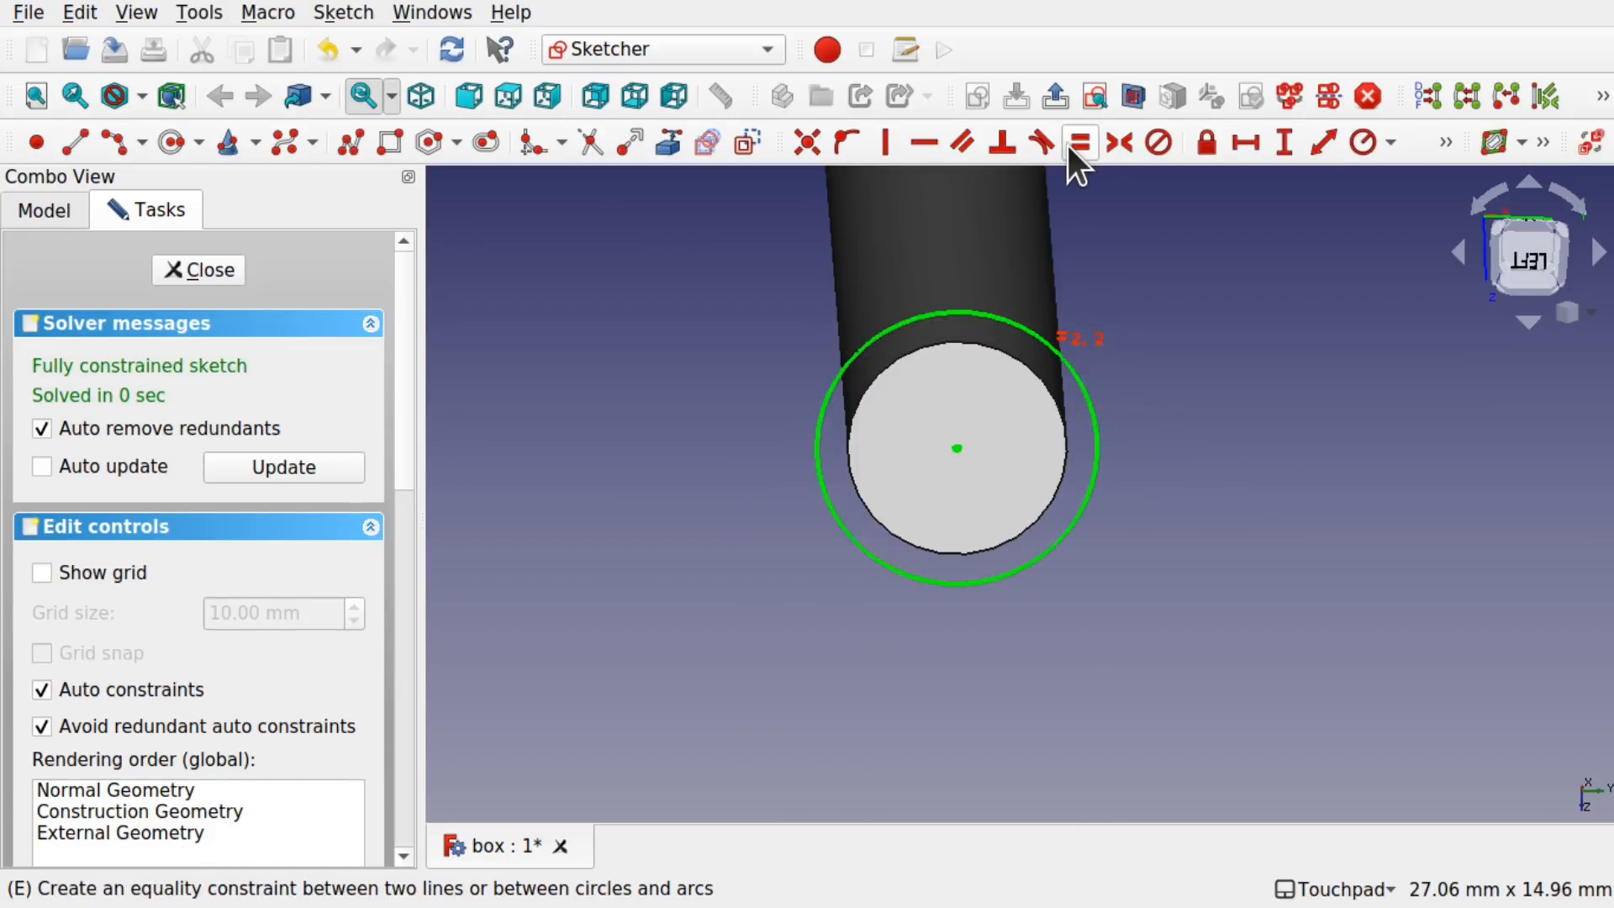
scroll(1138, 401, "down", 3)
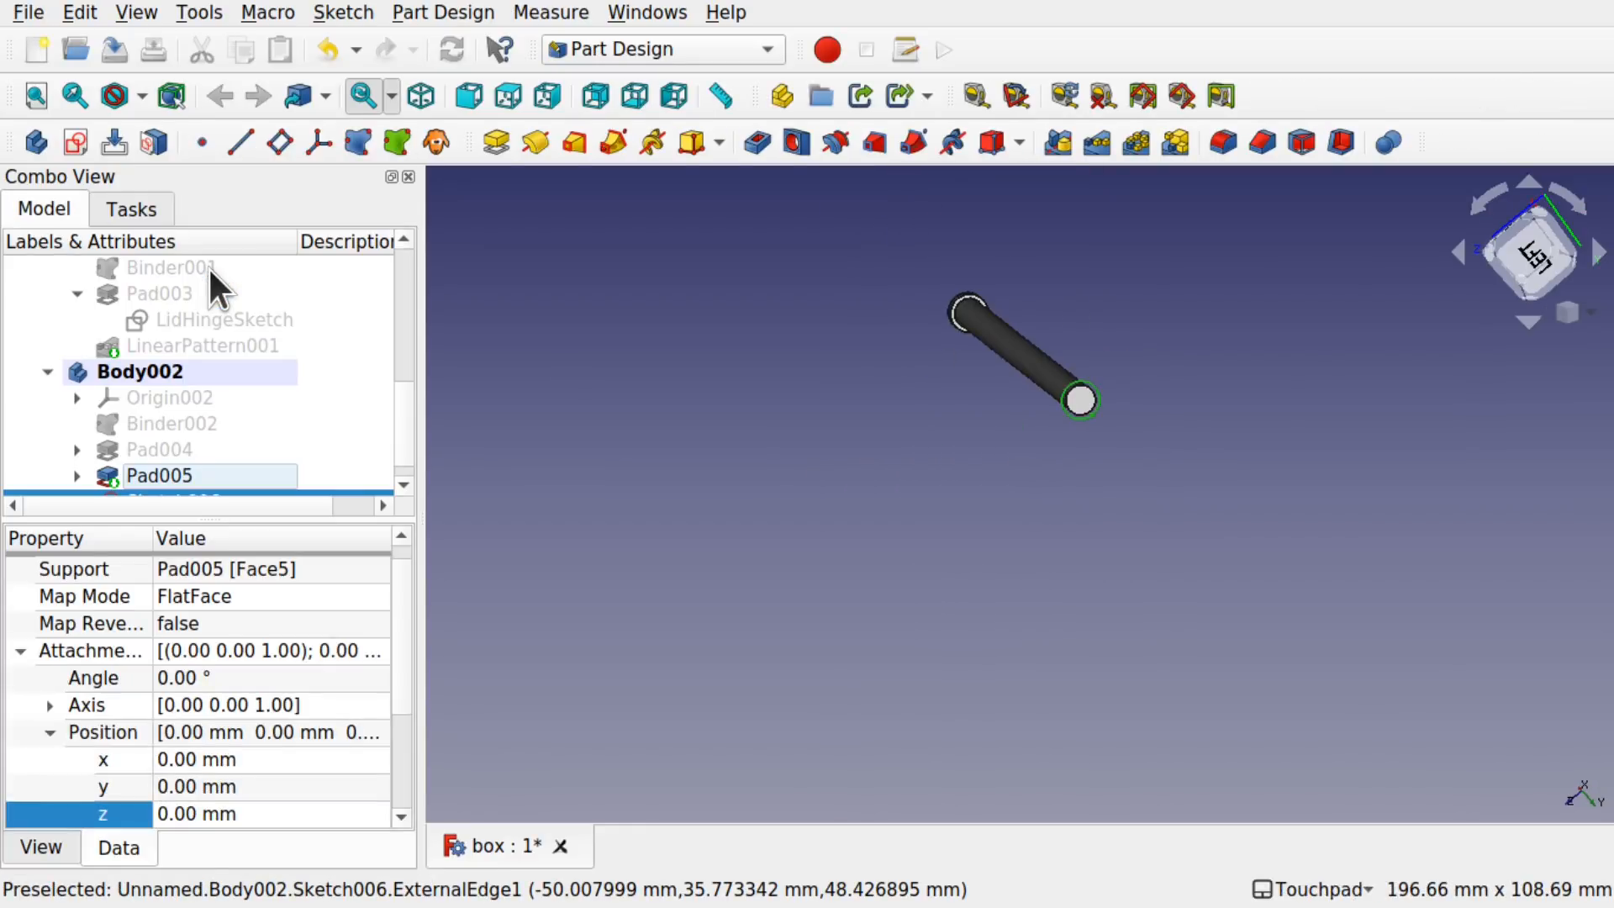
Step: Pad the second head sketch outward by 2 mm at the pin's plain end
left_click(498, 146)
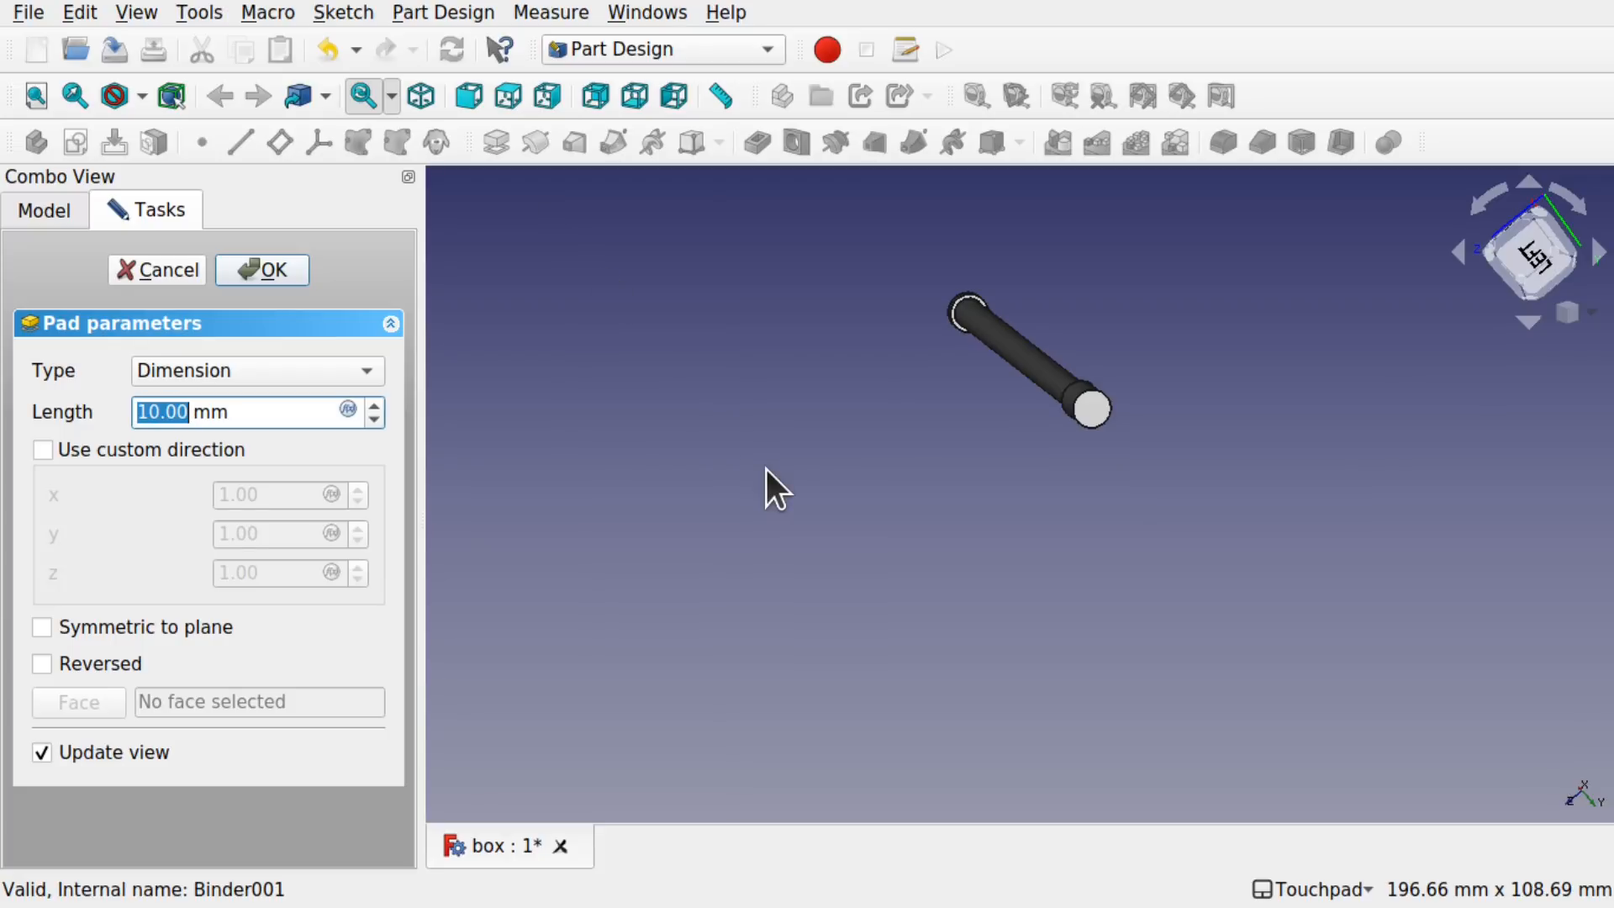
type("2")
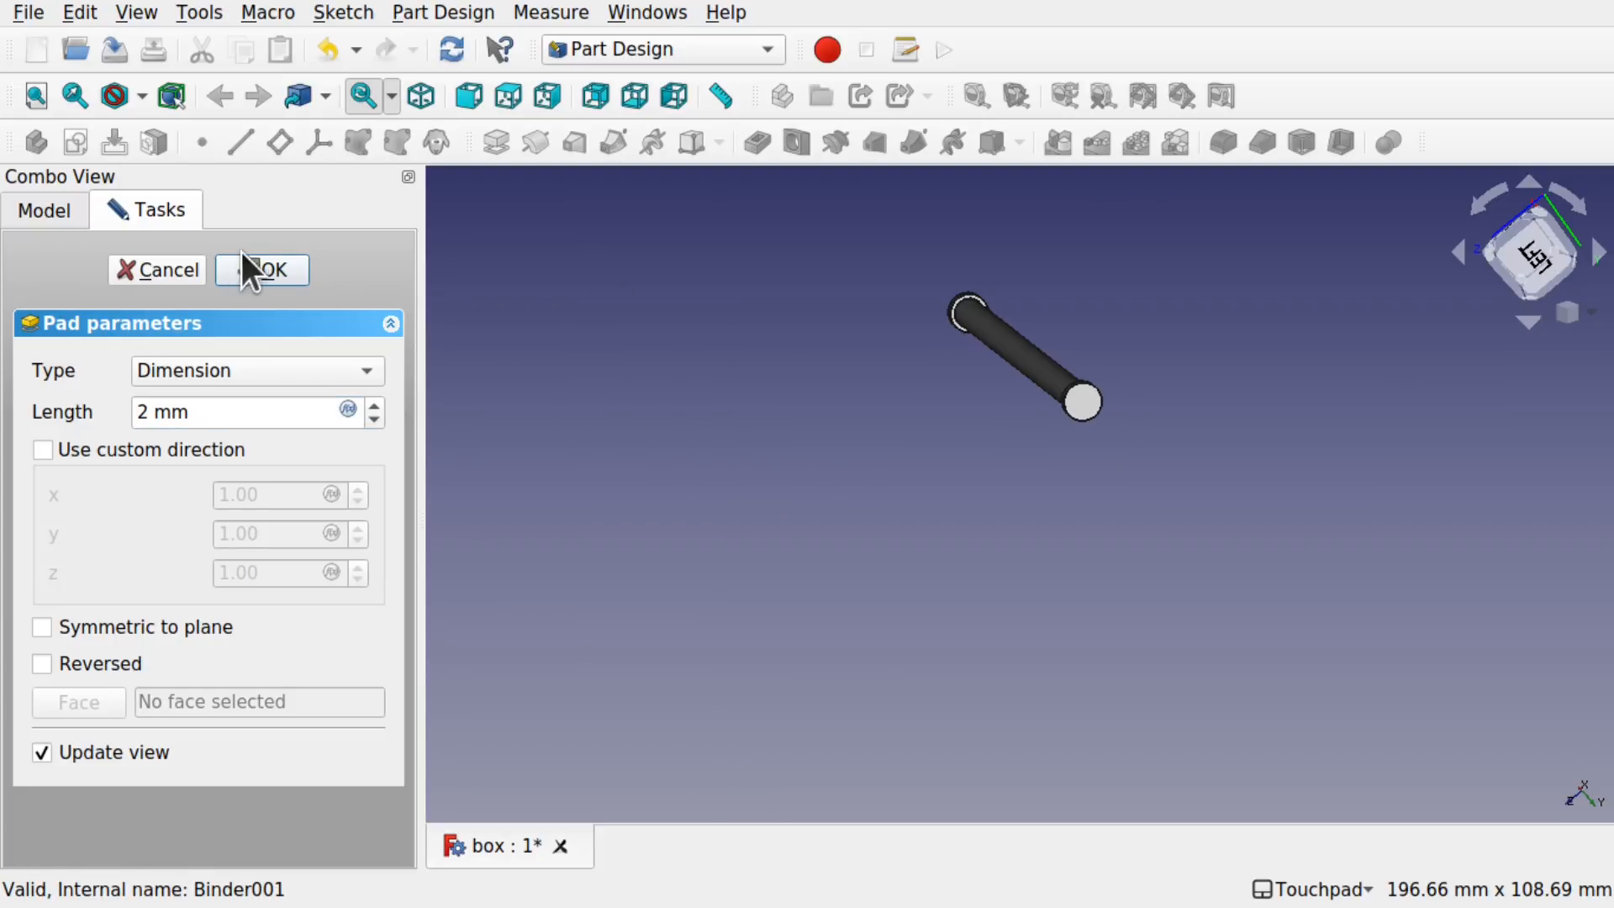
left_click(272, 271)
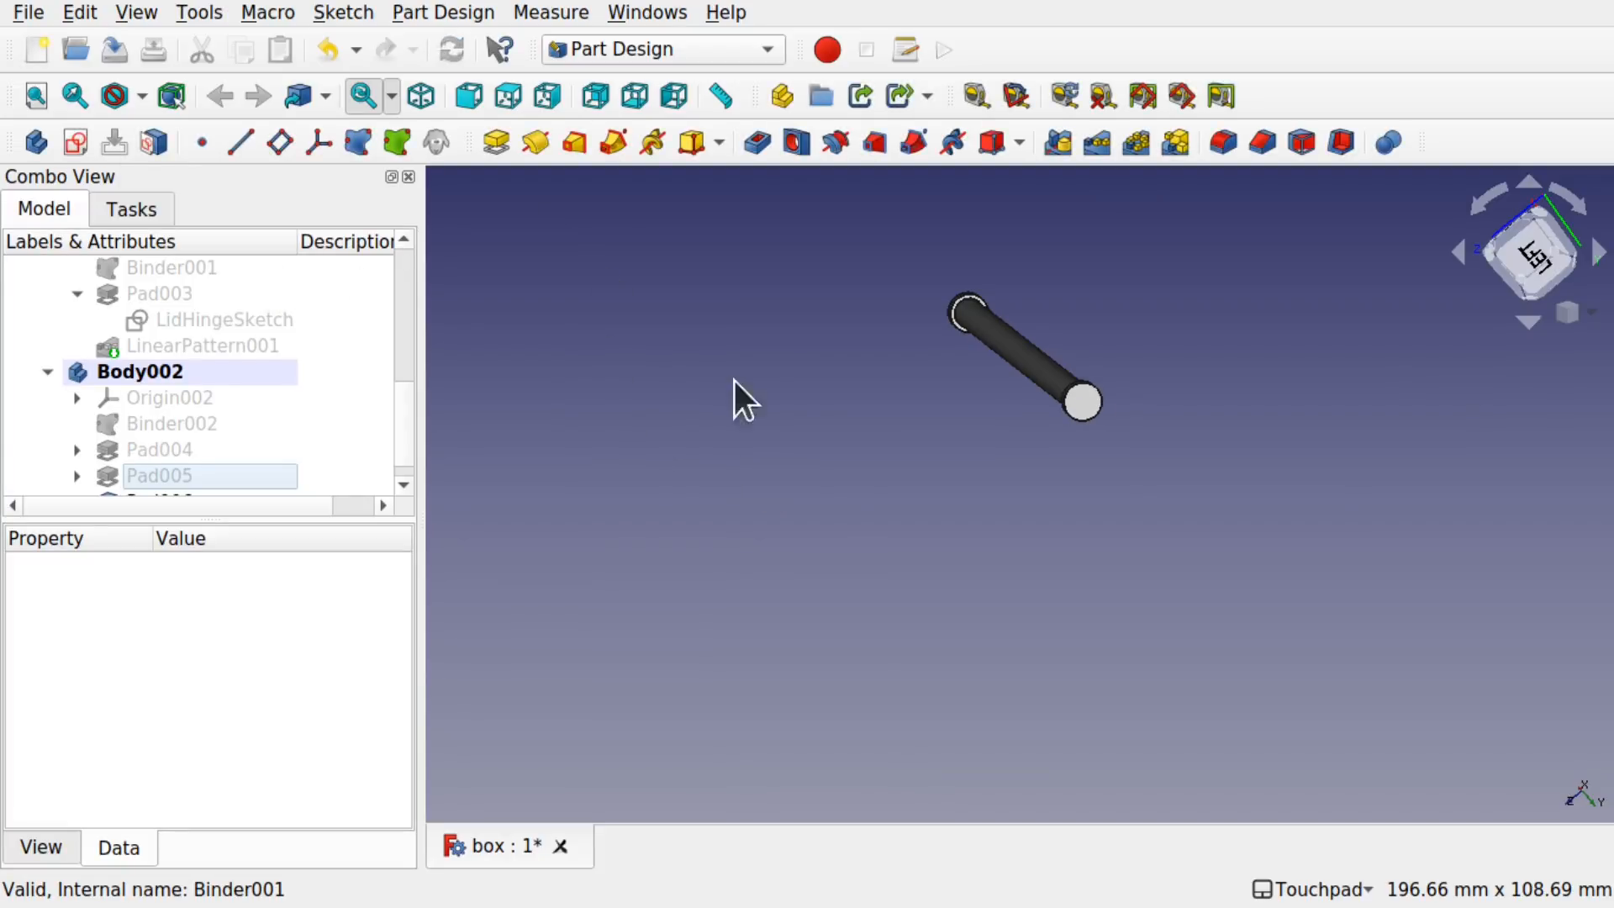
Step: Inspect the pin from several angles, checking the heads at both ends
middle_click_drag(934, 415, 1237, 471, "alt")
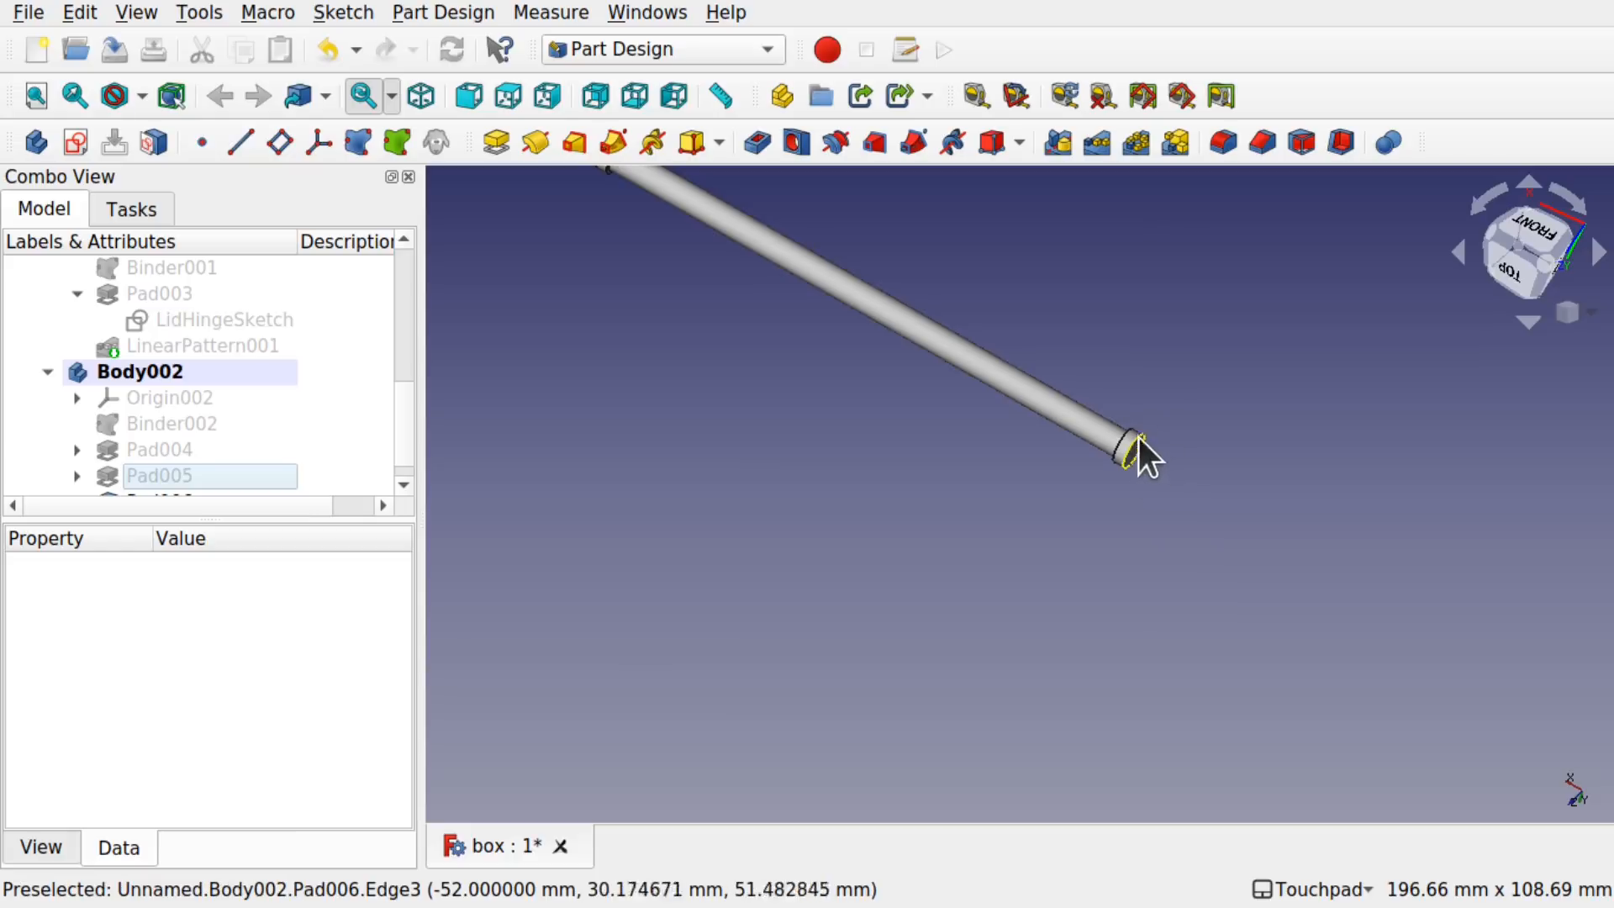
middle_click_drag(1119, 443, 1005, 443, "alt")
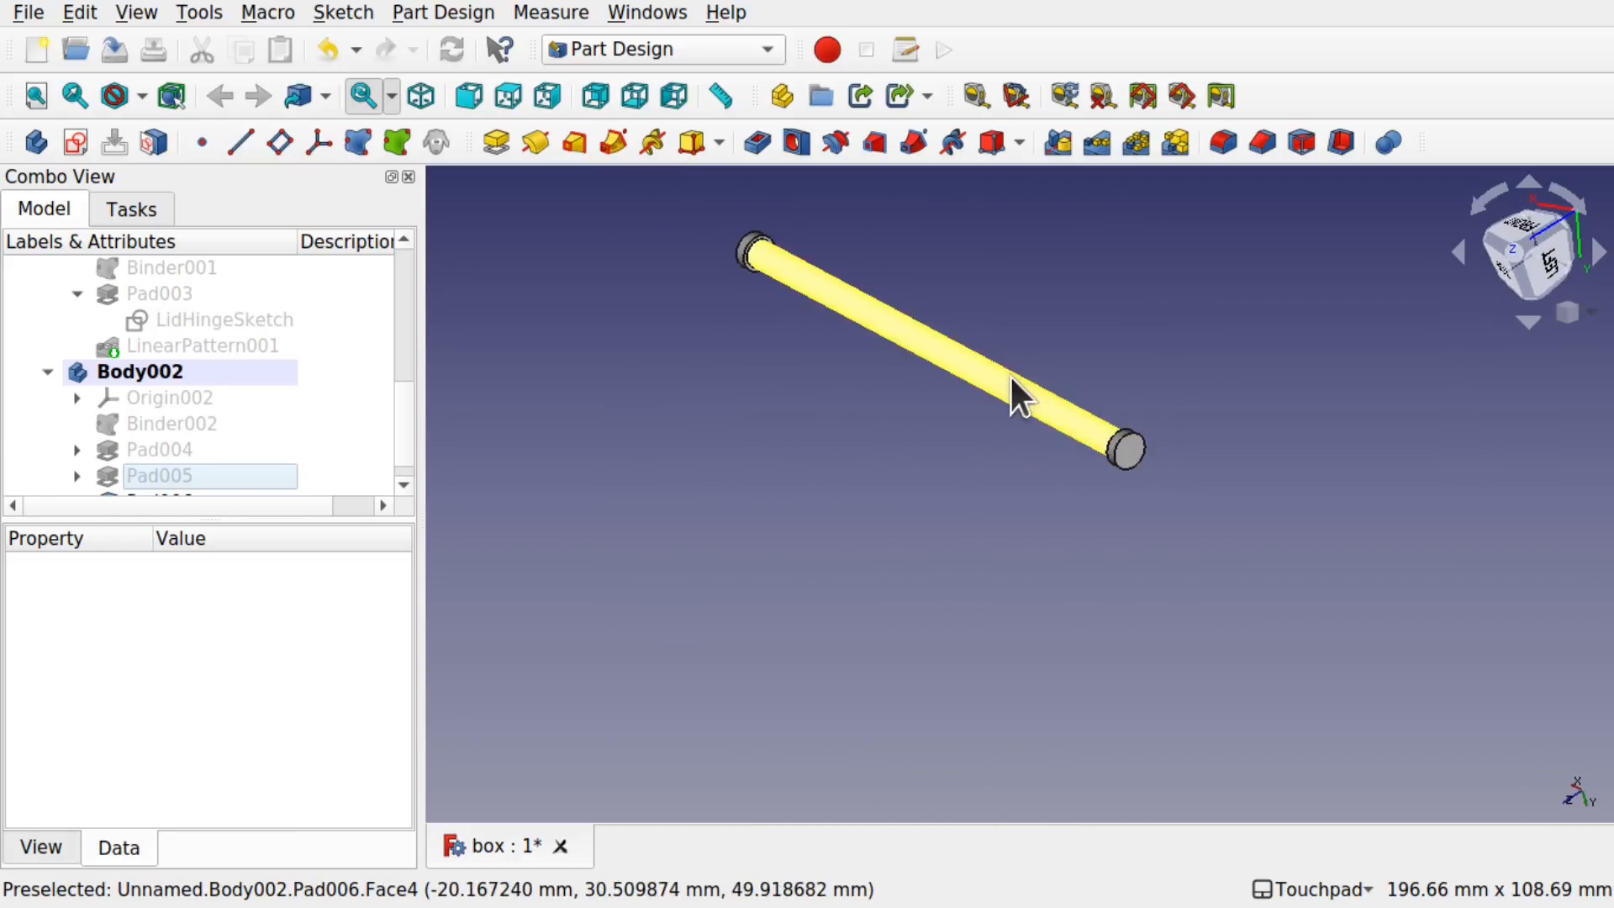
middle_click_drag(1103, 454, 1197, 461, "alt")
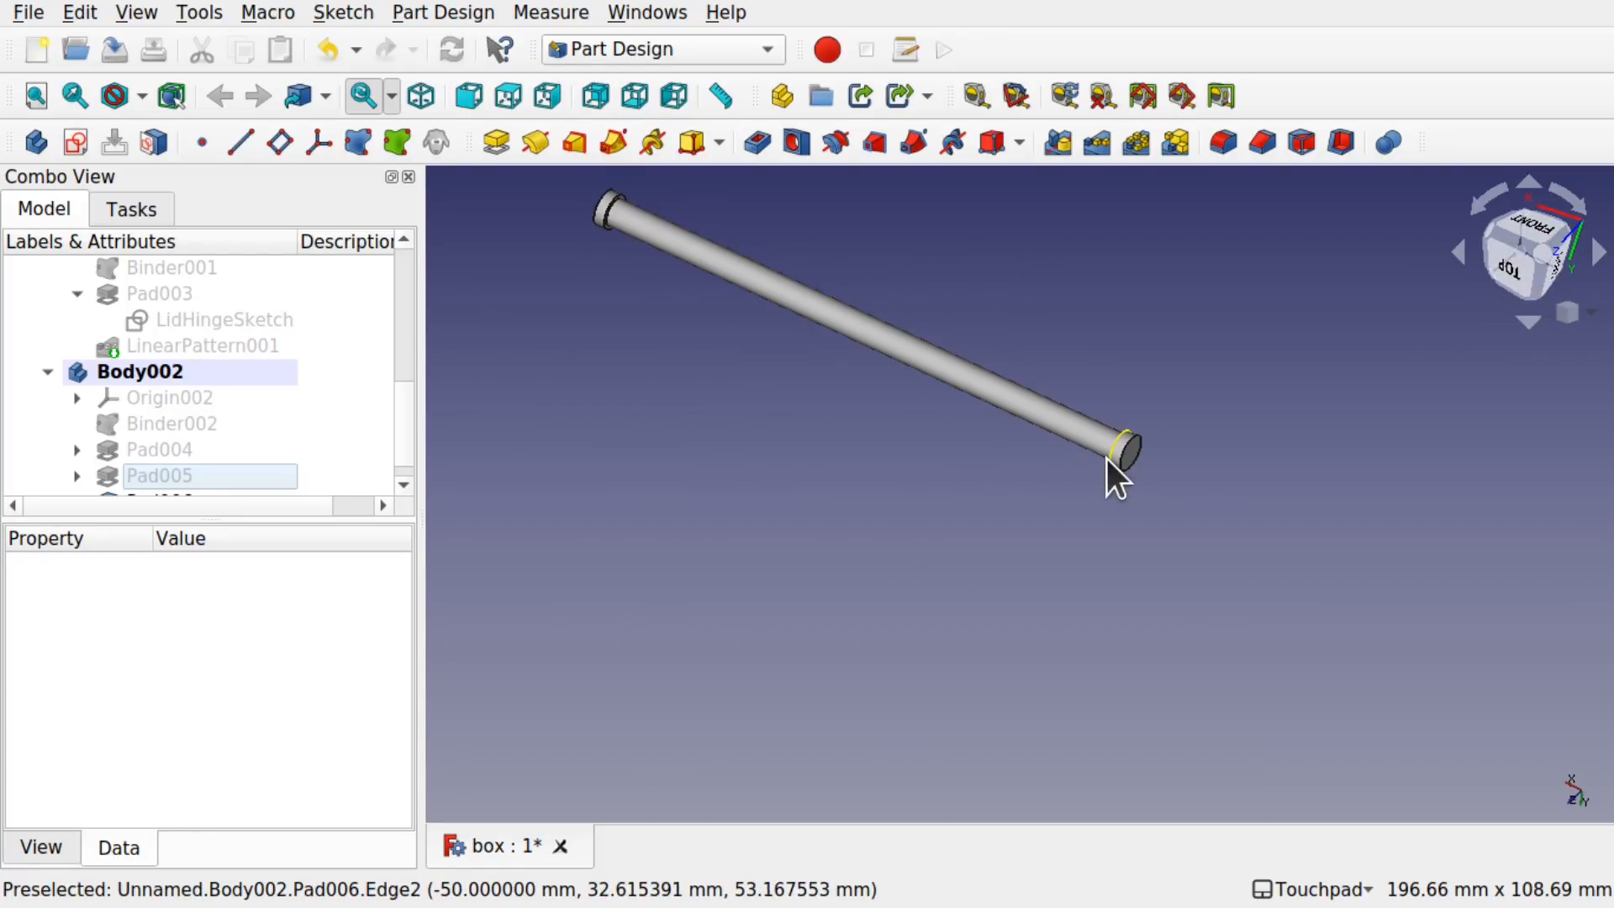
left_click_drag(1106, 457, 1119, 489, "alt")
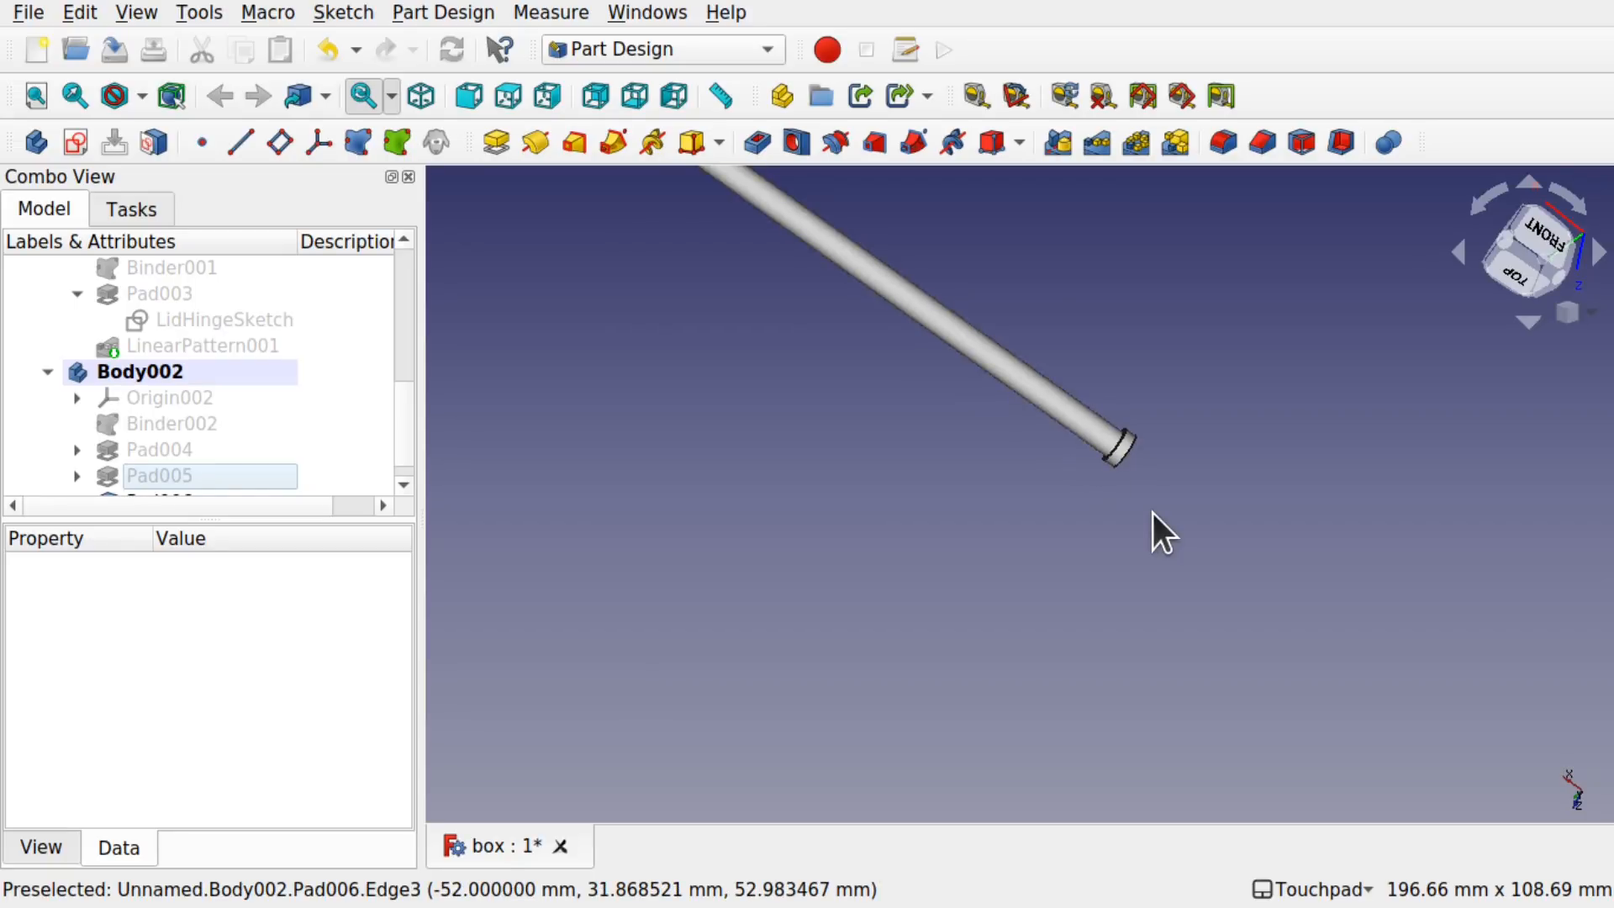
left_click_drag(1196, 457, 1017, 390, "alt")
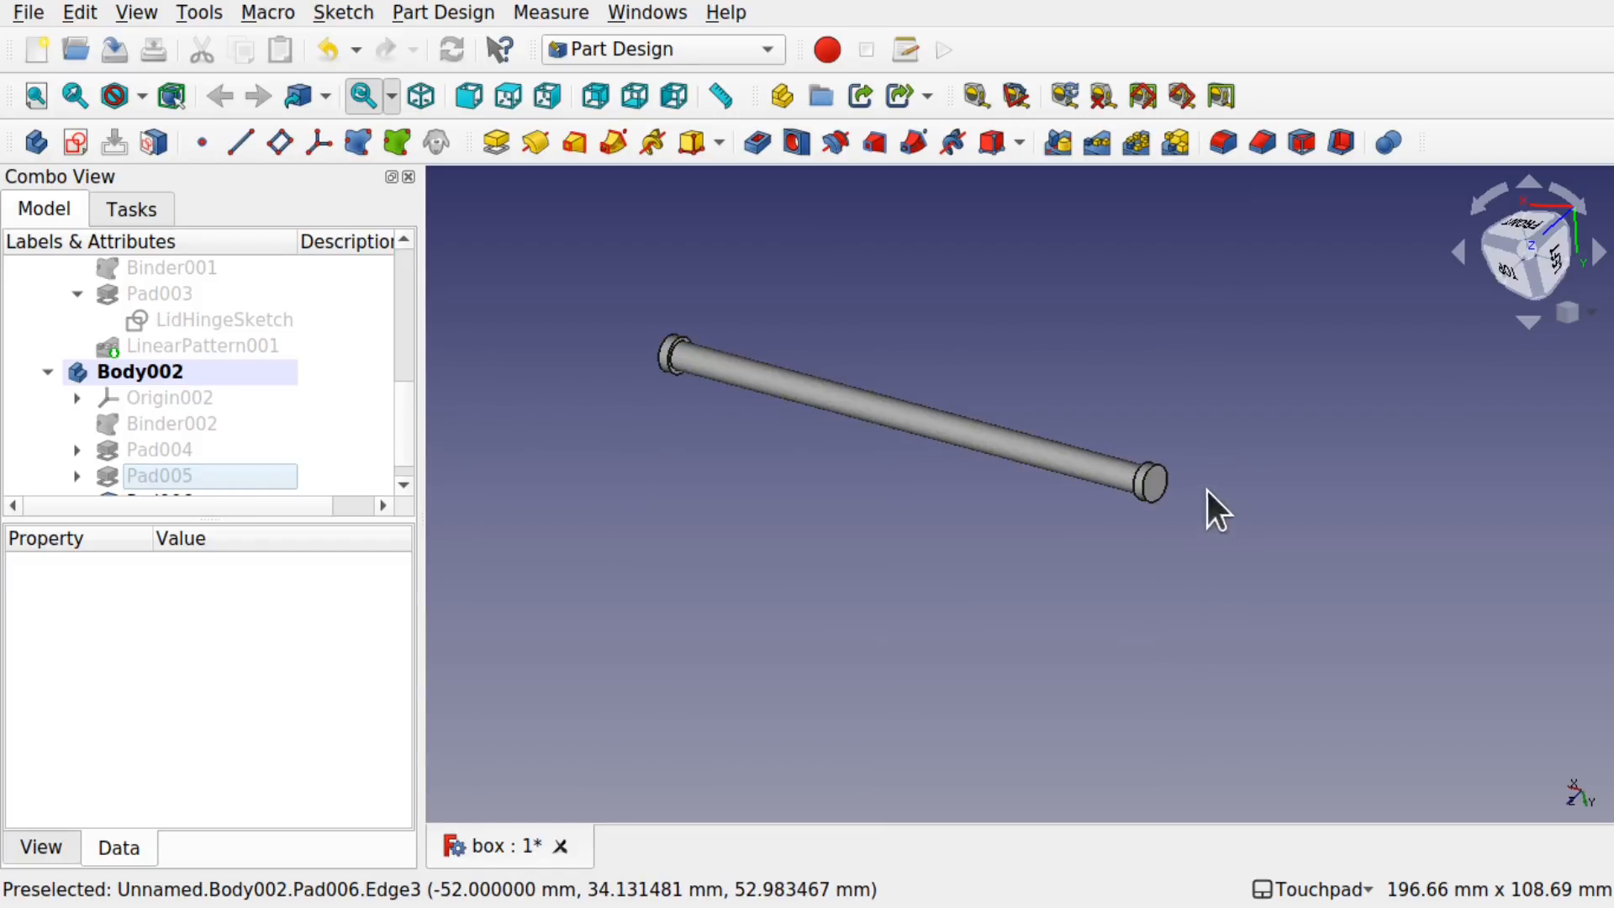
left_click(1158, 486)
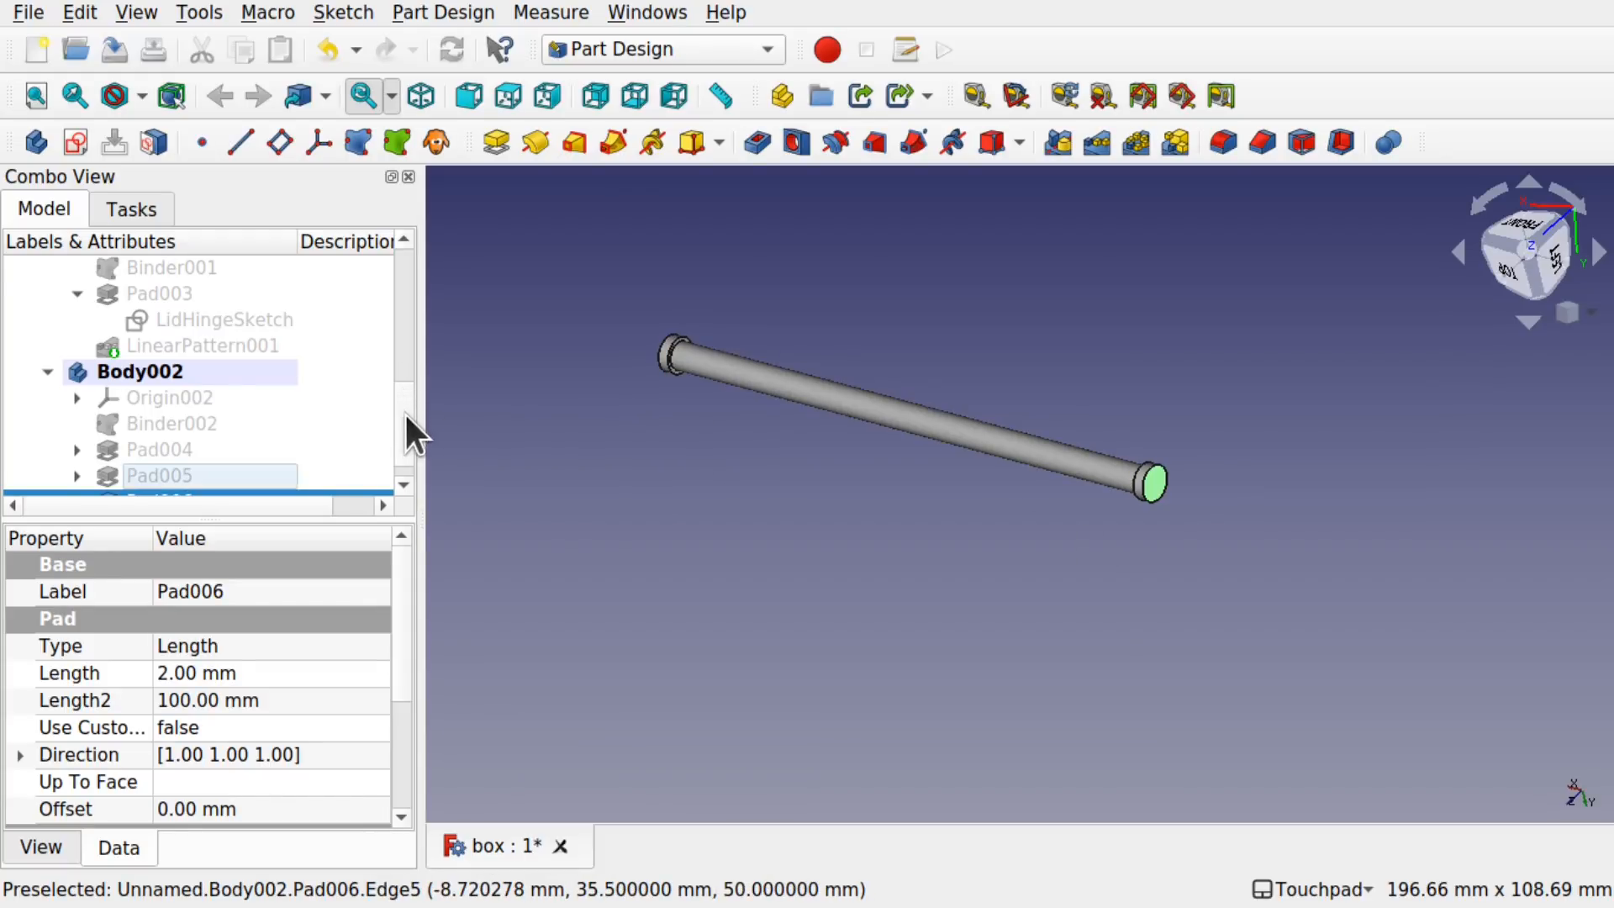
Step: Show LinearPattern001 in LidBody and LinearPattern in BottomBody so the lid and bottom appear with the pin
scroll(408, 463, "down", 1)
scroll(408, 462, "up", 3)
scroll(400, 337, "down", 2)
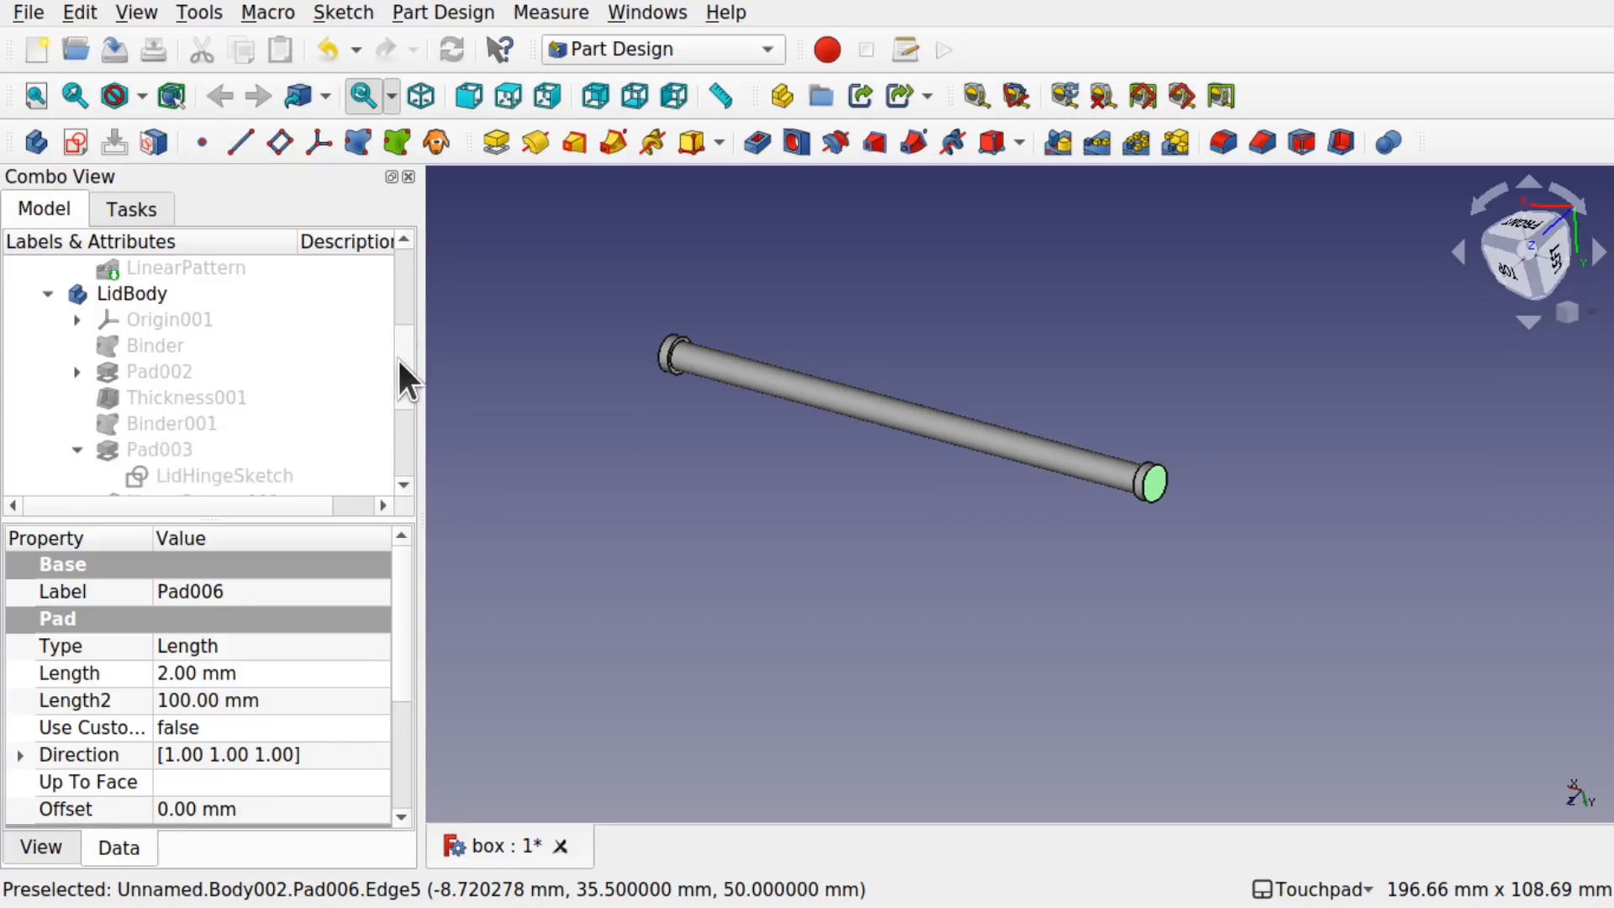
left_click(224, 448)
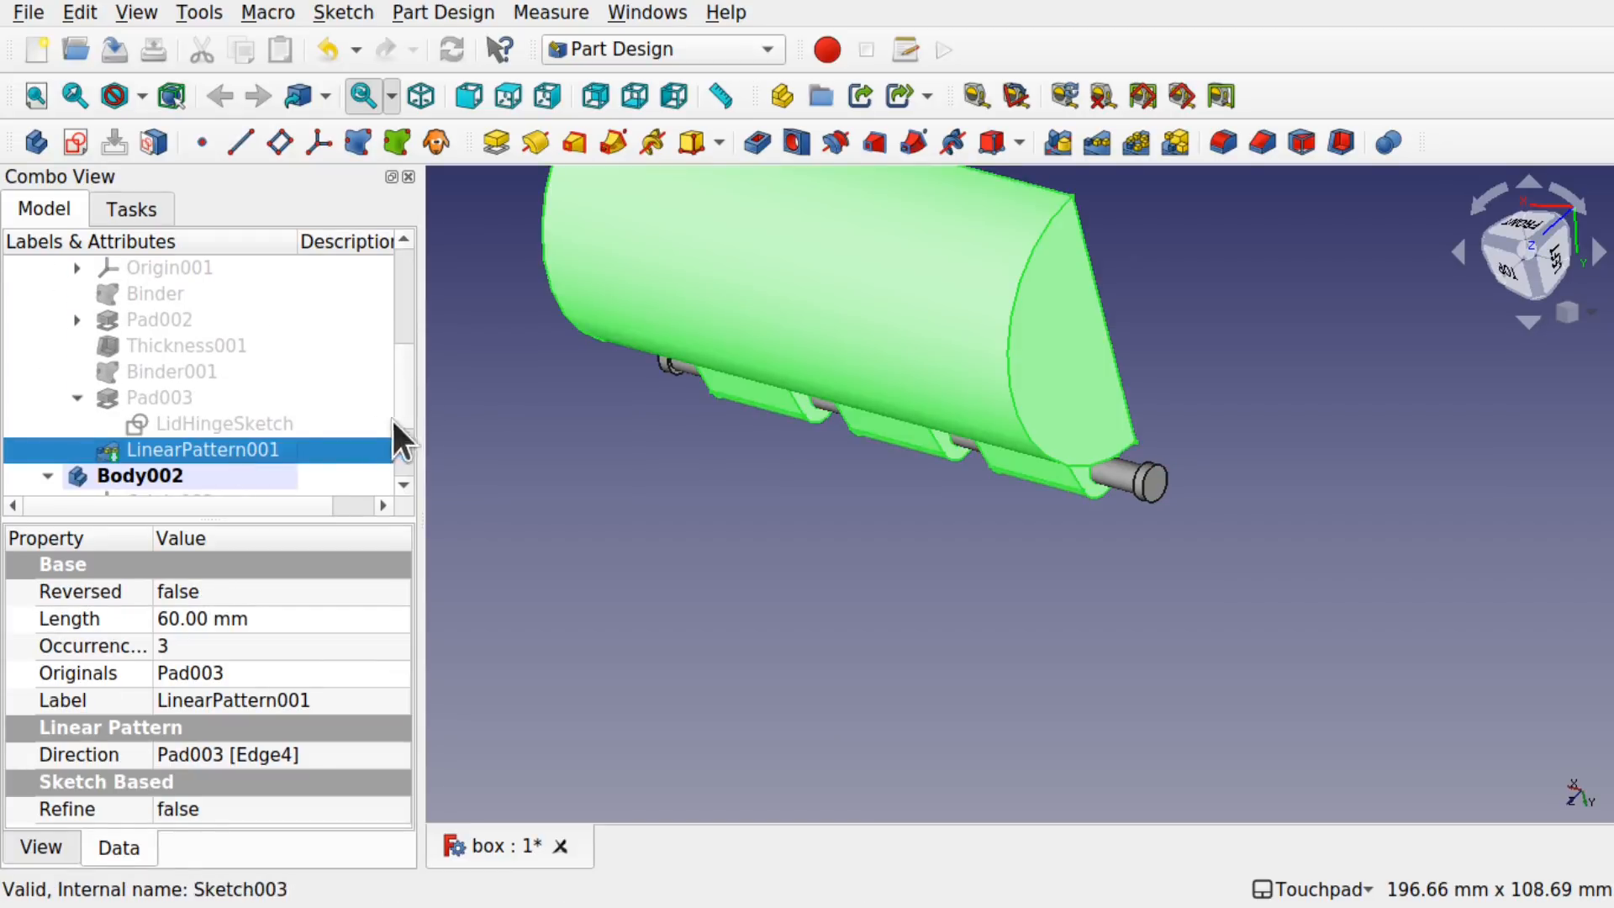
scroll(412, 354, "up", 4)
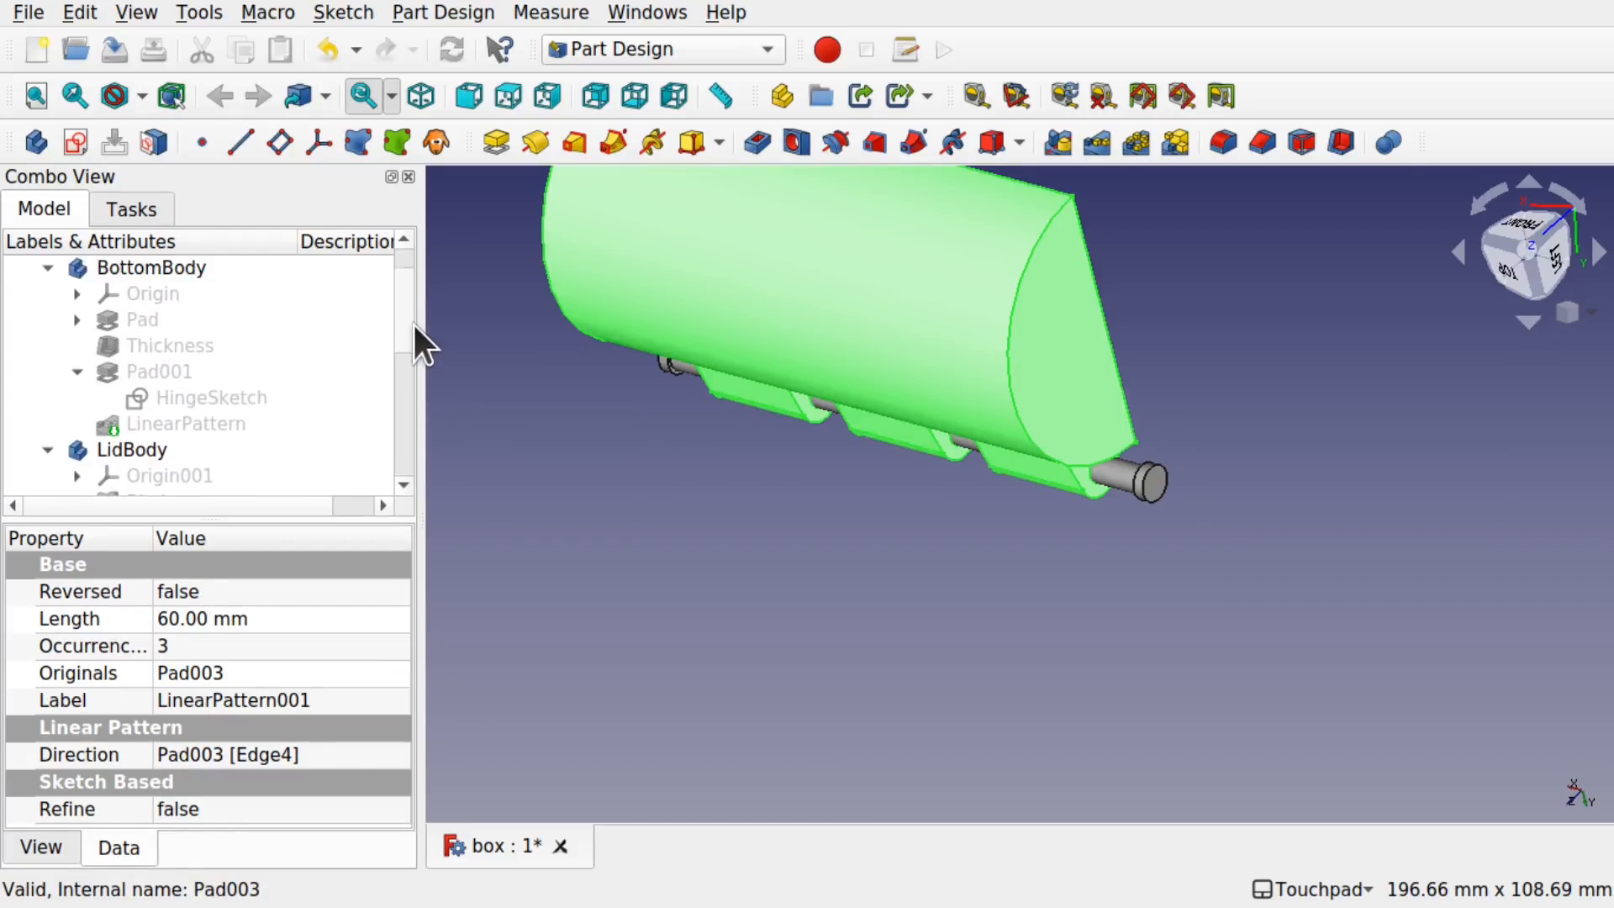
left_click(208, 416)
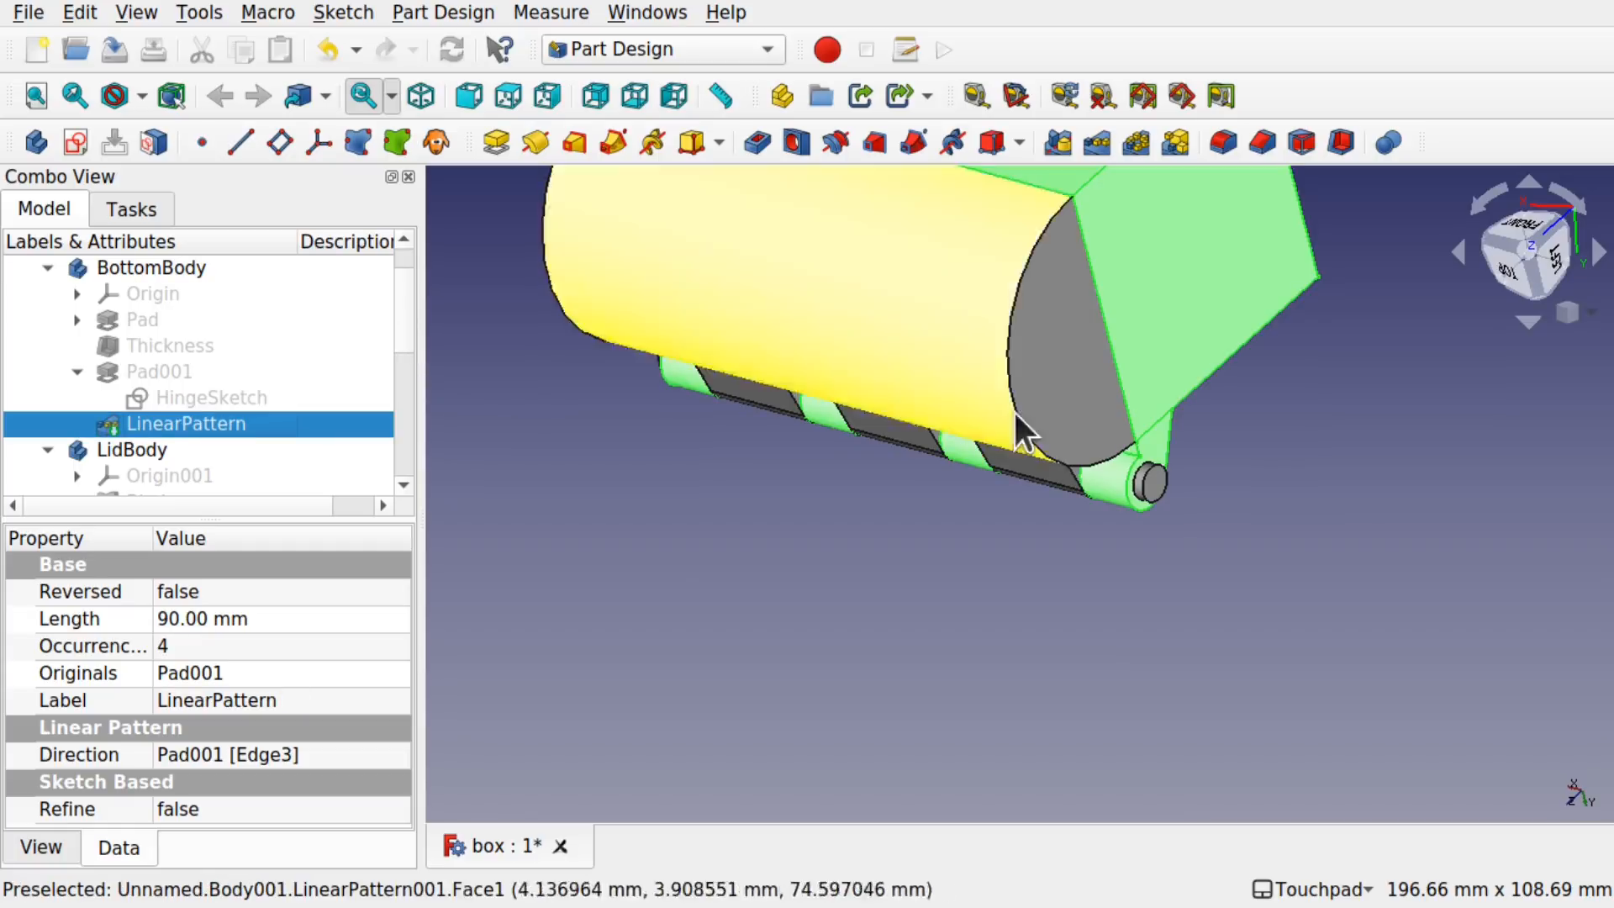
Step: Examine the assembled chest from the rear and front, checking how the pin sits in the interlocking hinges
scroll(1068, 419, "down", 1)
scroll(1069, 419, "down", 3)
left_click_drag(1106, 448, 1110, 337, "alt")
left_click_drag(1000, 600, 1124, 524, "alt")
left_click(1164, 660)
scroll(1010, 649, "up", 3)
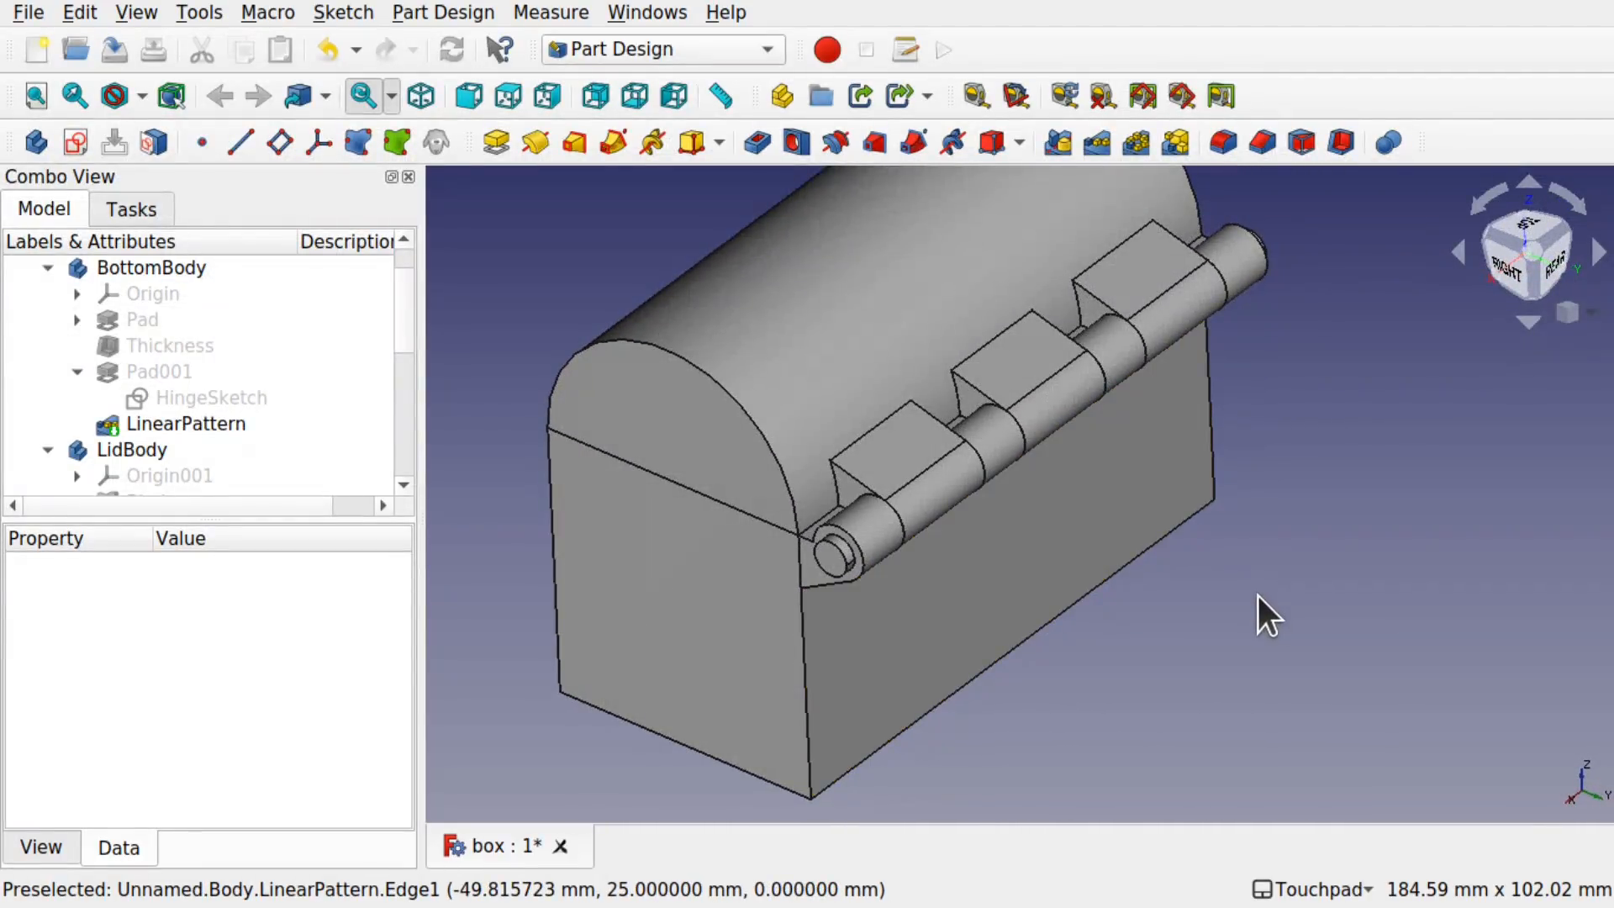
scroll(1257, 595, "down", 2)
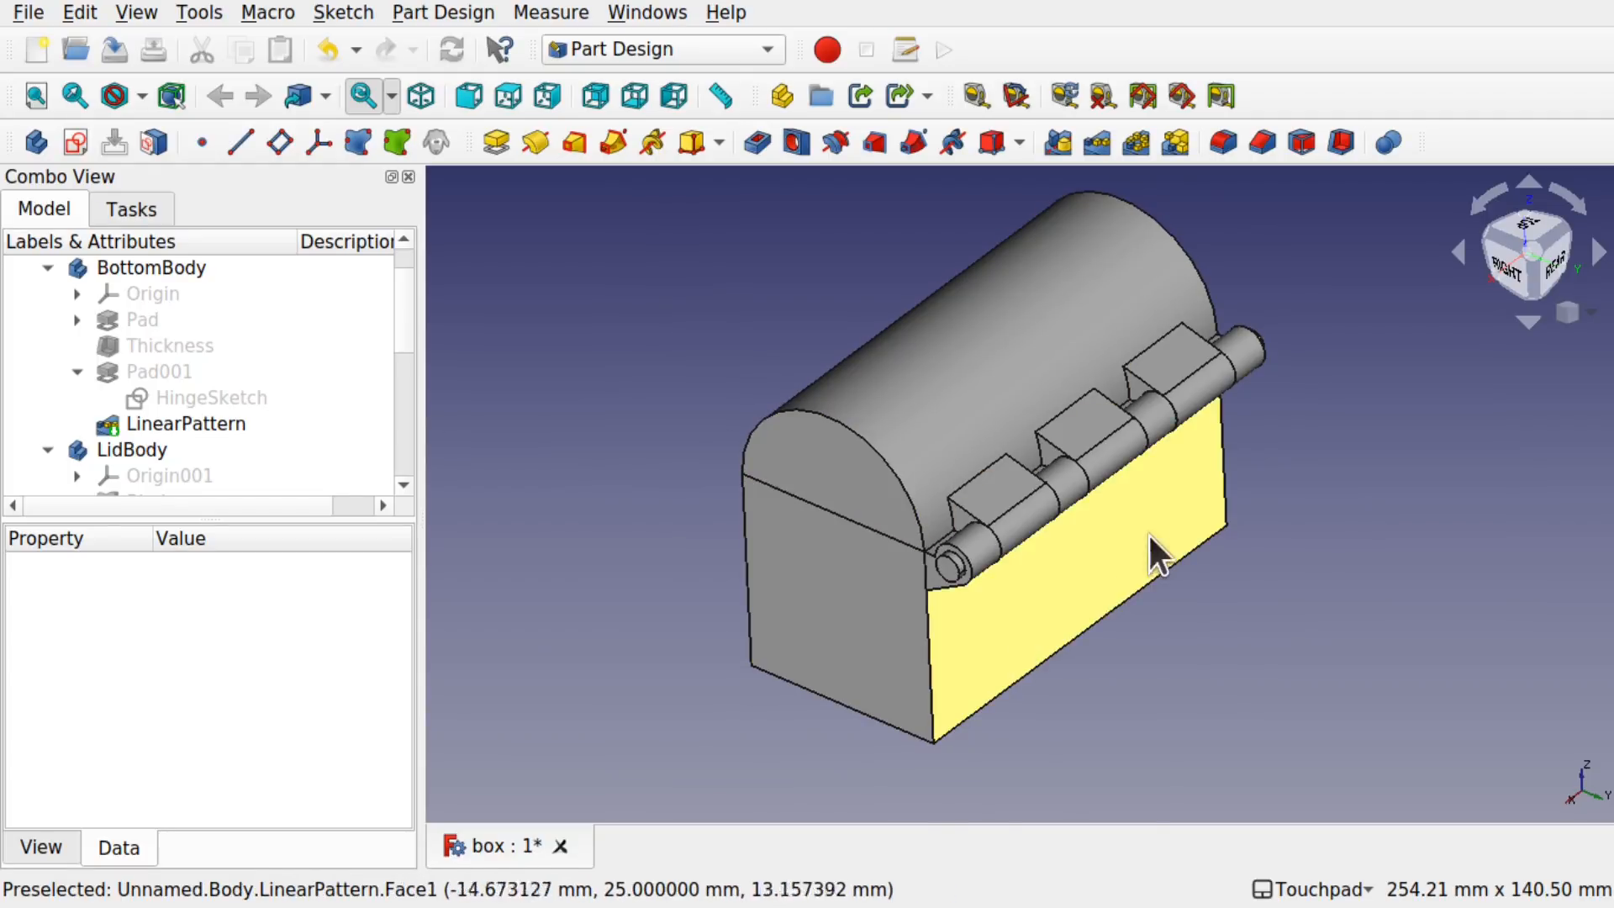
left_click_drag(1094, 625, 1315, 619, "shift")
left_click_drag(1055, 630, 1214, 390, "shift")
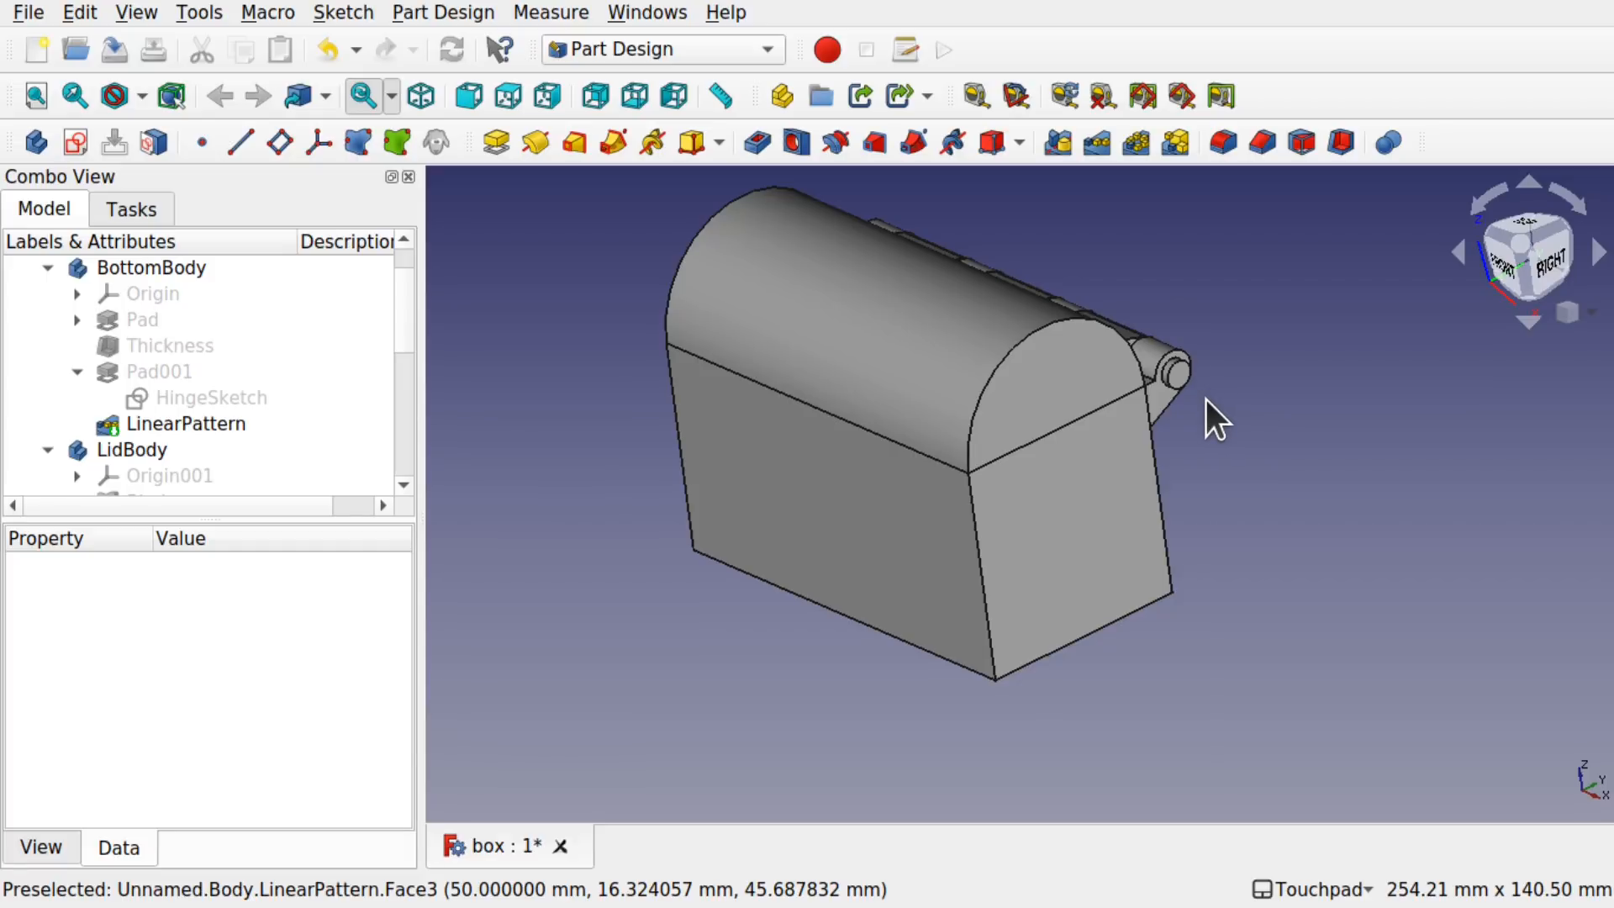
left_click_drag(405, 327, 403, 284)
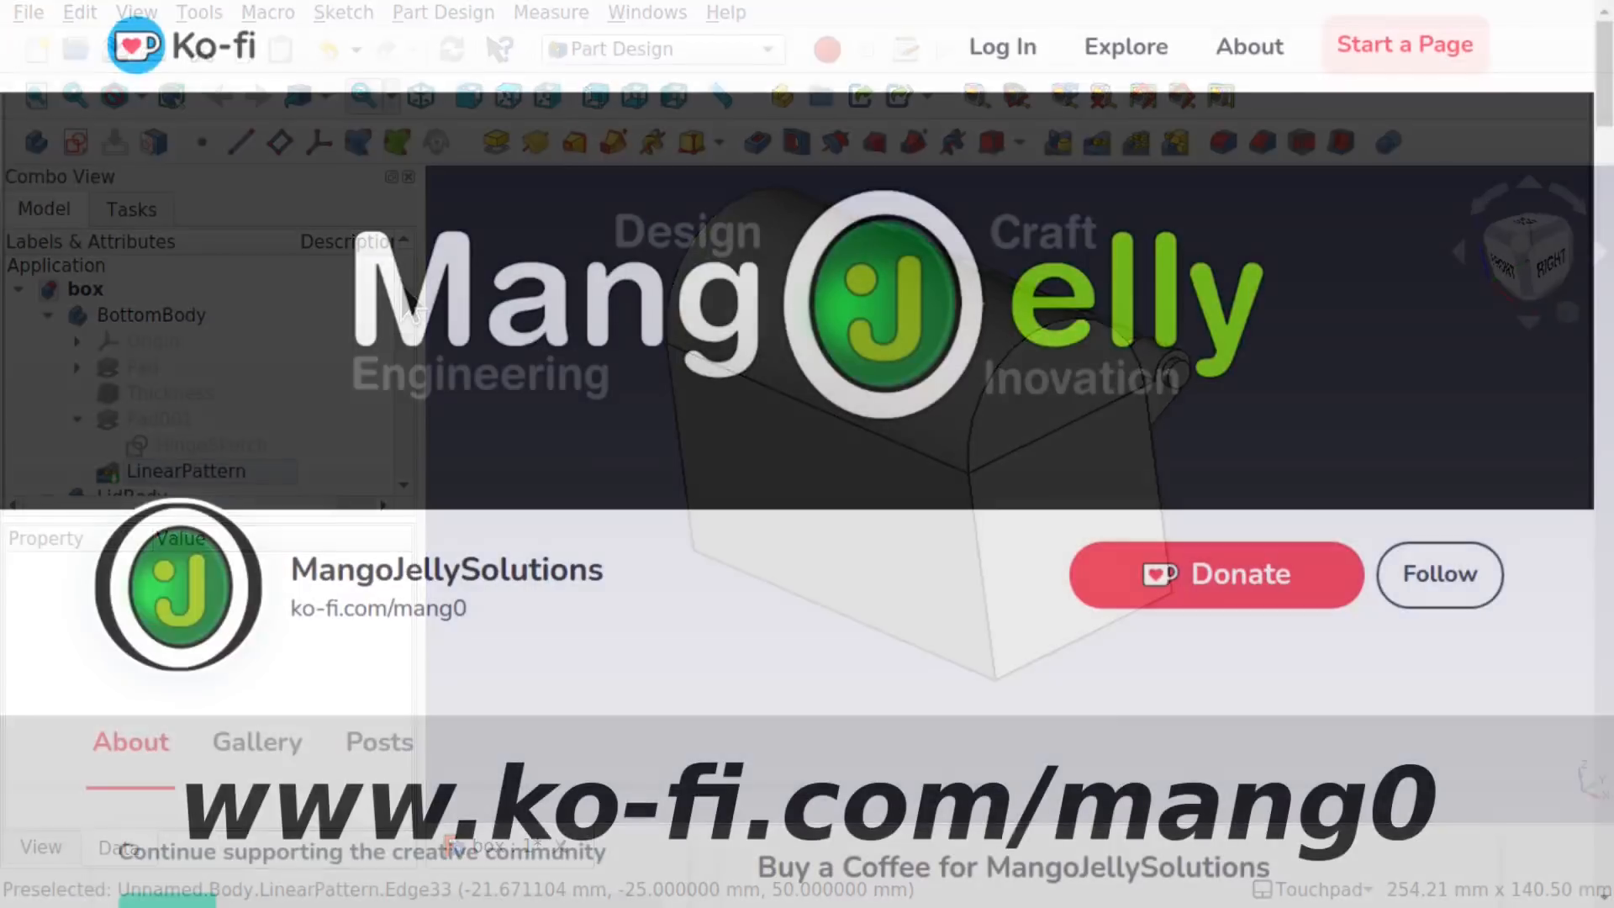